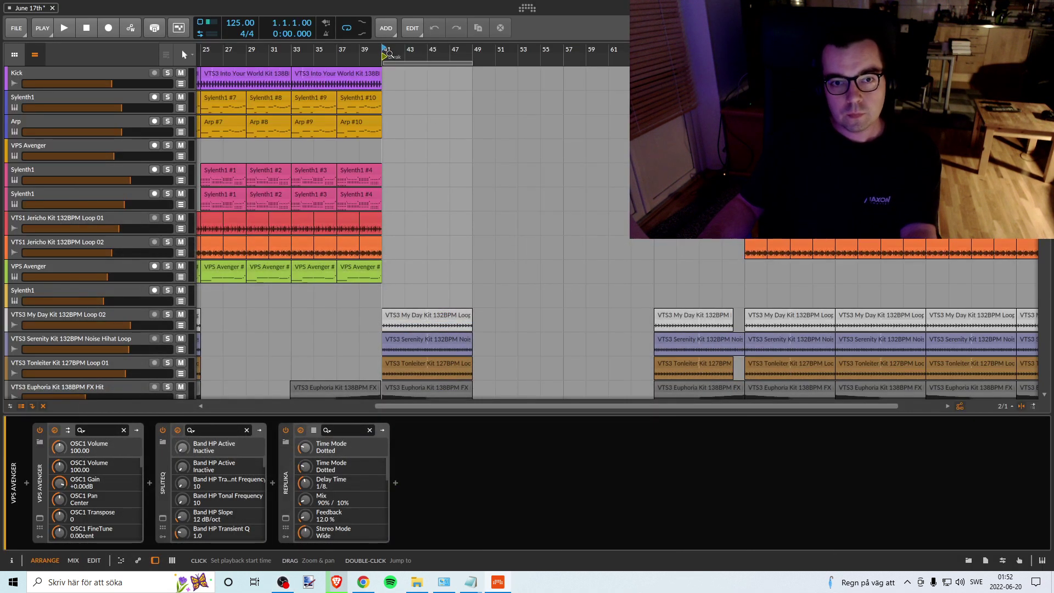
Step: Review the clips on the tracks in the break section starting at bar 41, including the PAD clips
left_click_drag(385, 52, 470, 52)
scroll(505, 272, "down", 6)
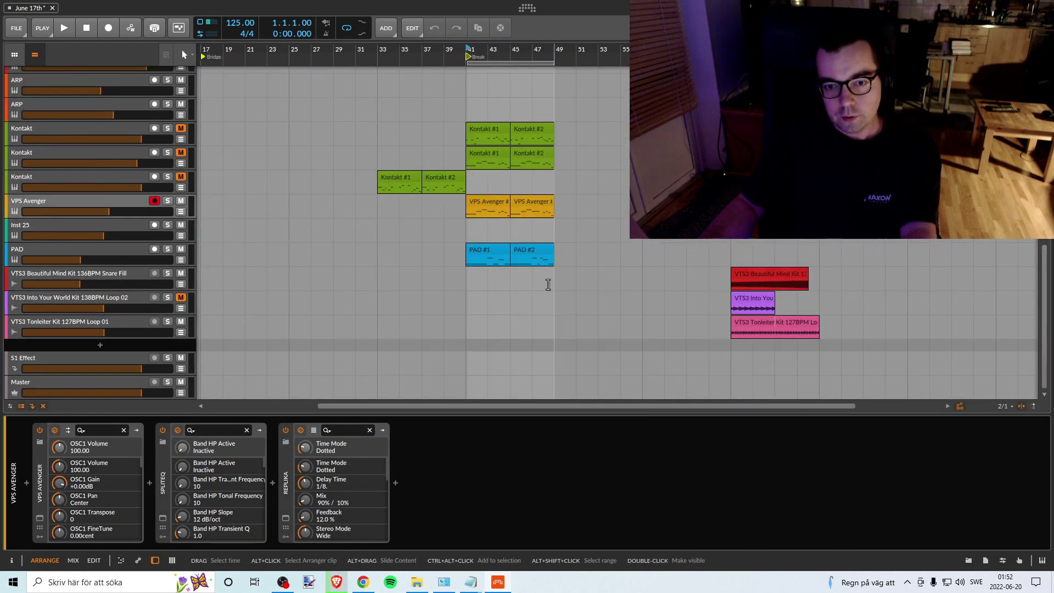
scroll(505, 272, "up", 1)
scroll(504, 272, "up", 2)
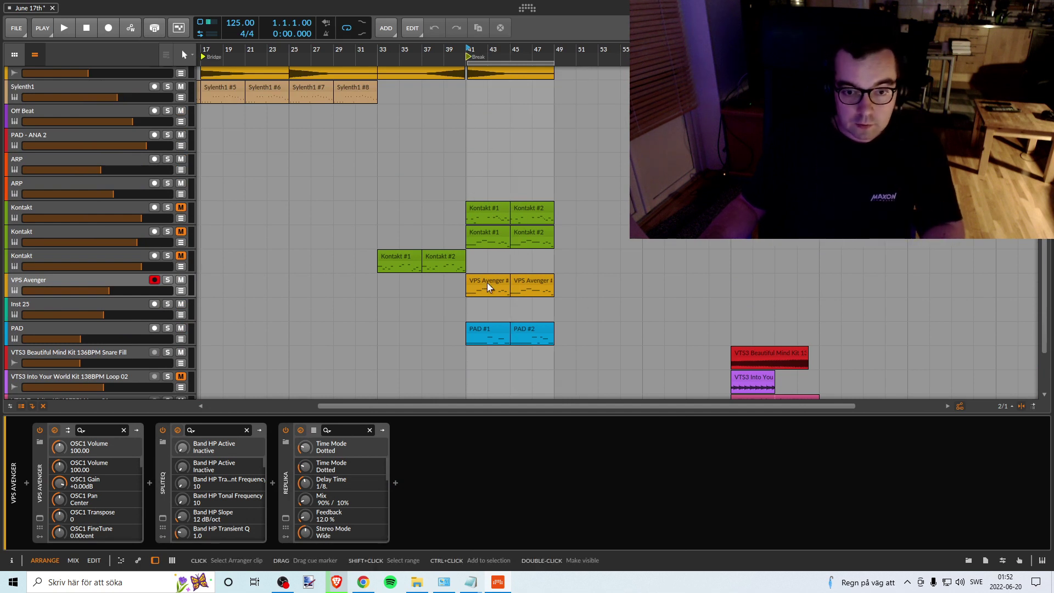
left_click(481, 329)
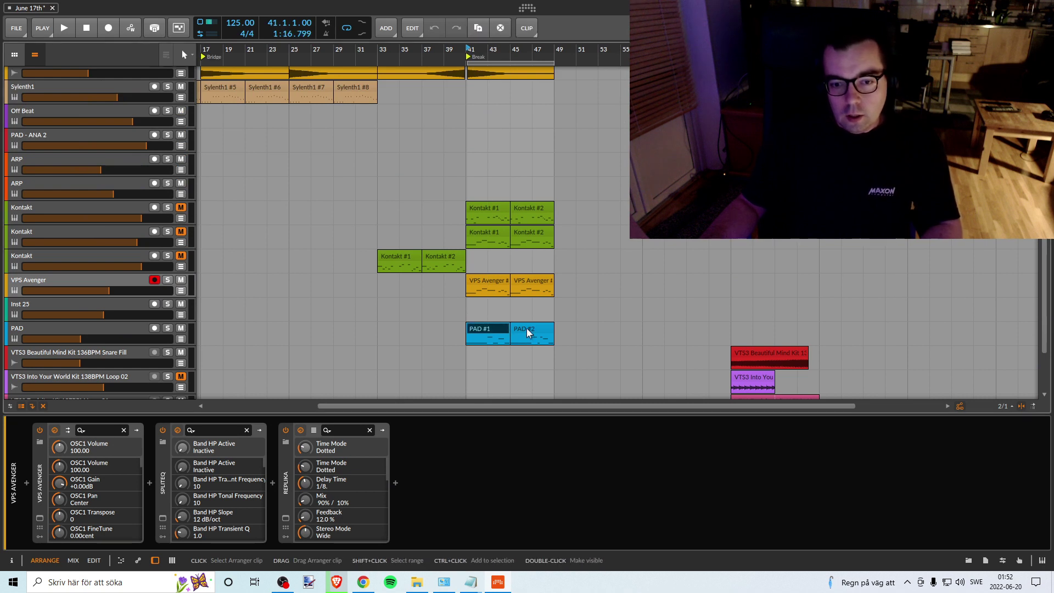
scroll(489, 55, "right", 2)
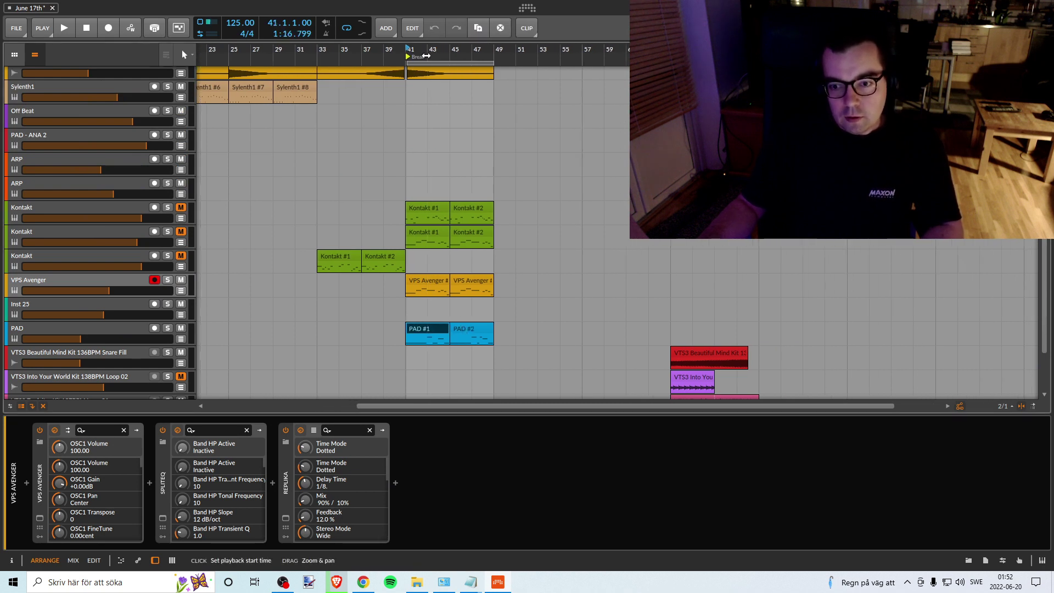
scroll(621, 302, "up", 5)
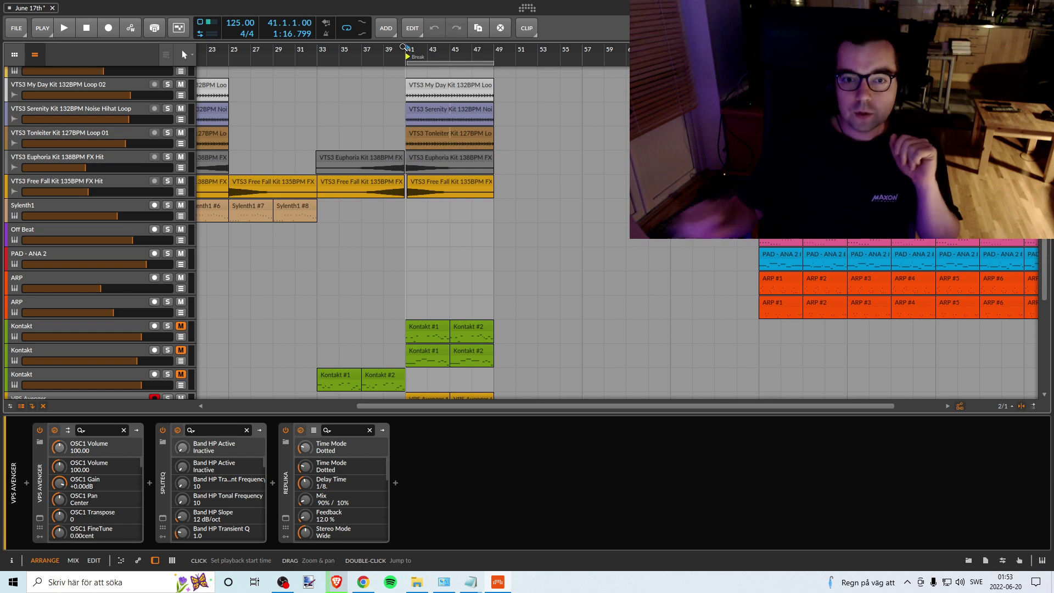
Step: Extend the loop region to span bars 33 to 49 and audition the arrangement from bar 33 into the break
left_click(317, 49)
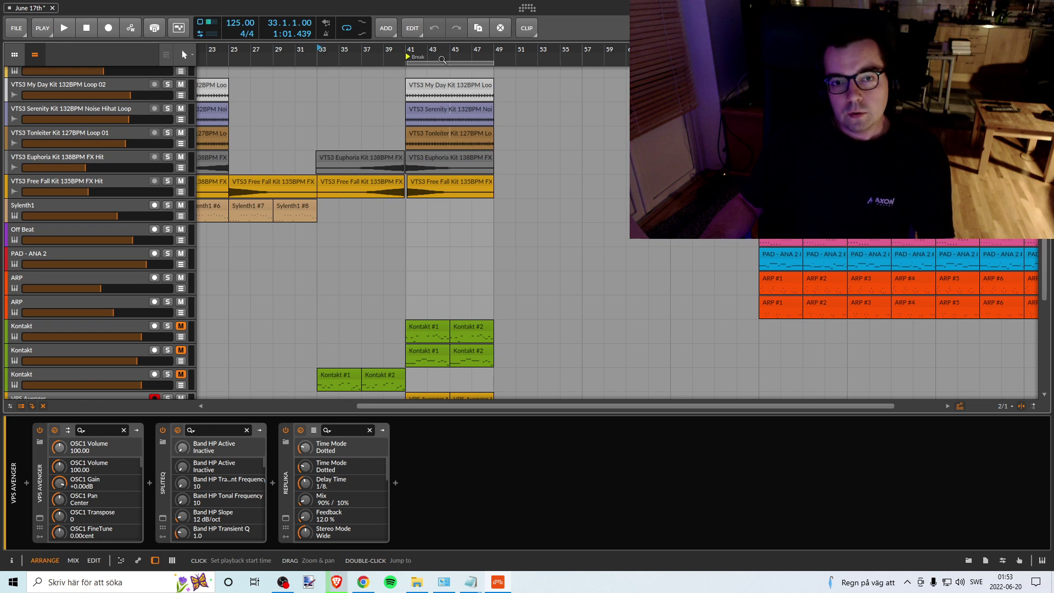
left_click_drag(422, 63, 494, 62)
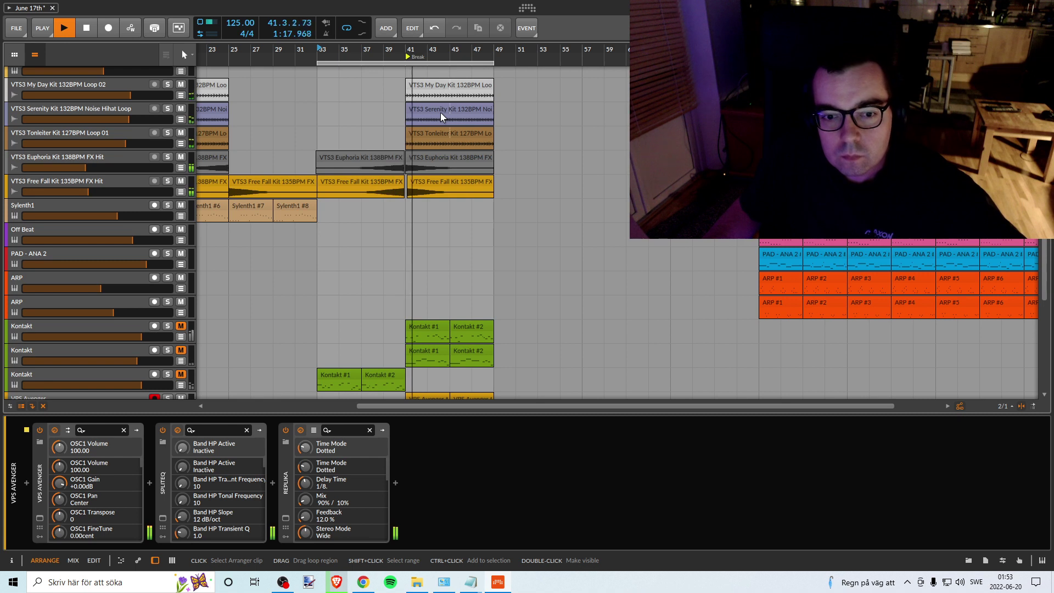
scroll(476, 224, "down", 5)
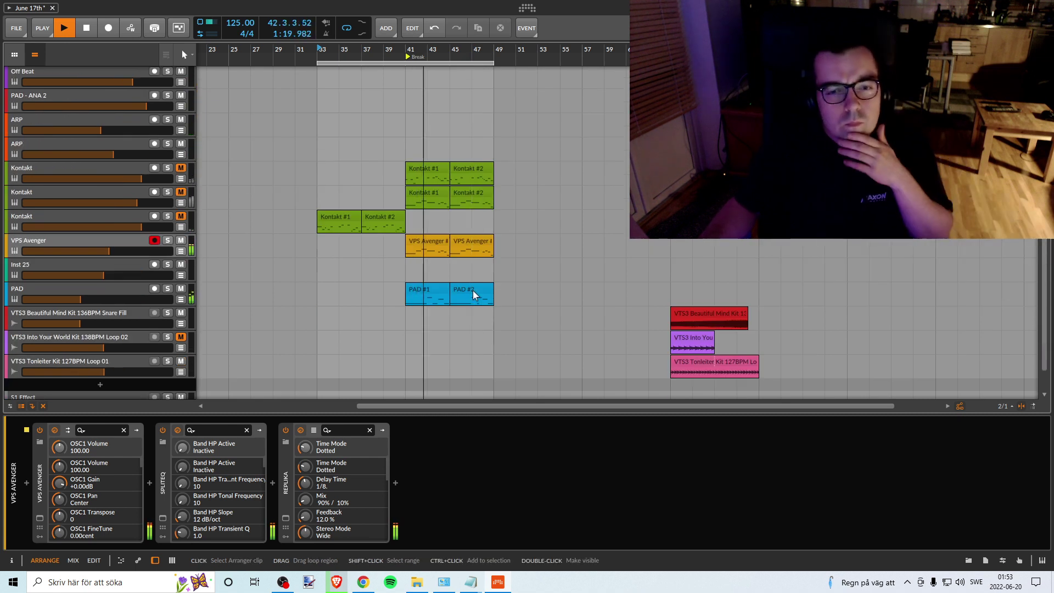
key("space")
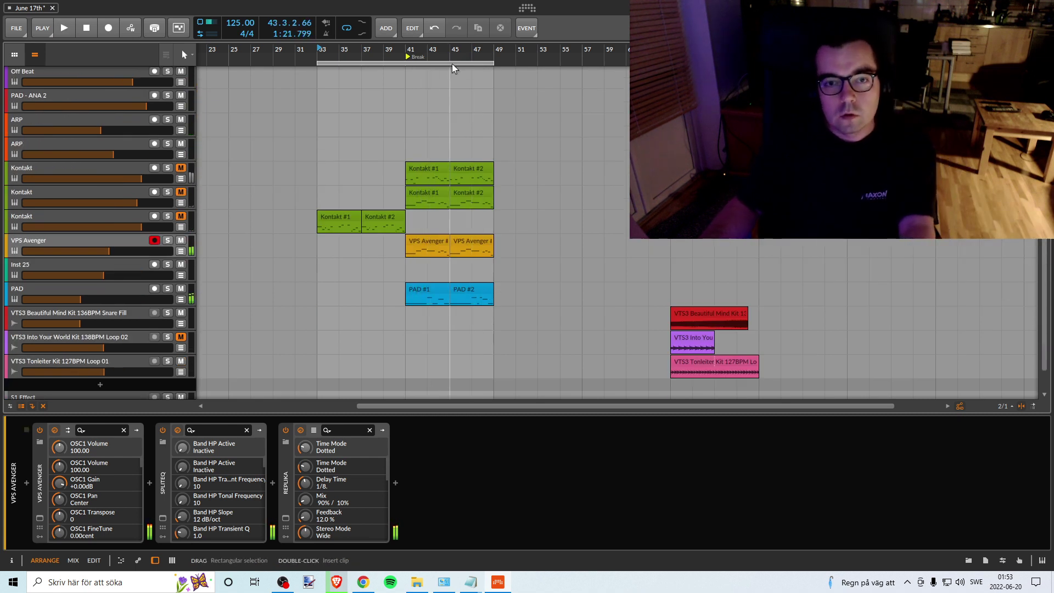
Step: Solo the PAD track and audition its first clip from bar 41
scroll(432, 242, "up", 2)
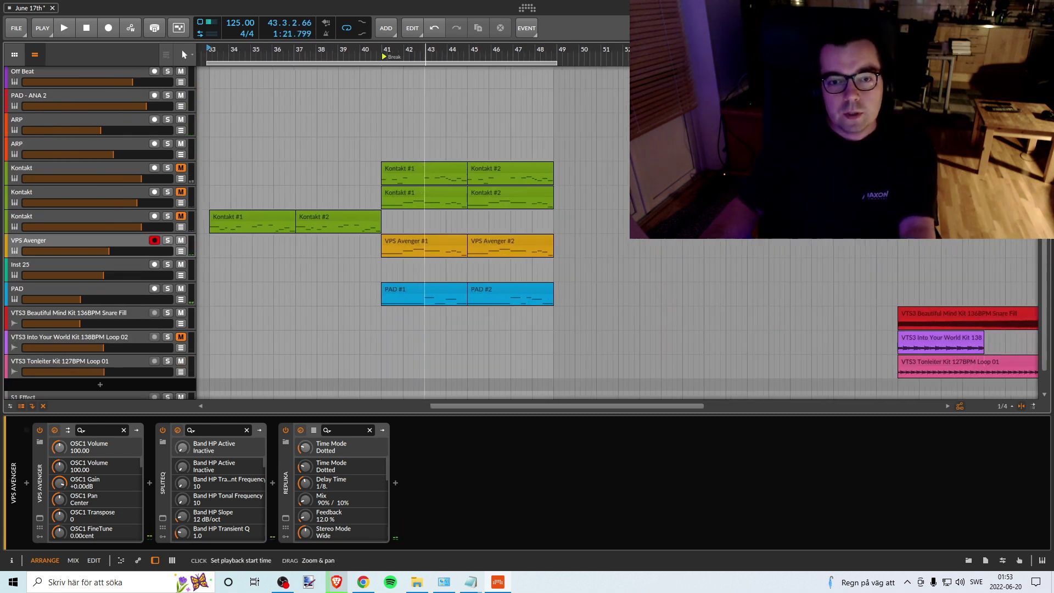
left_click(422, 289)
left_click(168, 289)
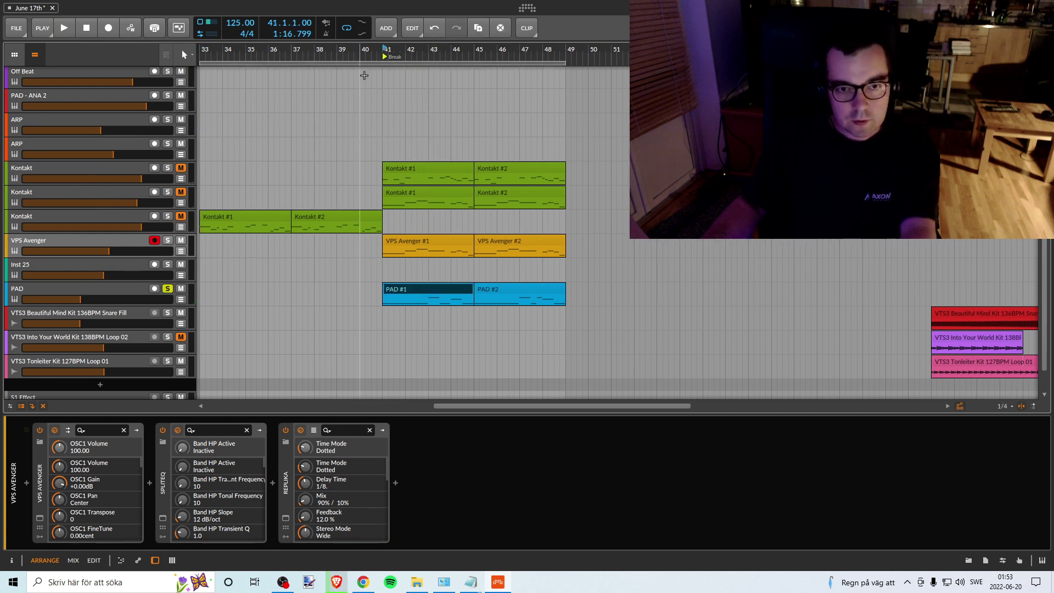
key("space")
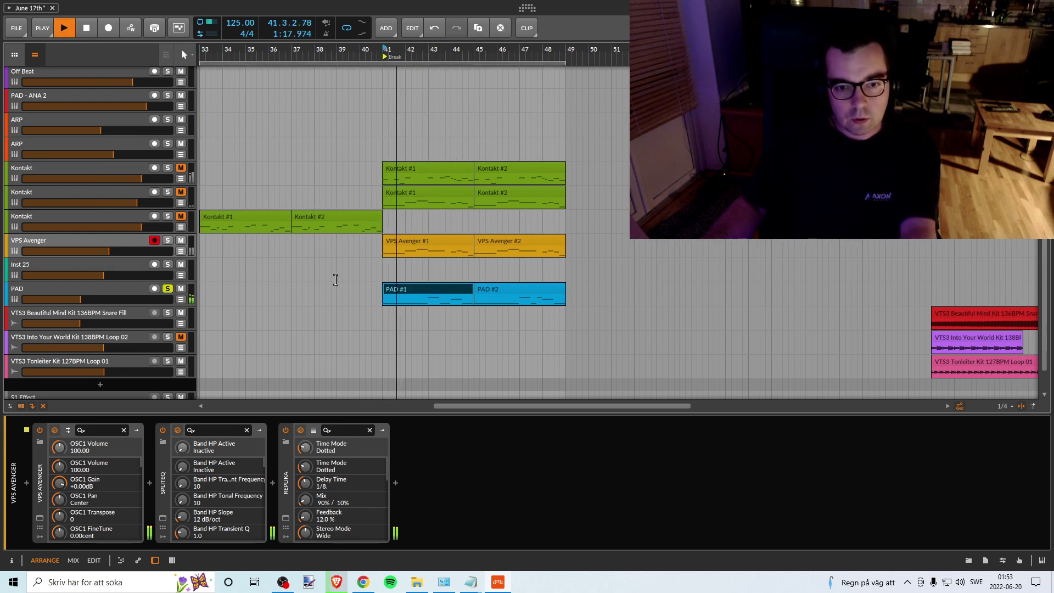
key("space")
Step: Solo the VPS Avenger track instead of PAD and audition it from bar 41
left_click(99, 247)
left_click(167, 240)
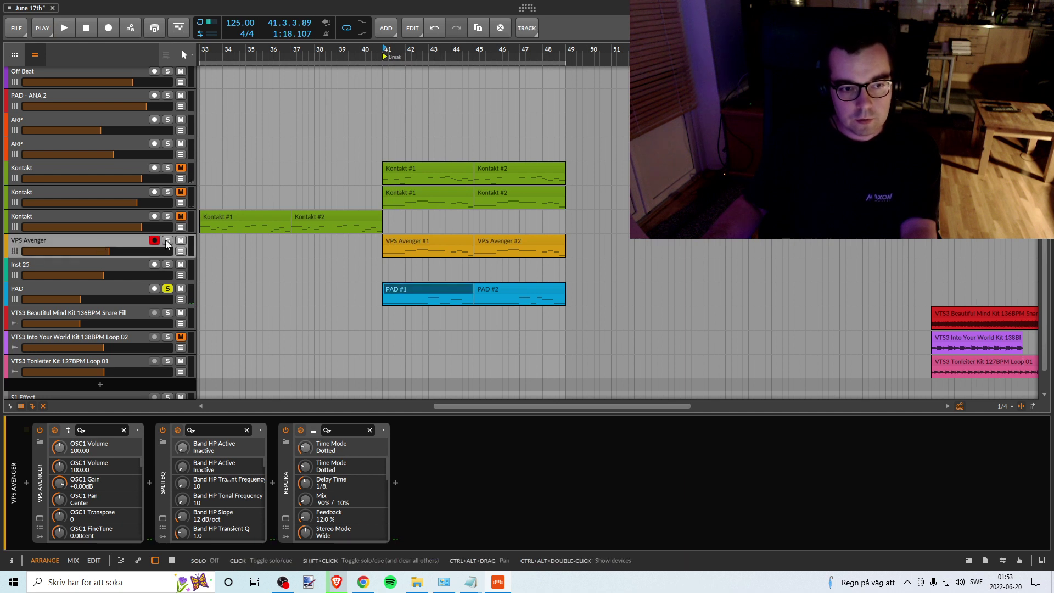
left_click(166, 289)
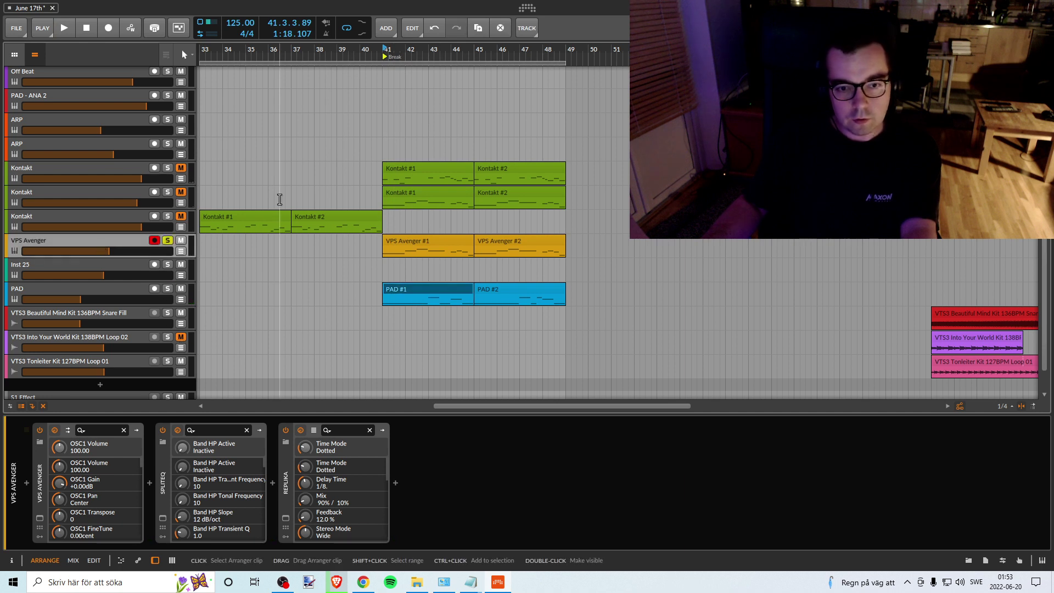
key("space")
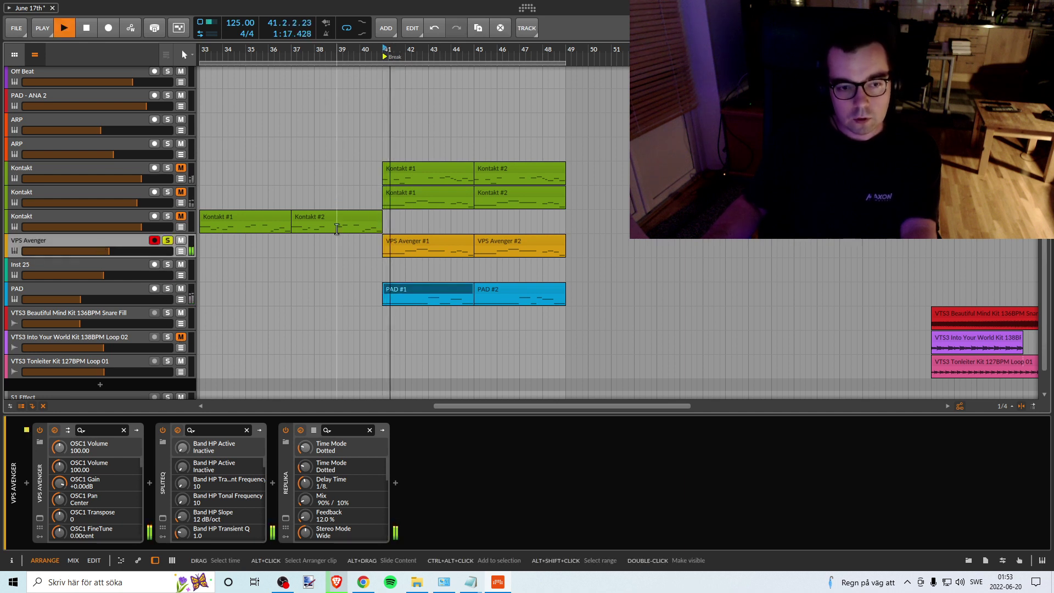
key("space")
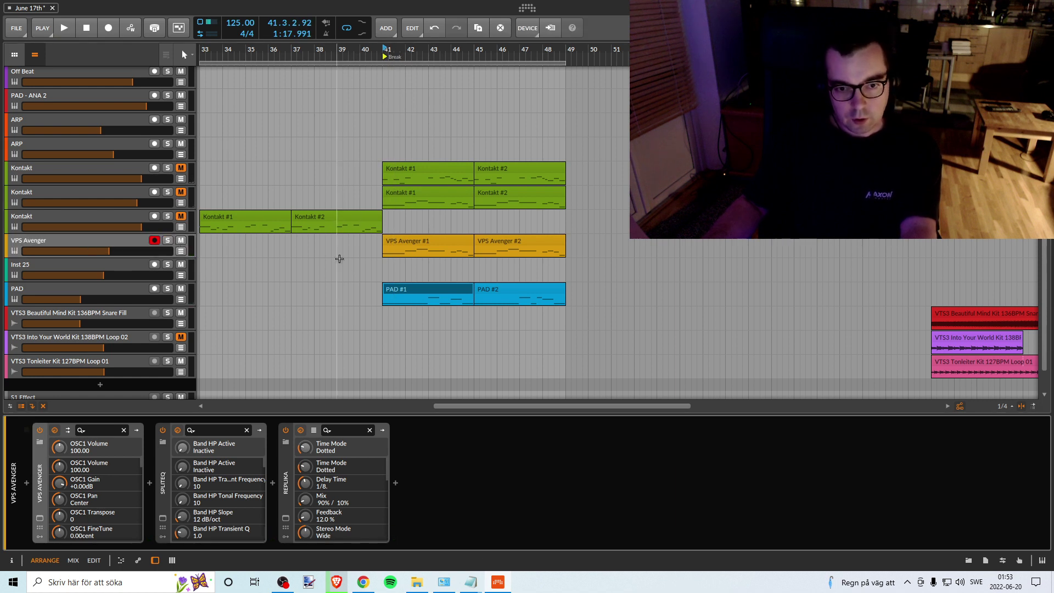
Step: Delete the VPS Avenger instrument from its track's device chain
left_click(67, 242)
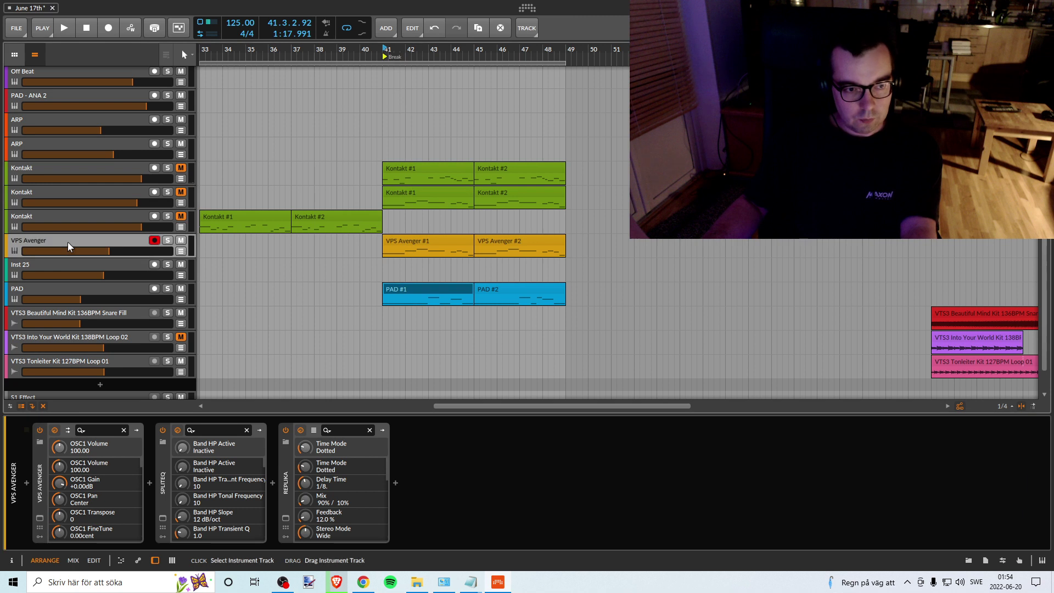
left_click(41, 498)
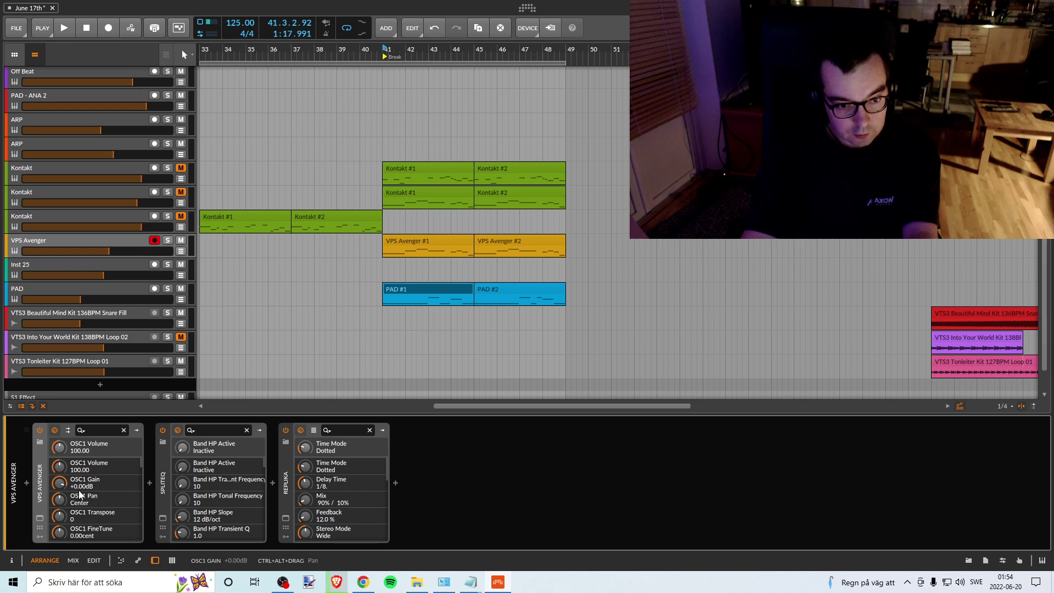
key("Delete")
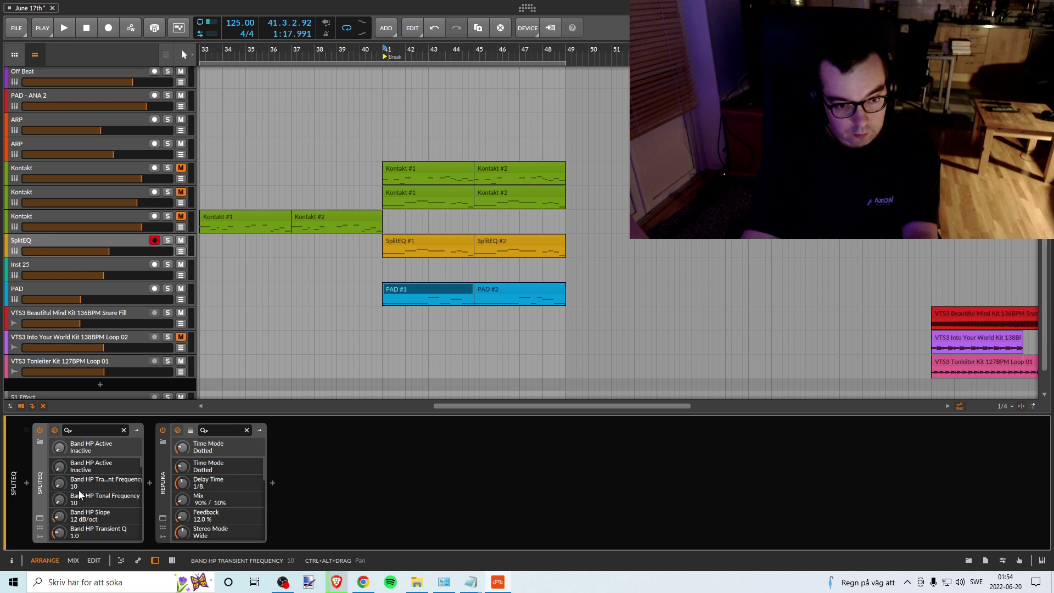
Step: Insert Sylenth1 at the start of the device chain, before SplitEQ
left_click(26, 483)
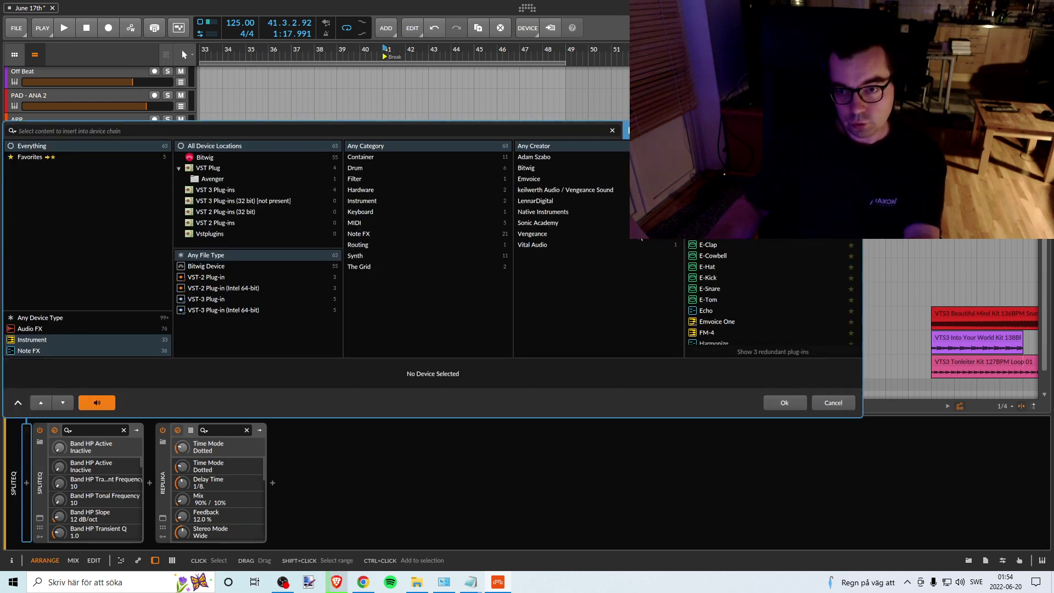
type("s")
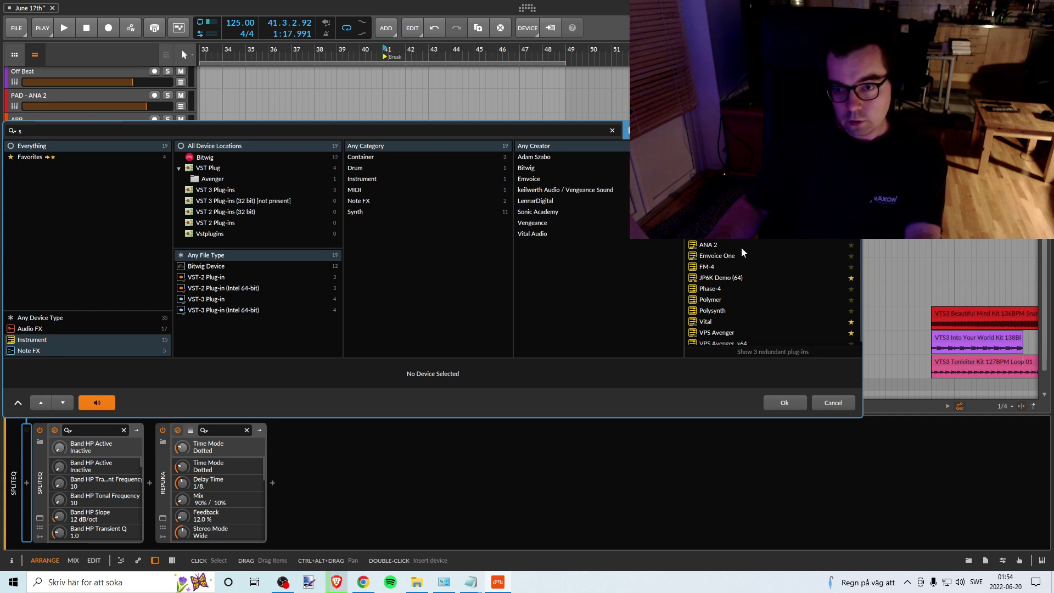
left_click(720, 168)
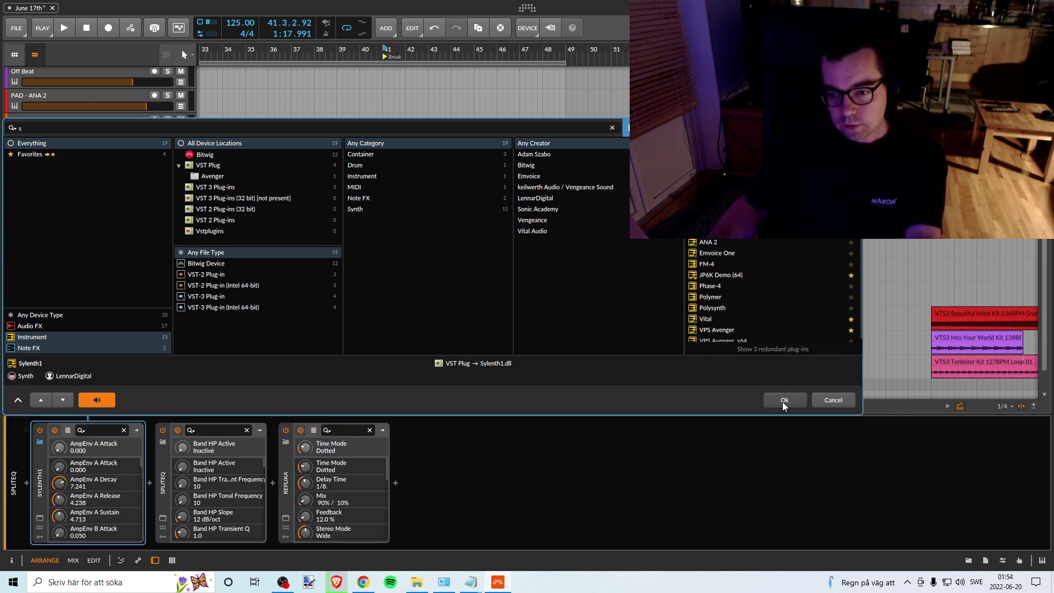
left_click(782, 401)
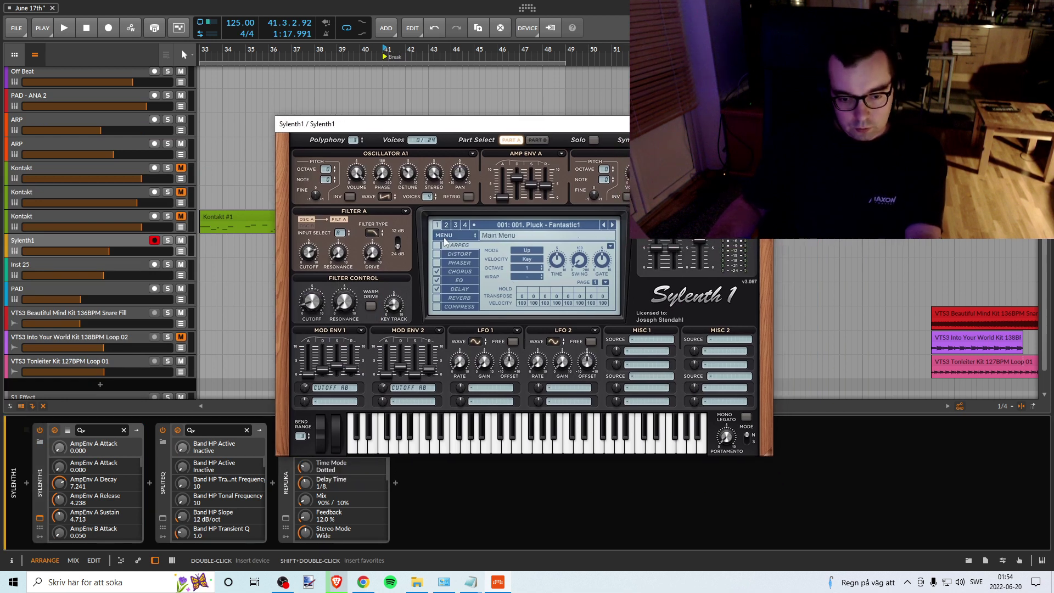
left_click(417, 583)
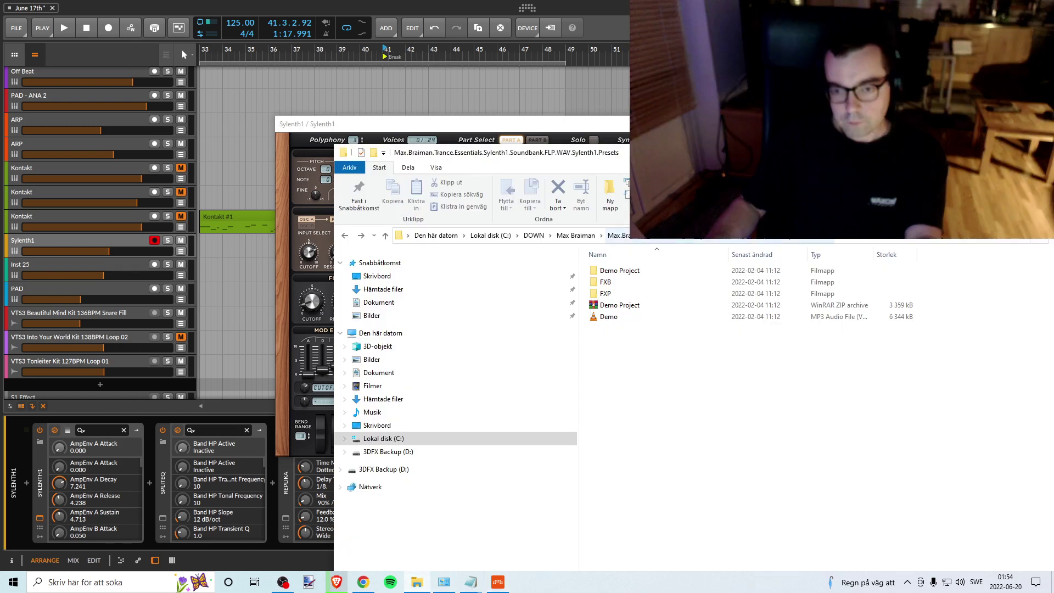
left_click_drag(628, 144, 567, 535)
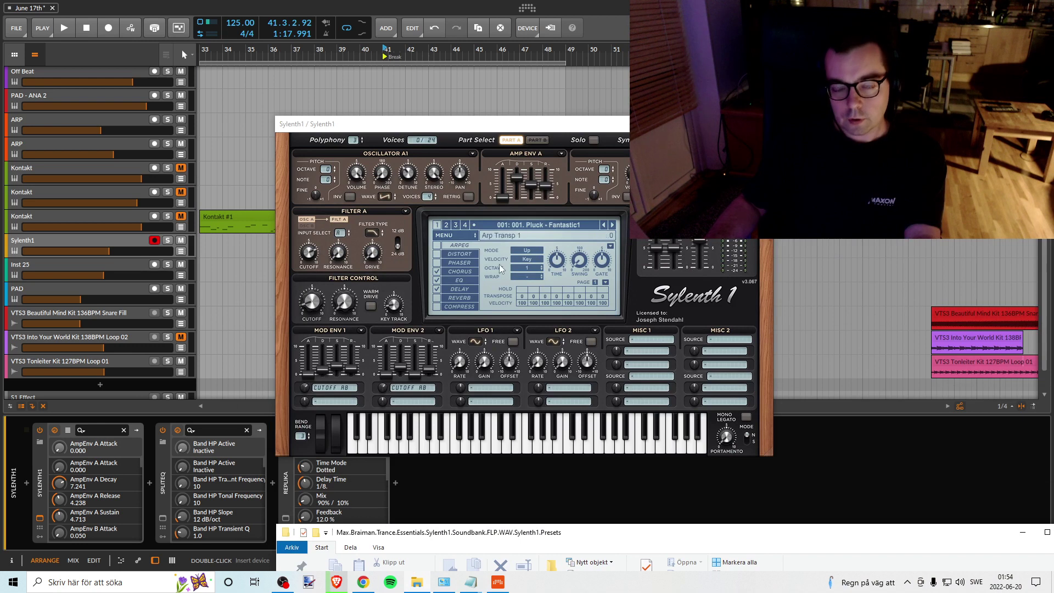
left_click(452, 235)
mouse_move(543, 247)
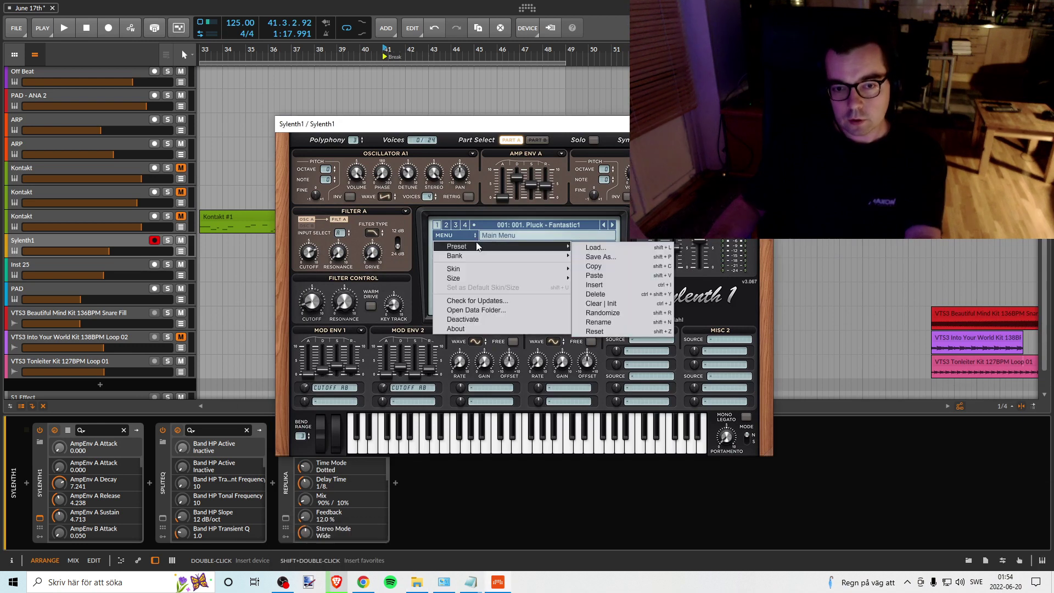
left_click(613, 251)
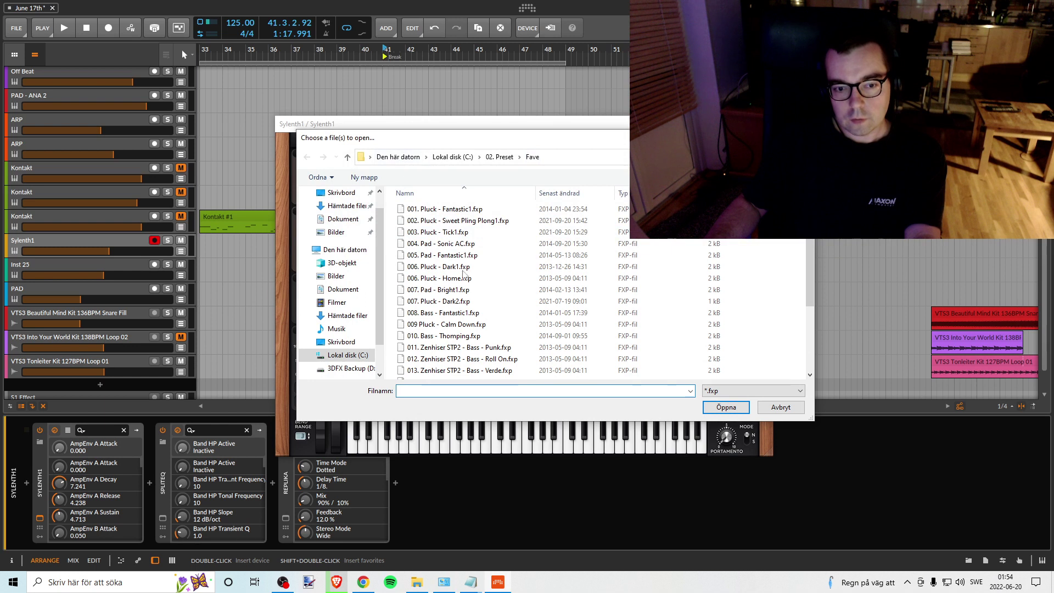
key("alt+Tab")
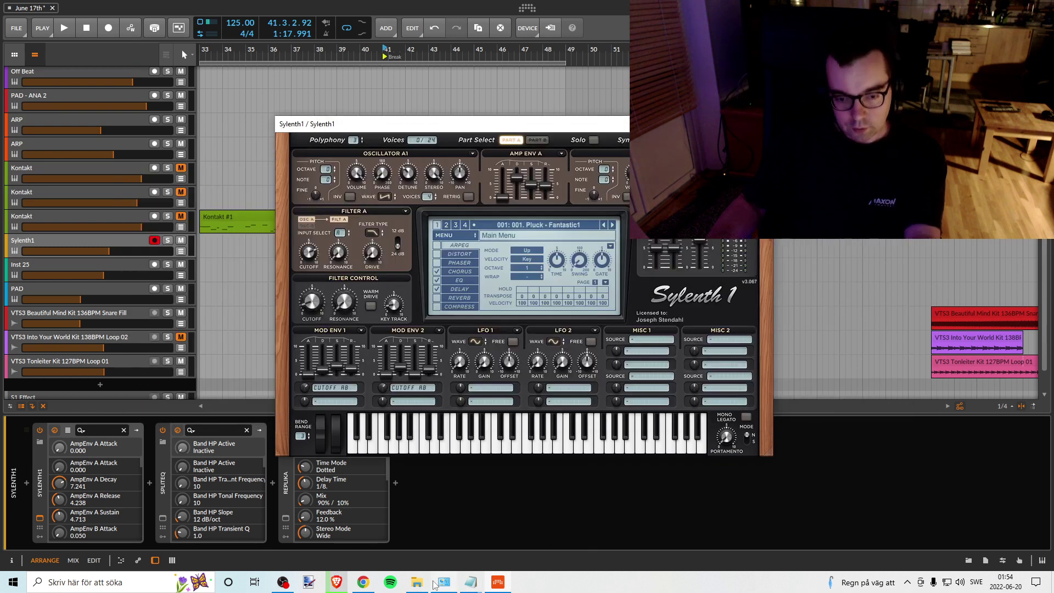
Step: Switch to File Explorer and copy the path of the Max Braiman Trance Essentials Sylenth1 presets folder
left_click(433, 584)
left_click_drag(507, 538, 454, 205)
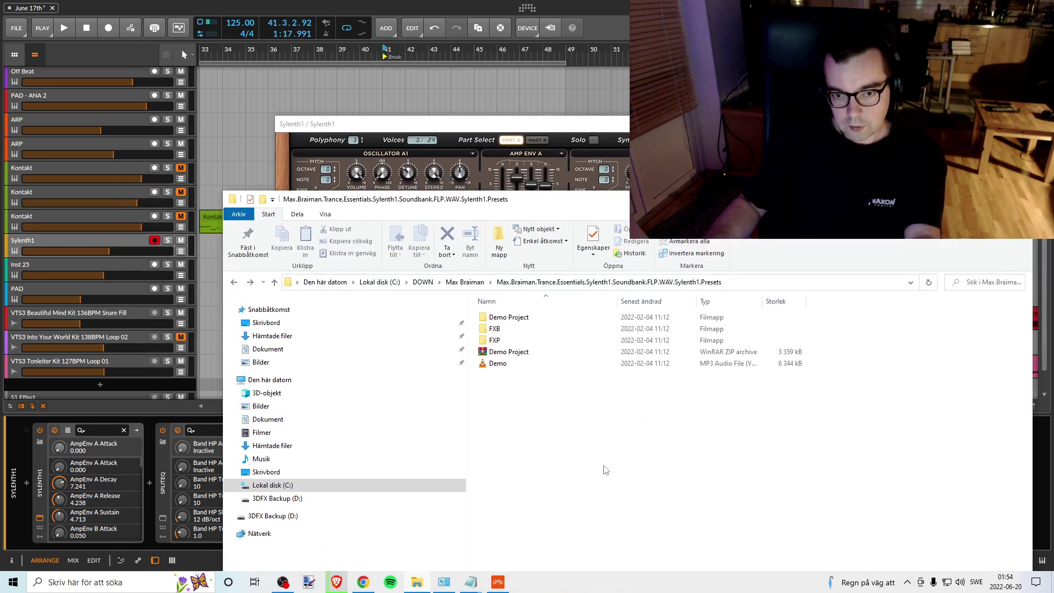
left_click_drag(633, 203, 642, 291)
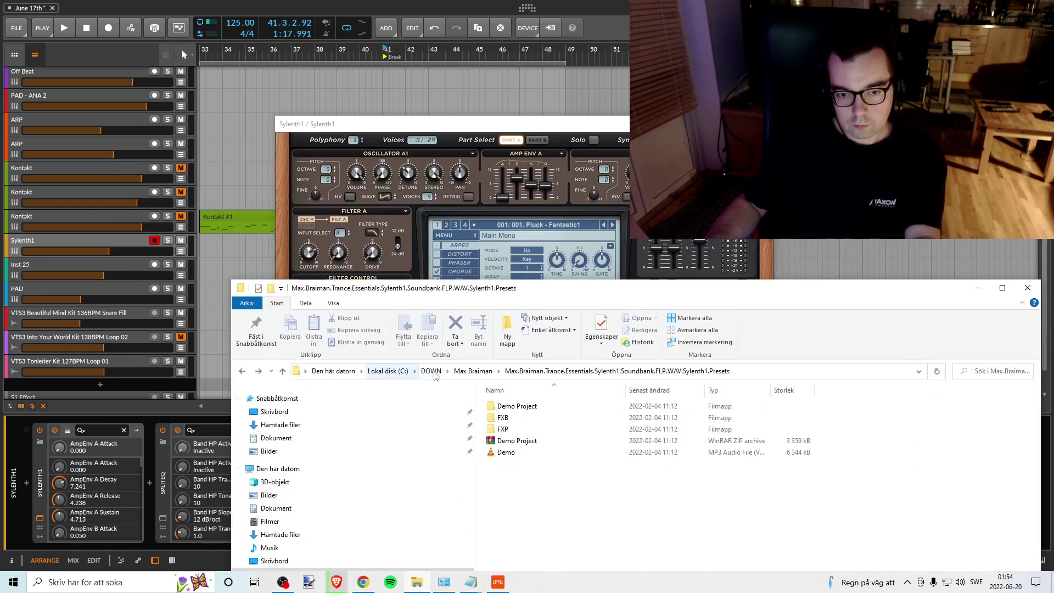
left_click(722, 370)
key("ctrl+c")
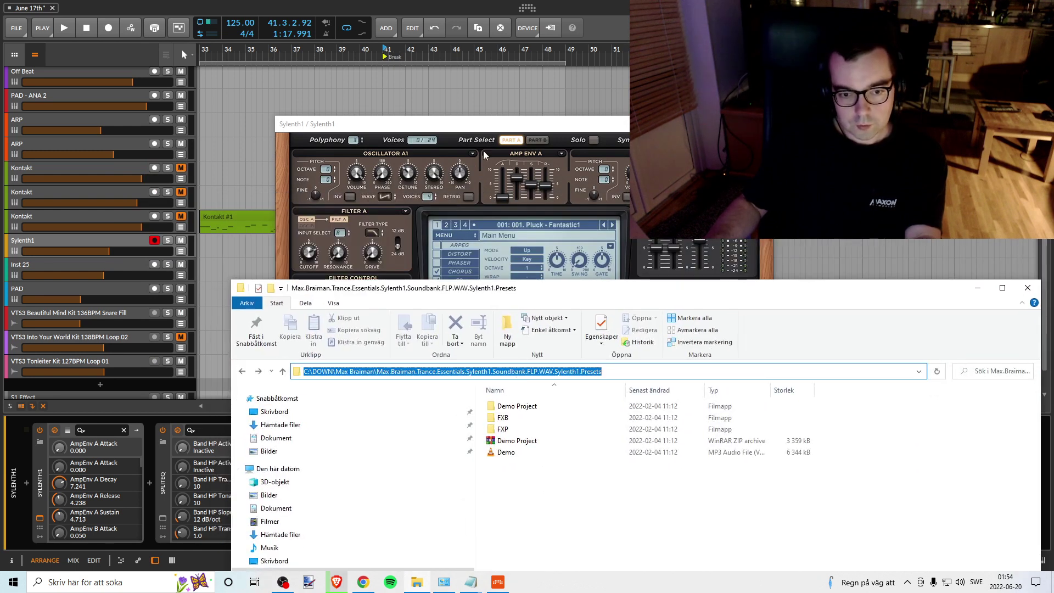
right_click(463, 373)
left_click(489, 410)
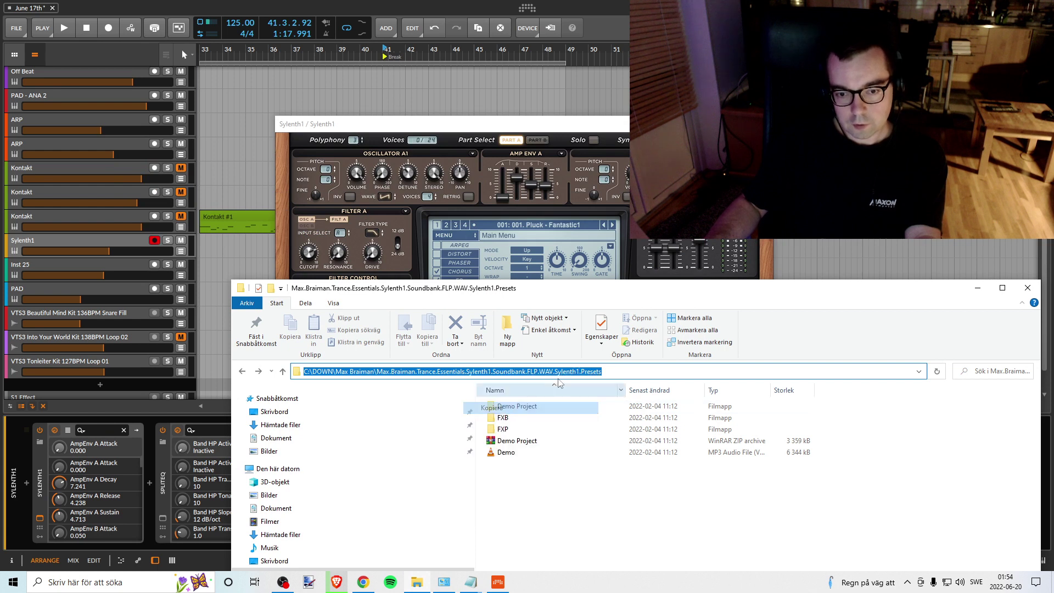
Step: Open Sylenth1's preset loading dialog and go to the copied Max Braiman Trance Essentials presets folder
left_click(513, 135)
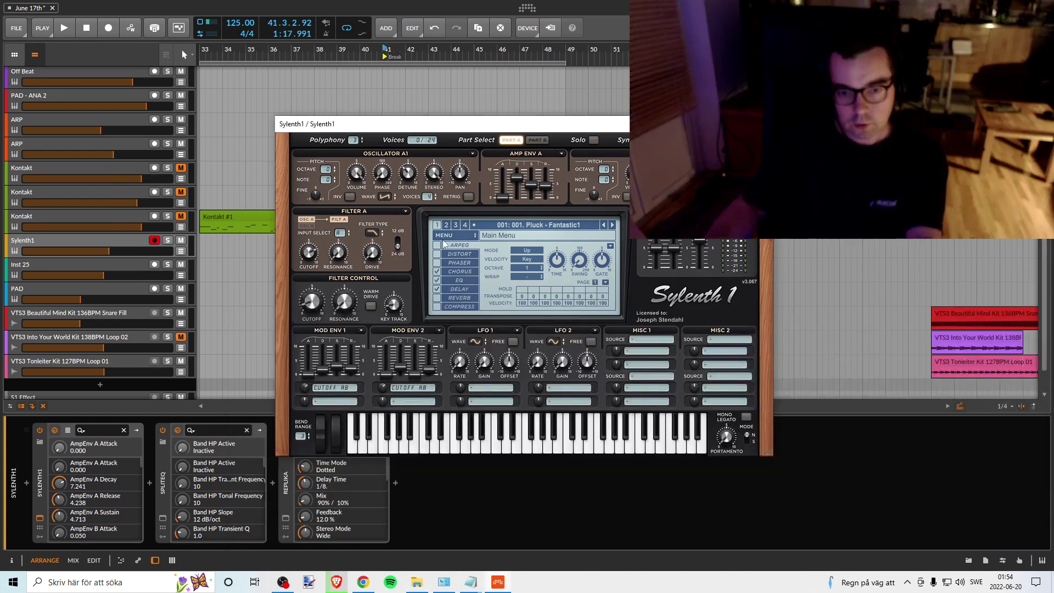
left_click(434, 297)
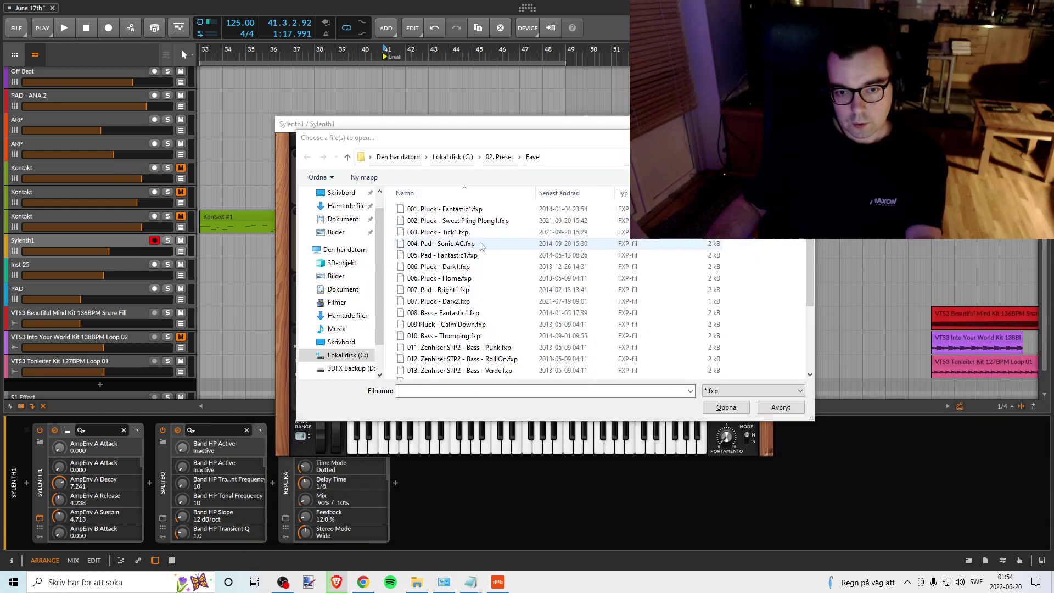
left_click(515, 159)
key("ctrl+v")
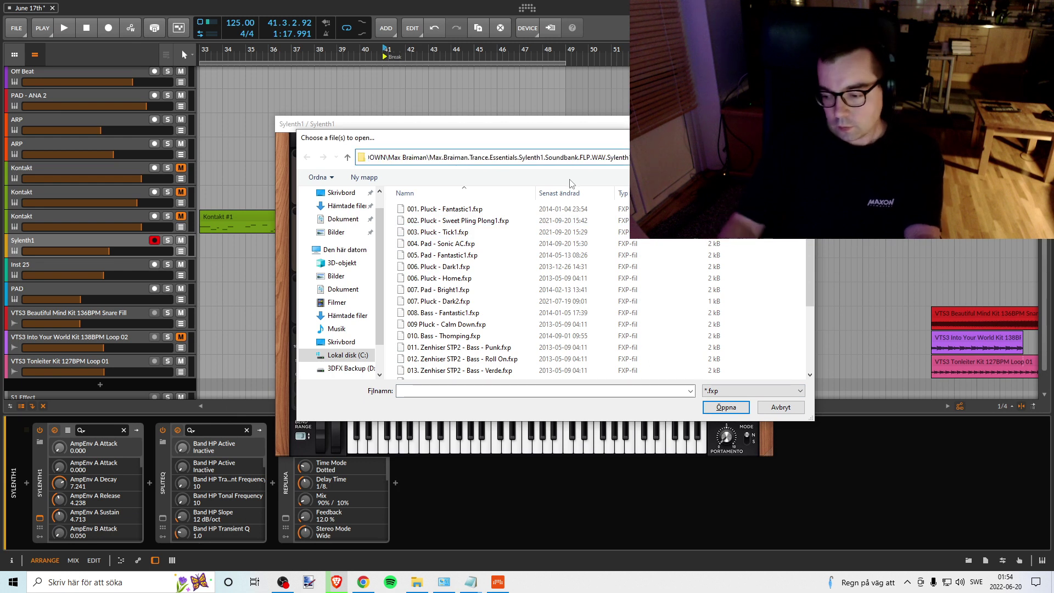
key("Return")
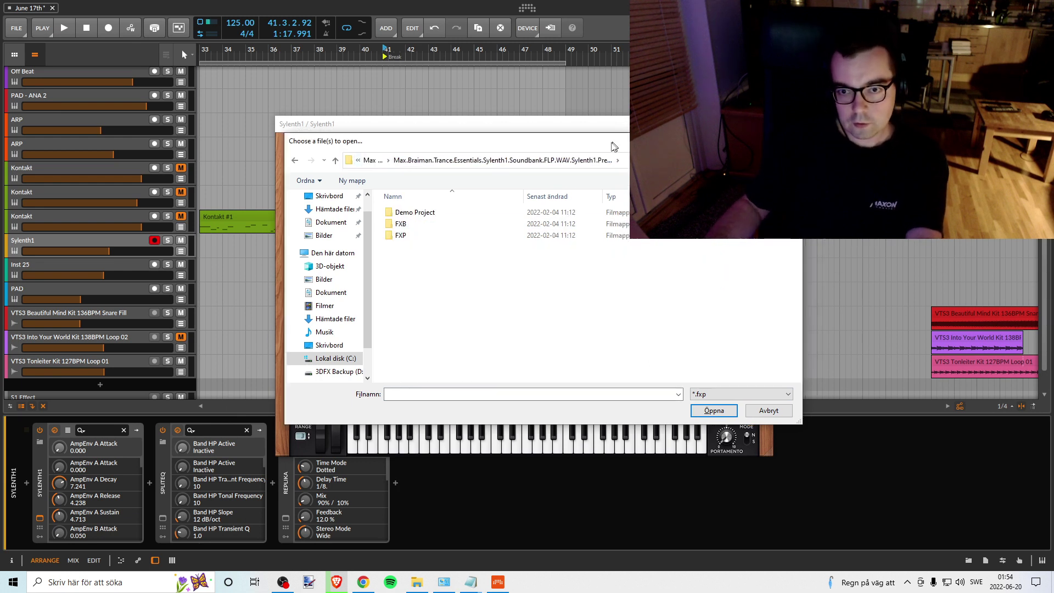
left_click_drag(798, 245, 852, 242)
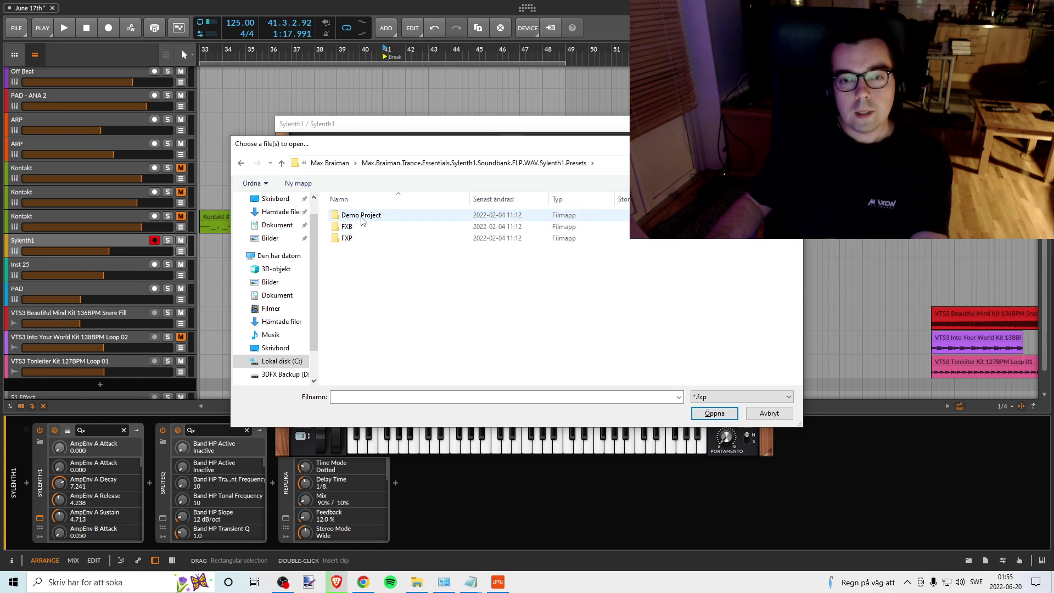
Step: Check the FXB folder for loadable presets, keeping the *.fxp file filter, and return to the presets folder
left_click(609, 164)
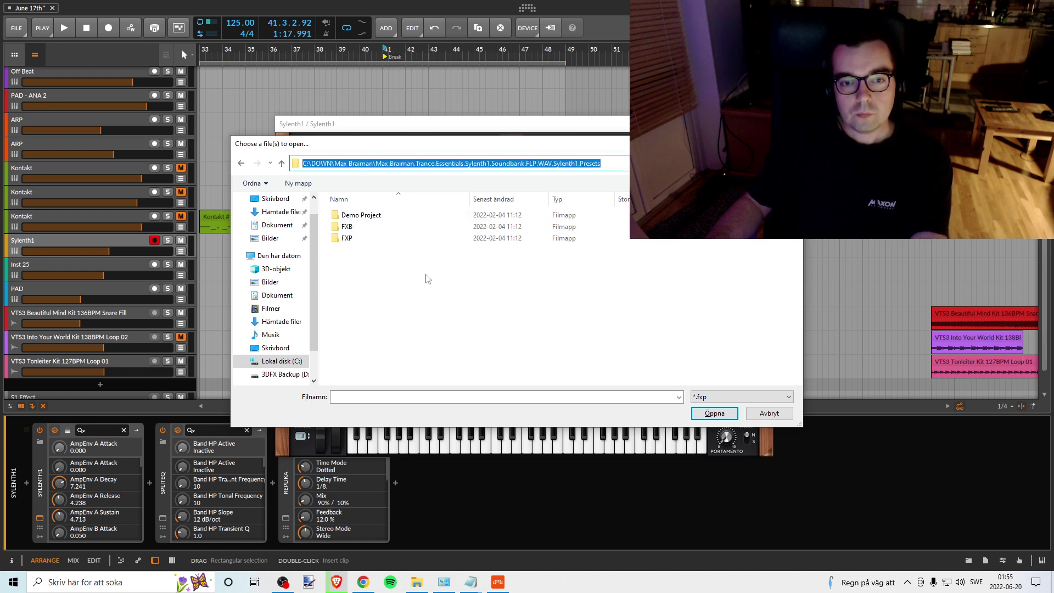
left_click(420, 311)
left_click(351, 230)
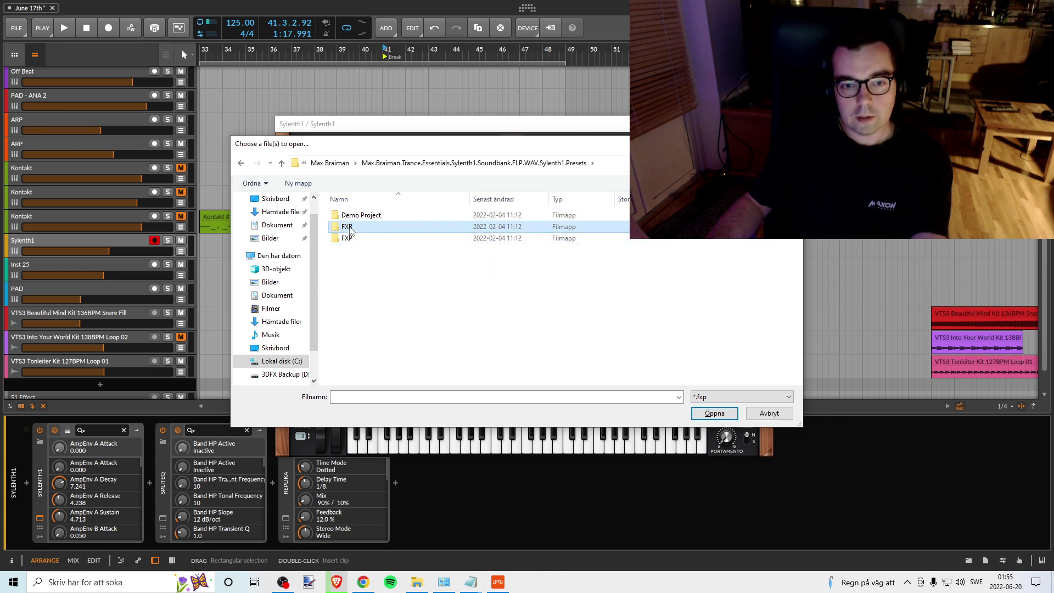
double_click(348, 228)
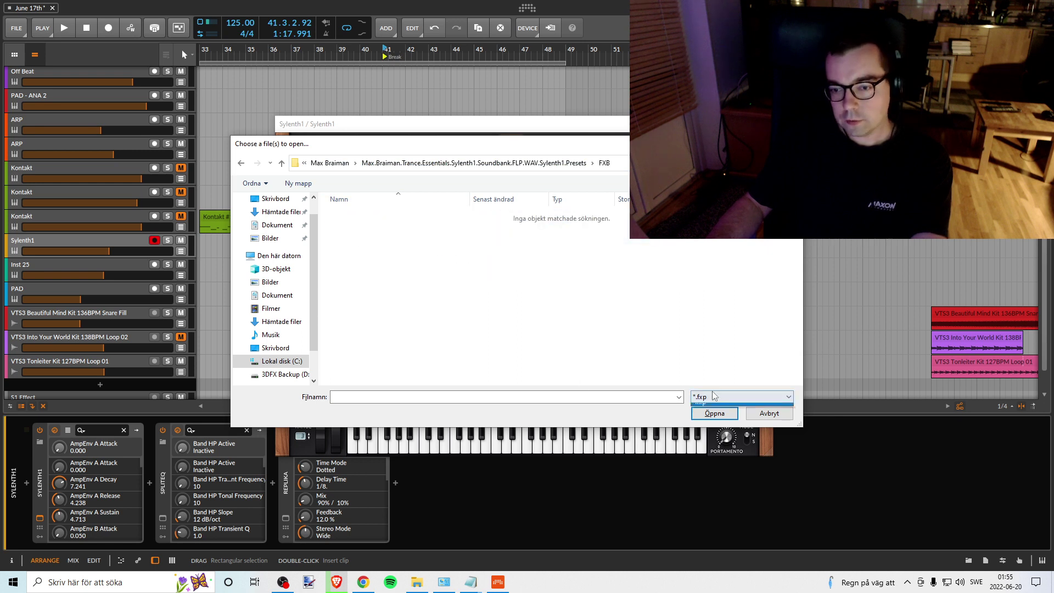
left_click(707, 408)
left_click(241, 163)
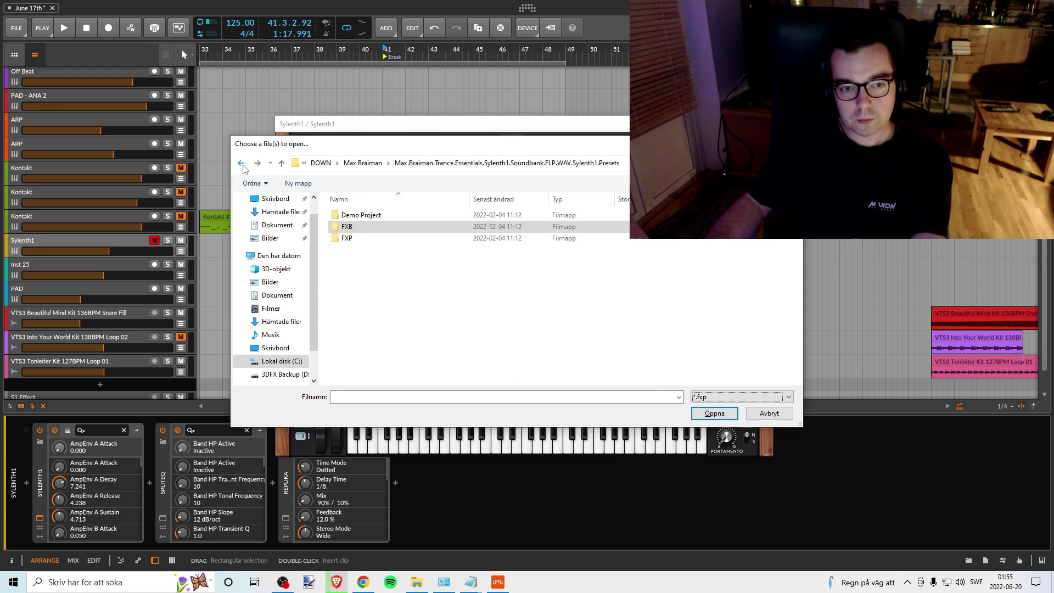
Step: Open the FXP folder and enlarge the file dialog to browse its presets
double_click(355, 238)
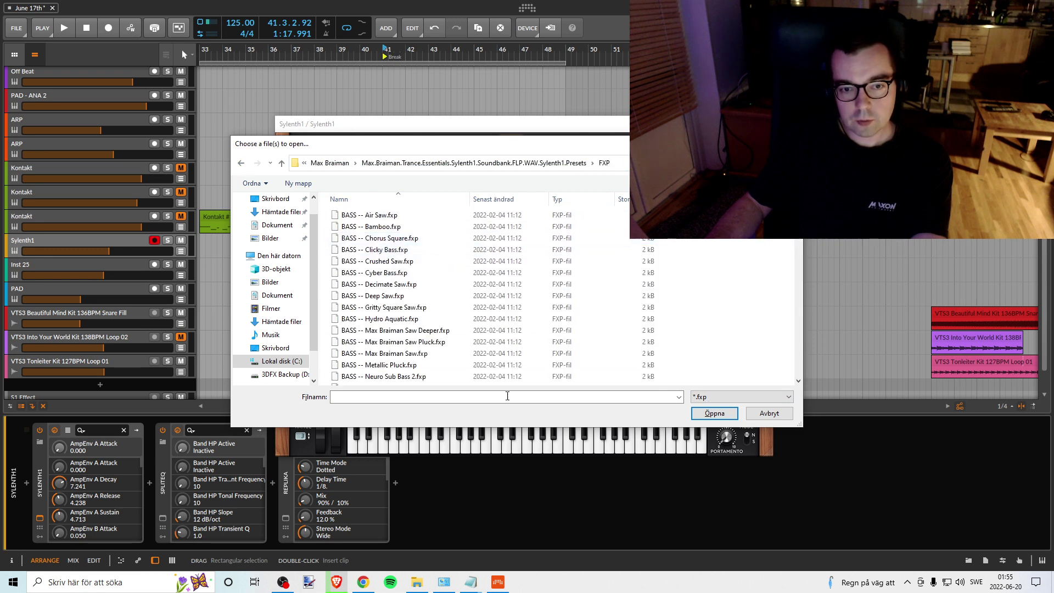
left_click_drag(511, 144, 503, 49)
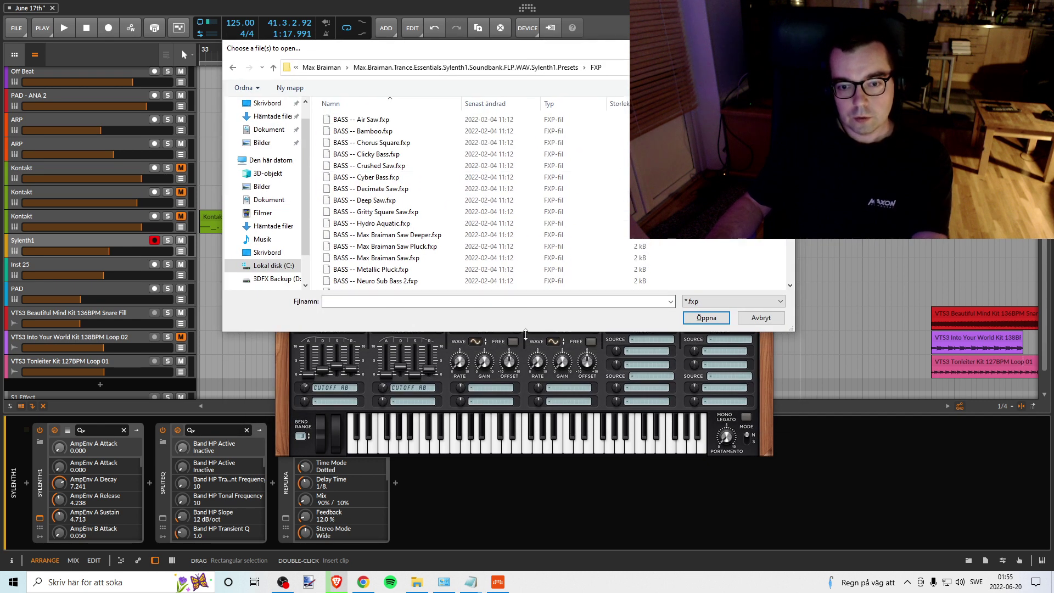
left_click_drag(525, 334, 506, 528)
scroll(466, 341, "down", 5)
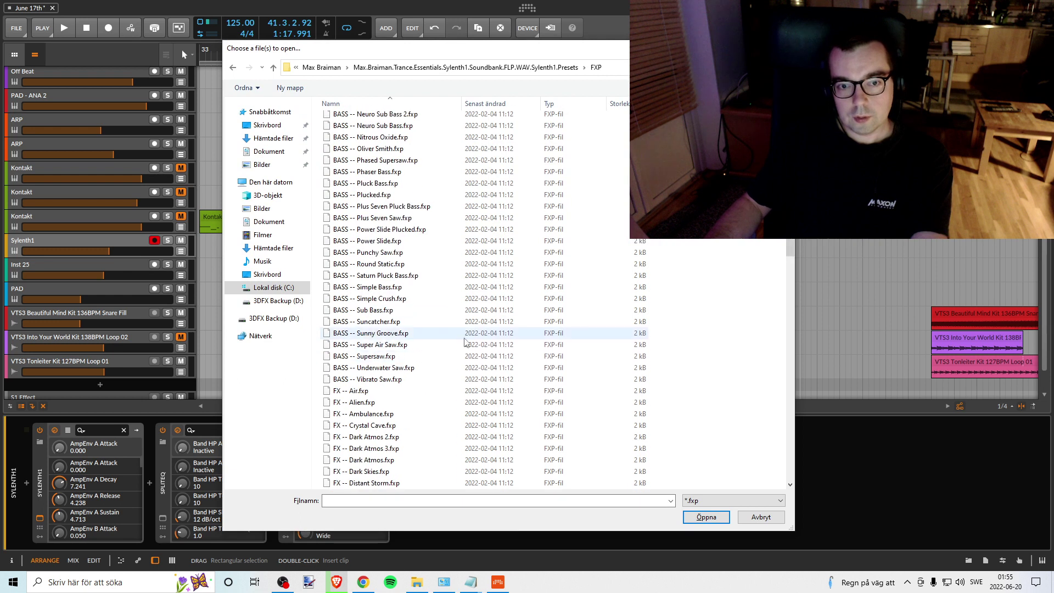
scroll(466, 342, "down", 4)
left_click_drag(793, 258, 586, 97)
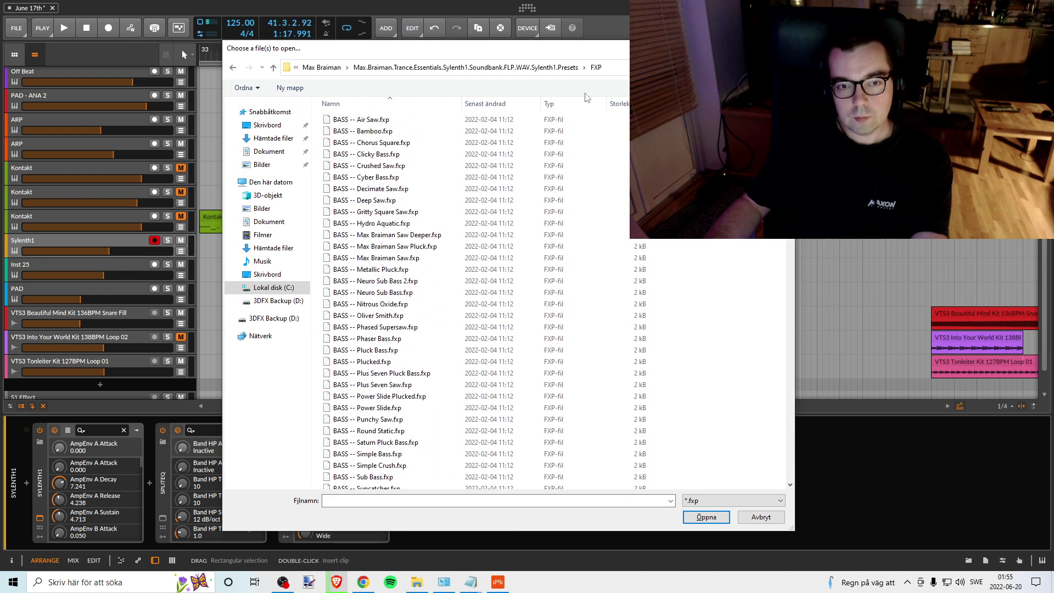
left_click(233, 68)
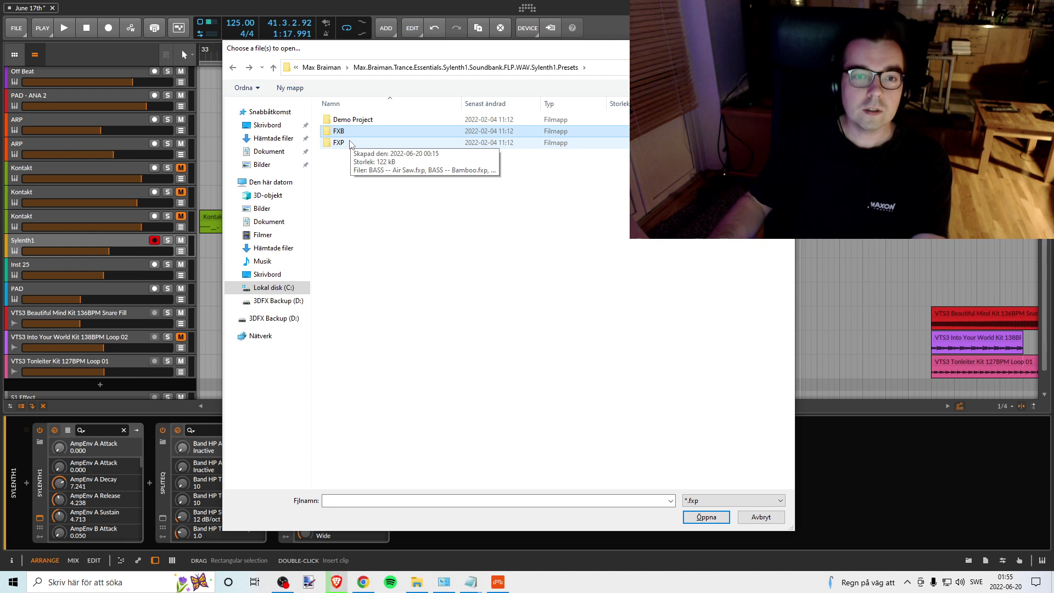
left_click(348, 144)
double_click(348, 144)
left_click_drag(388, 52, 403, 48)
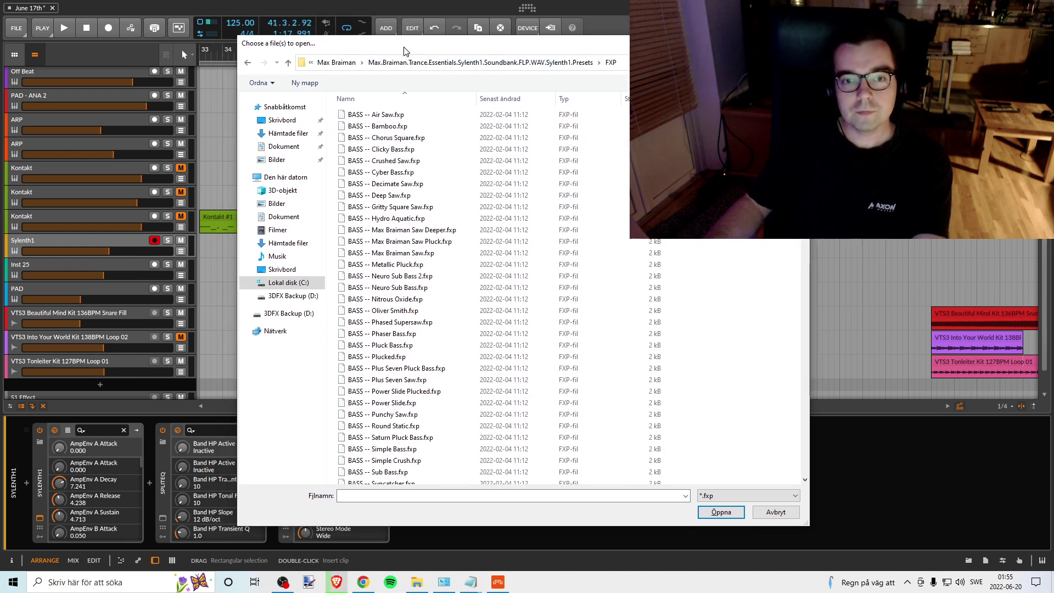
Step: Go through the BASS and FX presets one by one, starting with BASS -- Air Saw
left_click(358, 116)
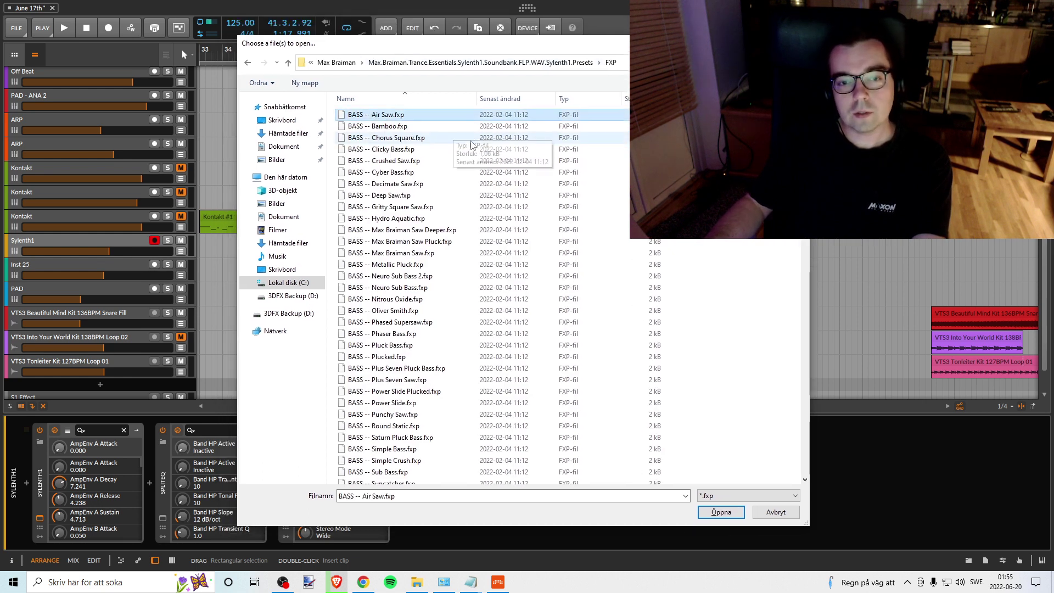
key("Down")
key("Down")
key("Down")
key("Down")
key("Down")
key("Down")
key("Down")
key("Down")
key("Down")
key("Down")
key("Down")
key("Down")
key("Down")
key("Down")
key("Down")
key("Down")
key("Down")
key("Down")
key("Down")
key("Down")
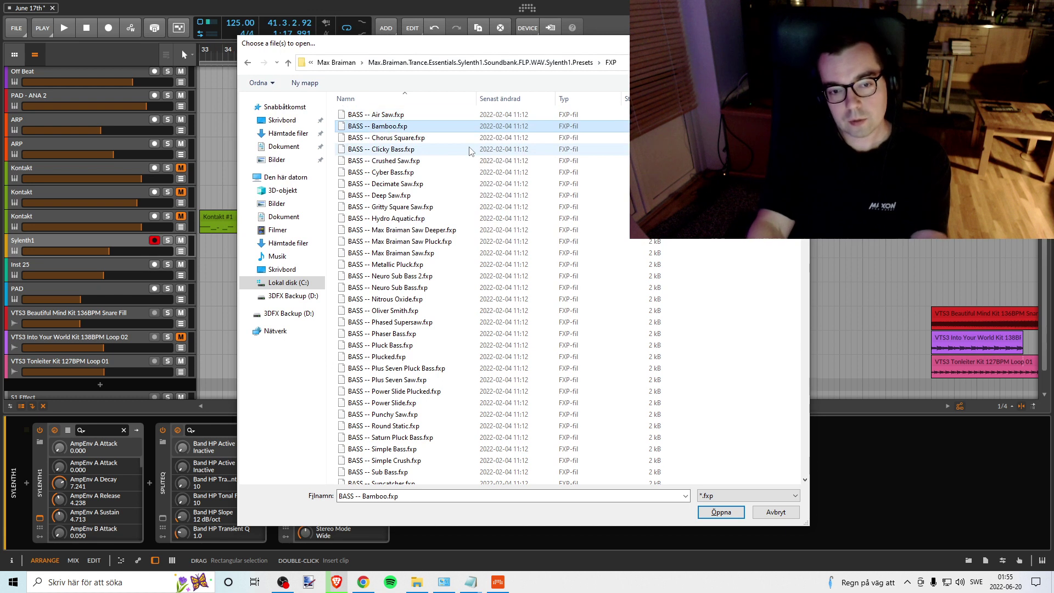
key("Down")
key("Down")
key("Down")
key("Down")
key("Down")
key("Down")
key("Down")
key("Down")
key("Down")
key("Down")
key("Down")
key("Down")
key("Down")
key("Down")
key("Down")
key("Down")
key("Down")
key("Down")
key("Down")
key("Down")
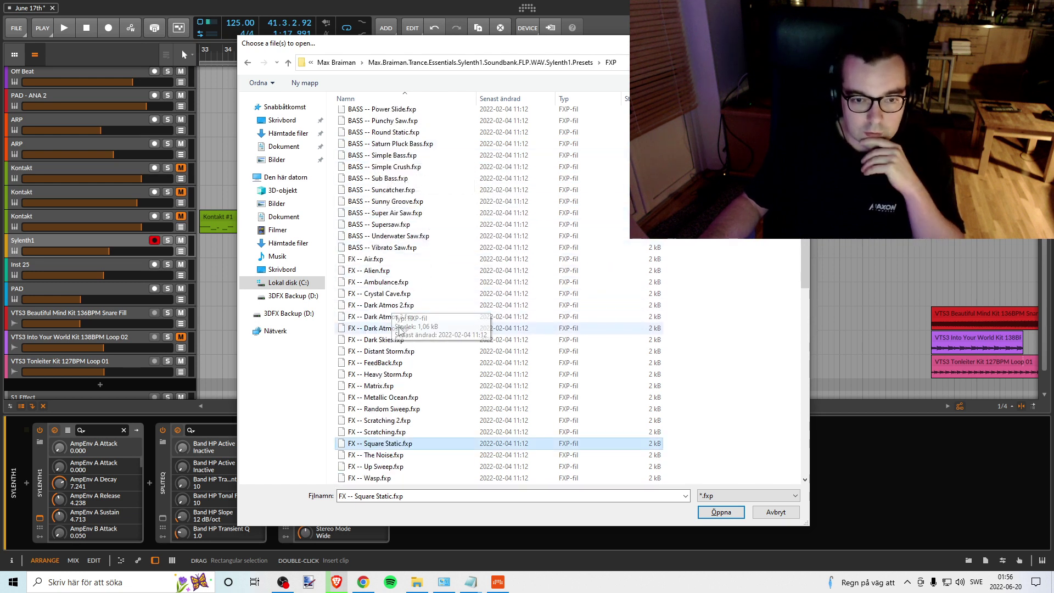
scroll(404, 307, "down", 3)
left_click(361, 194)
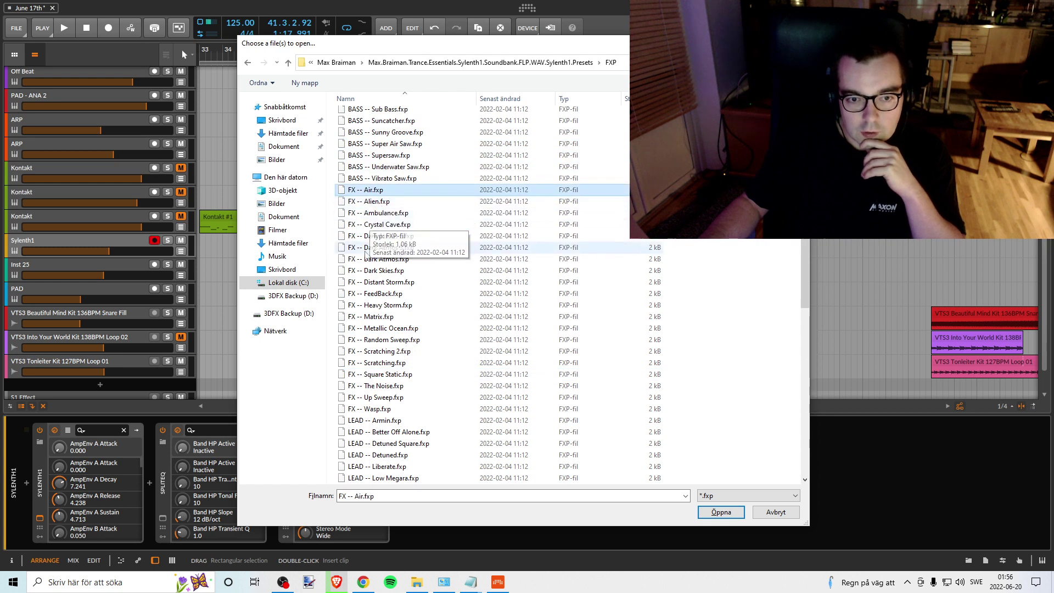
Step: Compare the PAD presets one by one, from PAD -- Brass to PAD -- Ultra Phase and back up the list
scroll(414, 409, "down", 4)
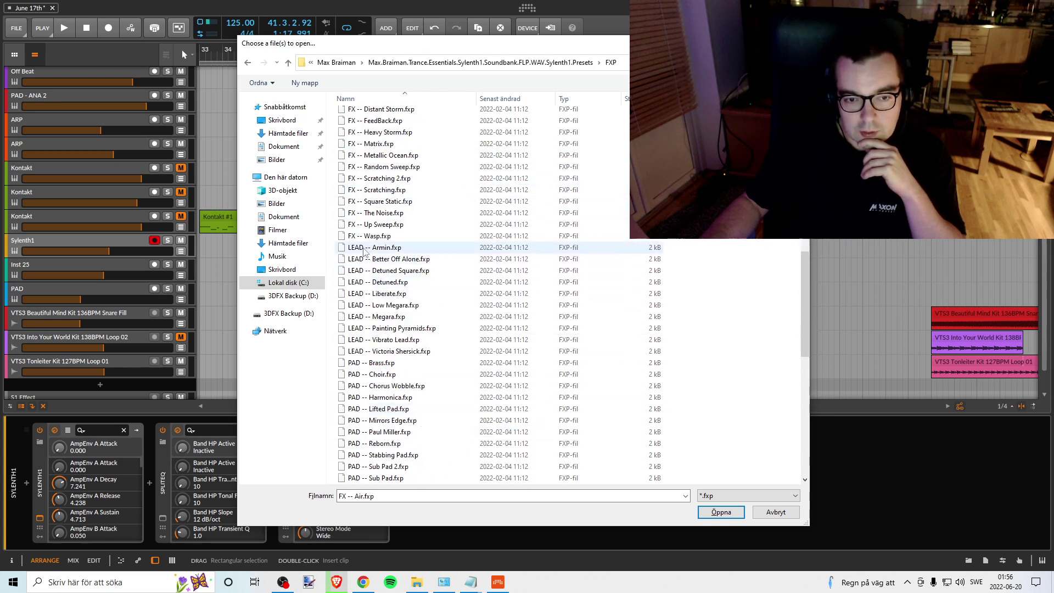
scroll(385, 340, "down", 4)
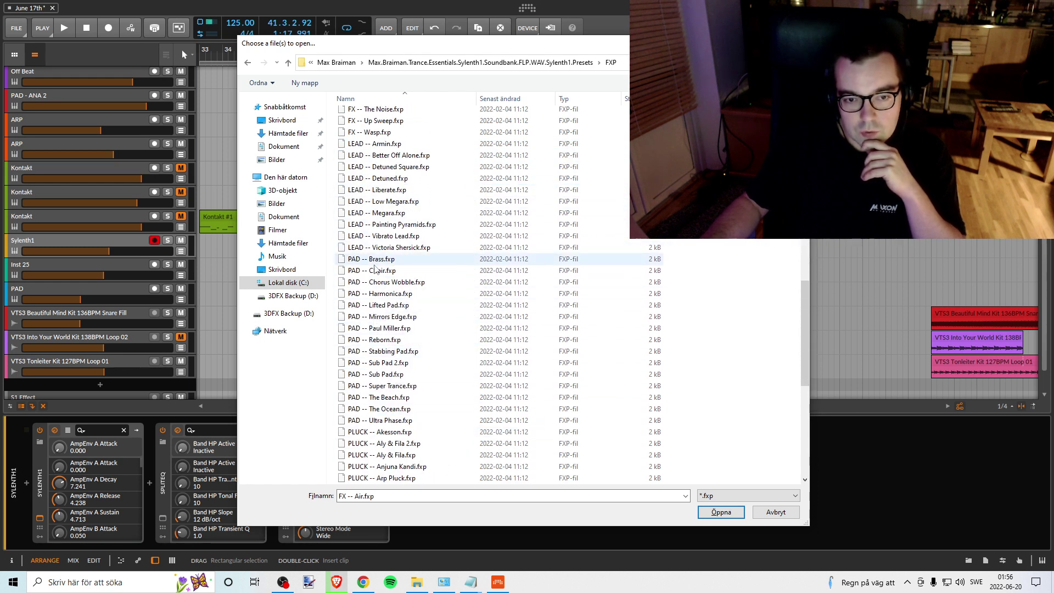
left_click_drag(395, 49, 412, 64)
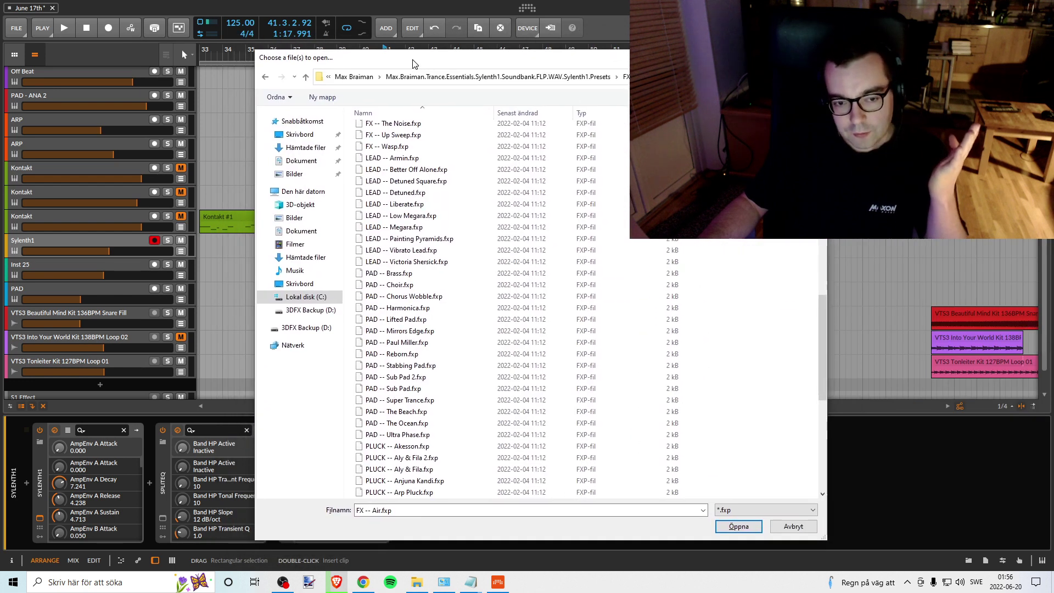
left_click(389, 274)
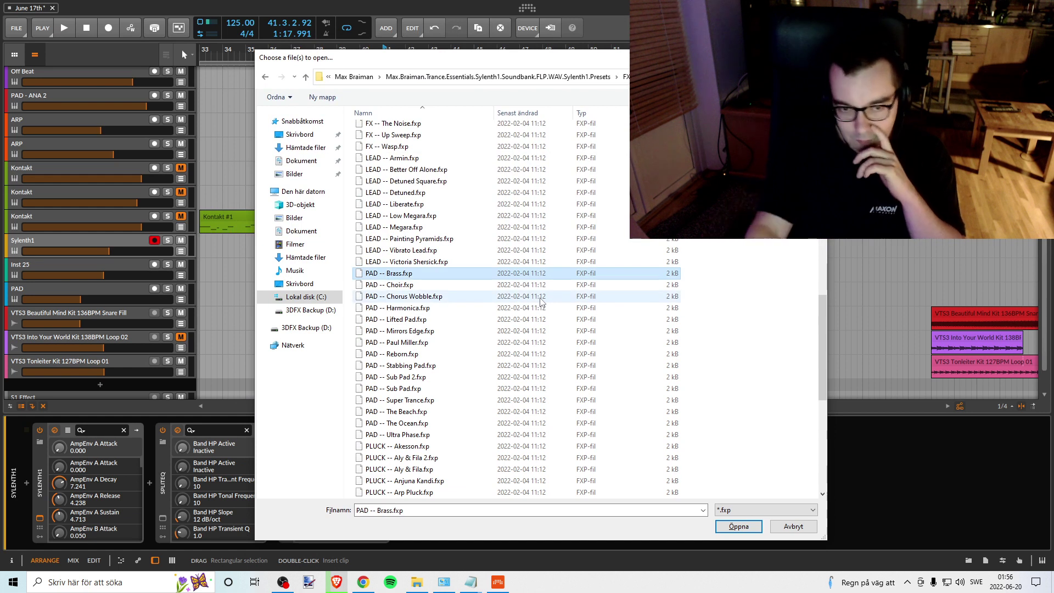
key("Down")
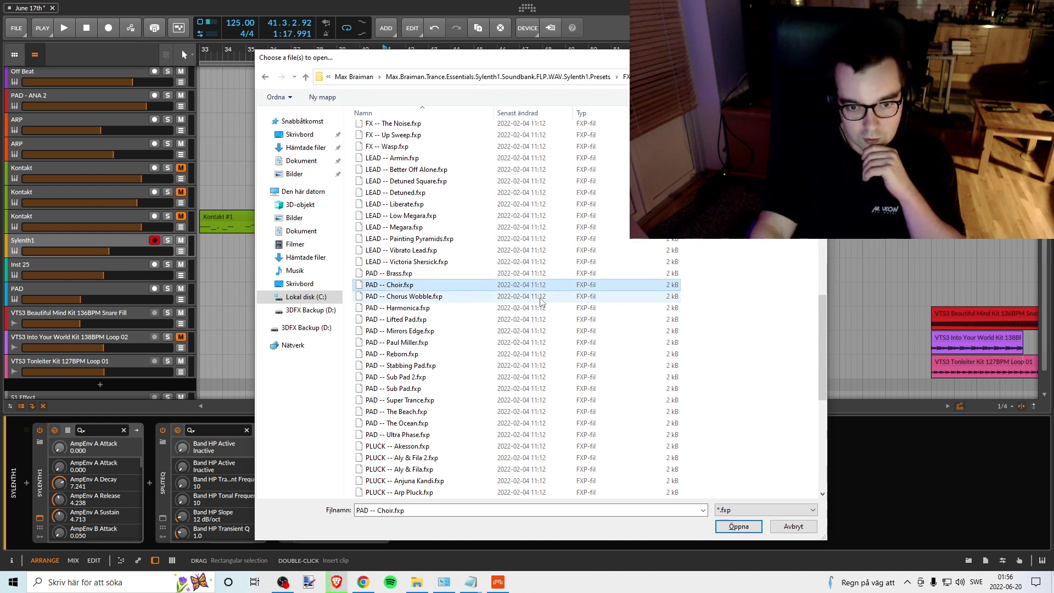
key("Down")
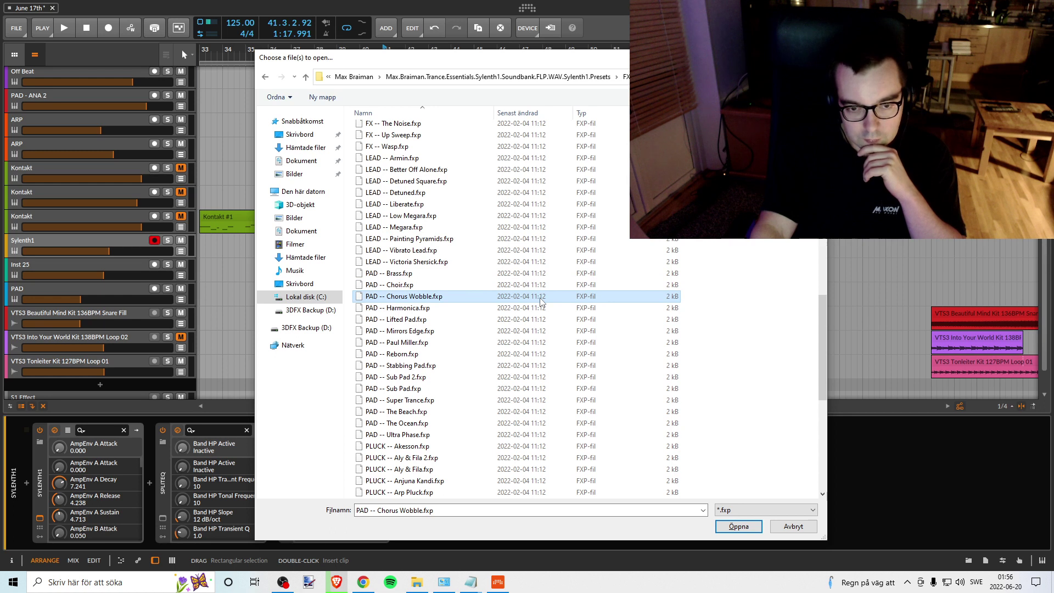
key("Down")
key("Down")
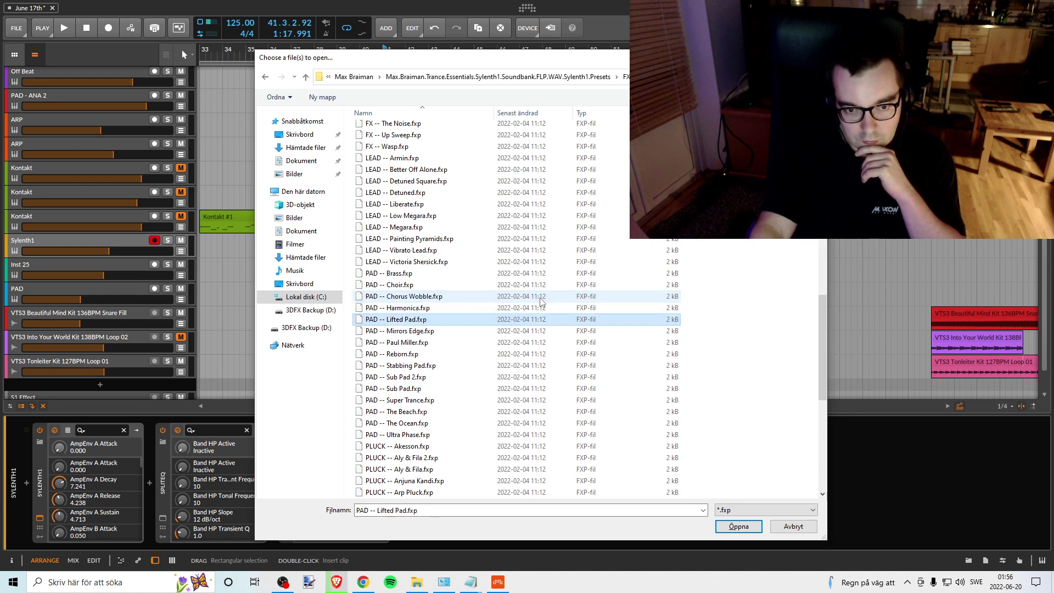
key("Up")
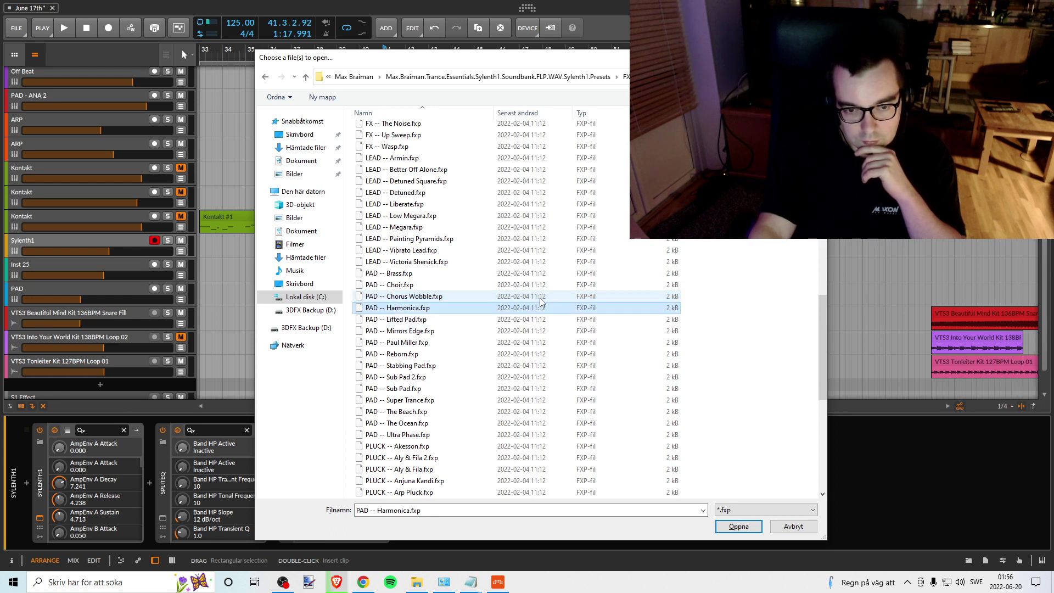
key("Down")
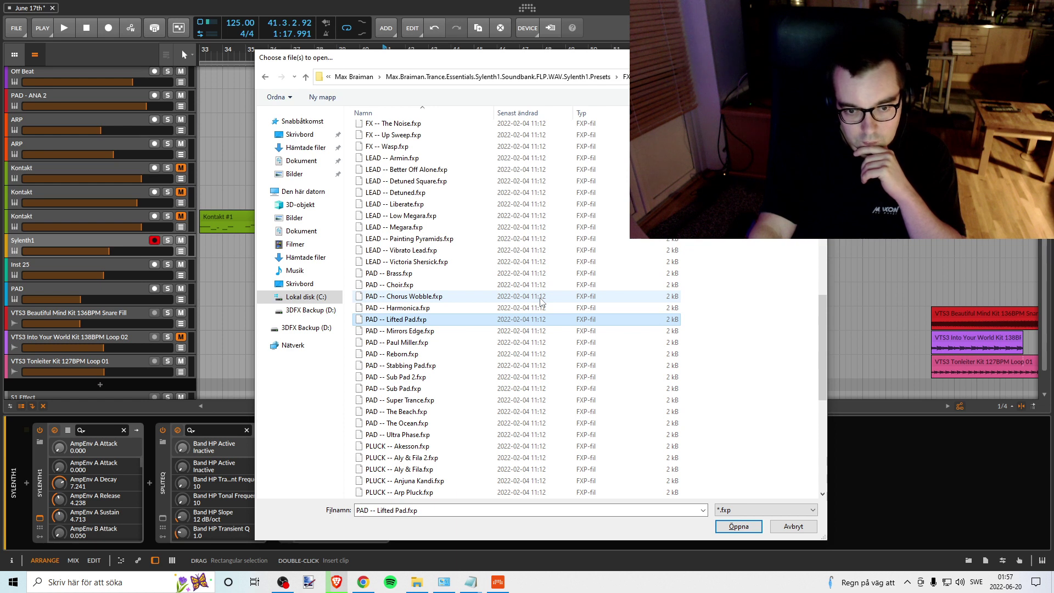
key("Down")
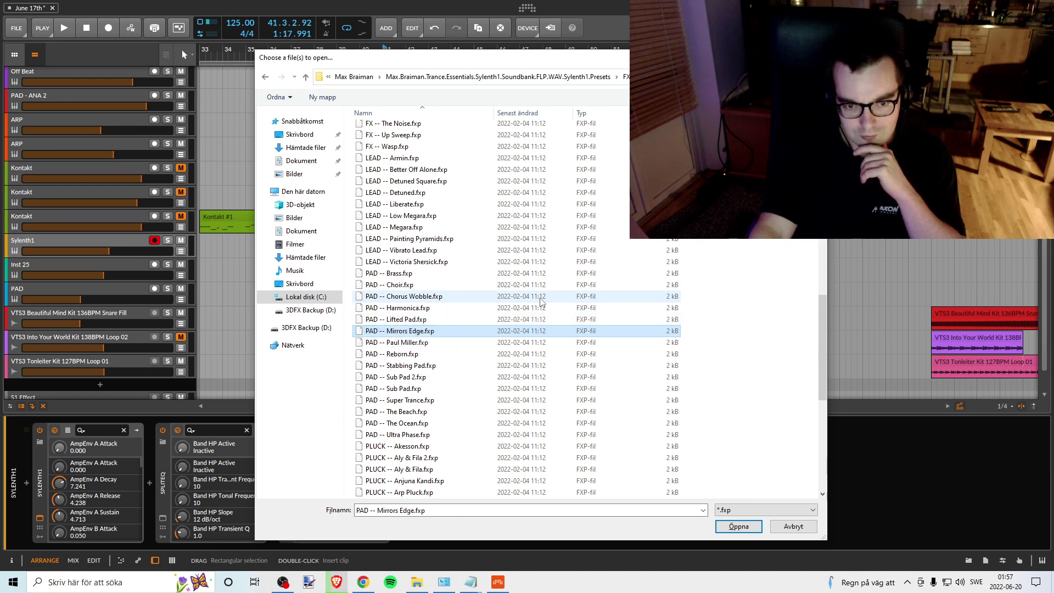
key("Down")
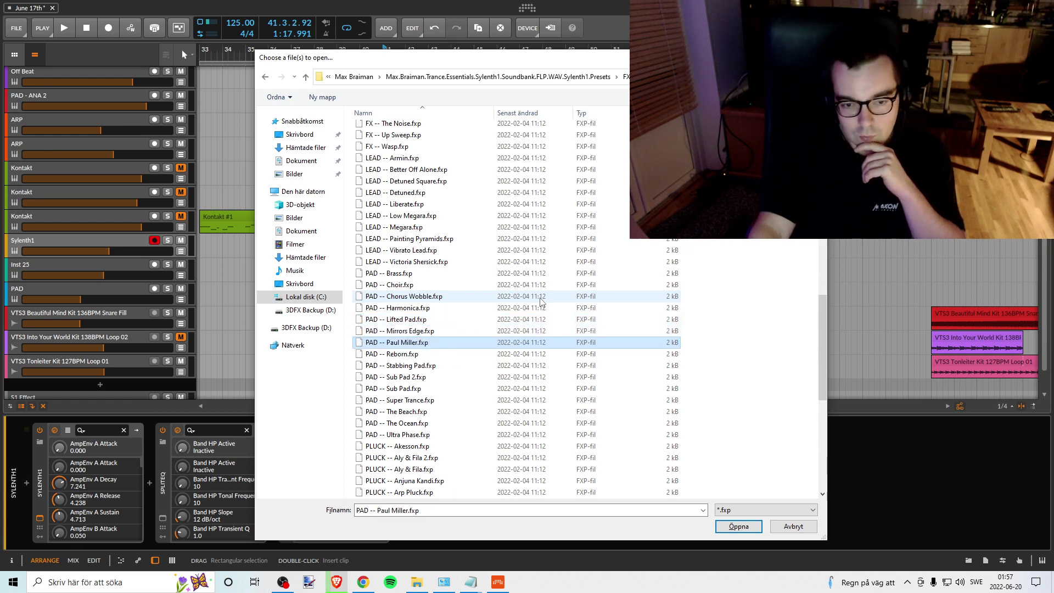
key("Down")
key("Down")
key("Down")
key("Down")
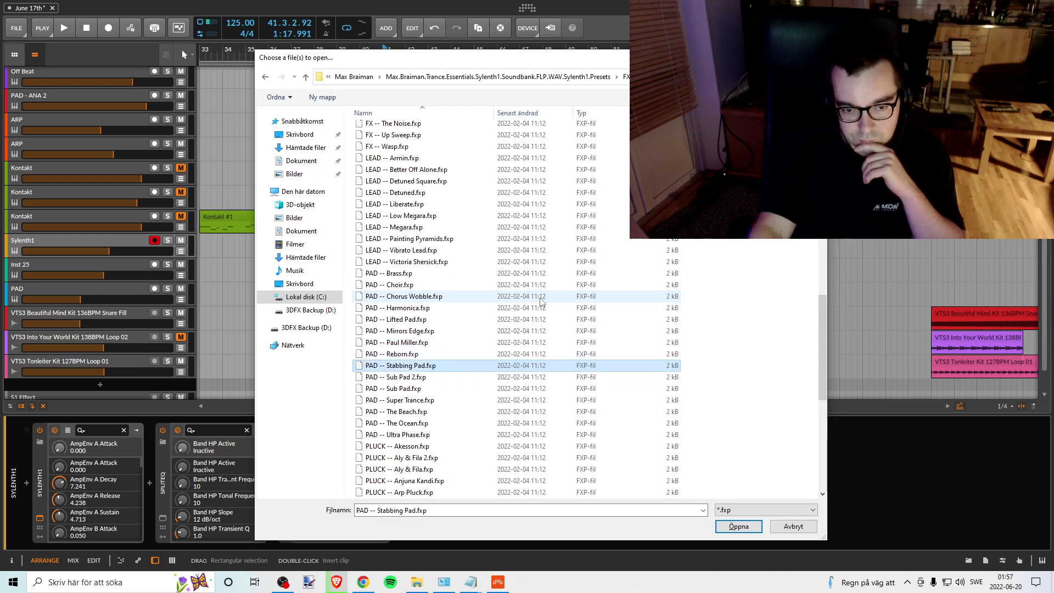
key("Up")
key("Up")
key("Up")
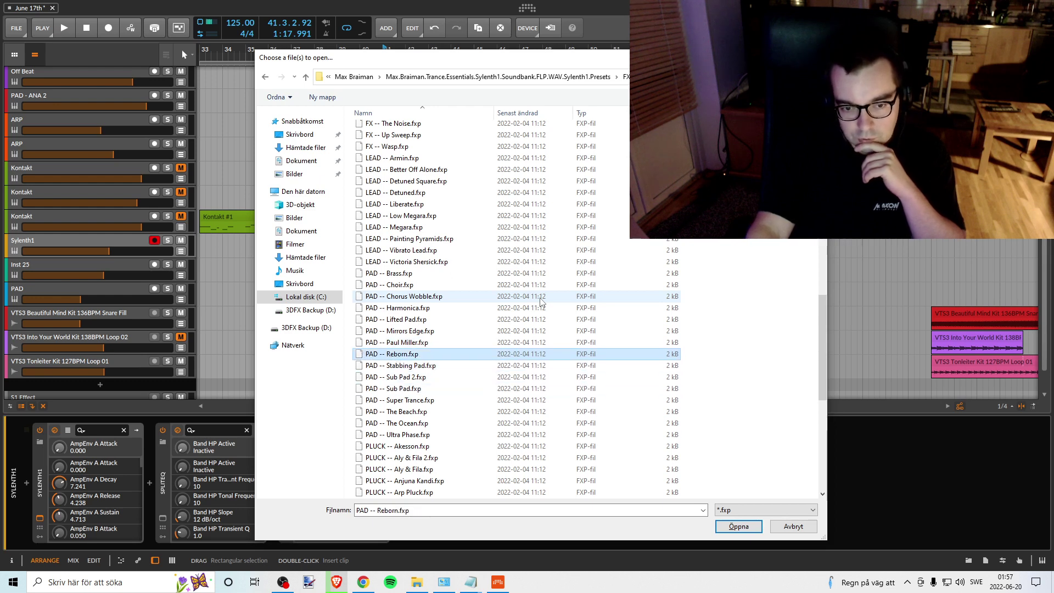
key("Down")
key("Down")
key("Down")
key("Down")
key("Down")
key("Down")
key("Down")
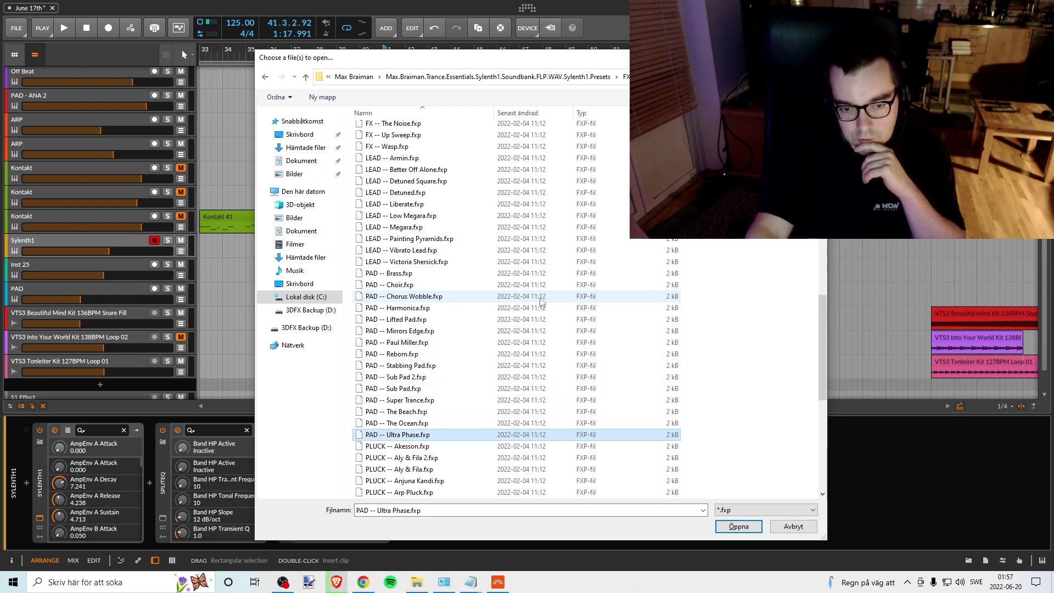
key("Up")
key("Up")
key("Up")
key("Up")
key("Up")
key("Up")
key("Up")
key("Up")
key("Up")
key("Up")
key("Up")
key("Up")
key("Up")
Step: Load the PAD -- Lifted Pad preset into Sylenth1
key("Down")
key("Down")
key("Down")
key("Up")
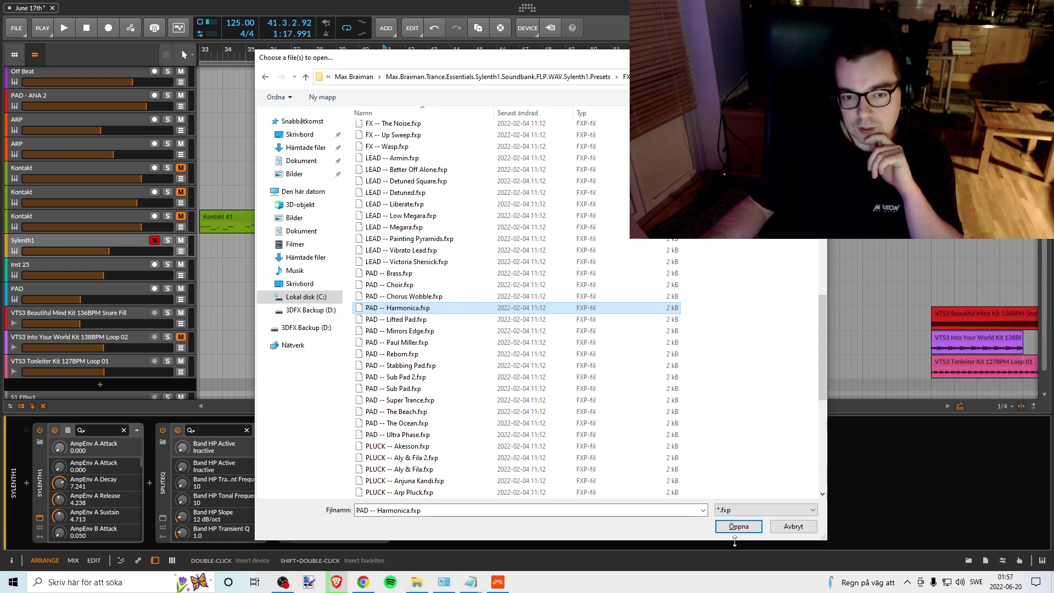
left_click(395, 319)
left_click(738, 526)
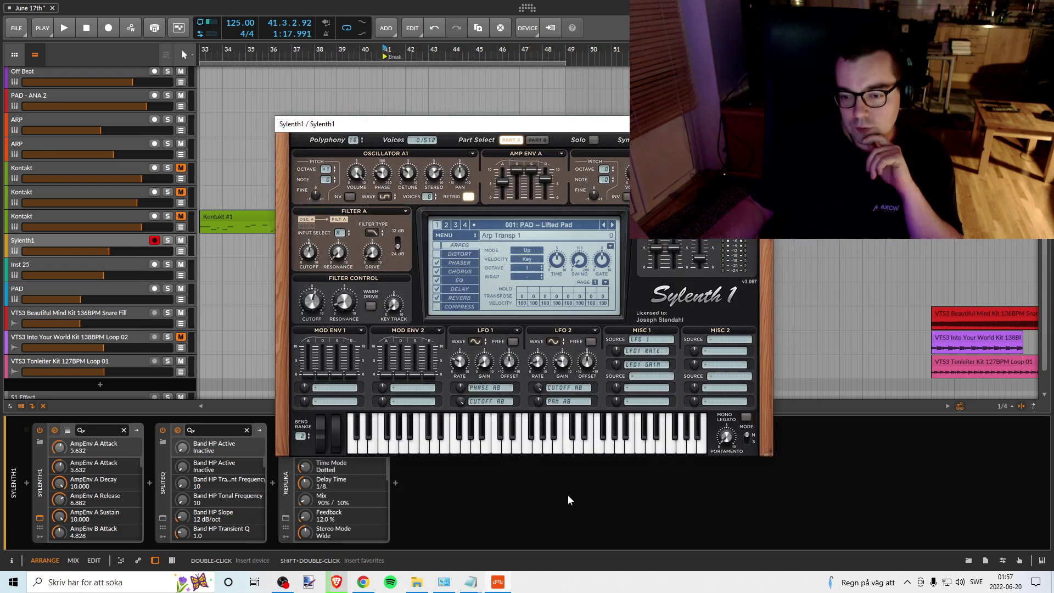
Step: Audition the PAD -- Lifted Pad preset with a few notes on the Sylenth1 keyboard
left_click(548, 449)
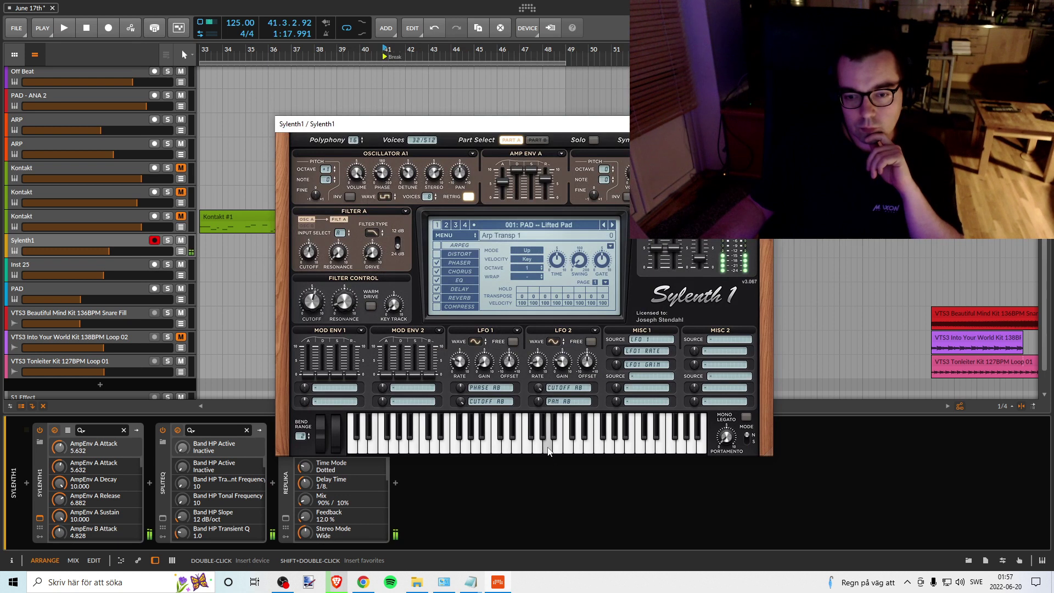
left_click(496, 448)
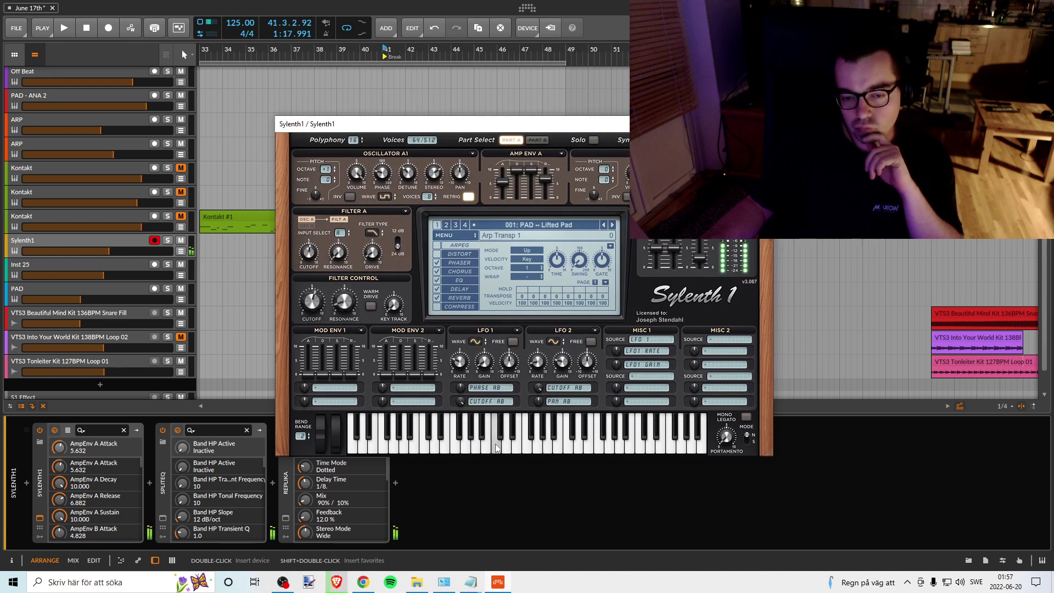
left_click(454, 449)
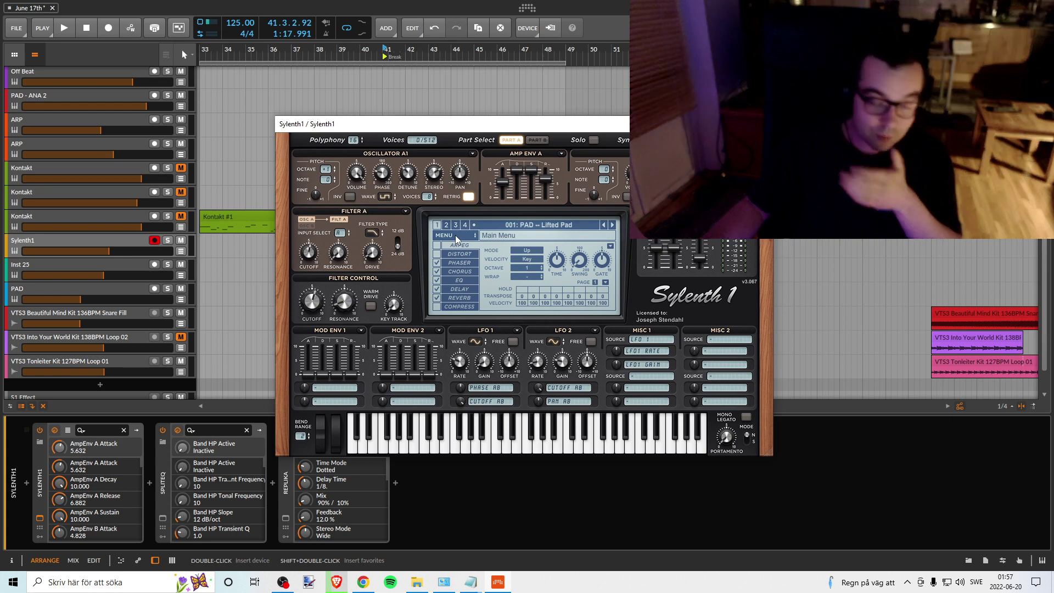
Step: Check the neighbouring preset in the Sylenth1 bank, return to PAD -- Lifted Pad and view the preset list
left_click(612, 226)
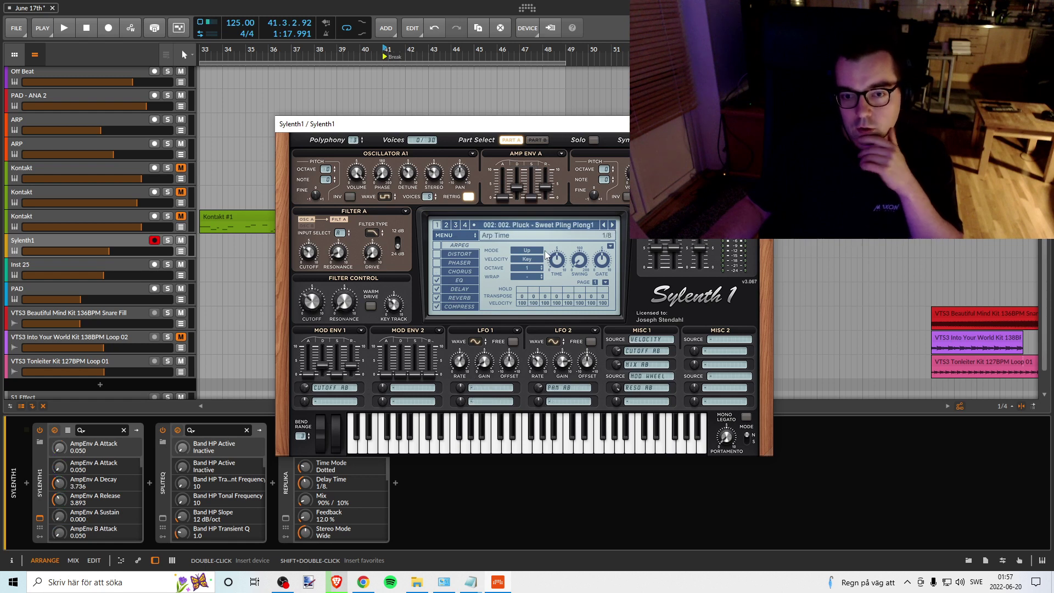
left_click(604, 226)
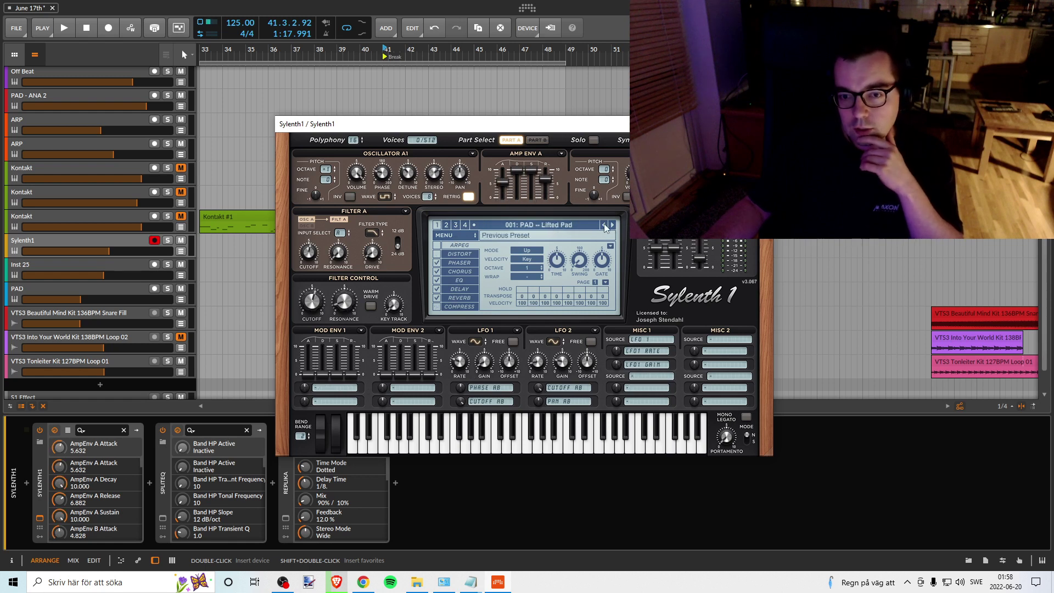
left_click(545, 226)
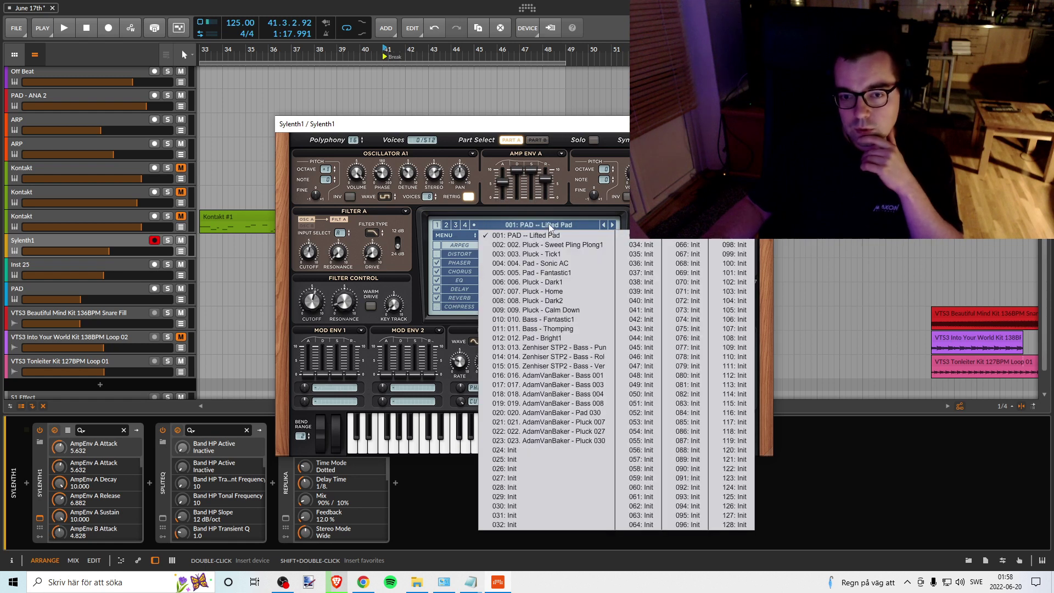
left_click(534, 128)
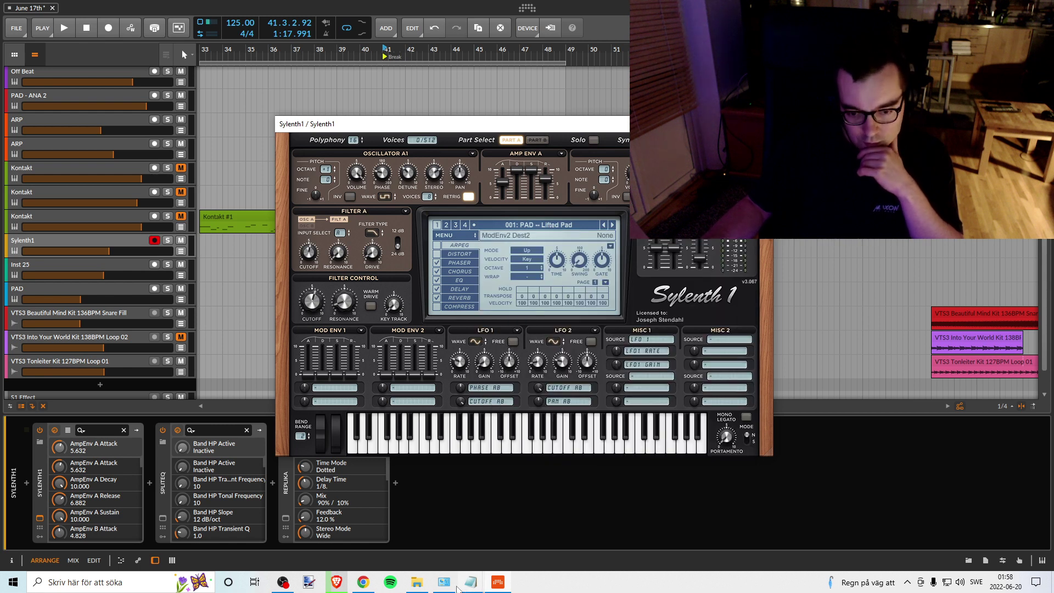
Step: Switch to File Explorer, open the soundbank's FXP folder beside Sylenth1 and find the PAD presets
mouse_move(417, 586)
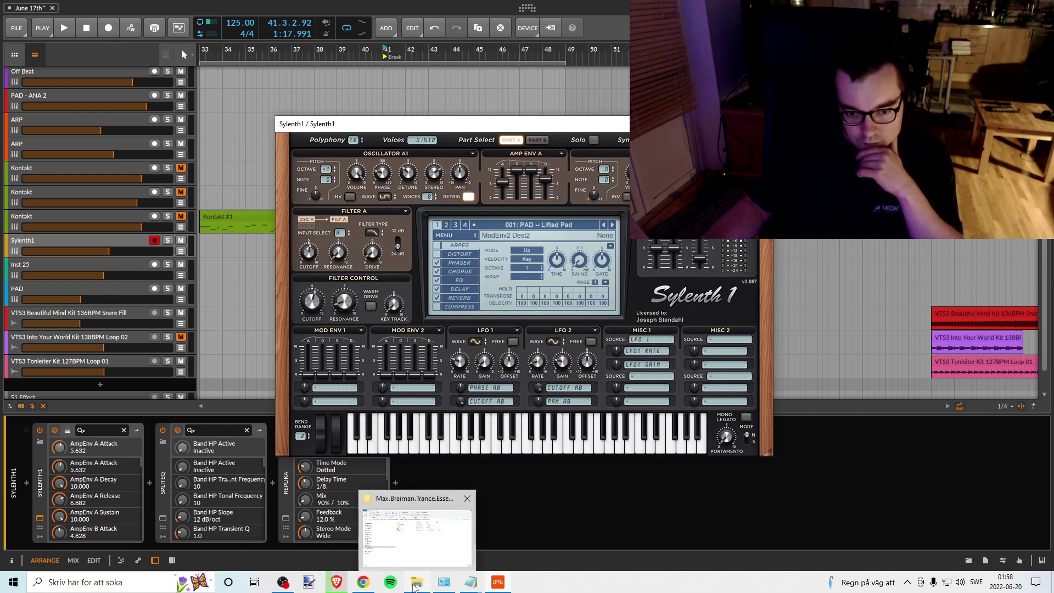
left_click(415, 585)
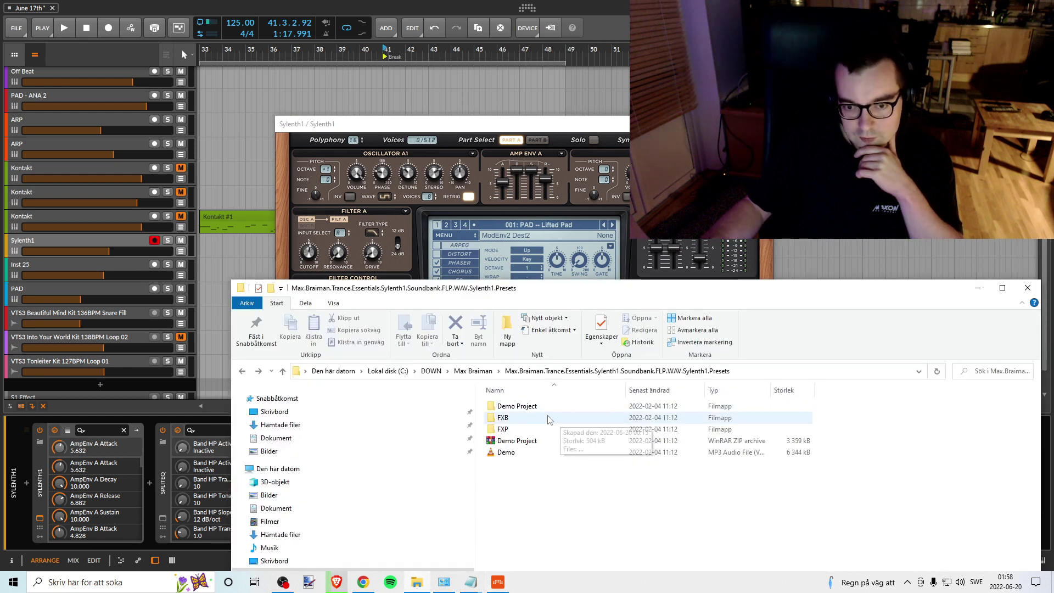
double_click(536, 429)
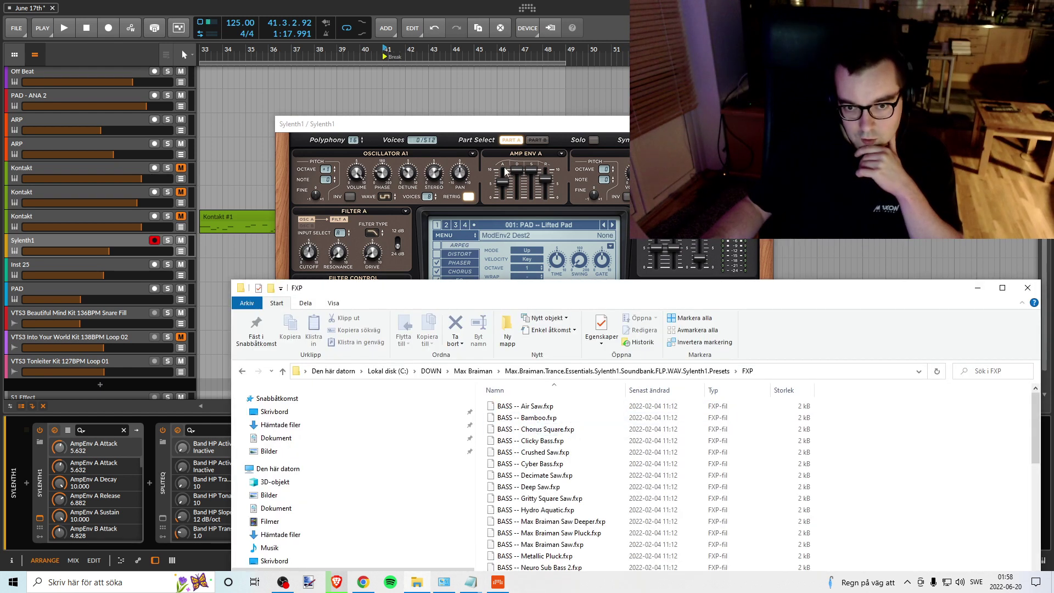
left_click_drag(546, 293, 944, 113)
scroll(933, 384, "down", 4)
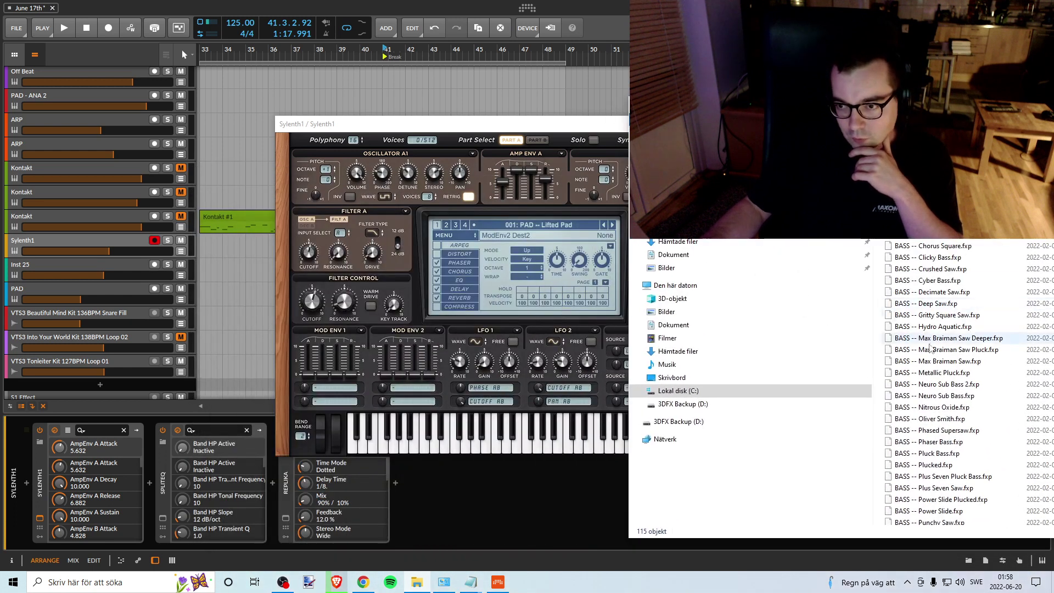
scroll(953, 420, "down", 3)
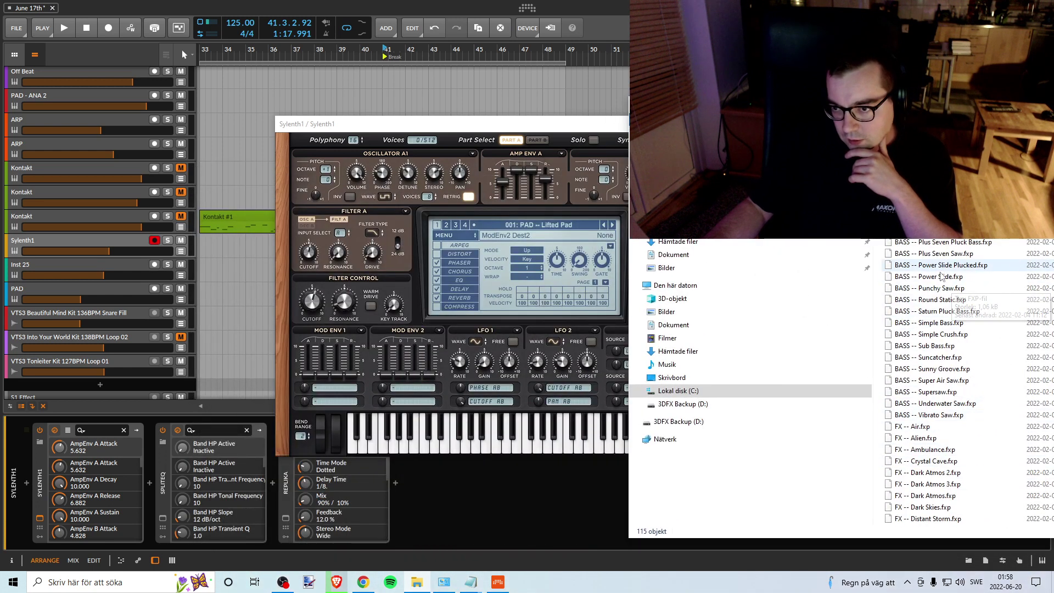
scroll(929, 373, "down", 15)
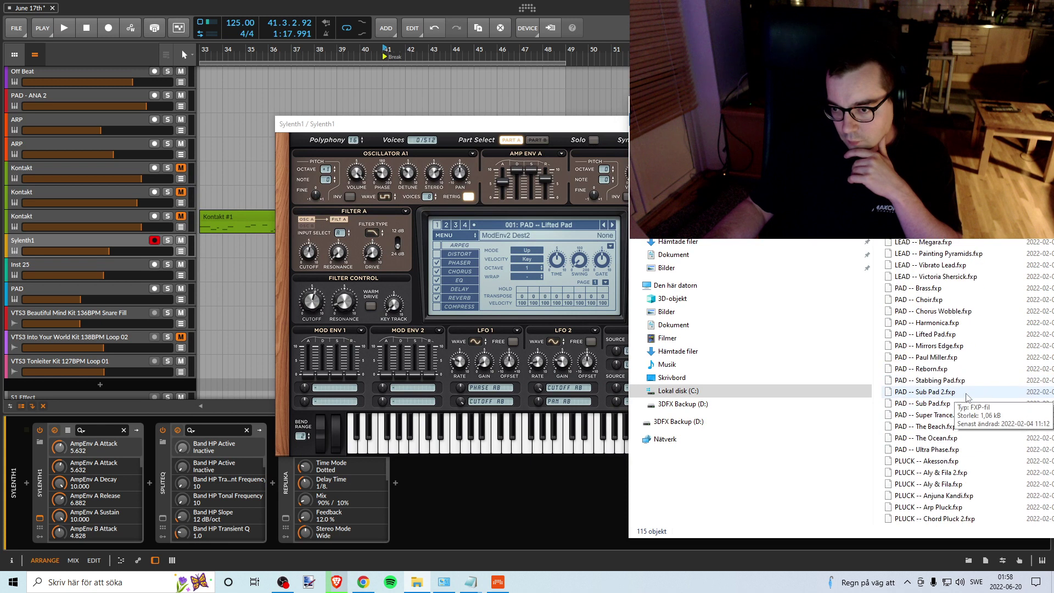
Step: Load PAD -- Brass.fxp from the folder into Sylenth1 and audition it with a few notes
left_click_drag(923, 289, 528, 221)
left_click(499, 124)
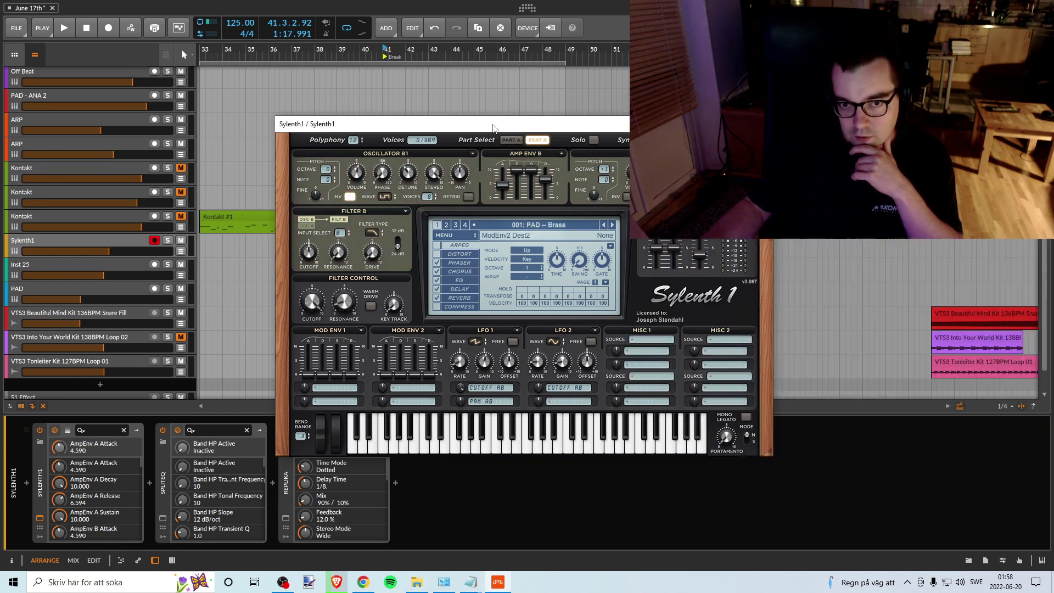
left_click(508, 452)
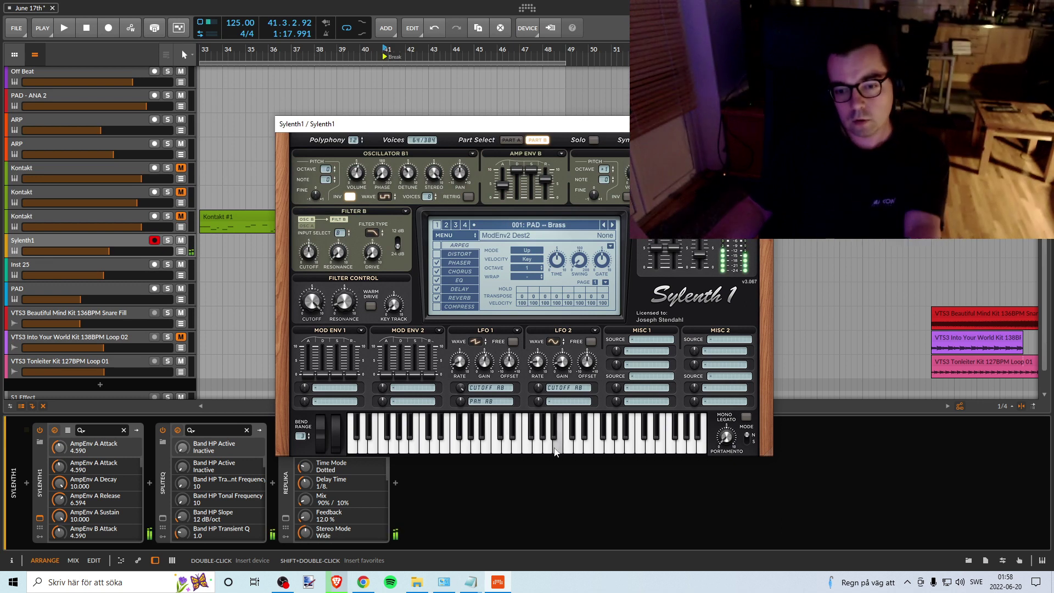
left_click(458, 450)
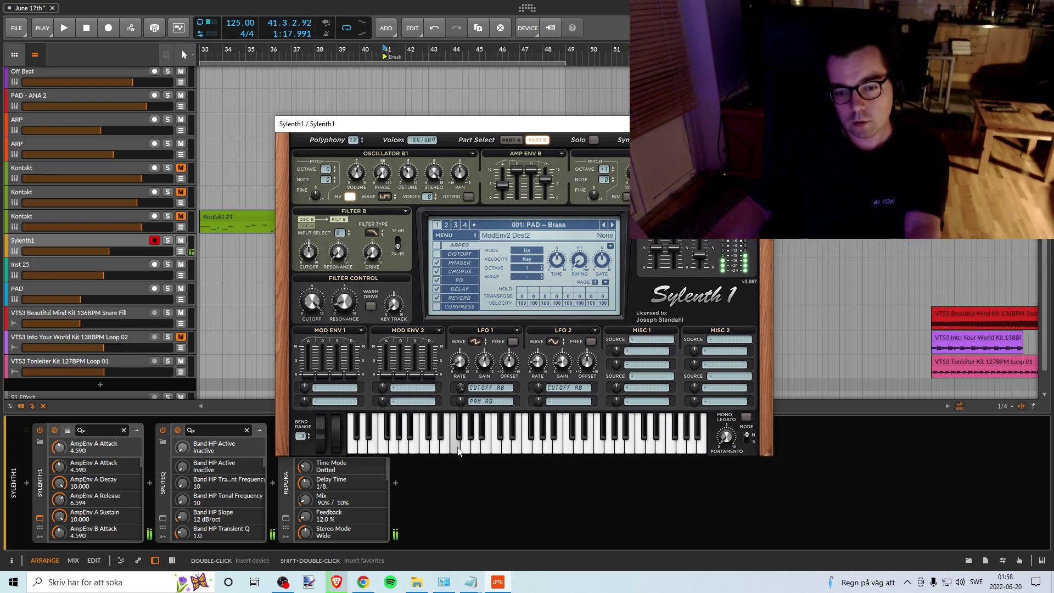
left_click(488, 449)
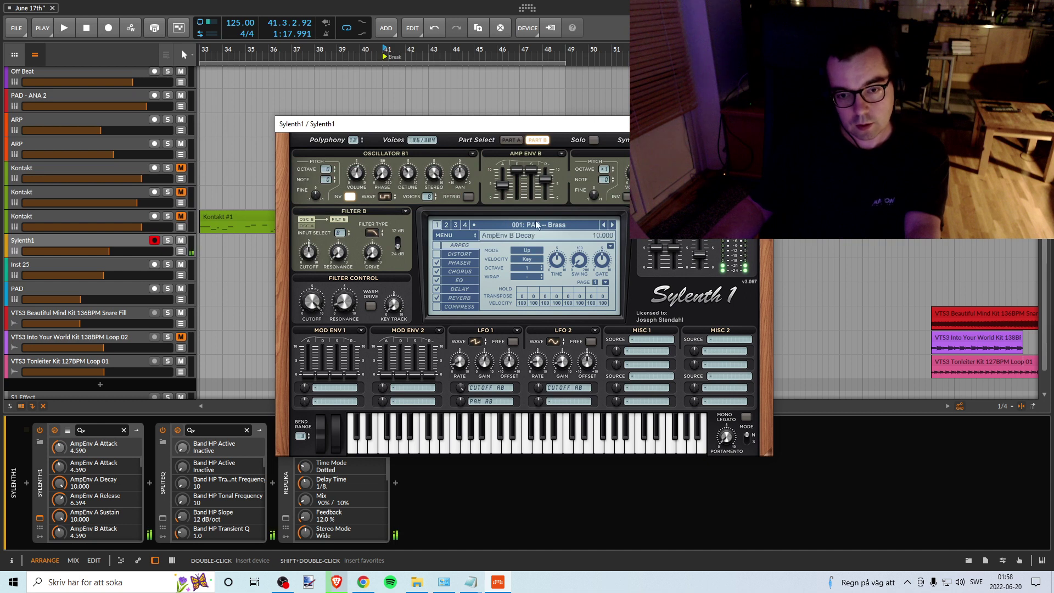
Step: Load PAD -- Choir.fxp from the folder into Sylenth1 and audition it with a few notes
key("alt+Tab")
left_click_drag(912, 299, 617, 314)
left_click_drag(541, 250, 541, 250)
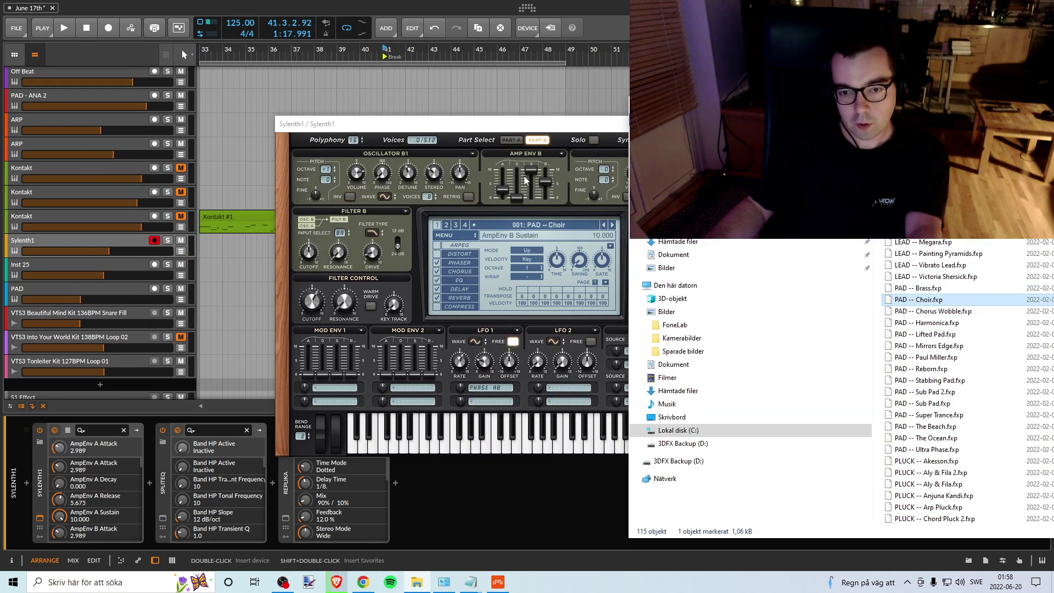
left_click(491, 452)
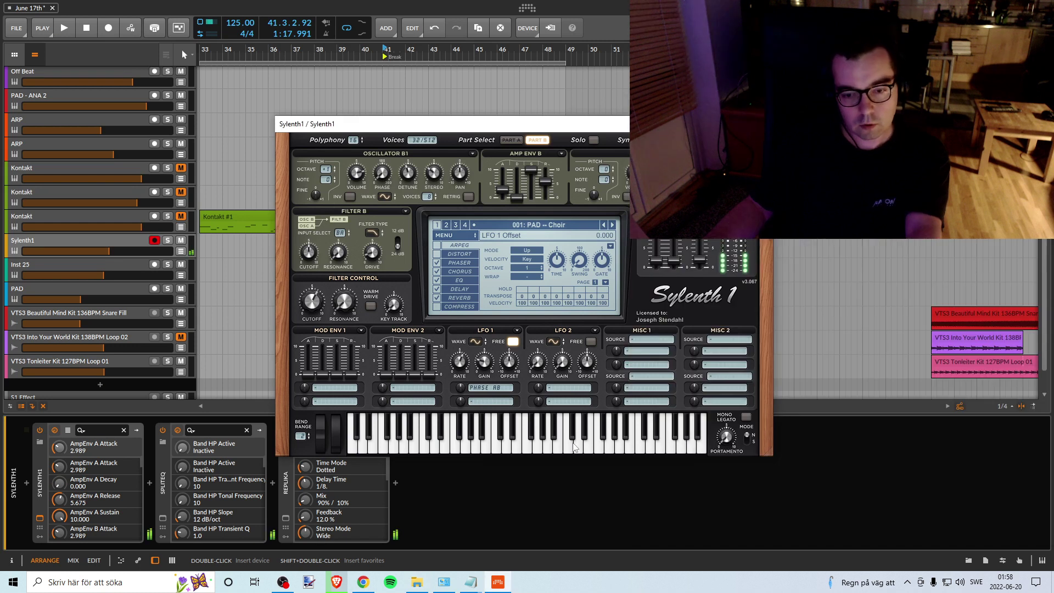
left_click(537, 451)
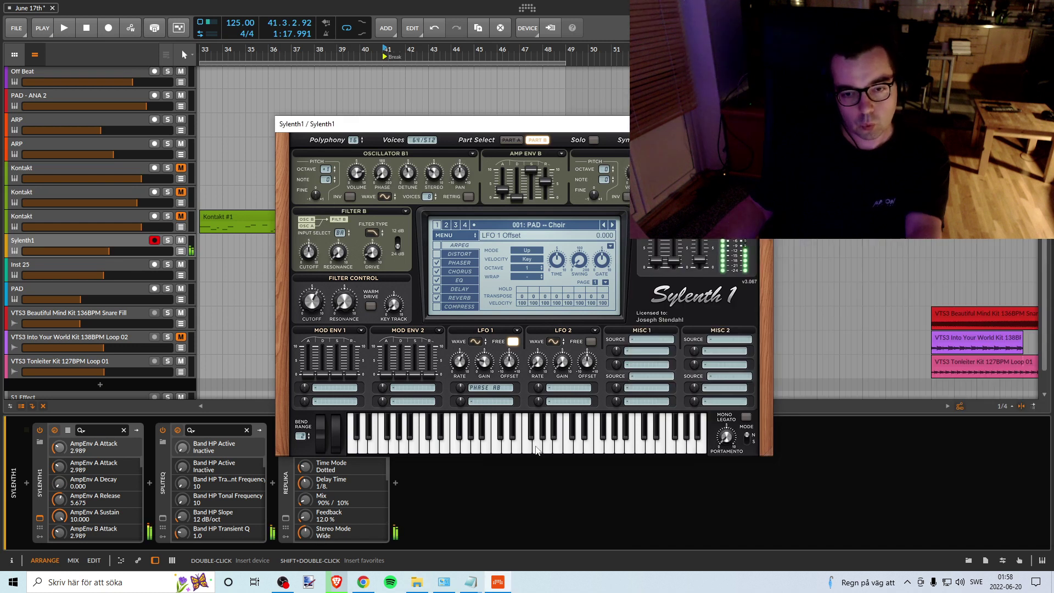
Step: Turn off the Choir preset's chorus and adjust its filtering, with key track at 4.933 and Filter B cutoff at 8.267
left_click(437, 272)
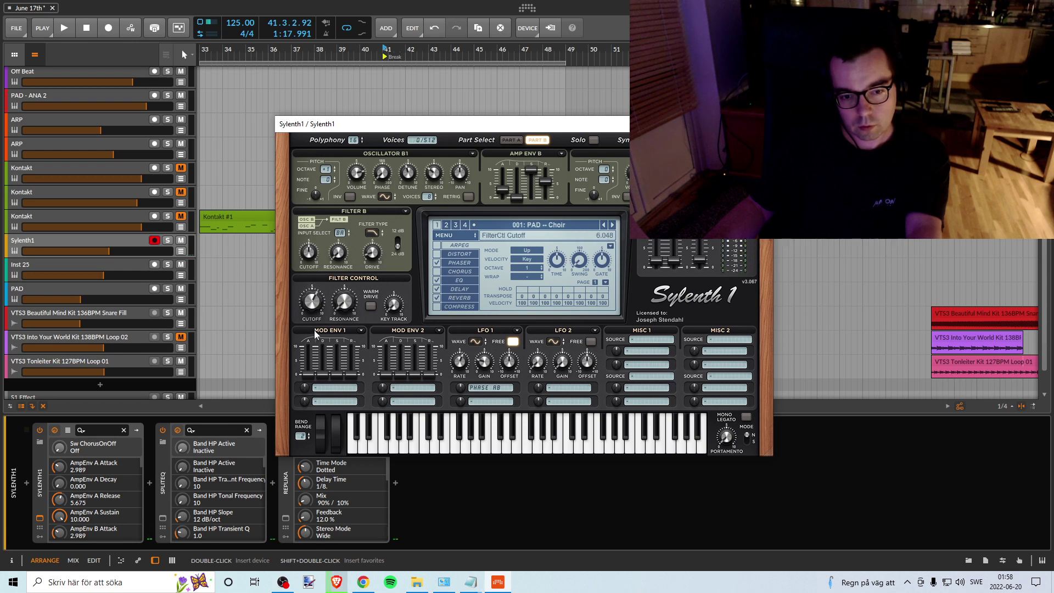
left_click(393, 307)
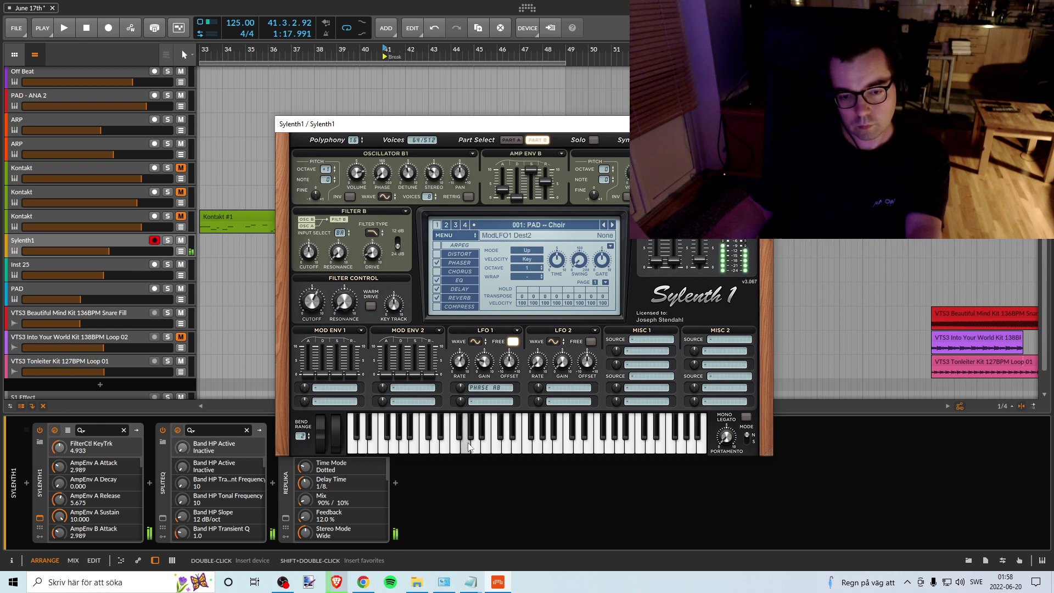
left_click_drag(311, 311, 307, 278)
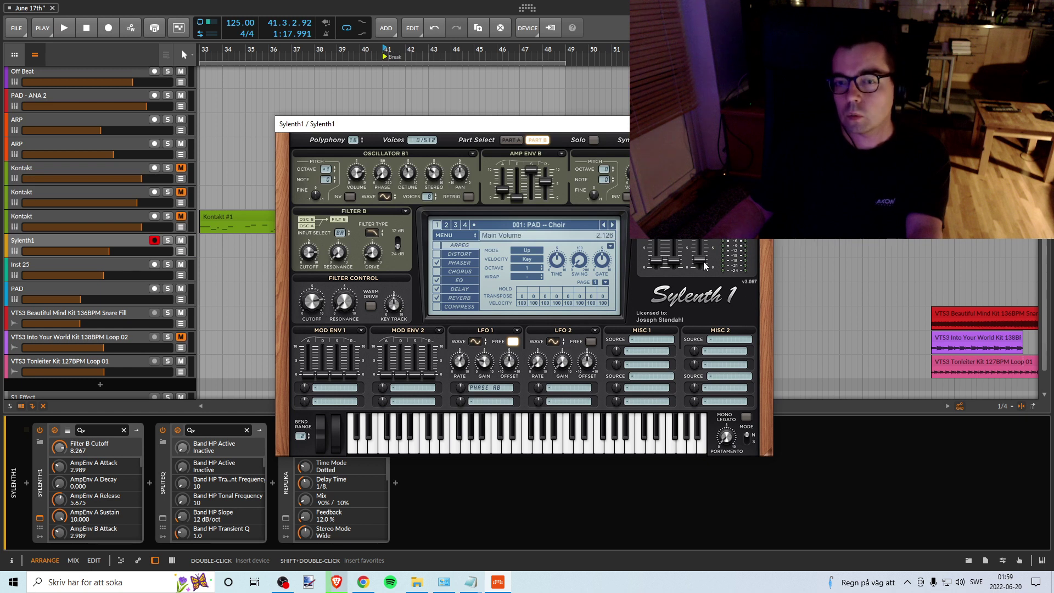
Step: Set the waveforms of oscillators B1 and B2 to Saw and the Filter Control cutoff to 7.881, auditioning the sound
left_click(385, 197)
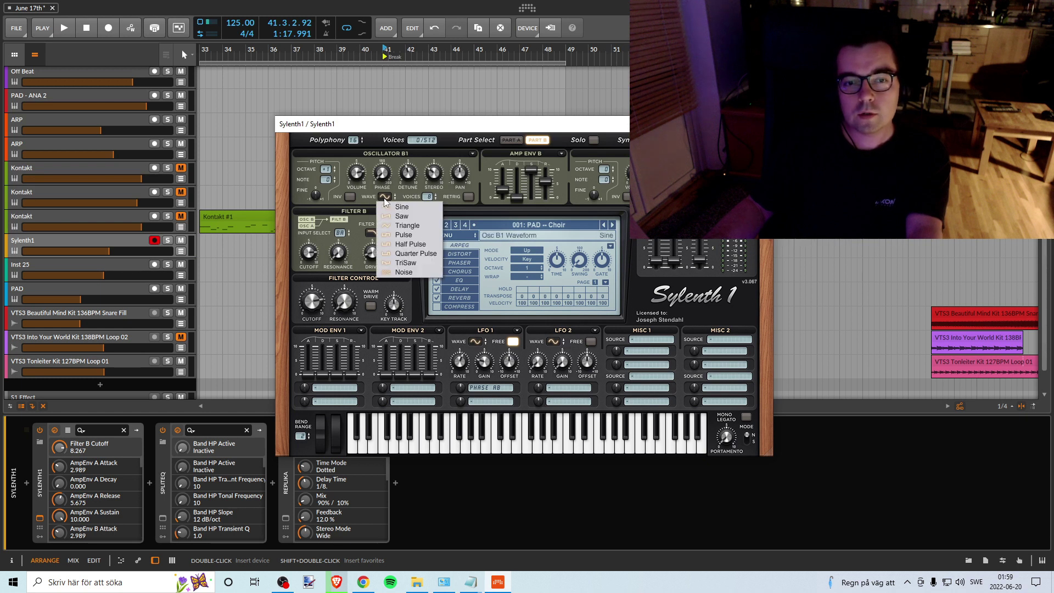
left_click(401, 216)
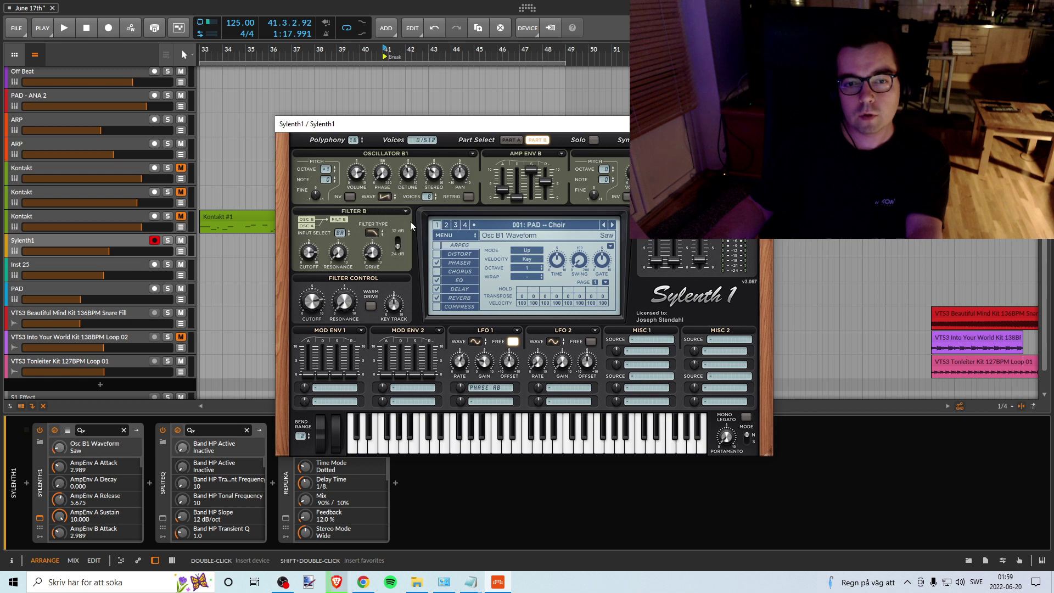
left_click(525, 447)
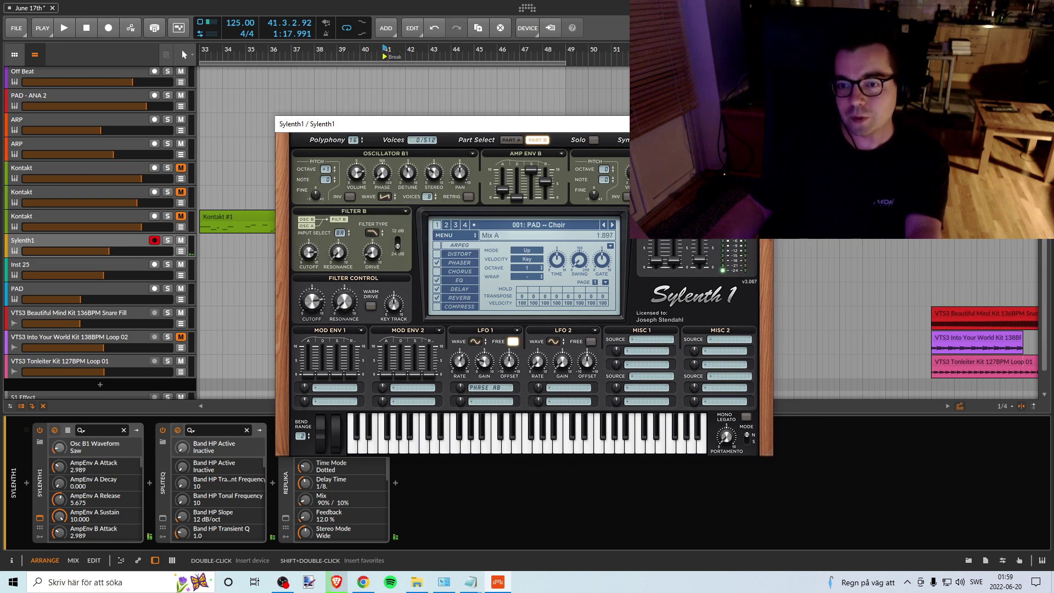
left_click(663, 196)
left_click(668, 212)
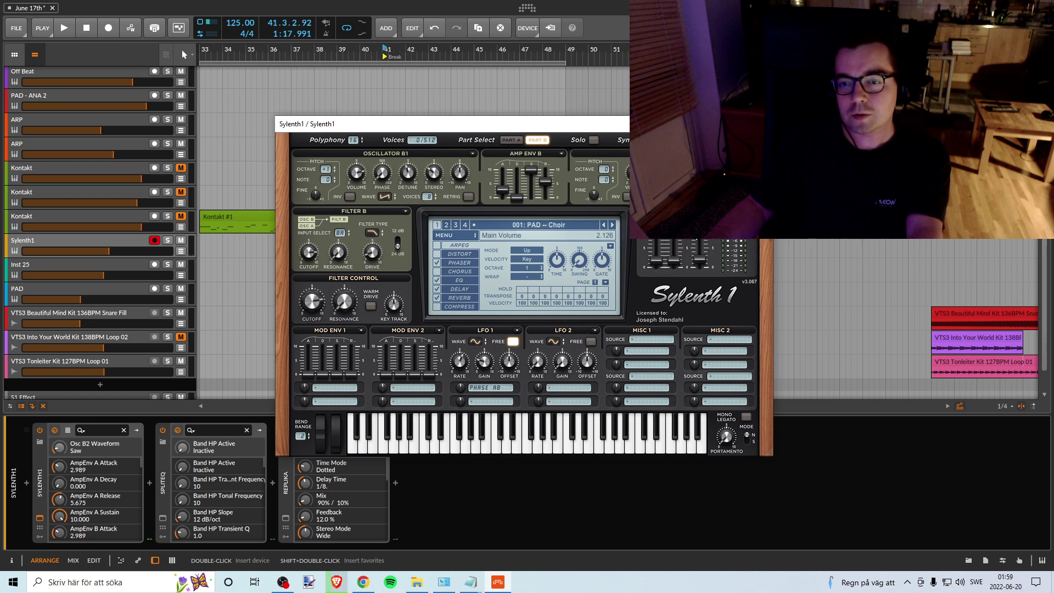
left_click(524, 447)
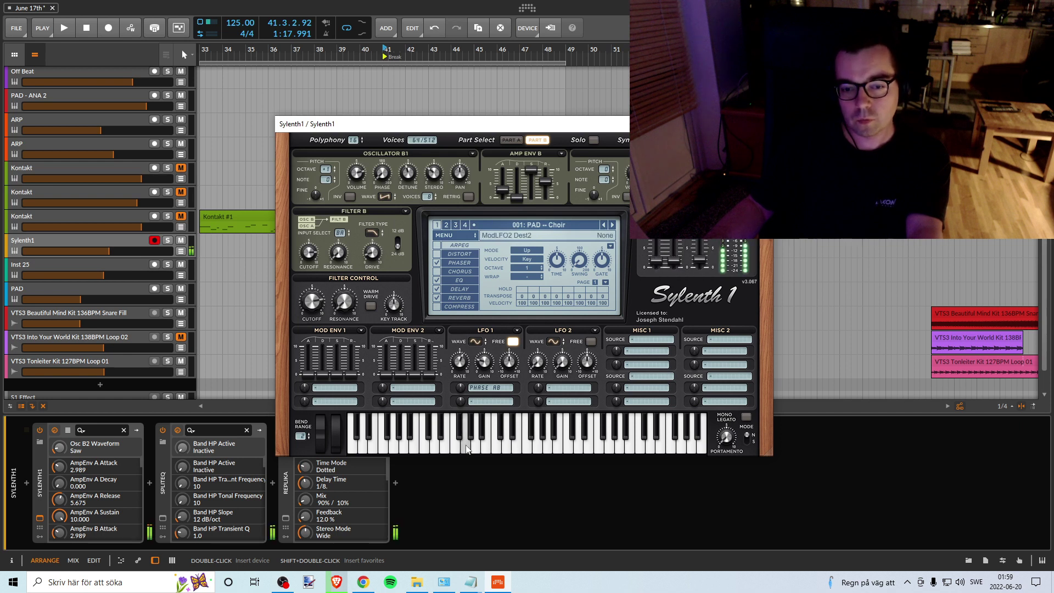
left_click(309, 258)
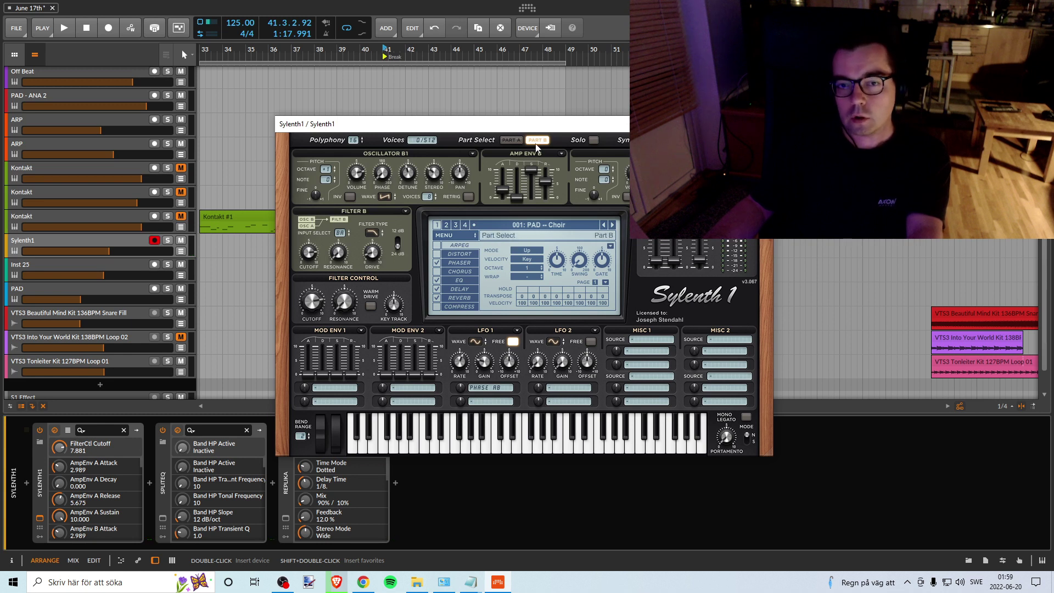
Step: Switch to Part A and set Filter A's slope to 12 dB while testing a note
left_click(514, 141)
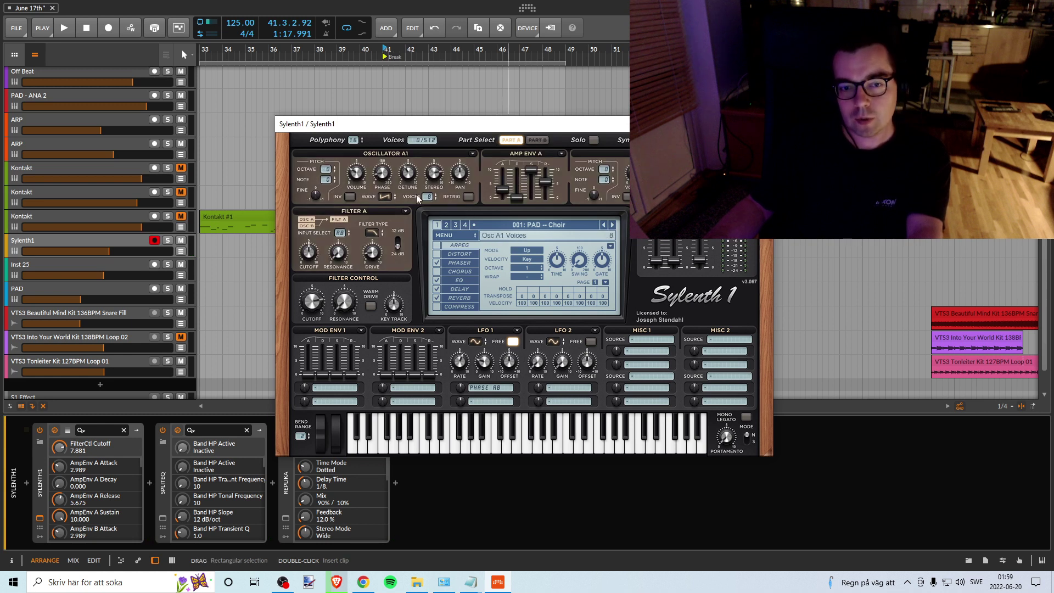
left_click(518, 451)
left_click(395, 250)
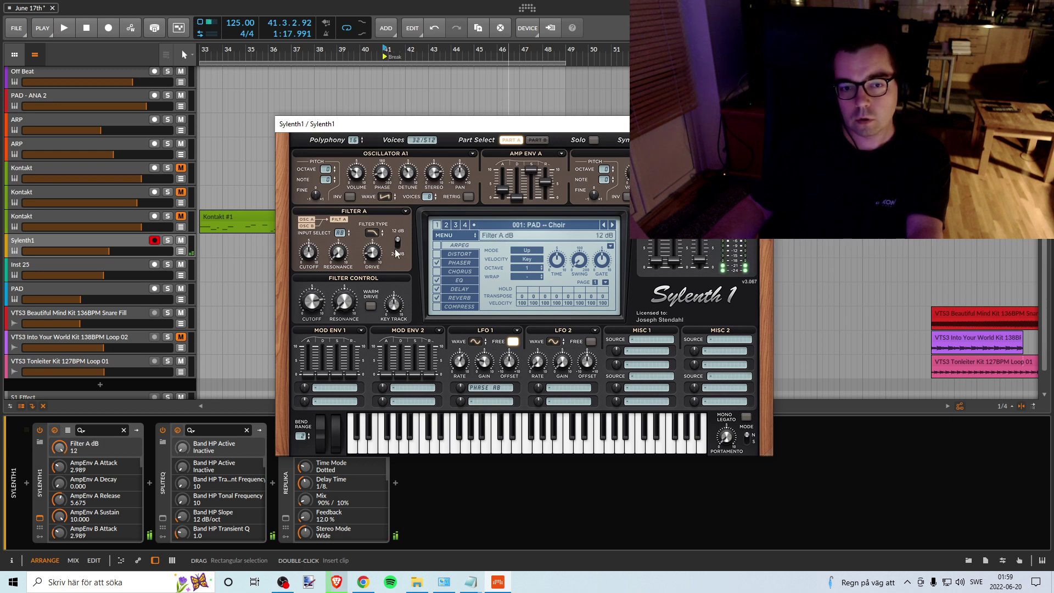
Step: Audition several notes, and set the Filter A cutoff to 8.733 and the Filter Control cutoff to 7.214
left_click(516, 446)
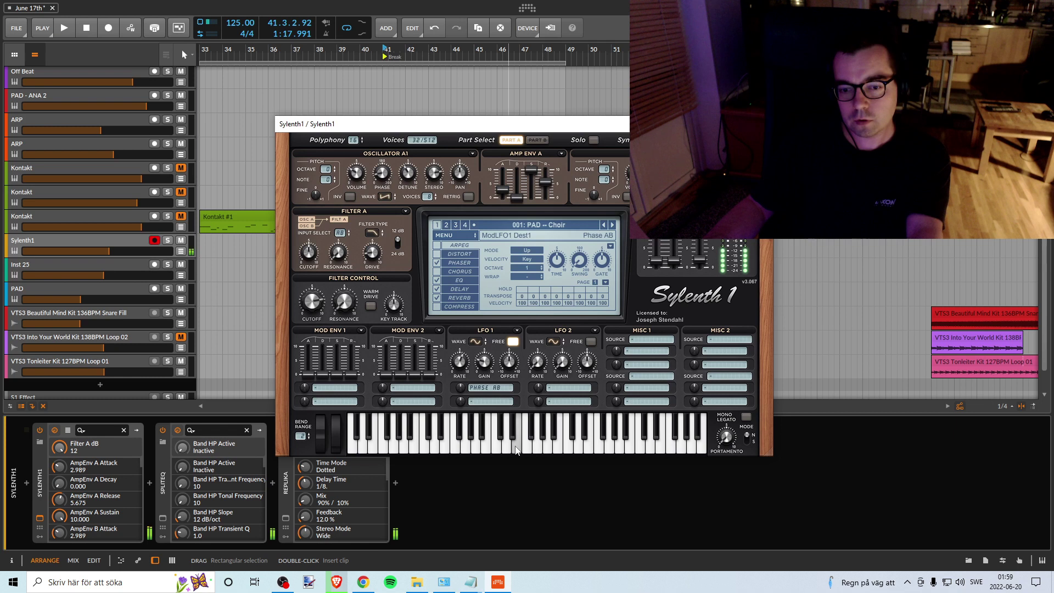
left_click(569, 446)
left_click(547, 445)
left_click(496, 446)
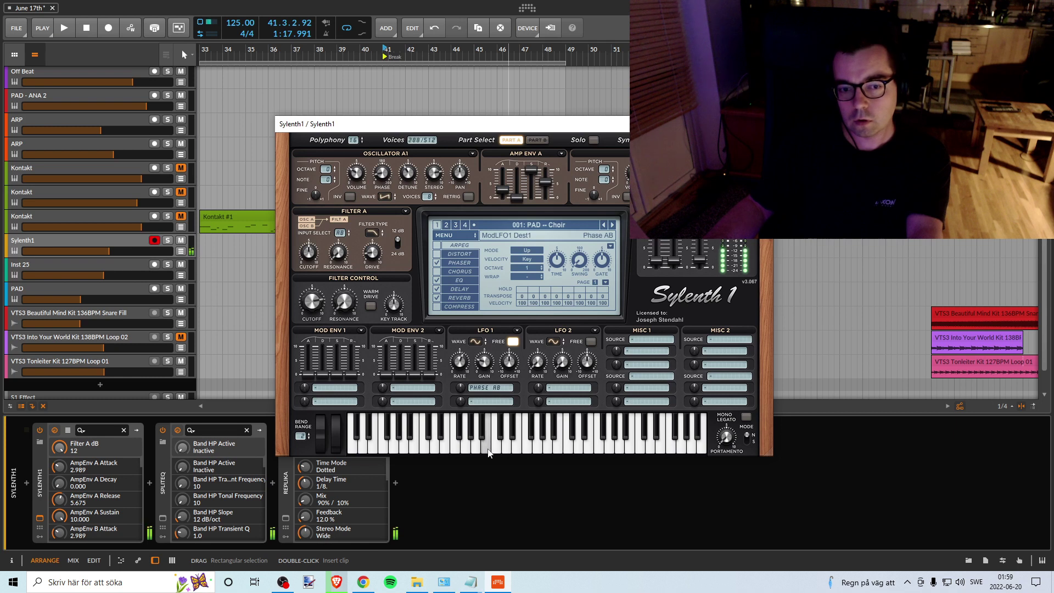
left_click_drag(308, 253, 310, 212)
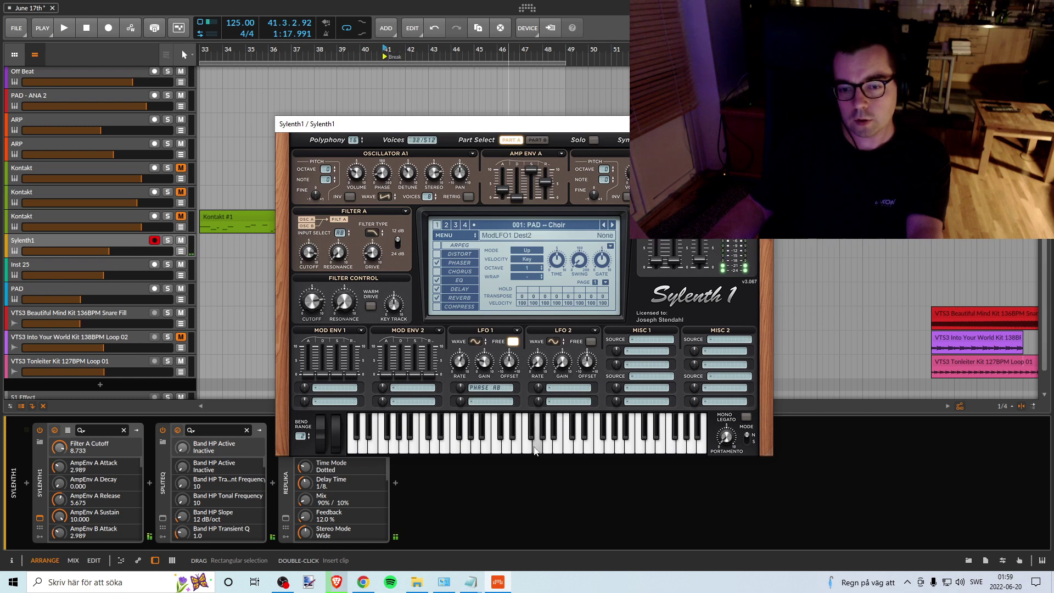
mouse_move(302, 306)
left_mouse_down()
mouse_move(302, 291)
mouse_move(303, 325)
left_mouse_up()
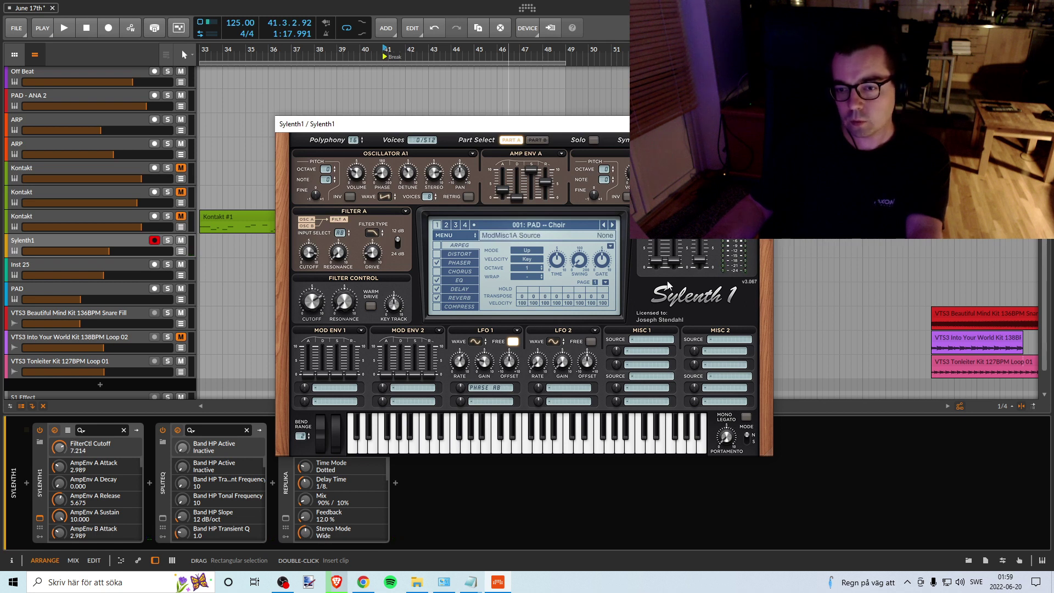
Step: Set Amp Env A decay to 9.227 and sustain to 7.864, and oscillator A2's waveform to Saw, auditioning the sound
left_click_drag(521, 208, 531, 176)
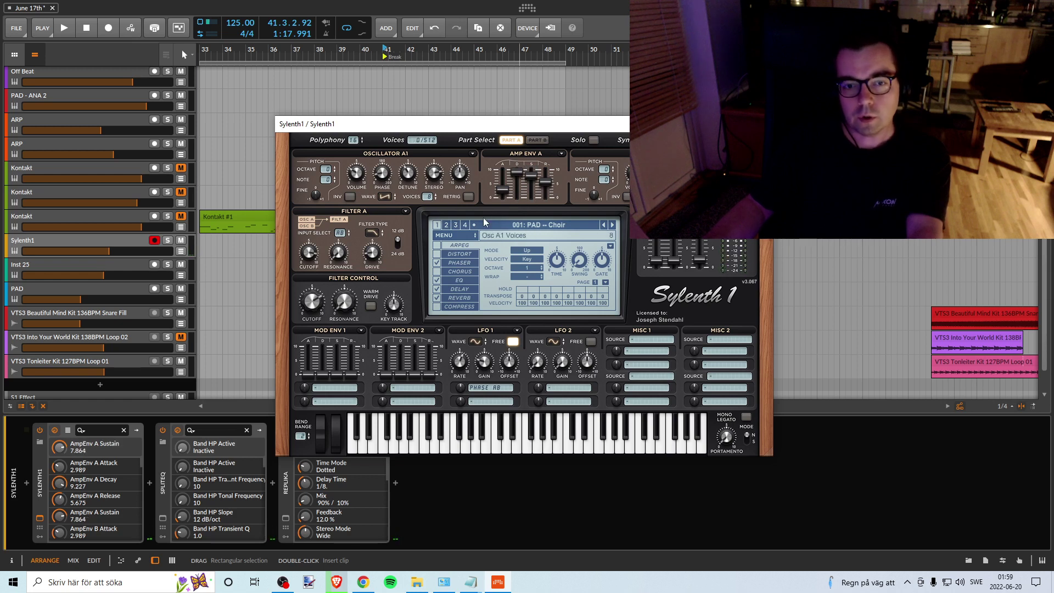
left_click(664, 196)
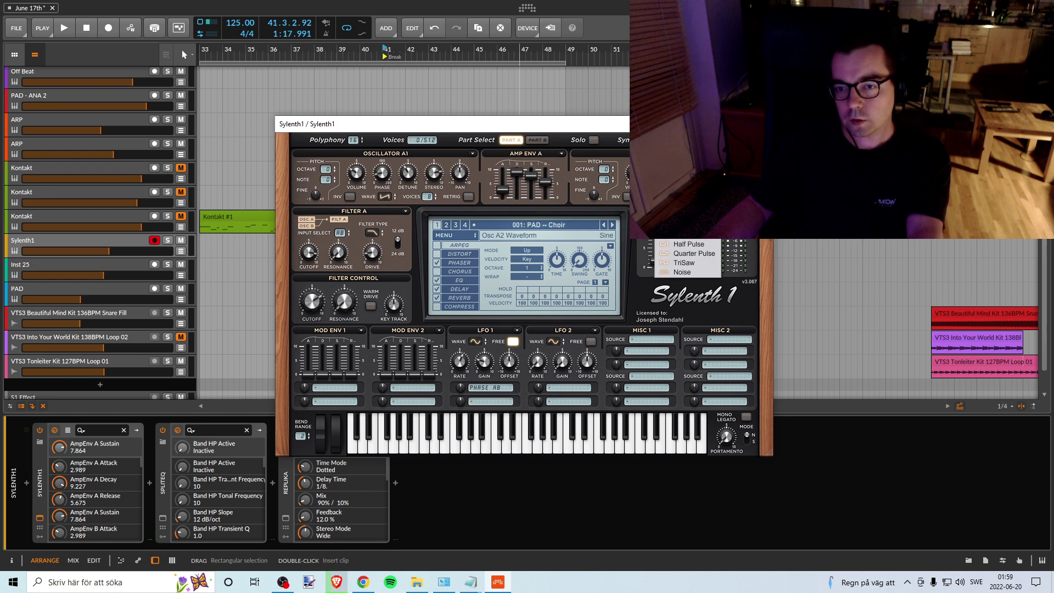
left_click(676, 216)
left_click(530, 442)
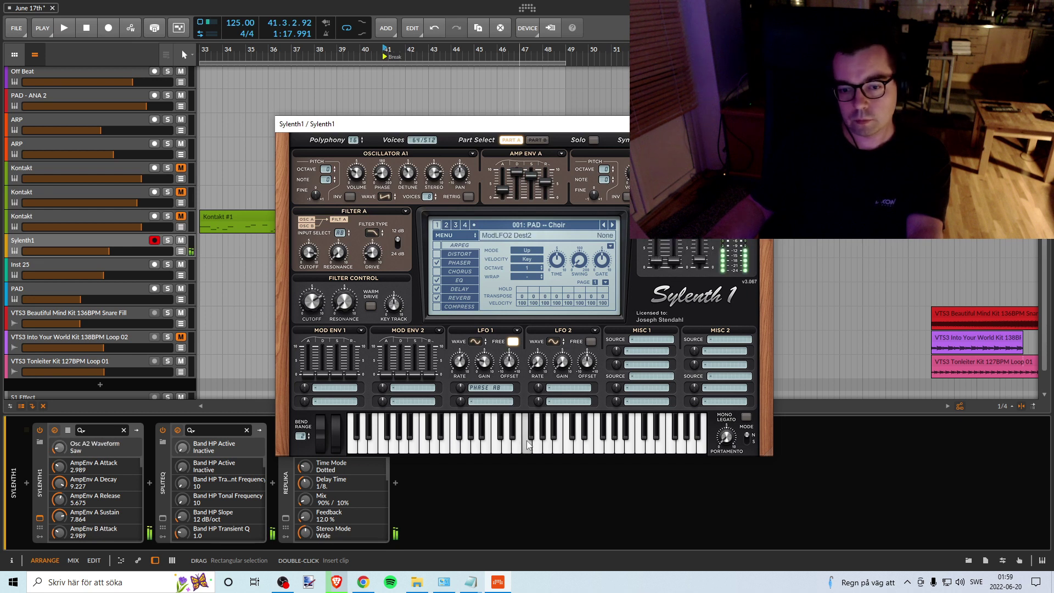
left_click(471, 445)
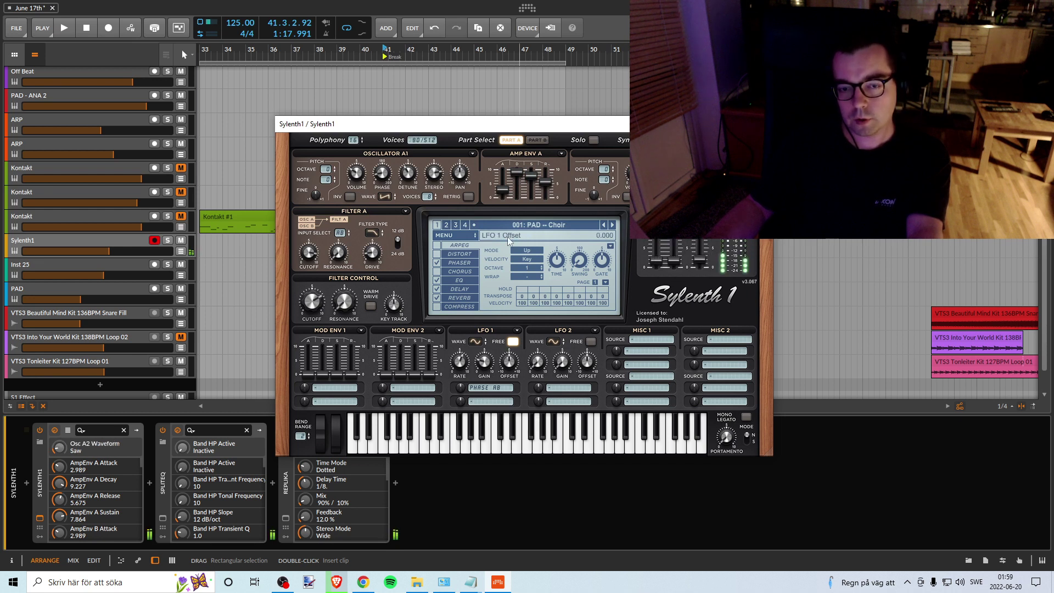
Step: Turn off the Choir preset's delay and set the main volume to 5.217 while auditioning several notes
left_click(437, 289)
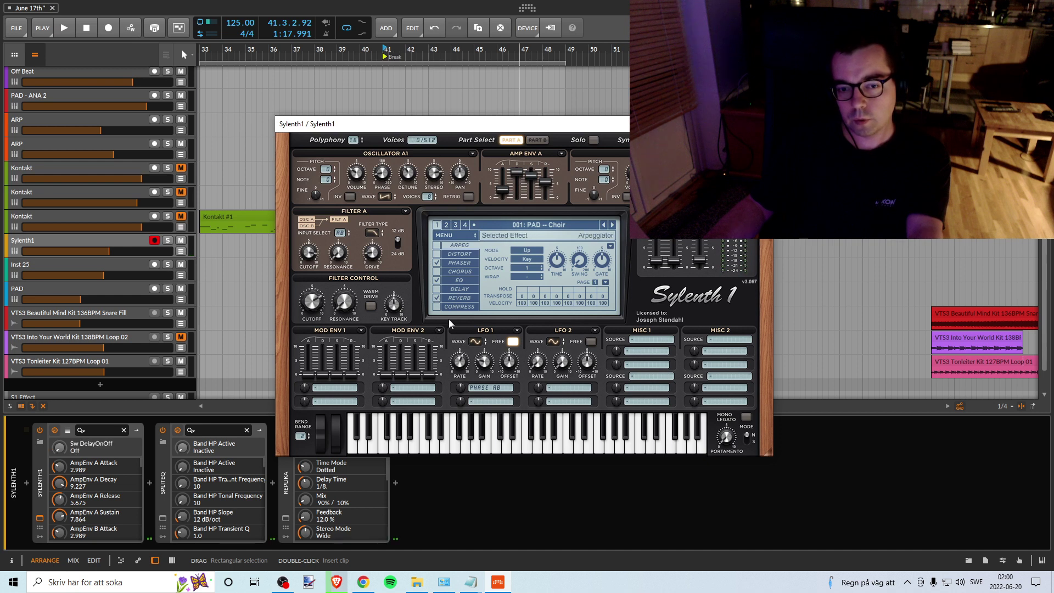
left_click(509, 443)
left_click(456, 445)
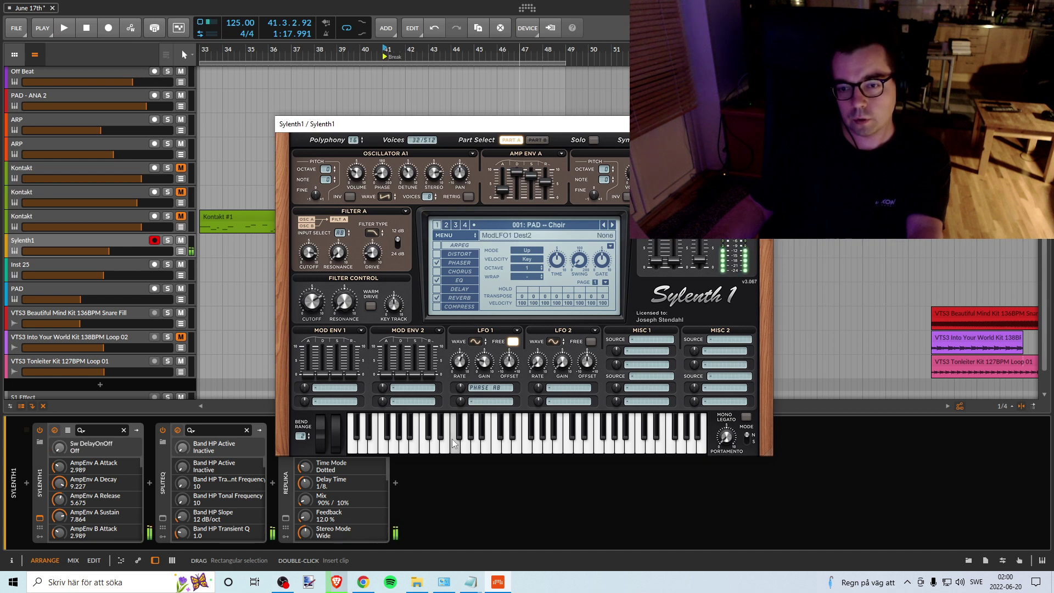
left_click_drag(701, 267, 702, 251)
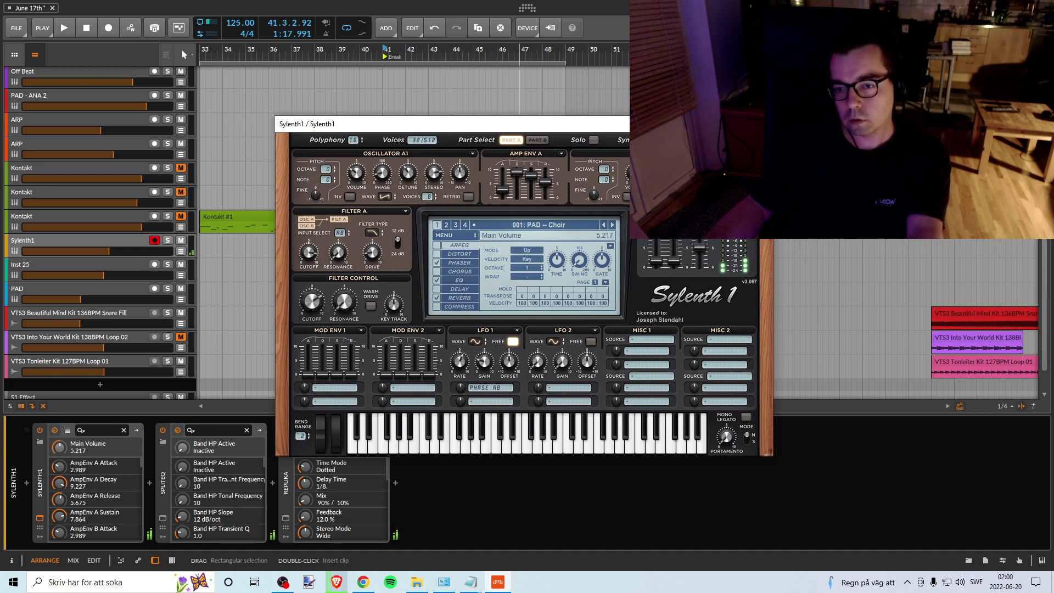
left_click(518, 442)
left_click(570, 446)
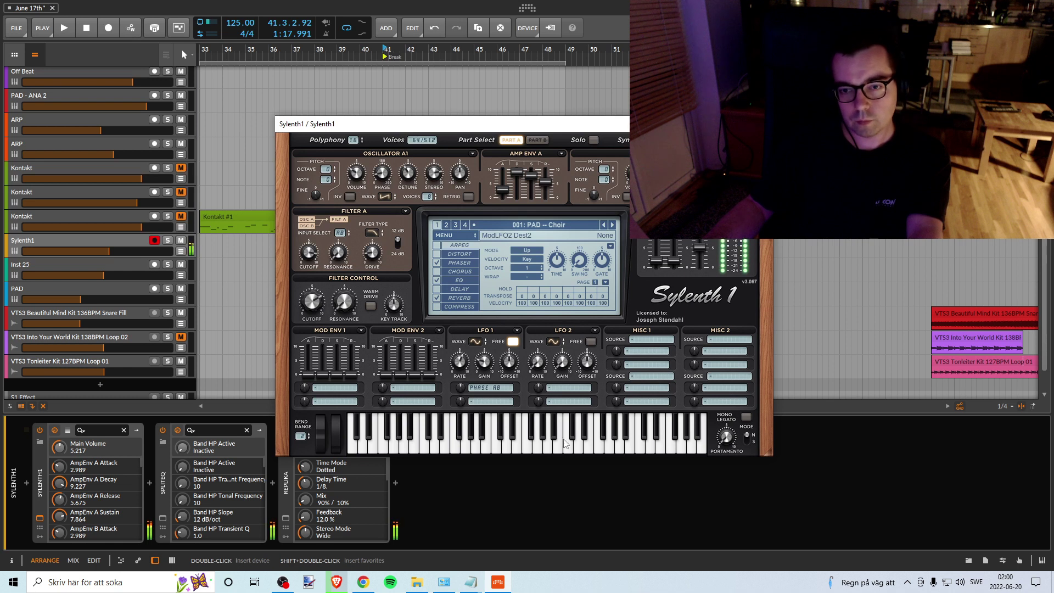
left_click(456, 235)
mouse_move(481, 248)
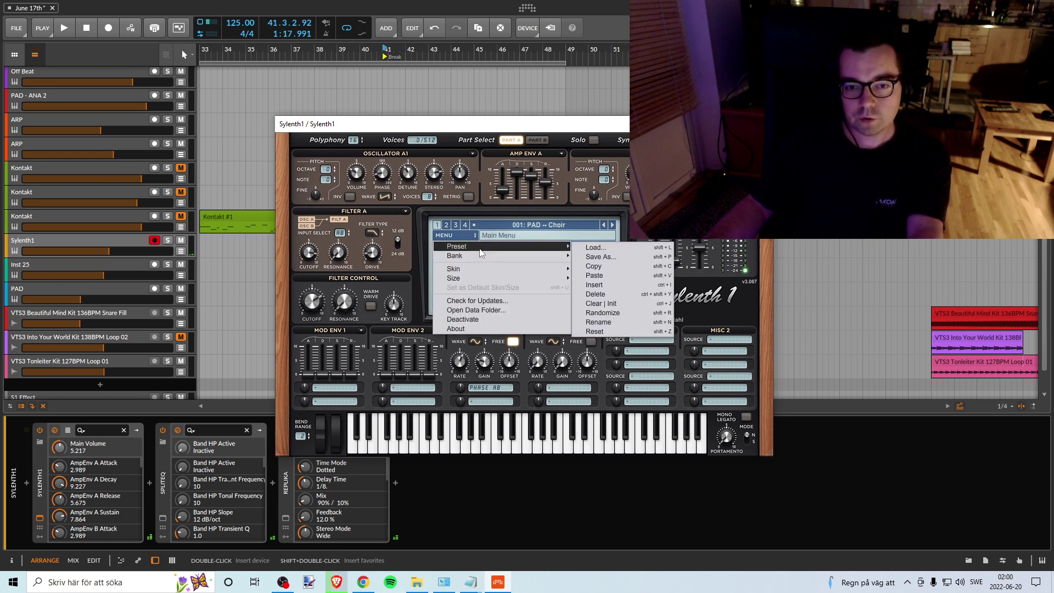
left_click(526, 192)
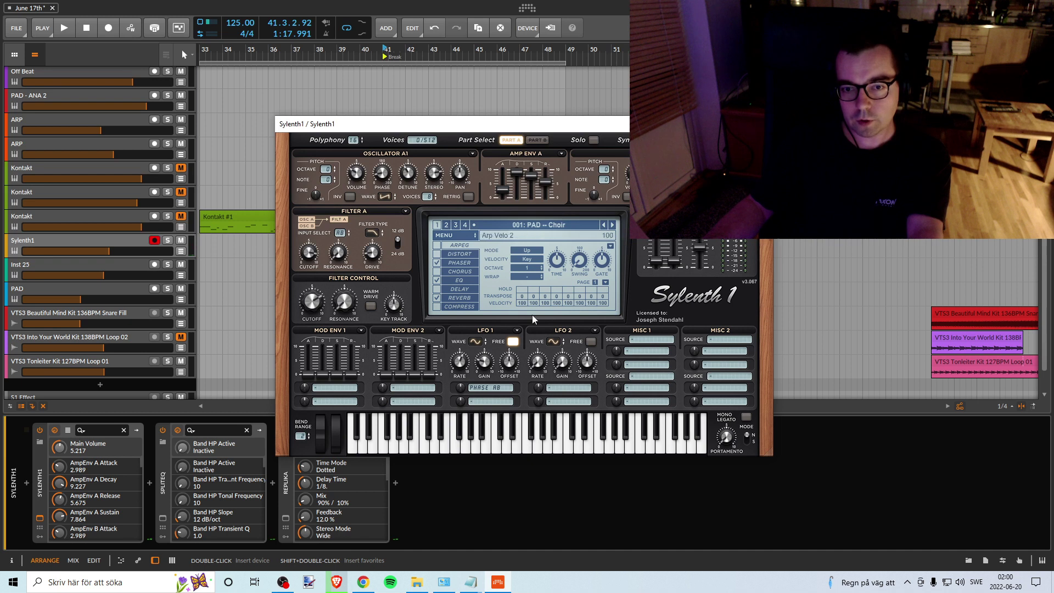
left_click(526, 450)
left_click(486, 447)
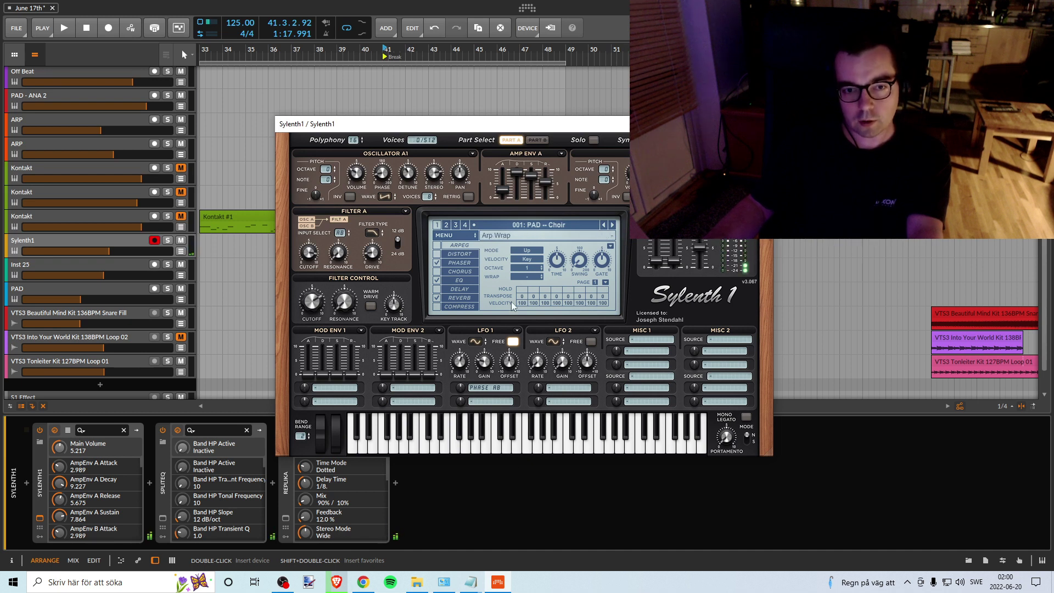
left_click(447, 237)
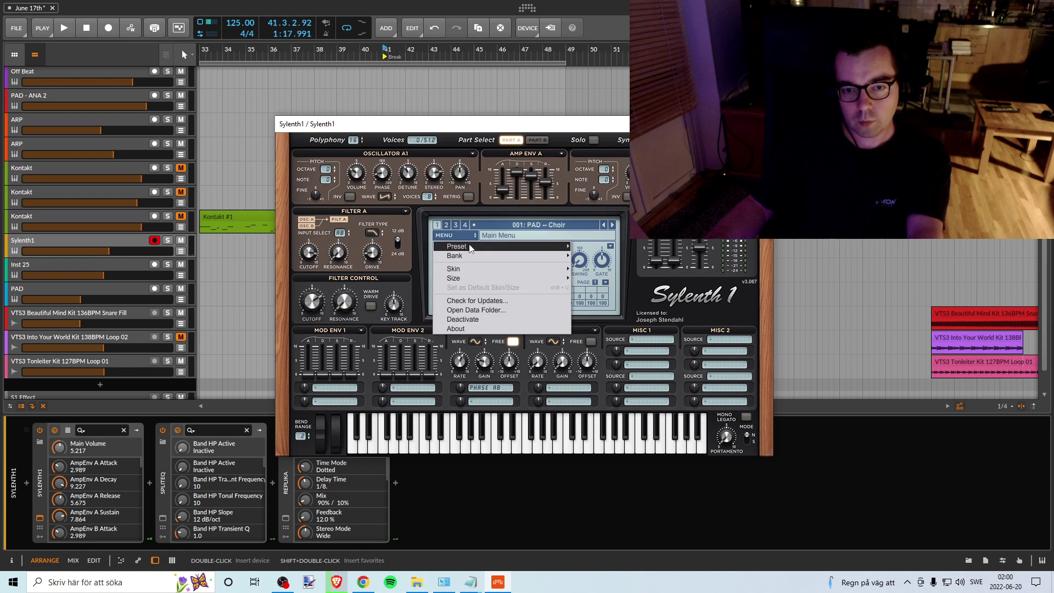
mouse_move(469, 261)
mouse_move(540, 248)
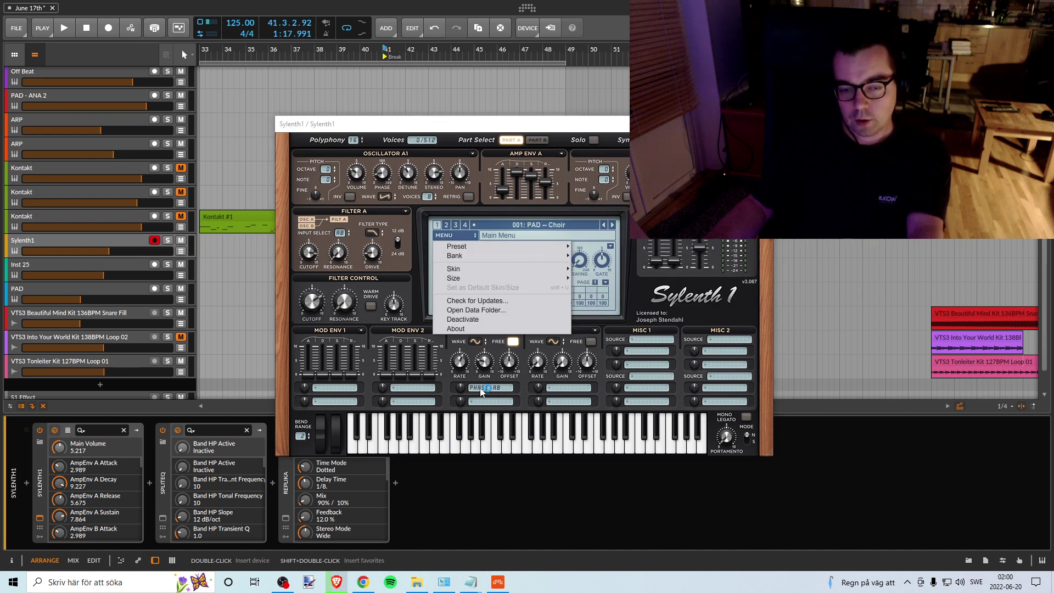
left_click(527, 440)
Step: Load PAD -- Chorus Wobble.fxp from the File Explorer preset folder into Sylenth1 and audition several notes
left_click(444, 582)
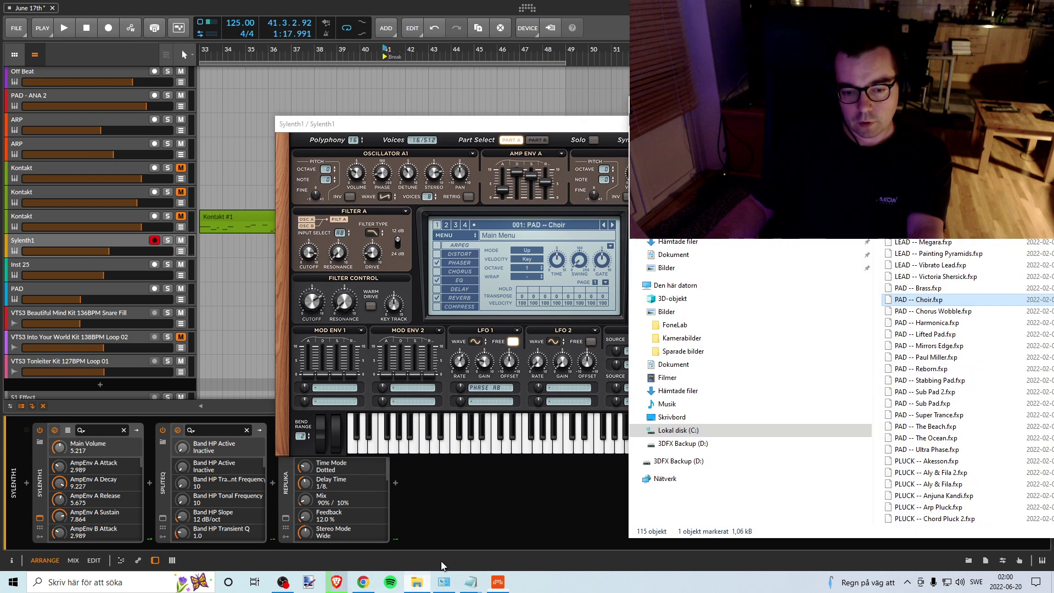
left_click(924, 312)
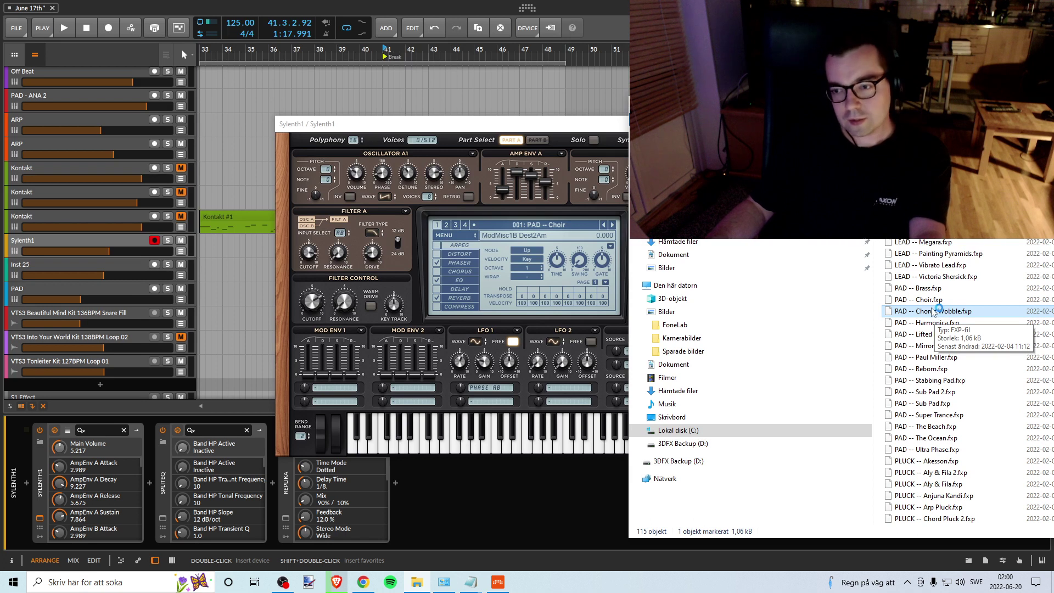
left_click_drag(944, 315, 524, 269)
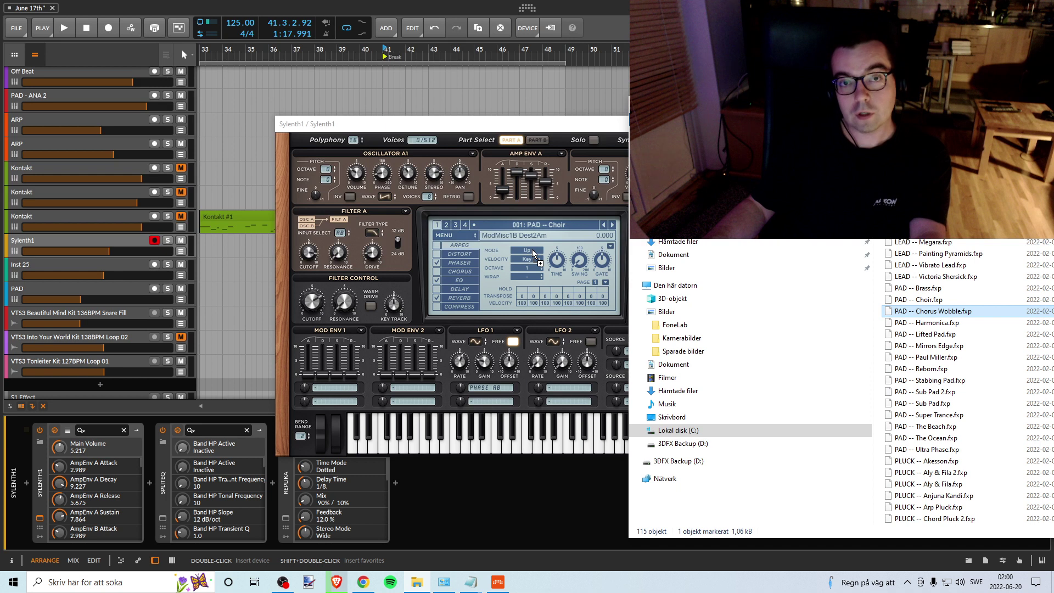
left_click_drag(533, 254, 533, 254)
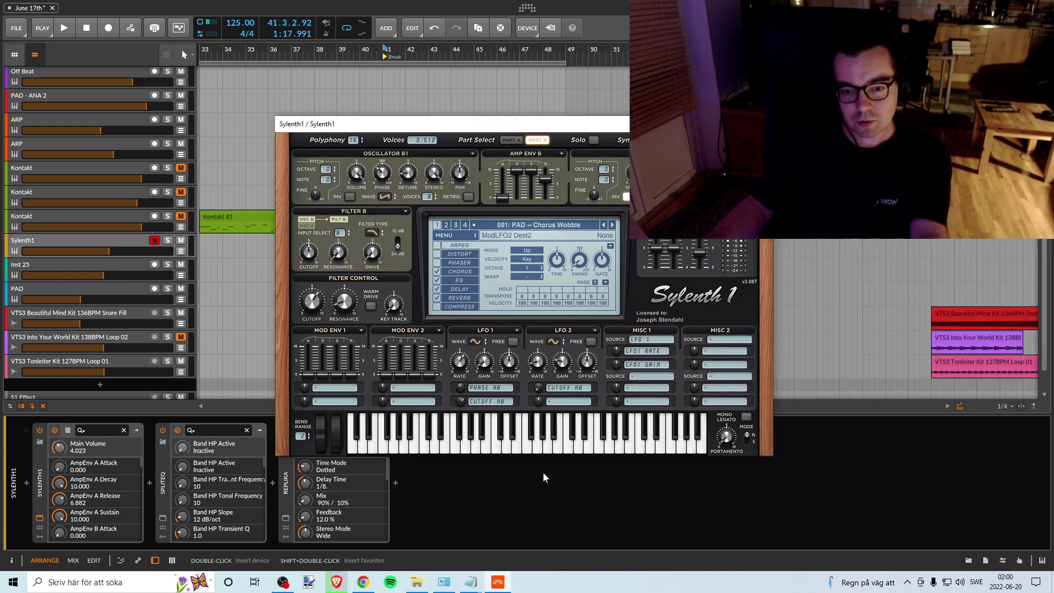
left_click(506, 447)
left_click(551, 448)
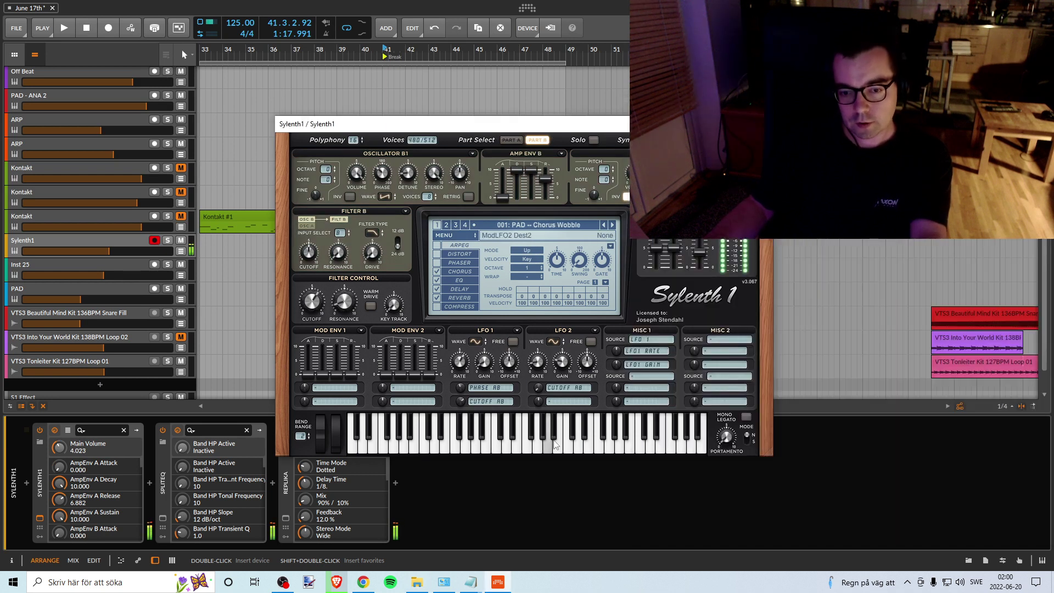
left_click(552, 449)
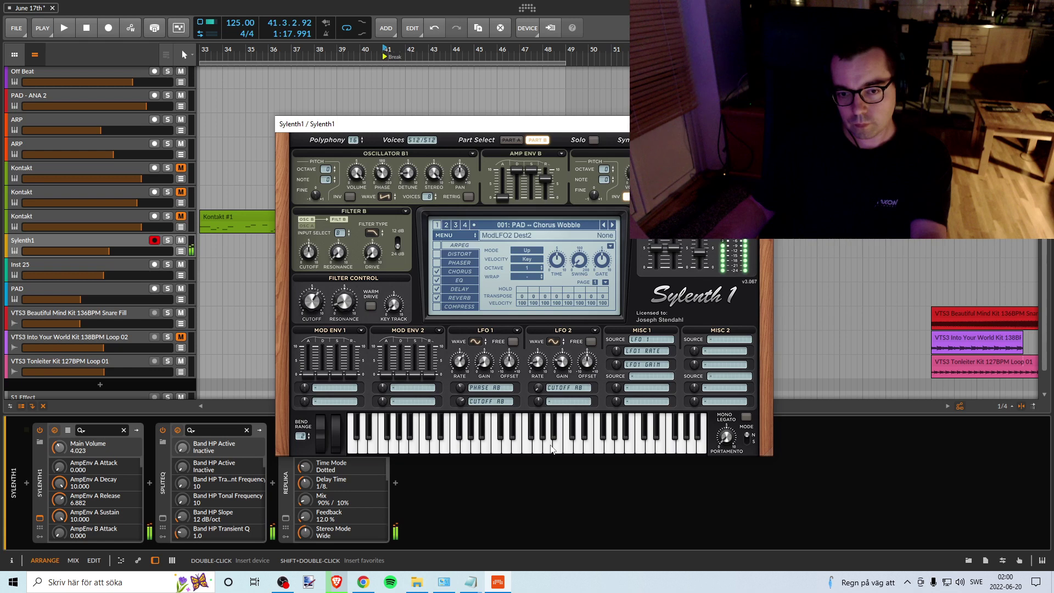
left_click(552, 450)
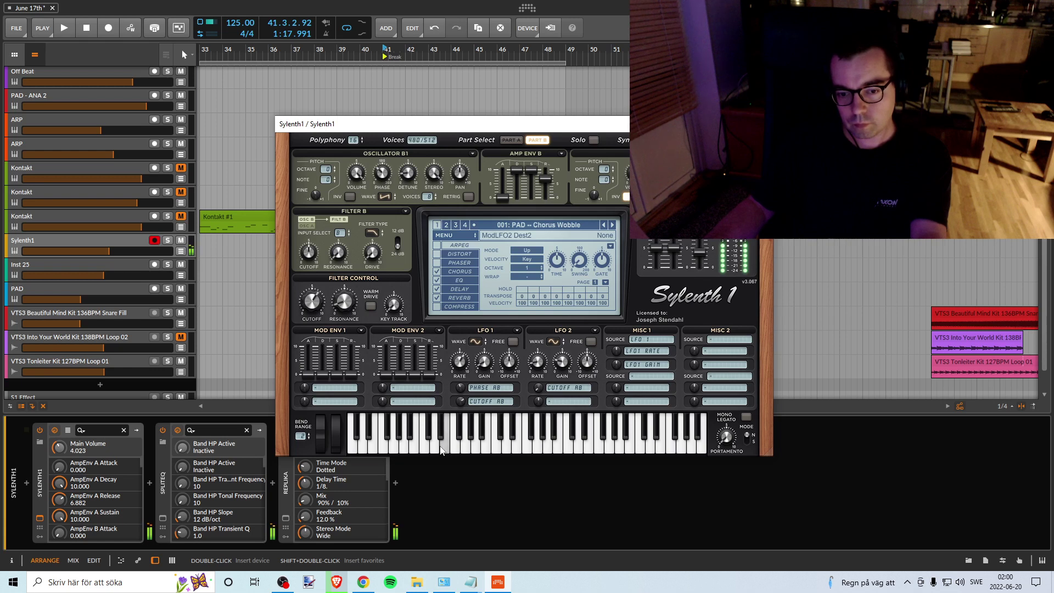
Step: Load PAD -- Harmonica.fxp from the preset folder into Sylenth1 and audition notes at different pitches
key("alt+Tab")
key("Down")
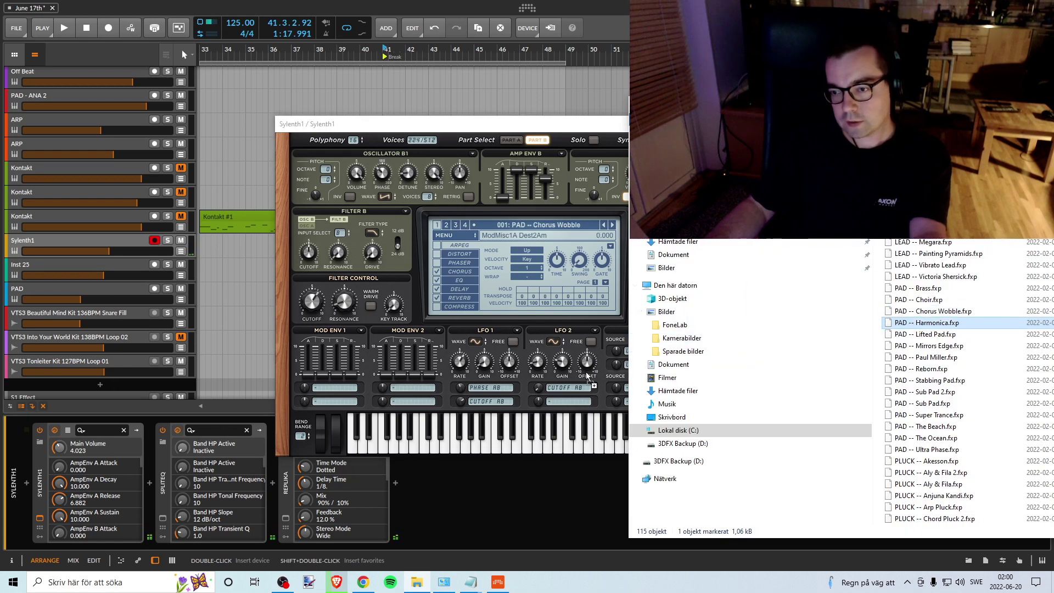
left_click_drag(586, 372, 526, 305)
left_click(492, 450)
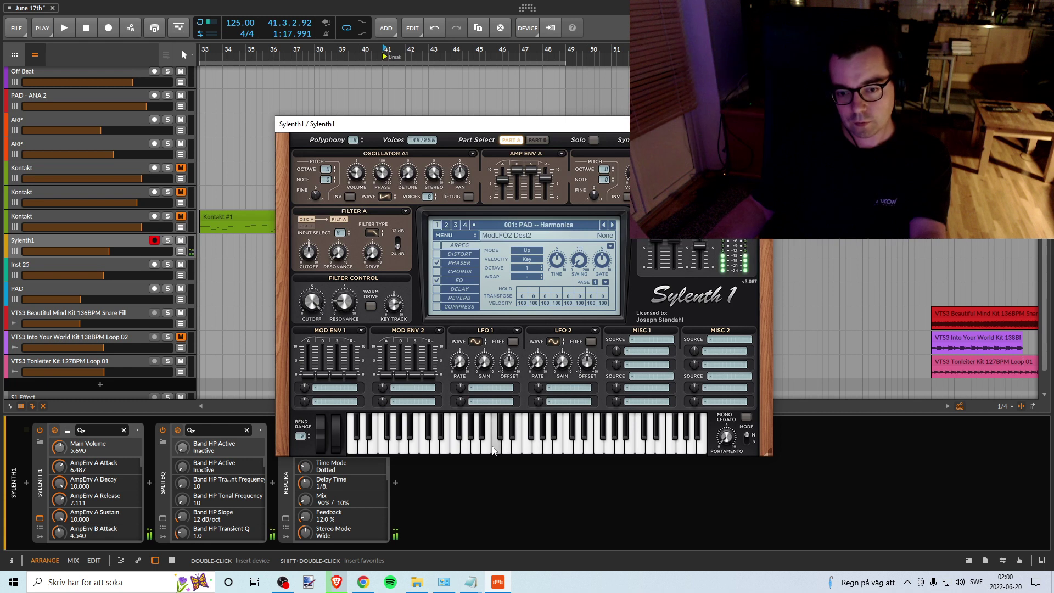
left_click(558, 448)
left_click(593, 448)
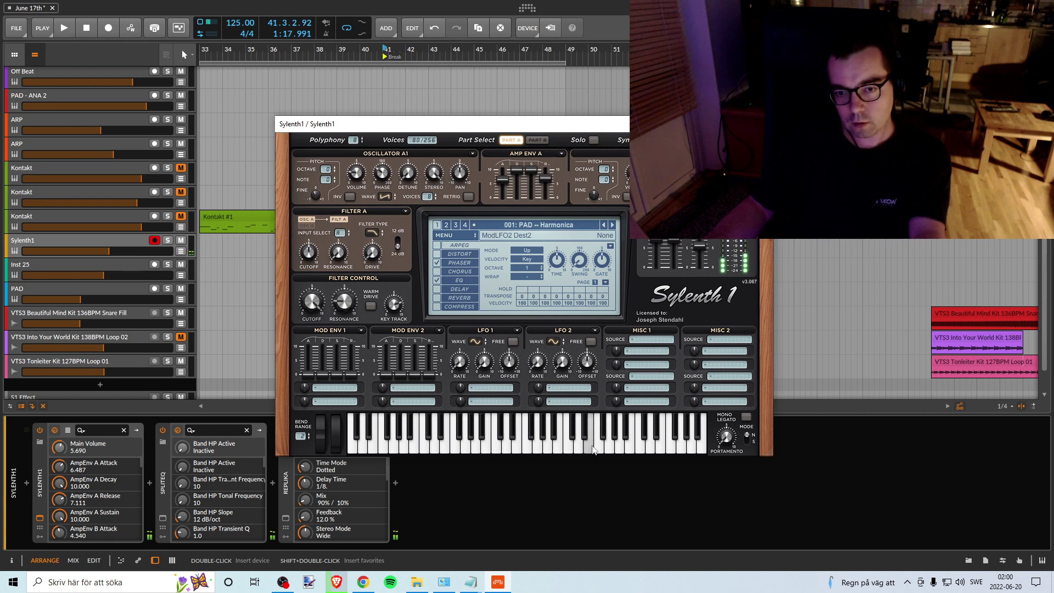
Step: Load PAD -- Lifted Pad.fxp, replace it with PAD -- Mirrors Edge.fxp, and audition several notes
key("alt+Tab")
left_click_drag(923, 334, 549, 360)
left_click_drag(923, 345, 584, 388)
left_click(519, 456)
left_click(514, 448)
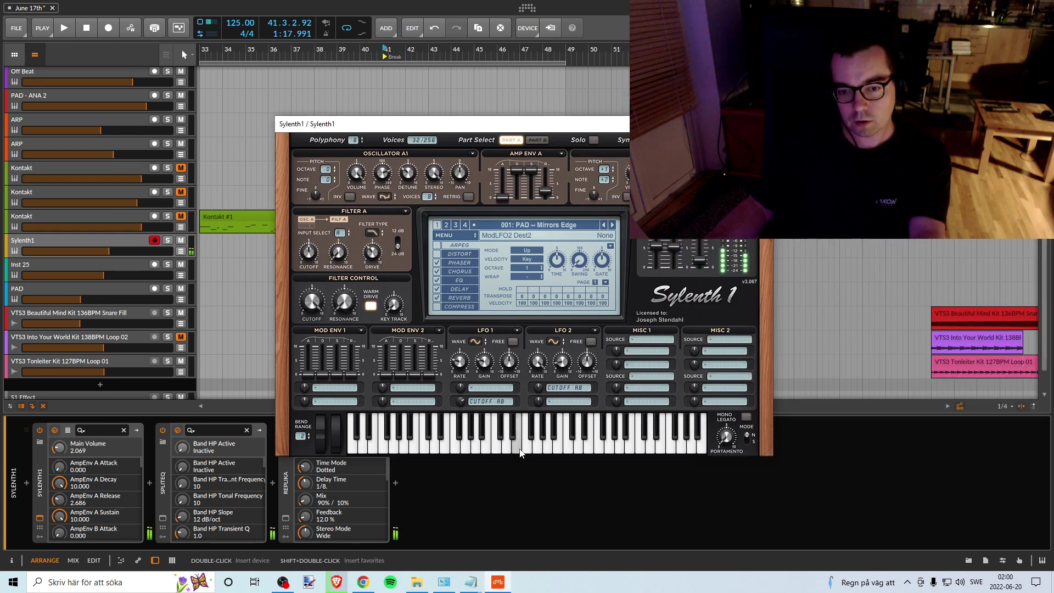
left_click(566, 450)
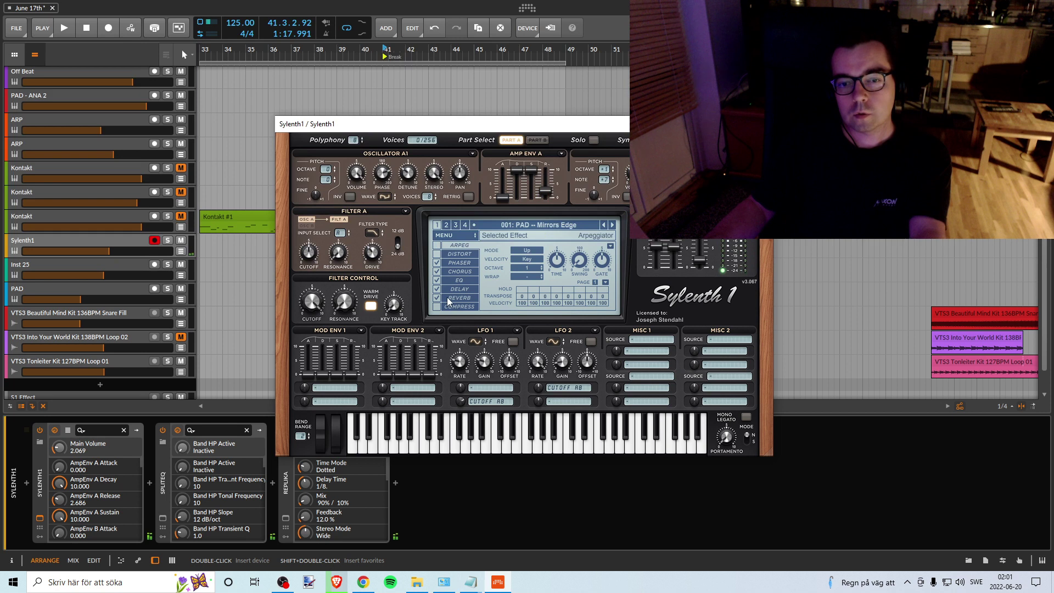
Step: Display the Mirrors Edge preset's delay settings and turn off the filter's Warm Drive, testing a note
left_click(461, 290)
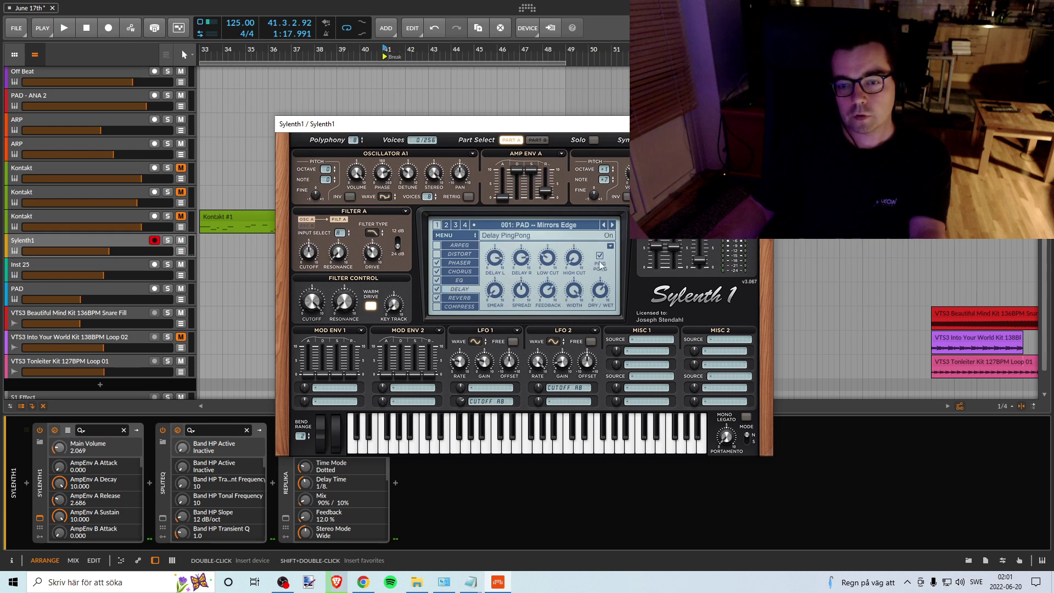
key("alt+Tab")
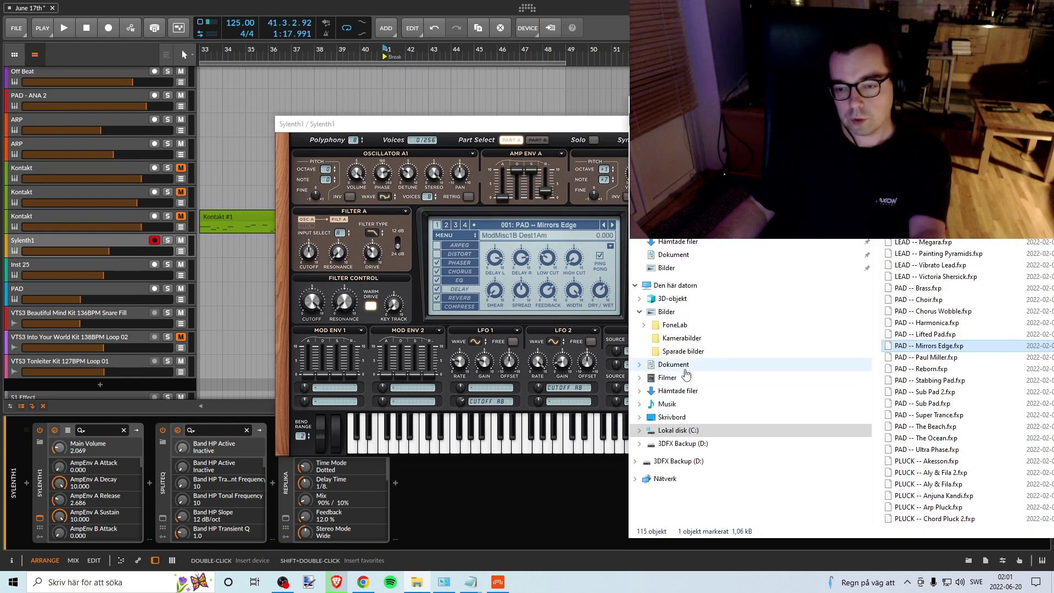
key("alt+Tab")
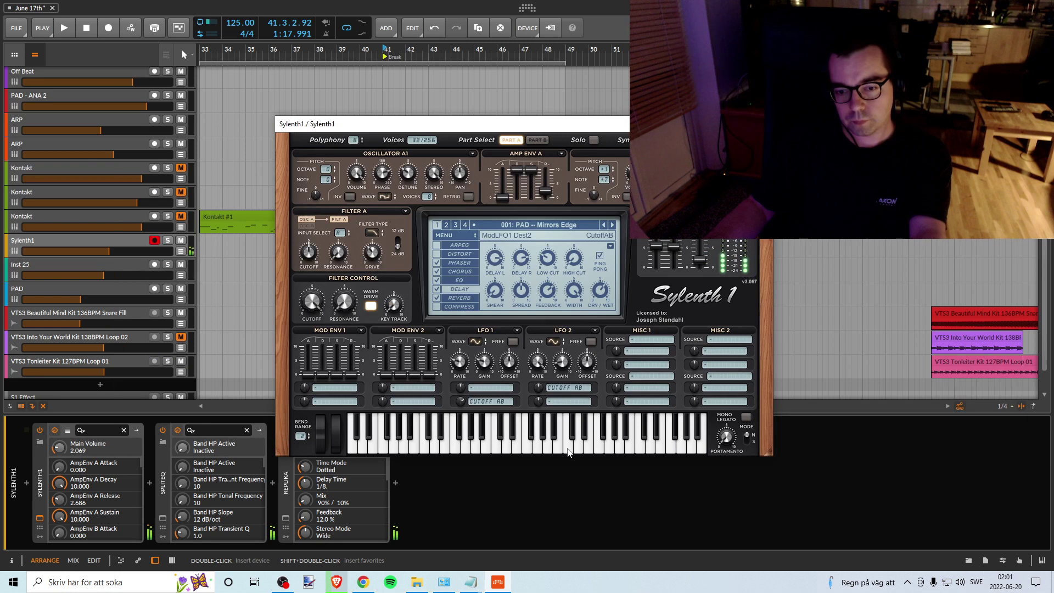
left_click(373, 311)
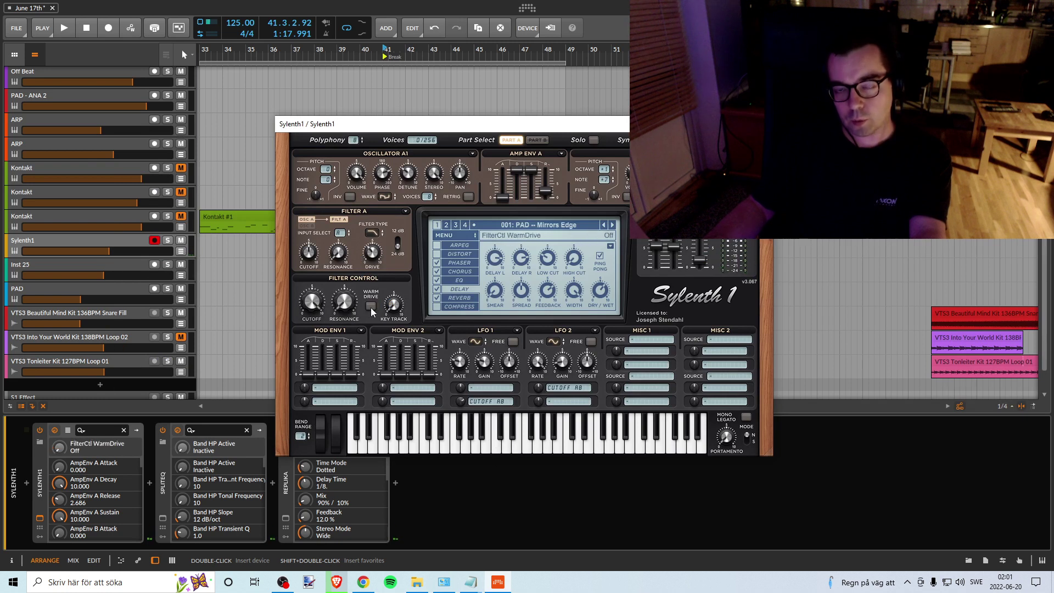
left_click(499, 452)
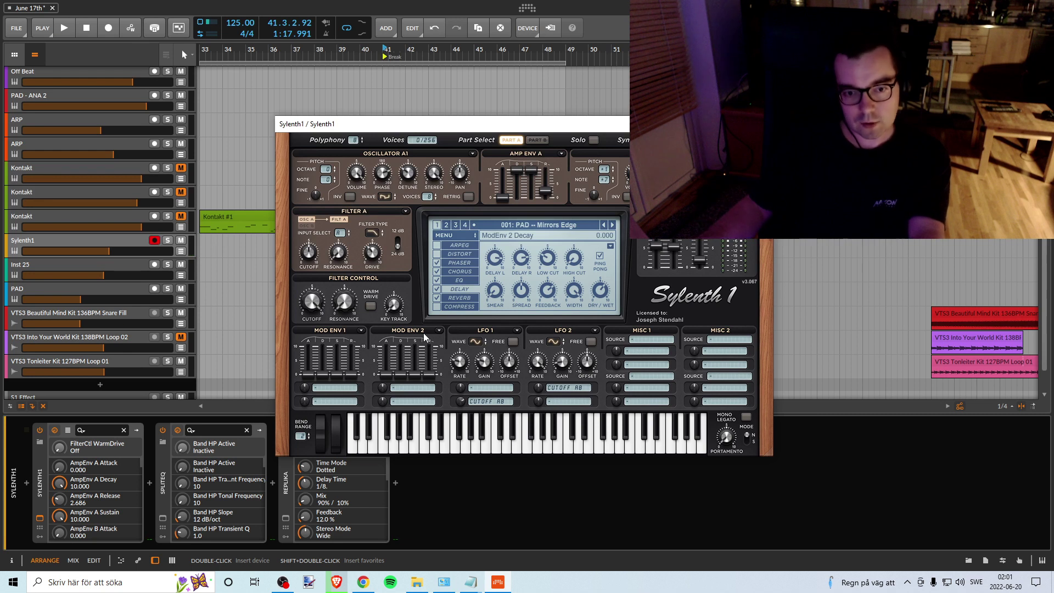
Step: Set the Filter Control key track to 0.000, and turn off oscillator A2's retrigger after viewing Part B
left_click(400, 252)
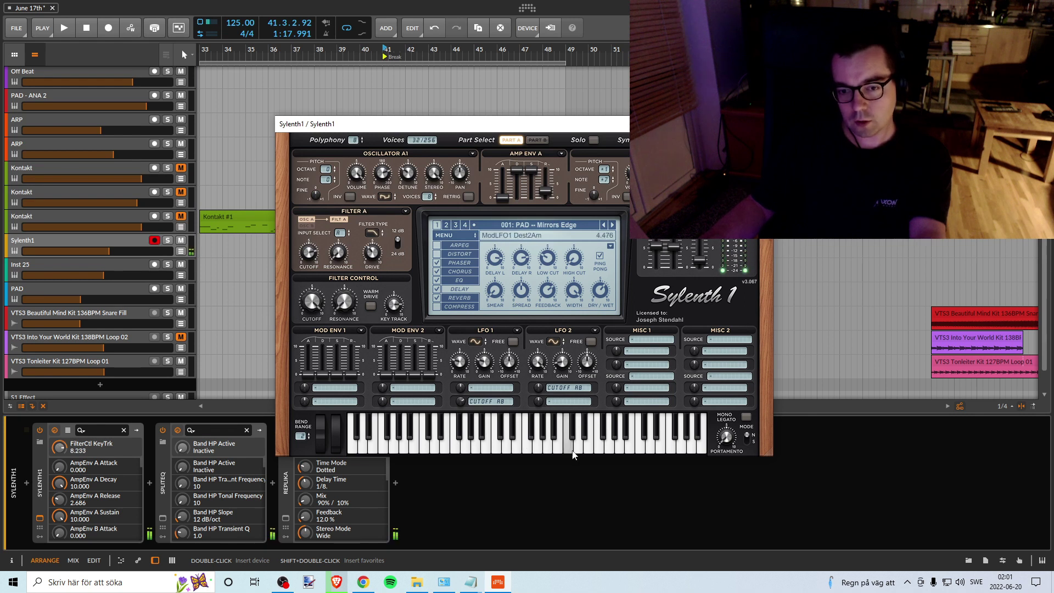
left_click(398, 311, "ctrl")
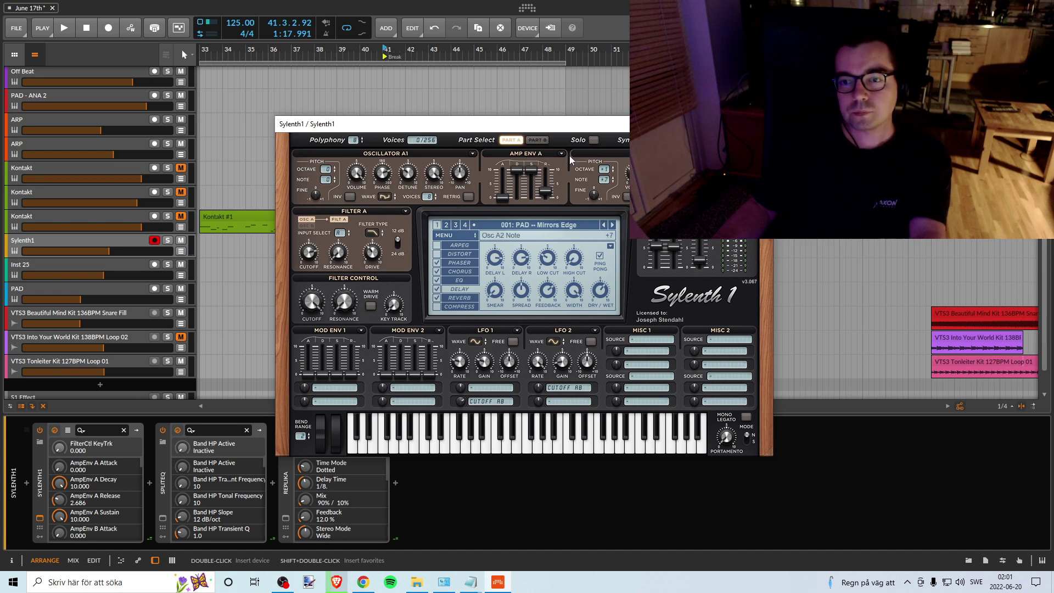
left_click(536, 140)
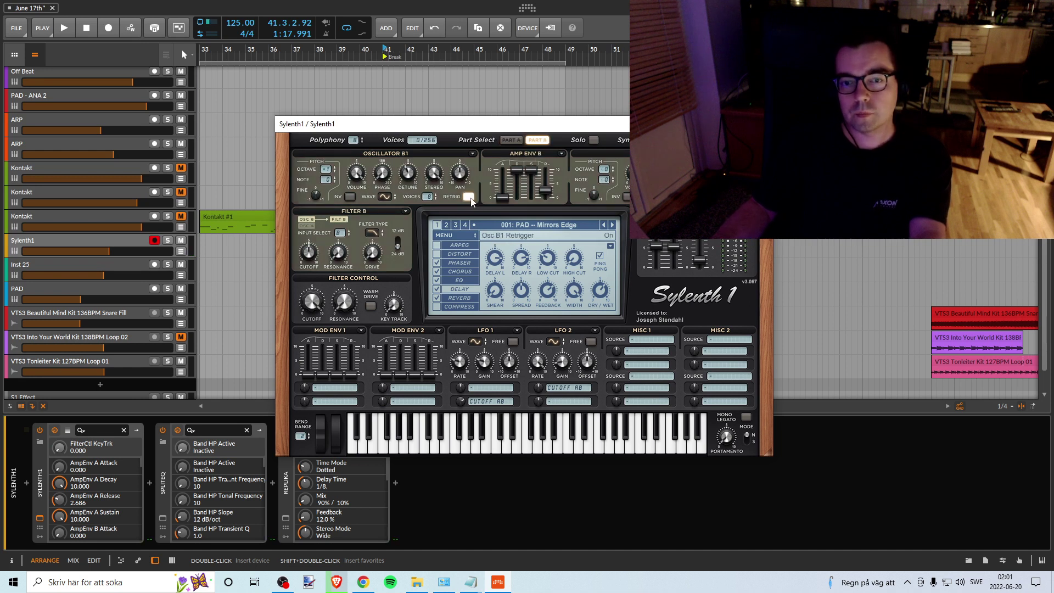
left_click(511, 140)
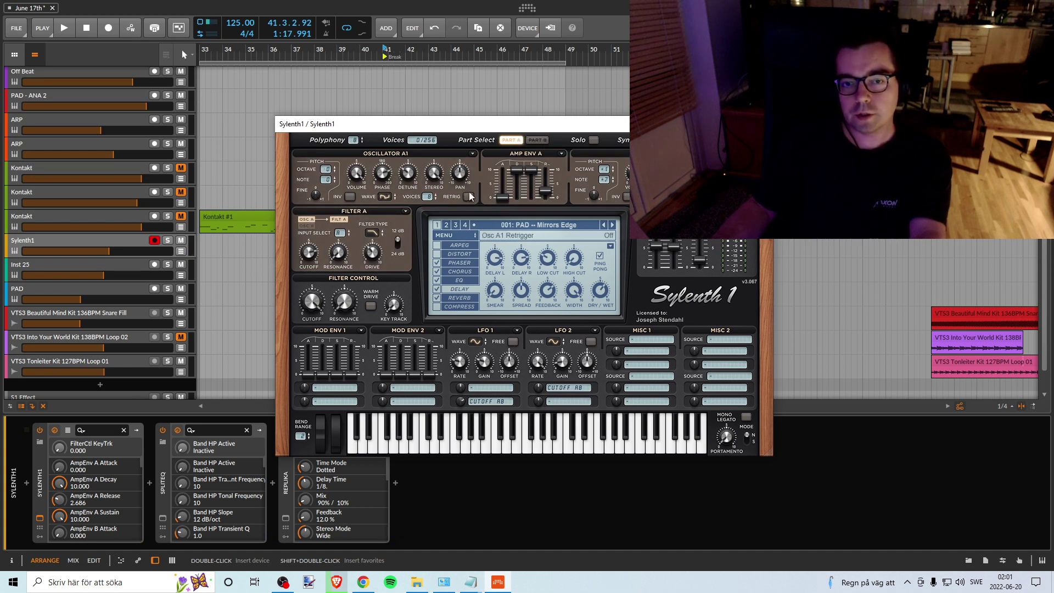
left_click(747, 196)
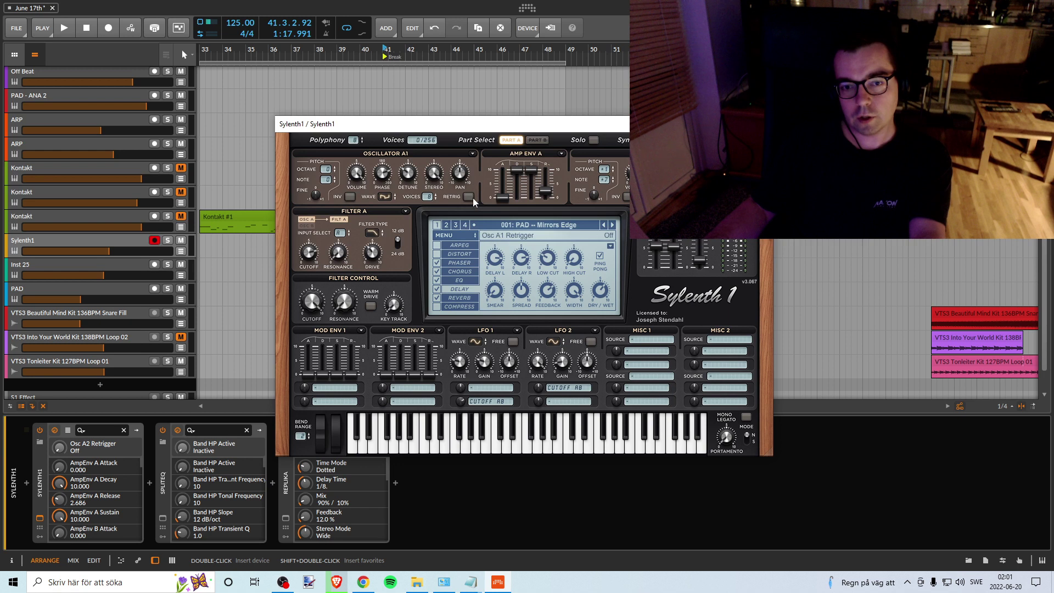
Step: Load PAD -- Paul Miller.fxp from the preset folder into Sylenth1 and audition notes across low and high pitches
key("alt+Tab")
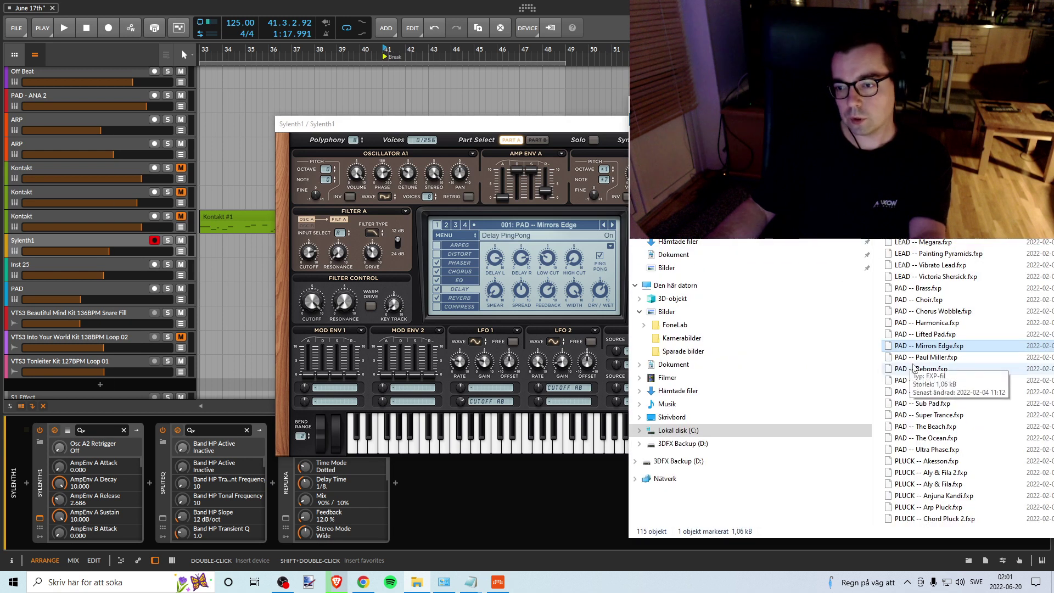
left_click_drag(928, 357, 533, 263)
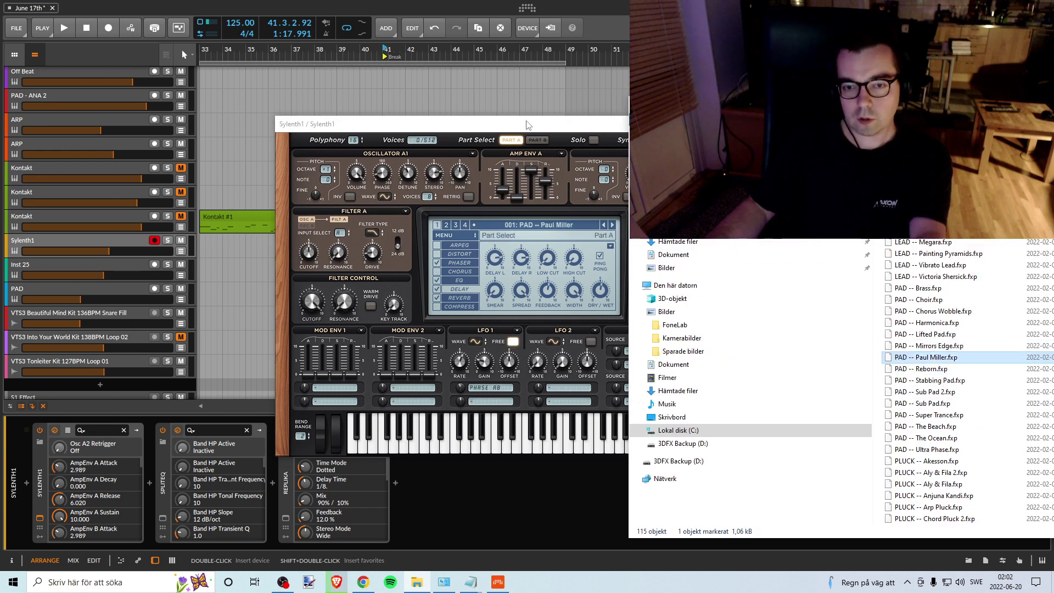
left_click_drag(526, 124, 438, 119)
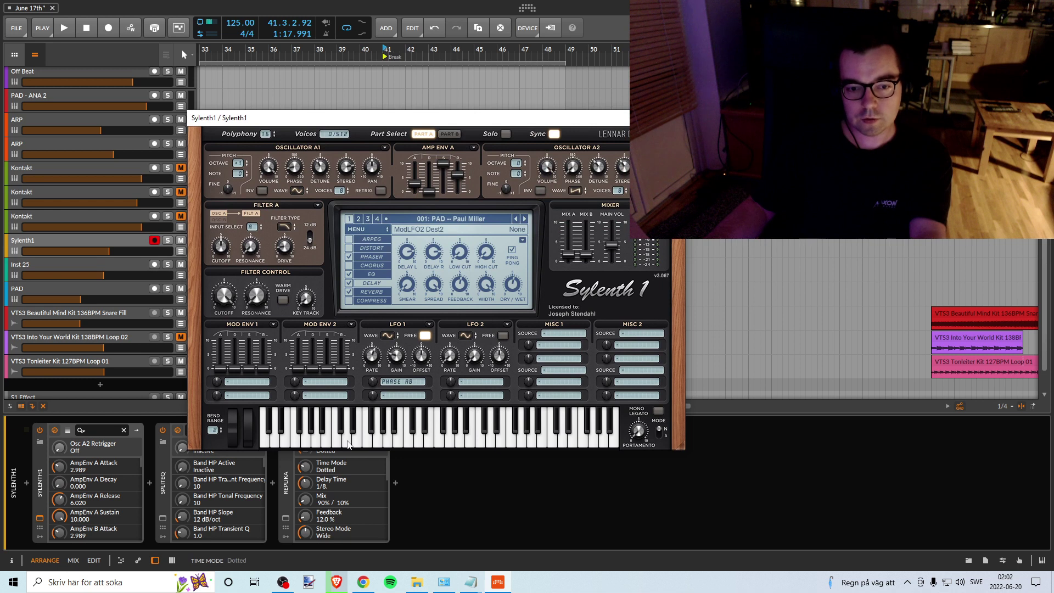
left_click(452, 442)
left_click(543, 442)
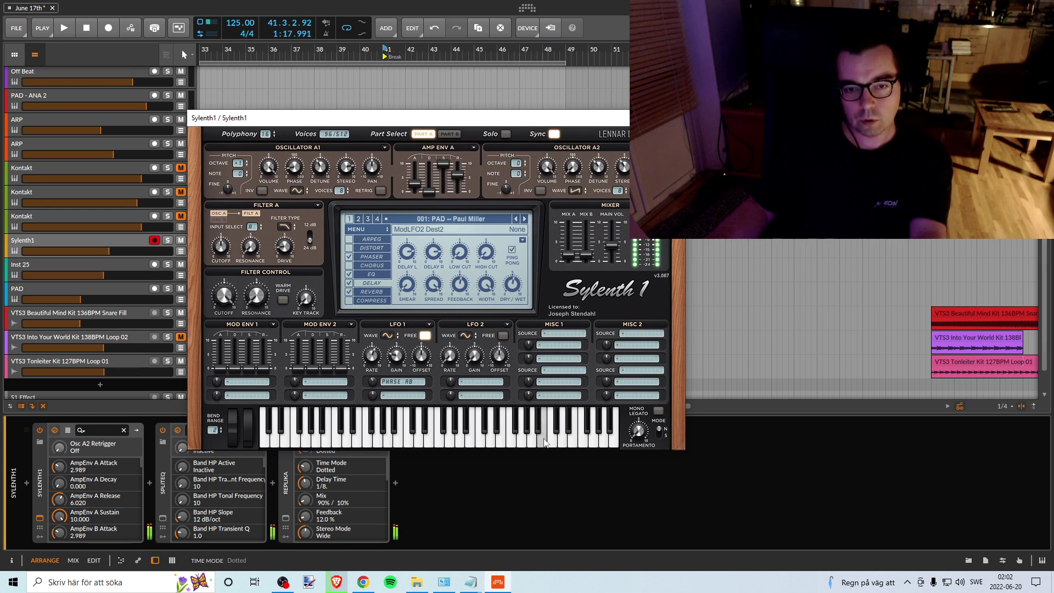
left_click(366, 443)
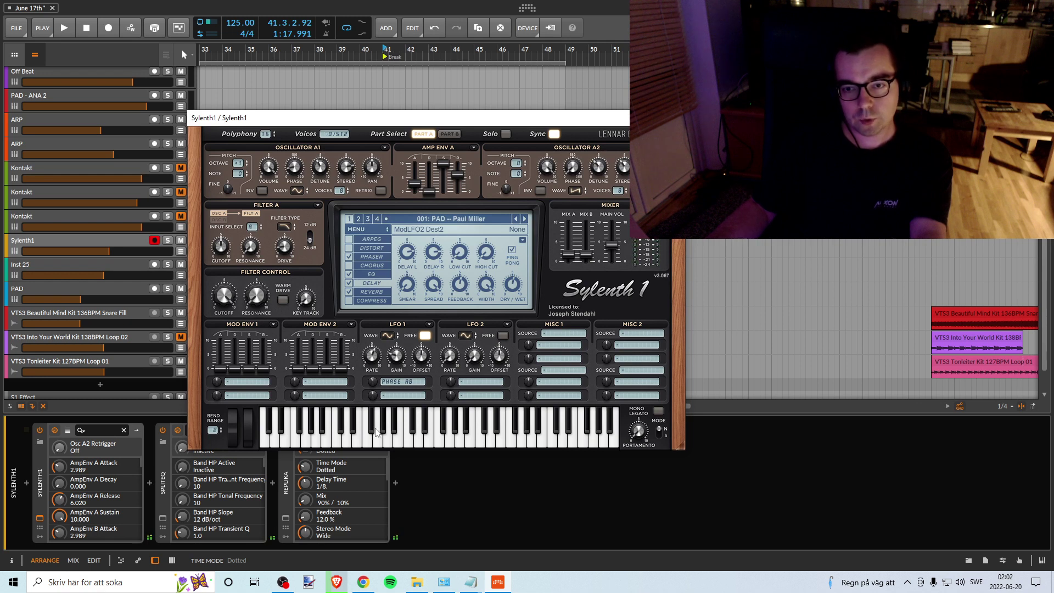
left_click(431, 440)
left_click(367, 441)
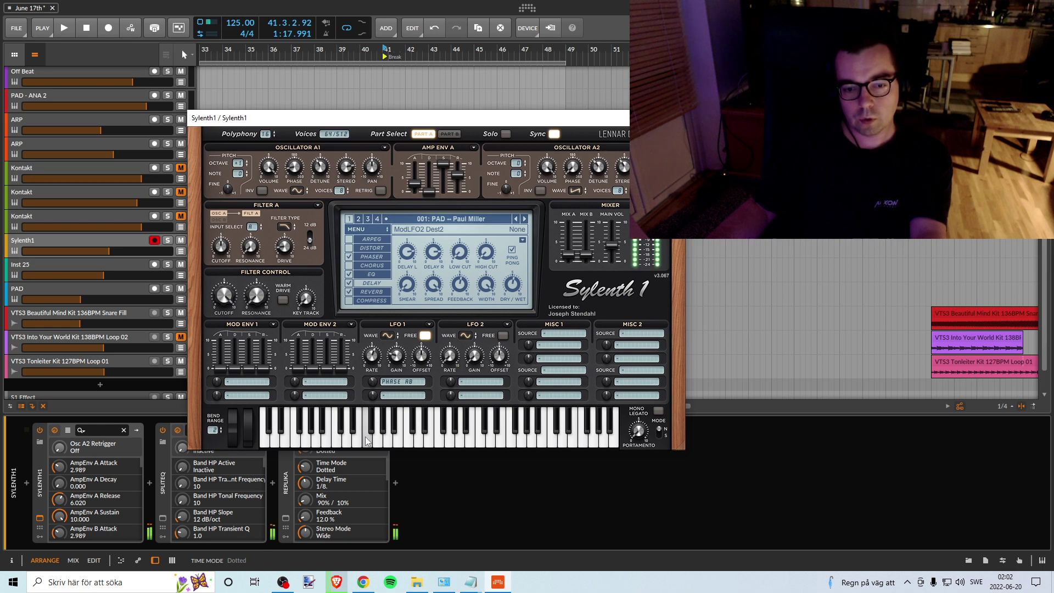
left_click(329, 441)
left_click(365, 439)
left_click(398, 441)
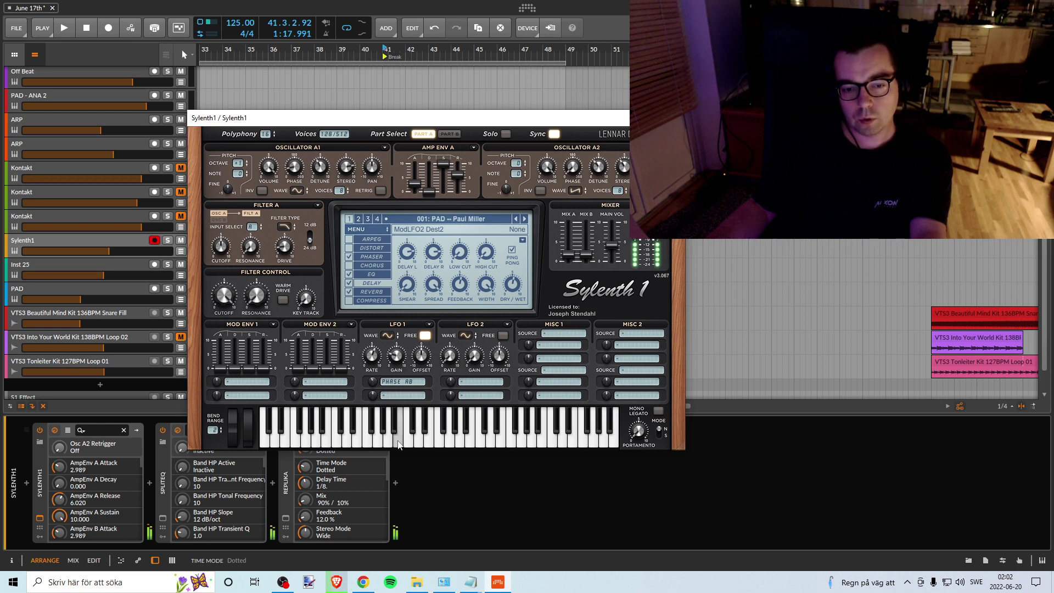
left_click(438, 443)
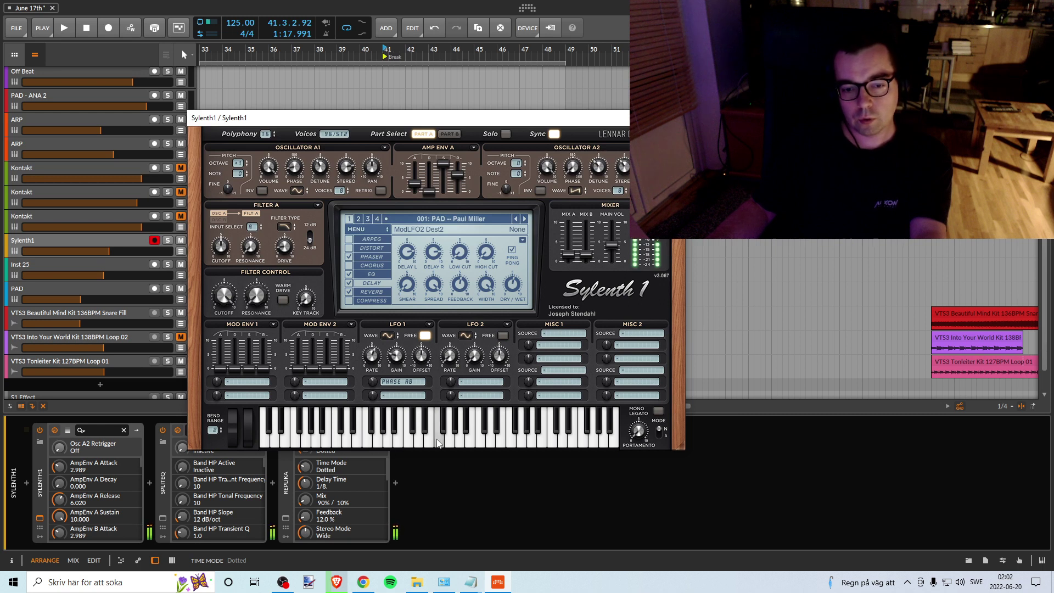
left_click(473, 441)
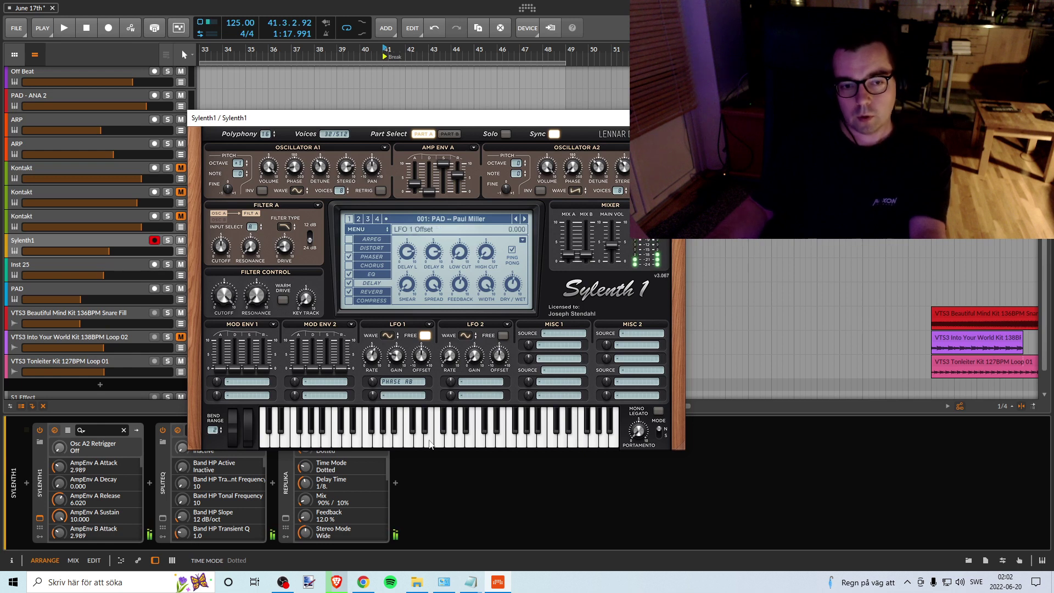
Step: Replace the Paul Miller pad with PAD -- Reborn.fxp and audition several notes
left_click(418, 582)
left_click_drag(915, 370, 439, 258)
left_click(389, 426)
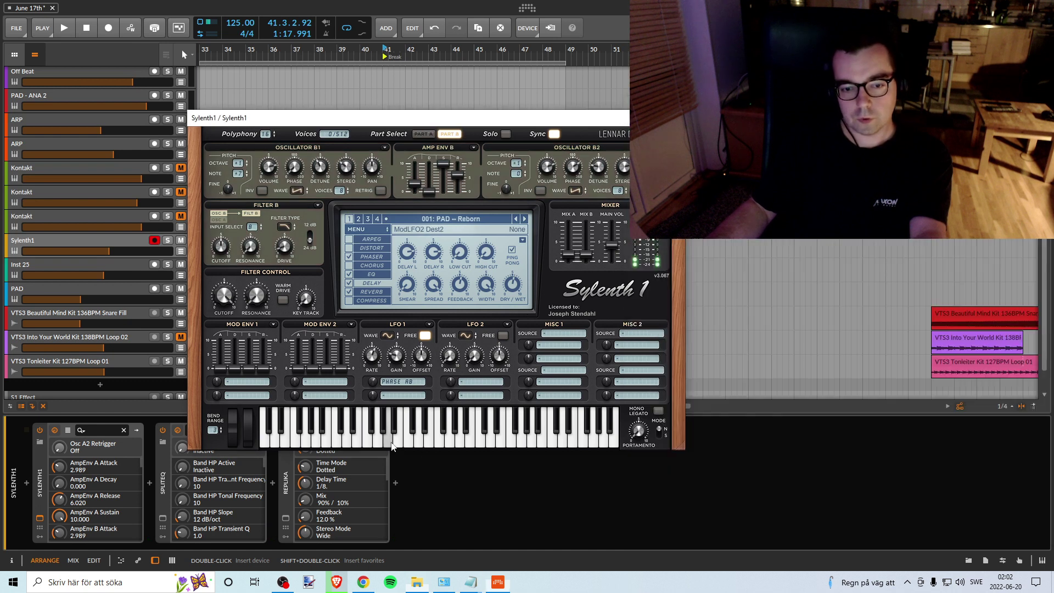
left_click(430, 439)
left_click(471, 438)
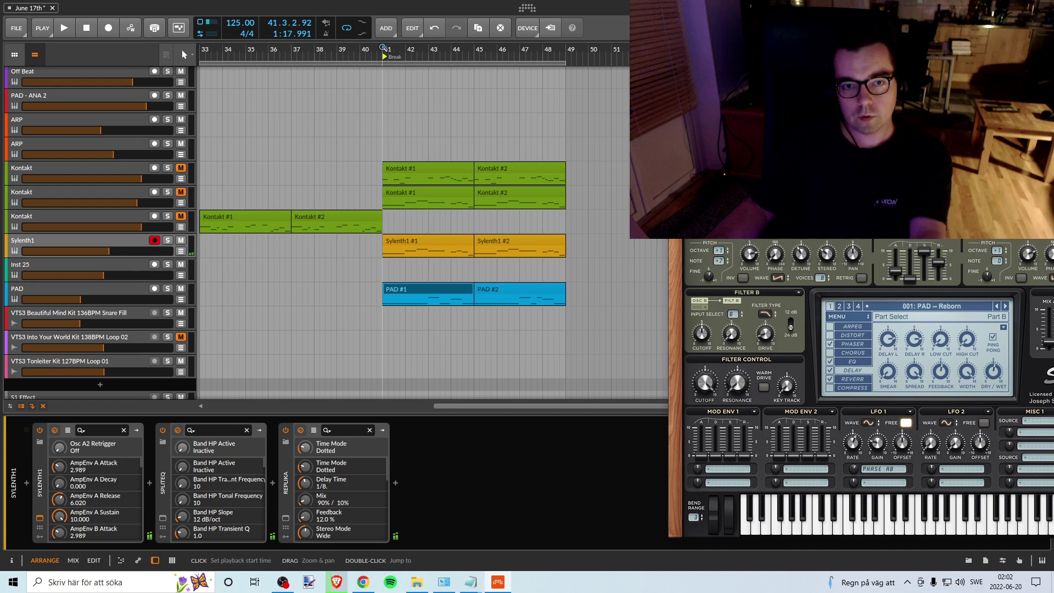
Step: Play the break from bar 41 to hear Reborn in context, and replay it with the PAD track soloed
key("space")
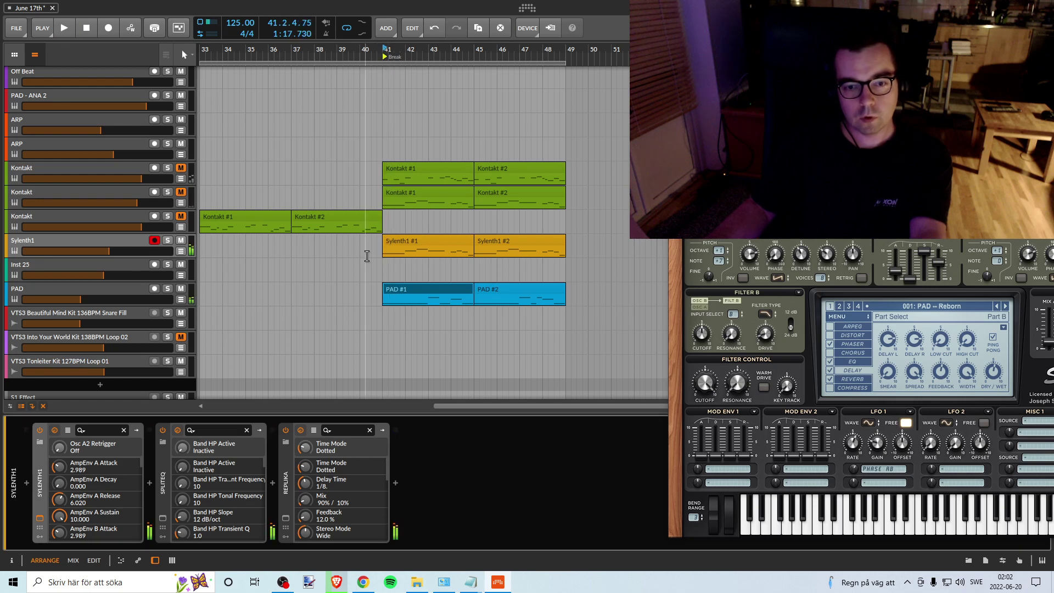
key("space")
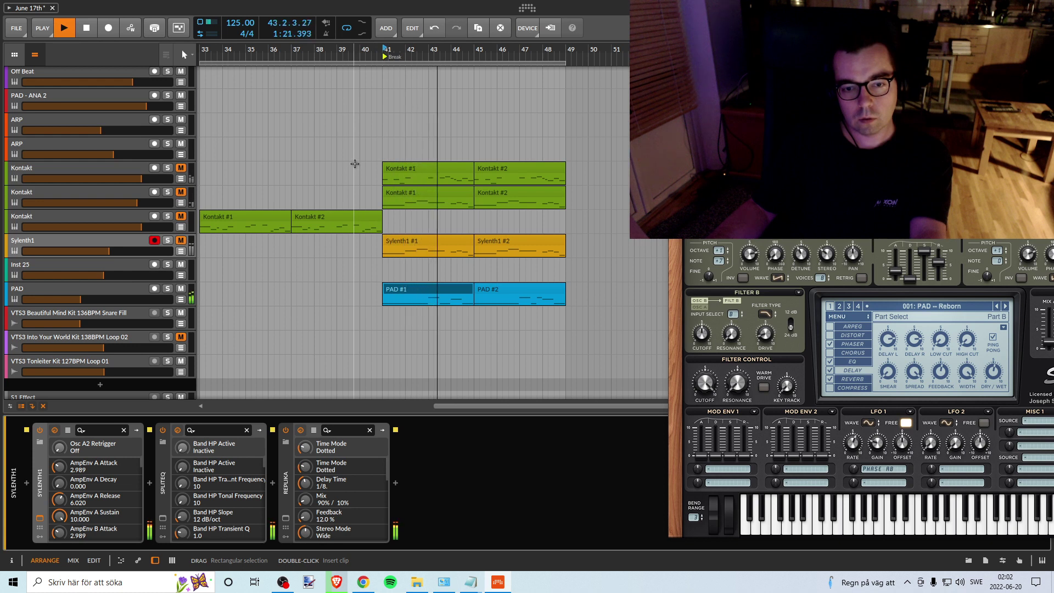
key("space")
left_click_drag(699, 205, 583, 199)
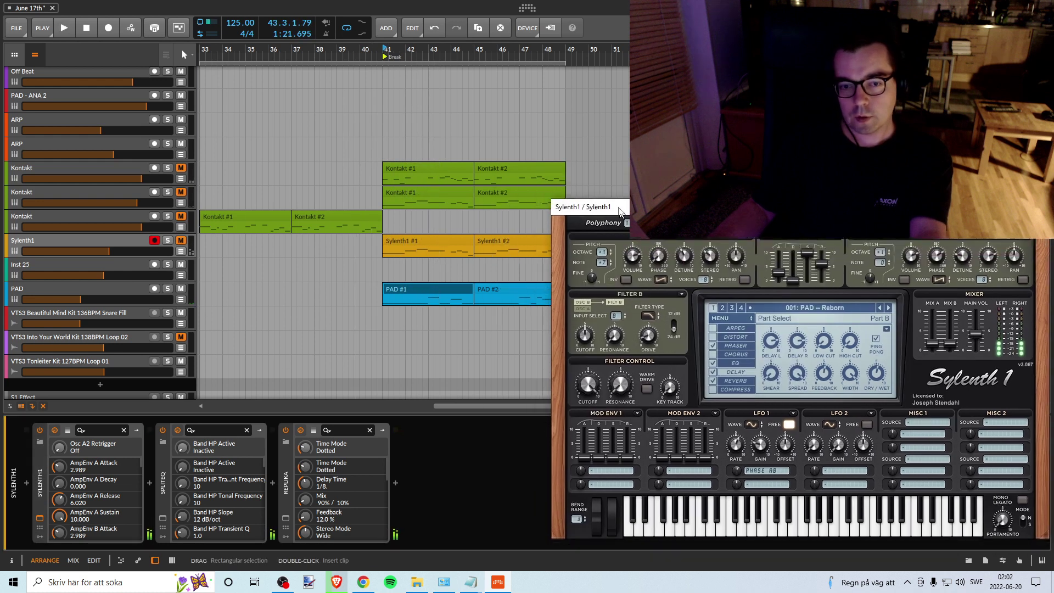
left_click(393, 51)
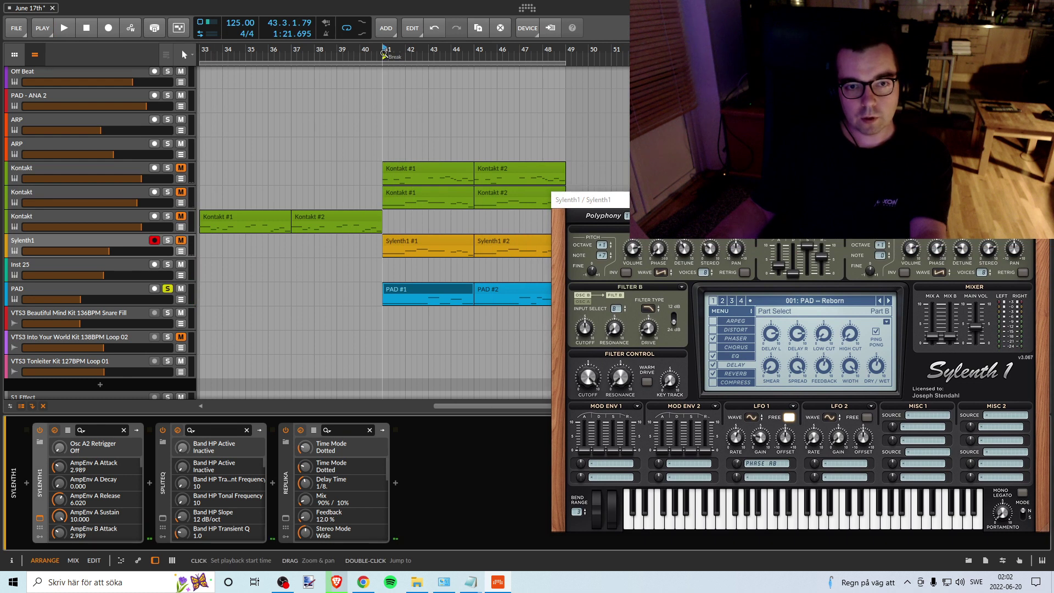
key("space")
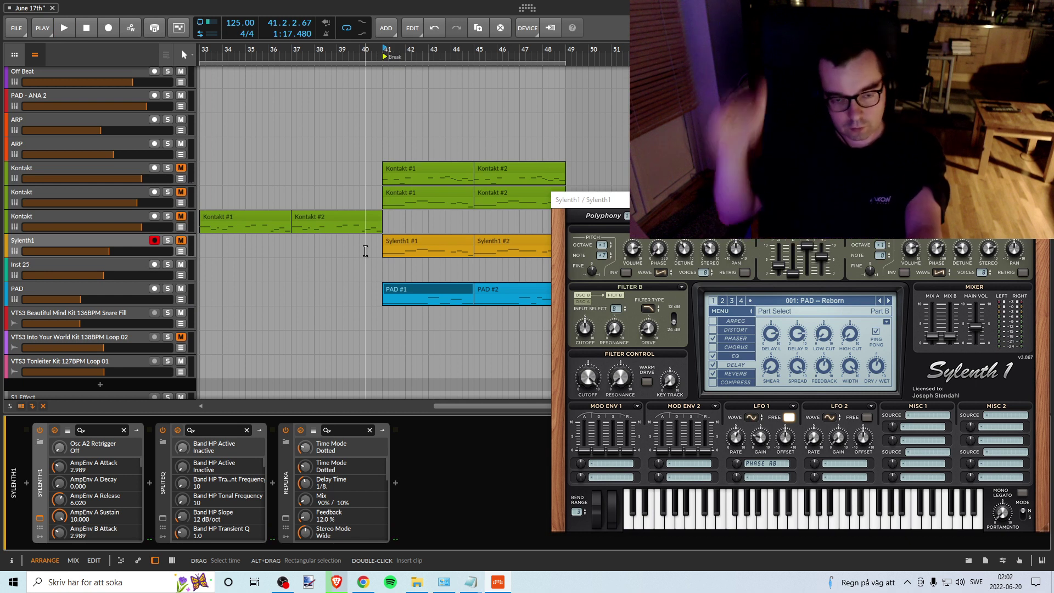
Step: Find PAD -- The Ocean.fxp in the preset folder, load it into Sylenth1 and audition notes
left_click_drag(593, 201, 492, 144)
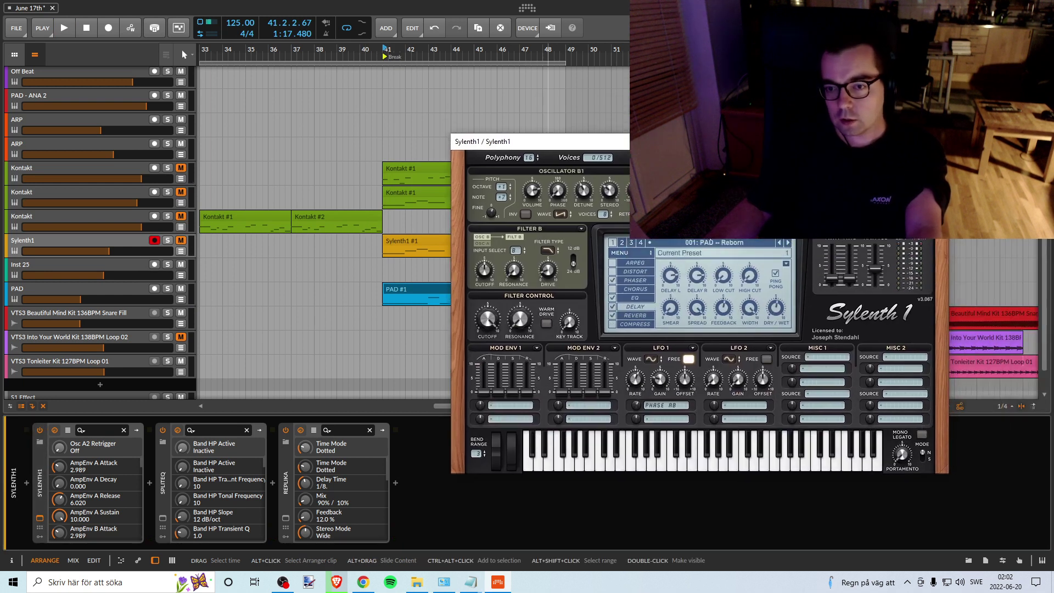
left_click(708, 248)
key("alt+Tab")
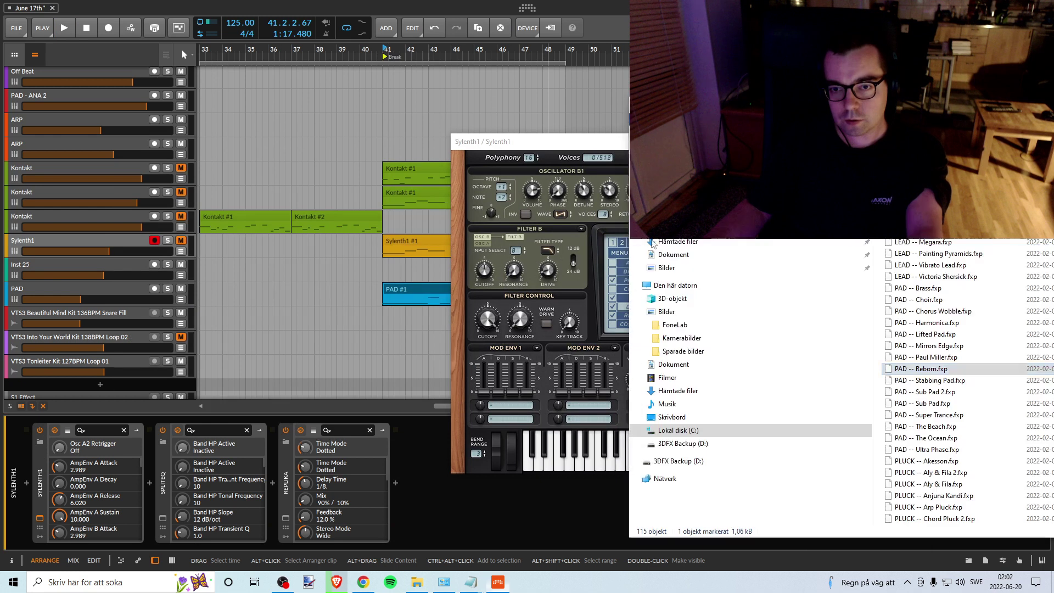
scroll(939, 299, "up", 3)
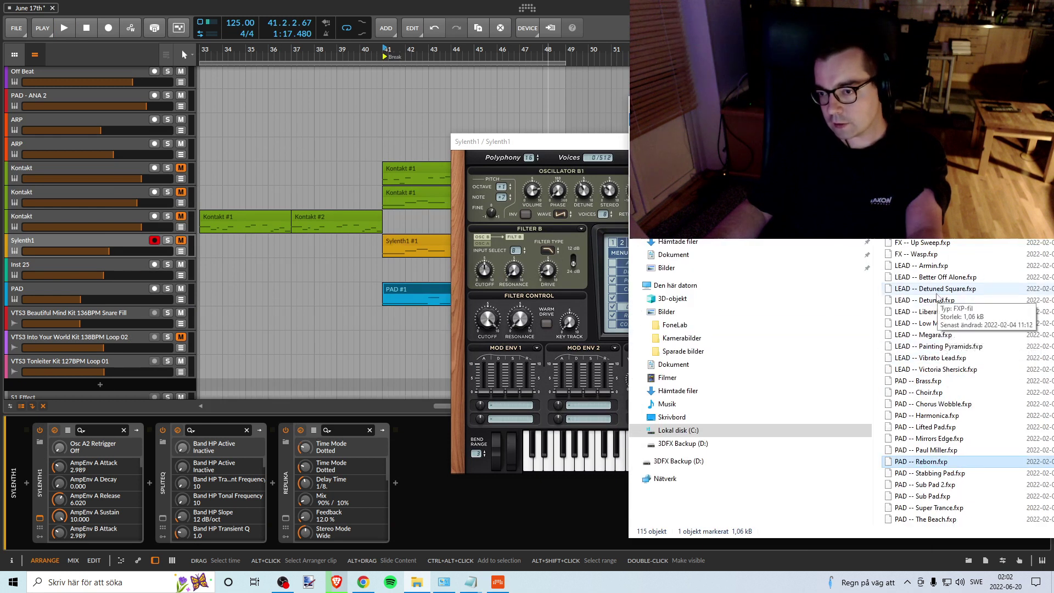
scroll(923, 385, "down", 3)
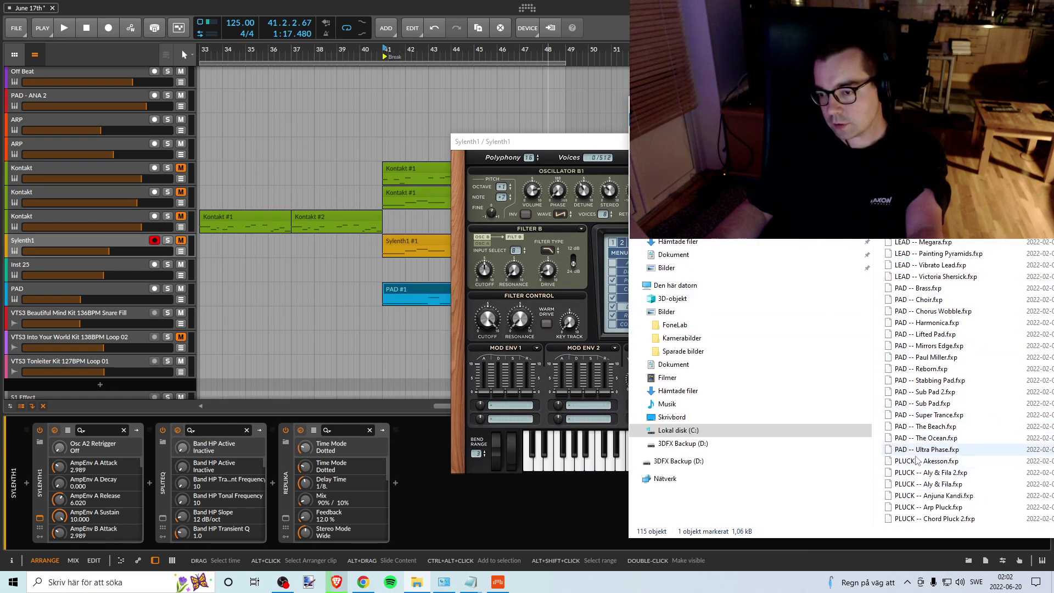
left_click_drag(924, 438, 433, 154)
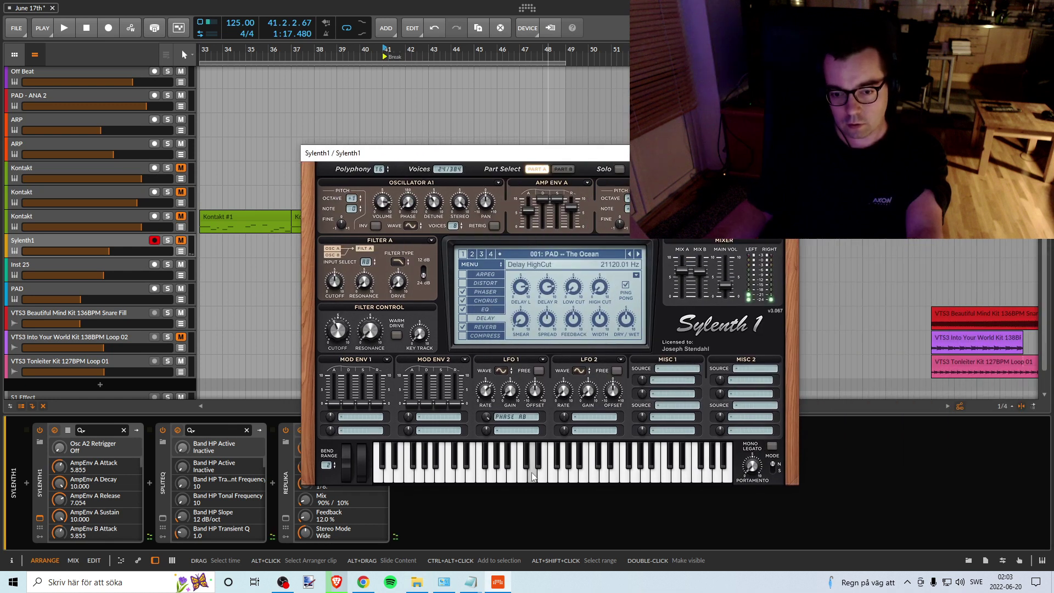
left_click(598, 477)
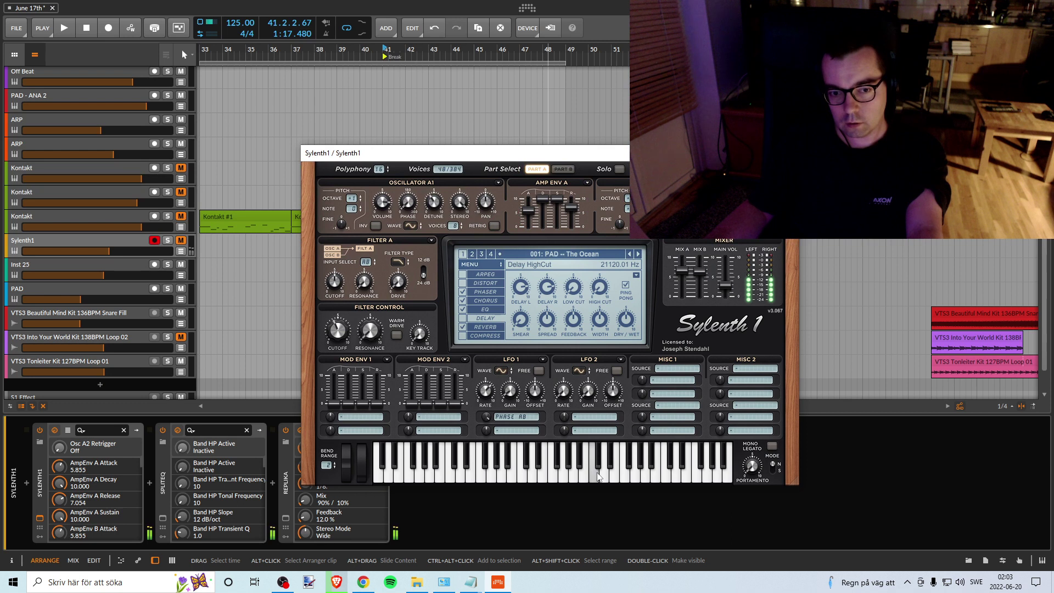
Step: Load PAD -- The Beach.fxp into Sylenth1 and audition notes at different pitches
key("alt+Tab")
left_click(931, 427)
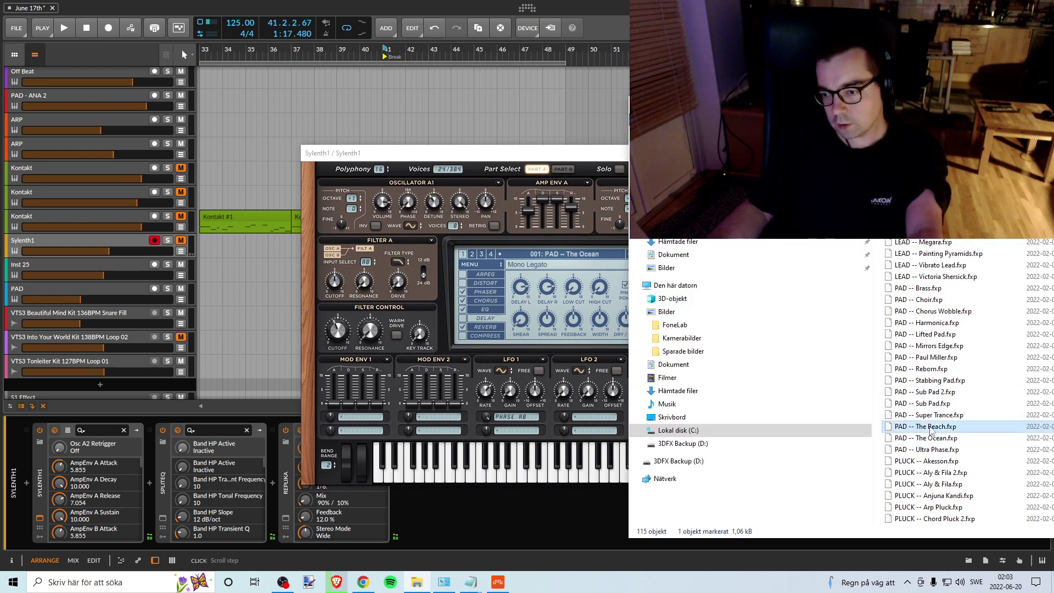
left_click_drag(931, 431, 593, 418)
left_click(524, 478)
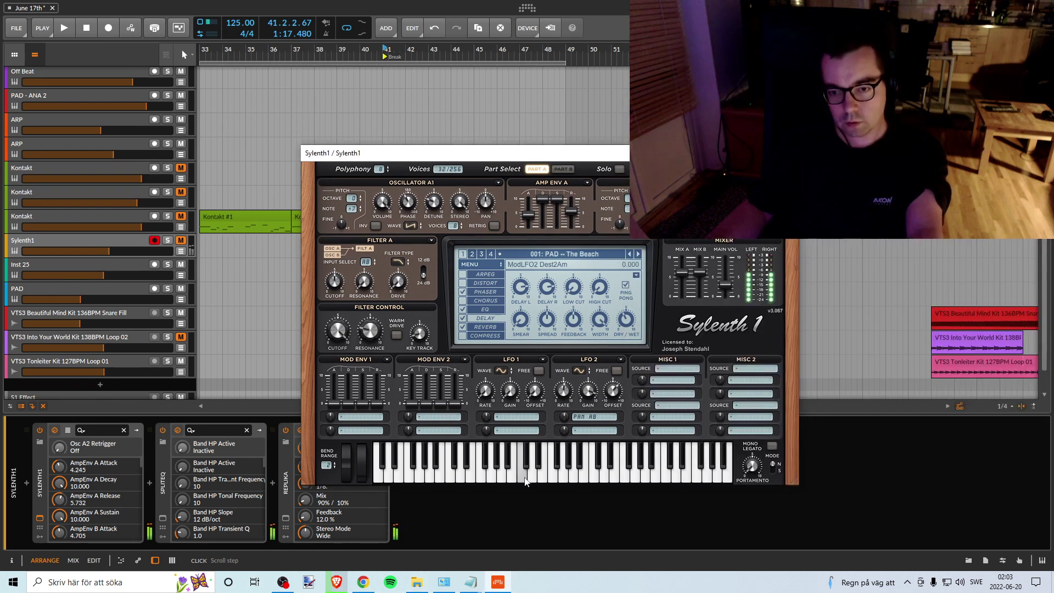
left_click(573, 477)
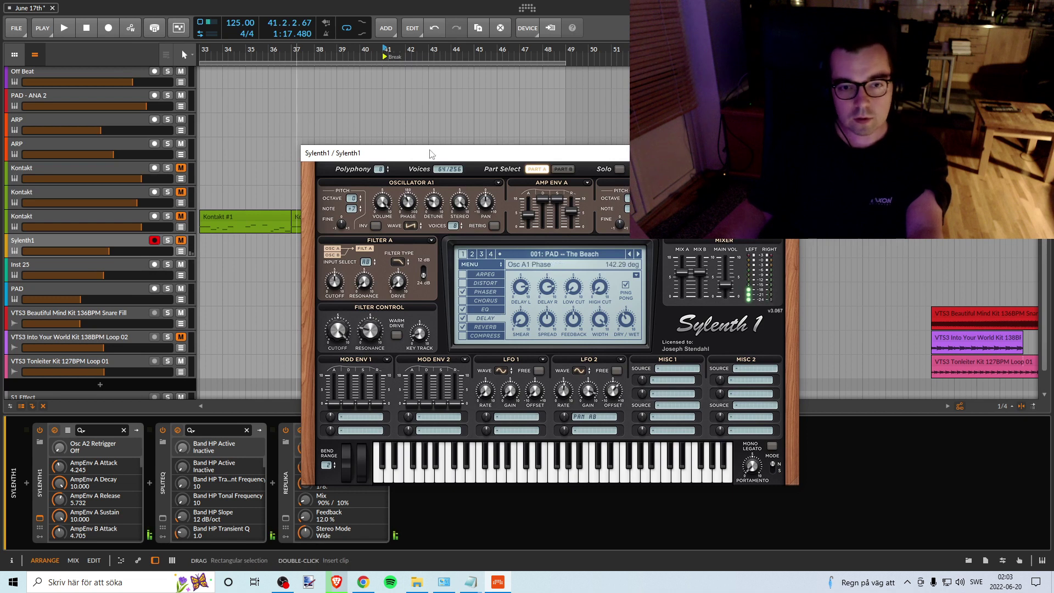
left_click_drag(430, 154, 486, 142)
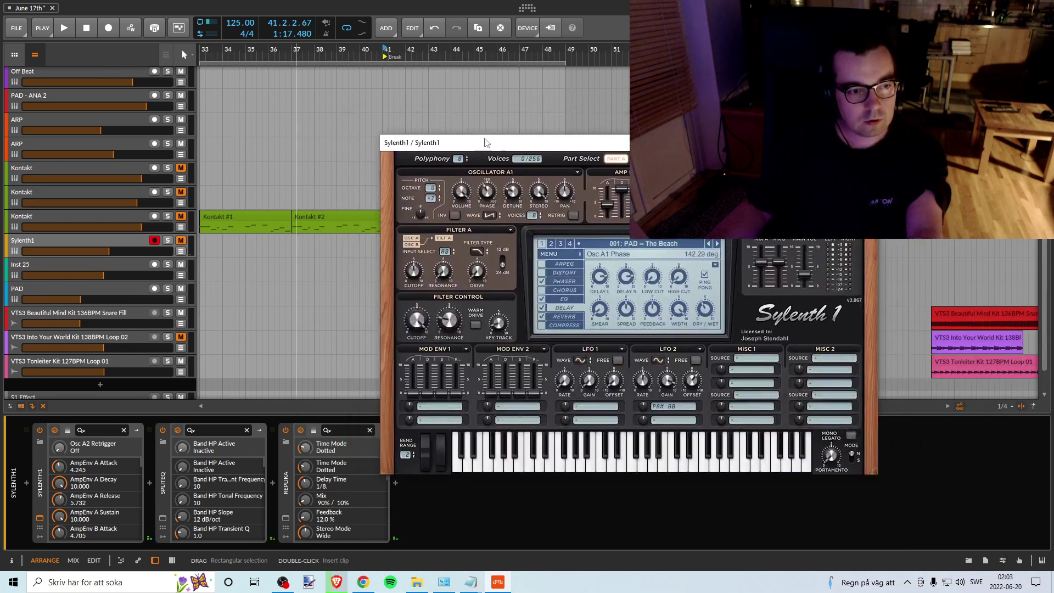
left_click(40, 479)
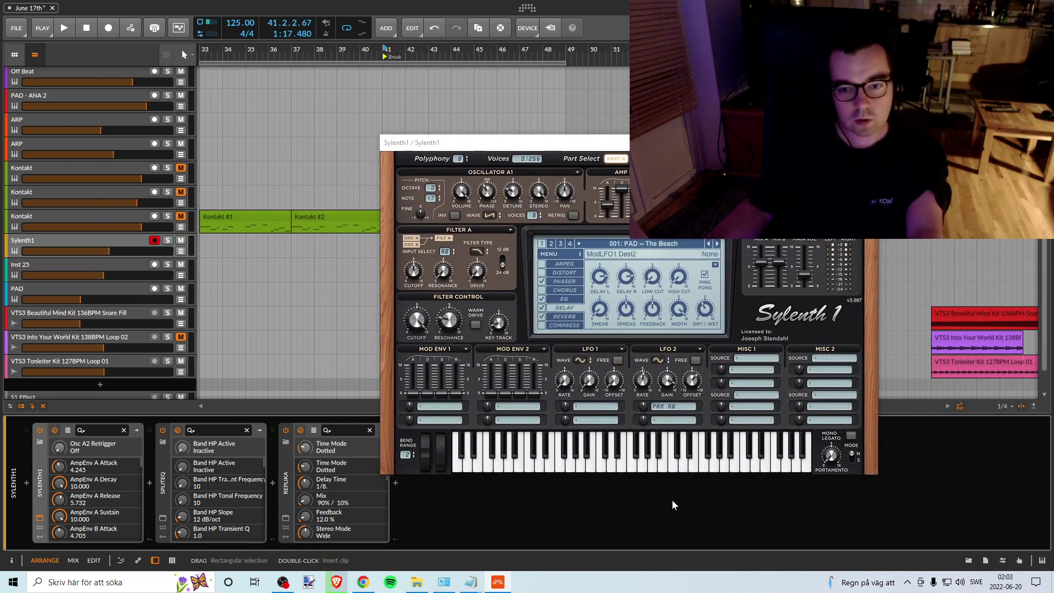
left_click(574, 462)
left_click(635, 462)
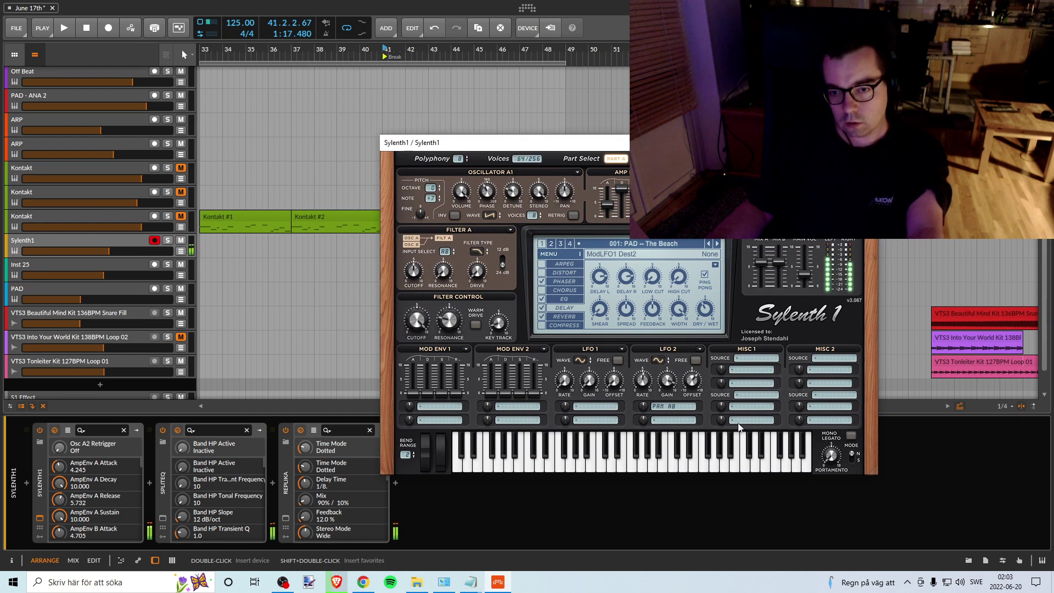
Step: Reload PAD -- The Ocean.fxp in place of The Beach and compare it on two notes
key("alt+Tab")
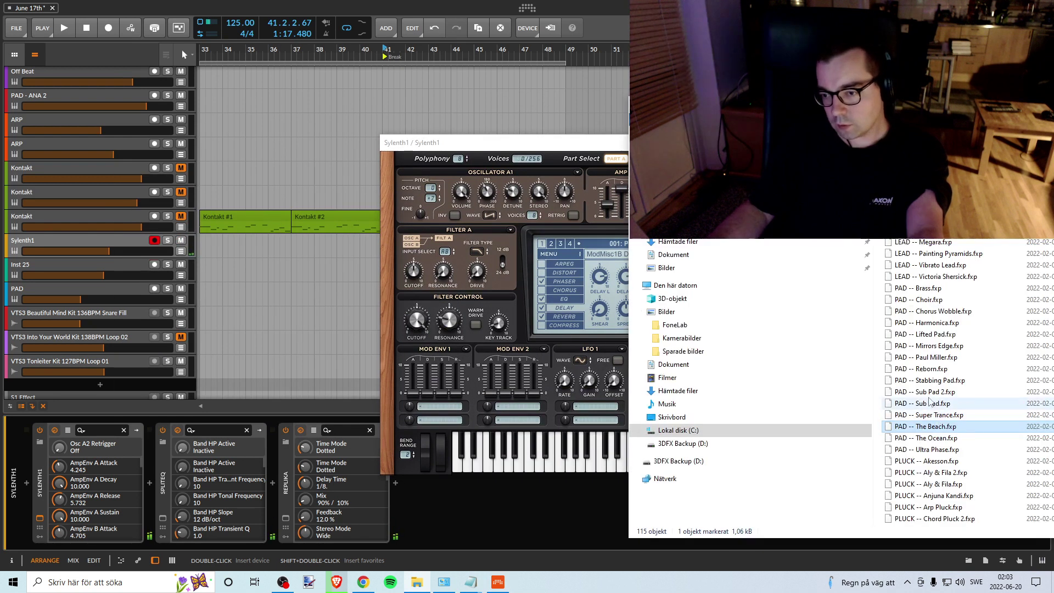
left_click_drag(931, 438, 600, 367)
left_click(585, 470)
left_click(651, 464)
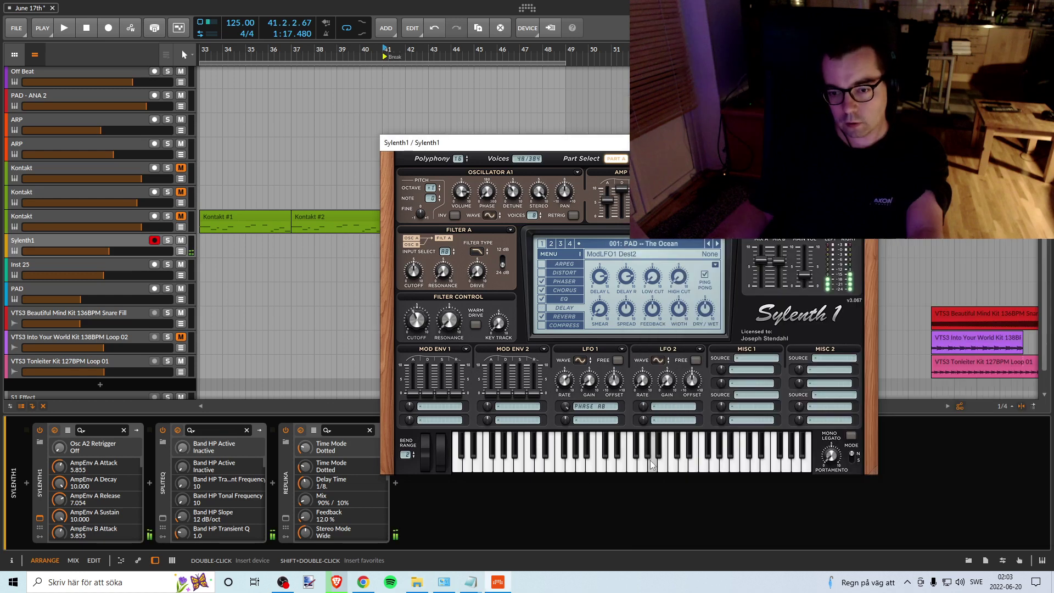
Step: Load PAD -- Ultra Phase.fxp into Sylenth1 and audition two notes
key("alt+Tab")
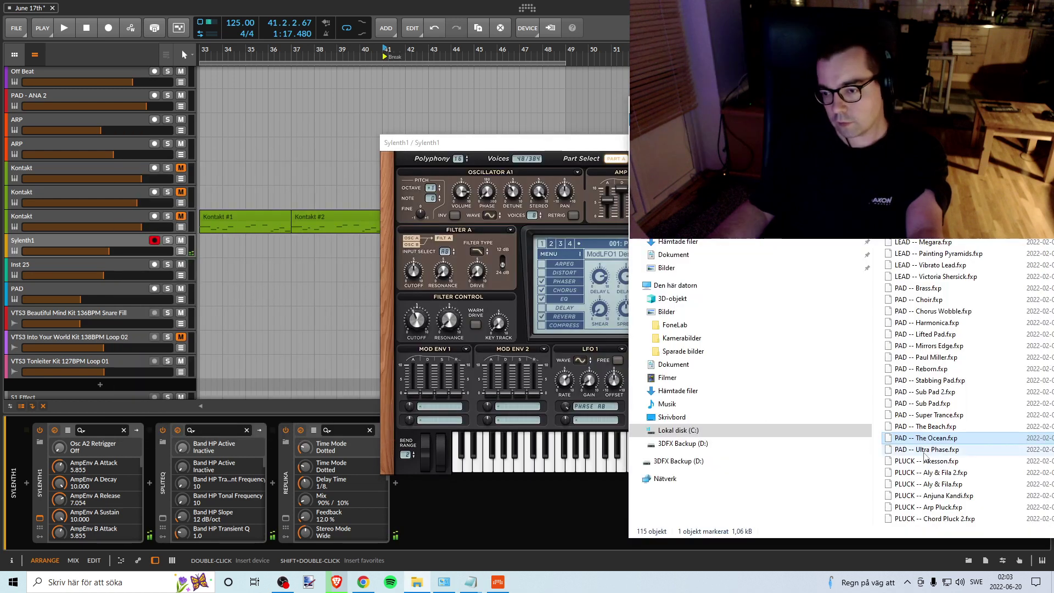
left_click_drag(926, 449, 569, 455)
left_click(588, 464)
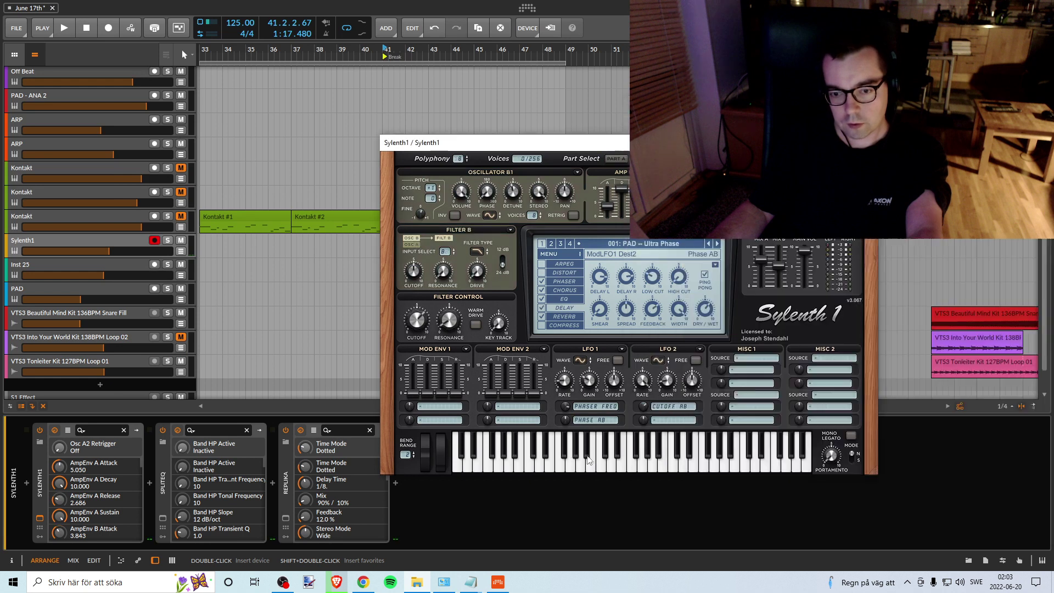
left_click(666, 462)
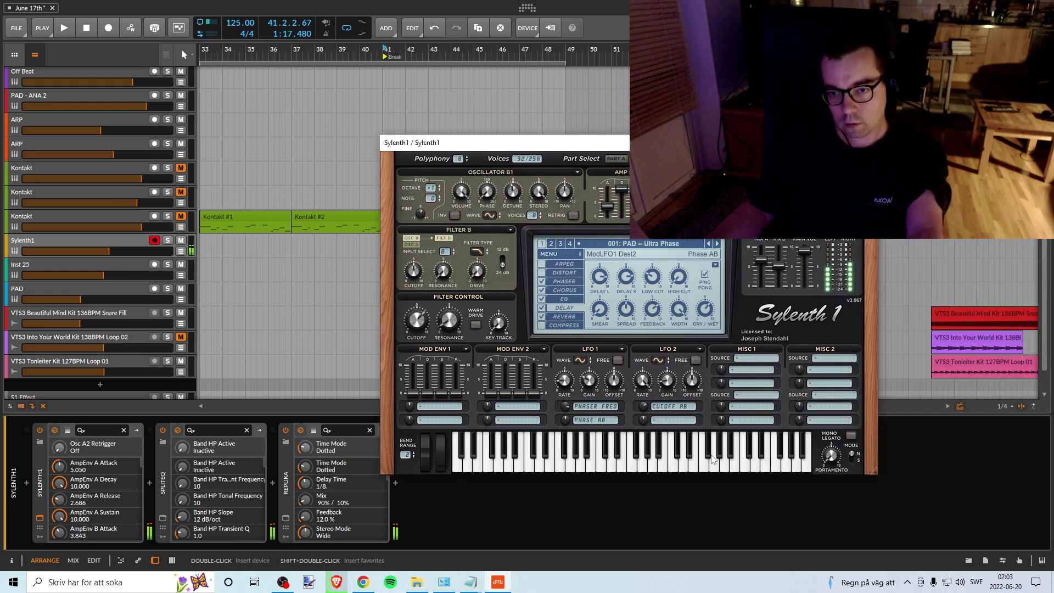
Step: Load PAD -- Sub Pad.fxp from the preset folder into Sylenth1 and audition notes at different pitches
key("alt+Tab")
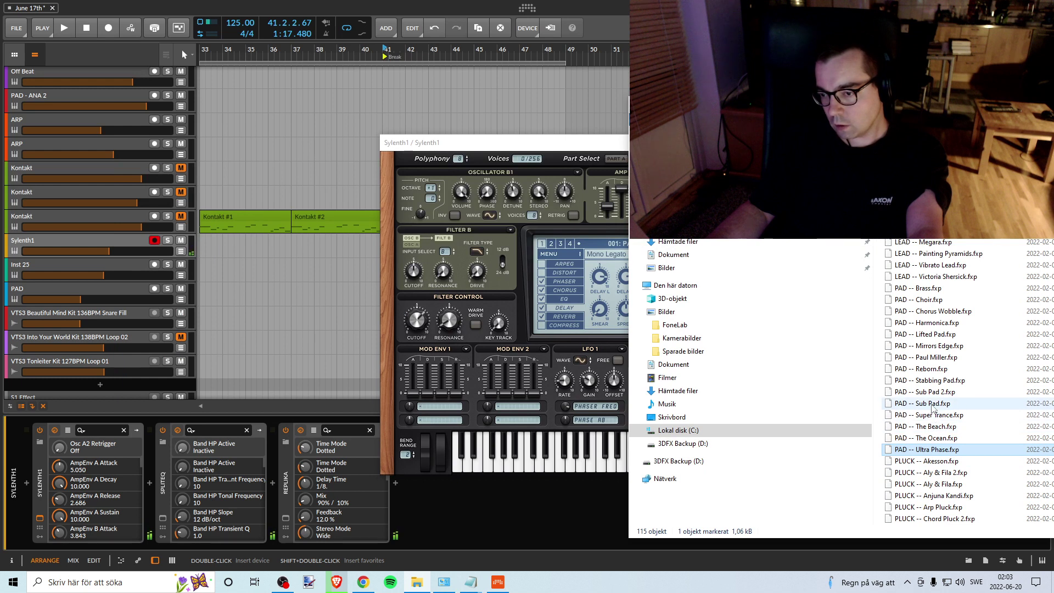
left_click_drag(932, 405, 626, 321)
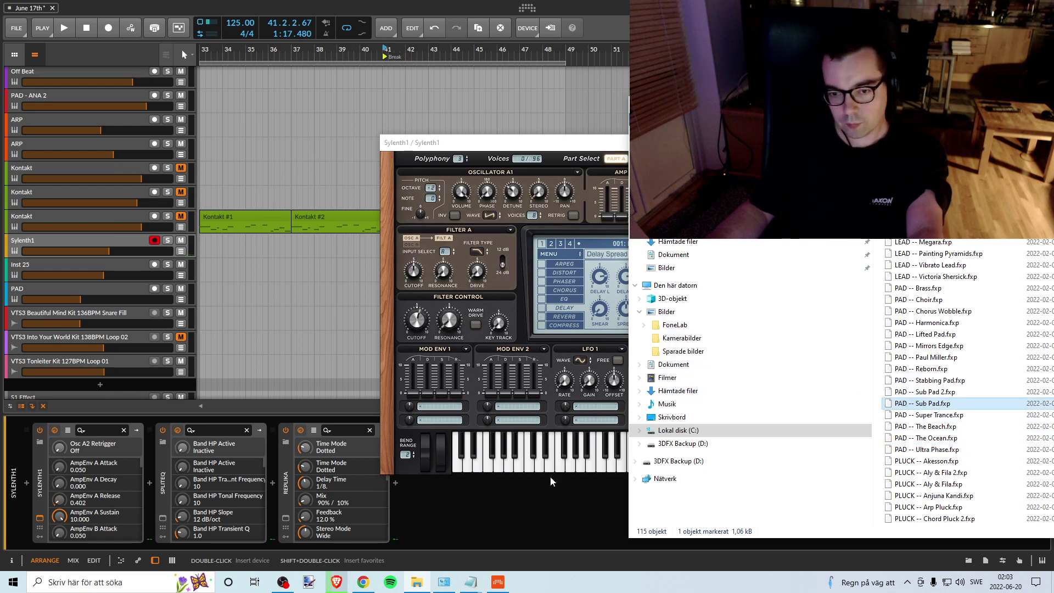
left_click_drag(566, 464, 670, 468)
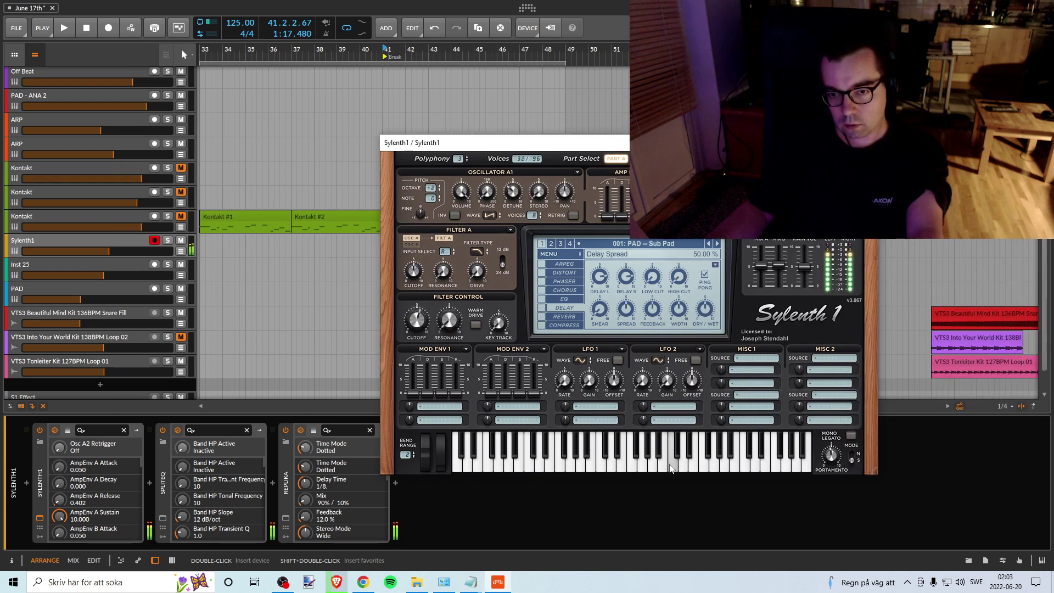
Step: Replace Sub Pad with PAD -- Sub Pad 2.fxp in Sylenth1 and audition low, middle and high notes
key("alt+Tab")
left_click_drag(929, 392, 587, 435)
left_click(574, 461)
left_click(543, 464)
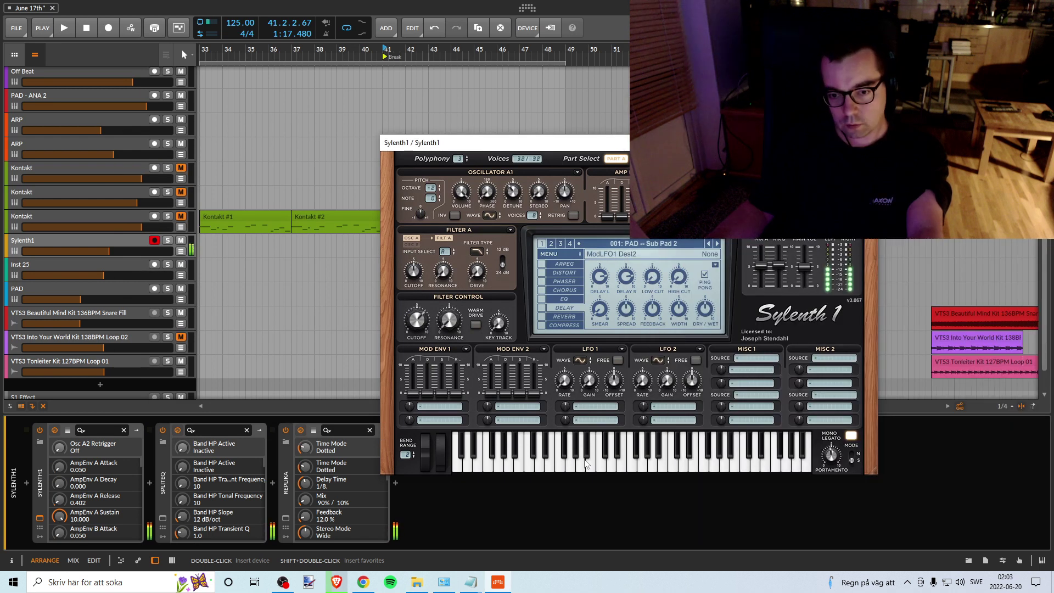
left_click(604, 464)
left_click(682, 467)
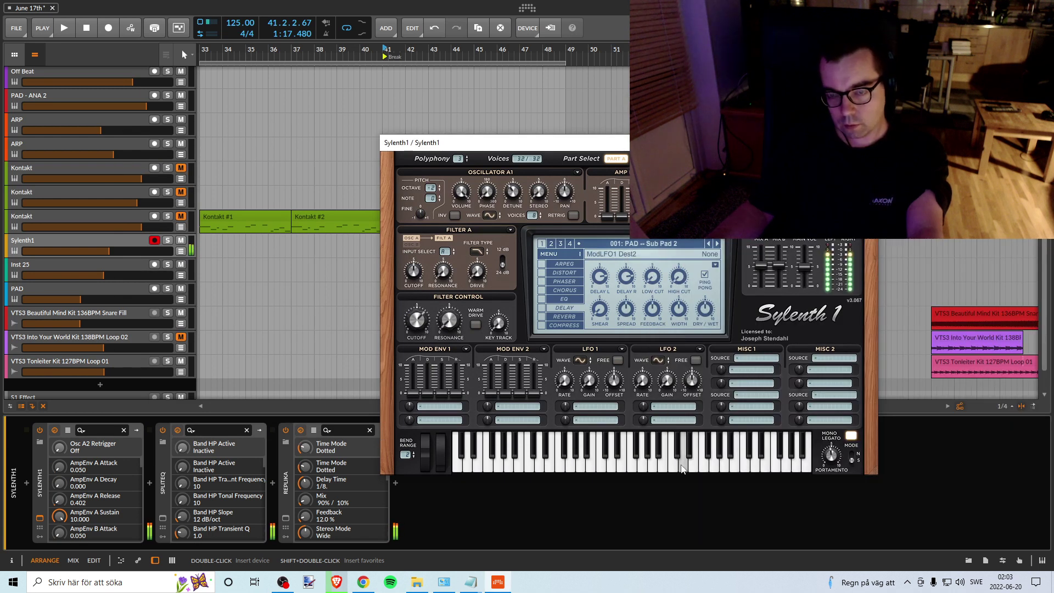
left_click(603, 465)
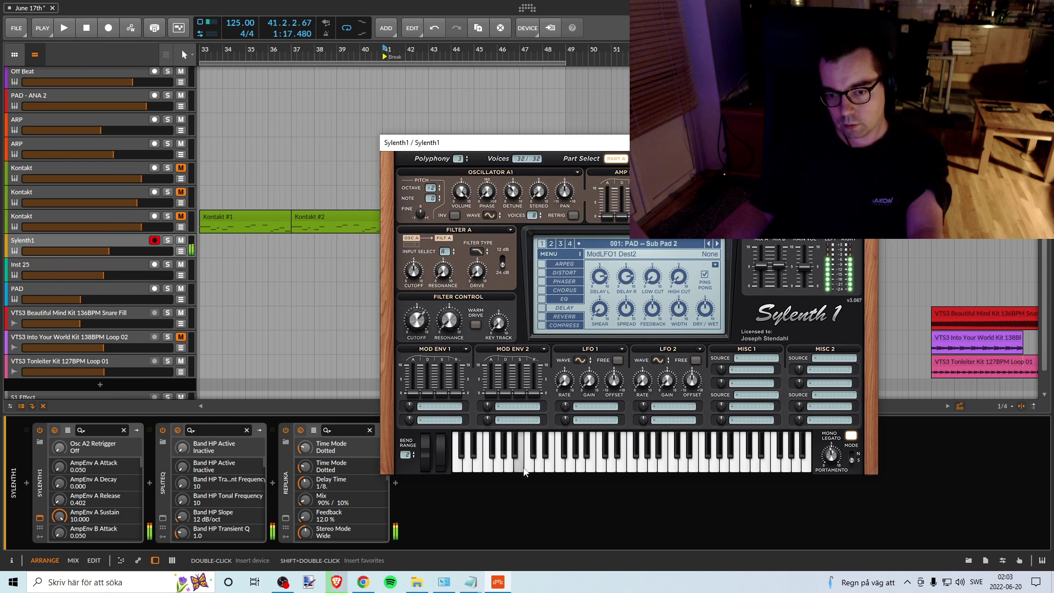
Step: Load PAD -- Stabbing Pad.fxp into Sylenth1, audition notes and set the LFO 1 rate to 8/1D
key("alt+Tab")
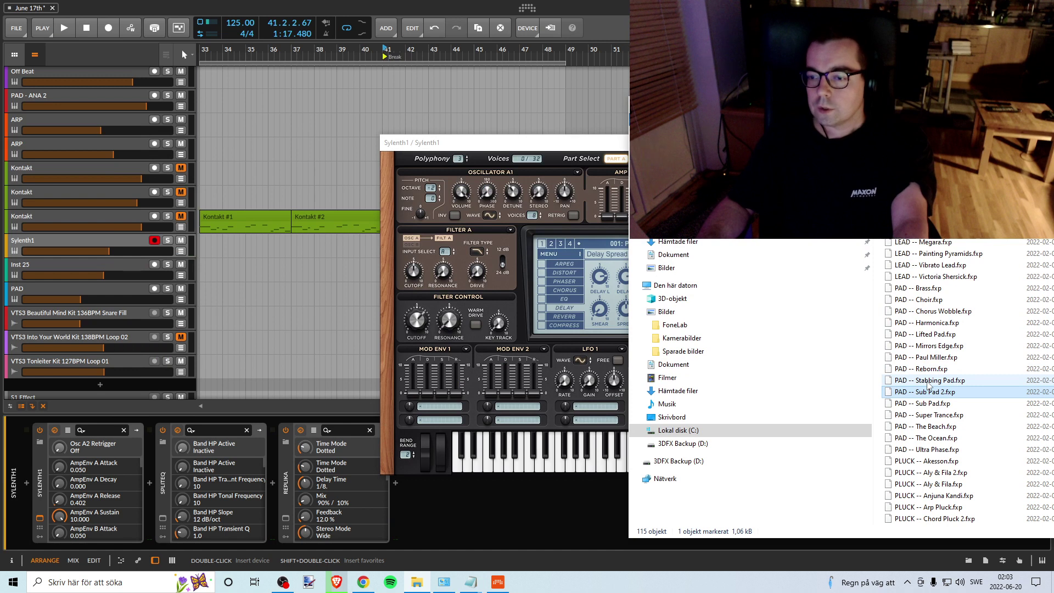
left_click_drag(934, 380, 613, 394)
left_click_drag(577, 466, 645, 464)
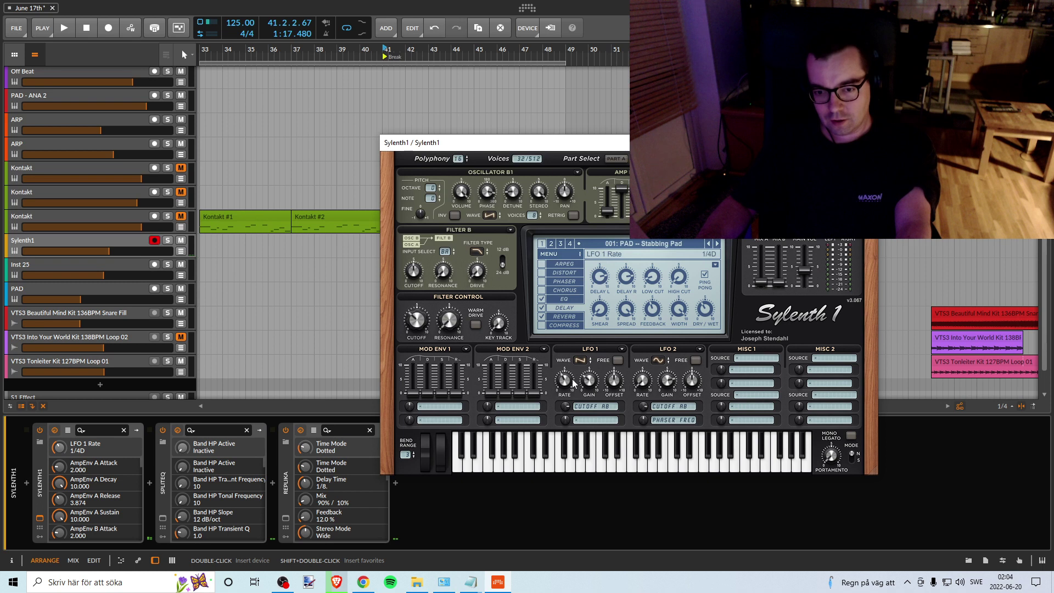
left_click_drag(565, 380, 566, 342)
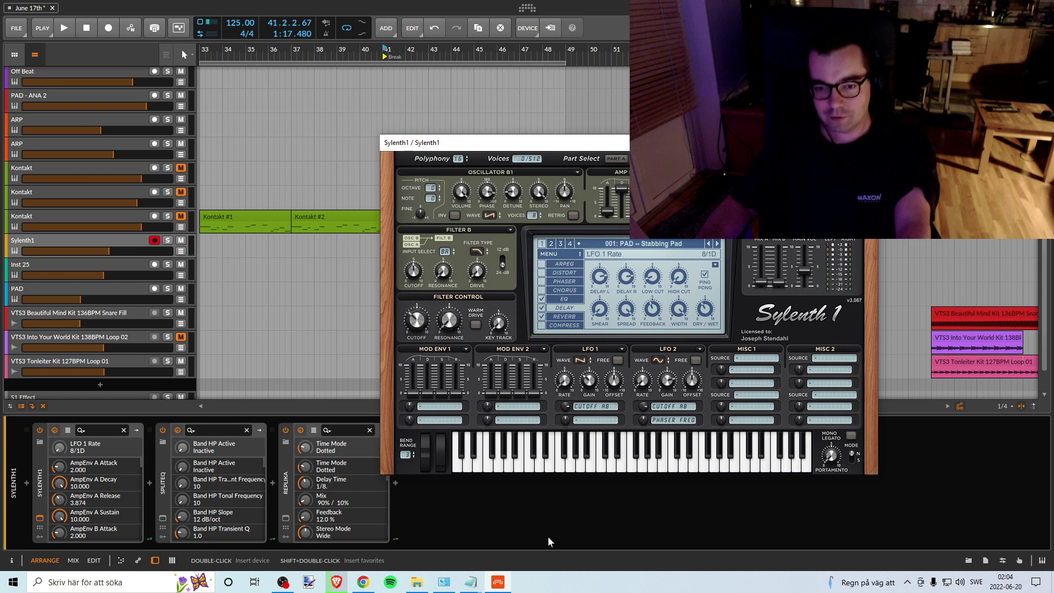
Step: Look through the preset folder, load LEAD -- Armin.fxp into Sylenth1 and move the overlapping windows aside
key("alt+Tab")
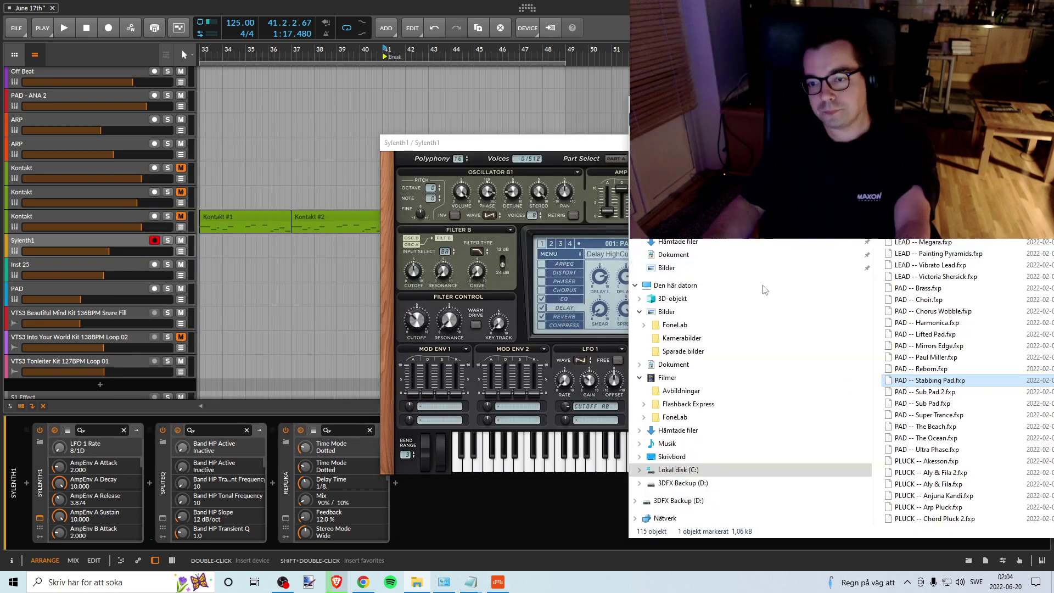
left_click(934, 392)
scroll(954, 448, "down", 1)
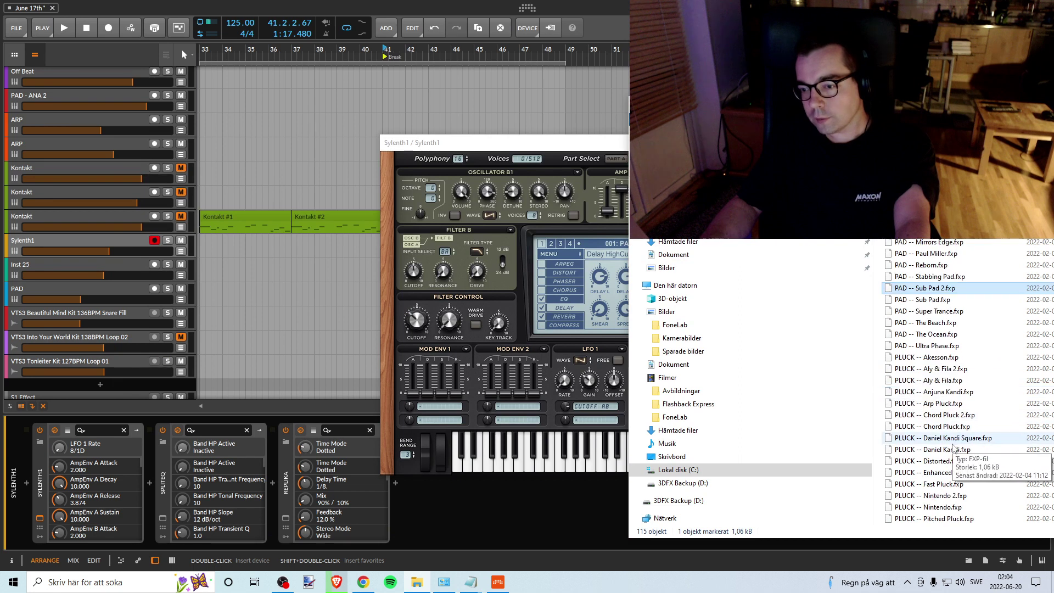
scroll(953, 444, "up", 2)
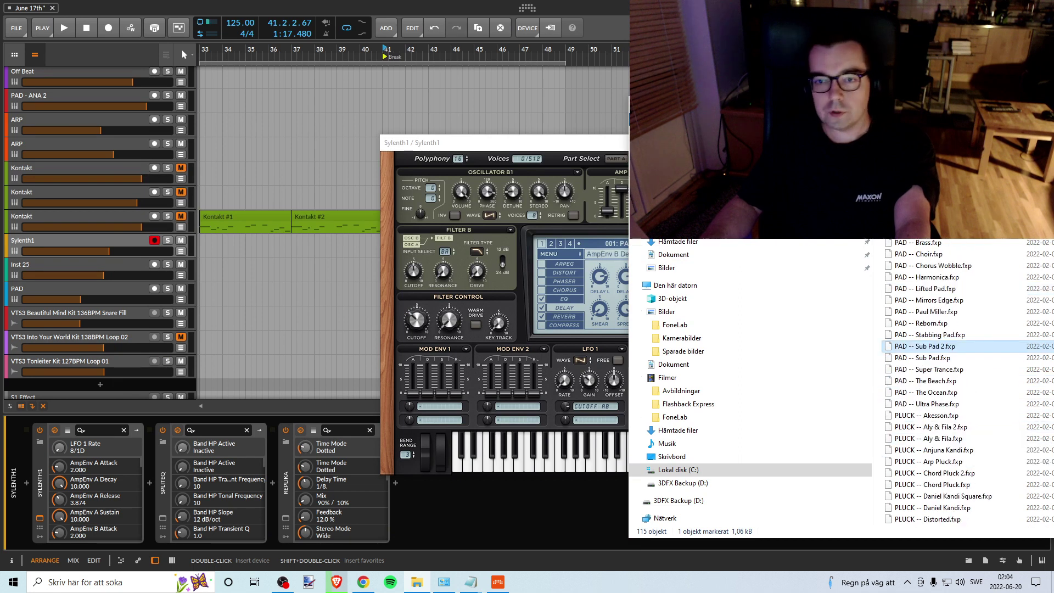
left_click_drag(729, 110, 675, 107)
scroll(908, 405, "down", 3)
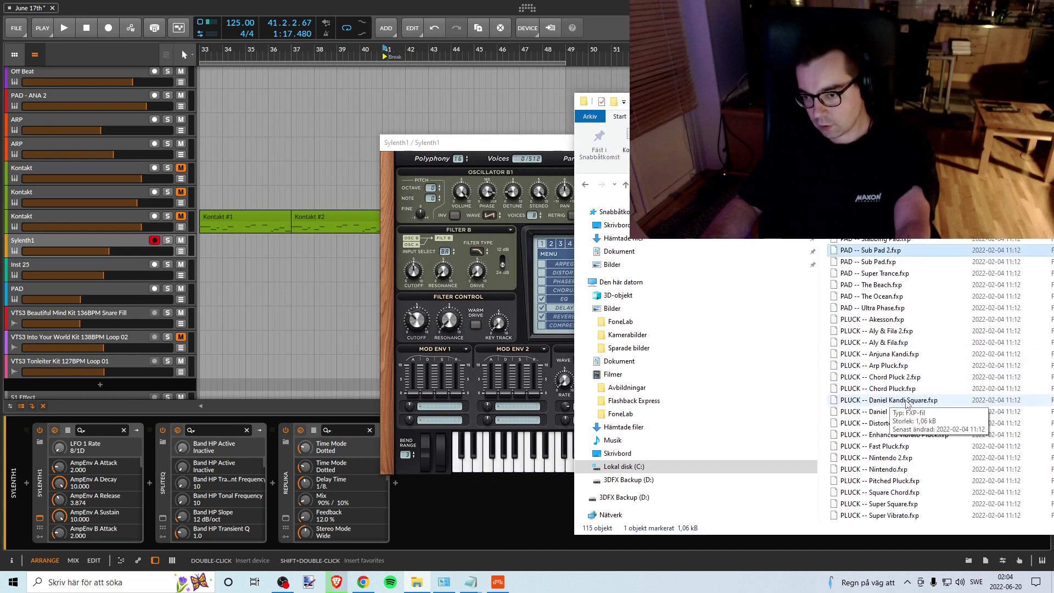
scroll(908, 406, "up", 8)
left_click(878, 297)
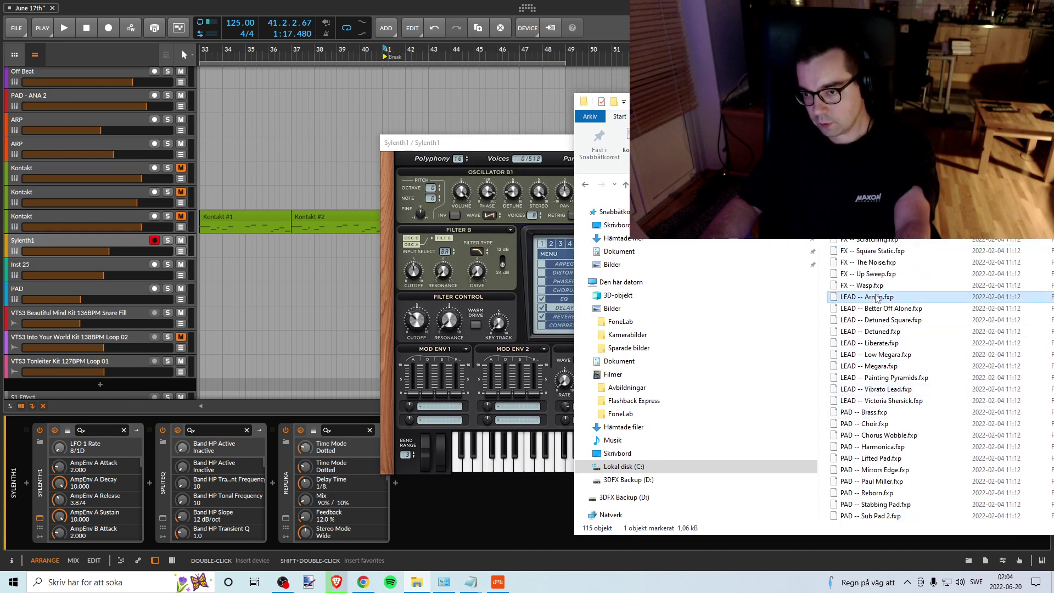
left_click_drag(542, 264, 542, 265)
left_click_drag(542, 144, 472, 144)
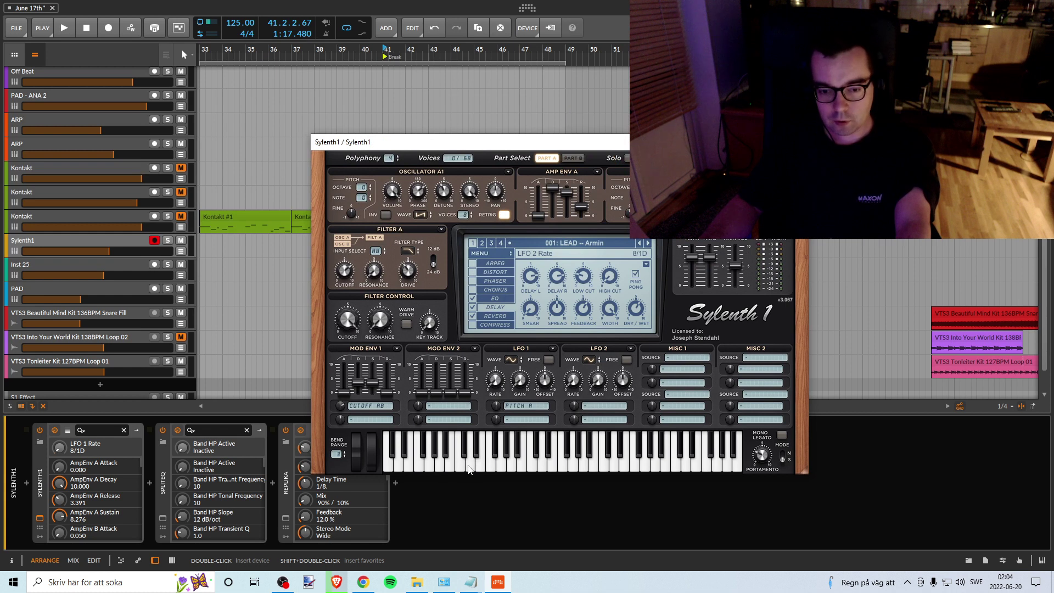
Step: Audition the LEAD -- Armin preset at different pitches, lowering Sylenth1's main volume to about 1.8
left_click_drag(470, 470, 553, 464)
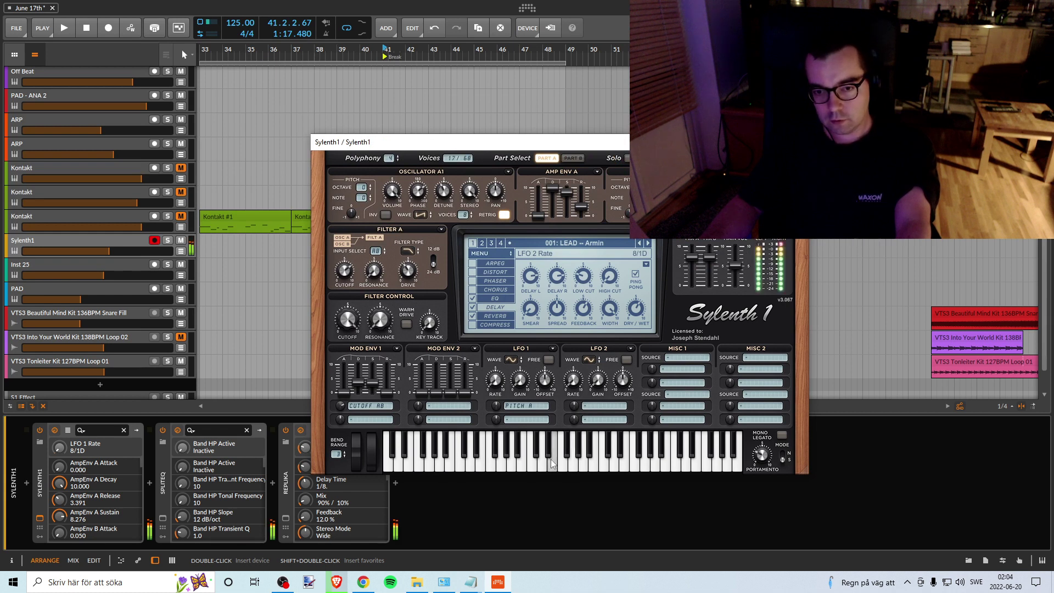
left_click(553, 464)
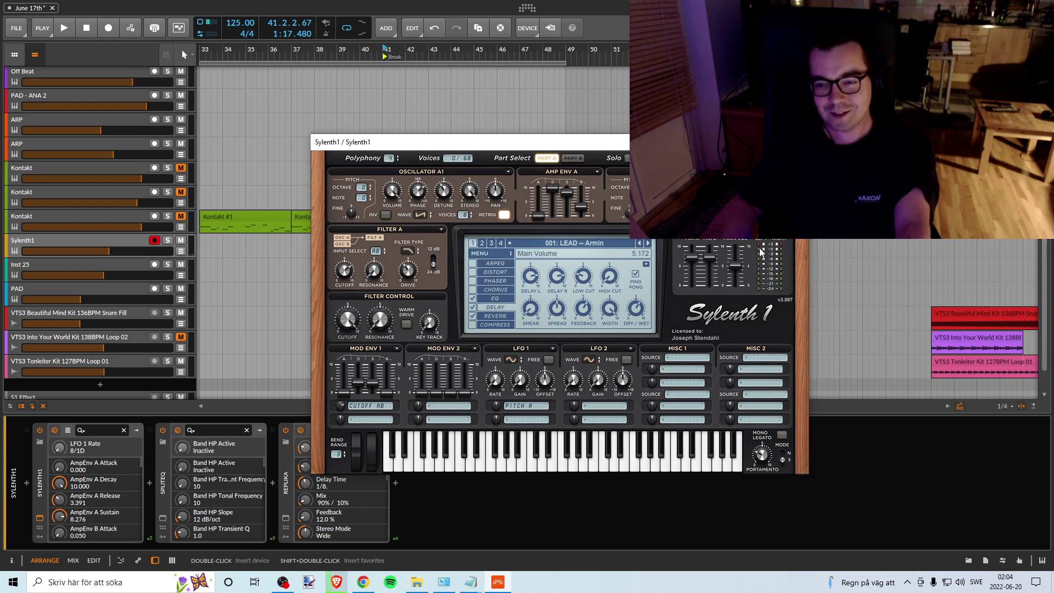
left_click(552, 466)
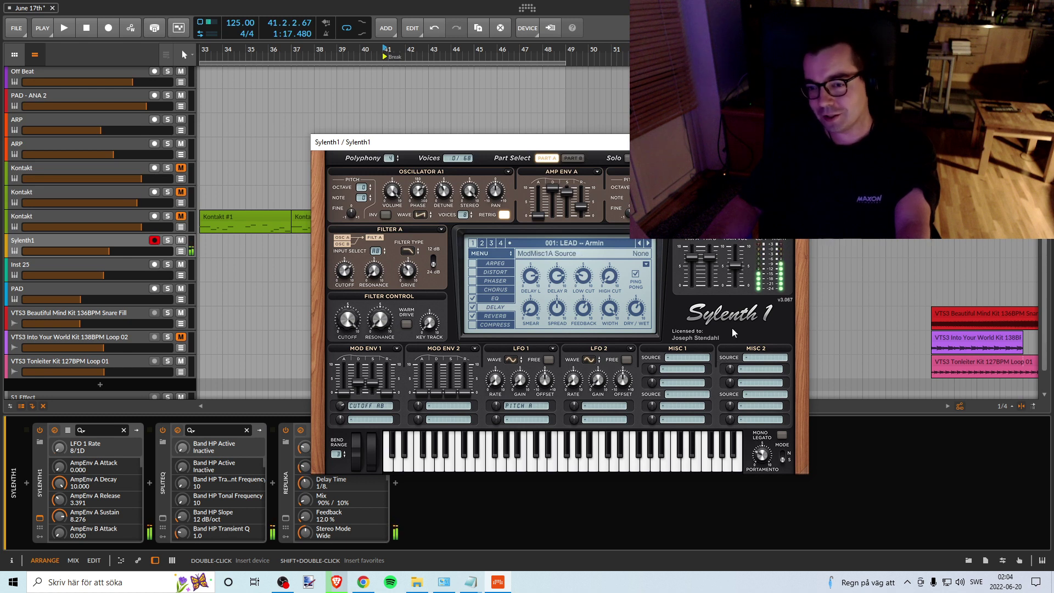
left_click_drag(739, 272, 734, 284)
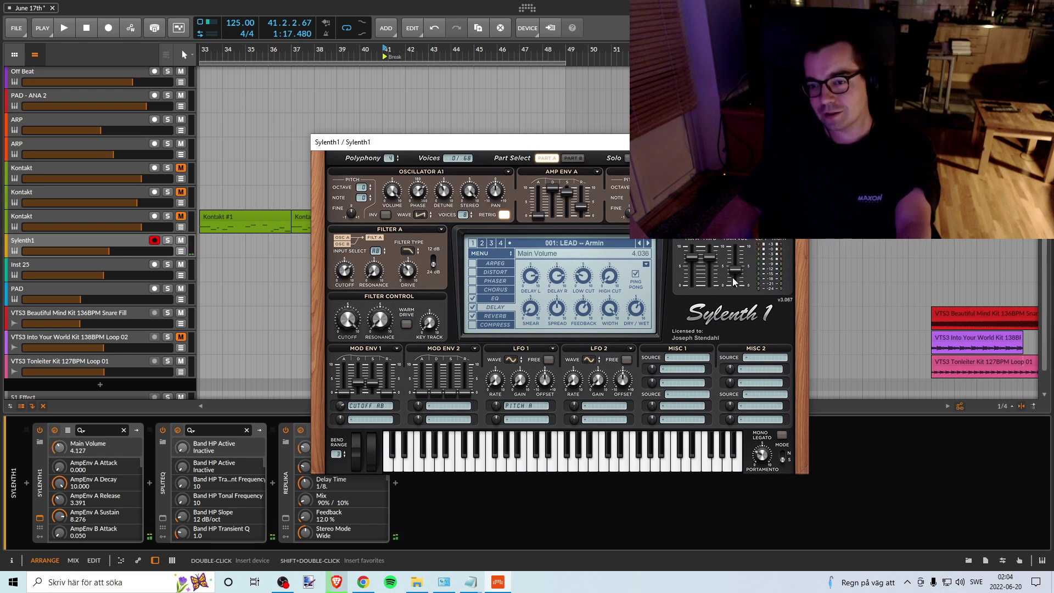
left_click(600, 465)
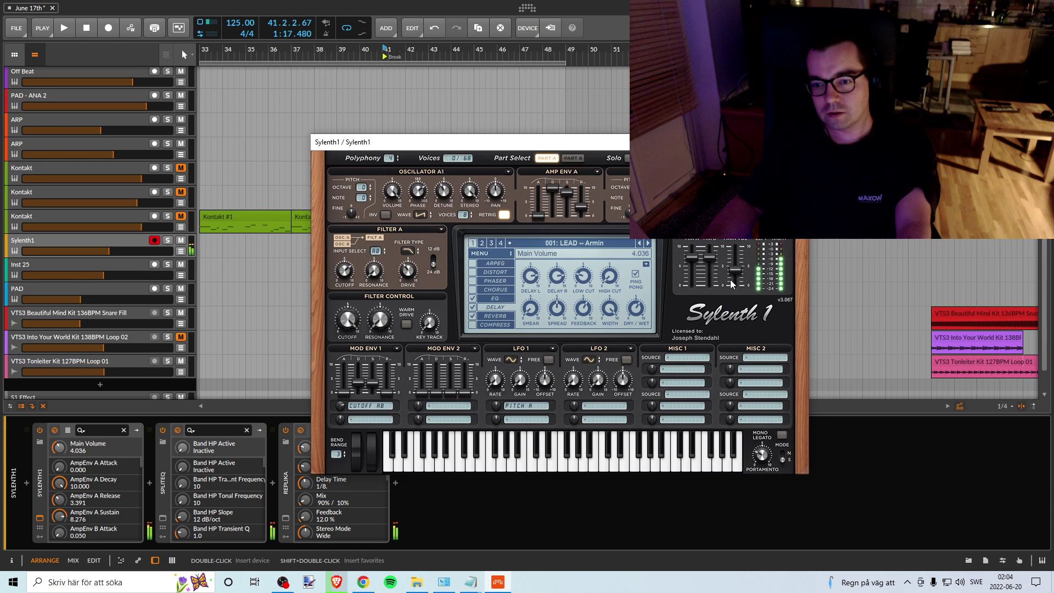
left_click_drag(733, 271, 727, 295)
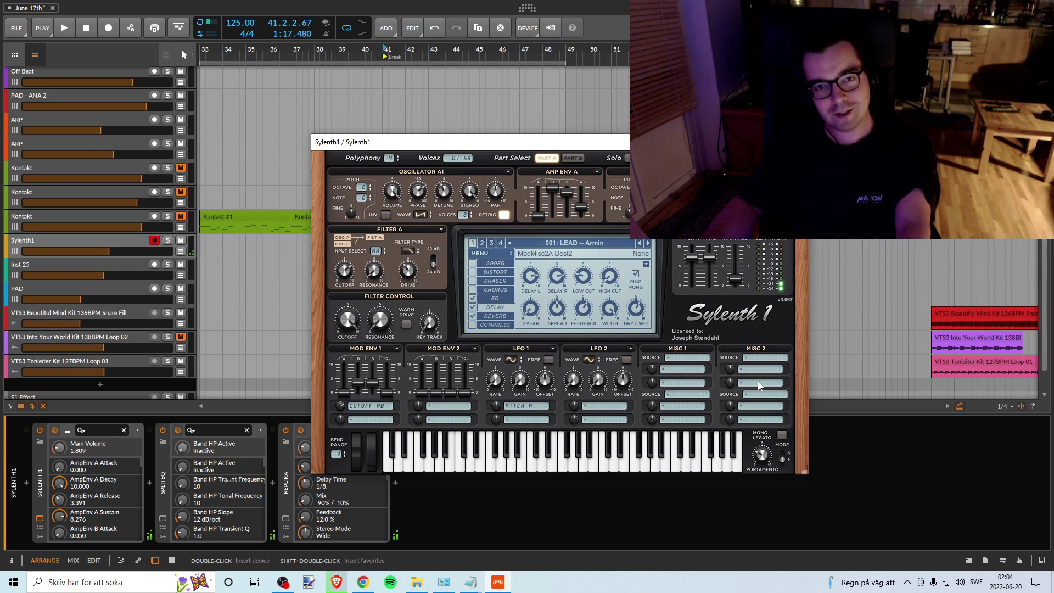
Step: Load LEAD -- Better Off Alone.fxp into Sylenth1 and audition notes, adjusting the main volume to about 2.6
key("alt+Tab")
left_click(882, 309)
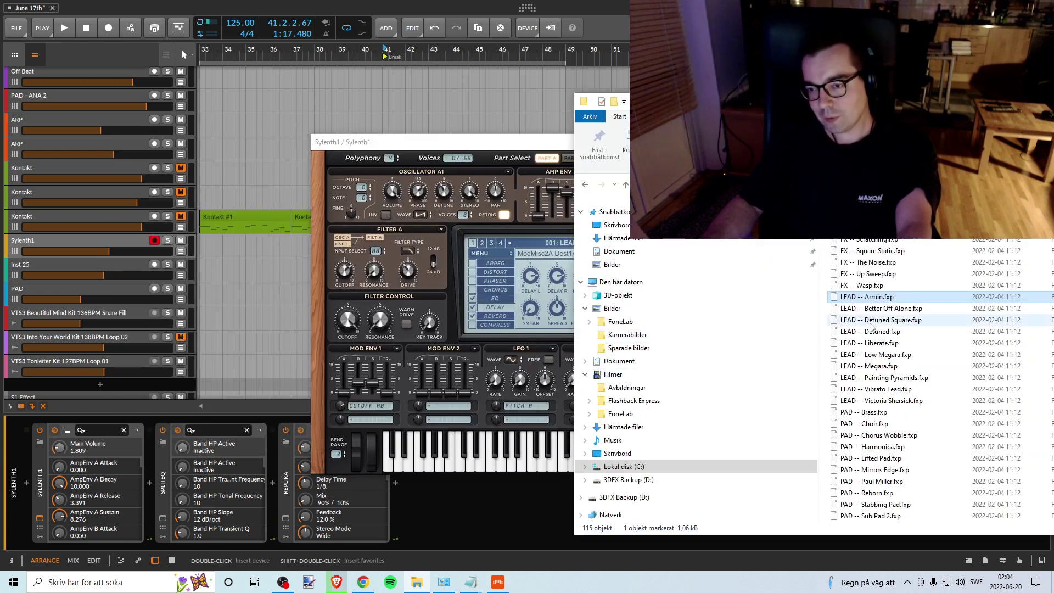
left_click_drag(882, 309, 433, 274)
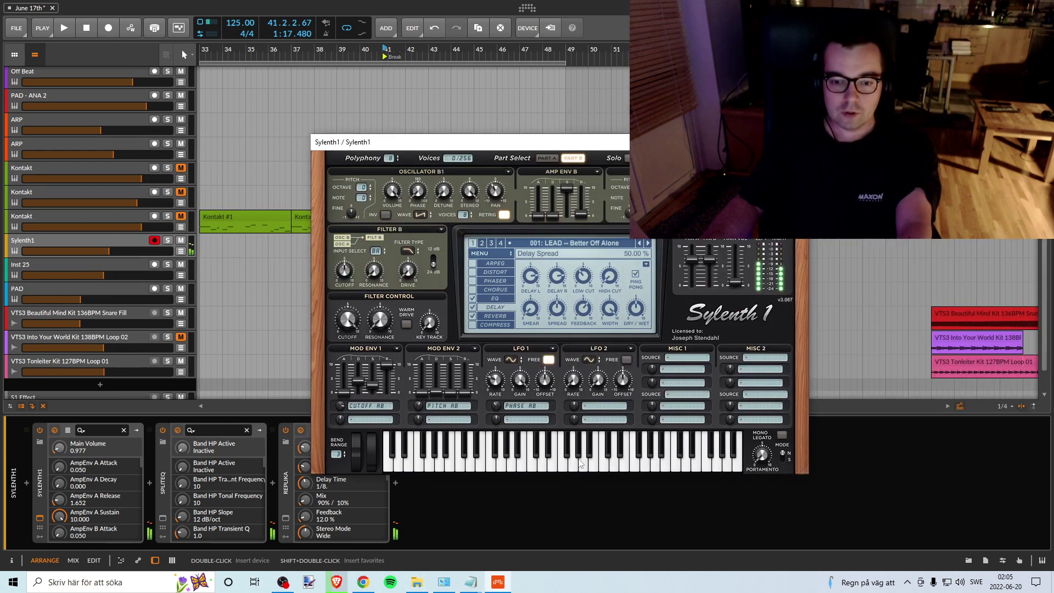
left_click(511, 461)
left_click(594, 464)
left_click(597, 466)
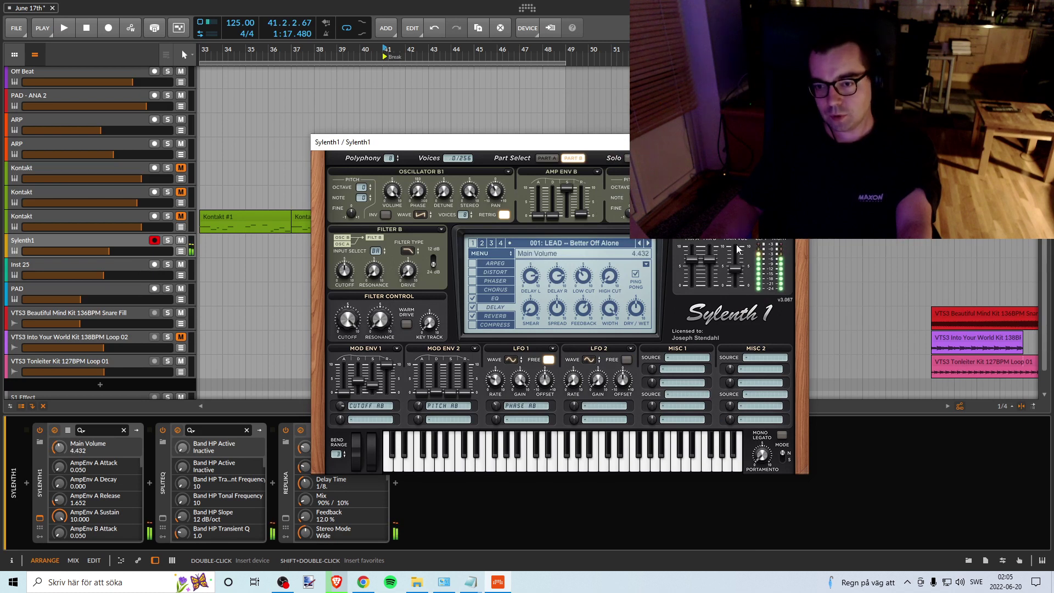
left_click(549, 469)
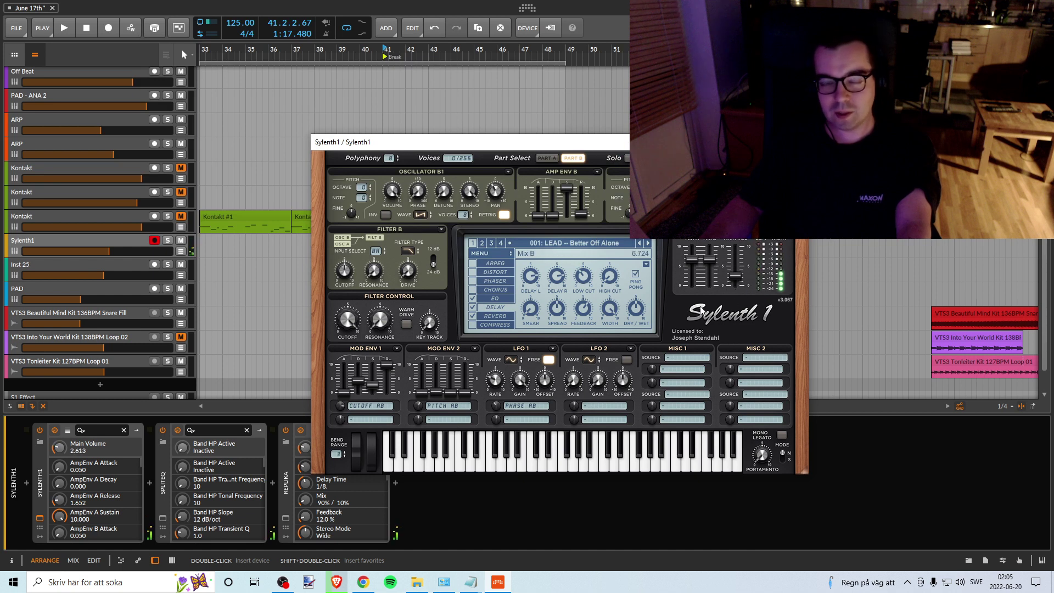
Step: Load LEAD -- Detuned Square.fxp into Sylenth1 and audition it on the keyboard
key("alt+Tab")
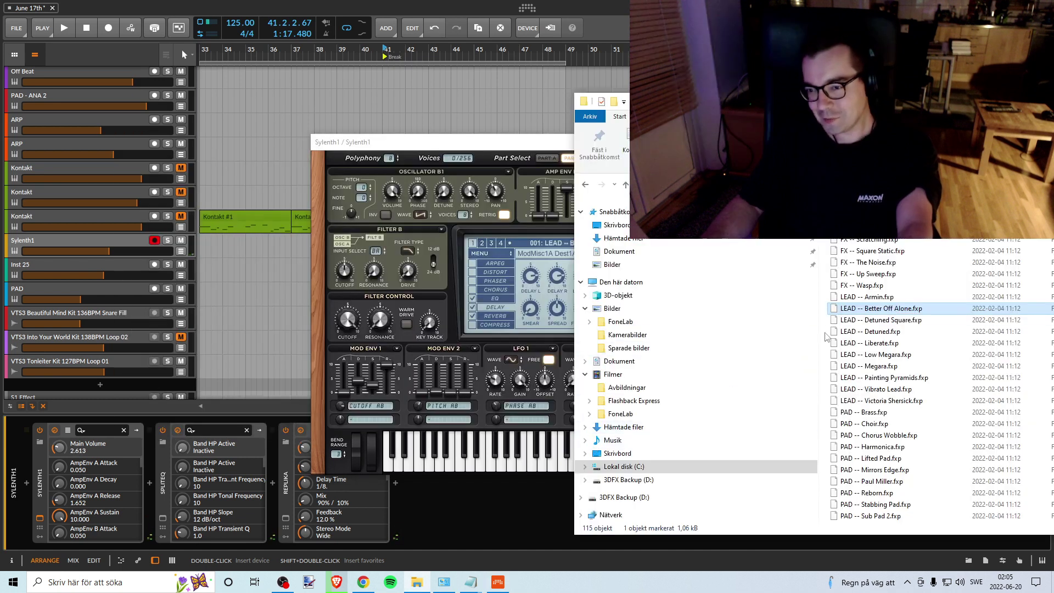
left_click_drag(870, 322, 542, 386)
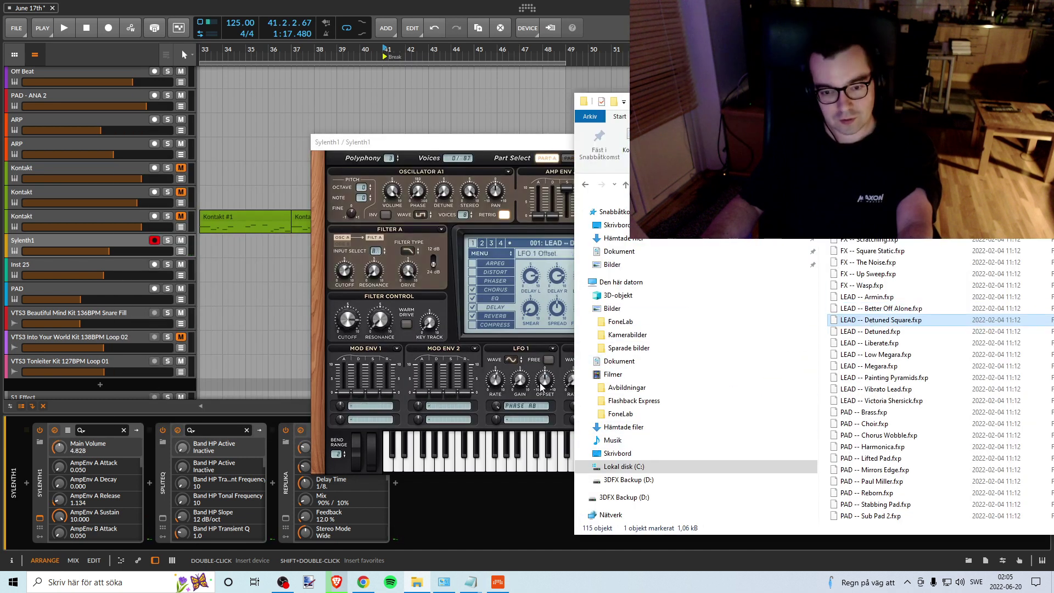
left_click(523, 461)
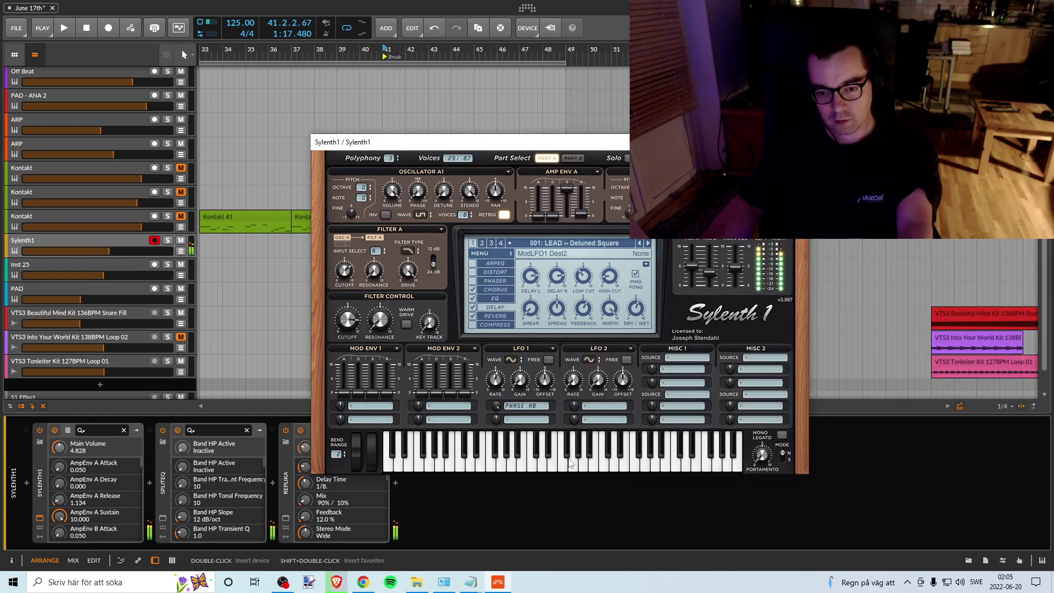
mouse_move(564, 277)
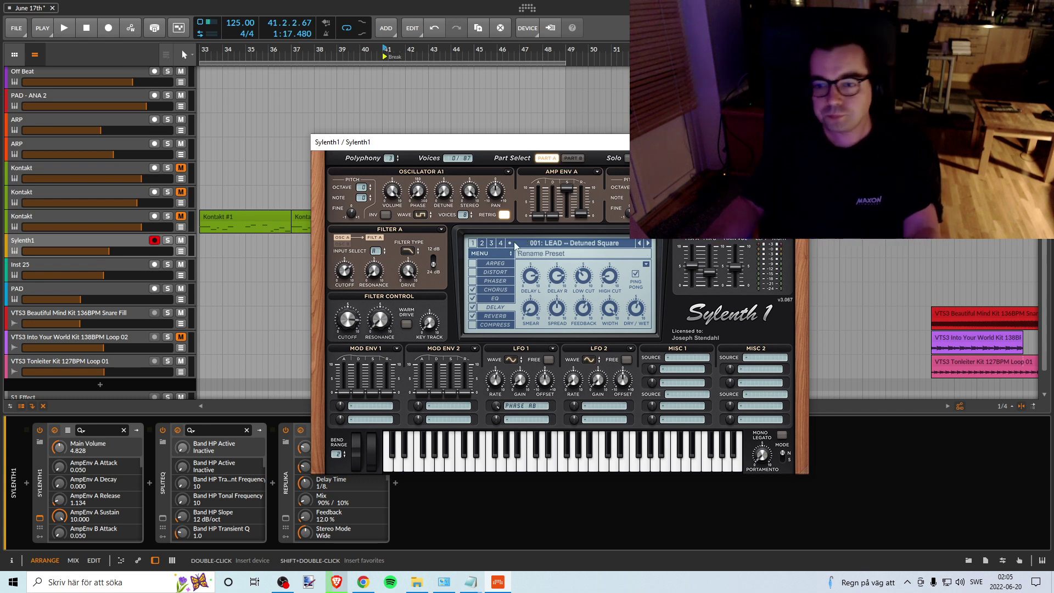
Step: Load LEAD -- Detuned.fxp into Sylenth1 in place of Detuned Square and play a test note
key("alt+Tab")
left_click_drag(885, 331, 520, 416)
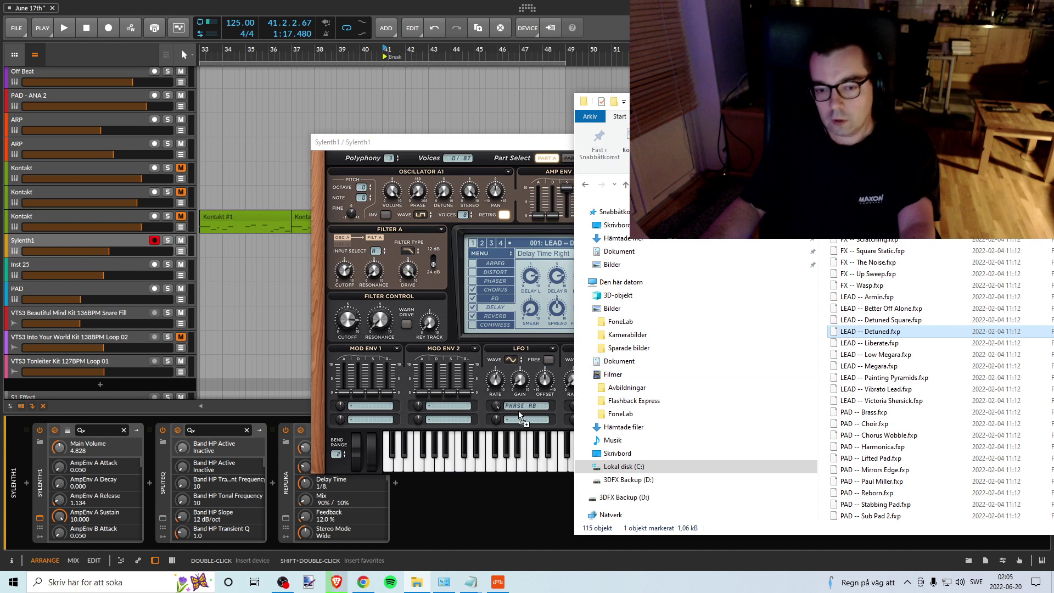
left_click_drag(517, 456, 516, 456)
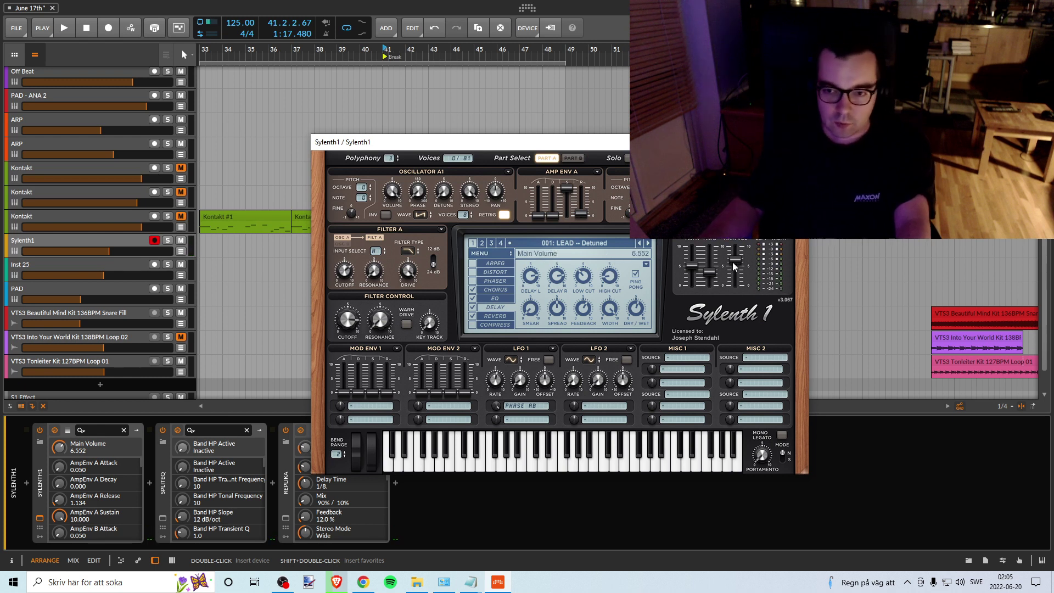
Step: Set Sylenth1's main volume to about 5 while auditioning the LEAD -- Detuned preset on several notes
left_click_drag(734, 267, 730, 278)
left_click(516, 470)
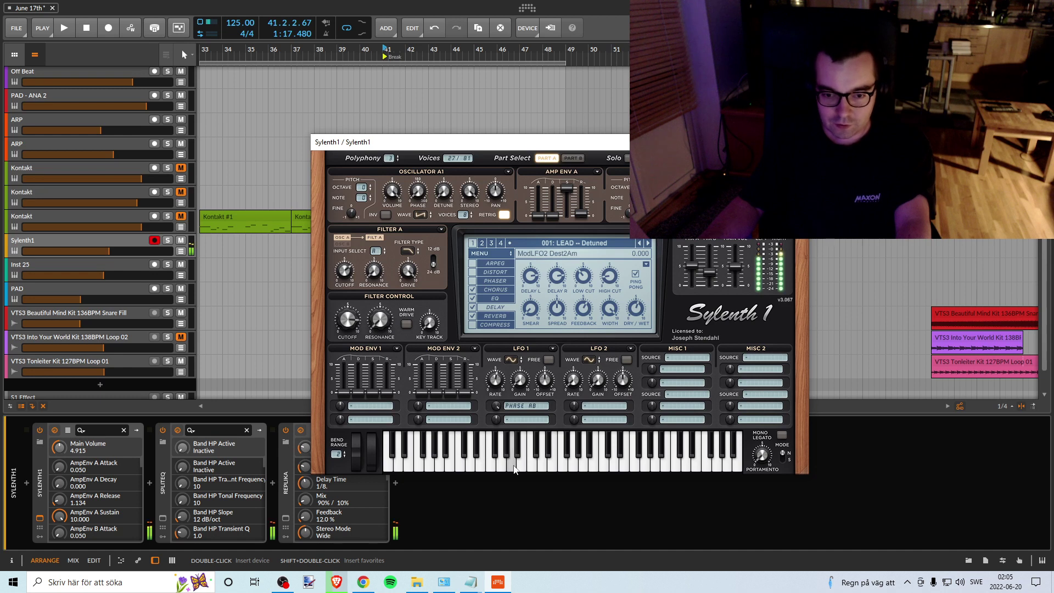
left_click_drag(514, 465, 588, 466)
left_click(589, 465)
left_click(589, 466)
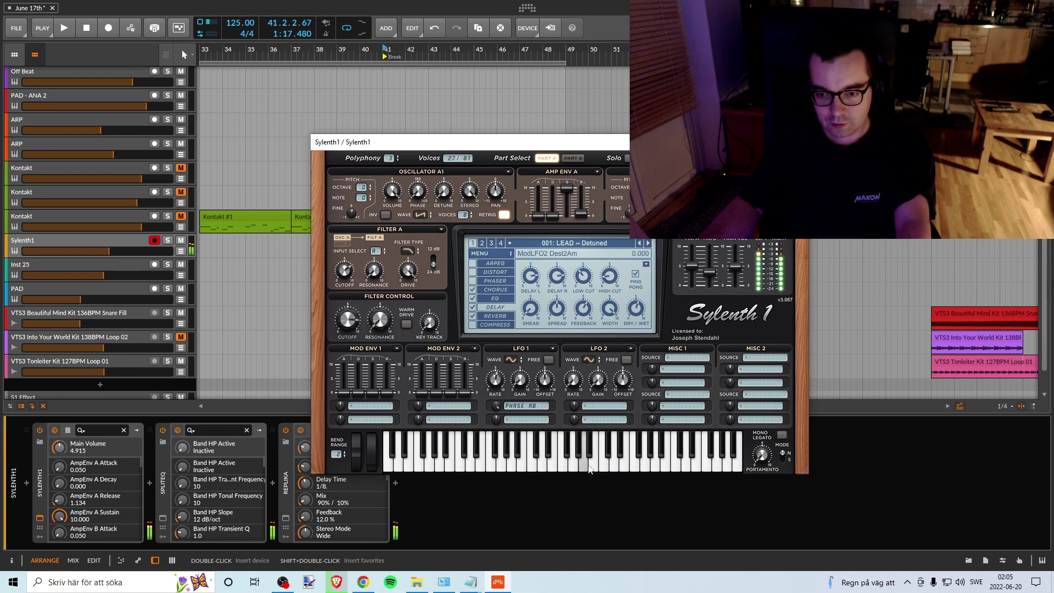
mouse_move(734, 276)
left_mouse_down()
mouse_move(733, 284)
mouse_move(738, 268)
left_mouse_up()
left_click(561, 464)
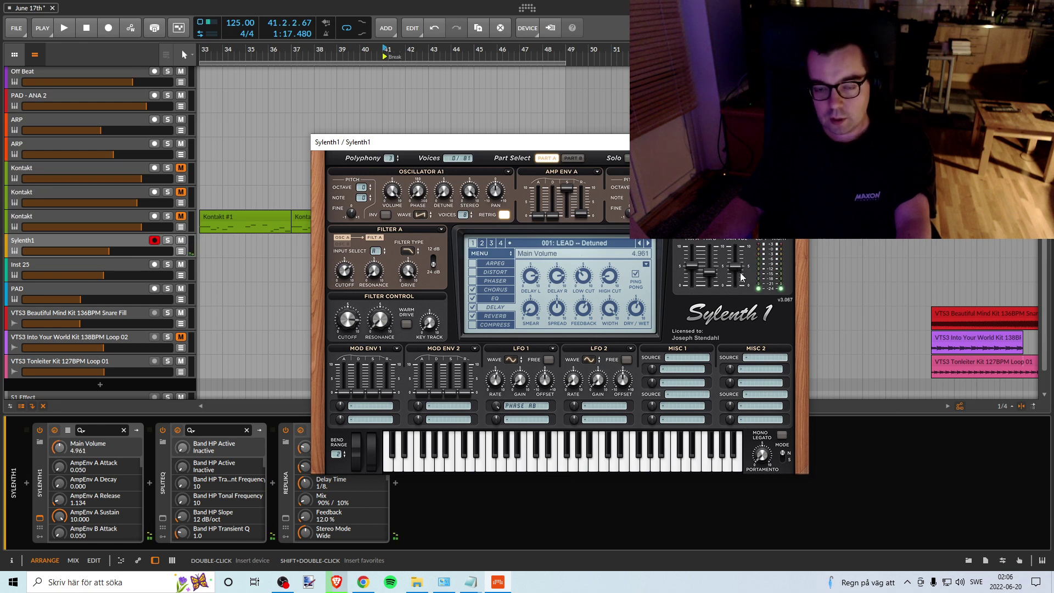
Step: Load LEAD -- Liberate.fxp from the FXP folder into Sylenth1 and audition high and low notes on its keyboard
key("alt+Tab")
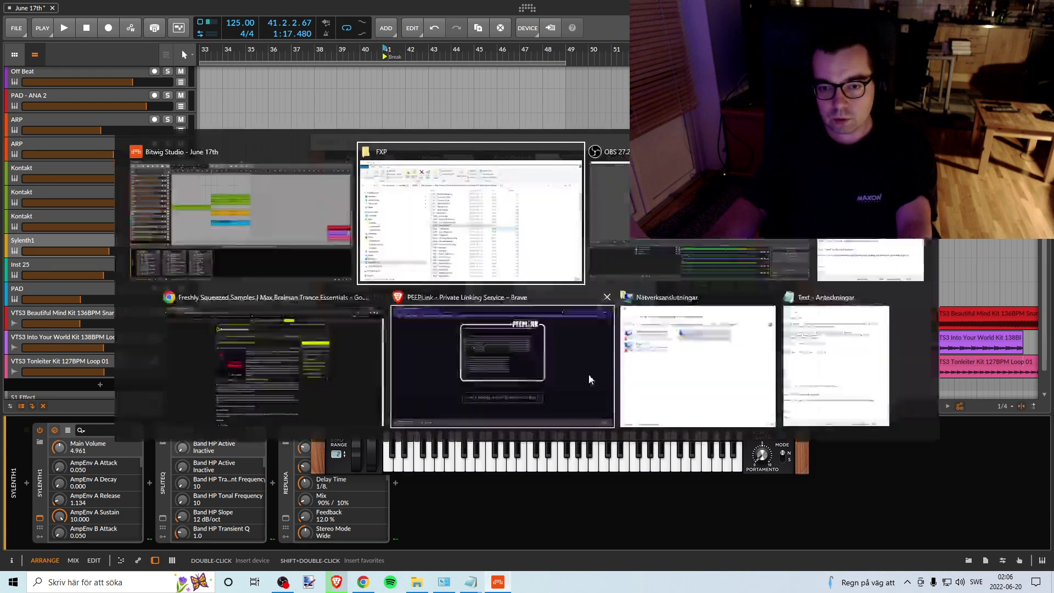
left_click_drag(870, 343, 582, 467)
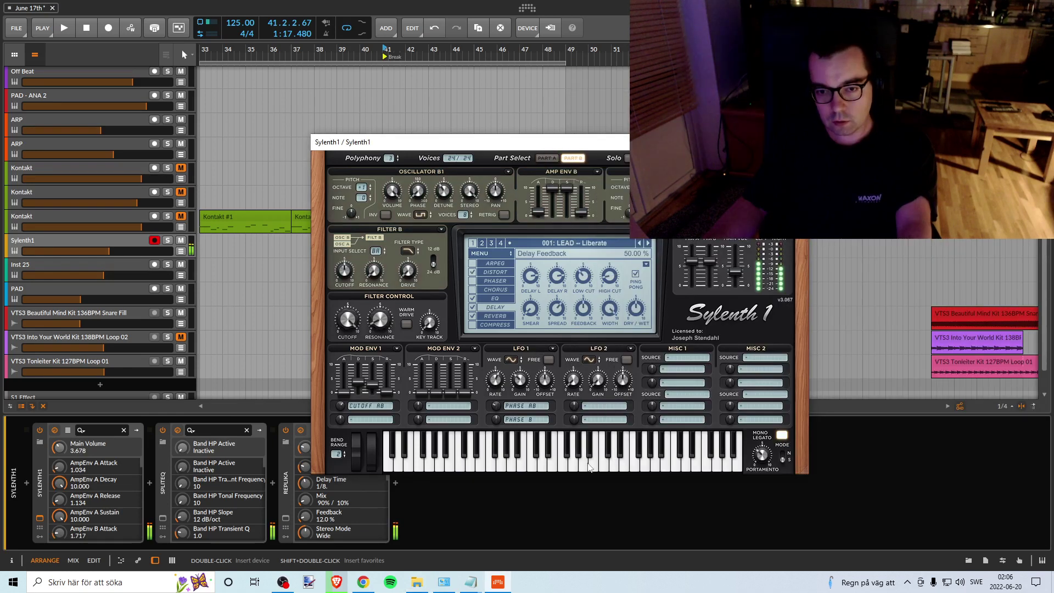
left_click(639, 467)
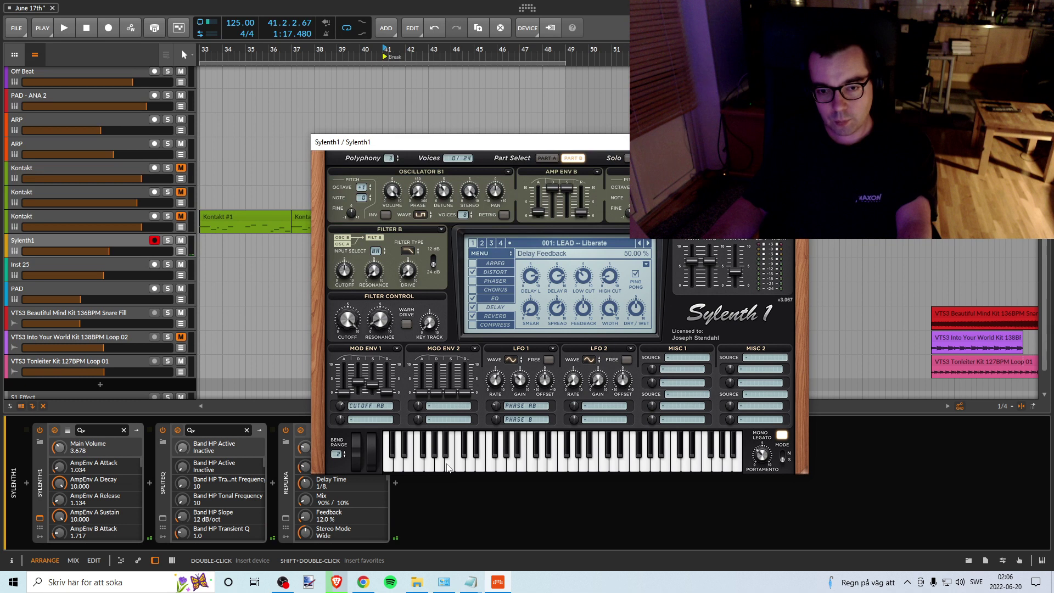
left_click(430, 465)
left_click(393, 465)
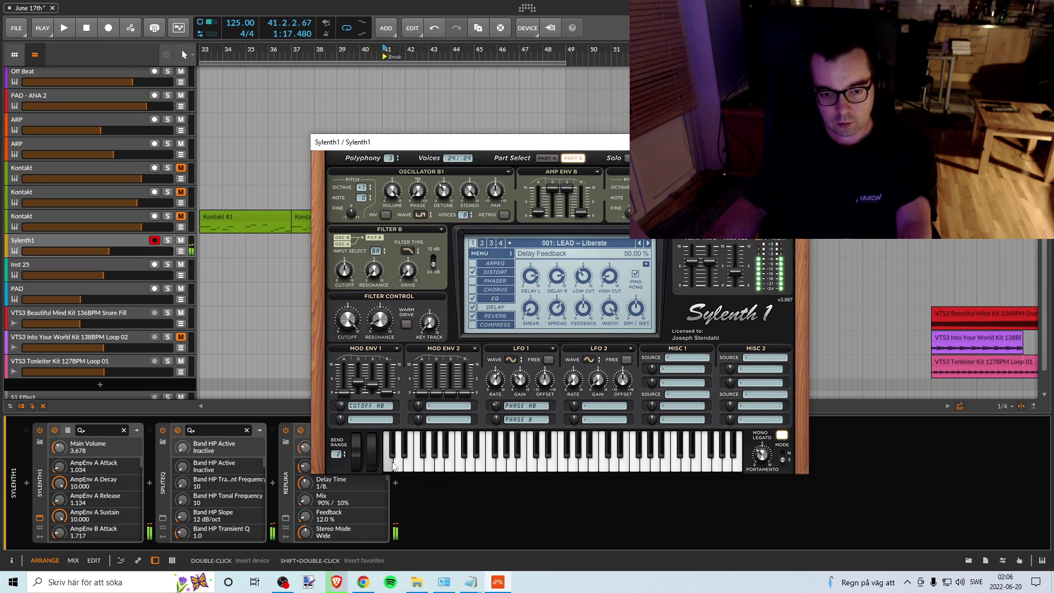
left_click(389, 464)
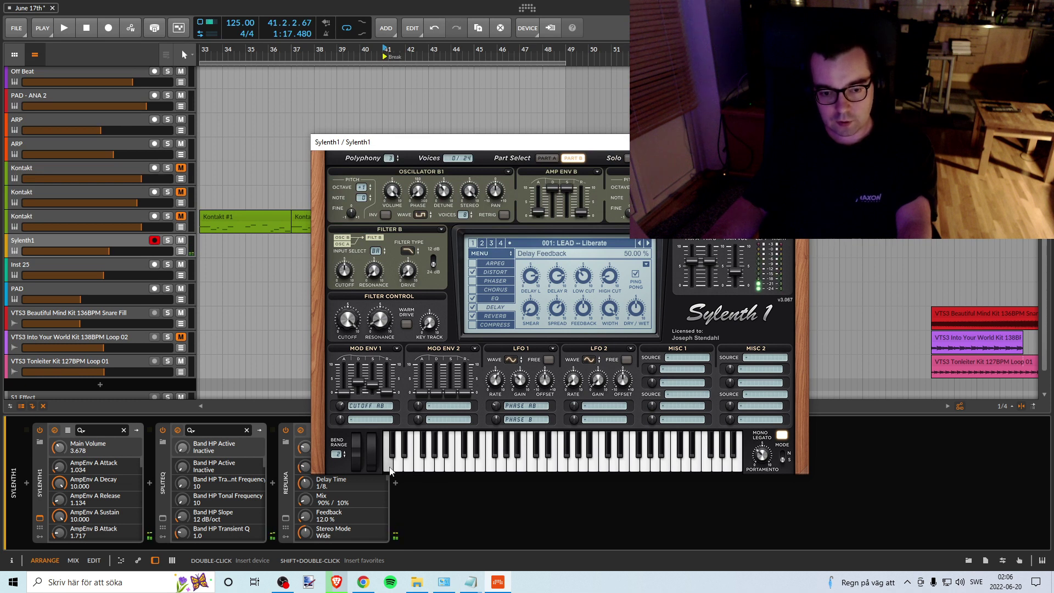
left_click(429, 464)
left_click(408, 464)
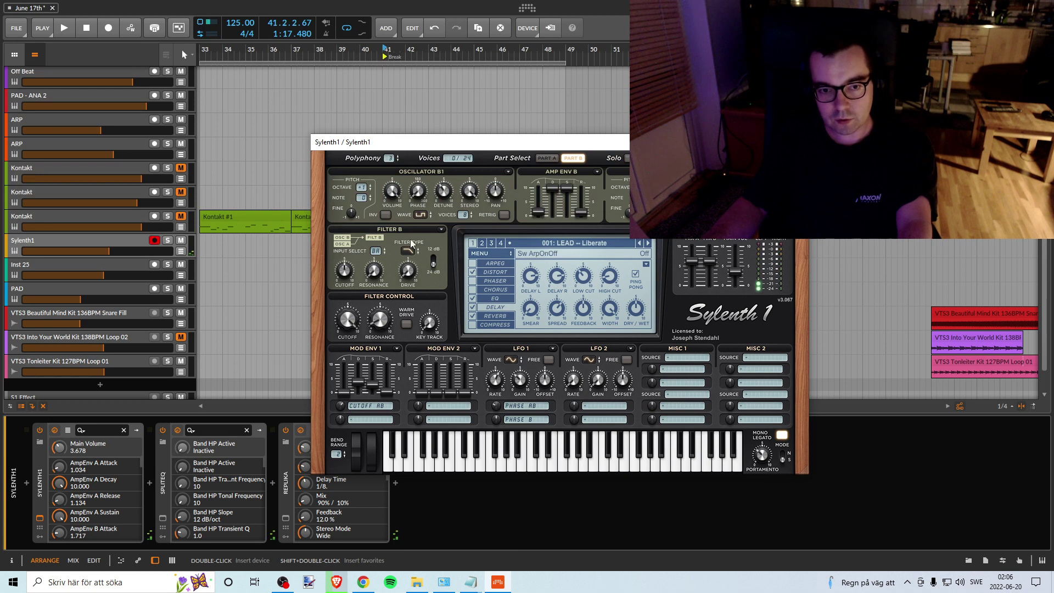
Step: Lower oscillator B1's octave and set oscillator B2's octave to 0, testing the LEAD -- Liberate preset with notes
left_click(362, 187)
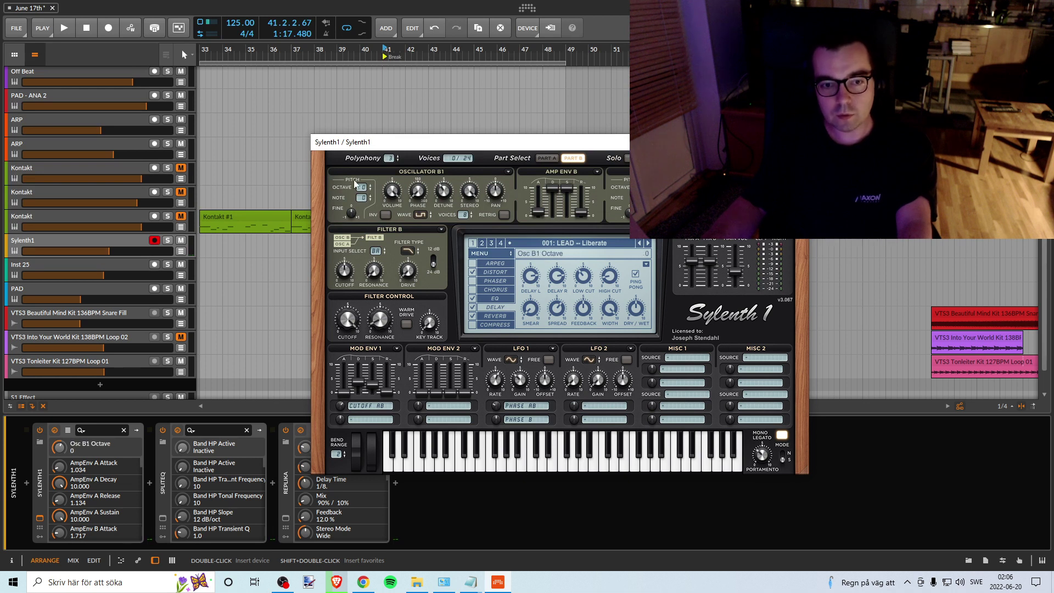
left_click(490, 466)
left_click(544, 464)
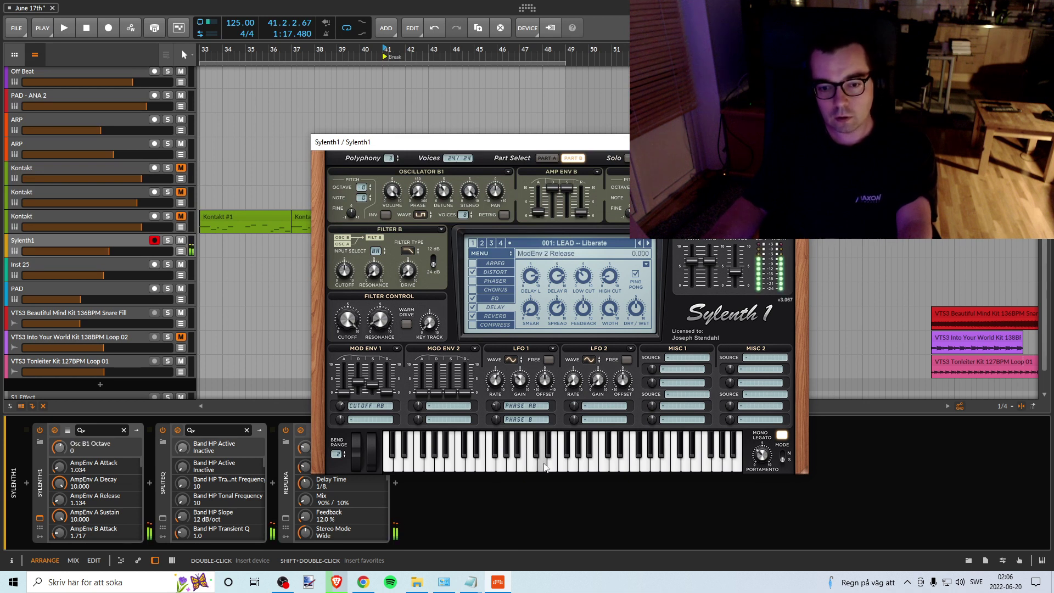
left_click_drag(361, 187, 361, 199)
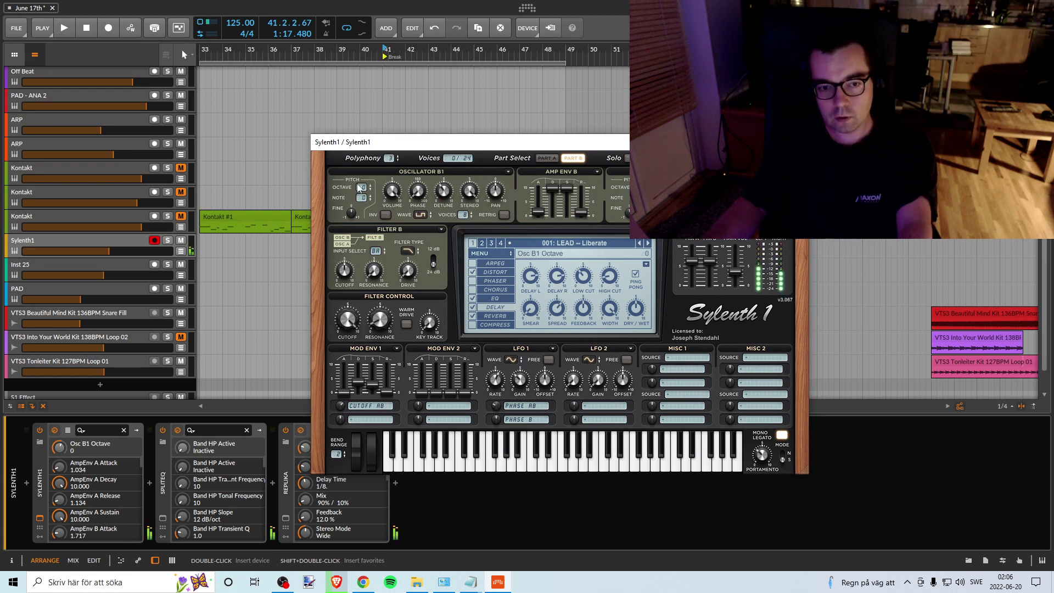
left_click(522, 468)
left_click_drag(638, 187, 638, 193)
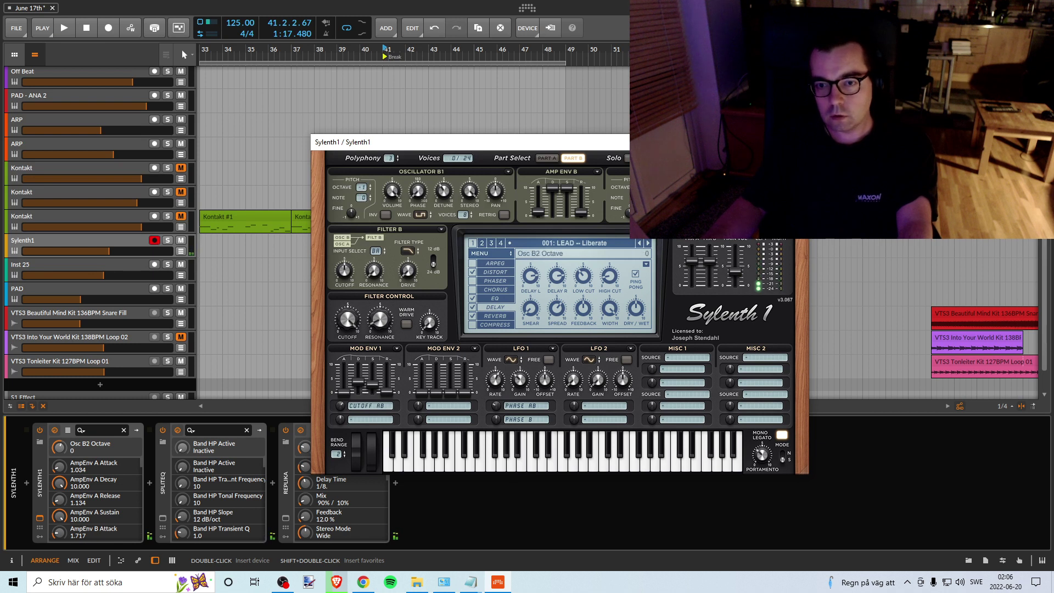
left_click(522, 461)
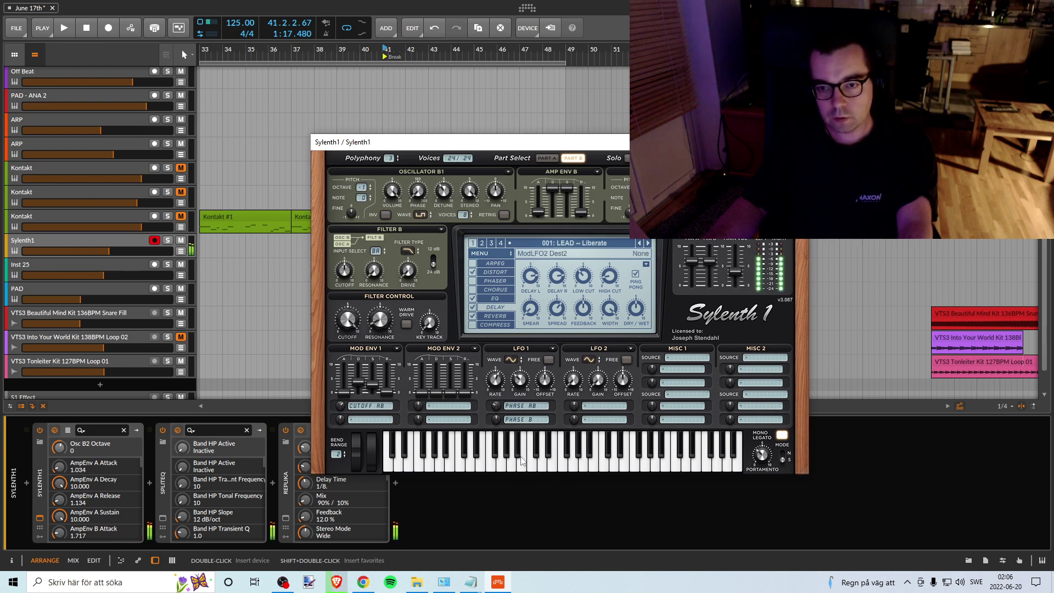
Step: Load LEAD -- Low Megara.fxp and LEAD -- Megara.fxp one after the other into Sylenth1, auditioning each on the keyboard
left_click(416, 582)
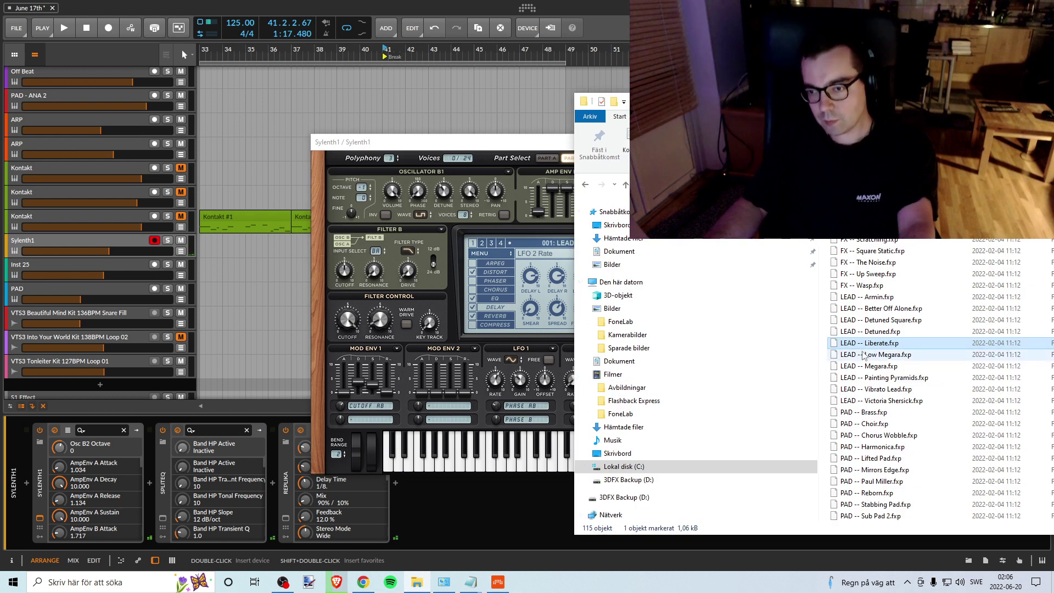
left_click_drag(864, 356, 508, 445)
left_click(479, 468)
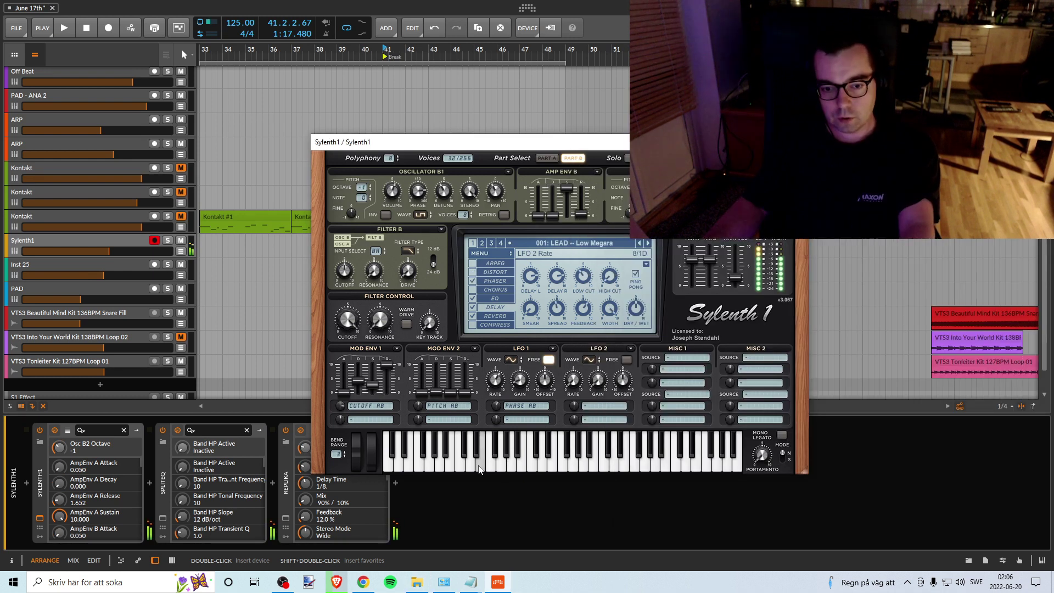
left_click(553, 463)
left_click(584, 465)
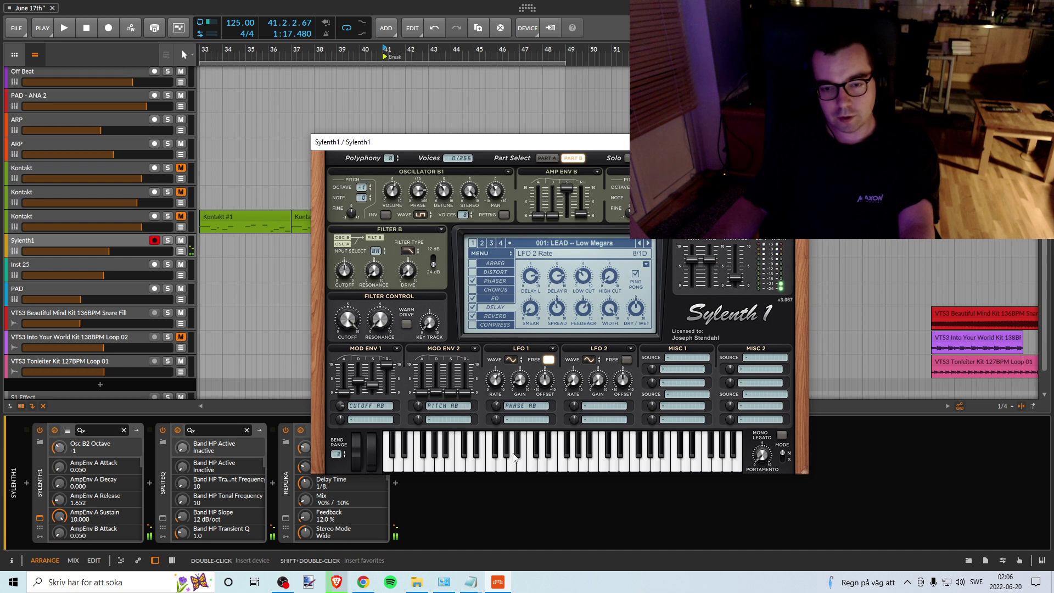
key("alt+Tab")
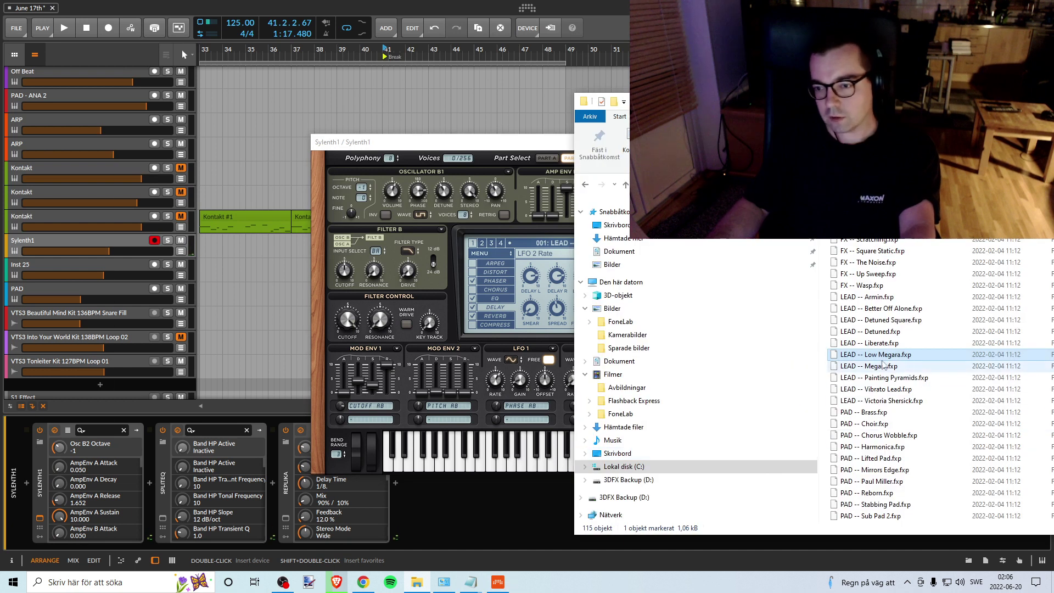
left_click_drag(879, 366, 529, 467)
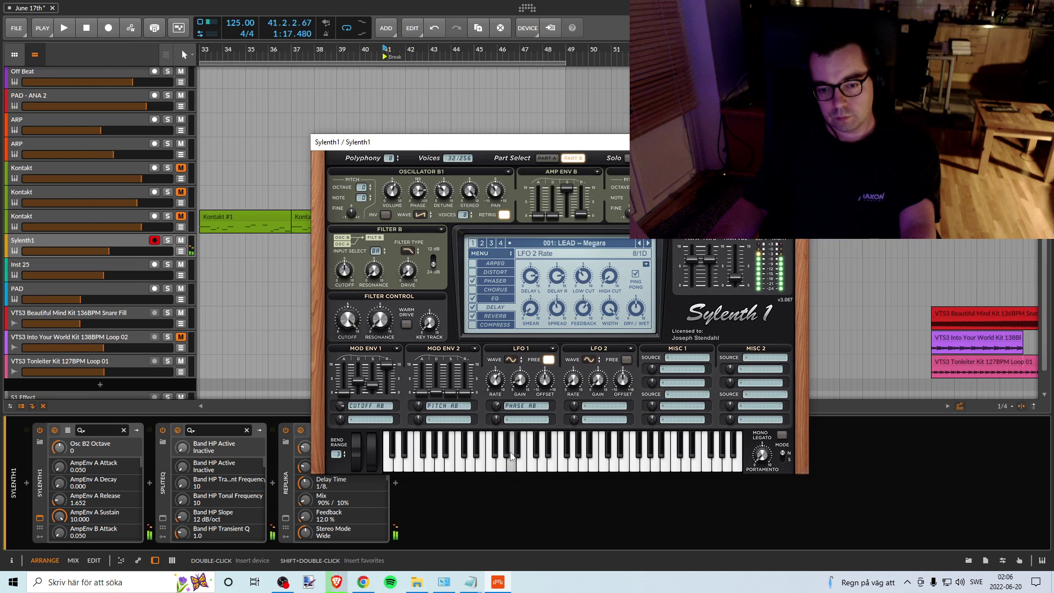
Step: Load LEAD -- Painting Pyramids.fxp into Sylenth1 and audition it on the keyboard
key("alt+Tab")
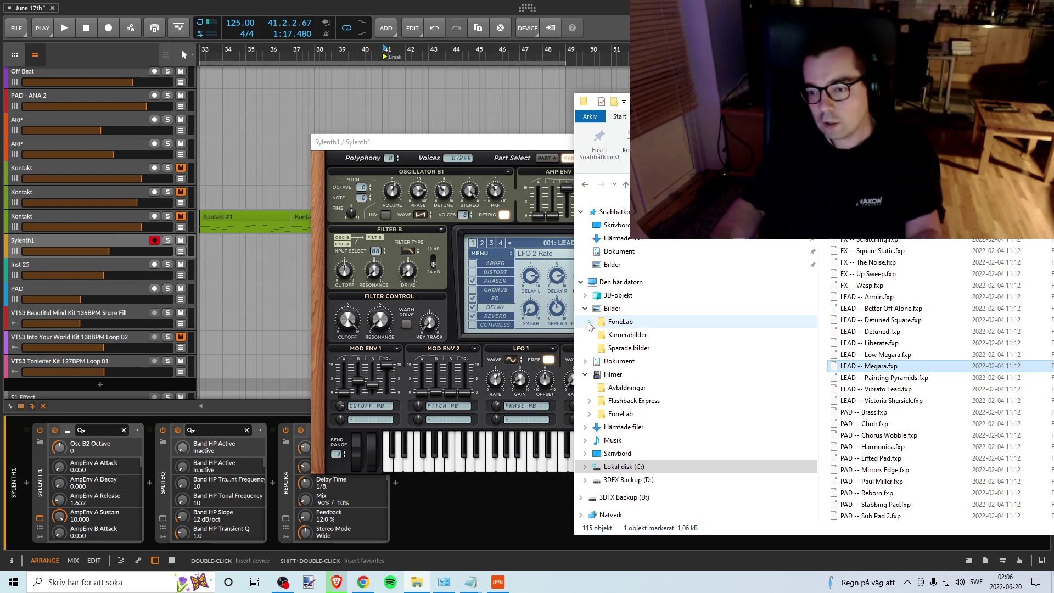
left_click(875, 378)
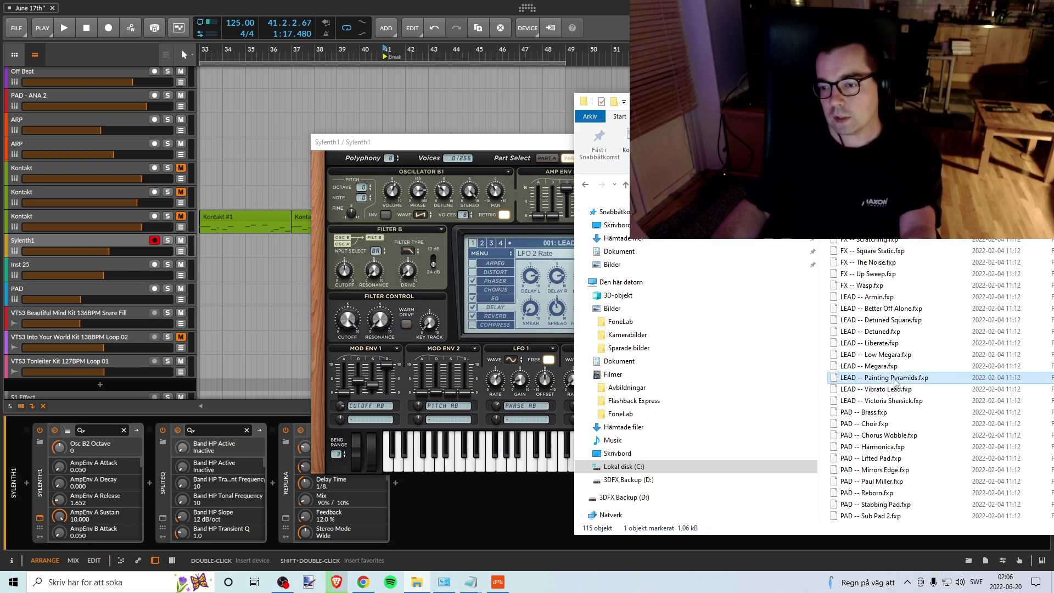
left_click_drag(895, 379, 558, 451)
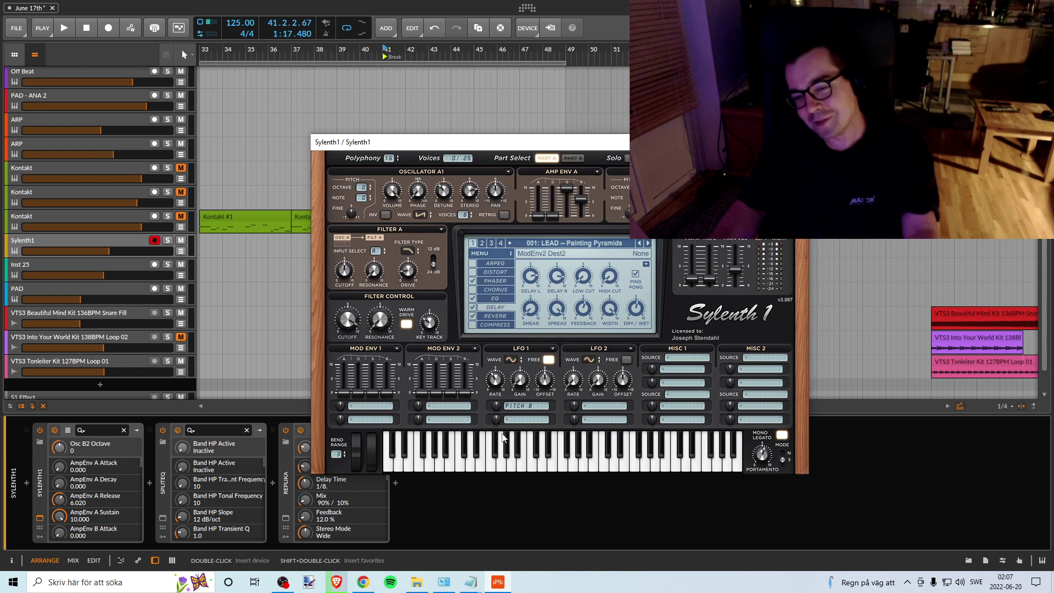
left_click(533, 459)
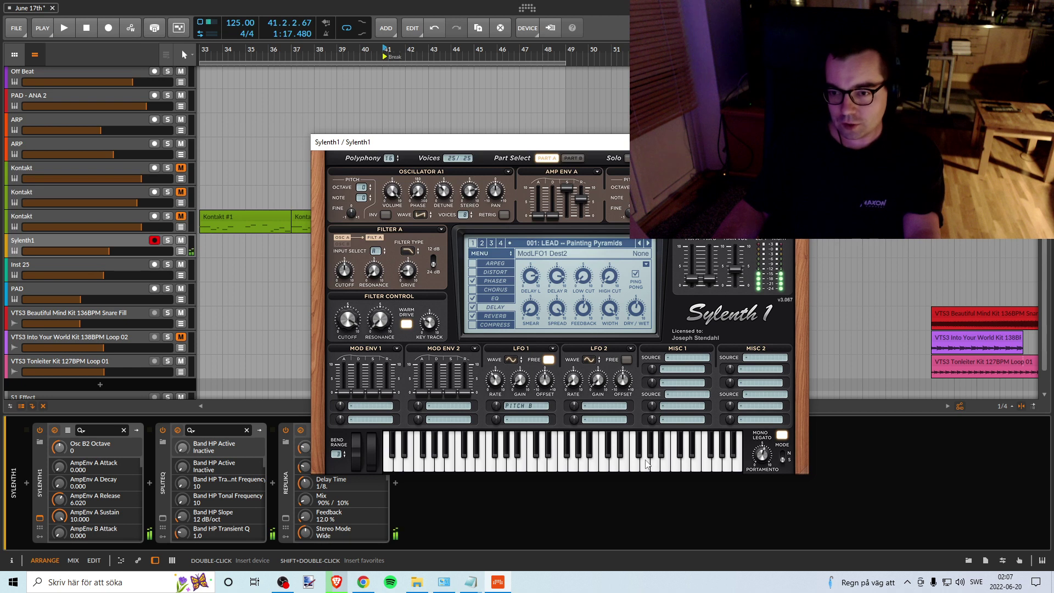
Step: Load LEAD -- Vibrato Lead.fxp into Sylenth1 and play a run of notes up and down the keyboard
key("alt+Tab")
left_click(914, 390)
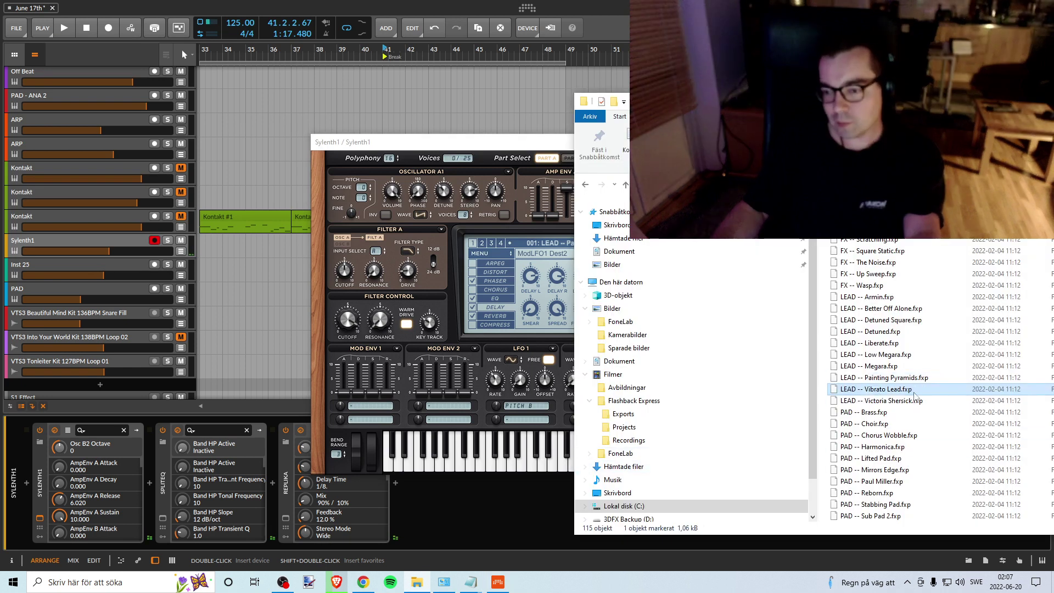
left_click_drag(915, 394, 535, 312)
left_click(442, 461)
left_click(466, 460)
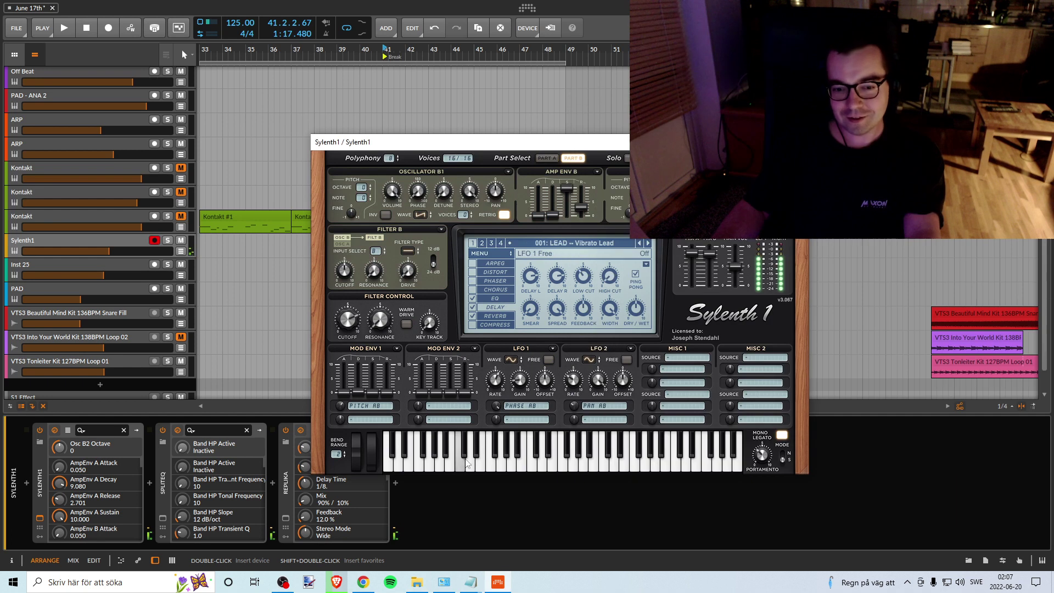
left_click(512, 460)
left_click(546, 462)
left_click(596, 461)
left_click(556, 461)
left_click(524, 461)
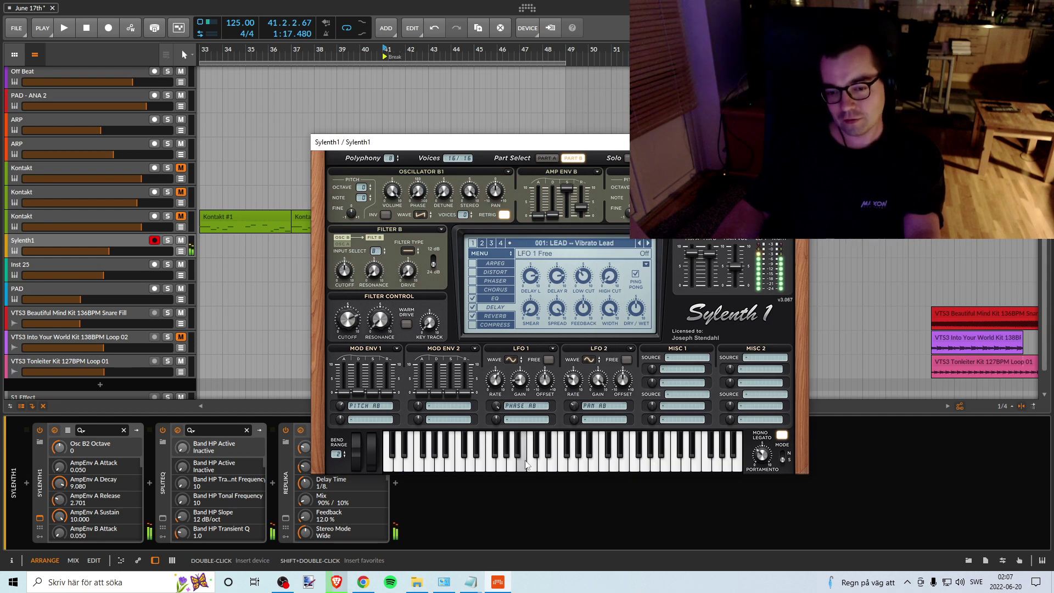
left_click(493, 461)
left_click(464, 461)
left_click(513, 462)
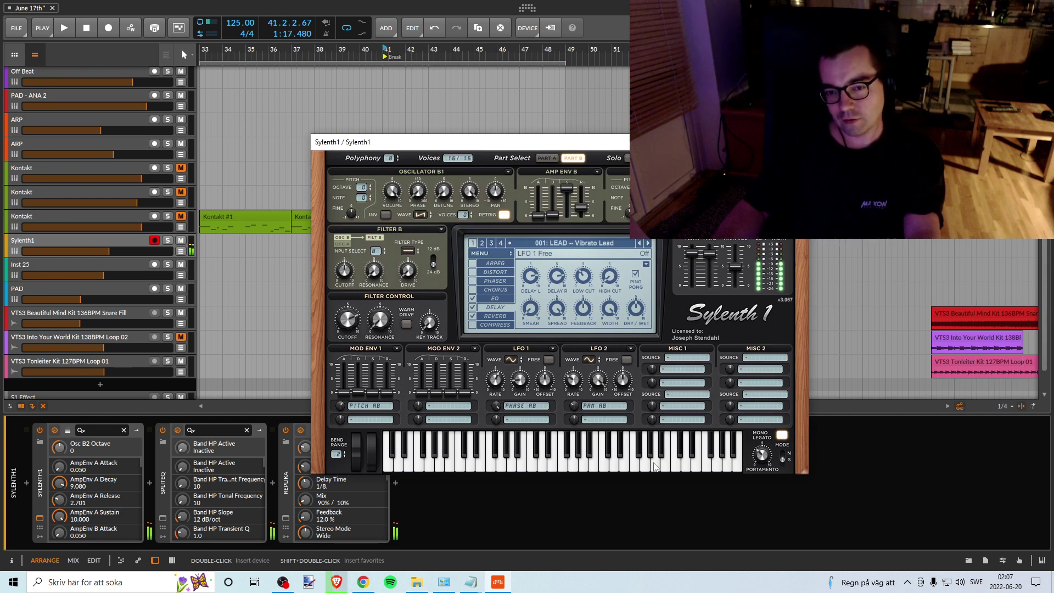
Step: Load LEAD -- Victoria Shersick.fxp into Sylenth1 and audition single notes and a downward slide across the keyboard
key("alt+Tab")
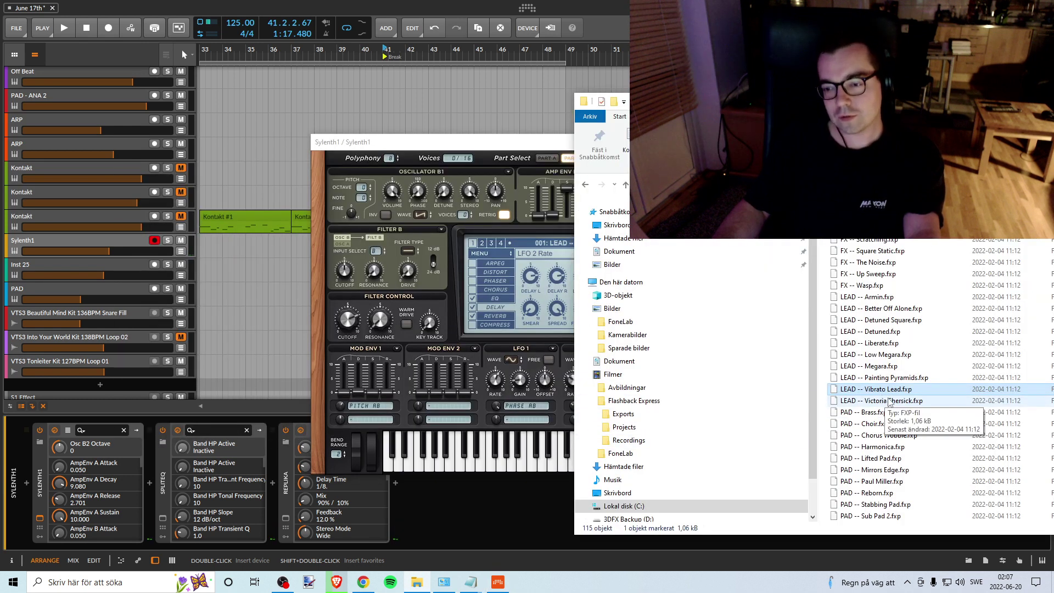
left_click_drag(890, 403, 615, 467)
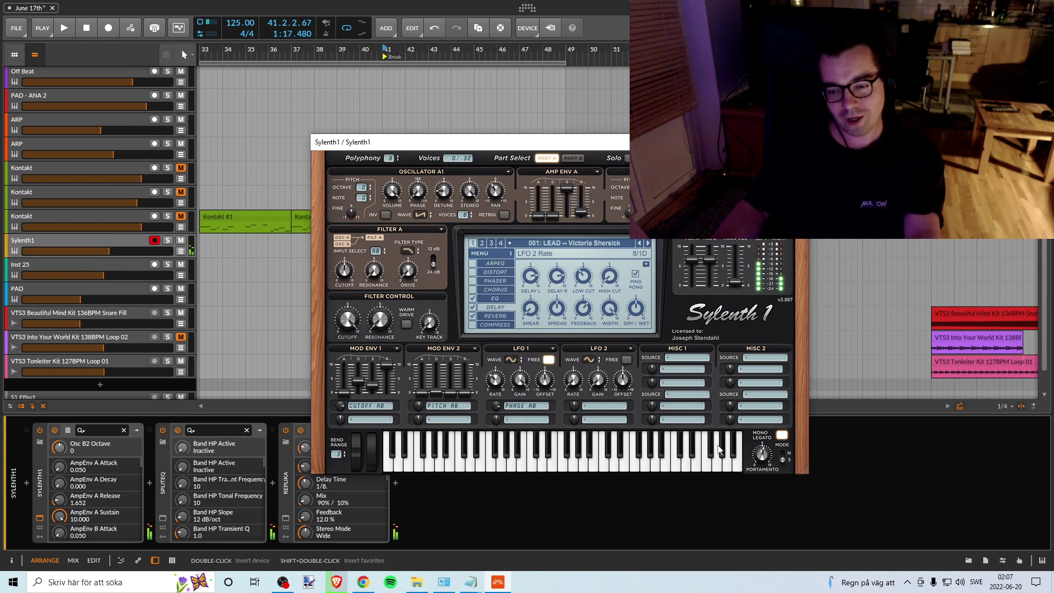
left_click(482, 467)
left_click(563, 467)
left_click(583, 467)
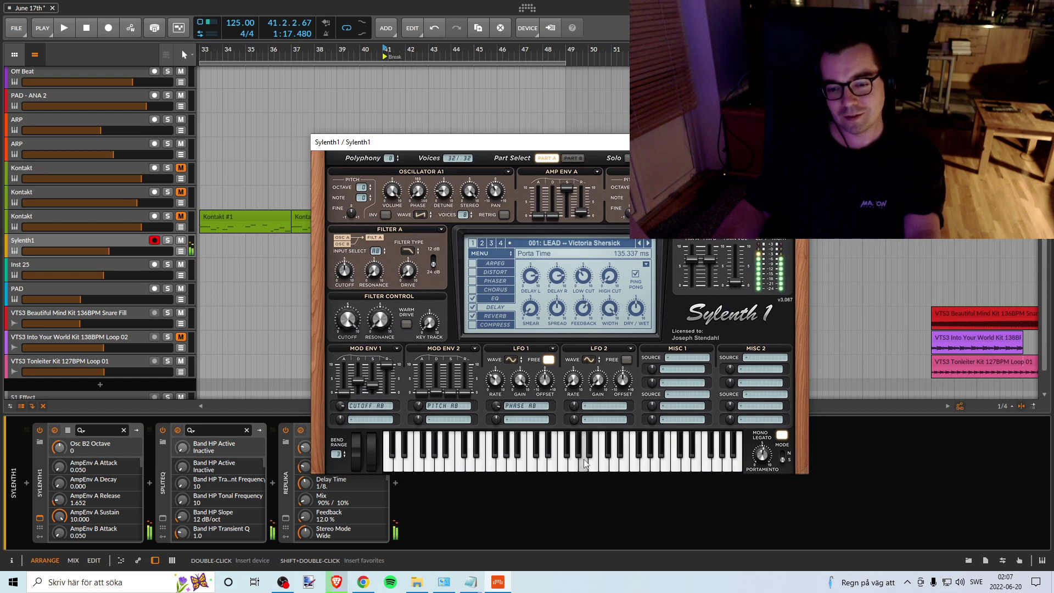
left_click(570, 466)
left_click_drag(571, 466, 489, 468)
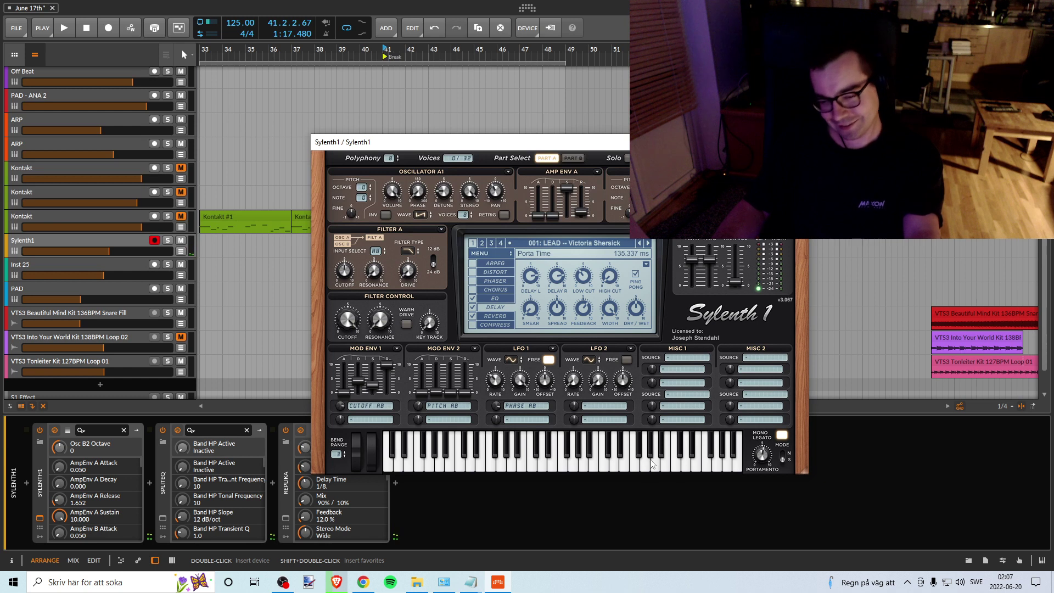
Step: Reposition the Sylenth1 window slightly and set oscillator A1's voices to 5
key("alt+Tab")
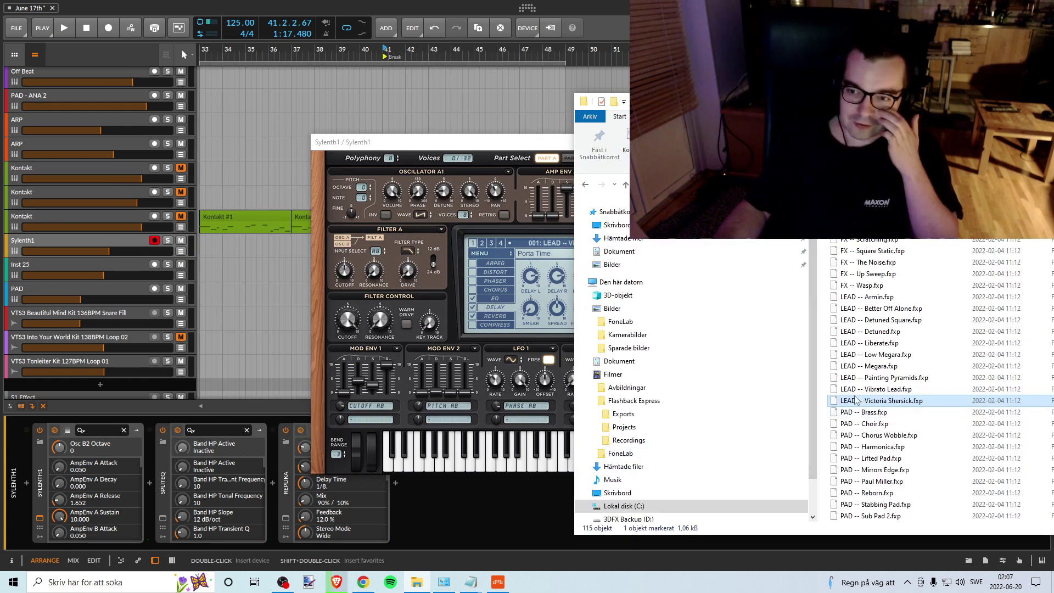
left_click(454, 153)
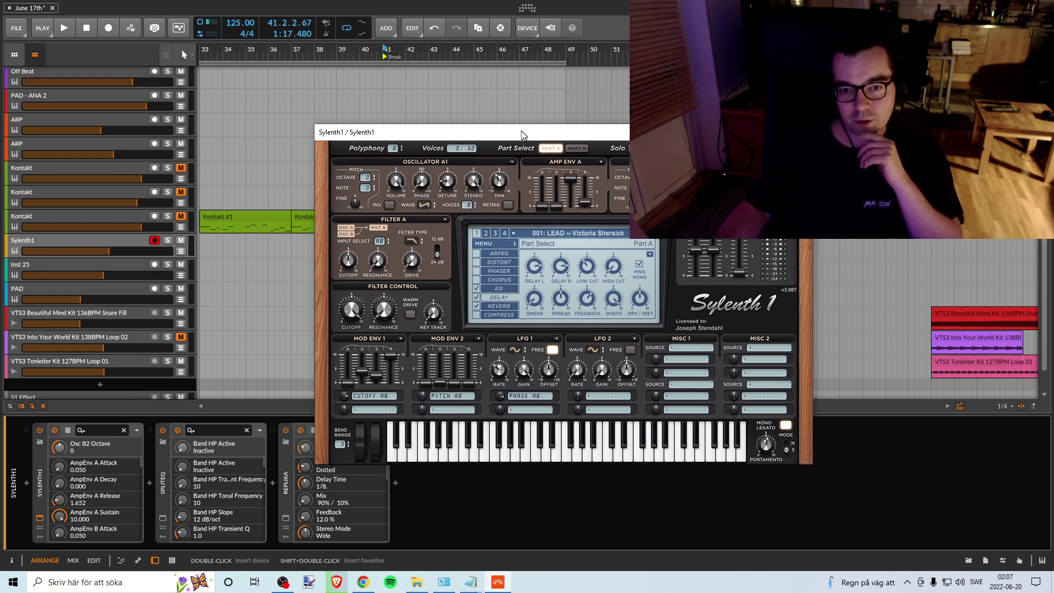
left_click_drag(519, 145, 517, 140)
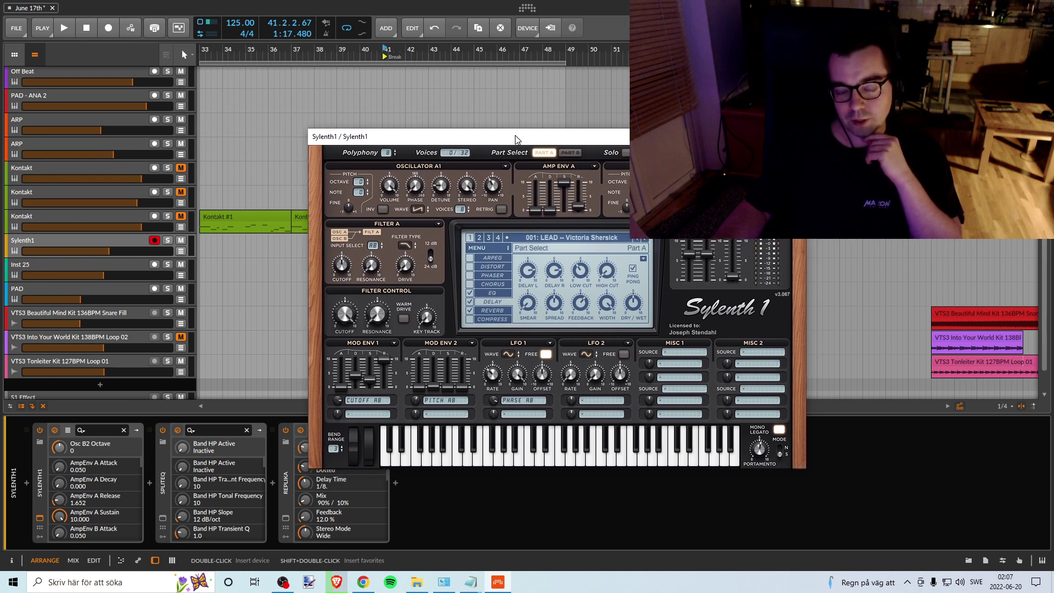
left_click(464, 209)
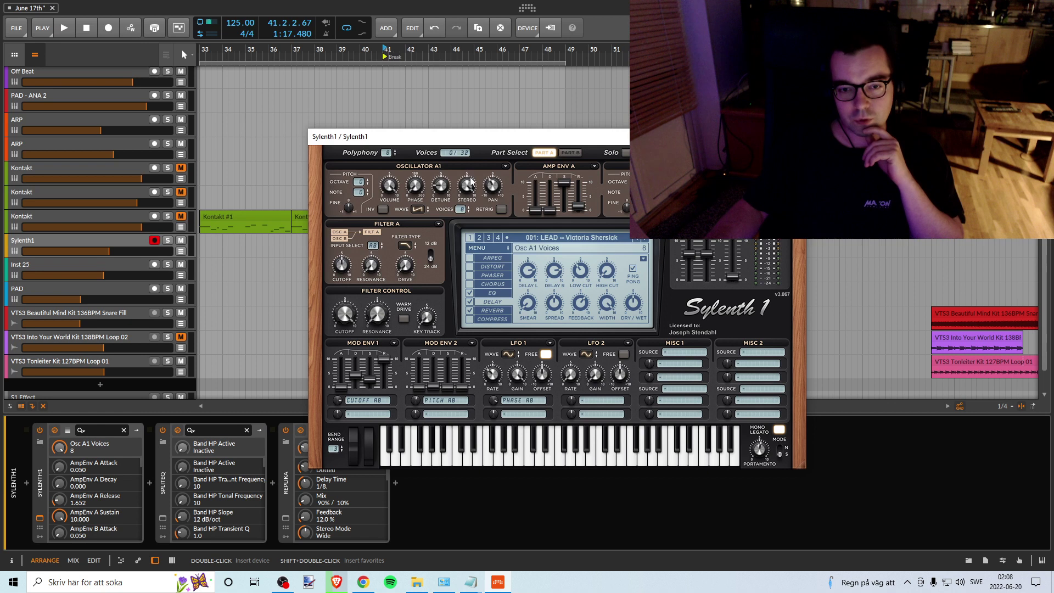
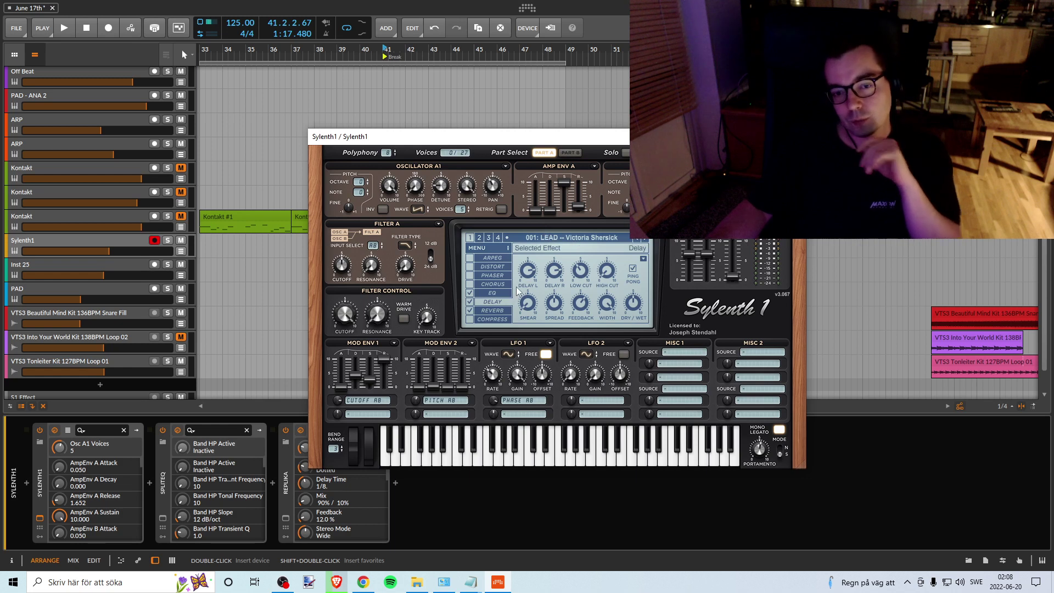
Step: Switch off the delay effect on the Victoria Shersick preset, and try the distortion effect on and off
left_click(474, 303)
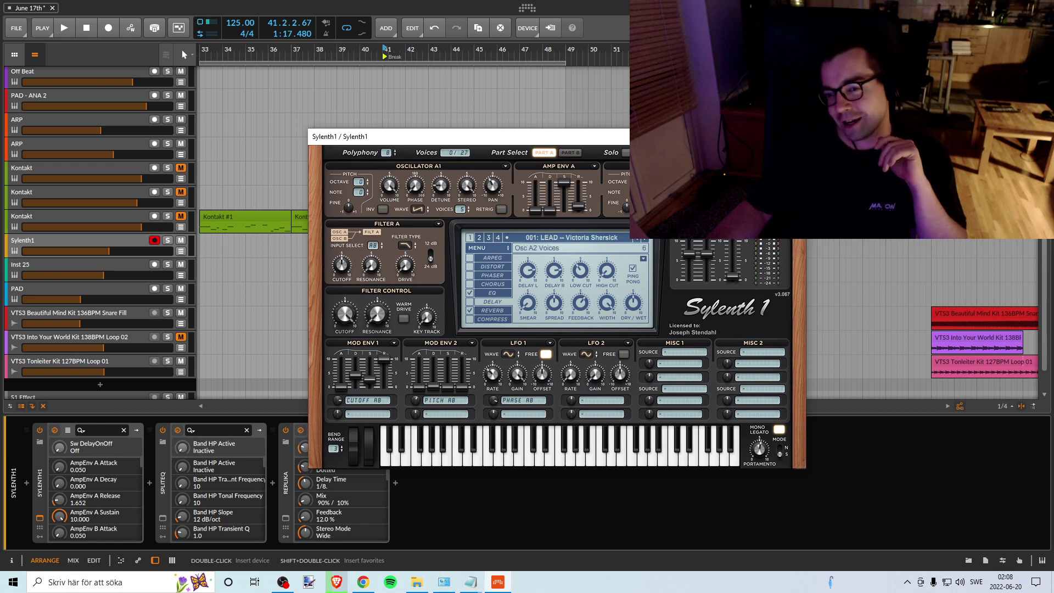
left_click(419, 209)
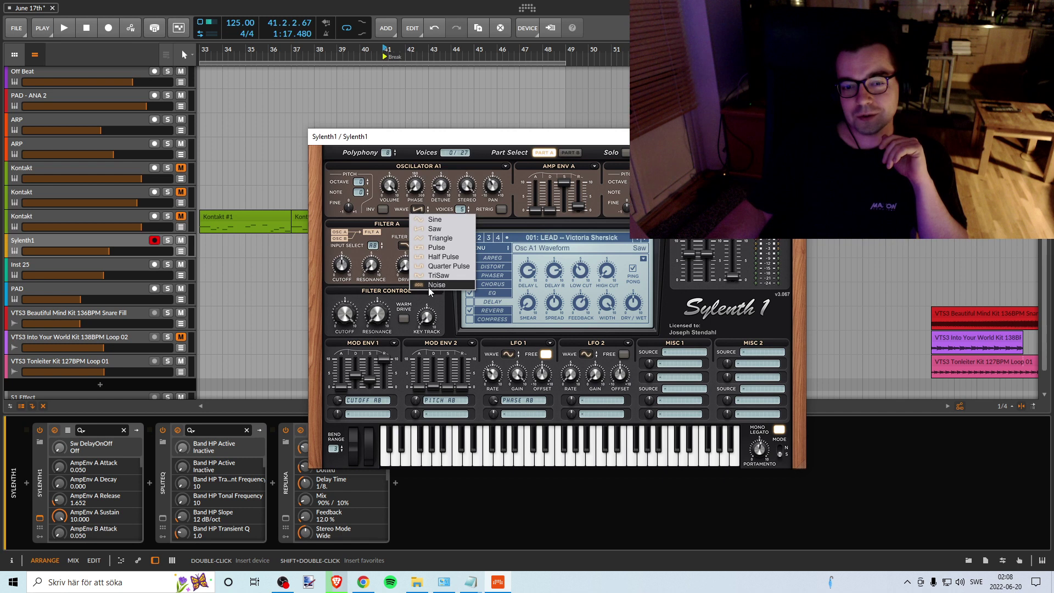
left_click(364, 212)
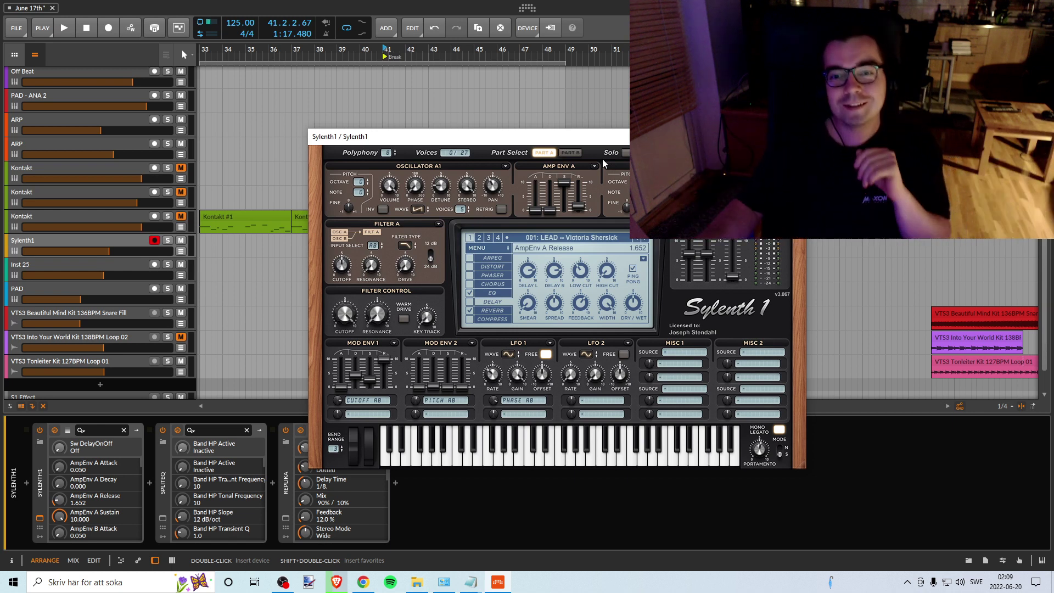
left_click(471, 267)
left_click(470, 267)
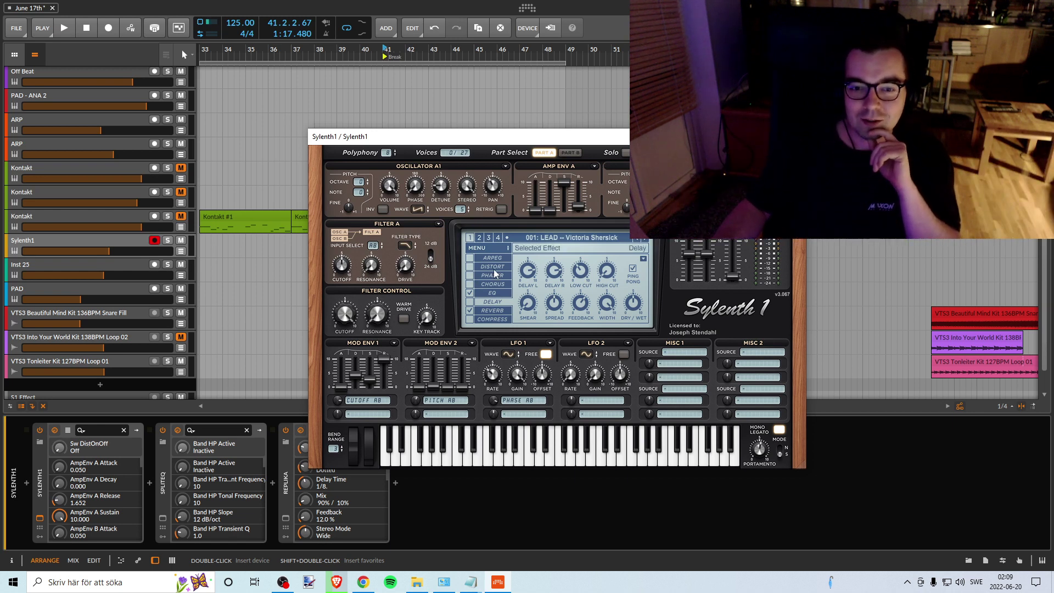
Step: Adjust the preset's tone with Warm Drive on, filter control cutoff at 3.000, Filter A drive at 0.000 and oscillator A2 pan at -0.971
left_click(403, 318)
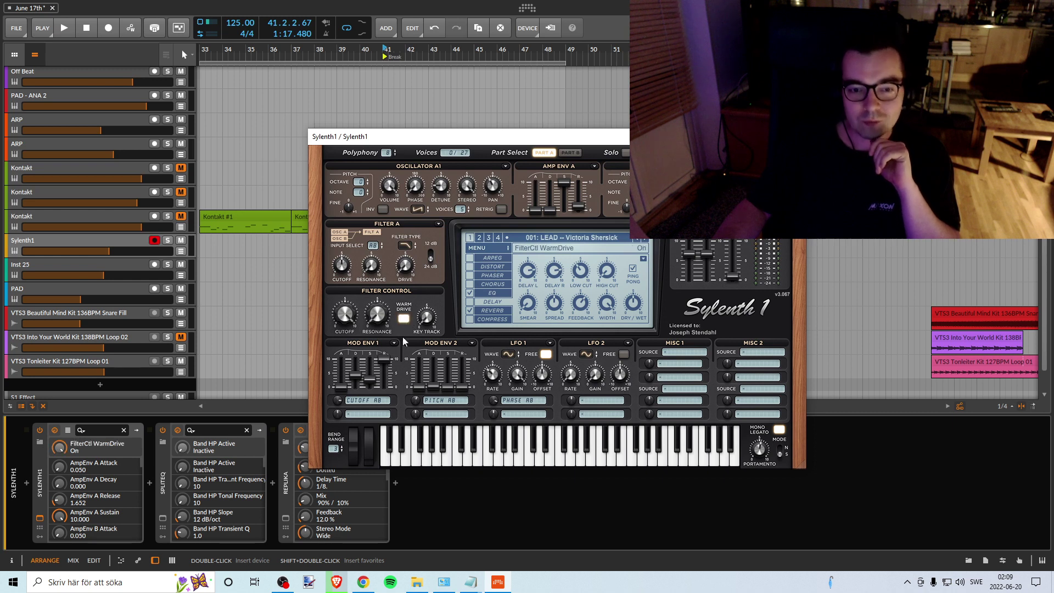
left_click_drag(334, 413, 335, 434)
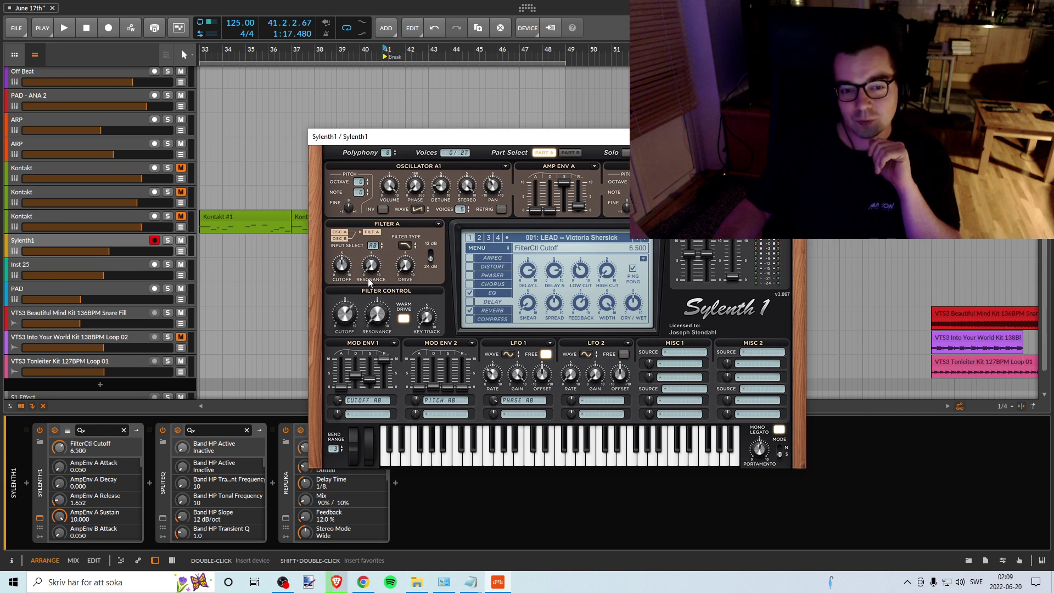
left_click_drag(346, 308, 349, 316)
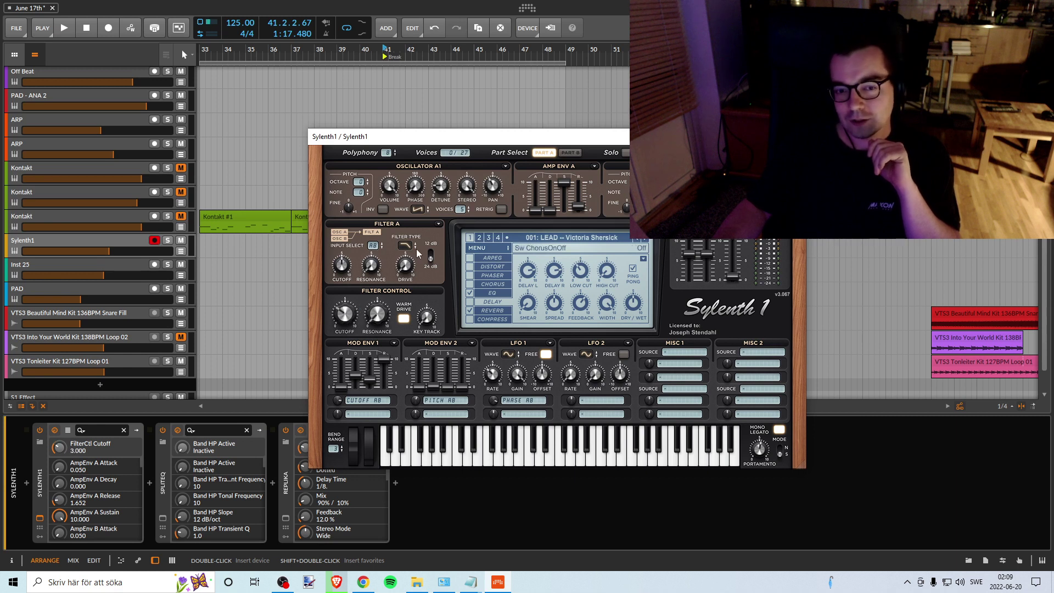
left_click_drag(409, 264, 421, 278)
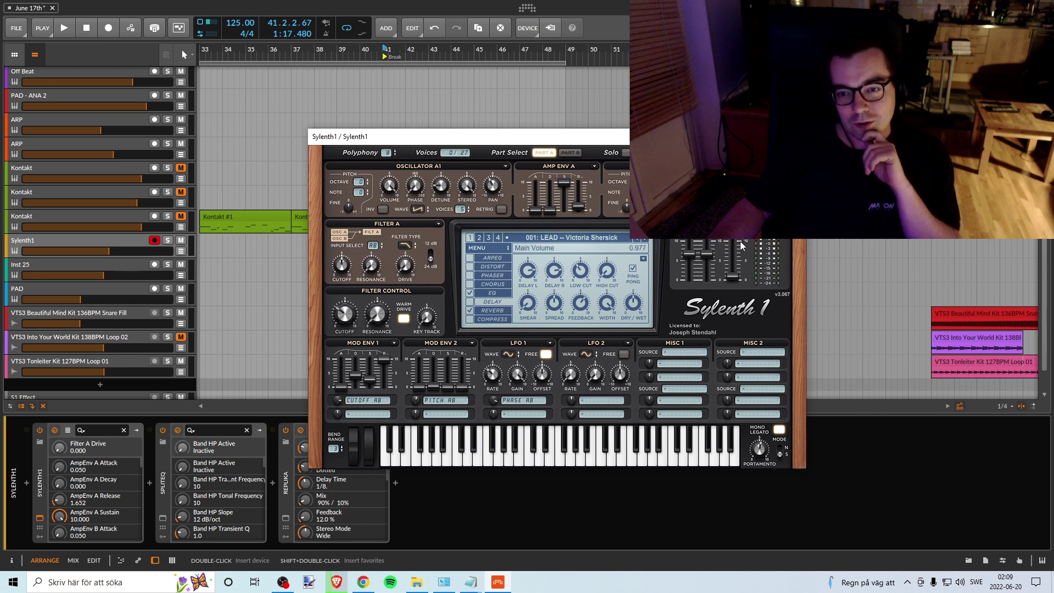
left_click_drag(771, 188, 771, 190)
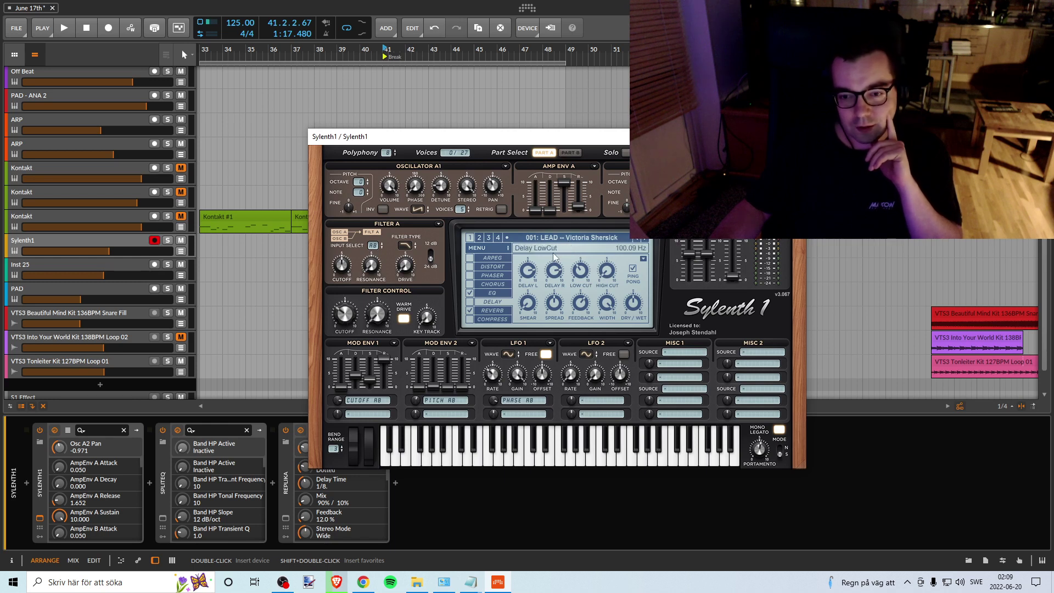
left_click(470, 251)
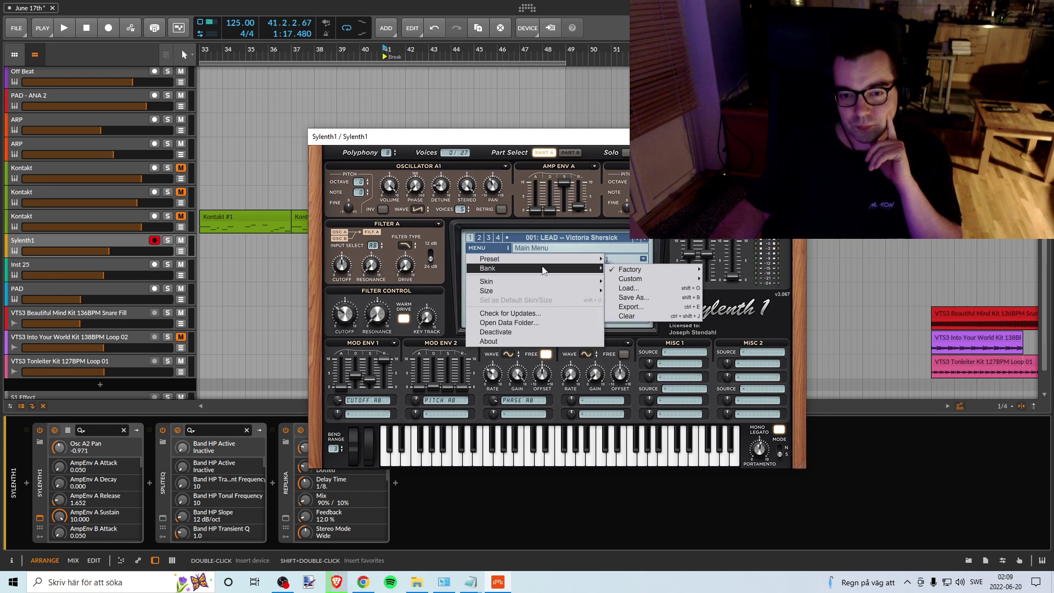
mouse_move(546, 259)
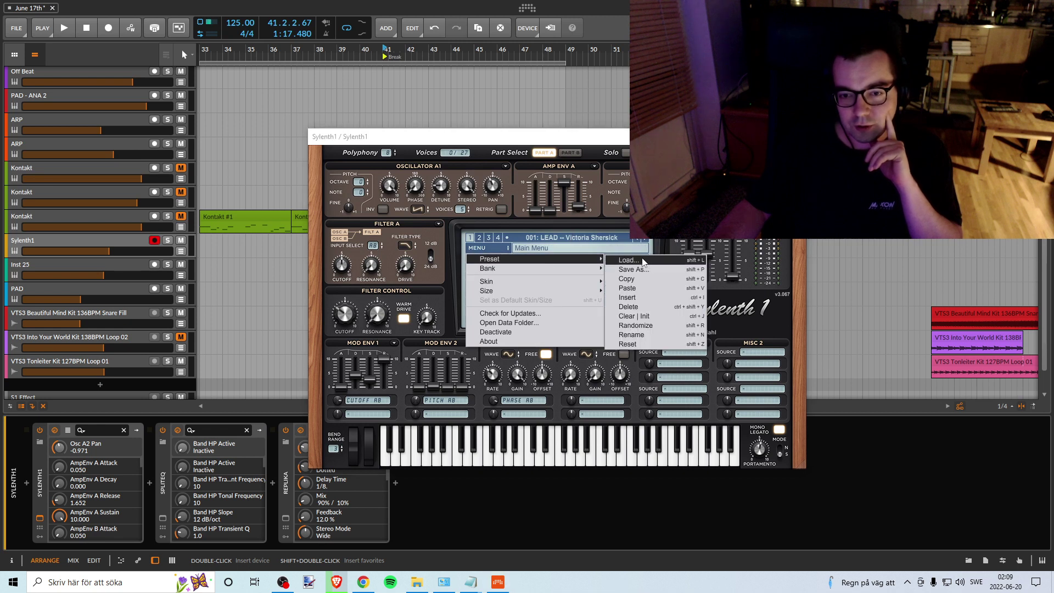
left_click(584, 237)
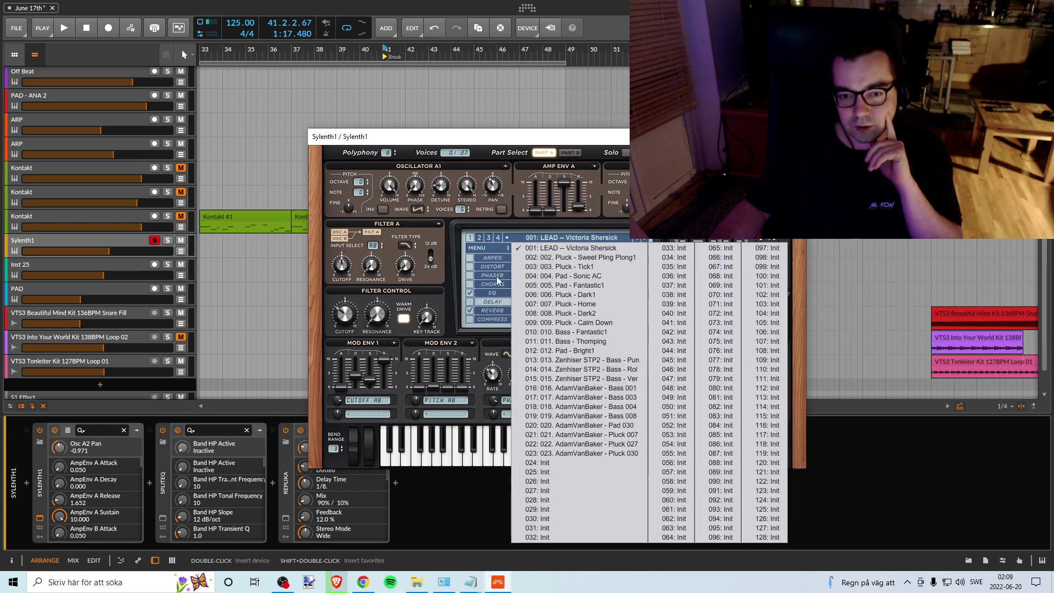
left_click(484, 248)
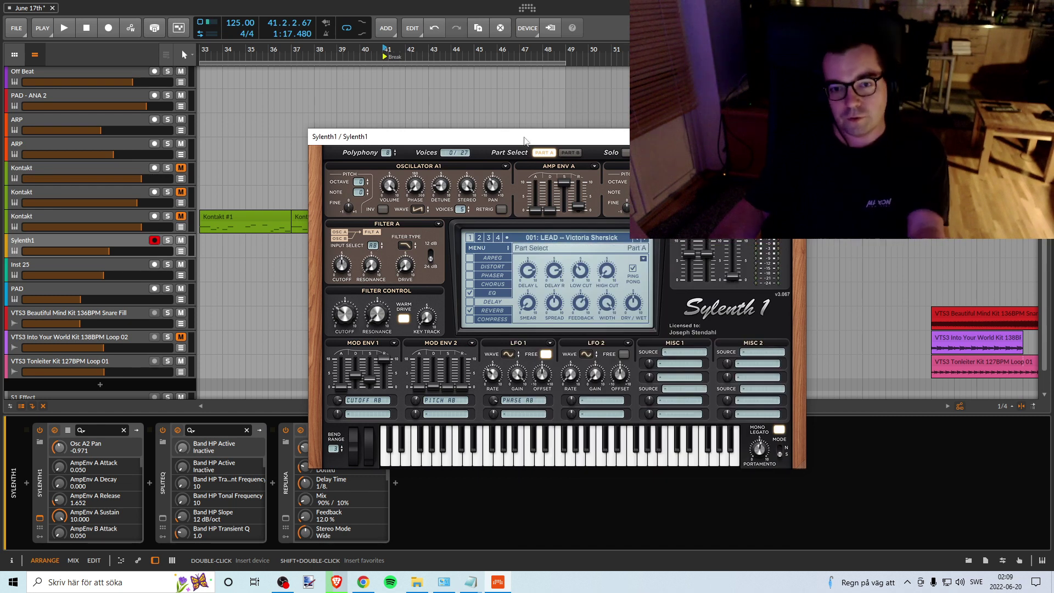
Step: Move the Sylenth1 window off the break clips, solo the Sylenth1 track and play its part briefly
left_click_drag(524, 141, 707, 212)
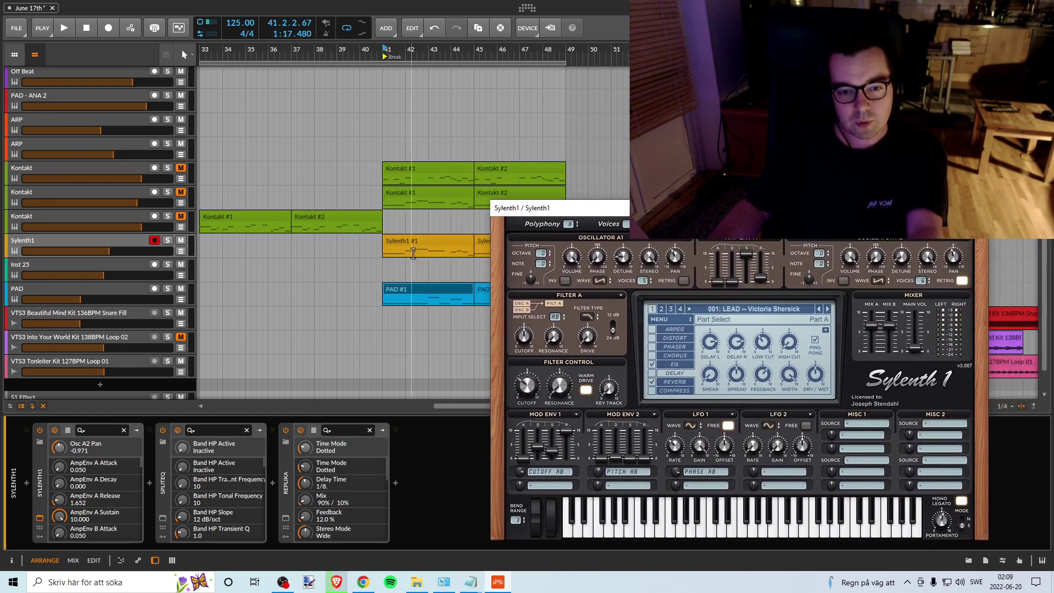
left_click(168, 242)
key("space")
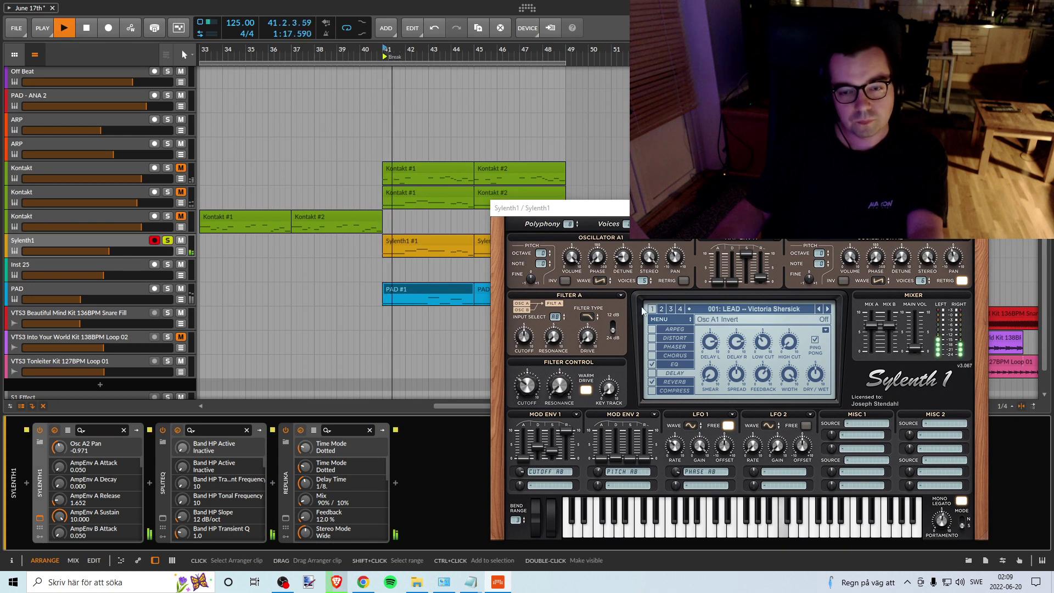
key("space")
Step: Load LEAD -- Armin.fxp from the preset folder into Sylenth1 and play the soloed part from bar 41
left_click(748, 309)
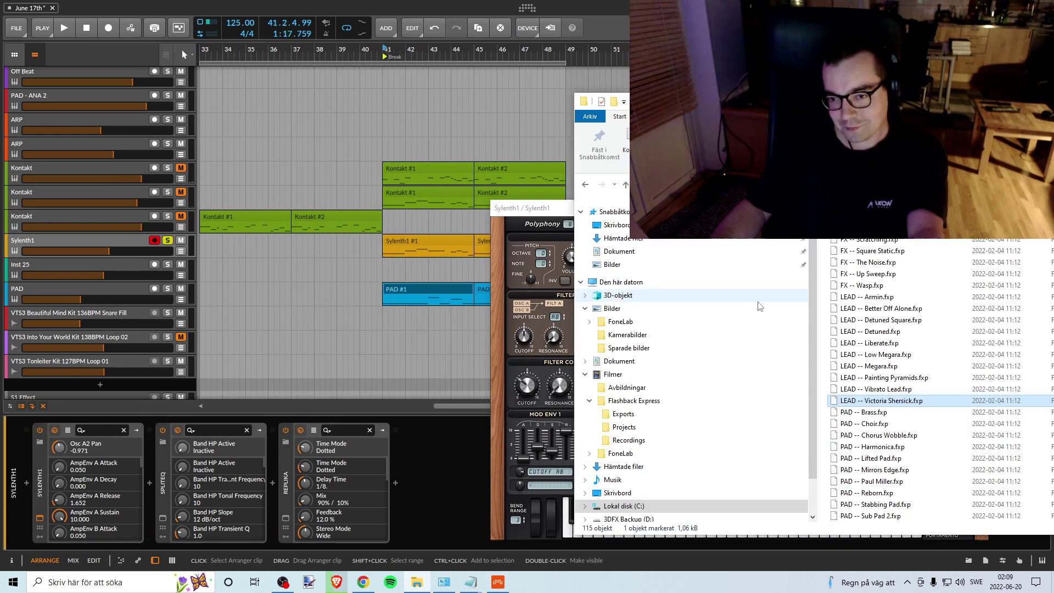
left_click(865, 310)
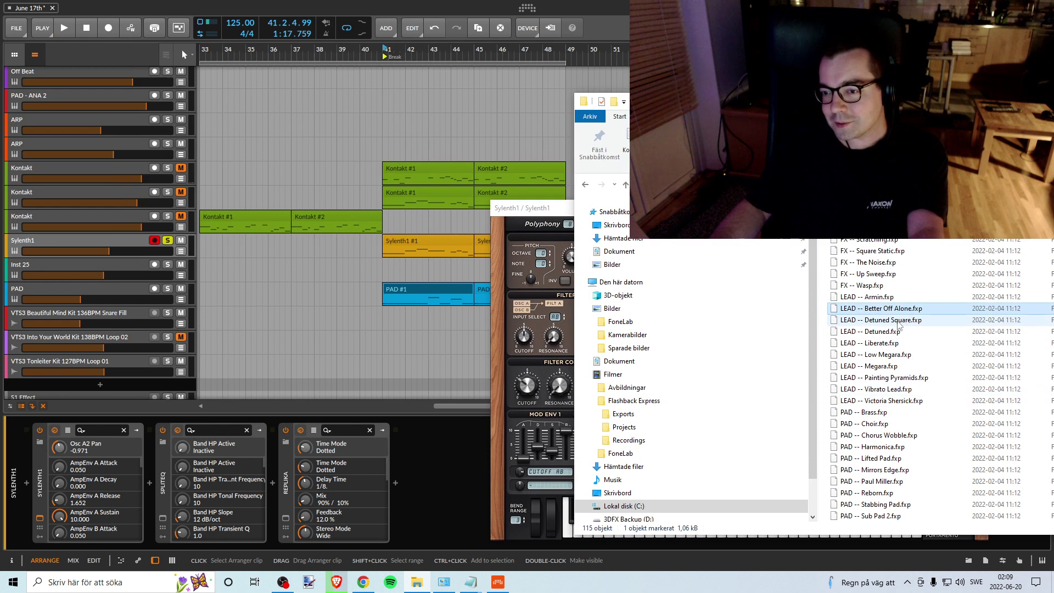
scroll(865, 309, "up", 1)
left_click(864, 333)
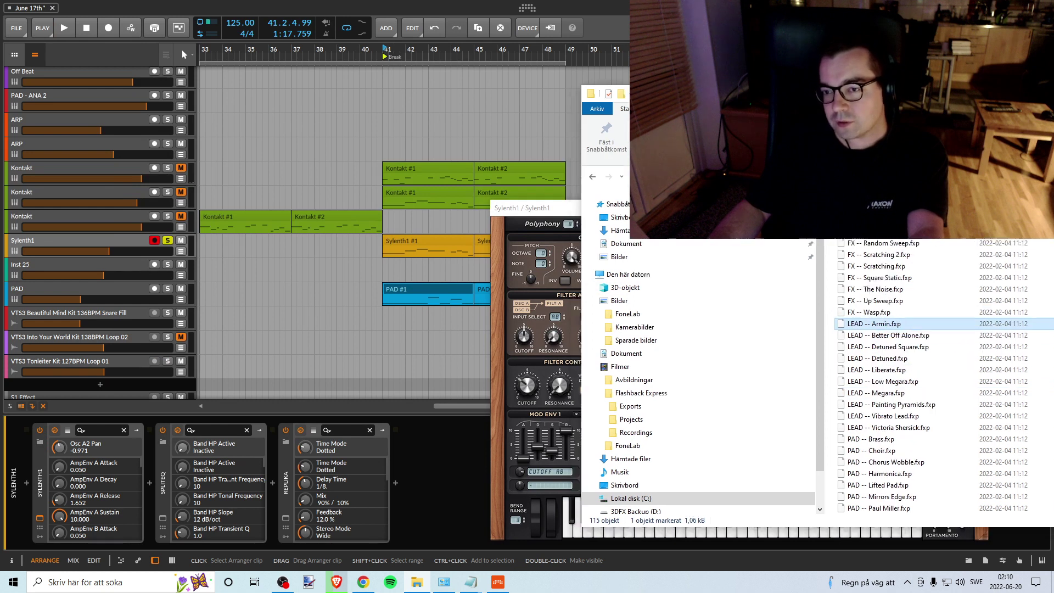
left_click_drag(935, 290, 665, 519)
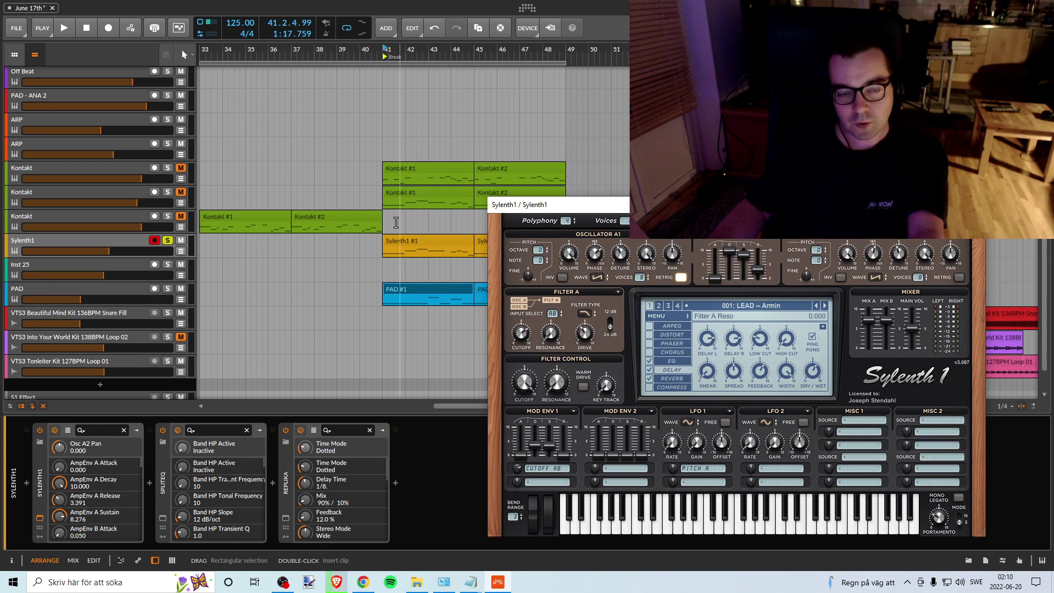
left_click(383, 51)
key("space")
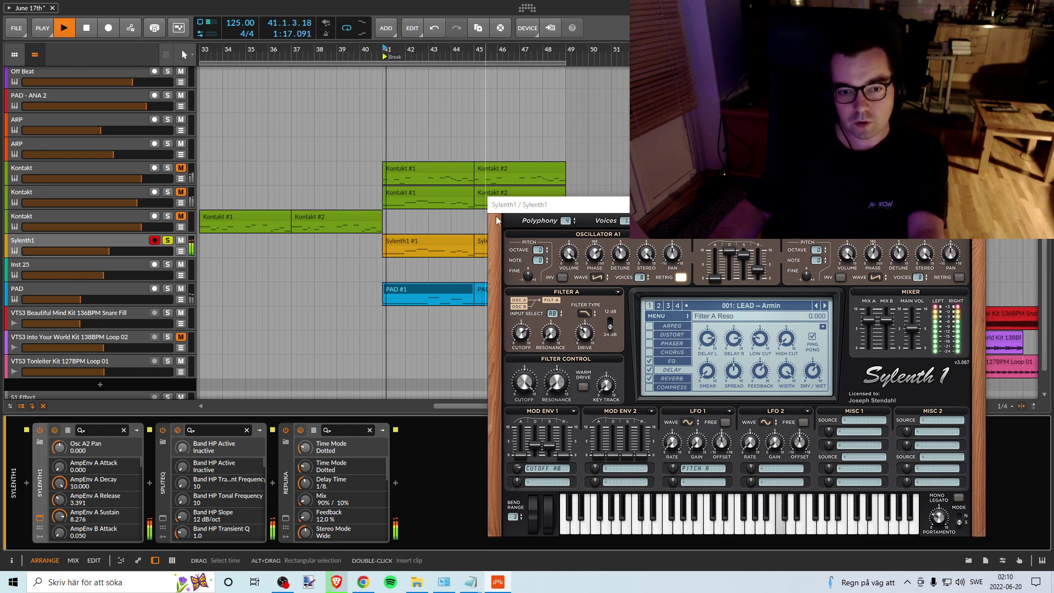
Step: Load LEAD -- Better Off Alone.fxp and LEAD -- Detuned Square.fxp in turn, auditioning each on the soloed break part
key("alt+Tab")
left_click_drag(969, 297, 689, 516)
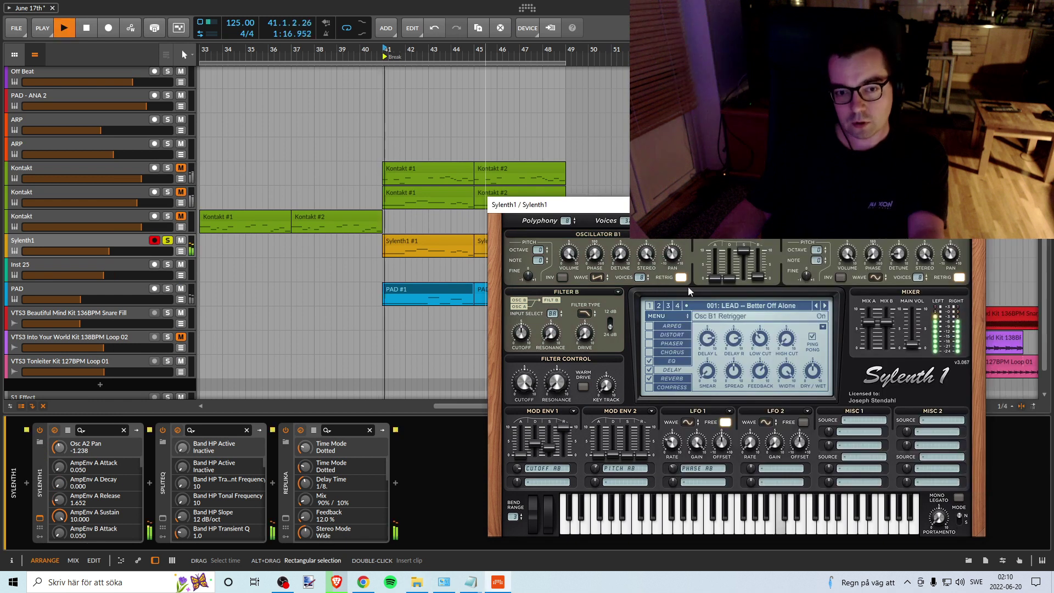
key("alt+Tab")
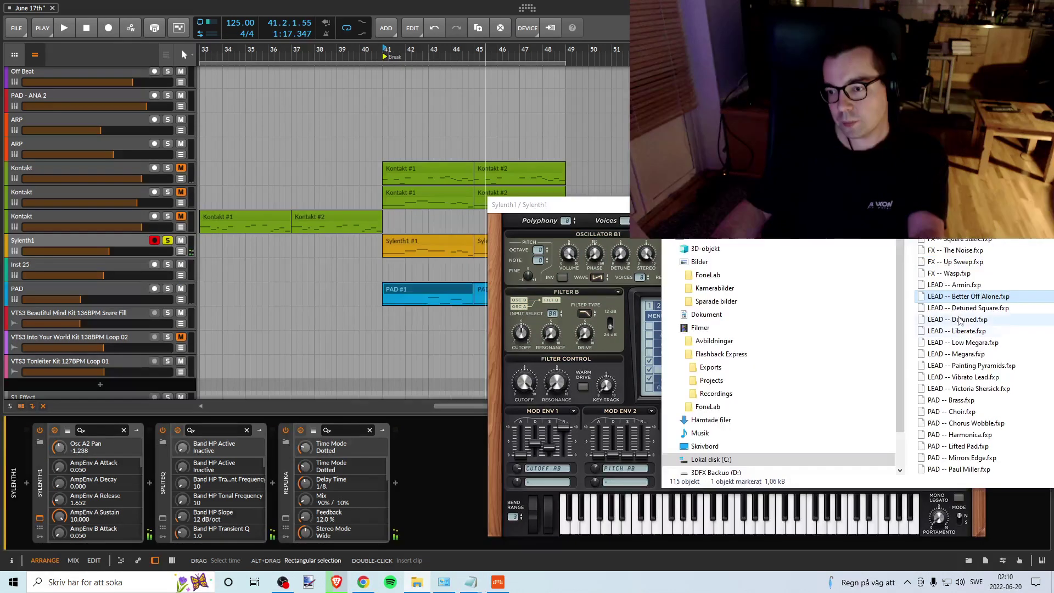
left_click_drag(966, 308, 659, 519)
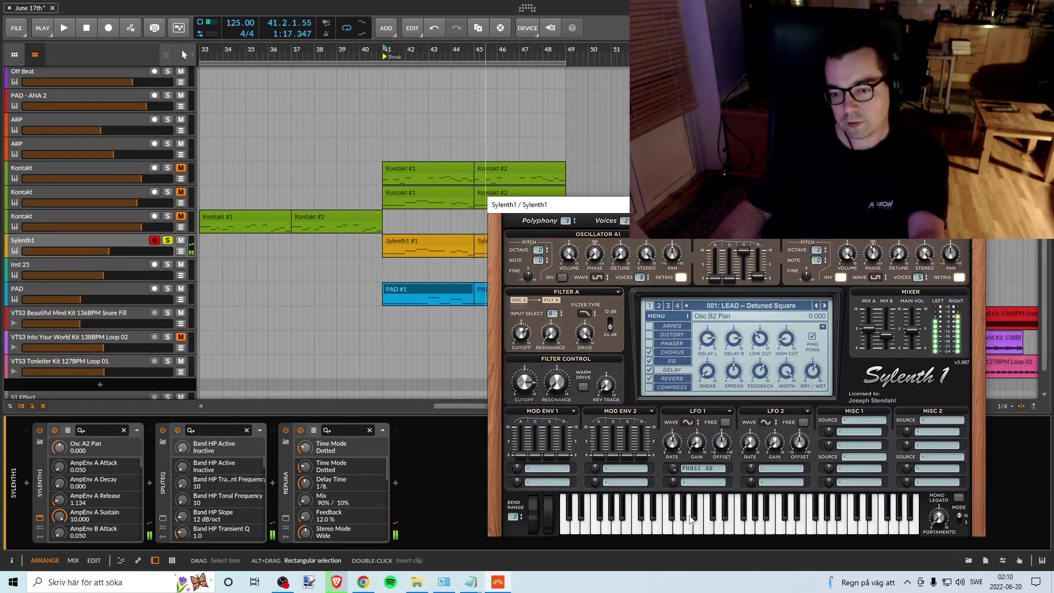
key("alt+Tab")
key("alt+Tab")
key("space")
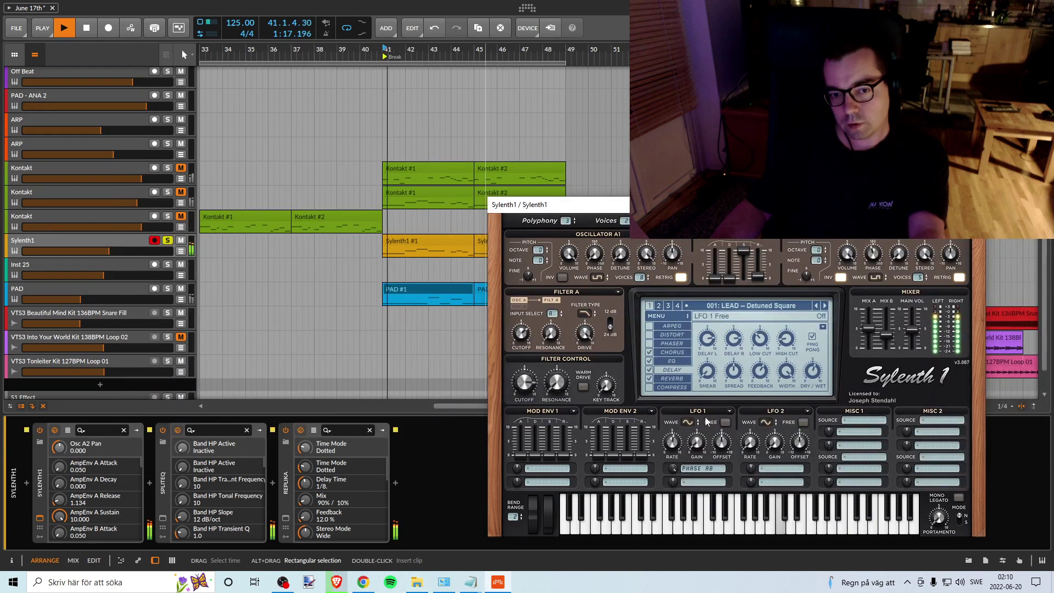
Step: Load LEAD -- Detuned.fxp into Sylenth1 and audition it on the soloed break part
key("space")
key("alt+Tab")
left_click_drag(958, 319, 739, 525)
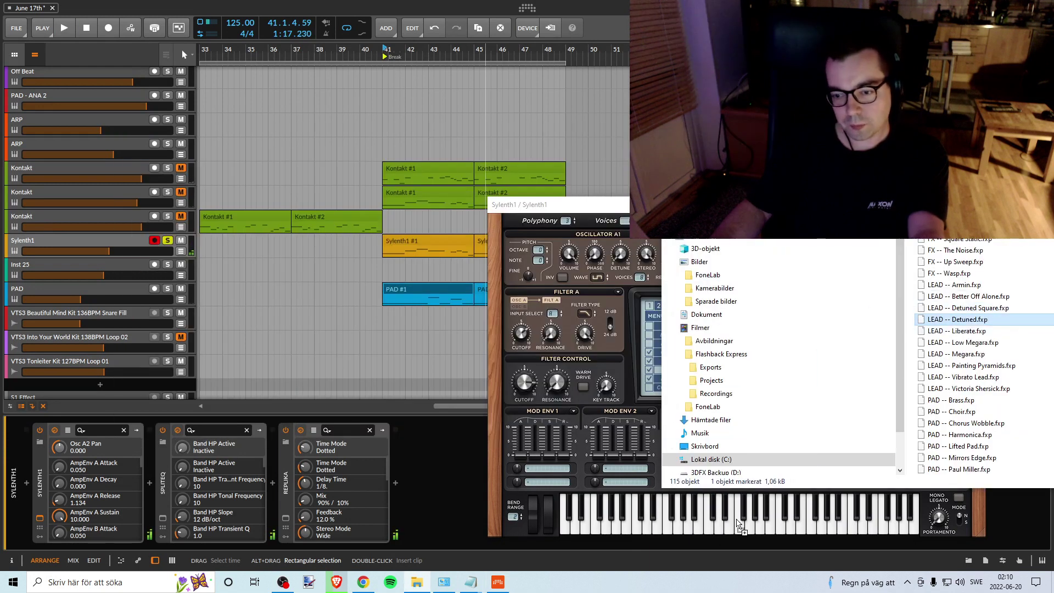
left_click_drag(607, 211, 606, 210)
key("space")
key("space")
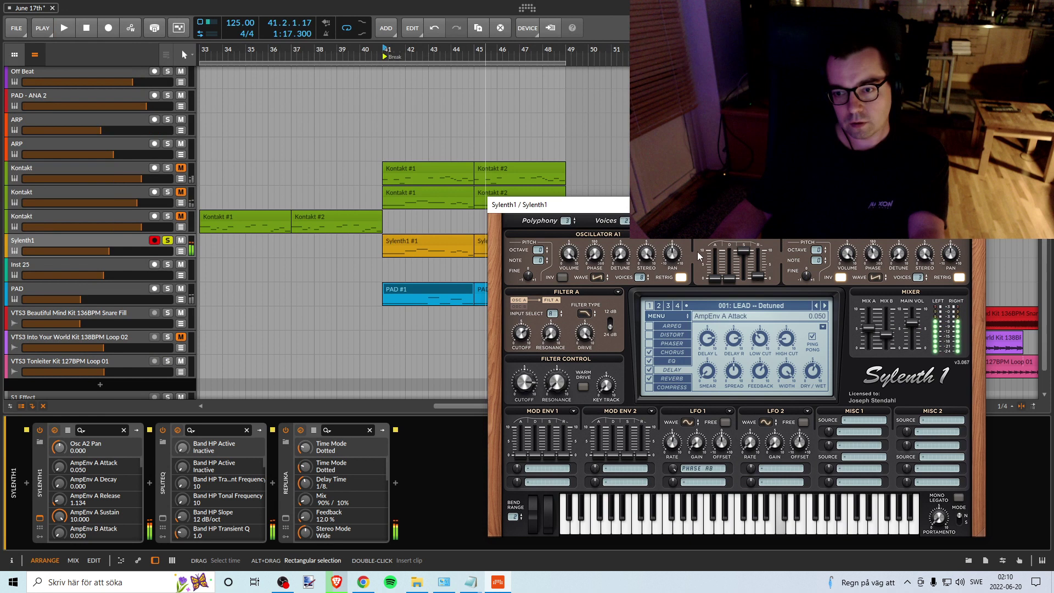
Step: Load LEAD -- Liberate.fxp into Sylenth1 and audition it on the soloed break part
key("alt+Tab")
left_click_drag(964, 331, 658, 458)
left_click(607, 208)
key("space")
key("space")
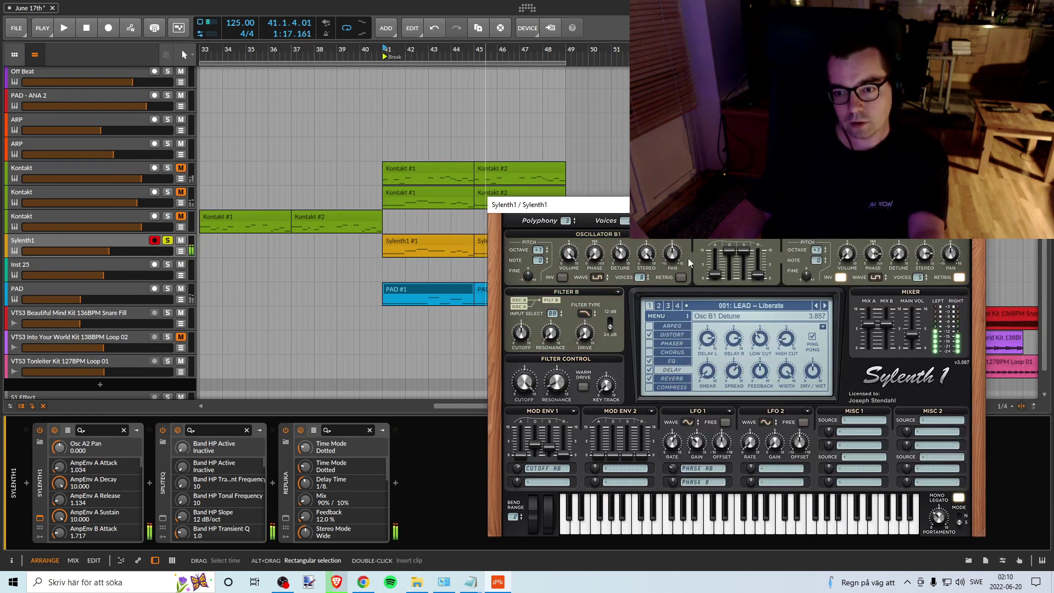
Step: Load LEAD -- Low Megara.fxp into Sylenth1, then unsolo its track and play from bar 39 to hear it in context
key("alt+Tab")
left_click_drag(969, 343, 700, 519)
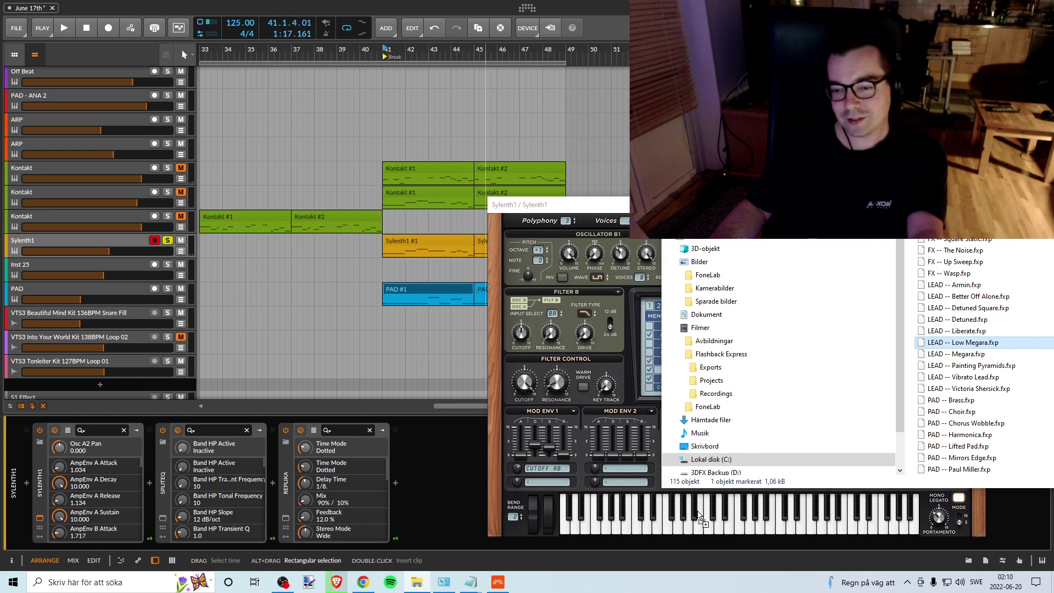
left_click_drag(621, 221, 623, 223)
key("space")
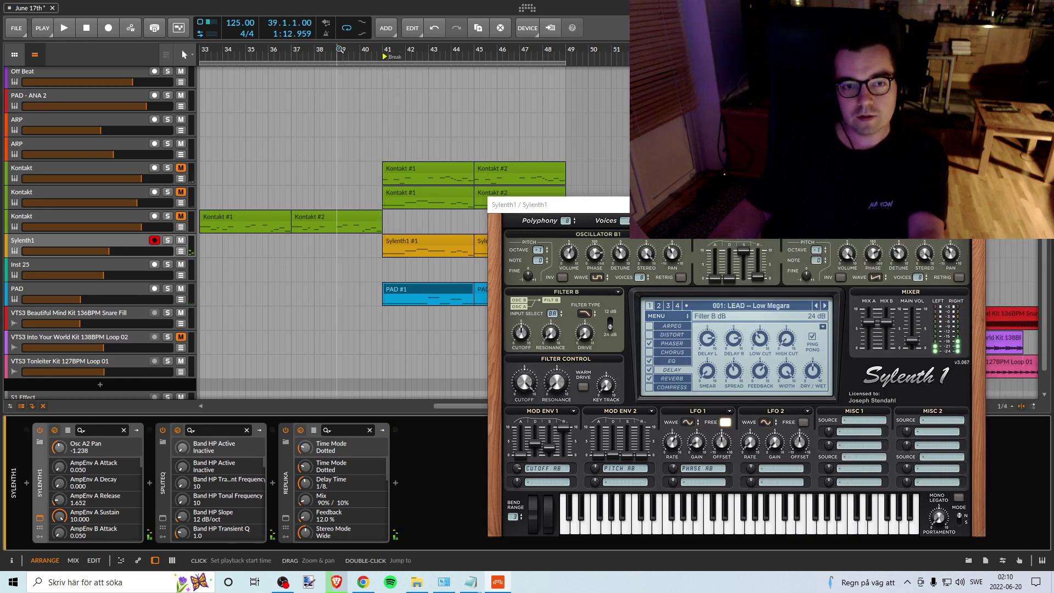
key("space")
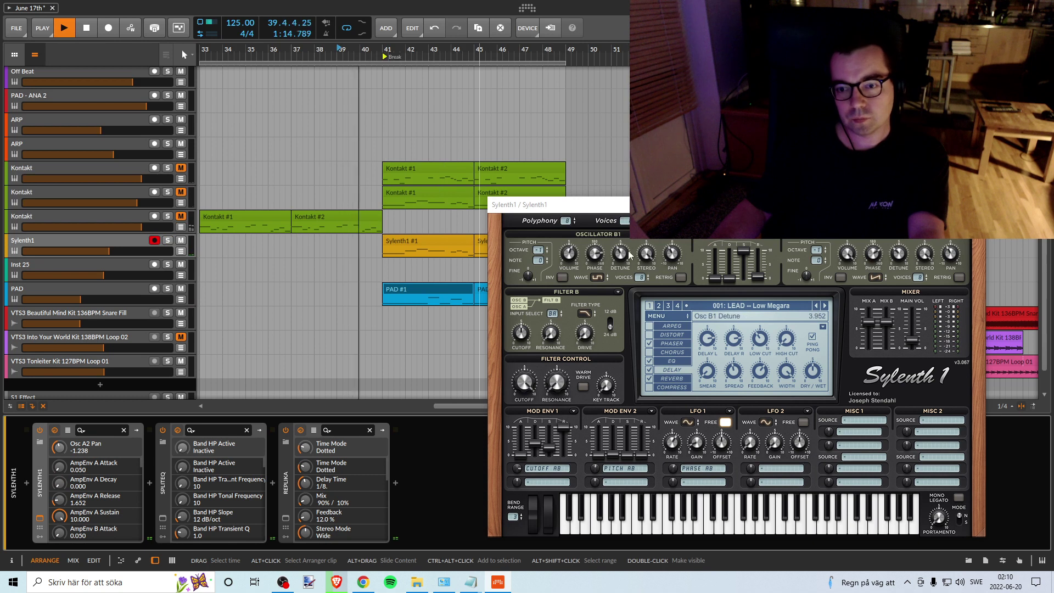
Step: Switch on Sylenth1's arpeggiator, and move its window clear of the arrangement to select the Sylenth1 #1 clip
left_click(649, 325)
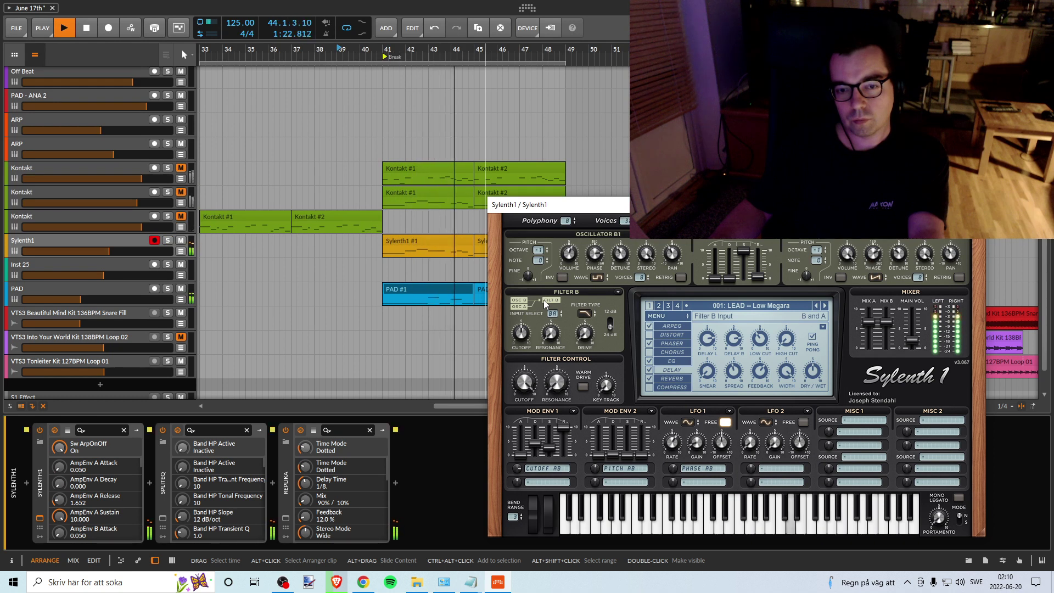
left_click_drag(572, 204, 635, 204)
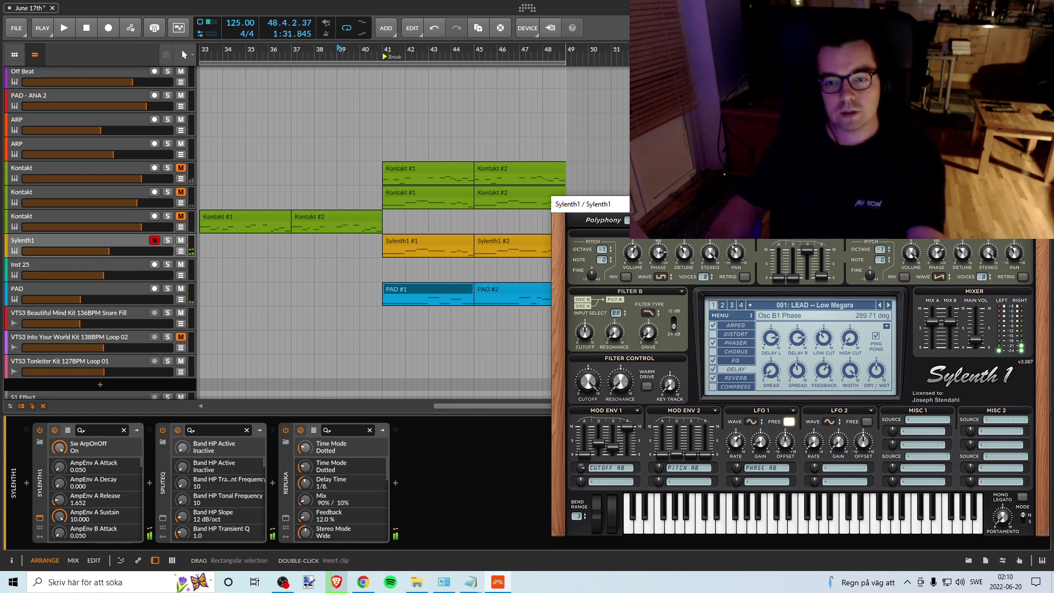
left_click_drag(643, 204, 532, 129)
key("alt+Tab")
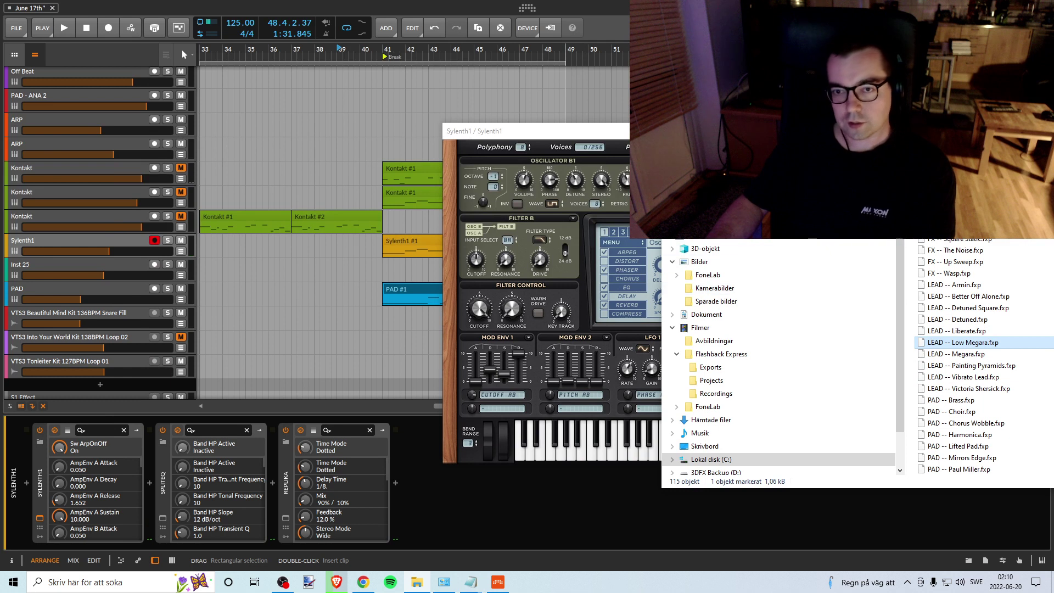
left_click_drag(884, 230, 953, 225)
left_click_drag(613, 135, 780, 136)
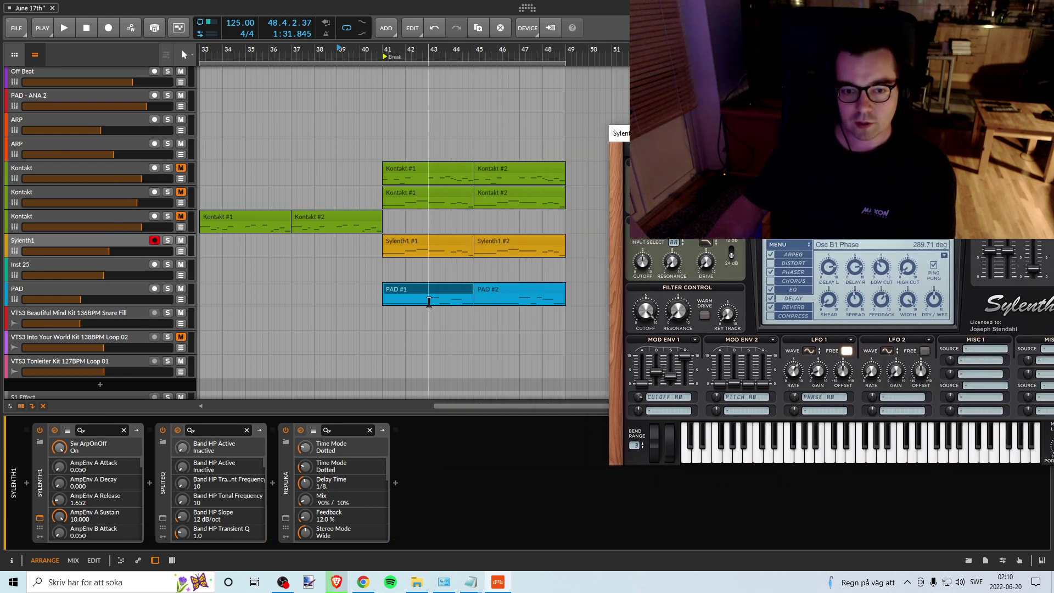
left_click(414, 254)
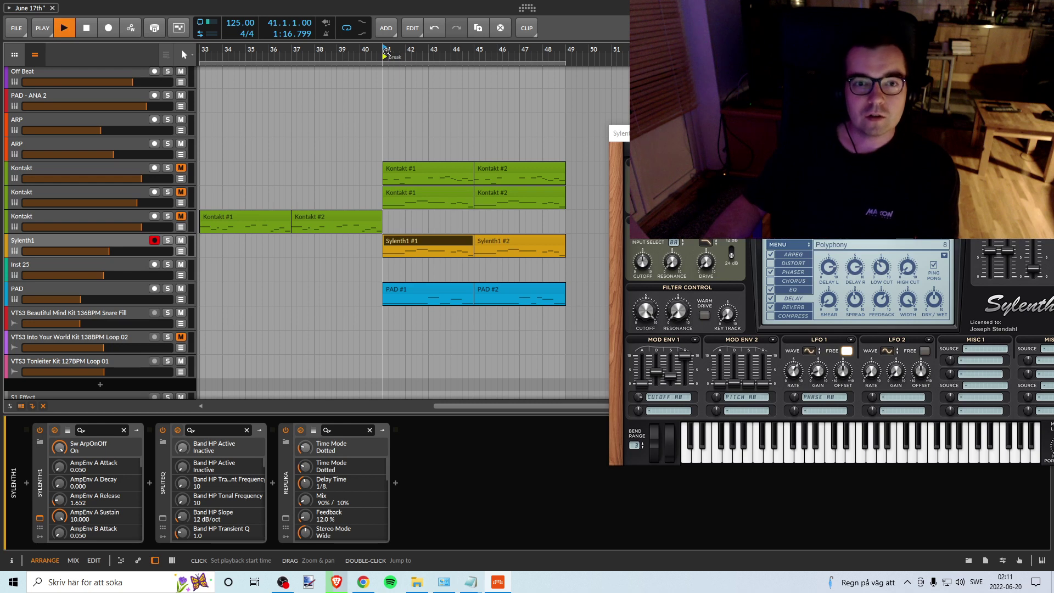
Step: Play the break from bar 41 several times, toggling solo on the Sylenth1 and PAD tracks to compare the lead alone and in context
key("space")
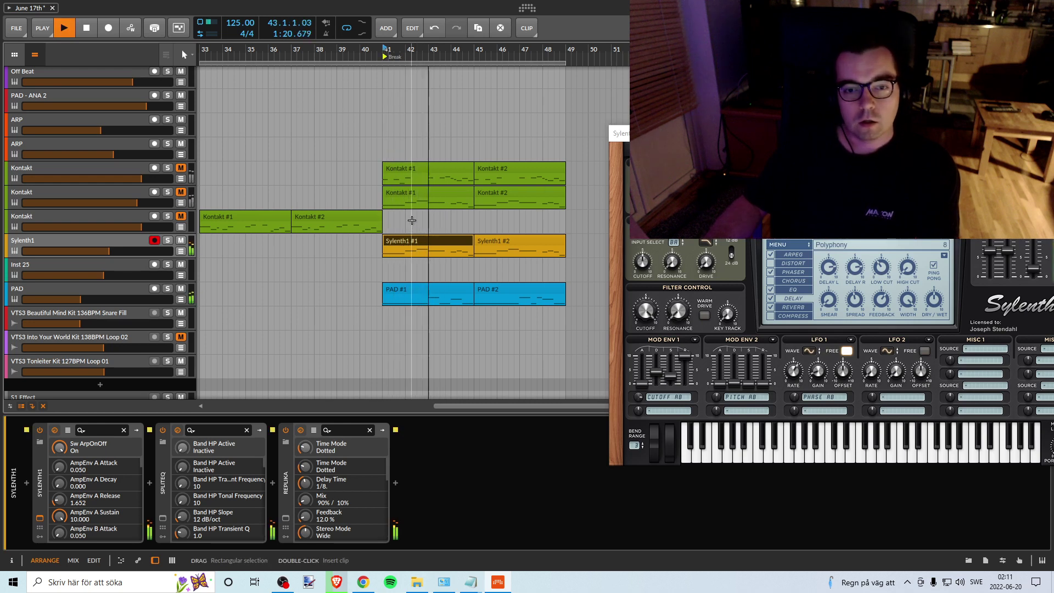
left_click(167, 240)
left_click(168, 289)
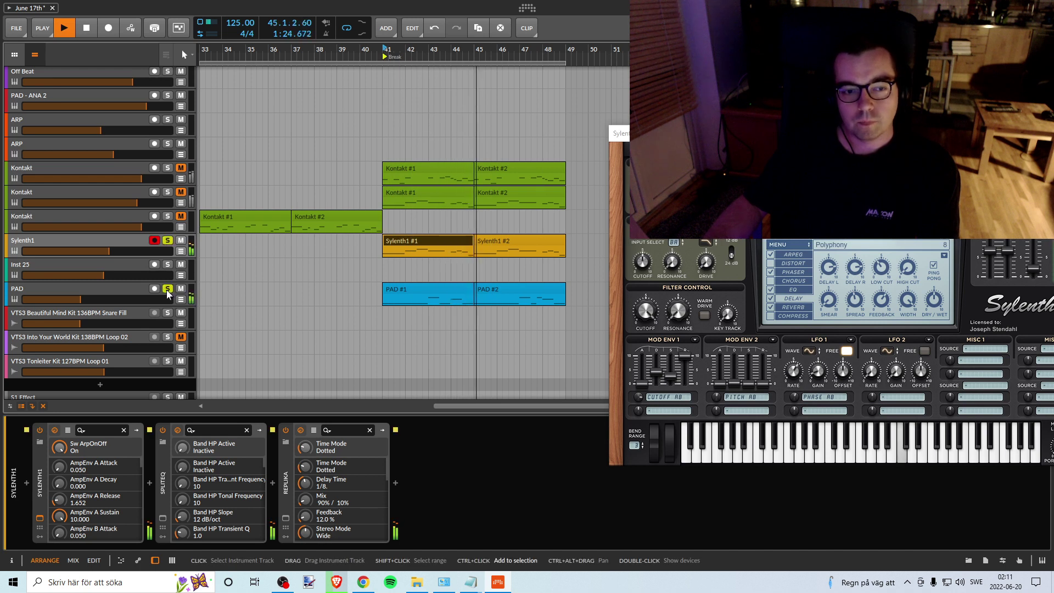
key("space")
left_click(167, 241, "shift")
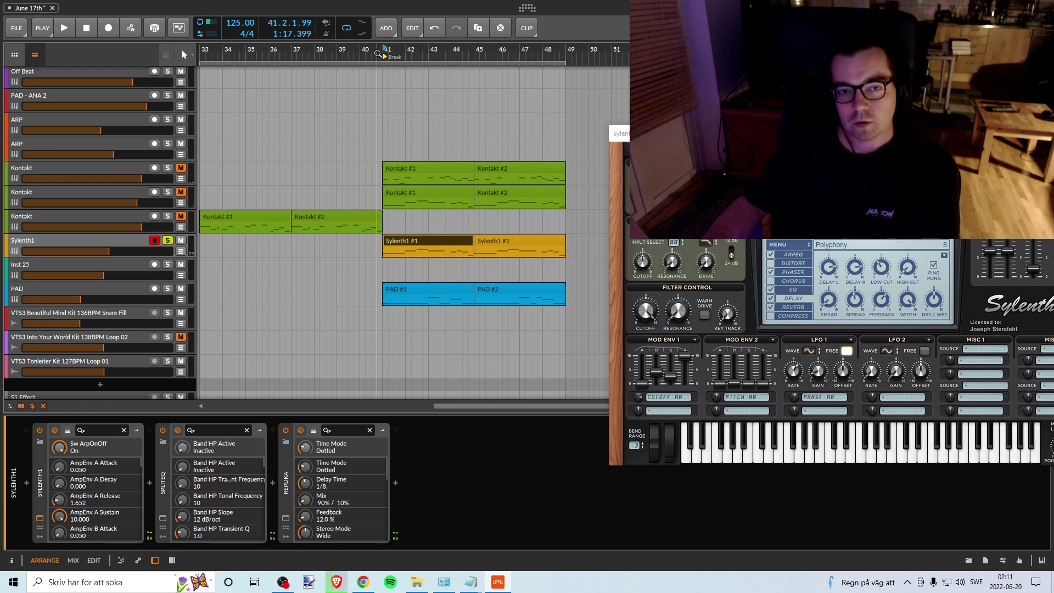
key("space")
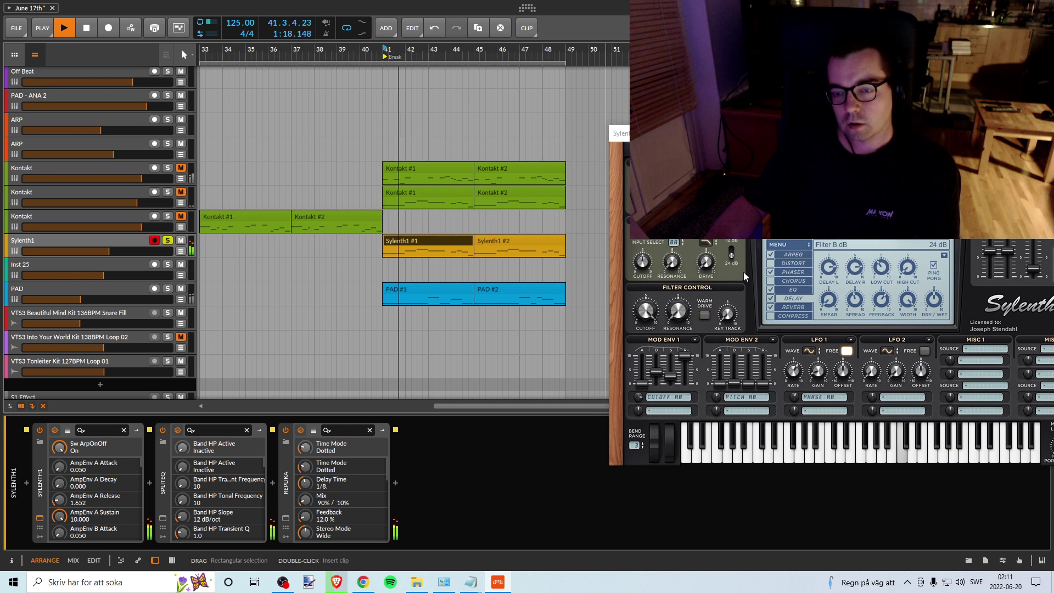
key("space")
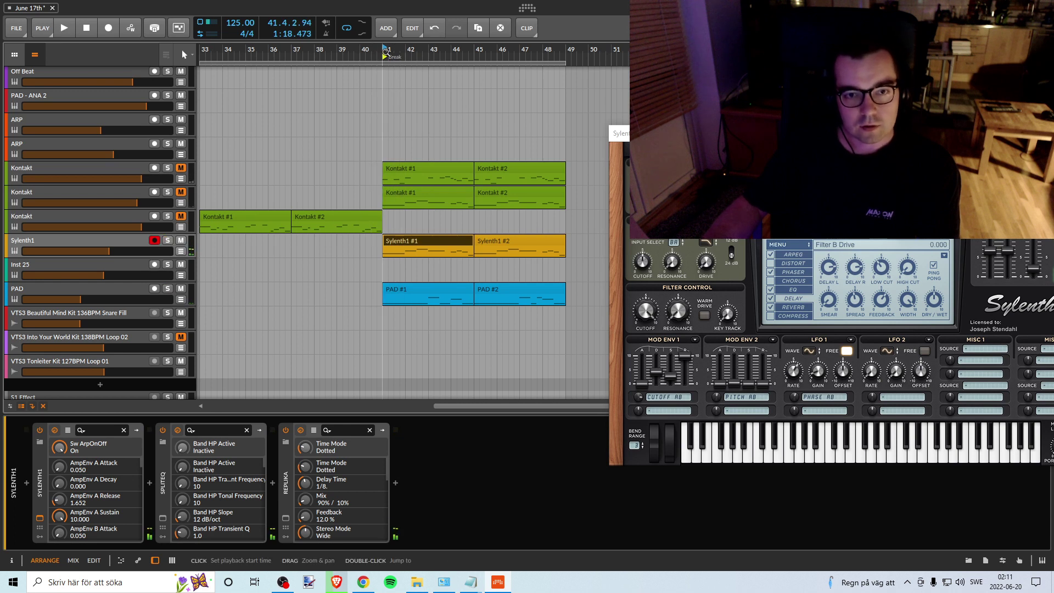
key("space")
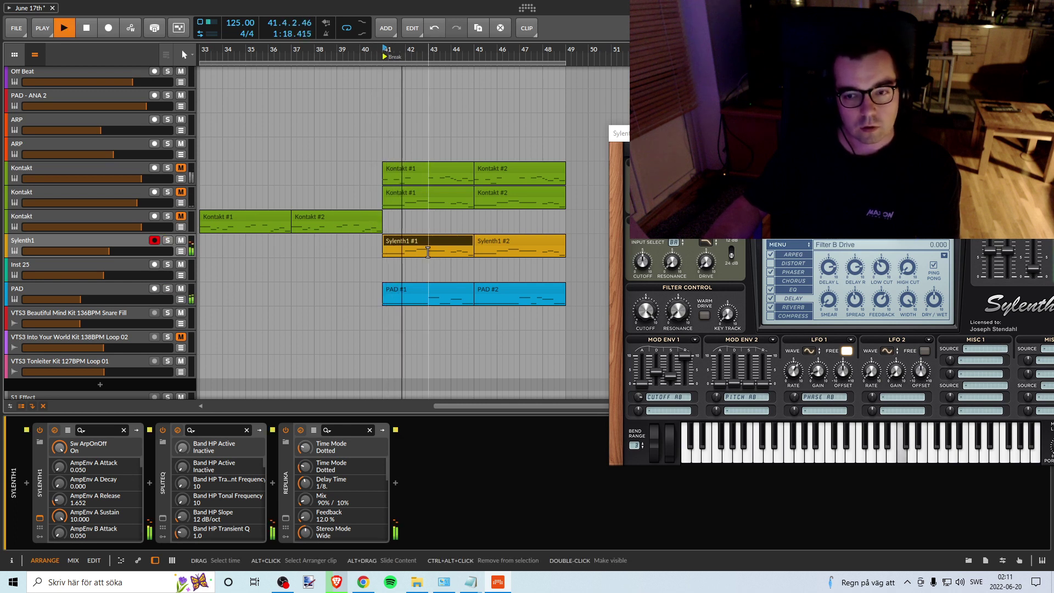
left_click(167, 241)
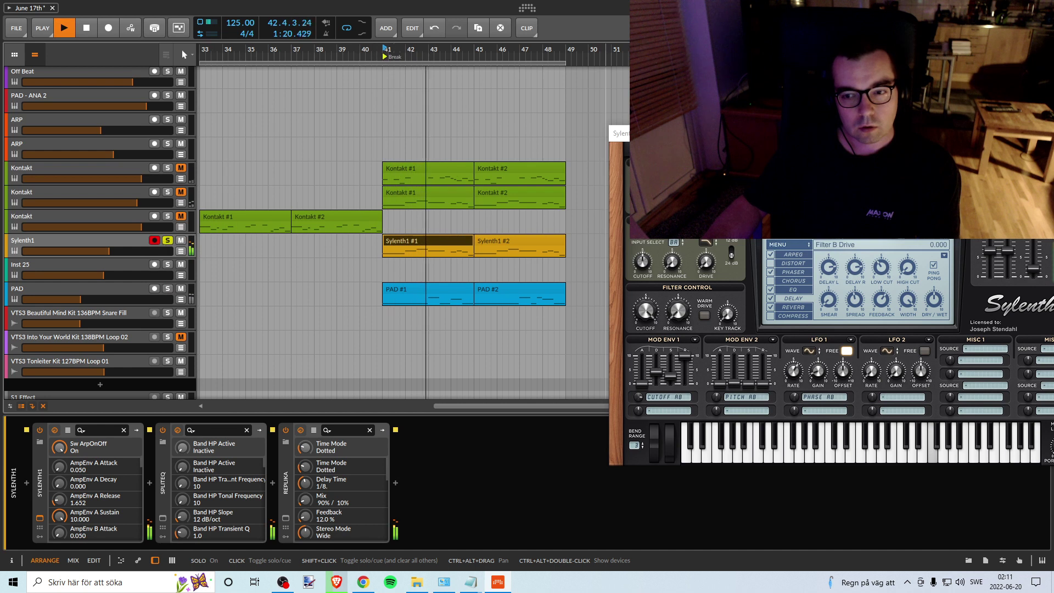
Step: Move the Sylenth1 window to reach its Filter B controls, set the Filter B slope to 12 dB, and unsolo the track
left_click_drag(764, 133, 656, 123)
left_click(627, 248)
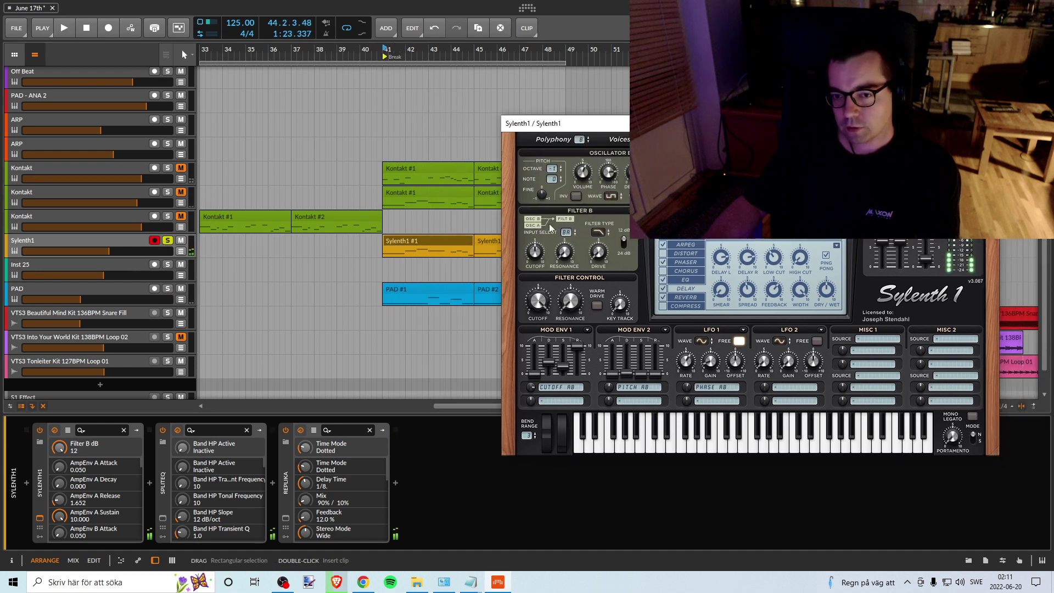
left_click(229, 167)
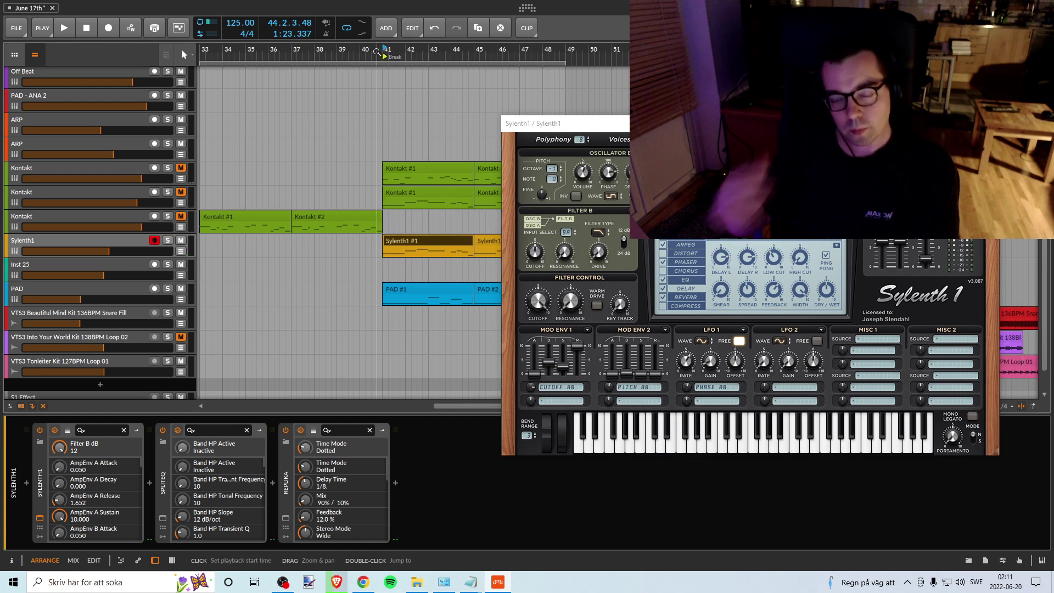
Step: Compare Sylenth1's phaser on and off while replaying the break from bar 41, leaving the phaser switched off
left_click(375, 49)
key("space")
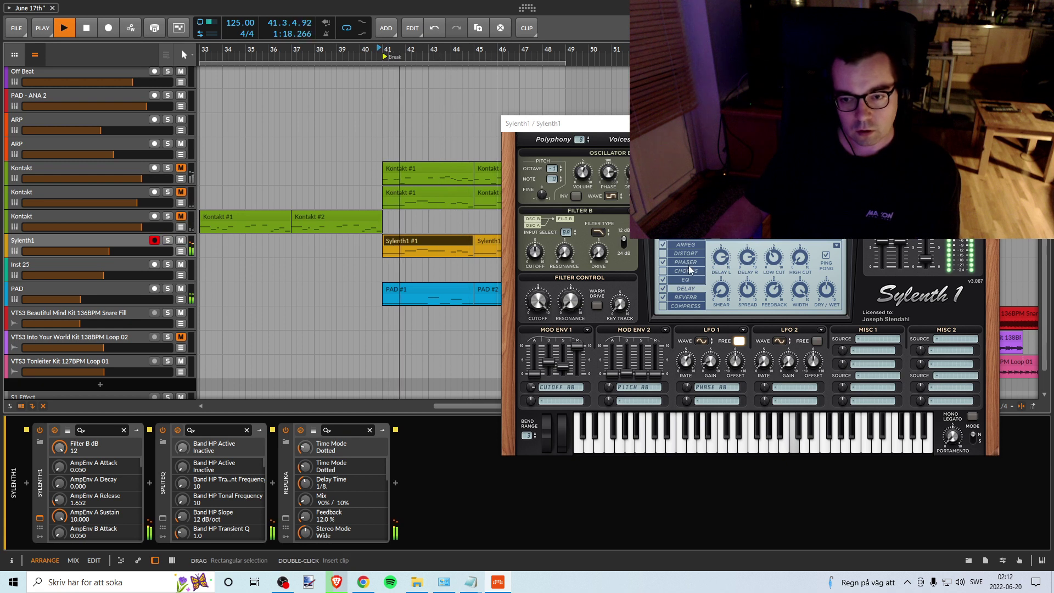
left_click(662, 262)
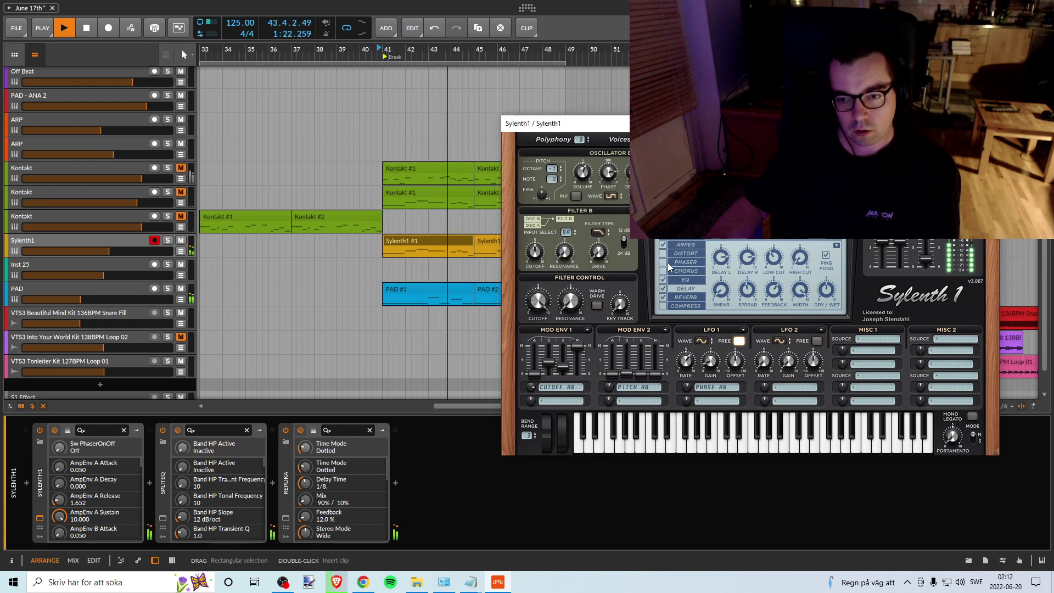
left_click(684, 263)
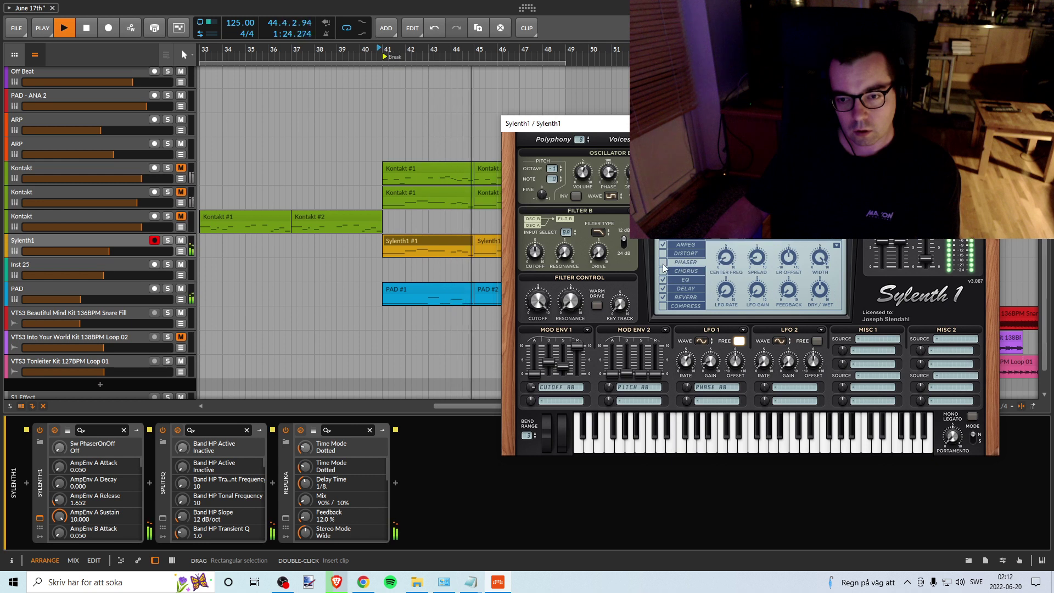
key("space")
left_click(663, 263)
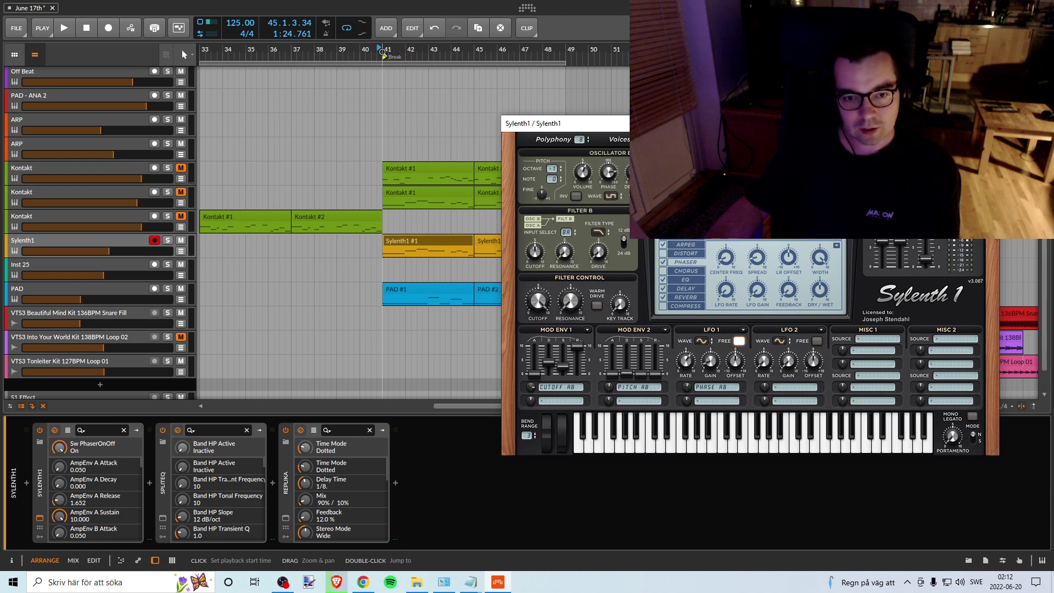
key("space")
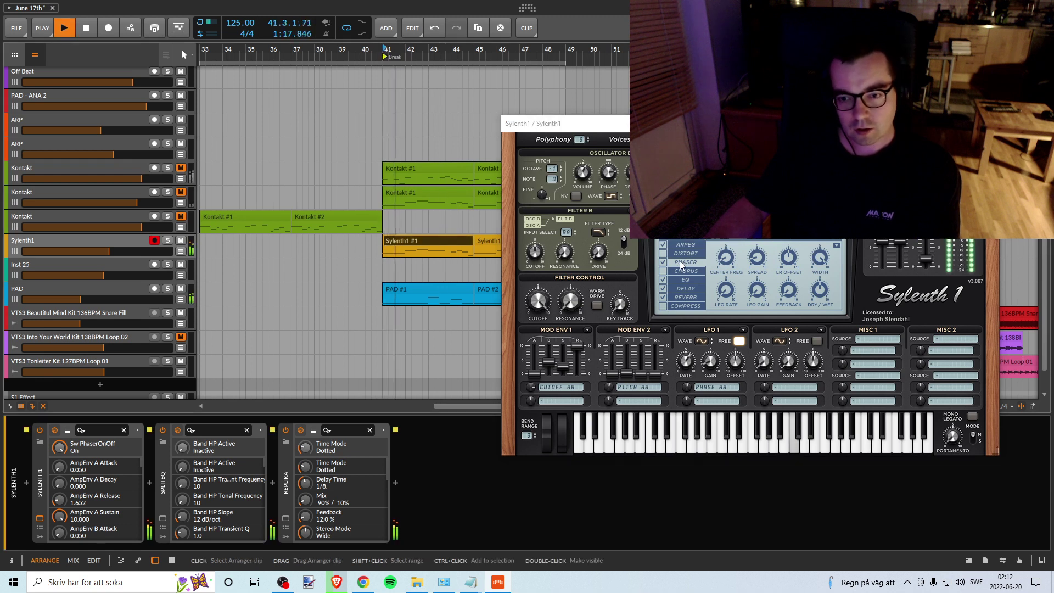
left_click(664, 262)
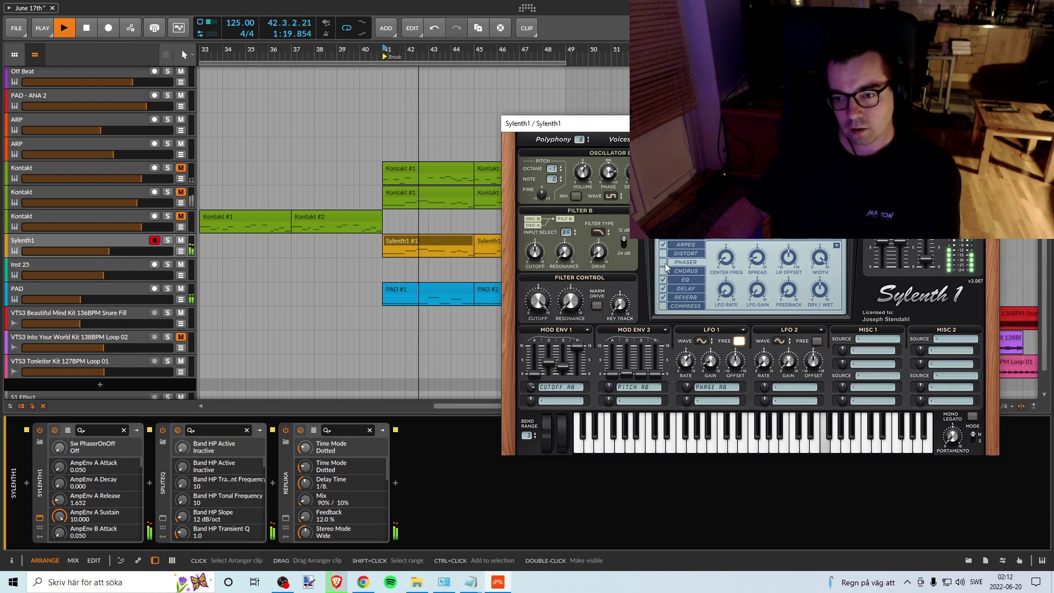
key("space")
key("space")
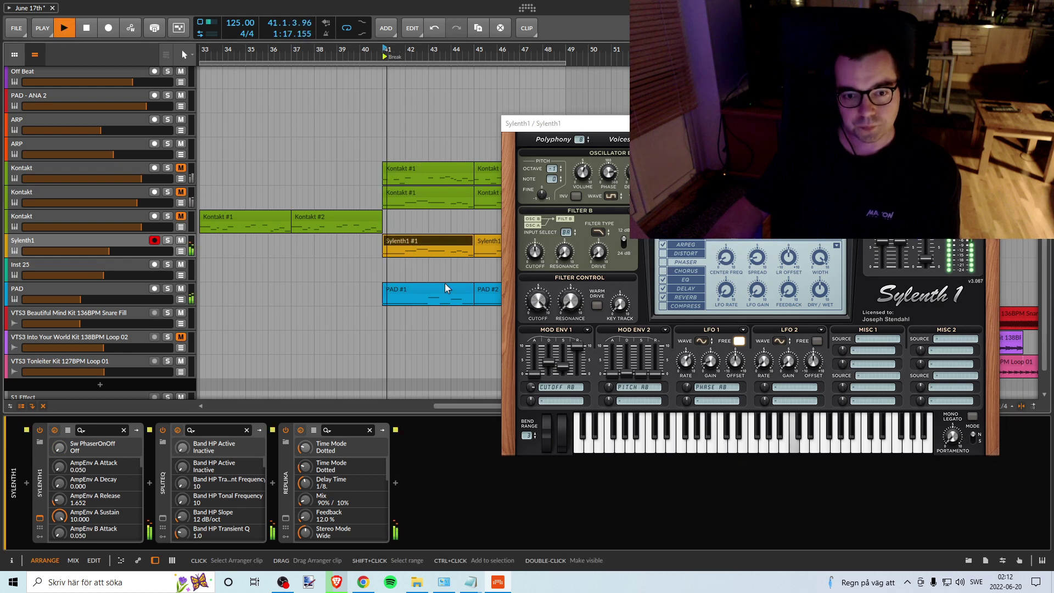
Step: Toggle Sylenth1's delay off and back on while the break plays, and disable the delay's Ping Pong option
left_click(684, 270)
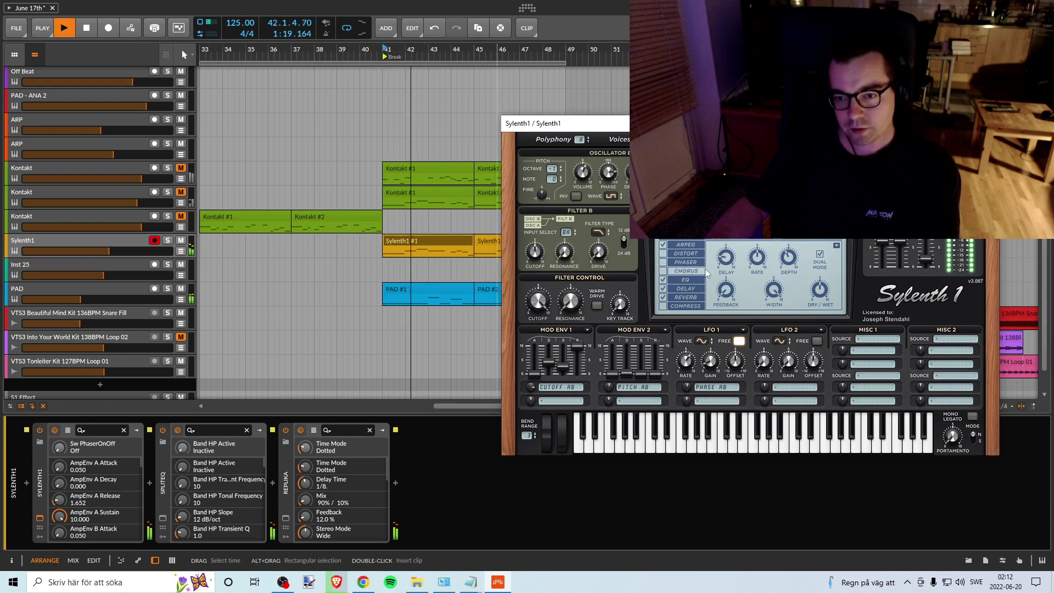
left_click(665, 290)
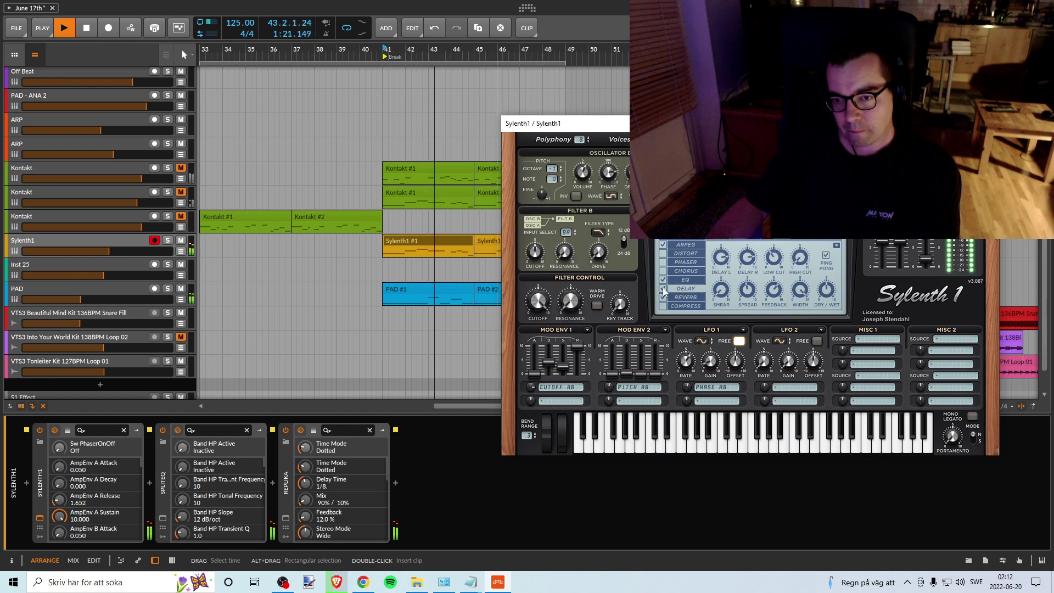
left_click(664, 288)
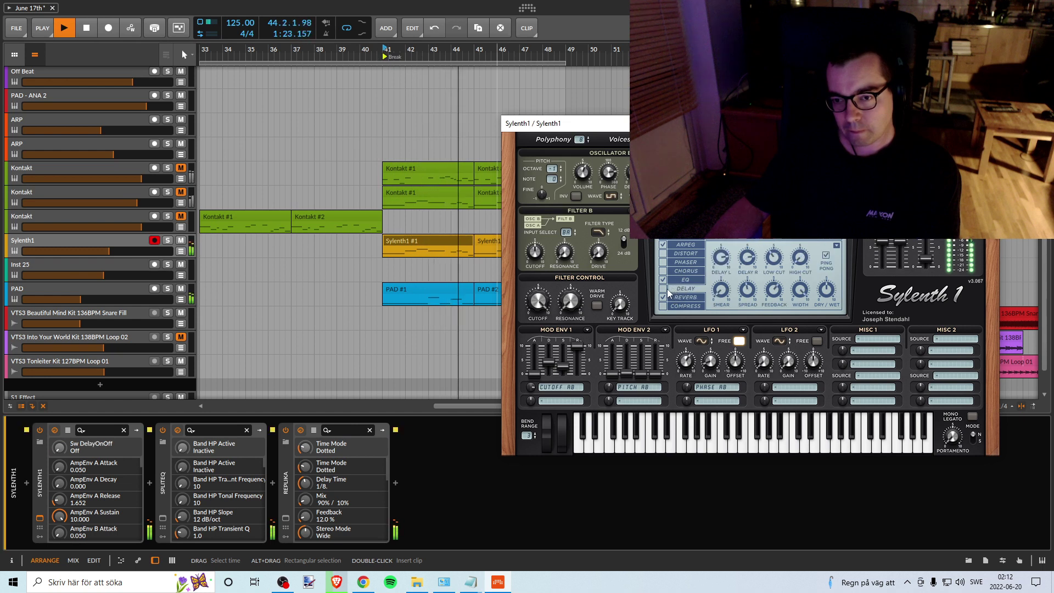
left_click(663, 288)
key("space")
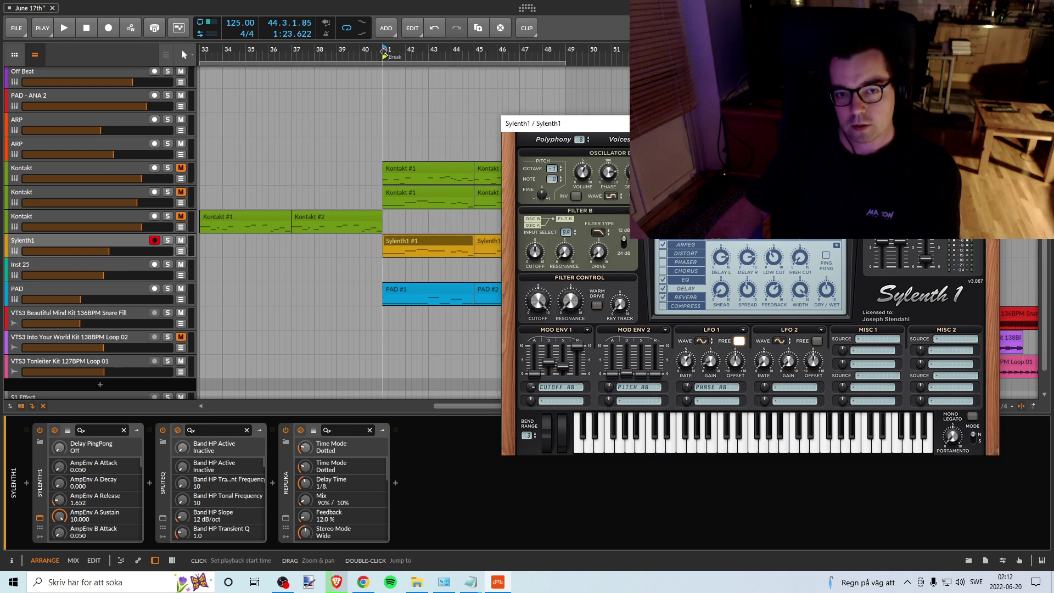
Step: Replay the break from bar 41, switch off Sylenth1's delay, and toggle its reverb to compare, leaving the reverb on
left_click(384, 52)
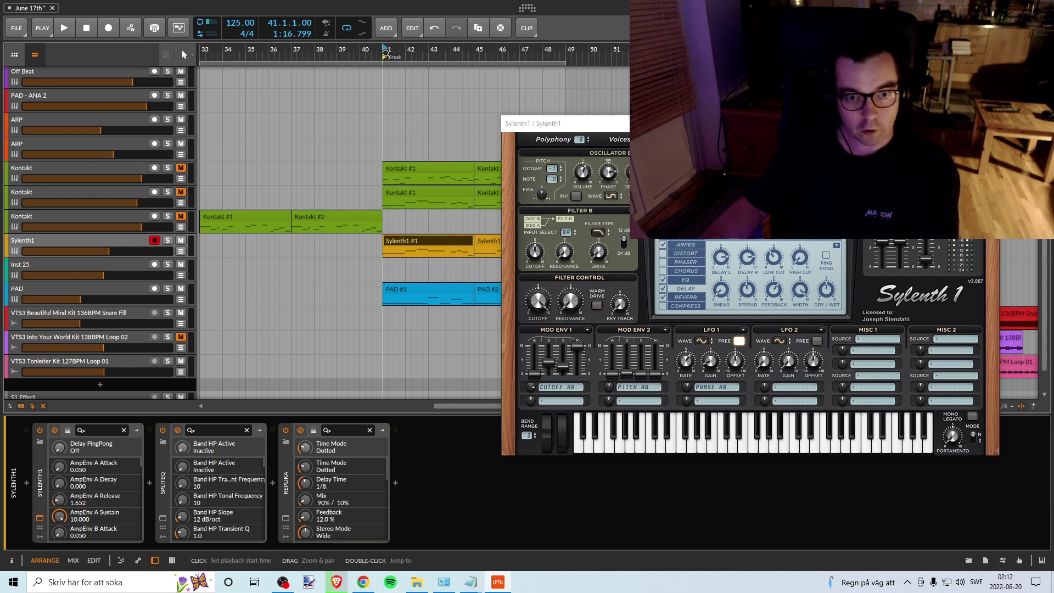
key("space")
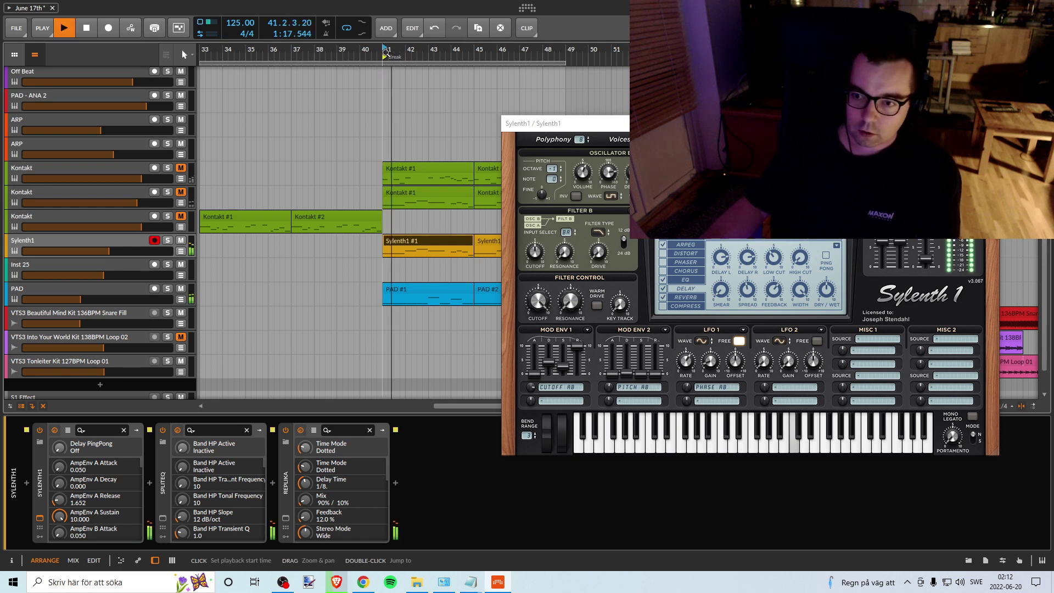
left_click(665, 288)
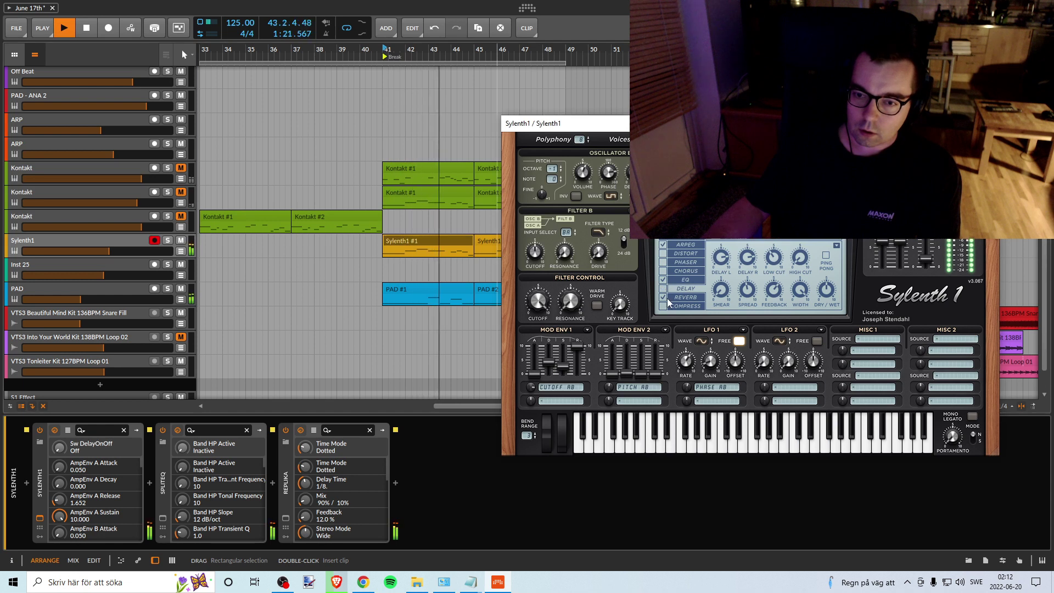
left_click(667, 298)
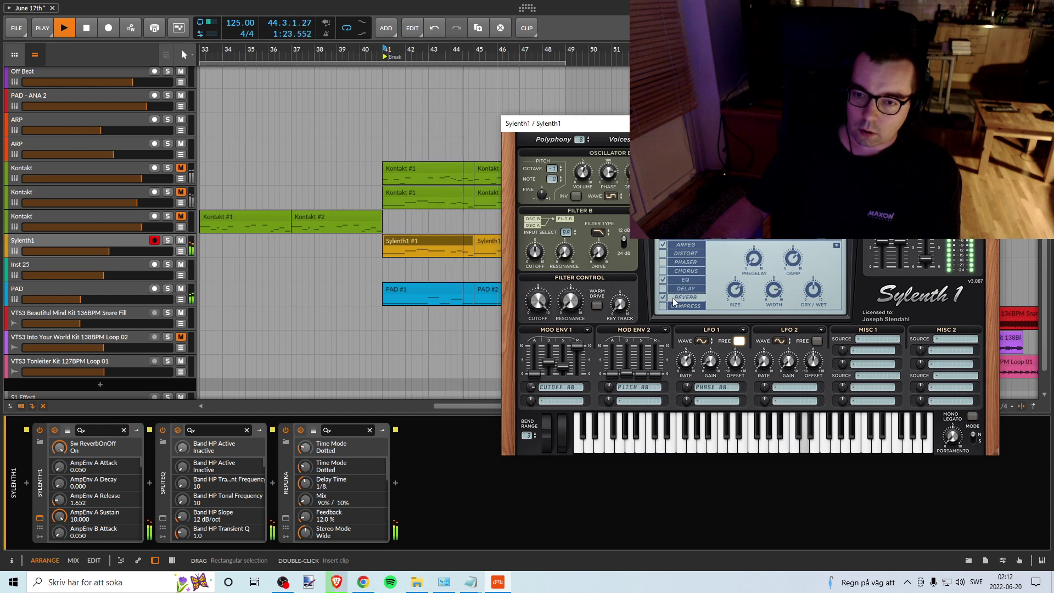
key("space")
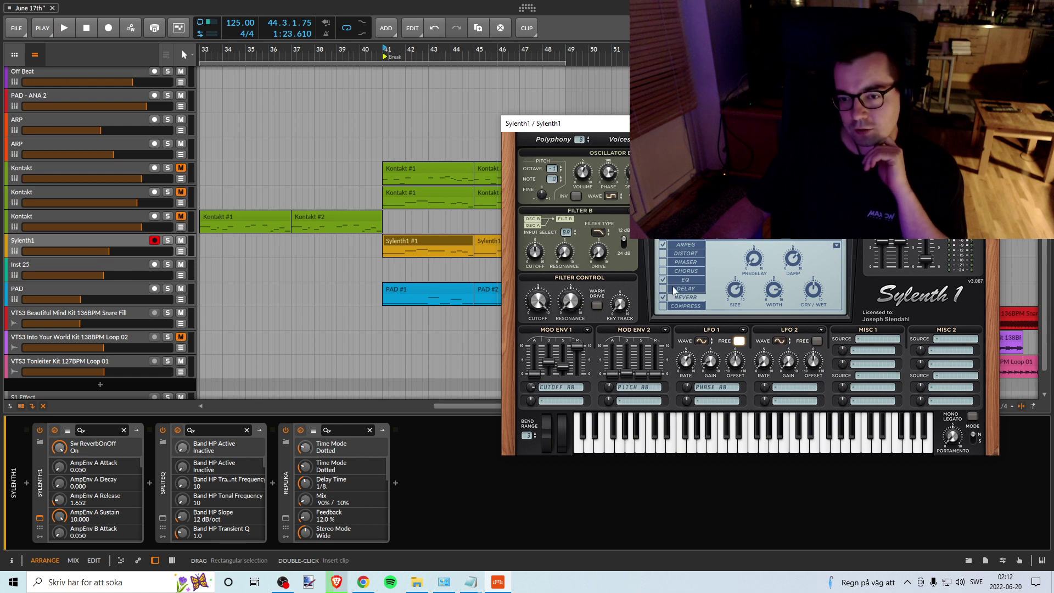
Step: Check Sylenth1's effect settings, compare the EQ's 2-Pole and 1-Pole modes over the break, and set the EQ mode to 1-Pole
left_click(677, 288)
left_click(684, 297)
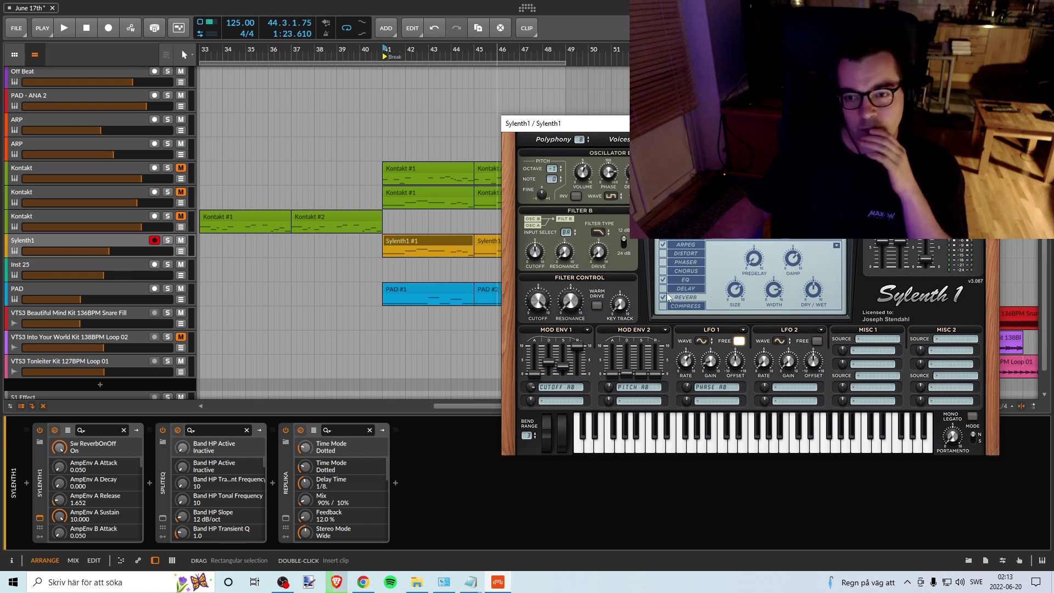
left_click(685, 249)
left_click(683, 281)
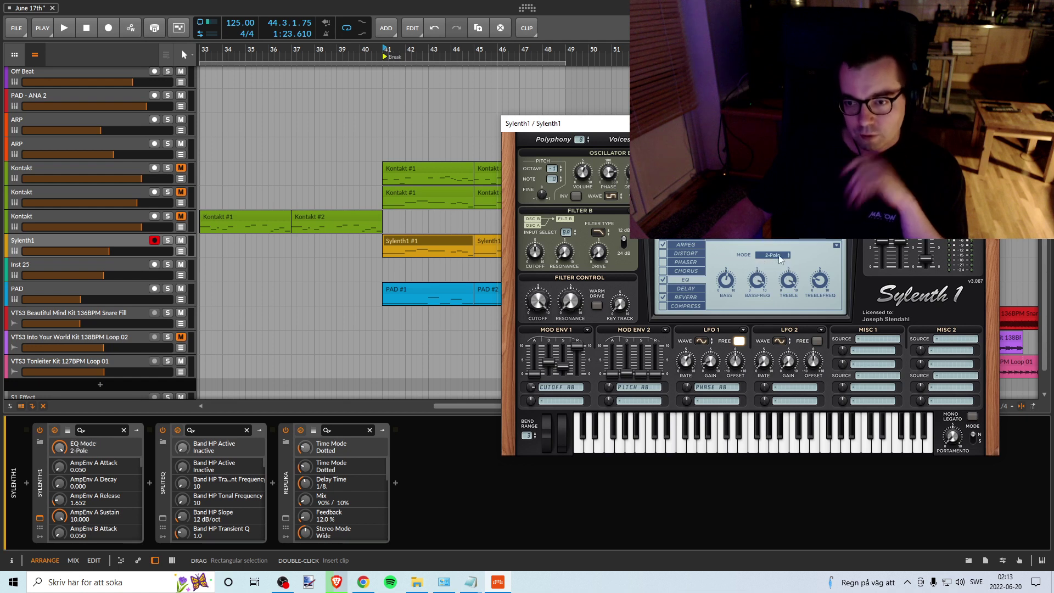
key("space")
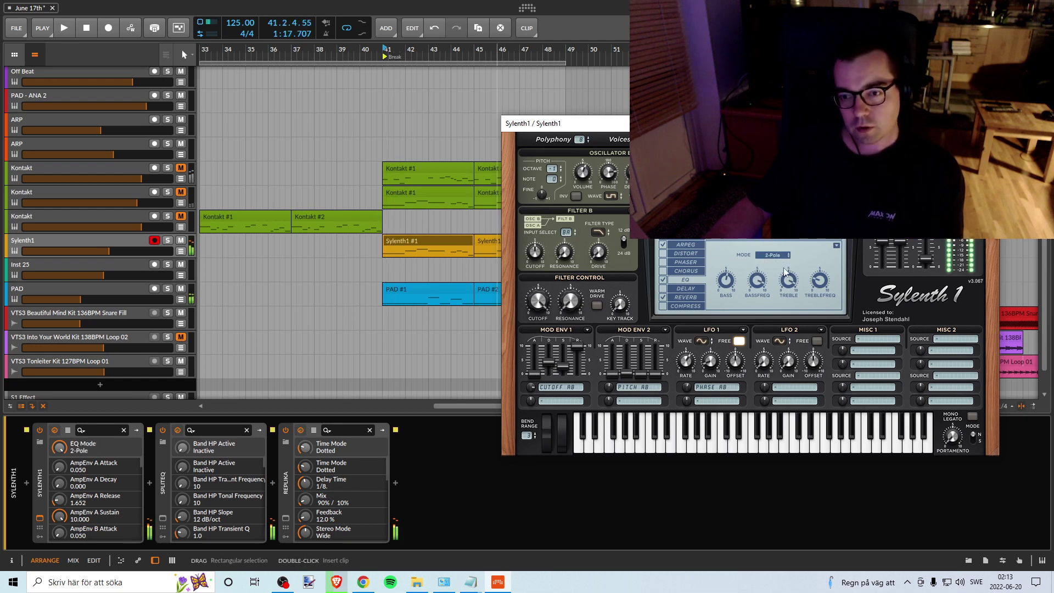
scroll(767, 260, "down", 1)
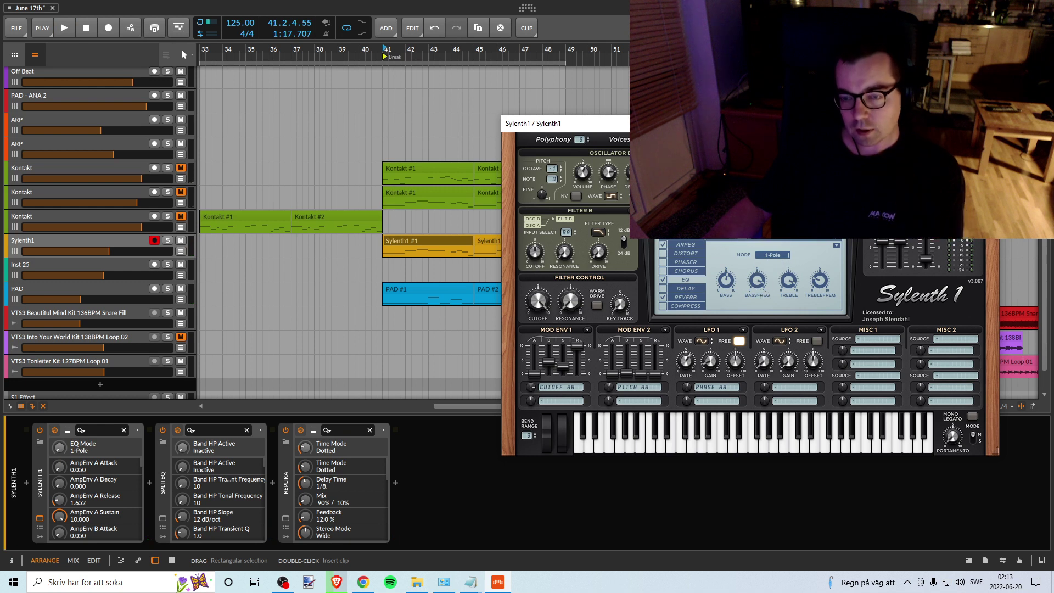
key("space")
Step: Set the Sylenth1 EQ's Bass to 4.393 and its Bass Freq to 595.73 while replaying the break from bar 41
key("space")
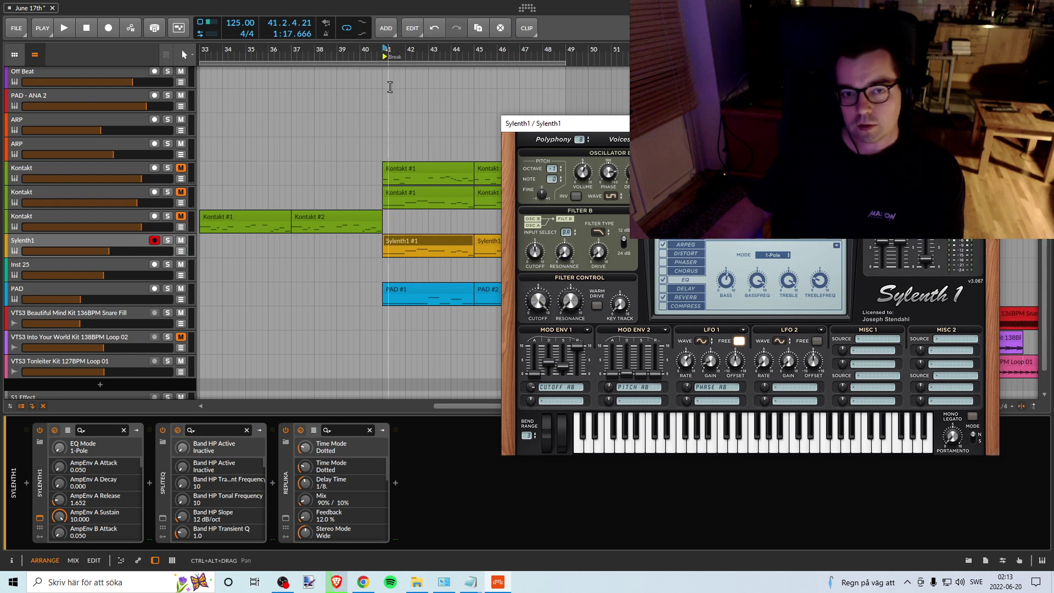
key("space")
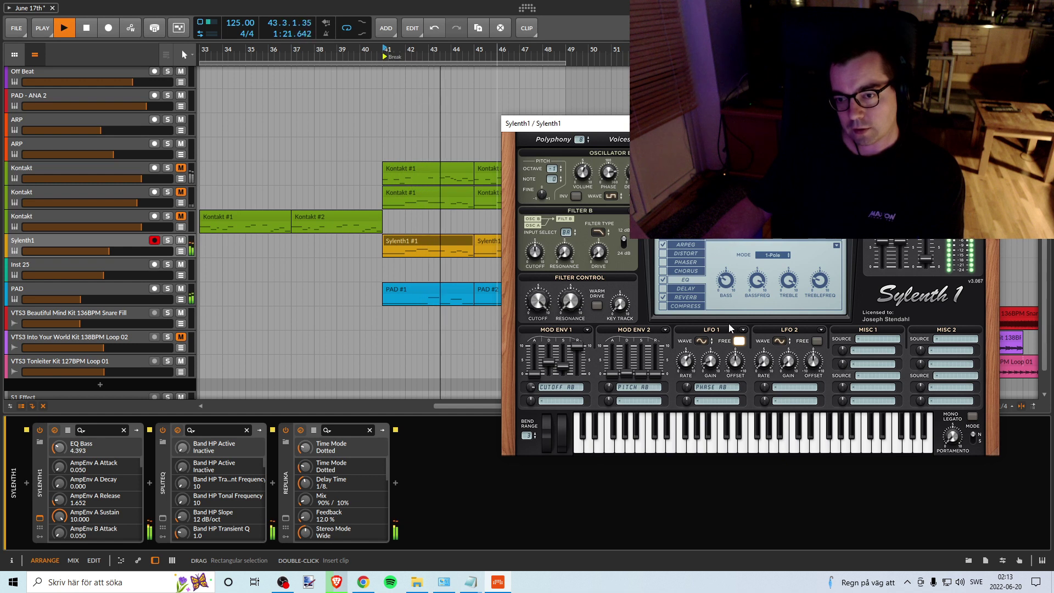
key("space")
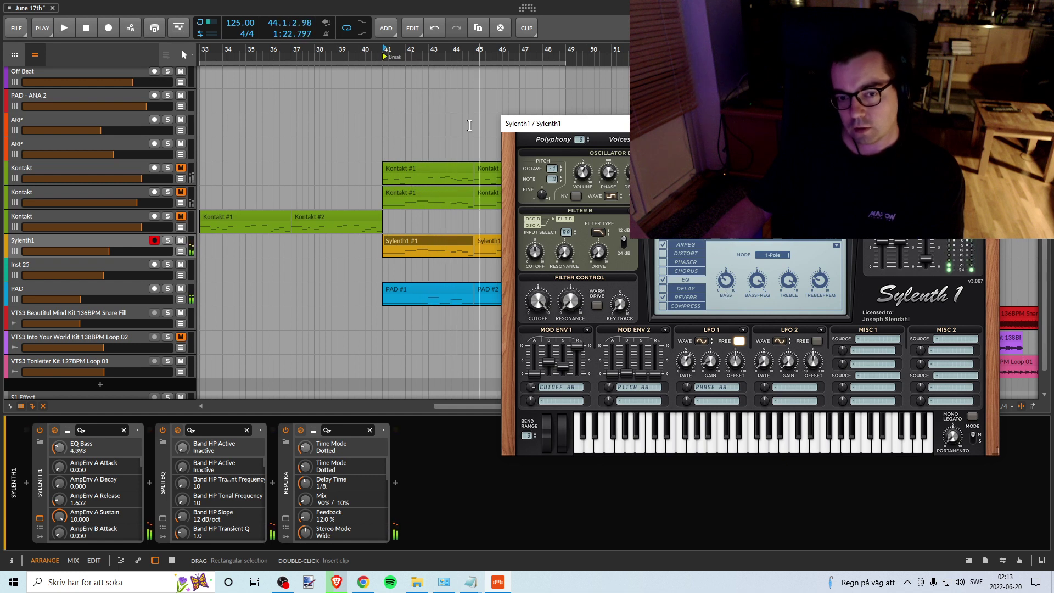
left_click(387, 53)
key("space")
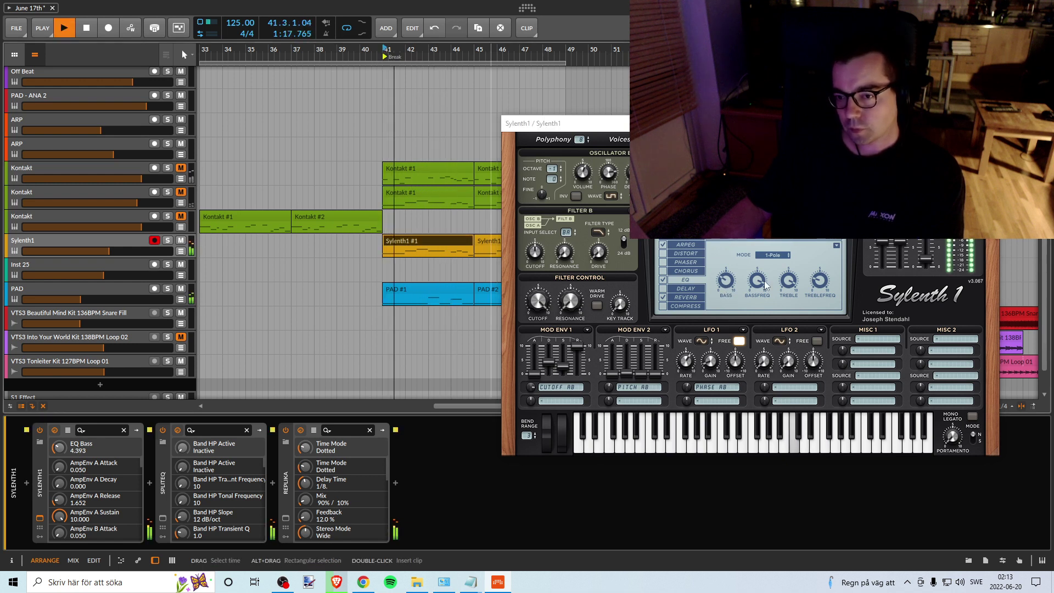
left_click(758, 283)
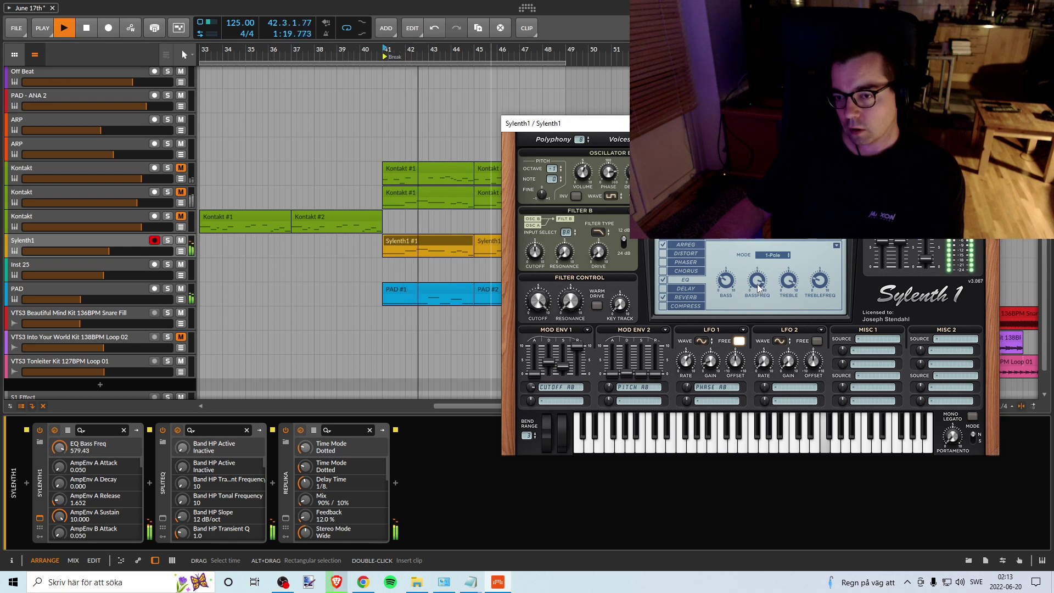
key("space")
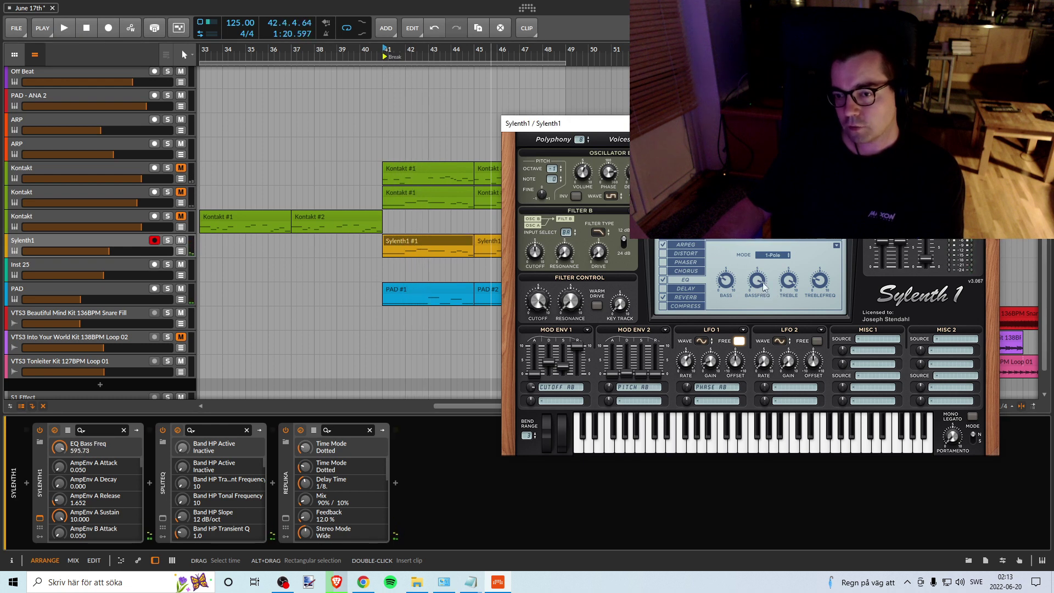
Step: Set the lead Sylenth1 EQ's Bass Freq to 579.43 while replaying the break from bar 41
key("space")
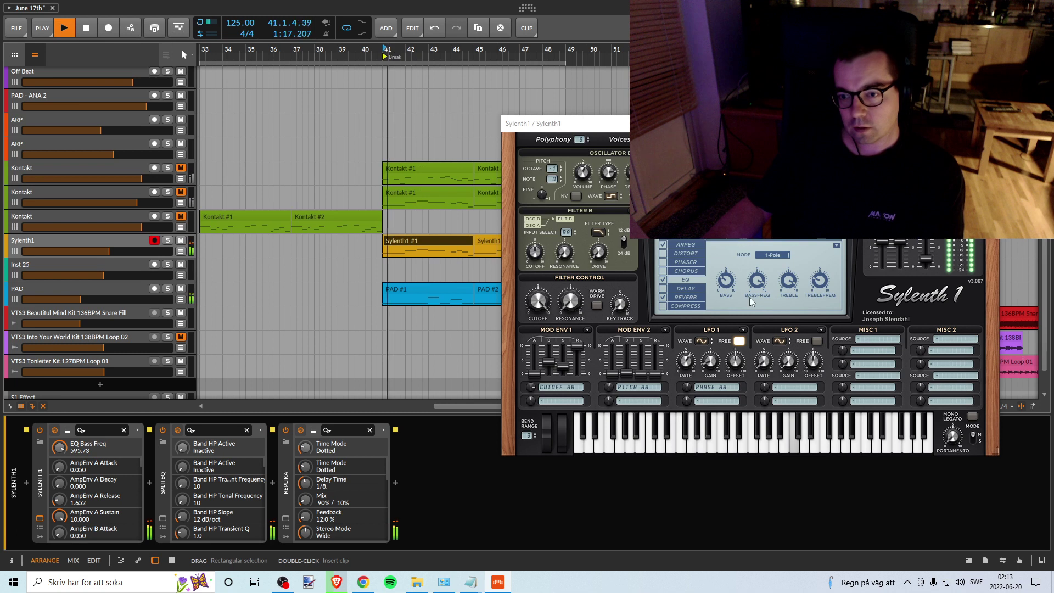
mouse_move(750, 298)
left_mouse_down()
mouse_move(752, 351)
mouse_move(754, 285)
left_mouse_up()
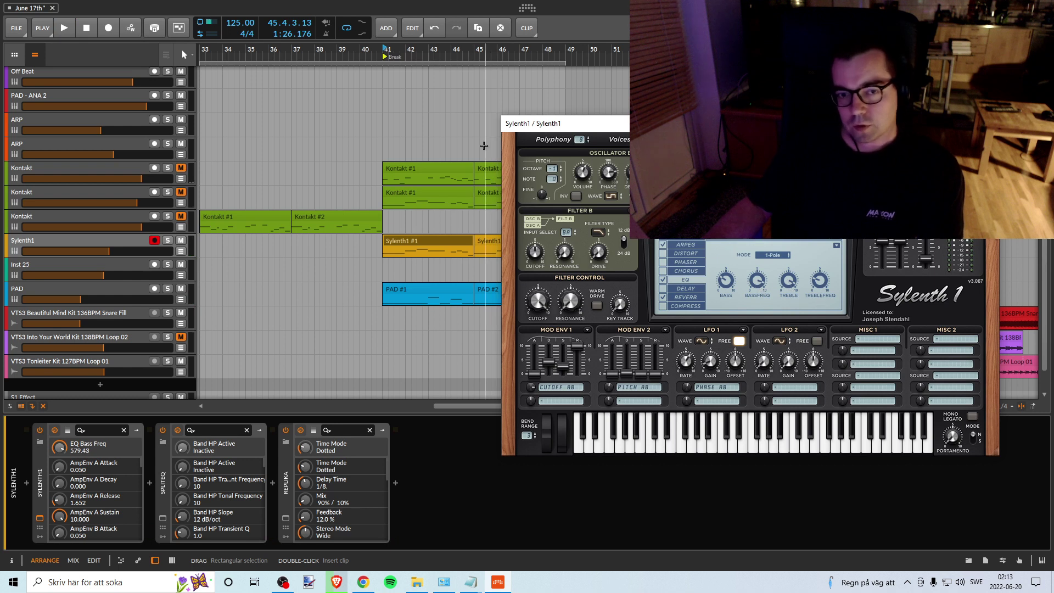
key("space")
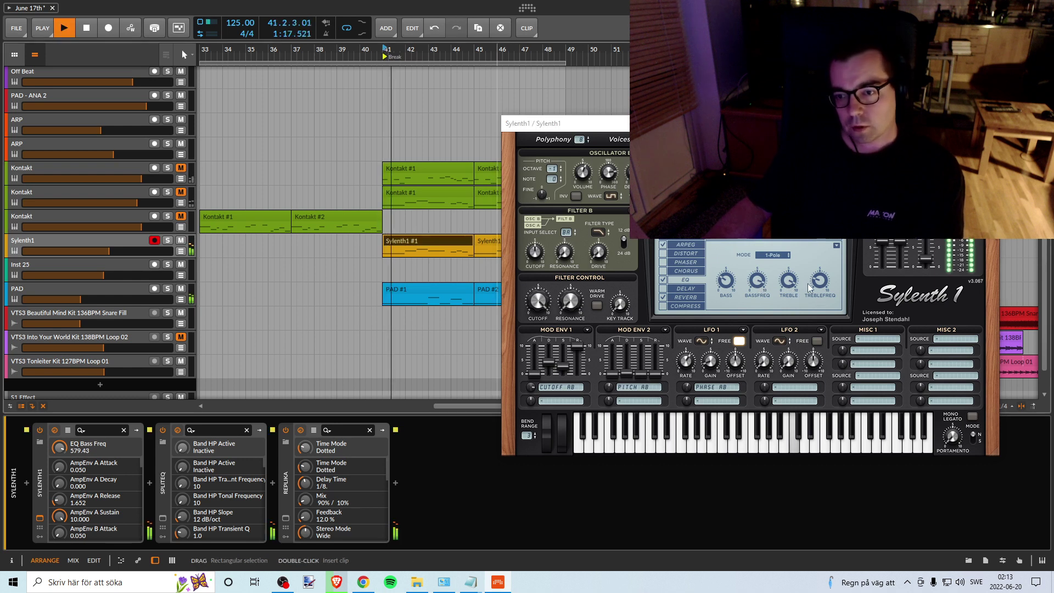
Step: Set the lead Sylenth1 EQ's Treble to 13.786 while repeatedly replaying the start of the break
left_click(789, 281)
left_click_drag(782, 342, 784, 299)
key("space")
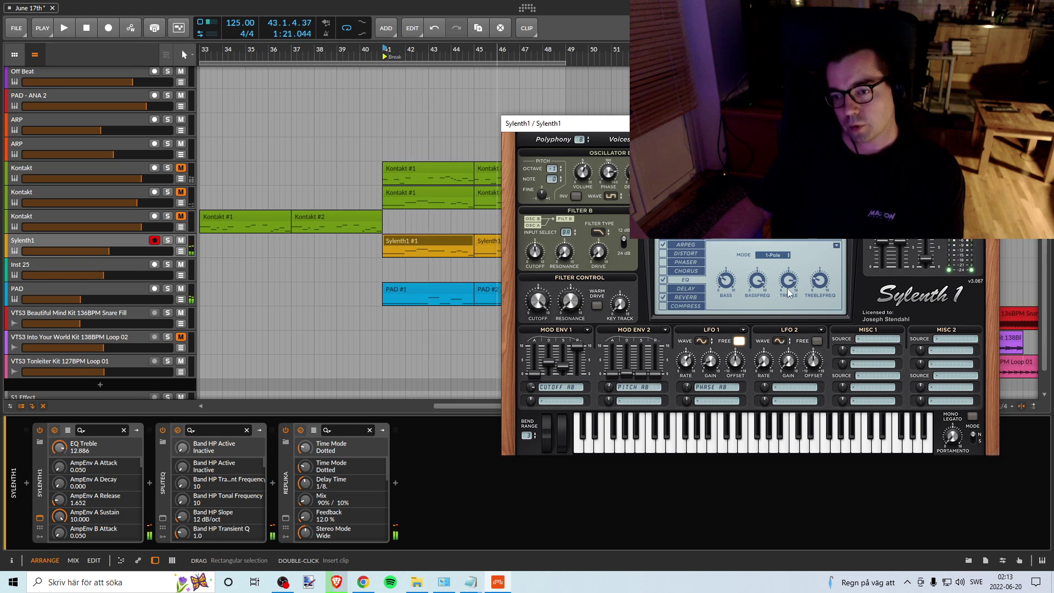
key("space")
key("space")
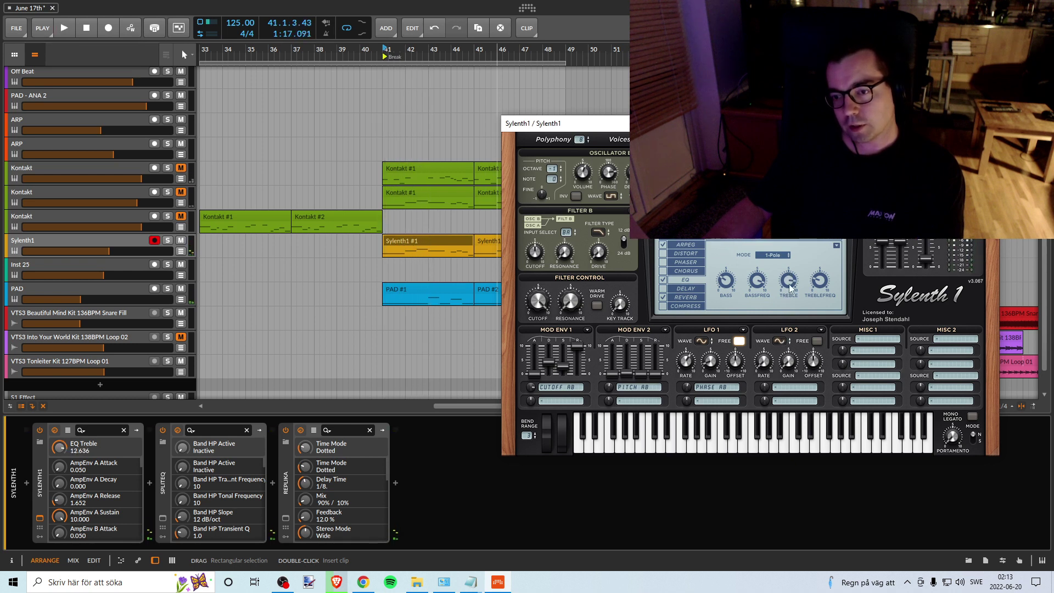
key("space")
left_click_drag(789, 286, 789, 280)
key("space")
key("space")
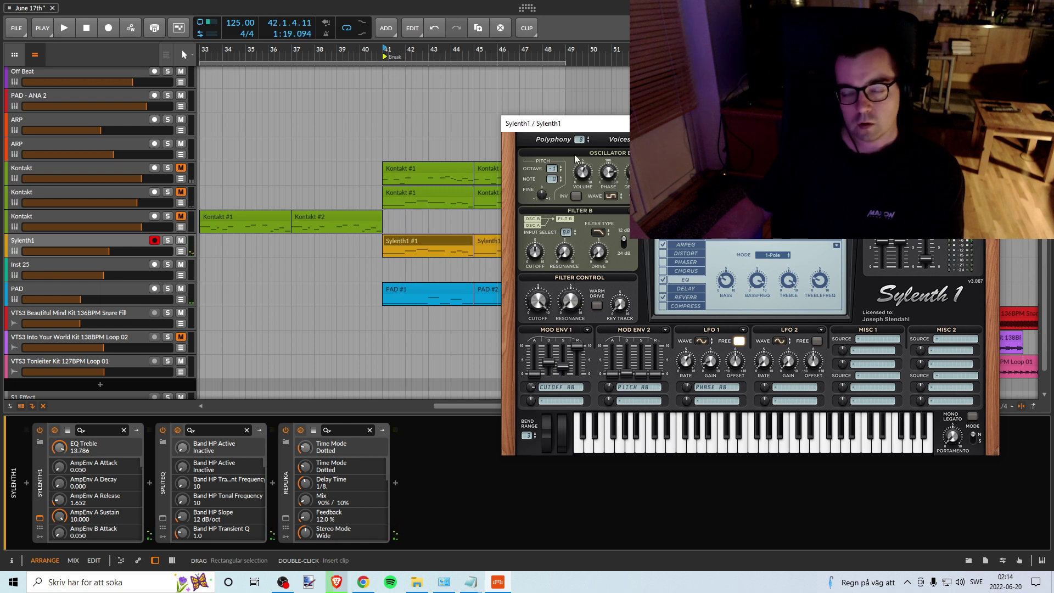
Step: Move the lead's plugin window aside, solo the PAD and Sylenth1 tracks, and play the break from bar 41
left_click_drag(575, 123, 625, 135)
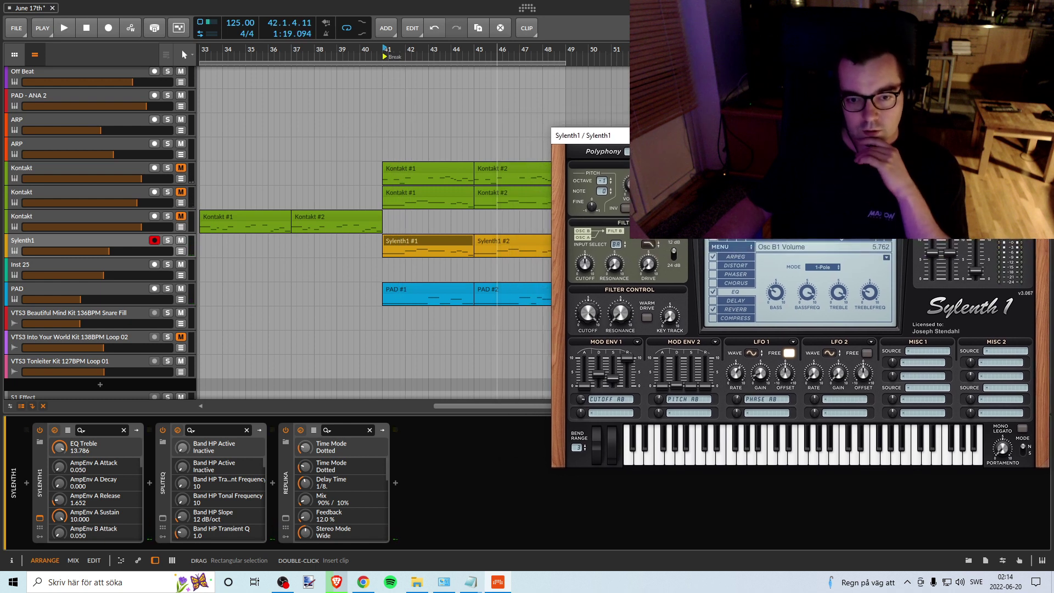
left_click(167, 289)
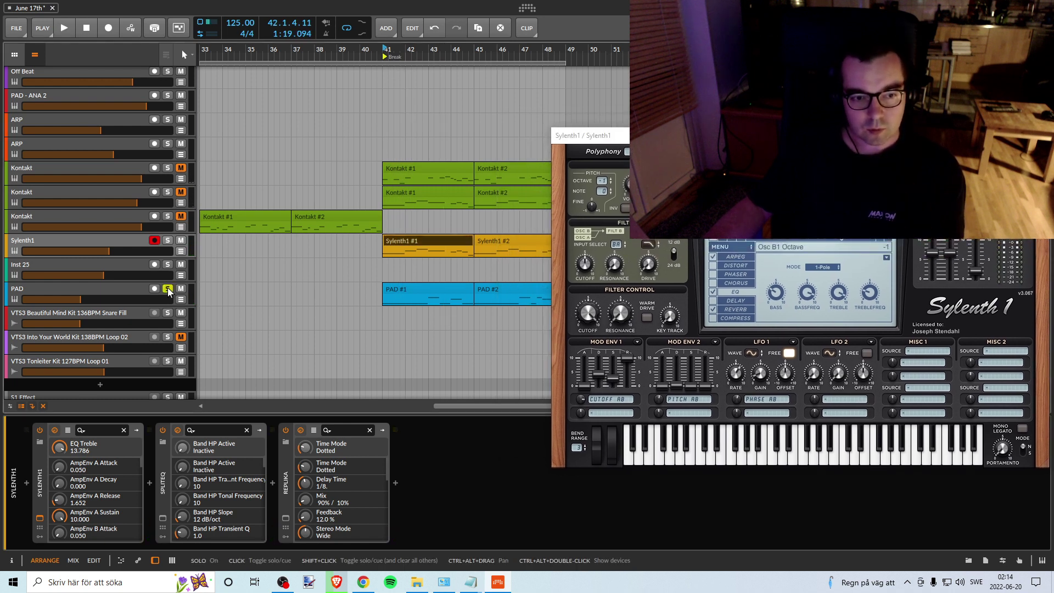
left_click(167, 241)
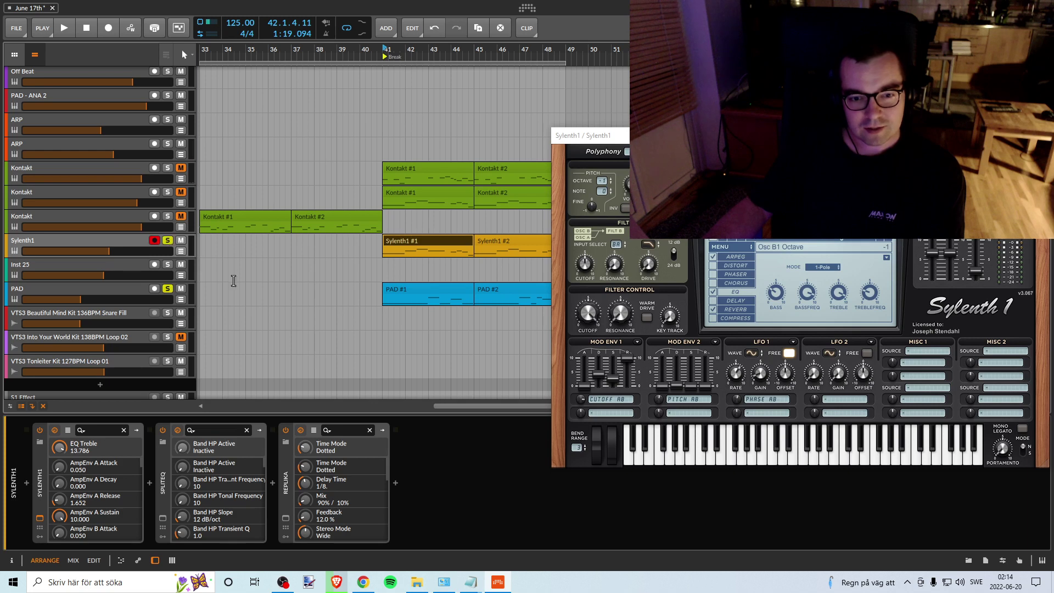
left_click(402, 298)
left_click(382, 51)
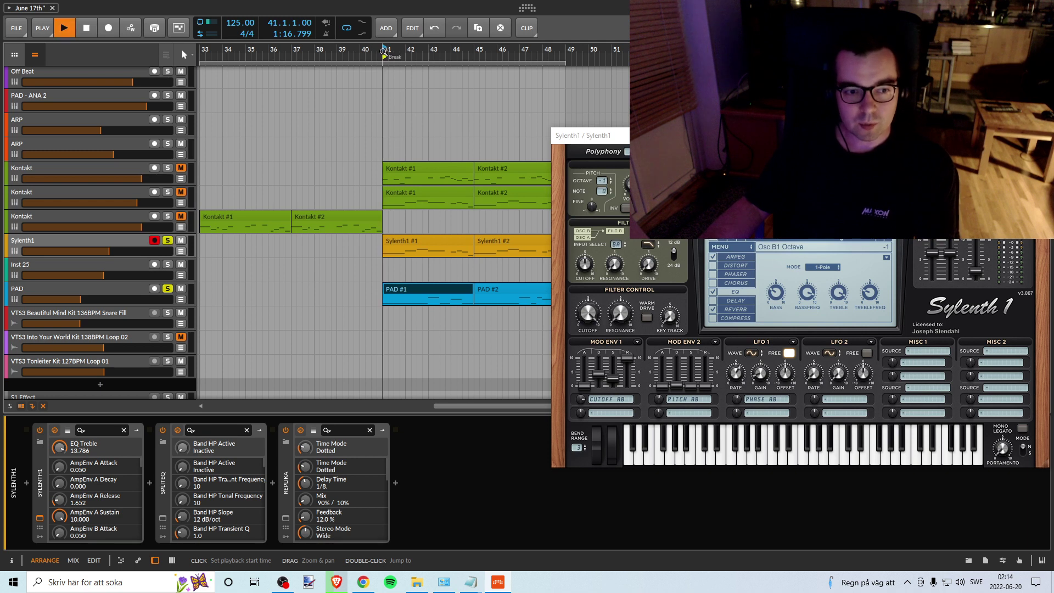
Step: Open the PAD track's Sylenth1, position its window clear of the break clips, and display its EQ settings
left_click(112, 296)
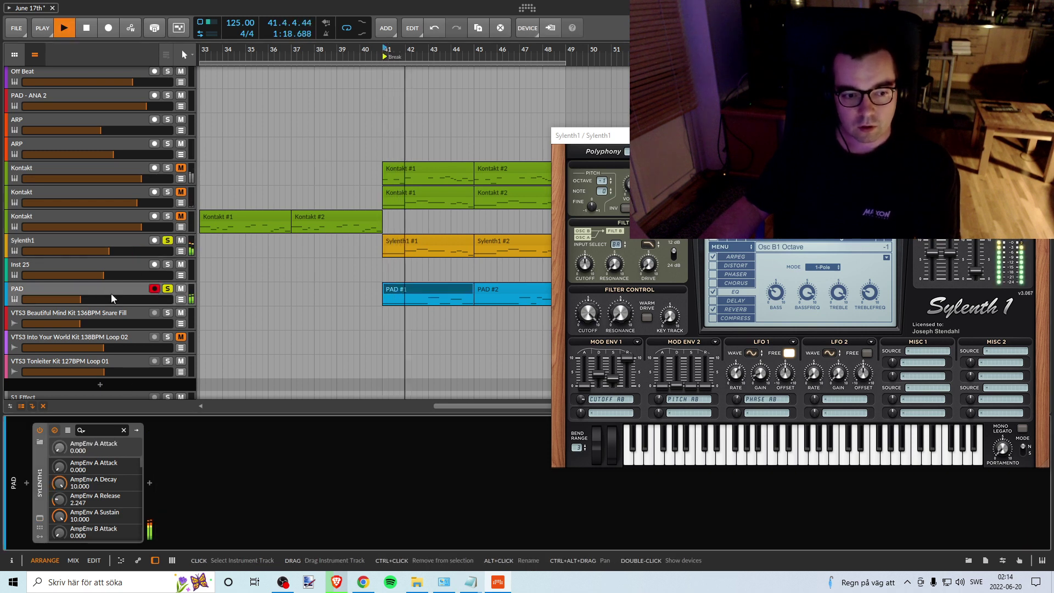
key("space")
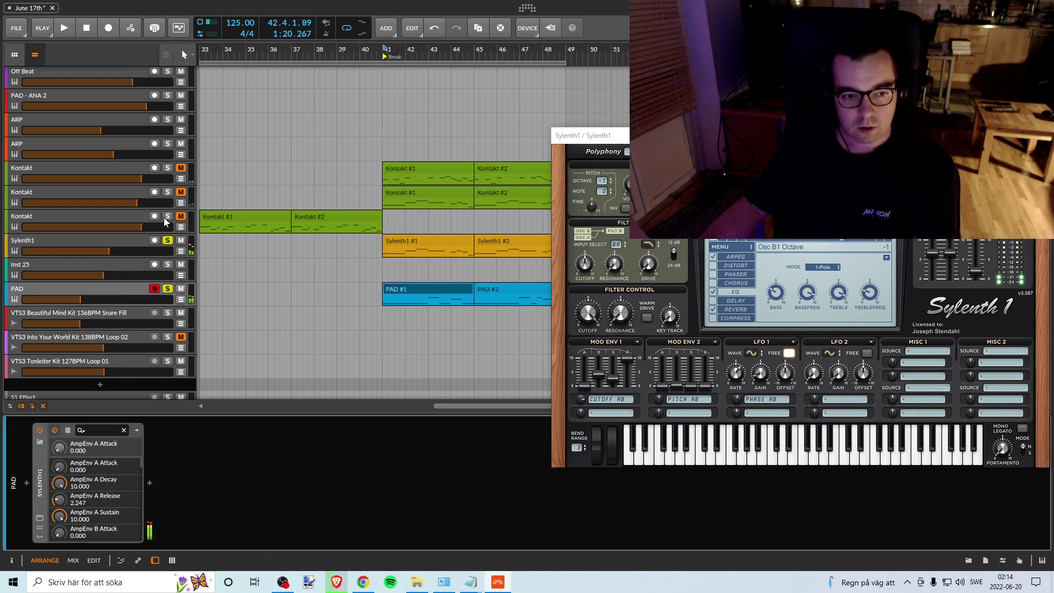
left_click(40, 519)
left_click_drag(588, 100, 561, 189)
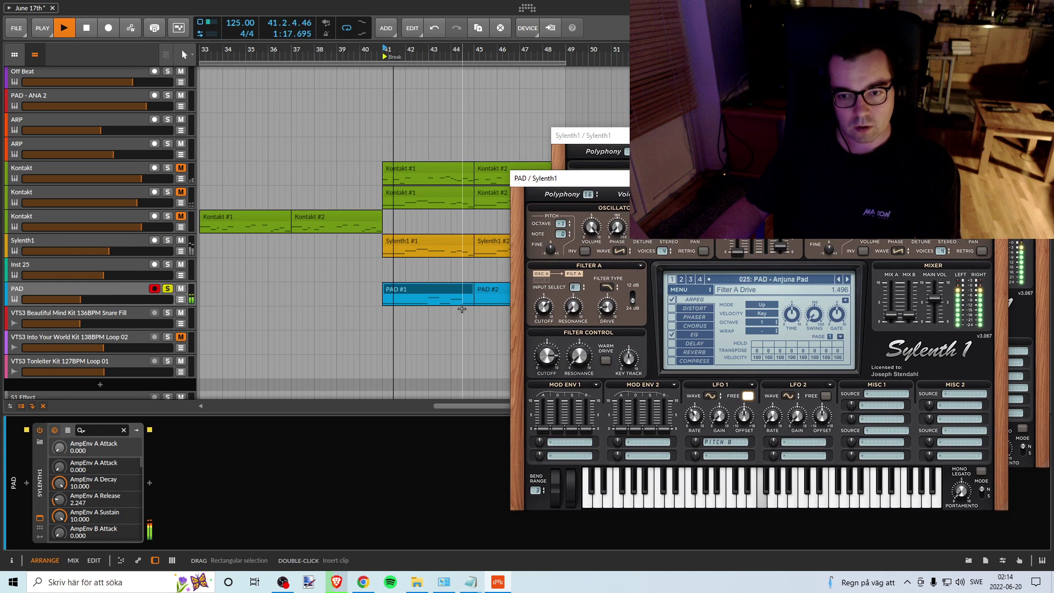
left_click(693, 339)
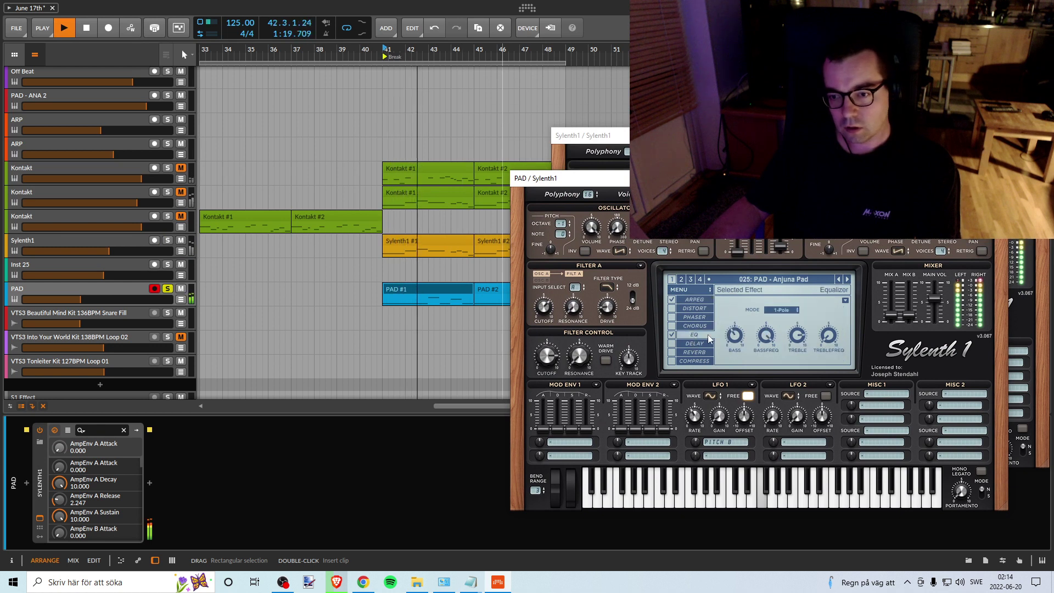
key("space")
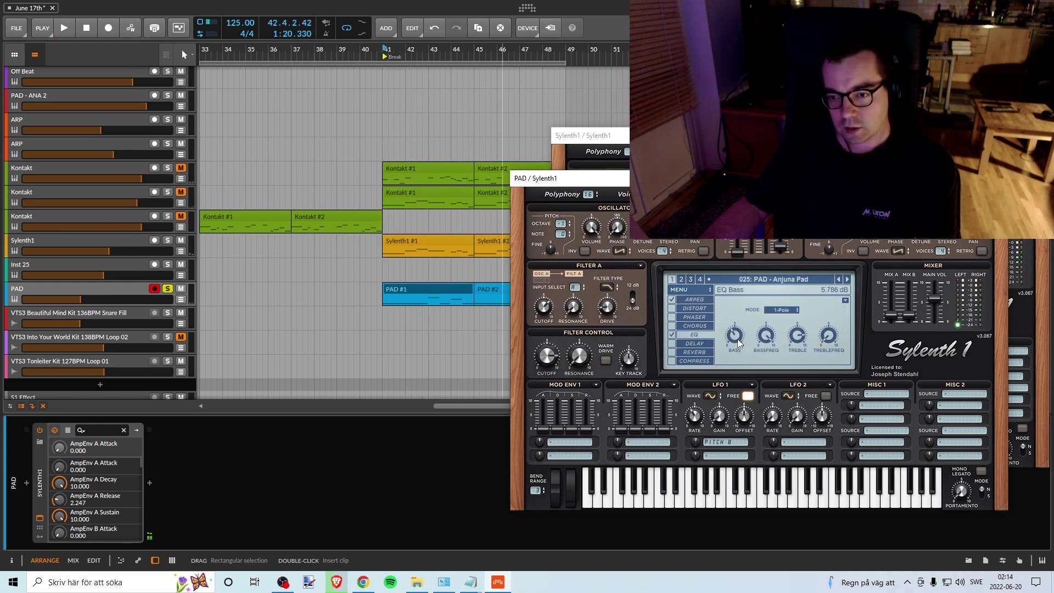
left_click_drag(681, 178, 675, 178)
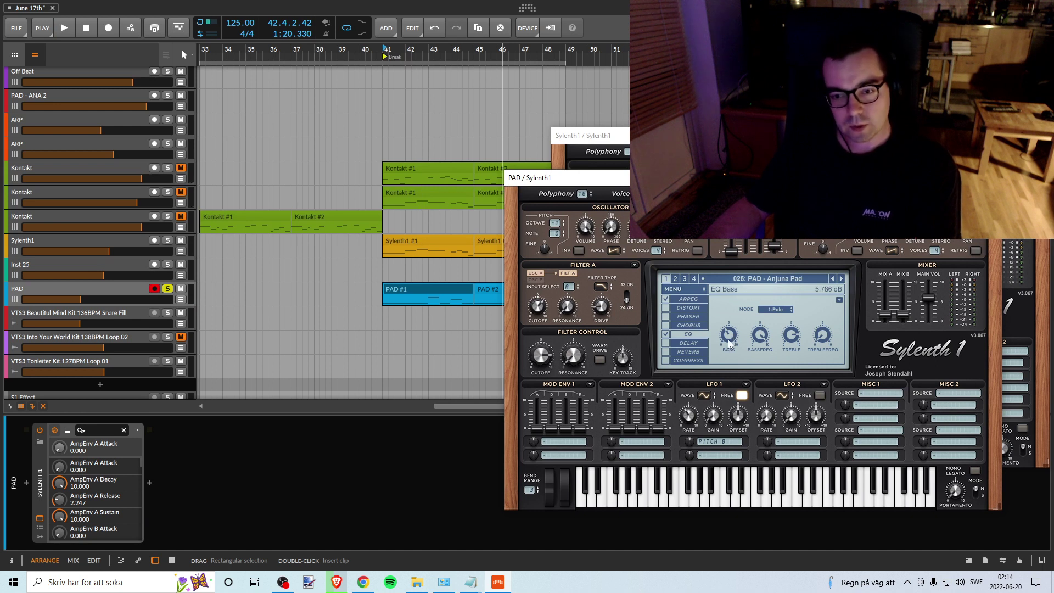
Step: Set the pad EQ's Bass to 2.486 dB and its Bass Freq to 13.75 Hz while replaying the break
key("space")
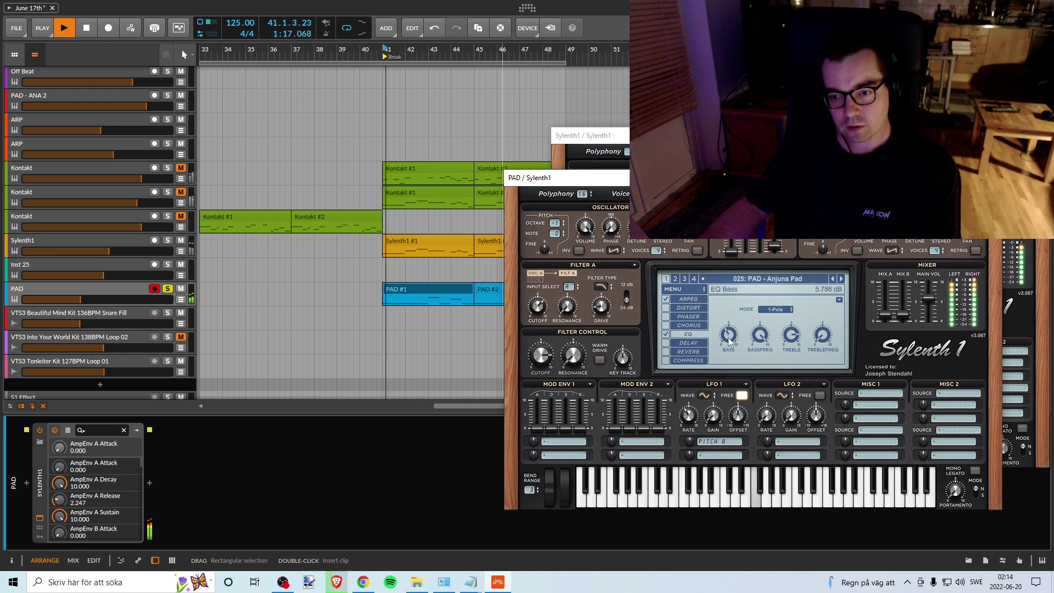
left_click_drag(729, 340, 722, 369)
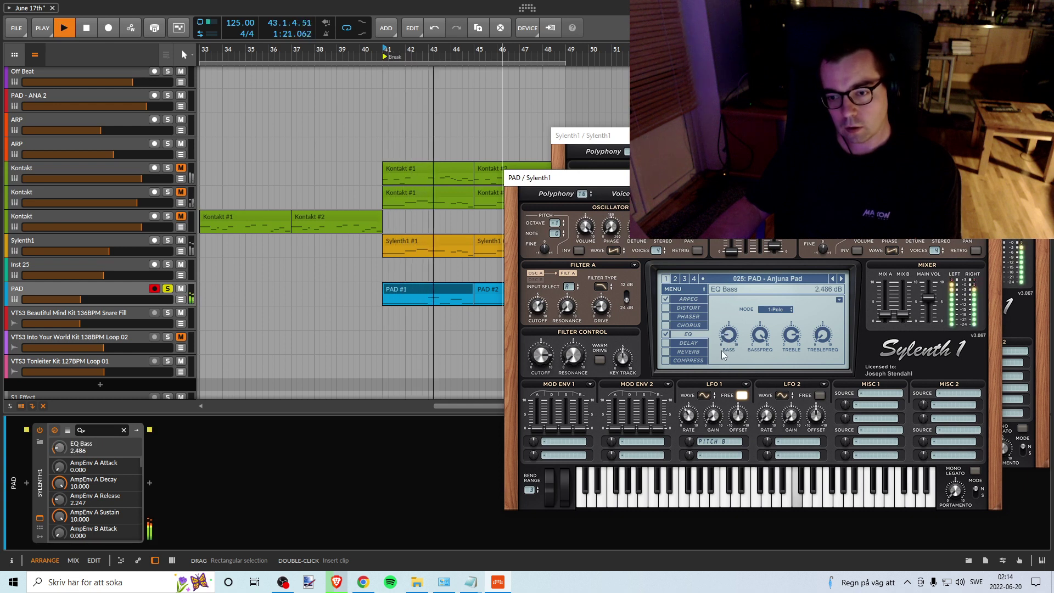
key("space")
key("space")
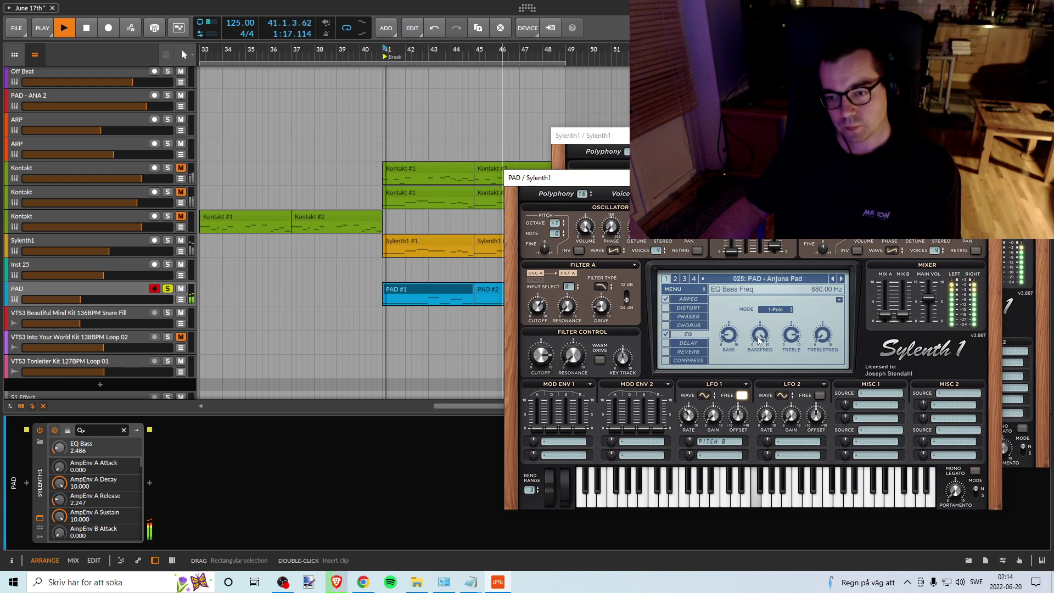
left_click_drag(761, 338, 748, 396)
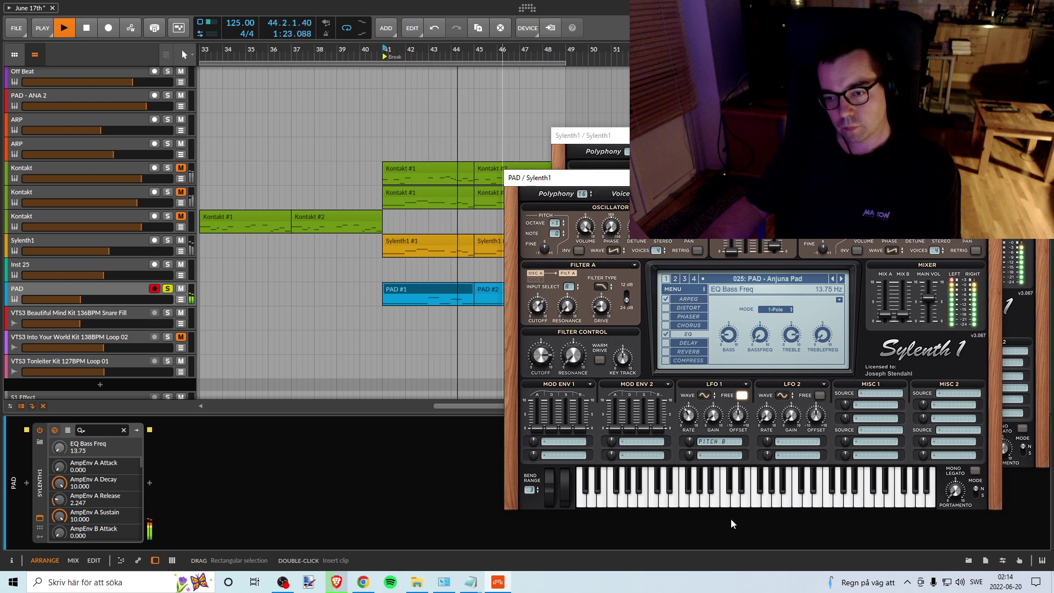
key("space")
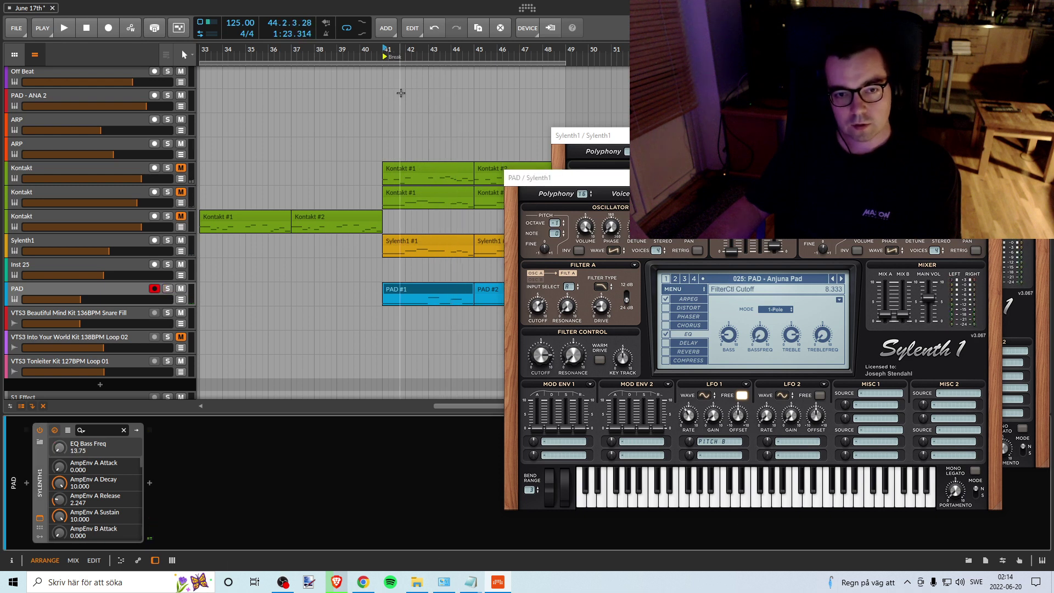
Step: Replay the break without solos, recheck the pad EQ's Bass Freq, and try its Treble Freq at 440 Hz
key("space")
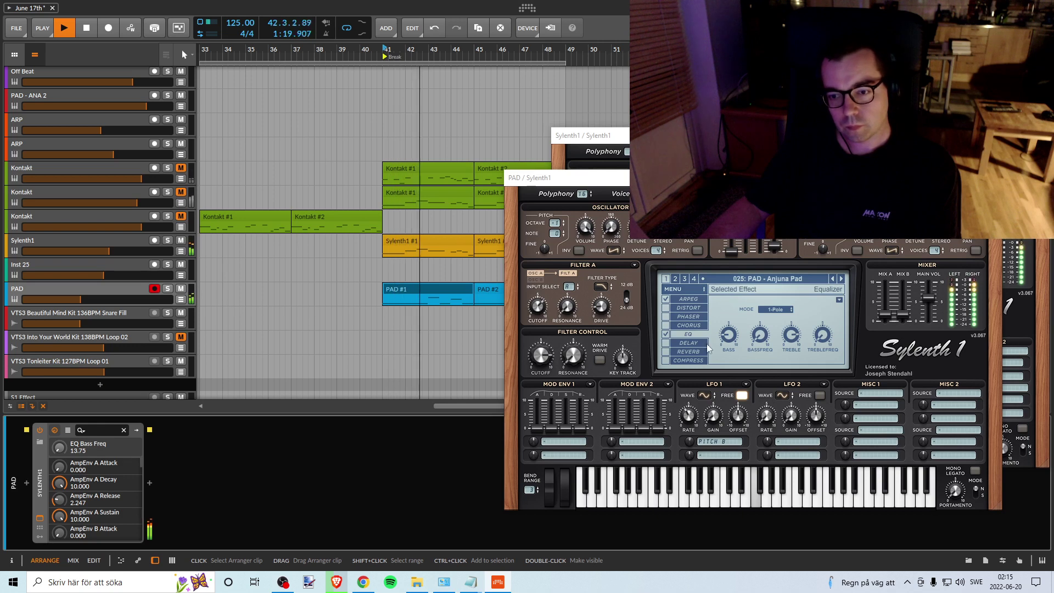
key("space")
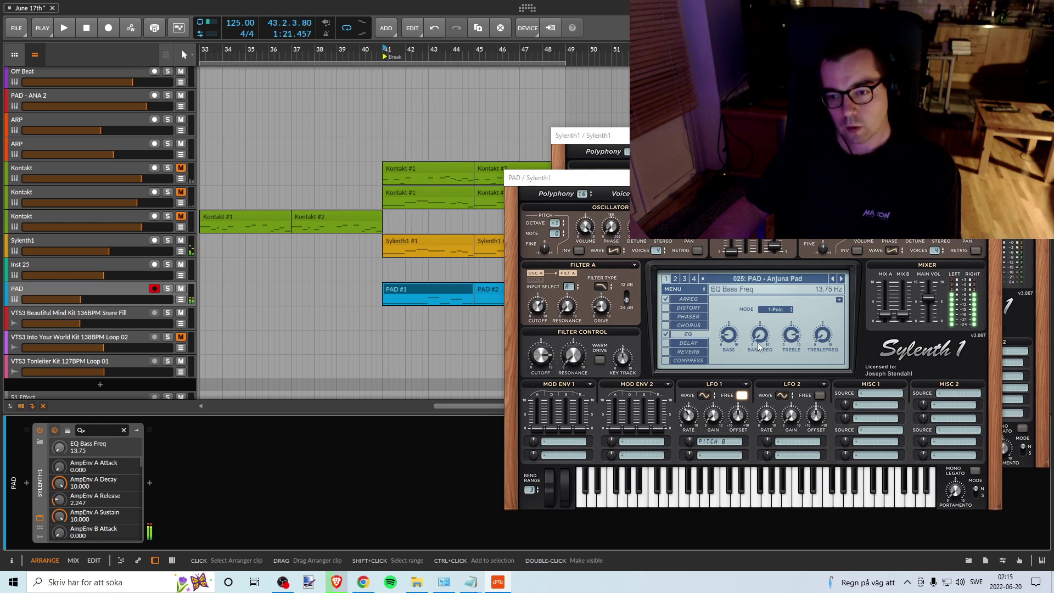
key("space")
mouse_move(759, 346)
left_mouse_down()
mouse_move(777, 262)
mouse_move(766, 362)
left_mouse_up()
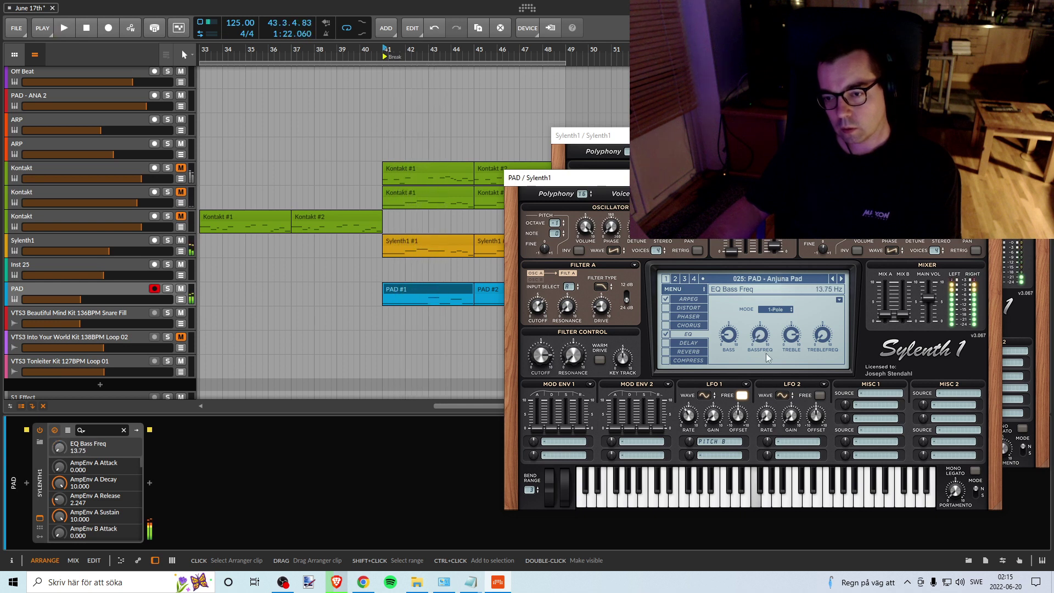
mouse_move(825, 340)
left_mouse_down()
mouse_move(830, 288)
mouse_move(820, 343)
left_mouse_up()
key("space")
Step: Solo the PAD track, set its EQ Treble Freq to 1665.06 Hz during playback, and clear the solo
left_click(167, 289)
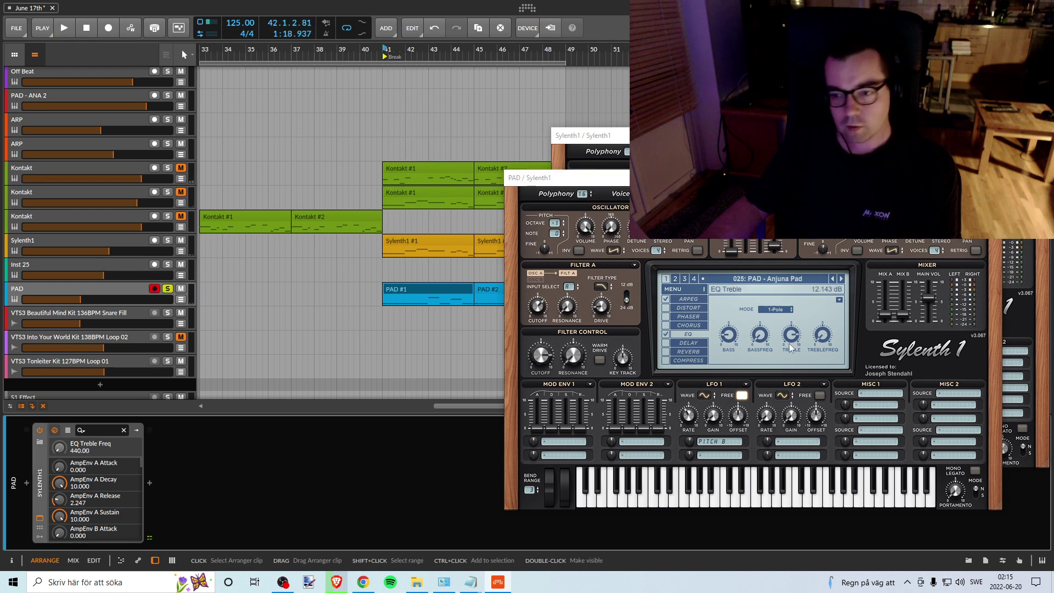
key("space")
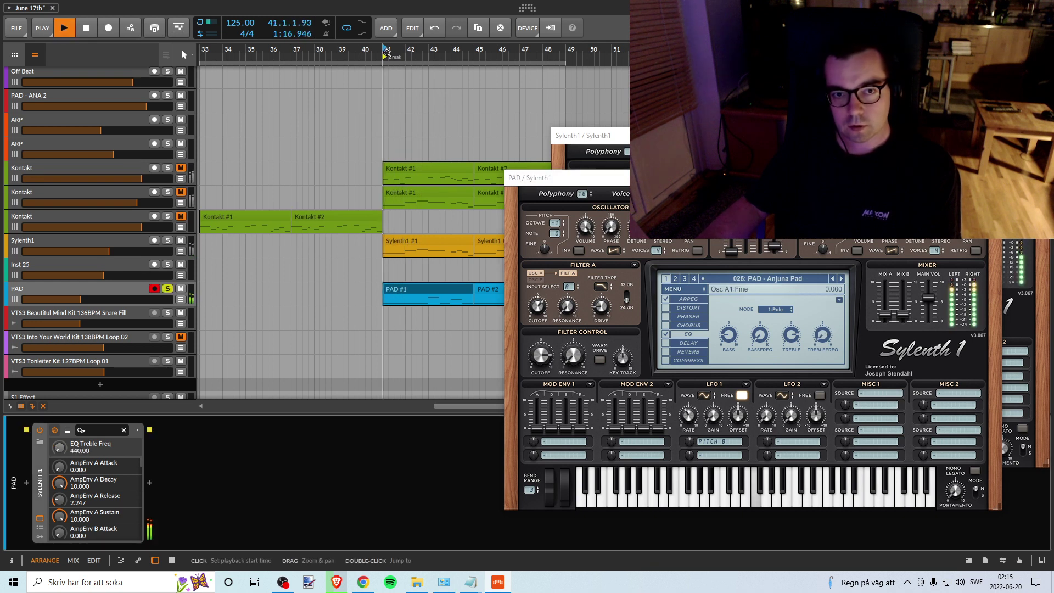
left_click(792, 336)
left_click_drag(823, 335, 827, 283)
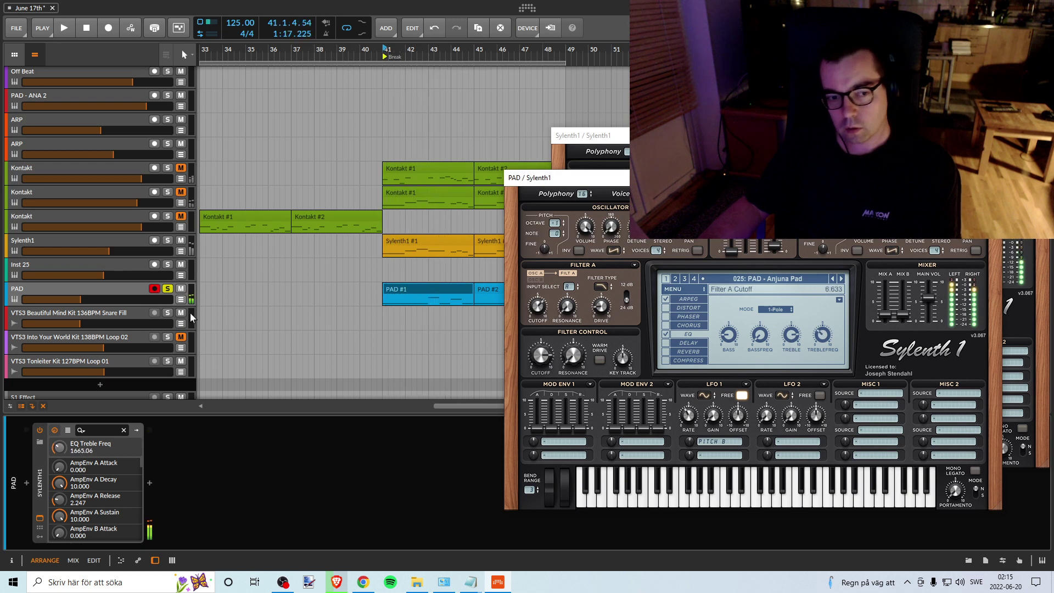
left_click(167, 288)
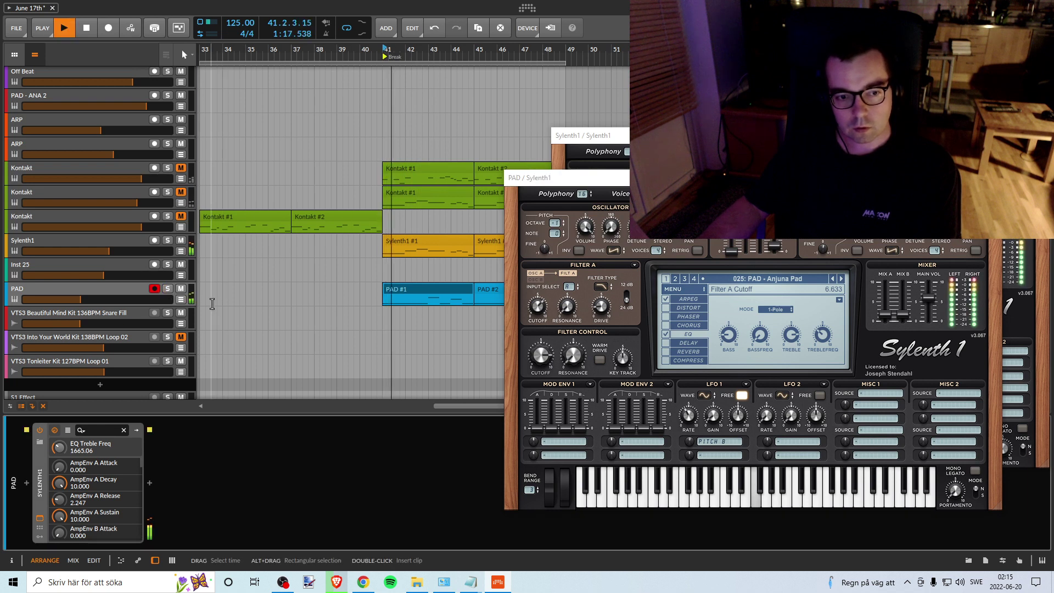
Step: Raise the PAD track's volume, move its plugin window off the clips, and set its EQ Treble Freq to 1619.53 Hz
left_click_drag(81, 299, 100, 299)
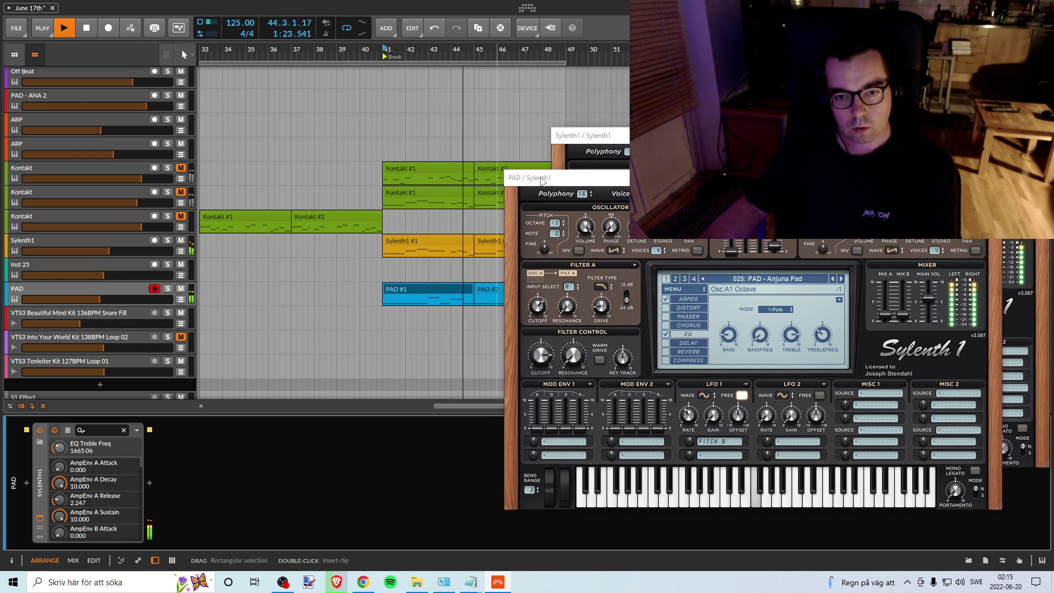
left_click_drag(549, 178, 595, 204)
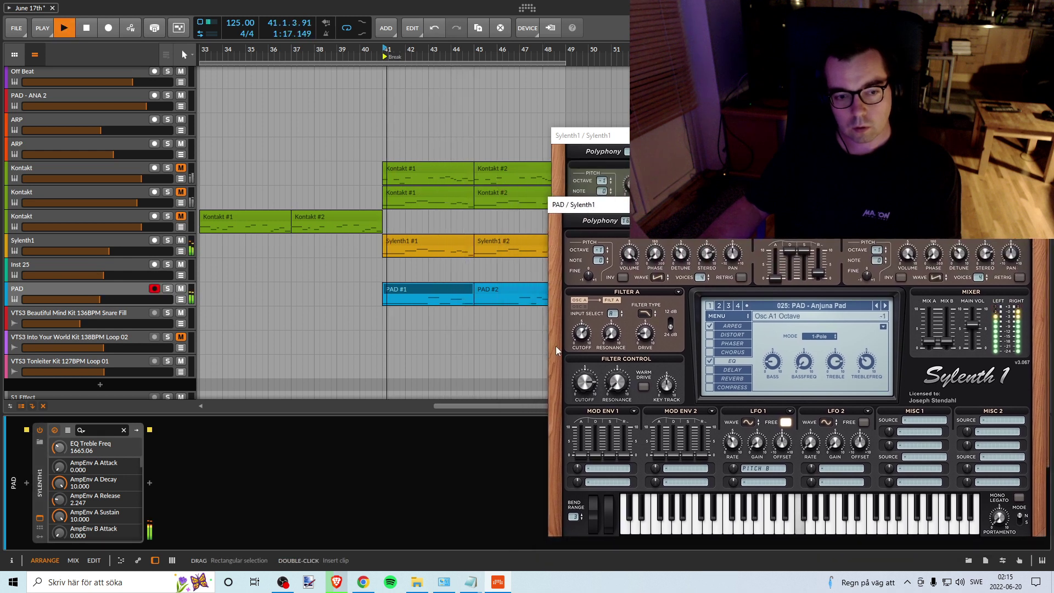
key("space")
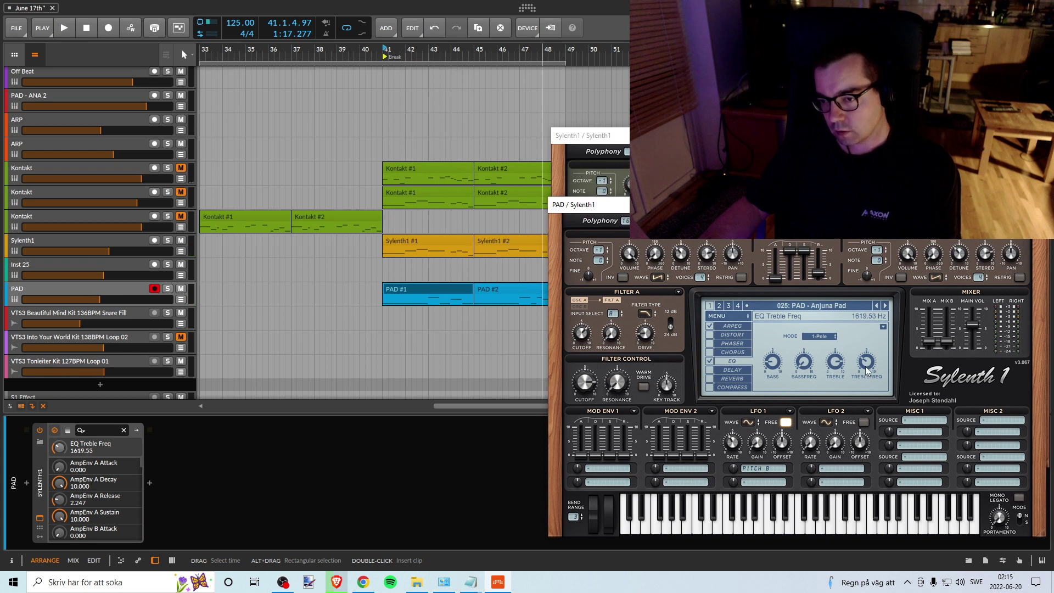
left_click_drag(868, 370, 871, 370)
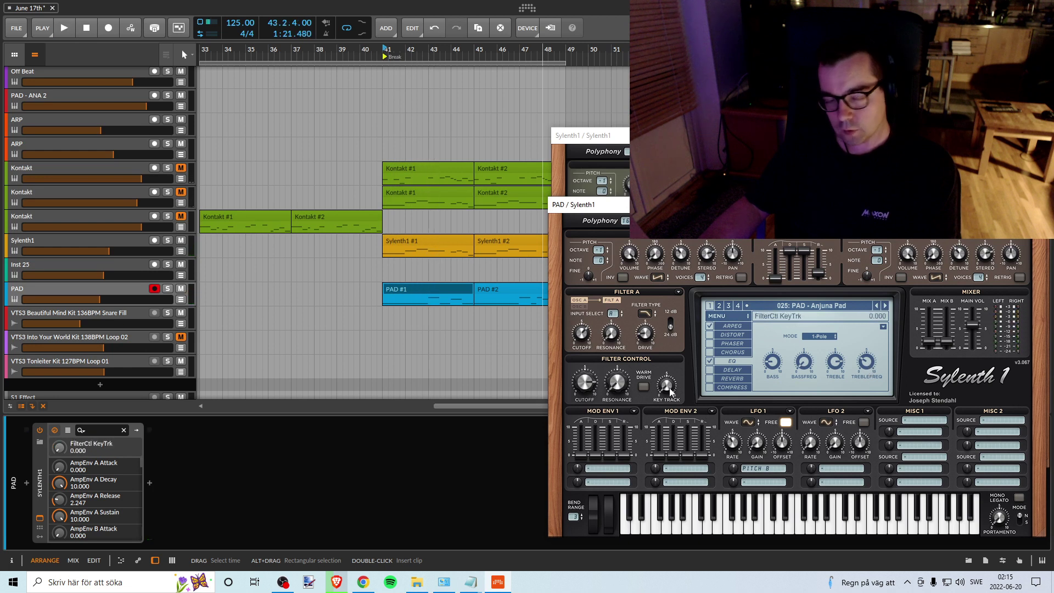
Step: Set the pad's Filter Control Key Track to 3.367, select its EQ effect, and replay the break
key("space")
left_click_drag(670, 391, 681, 351)
left_click(732, 362)
key("space")
key("space")
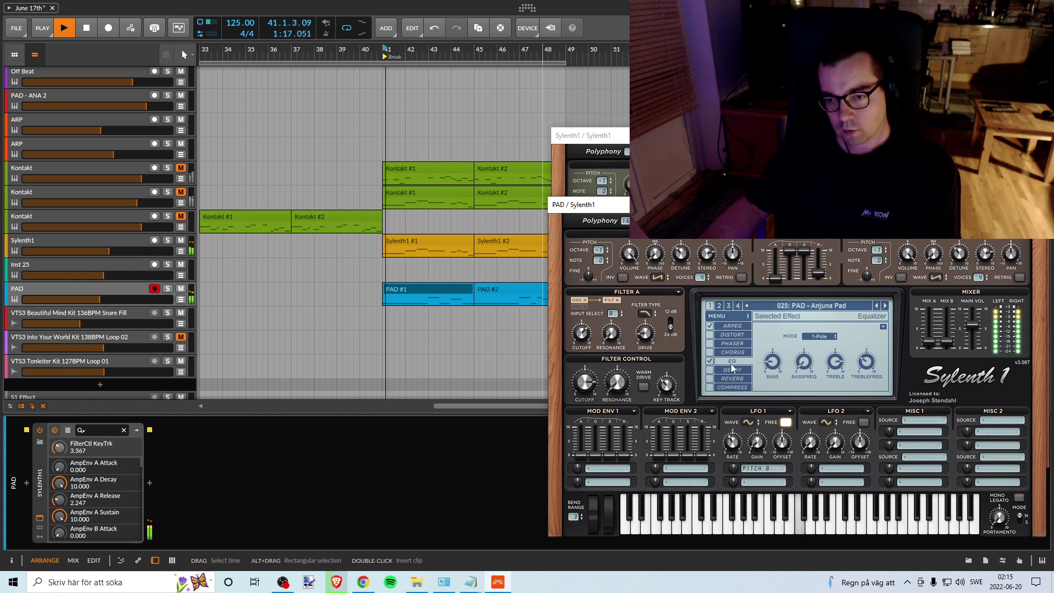
Step: Set the pad's Filter Control Cutoff to 6.467 while replaying the break from bar 41
key("space")
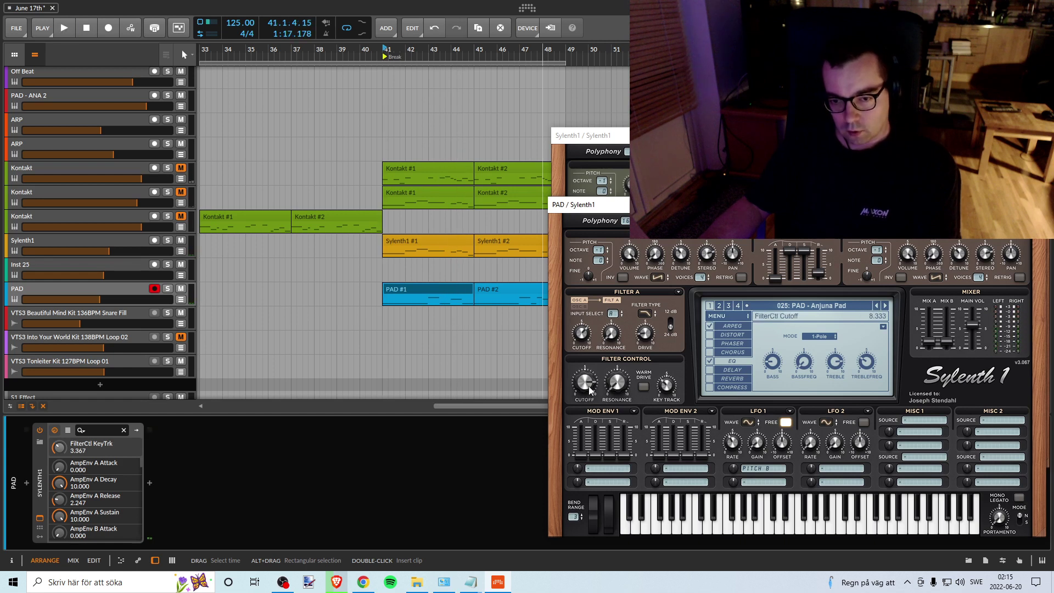
key("space")
mouse_move(587, 390)
left_mouse_down()
mouse_move(578, 432)
mouse_move(582, 400)
left_mouse_up()
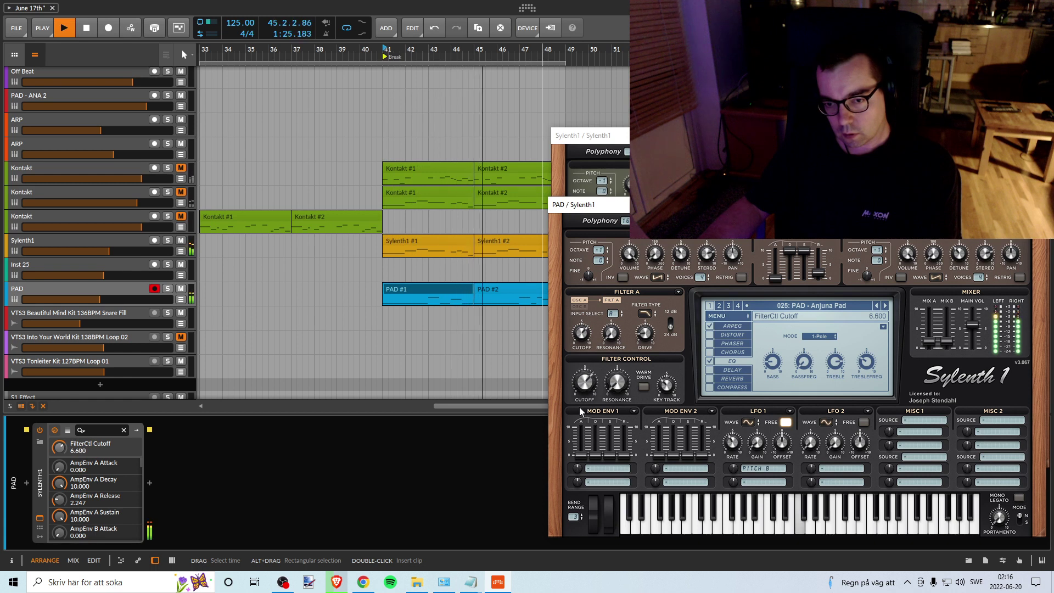
key("space")
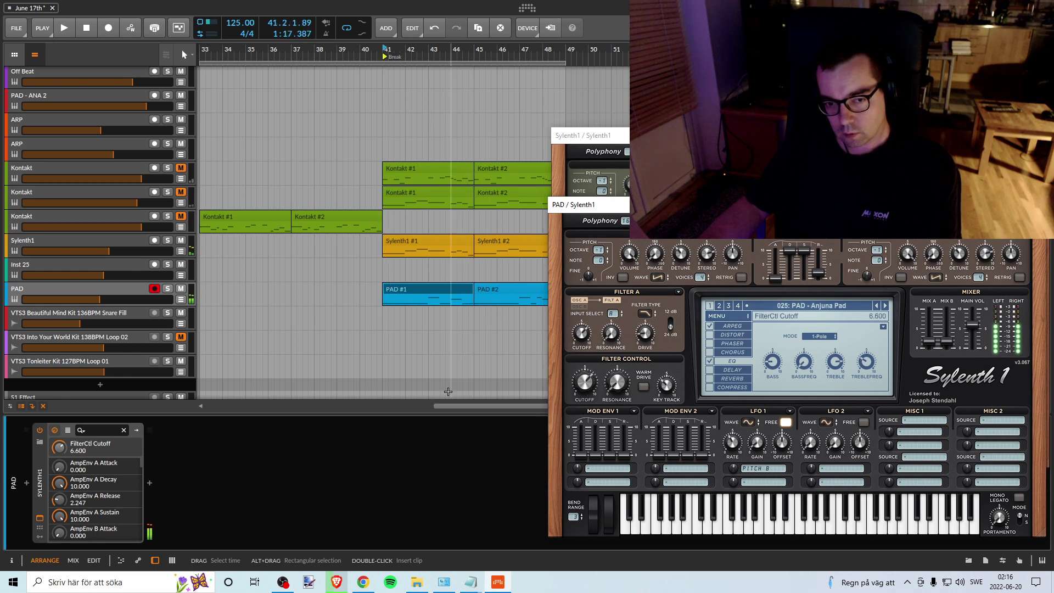
key("space")
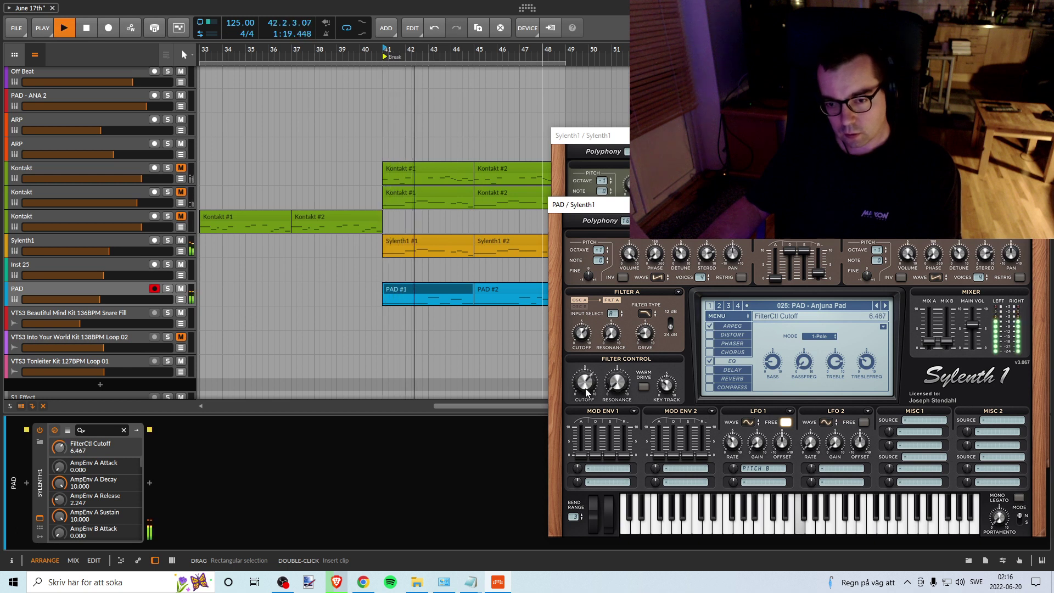
key("space")
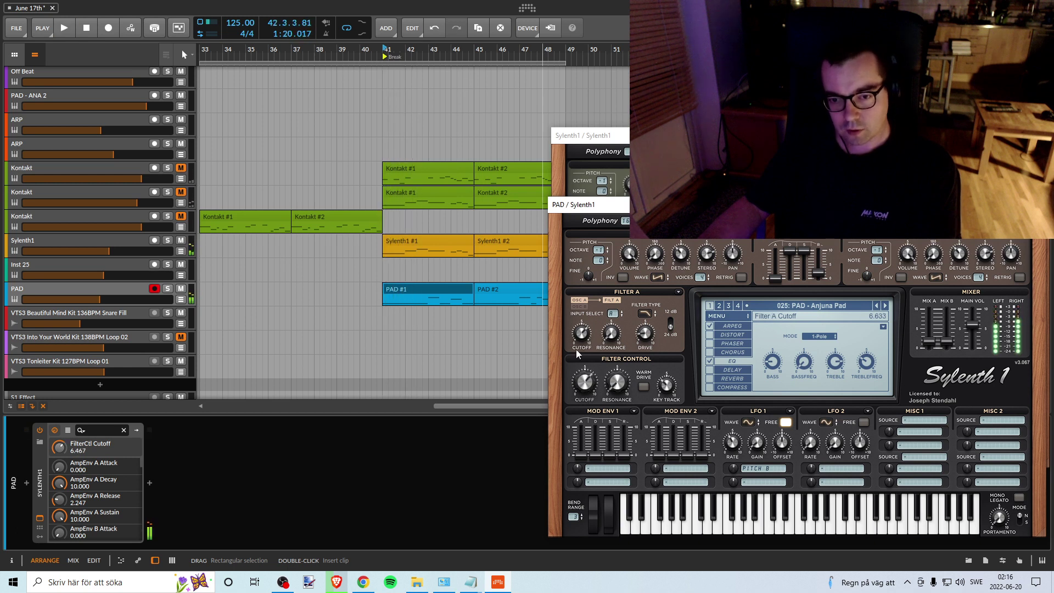
Step: Solo the PAD track
left_click(208, 319)
key("s")
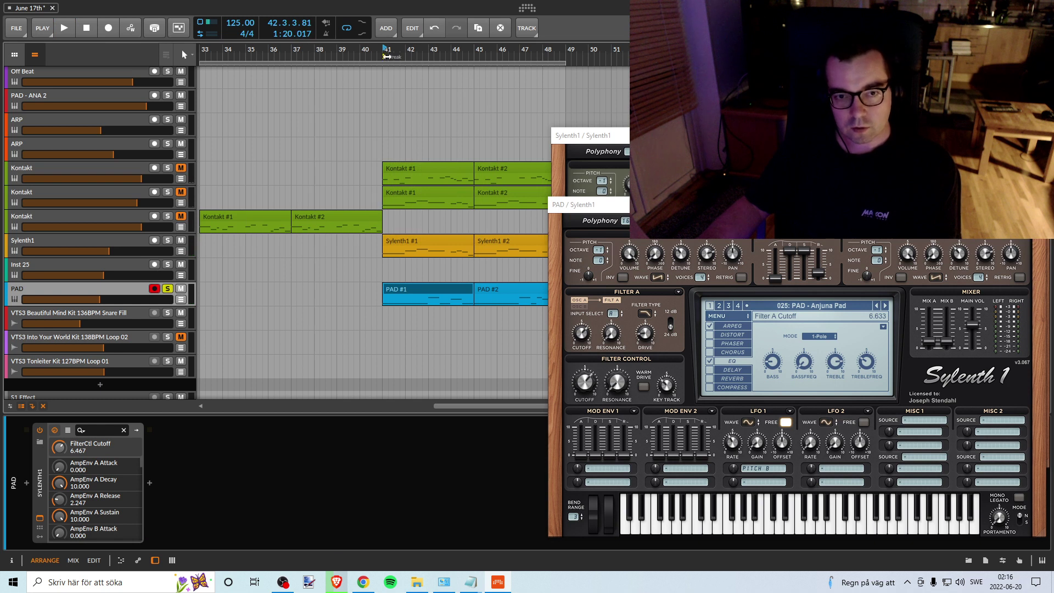
Step: Solo the Sylenth1 track together with the PAD track and play both from bar 41
key("space")
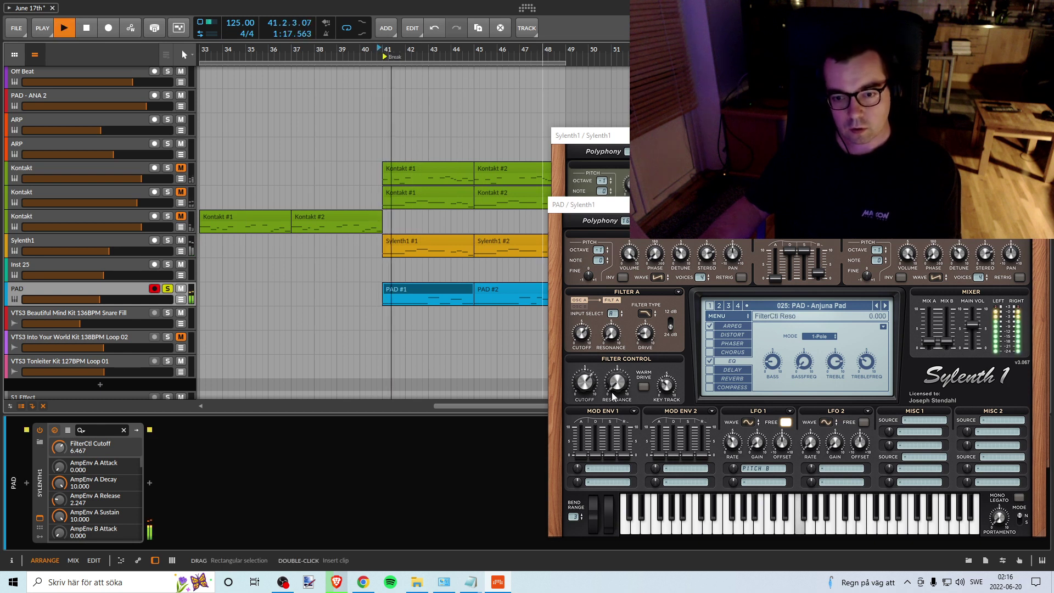
key("space")
left_click(168, 289)
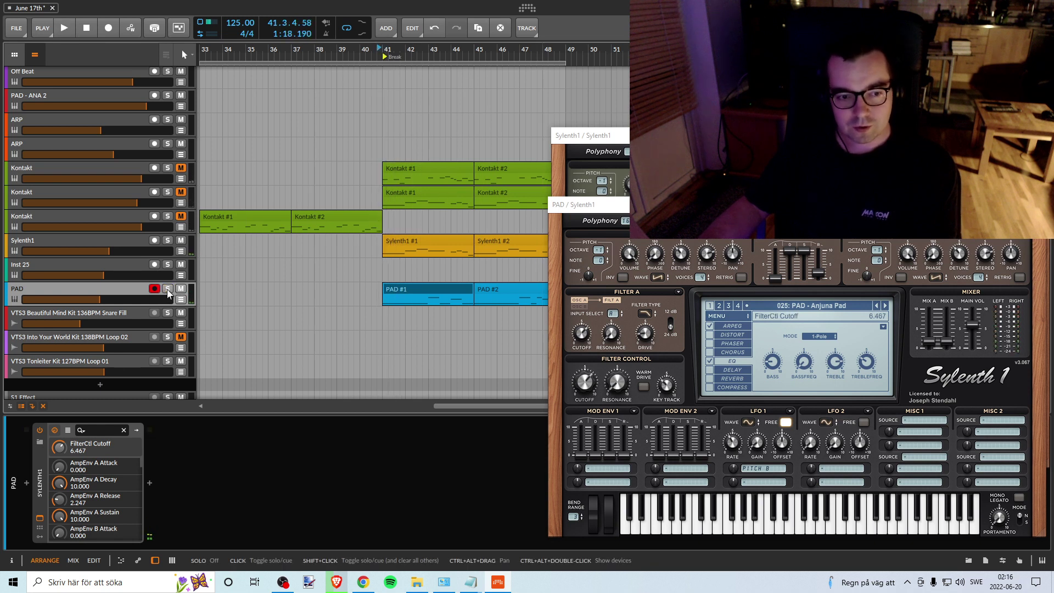
left_click(168, 289)
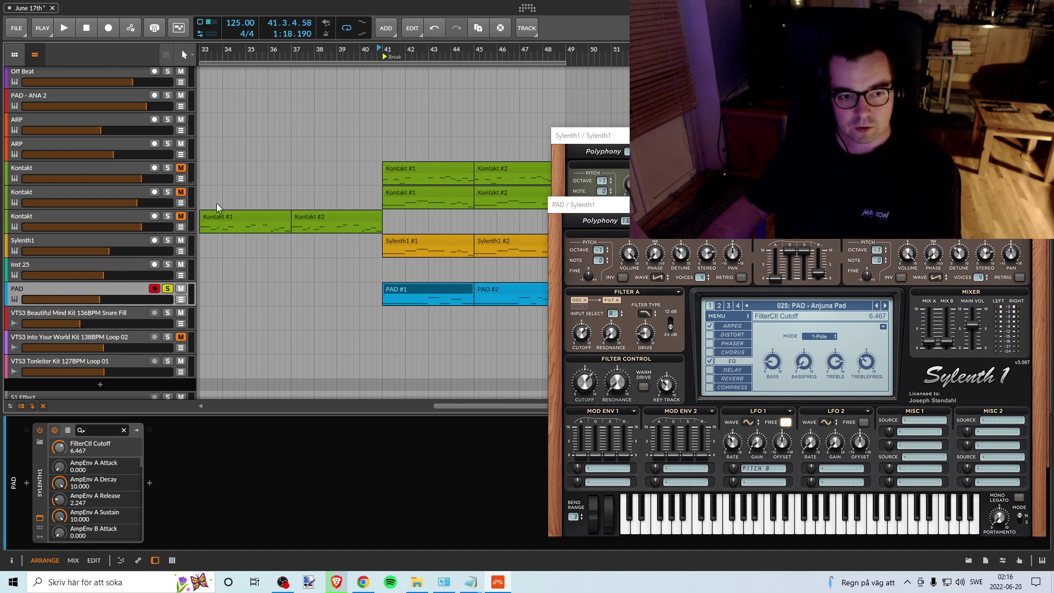
left_click(168, 241)
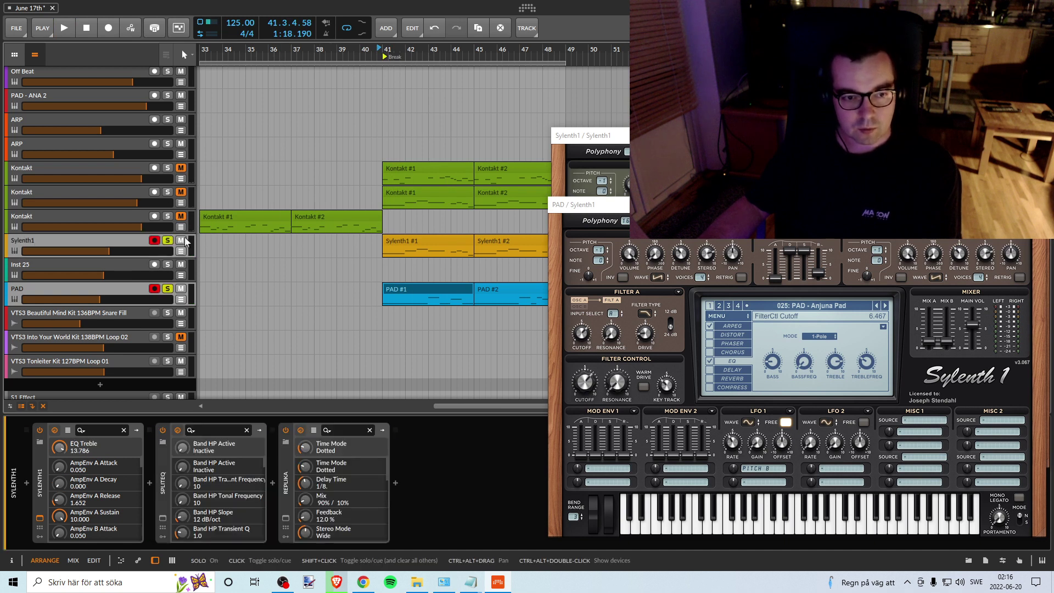
key("space")
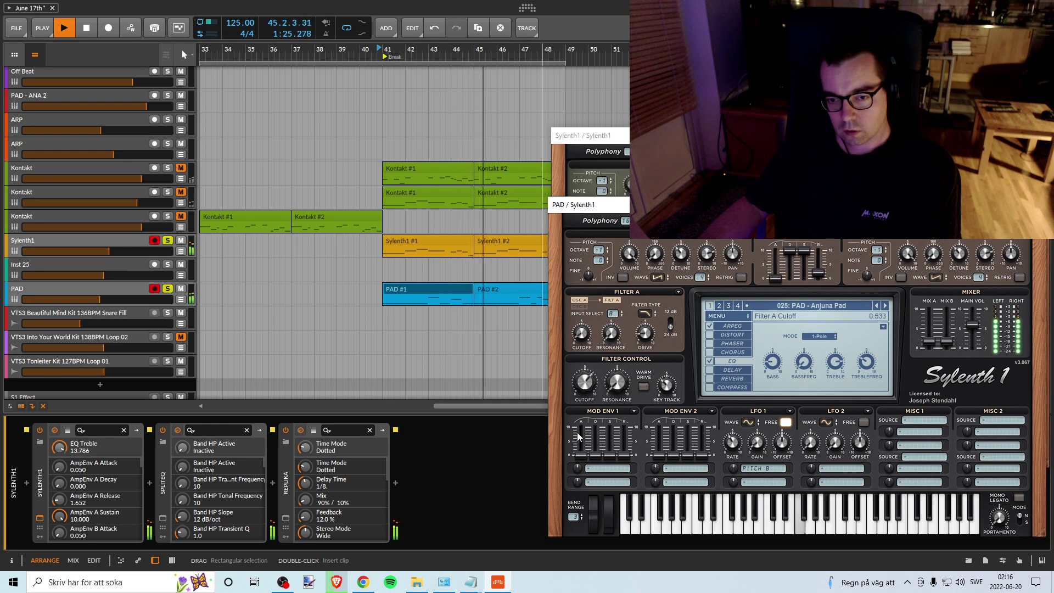
Step: Set the pad's Filter A cutoff to about 2.567 and its filter control cutoff to about 6.367 during playback
mouse_move(586, 406)
left_mouse_down()
mouse_move(572, 444)
mouse_move(589, 378)
mouse_move(583, 403)
left_mouse_up()
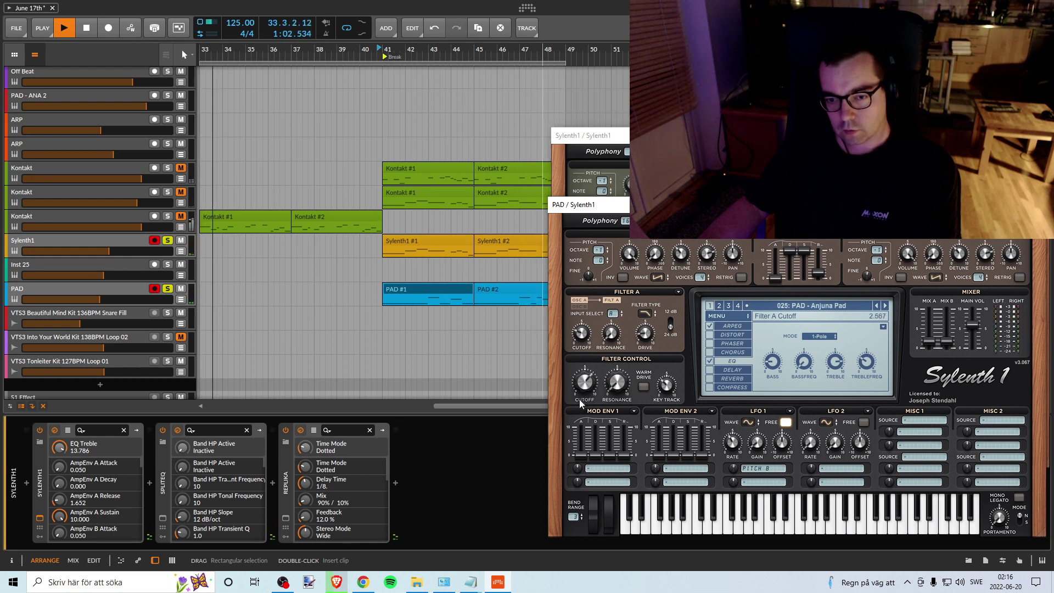
key("space")
key("space")
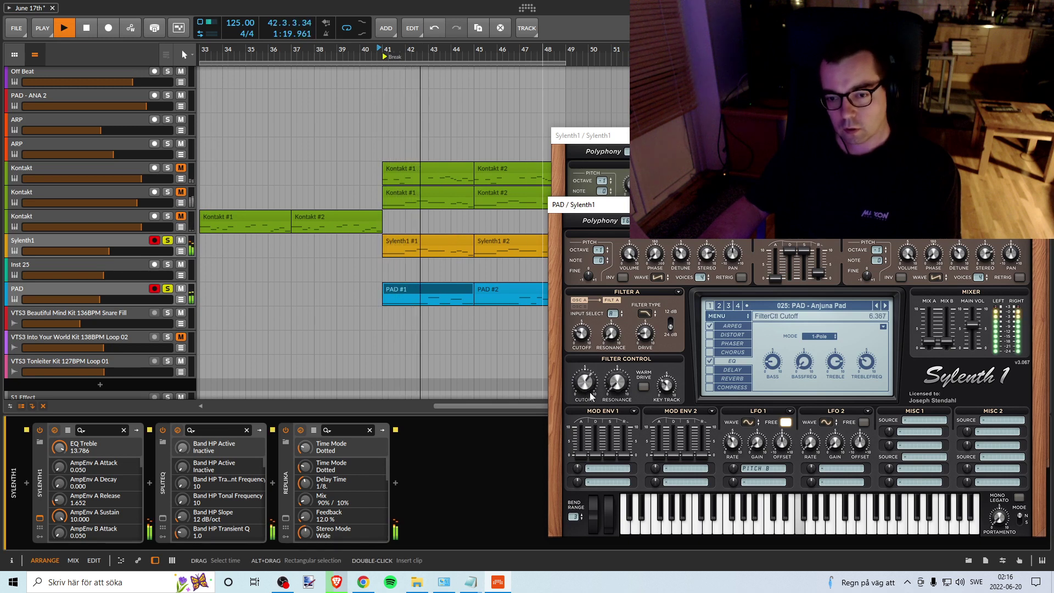
left_click_drag(588, 391, 592, 396)
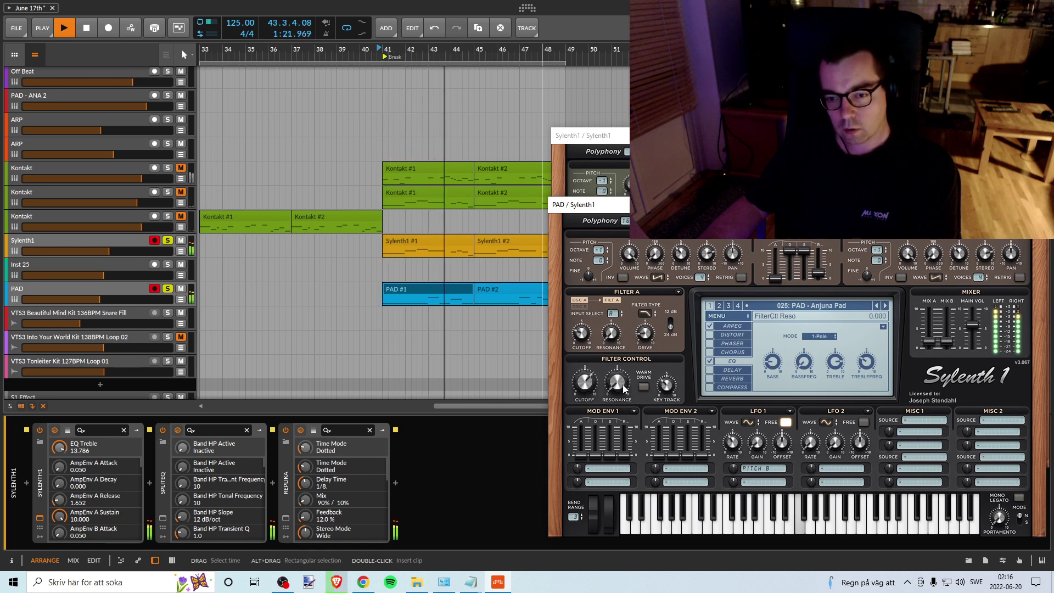
Step: Try a small filter control resonance of about 0.200 on the pad while replaying the section
key("space")
key("space")
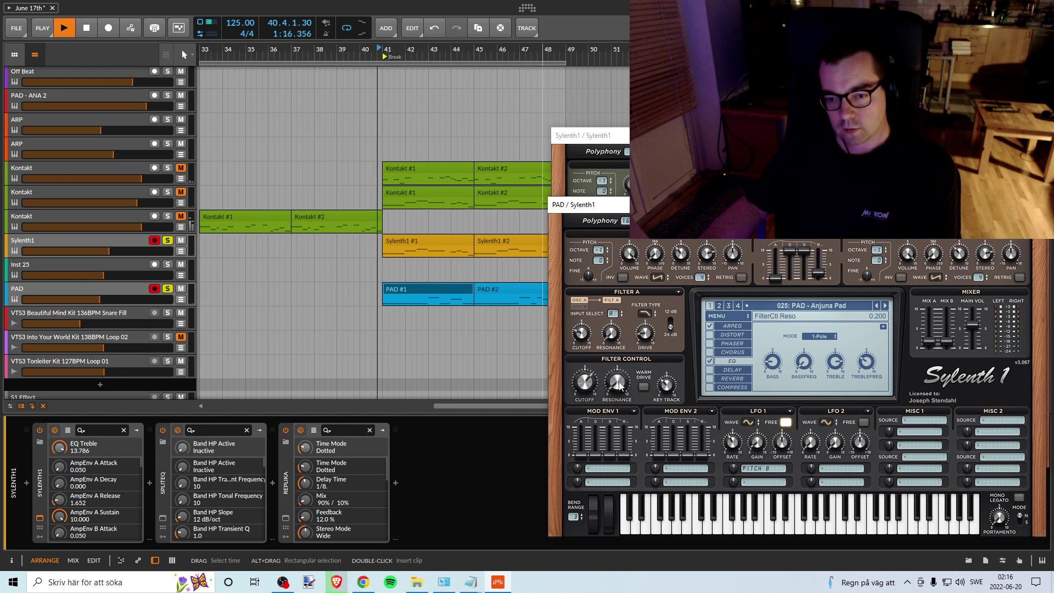
left_click_drag(624, 383, 618, 383)
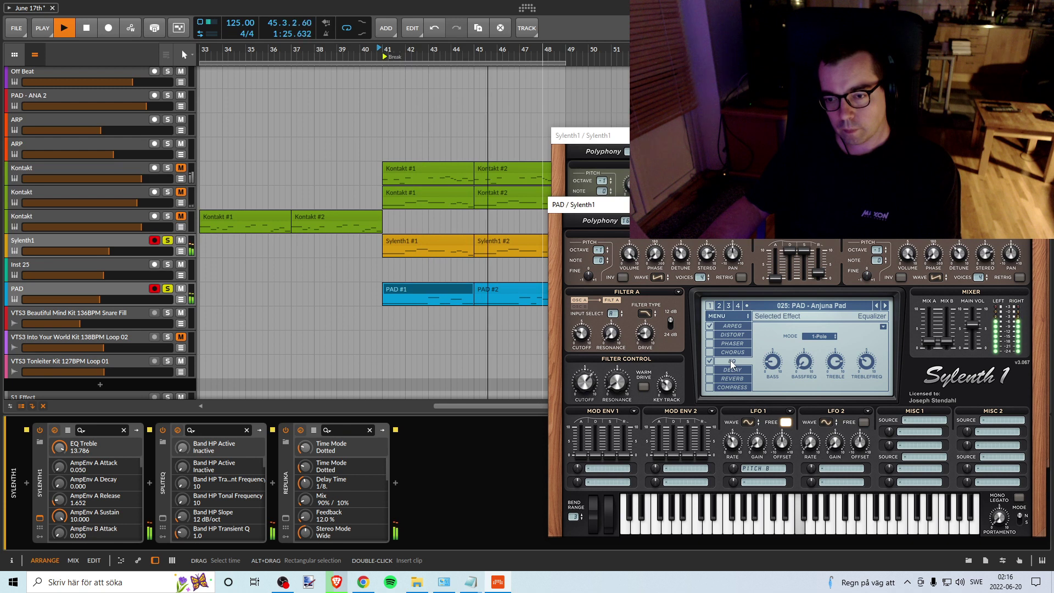
Step: Adjust the treble of the pad's EQ effect to about 13.143 dB during playback
key("space")
key("space")
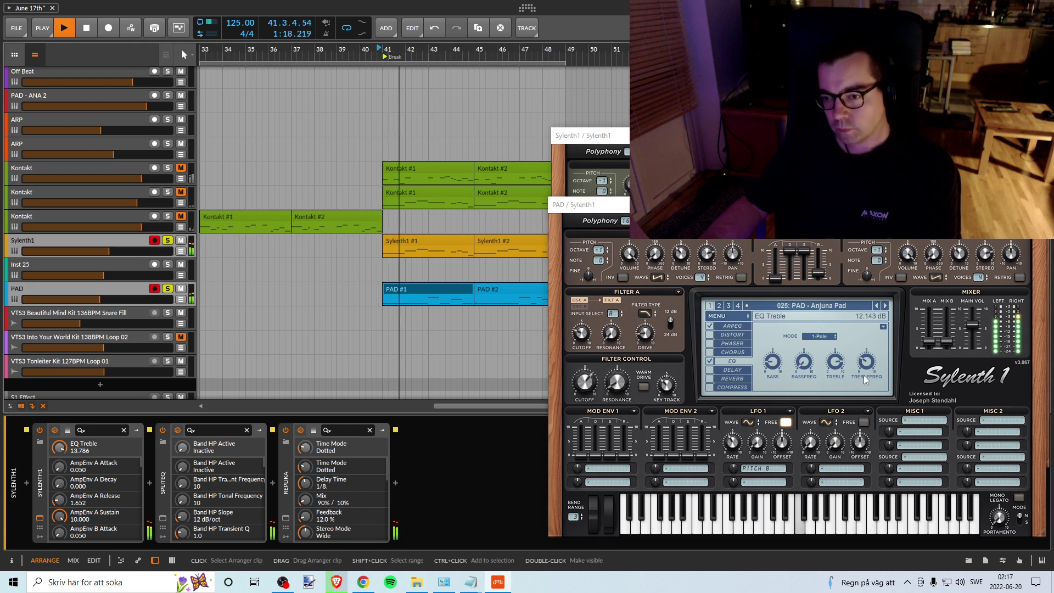
mouse_move(866, 375)
mouse_move(834, 350)
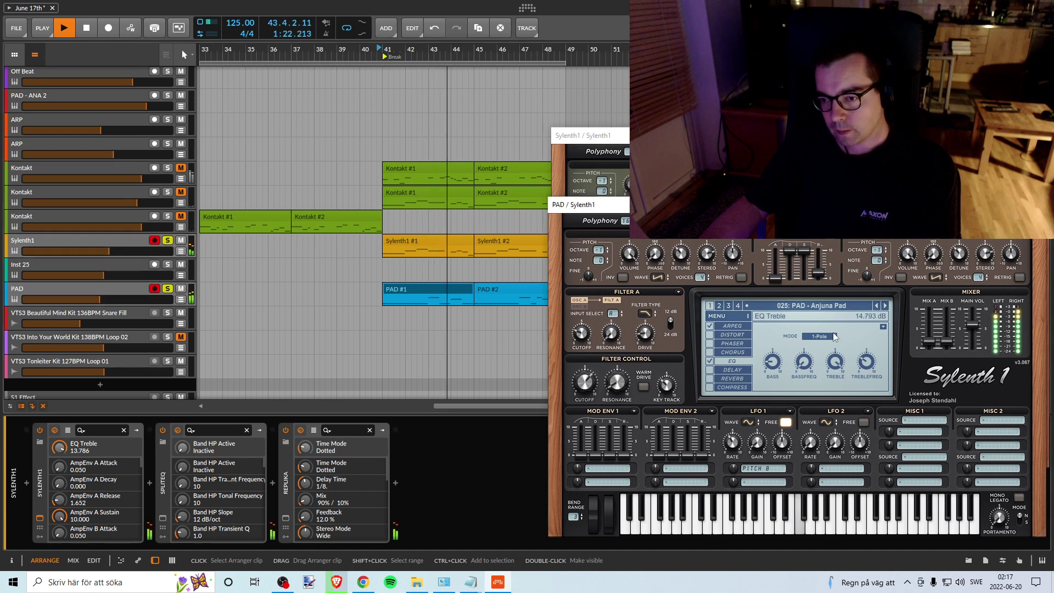
left_click_drag(835, 336, 824, 343)
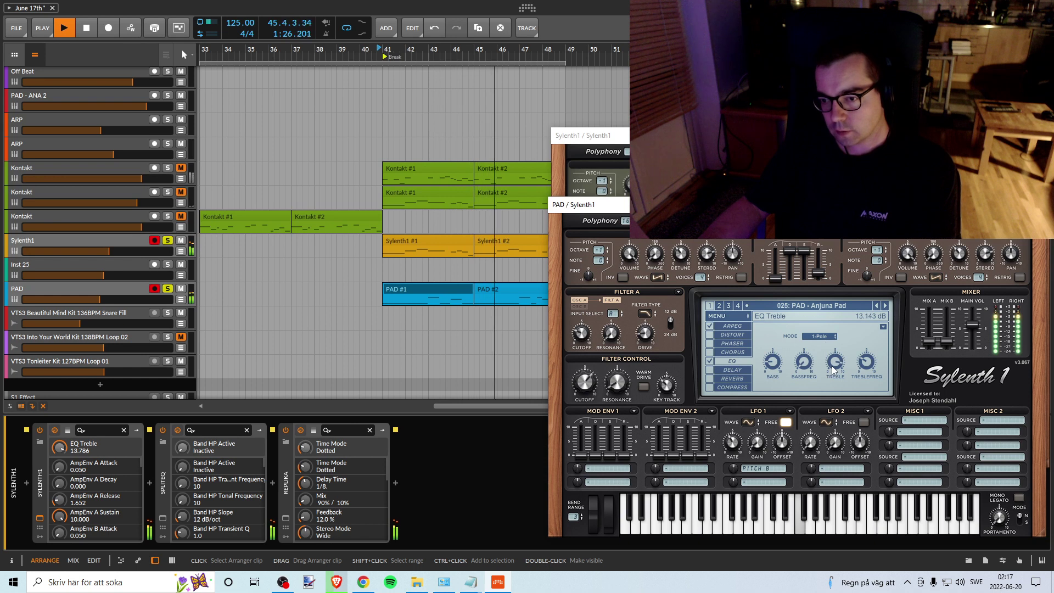
scroll(834, 369, "up", 2)
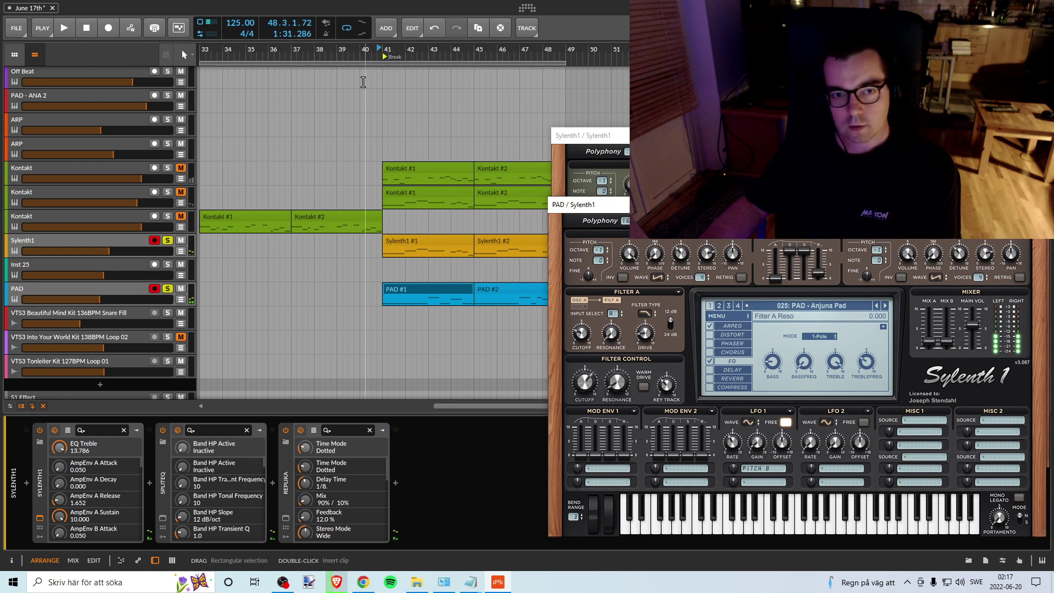
Step: Stop playback, and turn off solo on the PAD and Sylenth1 tracks
left_click(310, 53)
key("space")
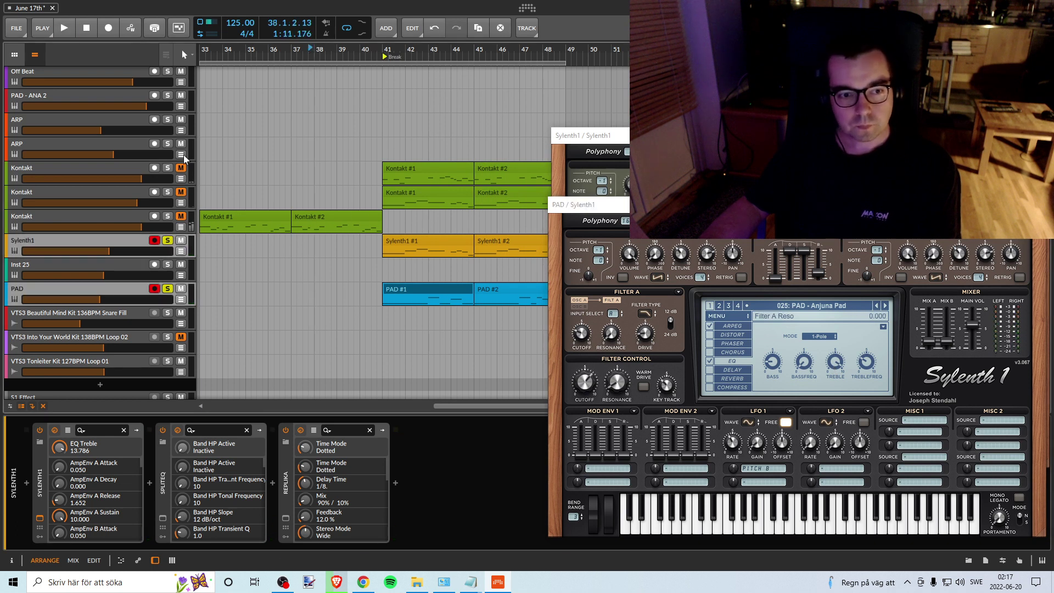
left_click(168, 288)
left_click(168, 241)
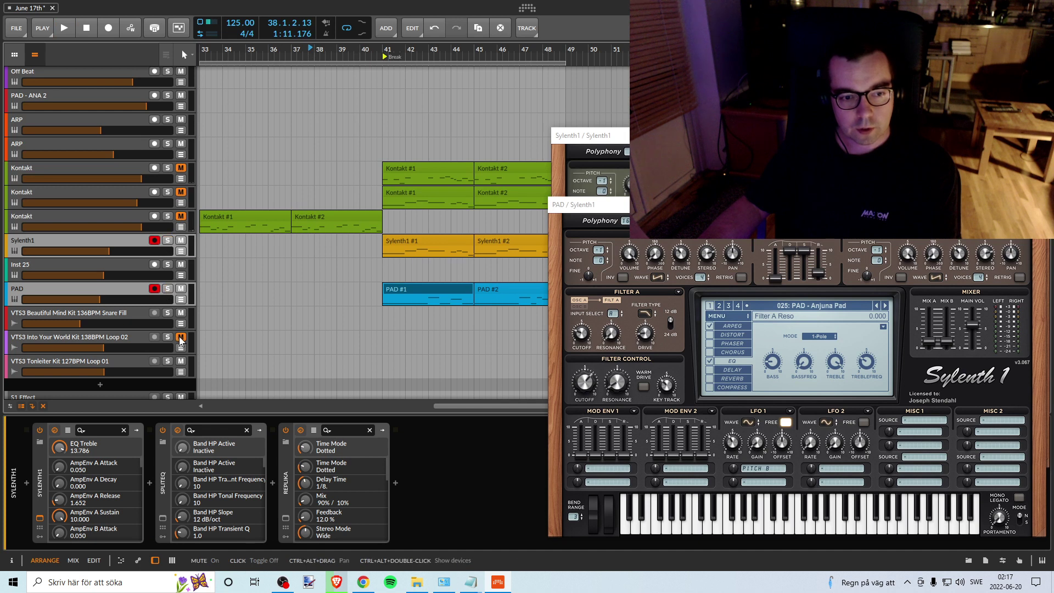
Step: Unmute the VTS3 Into Your World Kit 138BPM Loop 02 track and the three Kontakt tracks
left_click(181, 337)
left_click(181, 216)
left_click(181, 191)
left_click(194, 164)
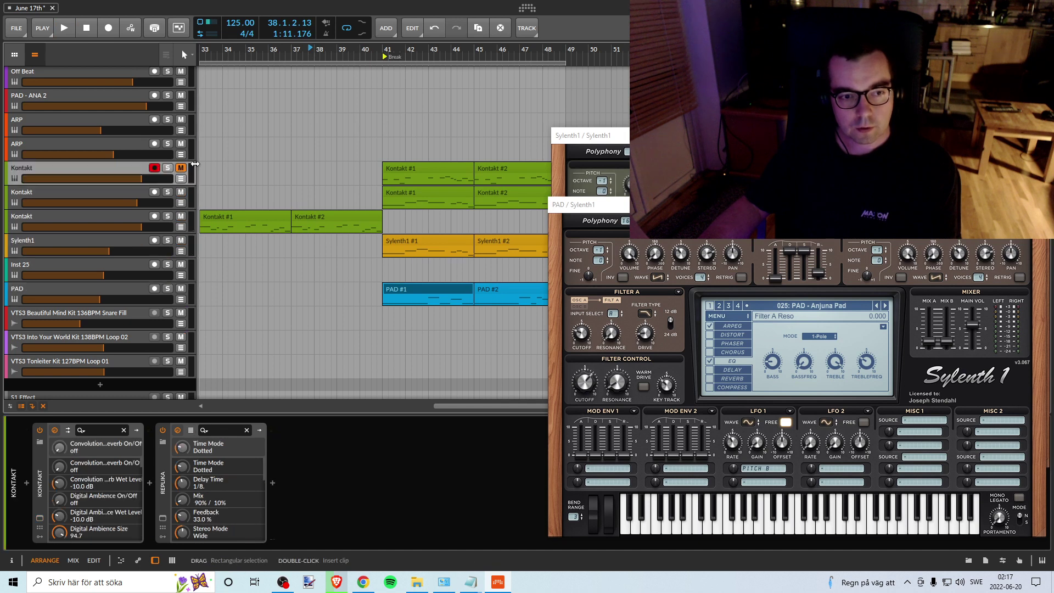
left_click(181, 167)
Step: Listen to the transition into the break at bar 41, playing from bar 39 and again from bar 37
left_click(343, 121)
key("space")
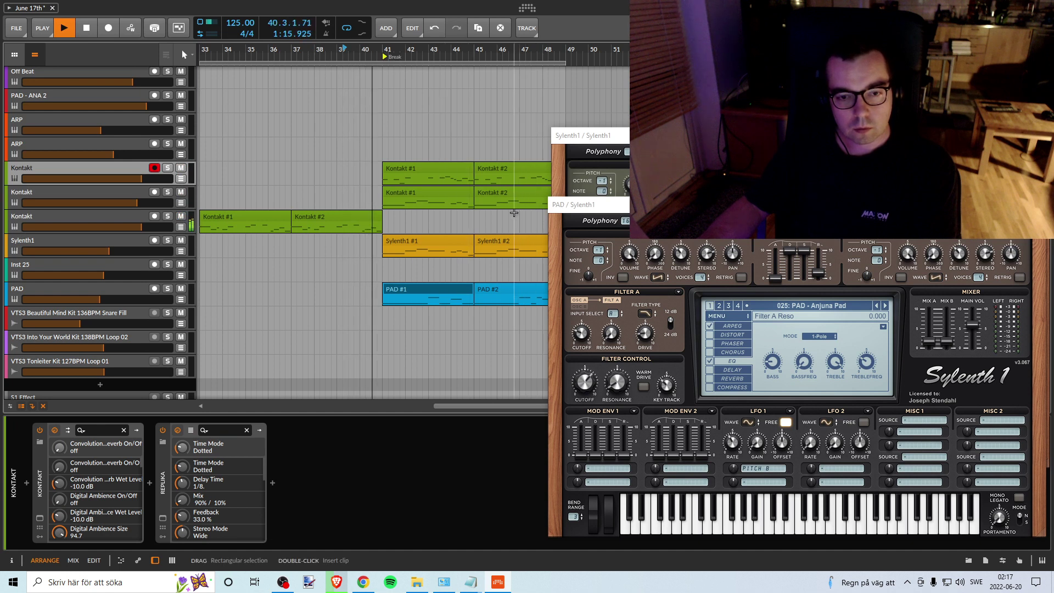
key("space")
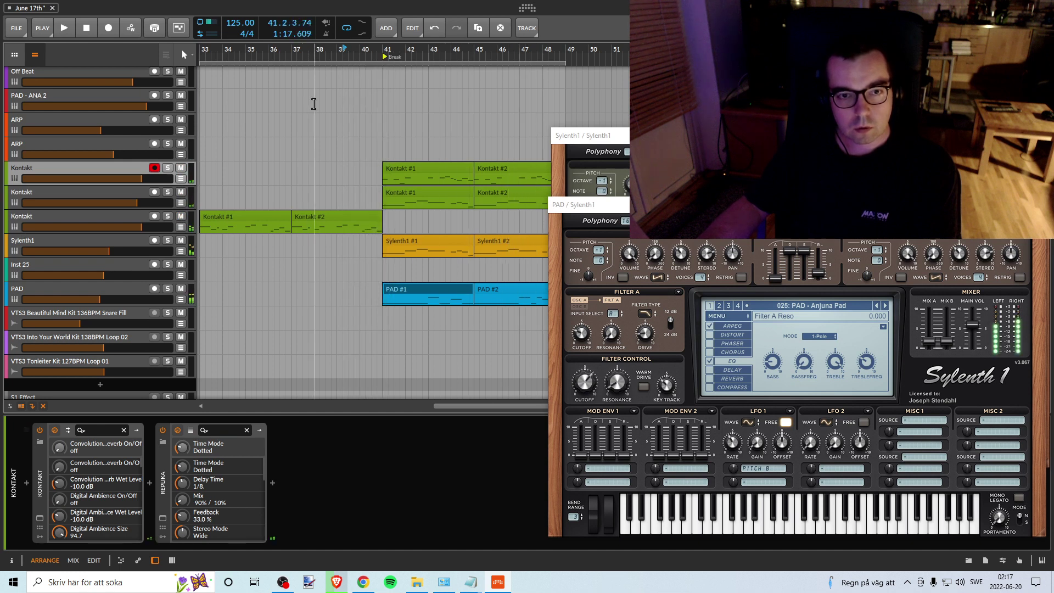
left_click(303, 165)
key("space")
scroll(282, 287, "up", 3)
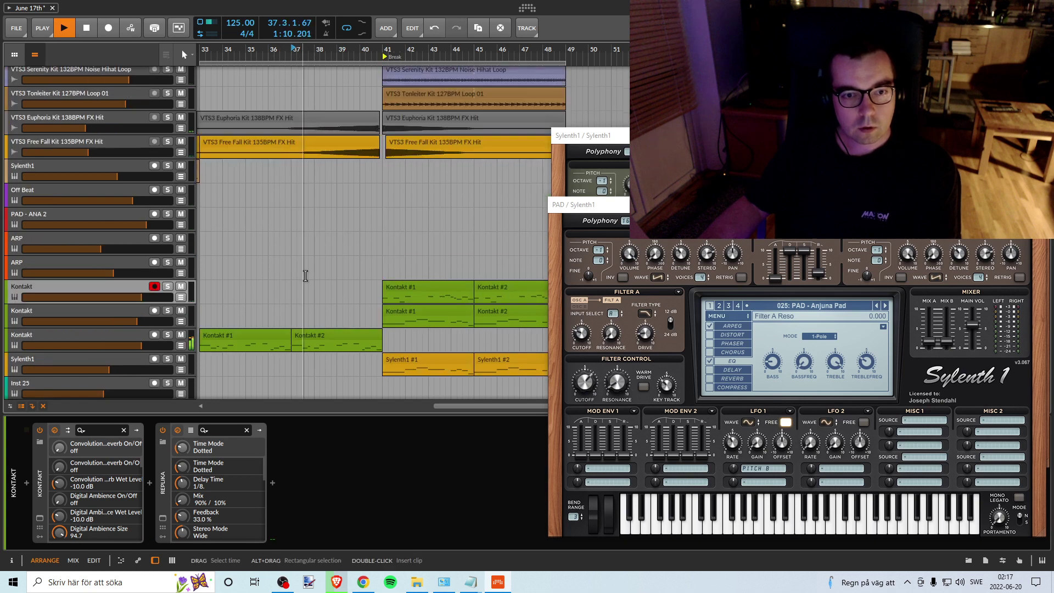
scroll(306, 276, "down", 4)
left_click_drag(314, 50, 400, 58)
scroll(400, 221, "up", 1)
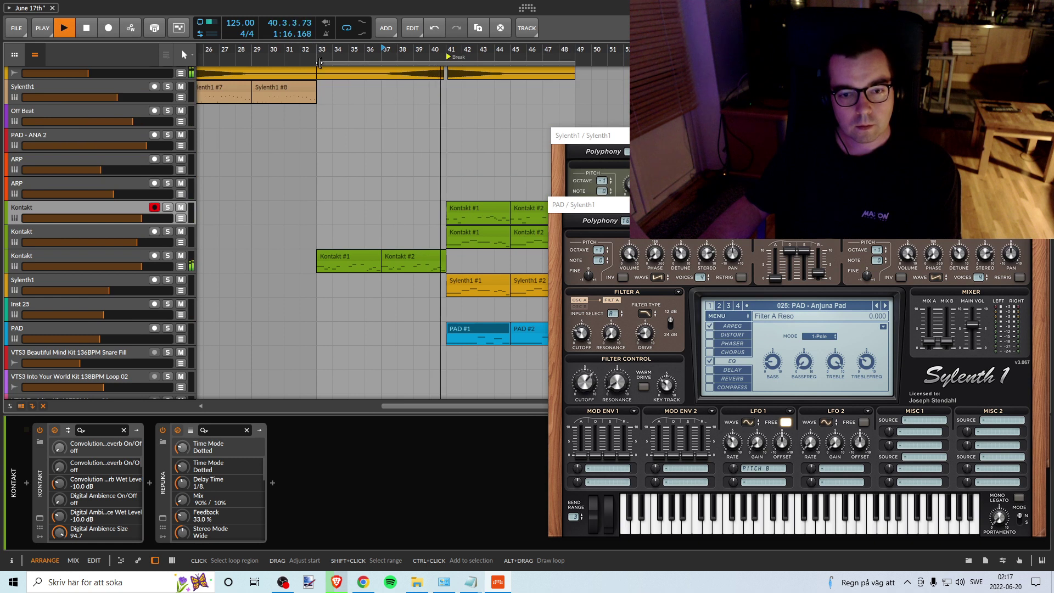
Step: Play the section from bar 33 and shorten the loop region to bars 33 to 41
key("space")
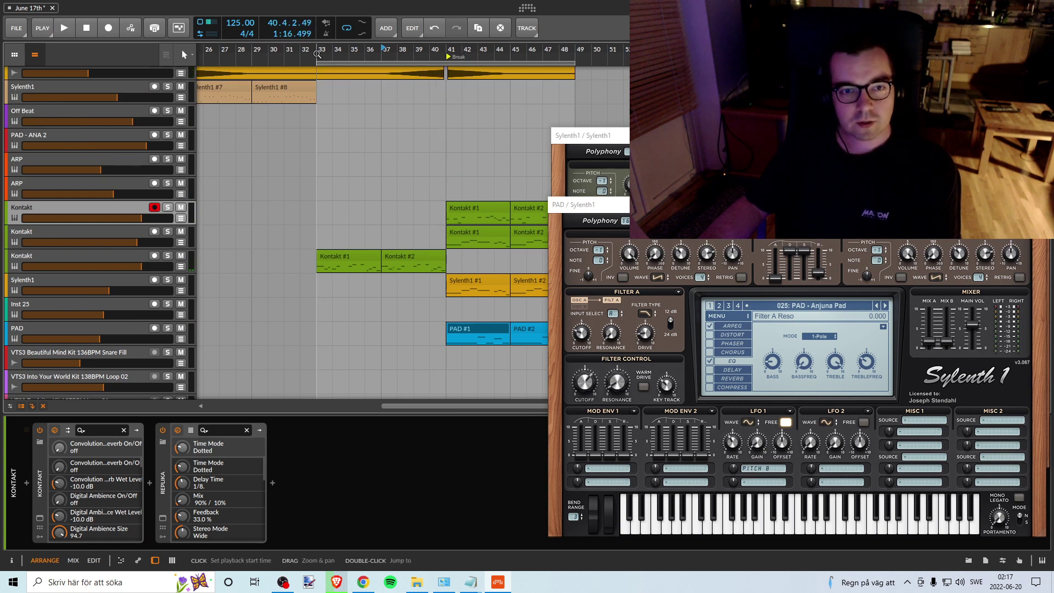
left_click(318, 53)
key("space")
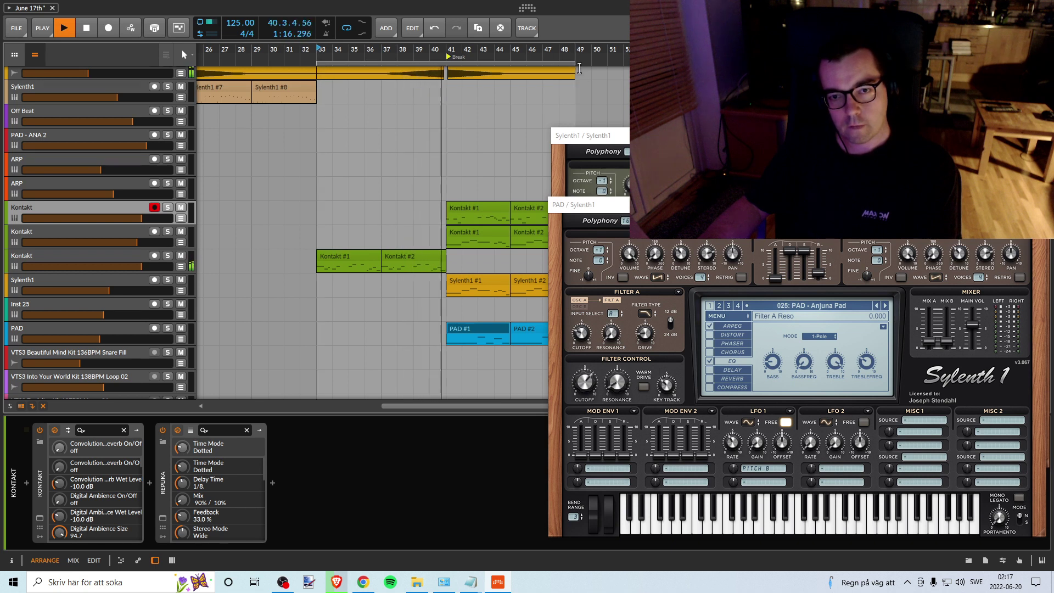
key("space")
left_click(440, 67)
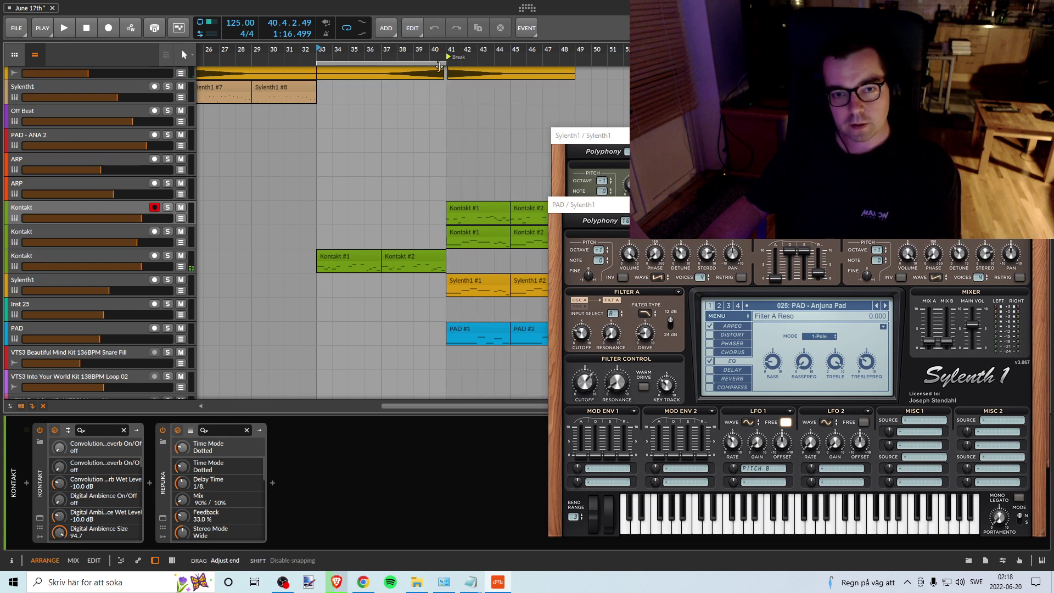
left_click_drag(353, 56, 335, 96)
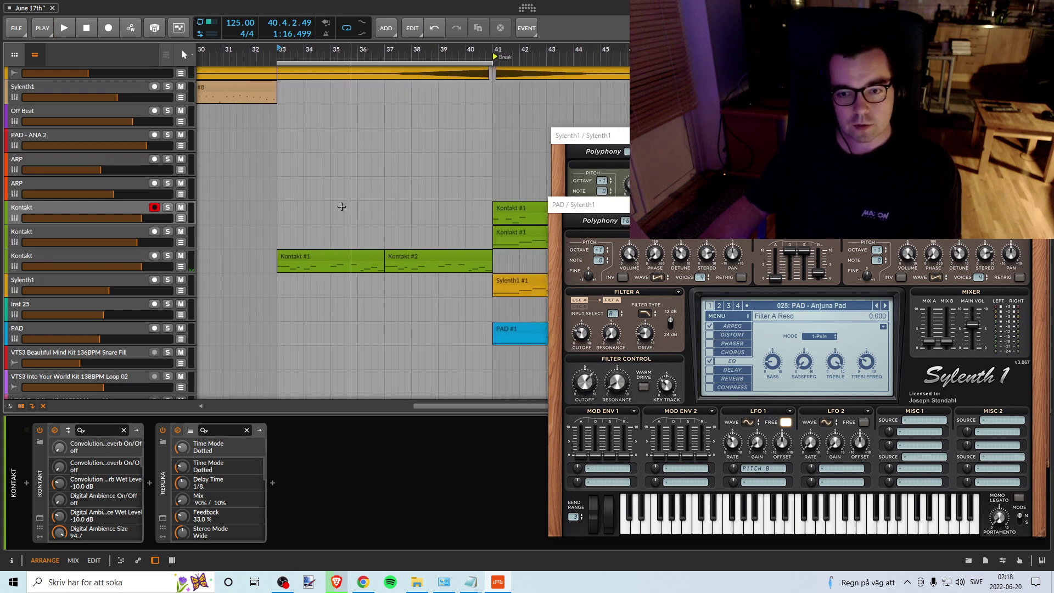
Step: Open the Kontakt #1 clip at bar 33 in the full note editor and listen to its melody
double_click(320, 255)
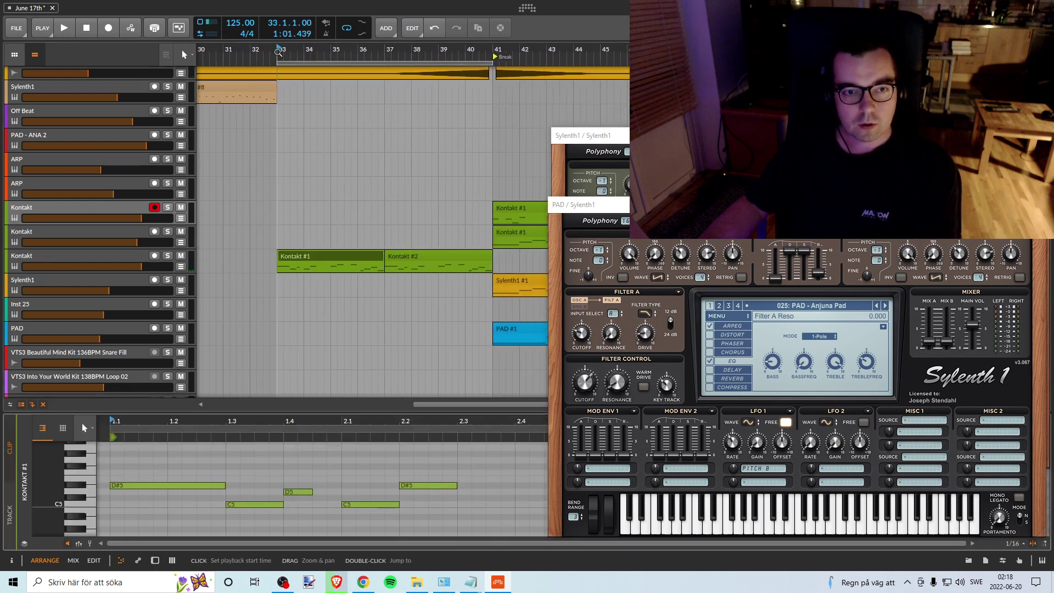
key("space")
key("space")
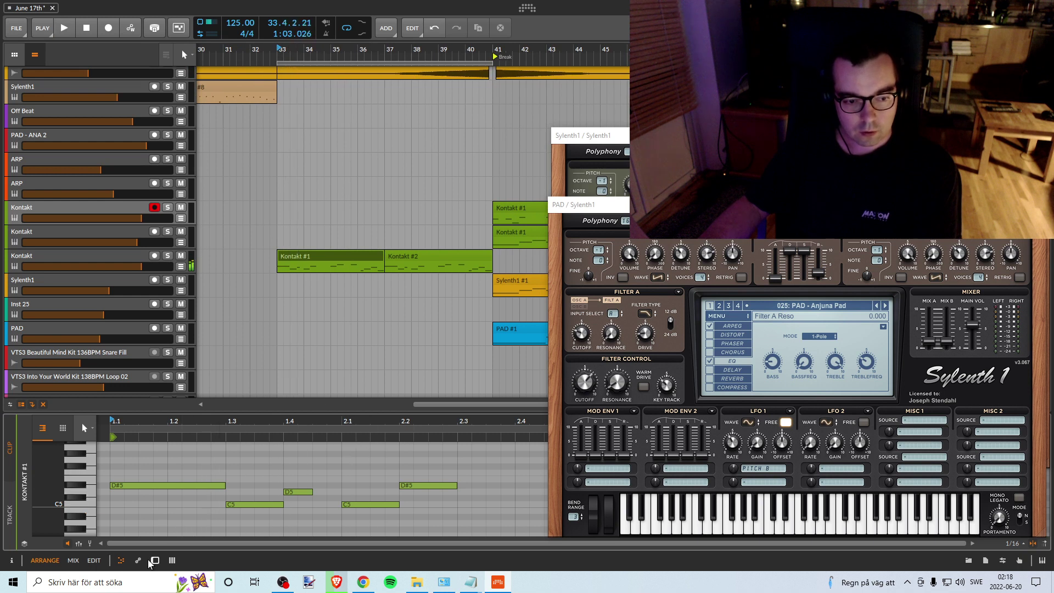
left_click(95, 561)
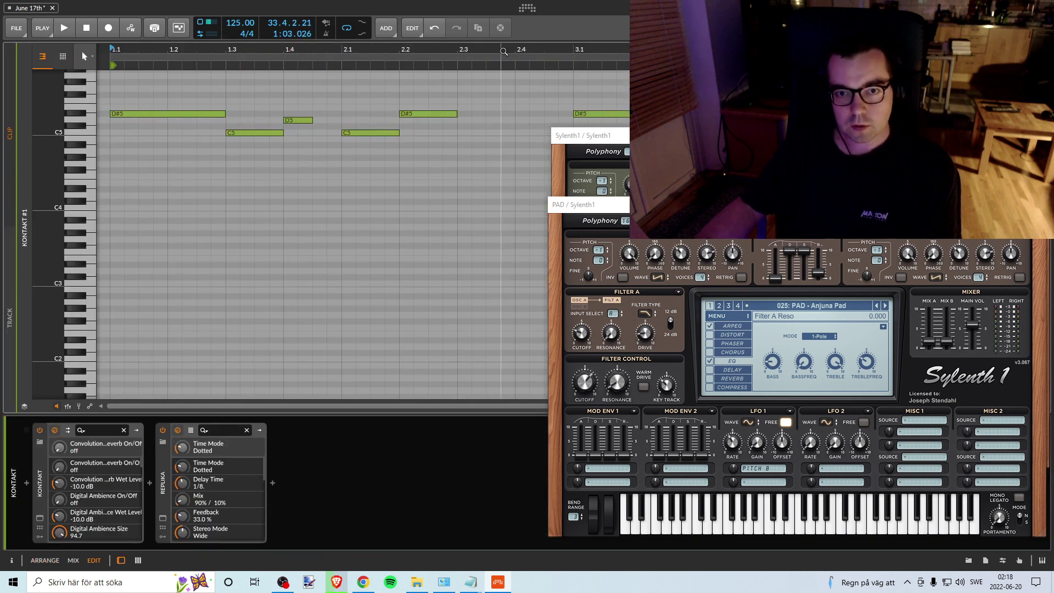
left_click_drag(452, 53, 436, 228)
key("space")
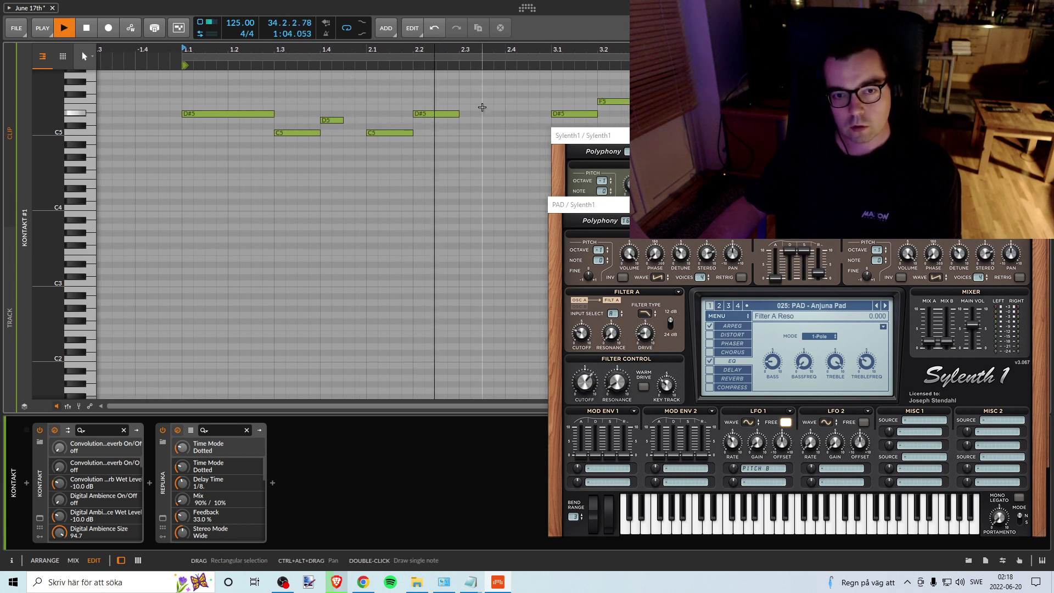
key("space")
key("space")
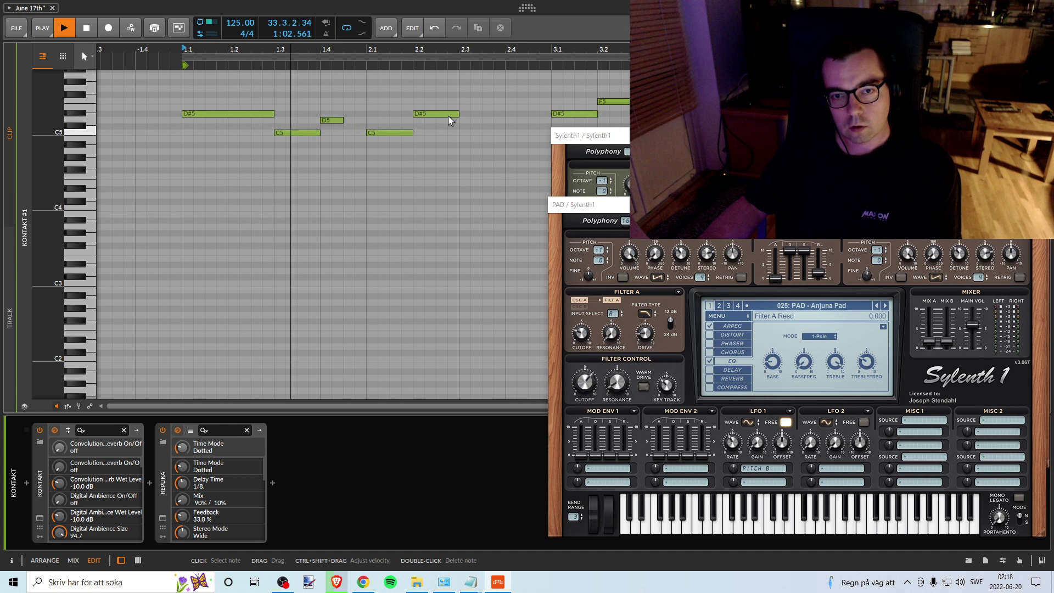
key("space")
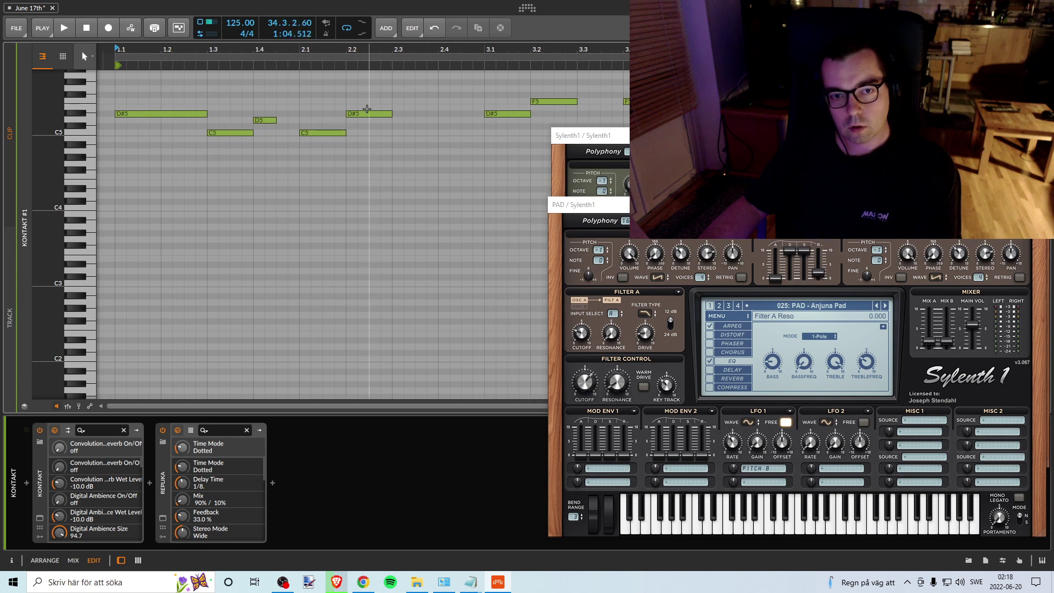
Step: Add a short C5 note at 2.4 followed by a short D5 leading into the D#5 at 3.1
left_click(367, 115)
left_click_drag(366, 115, 458, 121)
double_click(466, 134)
key("space")
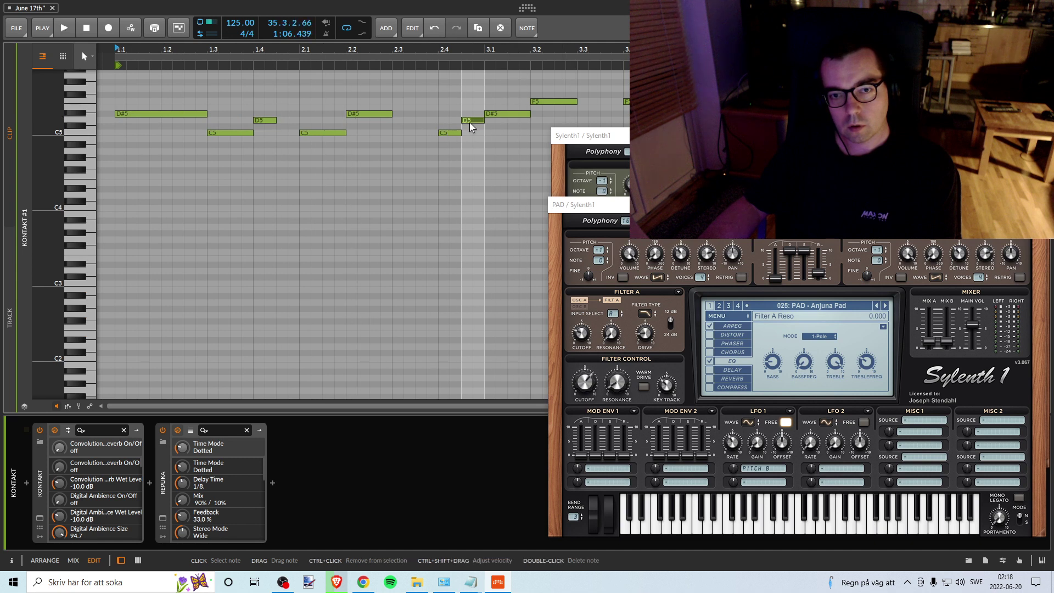
Step: Delete the F5 note at 3.2 and replay the melody from the clip's start
left_click_drag(505, 70, 361, 70)
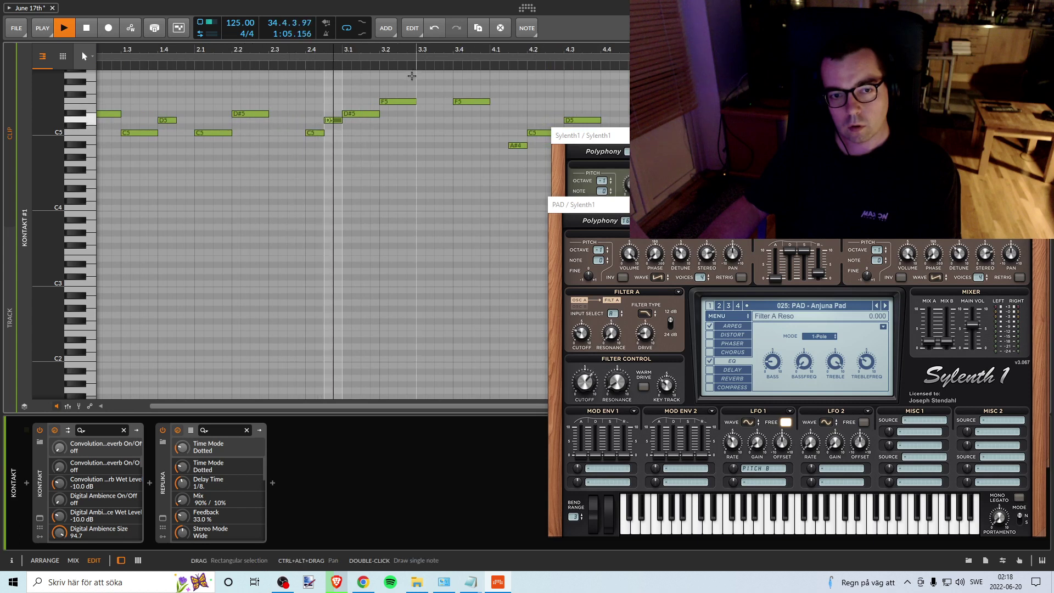
key("space")
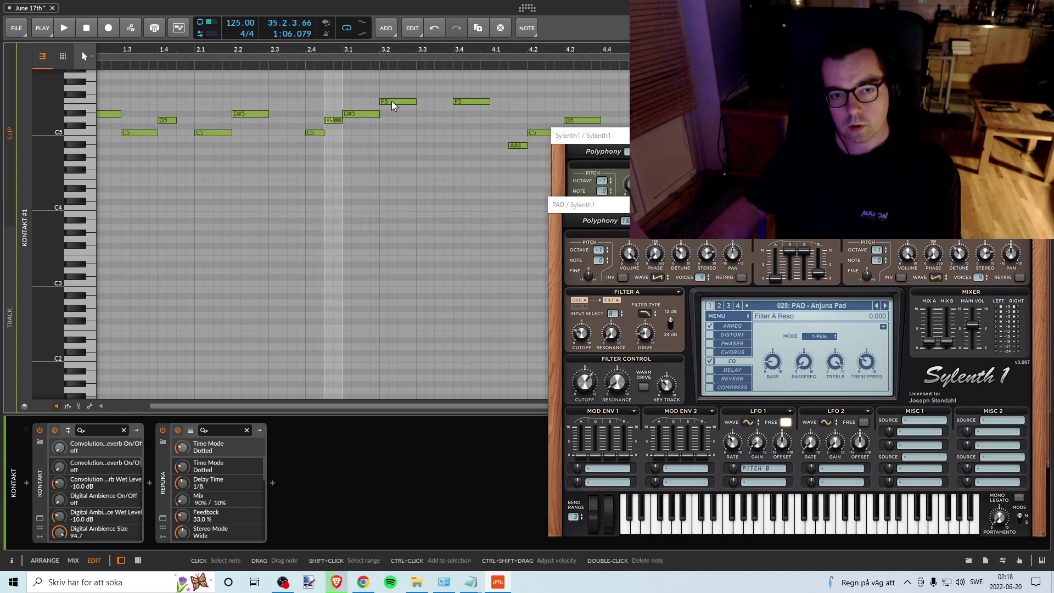
double_click(391, 102)
key("space")
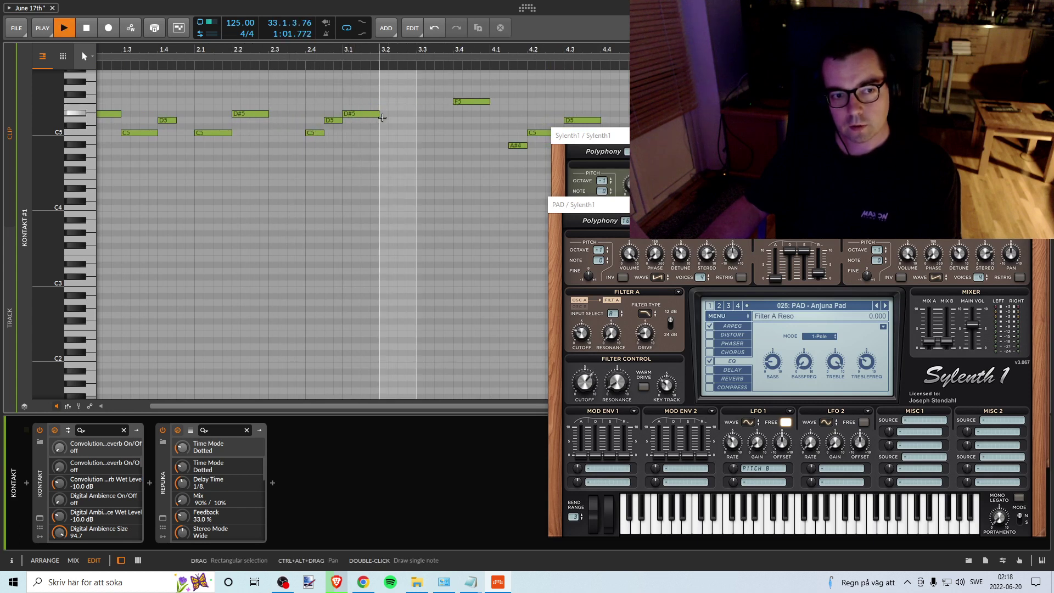
Step: Copy the D#5 note from 3.1 to 3.3, just before the F5, and listen to the phrase
left_click_drag(363, 51, 265, 57)
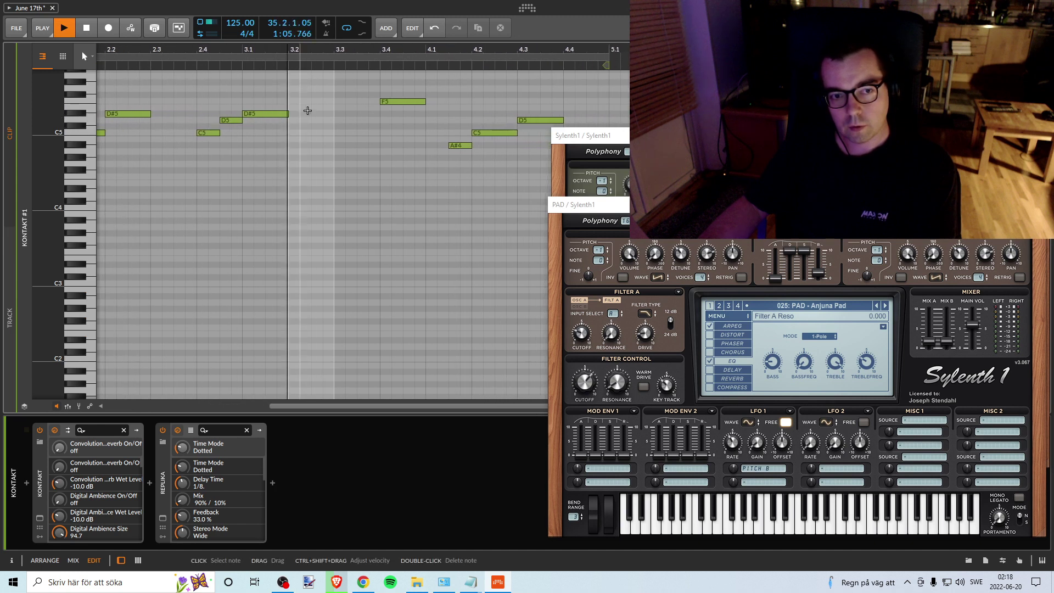
key("space")
left_click_drag(261, 120, 351, 117)
key("space")
left_click_drag(367, 64, 307, 54)
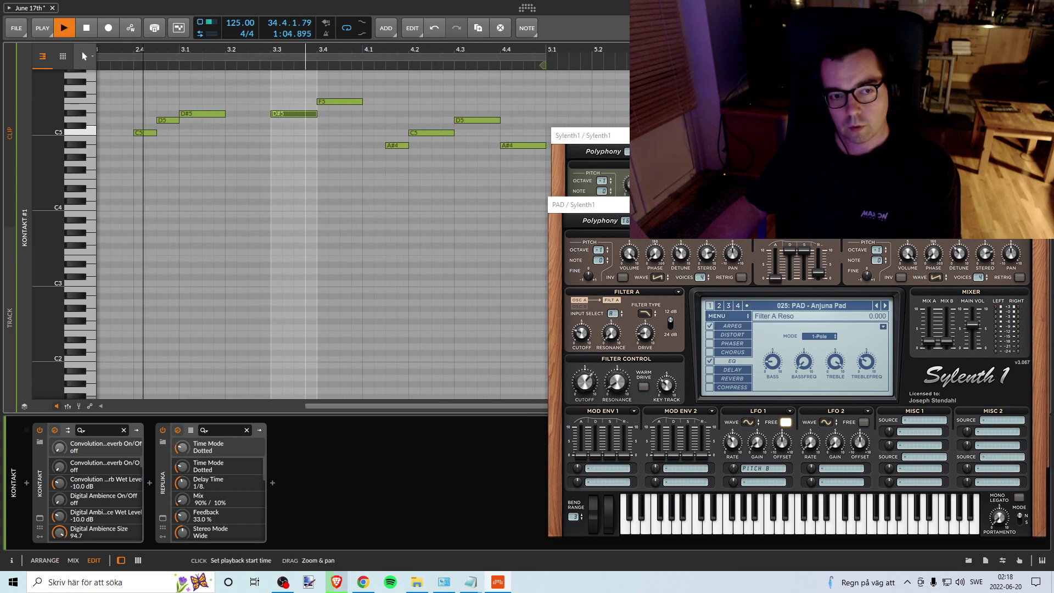
key("space")
Step: Rework bar 4 into short D5, C5, A#4 and D5 notes from 4.1, ending on a longer A#4 at 4.3
left_click(345, 102)
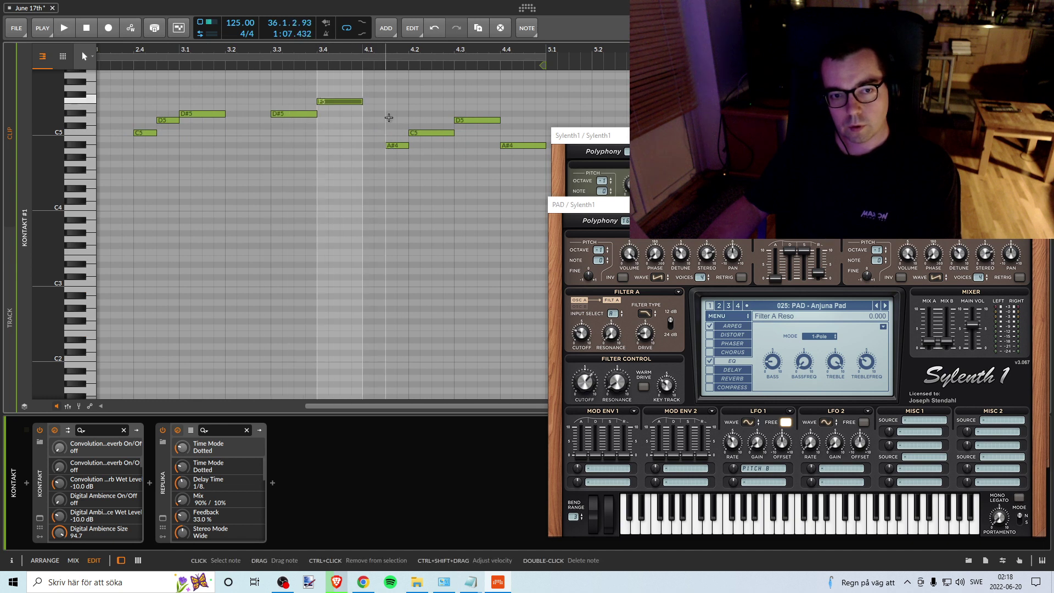
left_click_drag(394, 147, 466, 128)
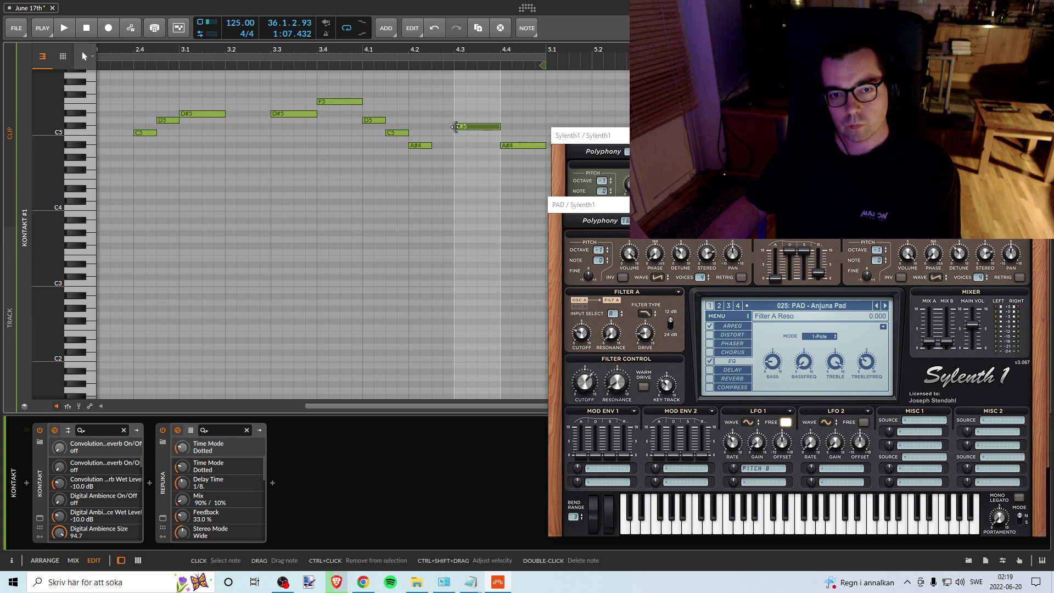
left_click(370, 120)
left_click(396, 133)
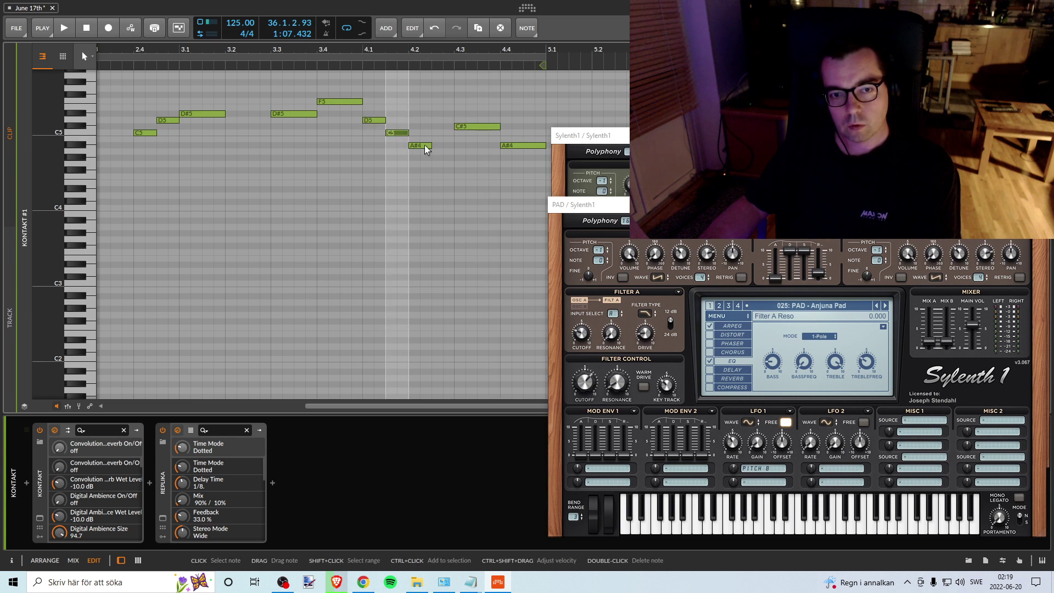
left_click(421, 146)
left_click_drag(419, 146, 466, 145)
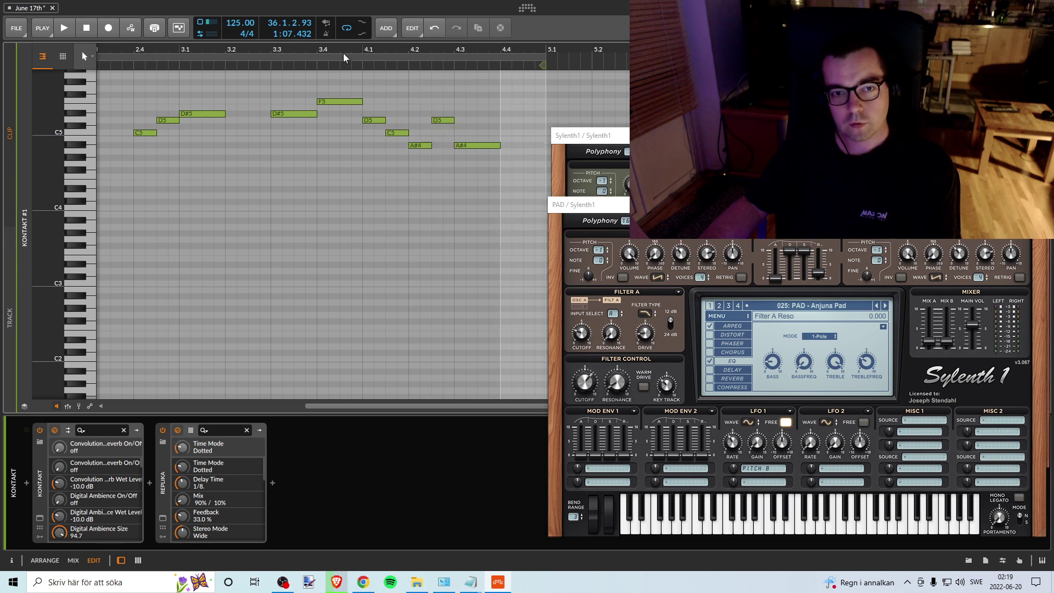
Step: Listen to the reworked phrase, replaying it from 3.2
mouse_move(341, 55)
left_mouse_down()
mouse_move(369, 45)
mouse_move(377, 55)
mouse_move(339, 68)
left_mouse_up()
key("space")
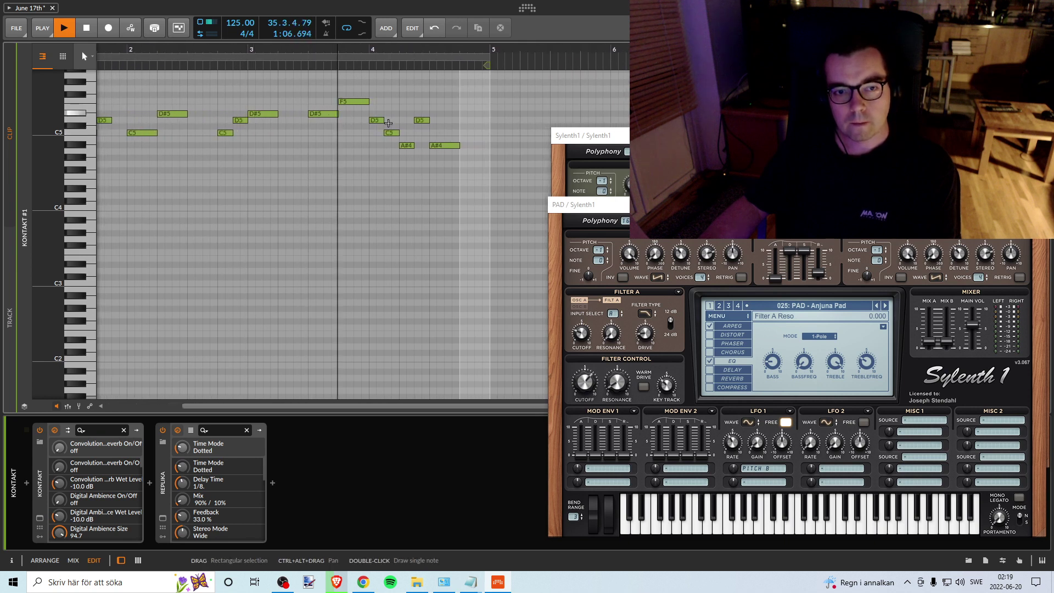
key("space")
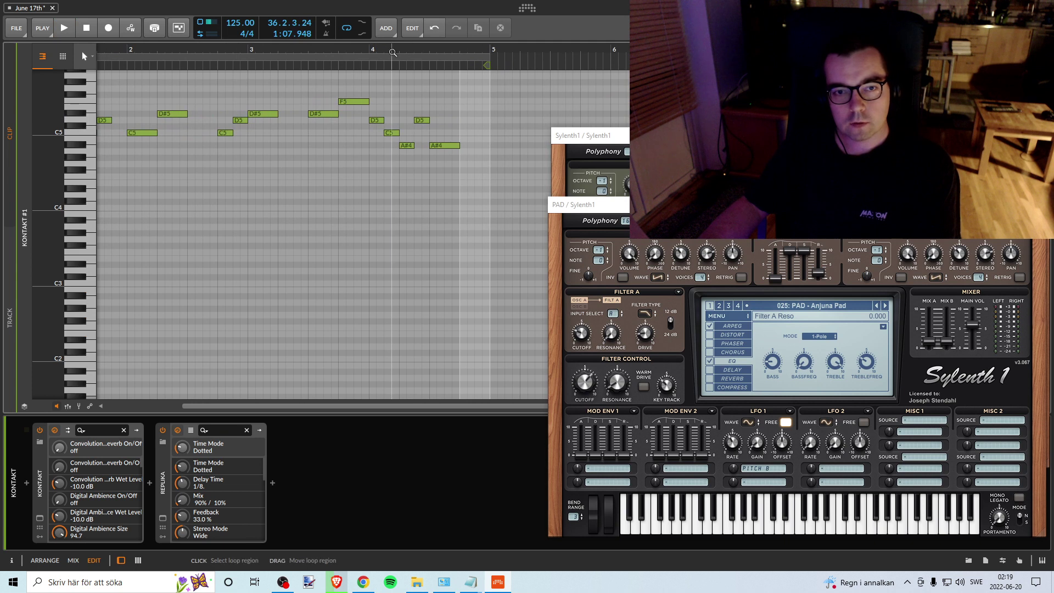
left_click_drag(278, 55, 246, 48)
left_click(246, 49)
key("space")
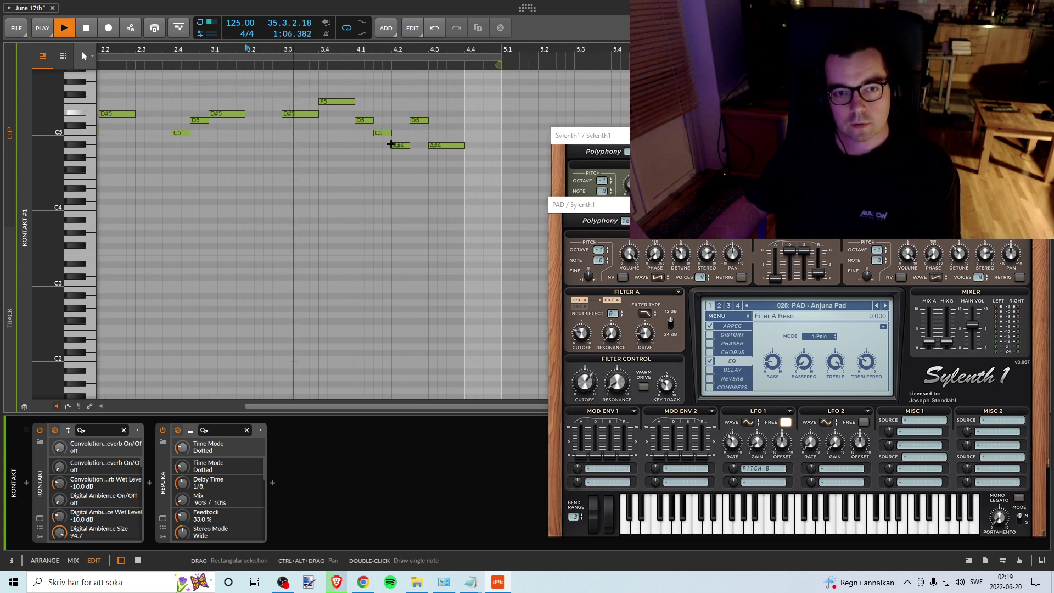
key("space")
Step: Try the bar 4 notes an eighth note later and return them to start at 4.1, listening to both versions
left_click_drag(376, 123, 459, 148)
key("space")
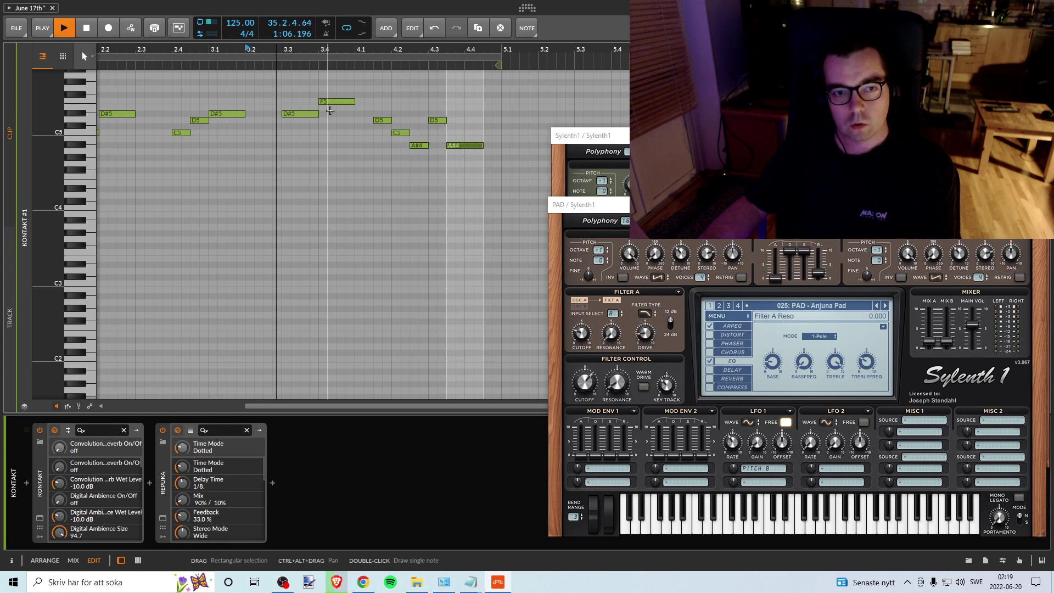
key("space")
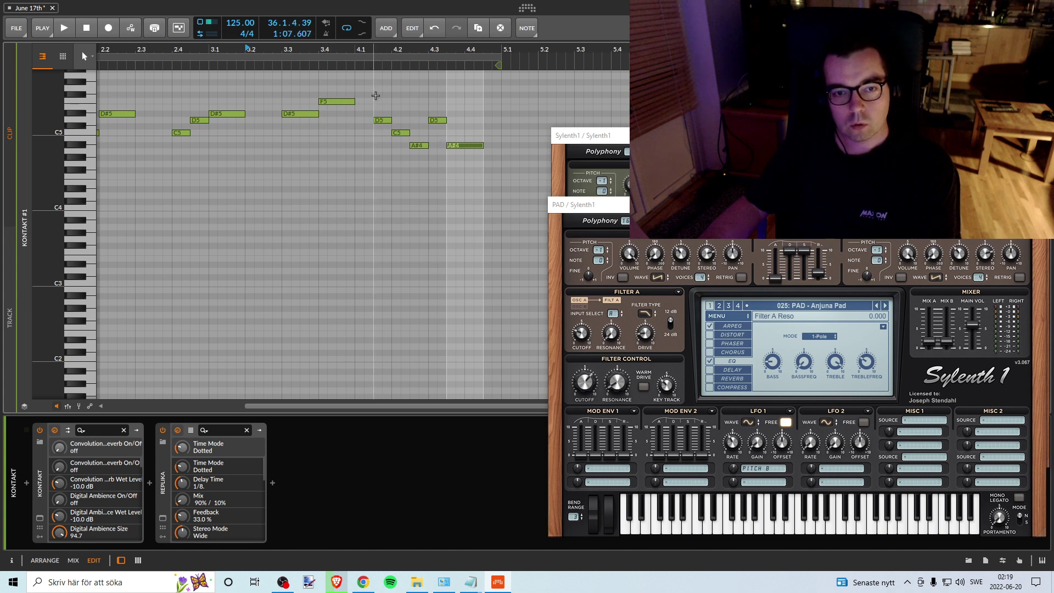
left_click_drag(378, 126, 364, 123)
key("space")
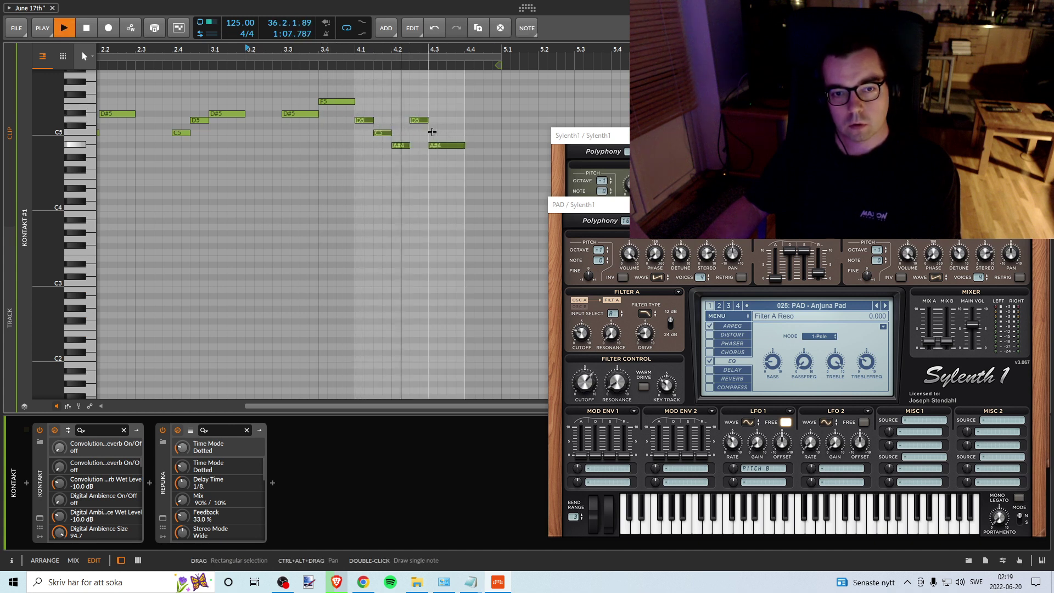
key("space")
Step: Spread out the bar 4 notes with C5 at 4.2, A#4 at 4.3 and the last A#4 at 4.4, and listen from 3.3
left_click_drag(383, 133, 400, 132)
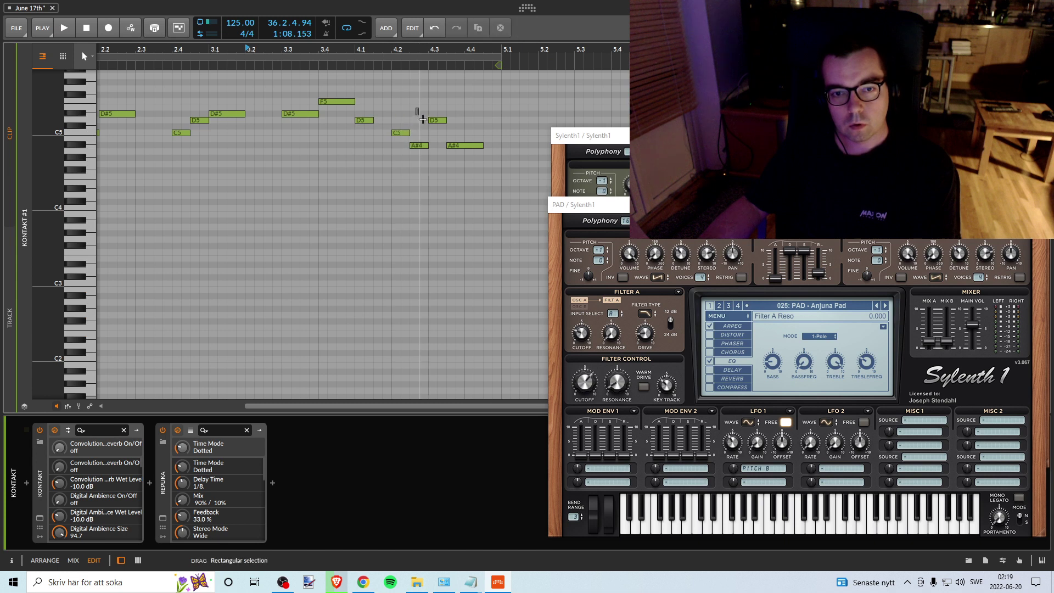
left_click_drag(420, 148, 437, 151)
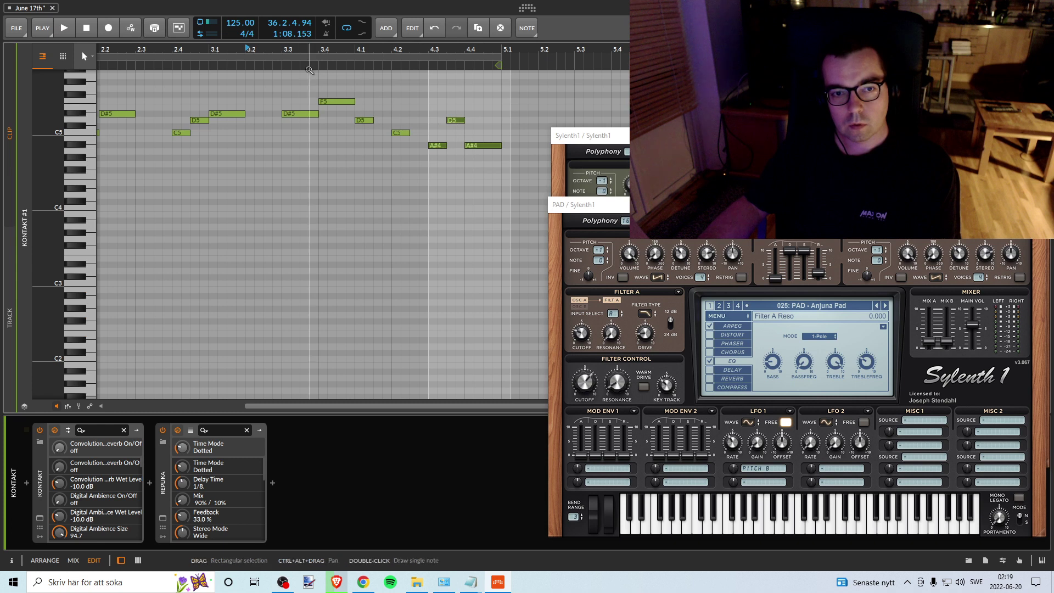
left_click(276, 53)
key("space")
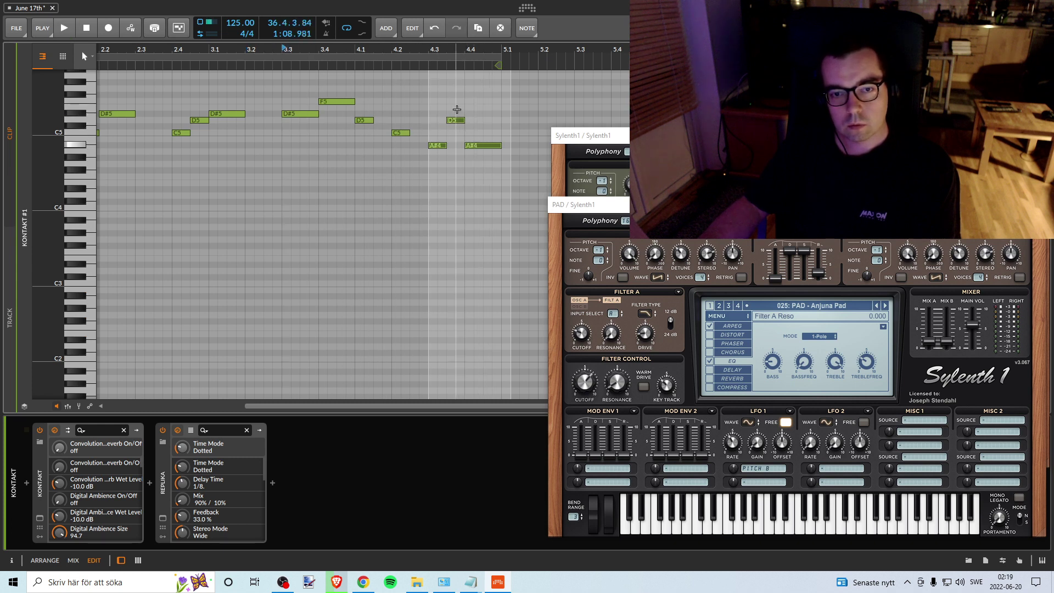
key("space")
Step: Move the last D5 to 4.4 and the final A#4 to 5.1, and replay the melody from the clip's start
left_click(448, 106)
left_click_drag(448, 106, 515, 145)
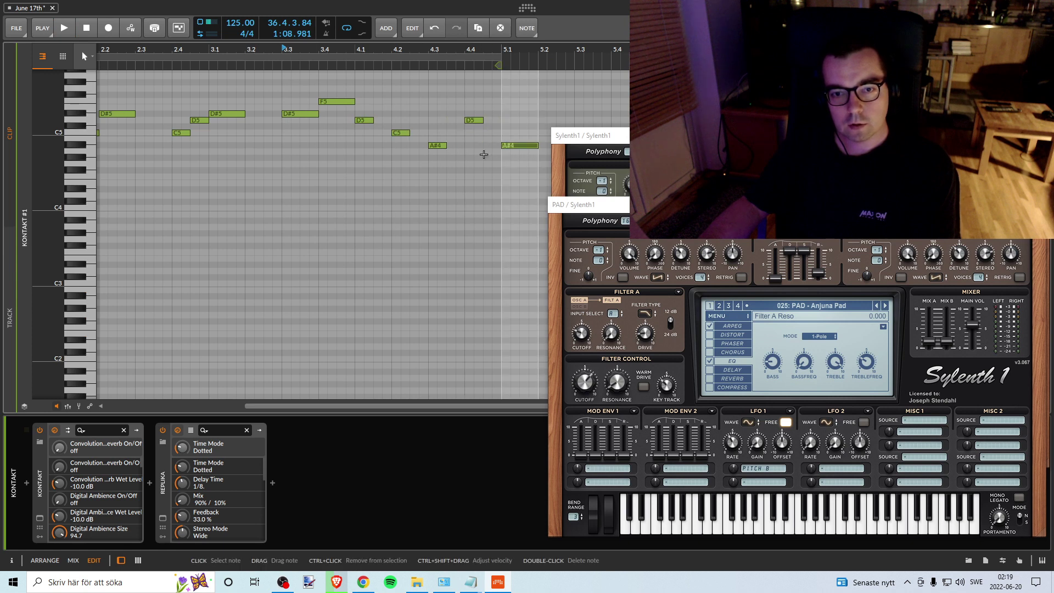
mouse_move(478, 69)
left_mouse_down()
mouse_move(434, 65)
mouse_move(463, 75)
left_mouse_up()
left_click(228, 51)
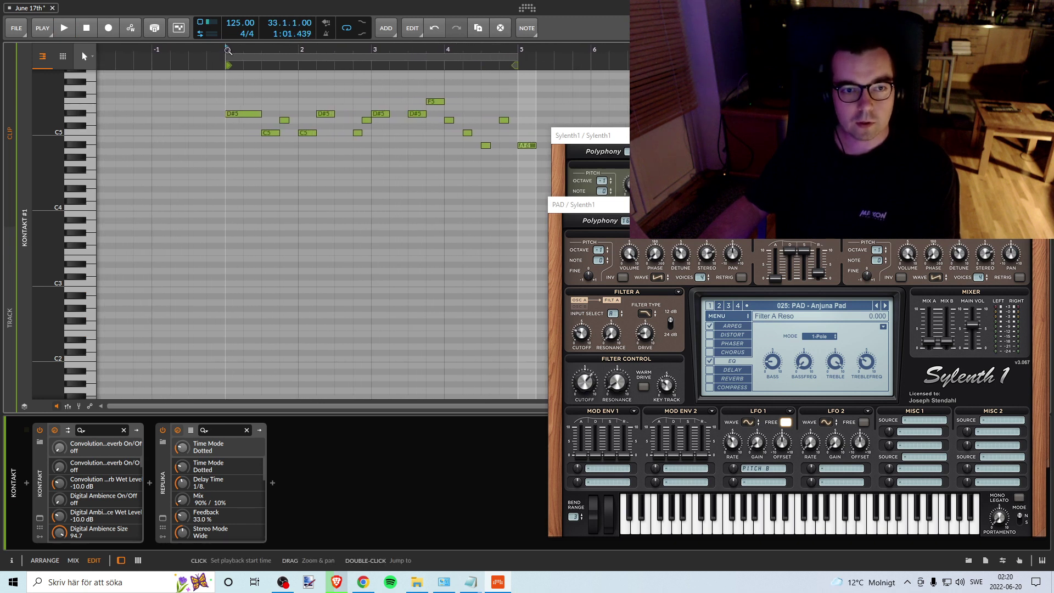
key("space")
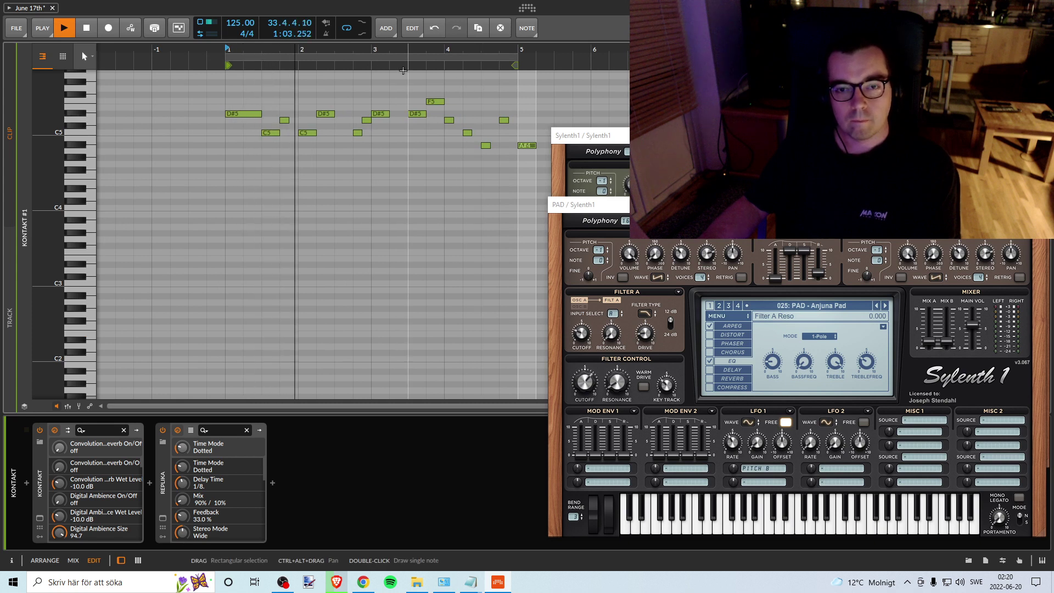
Step: Delete the A#4 note at 5.1 and replay the ending from 3.3
double_click(526, 146)
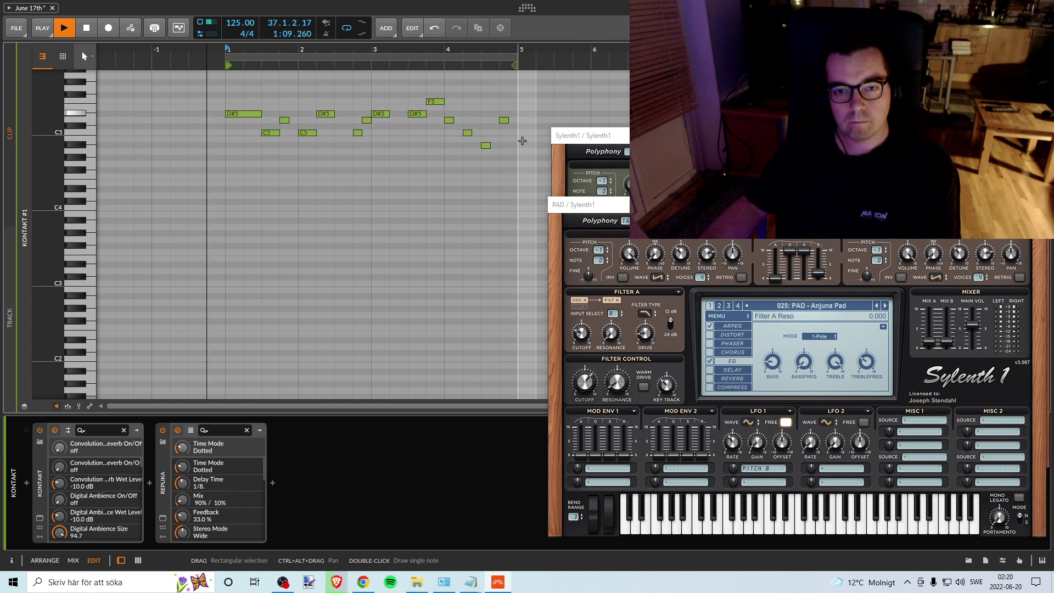
key("space")
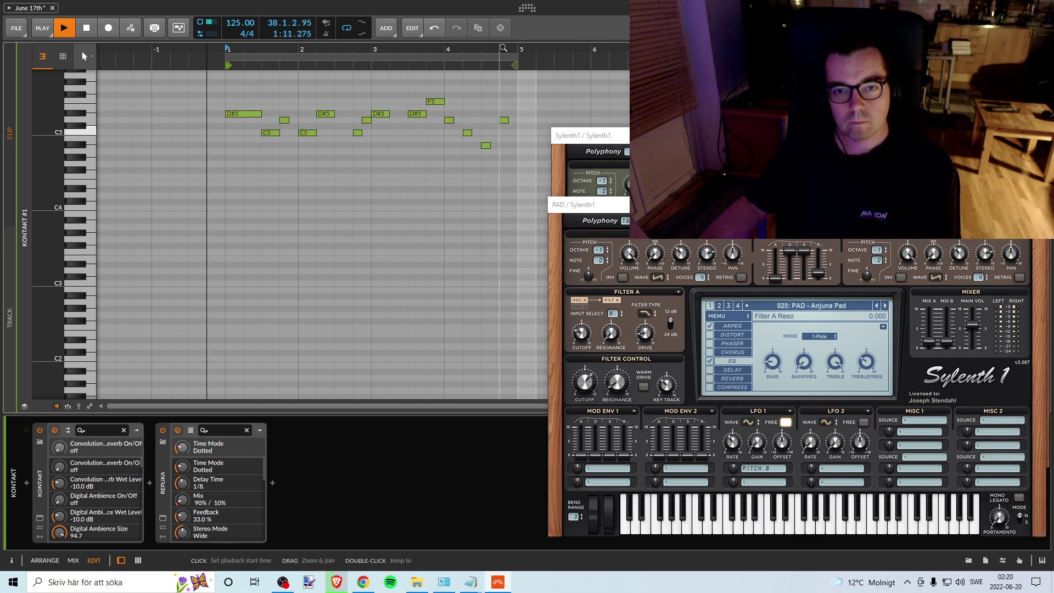
key("plus")
left_click(440, 119)
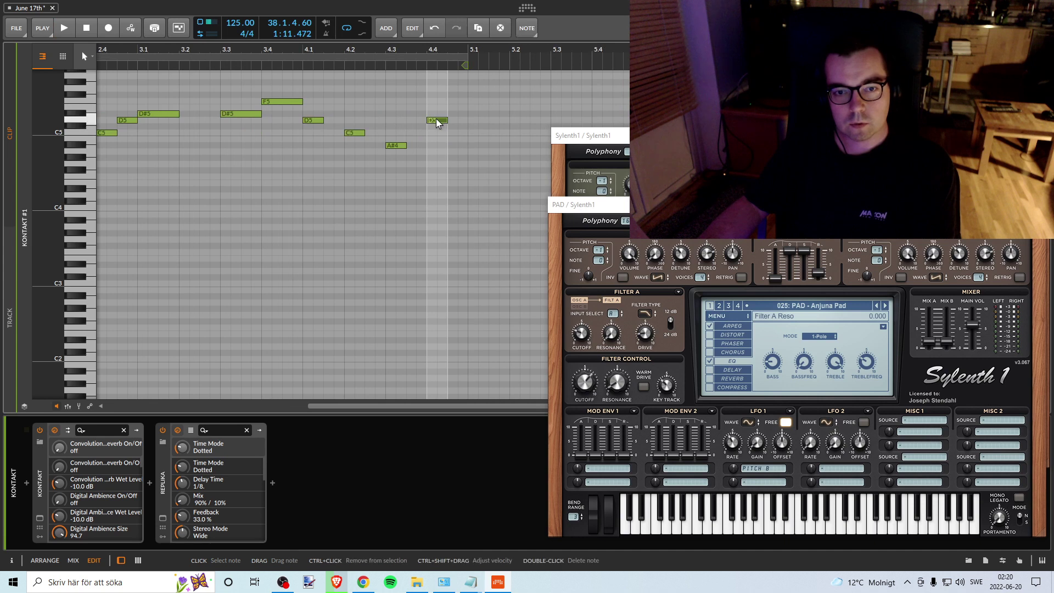
left_click(222, 52)
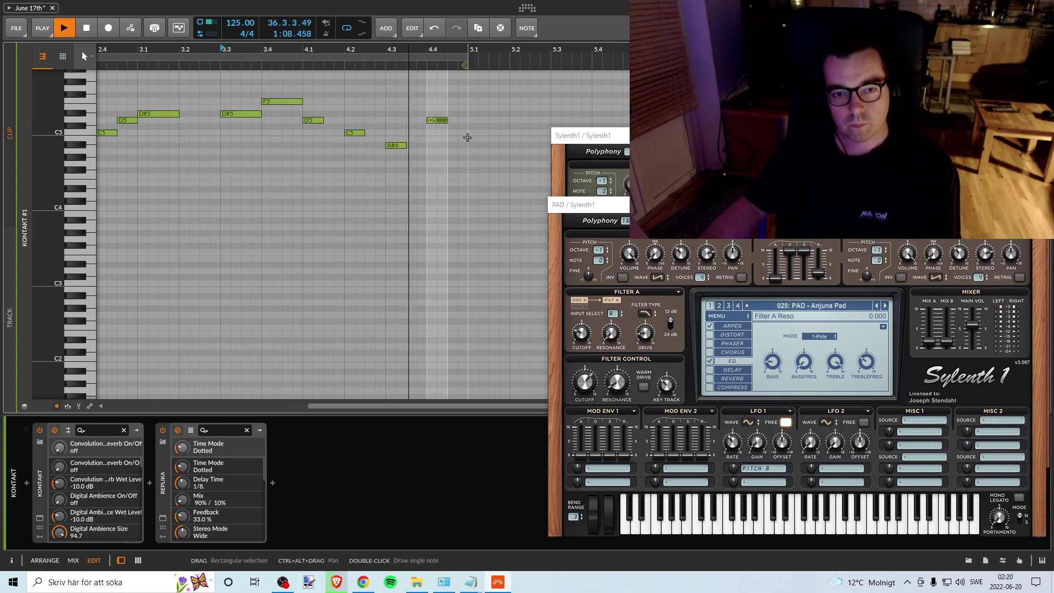
key("space")
Step: Add a short A#4 directly after the D5 at 4.4 and replay the melody from the clip's start
left_click_drag(438, 124, 456, 145)
left_click_drag(426, 64, 233, 46)
left_click(212, 47)
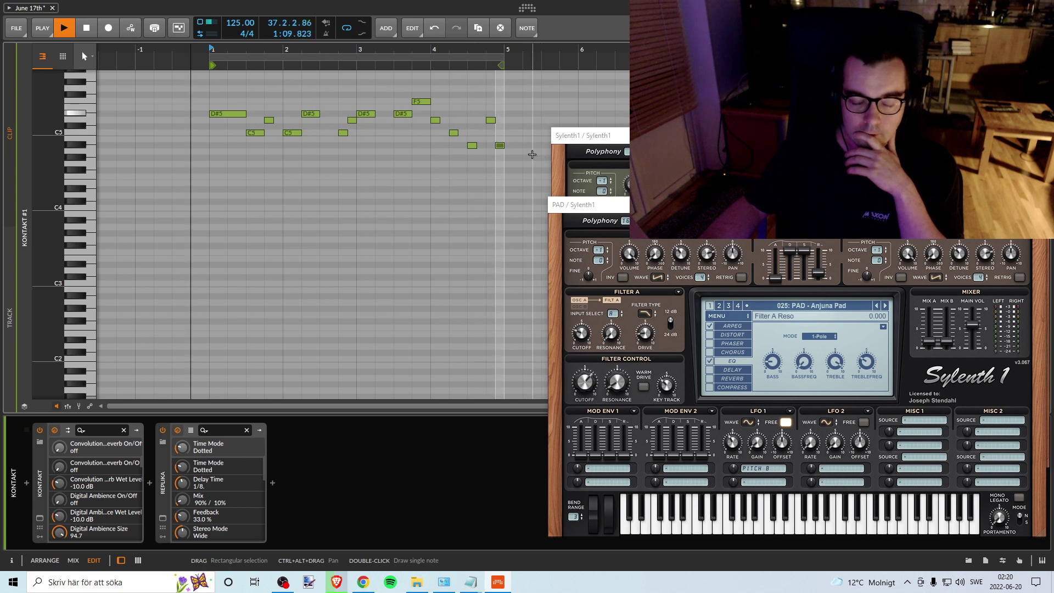
Step: Return to the arrangement and replace the edited Kontakt clip at bar 33 with a copy of the Kontakt #2 clip
key("alt+2")
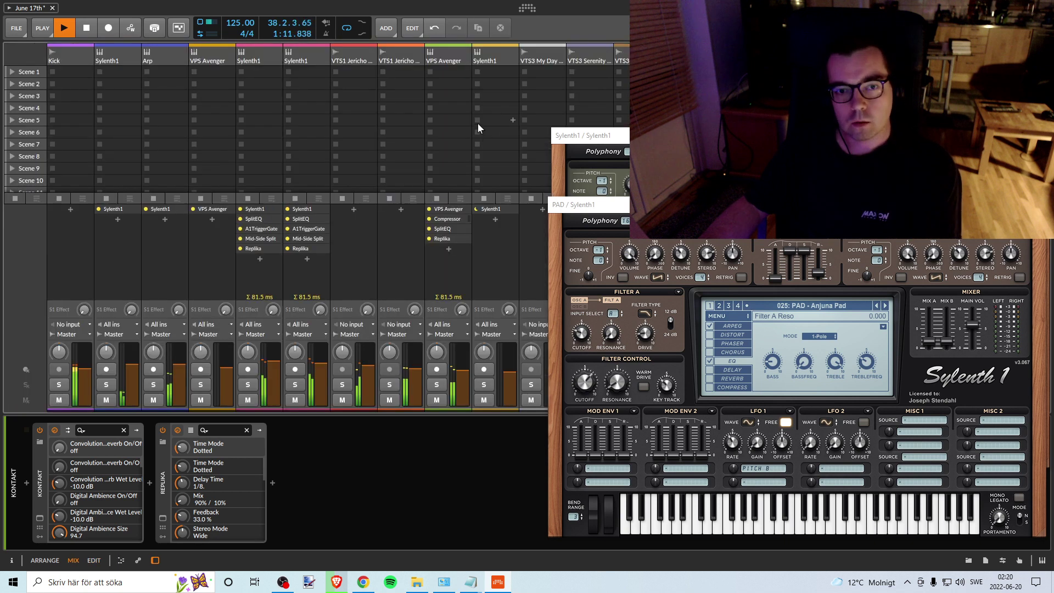
key("alt+1")
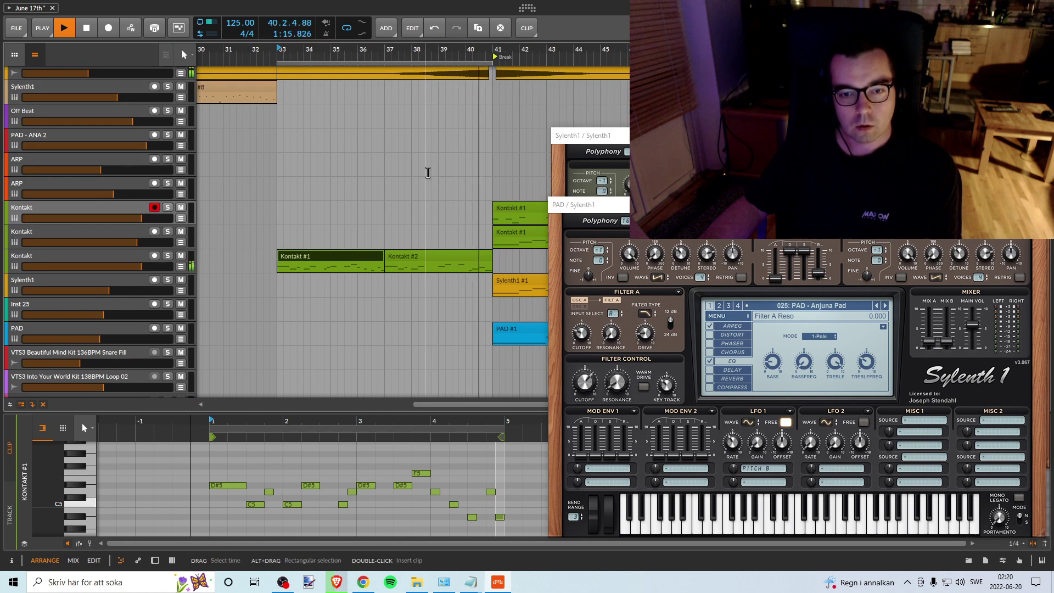
key("space")
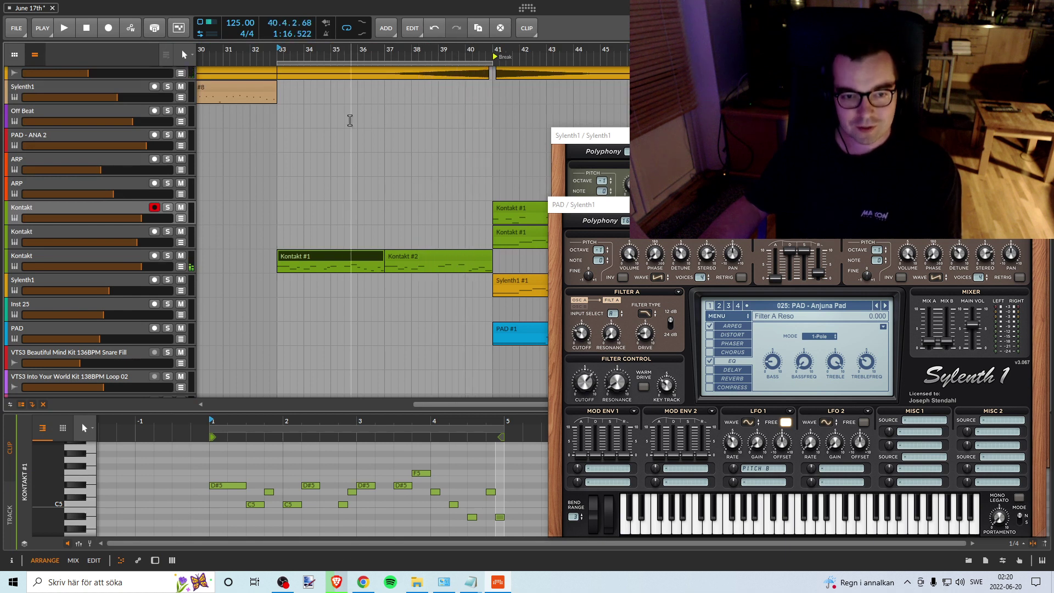
left_click_drag(325, 52, 311, 52)
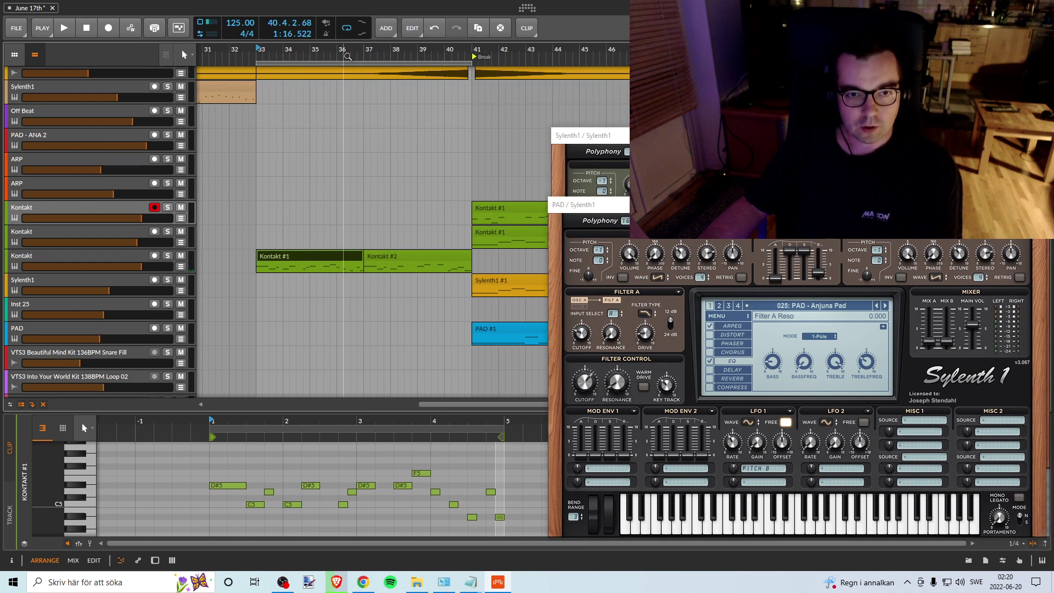
scroll(417, 220, "down", 3)
left_click_drag(412, 258, 367, 259)
Step: Listen to the Kontakt melody in the arrangement from bar 33
left_click(340, 56)
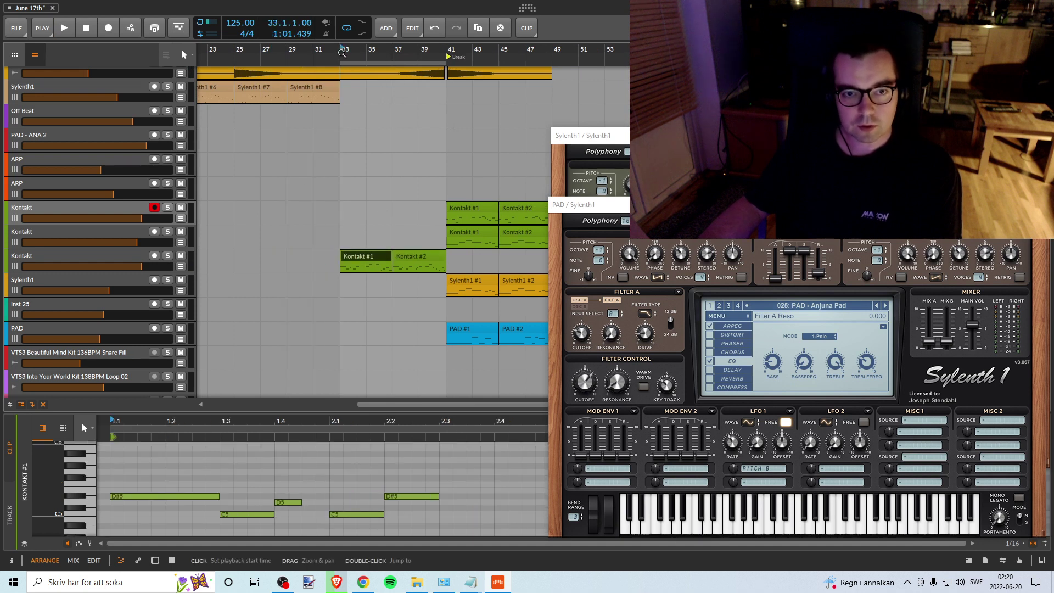
key("space")
mouse_move(340, 57)
left_mouse_down()
mouse_move(327, 82)
mouse_move(334, 67)
left_mouse_up()
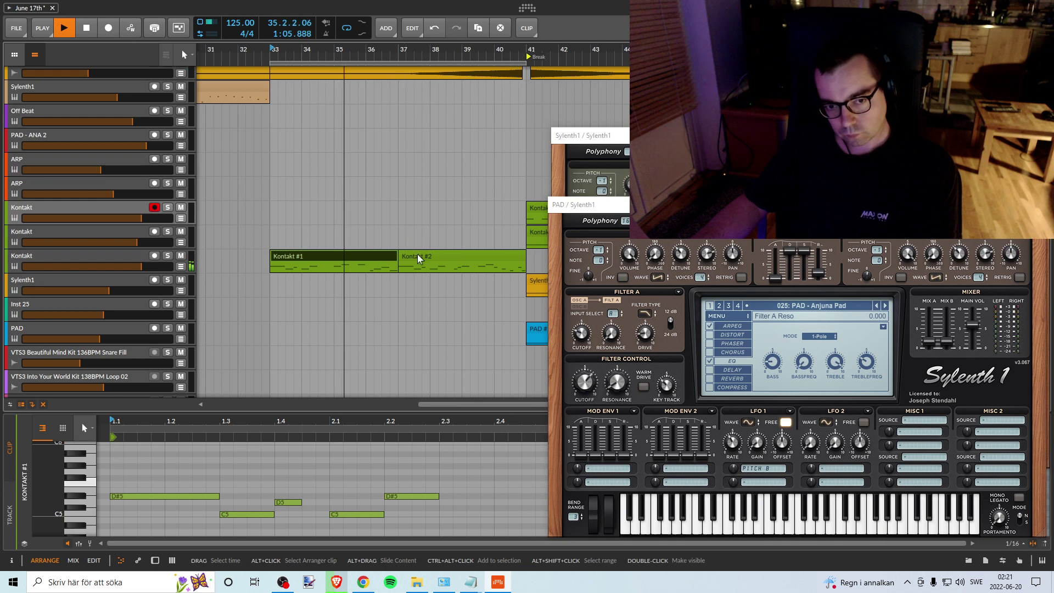
key("space")
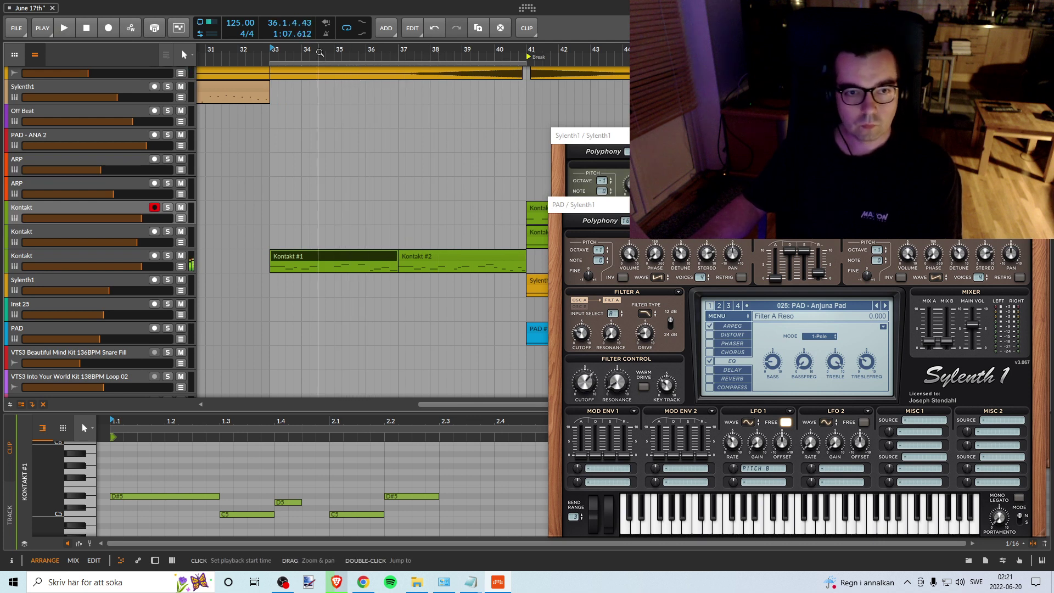
left_click_drag(330, 55, 306, 59)
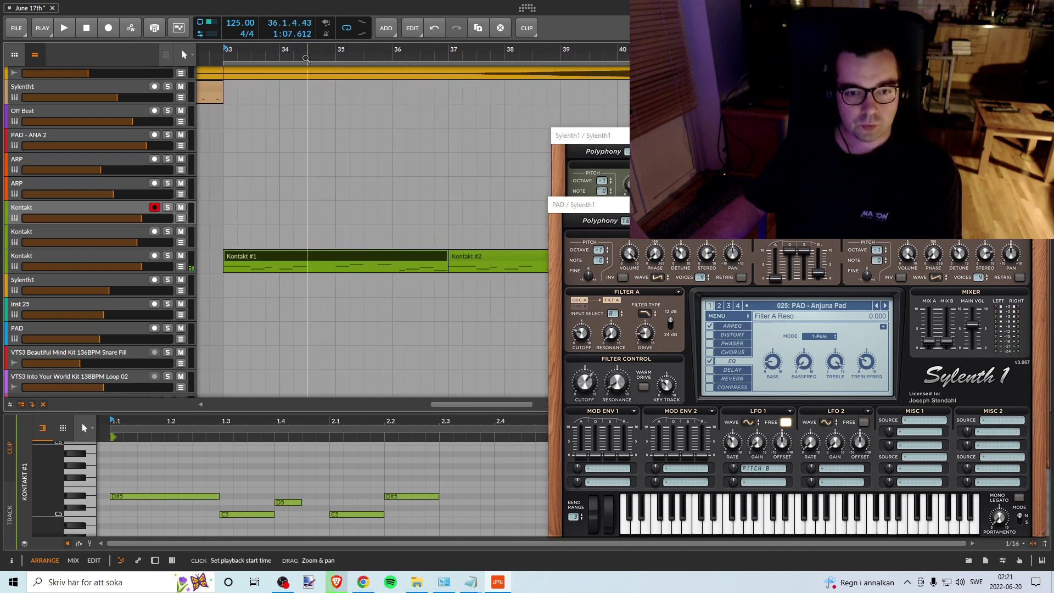
Step: Open the Kontakt #1 clip at bar 33 in the full note editor and delete its F5 note at 3.2
left_click(259, 260)
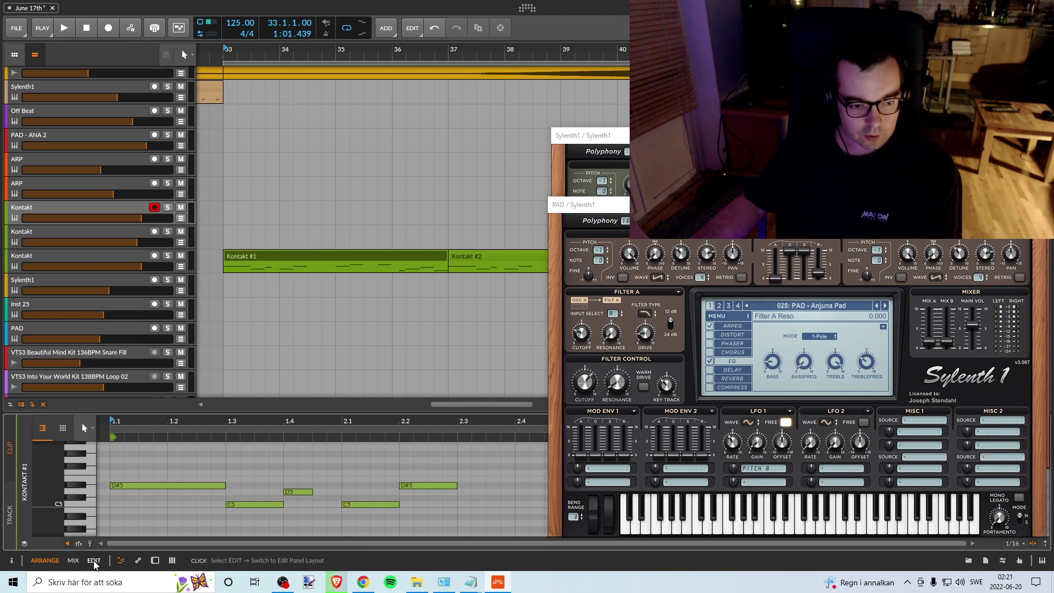
left_click(94, 560)
key("space")
left_click_drag(356, 48, 255, 41)
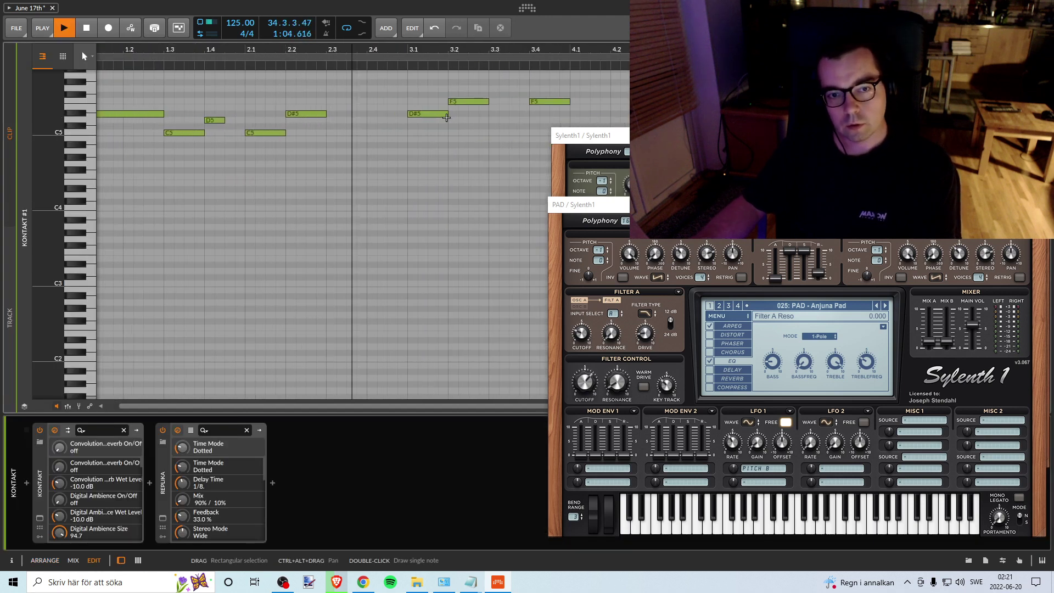
key("space")
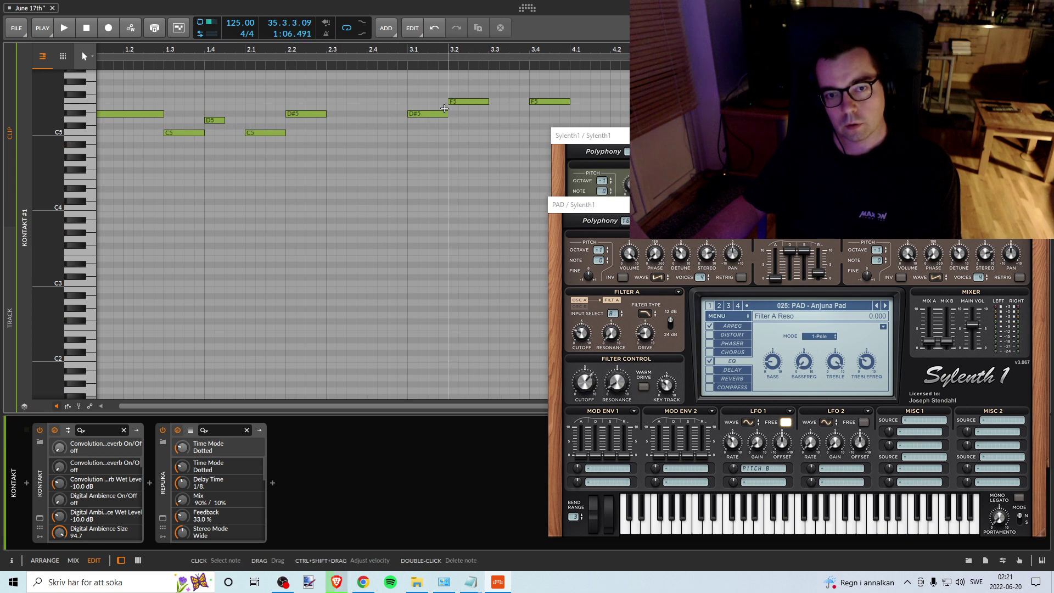
double_click(467, 101)
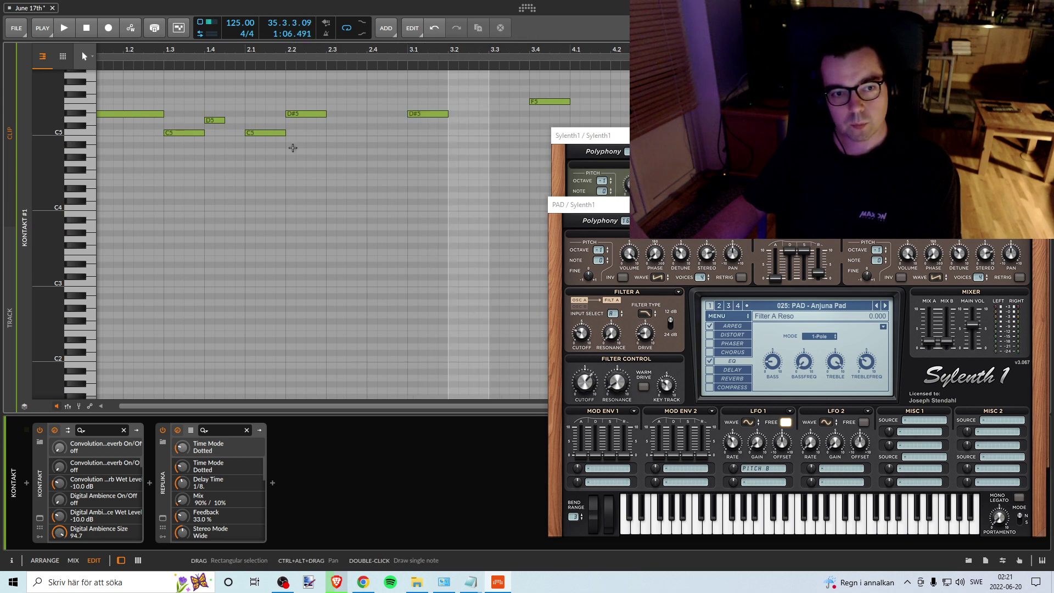
Step: Listen to the Kontakt #1 clip's melody in the note editor through to its end at bar 5
key("space")
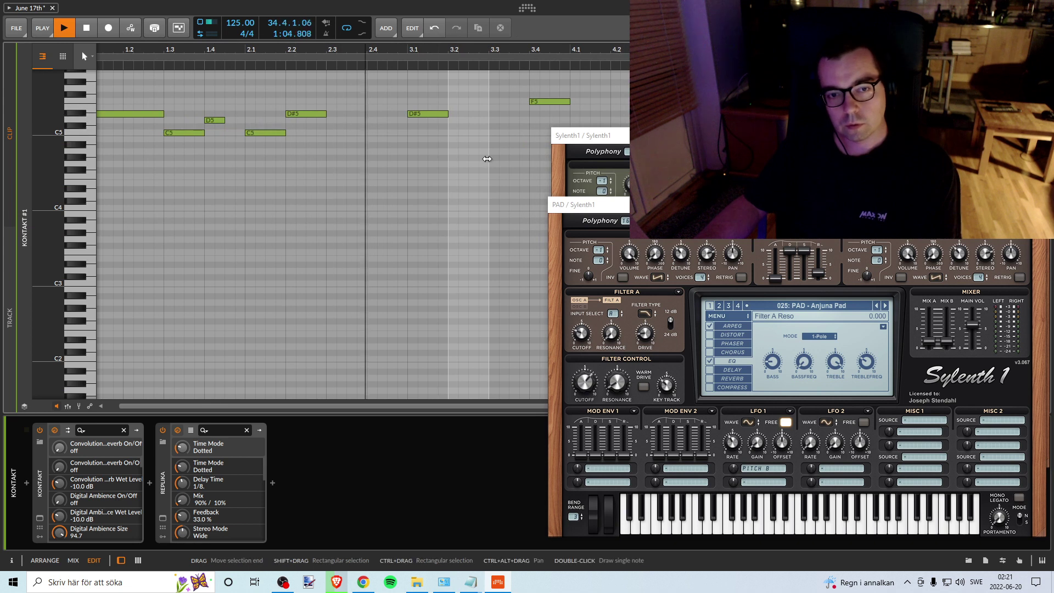
scroll(488, 182, "up", 3)
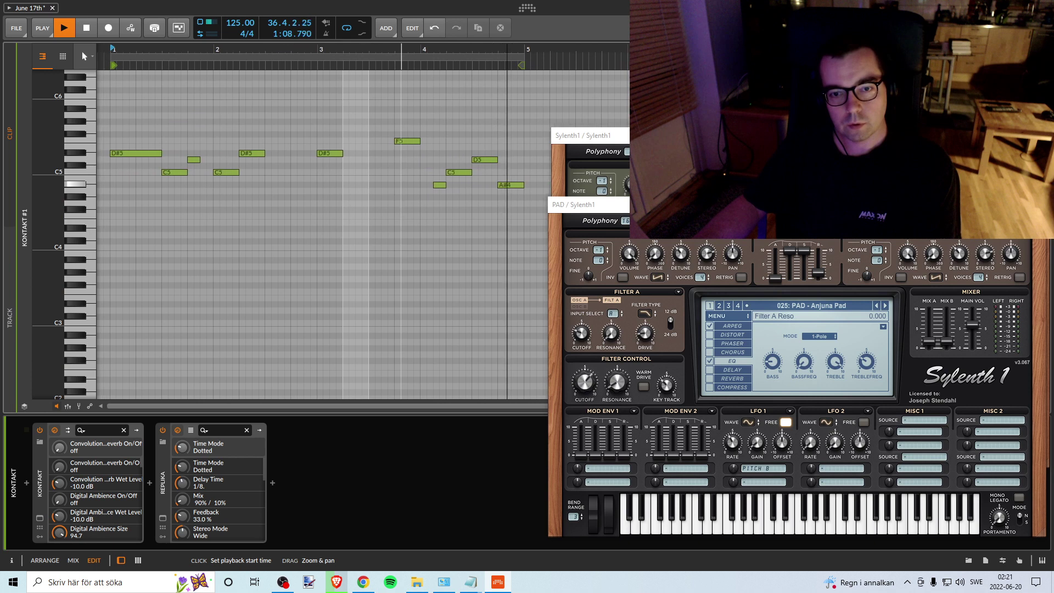
key("space")
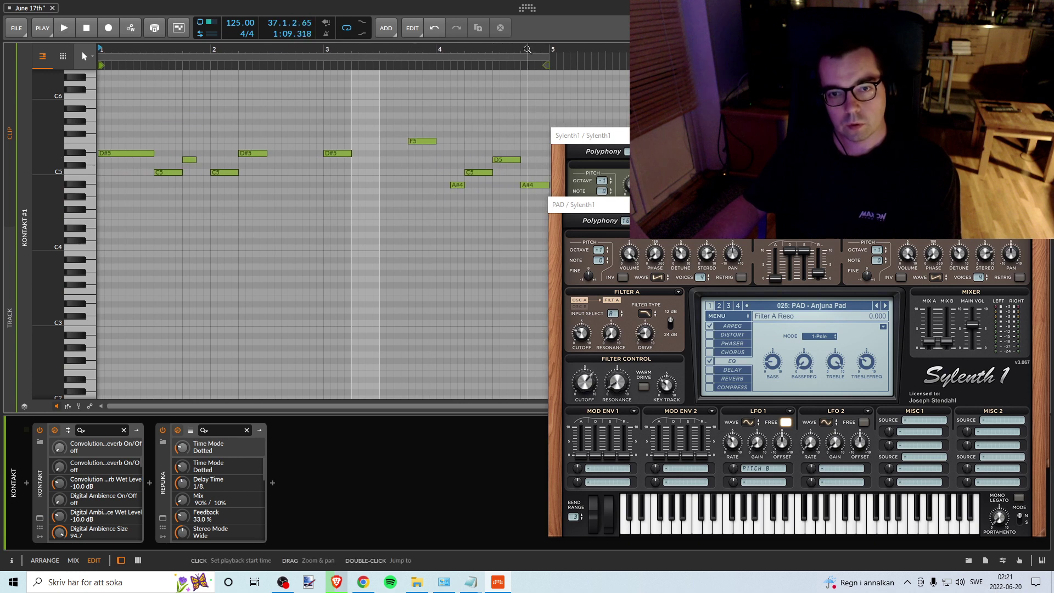
Step: Shorten the A#4 at 4.4 to half its length and add a short D5 directly after it at the clip's end
scroll(531, 181, "up", 3, "ctrl")
left_click(458, 185)
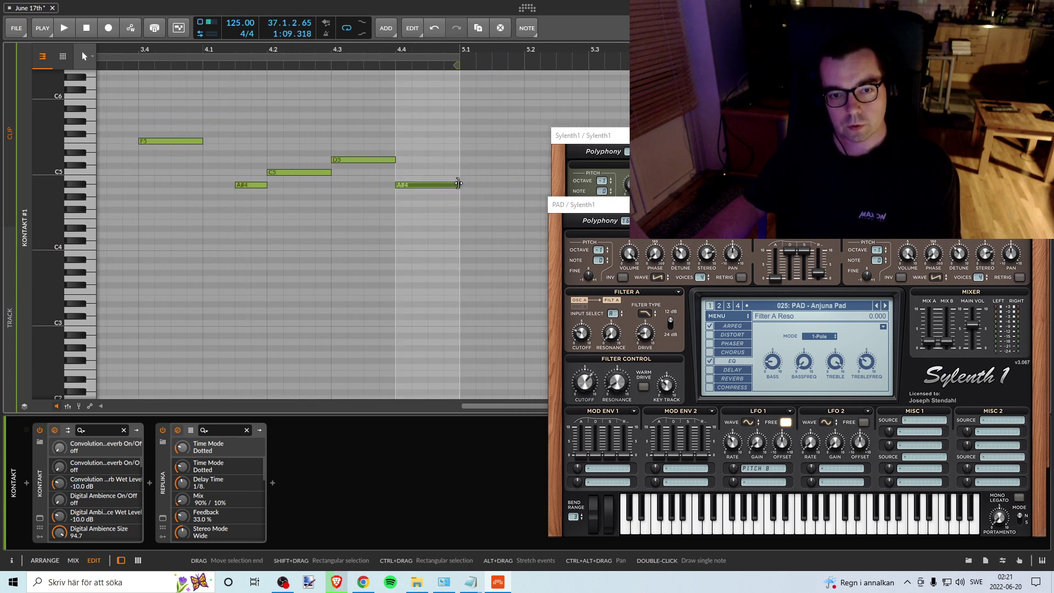
left_click_drag(462, 186, 443, 160)
double_click(439, 185)
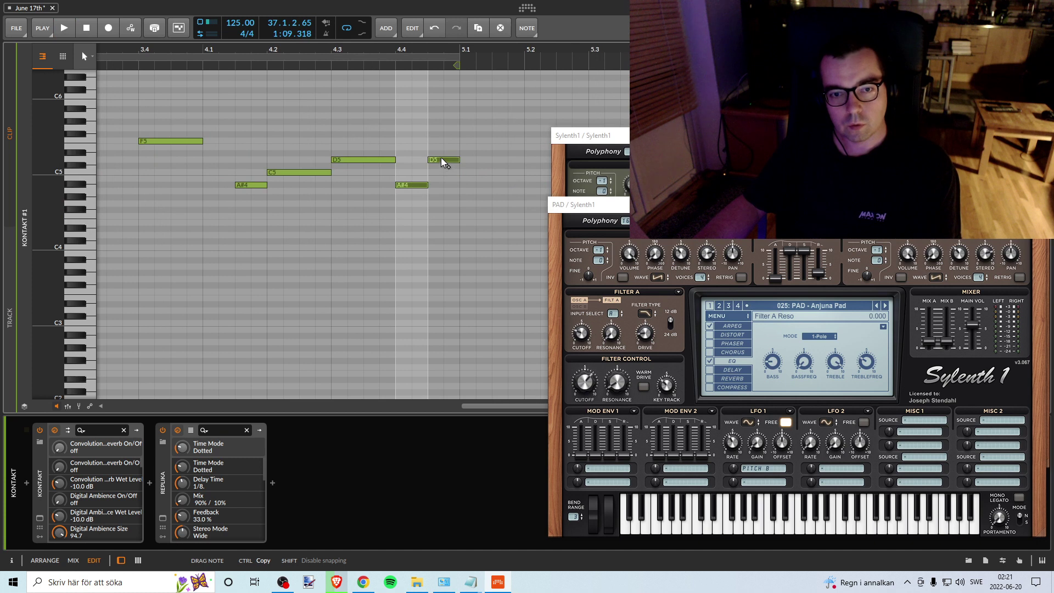
Step: Replay the edited Kontakt #1 melody in the note editor to check its new ending
key("space")
scroll(492, 55, "down", 3)
left_click_drag(415, 51, 283, 51)
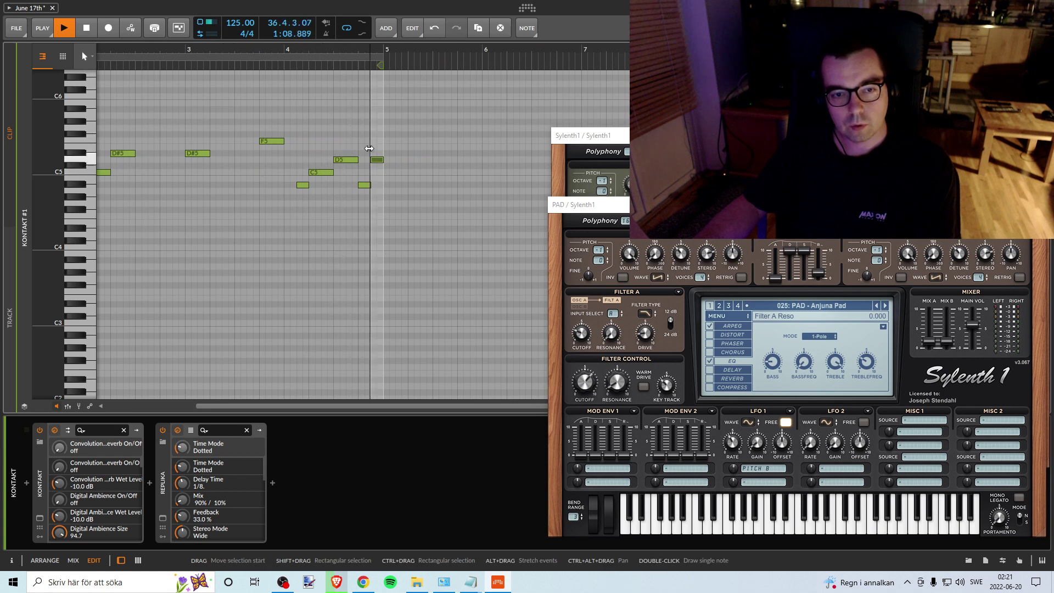
left_click_drag(313, 52, 380, 45)
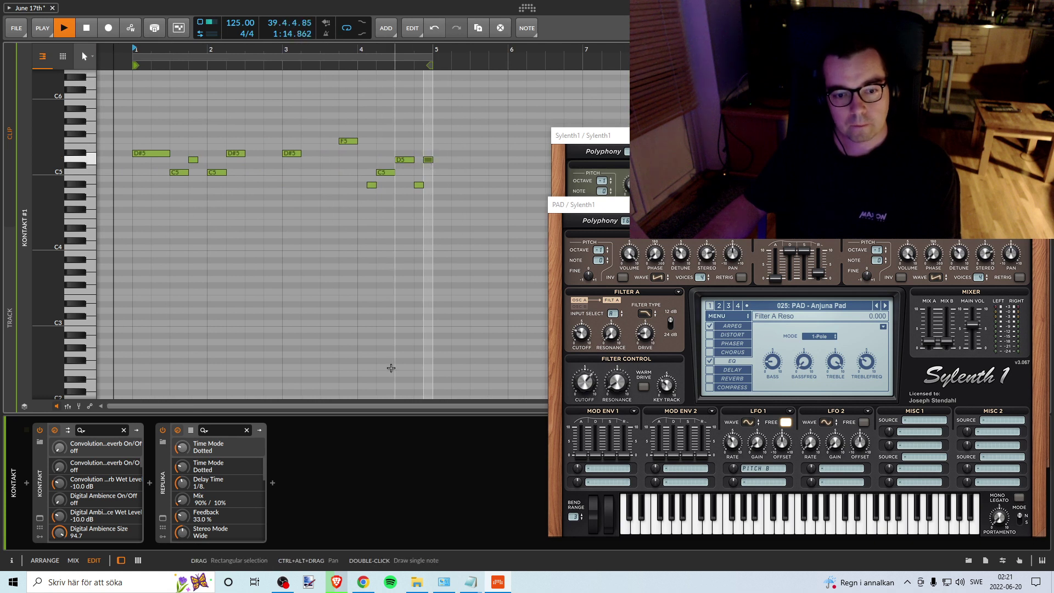
Step: Return to the arrangement and listen to the two Kontakt clips from bar 33 up to the break
key("alt+2")
key("alt+1")
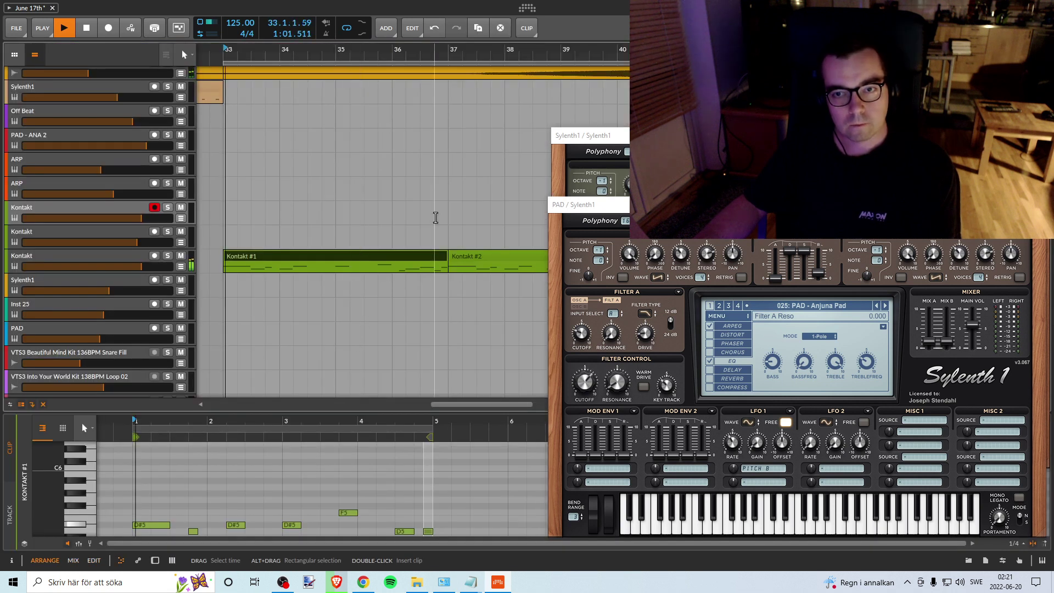
left_click_drag(360, 50, 363, 15)
scroll(375, 159, "up", 1)
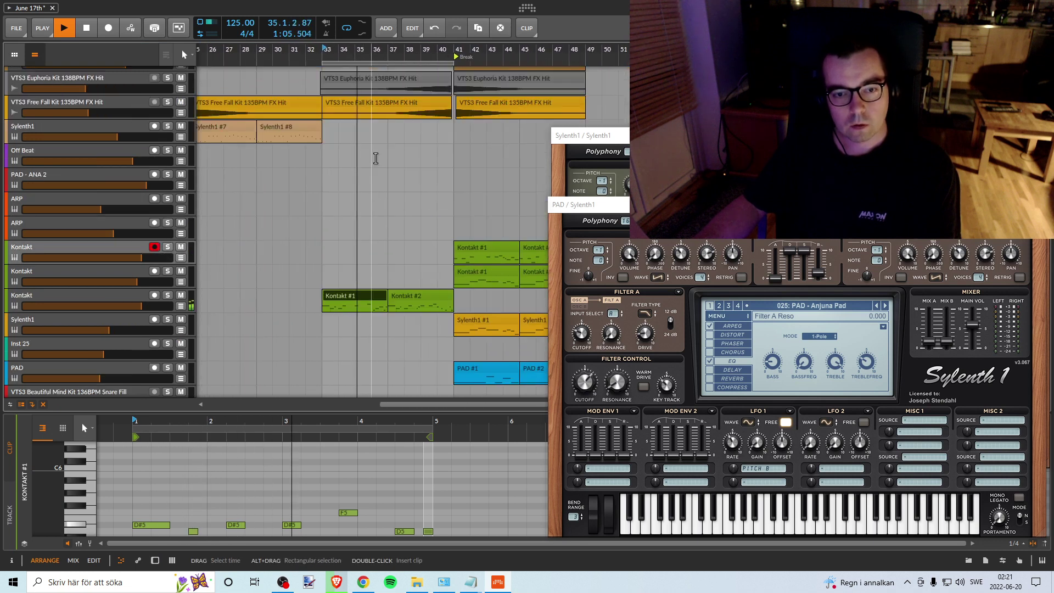
scroll(373, 160, "down", 1)
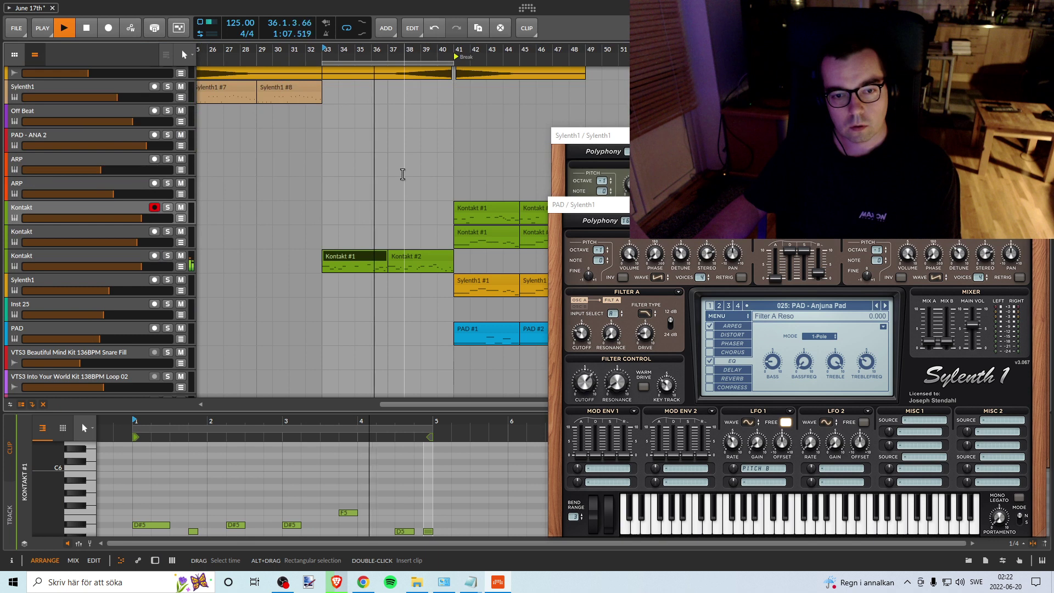
left_click_drag(404, 51, 385, 66)
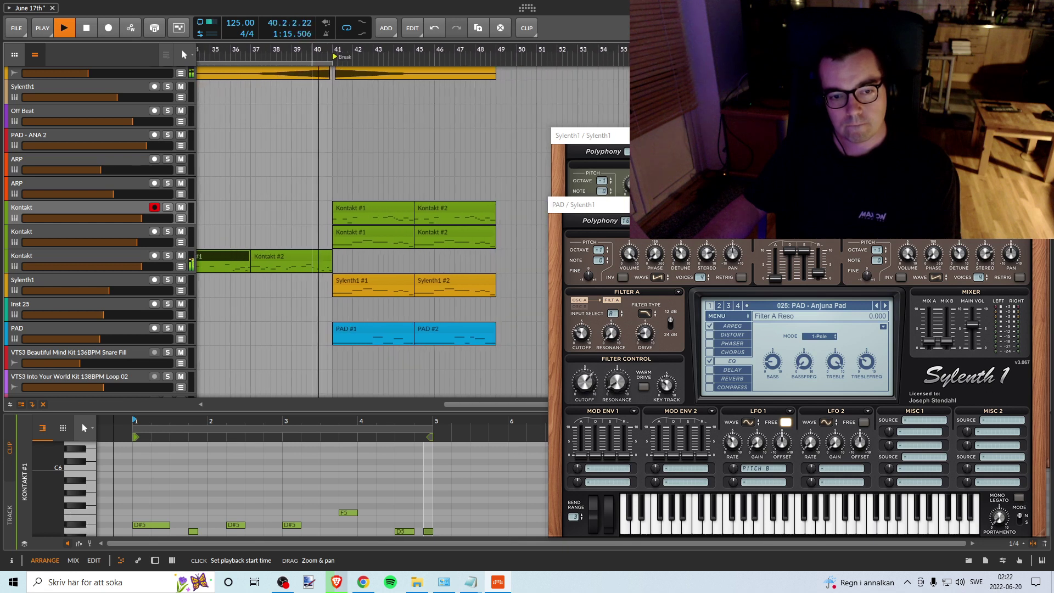
key("space")
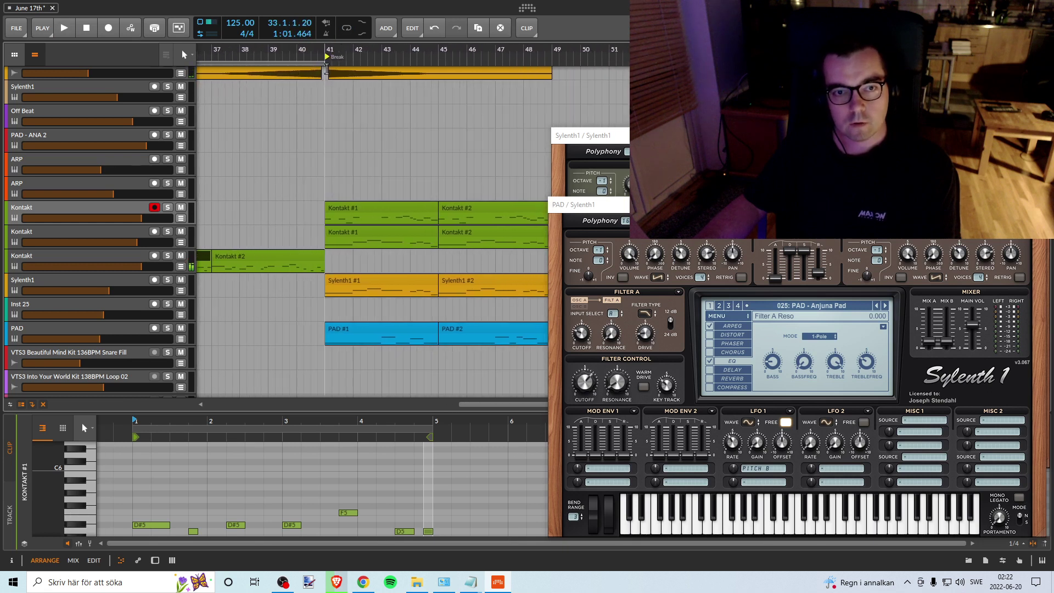
Step: Save the project and listen to the break from bar 41
left_click(16, 28)
left_click(47, 83)
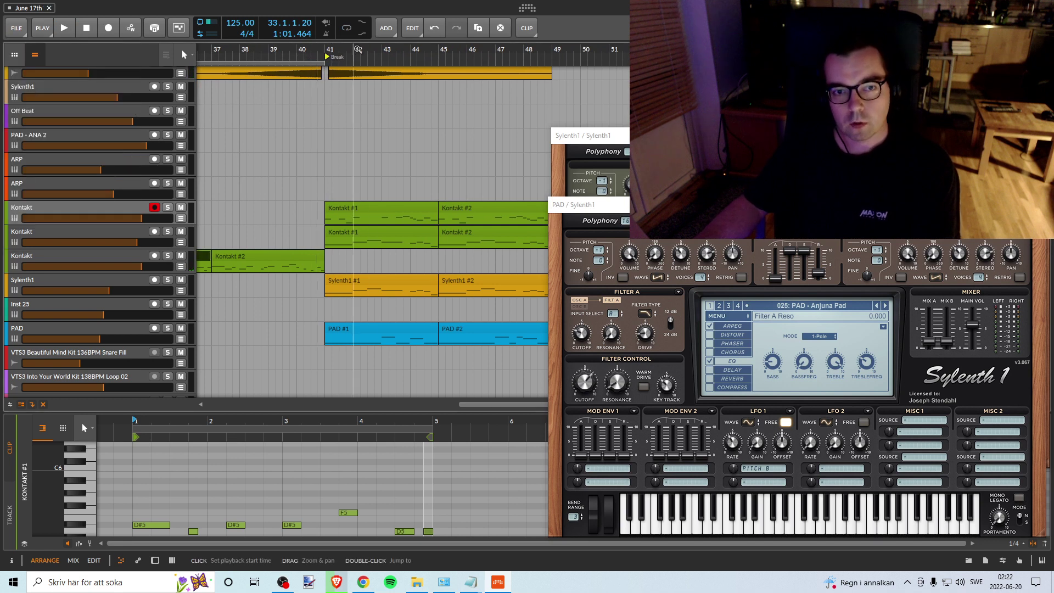
left_click_drag(378, 77, 339, 78)
left_click(289, 50)
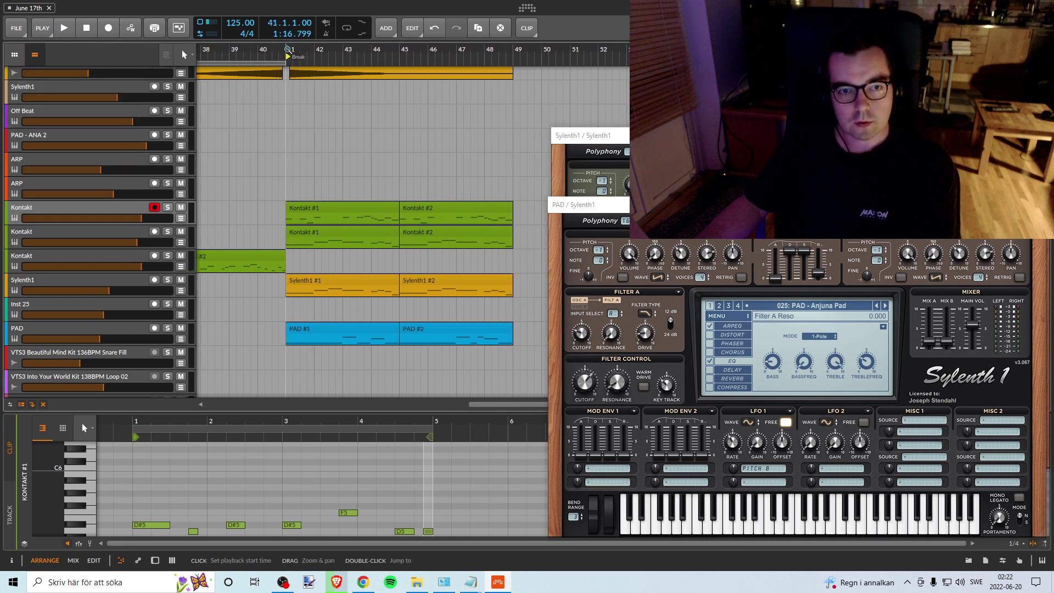
key("space")
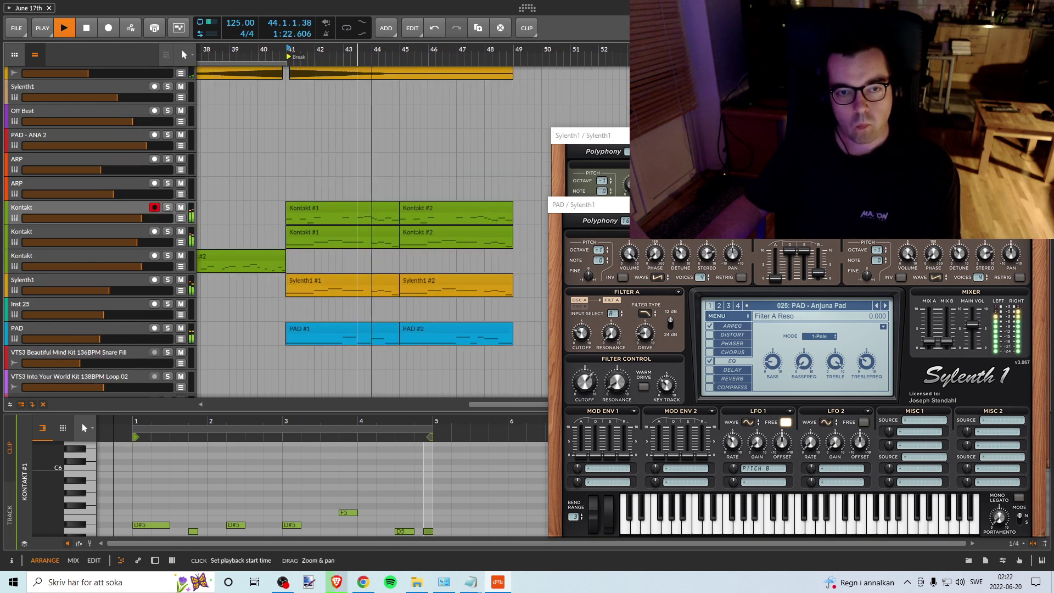
left_click_drag(357, 50, 392, 54)
key("space")
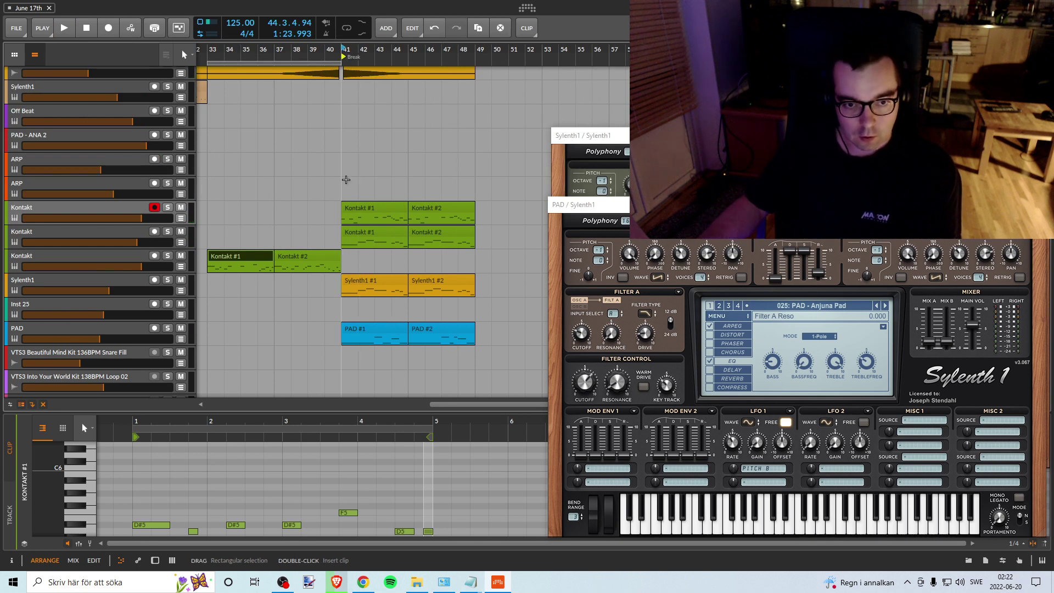
Step: Move the Kontakt, Sylenth1 and PAD clips of the break from bar 41 to bar 49 and briefly play from bar 33
left_click_drag(345, 179, 474, 375)
left_click_drag(371, 211, 511, 214)
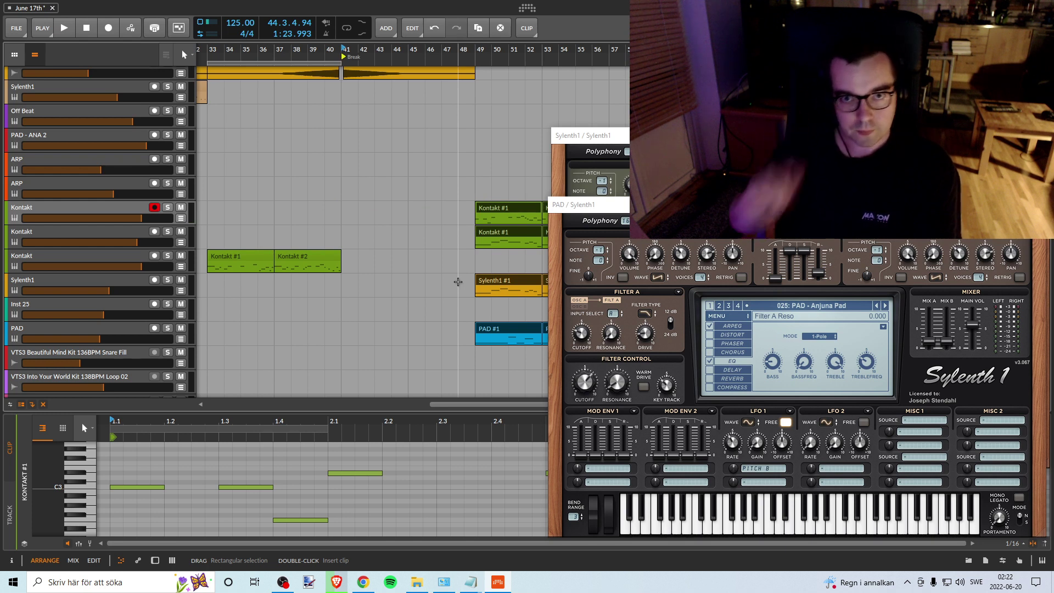
left_click_drag(288, 52, 303, 57)
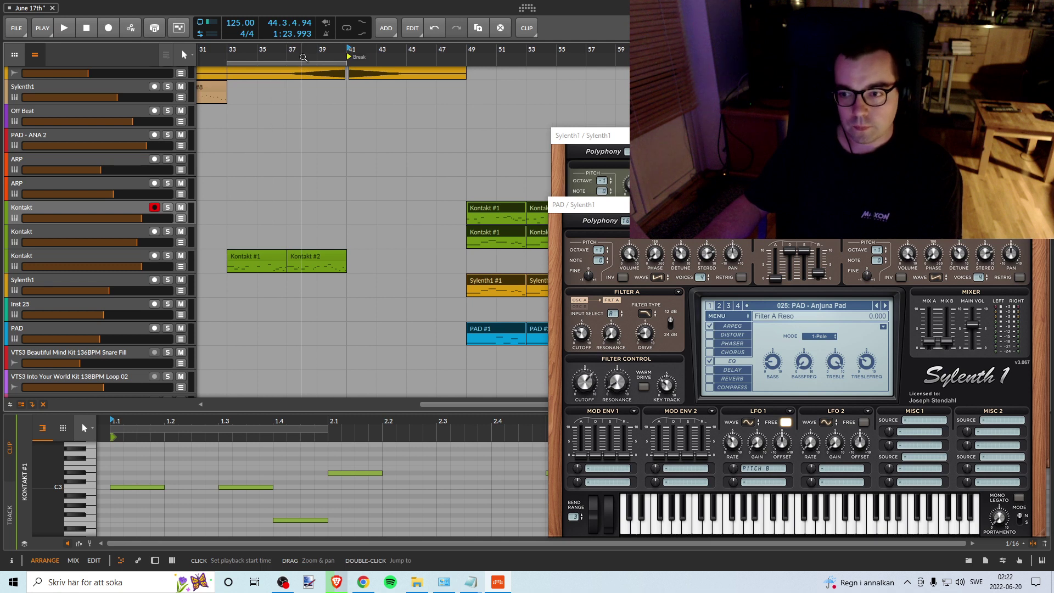
key("space")
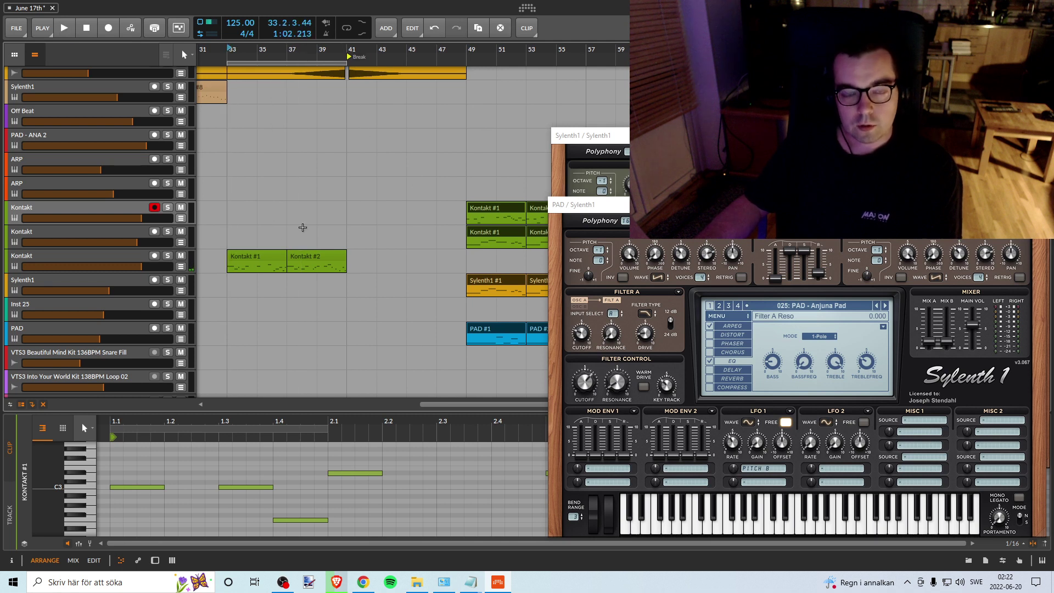
Step: Copy the Kontakt #1 and Kontakt #2 clips at bar 33 to bar 41 on the same track
left_click_drag(307, 53, 331, 68)
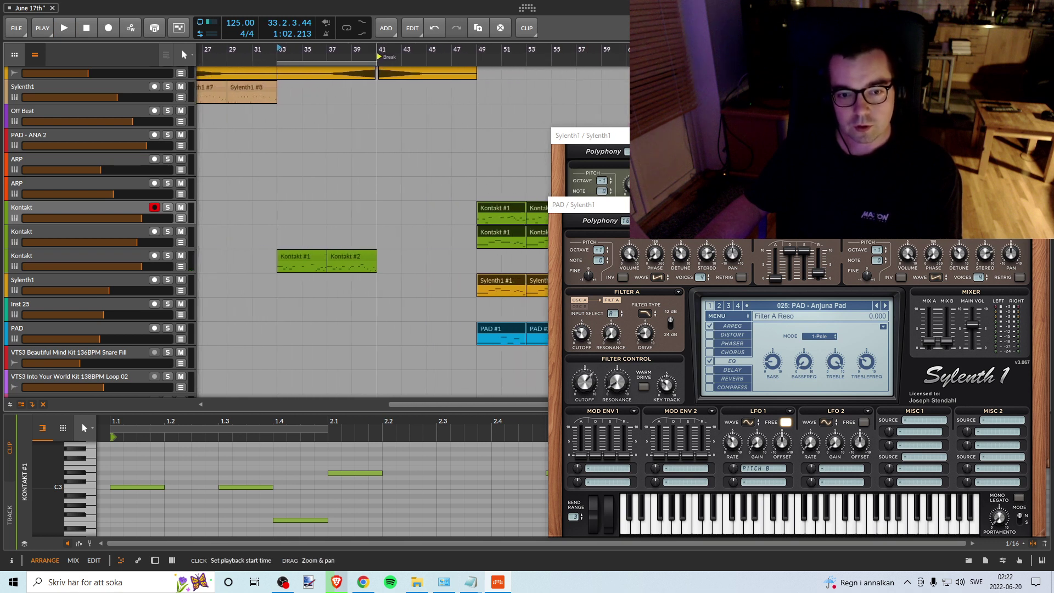
left_click(309, 256)
left_click_drag(309, 255, 417, 246)
left_click_drag(419, 59, 363, 60)
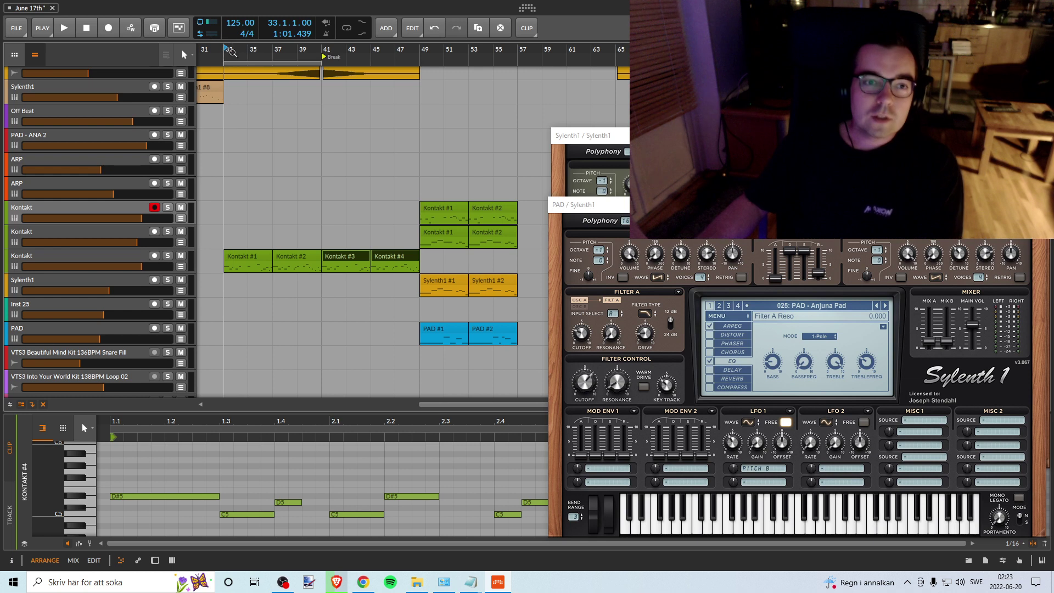
Step: Listen to the extended Kontakt melody from bar 33 and move the PAD Sylenth1 plugin window slightly lower
key("space")
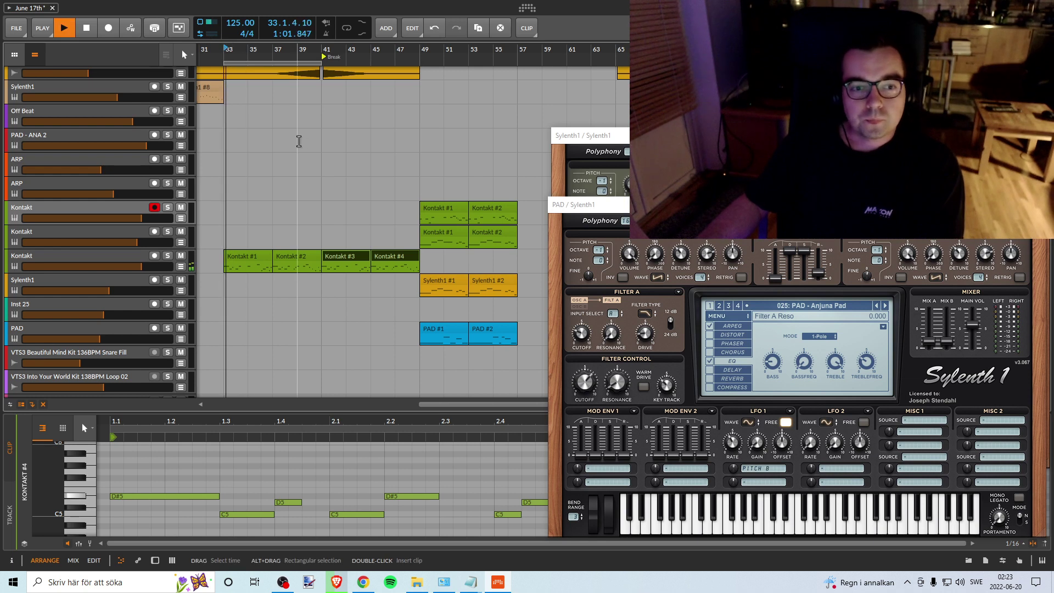
left_click(327, 49)
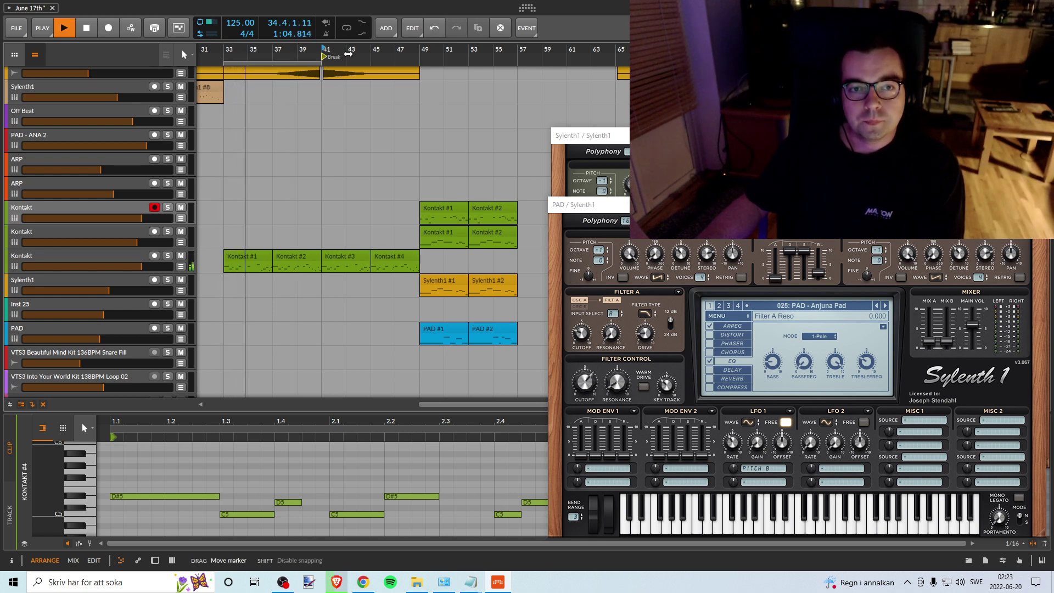
scroll(328, 48, "up", 2)
left_click_drag(328, 50, 354, 60)
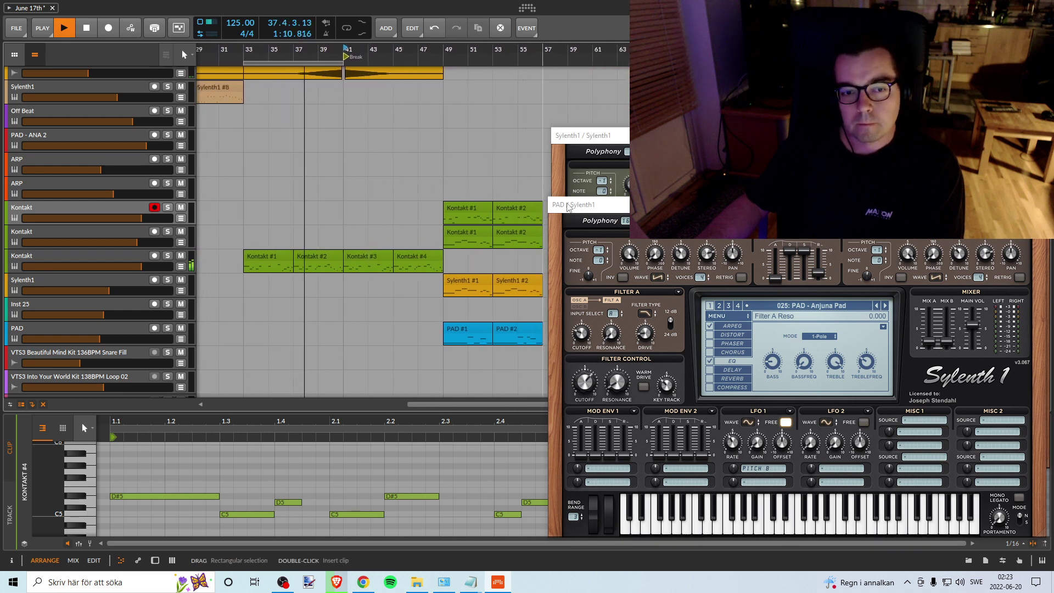
left_click_drag(564, 207, 542, 236)
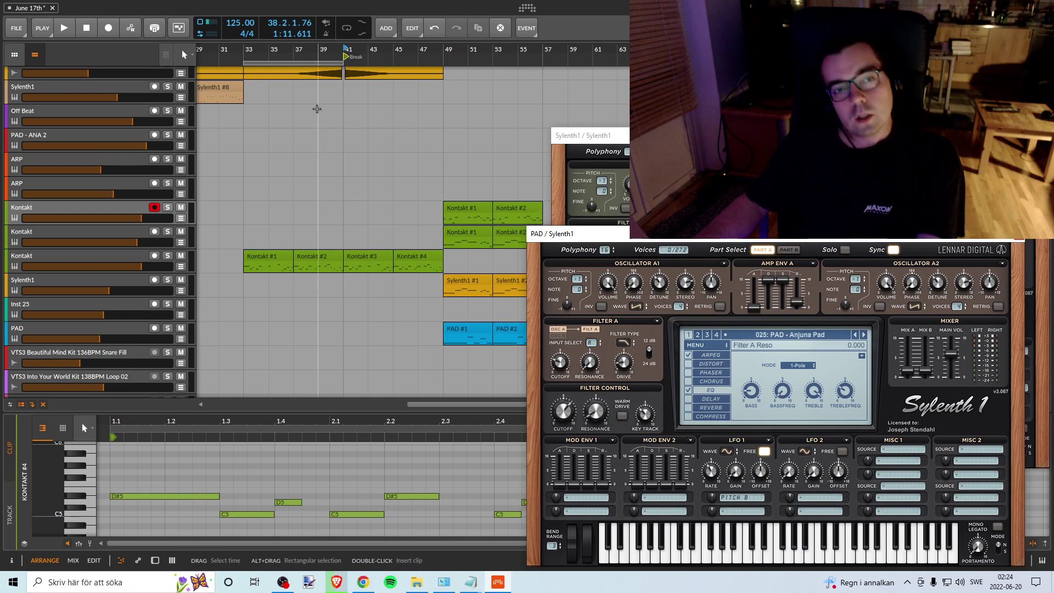
Step: Replay the Kontakt melody from bar 33 and follow it into the break at bar 41
left_click(247, 53)
key("space")
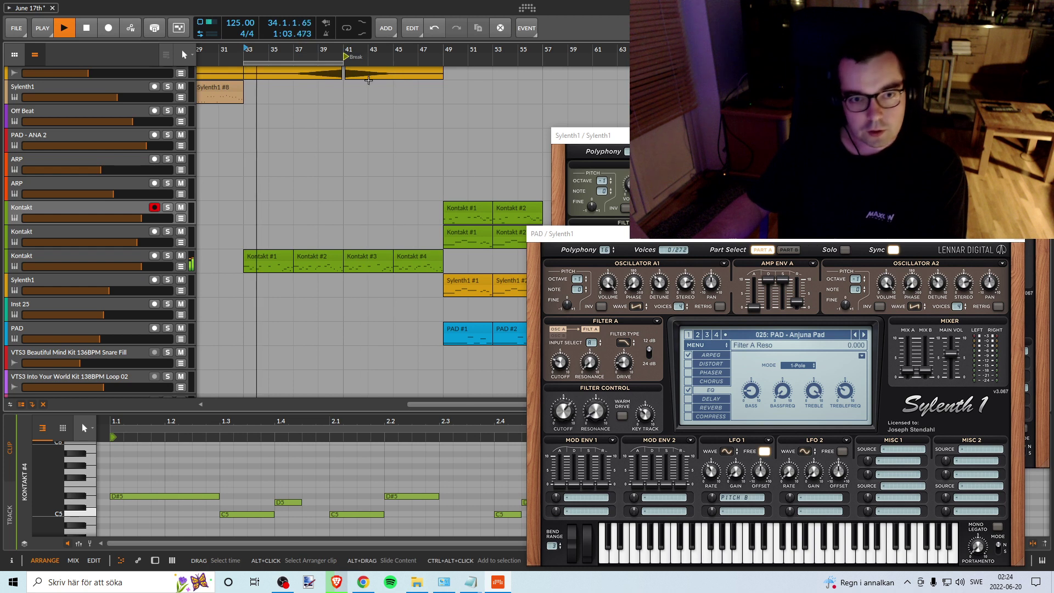
left_click_drag(315, 54, 291, 53)
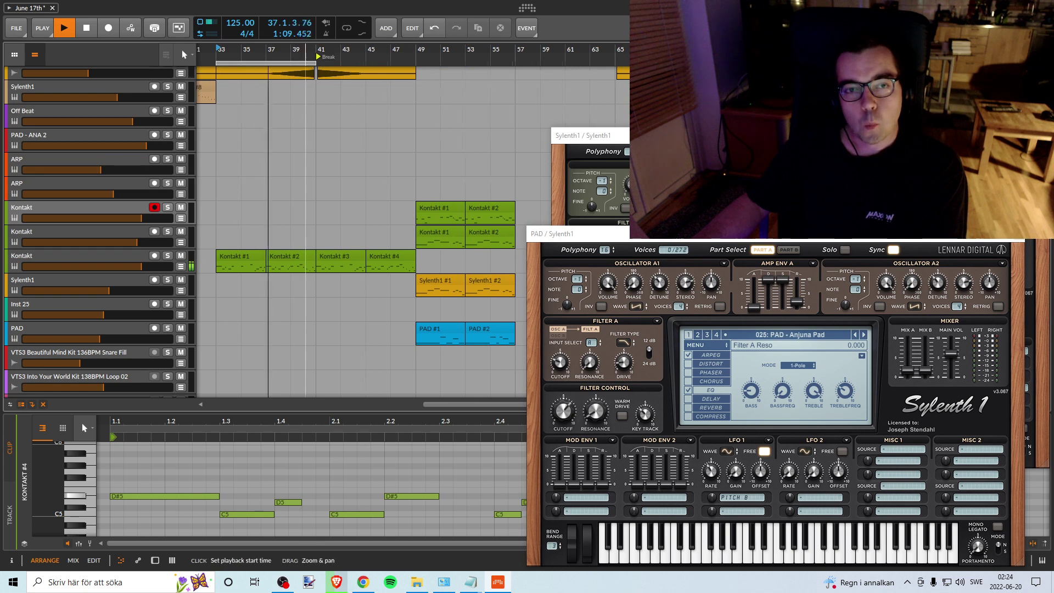
mouse_move(305, 54)
left_mouse_down()
mouse_move(293, 76)
mouse_move(305, 57)
left_mouse_up()
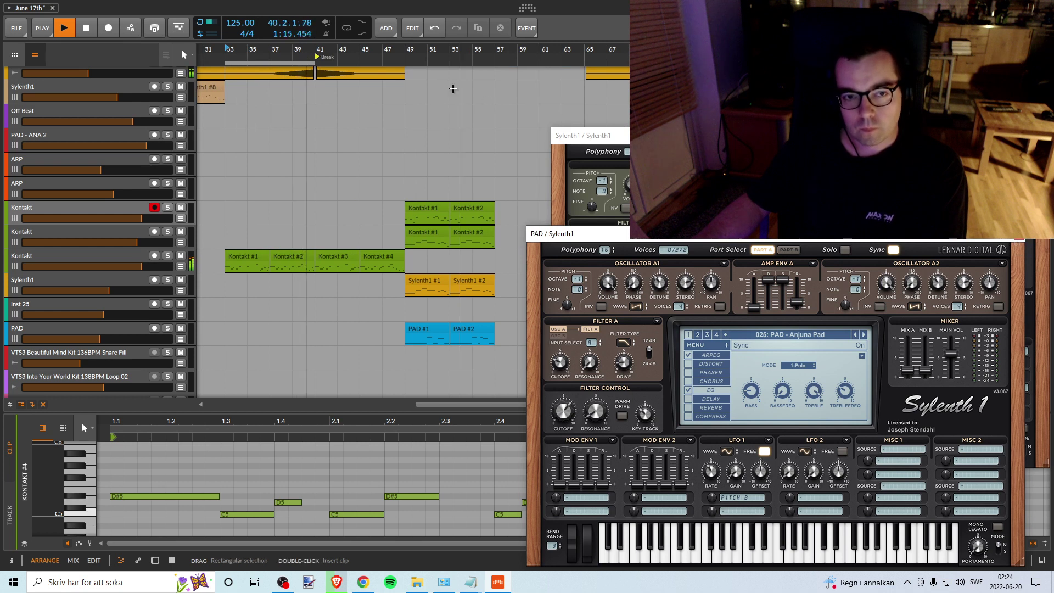
left_click_drag(305, 49, 279, 61)
key("space")
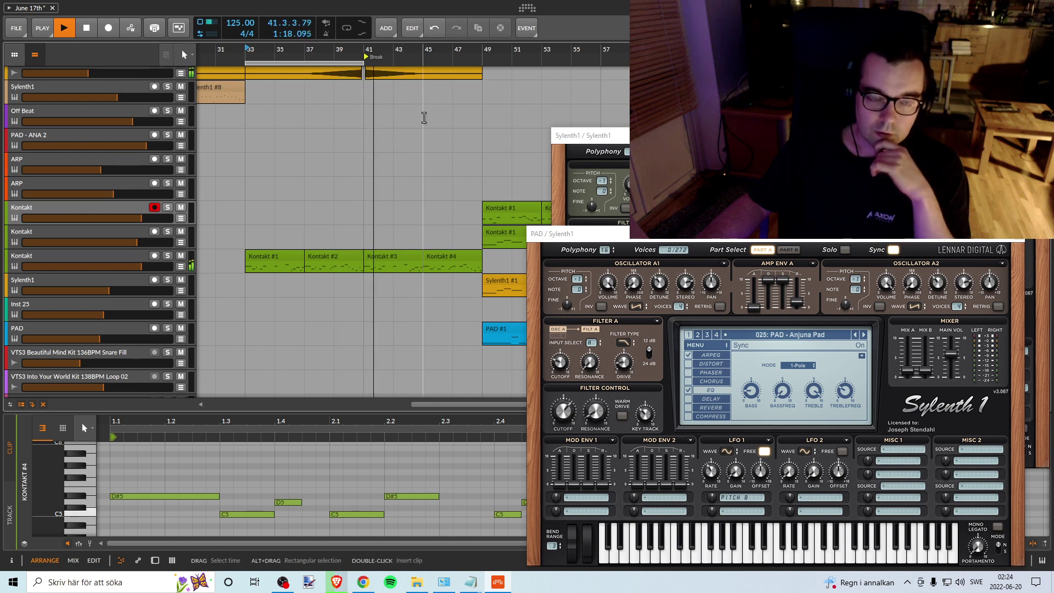
Step: Review the tracks while the break plays and shift the loop region to bars 41 to 49
left_click_drag(423, 50, 409, 38)
scroll(388, 158, "up", 6)
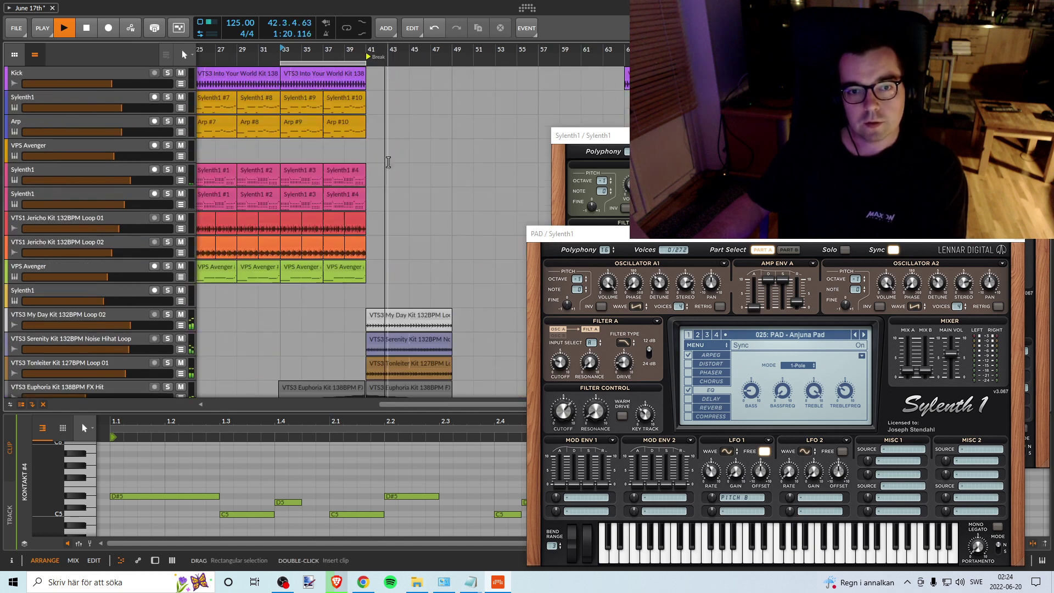
scroll(409, 171, "down", 2)
scroll(412, 176, "down", 8)
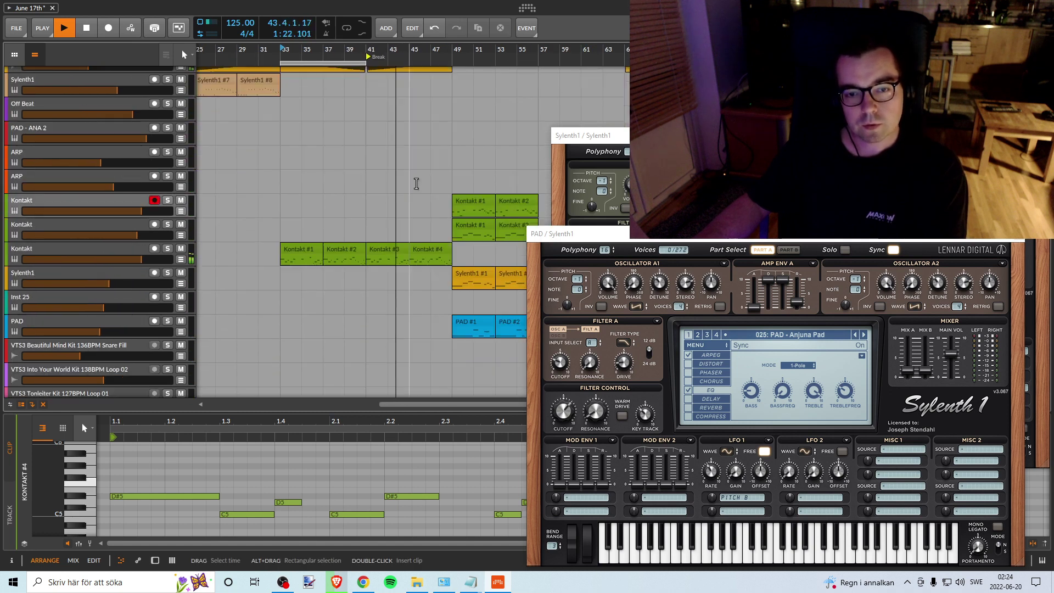
left_click_drag(470, 59, 421, 67)
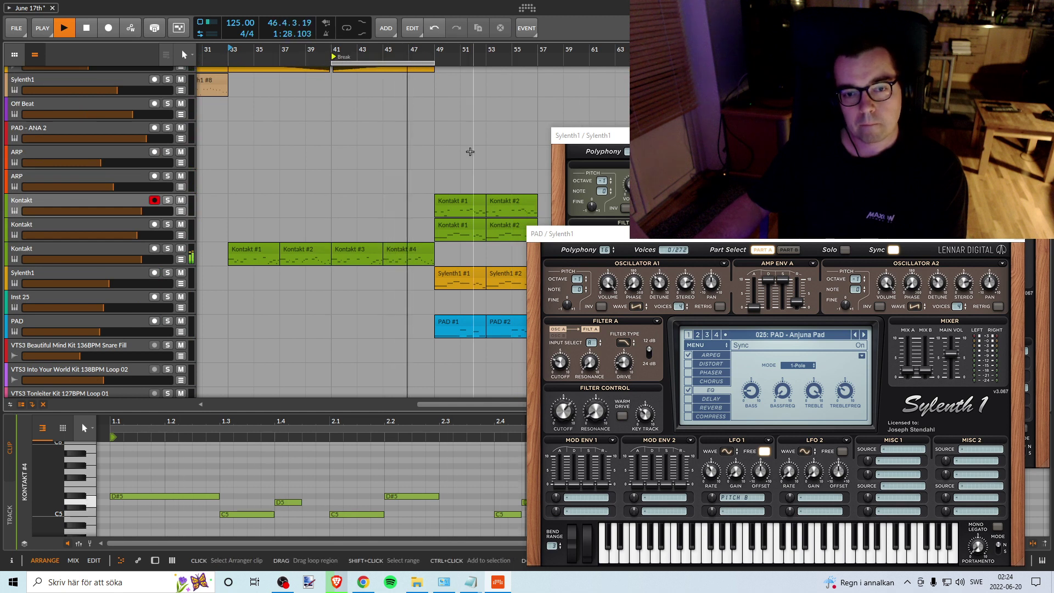
key("space")
Step: Move the PAD #1 and PAD #2 clips from bar 49 to bar 41 and play the break from there
left_click_drag(449, 52, 407, 50)
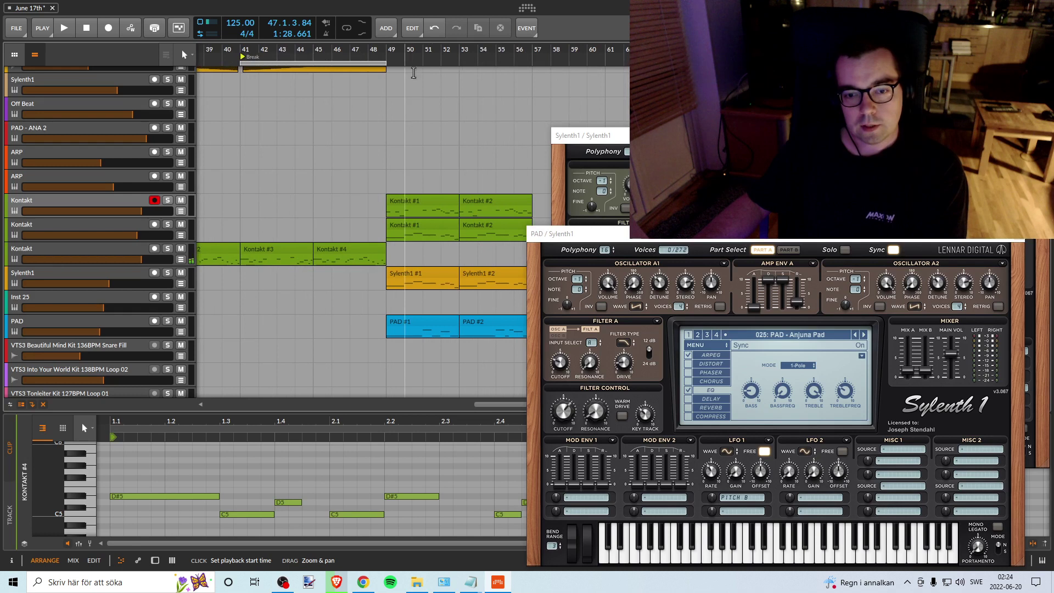
left_click_drag(408, 323, 261, 324)
left_click_drag(462, 326, 315, 327)
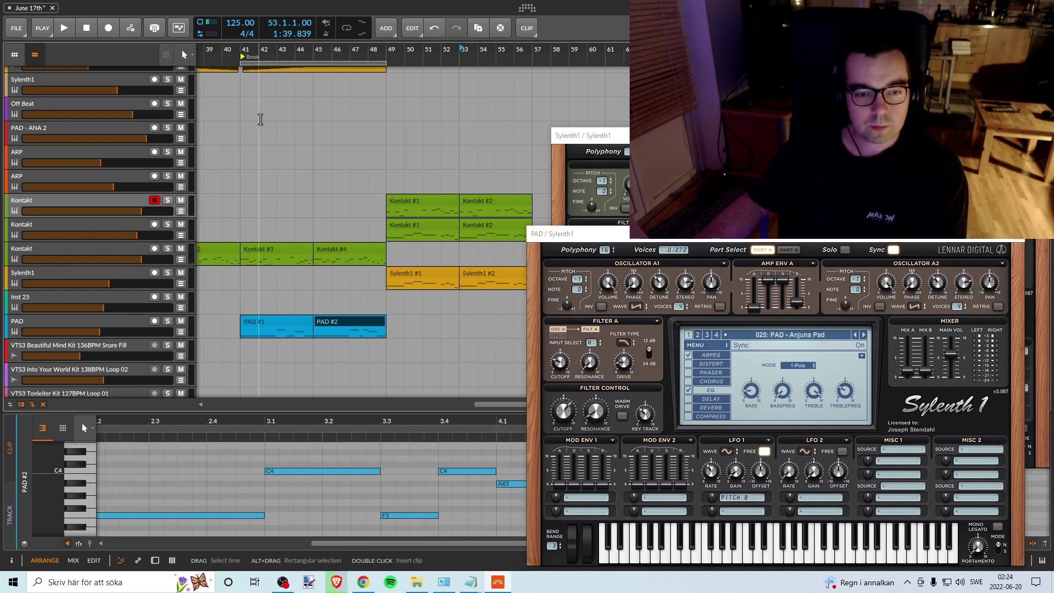
left_click(246, 55)
key("space")
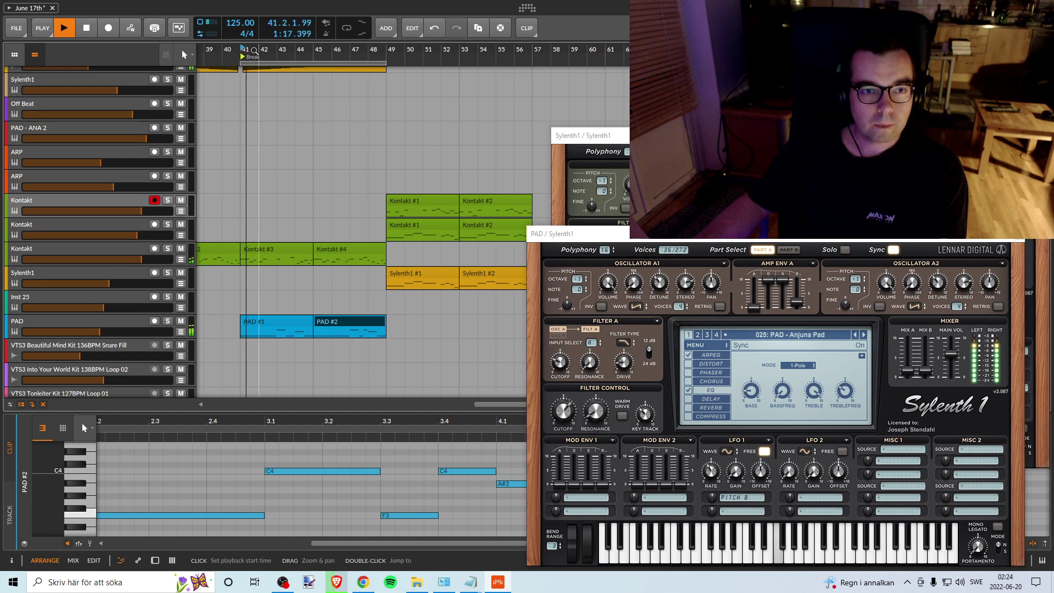
Step: Turn on looping for bars 41 to 49 and listen to the break while checking the pad's main volume
left_click_drag(249, 57, 294, 52)
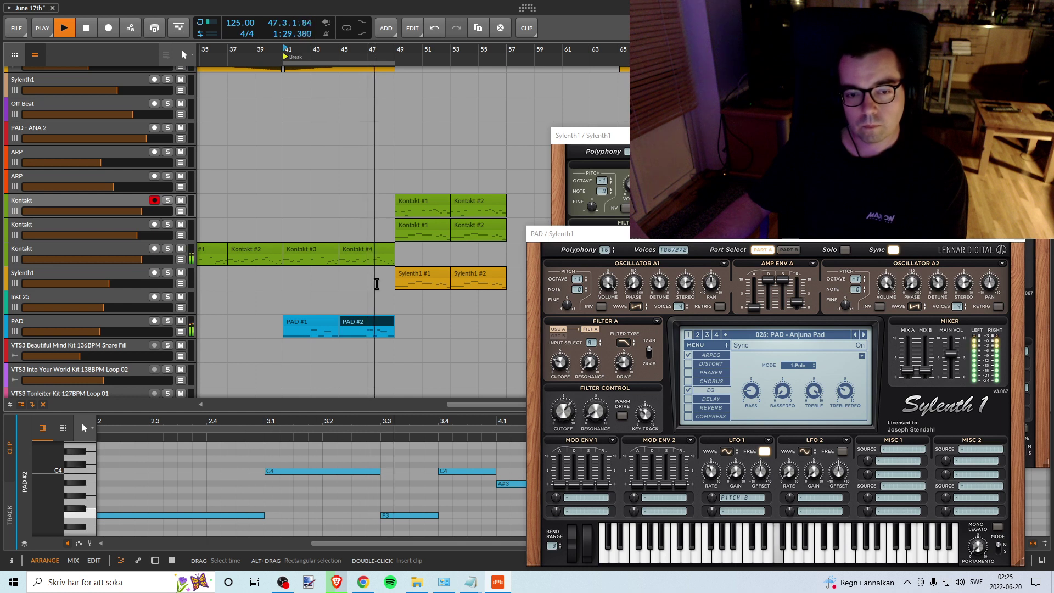
key("l")
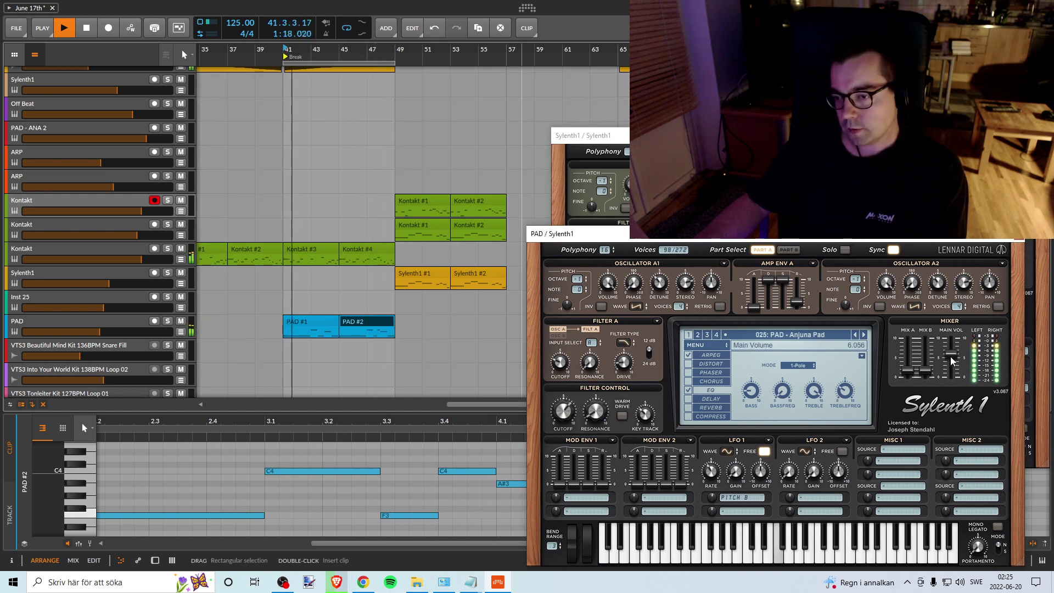
mouse_move(953, 361)
left_mouse_down()
mouse_move(948, 376)
mouse_move(953, 361)
left_mouse_up()
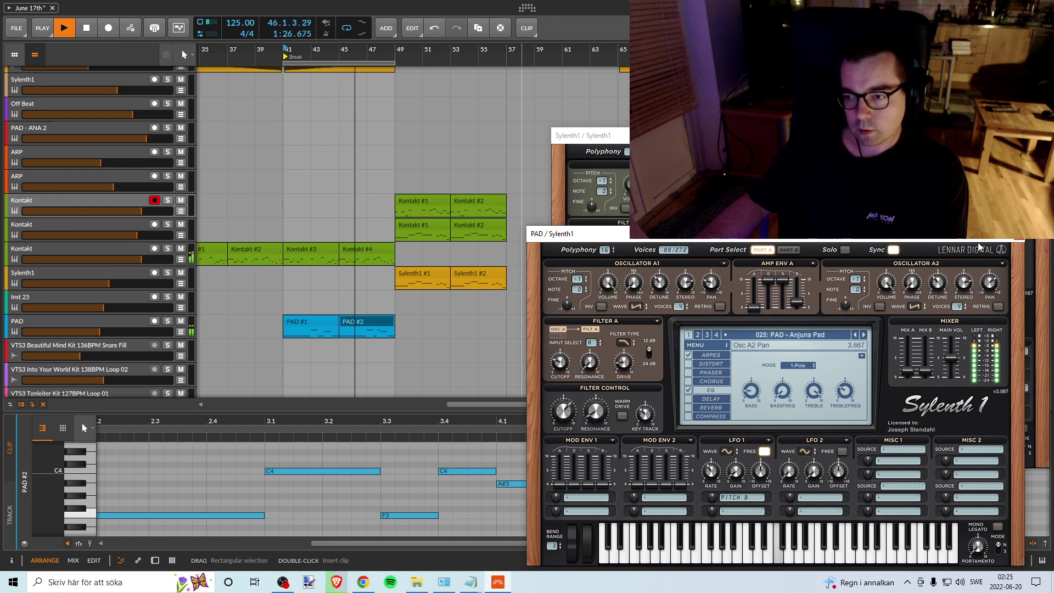
left_click_drag(976, 230, 976, 231)
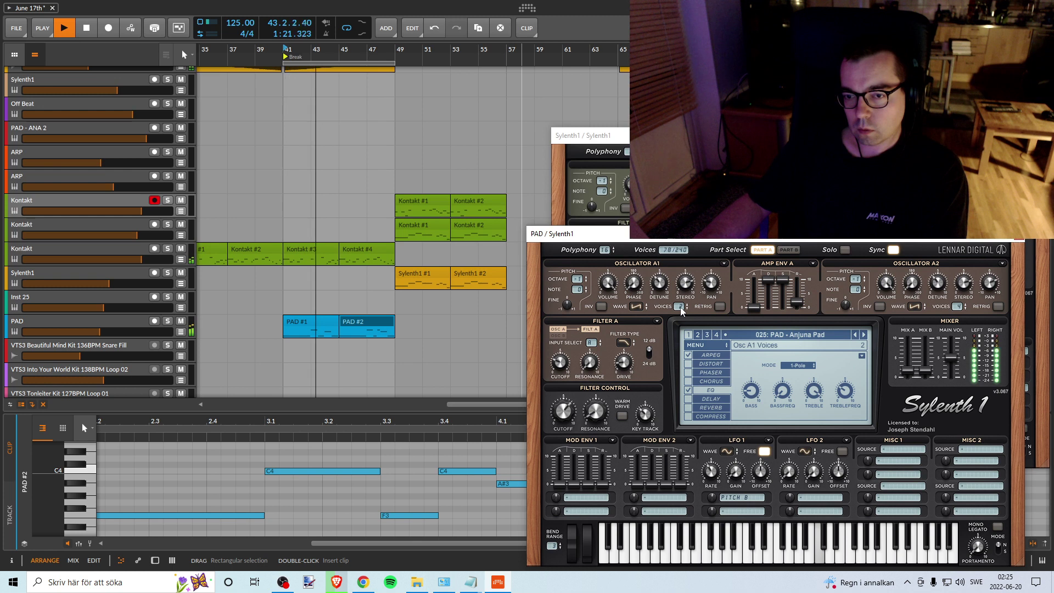
Step: Try different voice counts, up to 8, for oscillators A1 and A2 in the PAD Sylenth1 while the break loops
scroll(681, 308, "up", 2)
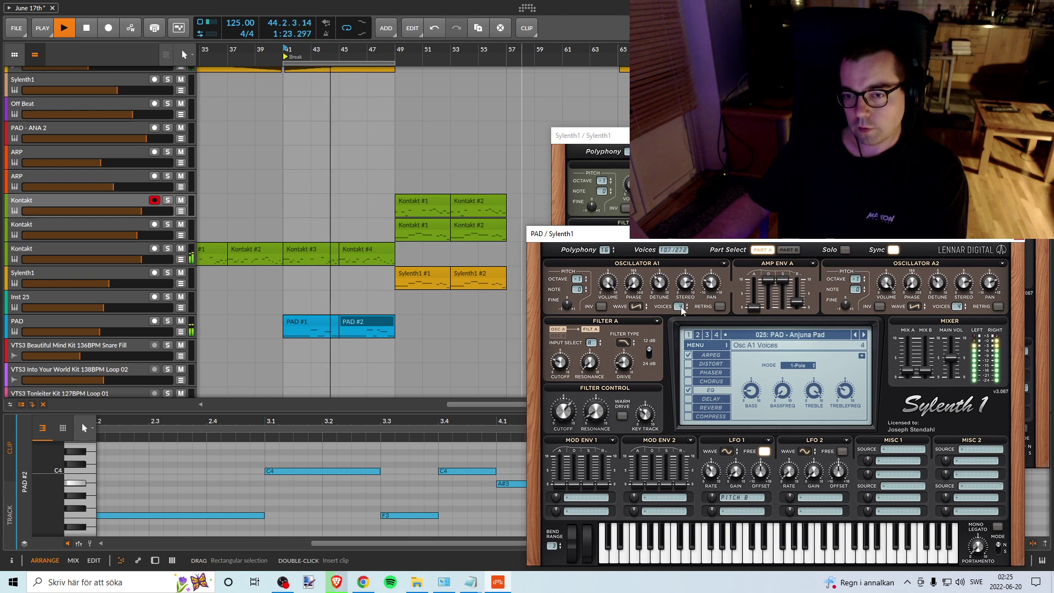
scroll(682, 308, "up", 4)
scroll(959, 307, "up", 4)
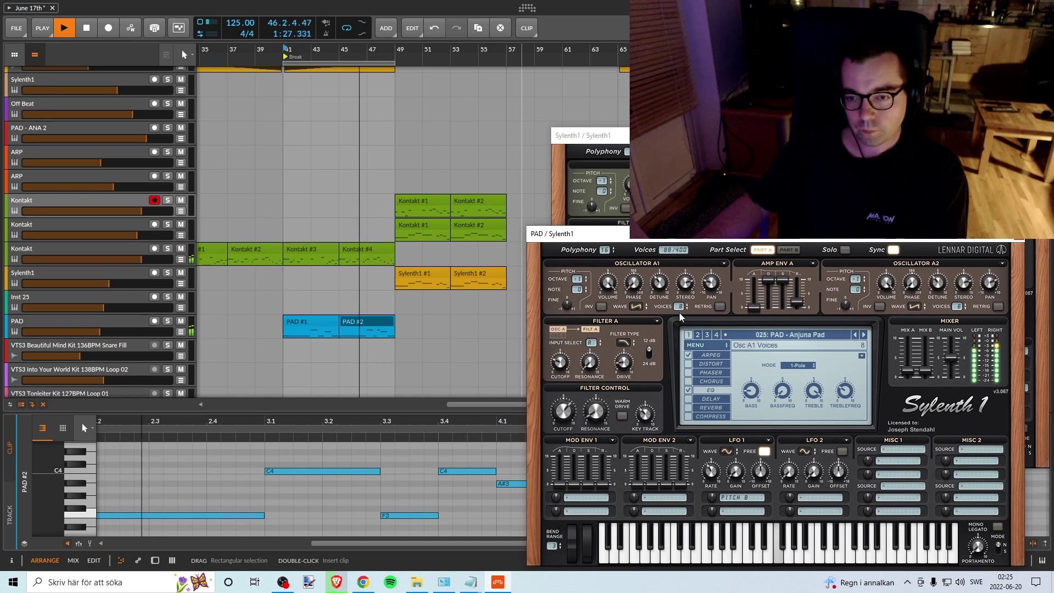
scroll(959, 307, "down", 1)
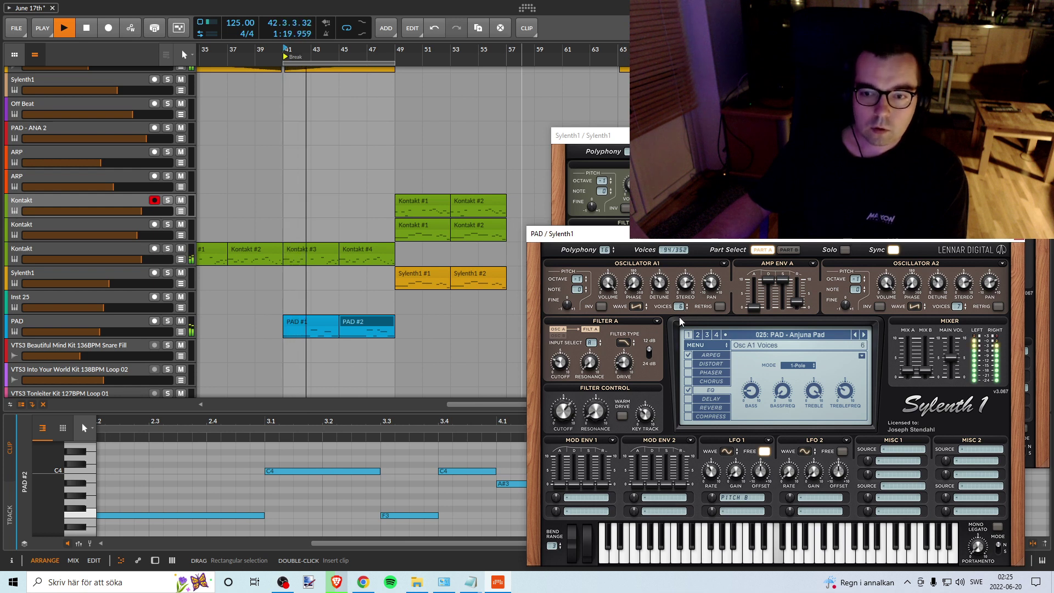
scroll(958, 306, "down", 2)
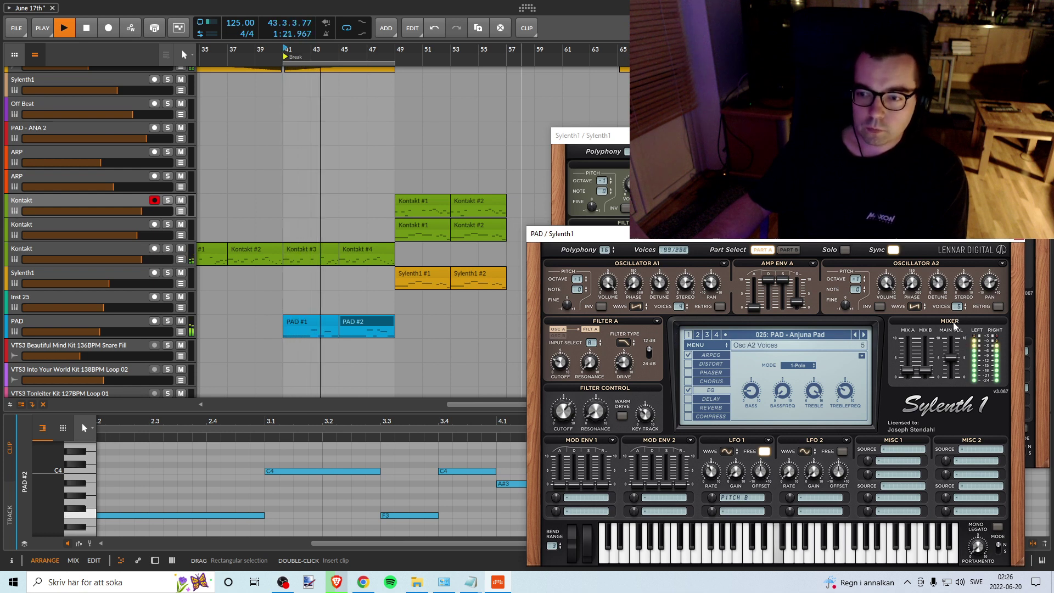
key("space")
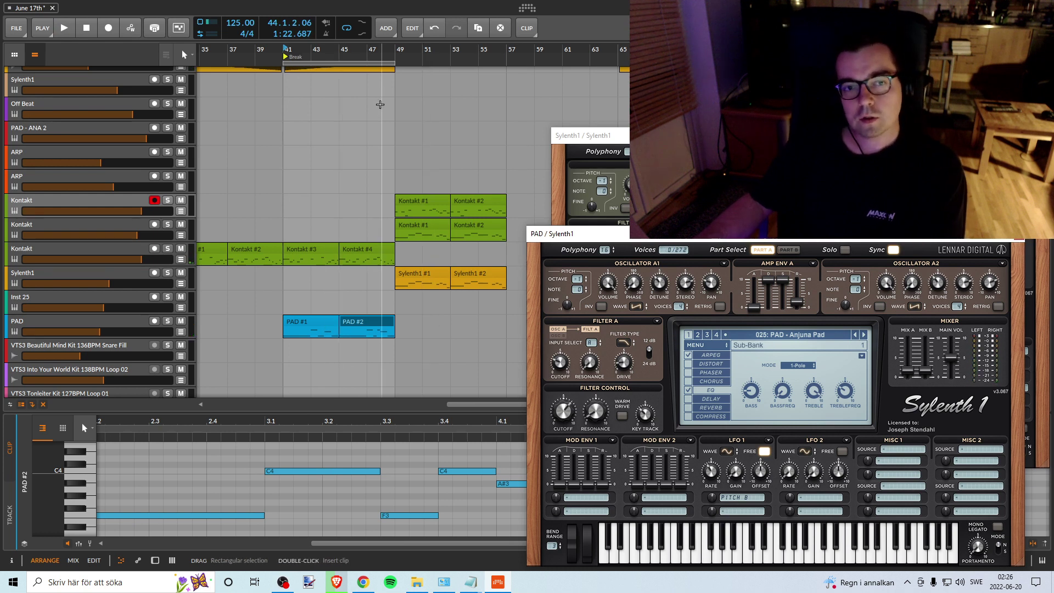
Step: Put away the PAD plugin window and move the Sylenth1 #1 clip from bar 49 to bar 41
mouse_move(657, 280)
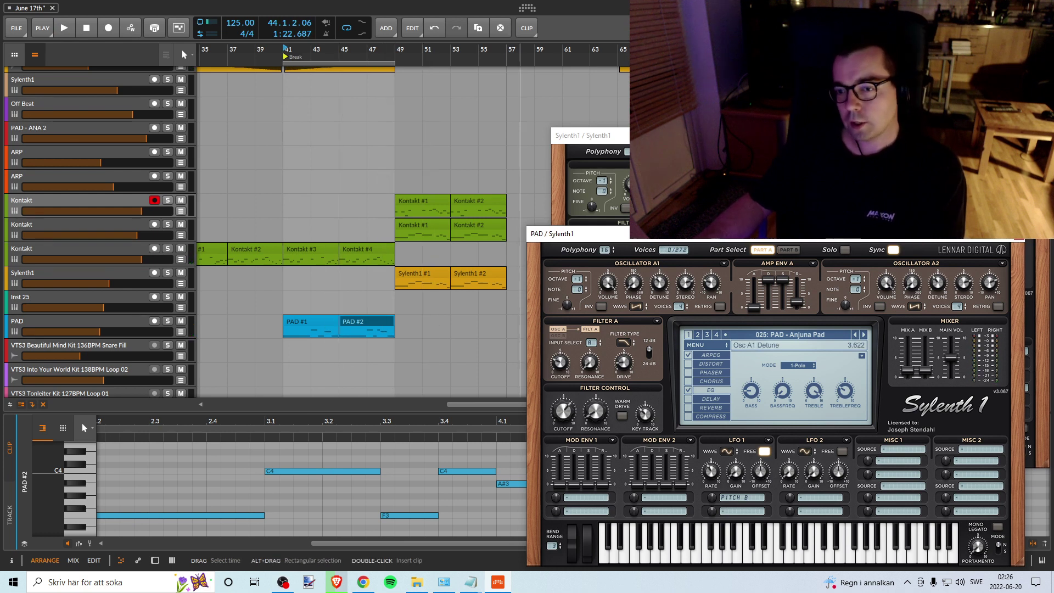
left_click_drag(784, 240, 792, 217)
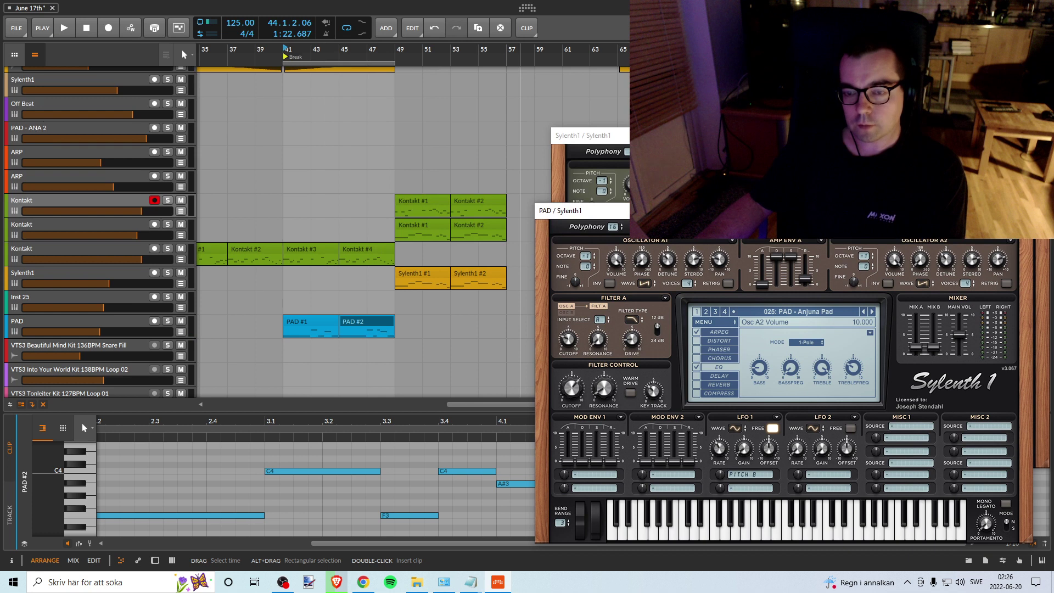
left_click(472, 256)
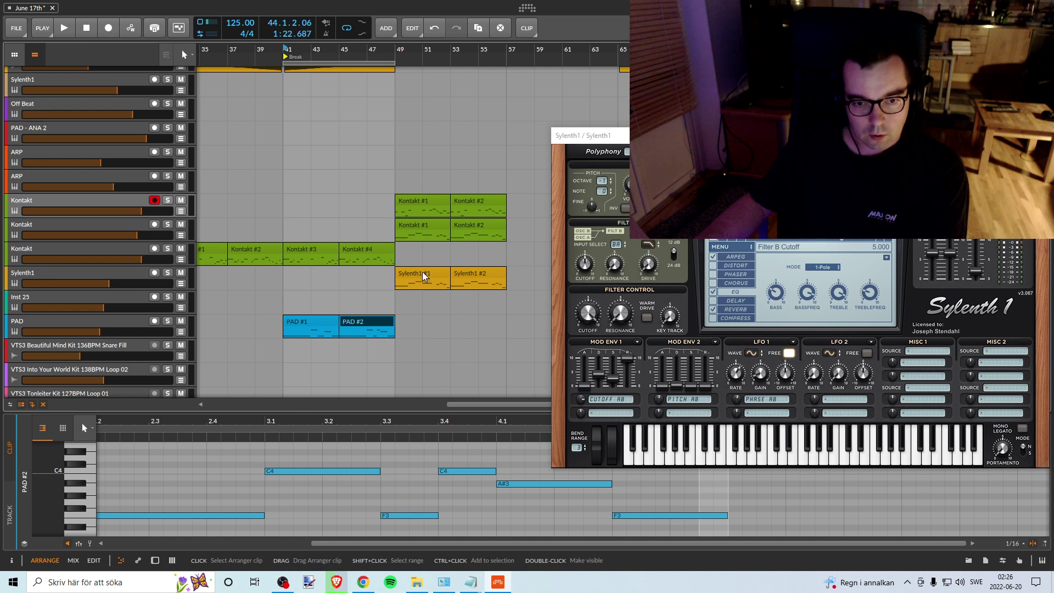
left_click_drag(428, 270, 296, 276)
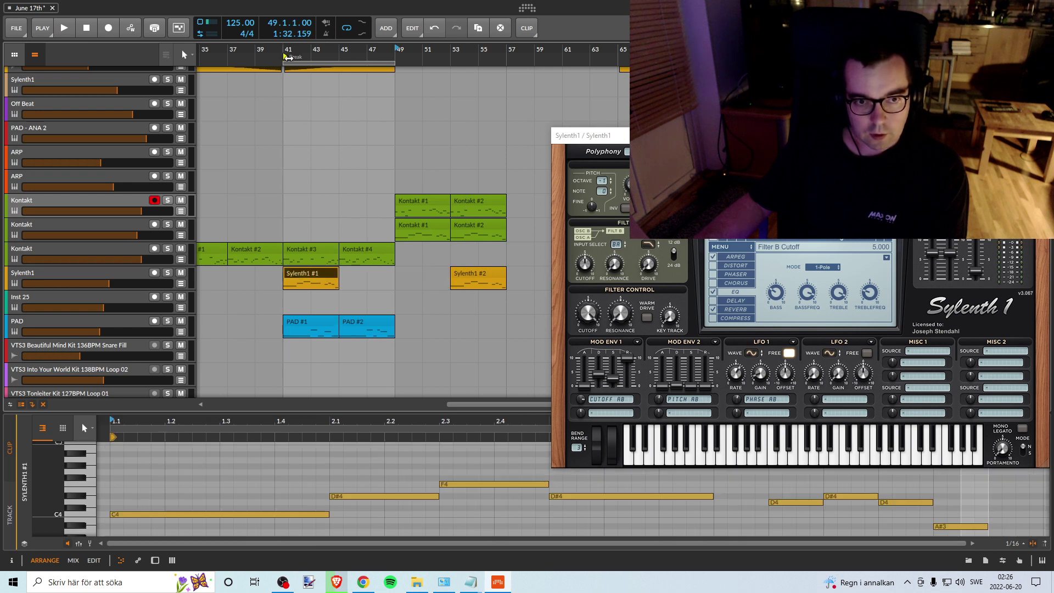
Step: Play the break and set the volume of the Sylenth1 track holding the moved clip to -11.7 dB
key("space")
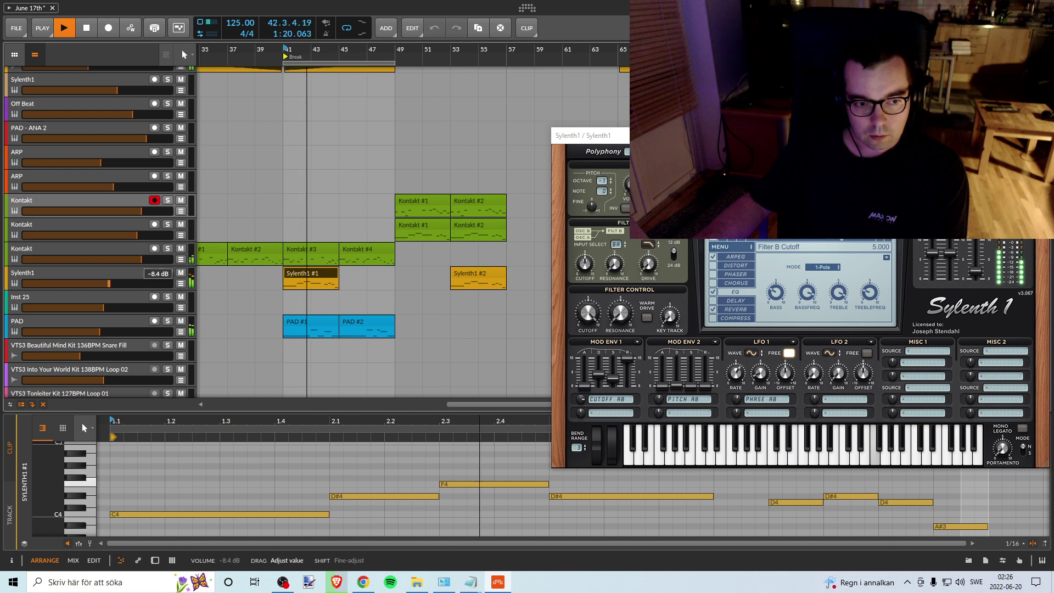
left_click_drag(165, 284, 155, 284)
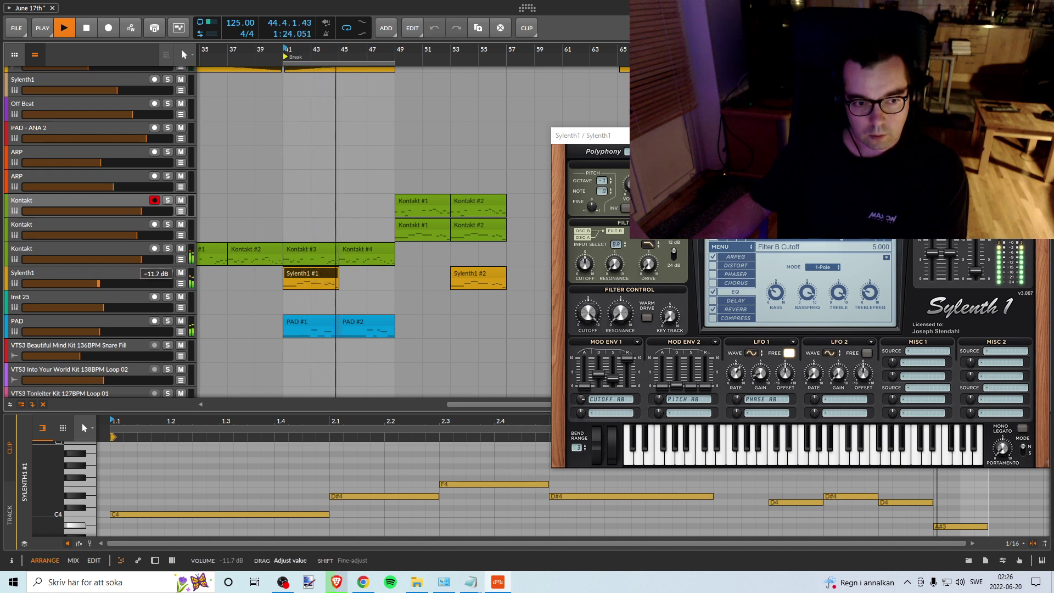
key("space")
Step: Move the Sylenth1 #2 clip from bar 53 to bar 45 and listen to the layered break from bar 41
left_click_drag(466, 281, 341, 282)
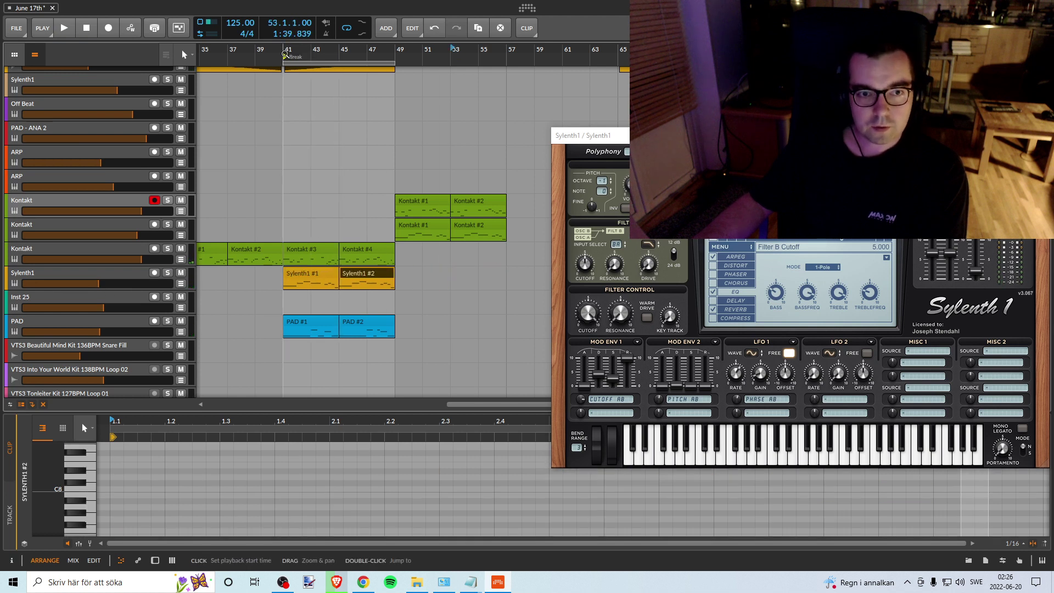
left_click(285, 55)
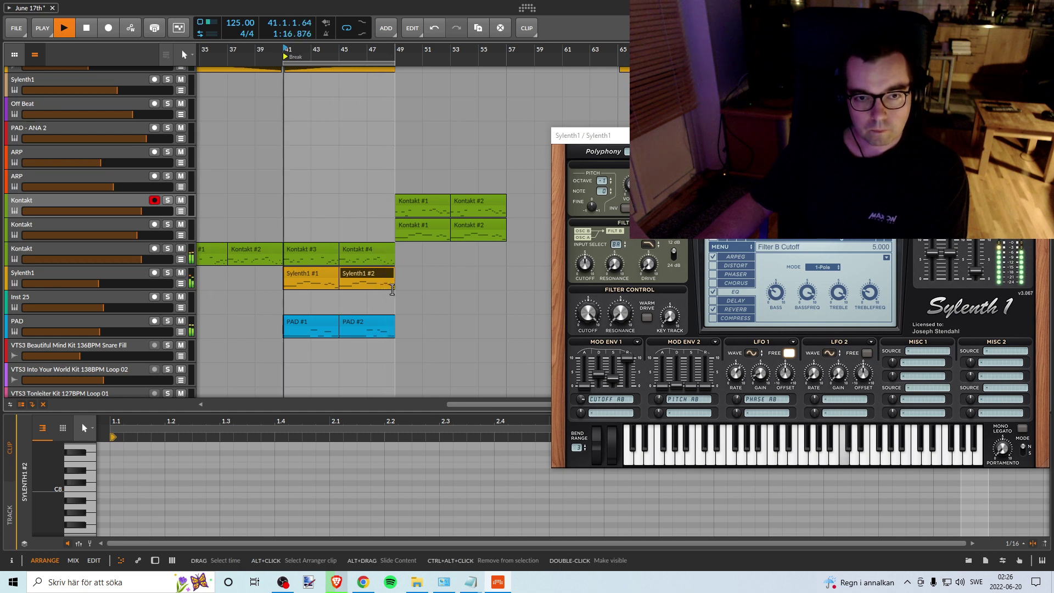
key("space")
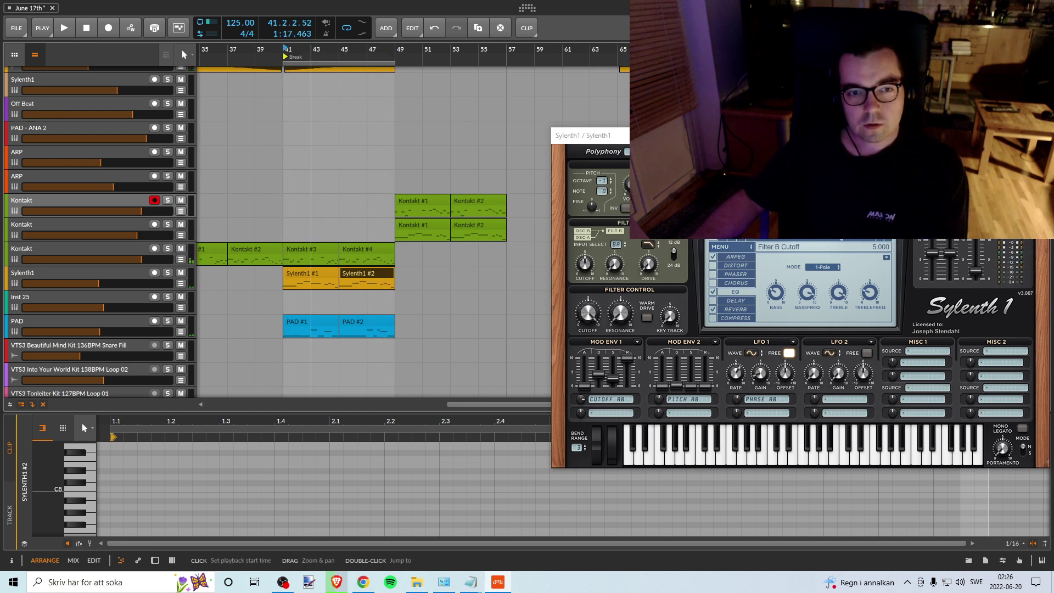
Step: Save the June 17th project with the rearranged break
left_click_drag(312, 52, 352, 47)
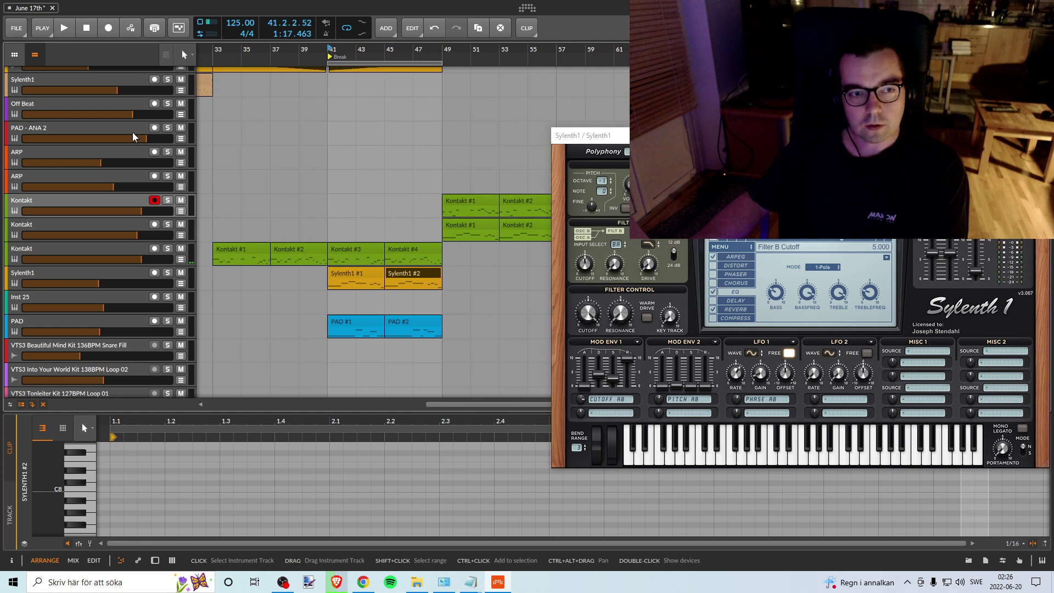
left_click(17, 28)
left_click(48, 81)
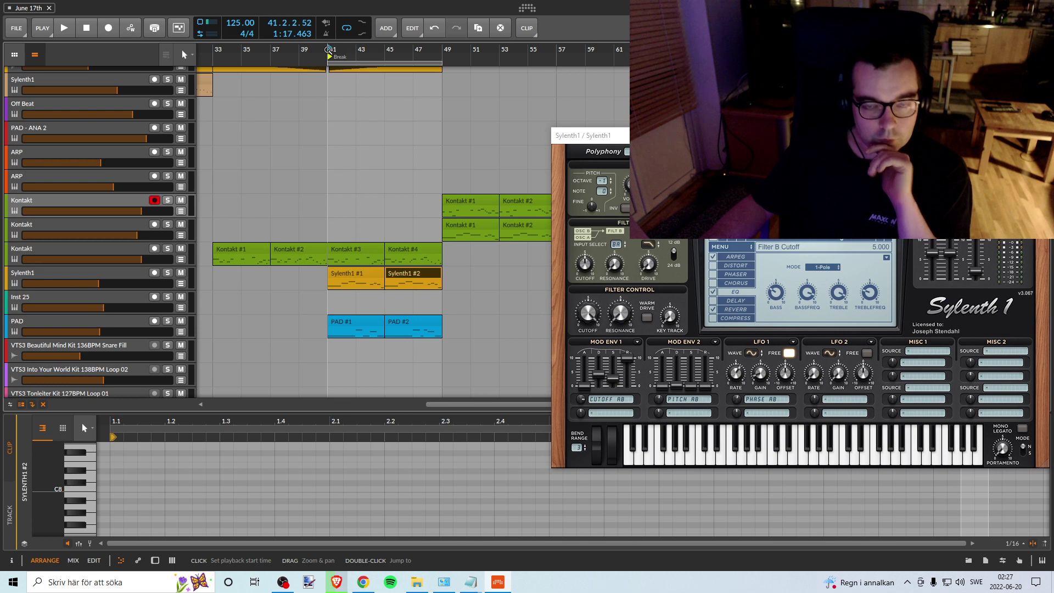
Step: Solo the Sylenth1 and PAD tracks to compare them from bar 41, toggling the Sylenth1 solo, and clear both solos
left_click(168, 272)
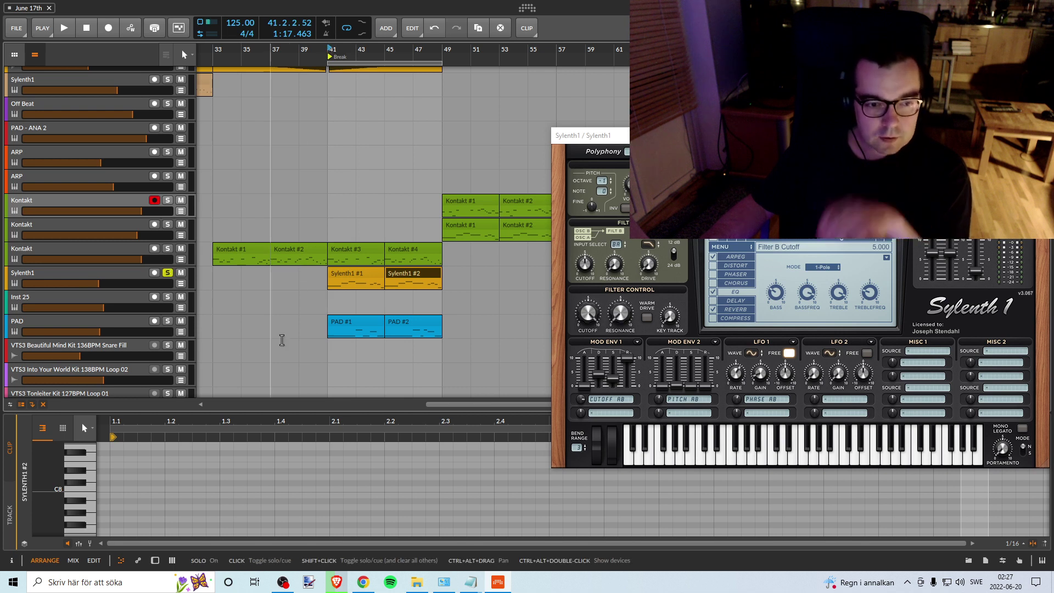
left_click(168, 321)
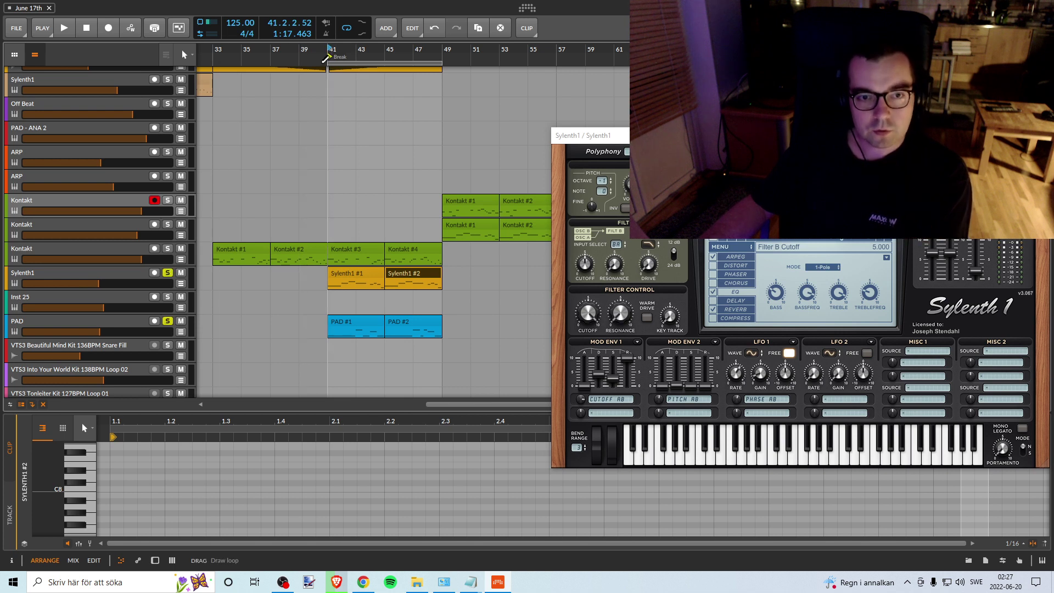
key("space")
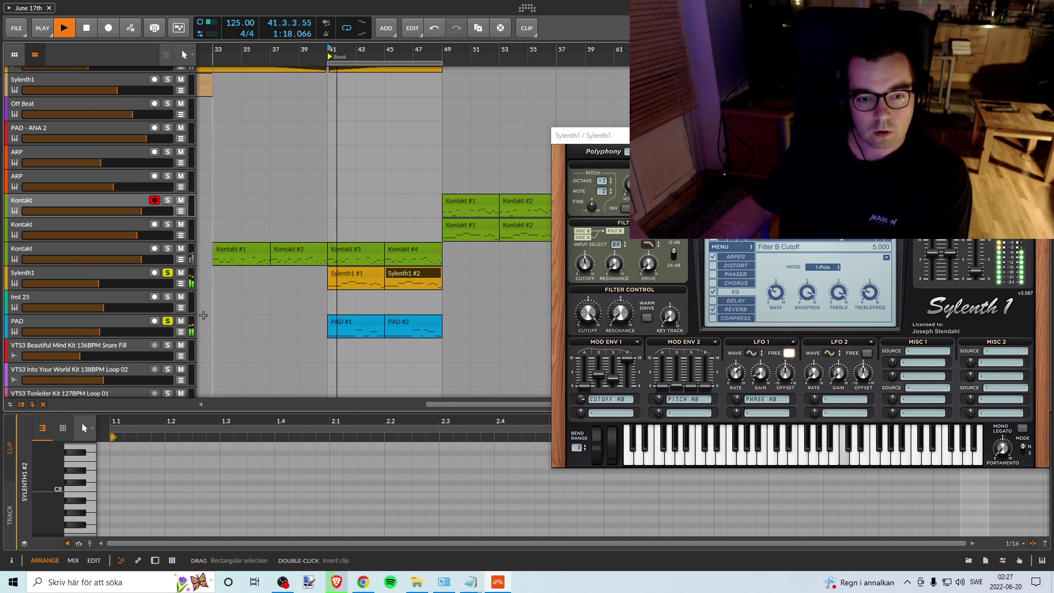
left_click(168, 274)
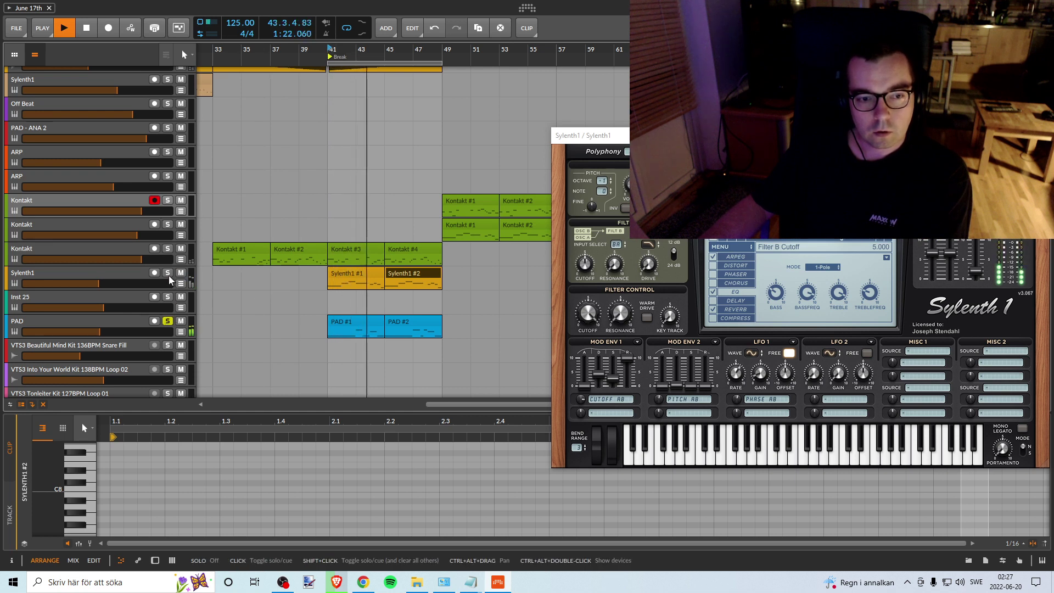
left_click(168, 273)
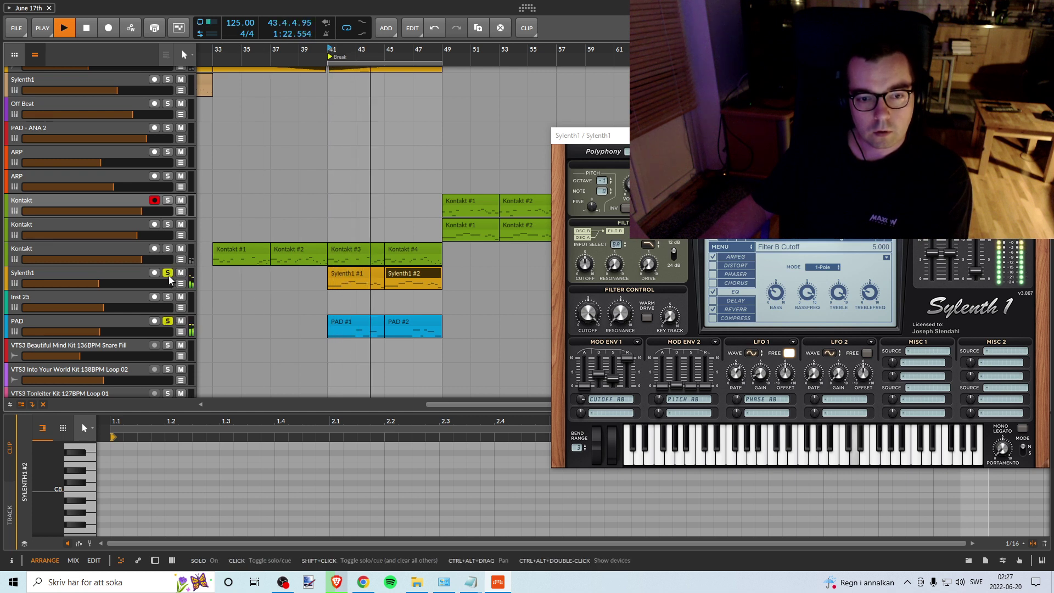
key("space")
left_click(172, 327)
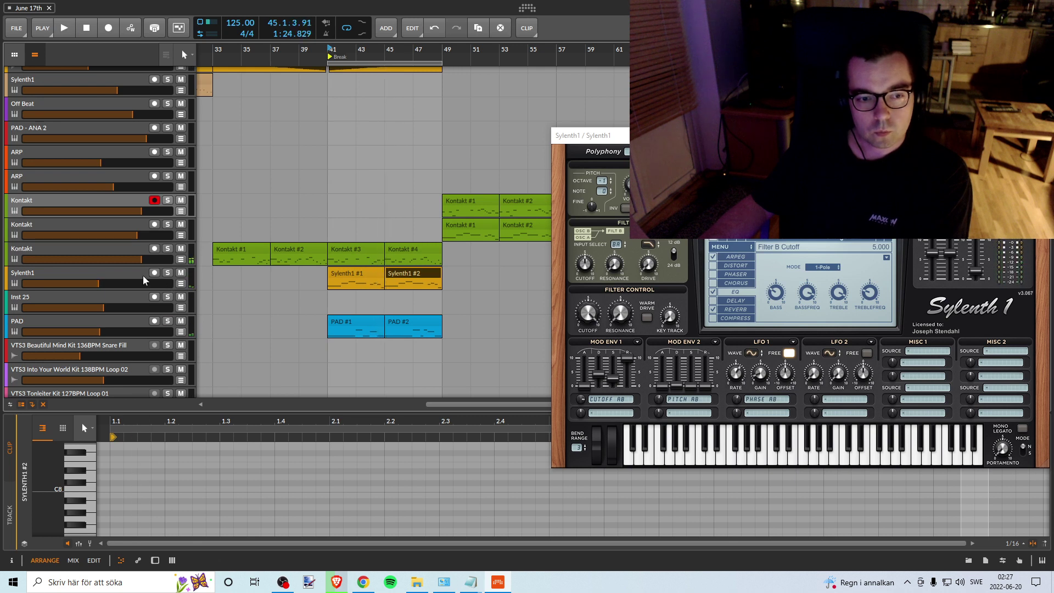
Step: Show the device chain of the Sylenth1 track with its plugin window and play the break from bar 41
left_click(125, 282)
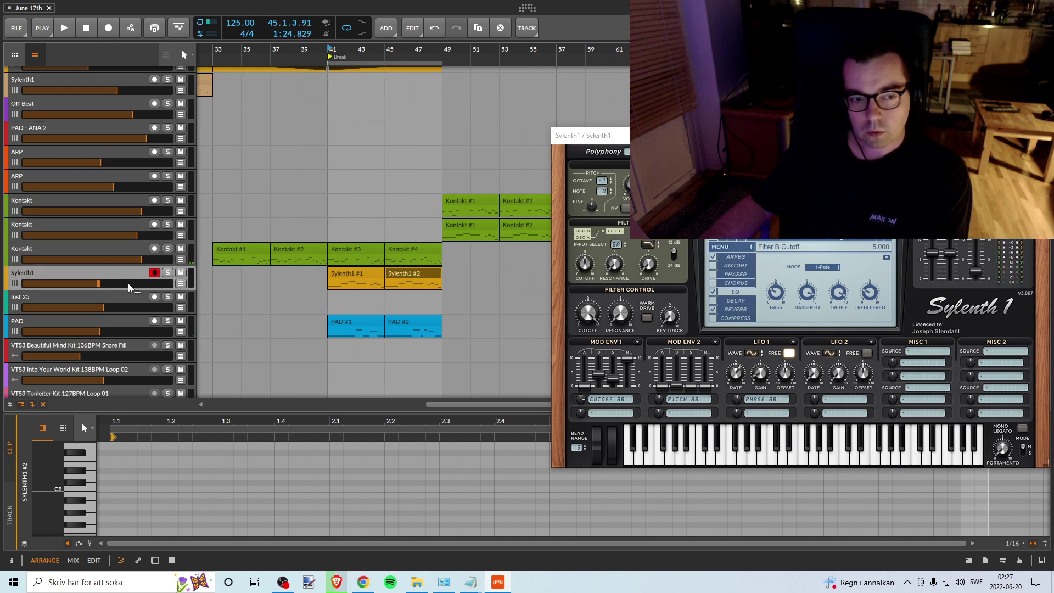
key("d")
left_click(39, 516)
left_click(40, 519)
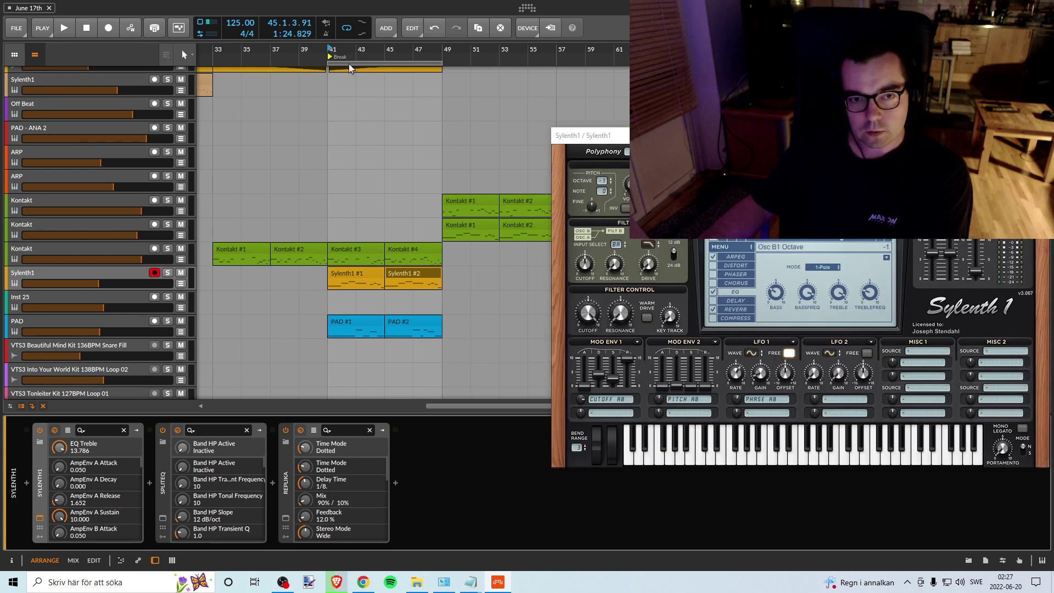
key("space")
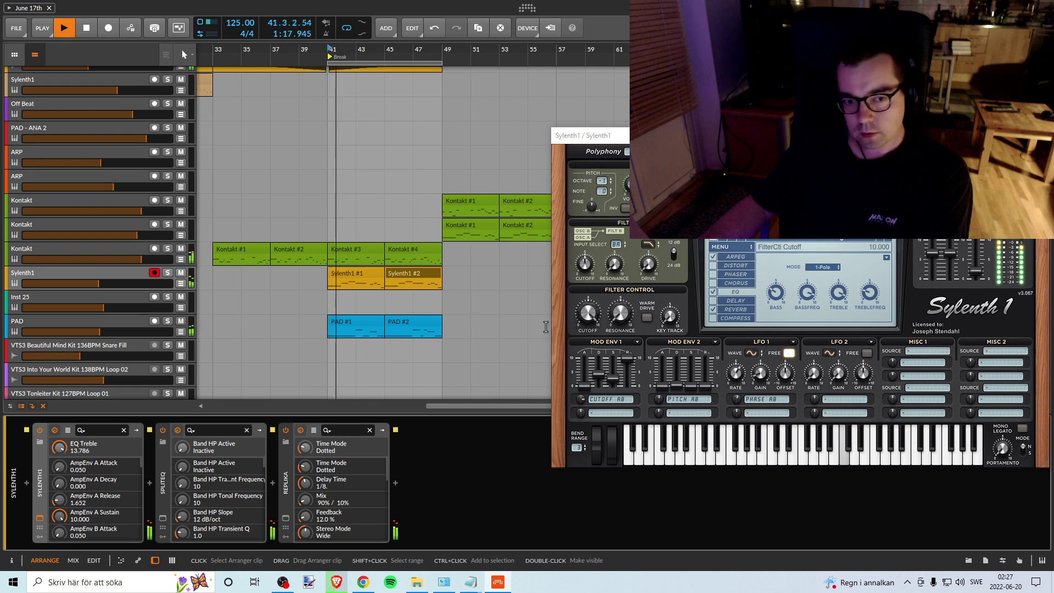
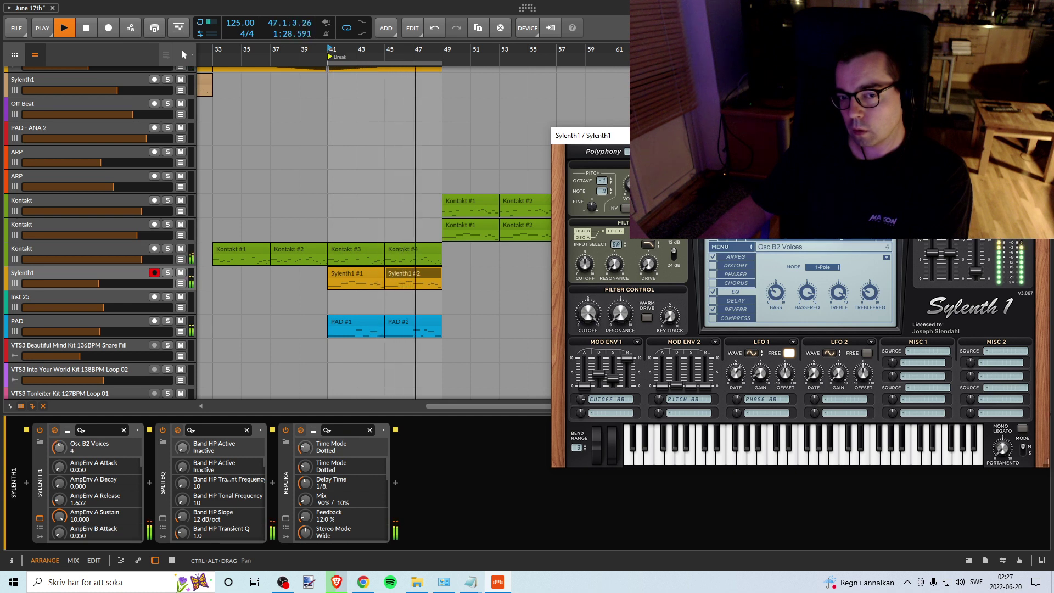
Step: Set oscillator B2 to 3 voices in the Sylenth1 track's plugin, stop playback and save the project
left_click(869, 210)
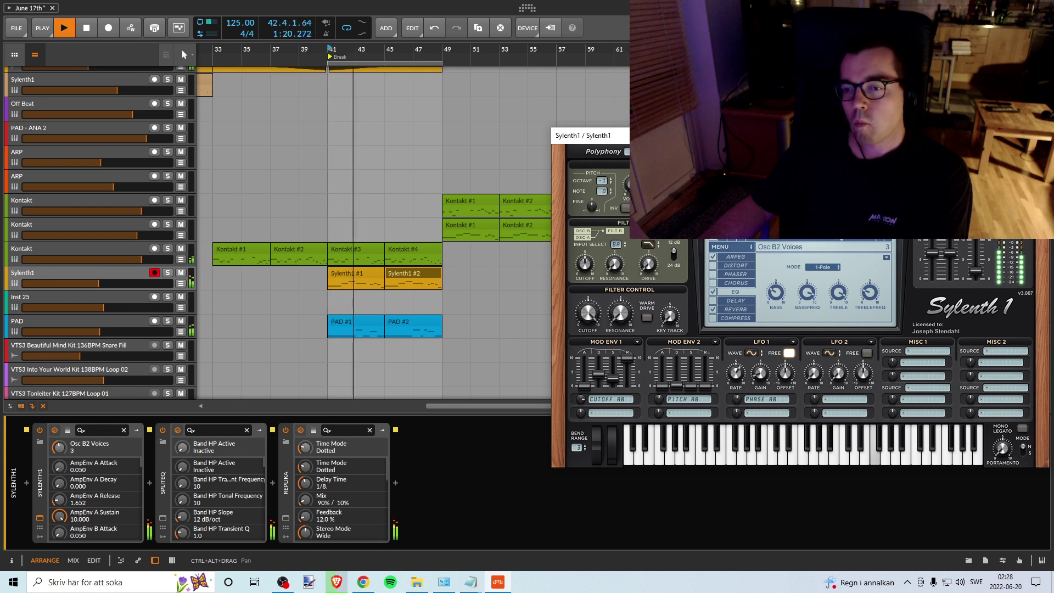
left_click(671, 316)
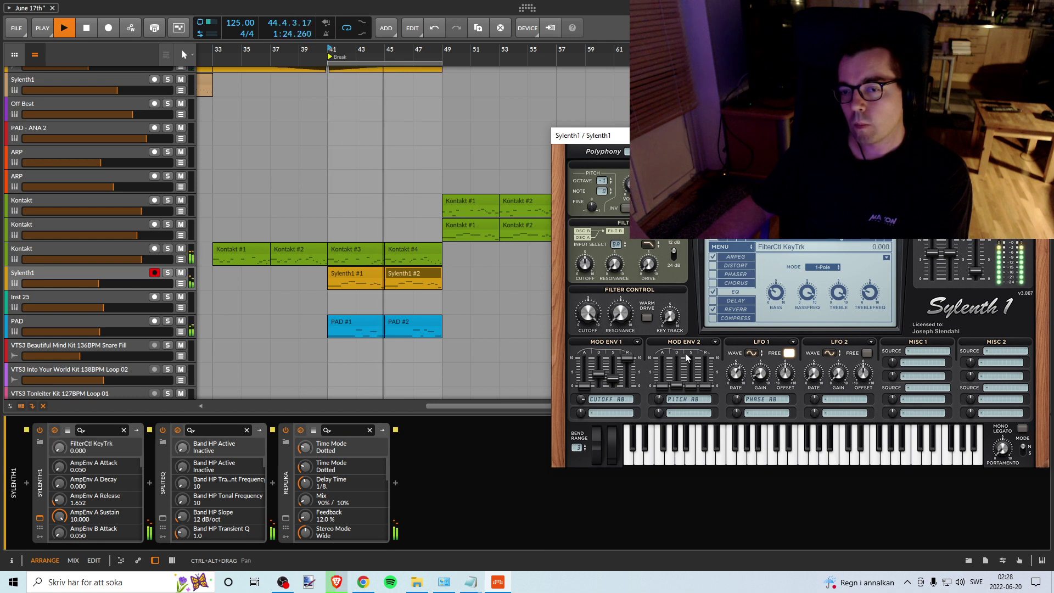
key("space")
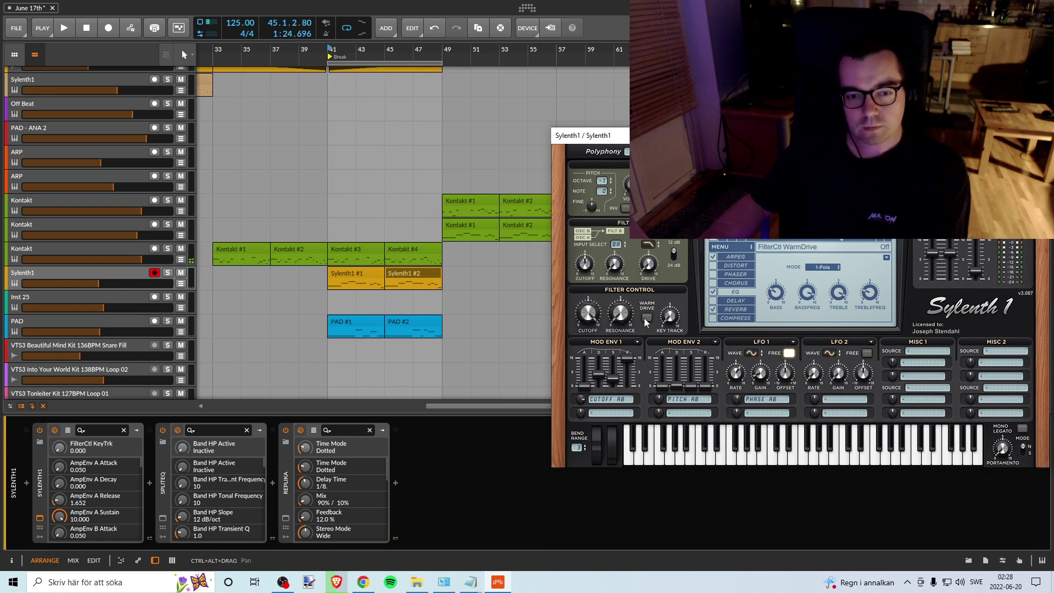
left_click(16, 28)
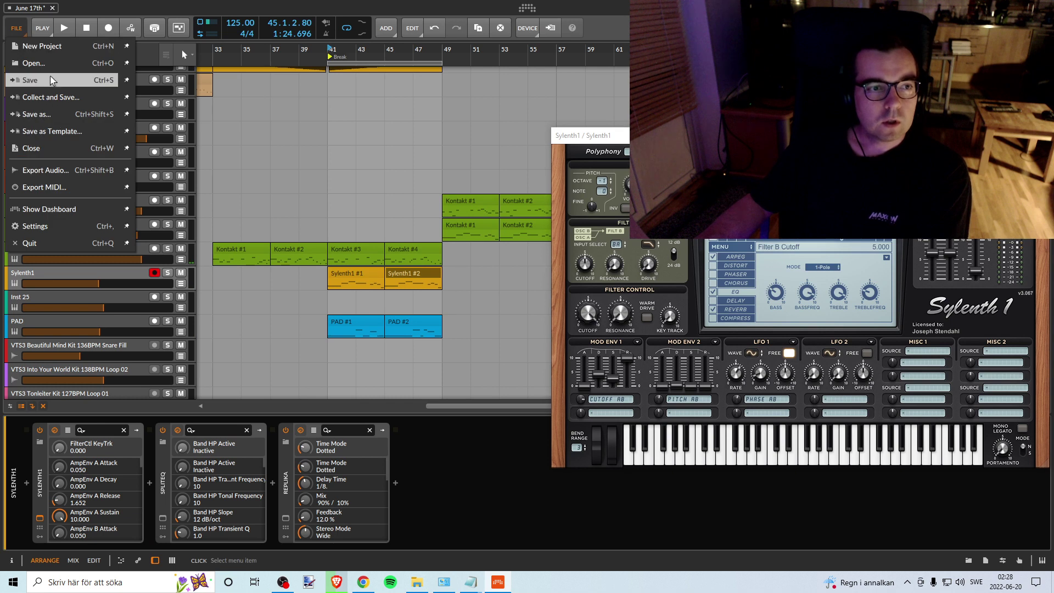
left_click(51, 78)
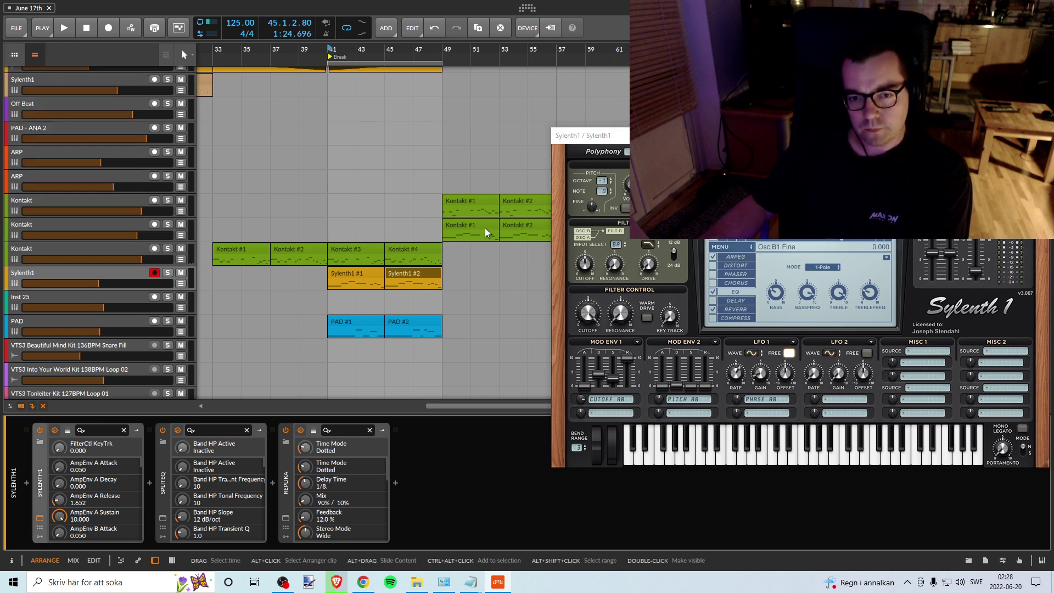
Step: Move the middle Kontakt track's Kontakt #1 and Kontakt #2 clips to bars 41 and 45 while playing the break
left_click_drag(472, 223, 364, 225)
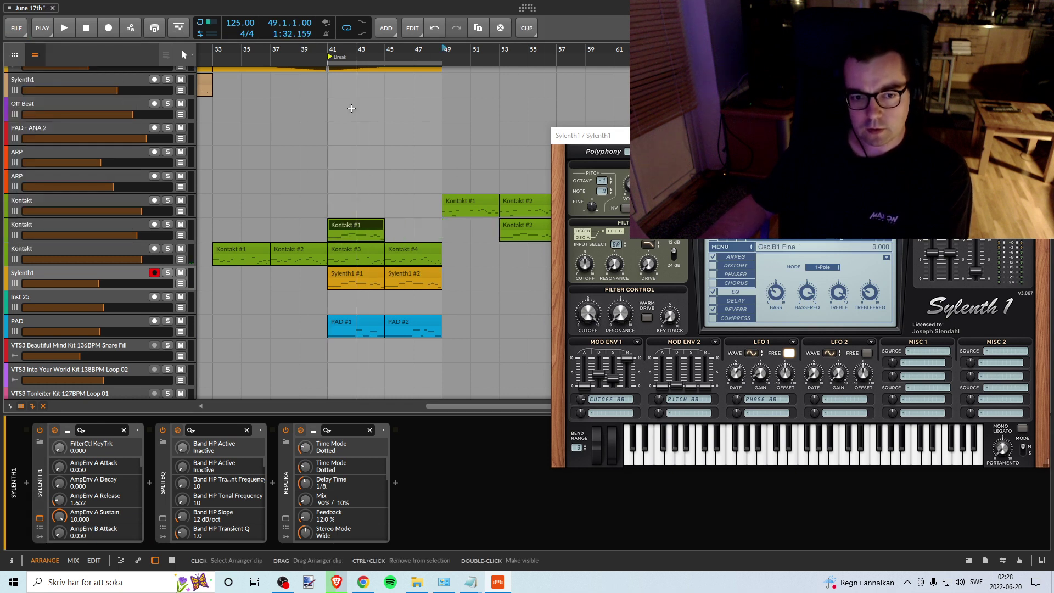
key("space")
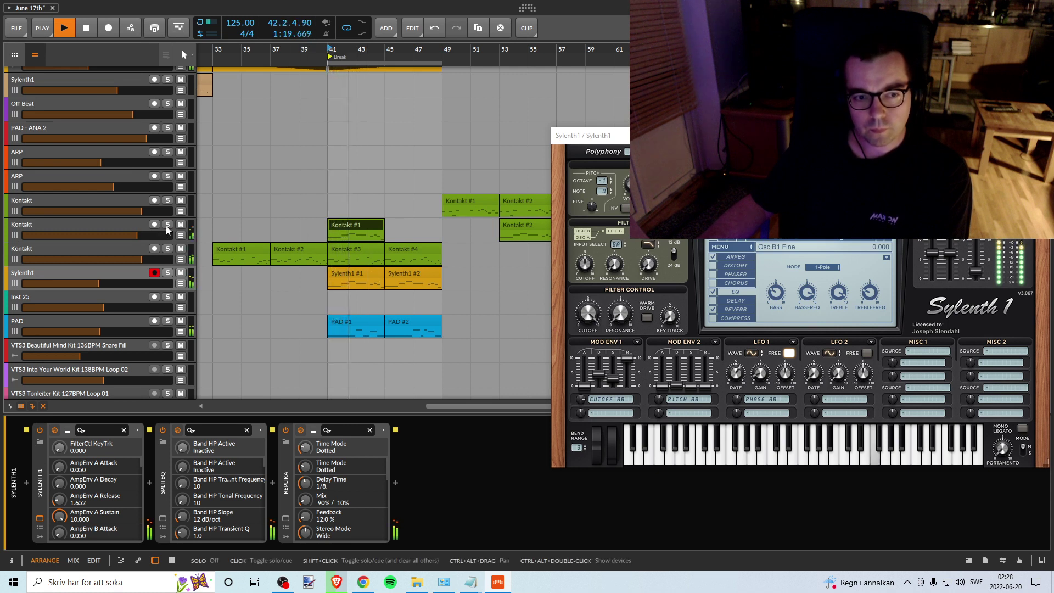
left_click_drag(523, 227, 409, 227)
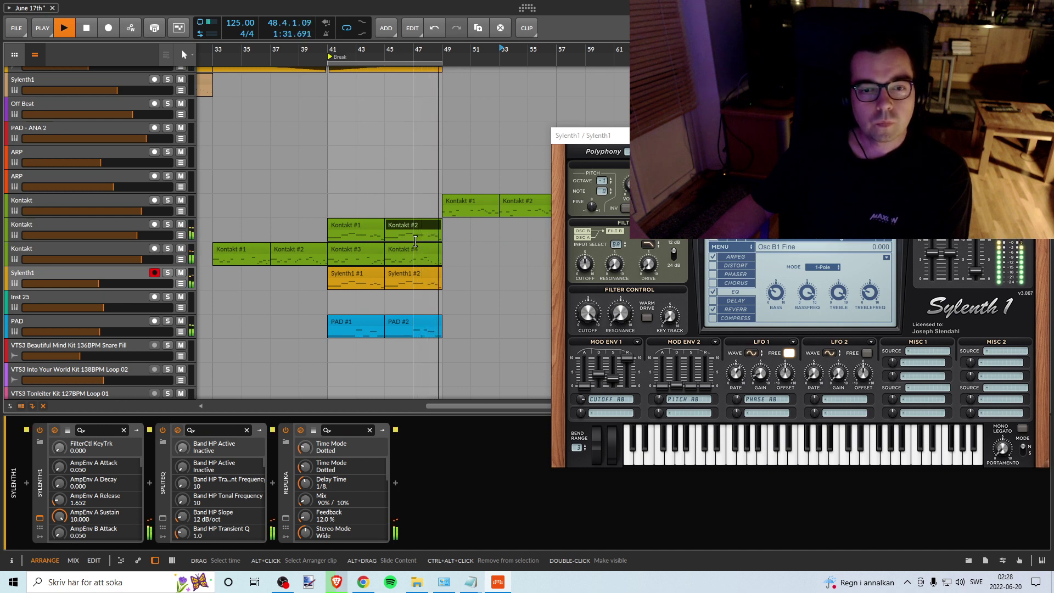
Step: Move the uppermost Kontakt track's Kontakt #1 and Kontakt #2 clips to bars 41 and 45 and play the break from bar 41
left_click_drag(457, 202, 341, 203)
key("space")
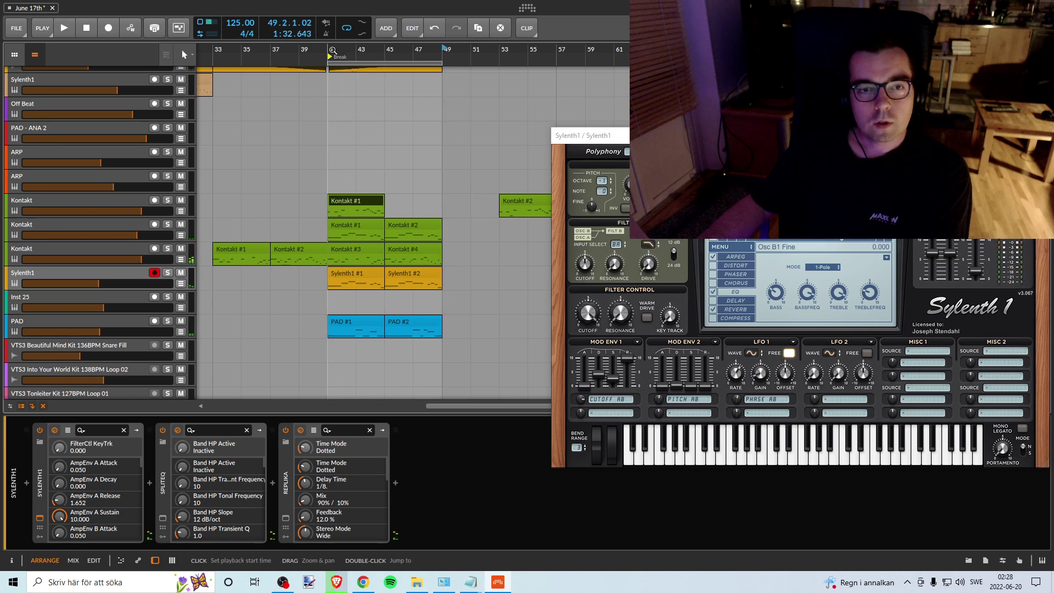
key("space")
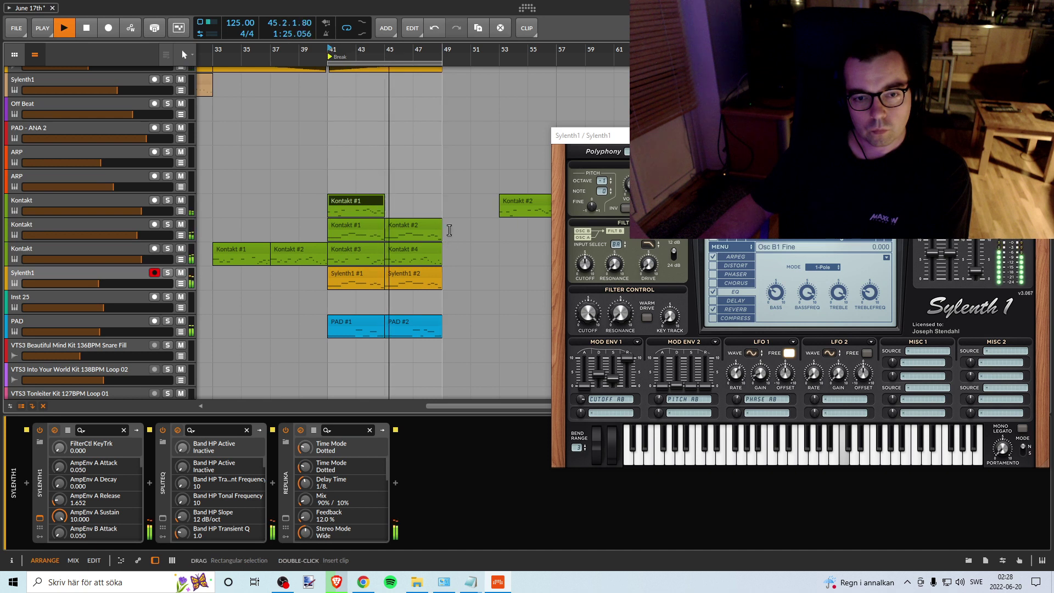
left_click_drag(514, 202, 403, 202)
key("space")
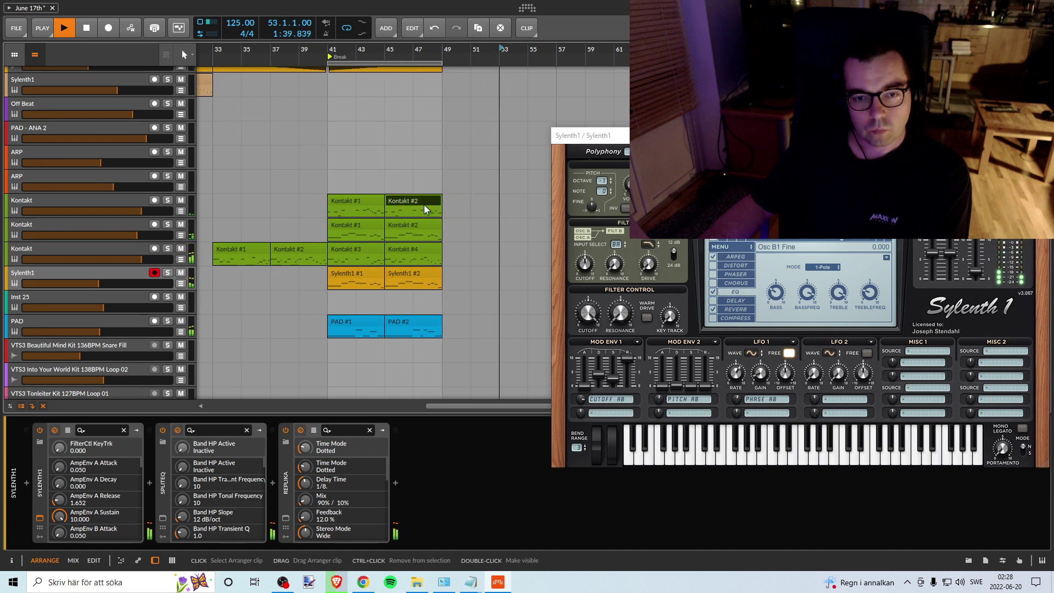
left_click(328, 53)
key("space")
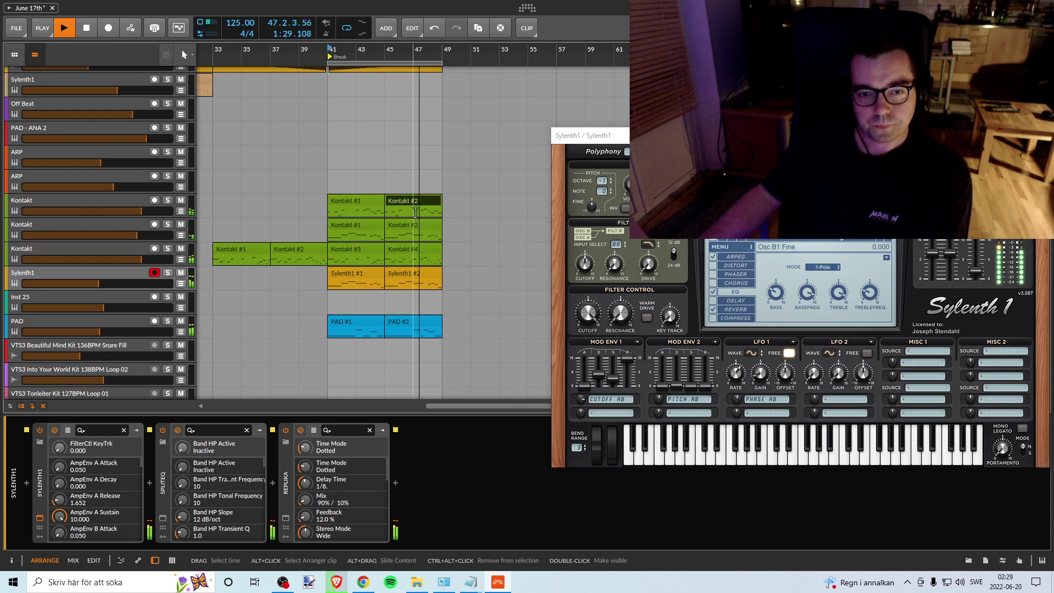
Step: Move both clips of the uppermost Kontakt track back to bar 49 and play the break without them
key("space")
left_click(360, 196)
left_click(401, 202, "ctrl")
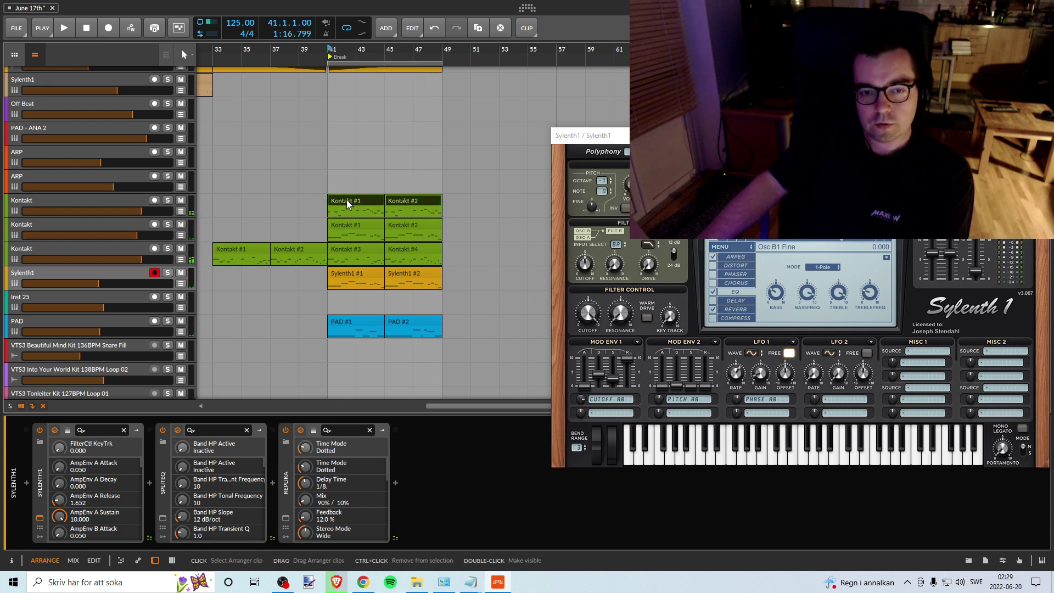
left_click_drag(347, 199, 454, 197)
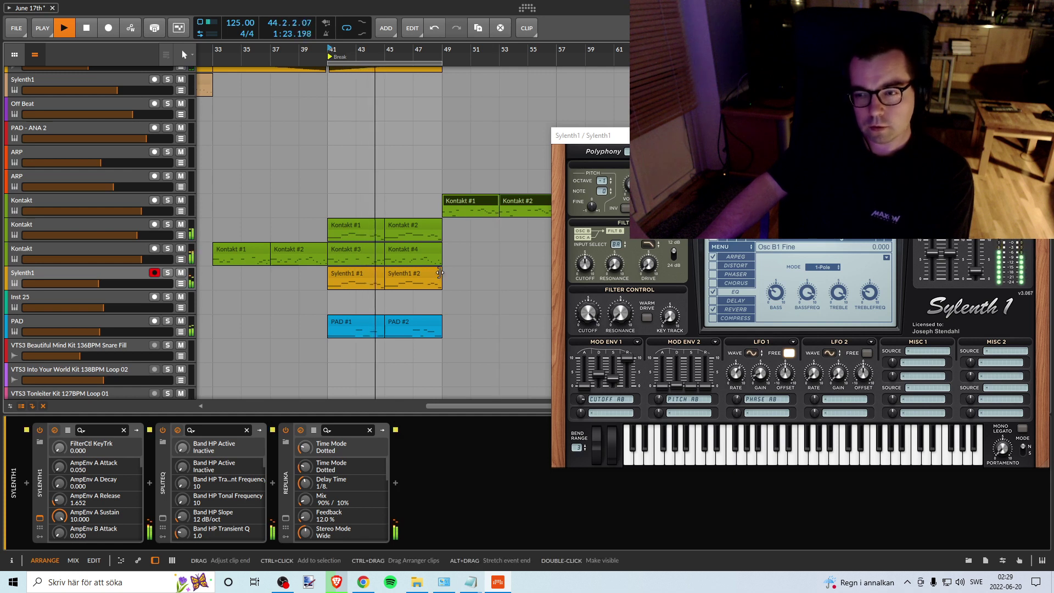
key("space")
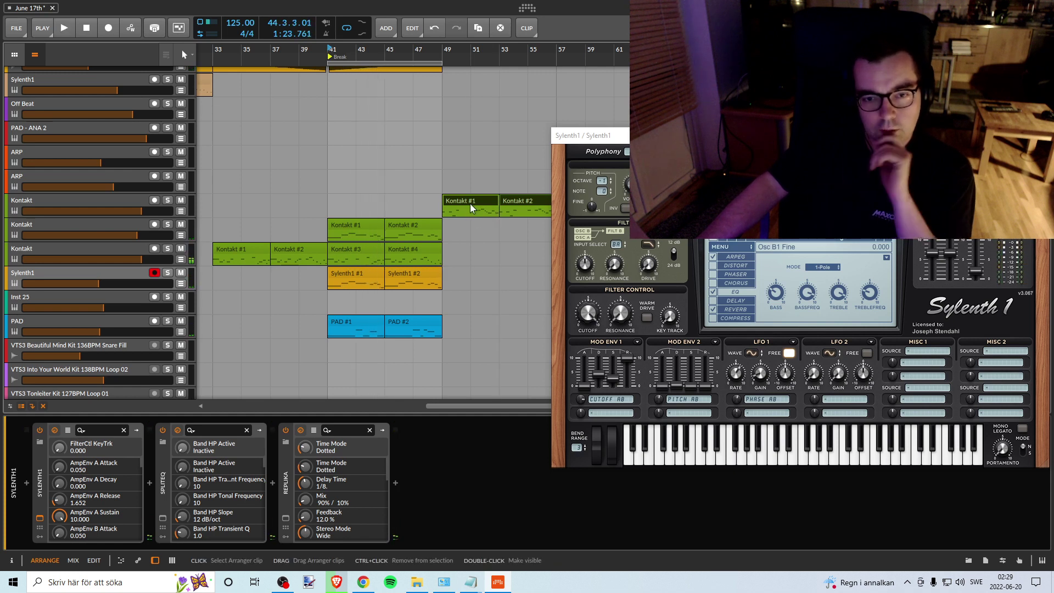
Step: Try the uppermost Kontakt clips at bar 41 again, return them to bar 49 and listen to the break
left_click_drag(454, 200, 344, 204)
mouse_move(346, 206)
left_mouse_down()
mouse_move(463, 202)
mouse_move(354, 203)
left_mouse_up()
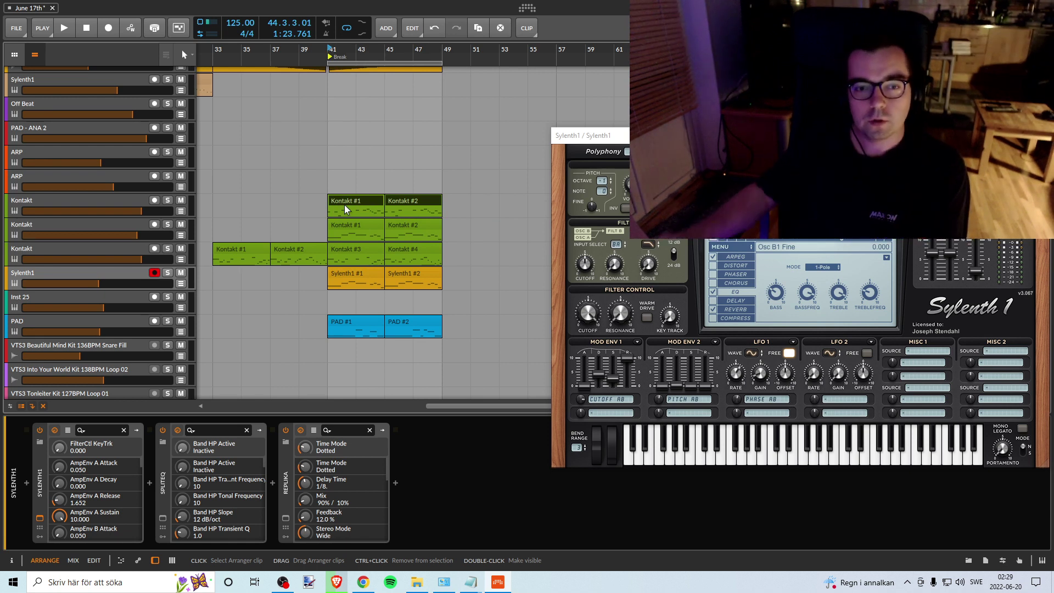
left_click_drag(345, 205, 457, 206)
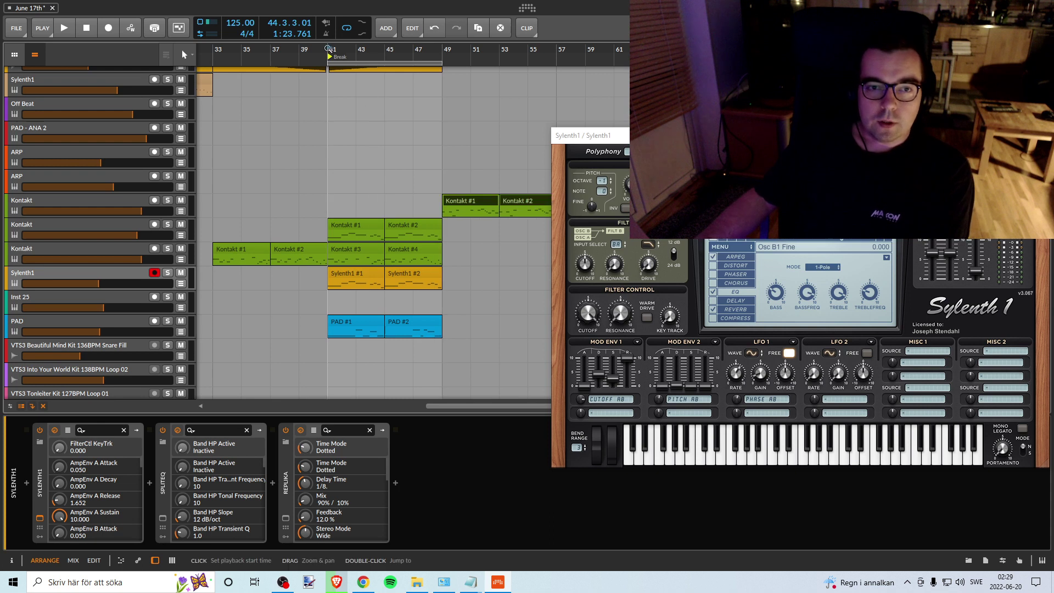
left_click_drag(329, 51, 418, 173)
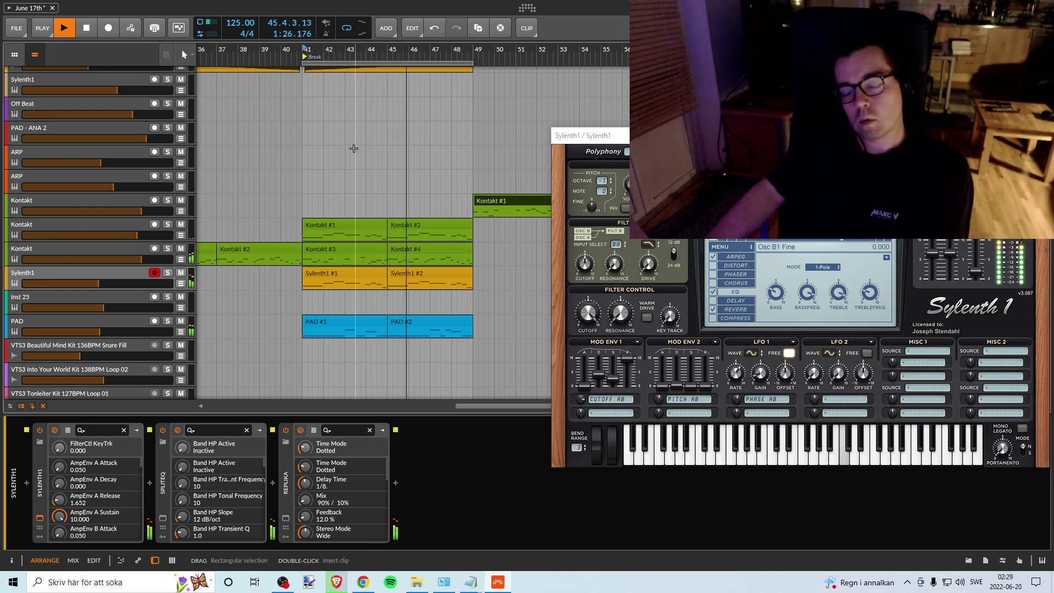
left_click_drag(396, 52, 406, 88)
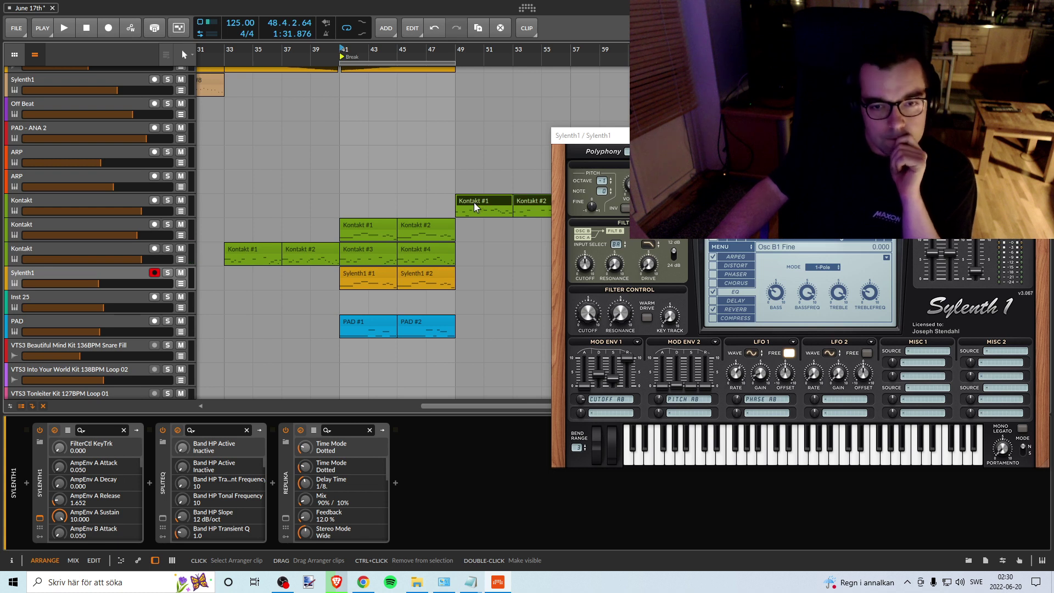
Step: Place the uppermost Kontakt clips at bar 41, audition them briefly with the other layers, and return them to bar 49
left_click_drag(474, 202, 362, 208)
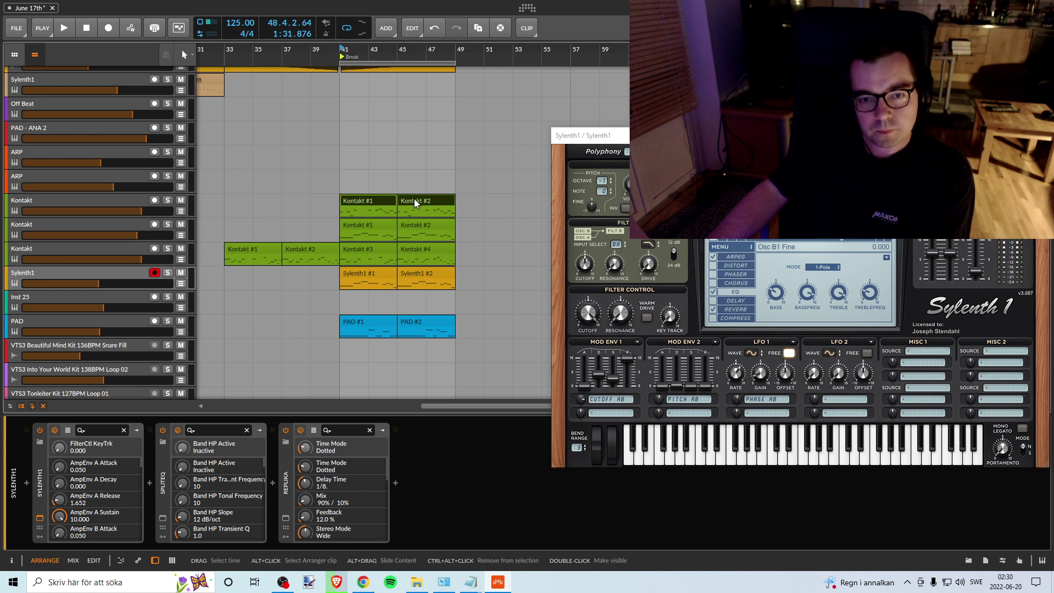
key("space")
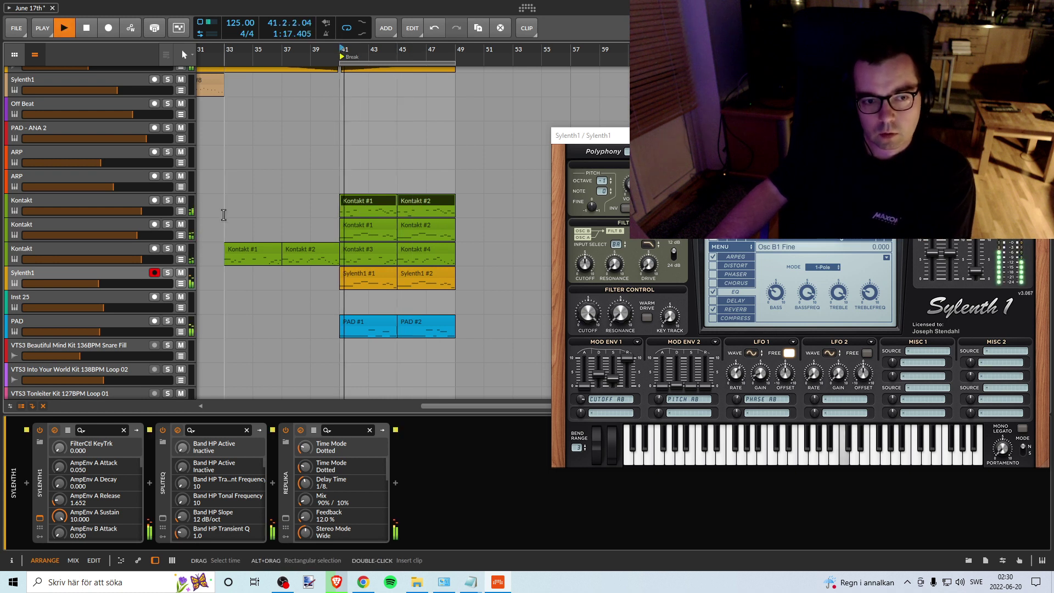
key("space")
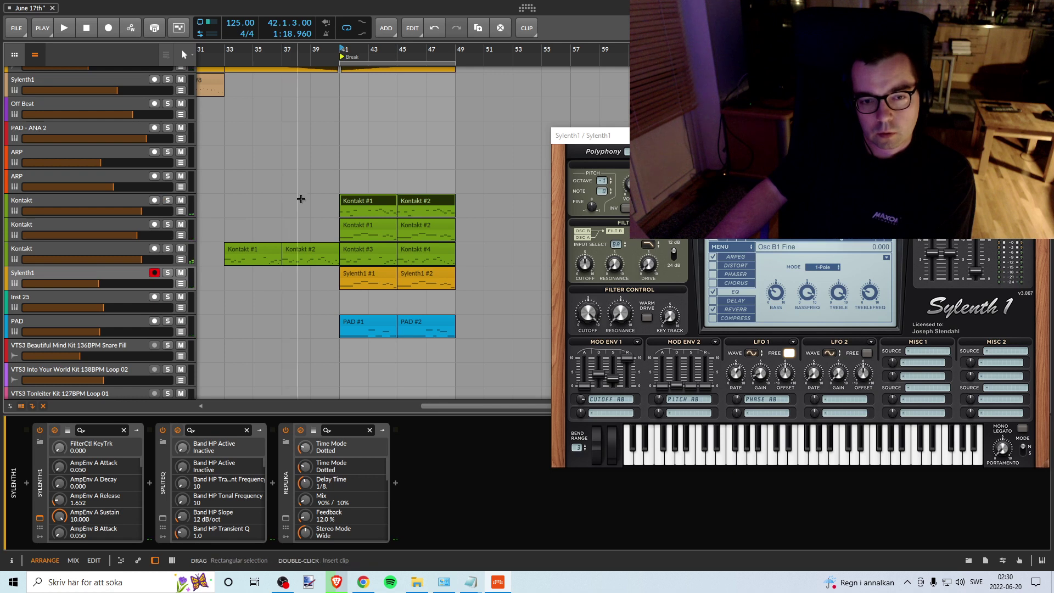
left_click_drag(365, 203, 480, 204)
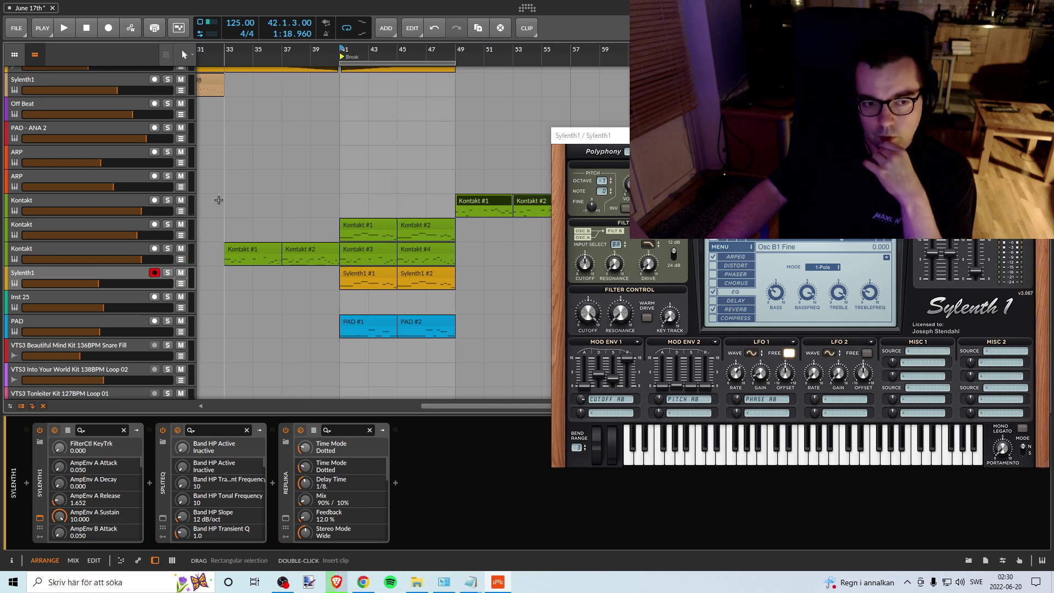
Step: Close the Sylenth1 plugin window and delete the empty Inst 25 track
scroll(178, 298, "down", 2)
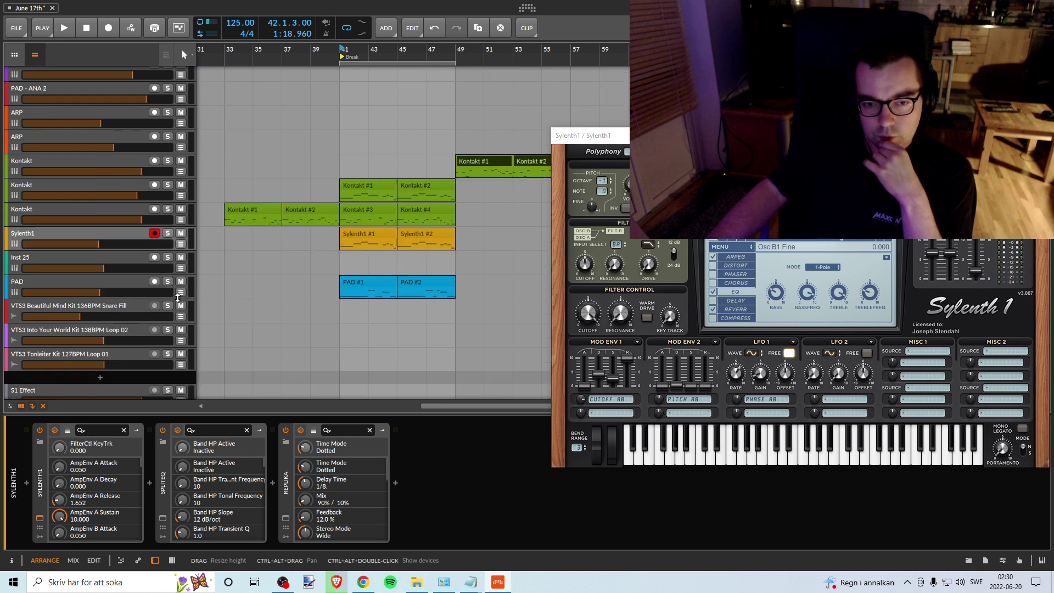
left_click_drag(373, 53, 418, 52)
left_click(64, 264)
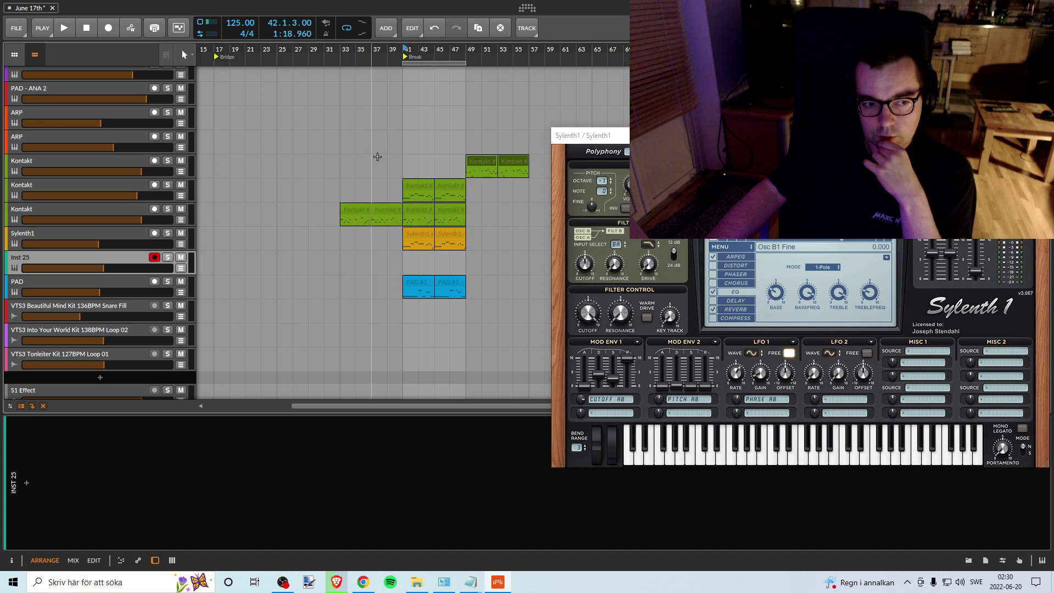
scroll(381, 229, "down", 2)
left_click_drag(599, 142, 285, 239)
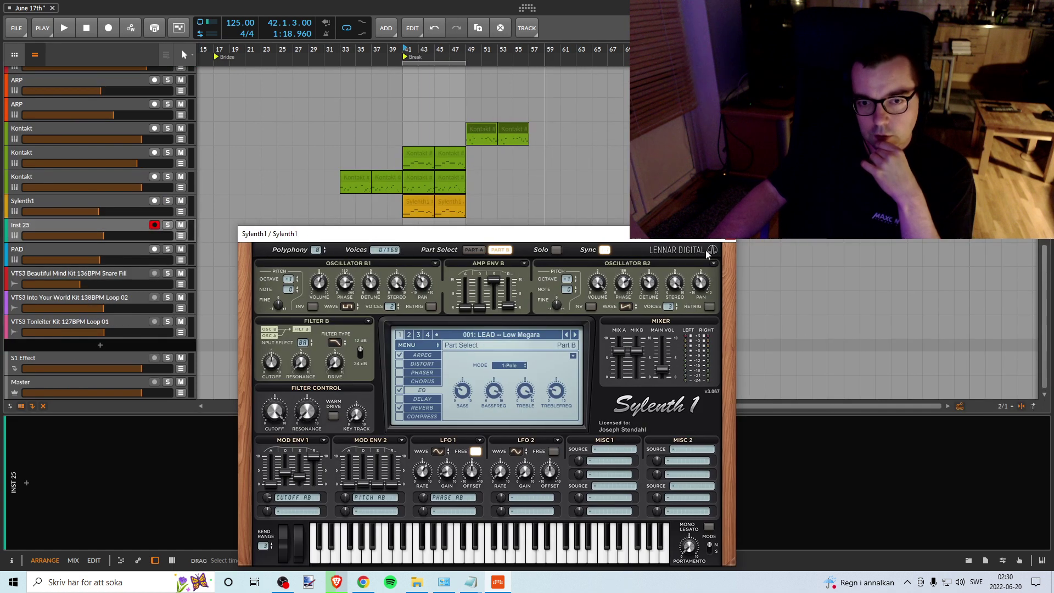
left_click(730, 242)
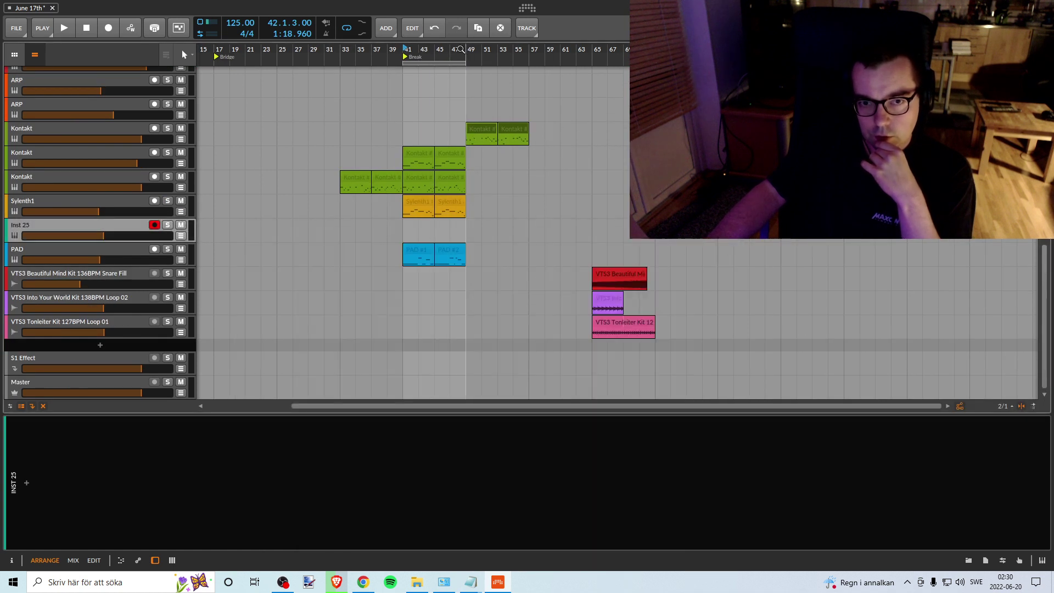
left_click_drag(464, 52, 464, 39)
left_click_drag(575, 44, 576, 53)
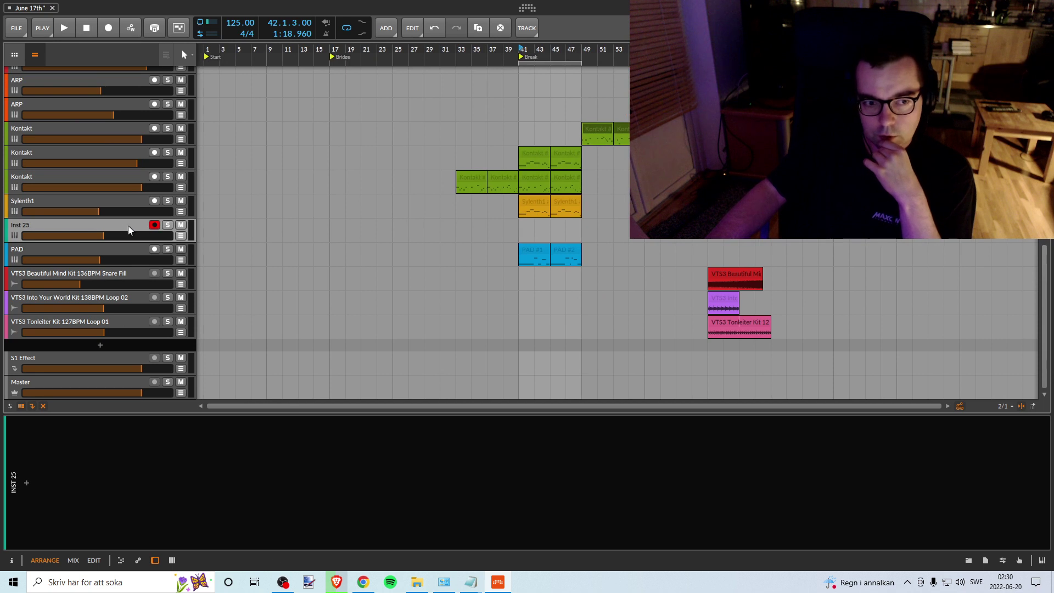
key("Delete")
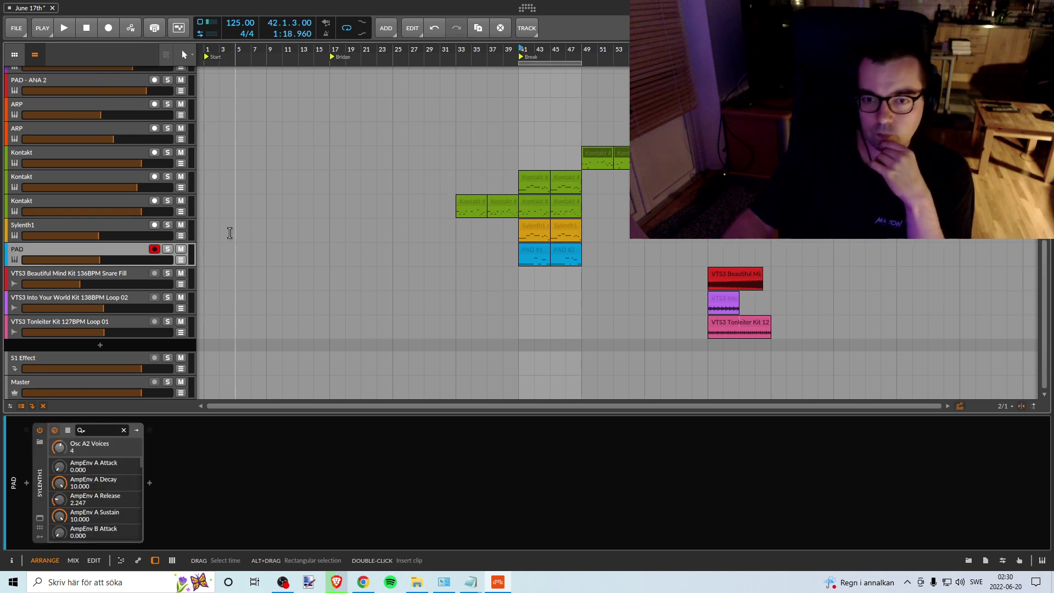
Step: Play the start of the break from bar 41 and stop playback
key("space")
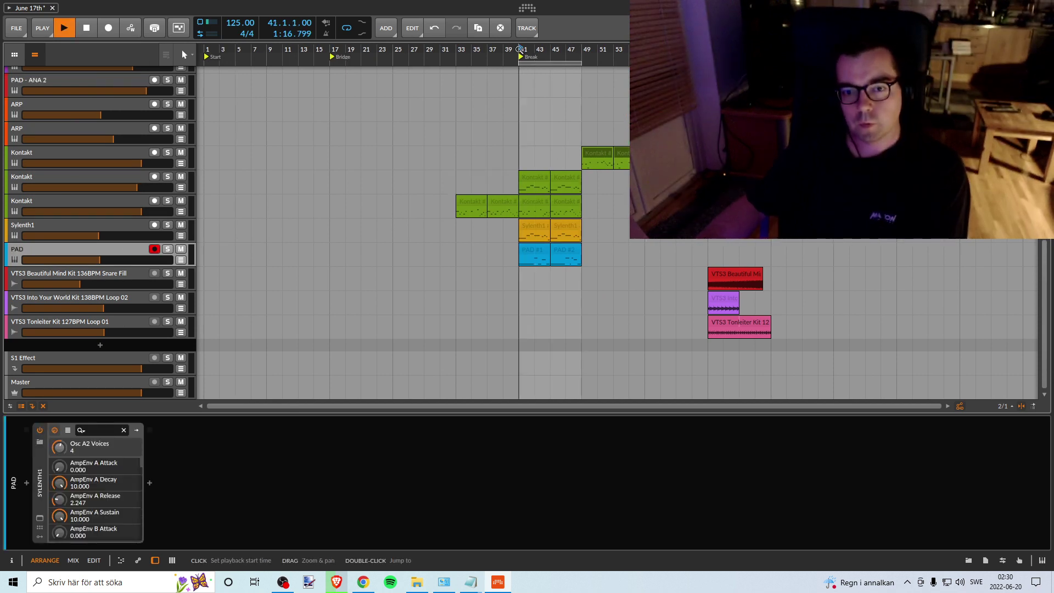
left_click_drag(525, 53, 525, 142)
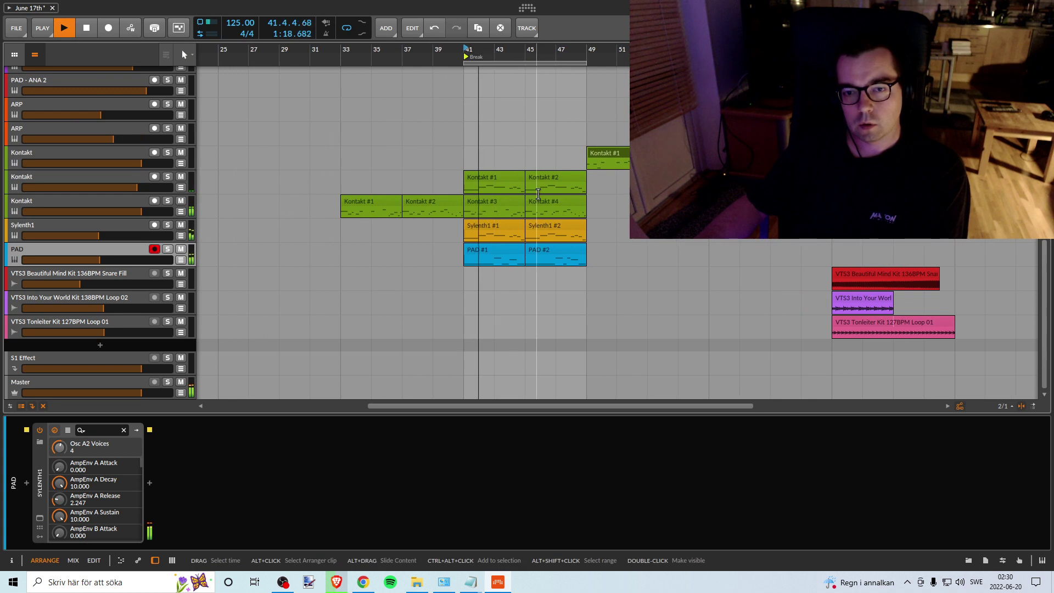
key("space")
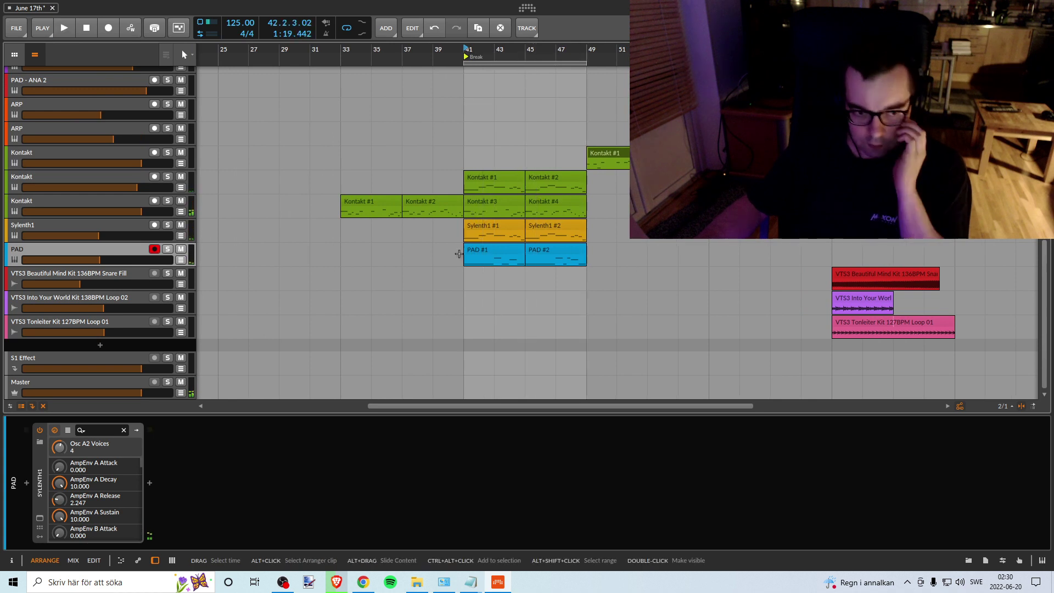
Step: Add an instrument track after the VTS3 loop tracks, load VPS Avenger on it and move its plugin window clear of the arrangement
right_click(176, 345)
key("Escape")
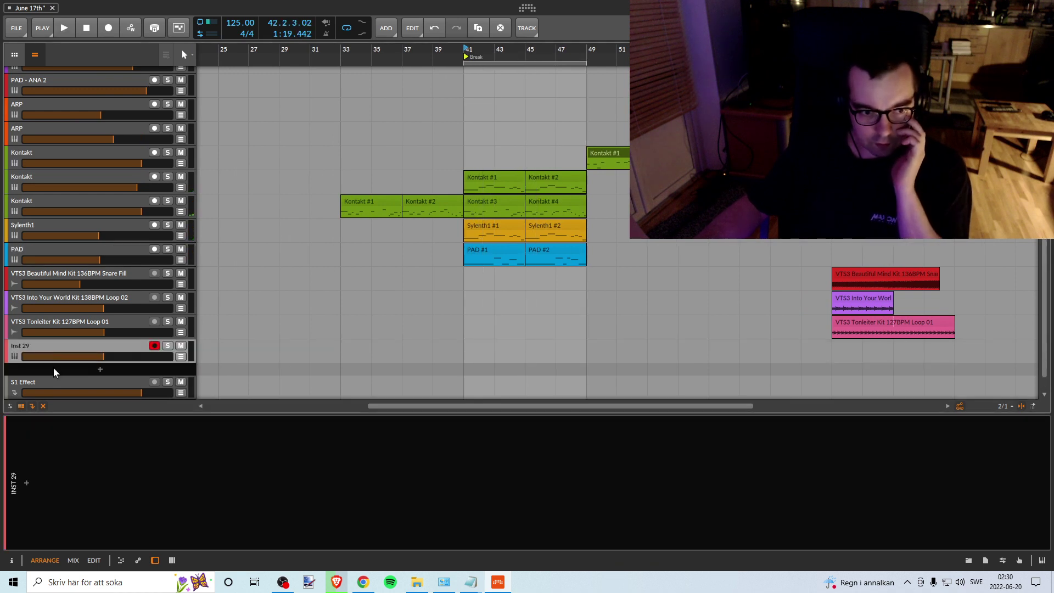
left_click(27, 484)
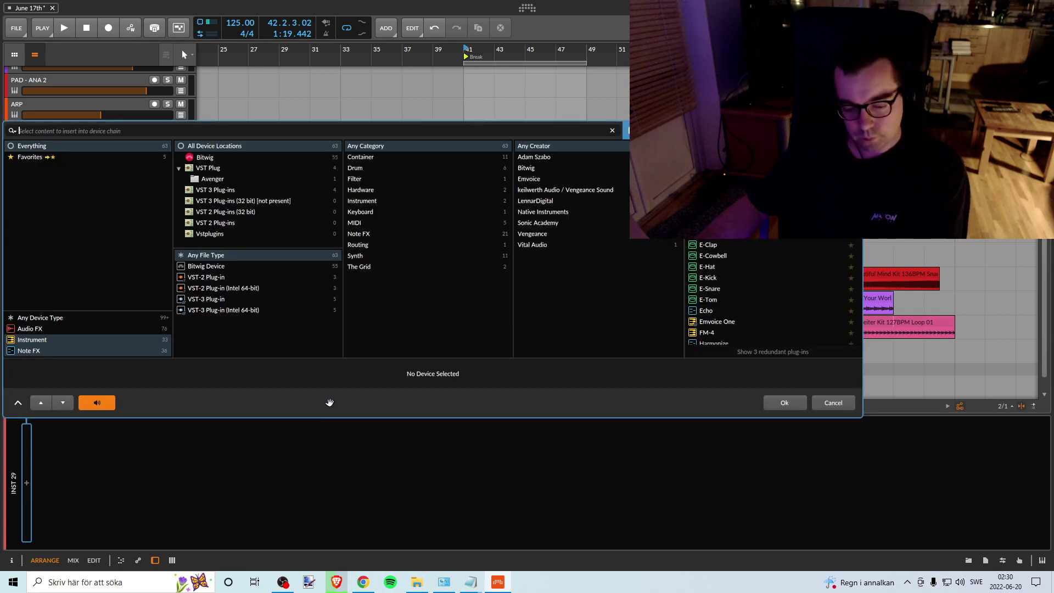
type("av")
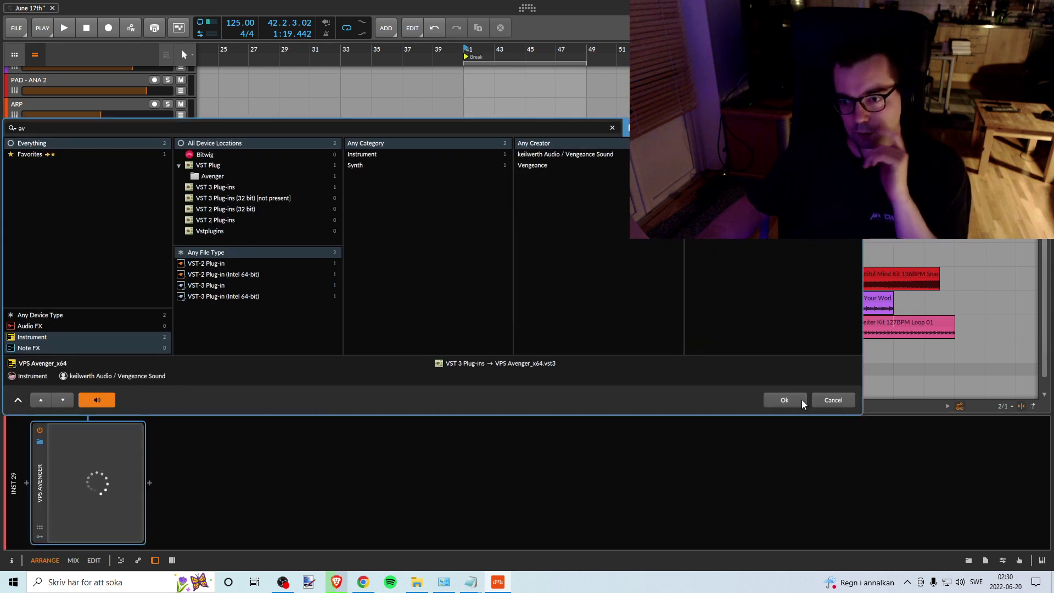
left_click(796, 404)
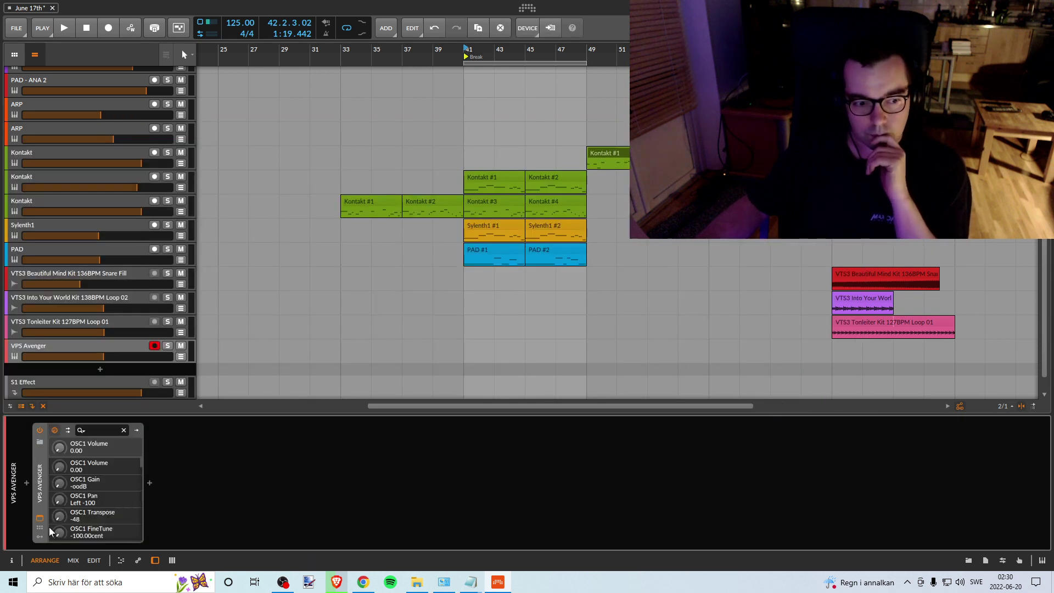
left_click(40, 522)
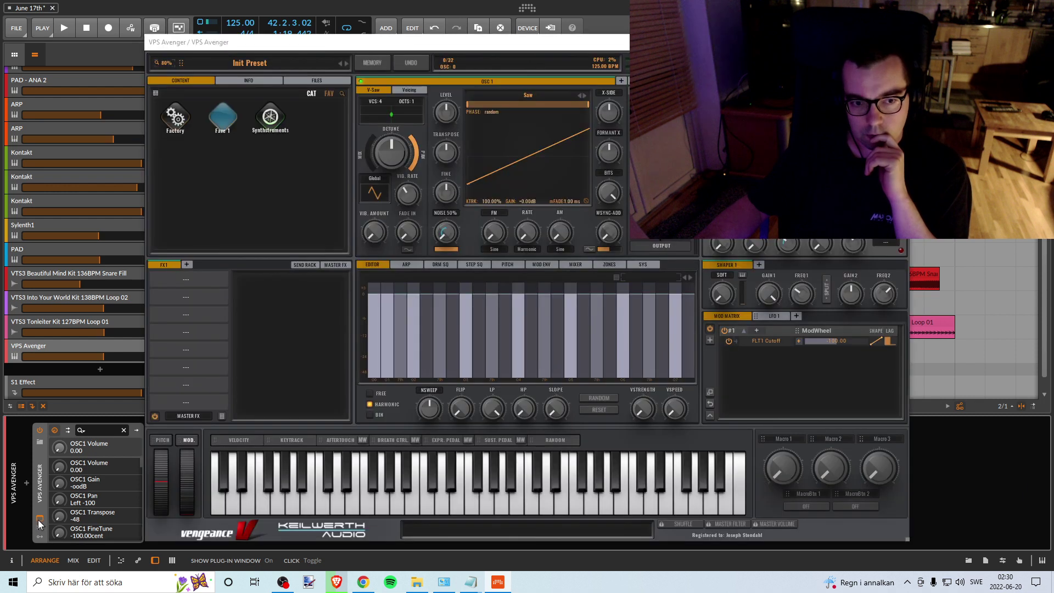
left_click_drag(716, 42, 840, 521)
Step: Move the uppermost Kontakt track's two clips to bar 41 on the VTS3 Tonleiter Kit 127BPM Loop 01 track and delete the emptied Kontakt track
left_click_drag(624, 156, 504, 333)
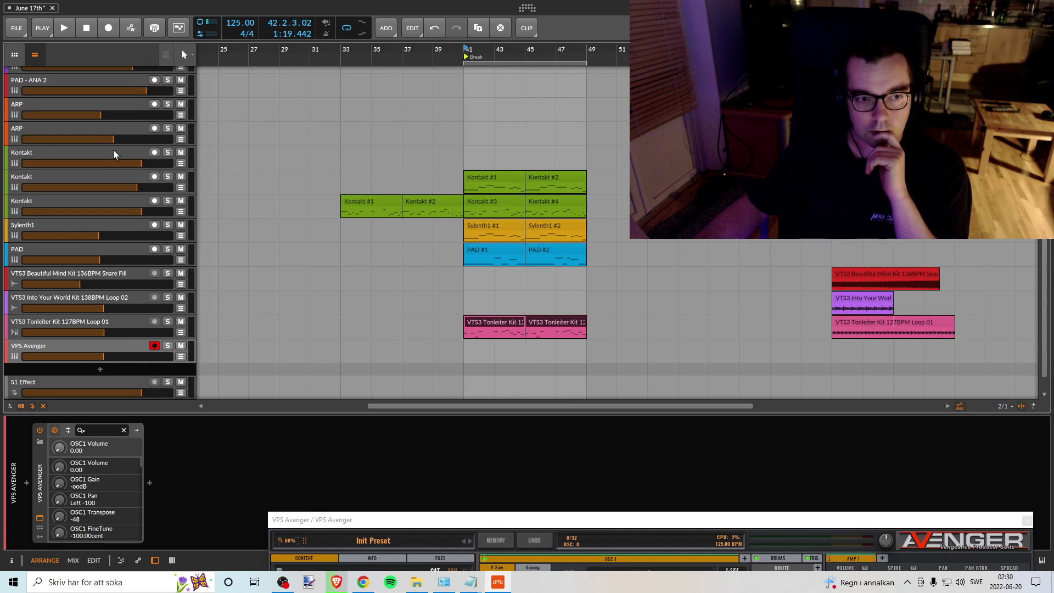
left_click(157, 158)
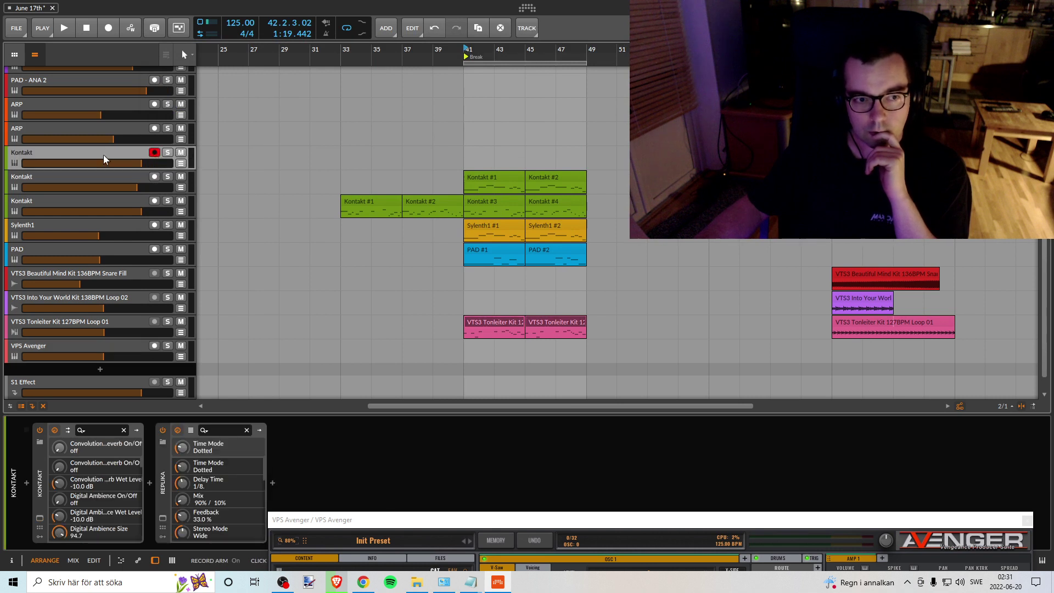
key("Delete")
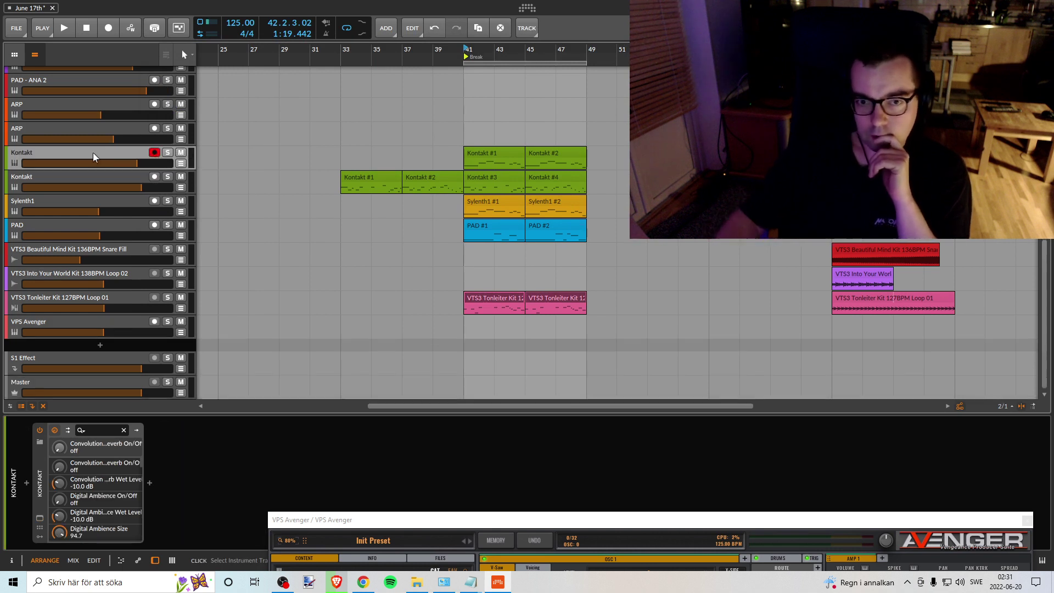
Step: Move the two bar 41 clips from the VTS3 Tonleiter Kit 127BPM Loop 01 track onto the VPS Avenger track and select that track
scroll(494, 220, "down", 5)
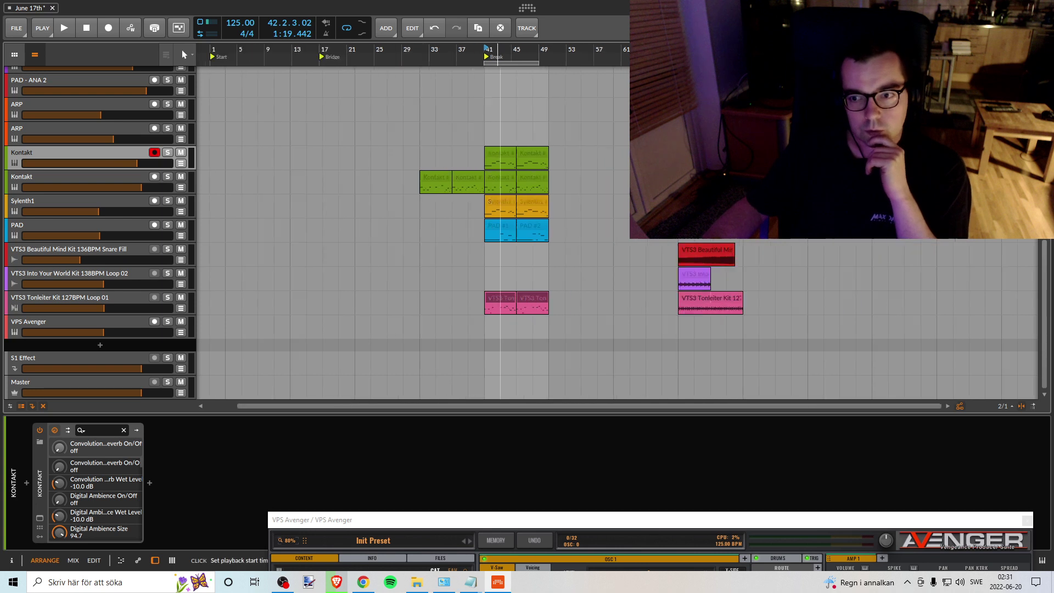
scroll(408, 263, "up", 5)
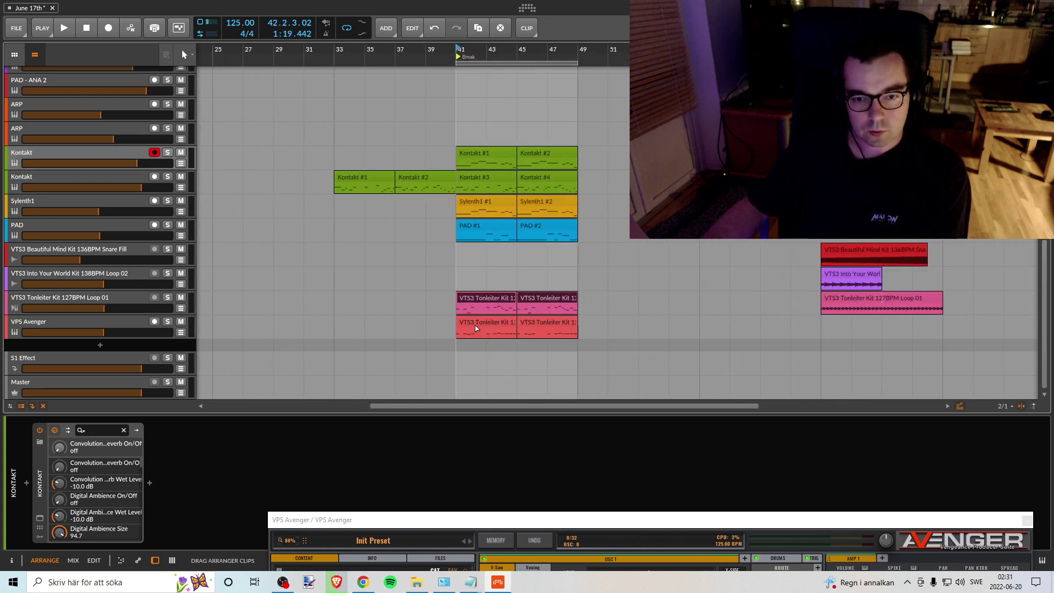
left_click_drag(477, 301, 476, 326)
left_click(87, 323)
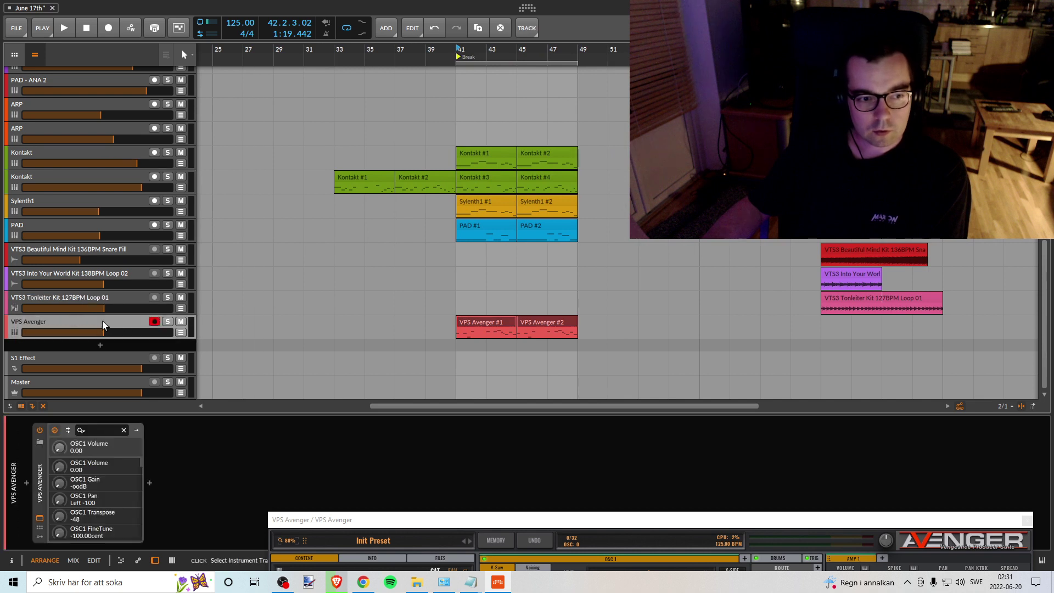
Step: Open the Factory presets in VPS Avenger, move its window clear of the clips and solo the track
left_click_drag(554, 523, 657, 177)
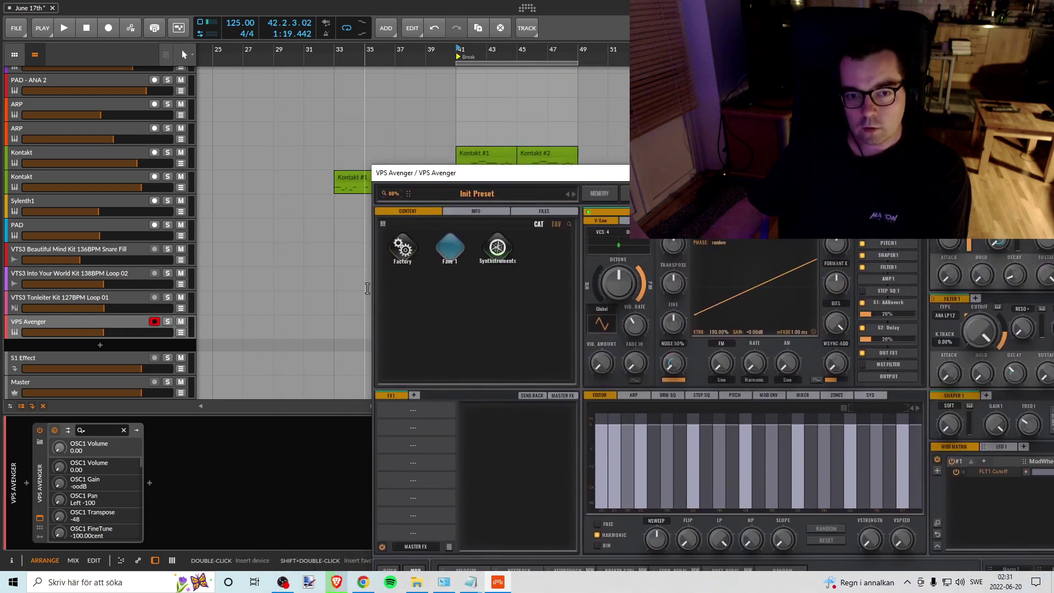
left_click(404, 249)
left_click_drag(476, 173, 743, 282)
key("s")
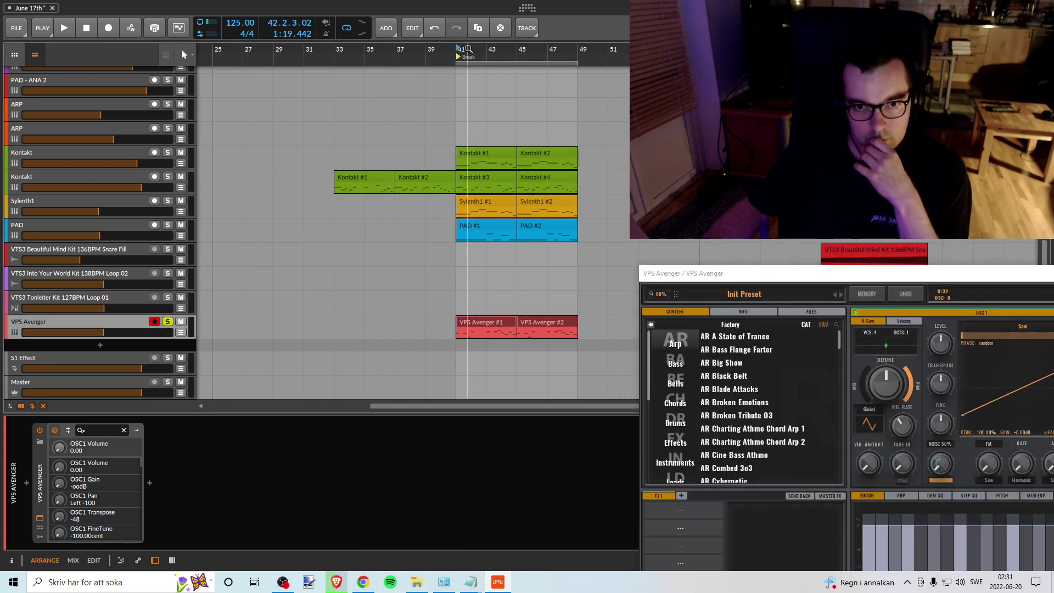
Step: Play the break from bar 41, unsolo the VPS Avenger track and raise its volume
key("space")
left_click_drag(742, 274, 726, 193)
left_click(121, 336)
key("s")
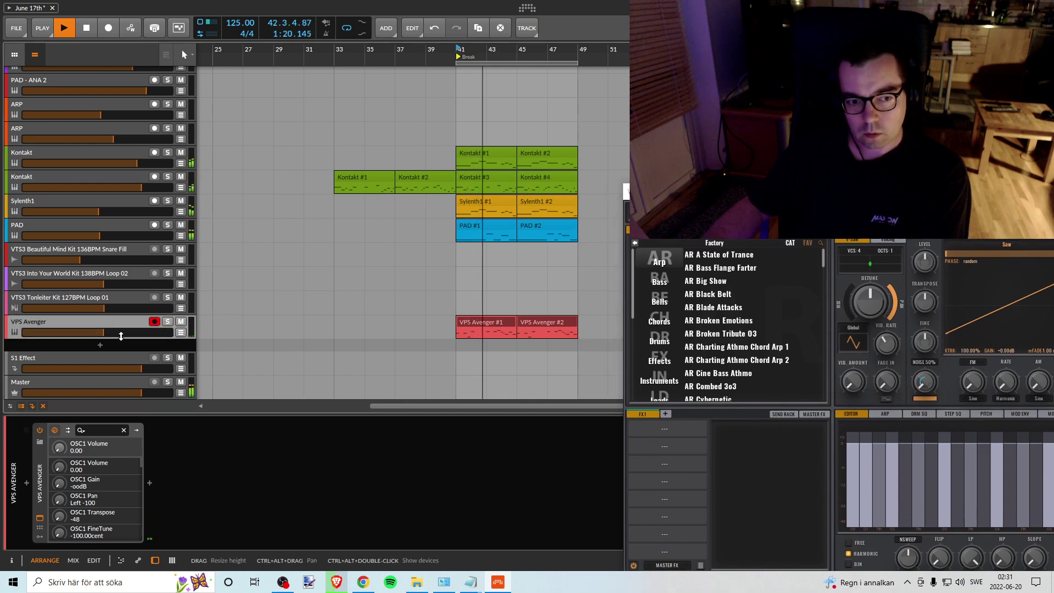
mouse_move(121, 333)
left_mouse_down()
mouse_move(158, 332)
mouse_move(140, 333)
left_mouse_up()
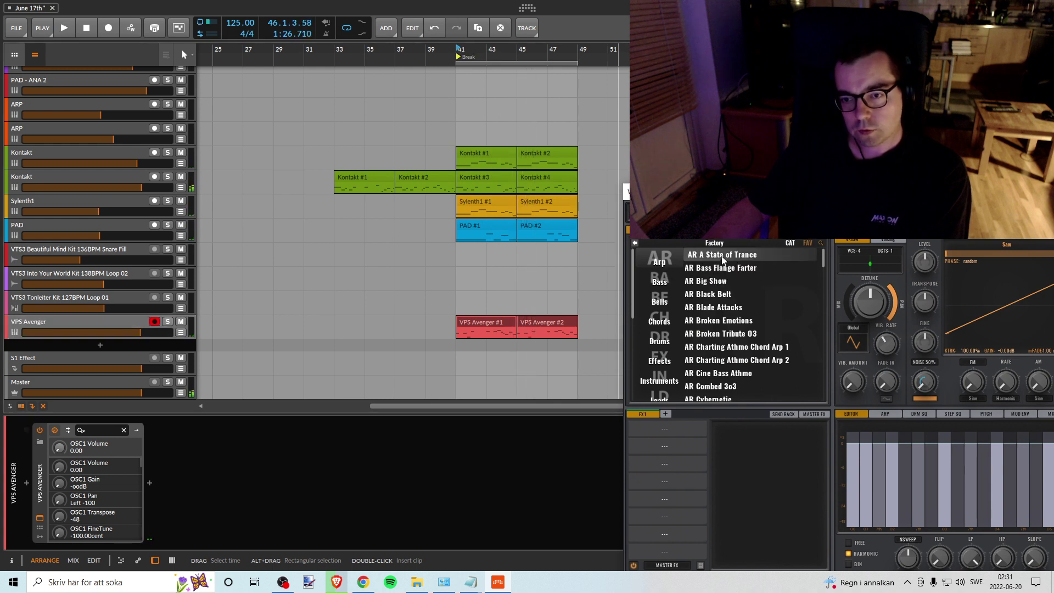
Step: Audition AR A State of Trance, AR Bass Flange Farter and AR Big Show against the break and lower the VPS Avenger track's volume
left_click(722, 259)
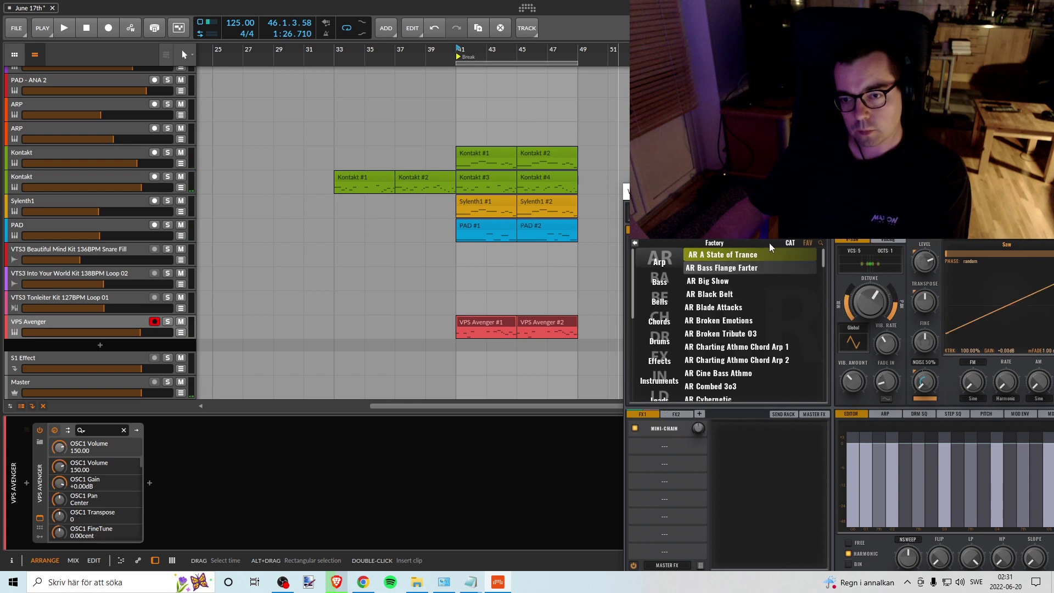
key("space")
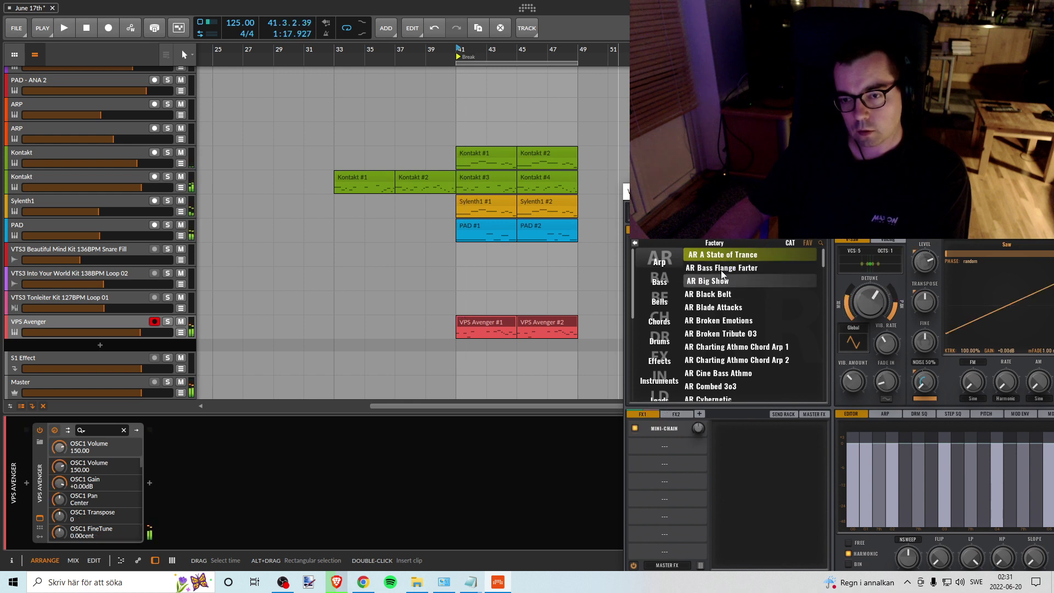
left_click(719, 269)
key("space")
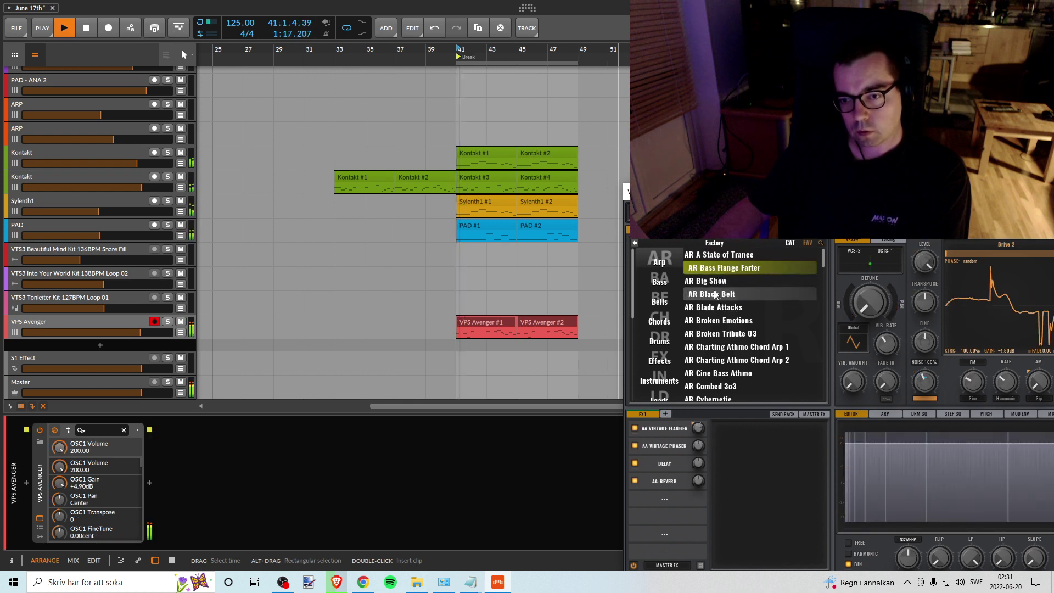
left_click(711, 281)
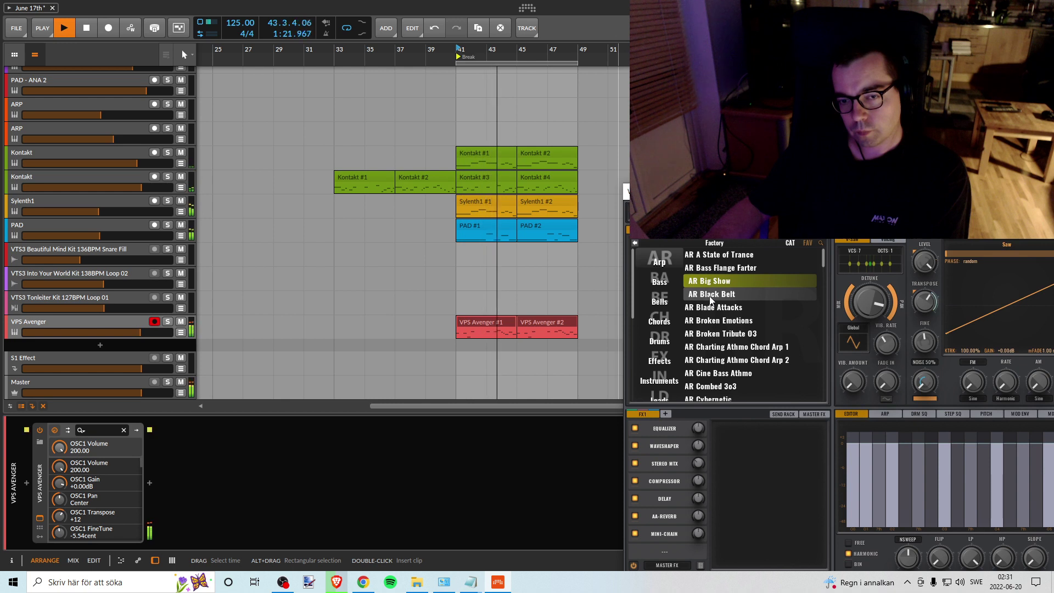
mouse_move(141, 333)
left_mouse_down()
mouse_move(96, 332)
mouse_move(138, 333)
left_mouse_up()
Step: Audition the AR Blade Attacks, AR Broken Tribute 03 and AR Charting Athmo Chord Arp 1 presets against the break
left_click(775, 307)
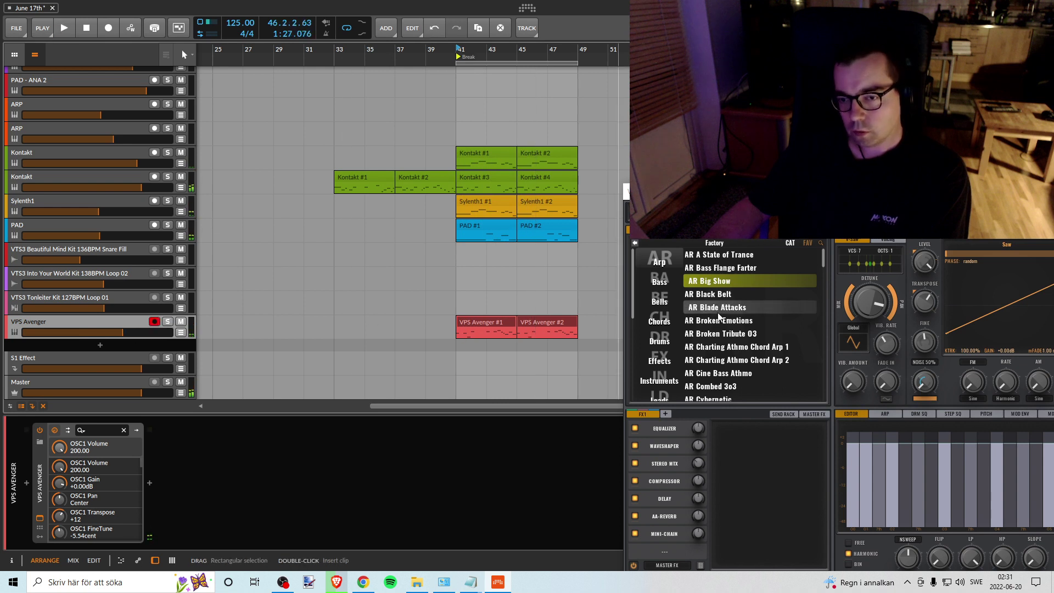
key("space")
key("Up")
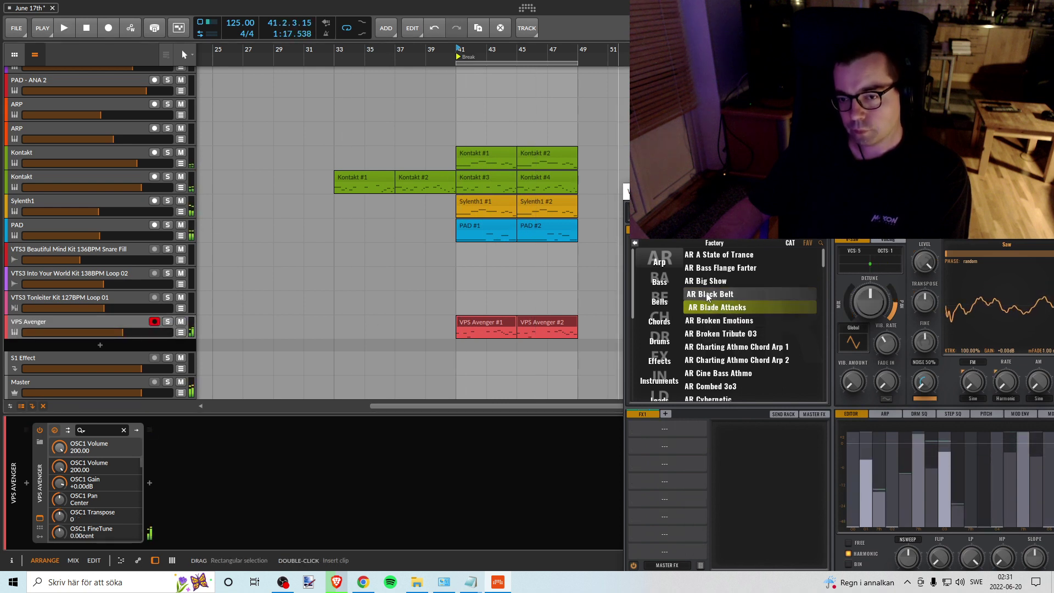
left_click(728, 335)
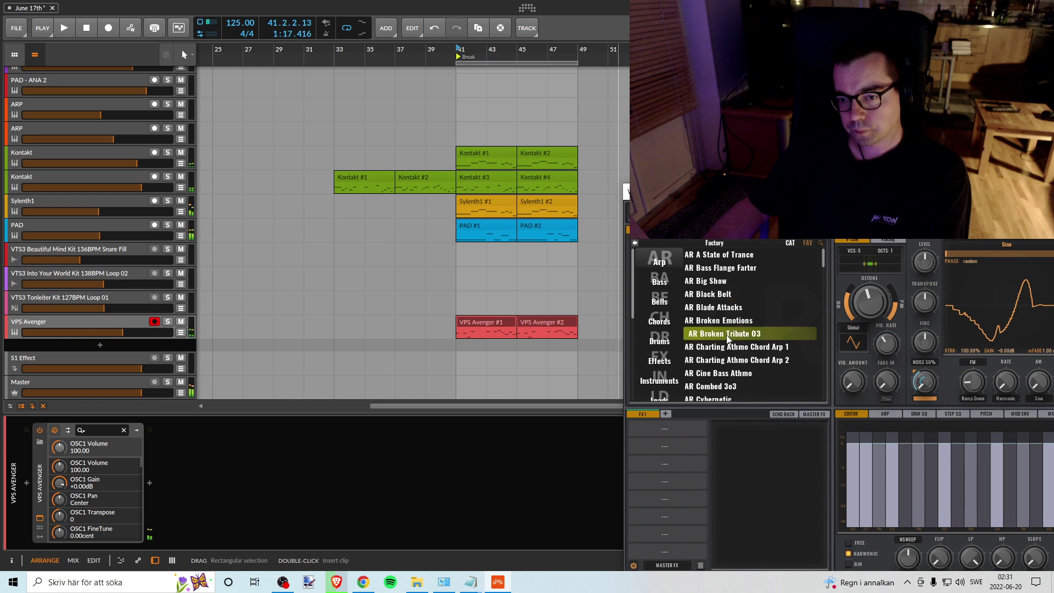
key("space")
left_click(756, 347)
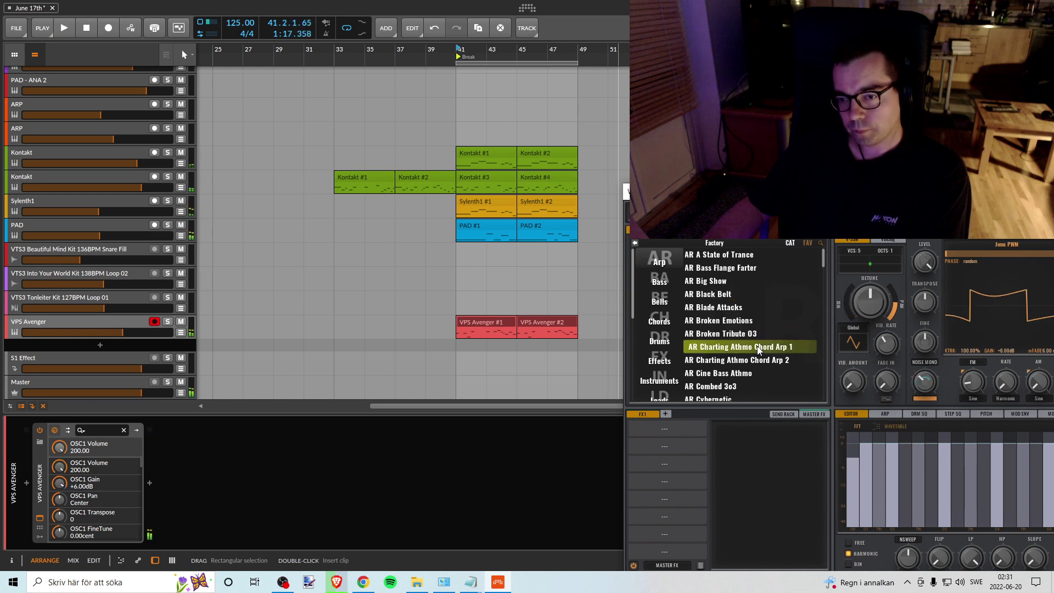
key("space")
key("Down")
Step: Audition the AR Cybernetic and AR Draw the Pain presets against the break
scroll(760, 342, "down", 2)
left_click(755, 368)
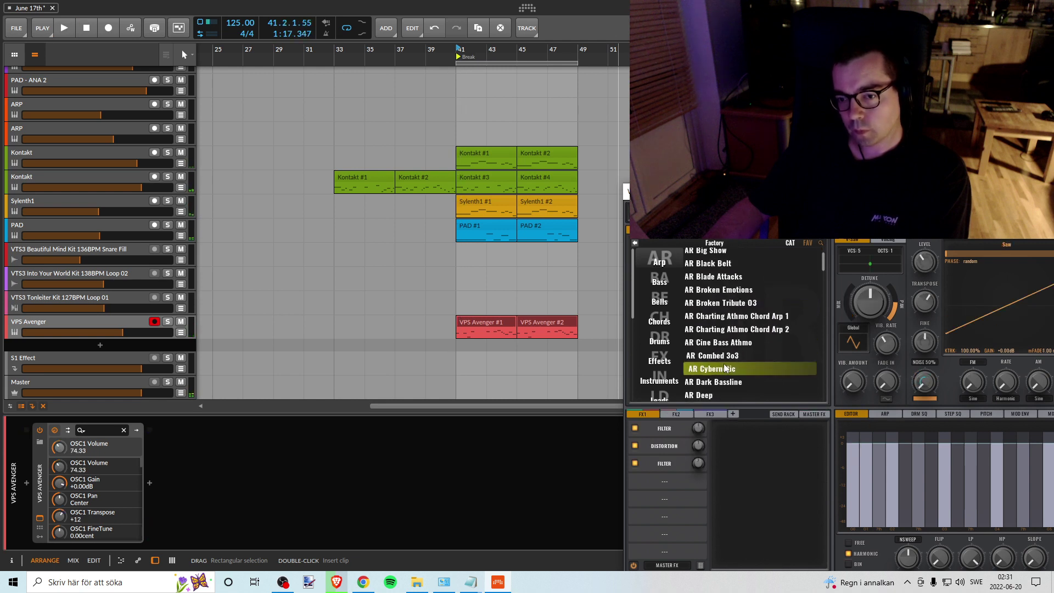
key("space")
key("space")
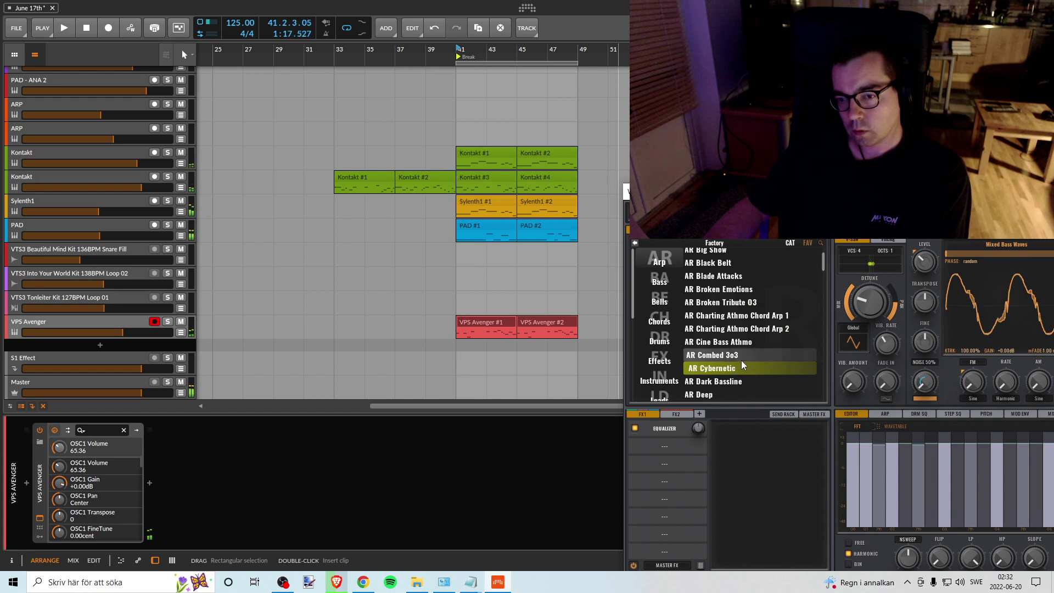
scroll(743, 363, "down", 4)
left_click(745, 367)
key("space")
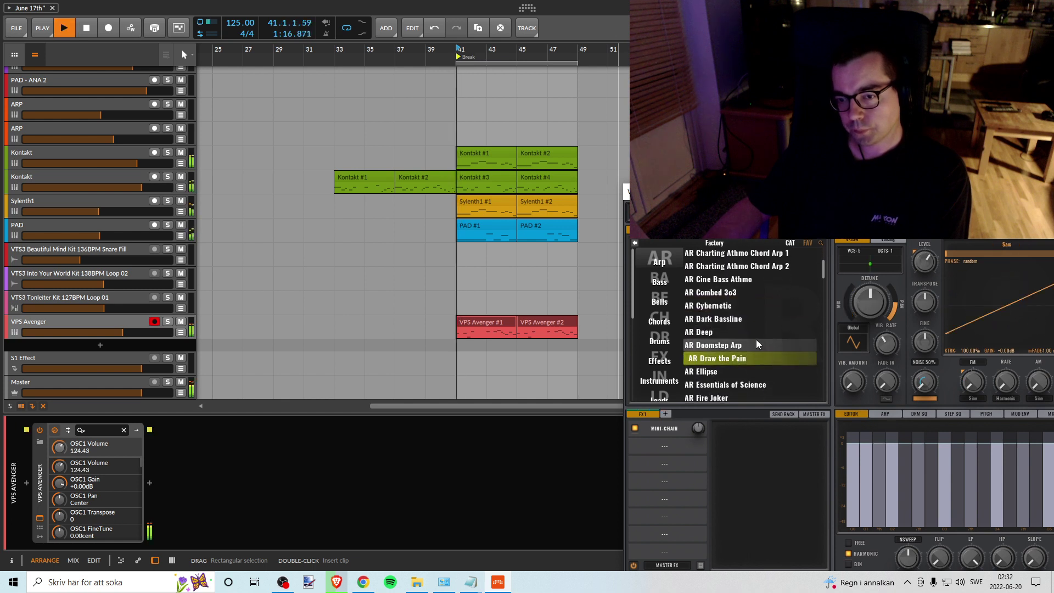
Step: Switch the VPS Avenger Factory presets to the Leads category and load LD Anjuna Days
scroll(750, 341, "down", 9)
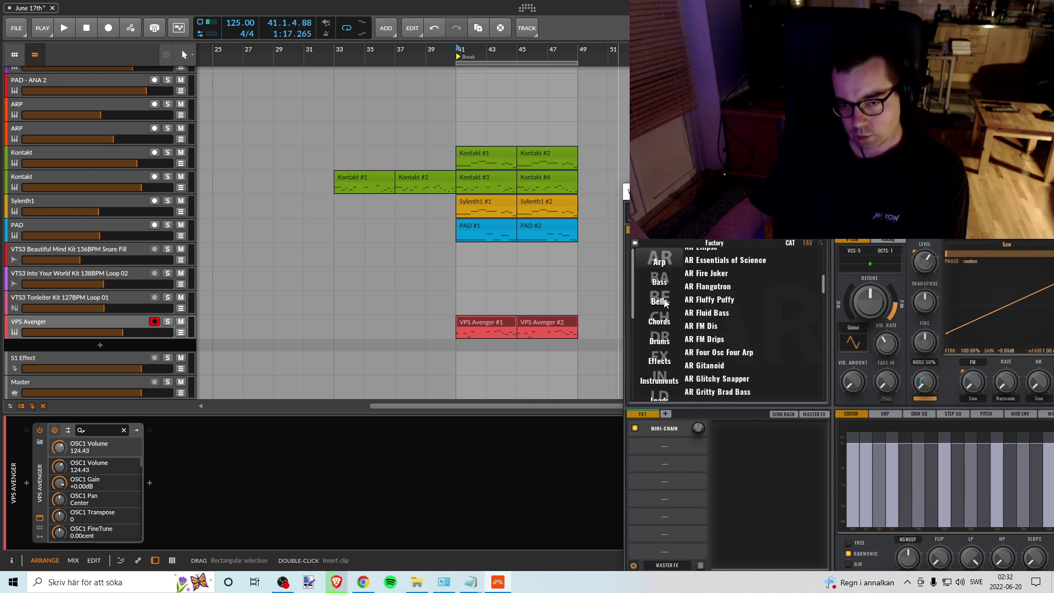
scroll(677, 323, "down", 3)
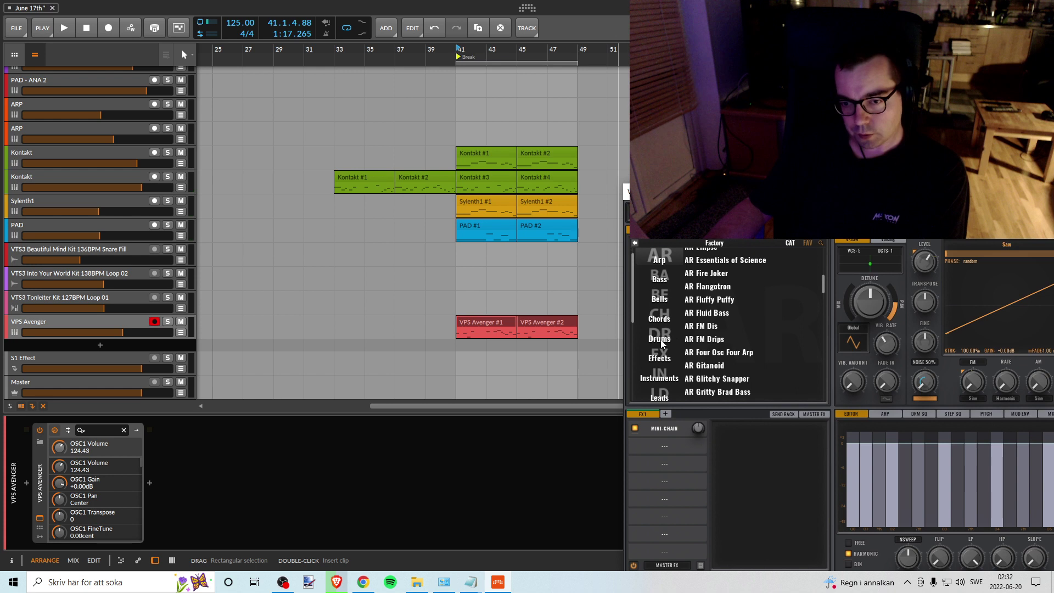
left_click(659, 353)
scroll(745, 304, "up", 4)
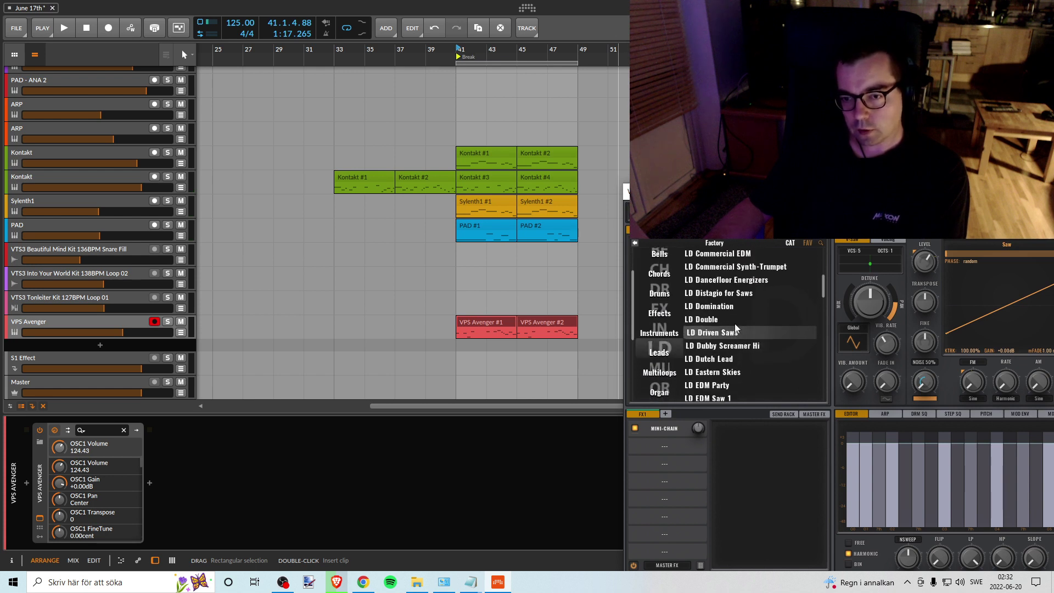
scroll(731, 294, "up", 2)
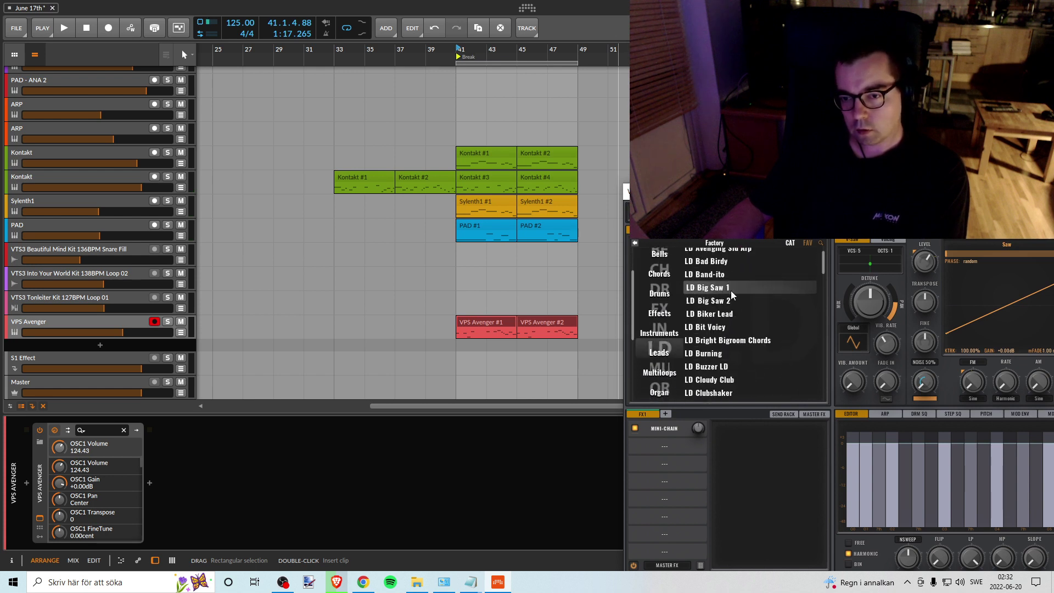
left_click(717, 256)
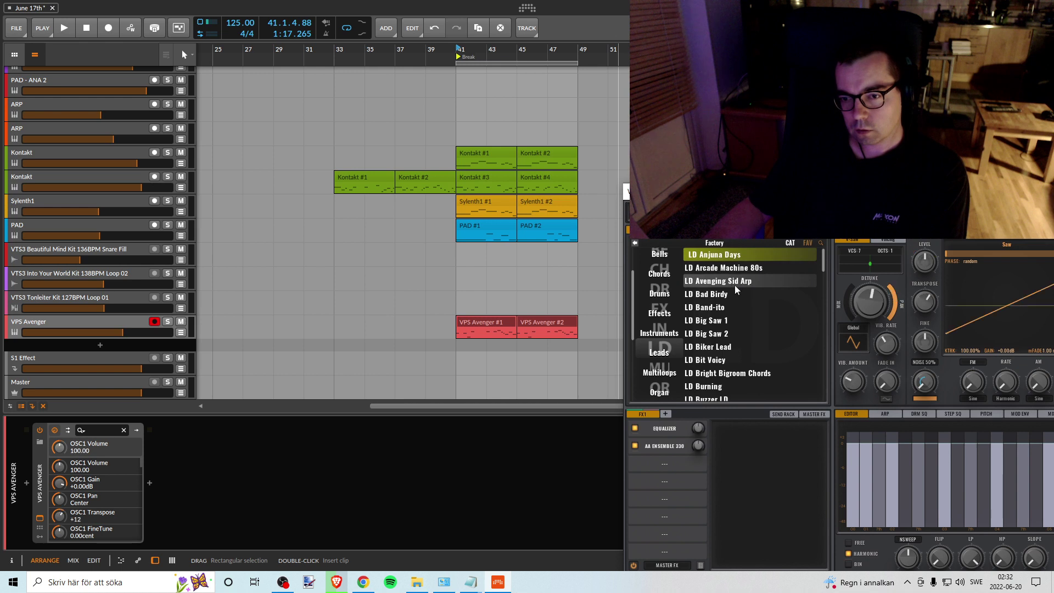
Step: Play the break and audition LD Bad Birdy and LD Band-ito with the VPS Avenger track soloed, then unsolo it
key("space")
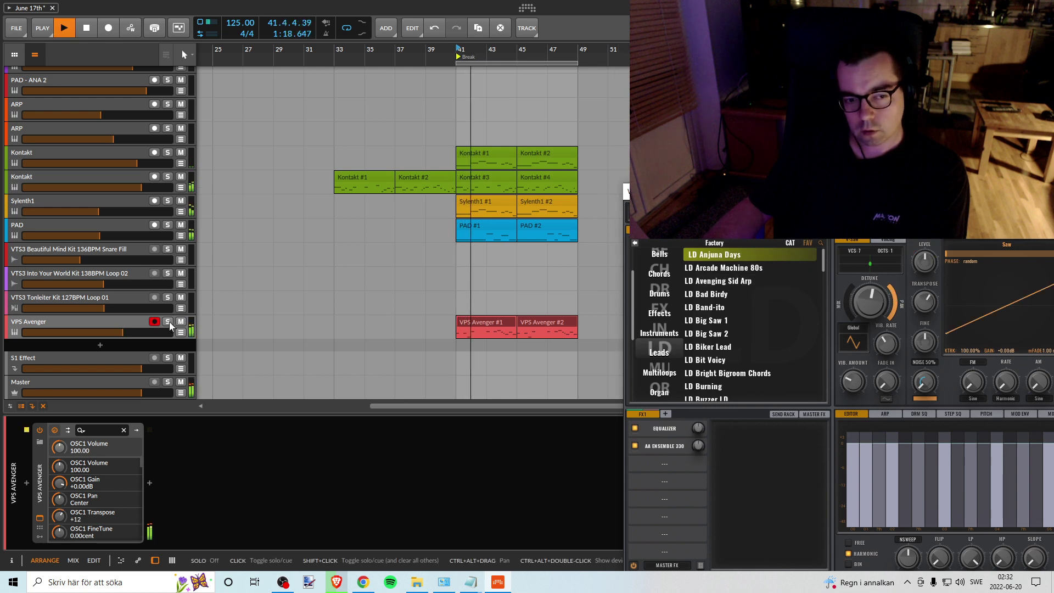
left_click(167, 321)
left_click(739, 294)
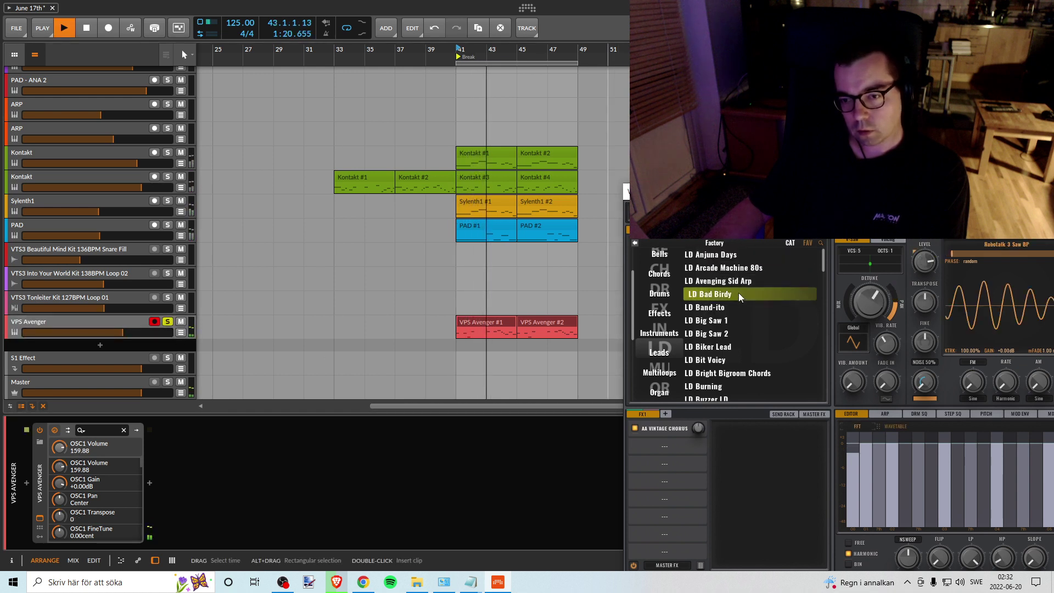
left_click(728, 307)
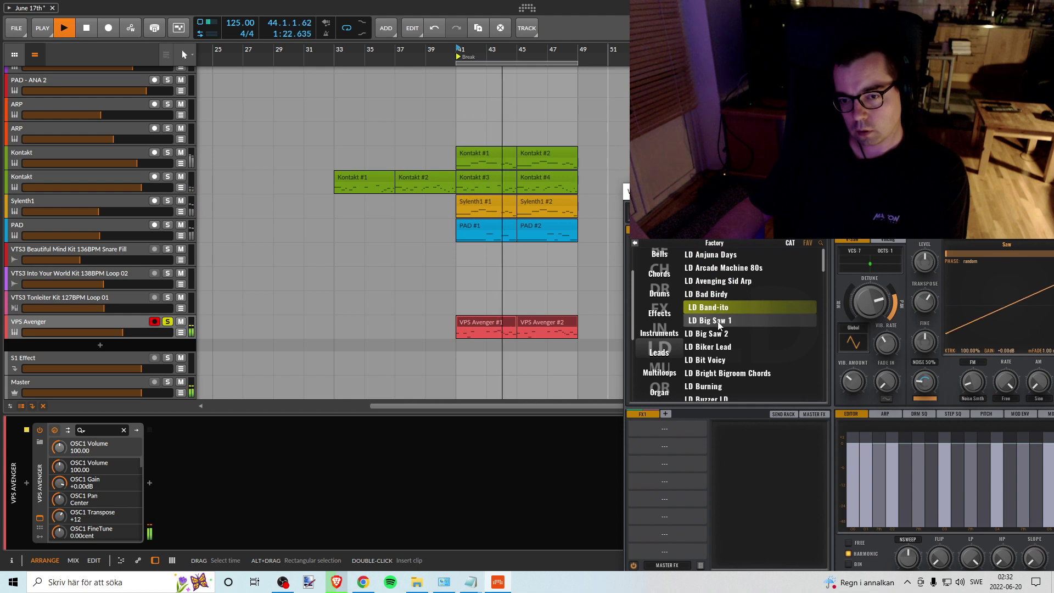
left_click(168, 322)
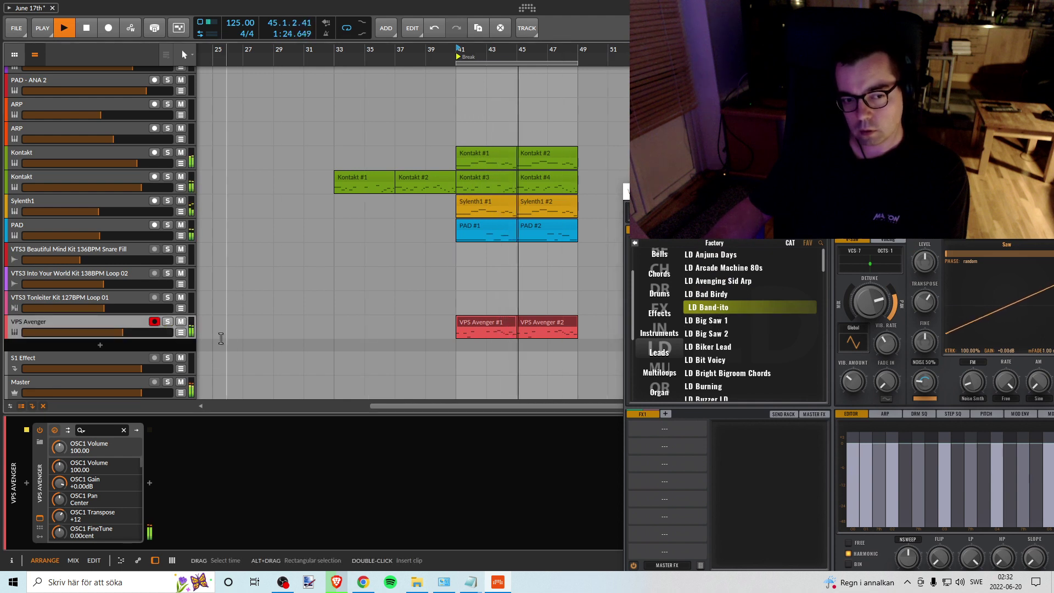
Step: Lower the VPS Avenger track's volume slightly during playback and stop the playback
left_click_drag(123, 332, 116, 333)
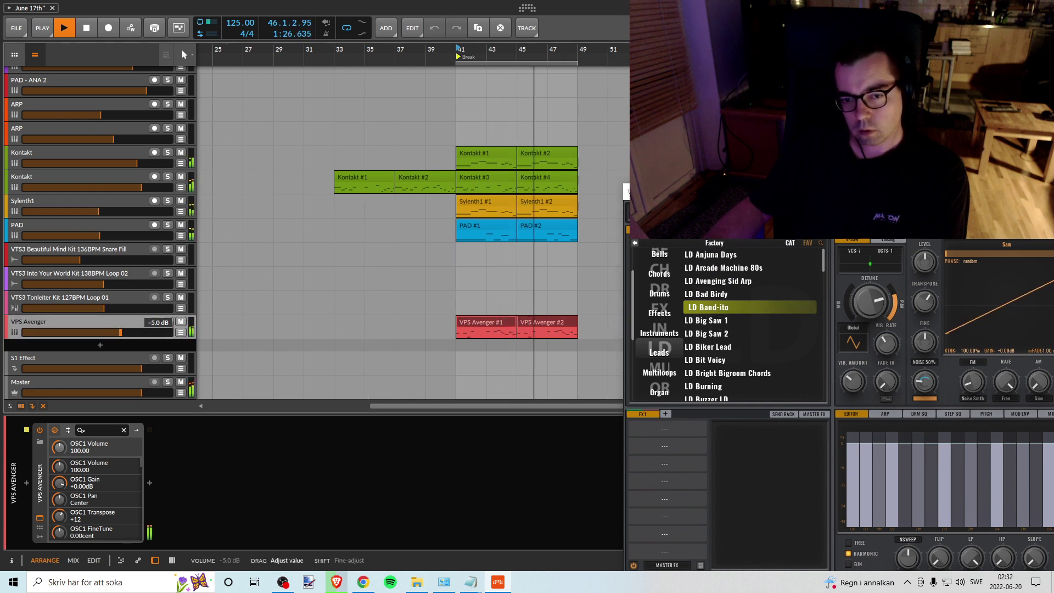
left_click(154, 322)
key("space")
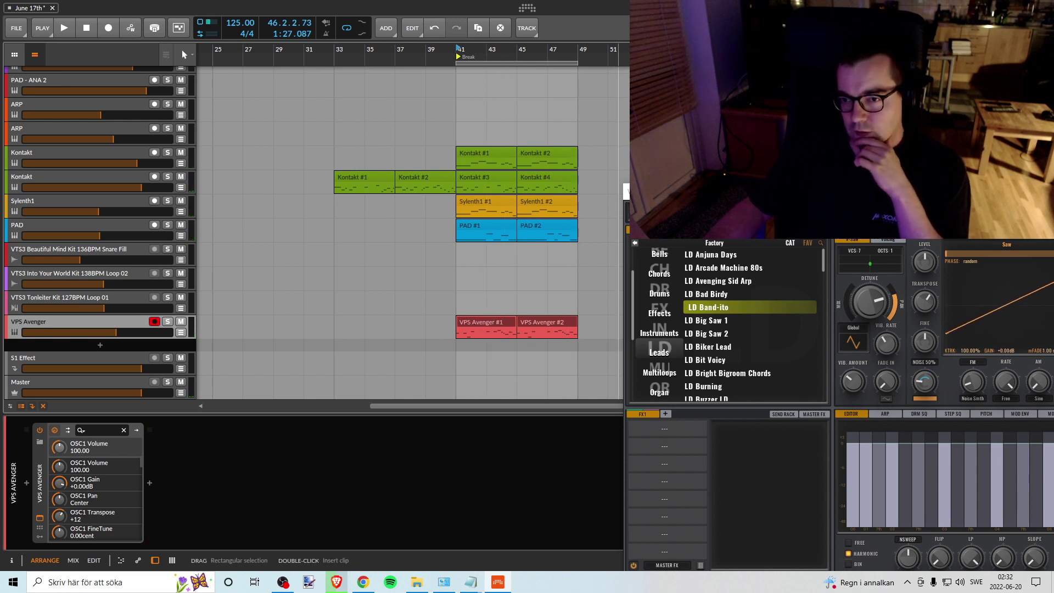
Step: Remove VPS Avenger from its track and load ANA 2 in its place
left_click_drag(686, 193, 309, 201)
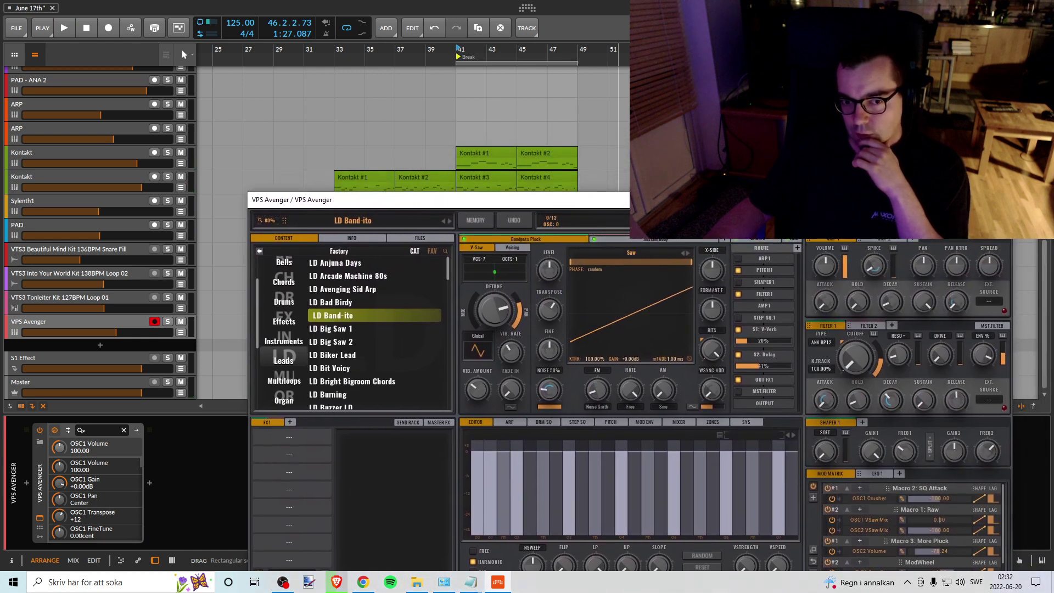
left_click(141, 368)
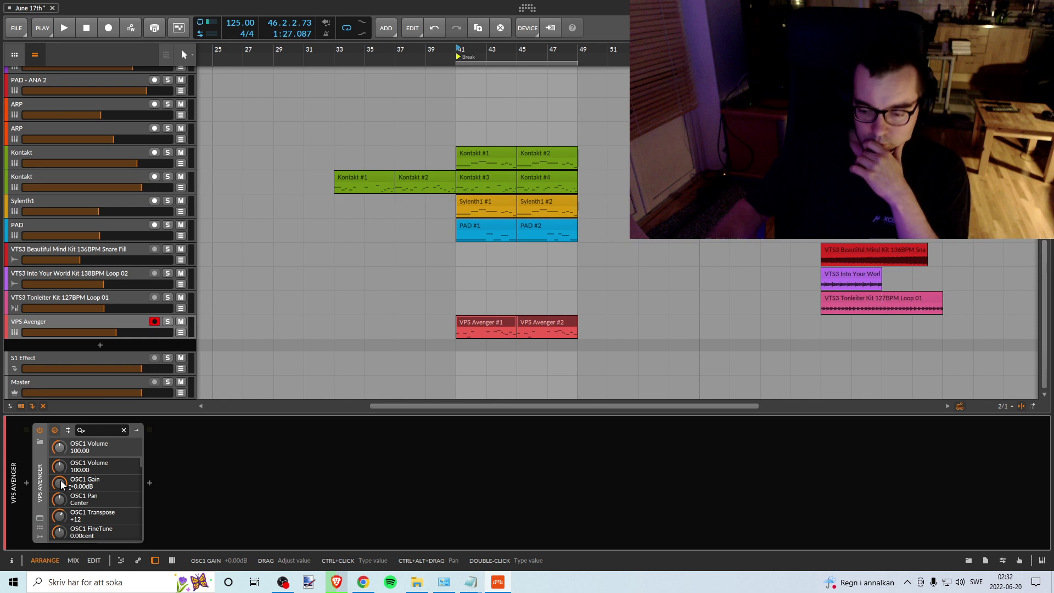
key("Delete")
left_click(27, 484)
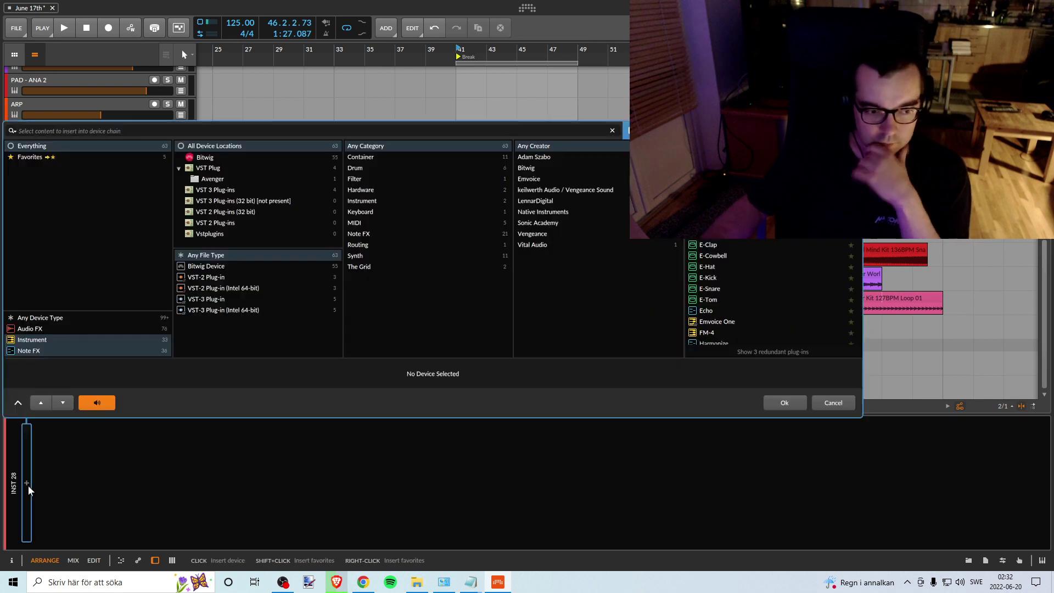
type("a")
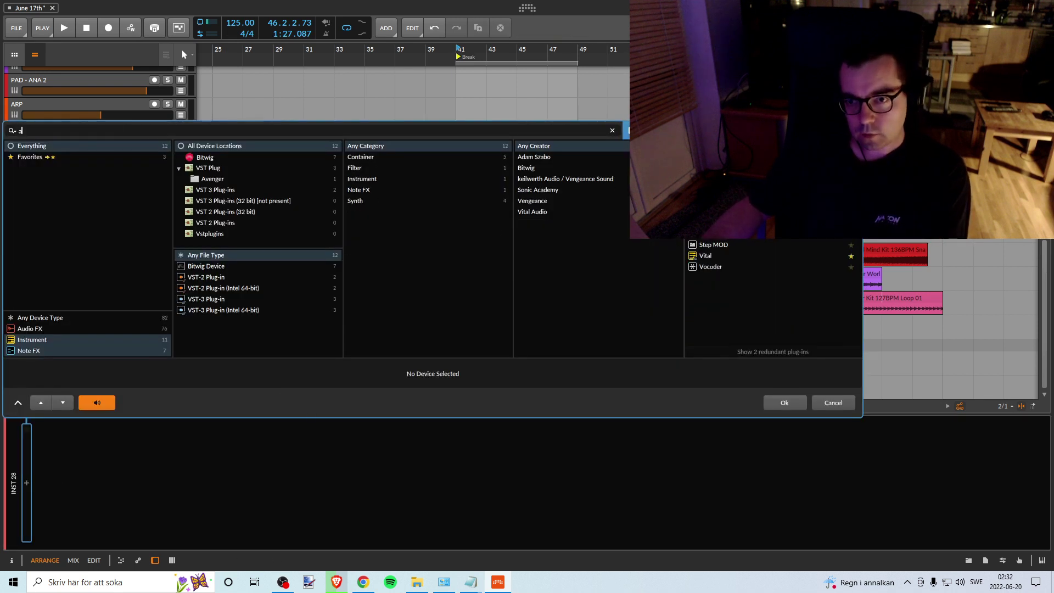
left_click(784, 403)
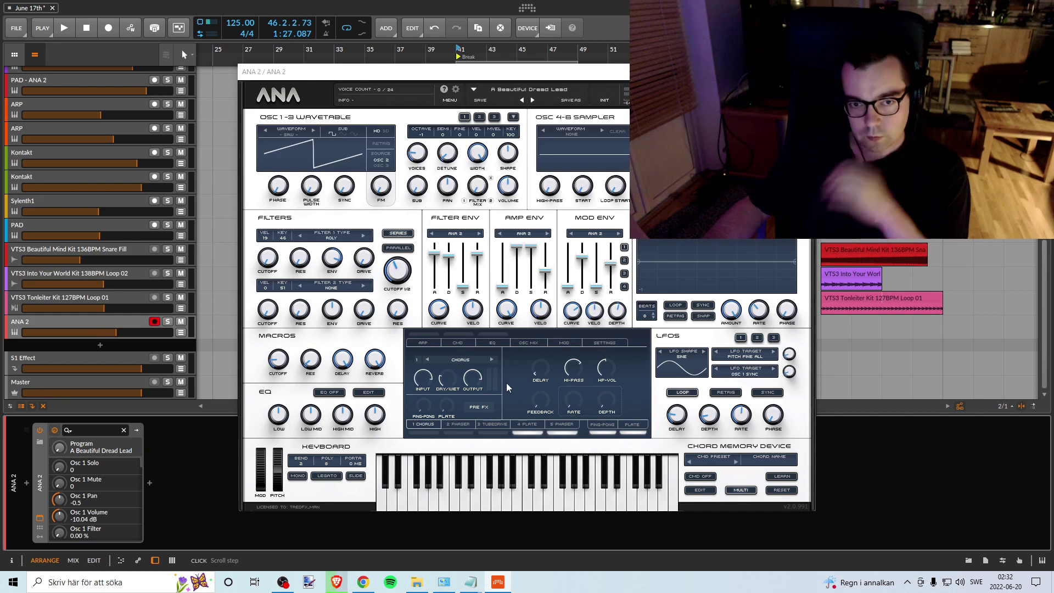
Step: Play the break with the ANA 2 track soloed to audition the A Beautiful Dread Lead preset, and stop the playback
left_click_drag(494, 71, 860, 107)
key("space")
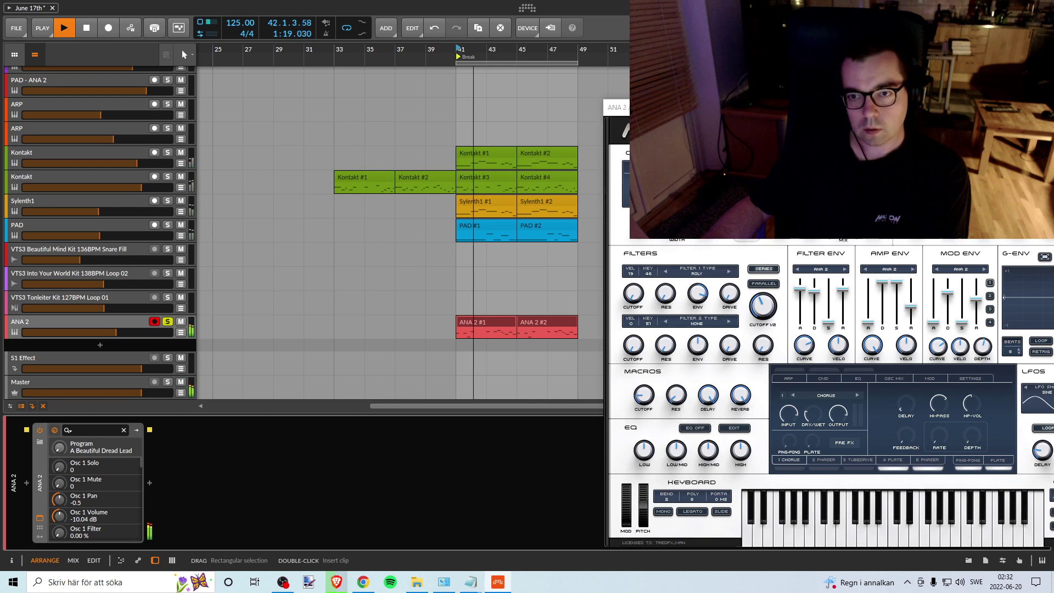
key("space")
left_click_drag(720, 108, 588, 85)
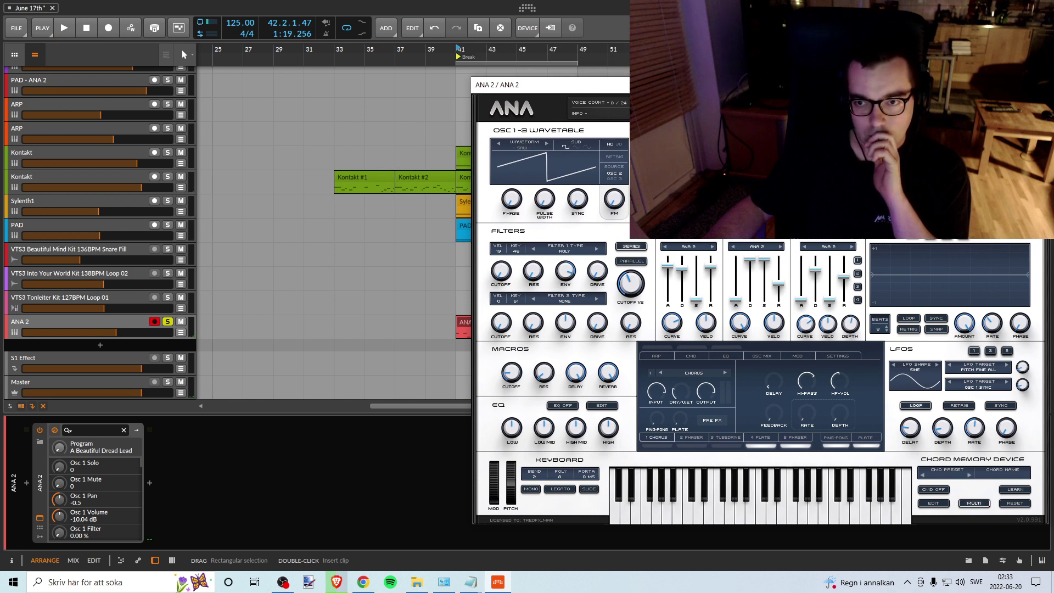
Step: Load A New Dawn from ANA 2's Pads category and step forward through the presets to Andromide
left_click(760, 108)
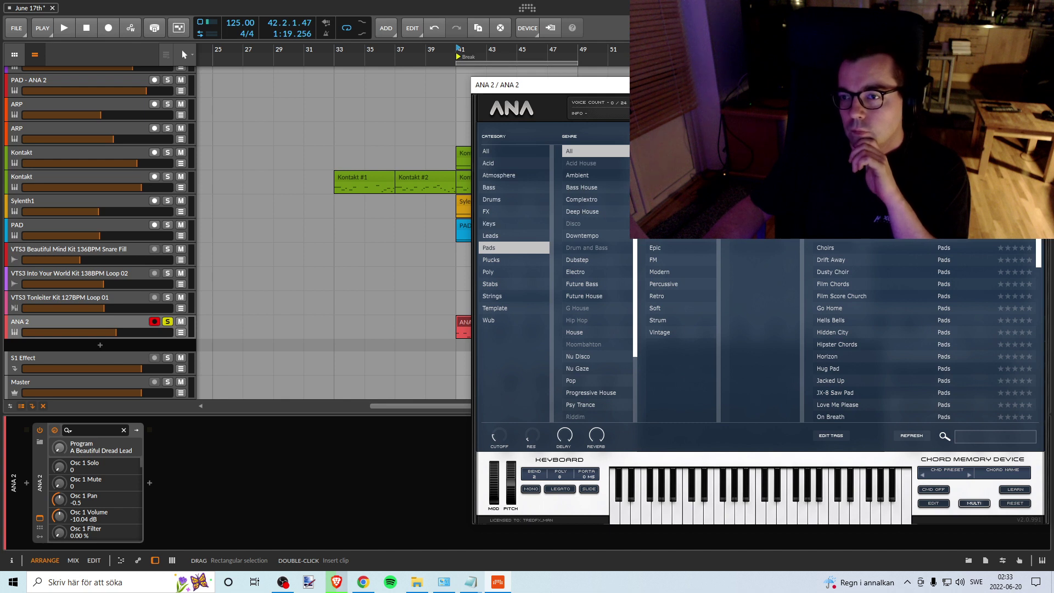
left_click_drag(824, 84, 671, 84)
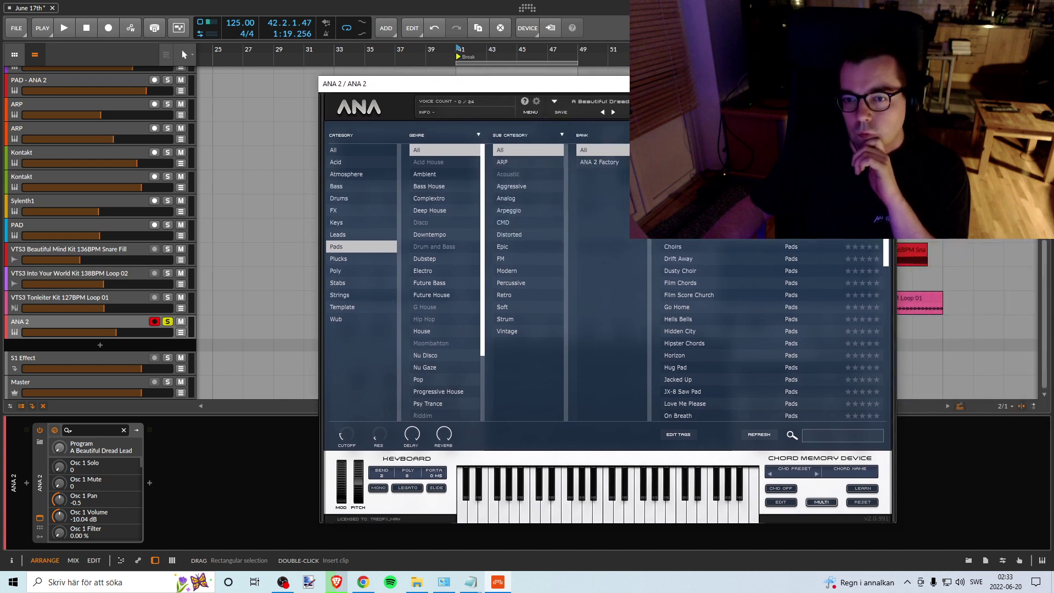
double_click(681, 150)
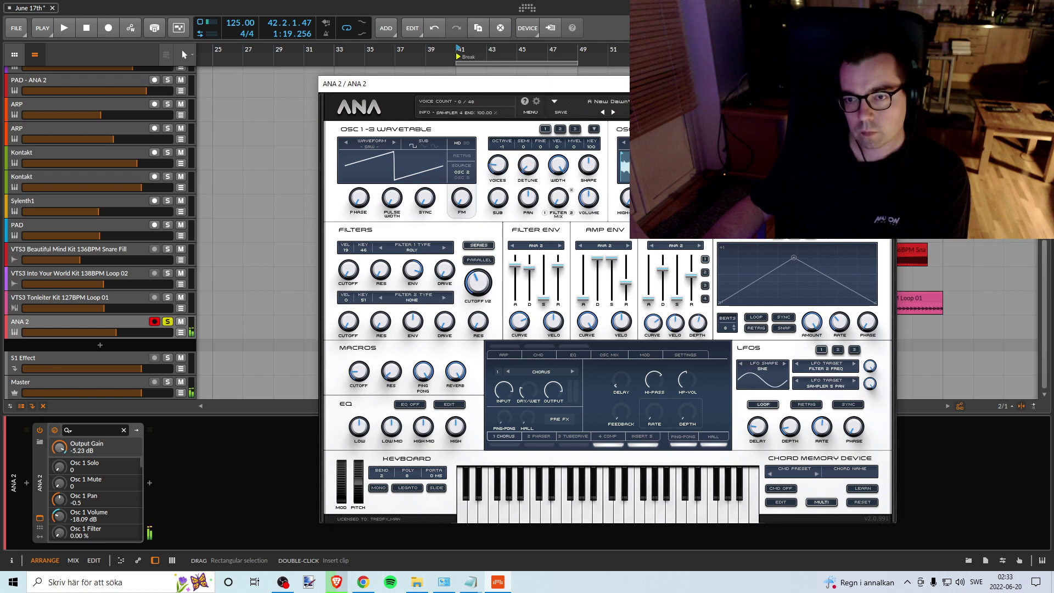
left_click(614, 112)
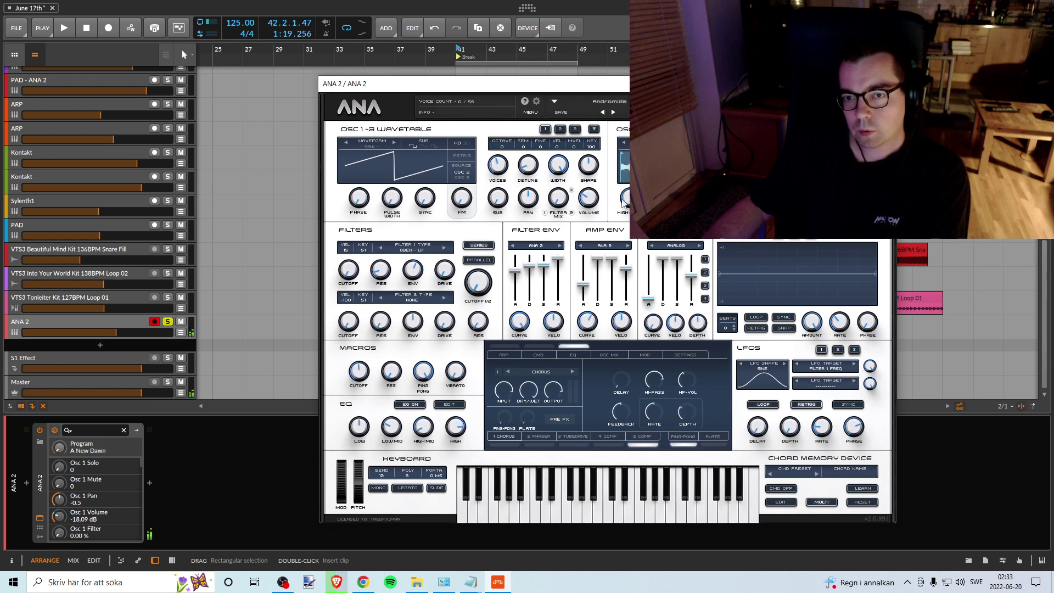
left_click(598, 518)
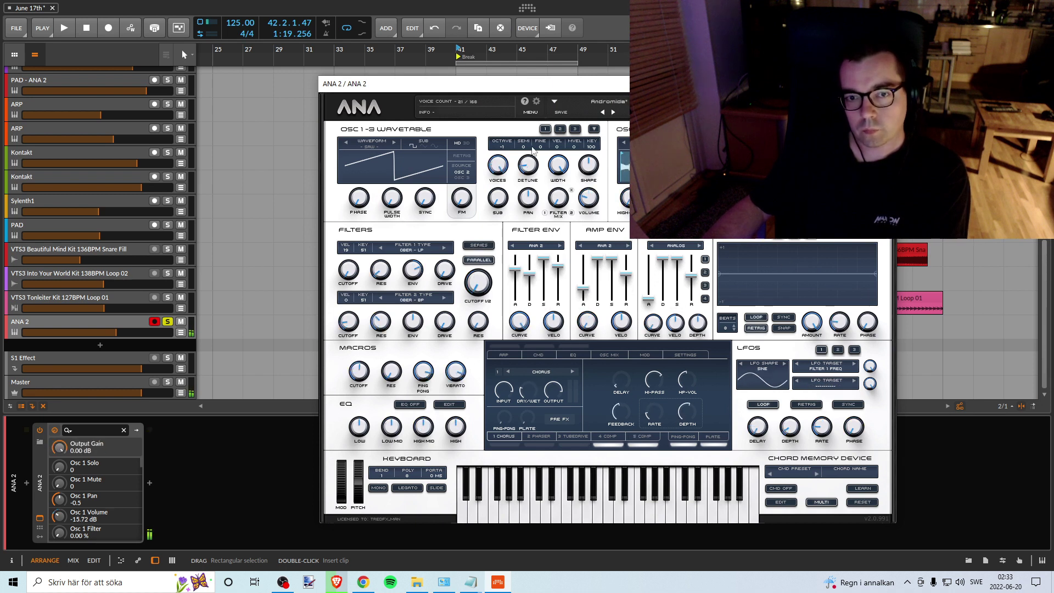
Step: Open ANA 2's arpeggiator and load the 2 Finger Prog preset, leaving the arpeggiator off
left_click_drag(479, 88, 454, 101)
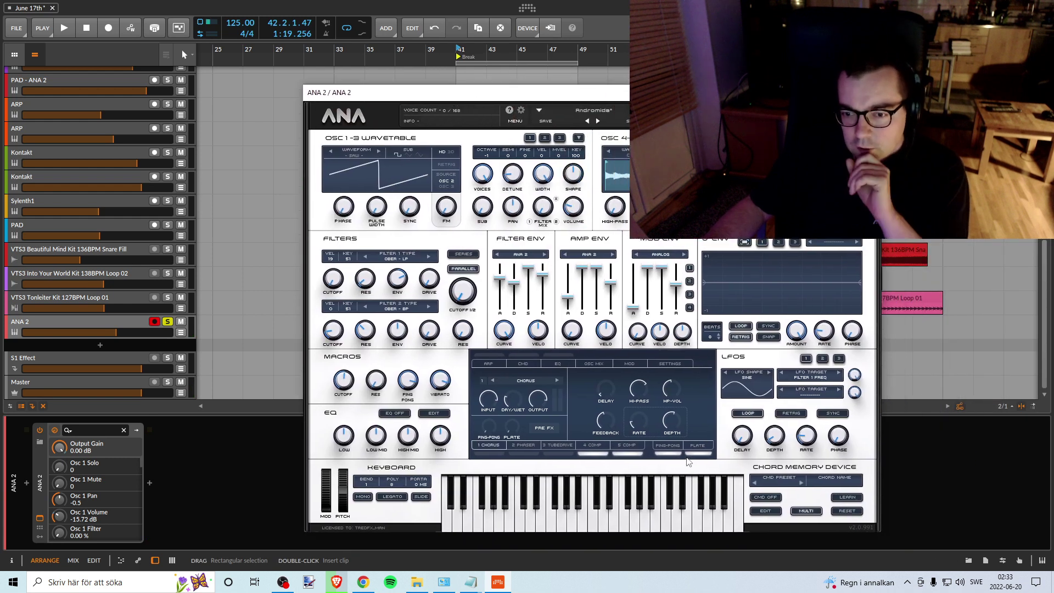
left_click(488, 364)
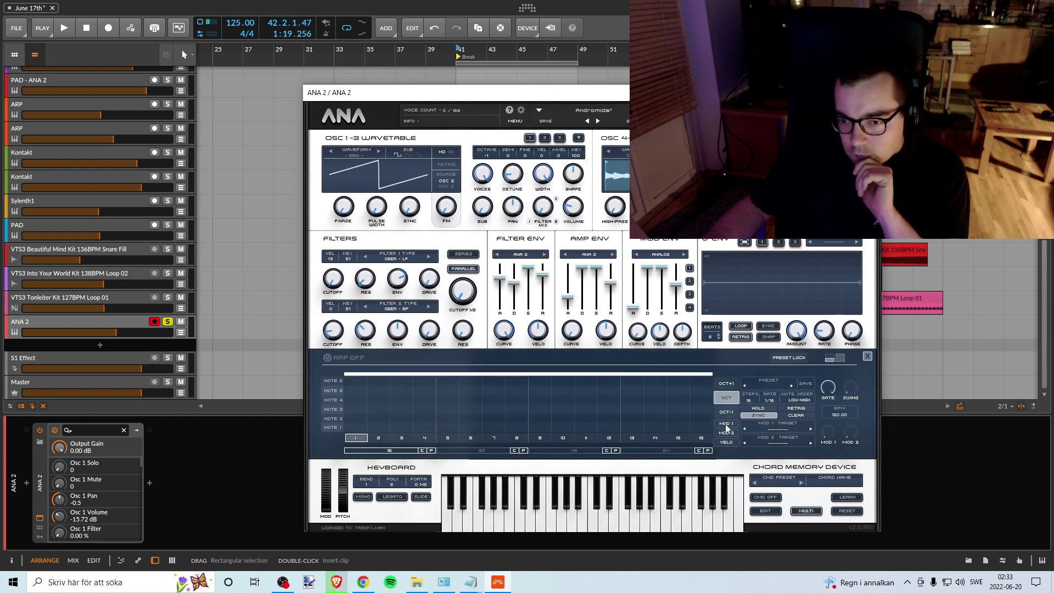
left_click(791, 387)
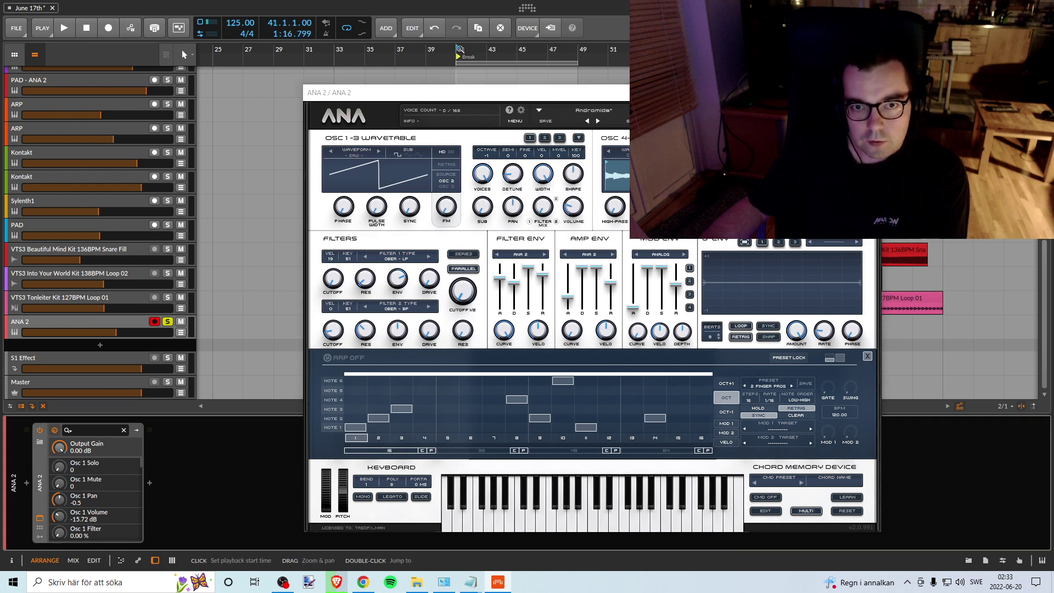
Step: Play the break, unsolo the ANA 2 track, set its volume to -6.2 dB and close the plugin window
key("space")
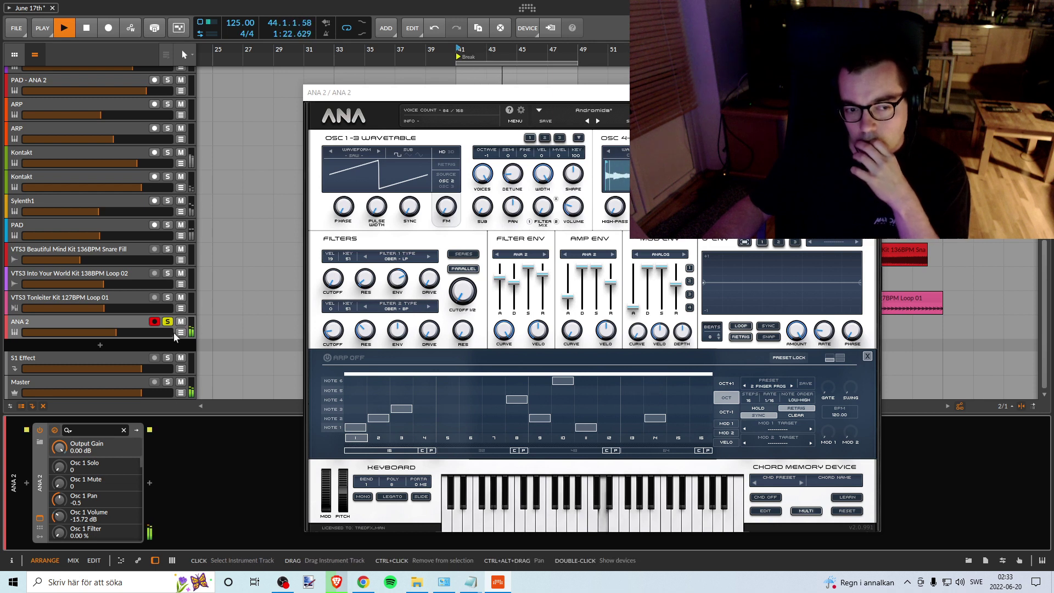
mouse_move(129, 334)
left_mouse_down()
mouse_move(141, 334)
mouse_move(125, 333)
left_mouse_up()
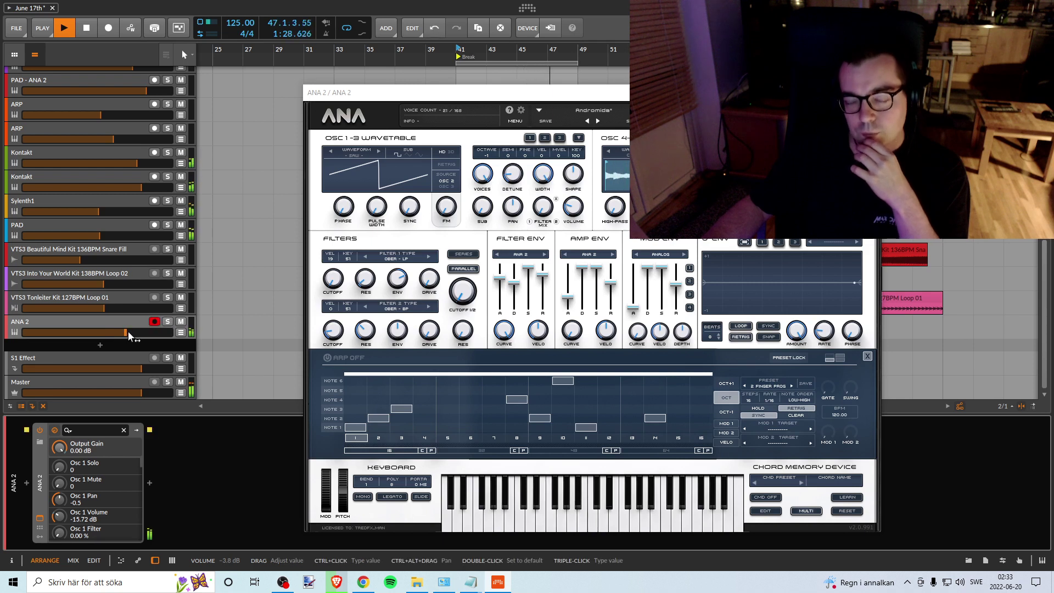
left_click_drag(129, 333, 117, 332)
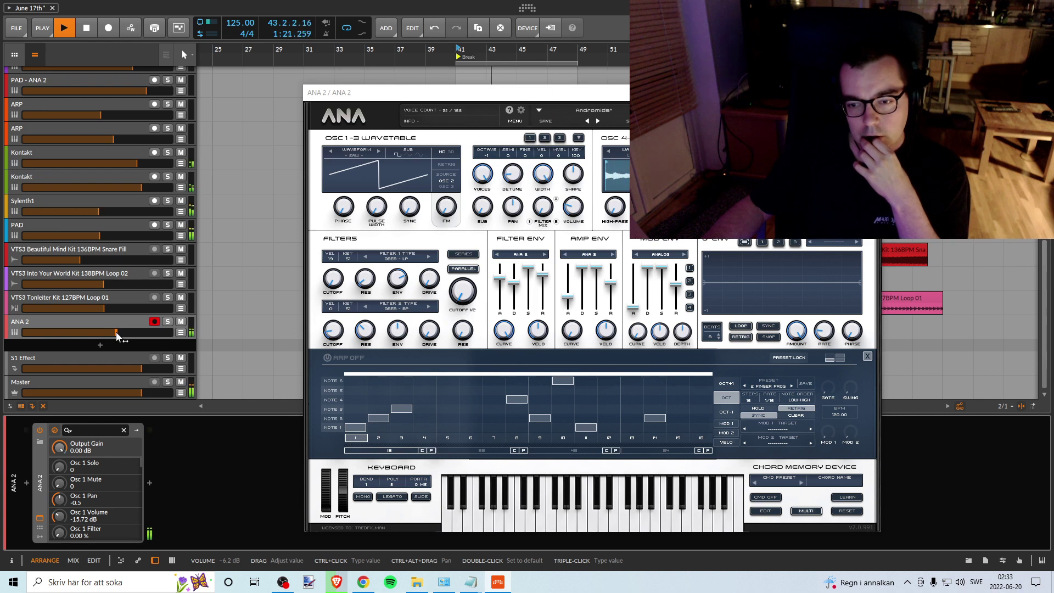
left_click_drag(492, 95, 595, 107)
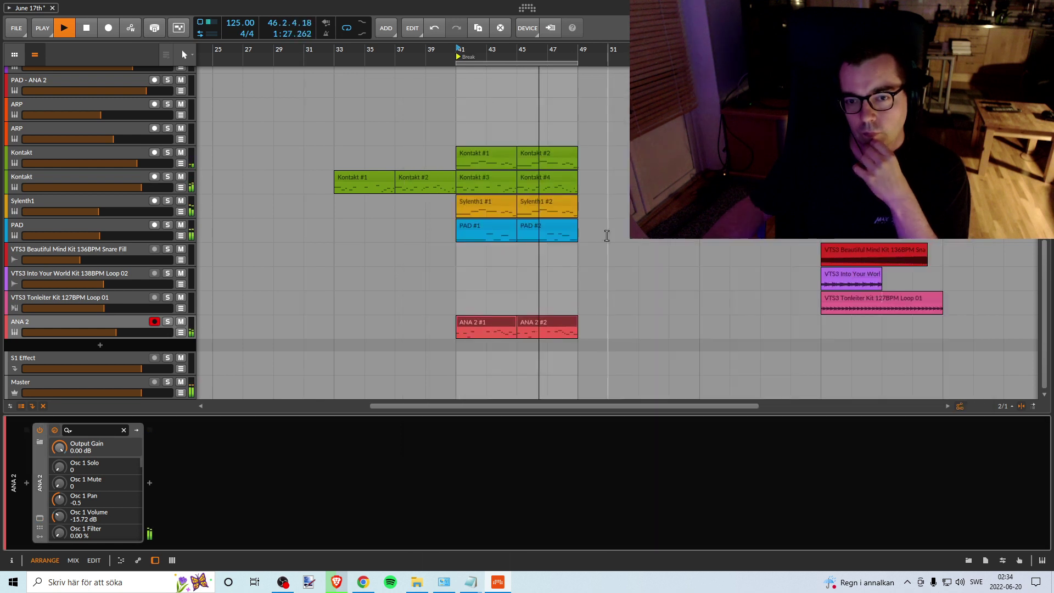
Step: Review all the tracks layered in the break during playback, stop it and examine the arrangement from Kick down to ANA 2
scroll(420, 275, "up", 5)
scroll(423, 266, "up", 6)
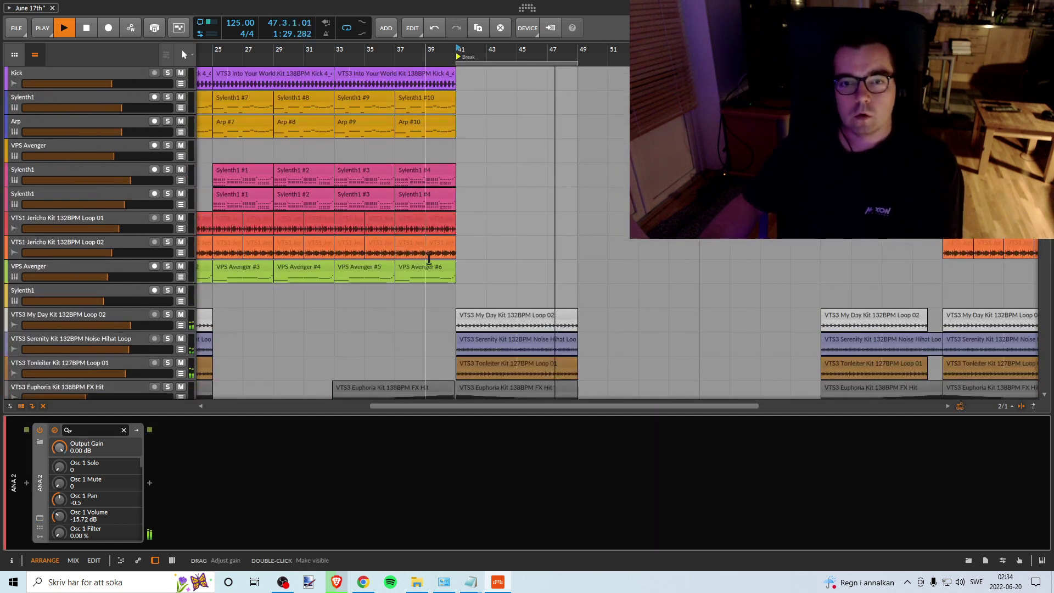
scroll(434, 258, "down", 7)
scroll(438, 256, "down", 3)
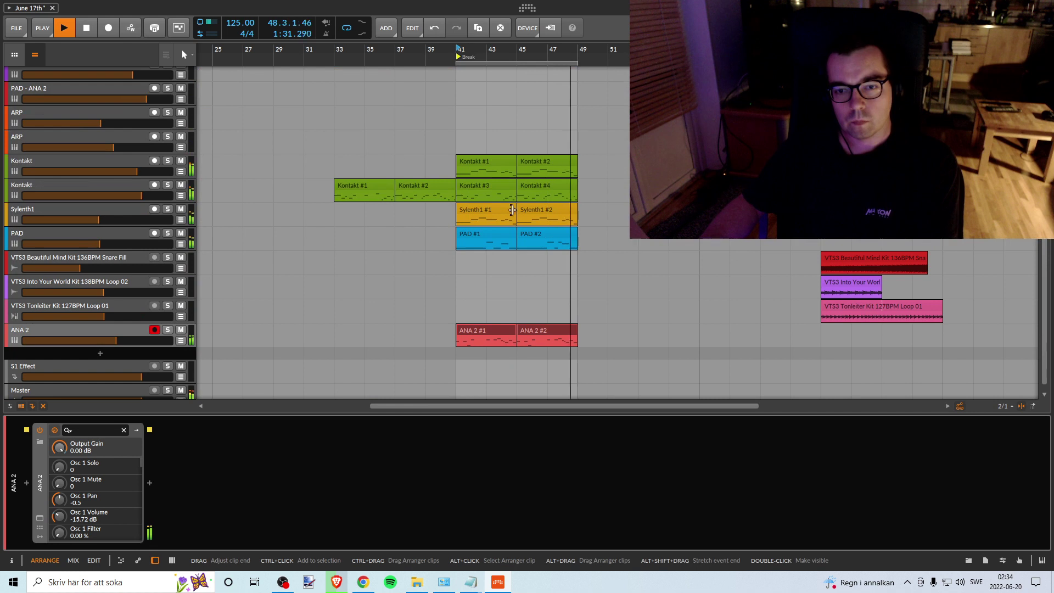
key("space")
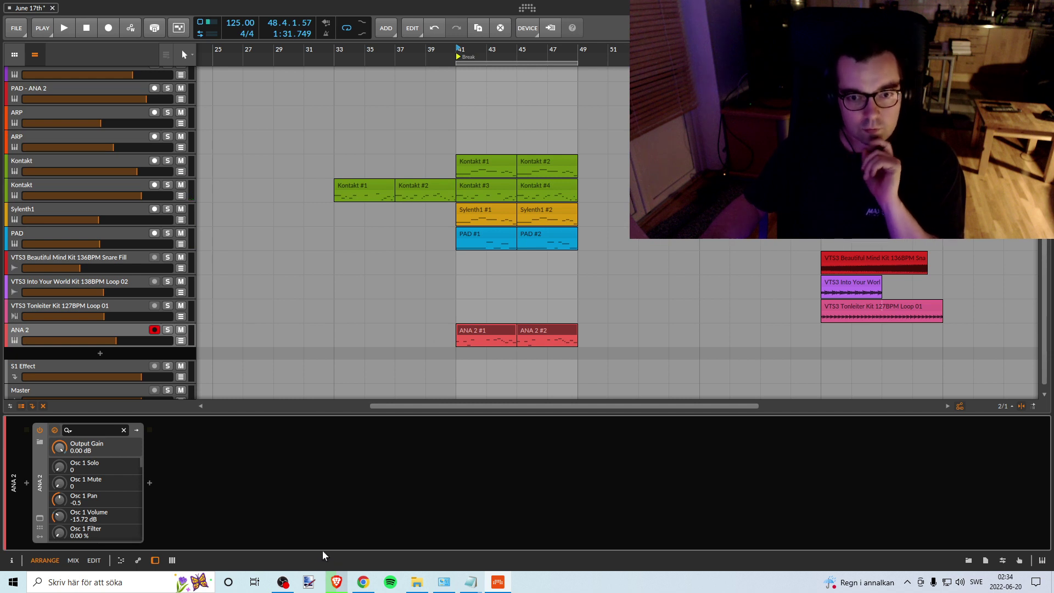
scroll(406, 297, "up", 10)
scroll(410, 288, "up", 2)
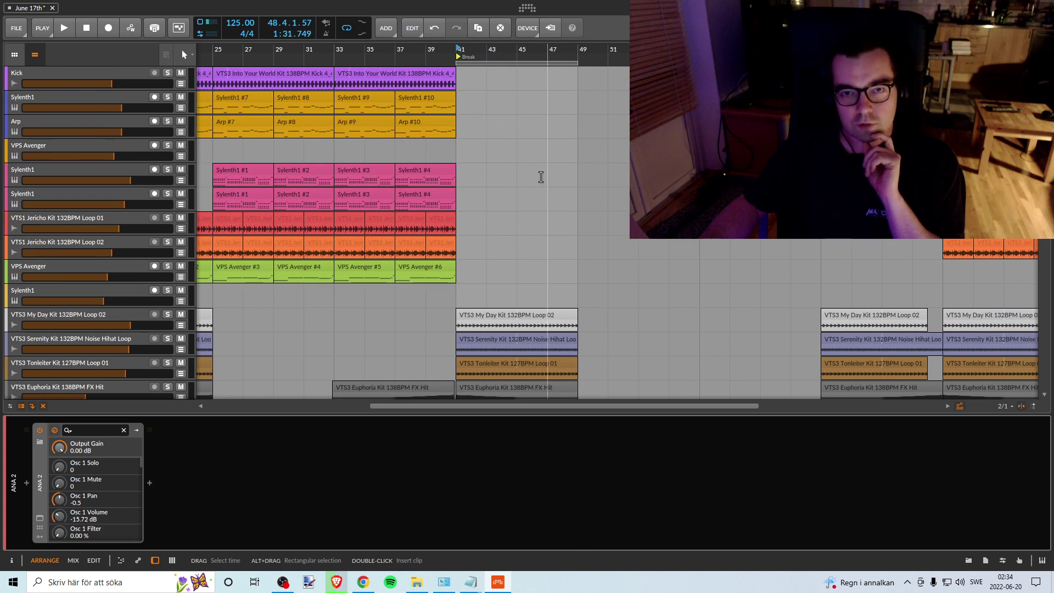
scroll(522, 258, "down", 12)
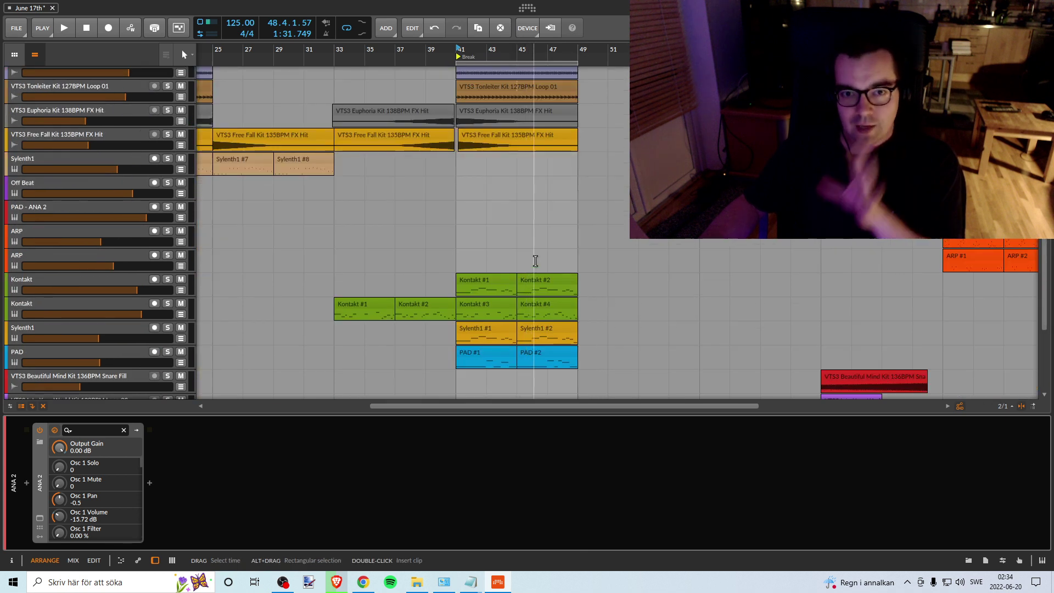
scroll(536, 261, "up", 12)
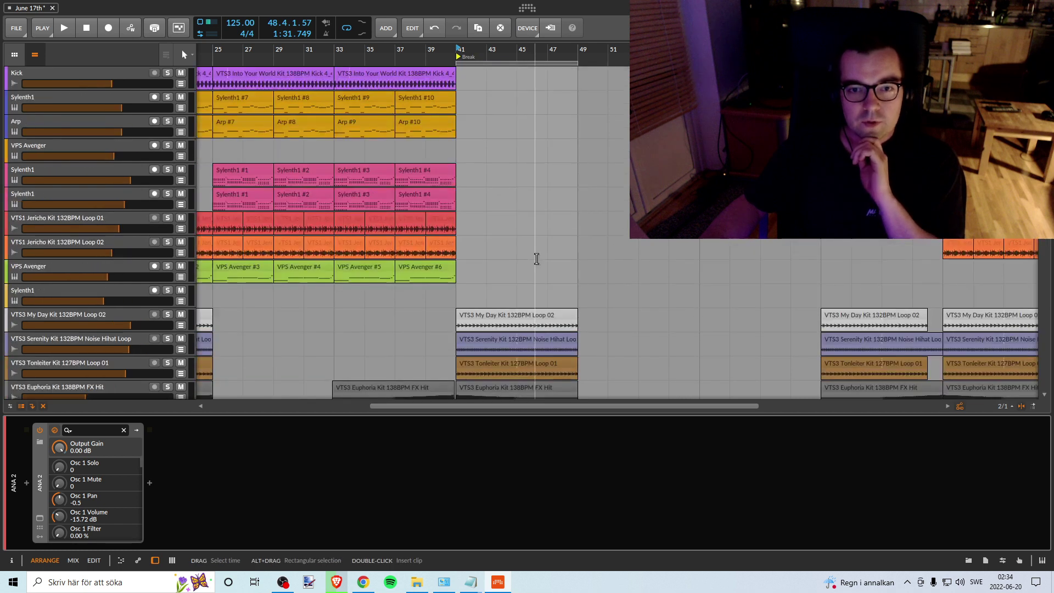
scroll(539, 258, "down", 15)
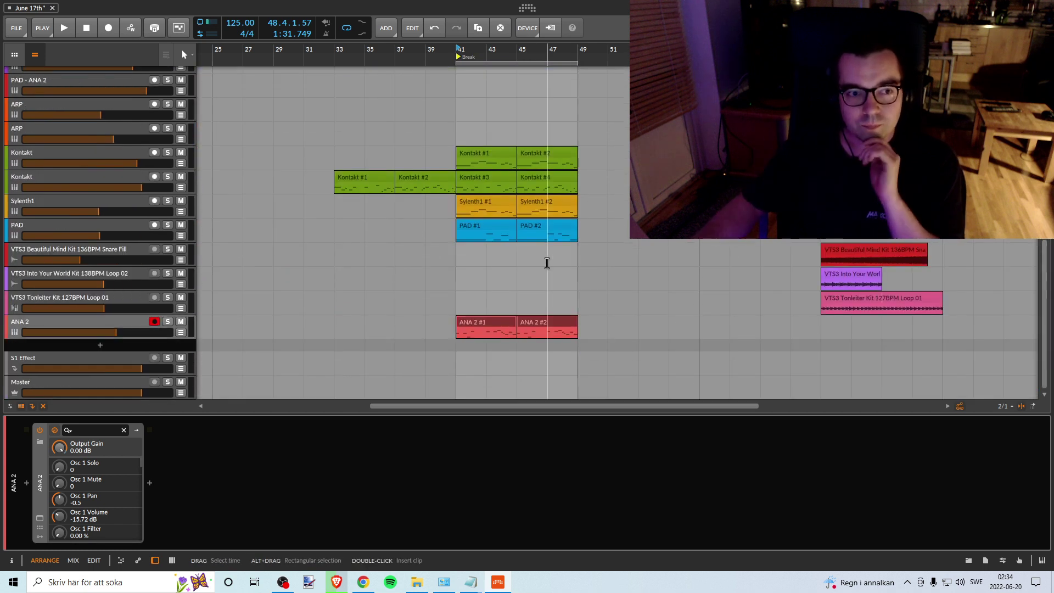
Step: Save the June 17th project
left_click(16, 28)
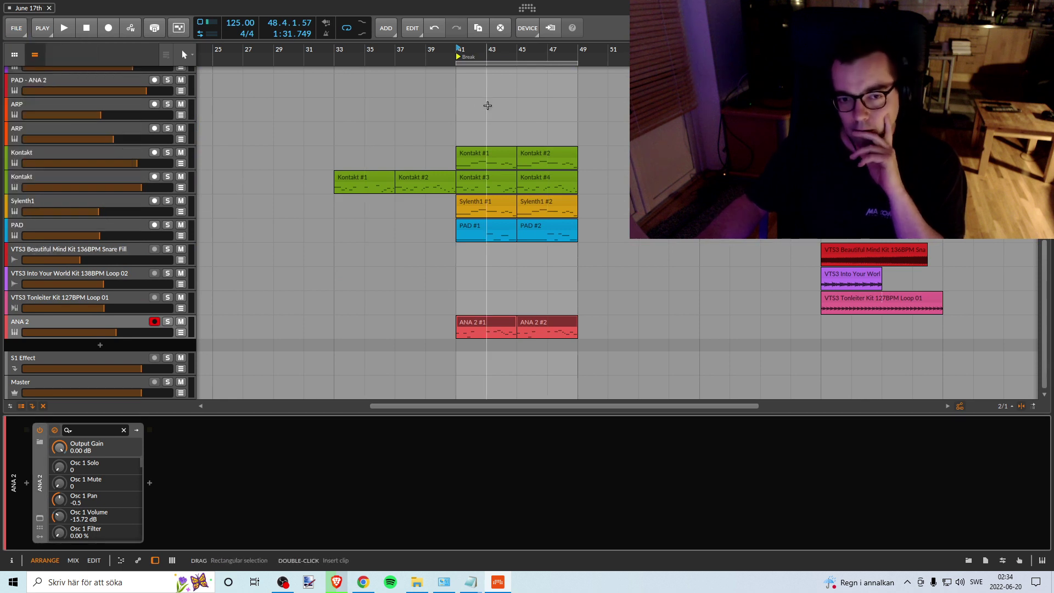
left_click(444, 84)
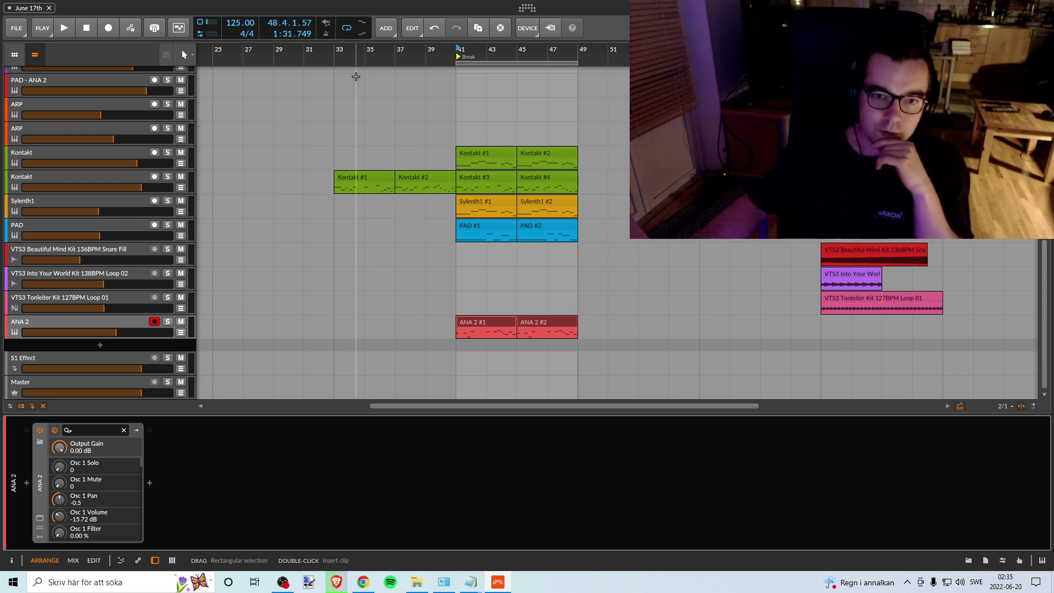
Step: Review the tracks around bars 33 to 49, play the lead-in to the break from bar 33 and stop
scroll(408, 124, "up", 8)
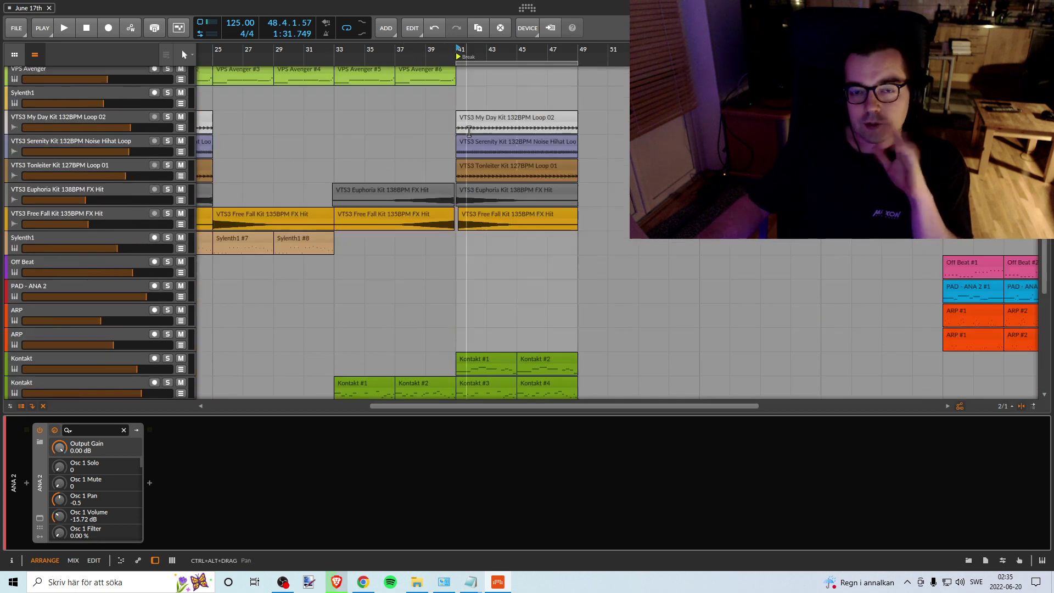
scroll(469, 131, "down", 8)
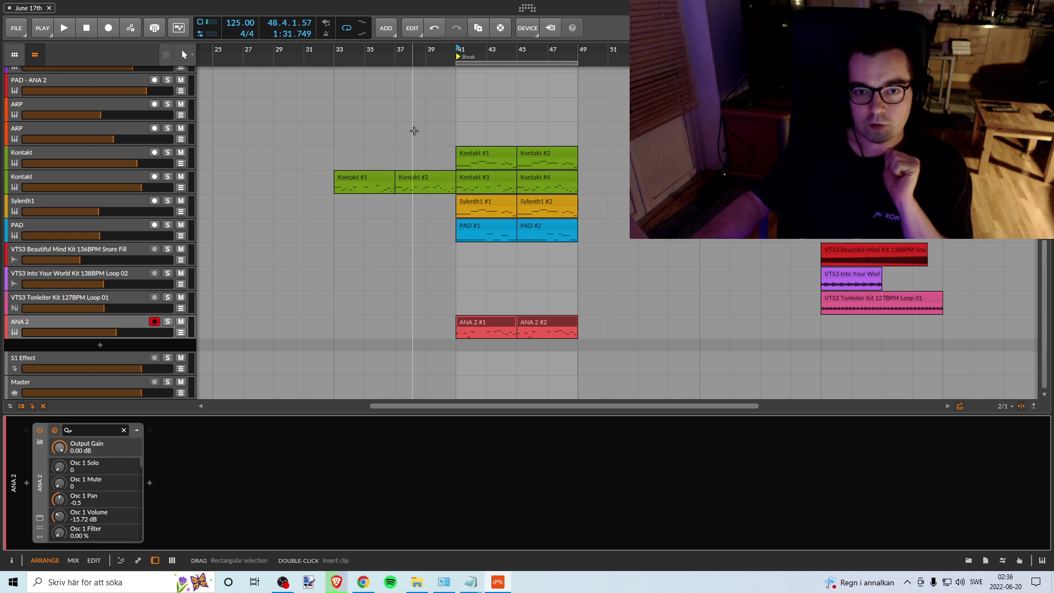
scroll(421, 127, "up", 15)
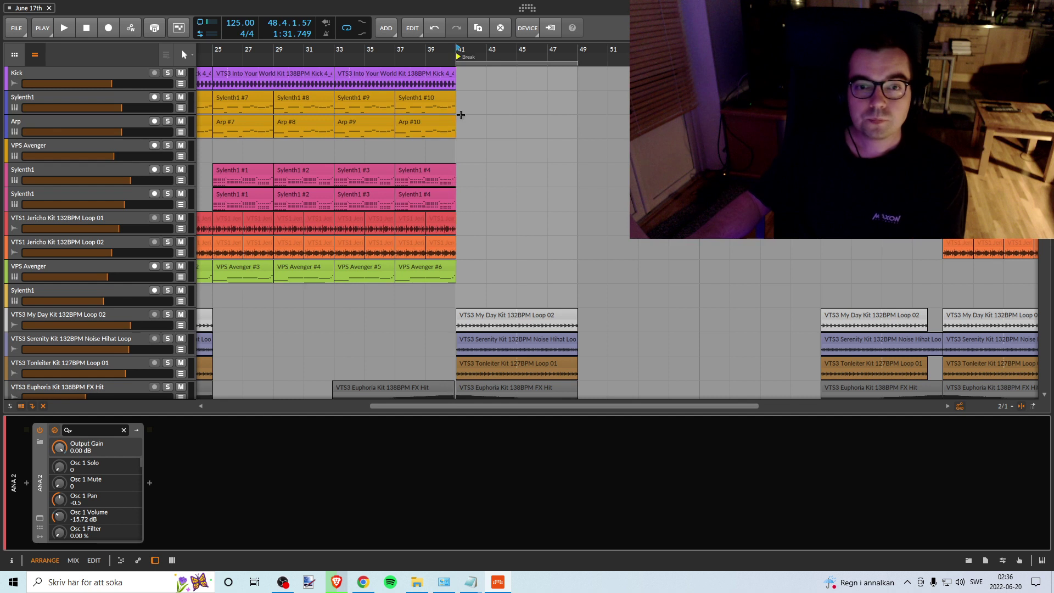
scroll(489, 143, "down", 4)
scroll(490, 143, "down", 4)
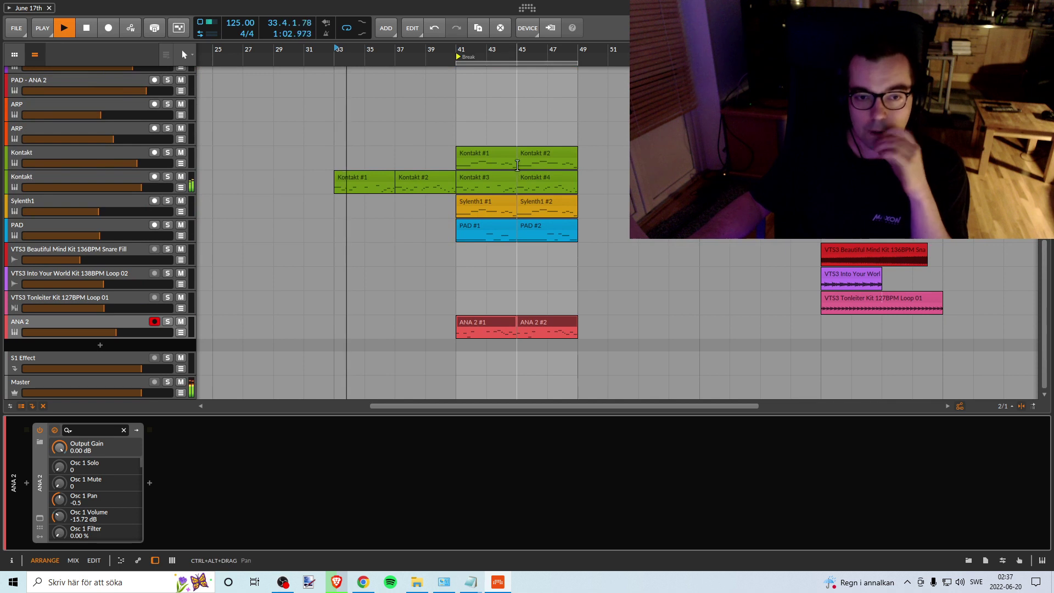
scroll(508, 165, "up", 1)
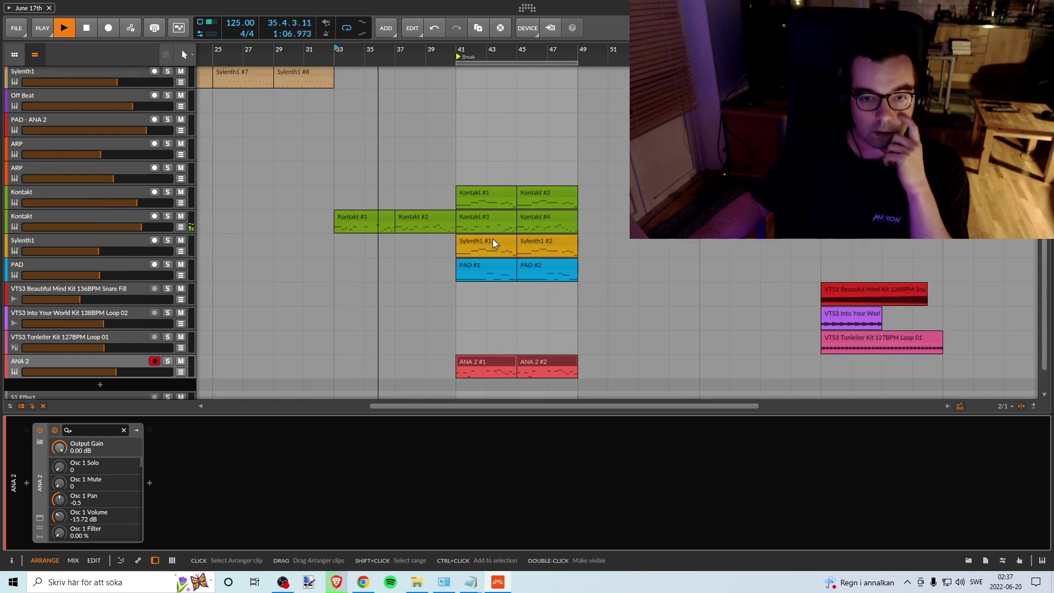
key("space")
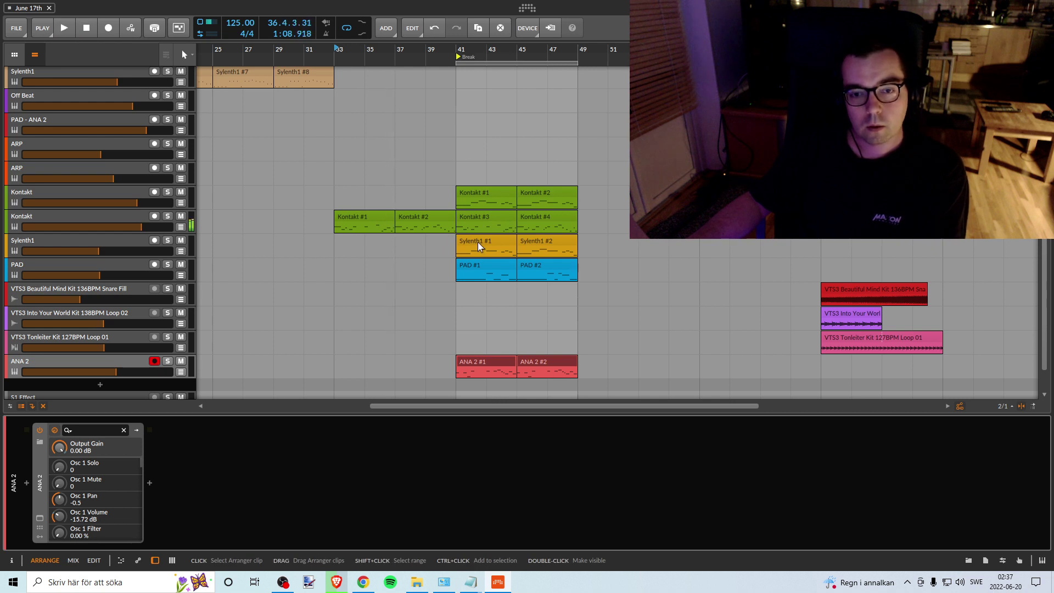
Step: Copy the break's Sylenth1 #1 and #2 clips to bars 33 and 37 on the same track
left_click(477, 245)
left_click_drag(479, 247, 359, 240)
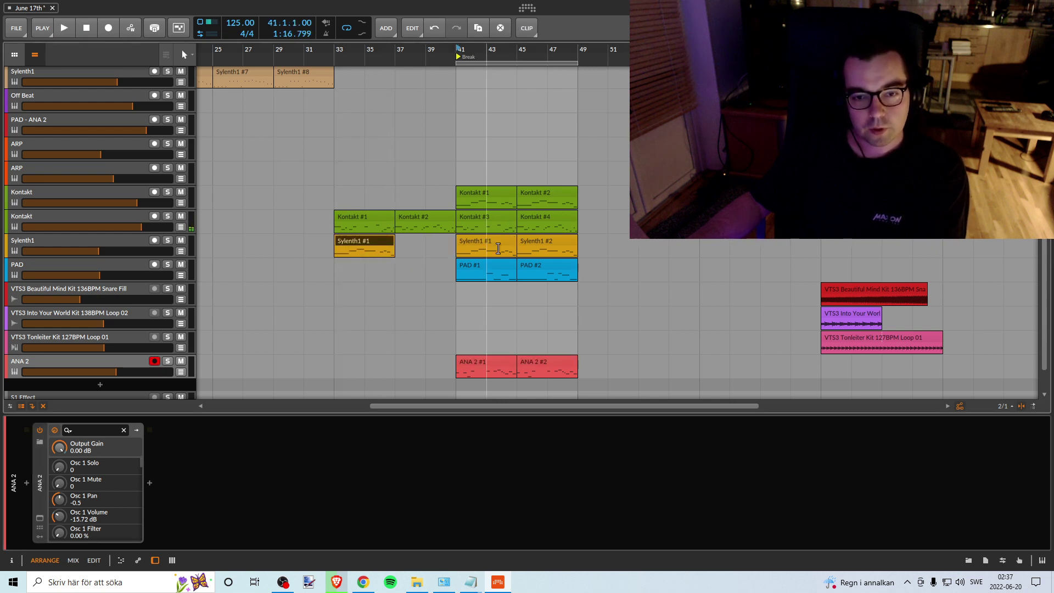
left_click_drag(483, 242, 419, 243)
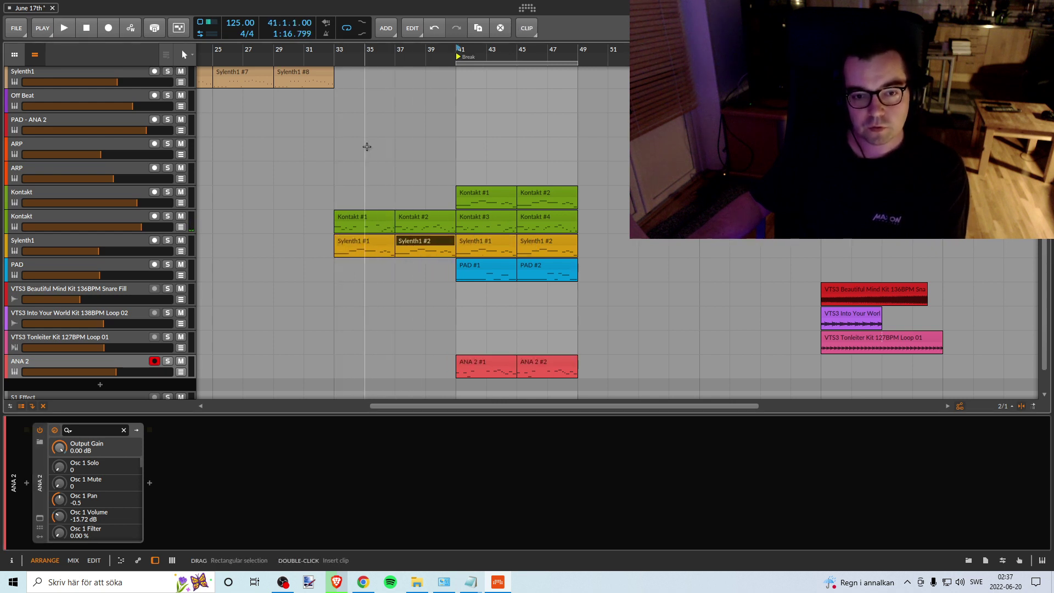
Step: Play from bar 33 into the break and raise the volume of the Sylenth1 track below Kontakt slightly
left_click(337, 51)
key("space")
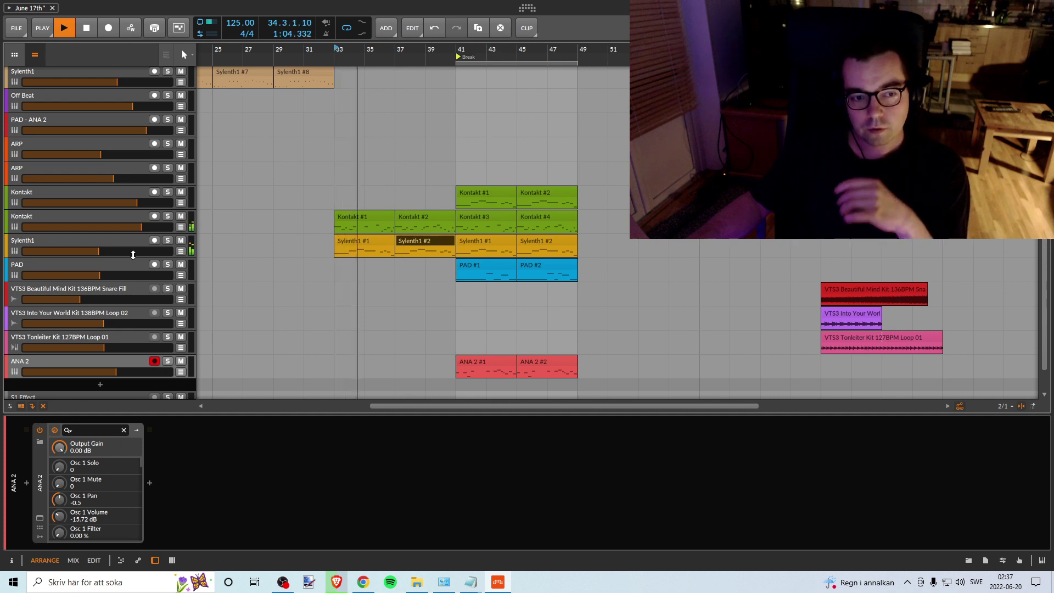
left_click_drag(123, 252, 126, 252)
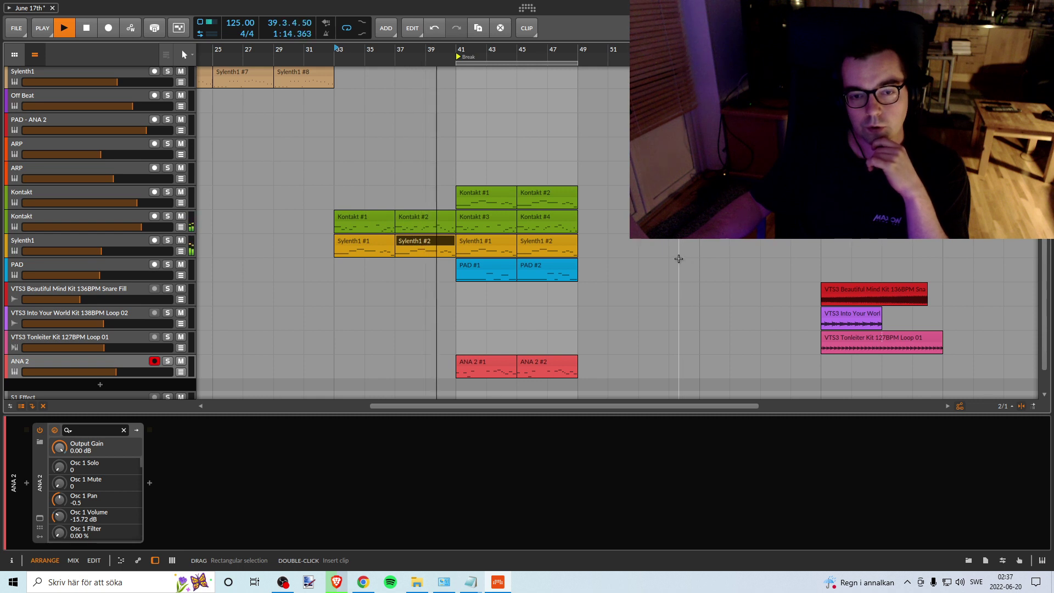
scroll(679, 259, "down", 1)
scroll(483, 324, "up", 10)
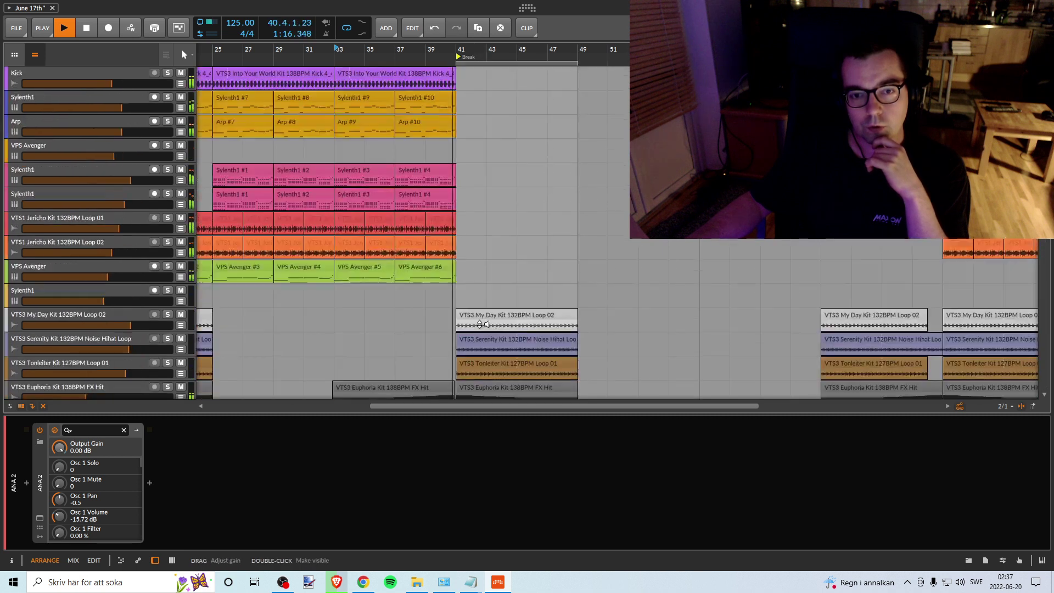
scroll(483, 325, "down", 5)
scroll(495, 324, "down", 2)
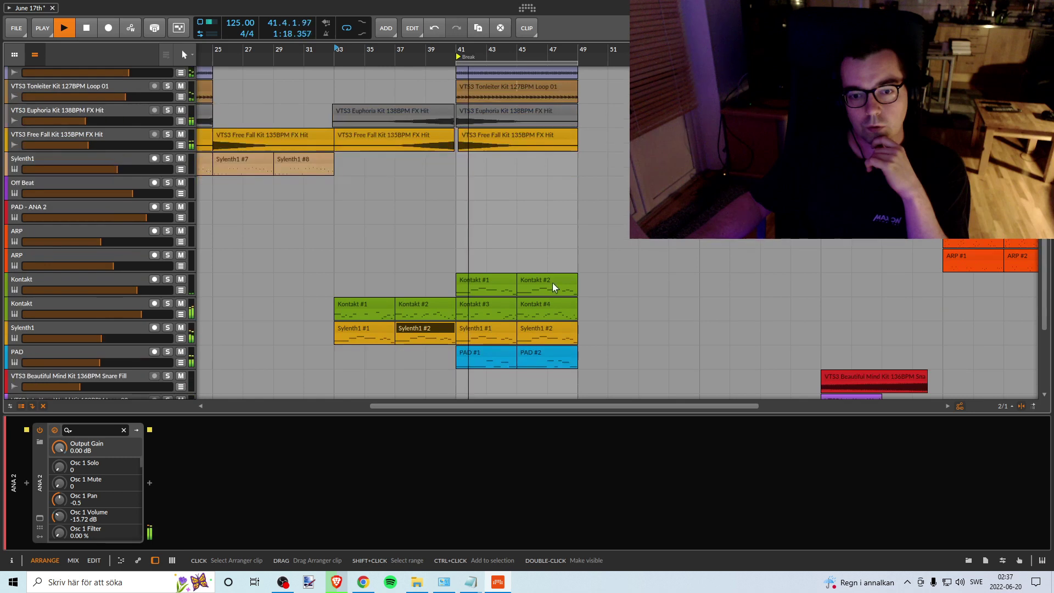
Step: Stop the playback in the break and save the June 17th project
scroll(520, 233, "right", 2)
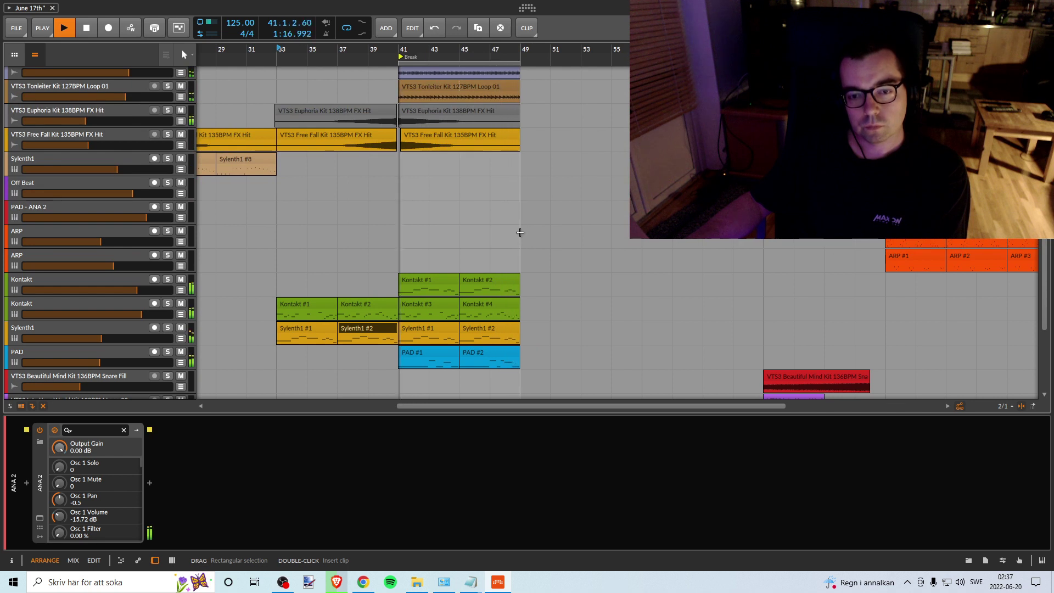
key("space")
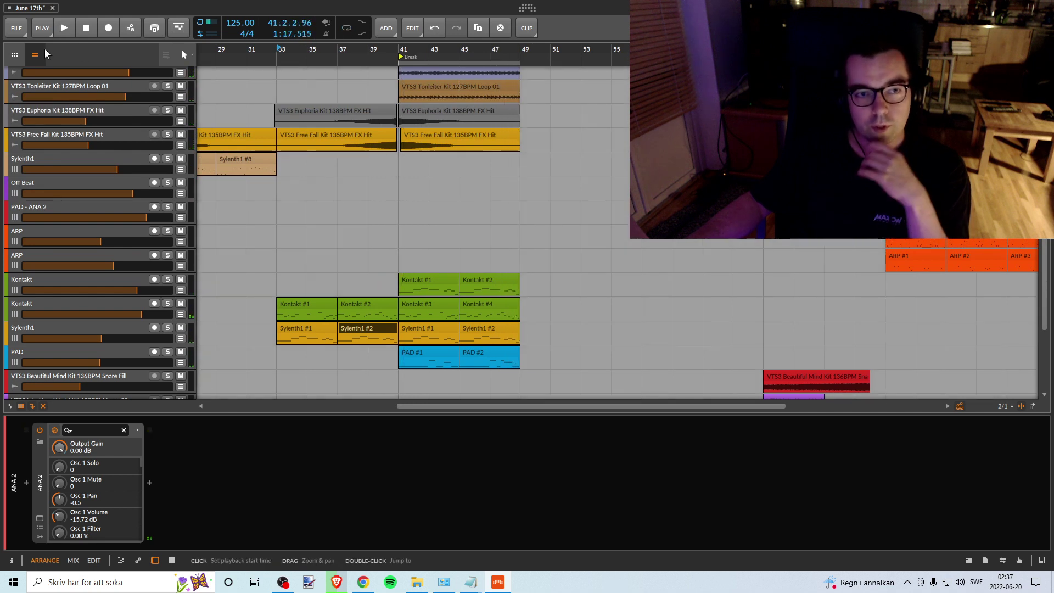
left_click(16, 30)
left_click(41, 81)
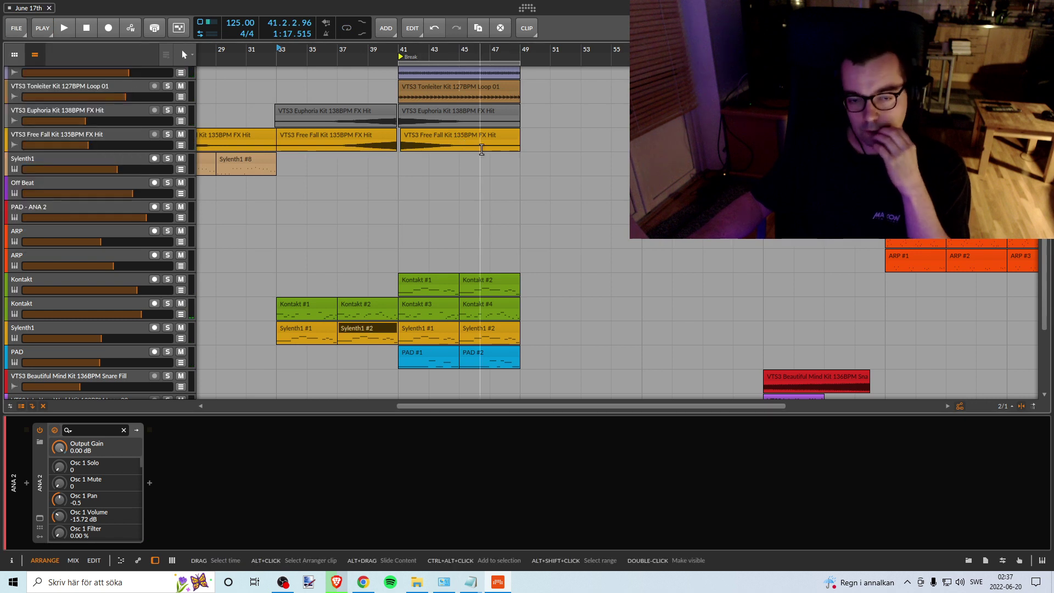
Step: Try a copy of the Sylenth1 #8 clip at bar 37, playing from there with its track briefly soloed
left_click(295, 329)
left_click(290, 303)
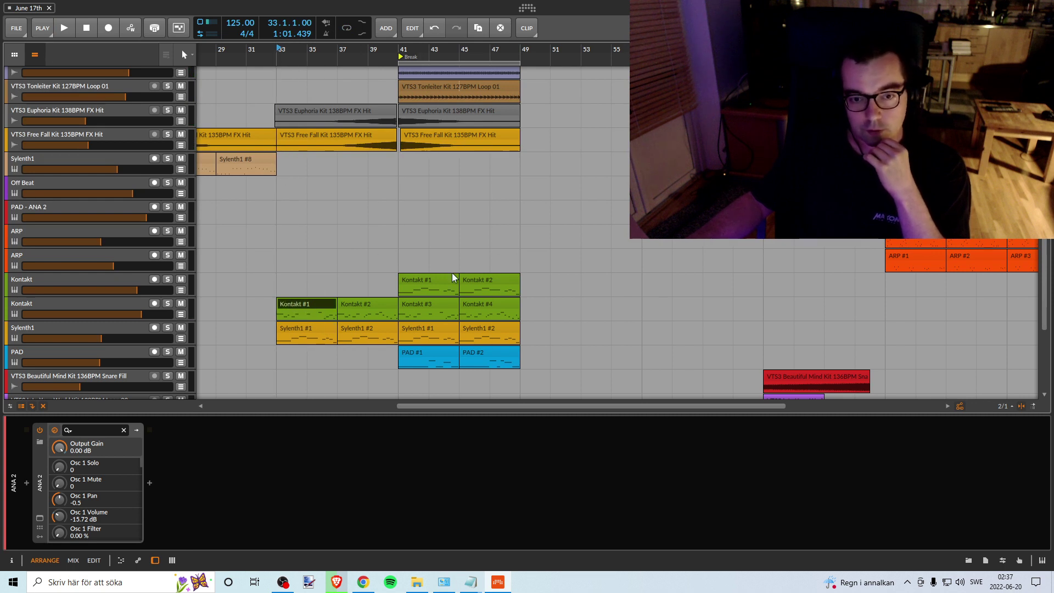
scroll(391, 51, "down", 2)
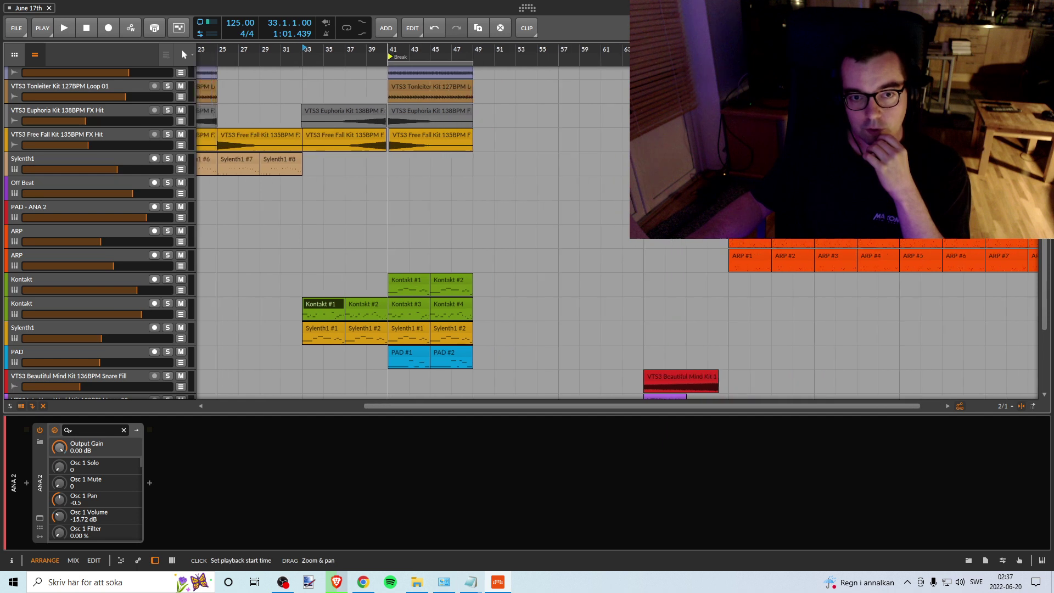
scroll(438, 50, "down", 3)
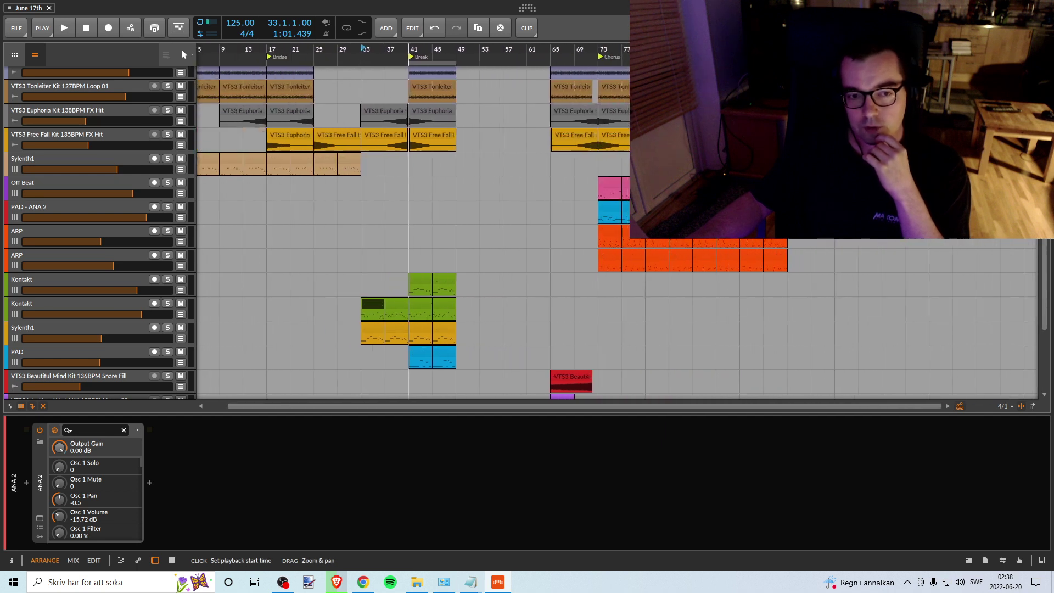
scroll(366, 51, "up", 4)
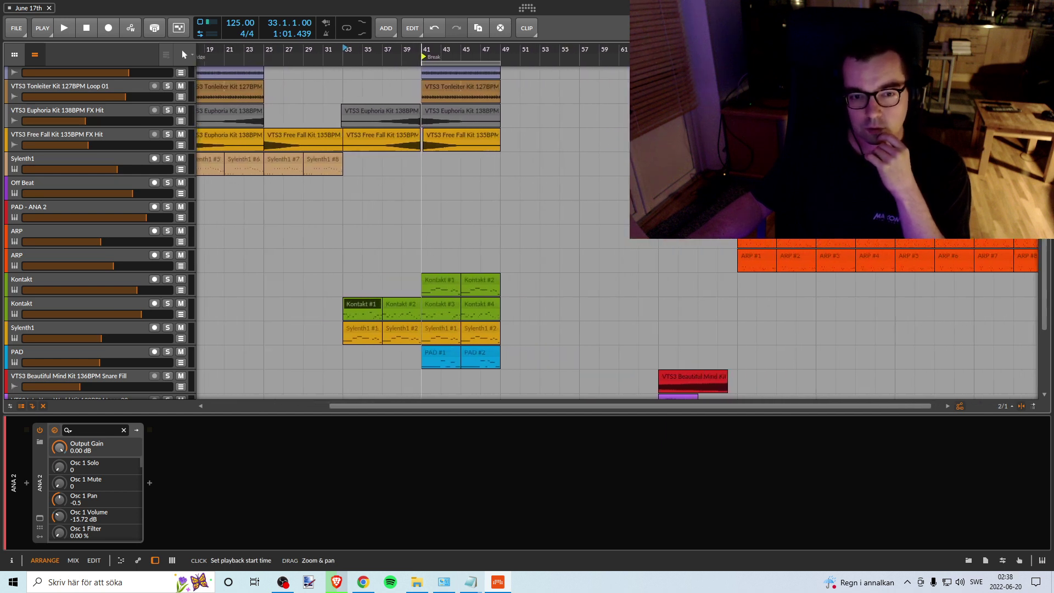
left_click(338, 160)
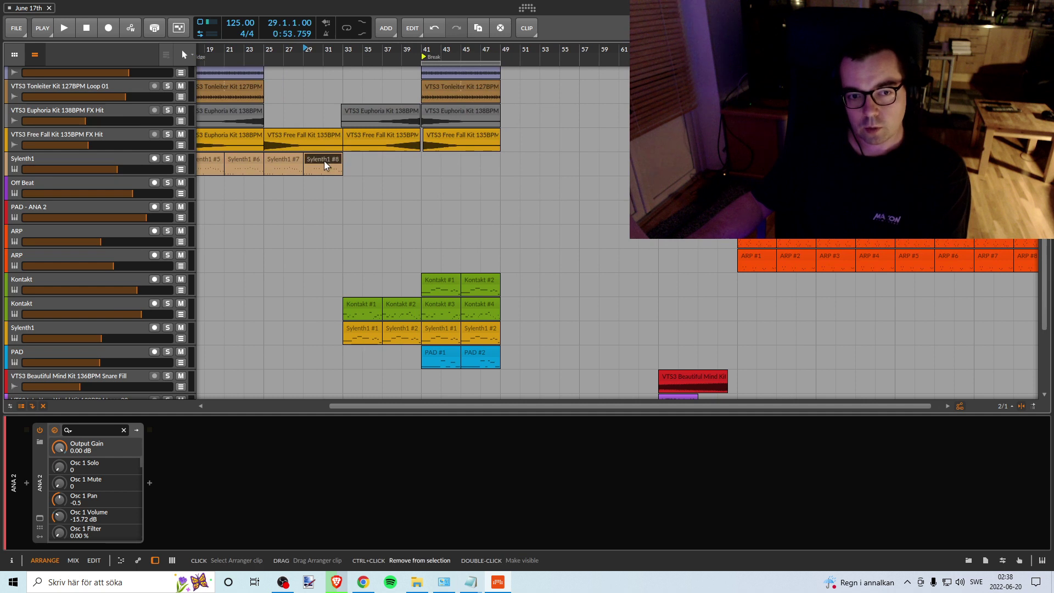
left_click_drag(325, 165, 394, 157)
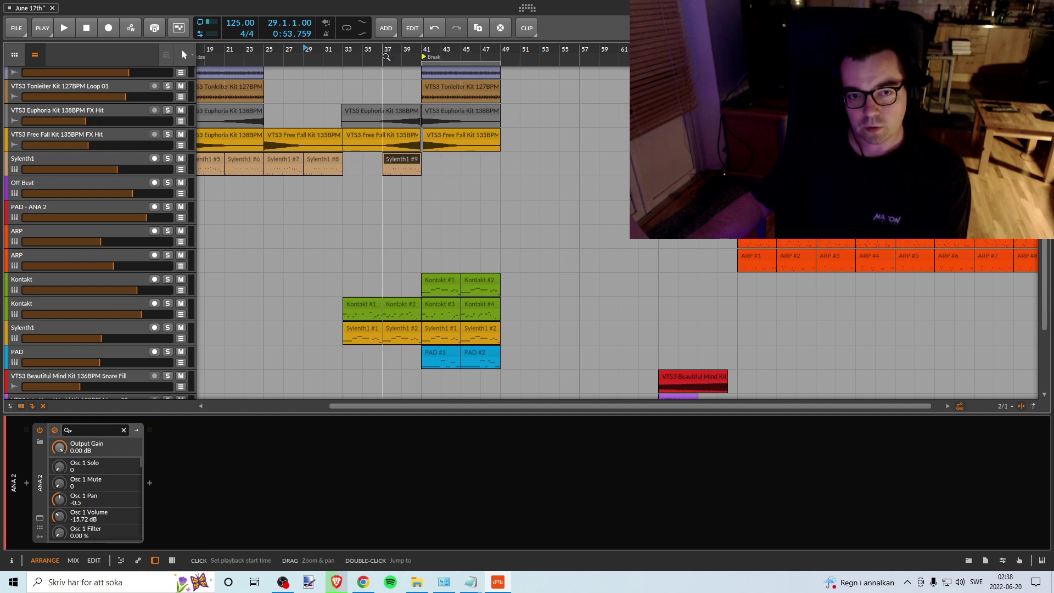
key("space")
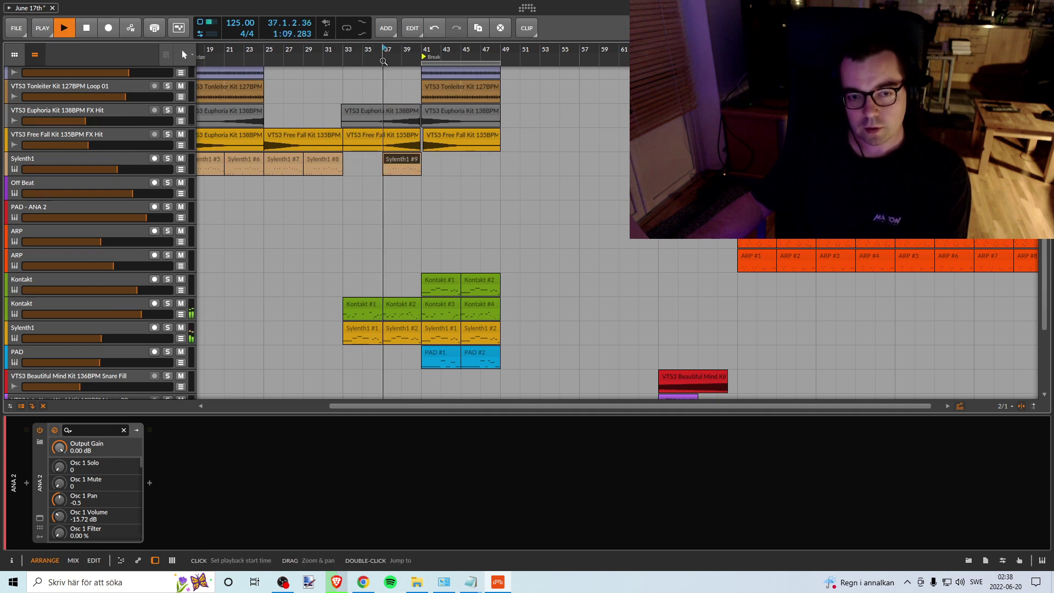
left_click(168, 159)
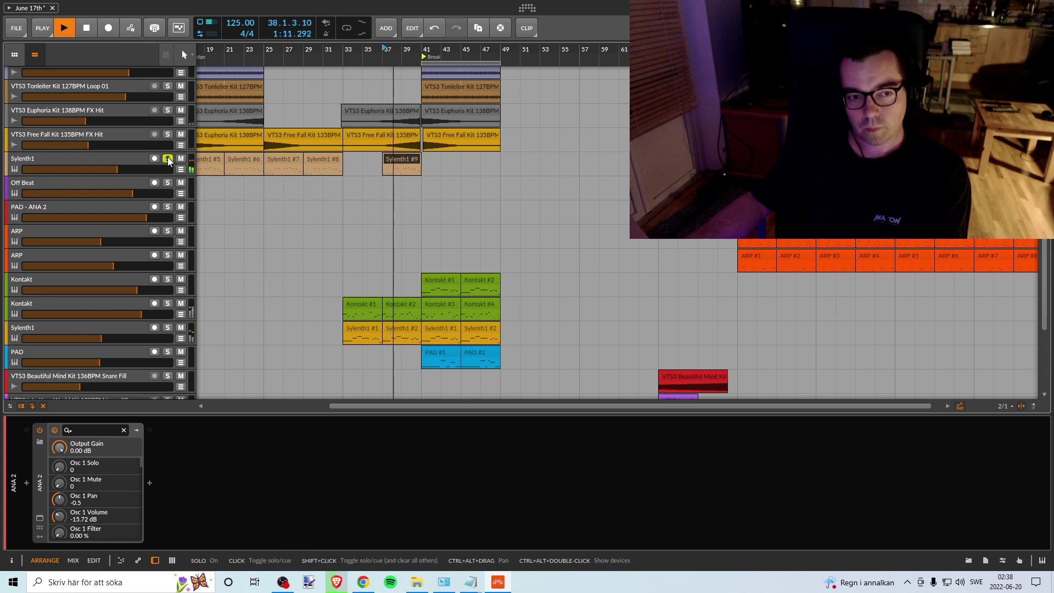
left_click(168, 159)
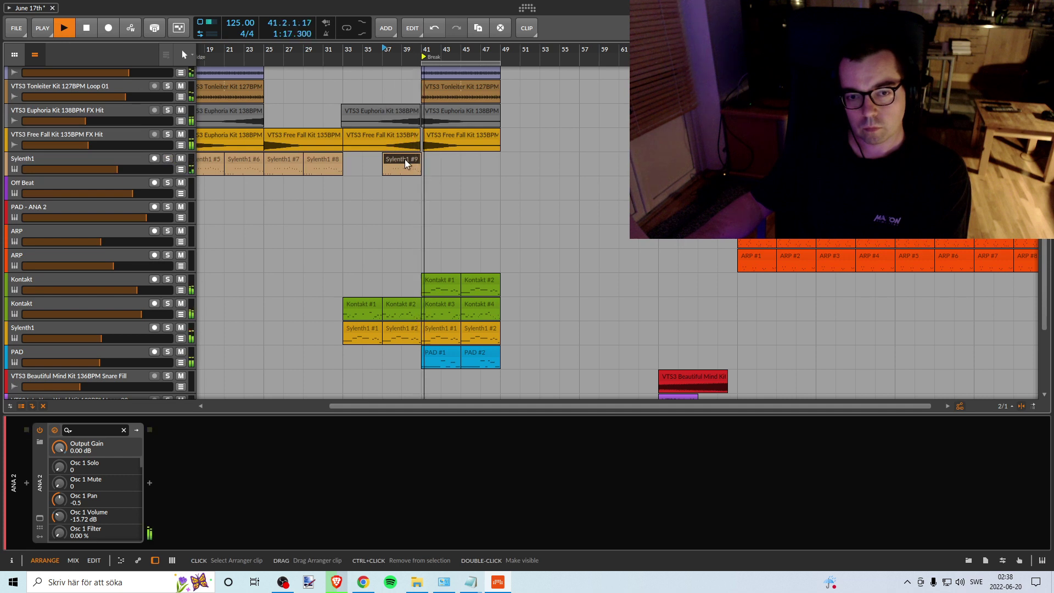
Step: Try the copied Sylenth1 clip at bars 41 and 45 in the break, and delete both copies
left_click_drag(402, 163, 469, 160)
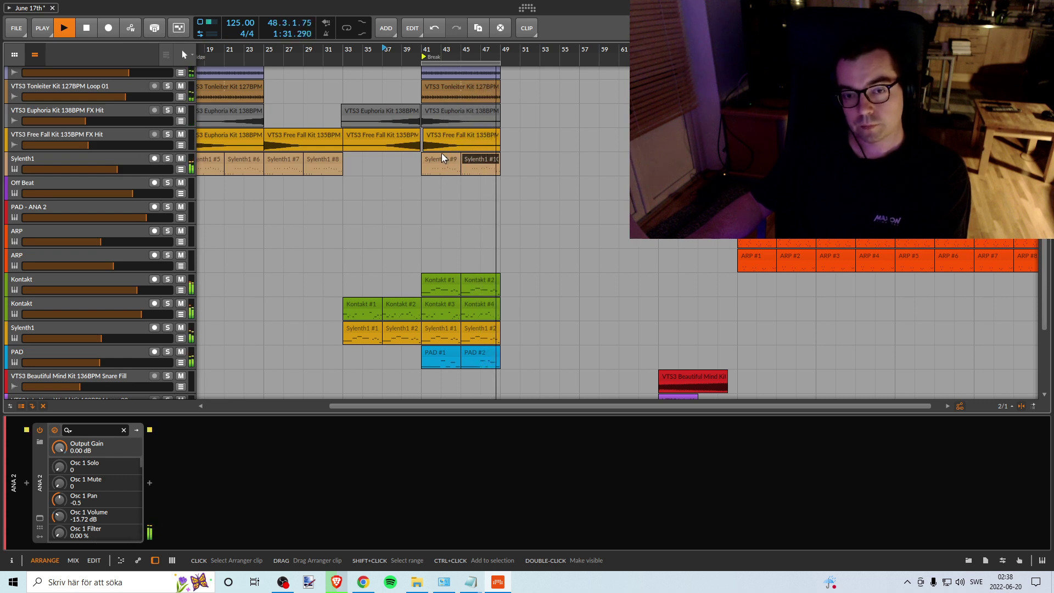
key("space")
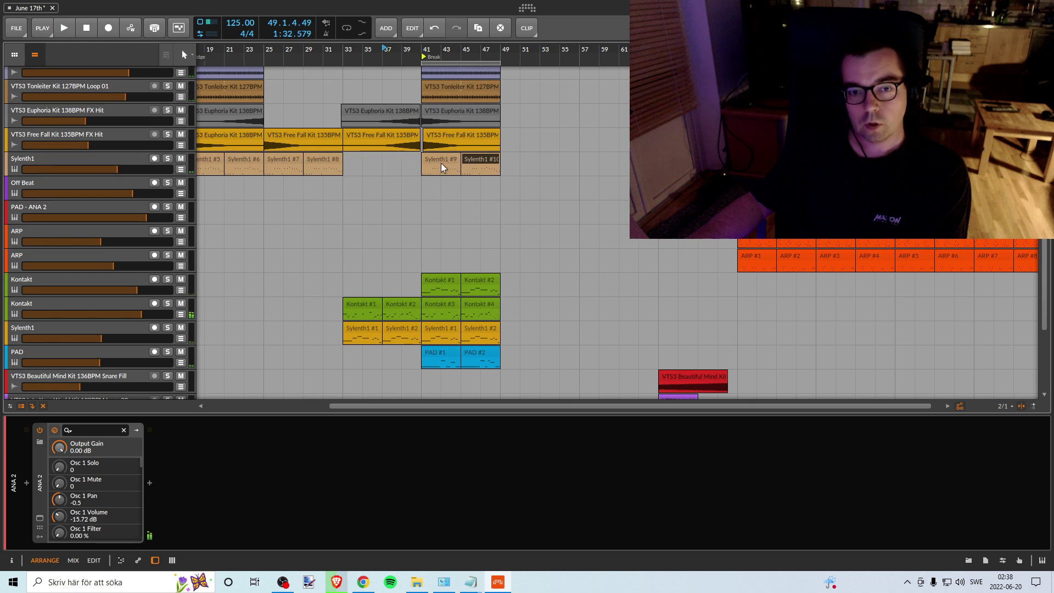
left_click(448, 162)
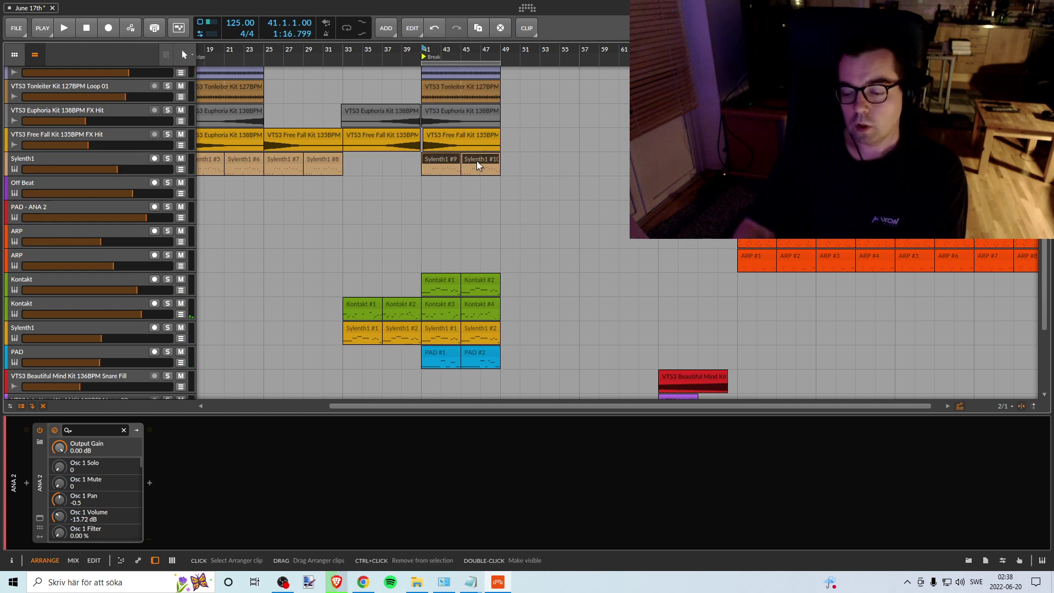
key("Delete")
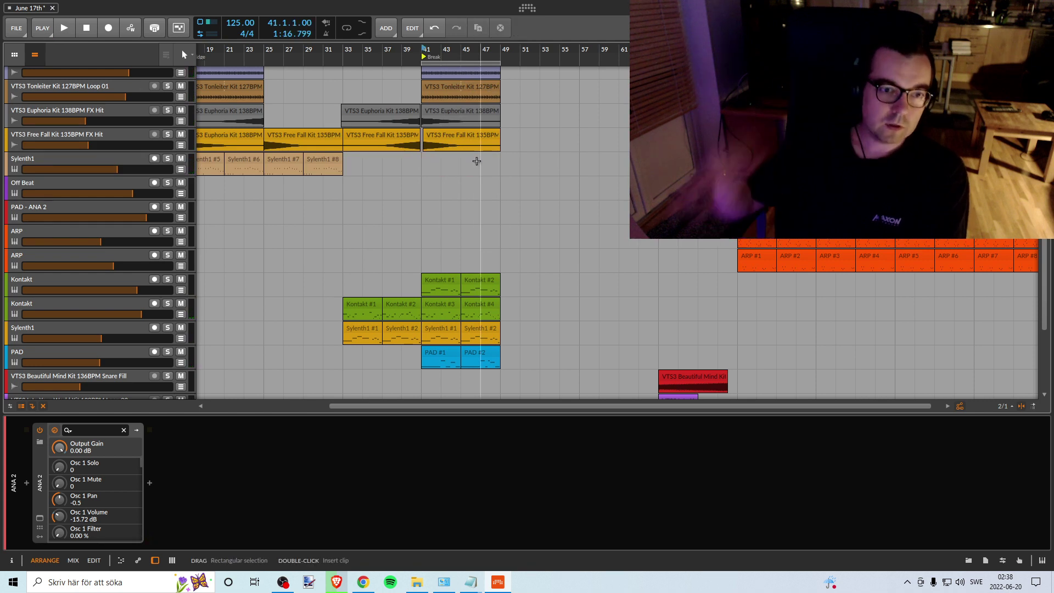
Step: Review the arrangement across all tracks, comparing the parts that run up to bar 41 with those in the break
scroll(323, 110, "up", 3)
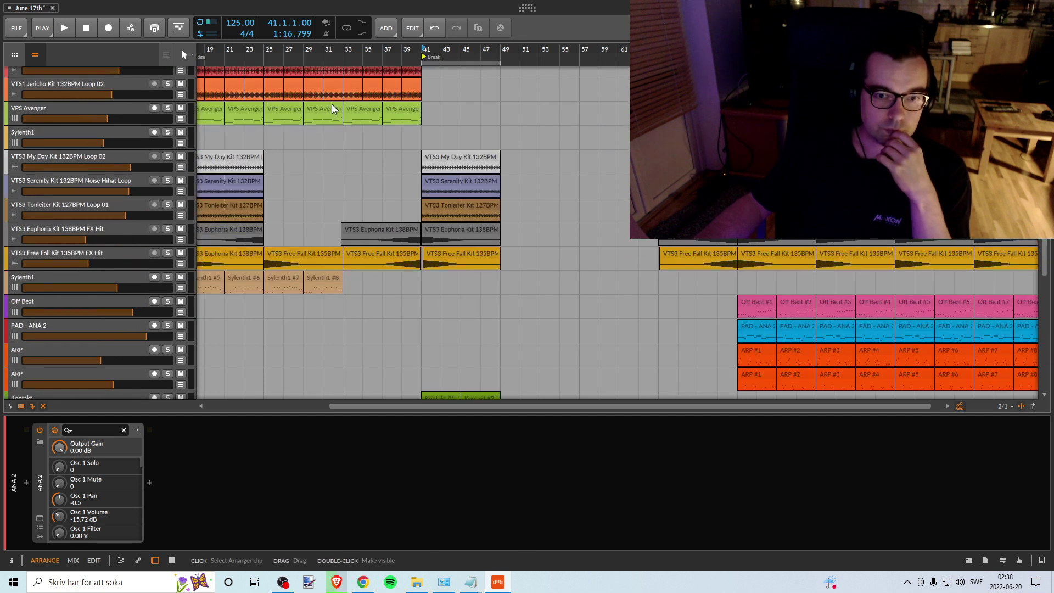
left_click_drag(282, 52, 404, 55)
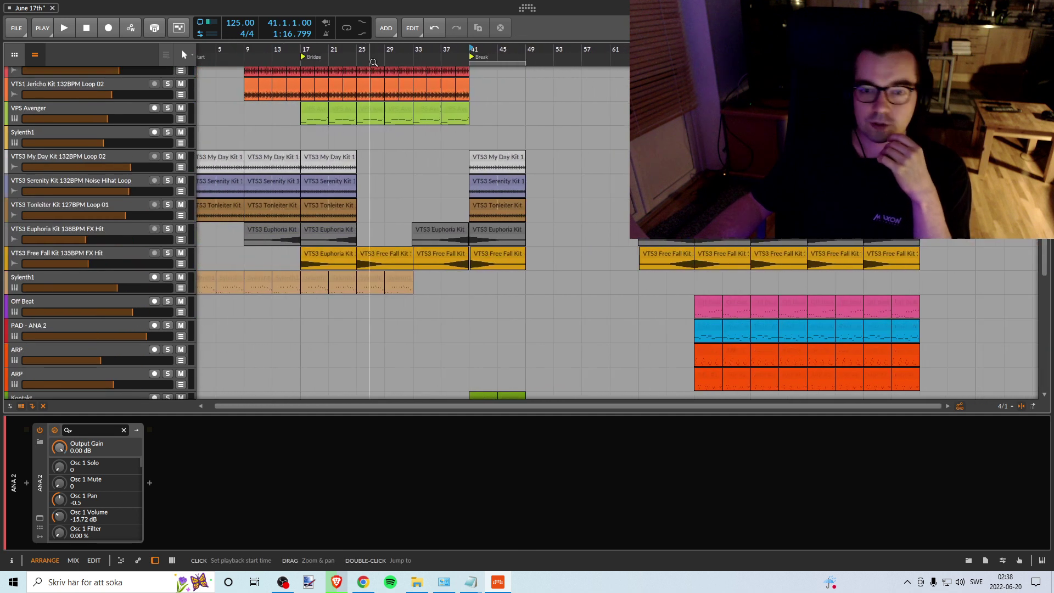
scroll(412, 122, "down", 6)
scroll(406, 114, "up", 5)
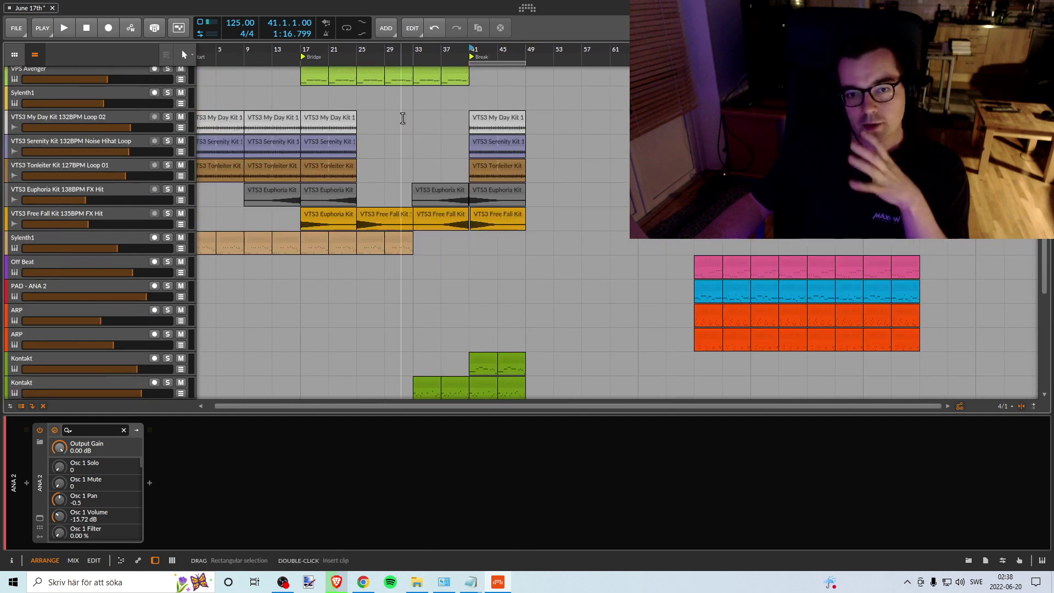
scroll(402, 118, "up", 4)
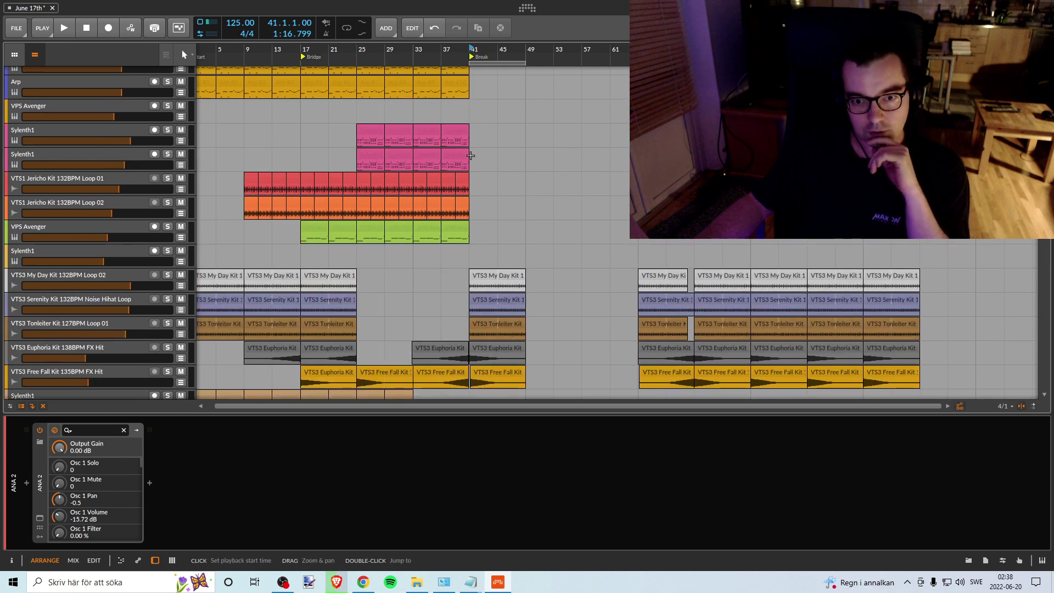
scroll(471, 155, "down", 15)
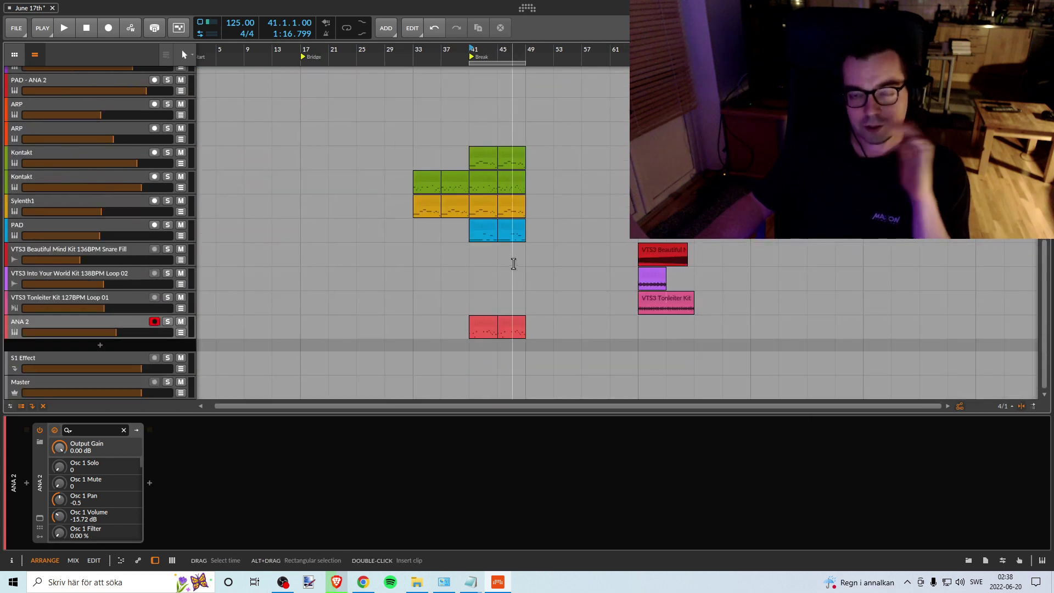
scroll(453, 242, "up", 6)
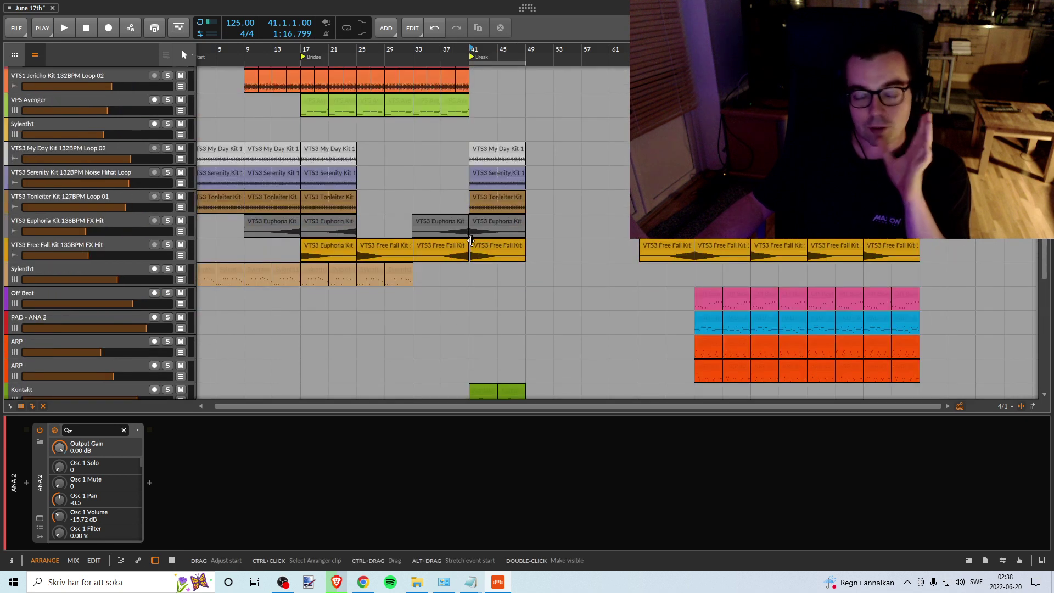
scroll(471, 236, "up", 7)
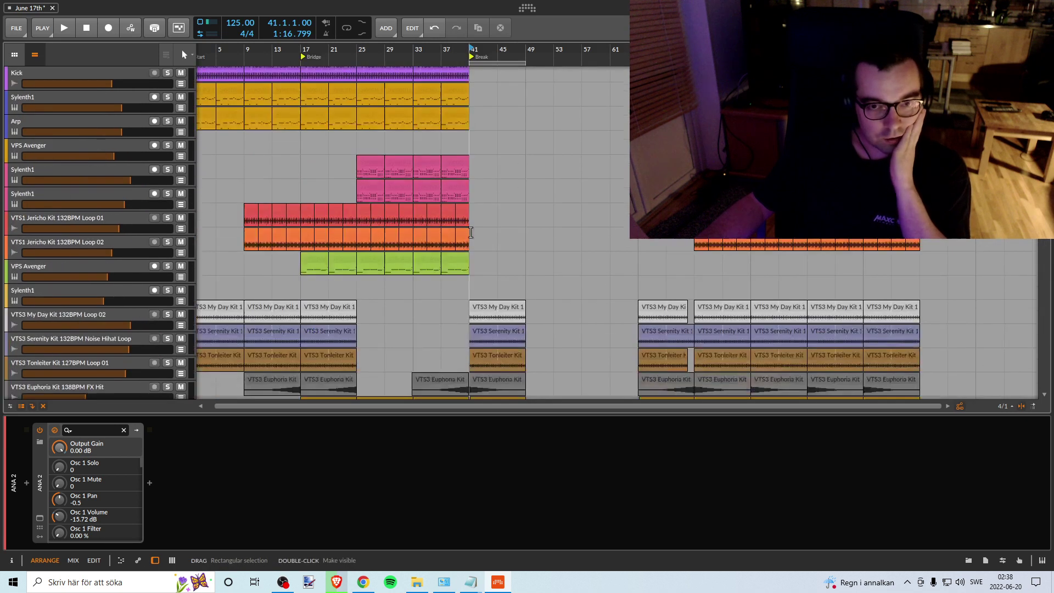
scroll(526, 300, "down", 5)
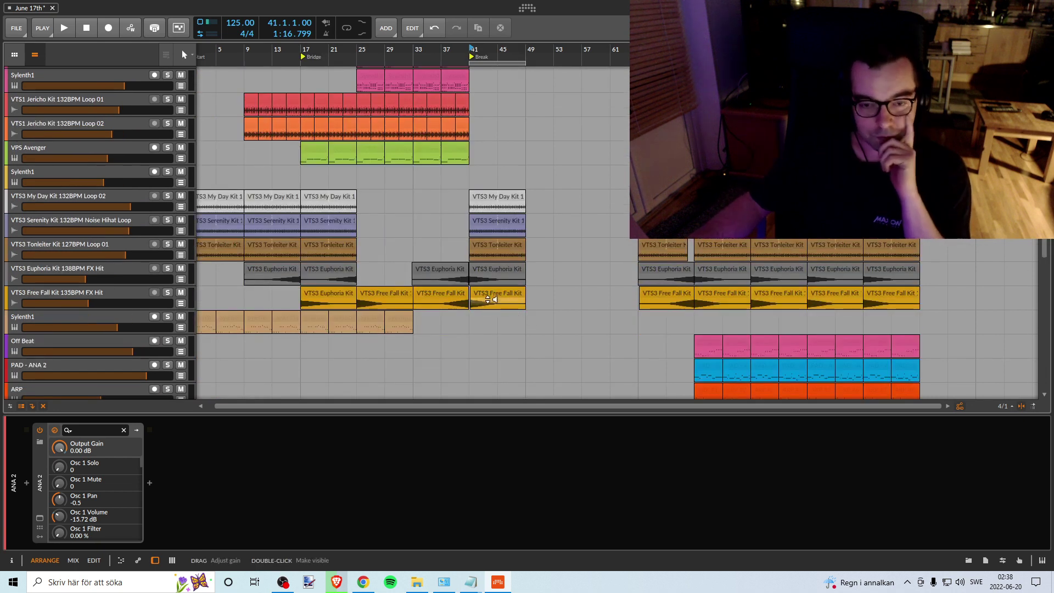
scroll(490, 300, "down", 6)
scroll(518, 307, "down", 4)
scroll(518, 311, "up", 4)
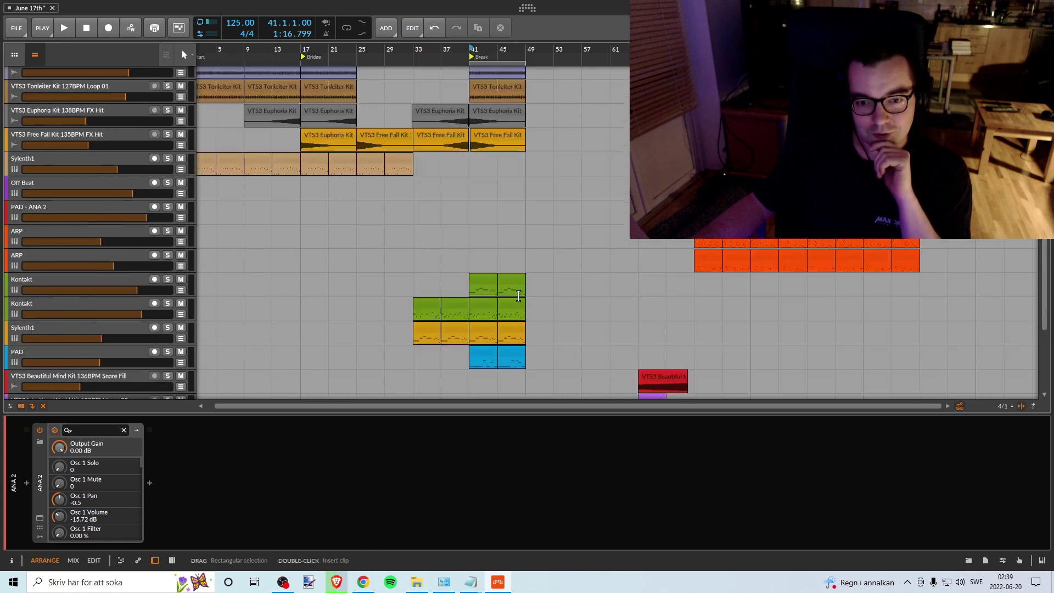
scroll(518, 297, "up", 11)
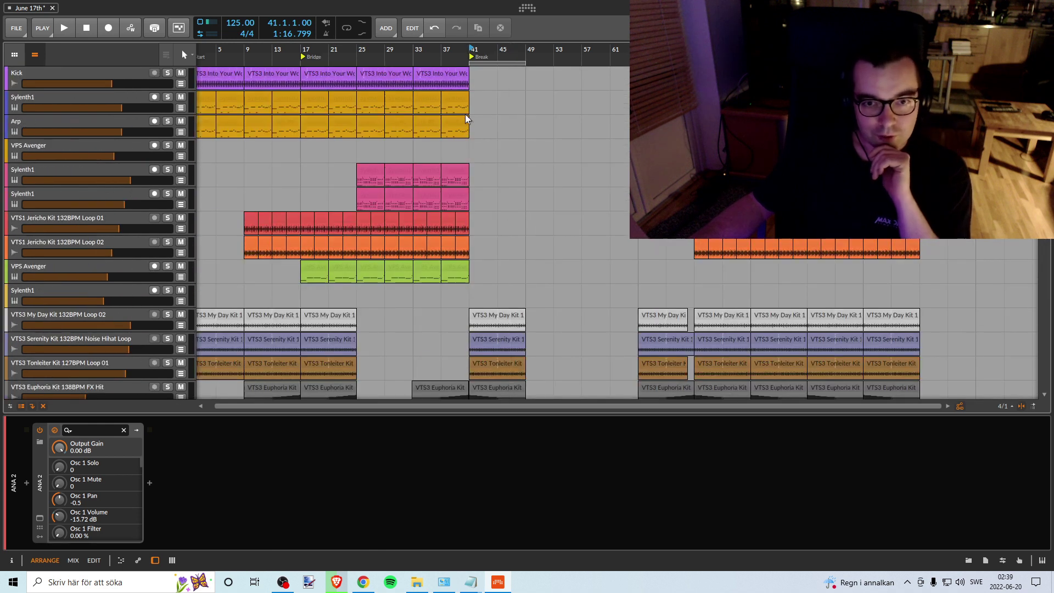
scroll(521, 211, "down", 15)
scroll(522, 203, "up", 2)
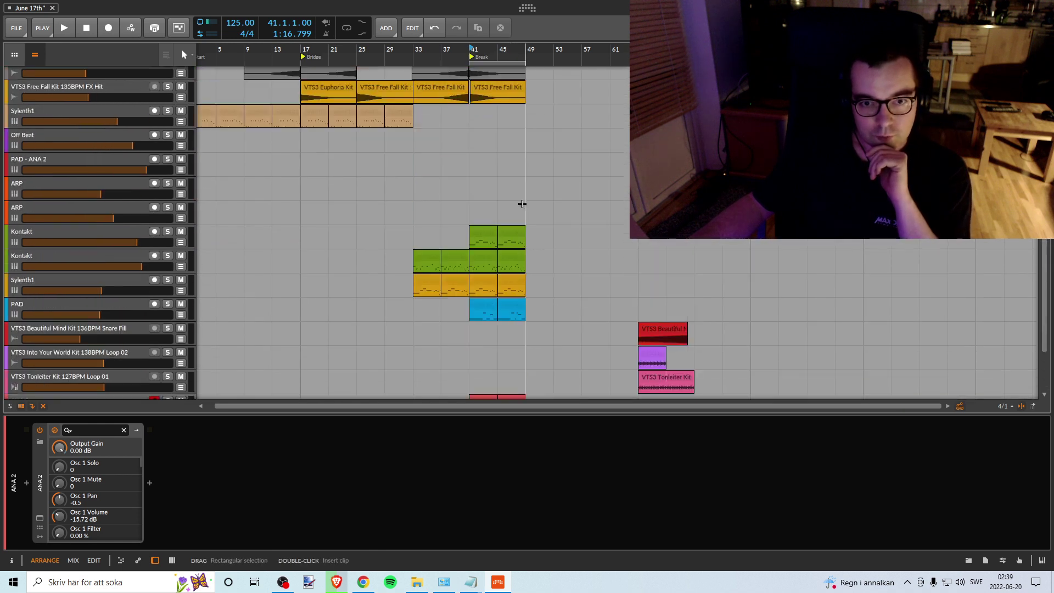
scroll(522, 203, "up", 10)
scroll(522, 199, "down", 8)
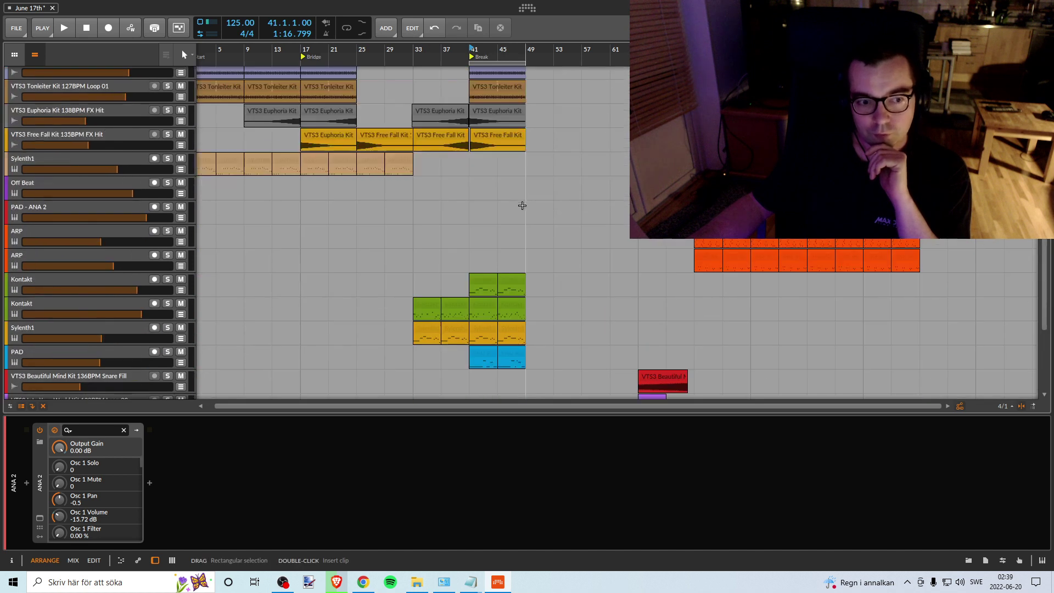
scroll(523, 205, "down", 4)
scroll(523, 208, "up", 11)
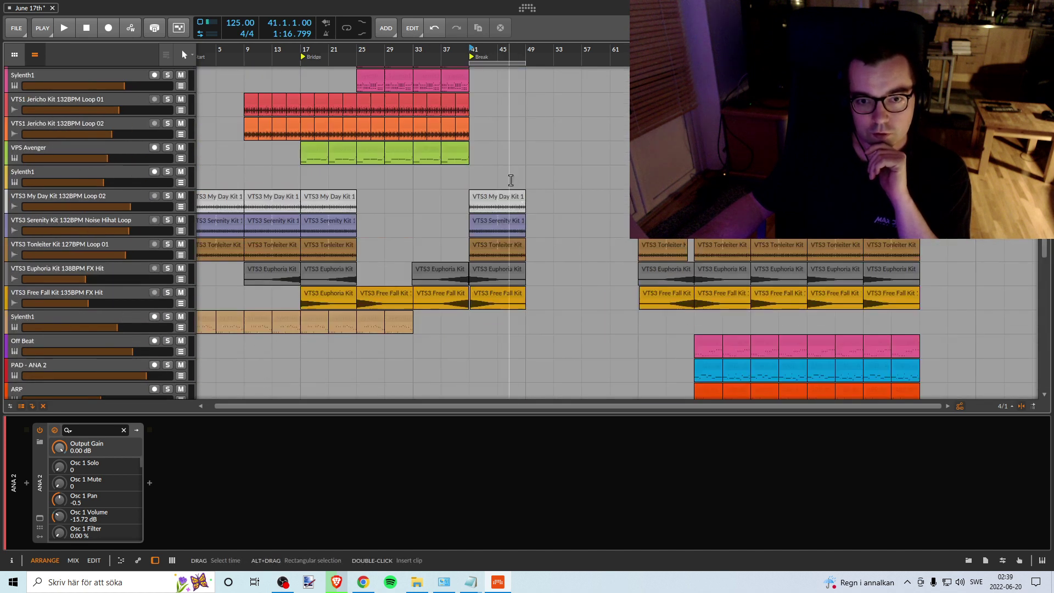
scroll(519, 187, "up", 5)
Step: Try the loop region at bar 33 and at bar 65, and return it to the break at bars 41 to 49
left_click_drag(487, 62, 168, 74)
left_click_drag(479, 98, 448, 88)
scroll(441, 232, "down", 8)
scroll(445, 232, "up", 8)
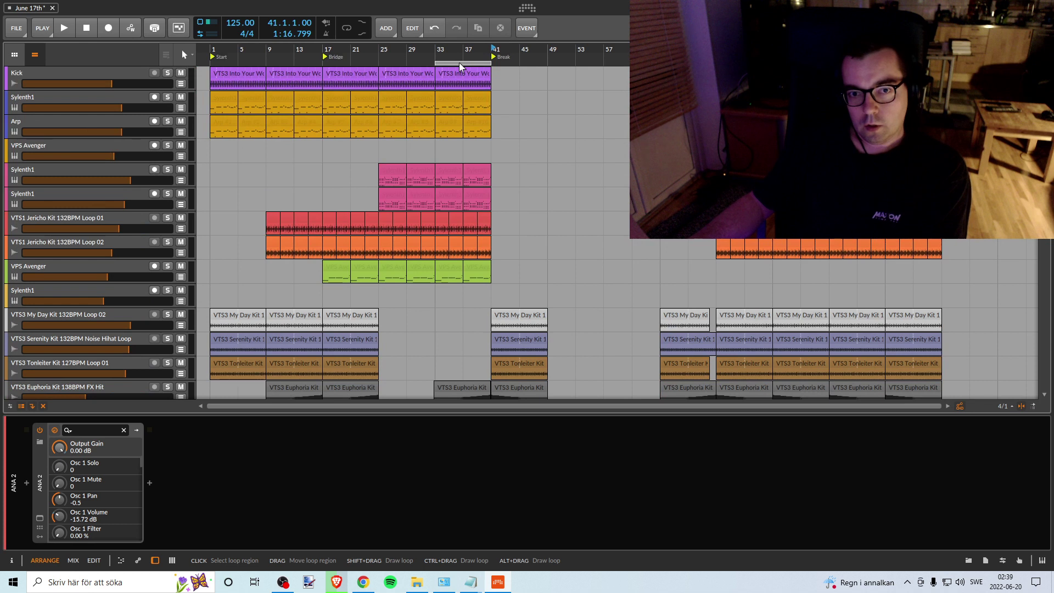
left_click_drag(460, 66, 532, 63)
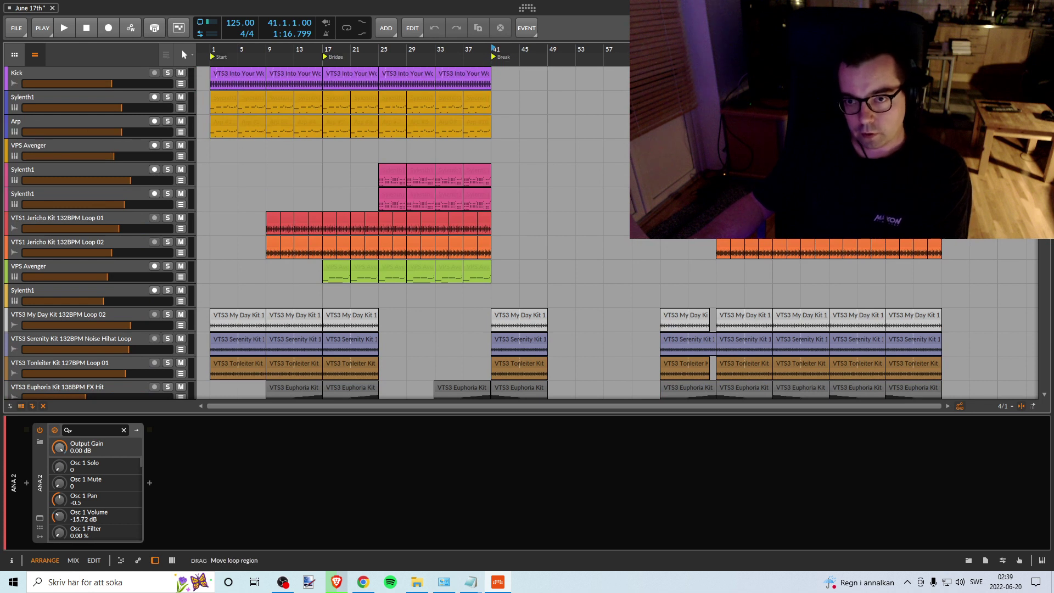
scroll(571, 93, "down", 10)
scroll(571, 93, "right", 3)
scroll(571, 93, "up", 5)
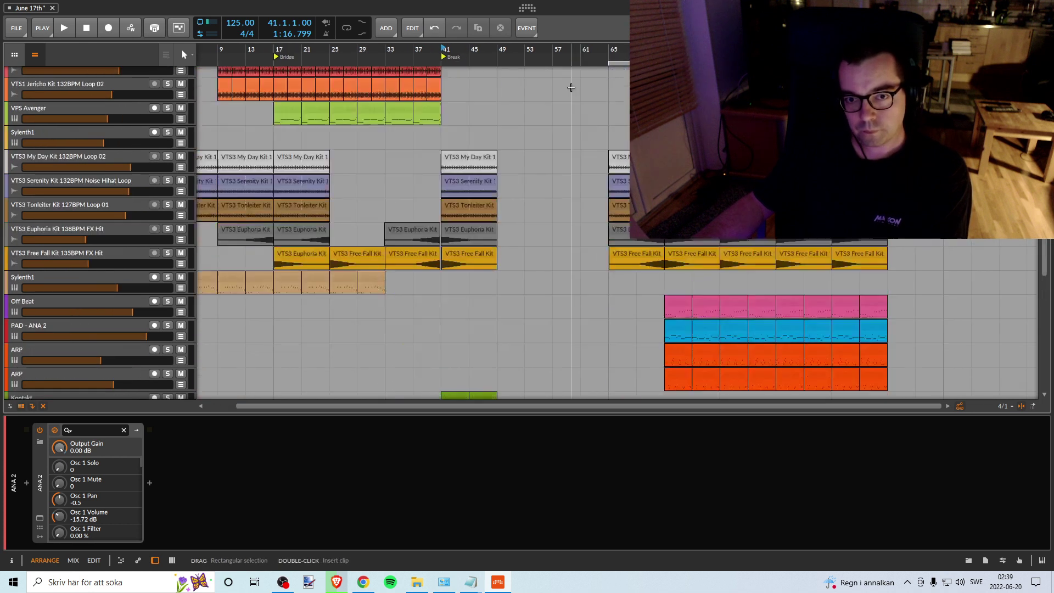
scroll(572, 118, "down", 4)
scroll(572, 119, "down", 5)
left_click_drag(618, 61, 463, 88)
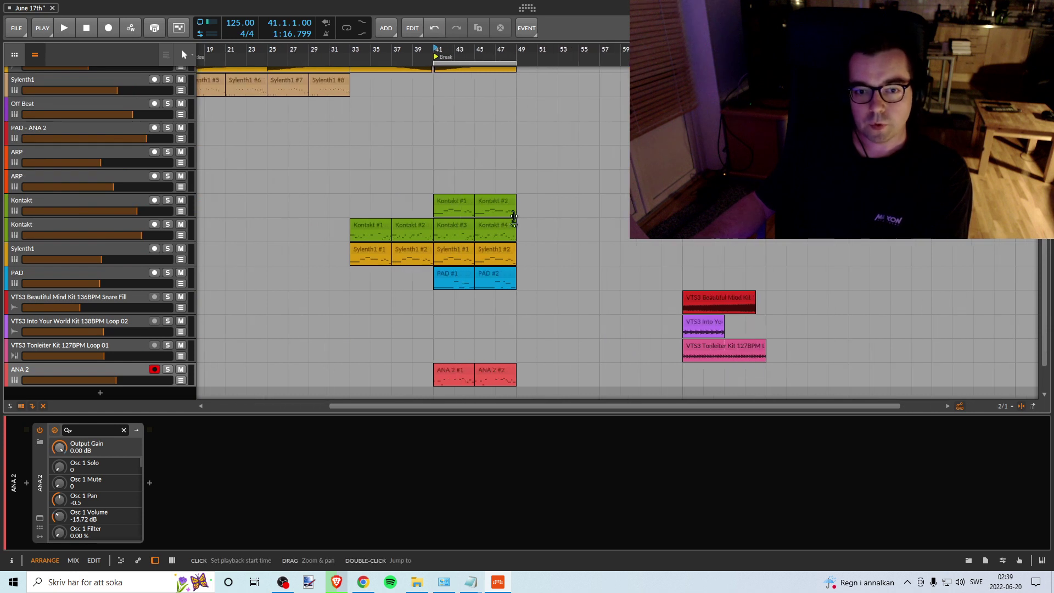
scroll(519, 220, "up", 8)
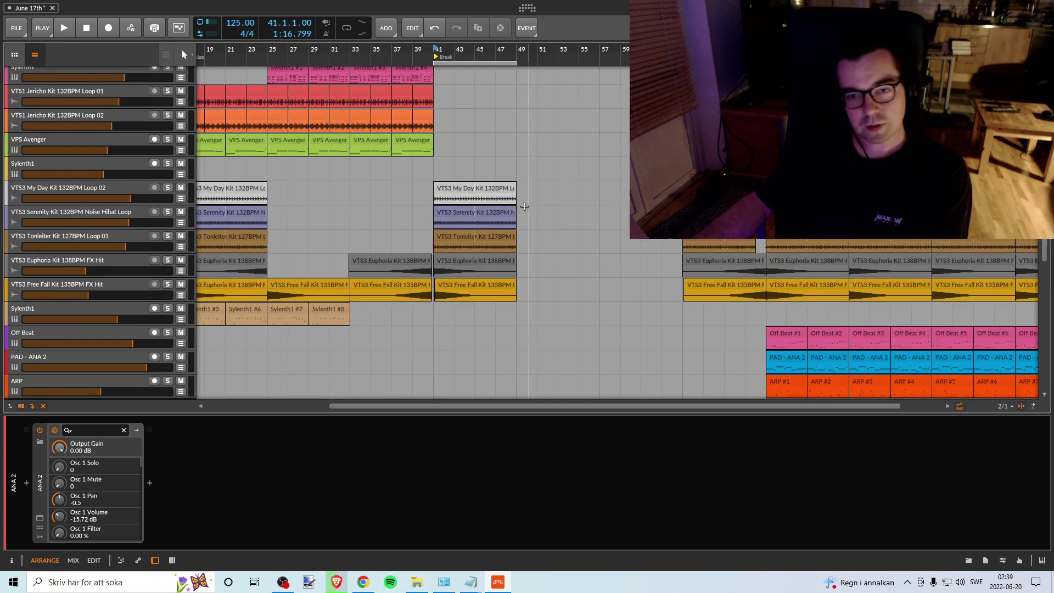
scroll(513, 225, "down", 10)
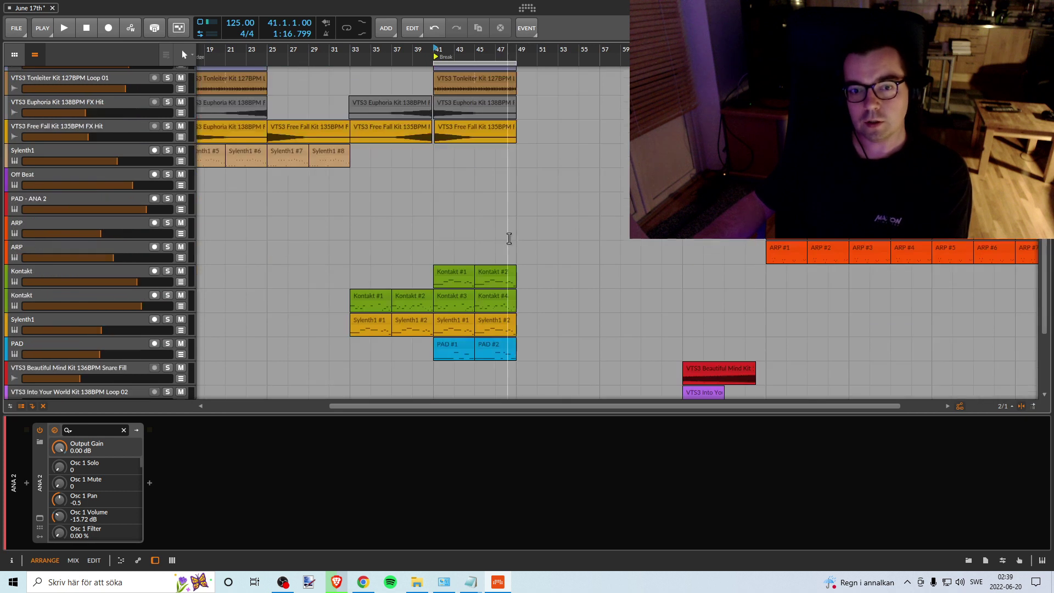
Step: Duplicate the break clips at bars 41 to 49, from the My Day loop track down to the PAD track, to bars 49 to 57
scroll(530, 236, "up", 10)
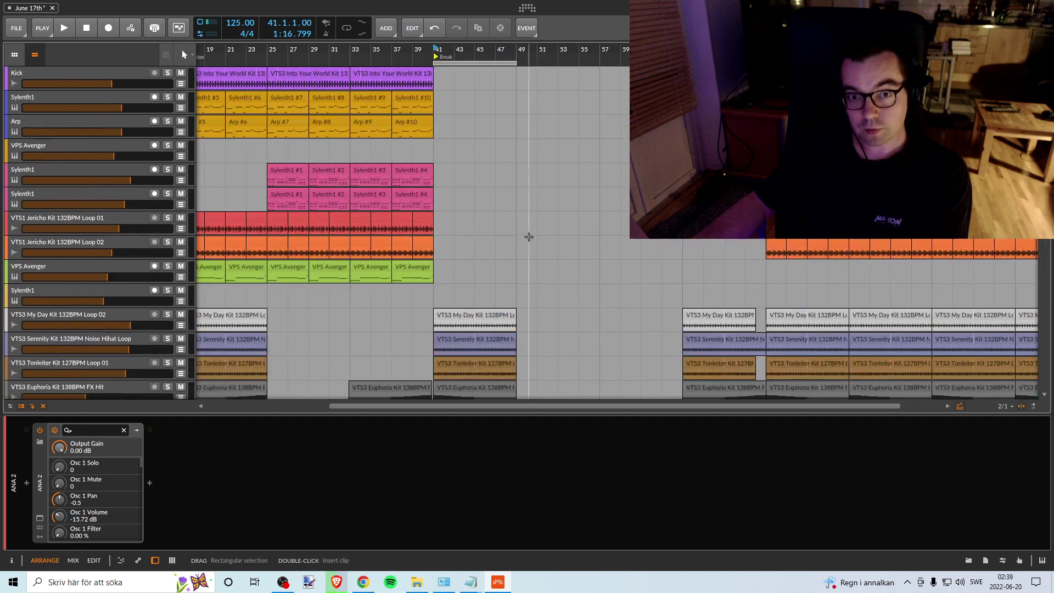
scroll(516, 286, "down", 4)
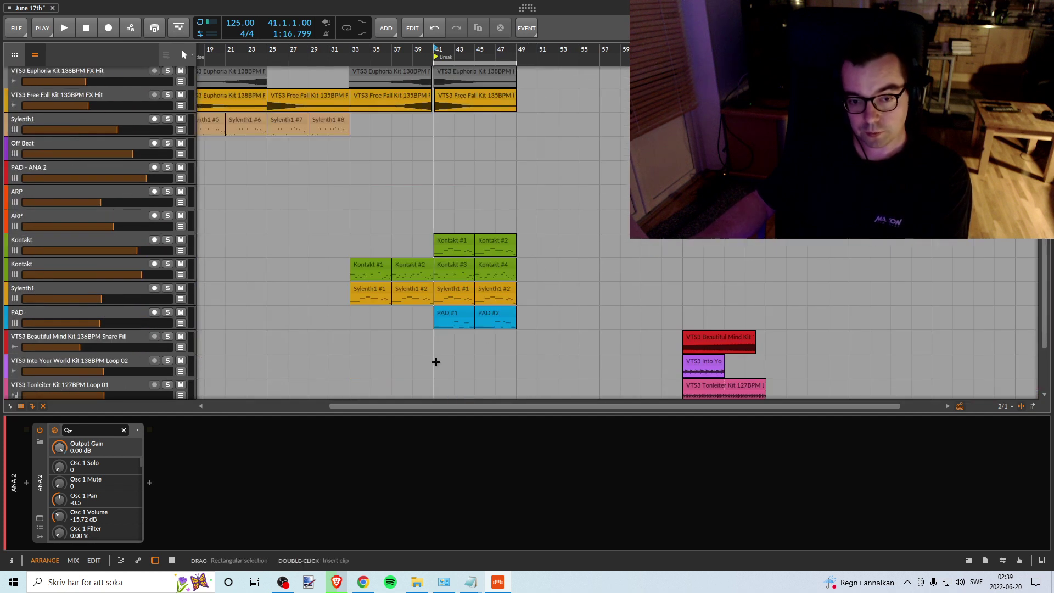
left_click_drag(436, 362, 520, 7)
scroll(519, 218, "down", 10)
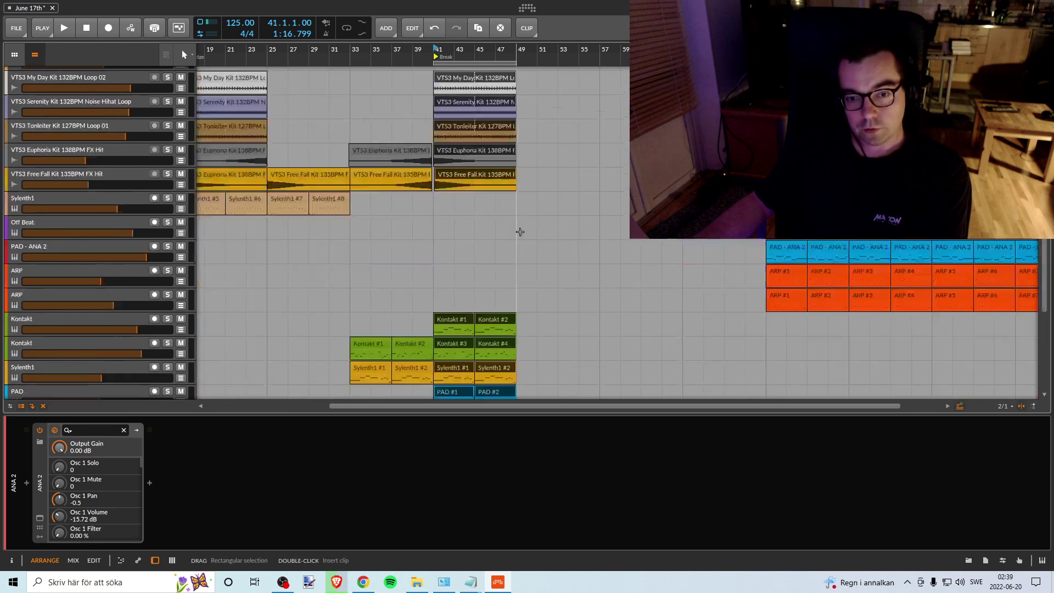
scroll(524, 222, "up", 5)
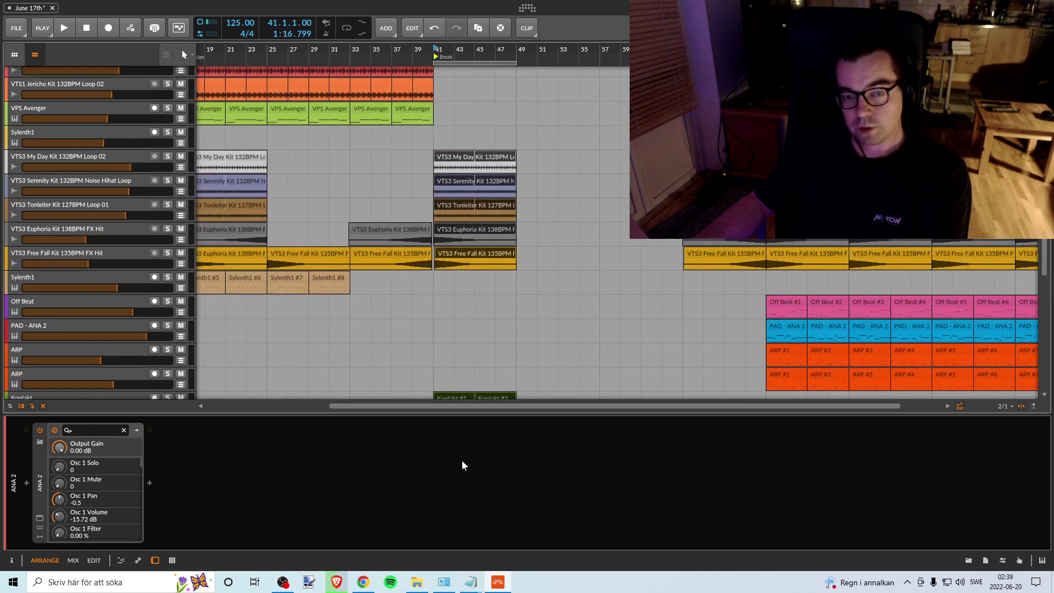
scroll(407, 301, "down", 4)
scroll(495, 220, "up", 5)
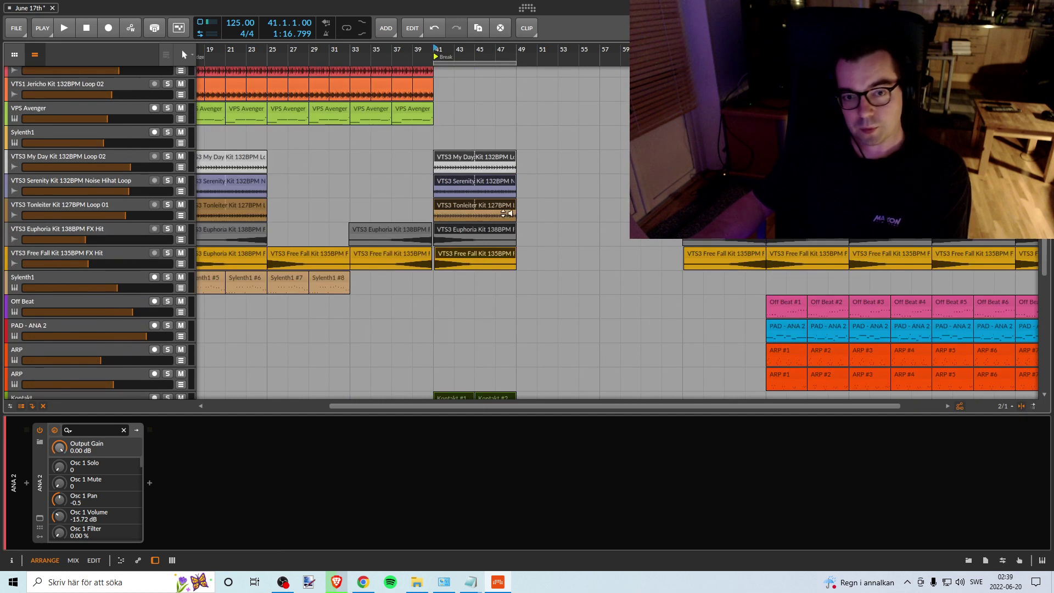
key("ctrl+d")
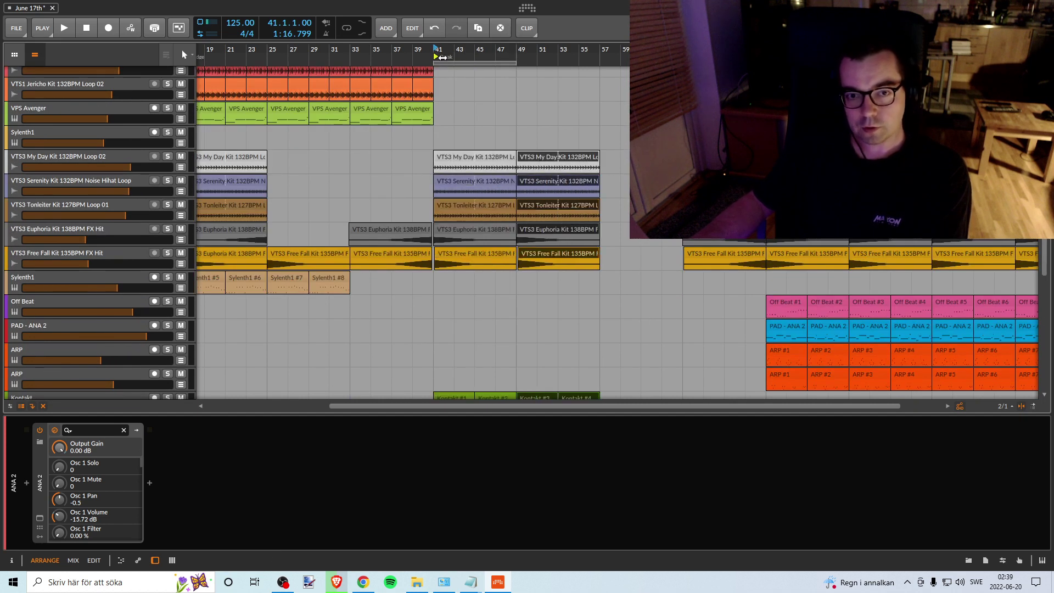
Step: Play the arrangement from bar 39 through the doubled break to about bar 56, reviewing the clips across all tracks
left_click(414, 53)
key("space")
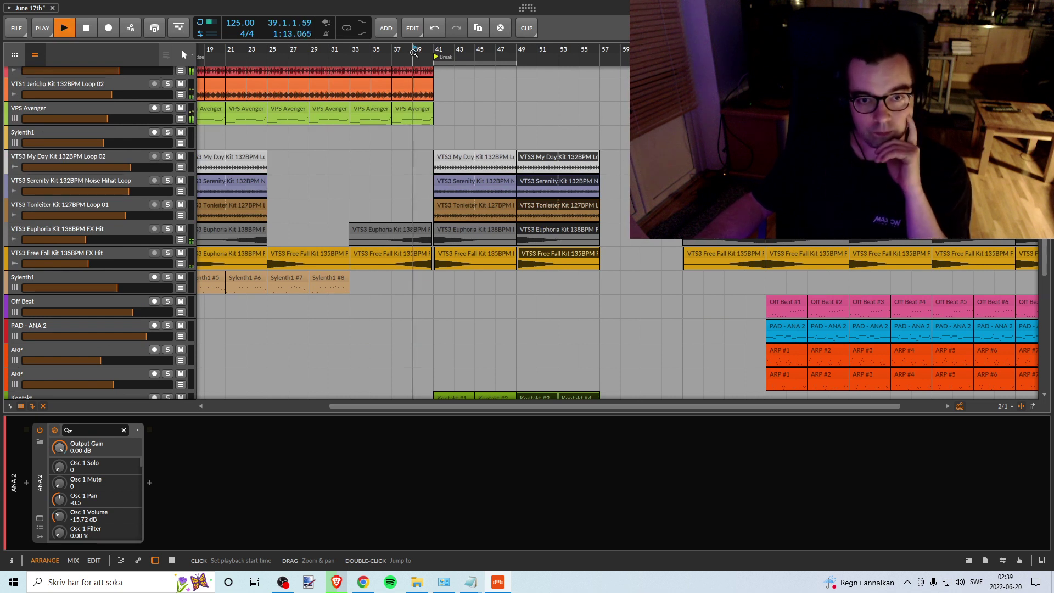
scroll(547, 137, "down", 3)
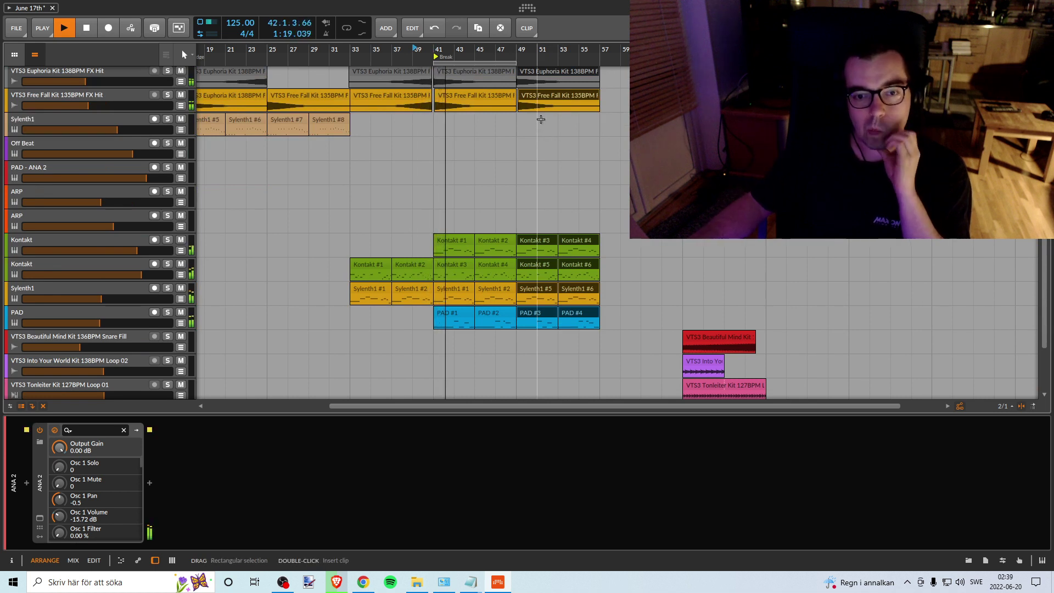
scroll(544, 126, "right", 3)
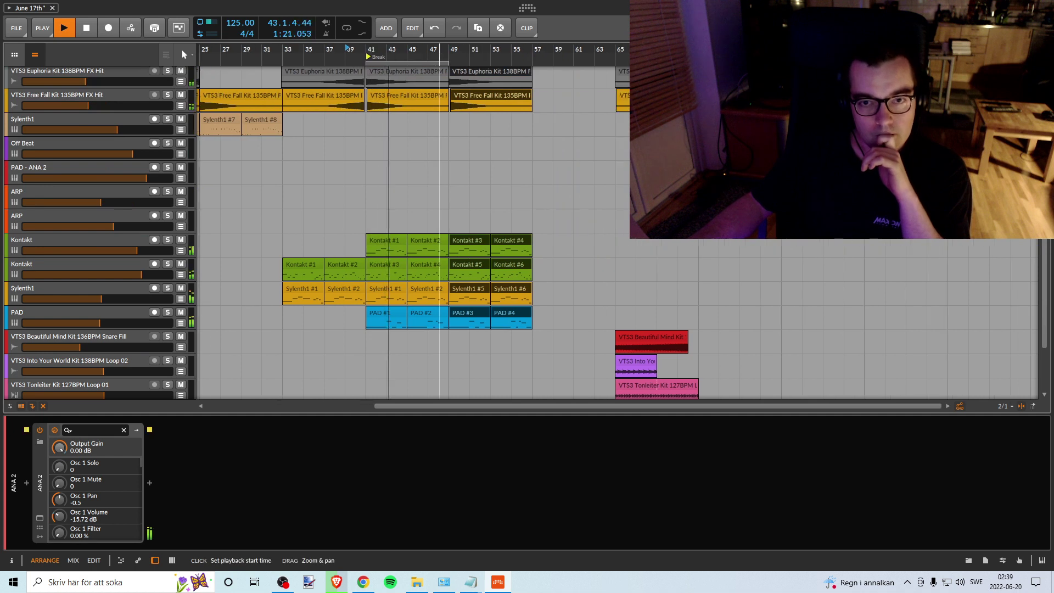
scroll(484, 124, "up", 5)
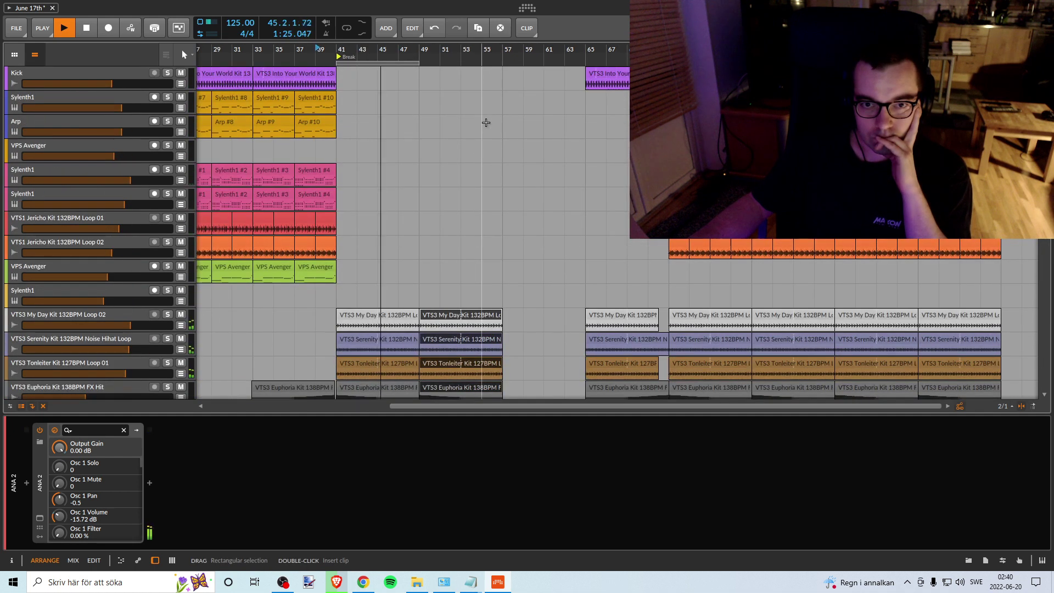
scroll(487, 122, "down", 5)
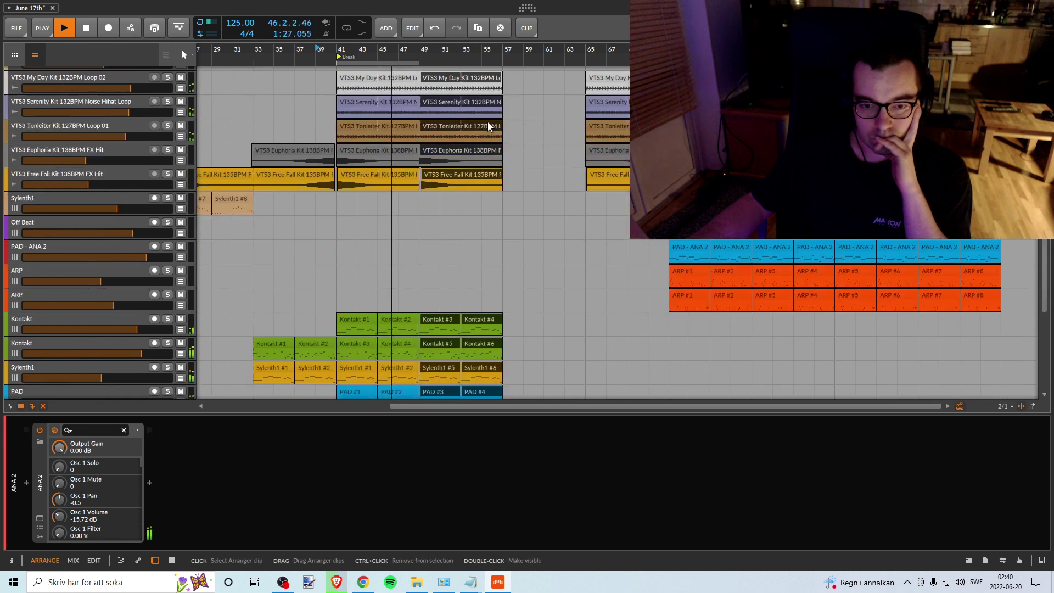
scroll(488, 122, "up", 1)
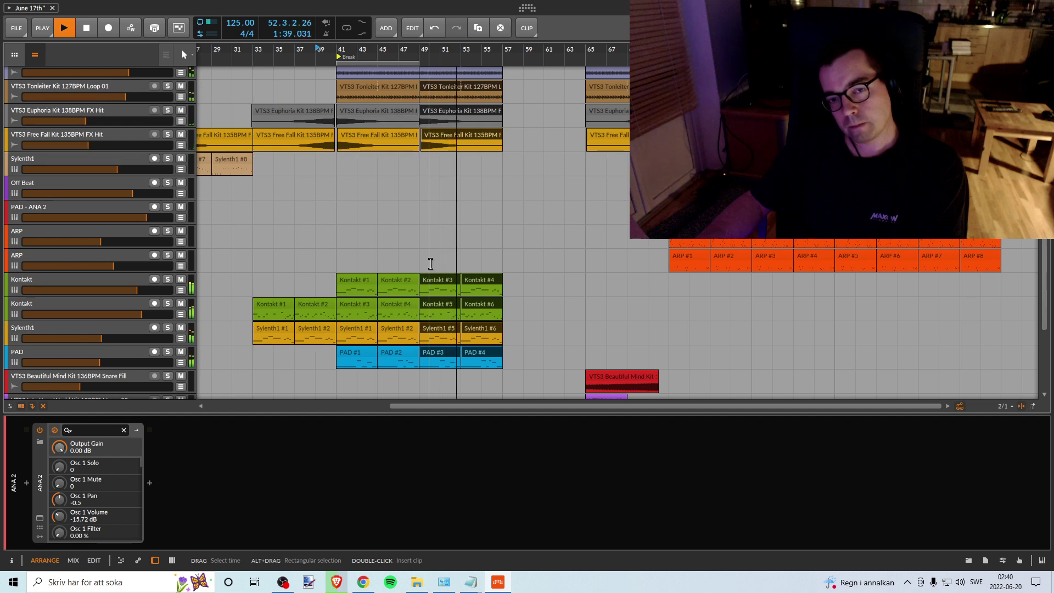
scroll(523, 264, "up", 5)
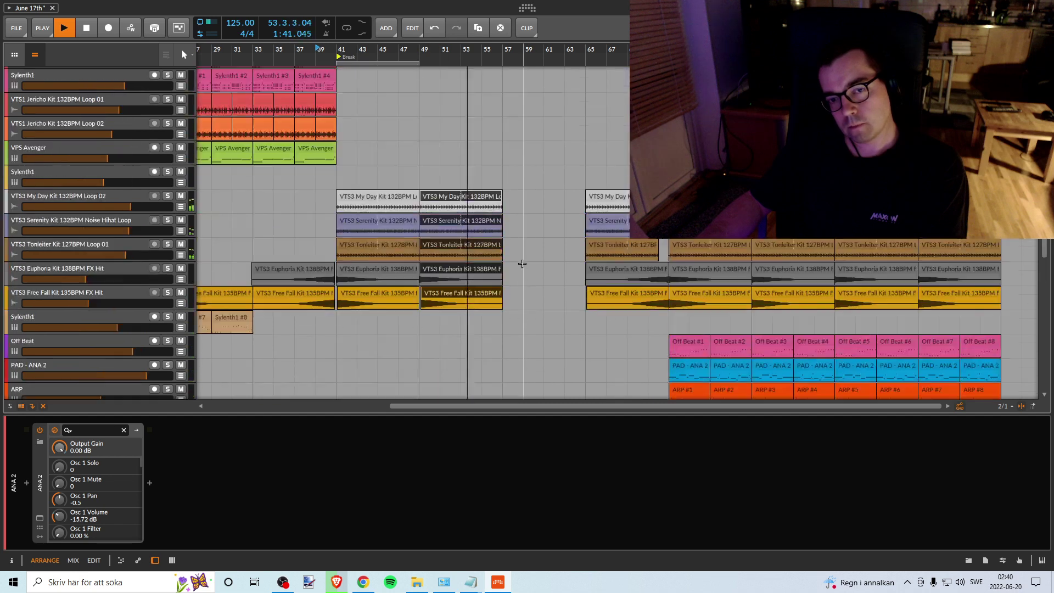
scroll(522, 264, "down", 4)
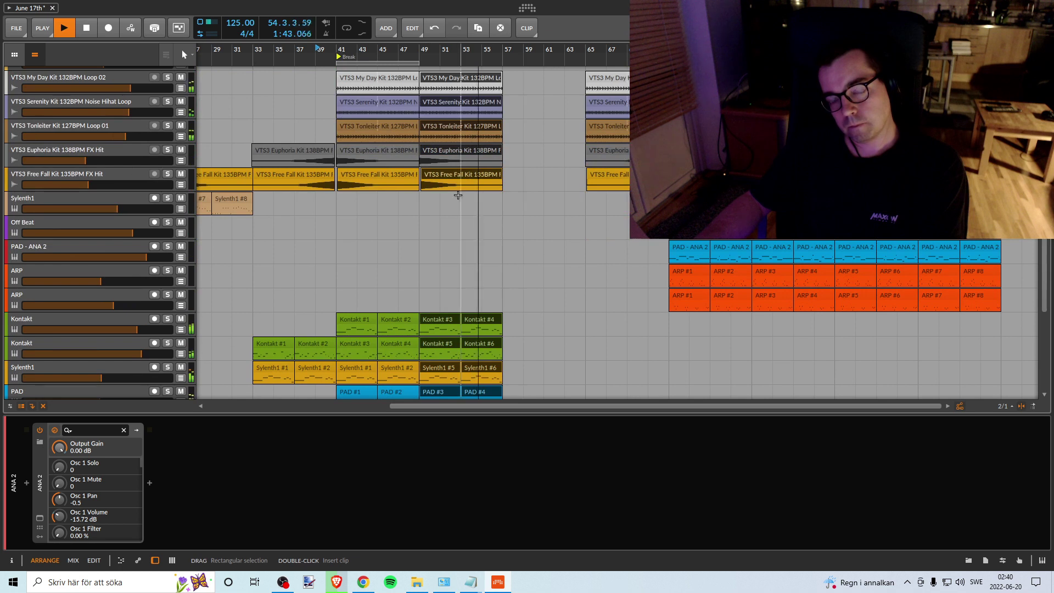
scroll(488, 220, "up", 8)
scroll(488, 220, "down", 5)
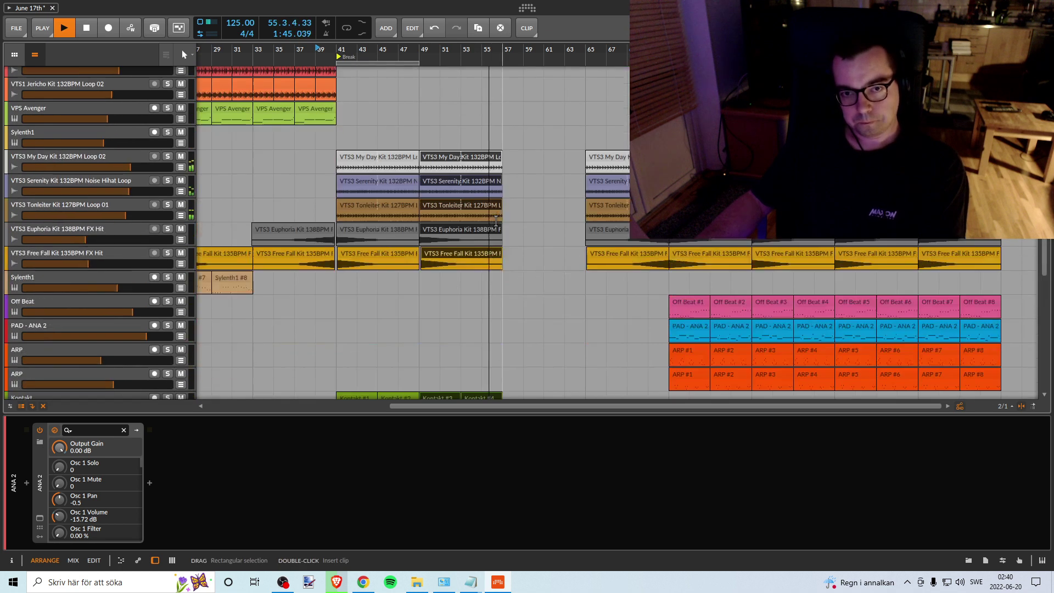
key("space")
Step: Extend the loop region to span from the song start at bar 1 to the end of the doubled break at bar 57
left_click(416, 64)
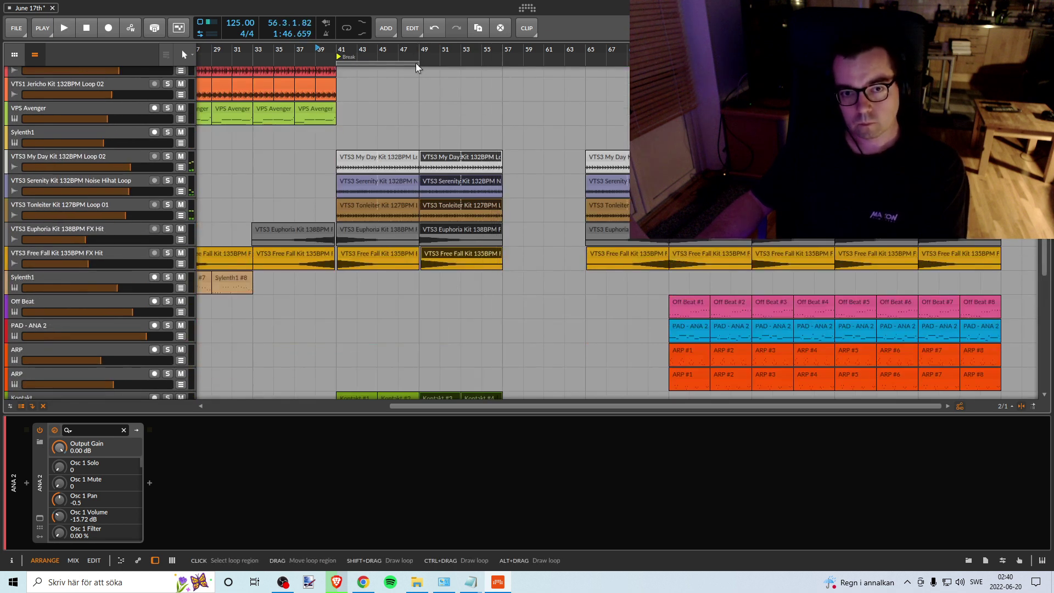
left_click_drag(418, 64, 496, 74)
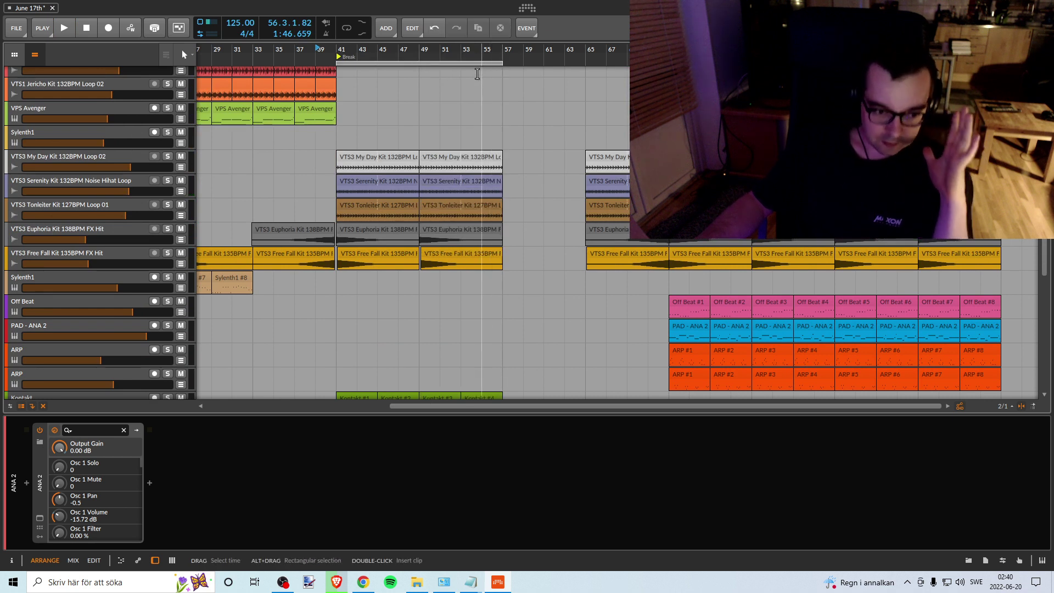
scroll(439, 142, "down", 3)
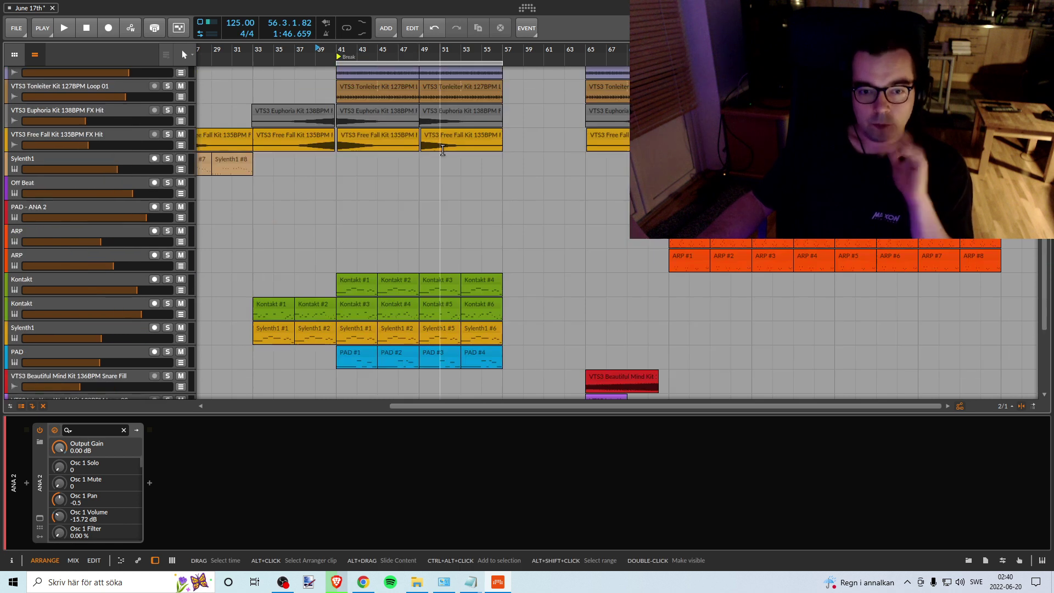
scroll(417, 135, "up", 7)
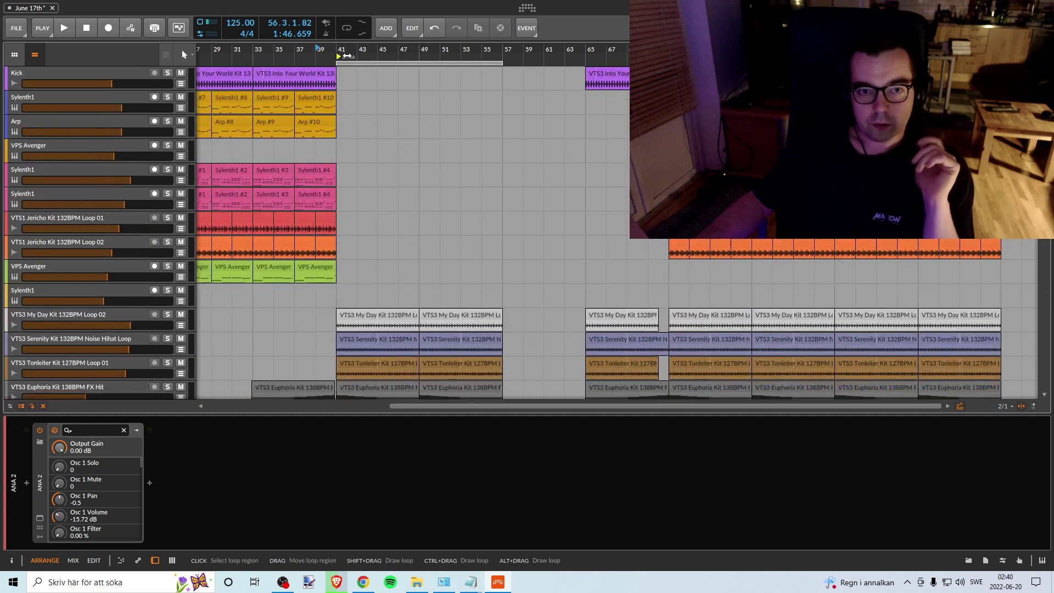
left_click_drag(338, 51, 454, 61)
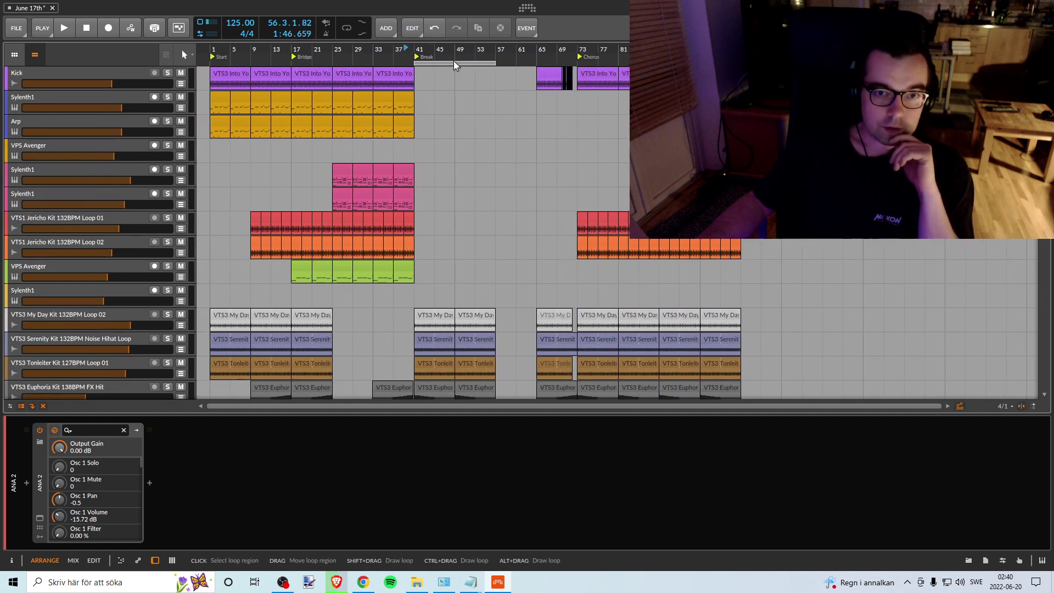
left_click_drag(291, 62, 325, 62)
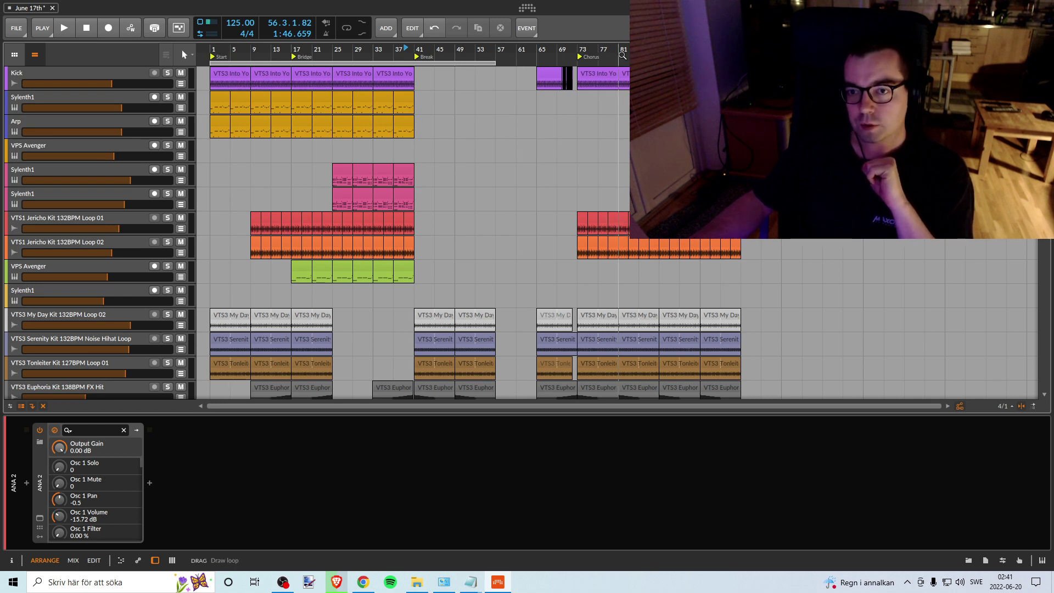
Step: Show the realtime ruler above the arrangement's bar numbers
scroll(587, 80, "down", 2)
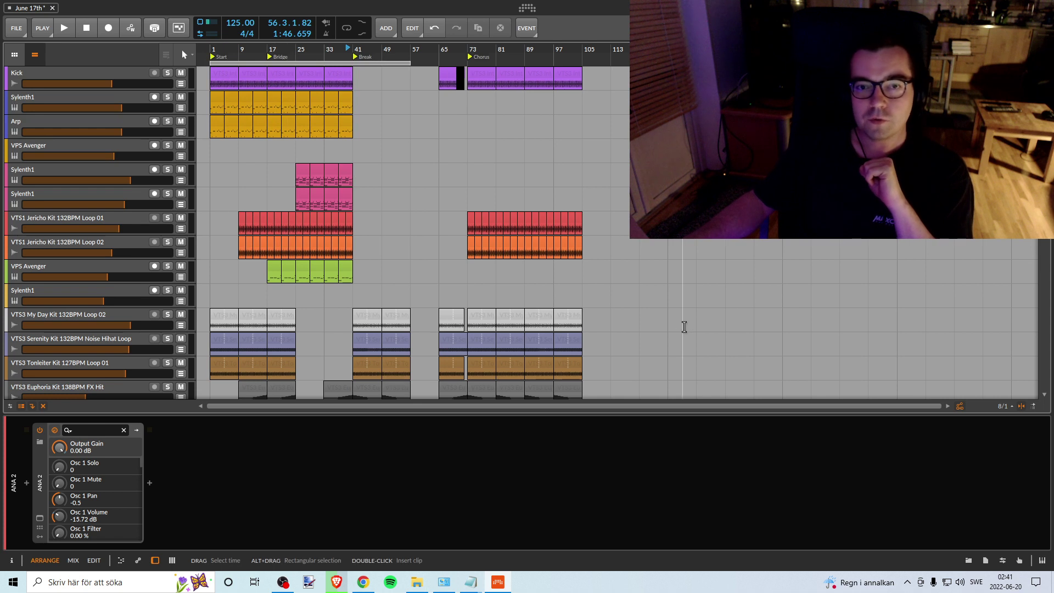
right_click(492, 55)
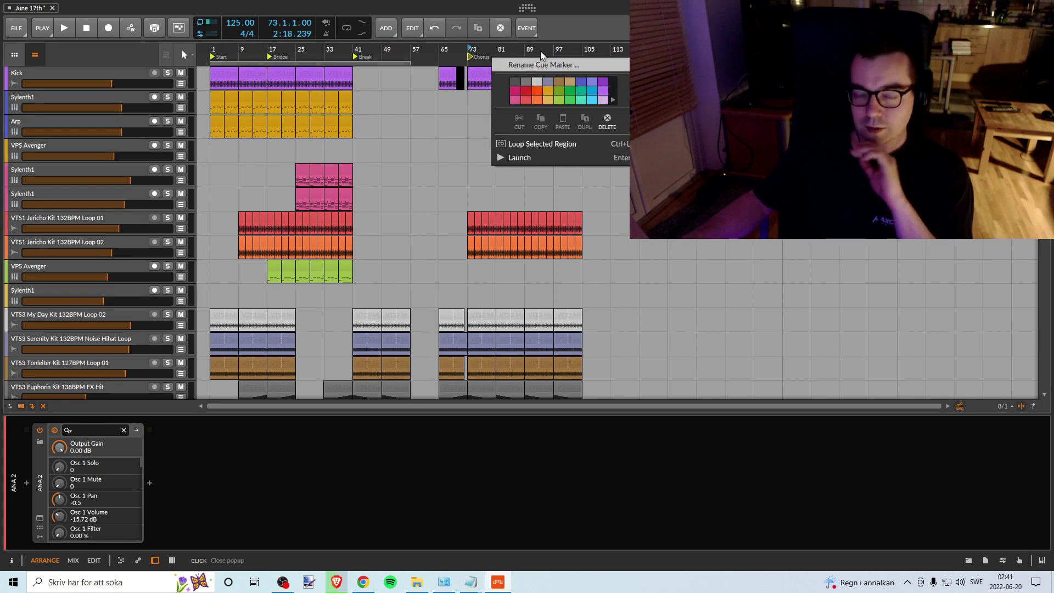
left_click(562, 32)
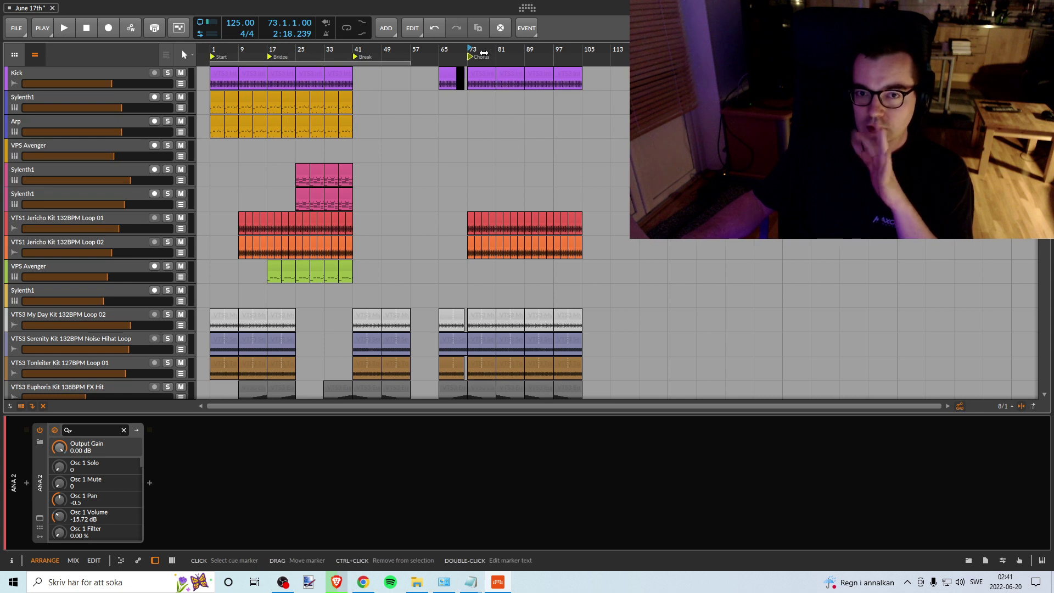
right_click(513, 51)
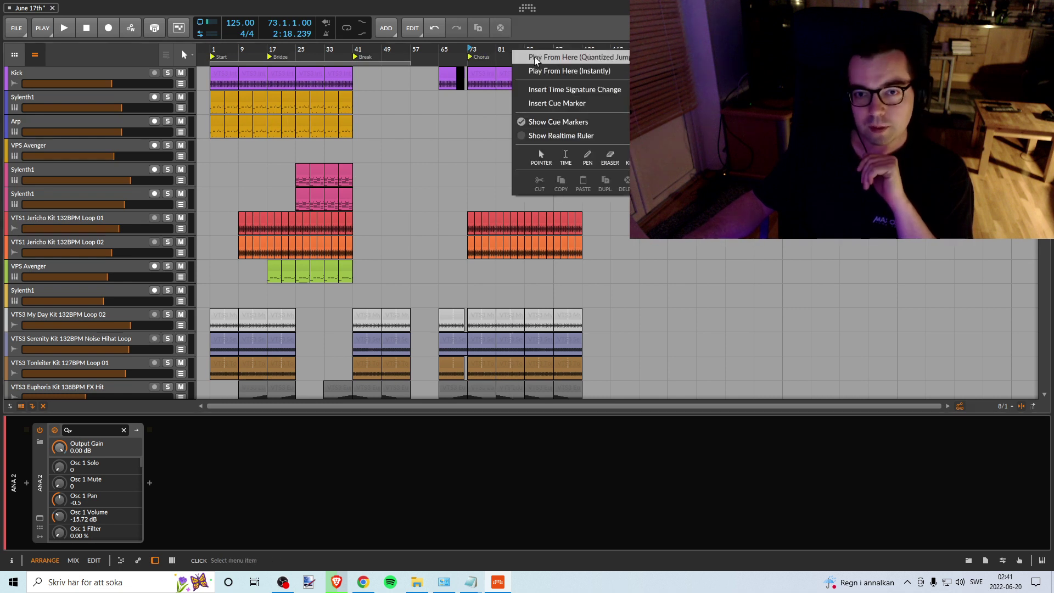
left_click(554, 136)
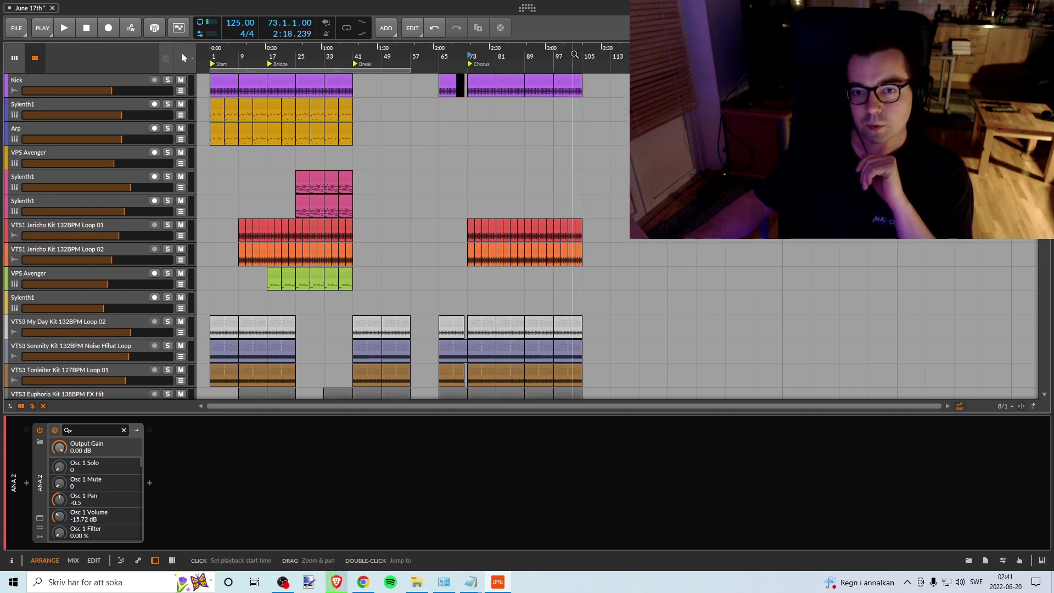
Step: Compare the section lengths against the realtime ruler and play the song from bar 1, reviewing the clips on all tracks
left_click_drag(574, 55, 477, 51)
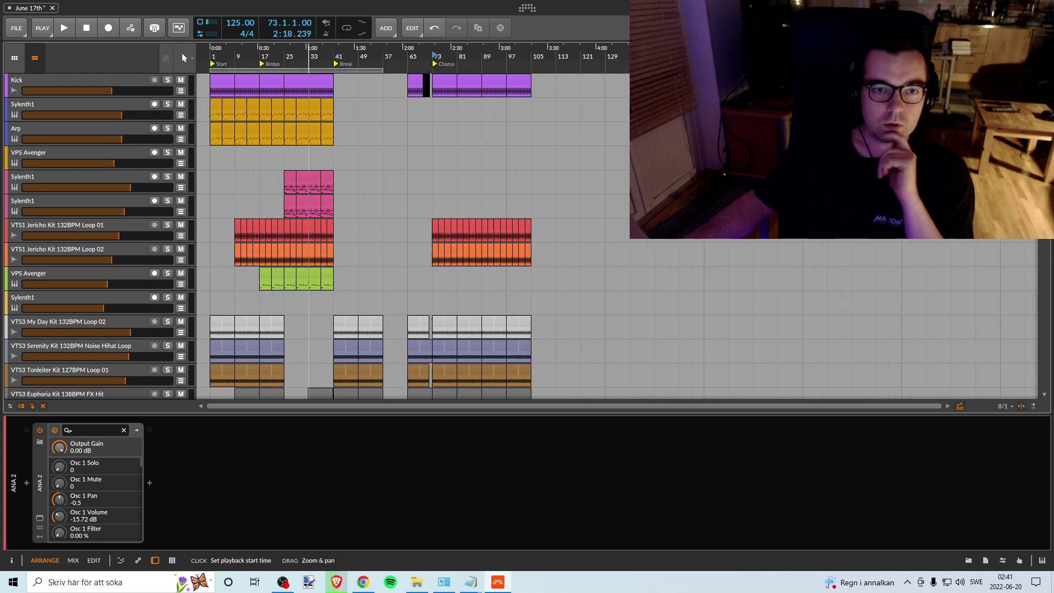
left_click_drag(308, 54, 426, 207)
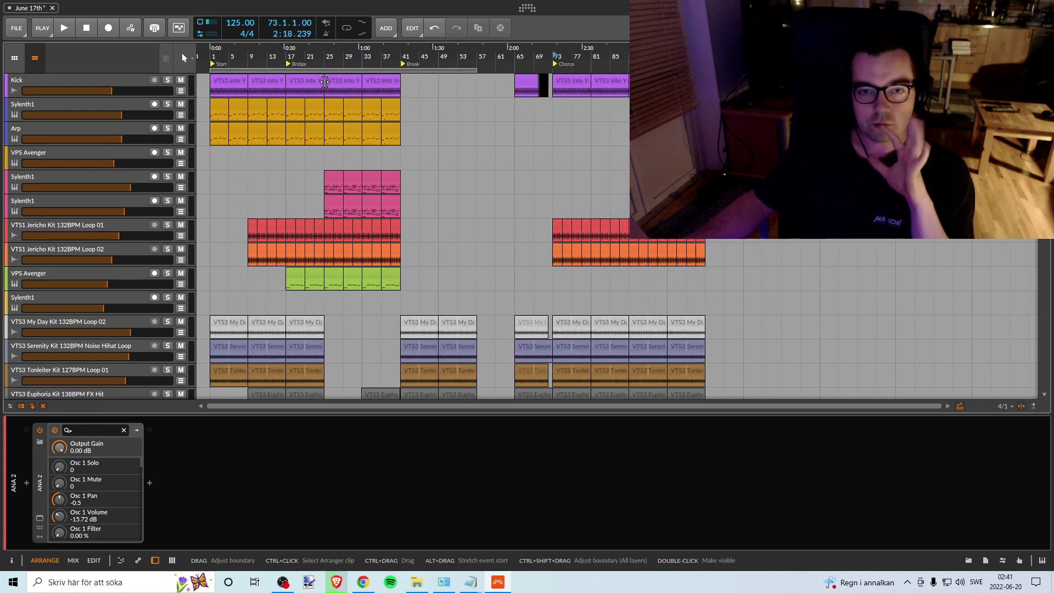
left_click_drag(305, 55, 301, 49)
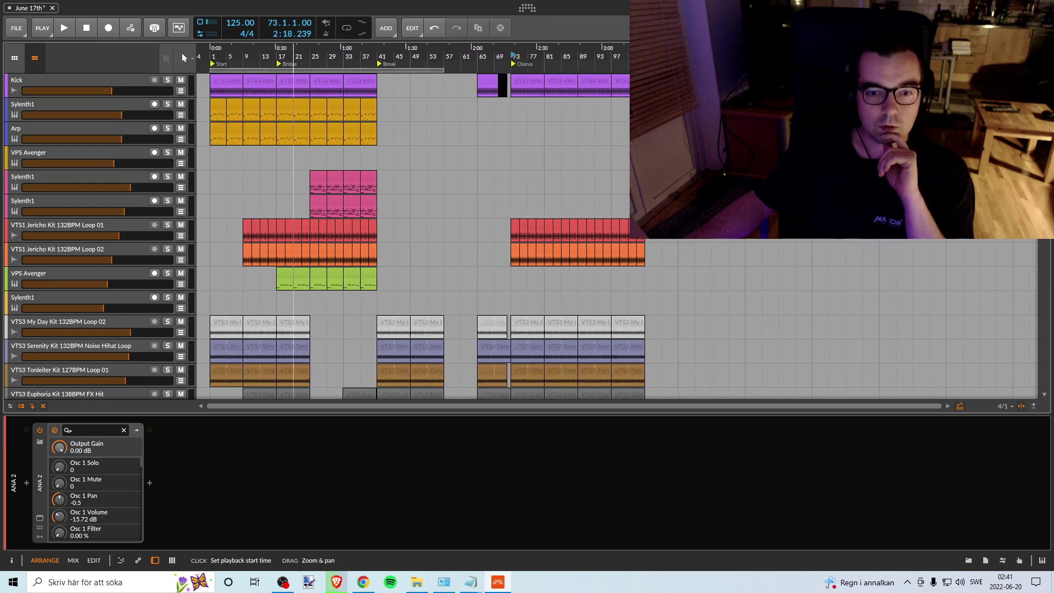
scroll(370, 160, "down", 2)
scroll(373, 154, "up", 2)
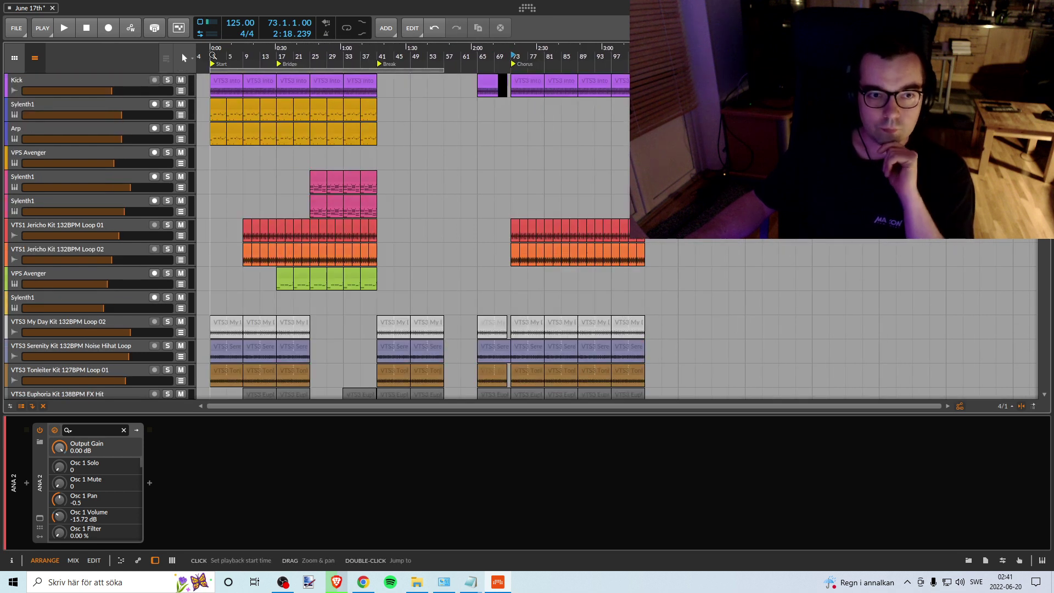
scroll(385, 156, "down", 12)
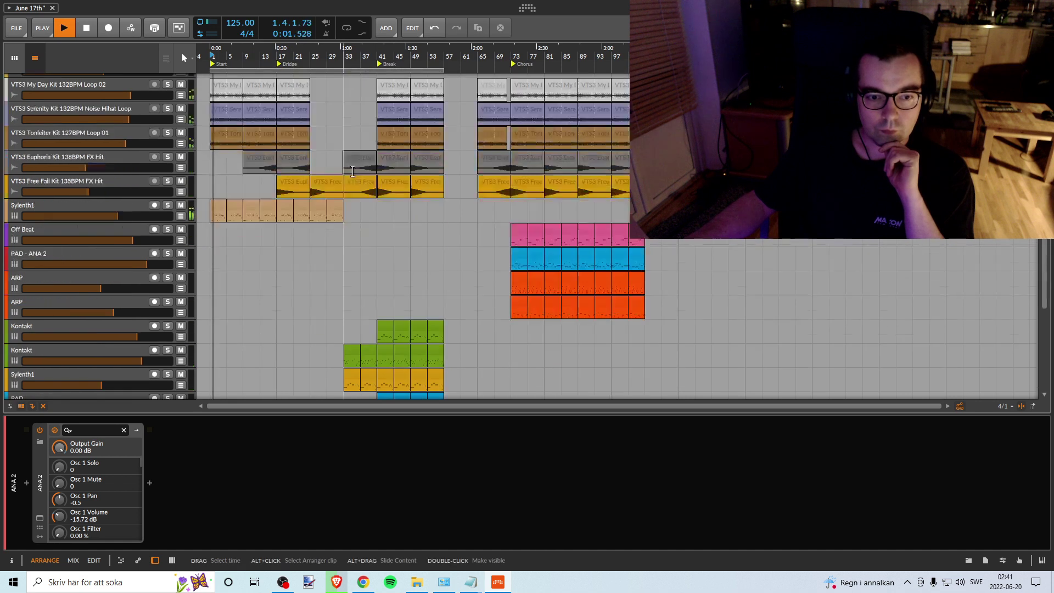
scroll(350, 171, "up", 8)
scroll(349, 171, "up", 4)
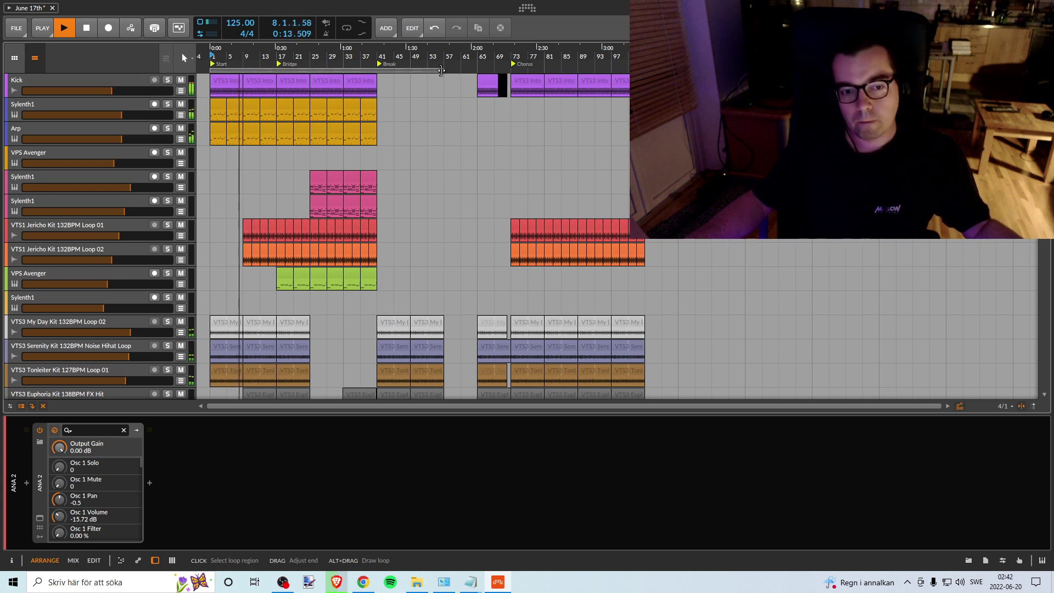
scroll(389, 149, "down", 3)
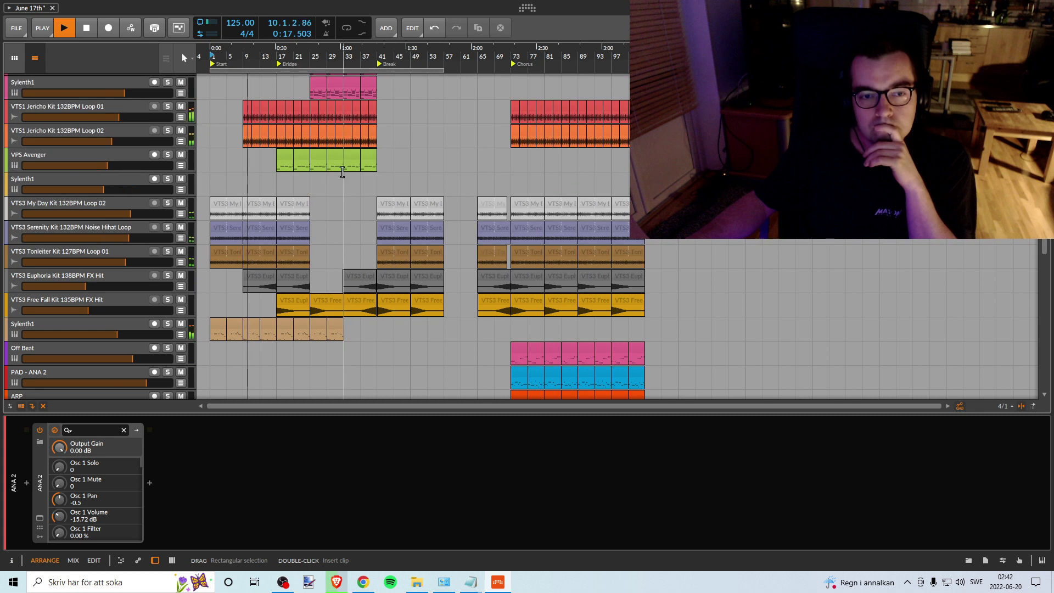
left_click_drag(274, 55, 280, 85)
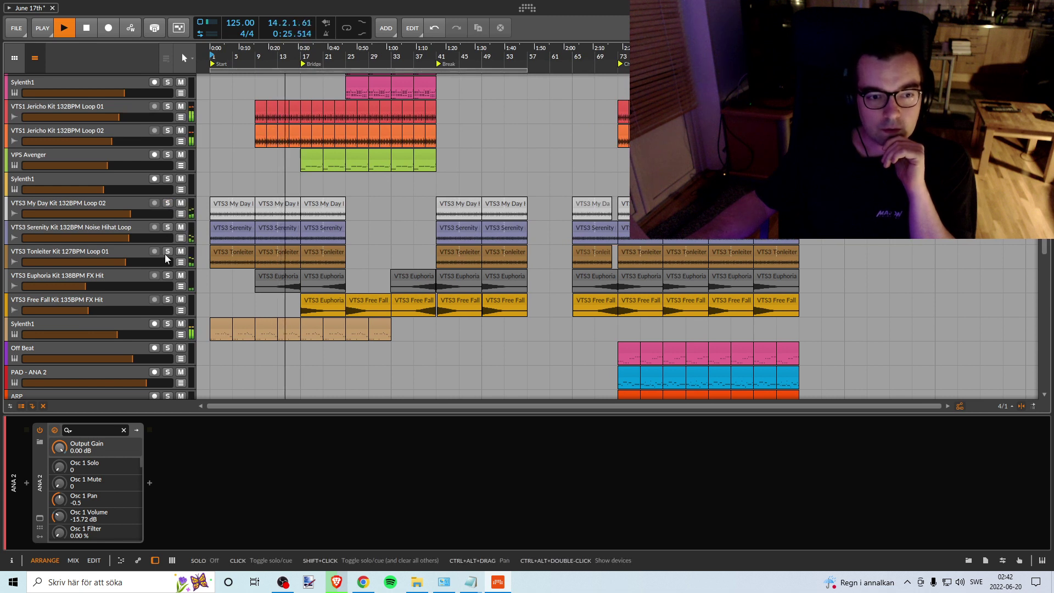
scroll(268, 327, "down", 2)
scroll(268, 327, "down", 7)
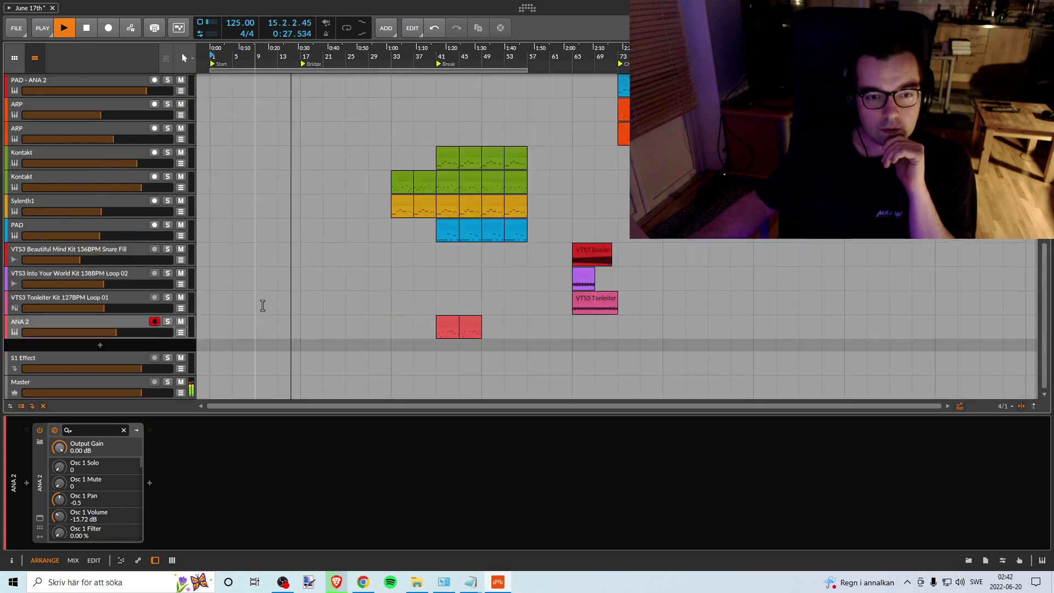
Step: Solo the VTS1 Jericho Kit 132BPM Loop 02 and Loop 01 tracks one after the other during playback, releasing each solo again
scroll(263, 305, "up", 11)
left_click(167, 249)
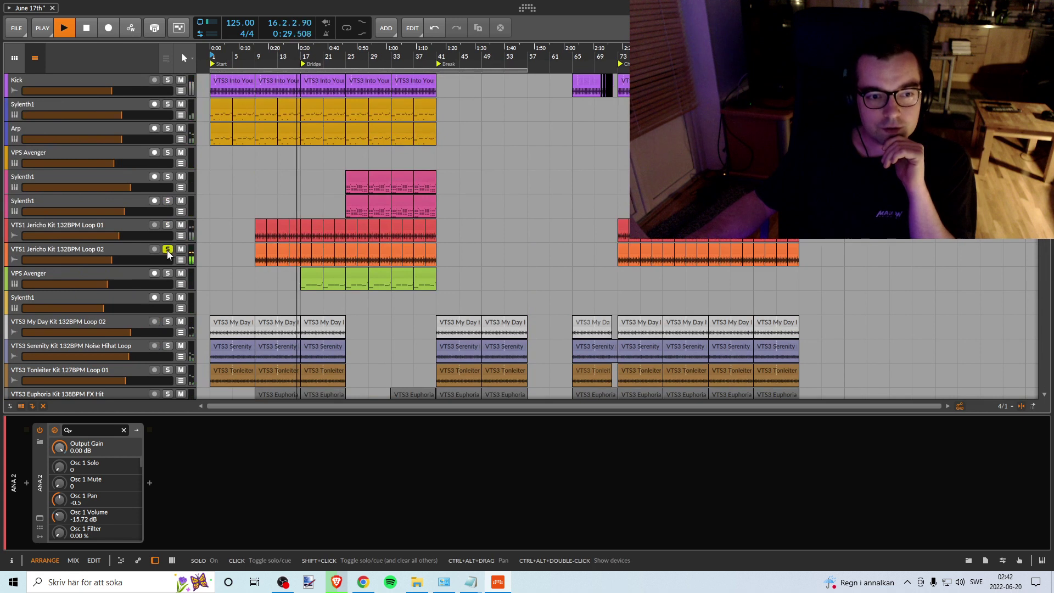
left_click(167, 249)
left_click(167, 225)
left_click(167, 226)
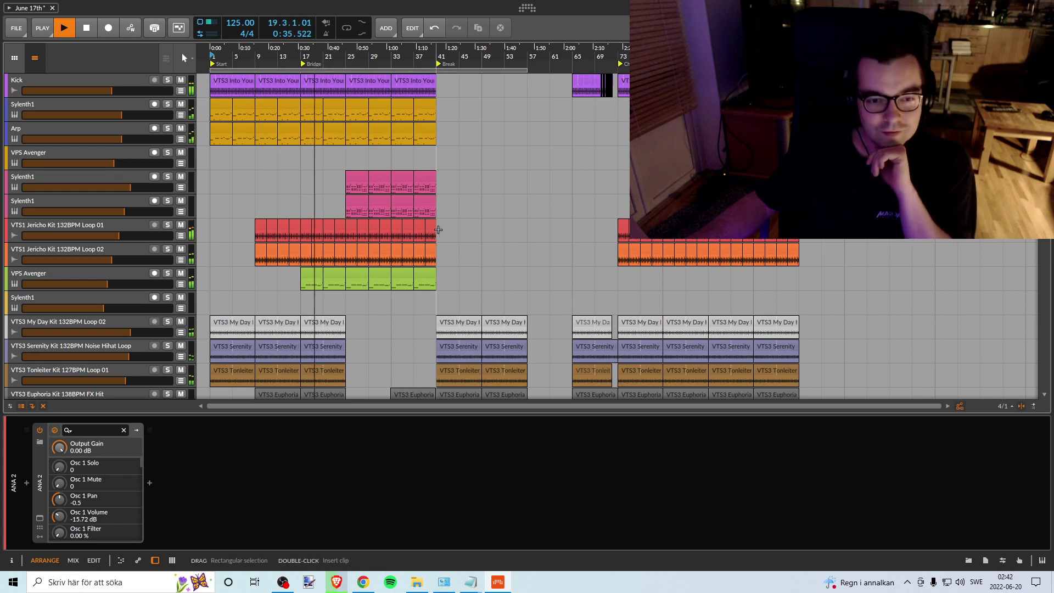
Step: Keep the song playing through the bridge and examine the clips between about bars 25 and 33
scroll(431, 247, "down", 6)
scroll(424, 273, "up", 3)
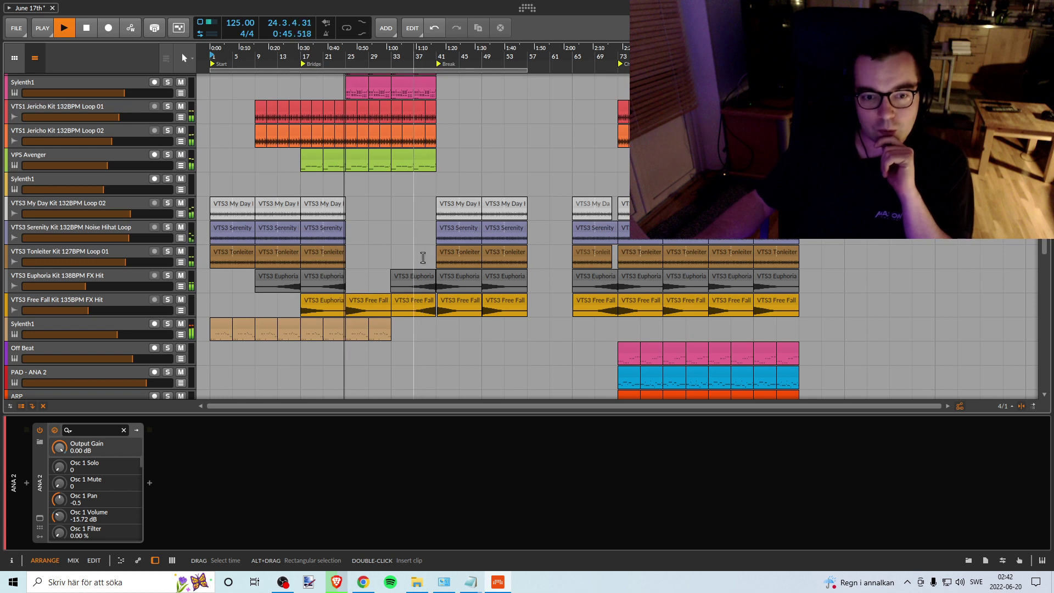
scroll(426, 247, "up", 2)
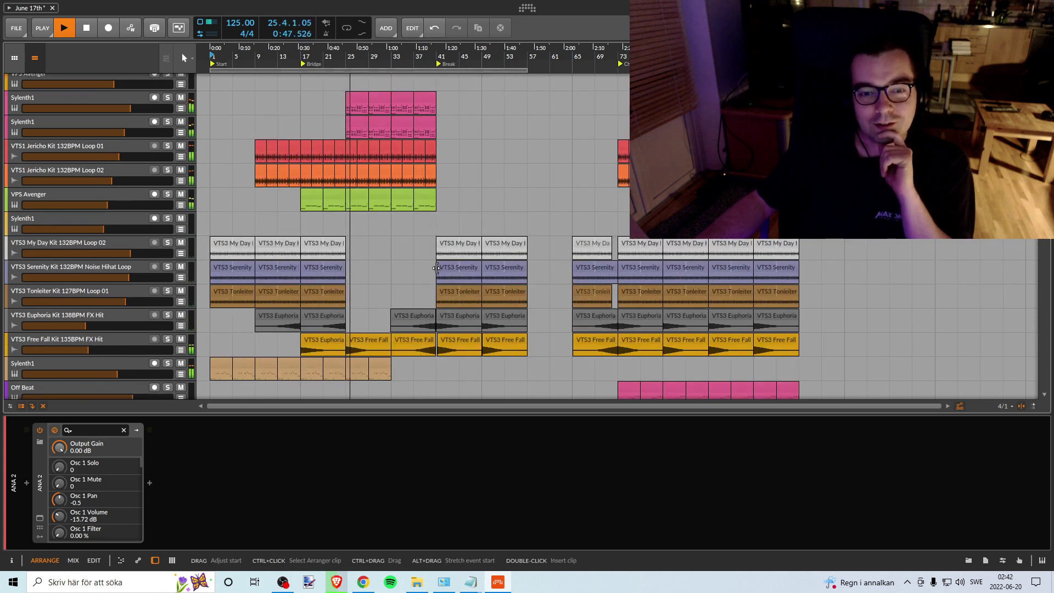
scroll(426, 241, "up", 4)
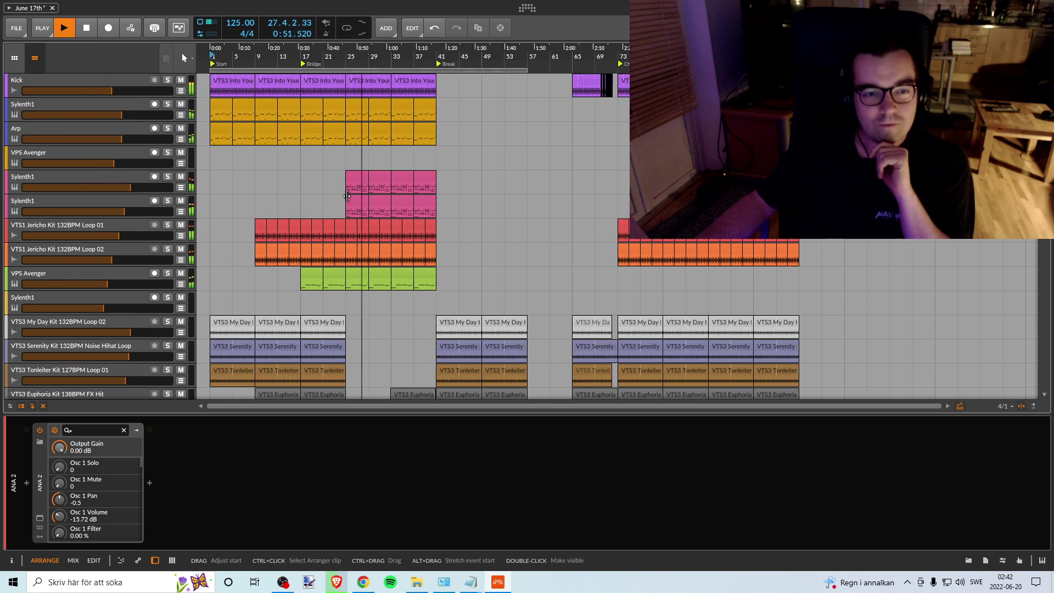
left_click_drag(384, 60, 460, 109)
left_click_drag(508, 58, 509, 57)
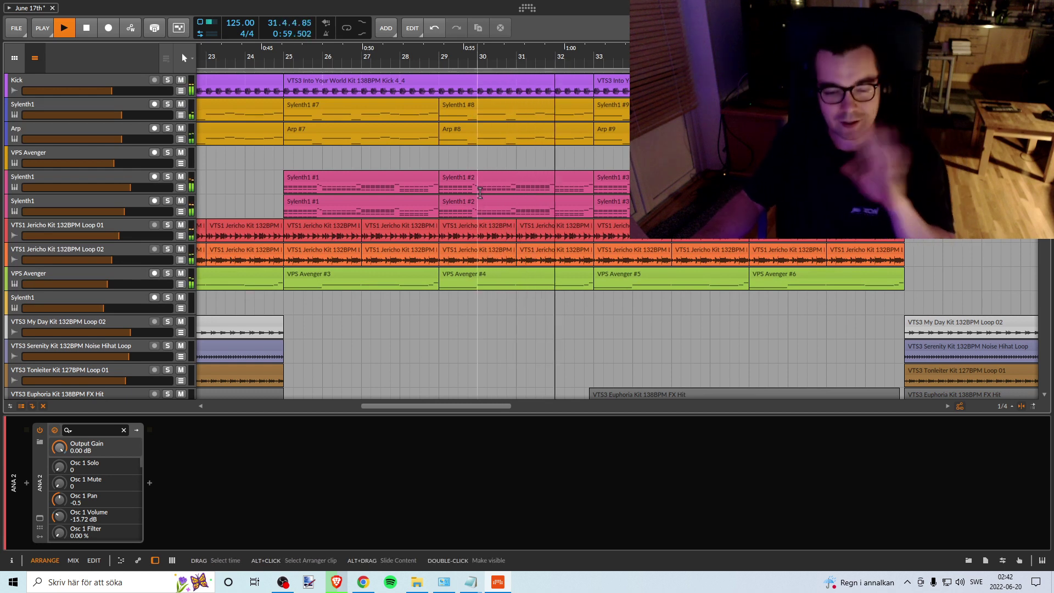
left_click_drag(543, 62, 547, 34)
Step: Listen through the transition into the break while reviewing the clips on all tracks, and stop playback at bar 46
scroll(558, 175, "down", 3)
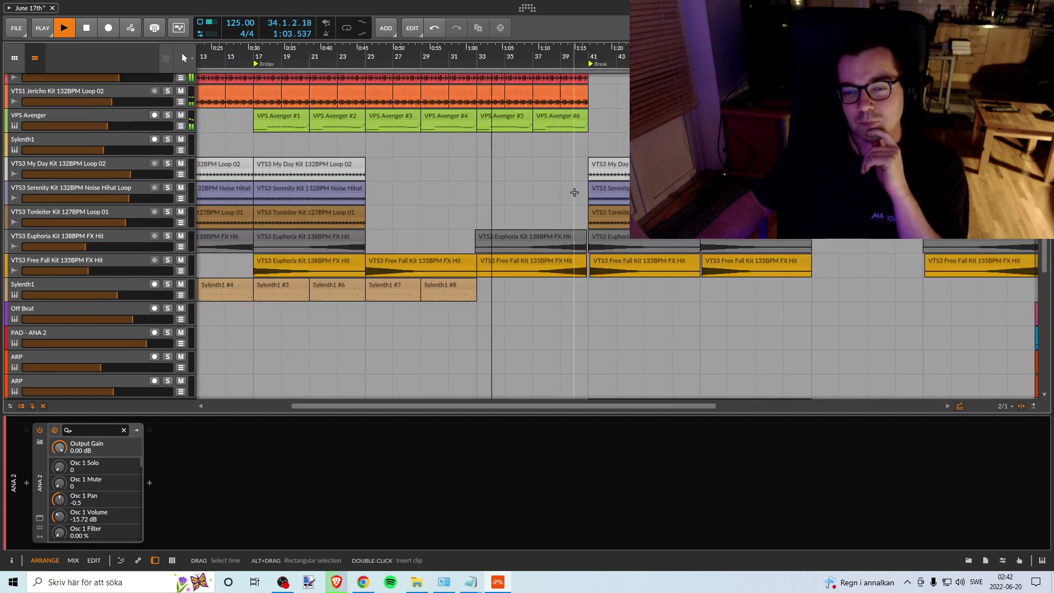
scroll(587, 231, "up", 3)
scroll(588, 230, "down", 5)
scroll(587, 231, "down", 5)
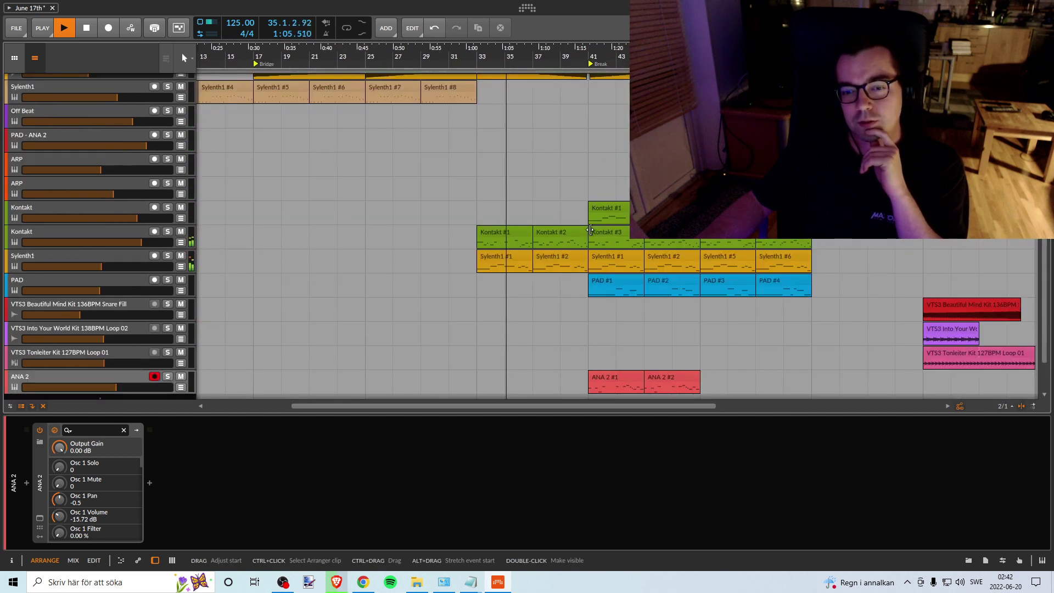
scroll(586, 227, "up", 2)
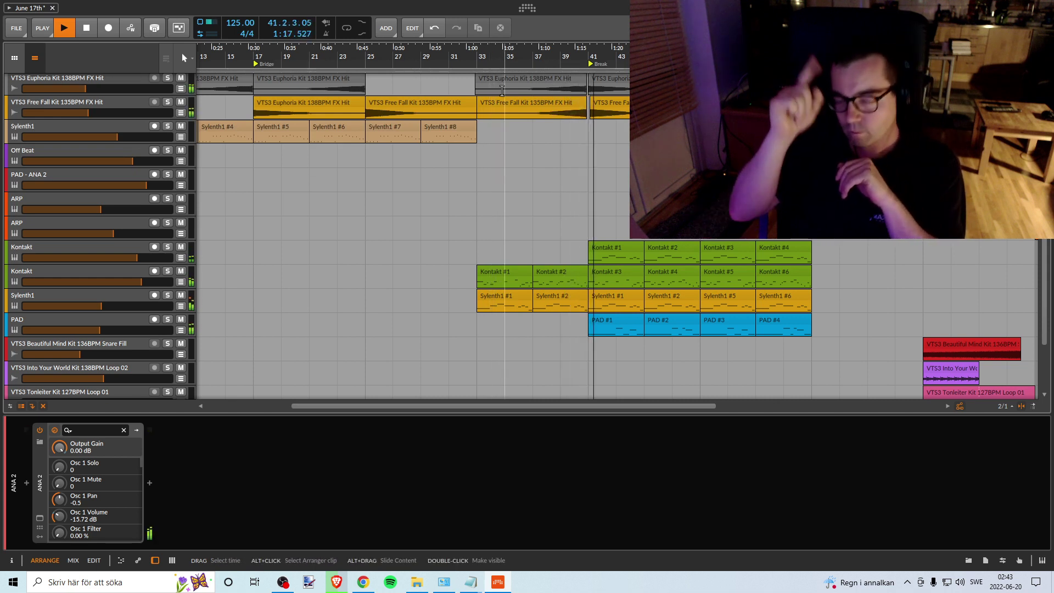
scroll(613, 169, "up", 3)
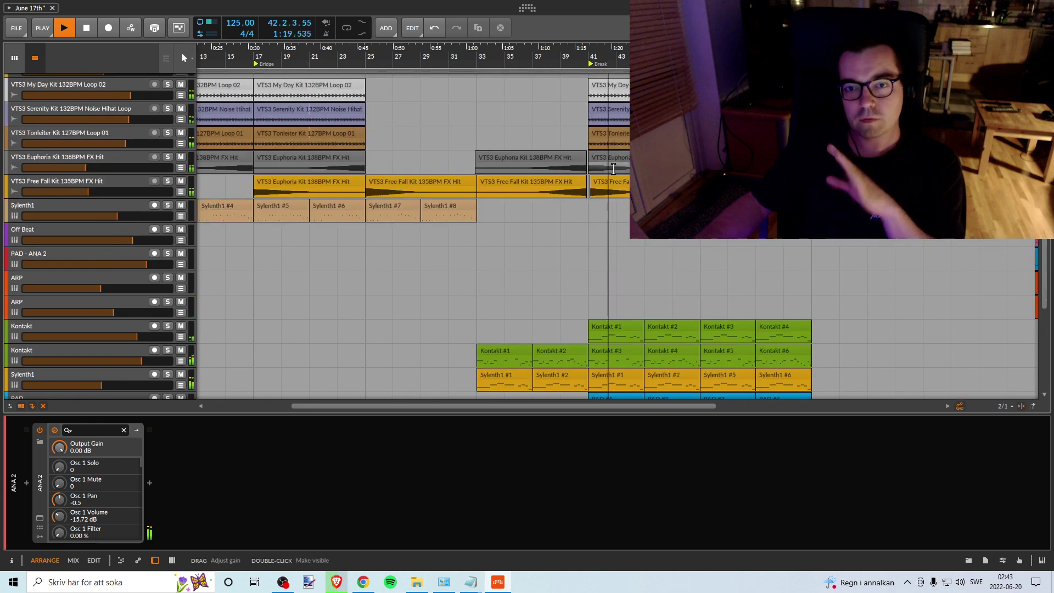
scroll(612, 175, "up", 10)
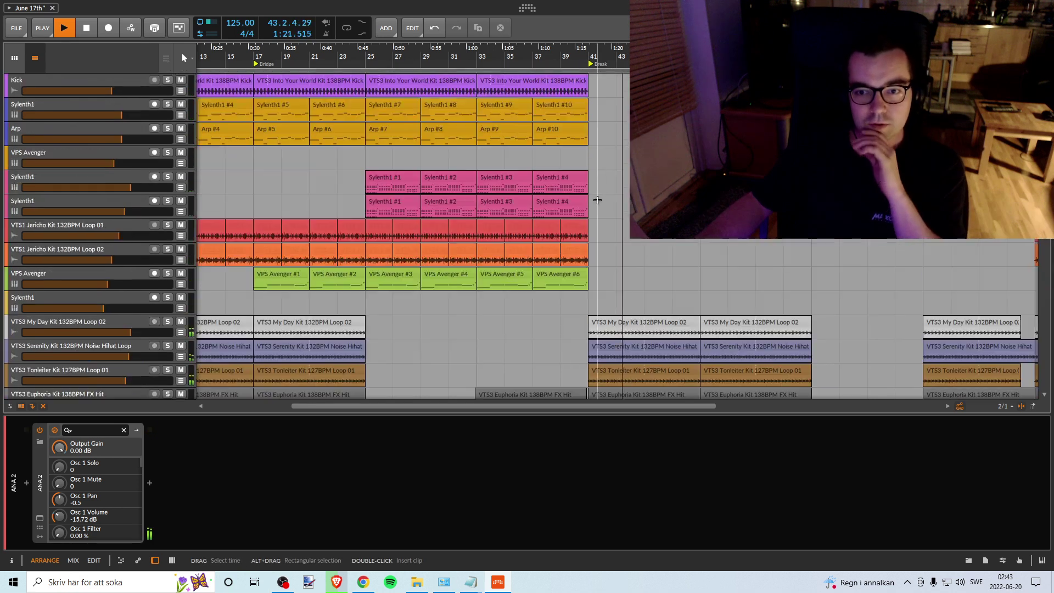
scroll(598, 200, "down", 15)
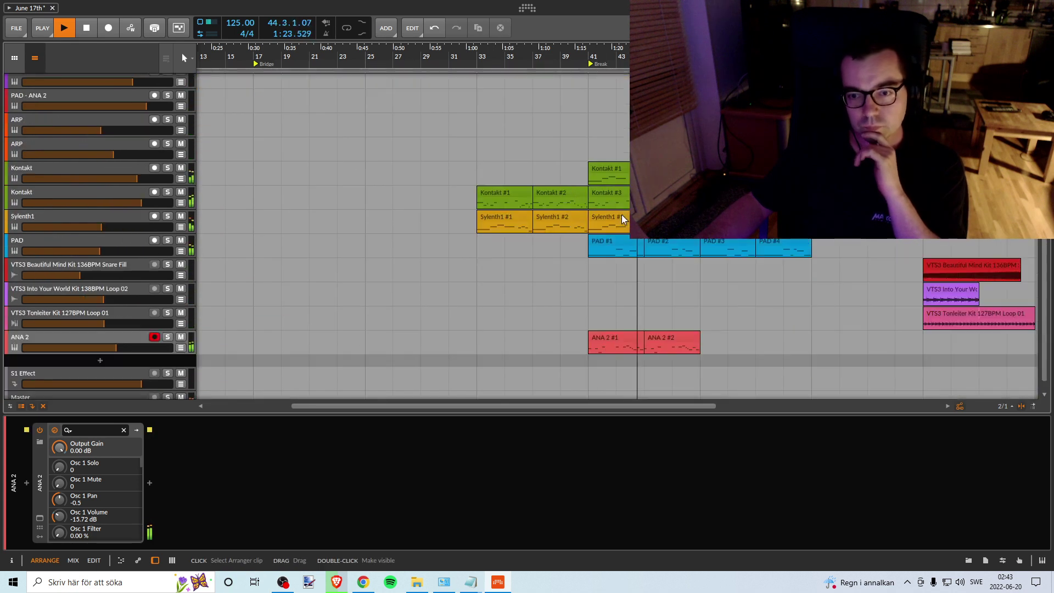
left_click_drag(616, 55, 505, 142)
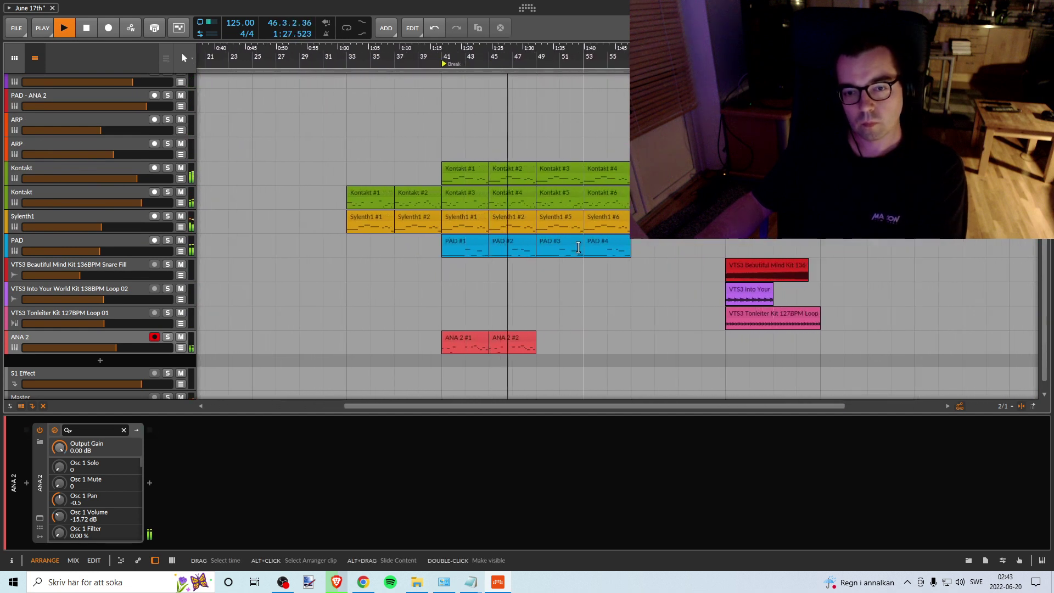
key("space")
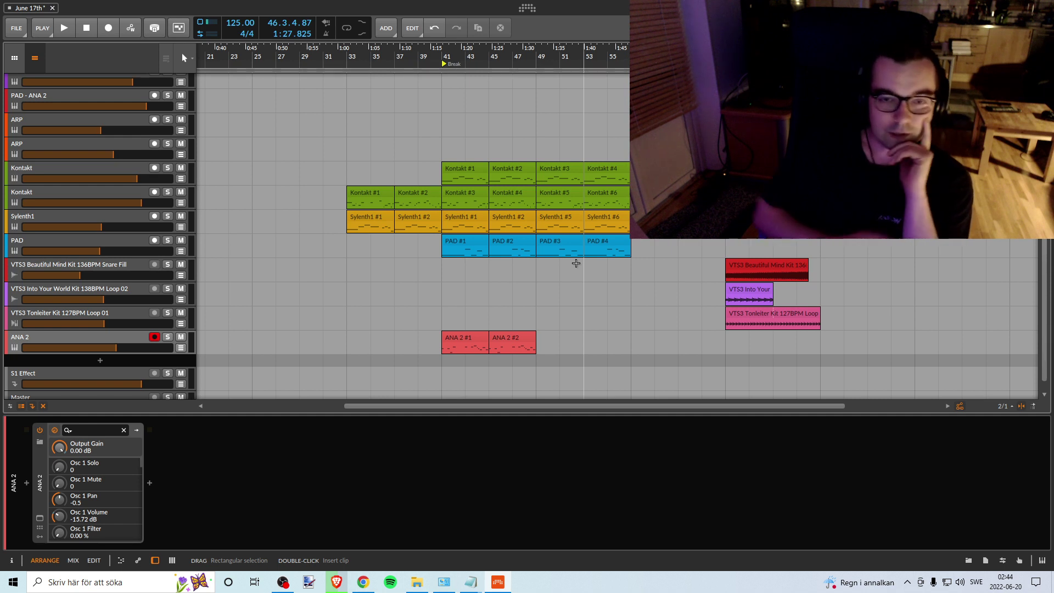
Step: Copy the snare fill clip at bar 65 on the VTS3 Beautiful Mind Kit track to bar 33
left_click(447, 53)
left_click_drag(447, 52, 469, 70)
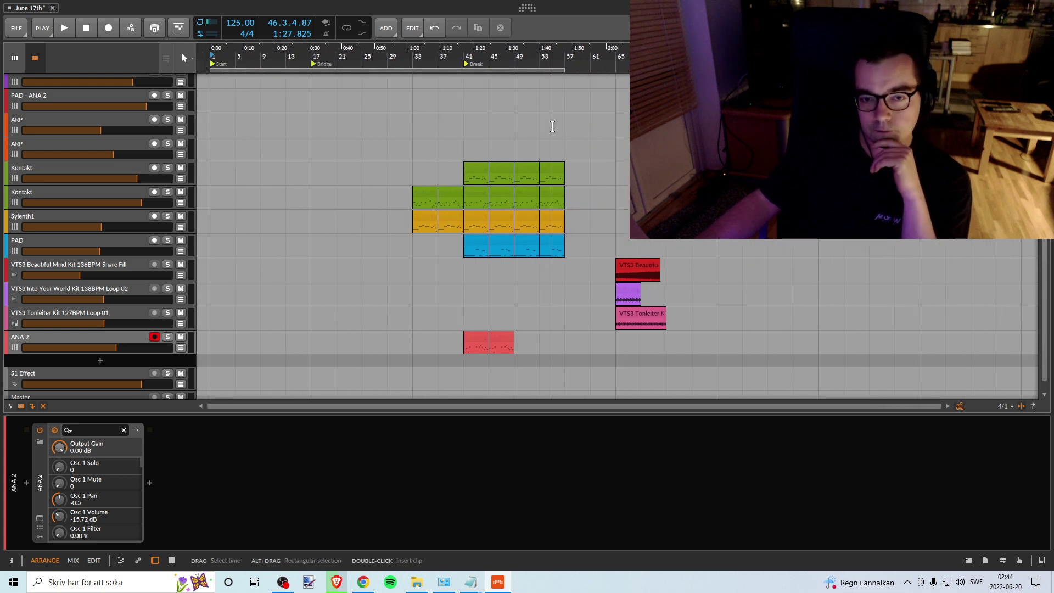
scroll(488, 198, "up", 5)
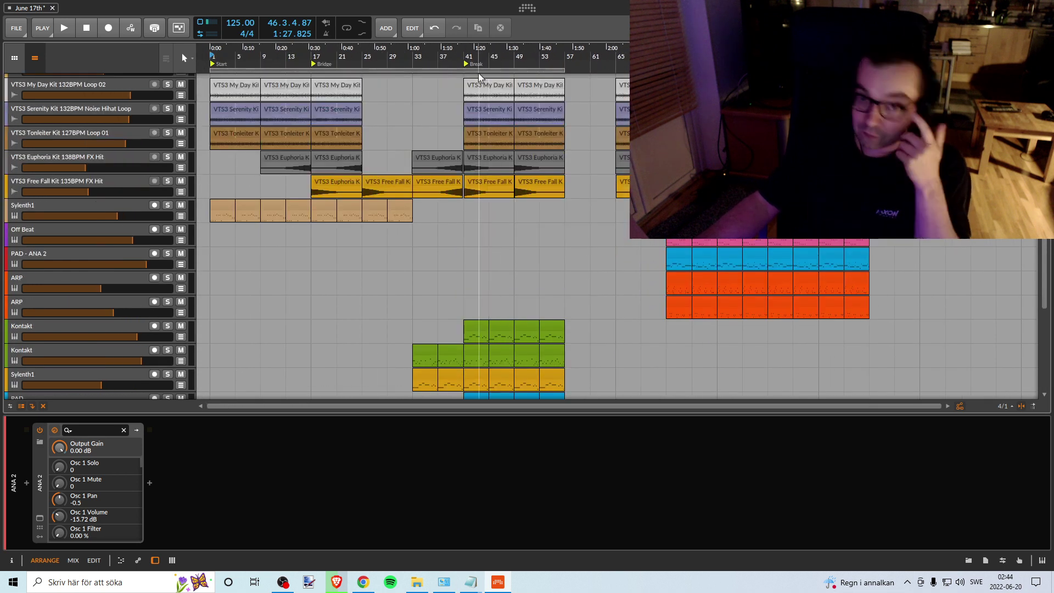
left_click_drag(464, 55, 524, 53)
scroll(500, 225, "down", 4)
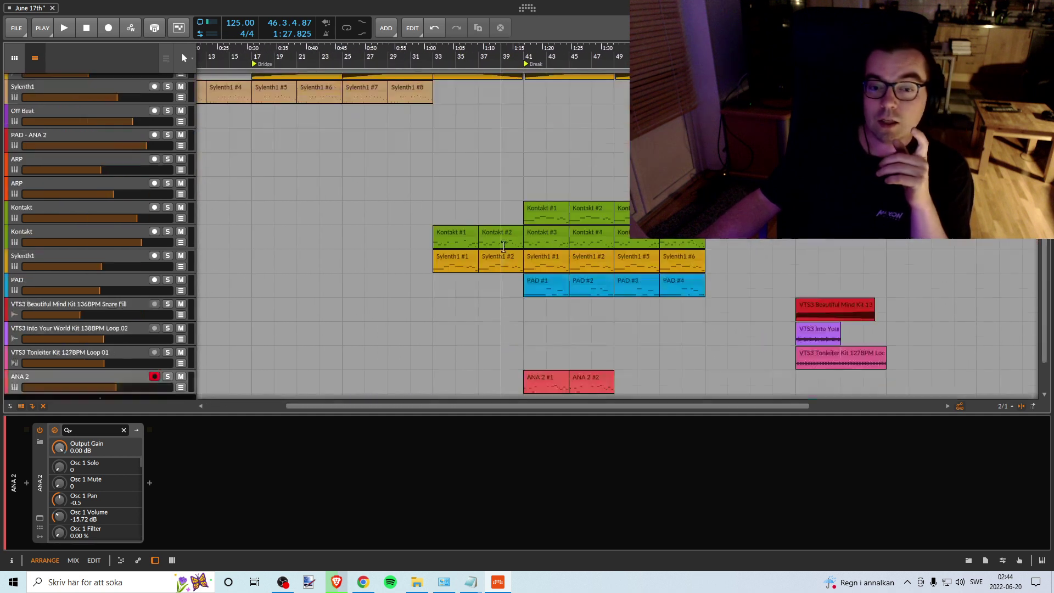
scroll(499, 264, "up", 8)
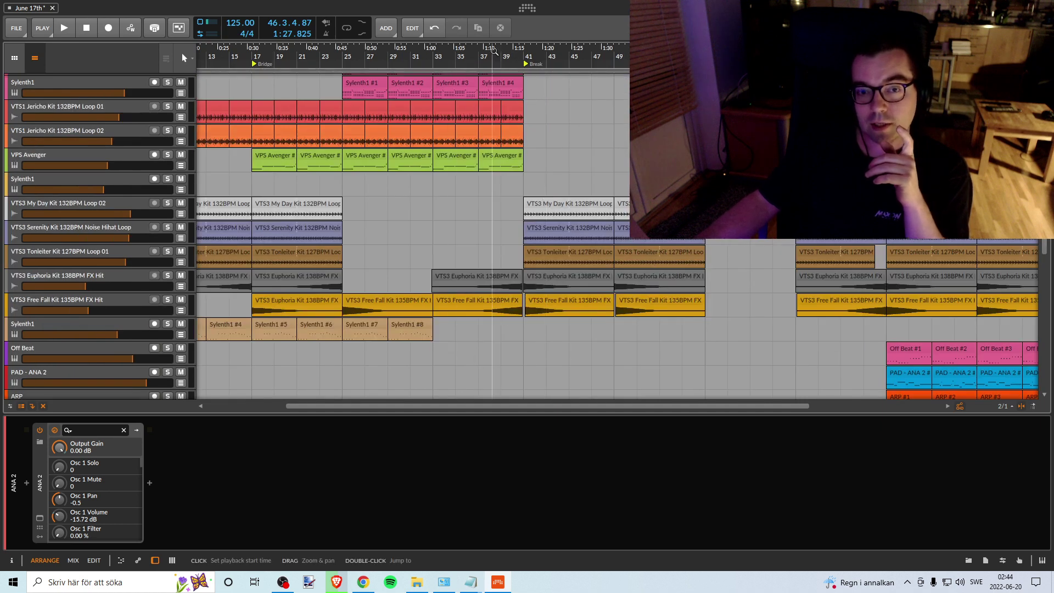
scroll(631, 293, "down", 7)
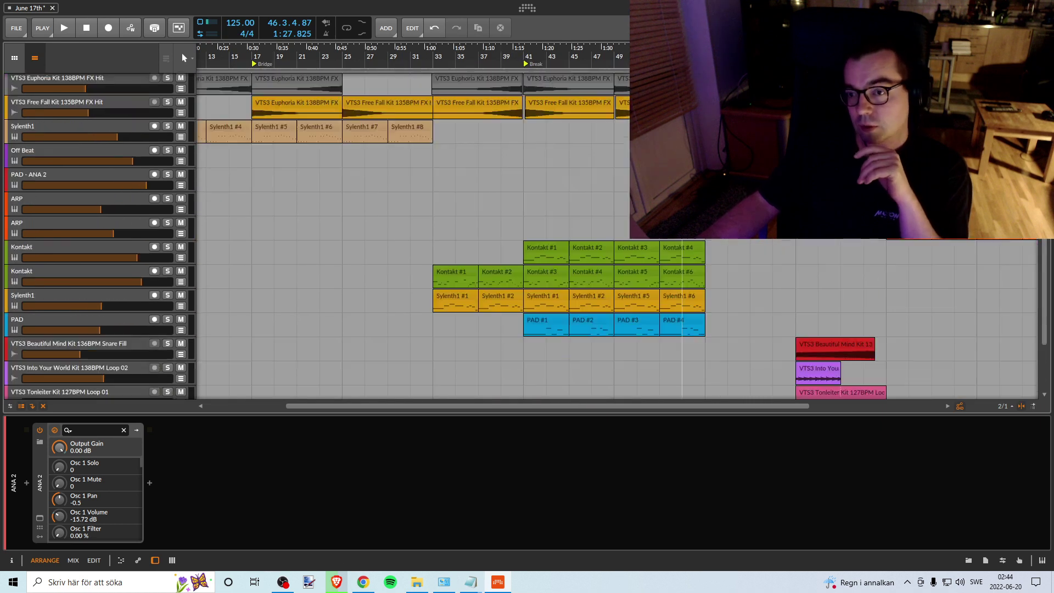
scroll(714, 308, "up", 4)
scroll(791, 322, "down", 5)
left_click(829, 304)
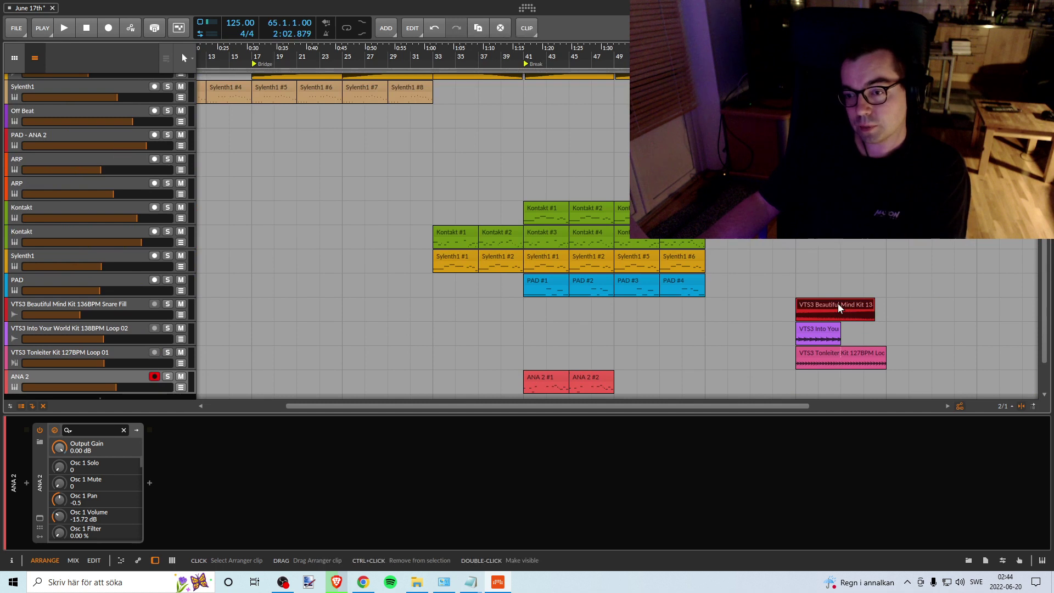
left_click_drag(833, 305, 471, 321)
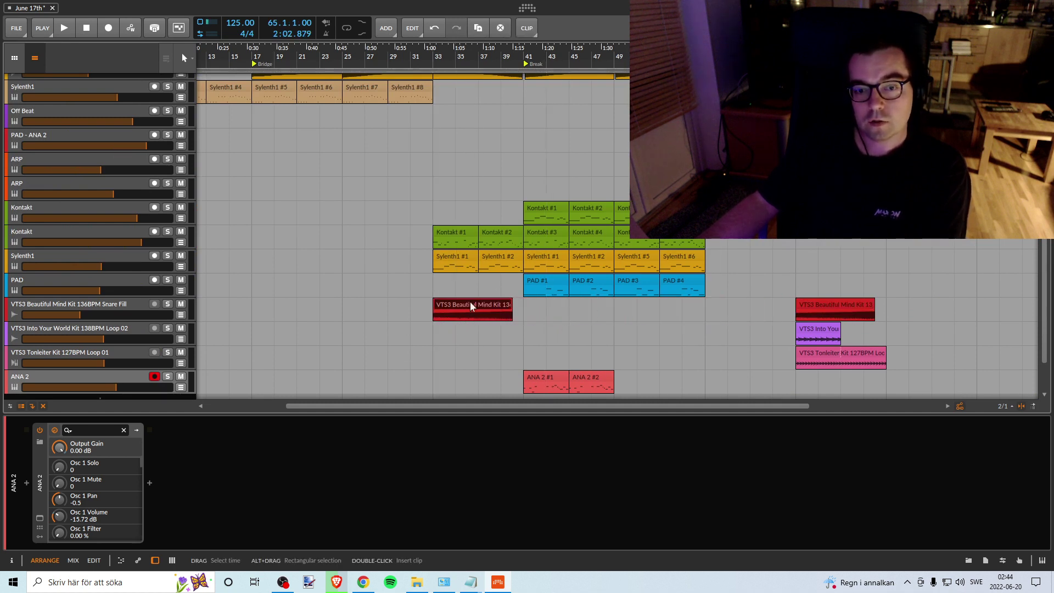
Step: Move the copied snare fill clip to start at bar 34 so that it ends where the break begins at bar 41
left_click_drag(478, 55, 450, 60)
scroll(484, 227, "up", 10)
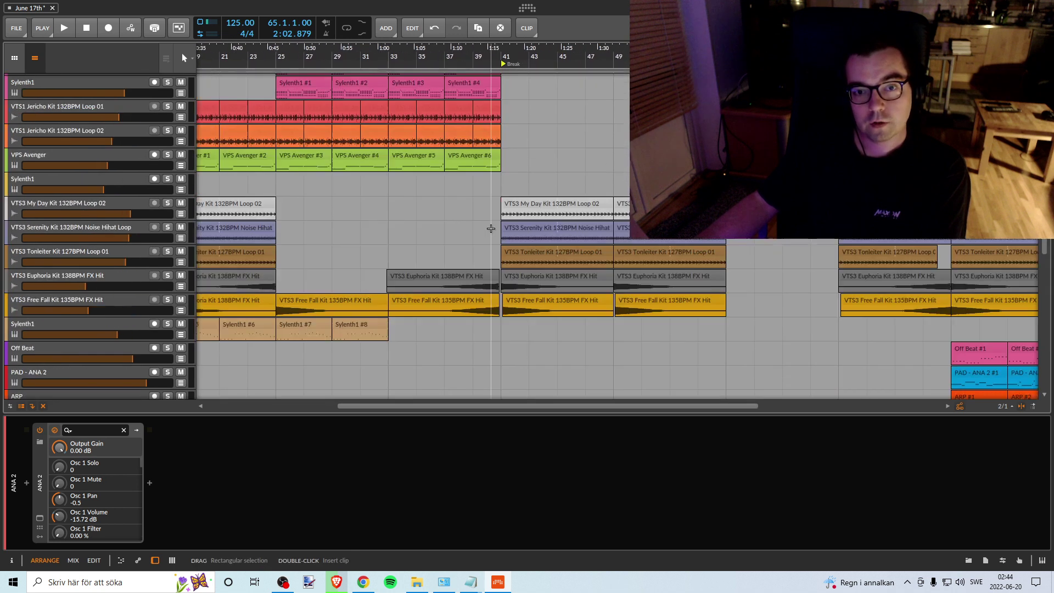
scroll(486, 209, "down", 8)
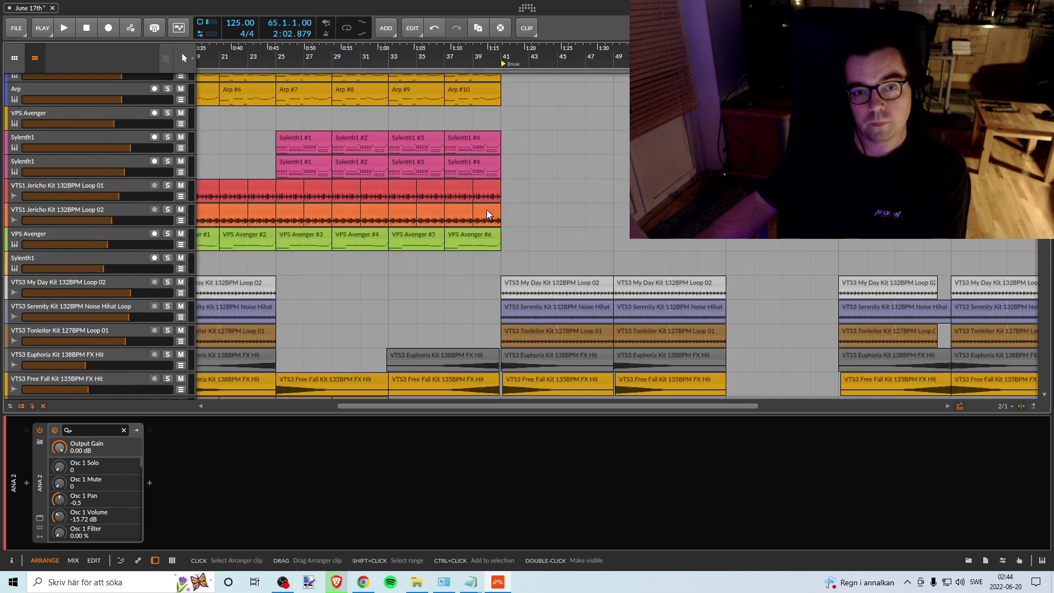
scroll(483, 219, "down", 8)
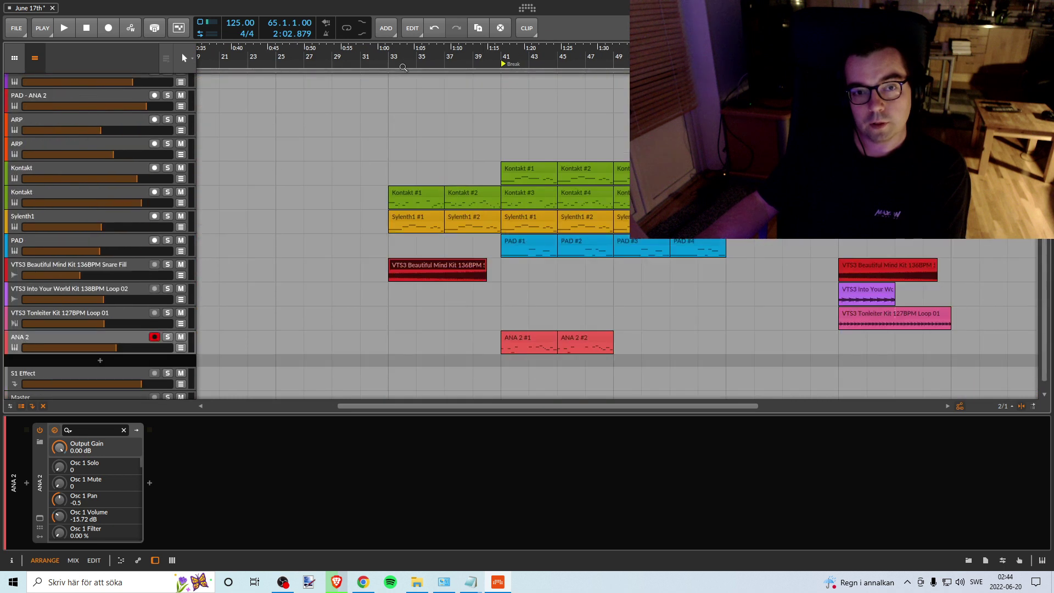
left_click_drag(411, 59, 451, 266)
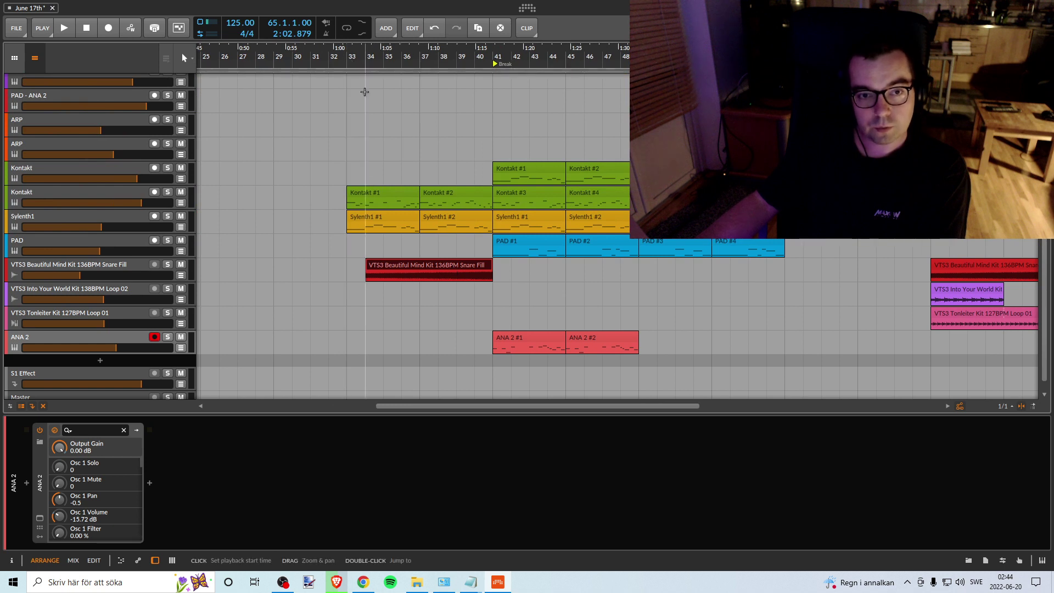
Step: Play the transition from bar 33 into the break and slightly raise the volume of the VTS3 Beautiful Mind Kit Snare Fill track
scroll(372, 197, "up", 8)
scroll(372, 196, "up", 8)
scroll(400, 195, "down", 14)
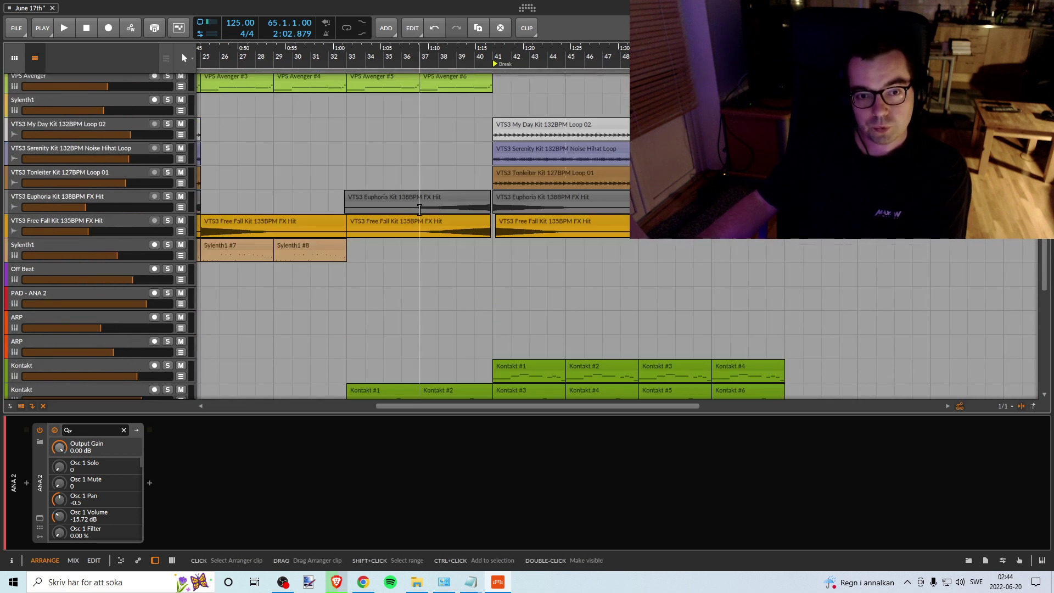
scroll(400, 287, "down", 2)
scroll(394, 160, "up", 2)
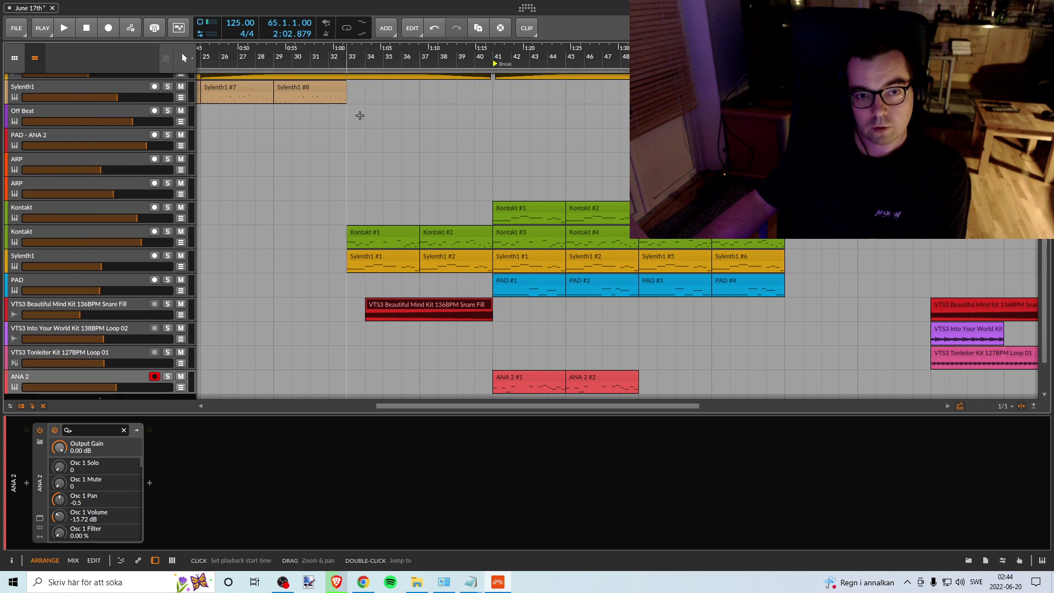
left_click(413, 306)
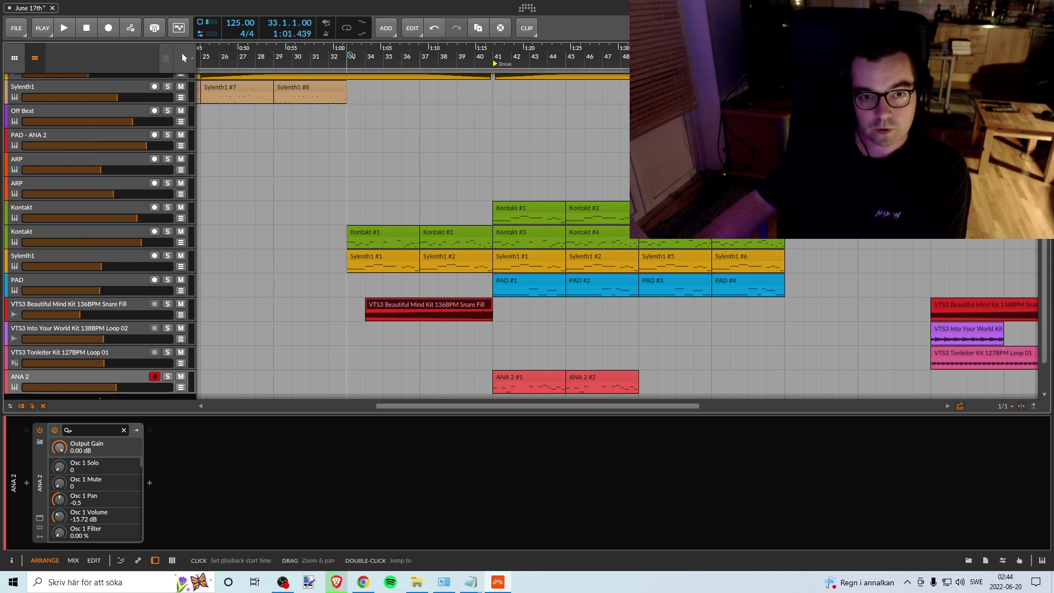
key("space")
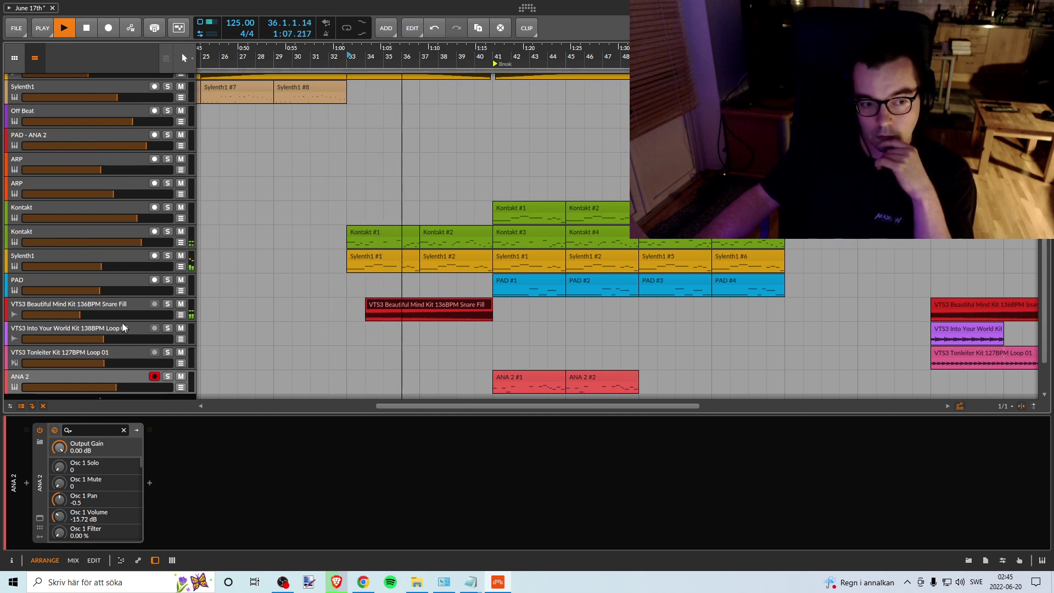
left_click_drag(120, 315, 92, 315)
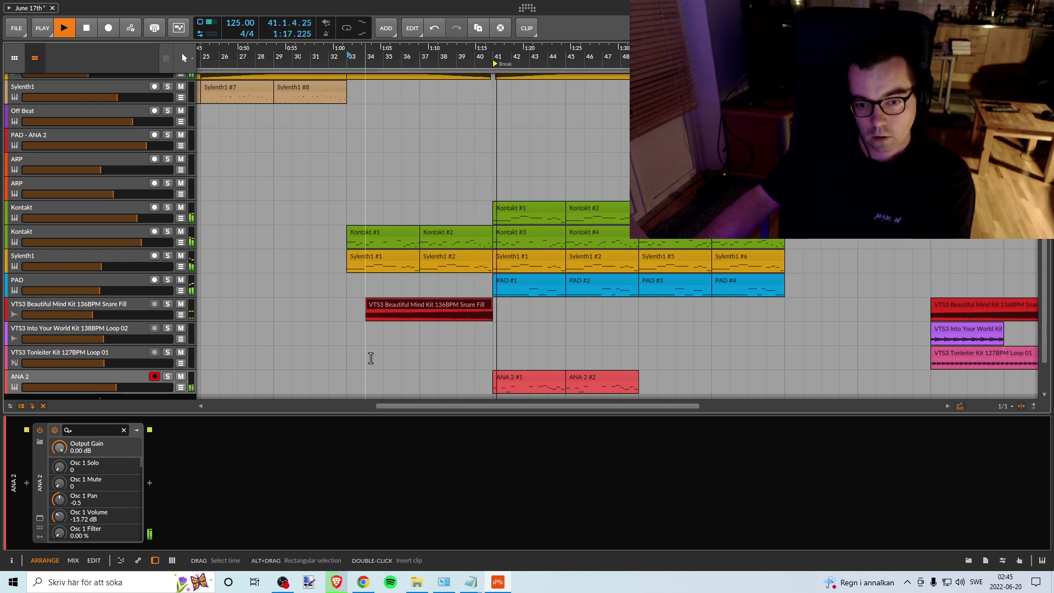
key("space")
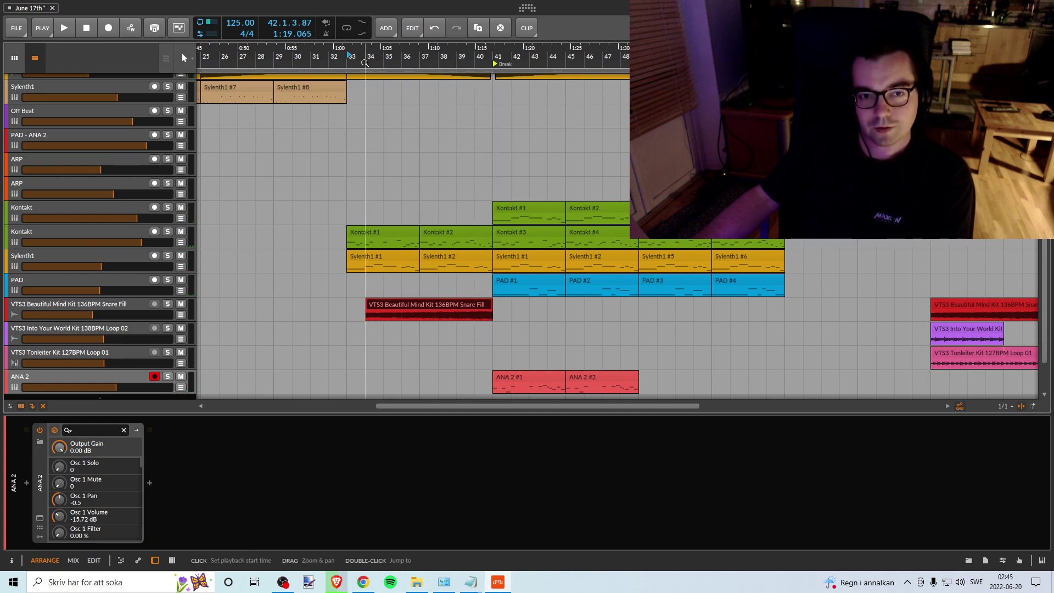
key("space")
Step: Browse audio effects for the VTS3 Beautiful Mind Kit Snare Fill track's device chain and select A1TriggerGate-x64
left_click(129, 302)
left_click(26, 483)
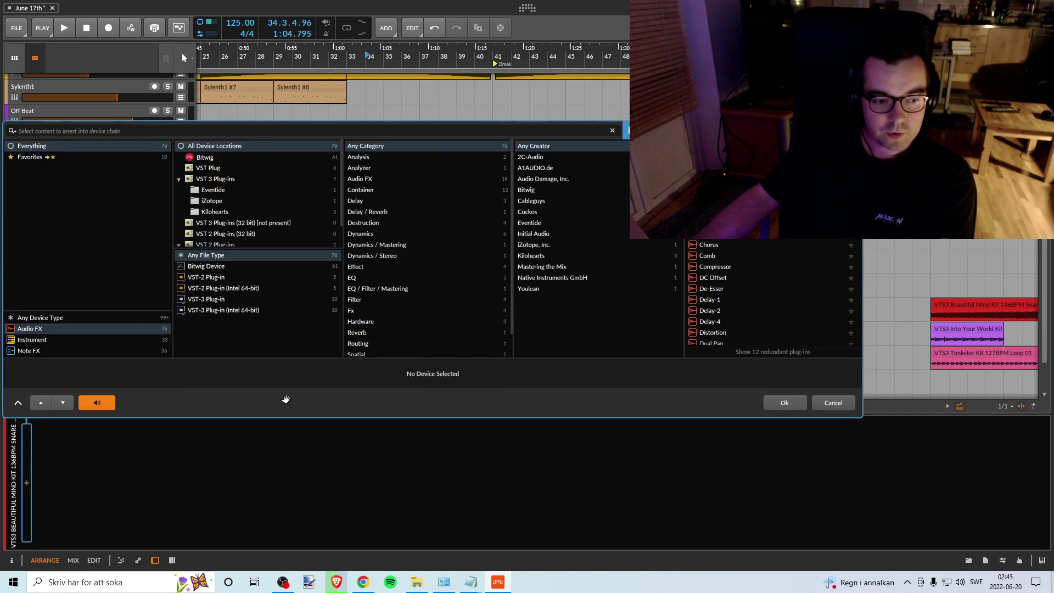
key("Down")
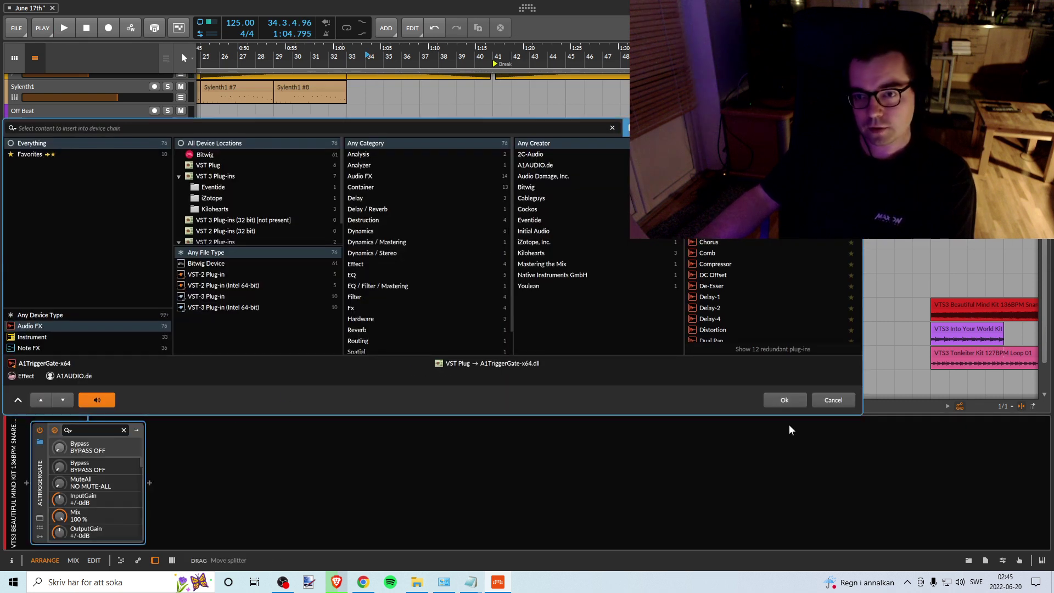
Step: Insert the A1TriggerGate effect on the snare fill track and move its plug-in window clear of the snare fill clip
left_click(783, 401)
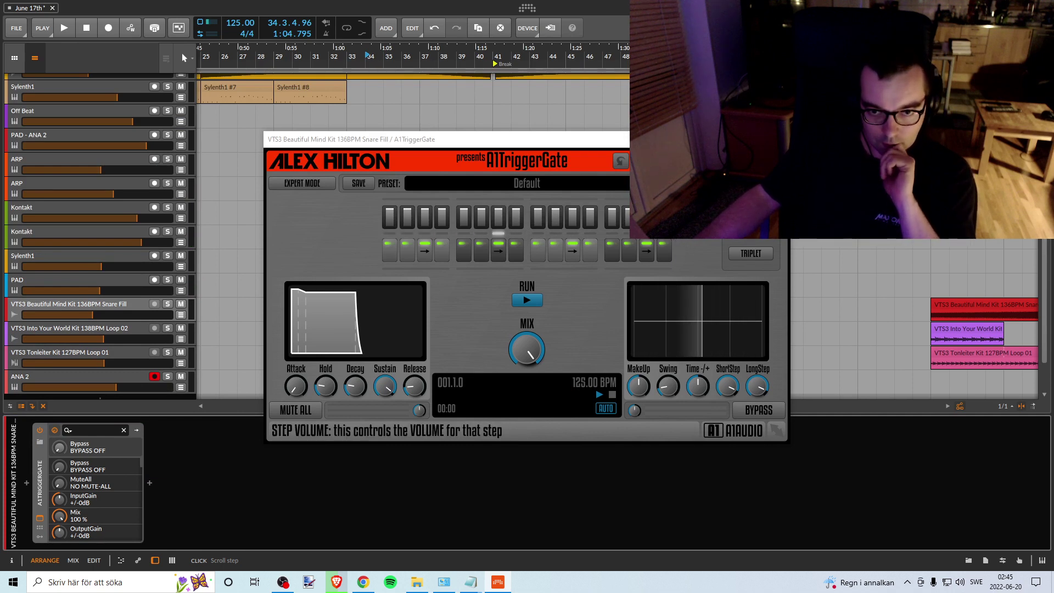
left_click_drag(351, 139, 707, 109)
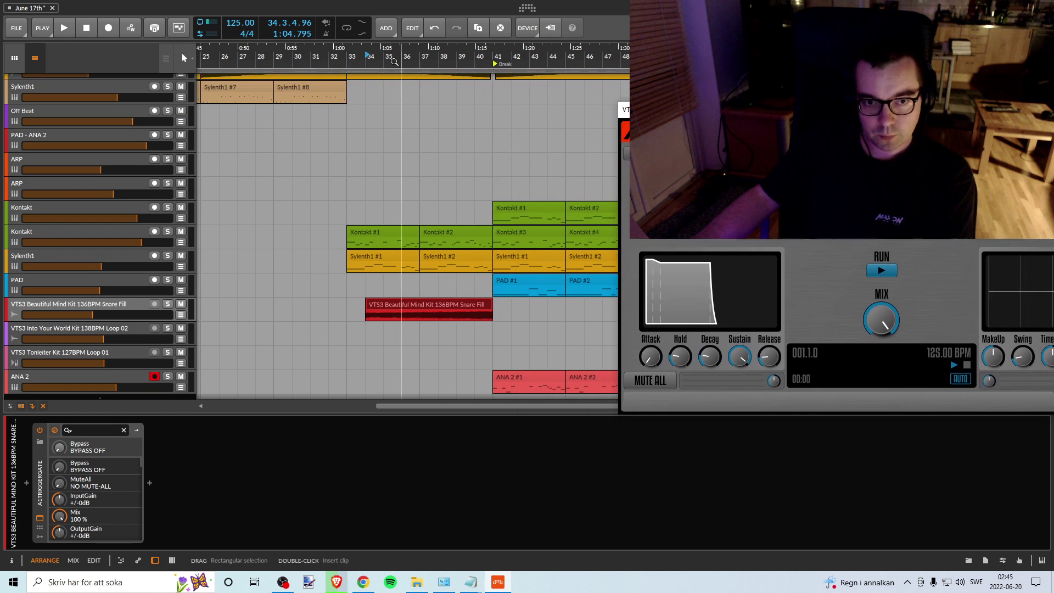
Step: Set the arranger loop range to run from bar 33 to bar 41, ending at the Break marker
scroll(454, 55, "down", 4)
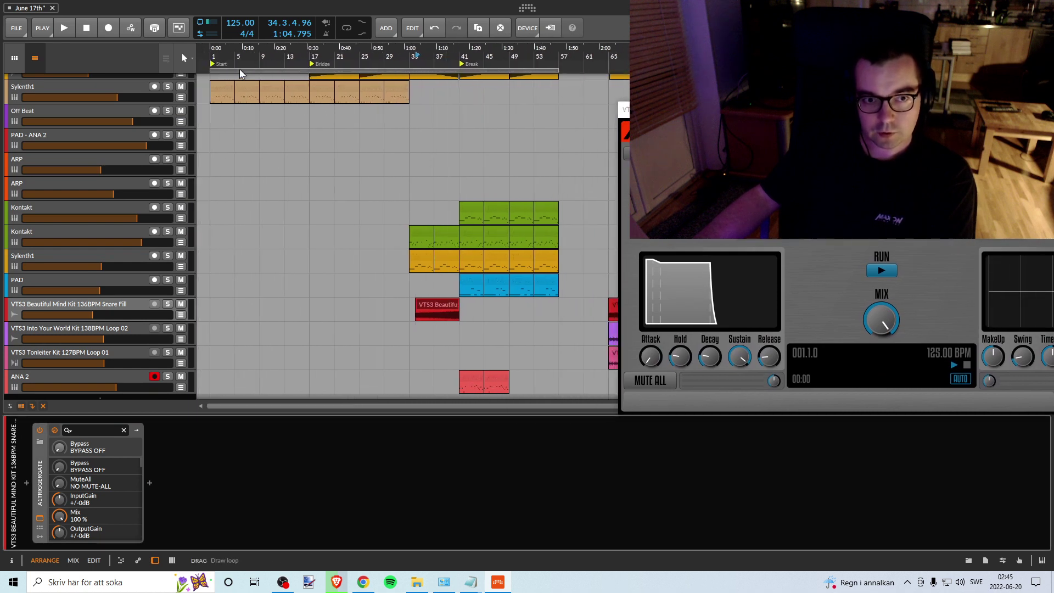
left_click_drag(210, 69, 409, 60)
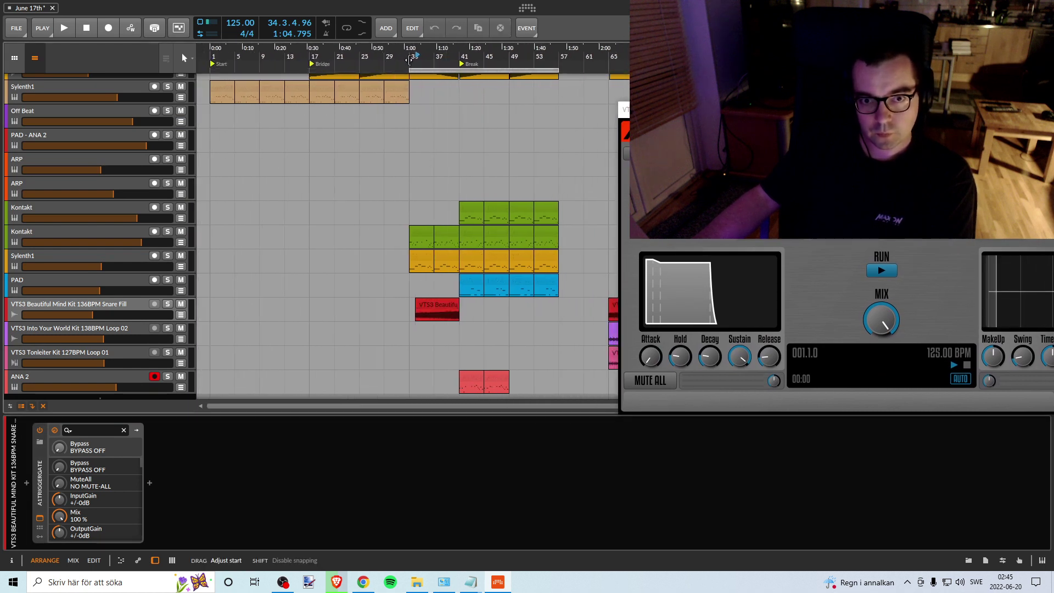
left_click_drag(559, 69, 448, 72)
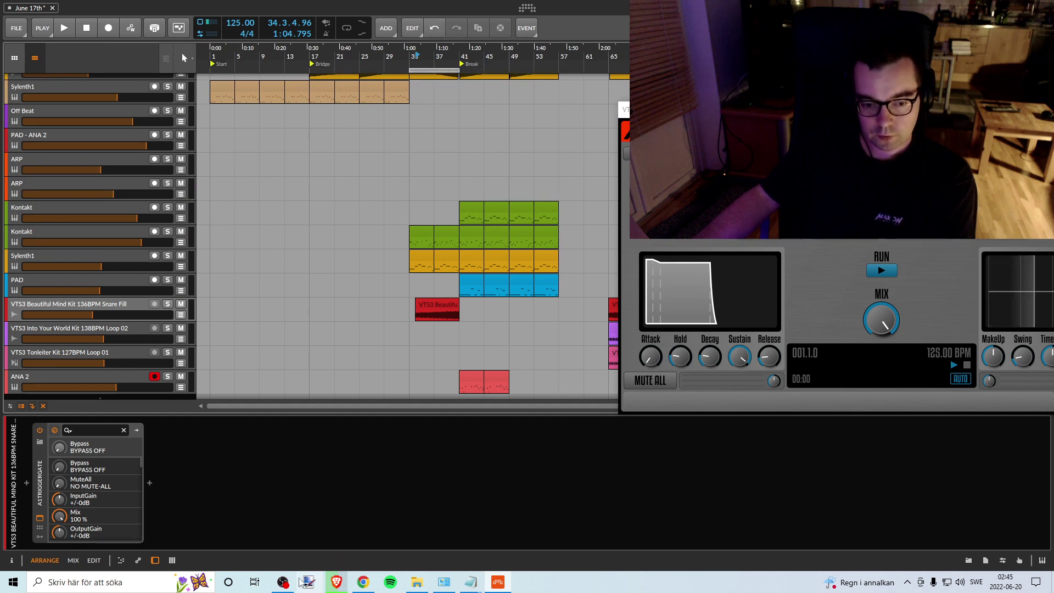
Step: Check the recording status in OBS and save the Bitwig project
left_click(283, 583)
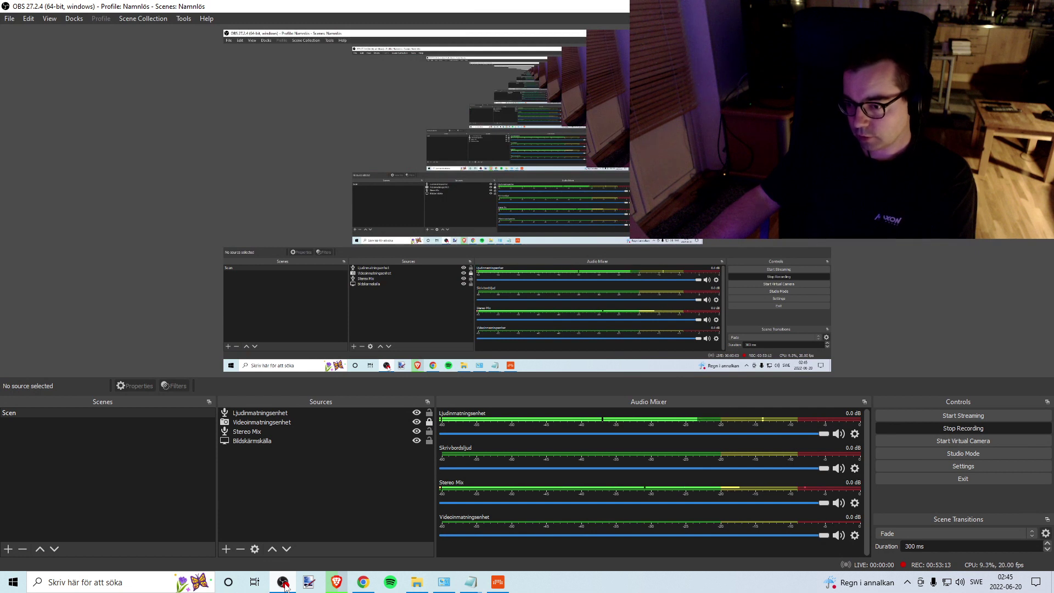
left_click(283, 583)
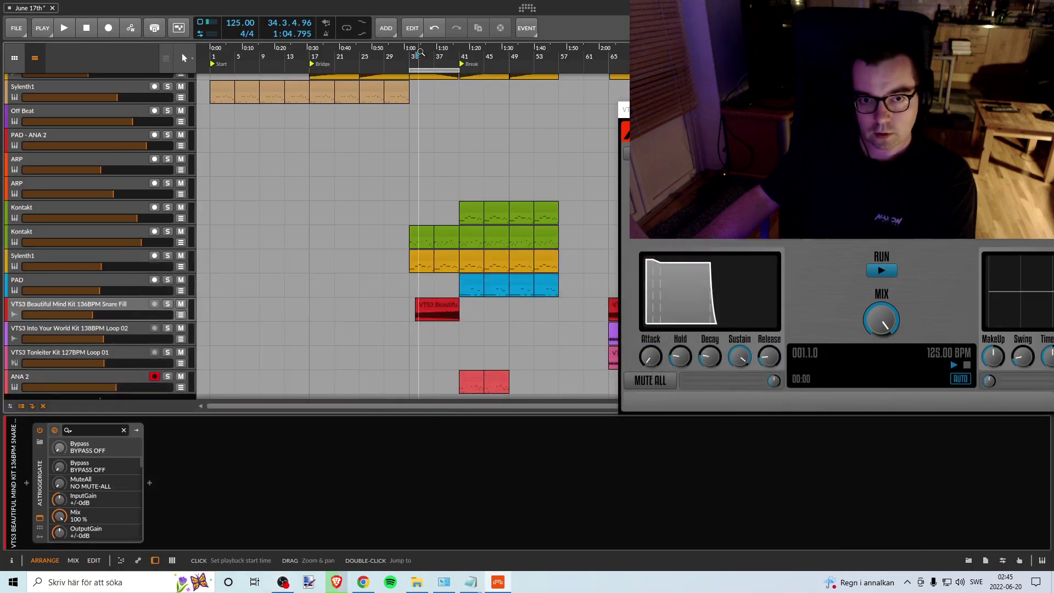
scroll(420, 52, "up", 5)
left_click_drag(401, 58, 333, 57)
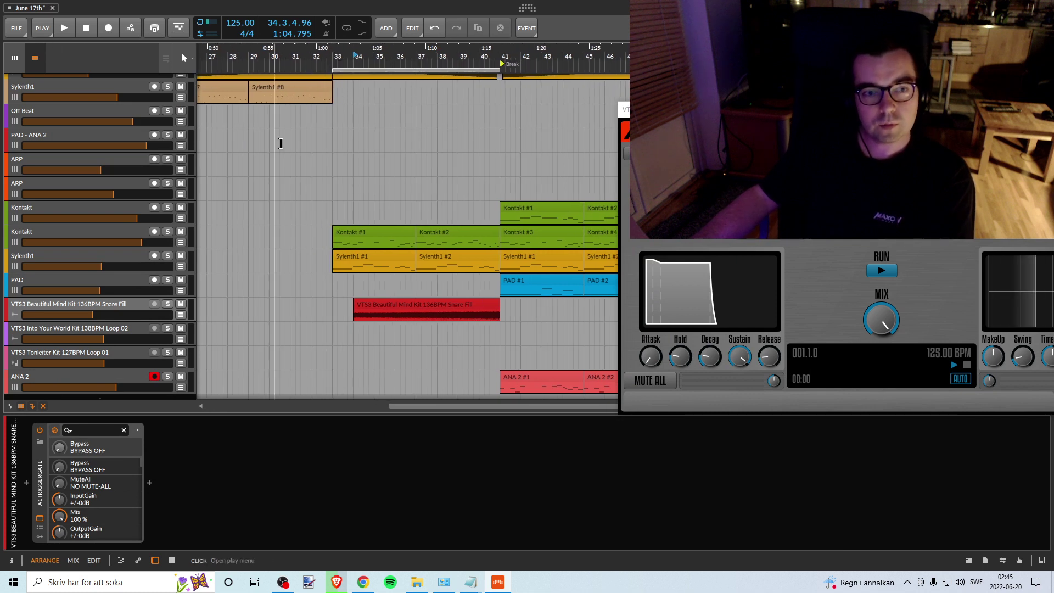
left_click(15, 28)
left_click(43, 81)
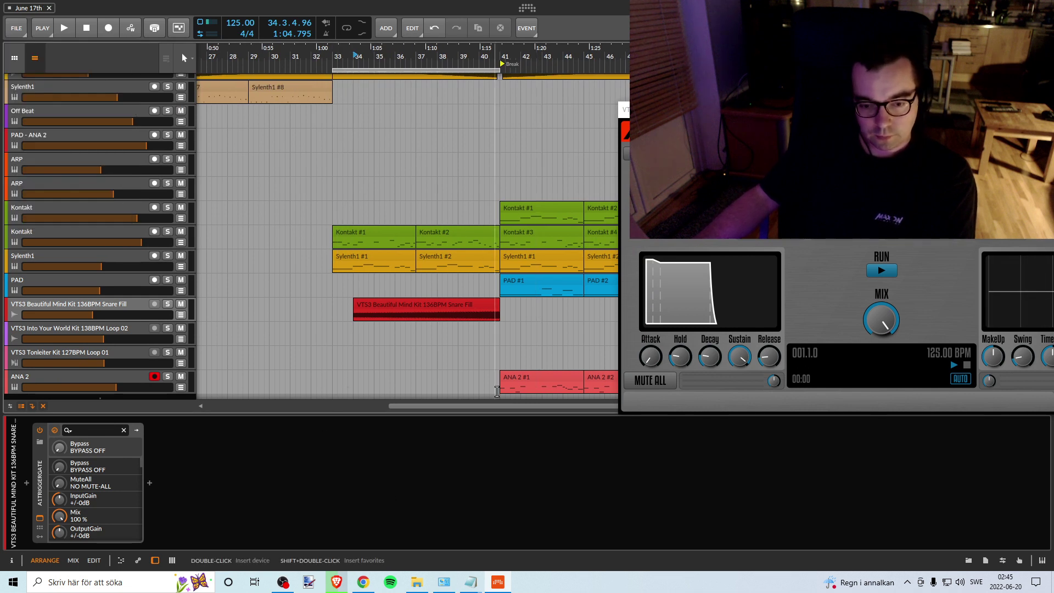
Step: Audition the gated snare fill from bar 33, solo its track and lower the gate's Mix to 50%
key("space")
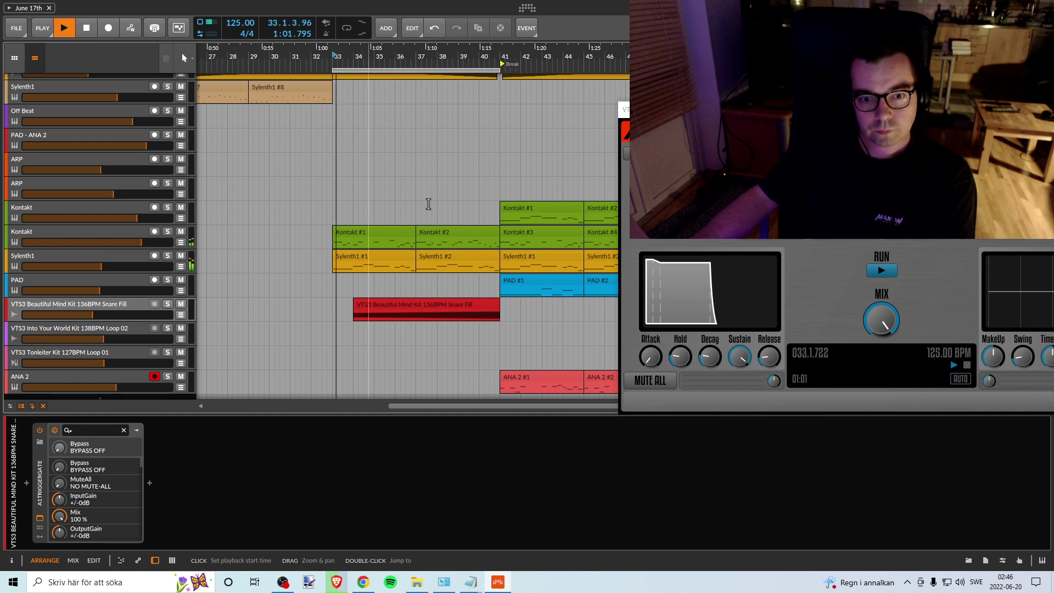
left_click_drag(460, 61, 465, 70)
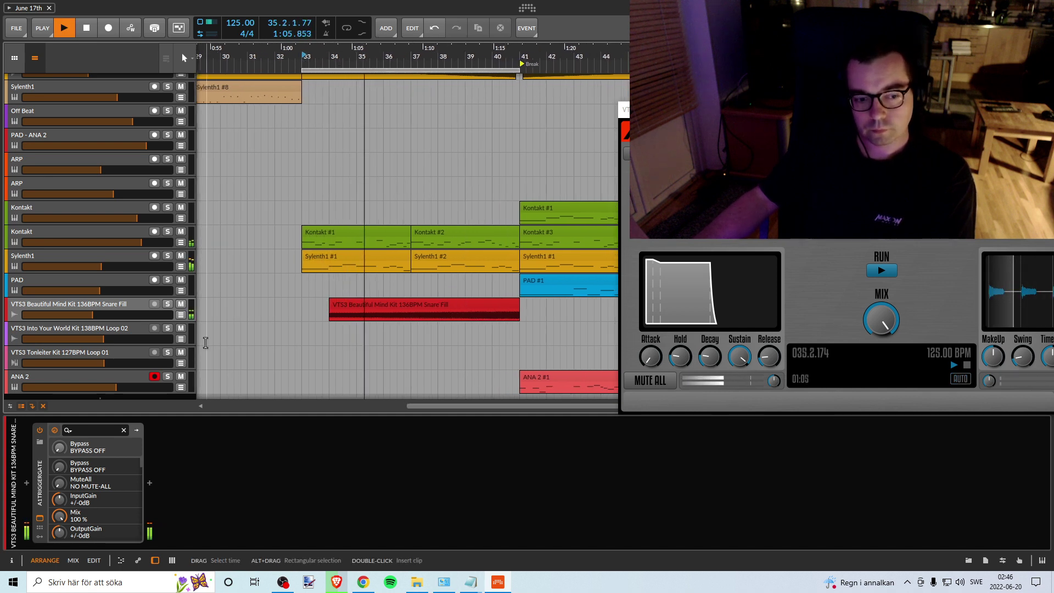
left_click_drag(882, 320, 882, 329)
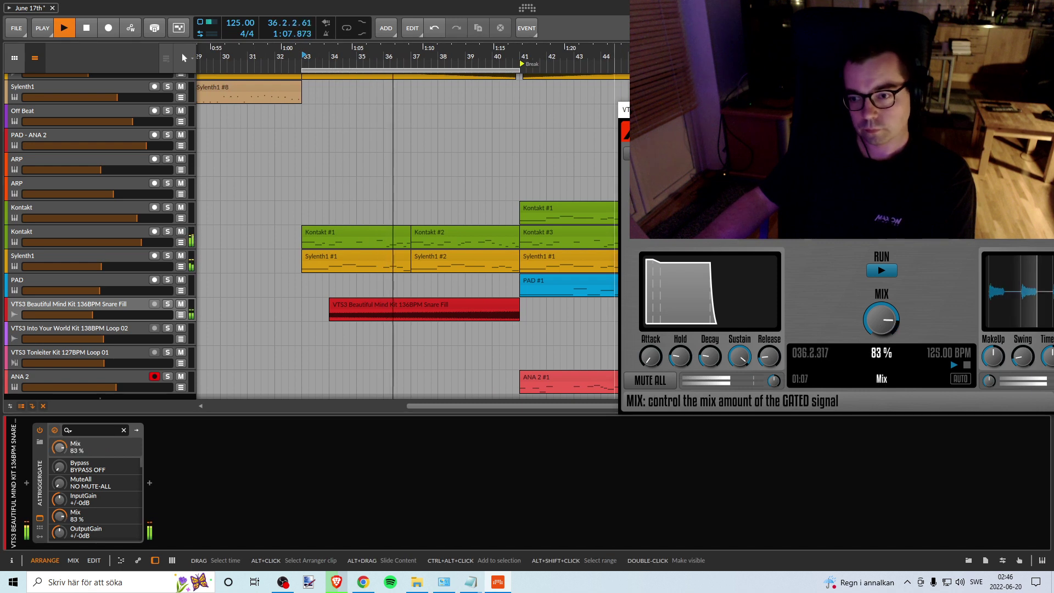
key("s")
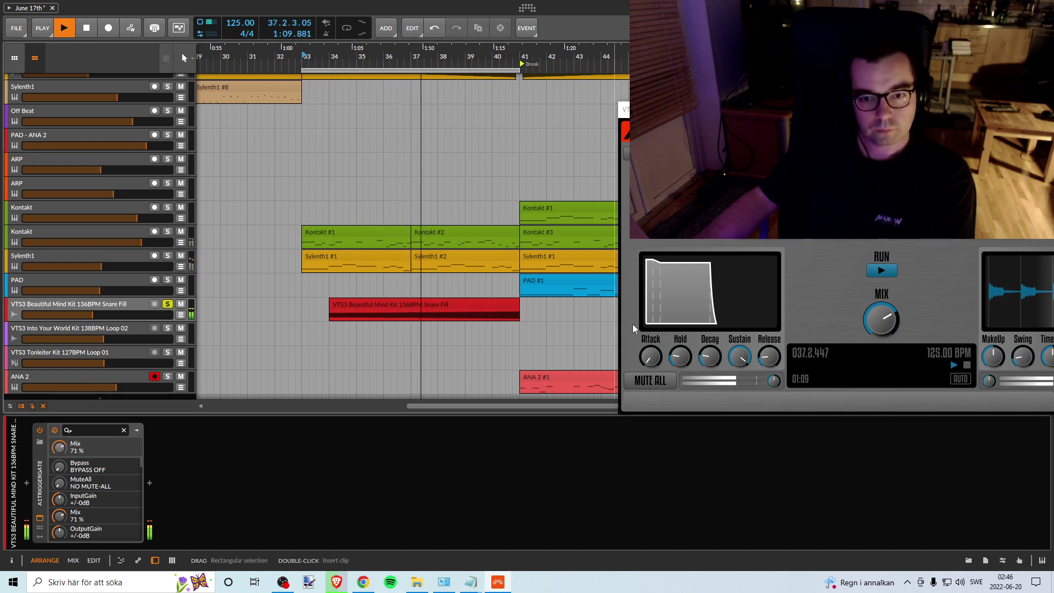
mouse_move(882, 320)
left_mouse_down()
mouse_move(881, 330)
mouse_move(882, 320)
left_mouse_up()
key("space")
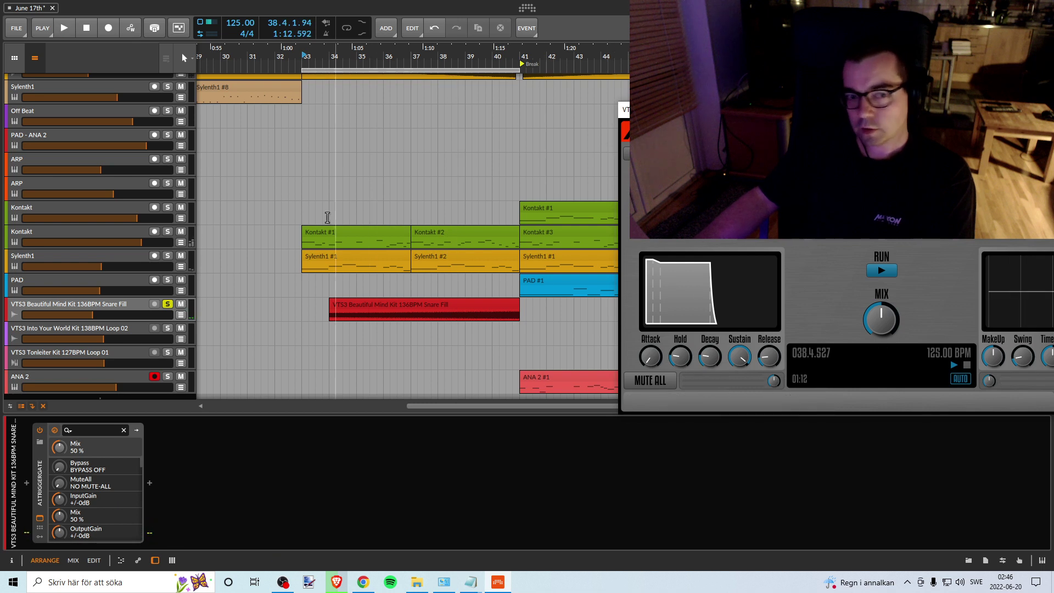
Step: Play from around bar 35 and raise the snare fill track's volume to -7.9 dB
left_click(364, 71)
key("space")
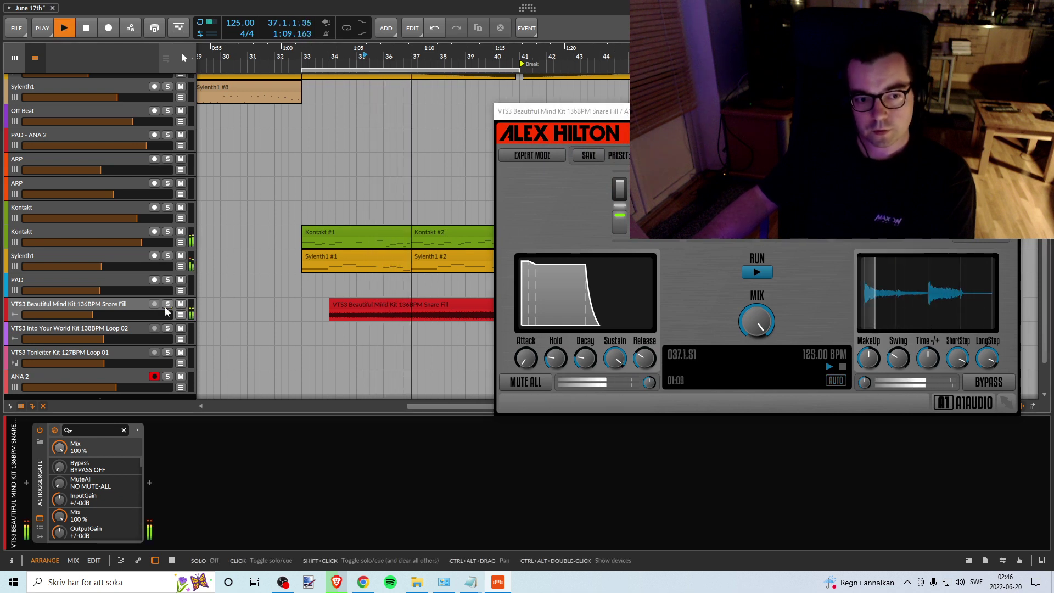
left_click_drag(166, 315, 177, 314)
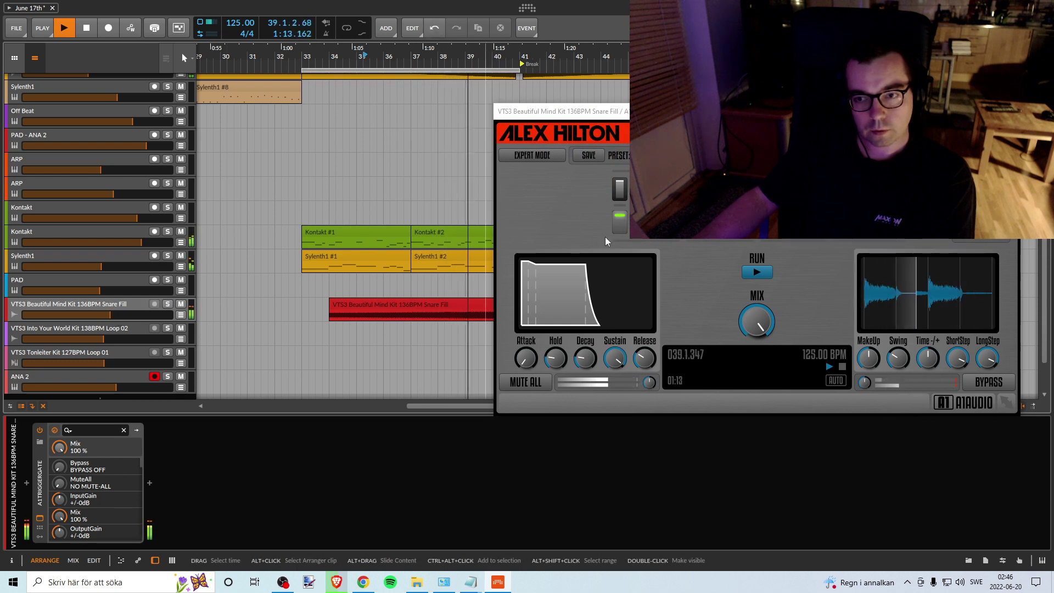
Step: Advance through the A1TriggerGate presets while auditioning the snare fill in the mix
key("space")
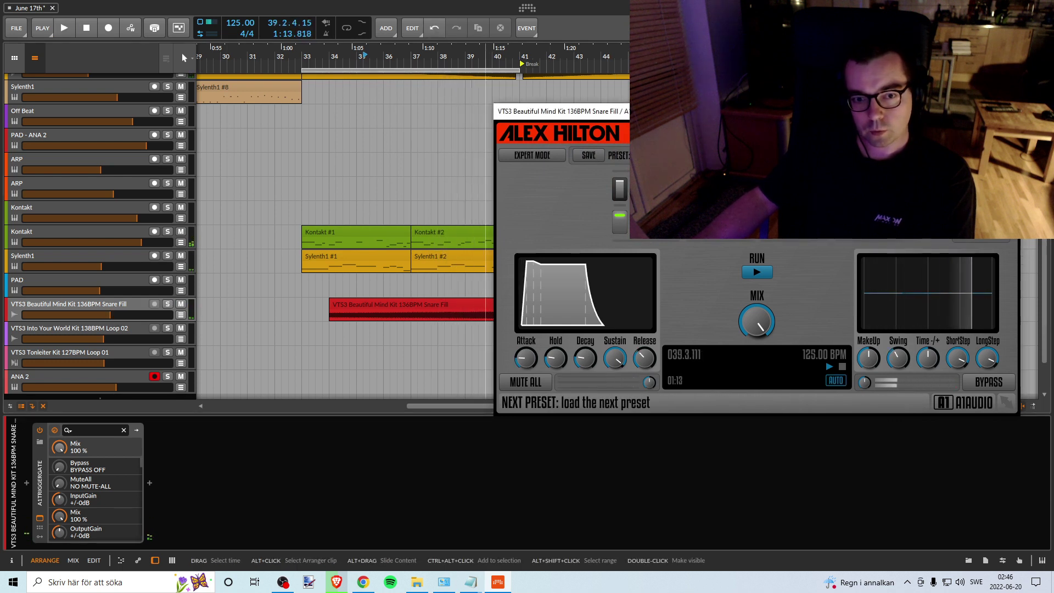
key("space")
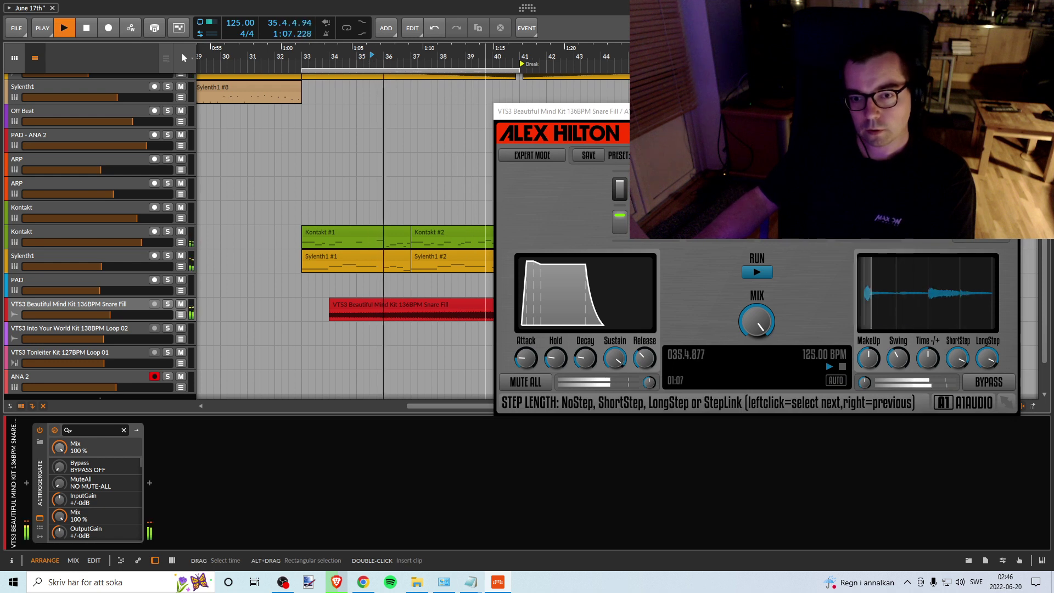
left_click(1000, 156)
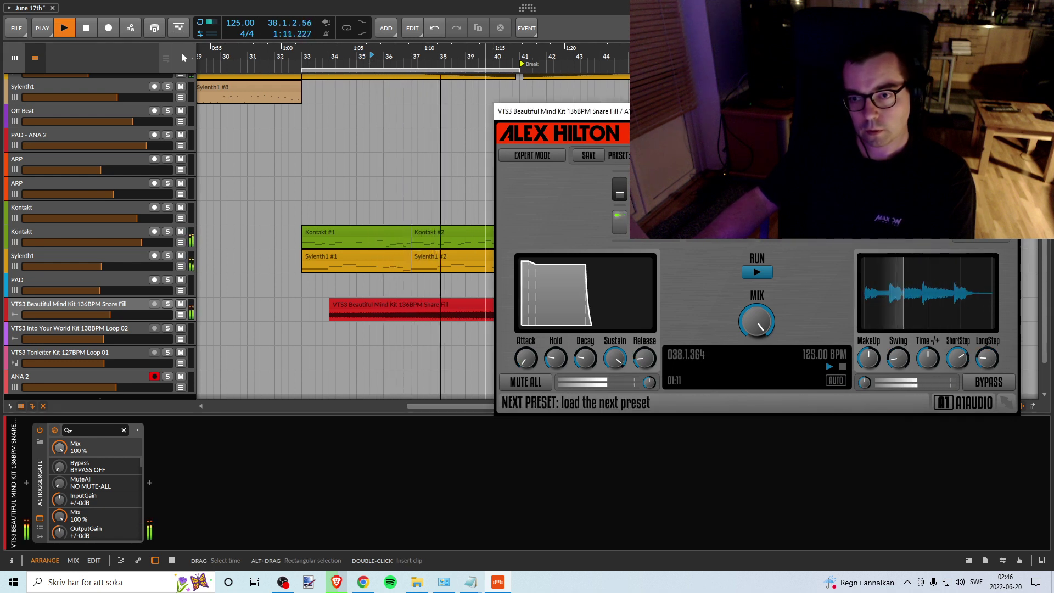
left_click(999, 156)
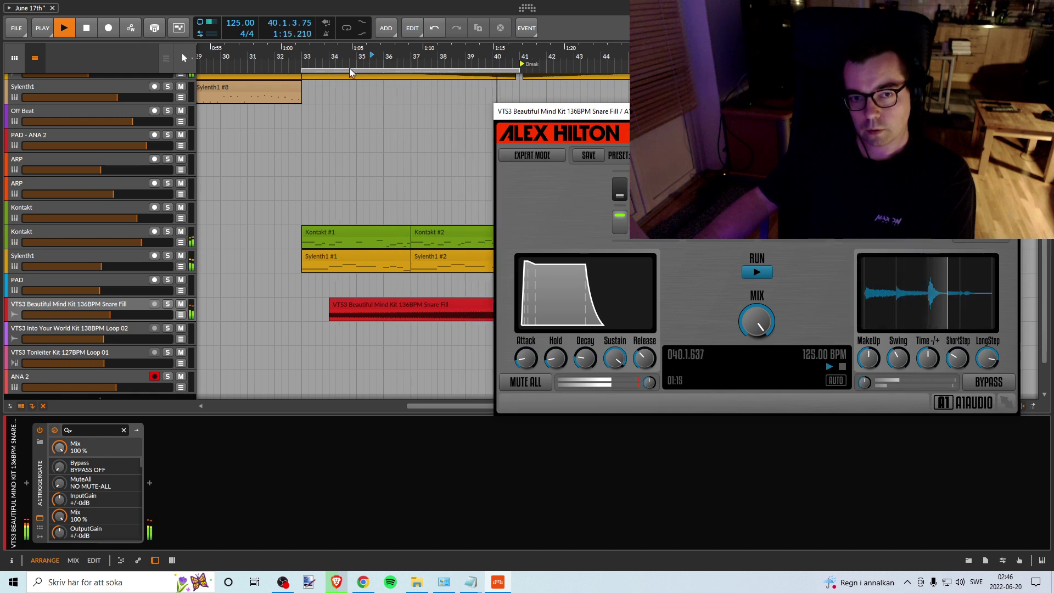
key("space")
Step: Set the playback start just before bar 34 and audition the snare fill with the next gate preset
left_click(321, 65)
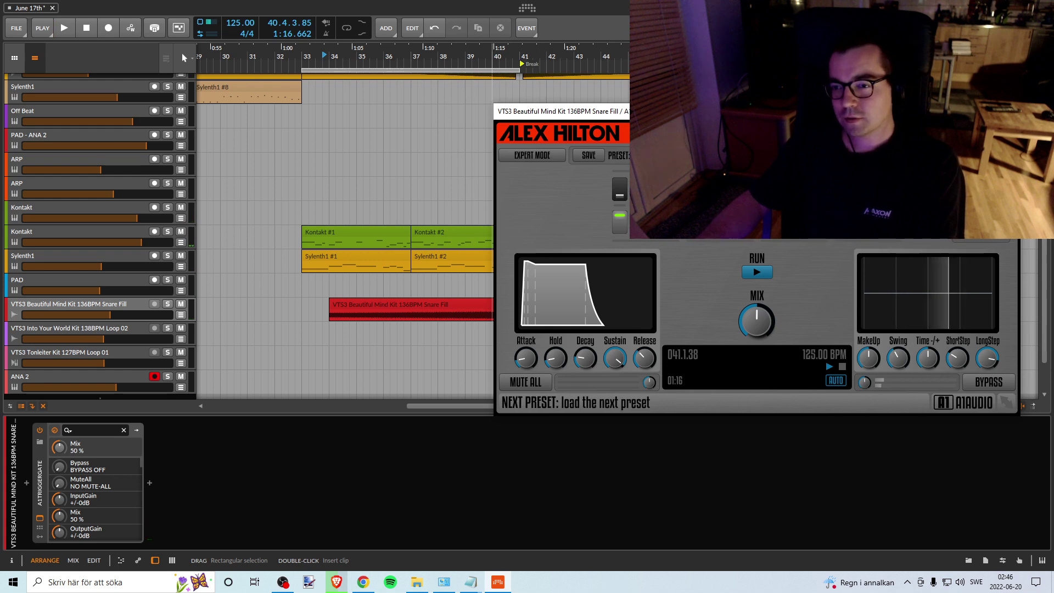
left_click(1008, 156)
key("space")
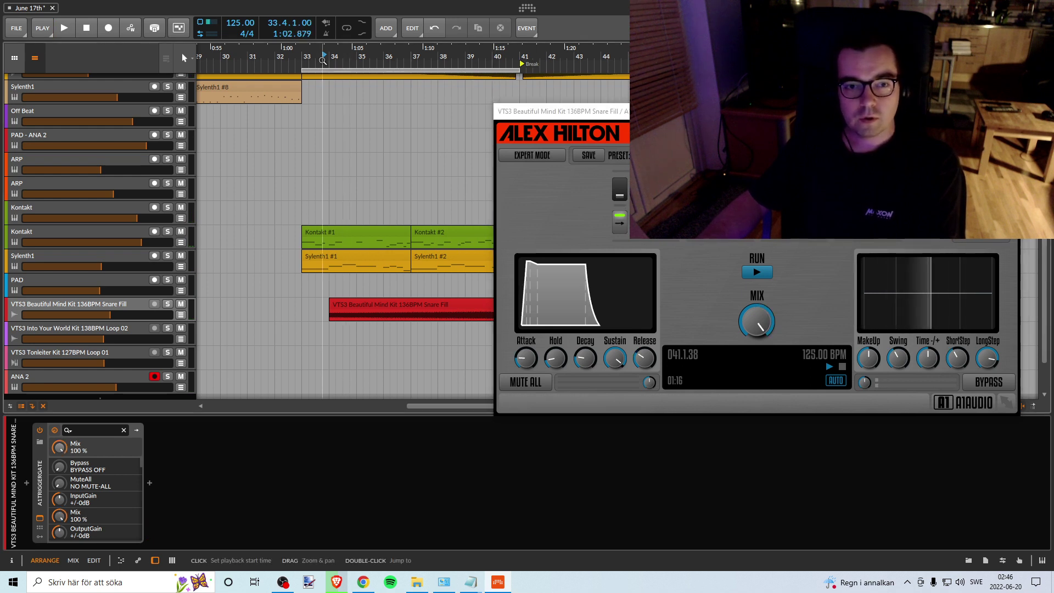
left_click(162, 308)
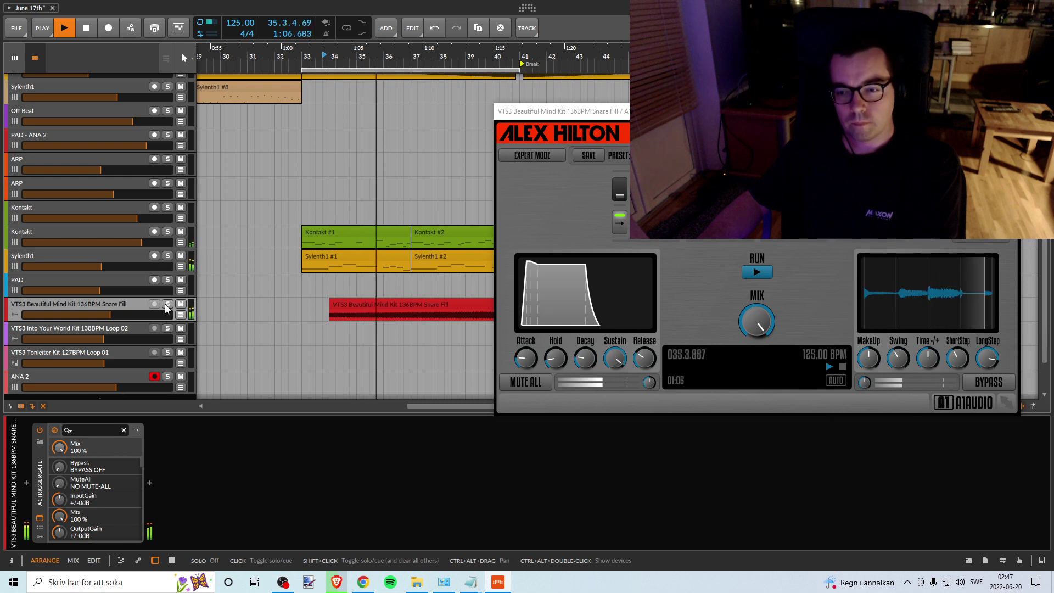
Step: Lower the gate's Mix to about 51% while replaying the snare fill
left_click_drag(756, 321, 757, 342)
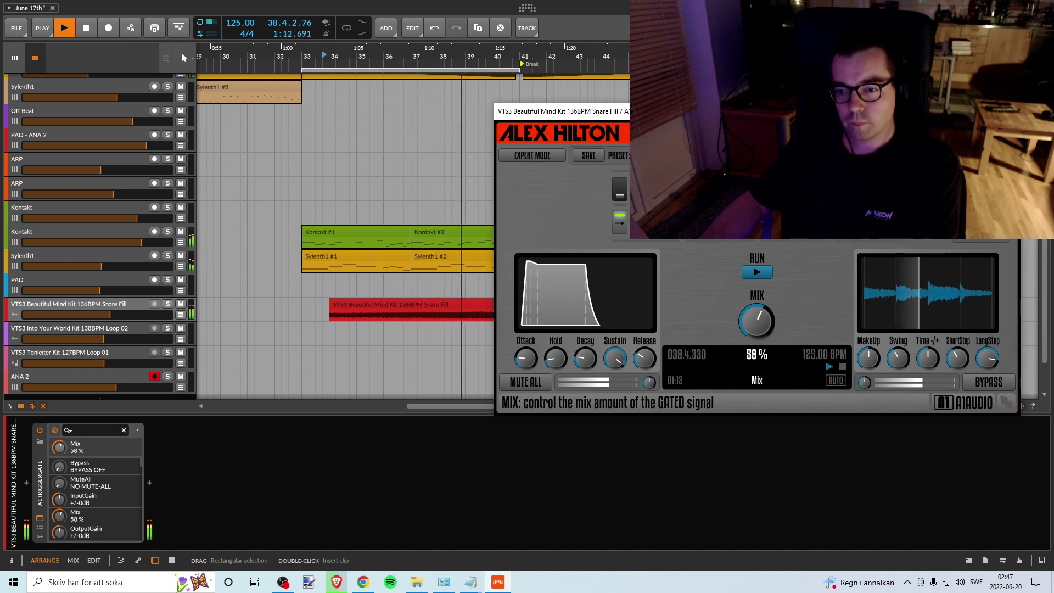
left_click_drag(756, 342, 757, 347)
key("space")
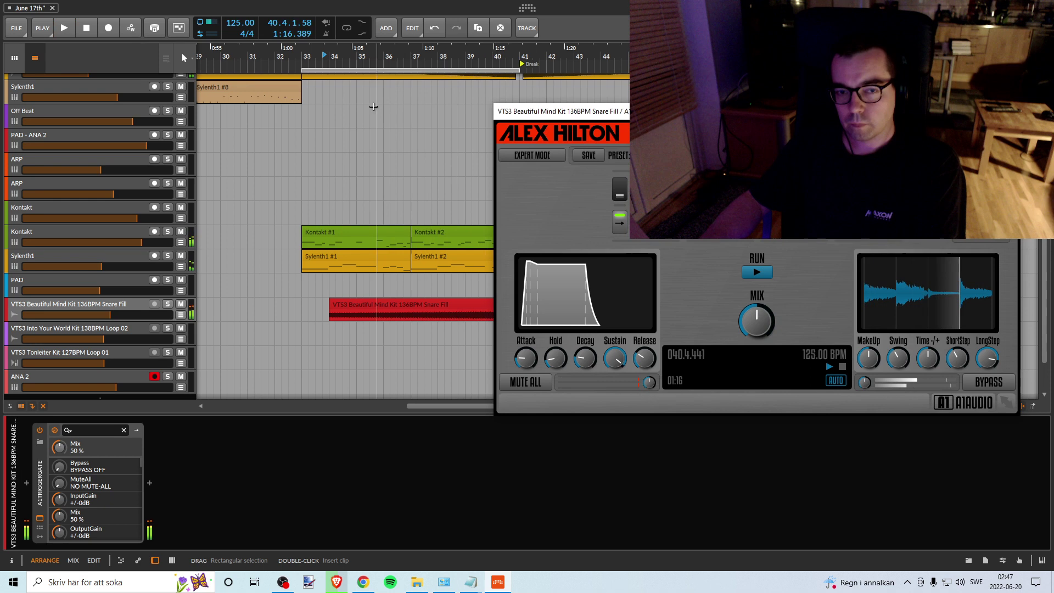
key("space")
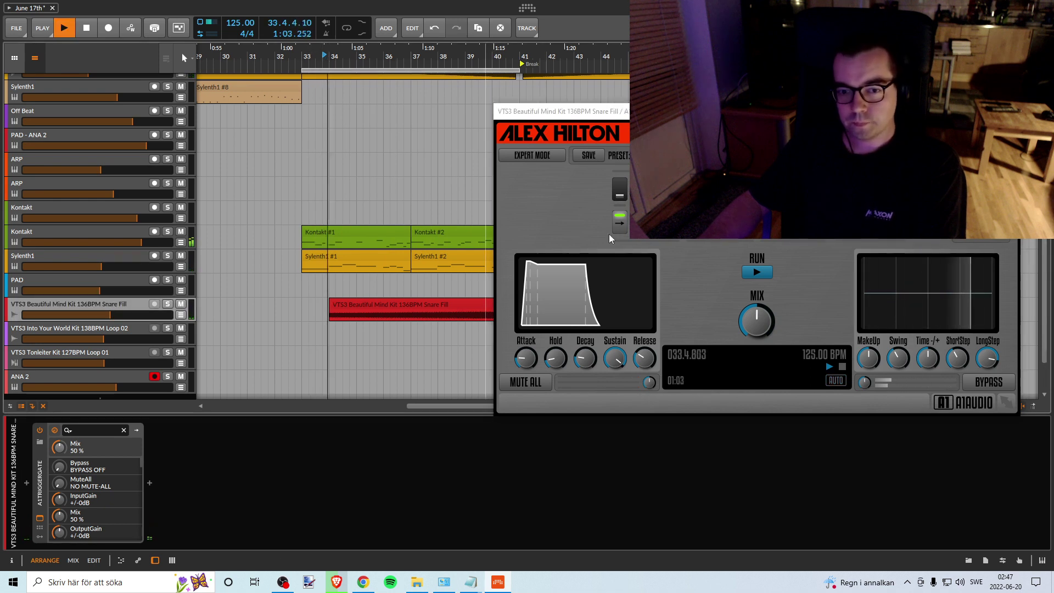
left_click_drag(776, 322, 776, 326)
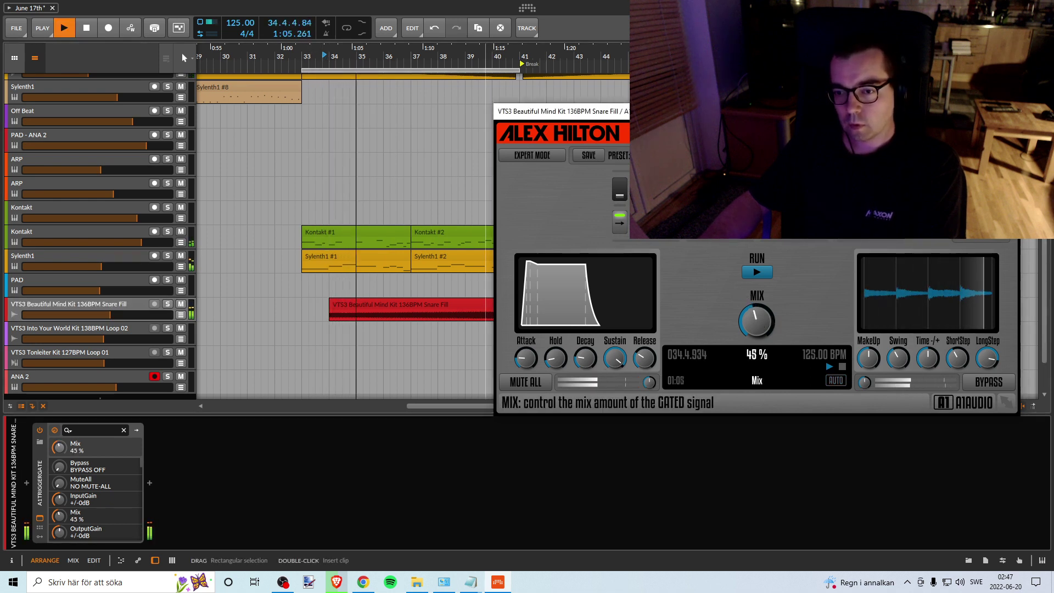
key("space")
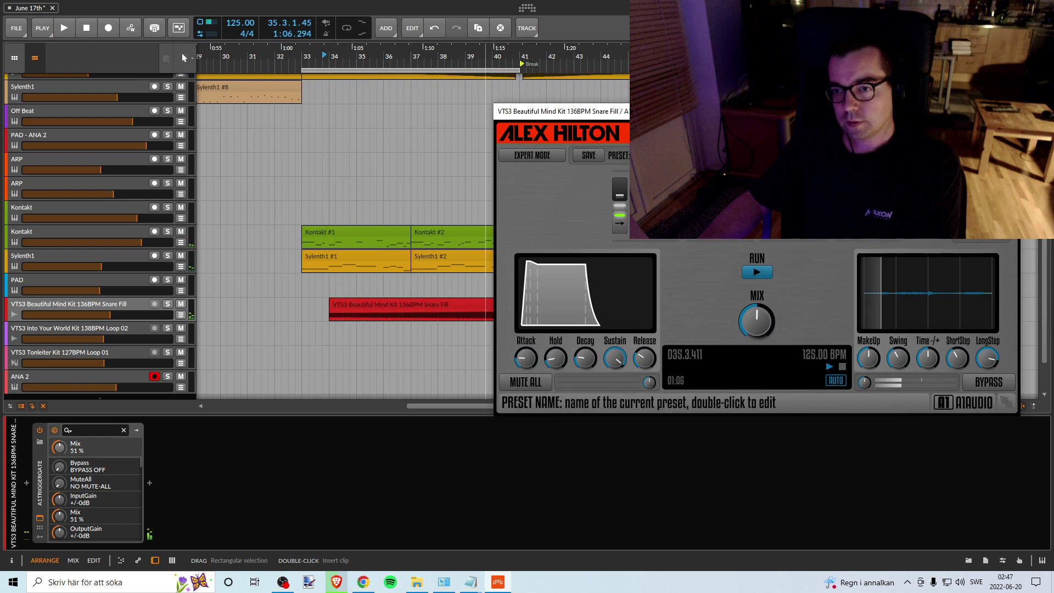
Step: Set the gate's Mix to 50% and replay the snare fill from just before bar 34
double_click(774, 330)
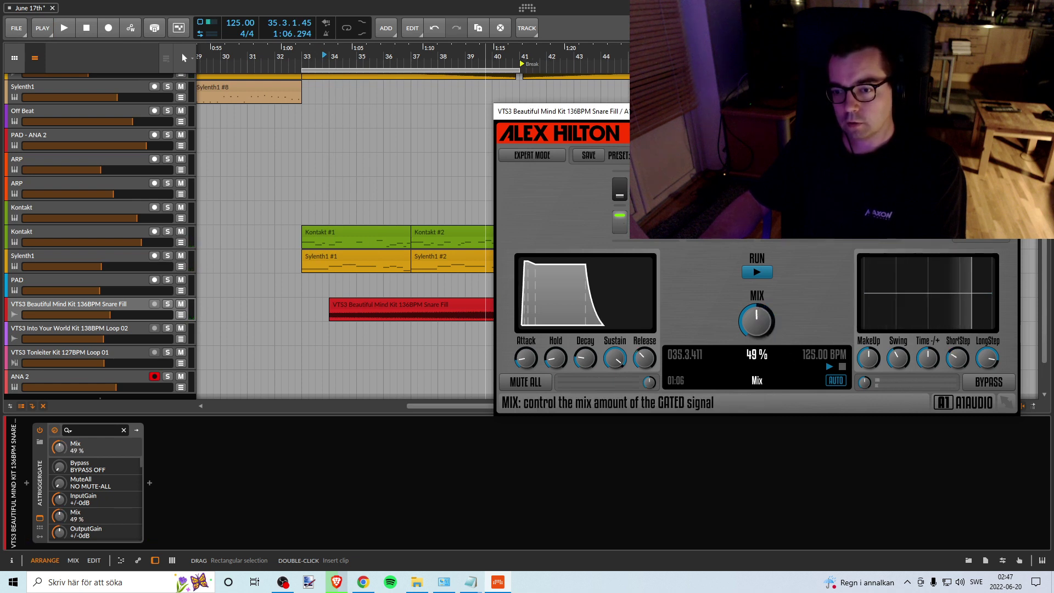
key("space")
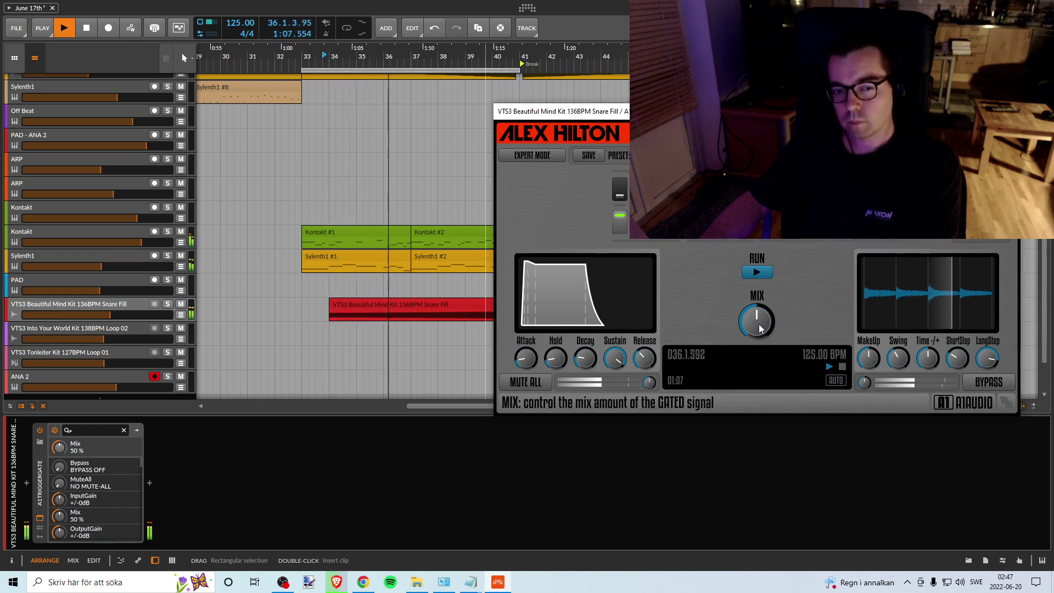
key("space")
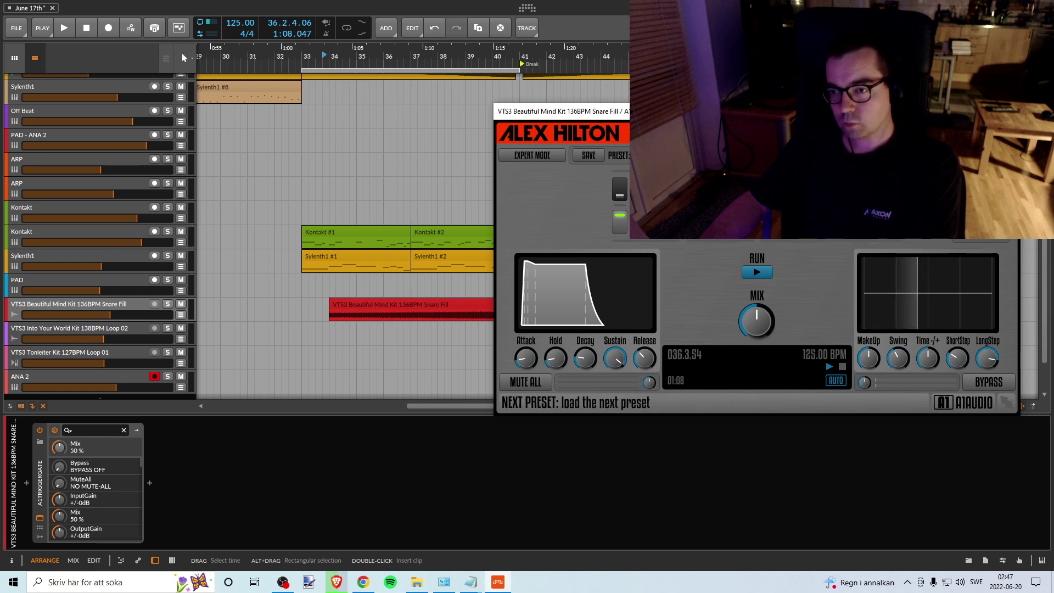
Step: Load the next gate preset with the rising ramp envelope and set its Mix to 50% during playback
left_click(1005, 155)
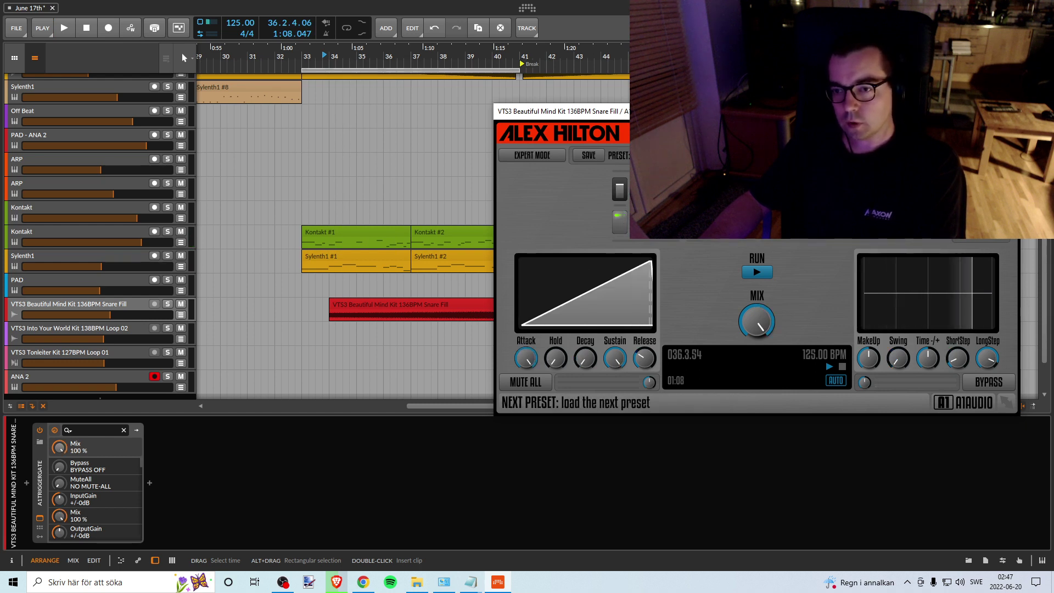
left_click(139, 304)
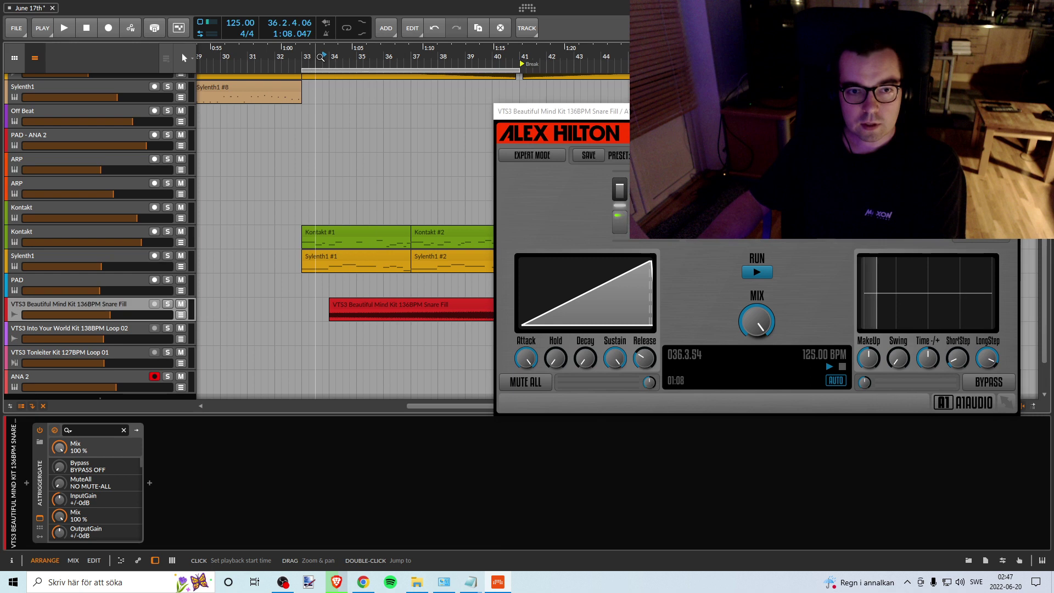
key("space")
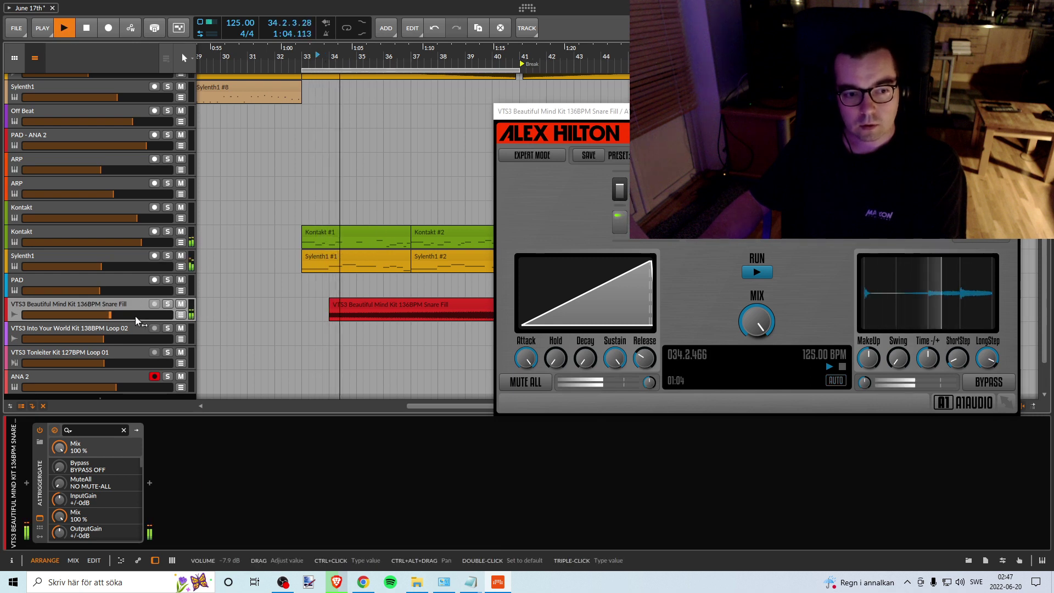
left_click_drag(757, 322, 757, 384)
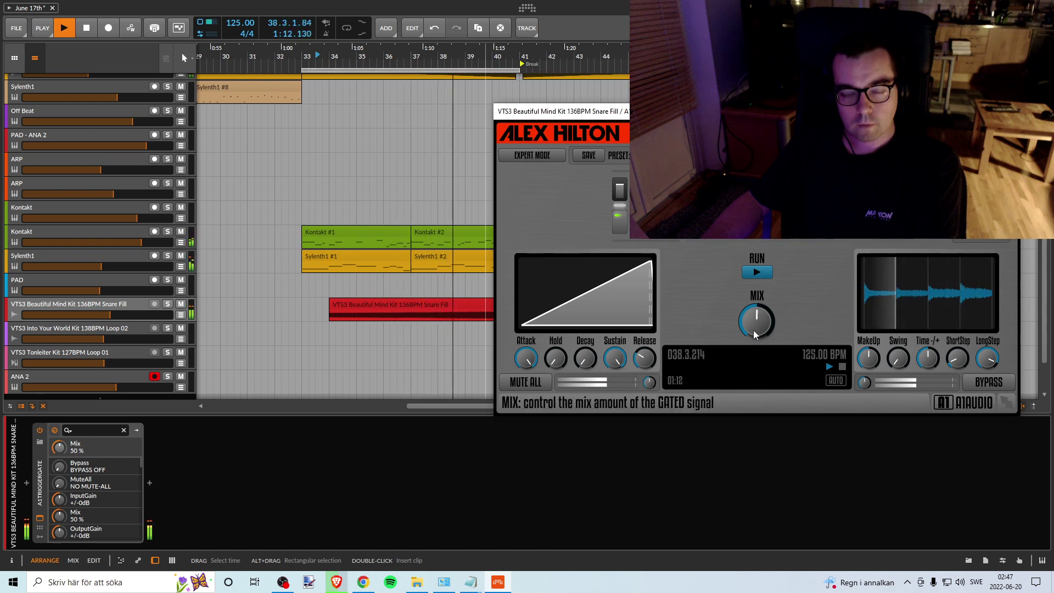
Step: Replay the snare fill from bar 34 and lower the gate's Mix to 50%
key("space")
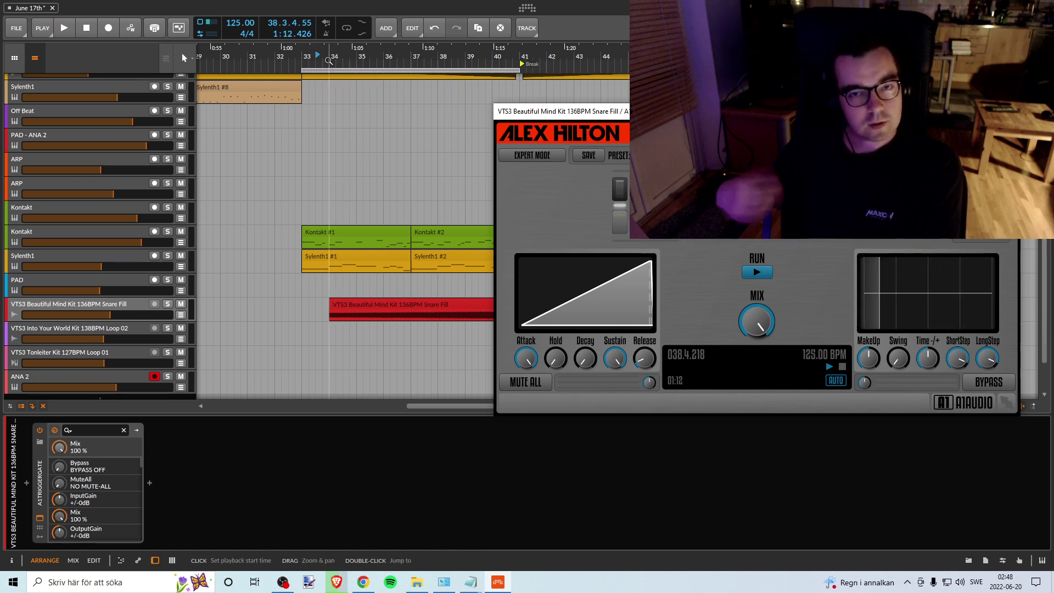
left_click(328, 61)
key("space")
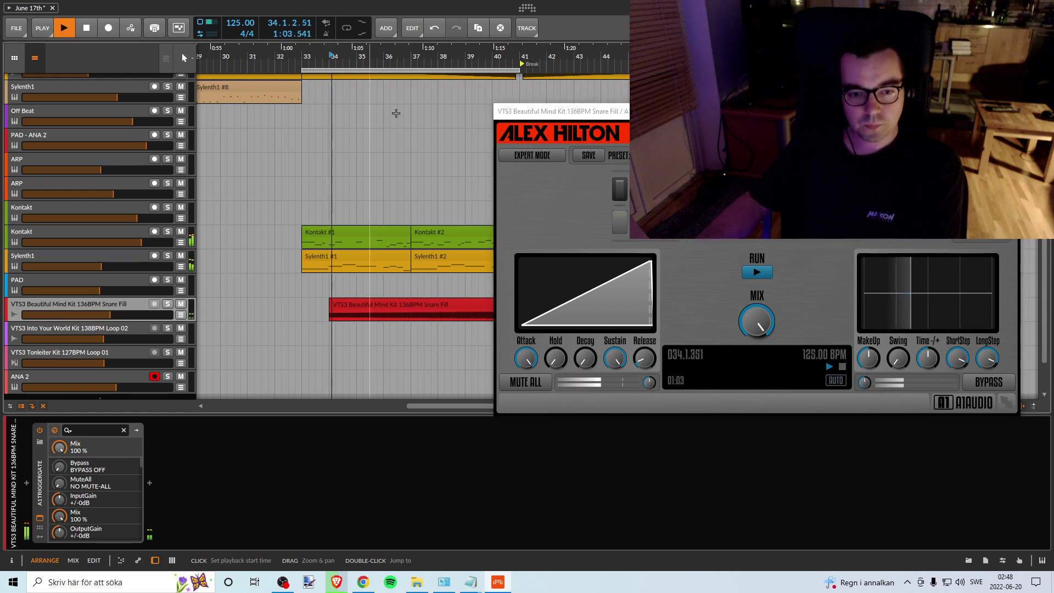
left_click_drag(756, 323, 757, 369)
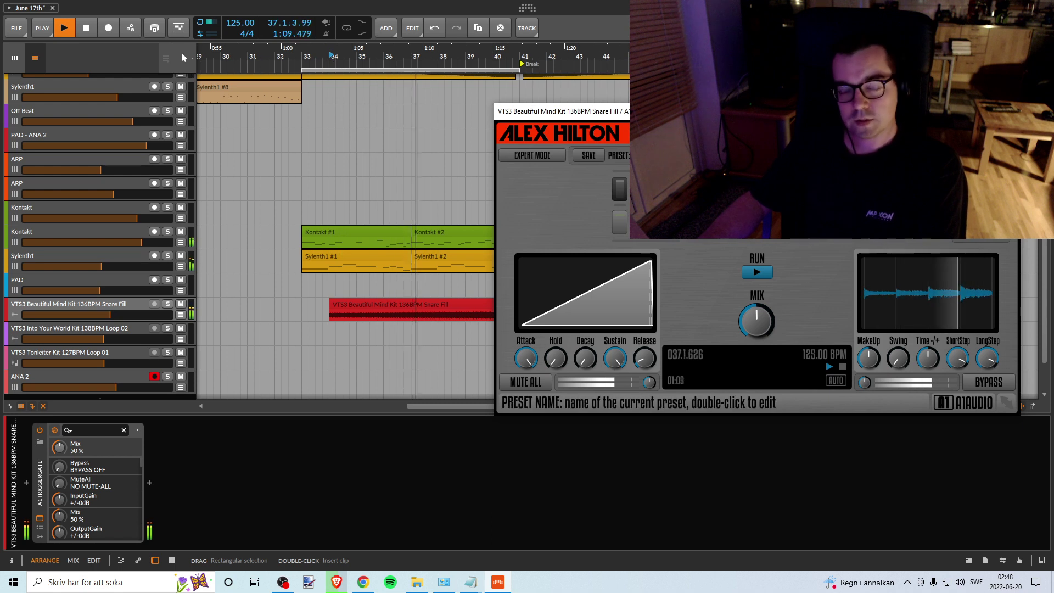
Step: Replay the snare fill from bar 34 and raise the gate's Mix to 75%
left_click(163, 306)
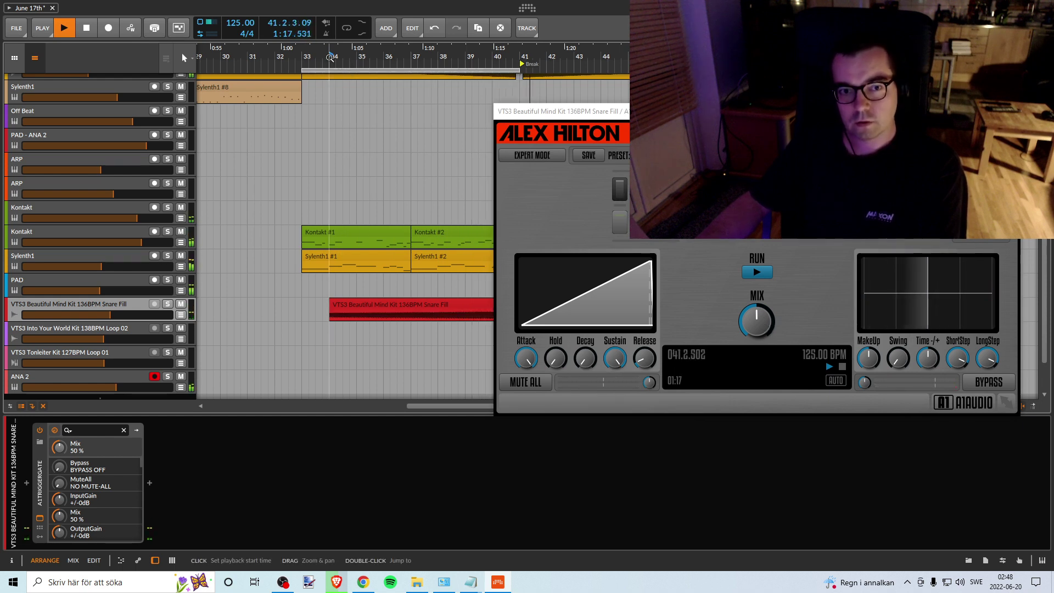
key("space")
left_click_drag(756, 321, 756, 307)
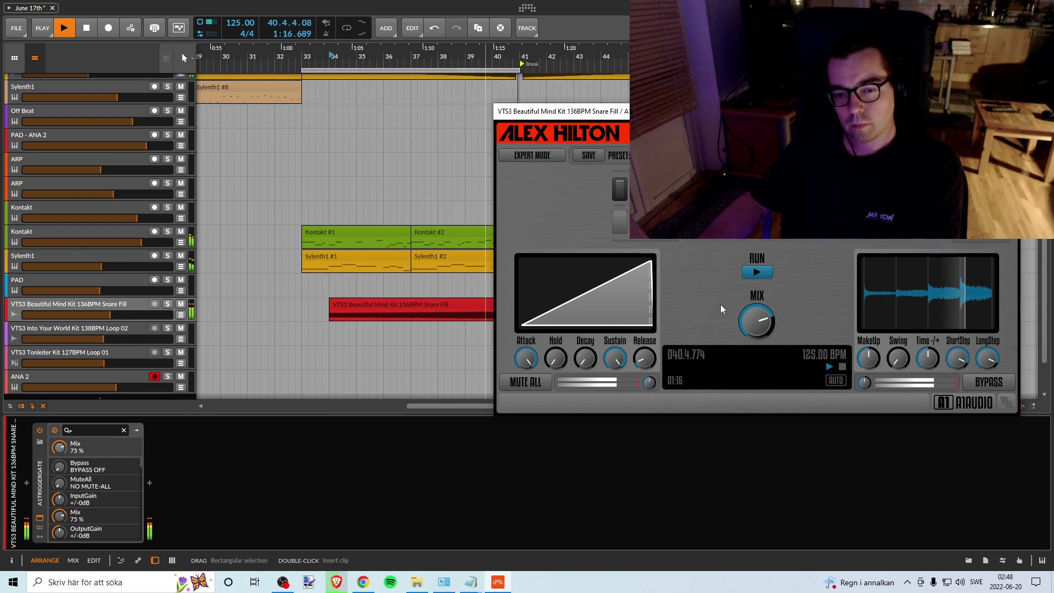
Step: Replay the snare fill from the middle of bar 35 and set the gate's Mix to 60%
key("space")
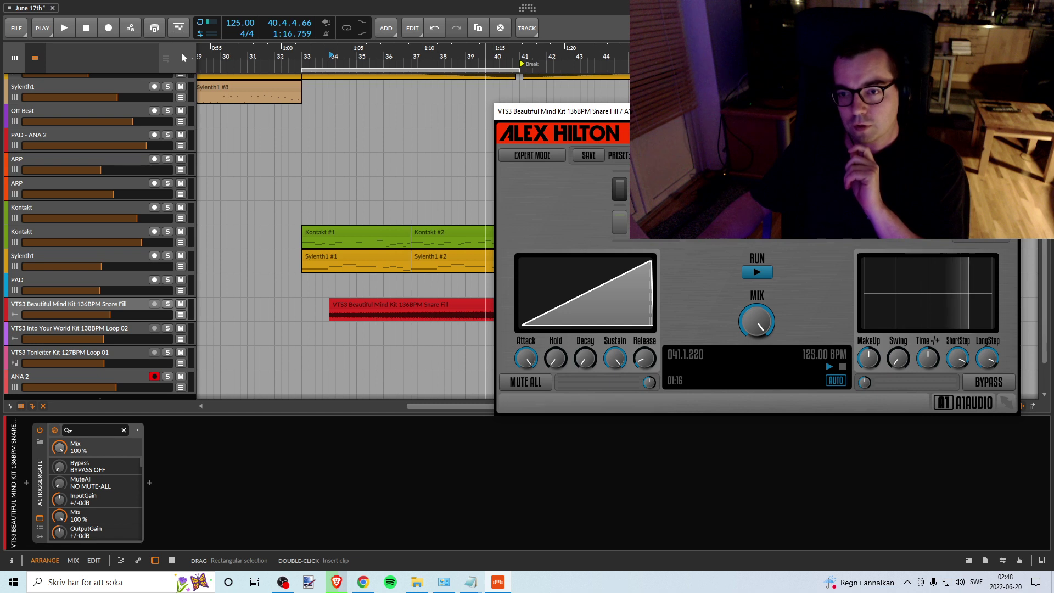
key("space")
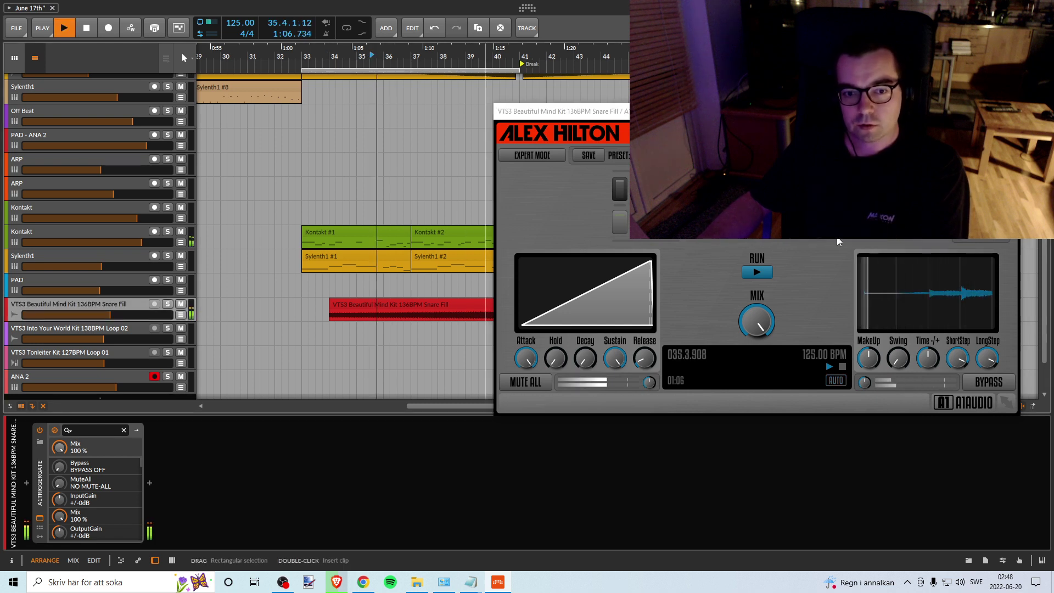
left_click_drag(757, 322, 756, 345)
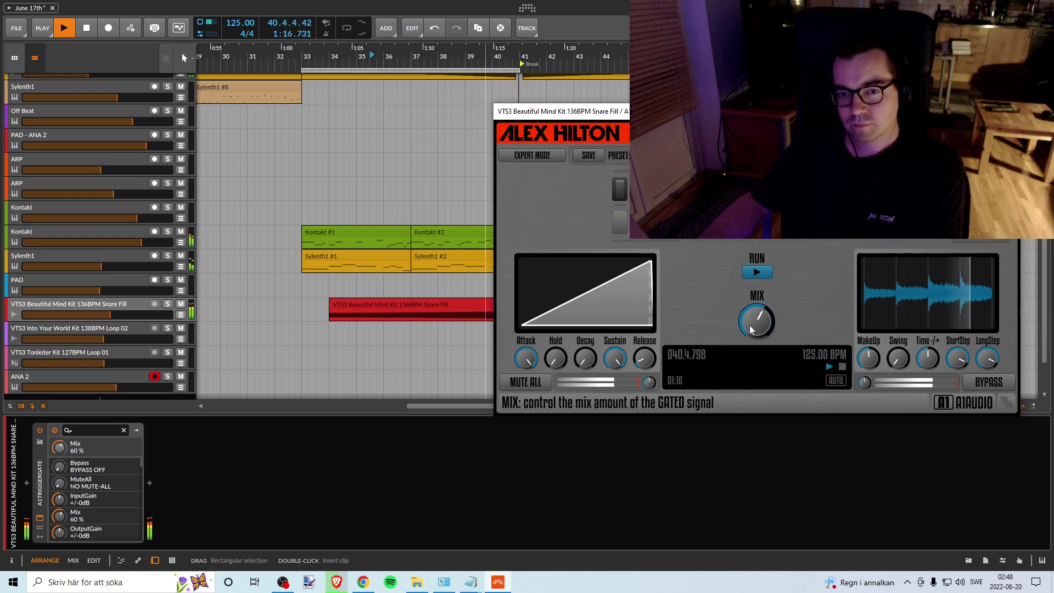
Step: Audition the snare fill from bar 33, briefly soloing its track, and restart playback from just before bar 34
key("space")
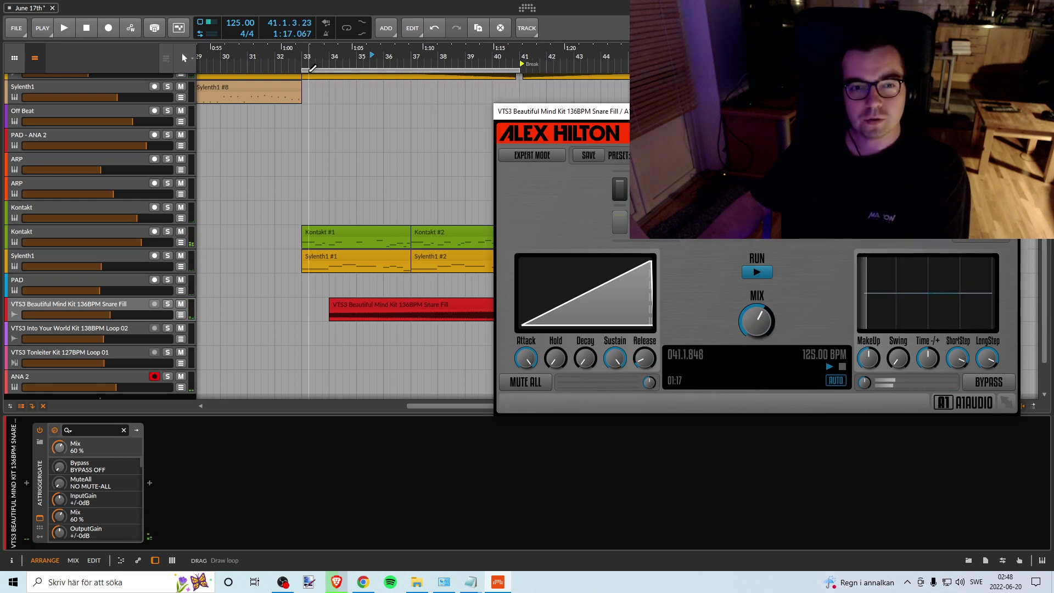
left_click(304, 62)
key("space")
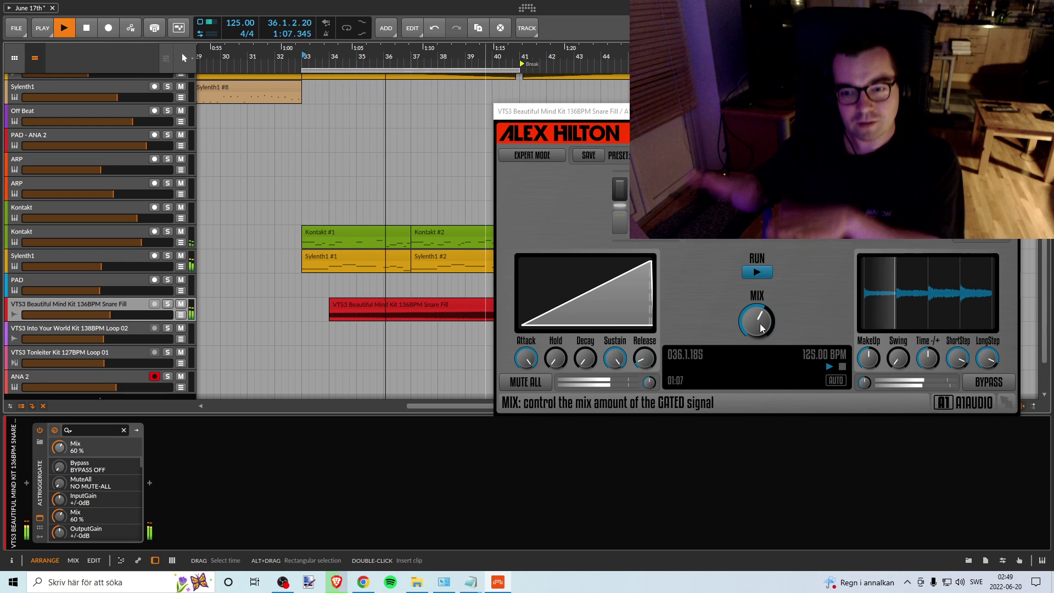
left_click(168, 304)
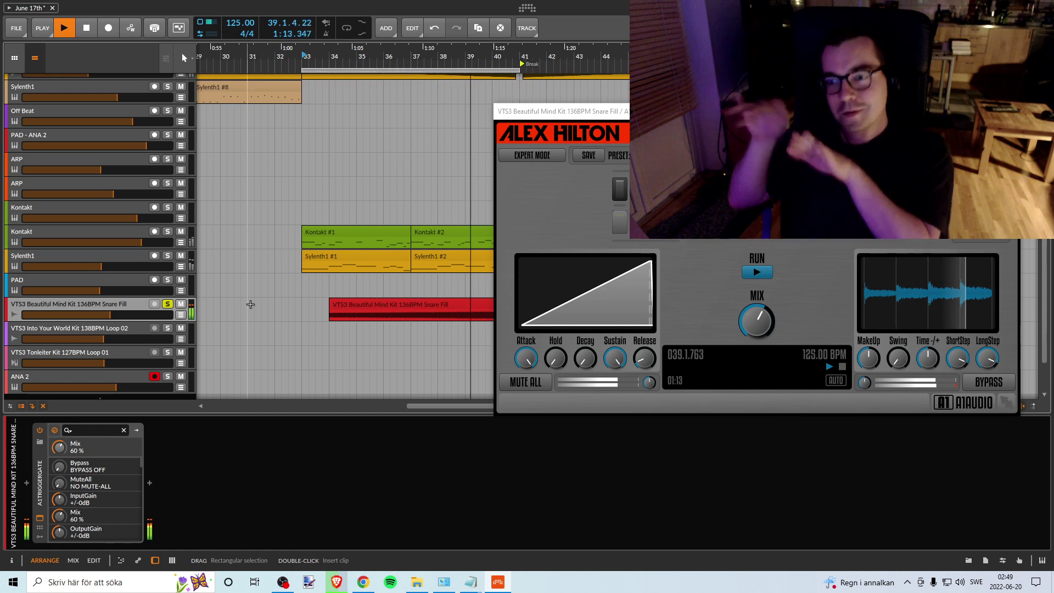
left_click(168, 304)
left_click(327, 66)
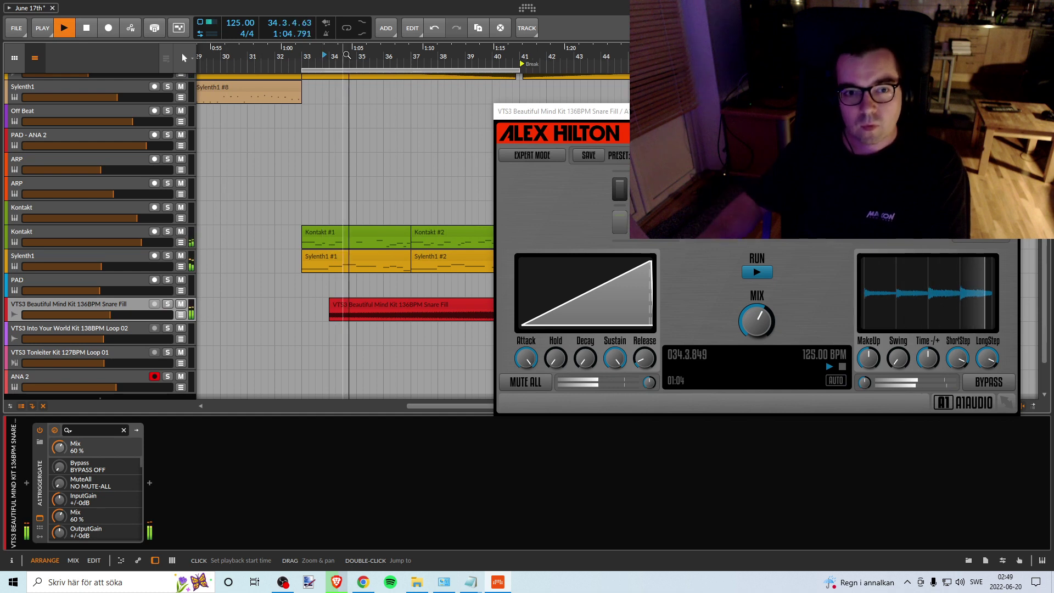
Step: Turn on arranger looping for the section before the break and fine-tune the gate's Mix to 60% during playback
key("l")
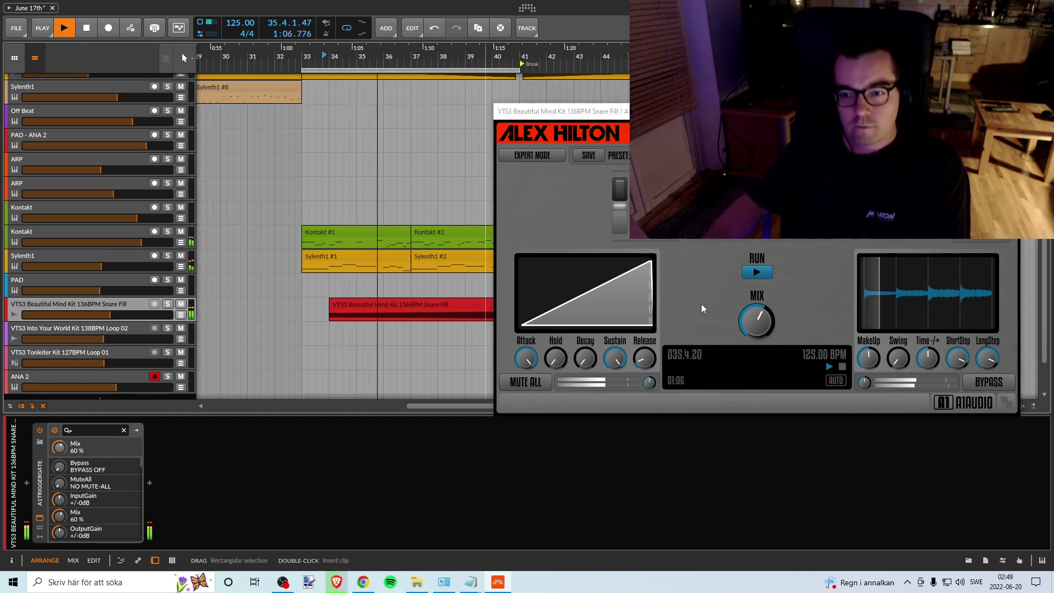
left_click_drag(757, 321, 757, 325)
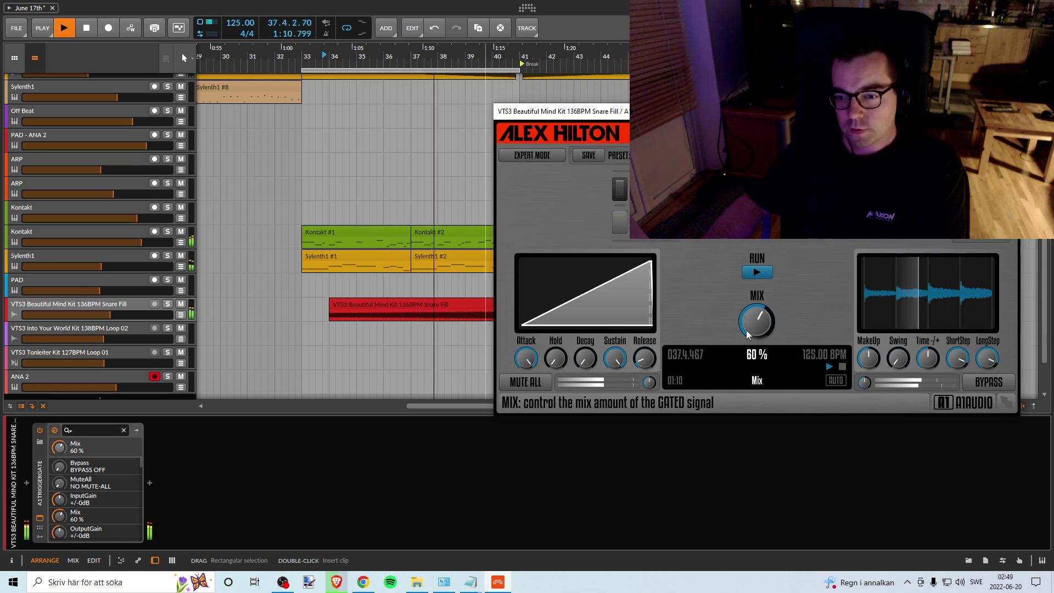
left_click_drag(747, 330, 756, 329)
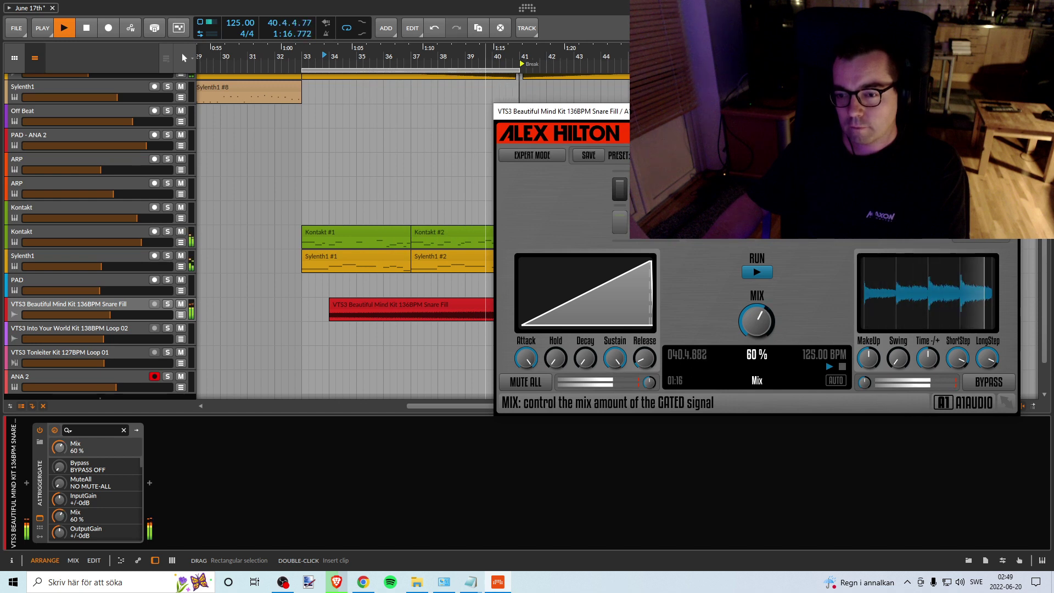
left_click(395, 143)
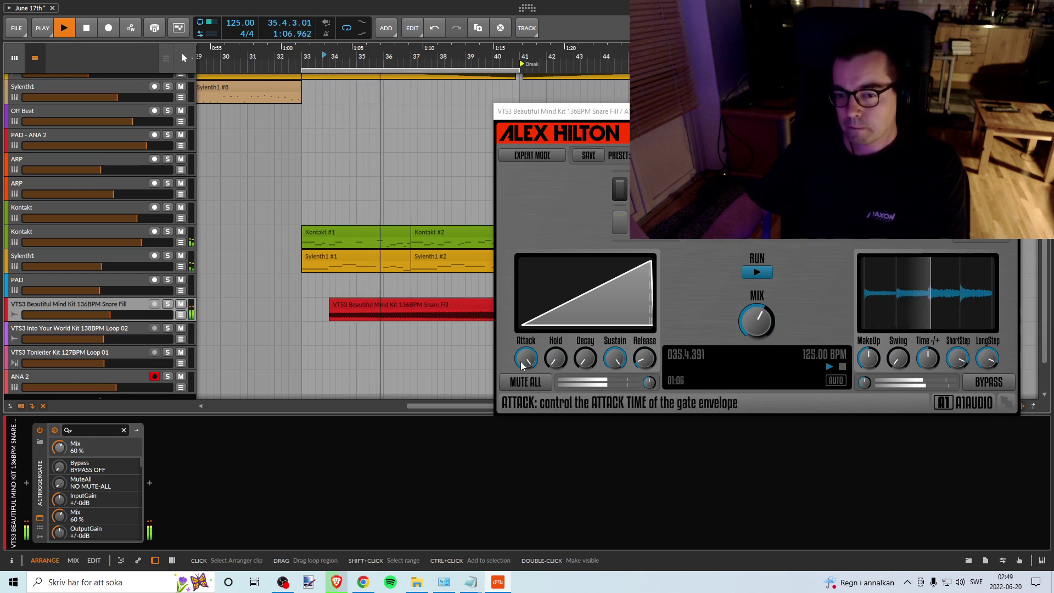
Step: Set the gate envelope to 100% Attack and 100% Sustain with a longer Release while replaying the snare fill
left_click_drag(526, 359, 526, 330)
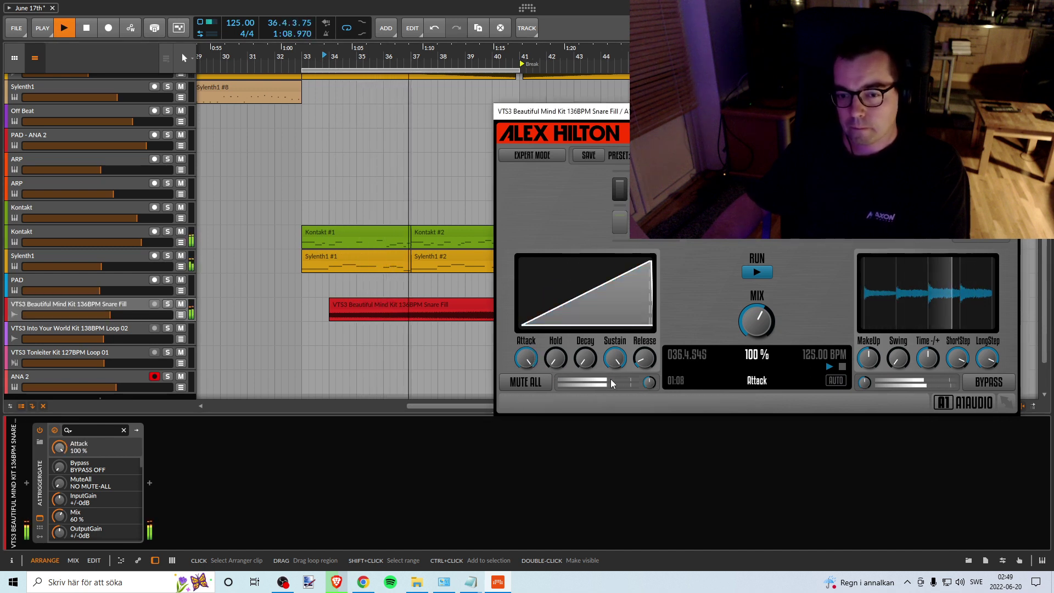
left_click_drag(650, 365, 649, 367)
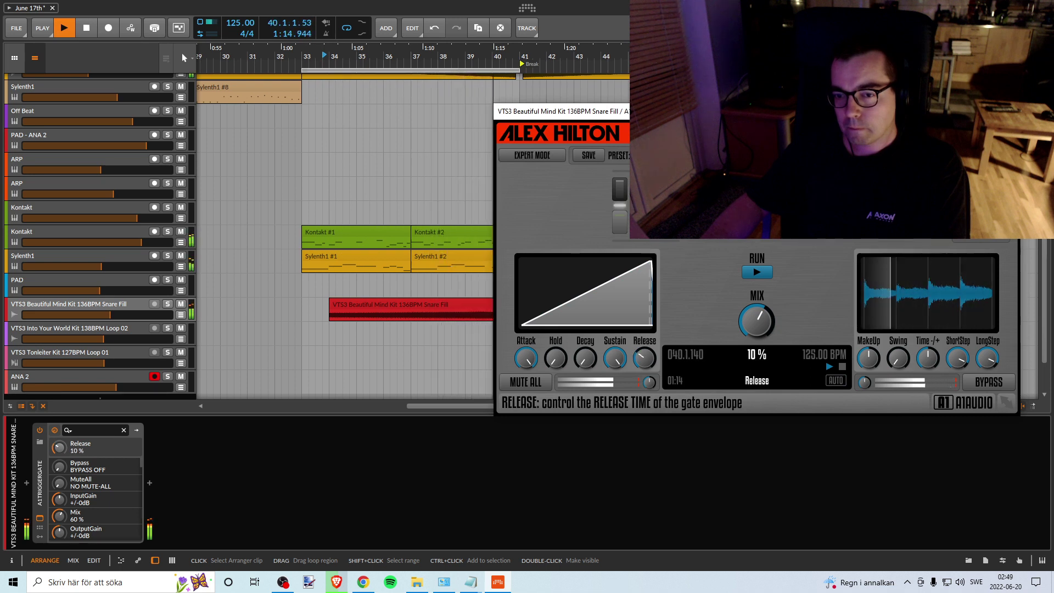
key("space")
key("space")
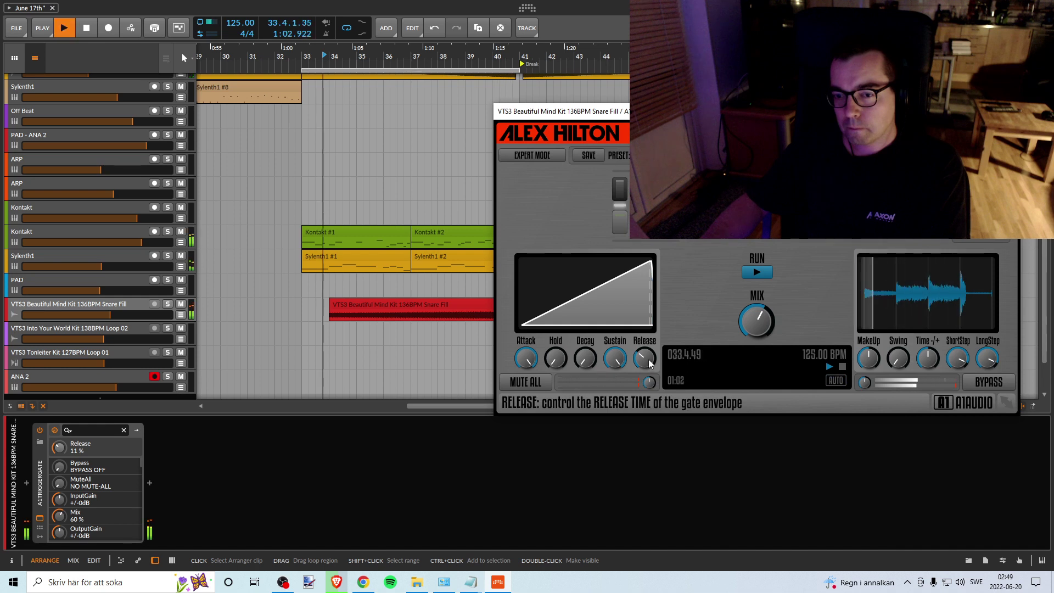
left_click_drag(650, 362, 615, 330)
left_click(615, 358)
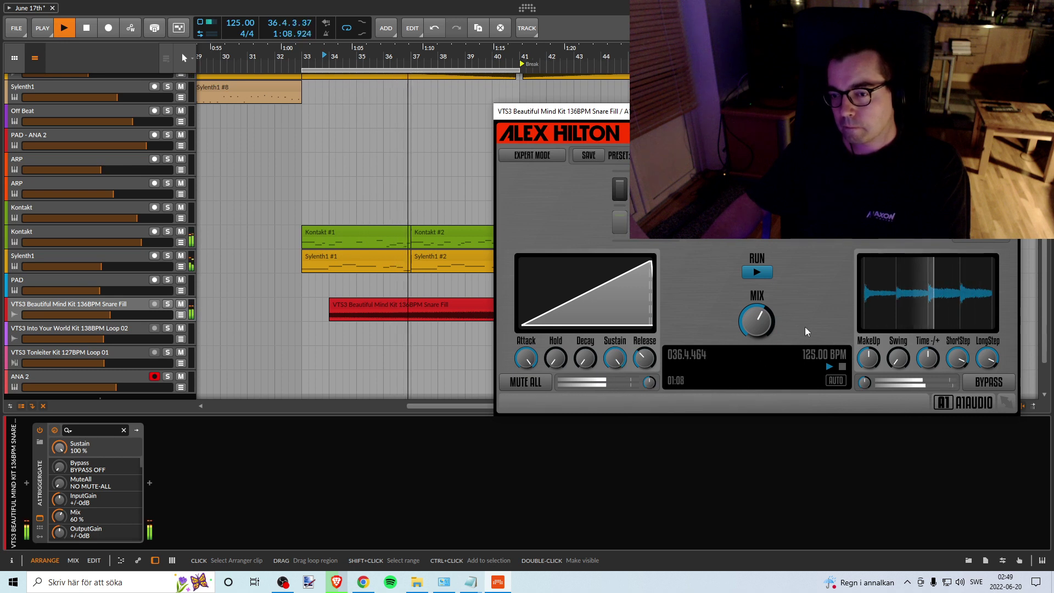
Step: Lower the gate's MakeUp gain to -4.8 dB, stop playback and close the plug-in window
left_click_drag(869, 358, 871, 374)
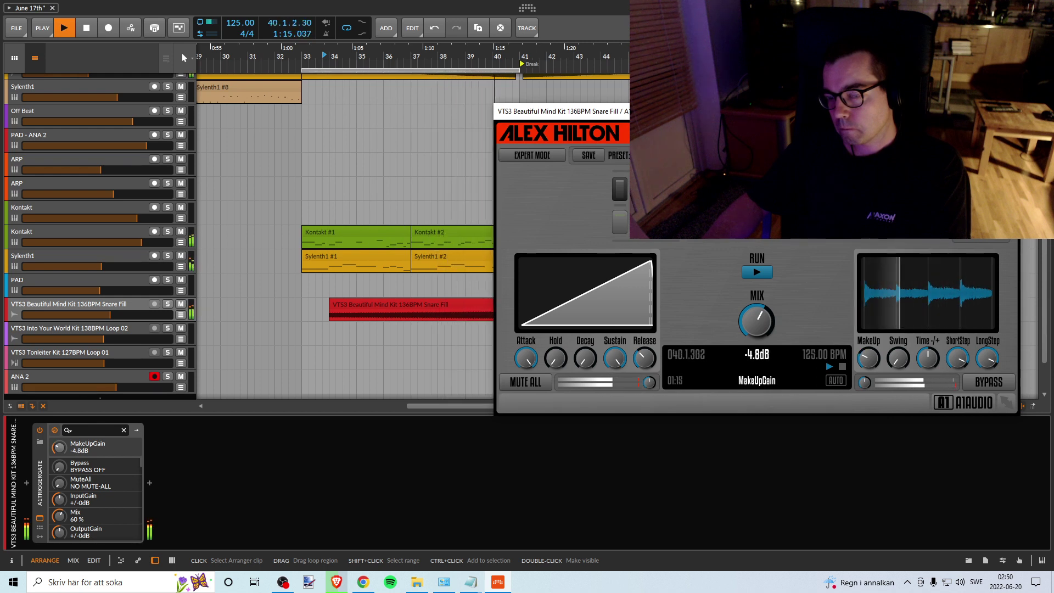
key("space")
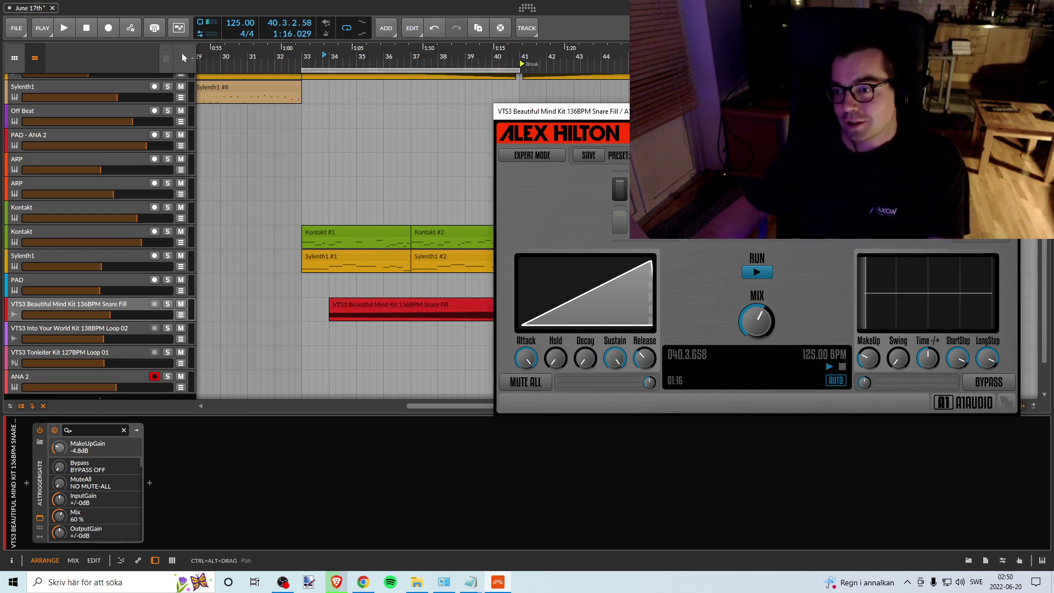
left_click(1007, 111)
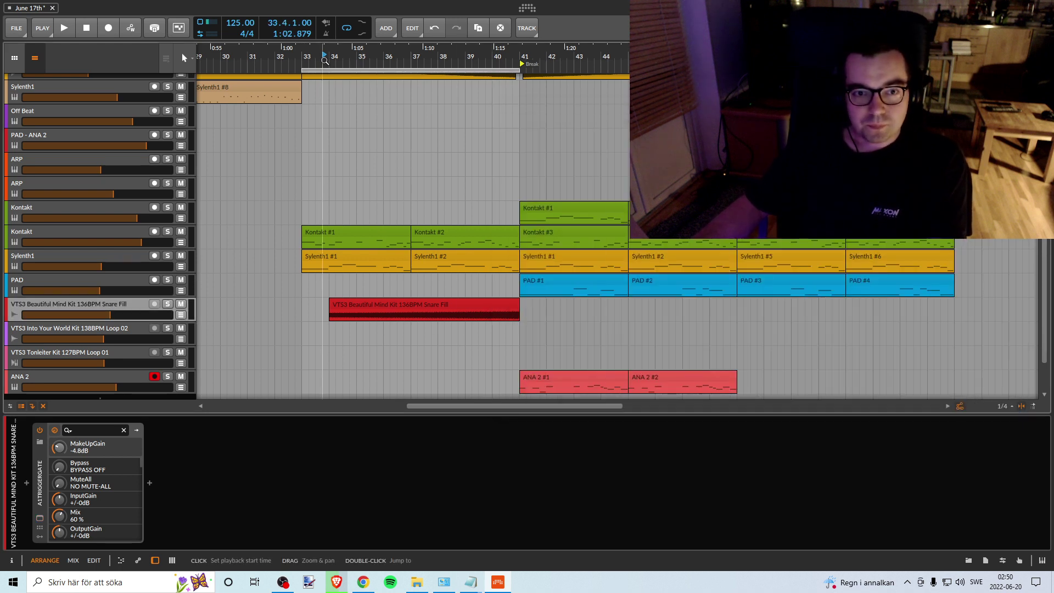
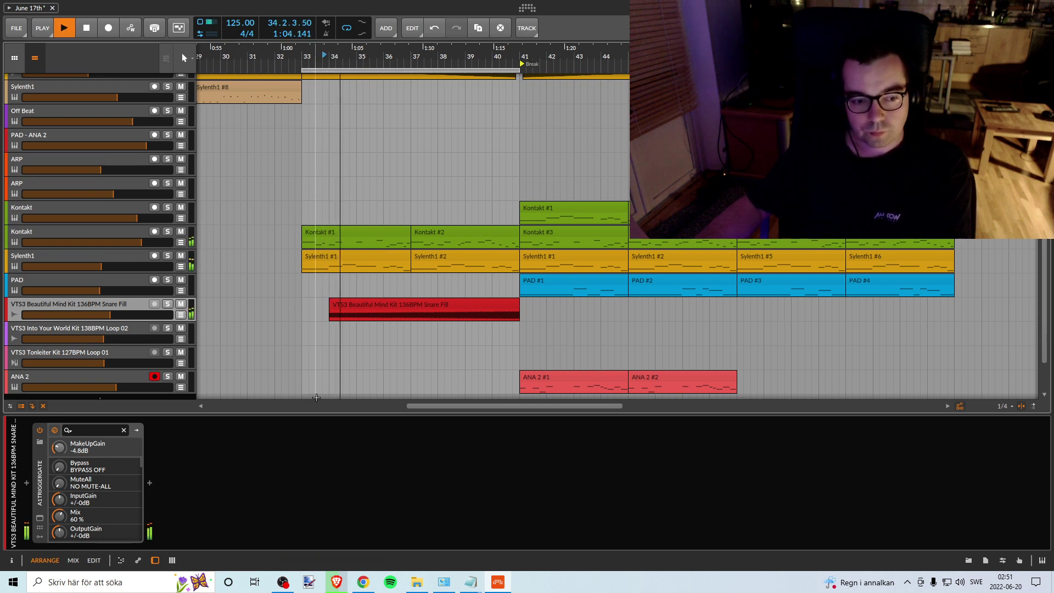
Step: Reopen the gate plug-in window and slightly raise the snare fill track's volume during playback
left_click(41, 519)
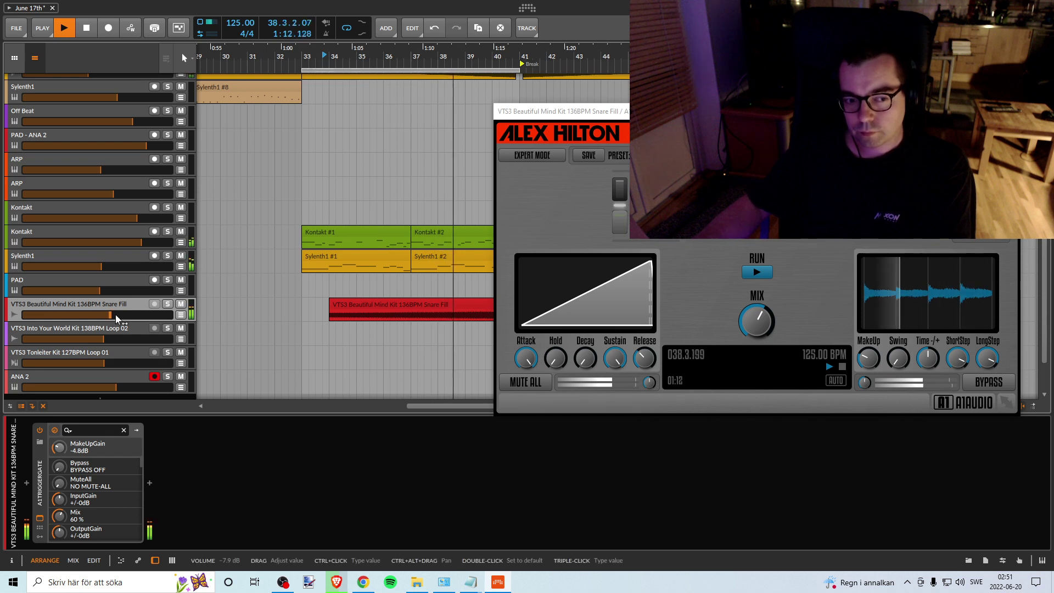
left_click_drag(114, 314, 111, 315)
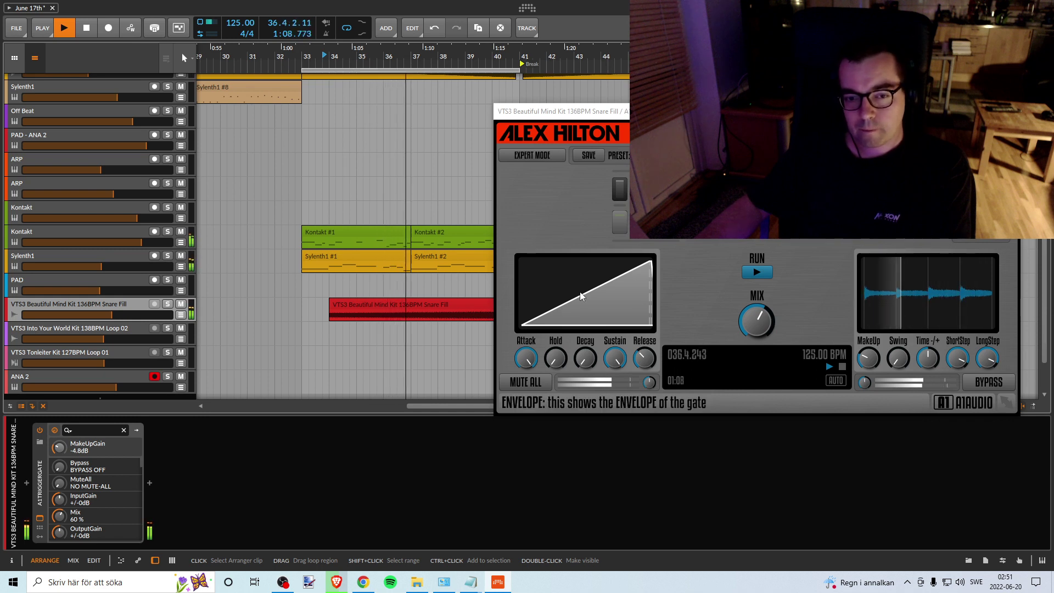
key("space")
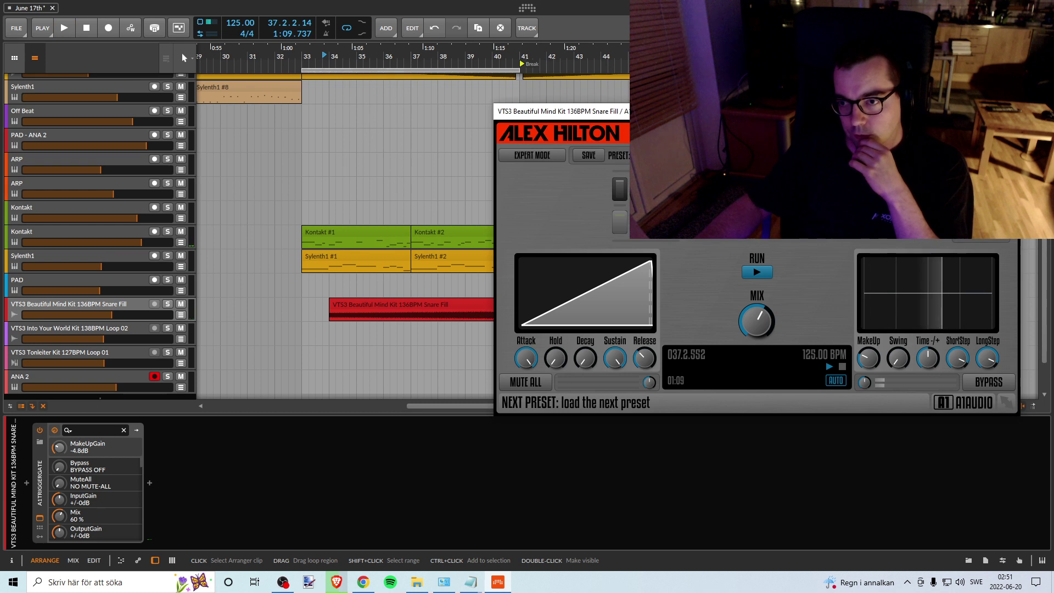
Step: Load the previous gate preset with the trapezoid envelope and audition it on the snare fill
left_click(619, 189)
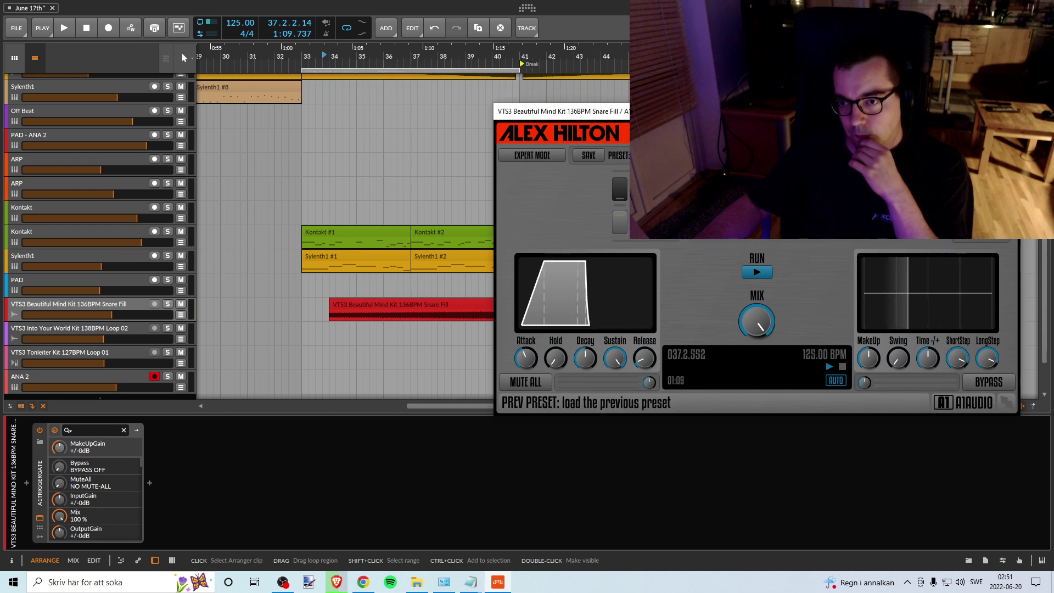
key("space")
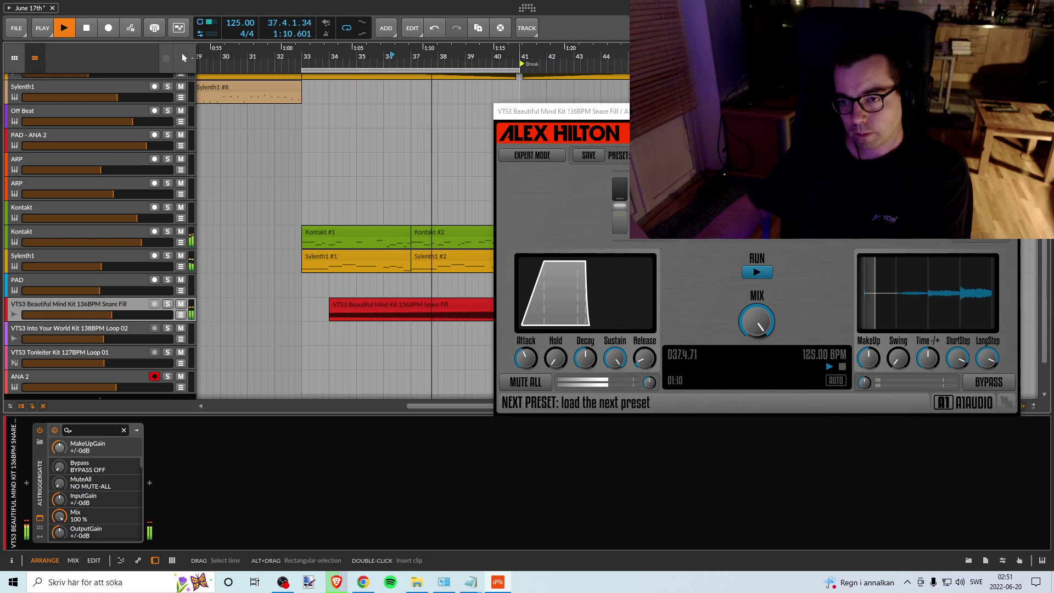
key("space")
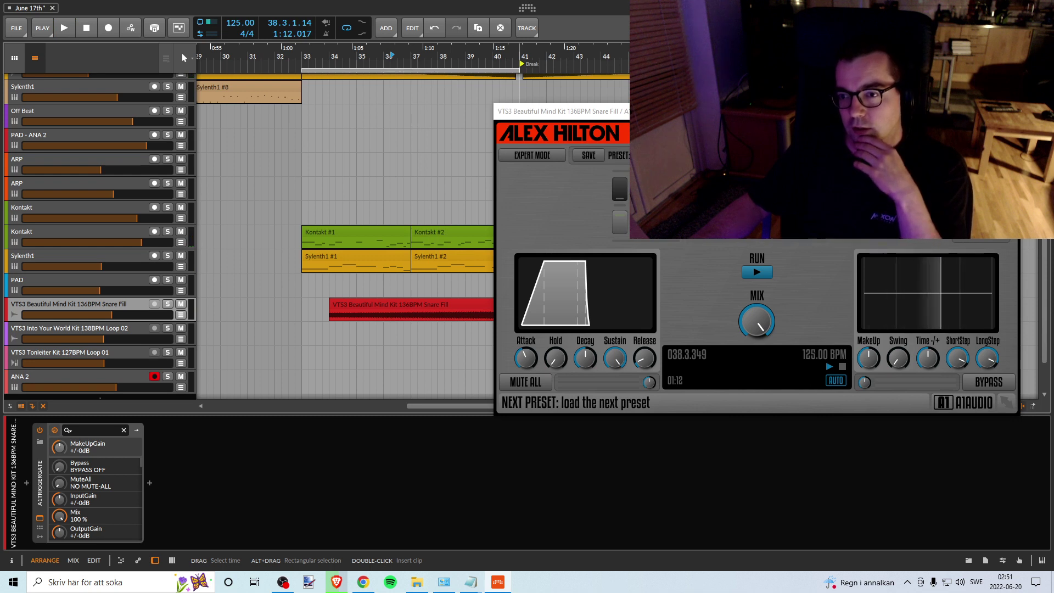
Step: Step back and forth through the neighbouring gate presets and settle on the one with the rising ramp envelope
left_click(878, 156)
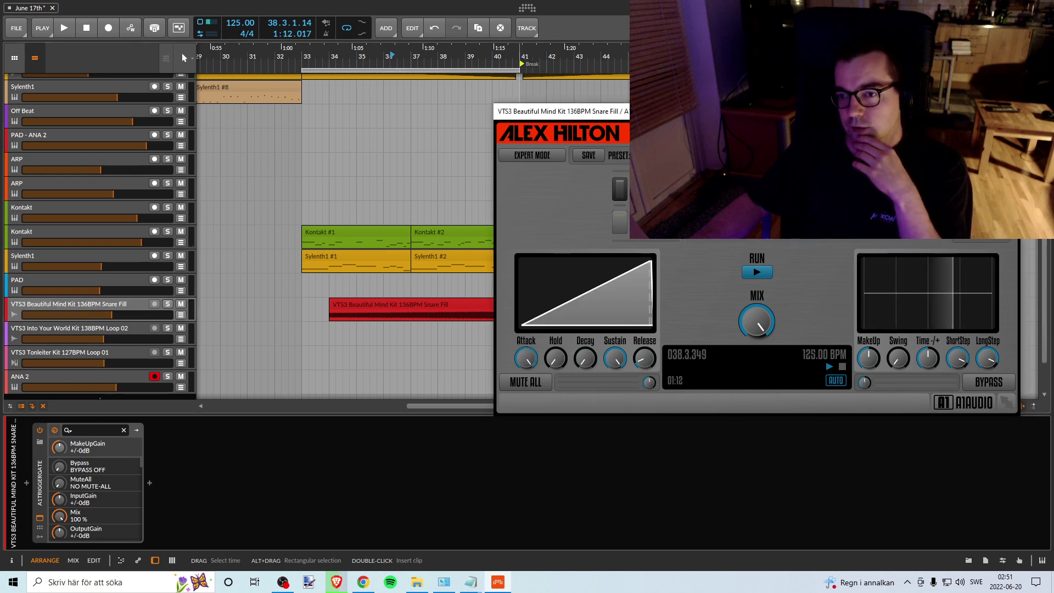
left_click(879, 156)
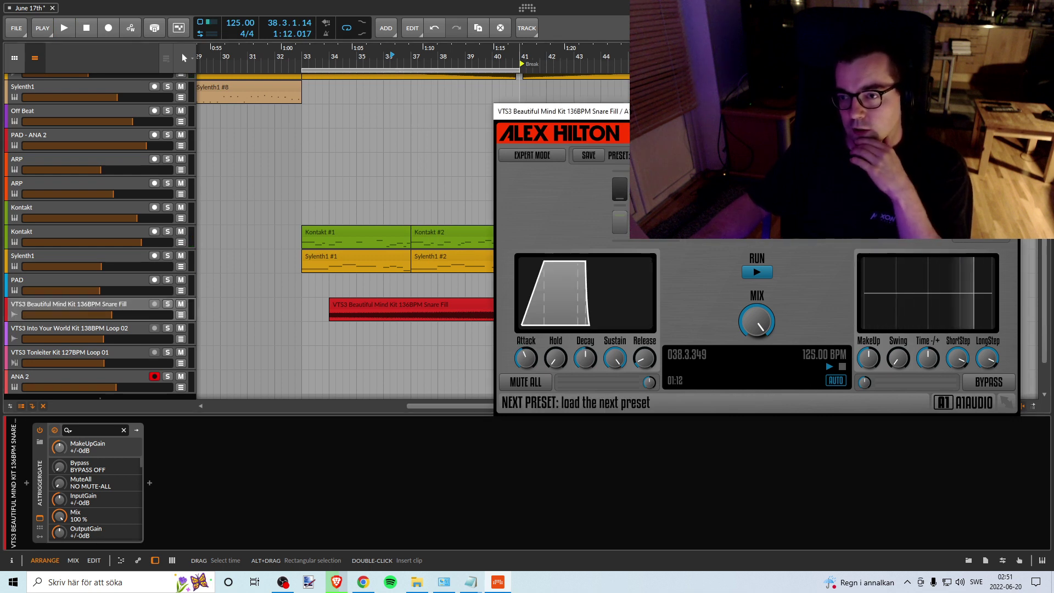
left_click(879, 155)
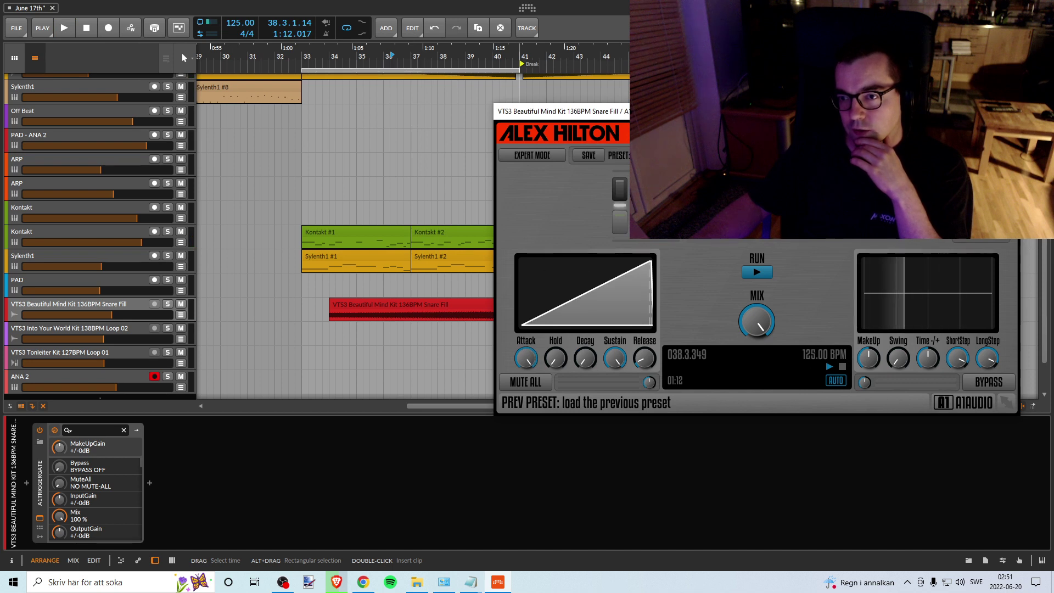
left_click(879, 155)
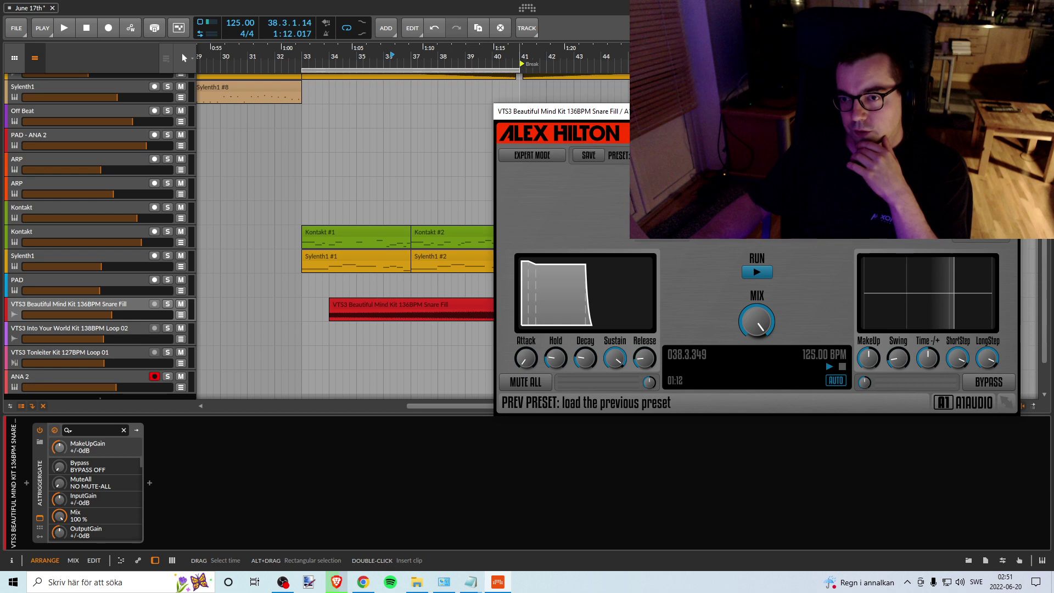
left_click(879, 155)
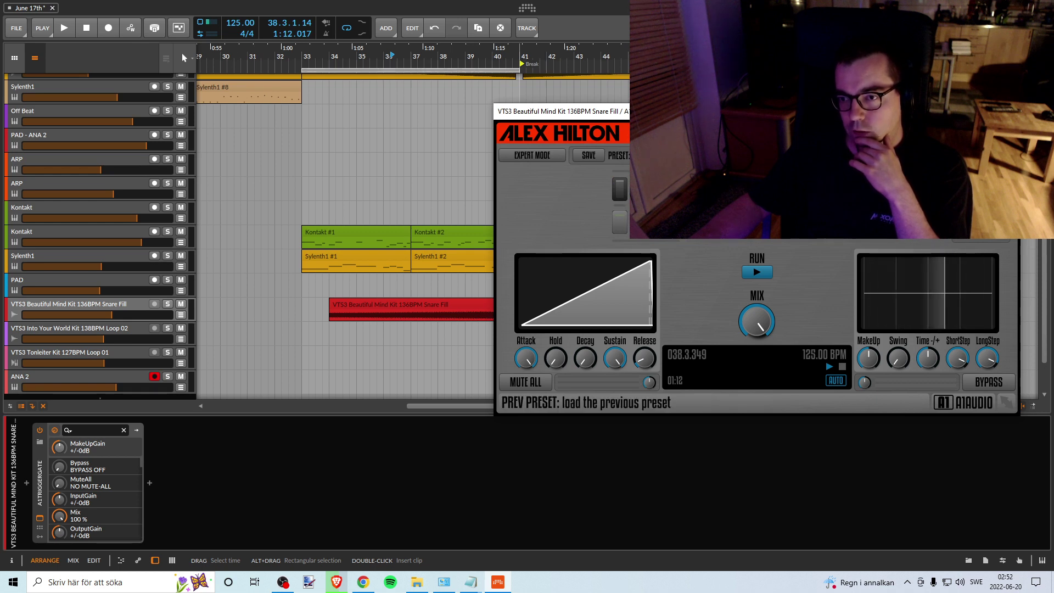
Step: Audition the following gate preset on the snare fill from bar 34, and step through the presets back to the rising ramp envelope
left_click(878, 155)
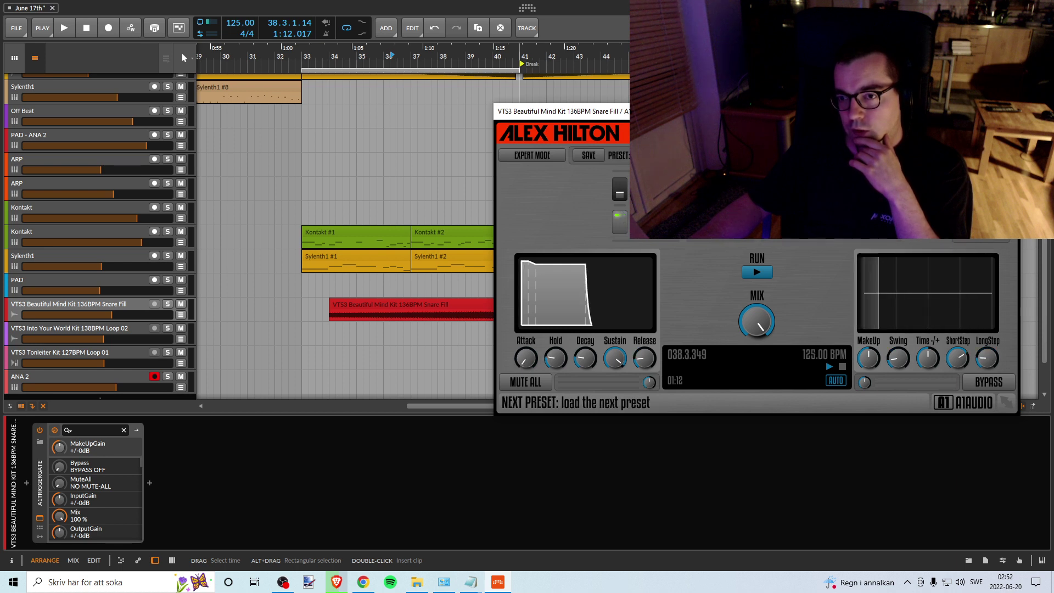
left_click(332, 57)
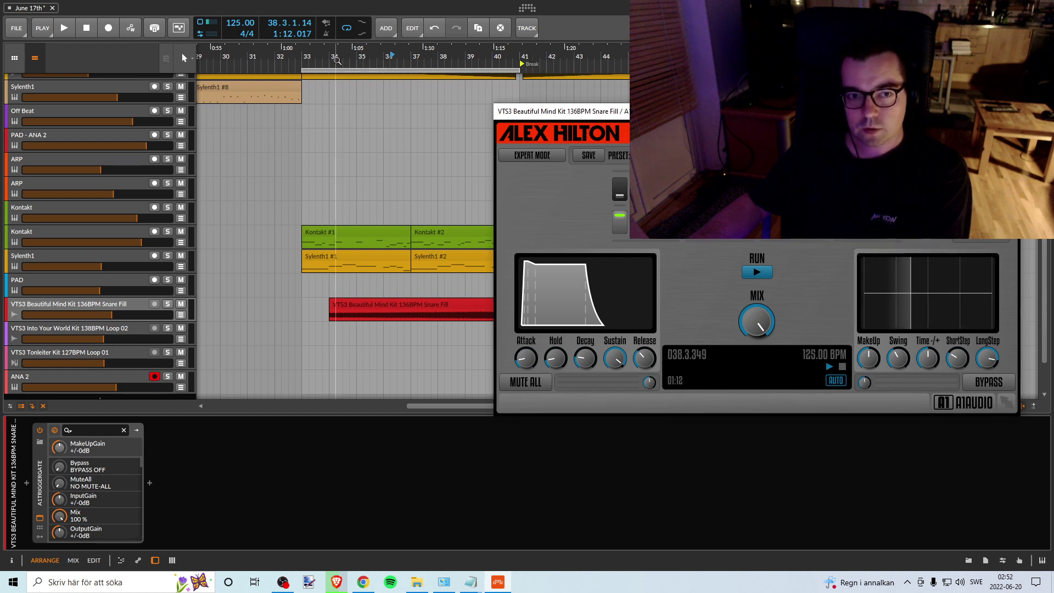
key("space")
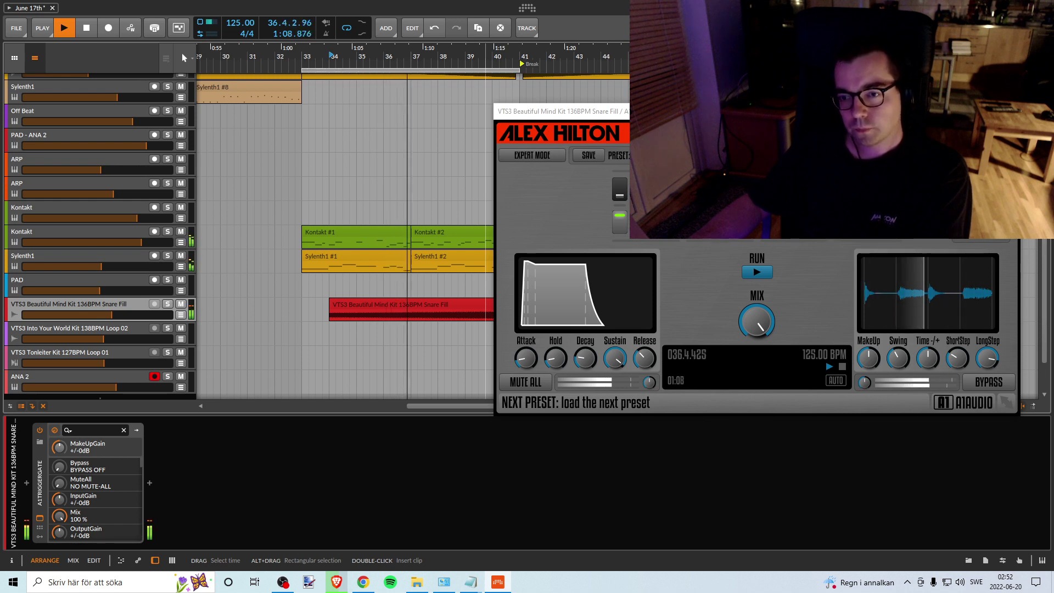
key("space")
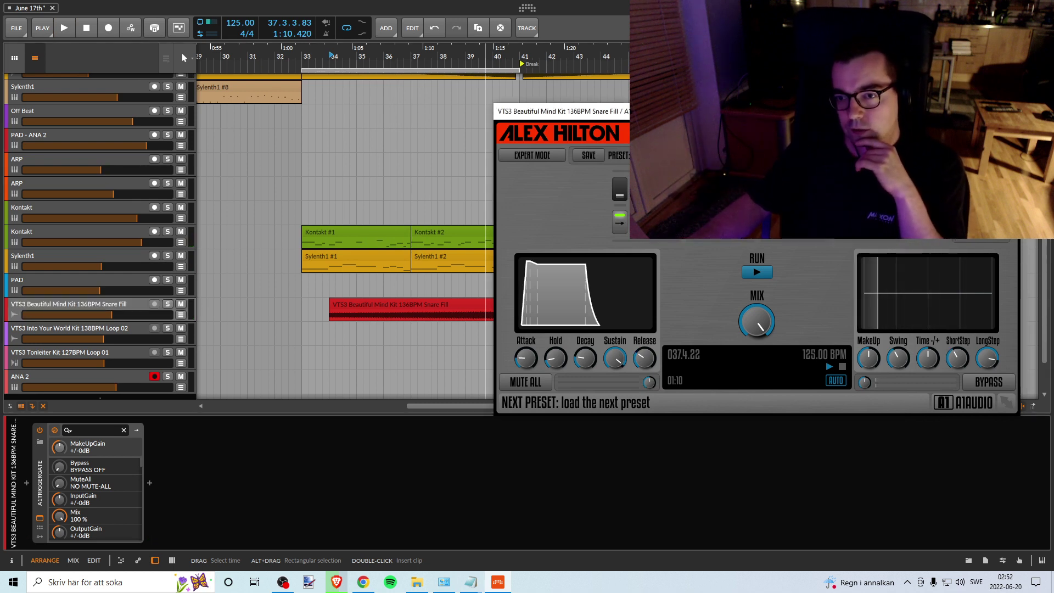
left_click(931, 155)
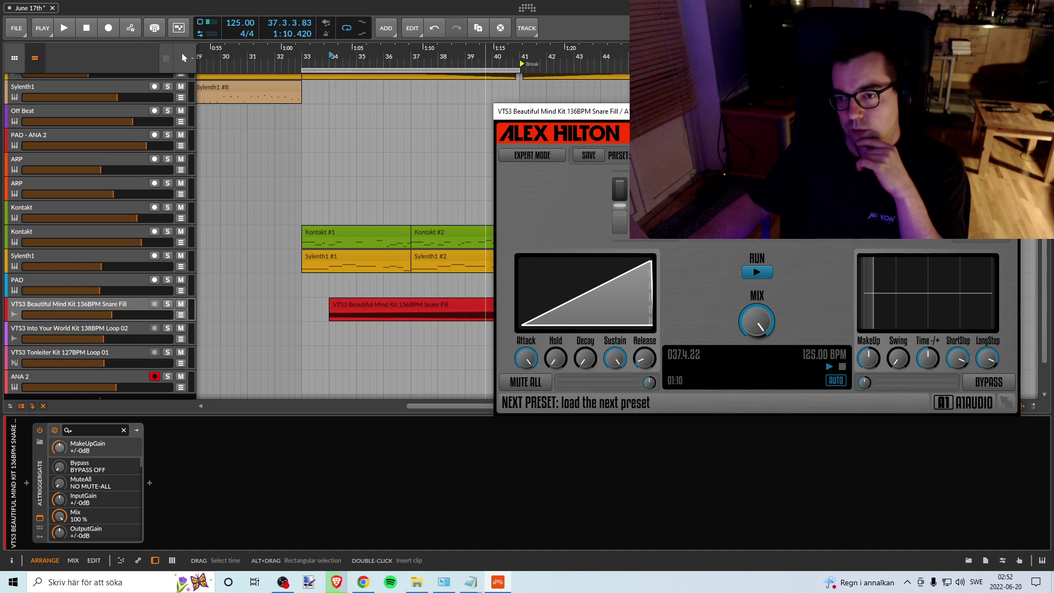
left_click(931, 155)
left_click(913, 155)
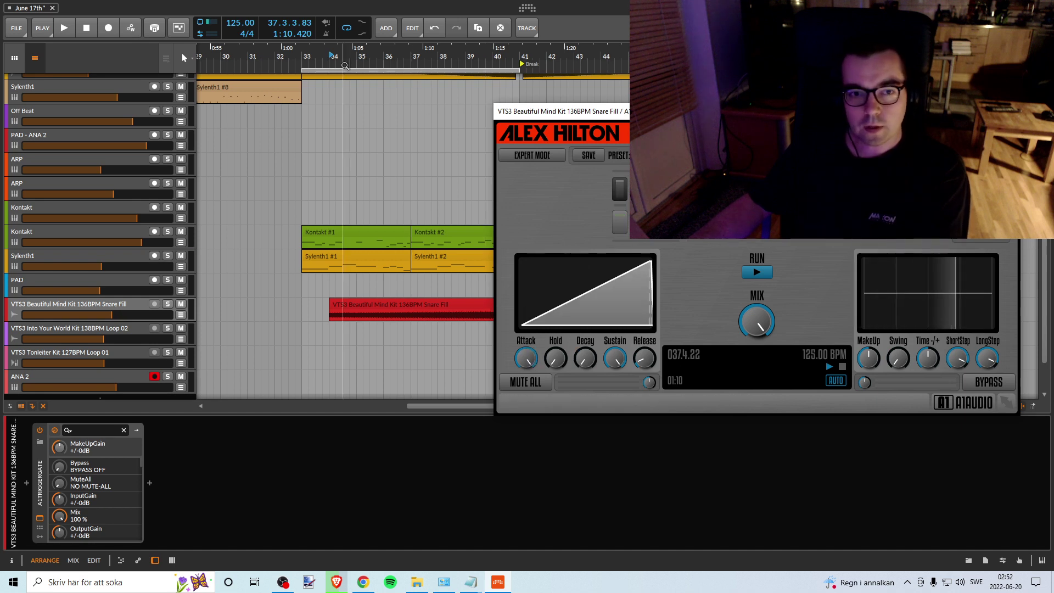
Step: Play the snare fill and lower the gate's Mix to 60 %, then stop playback
left_click(258, 318)
key("space")
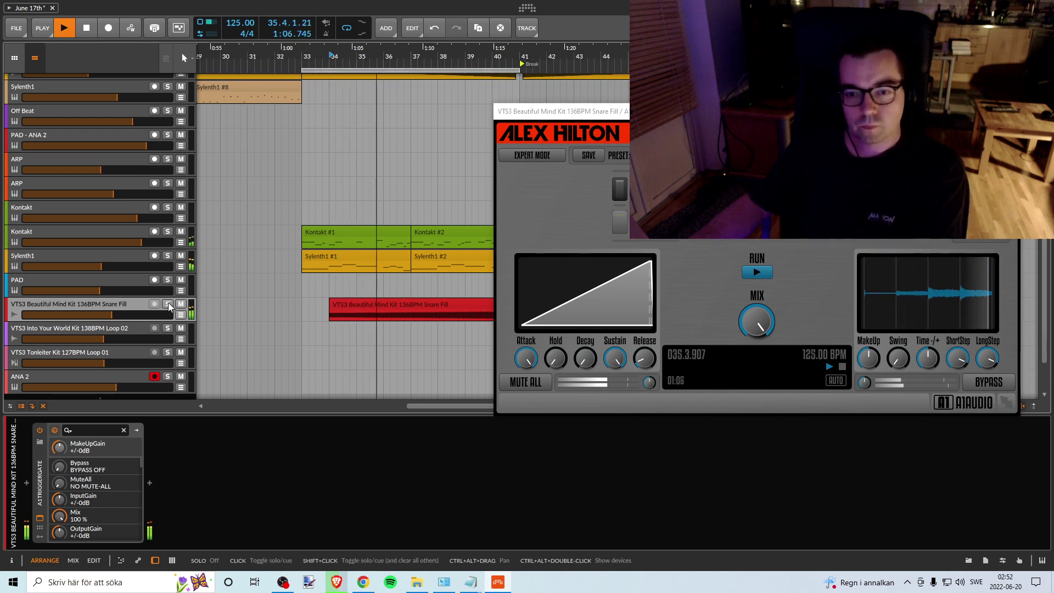
left_click_drag(757, 321, 756, 341)
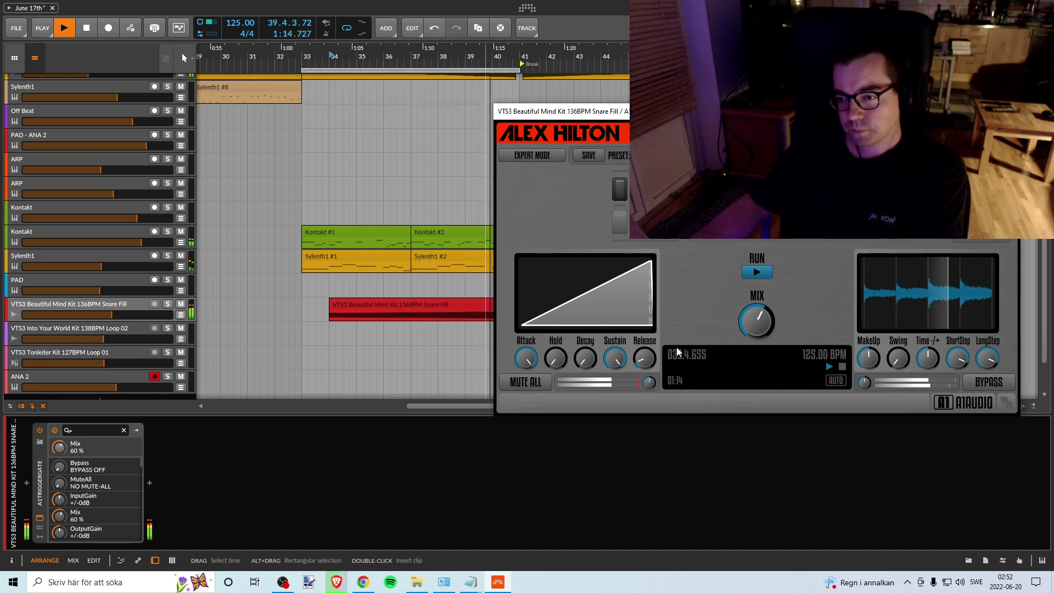
key("space")
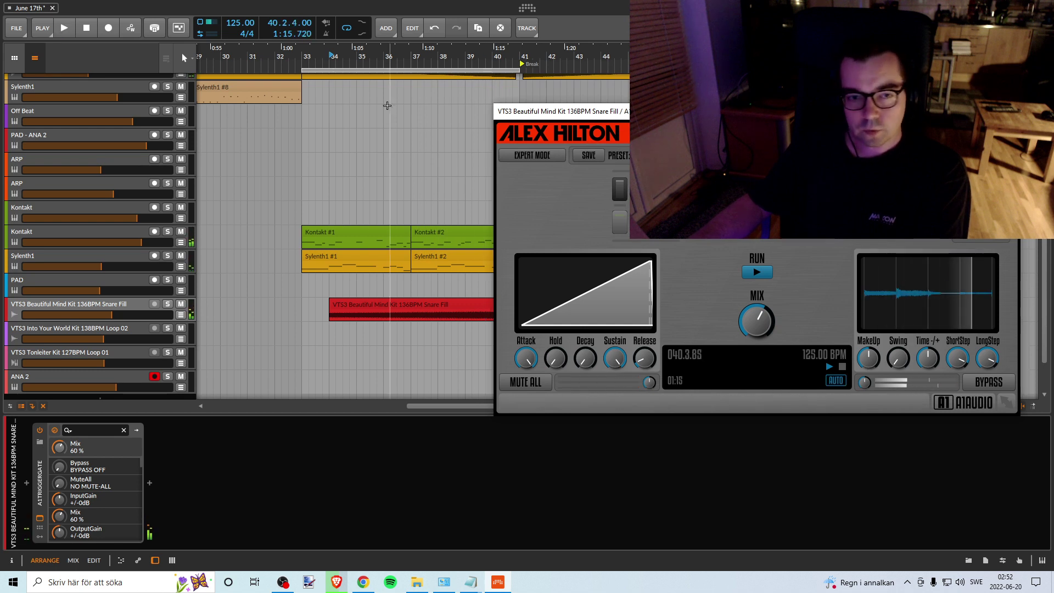
Step: Replay the passage from bar 33 and lower the gate's MakeUp gain to -7.5 dB
key("space")
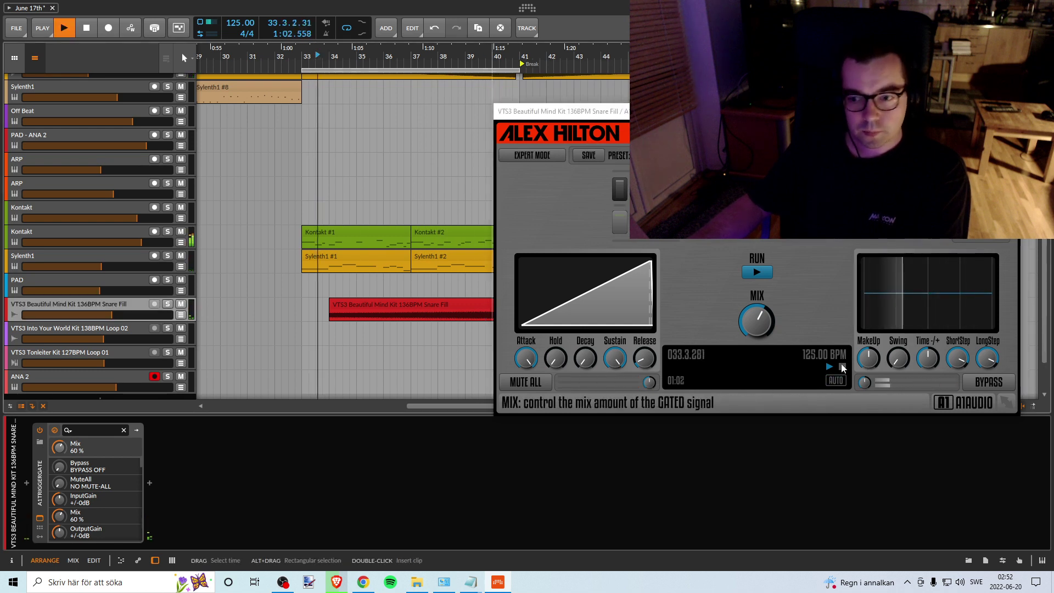
left_click(869, 358)
left_click_drag(869, 358, 869, 379)
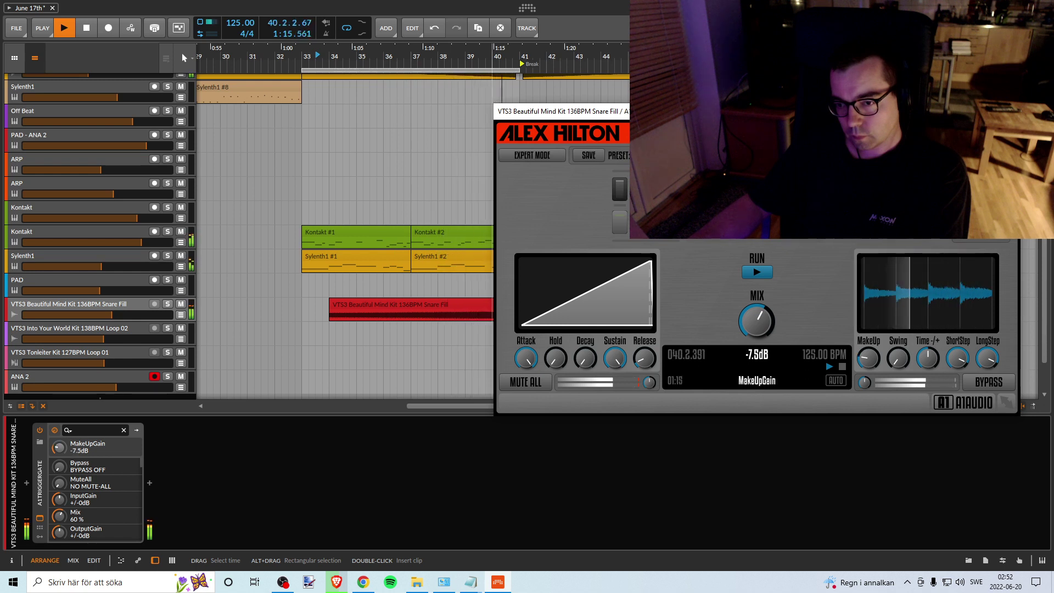
key("space")
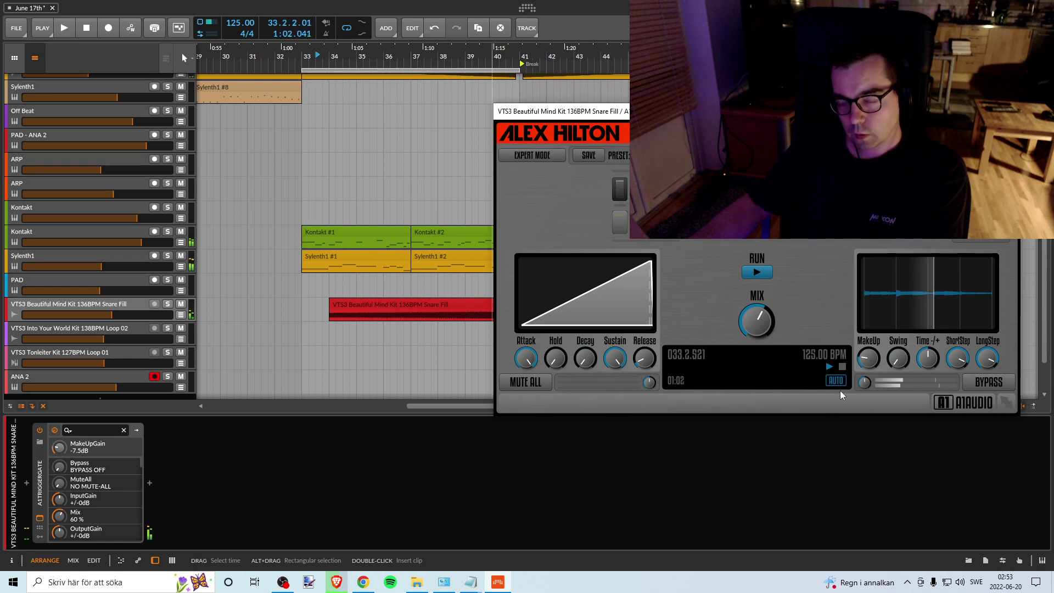
Step: Save the project and close the gate plug-in window
key("ctrl+s")
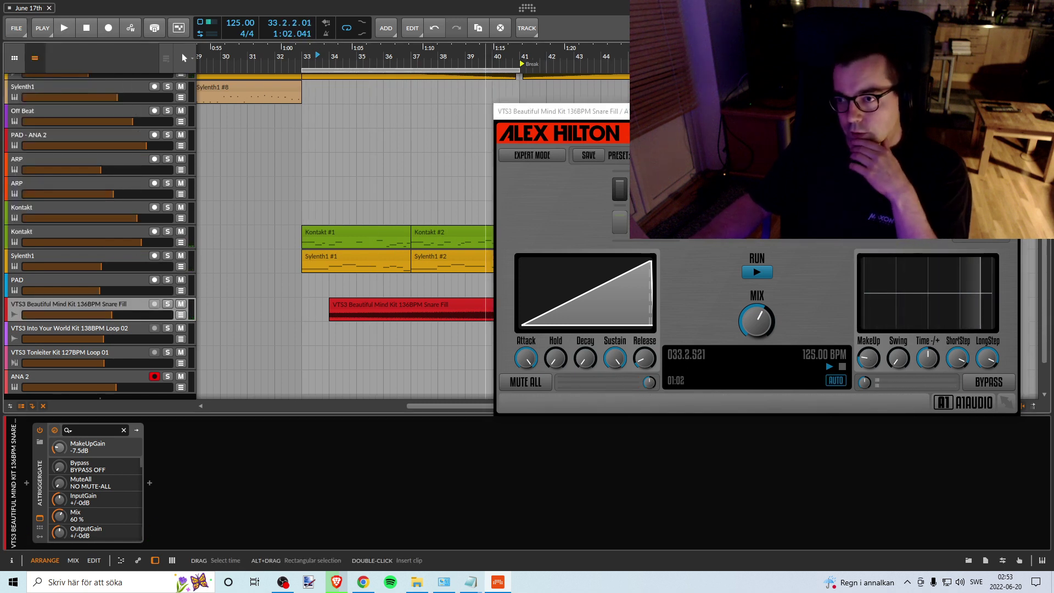
left_click(877, 383)
left_click(350, 110)
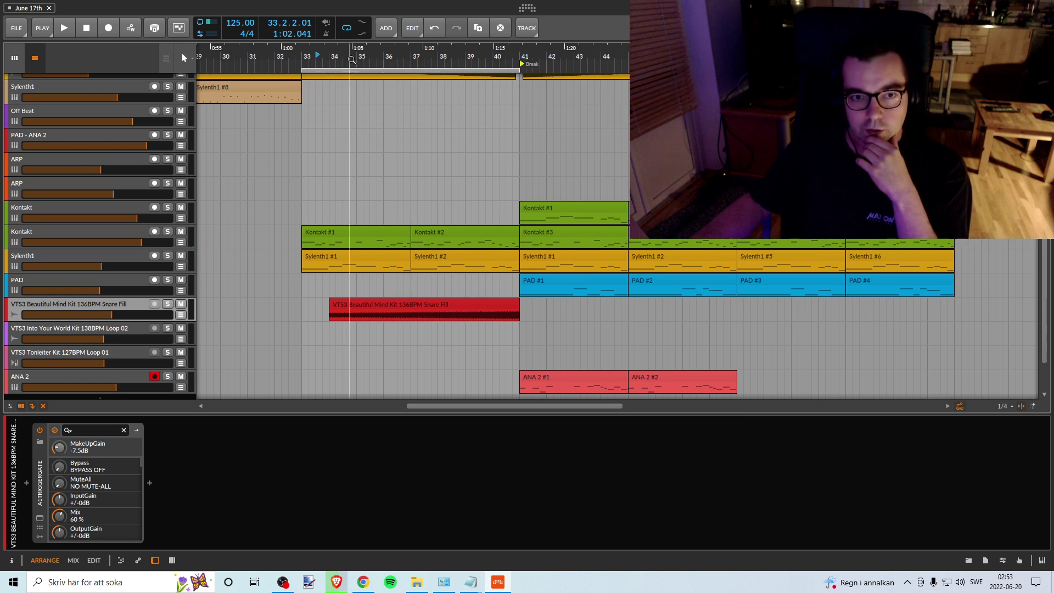
Step: Start playback from bar 38 and shift the loop range onto the first half of the break, bars 41 to 49
scroll(370, 141, "down", 1)
scroll(361, 136, "up", 8)
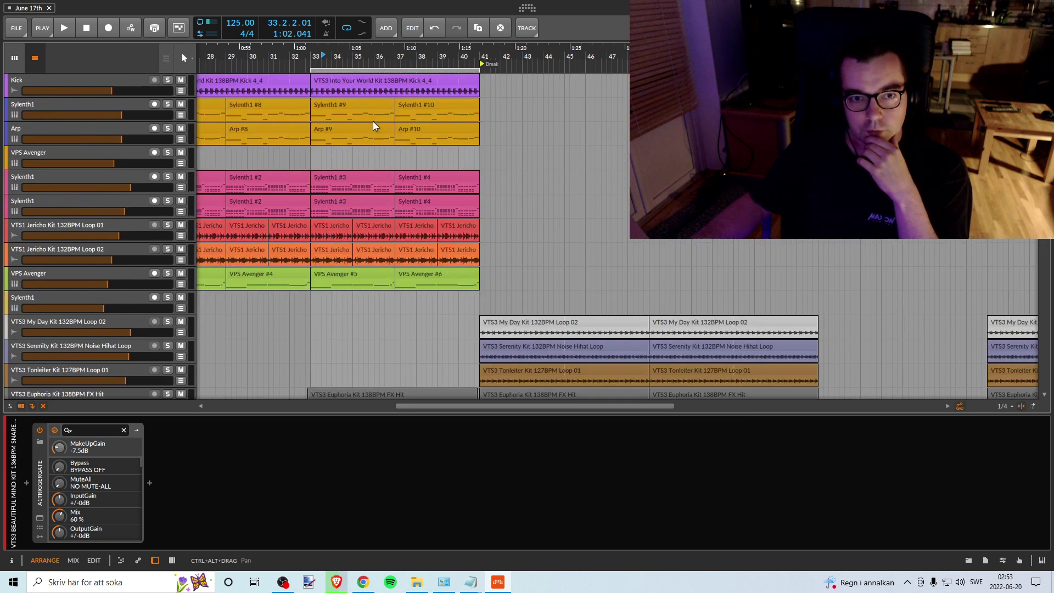
scroll(374, 126, "down", 10)
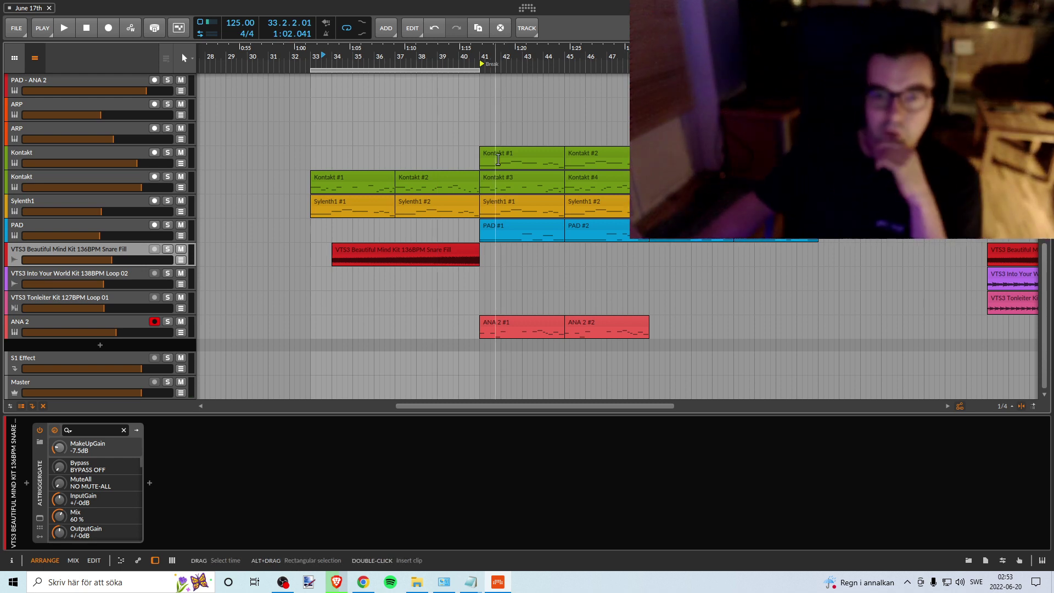
scroll(484, 167, "up", 10)
scroll(494, 187, "down", 10)
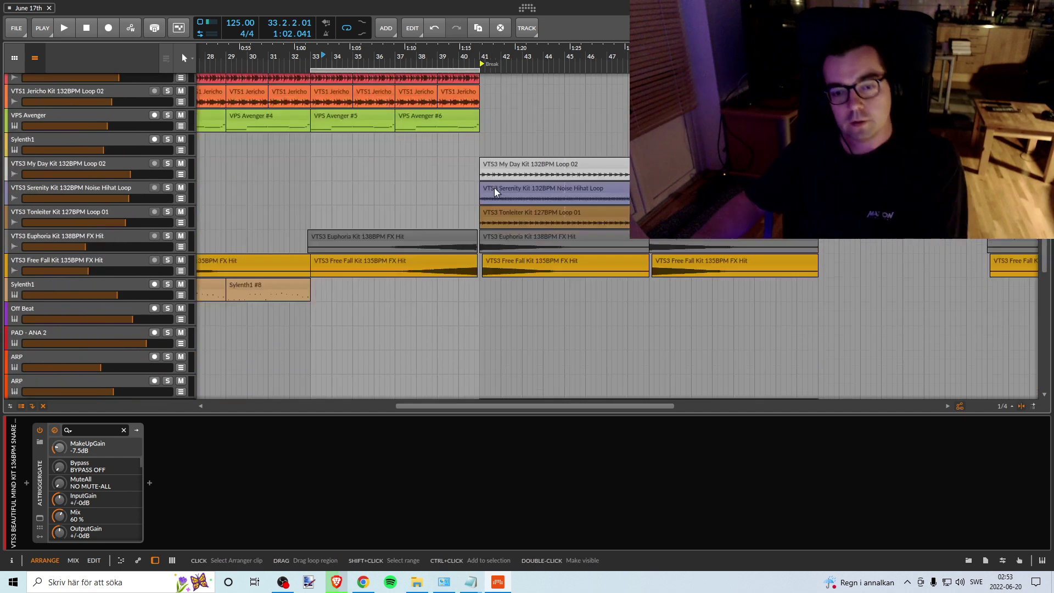
scroll(508, 205, "up", 10)
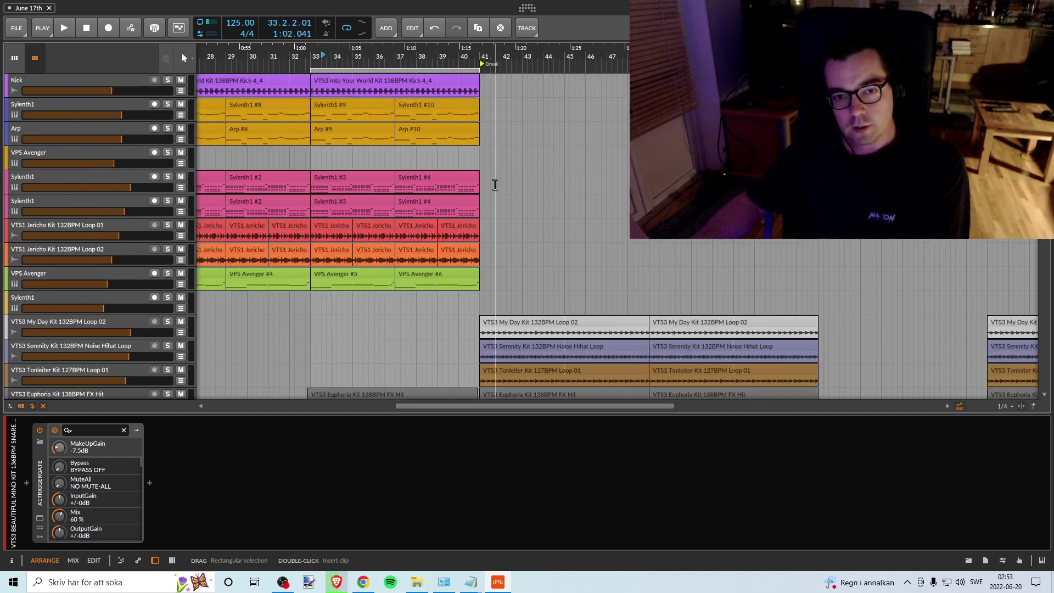
left_click(420, 56)
key("space")
left_click_drag(468, 57, 495, 69)
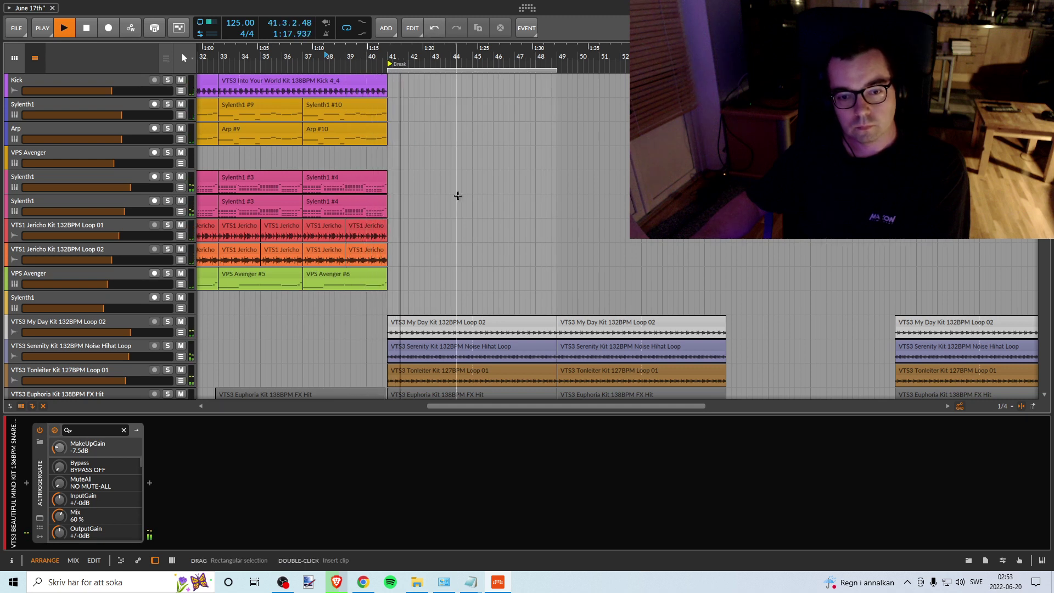
Step: Listen through the break while examining its tracks, and briefly solo the ANA 2 track
scroll(456, 202, "down", 3)
scroll(450, 209, "down", 1)
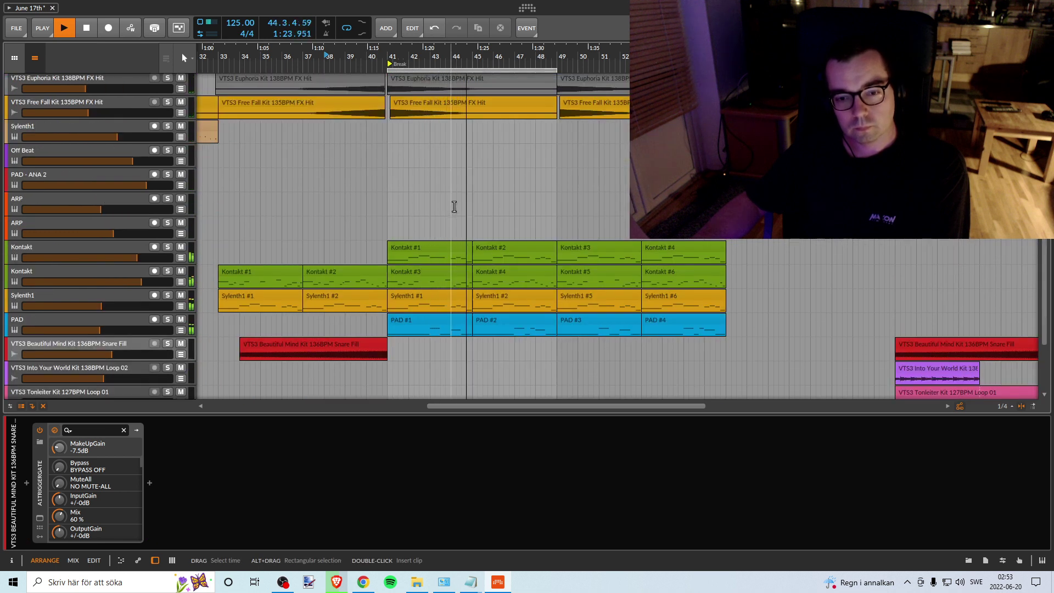
scroll(467, 201, "up", 4)
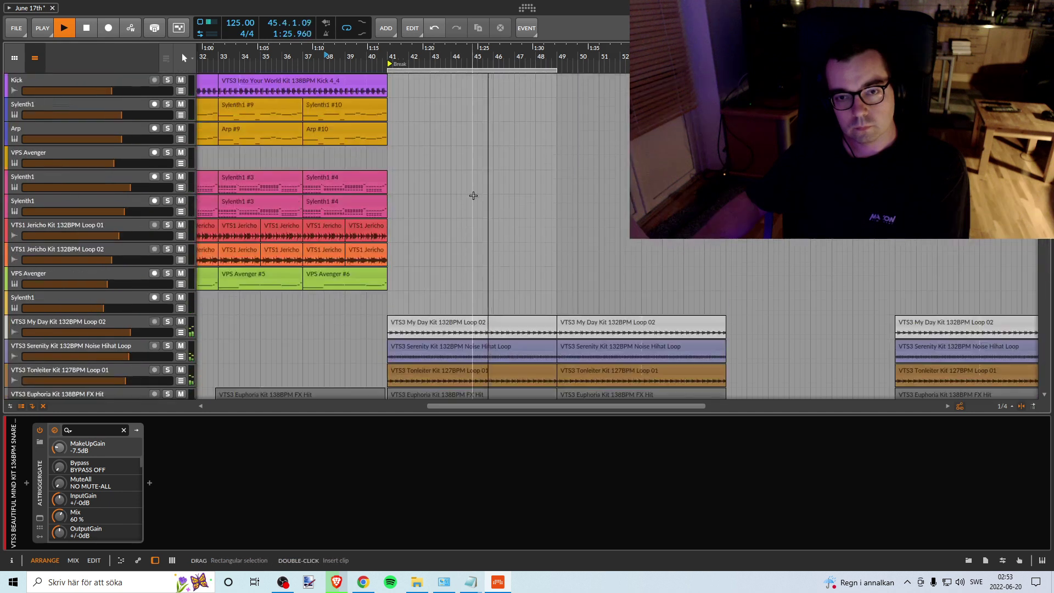
scroll(473, 196, "down", 4)
scroll(585, 237, "down", 3)
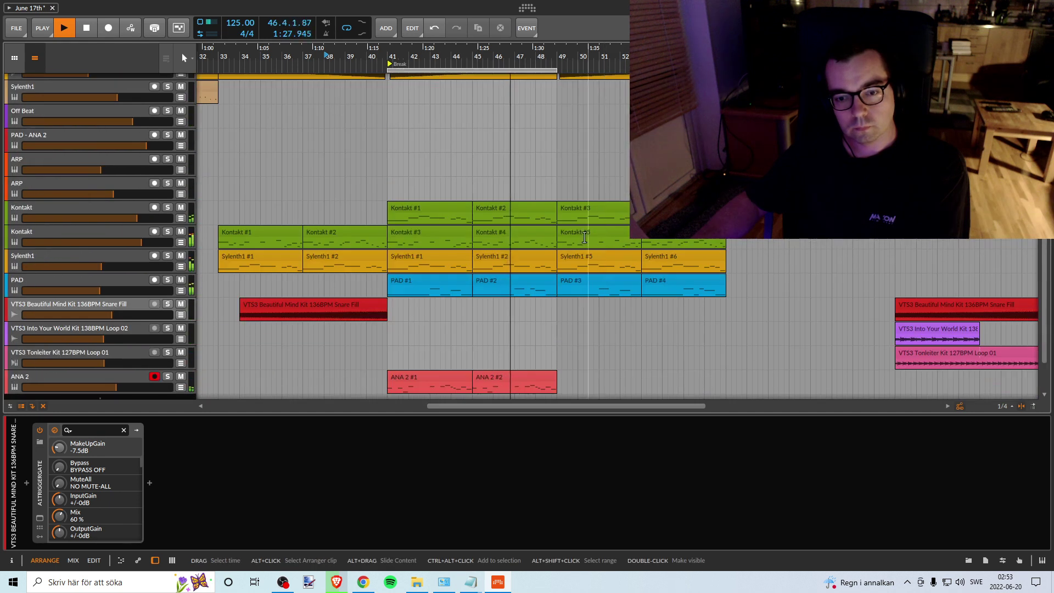
scroll(585, 237, "down", 2)
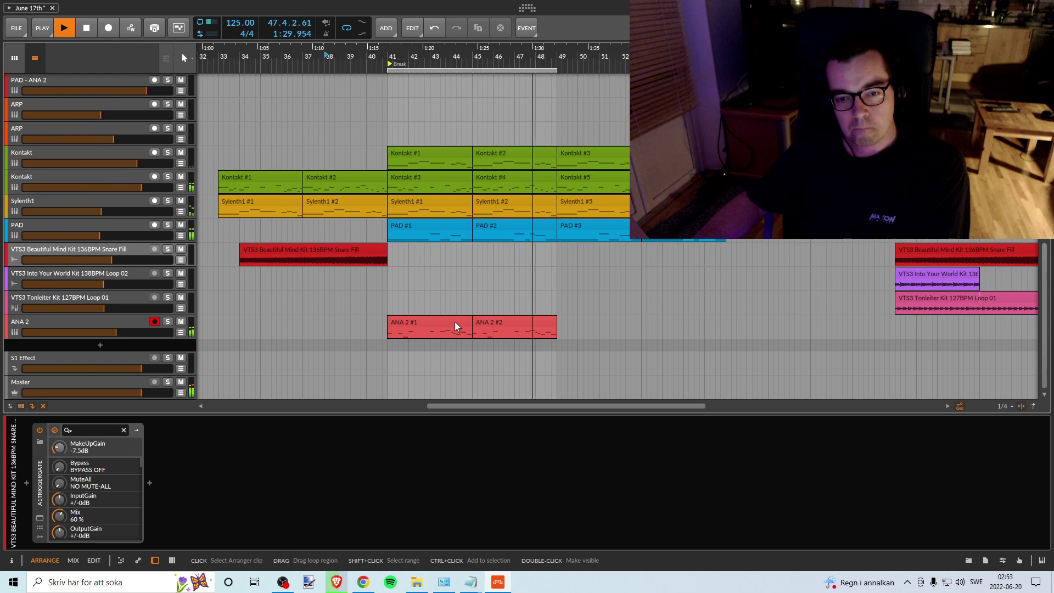
left_click(168, 322)
left_click(168, 323)
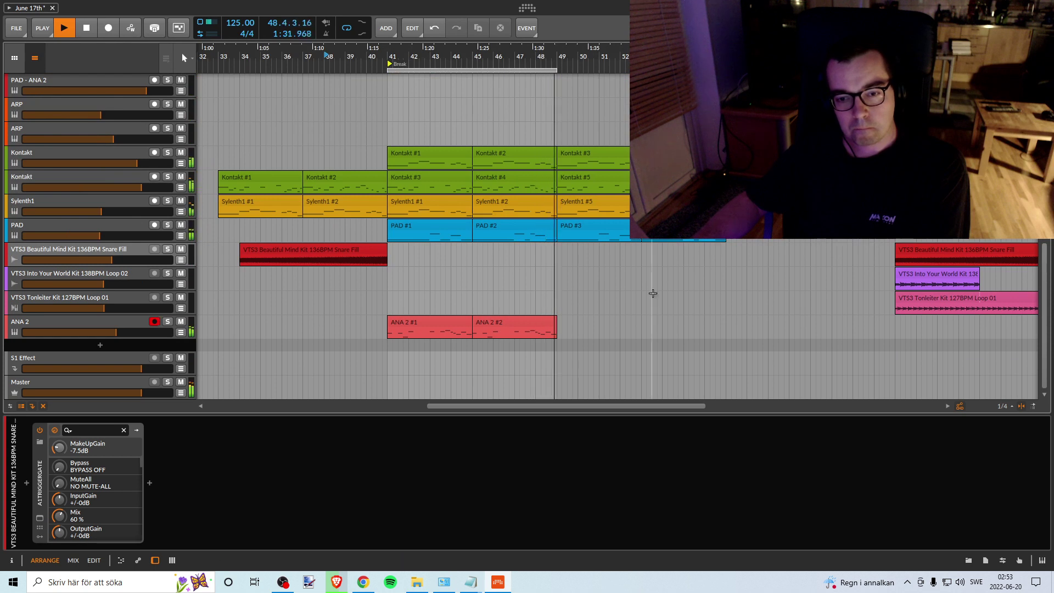
key("space")
Step: Replay the break with ANA 2 briefly soloed and copy both ANA 2 clips so the copies start at bar 49
left_click(491, 320)
left_click(542, 324, "shift")
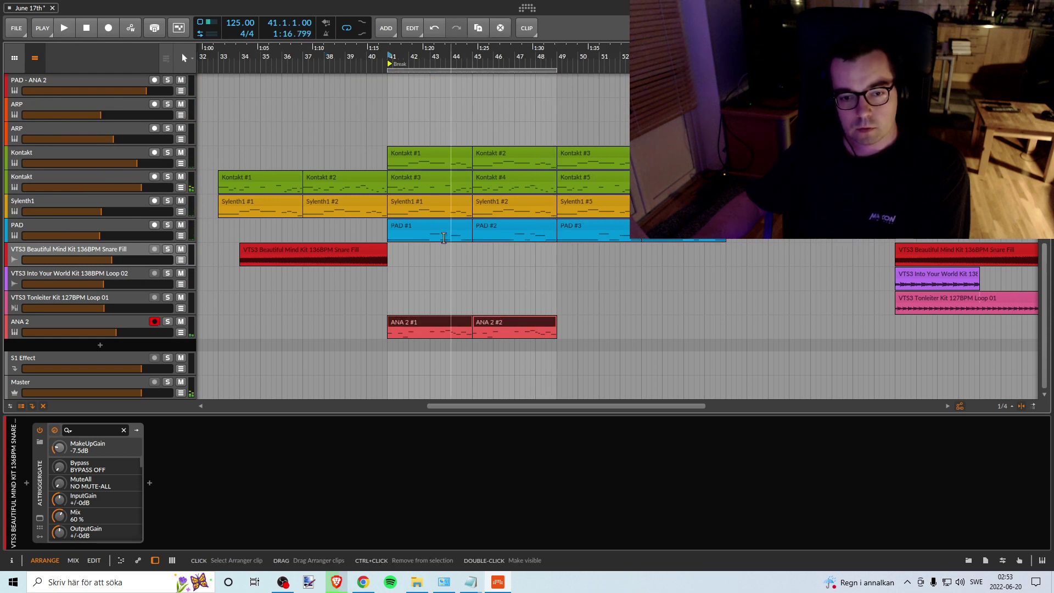
key("space")
left_click(166, 322)
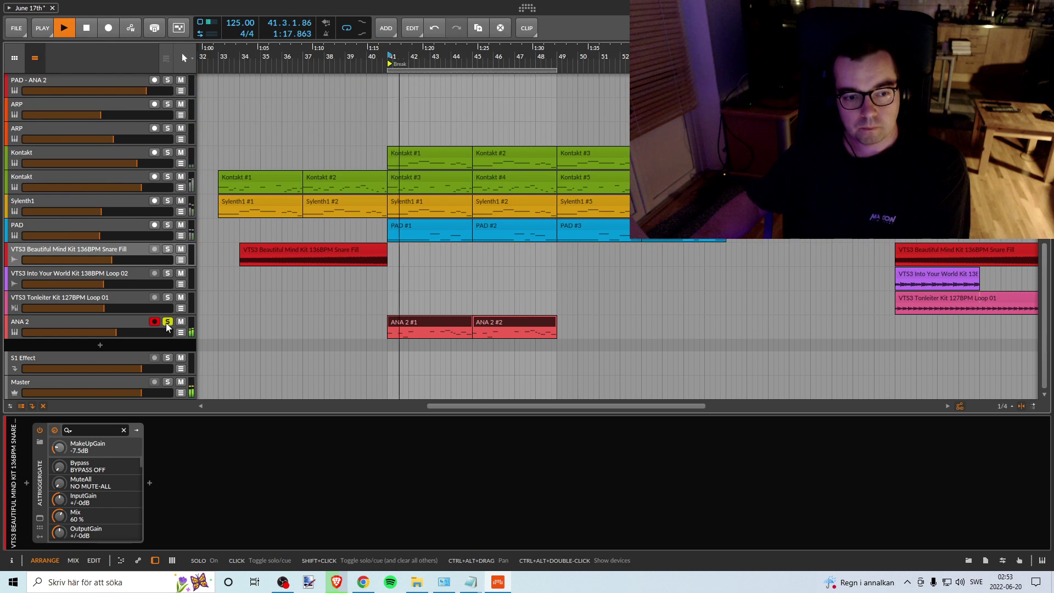
left_click(167, 322)
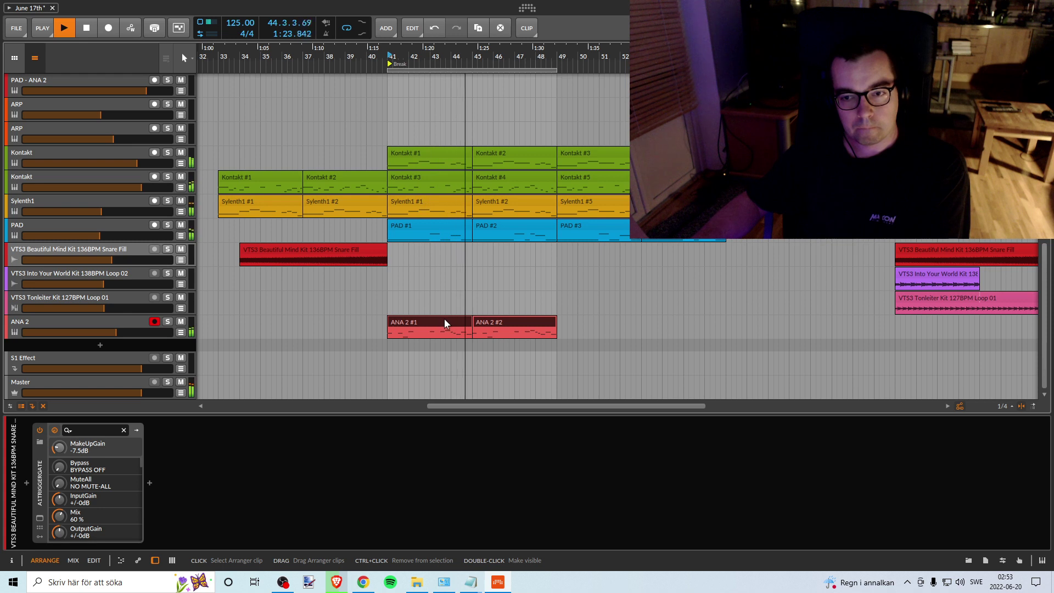
left_click_drag(426, 322, 592, 323)
Step: Turn off transport looping and move the loop range to start at bar 49 while the break plays
scroll(472, 299, "up", 5)
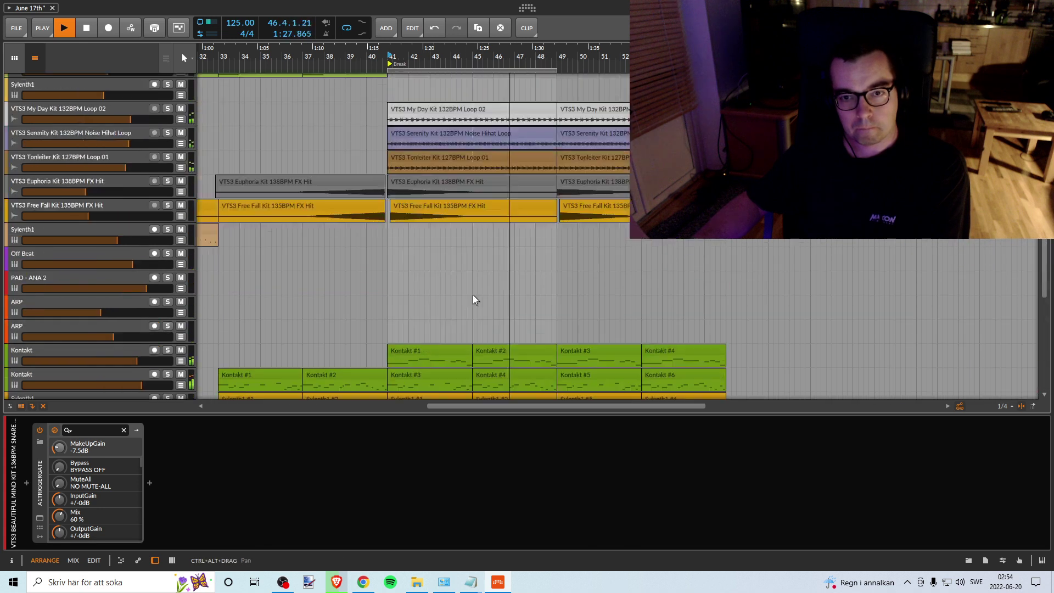
scroll(473, 295, "down", 5)
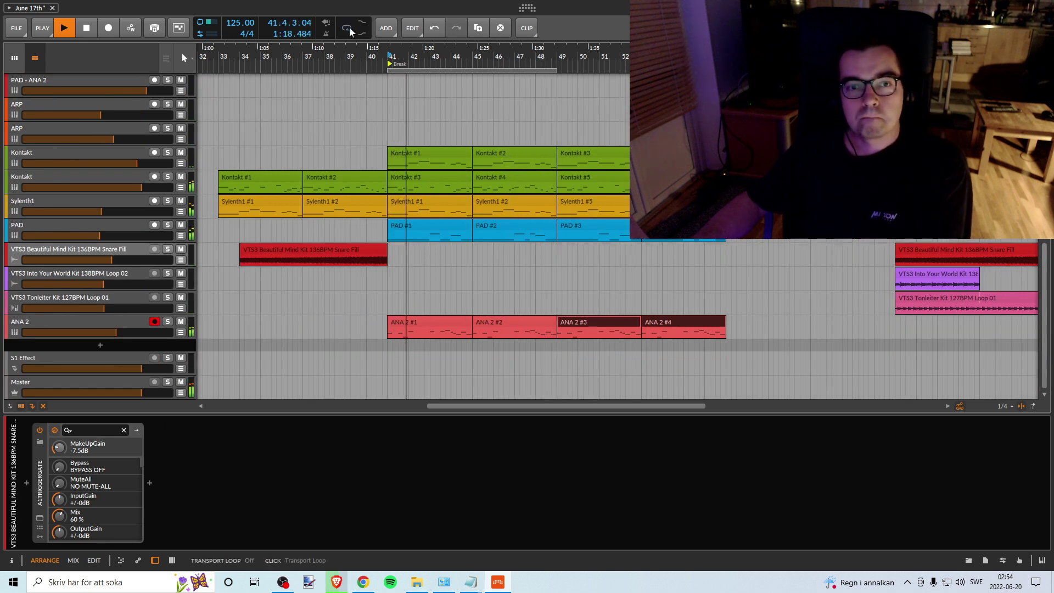
left_click_drag(536, 57, 502, 71)
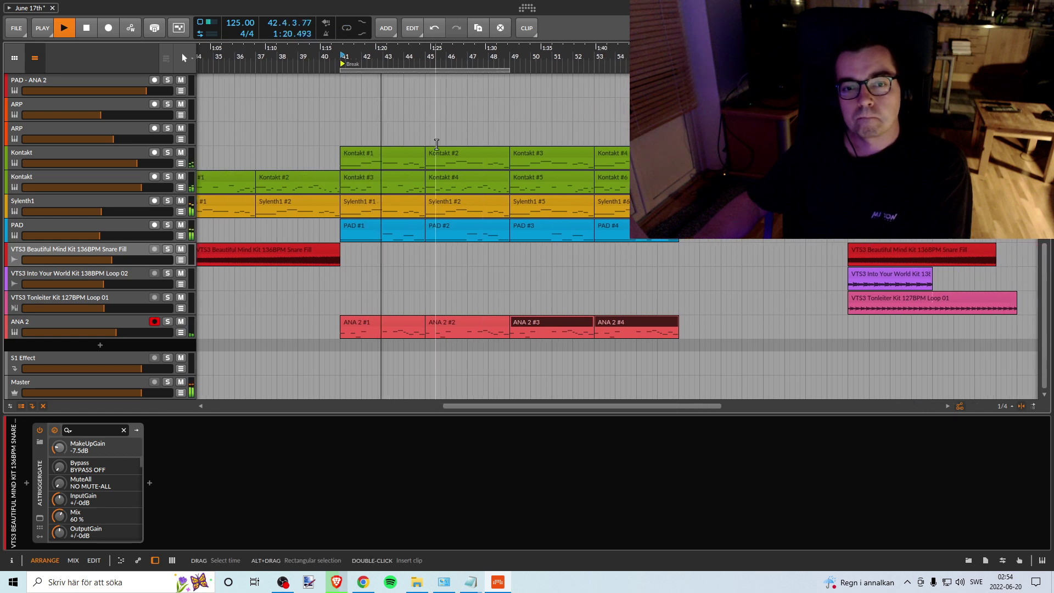
scroll(498, 137, "up", 3)
scroll(494, 140, "down", 6)
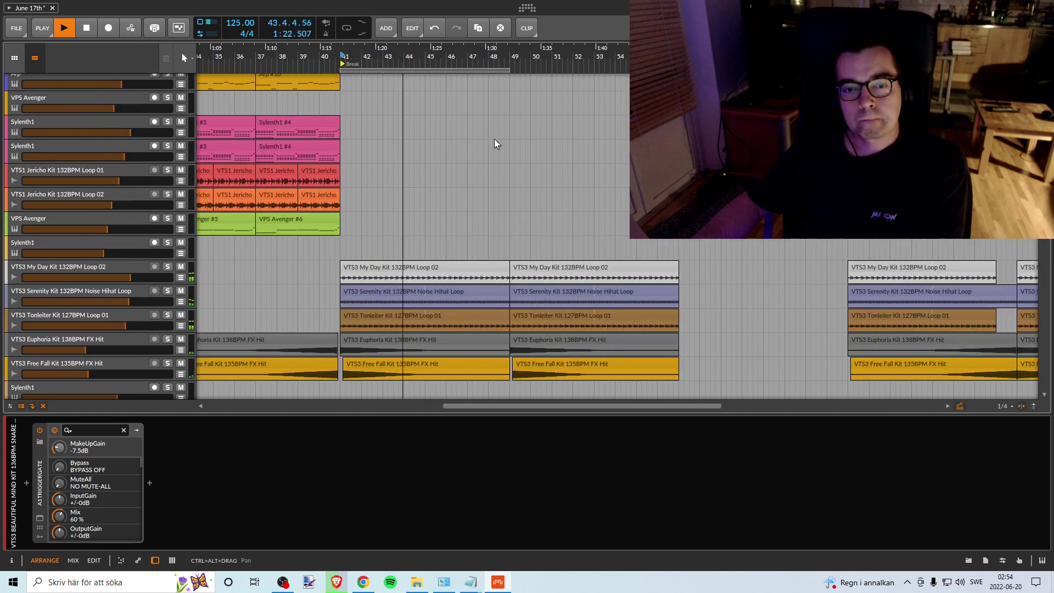
scroll(494, 140, "up", 4)
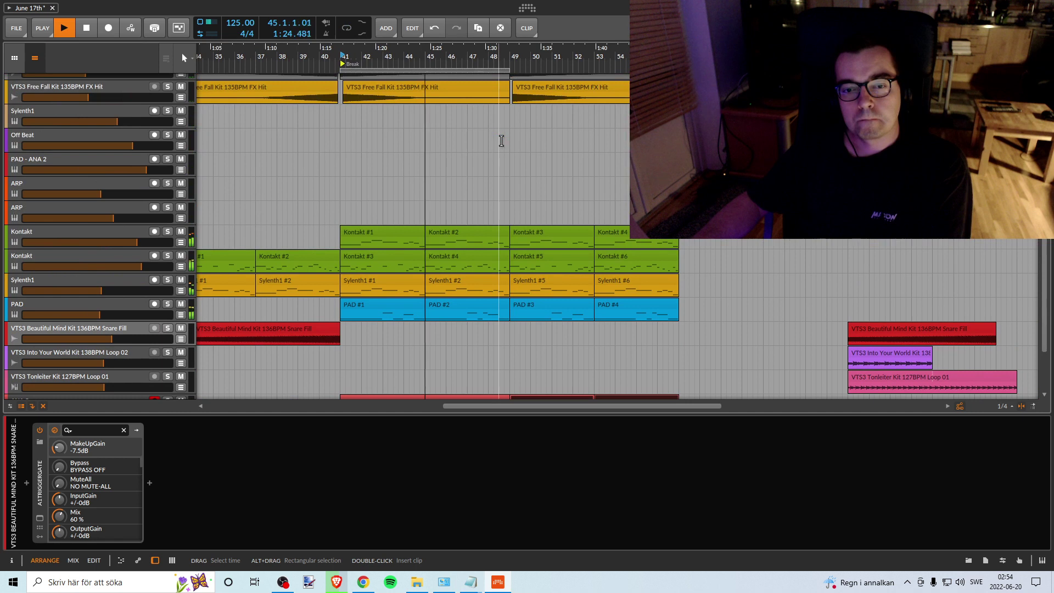
scroll(500, 141, "up", 10)
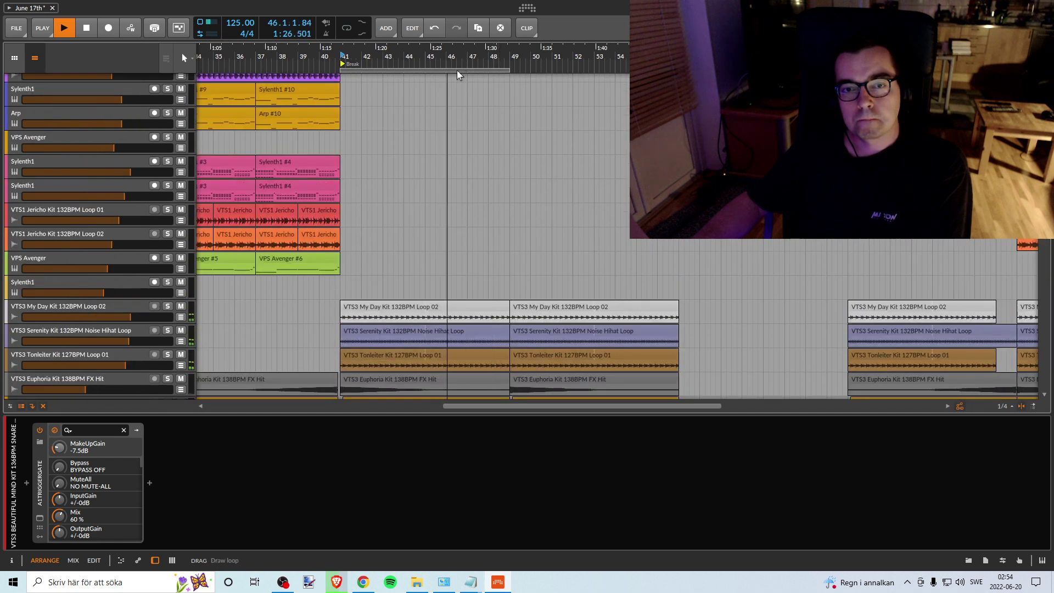
left_click_drag(474, 70, 642, 72)
scroll(573, 152, "down", 10)
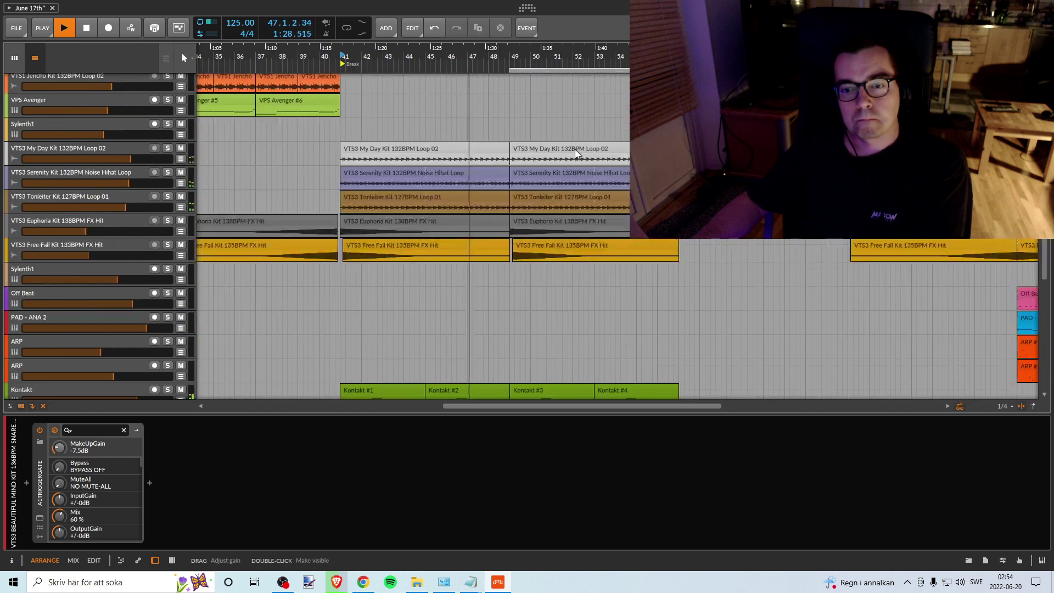
scroll(572, 153, "down", 5)
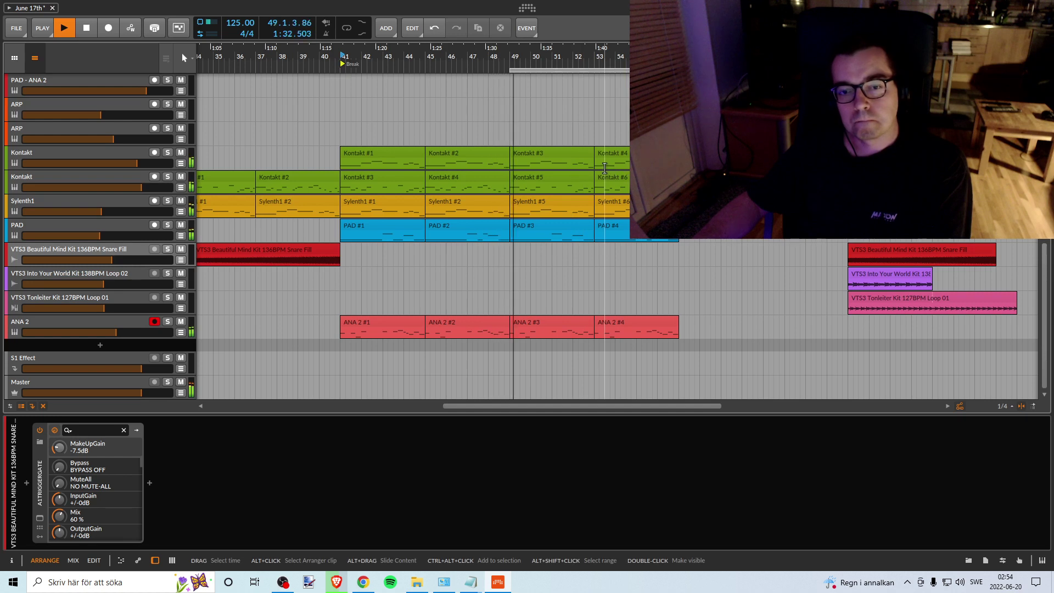
Step: Listen to the second half of the break, bars 49 to 57, while examining its tracks
scroll(486, 130, "right", 3)
scroll(486, 131, "up", 10)
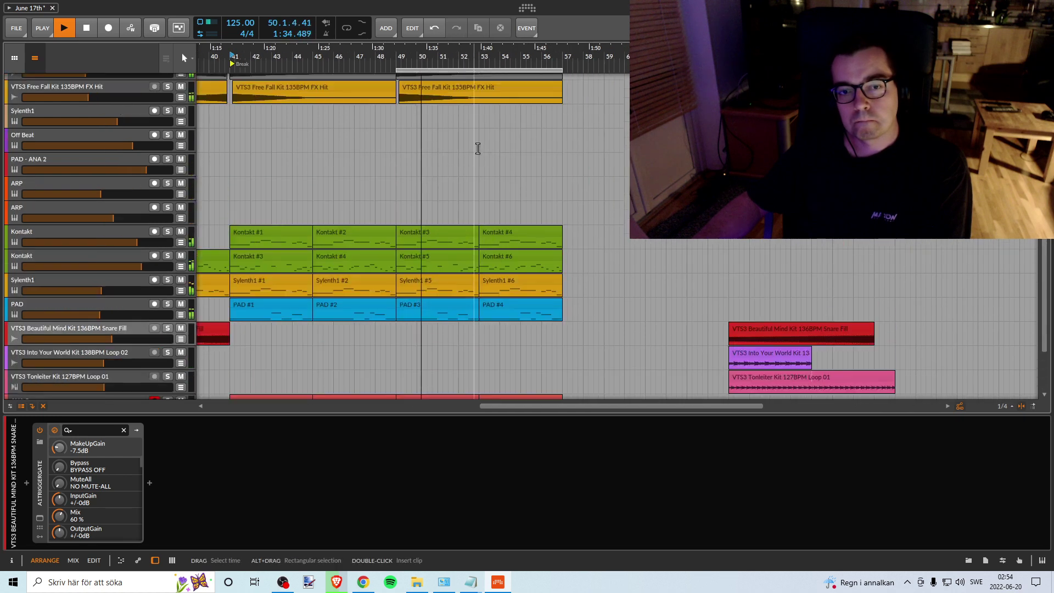
scroll(486, 142, "down", 3)
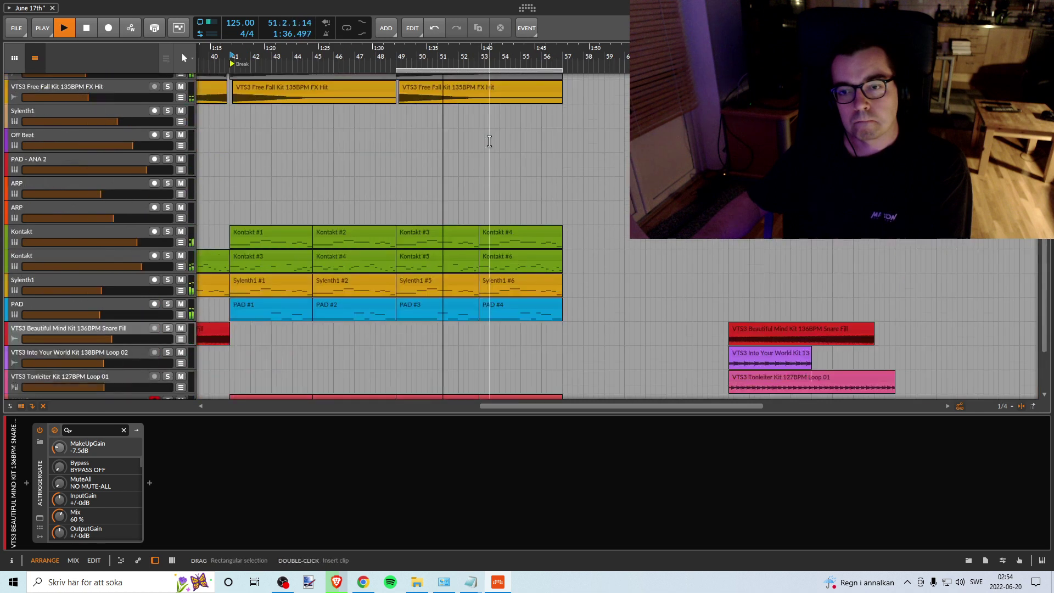
scroll(495, 139, "up", 5)
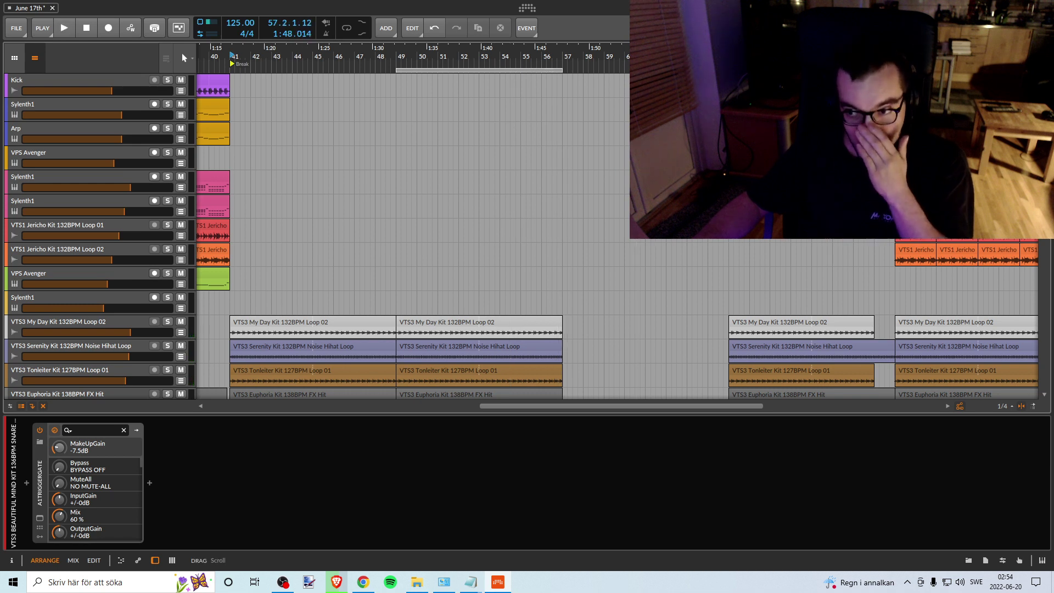
scroll(1026, 362, "down", 10)
scroll(1026, 362, "up", 3)
scroll(1026, 384, "down", 3)
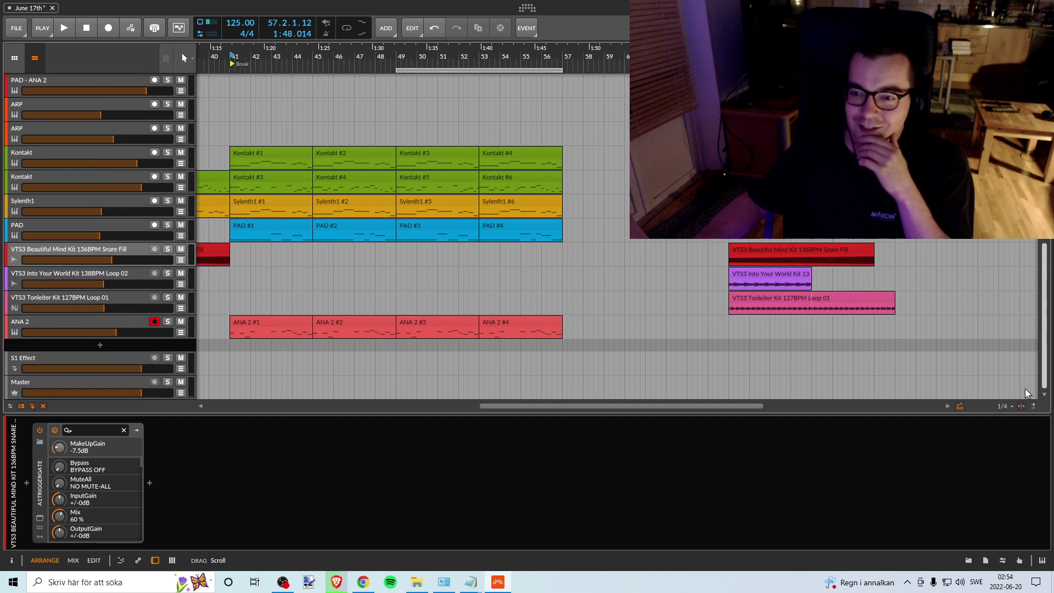
scroll(1025, 383, "up", 6)
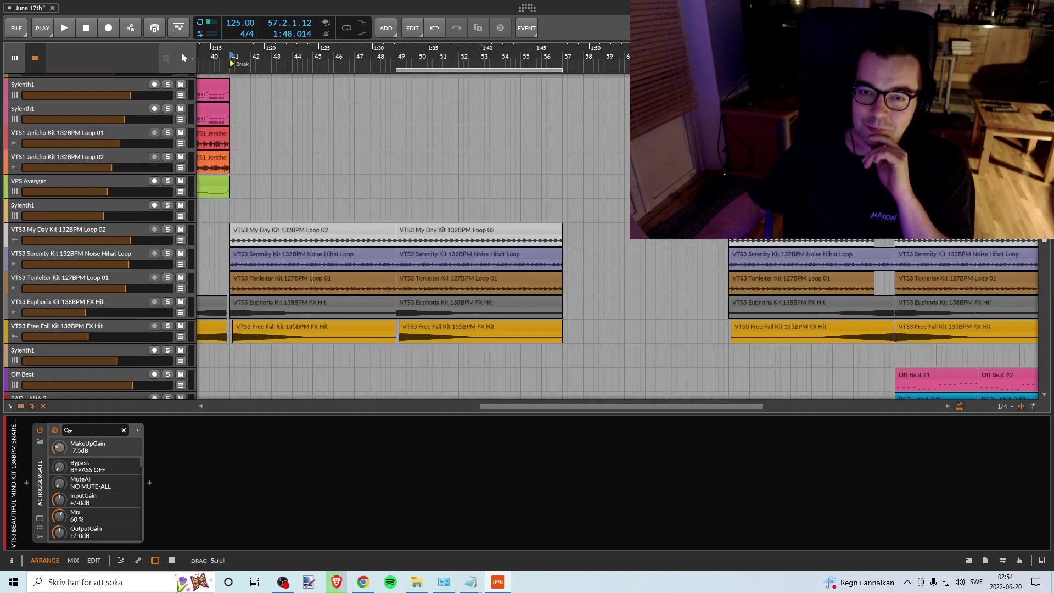
Step: Move the loop range onto the empty section after the break's clips, bars 57 to 65
scroll(1024, 380, "up", 2)
left_click_drag(470, 69, 647, 70)
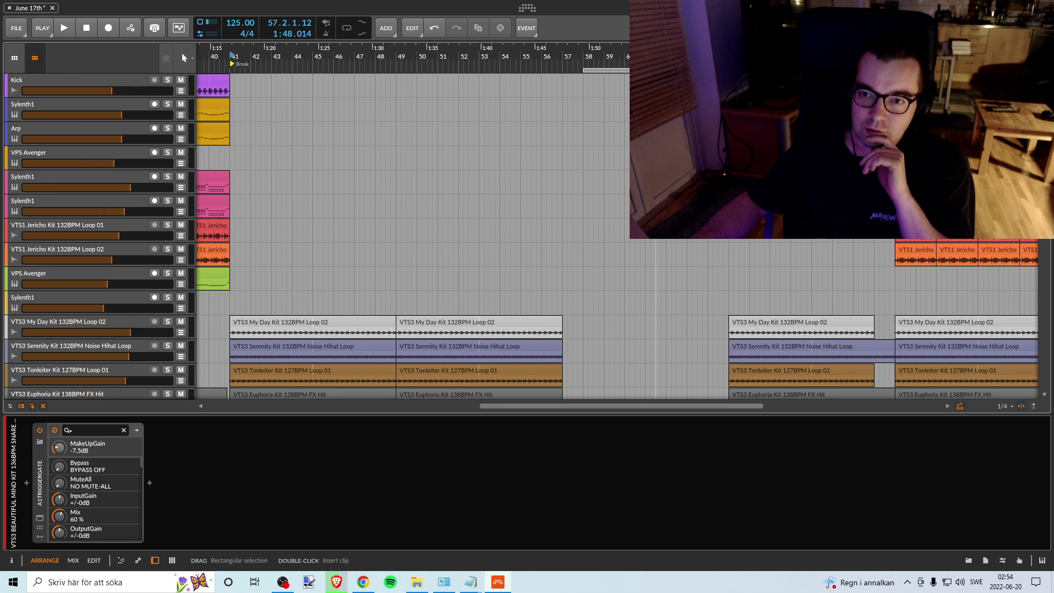
scroll(535, 176, "right", 2)
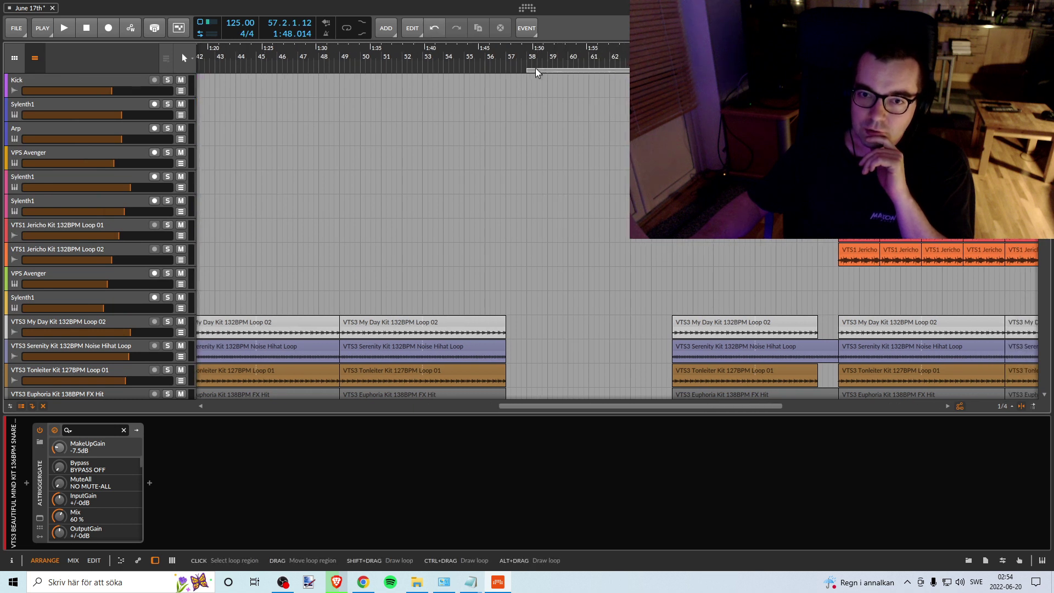
left_click_drag(537, 70, 512, 70)
Step: Examine which tracks play around the empty section from bar 57 to 65 and compare it with the earlier arrangement
scroll(526, 156, "down", 6)
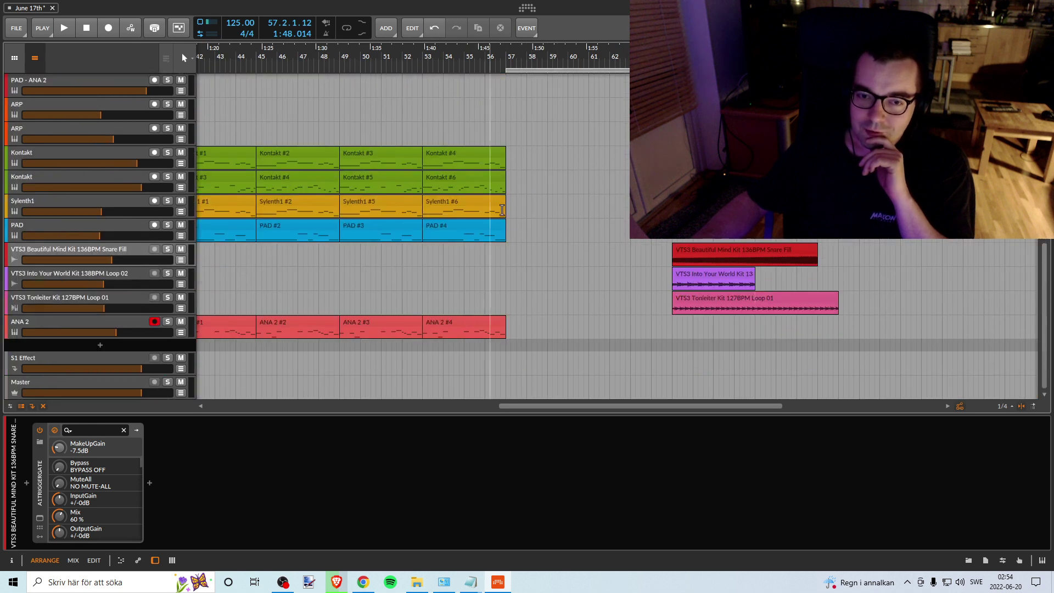
scroll(501, 210, "up", 3)
scroll(597, 271, "up", 8)
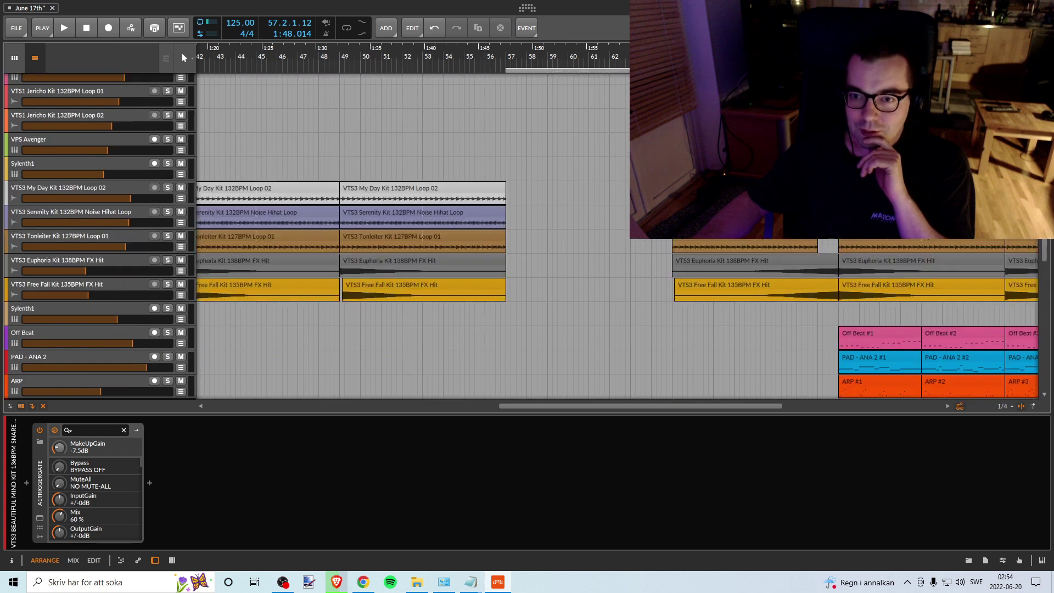
scroll(776, 243, "down", 11)
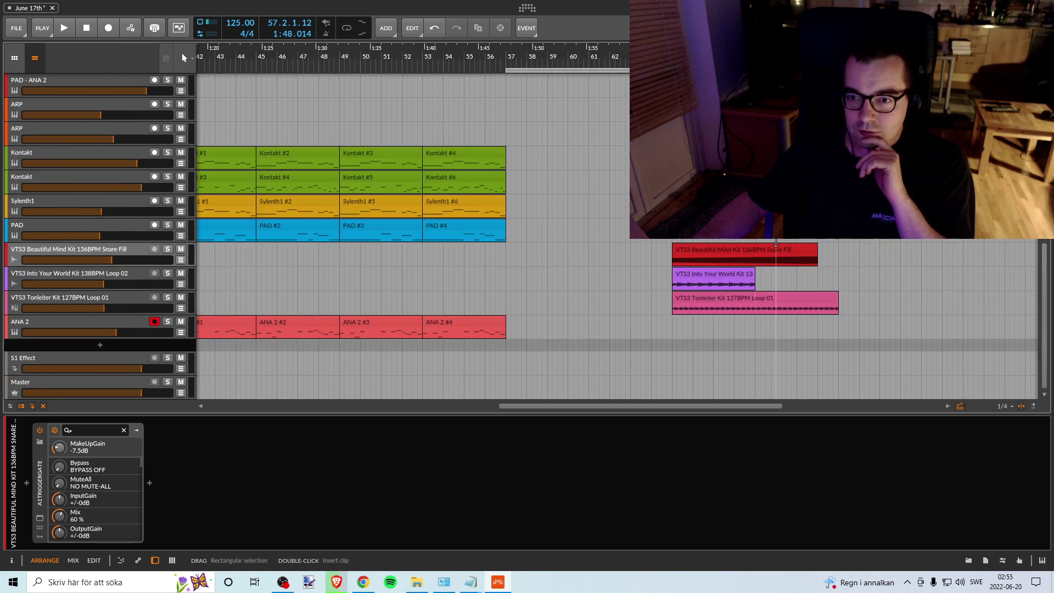
scroll(861, 273, "up", 11)
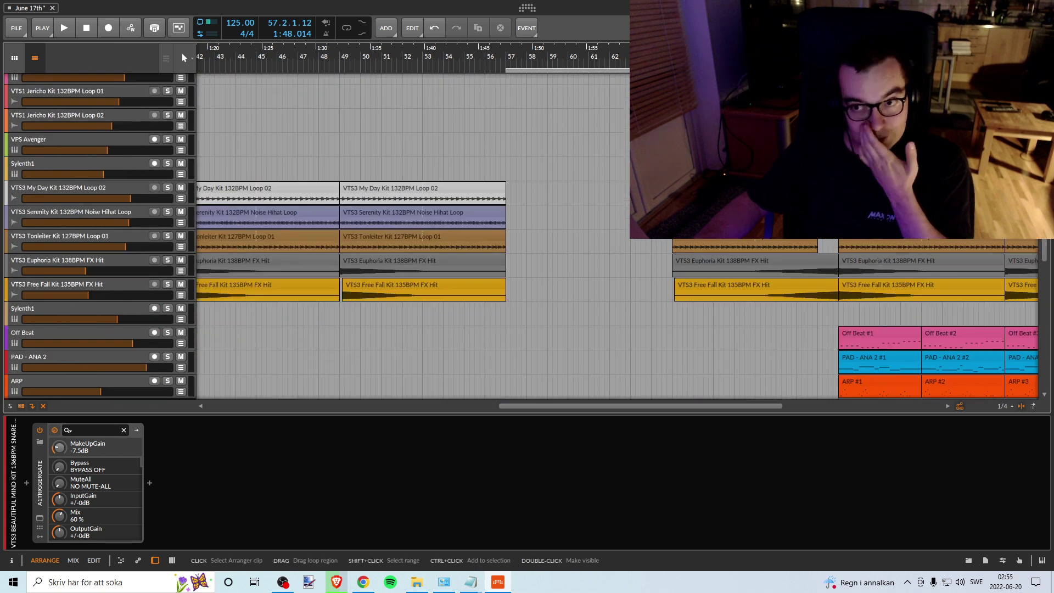
scroll(864, 274, "right", 3)
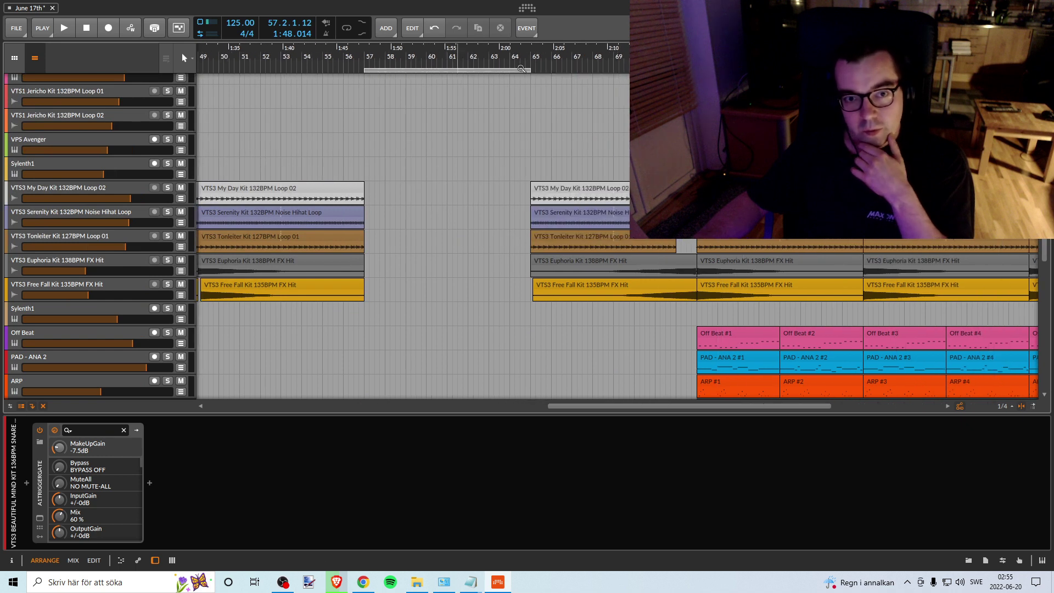
left_click_drag(511, 55, 514, 55)
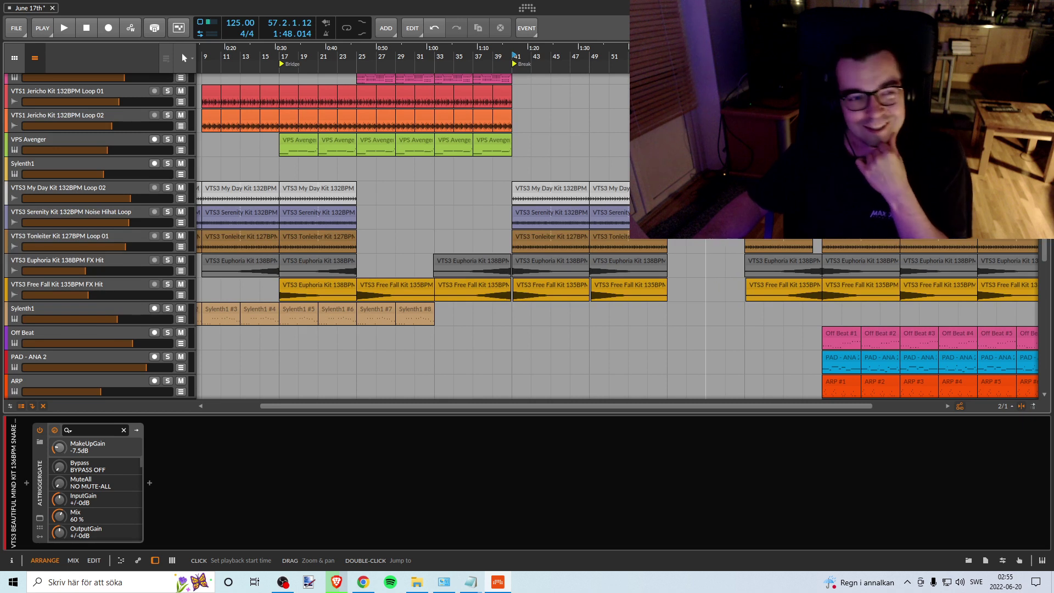
left_click_drag(494, 57, 613, 75)
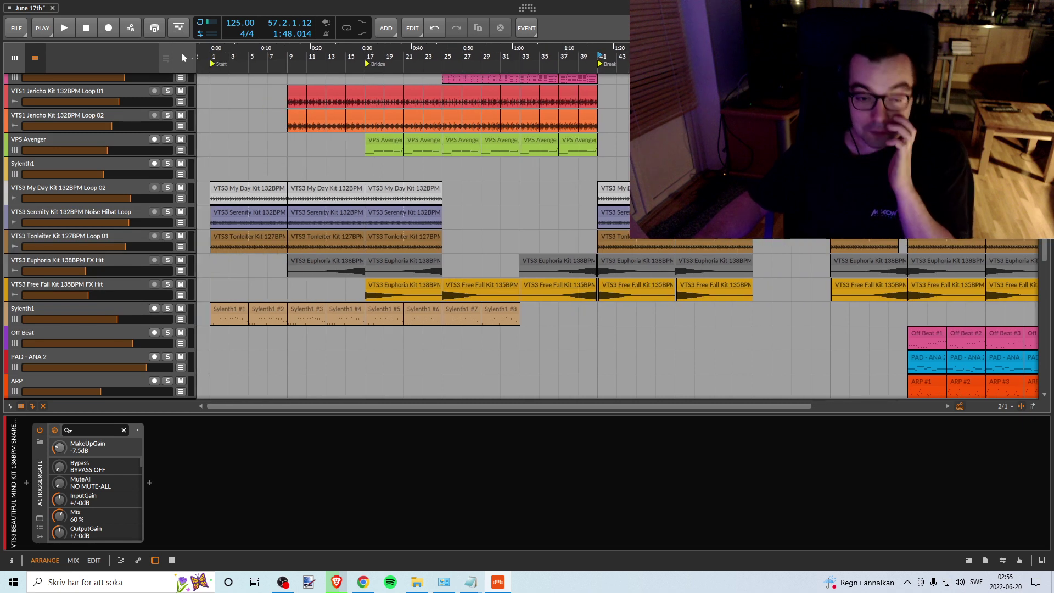
Step: Save the project
scroll(417, 237, "up", 5)
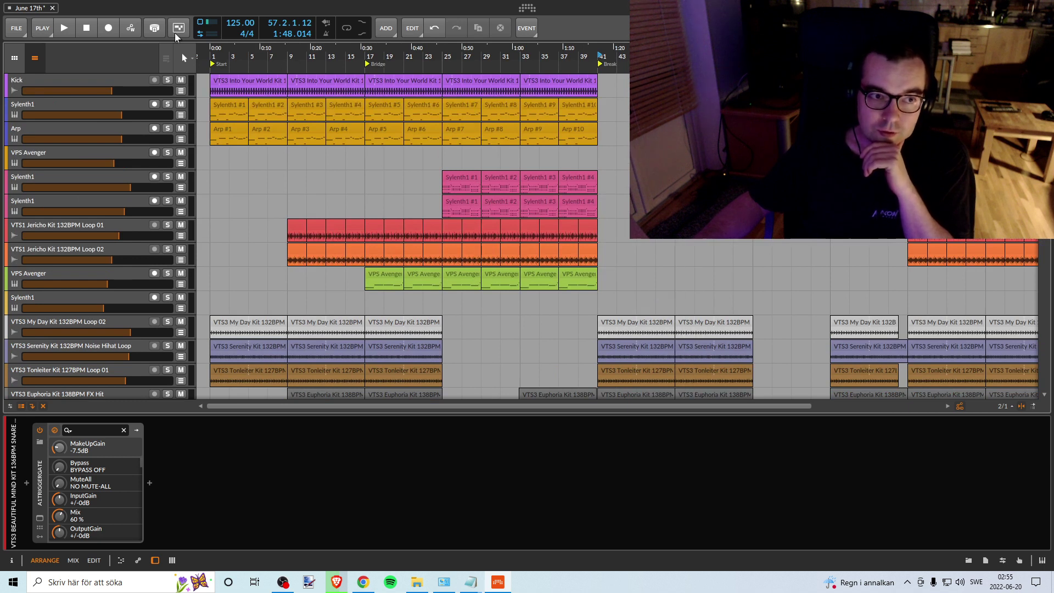
left_click(17, 29)
left_click(30, 81)
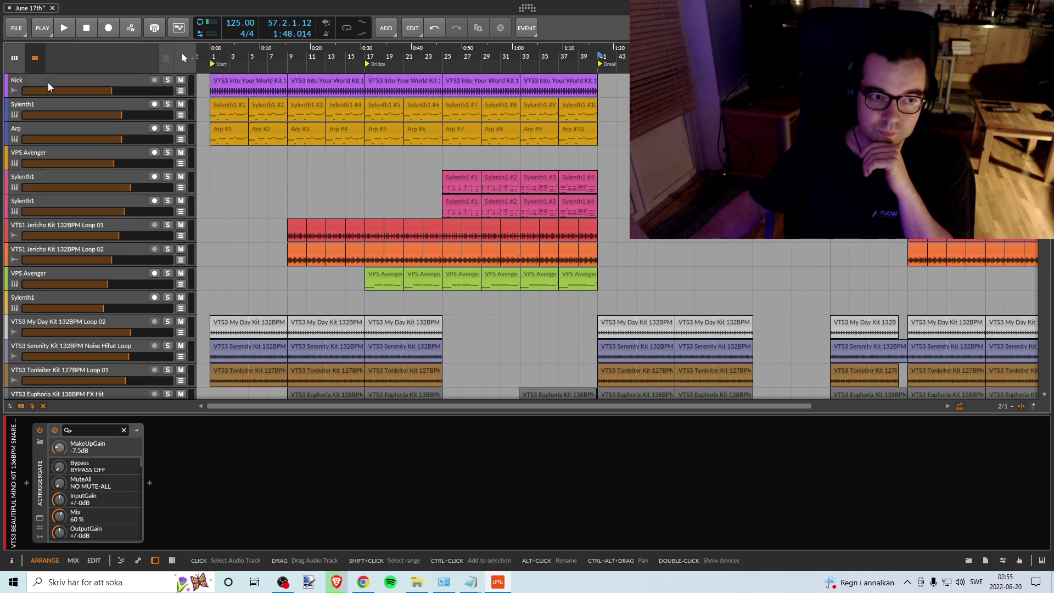
Step: Draw the loop range over bars 1 to 9 and shift it to start at the Break marker, bar 41
scroll(417, 138, "down", 8)
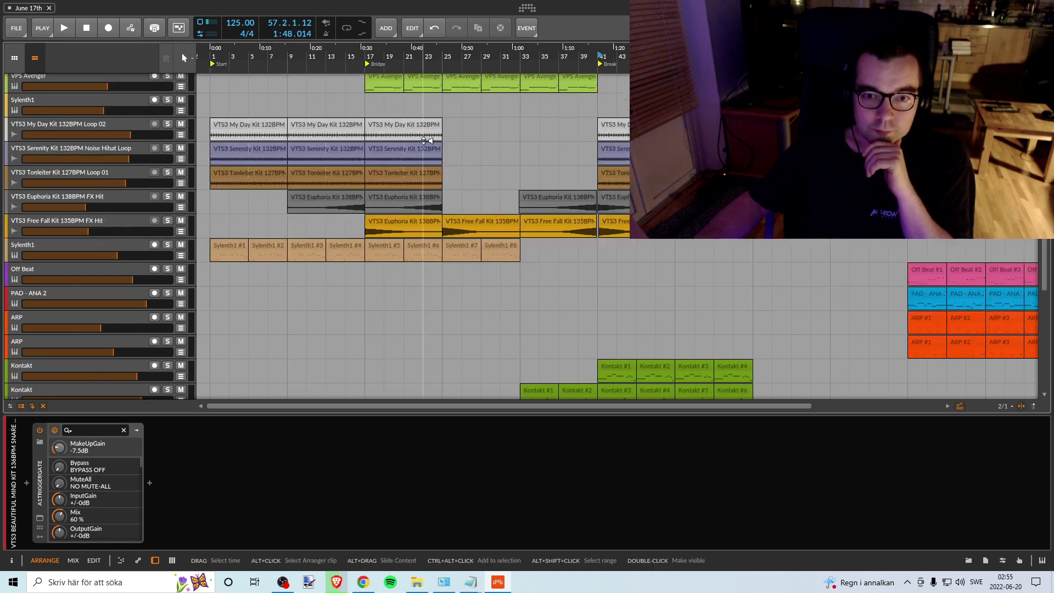
scroll(371, 106, "up", 8)
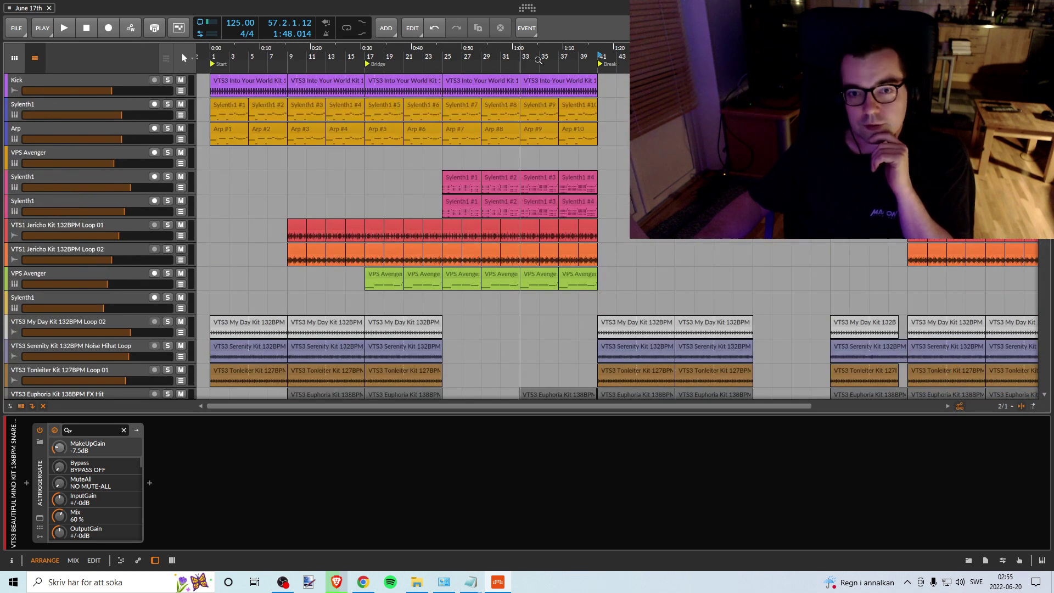
left_click_drag(287, 70, 211, 70)
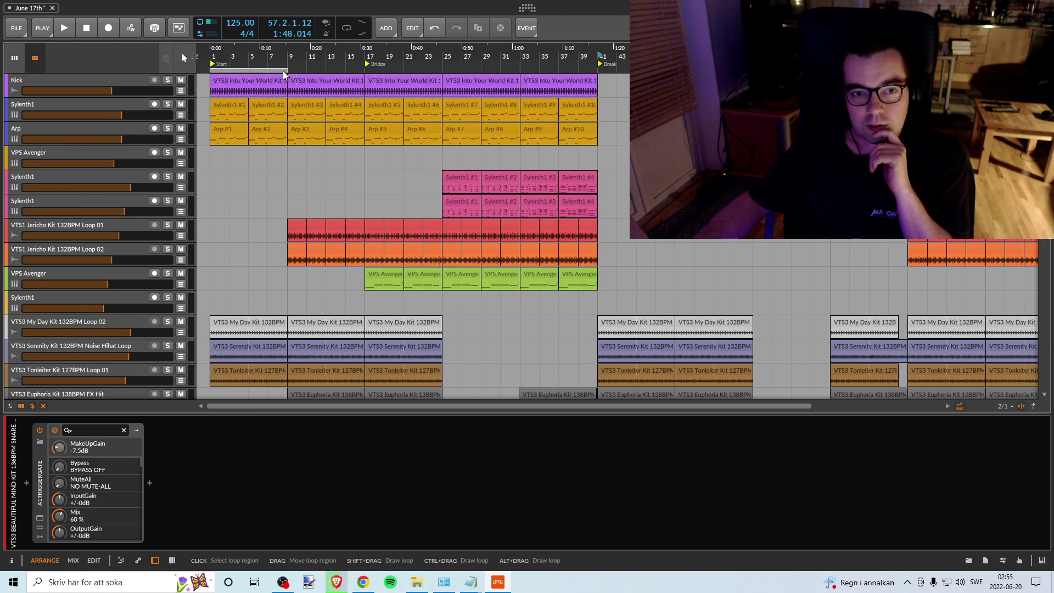
left_click_drag(285, 70, 717, 70)
left_click_drag(656, 56, 574, 71)
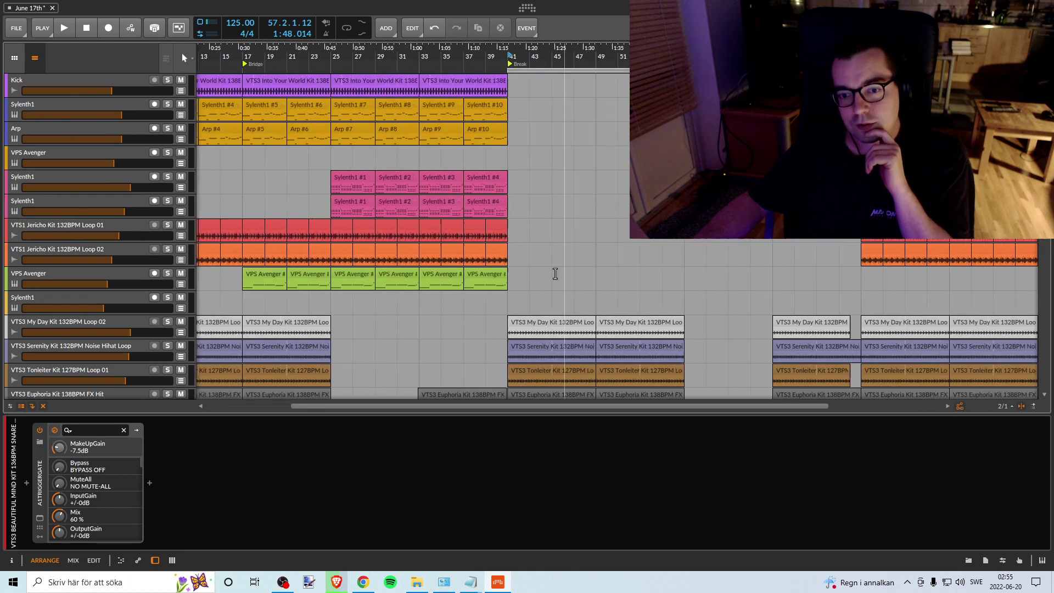
Step: Examine the tracks across the break from bar 41, from the kick down to ANA 2
scroll(579, 319, "down", 10)
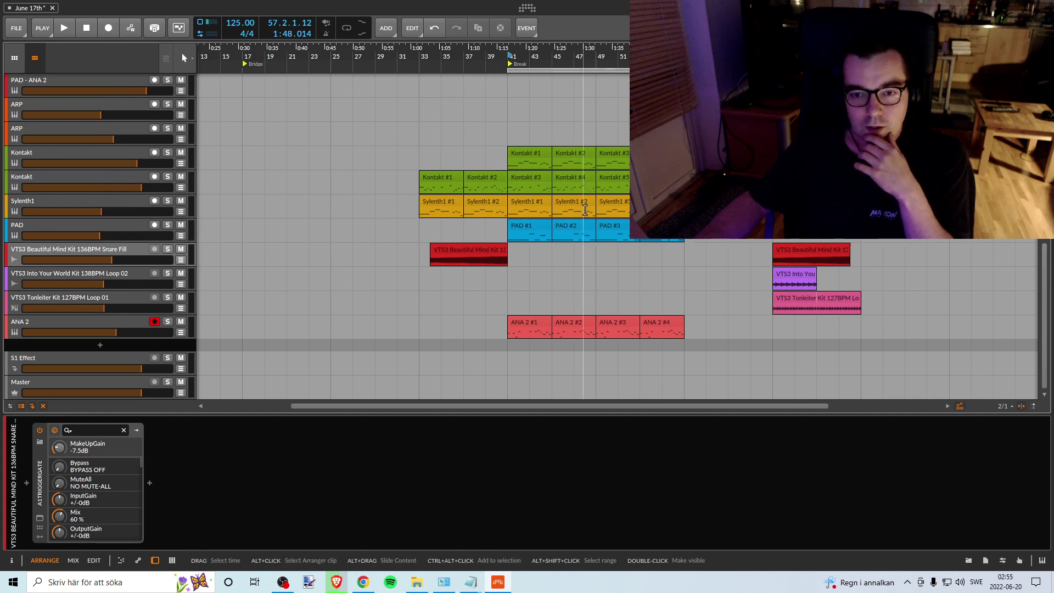
scroll(585, 210, "up", 3)
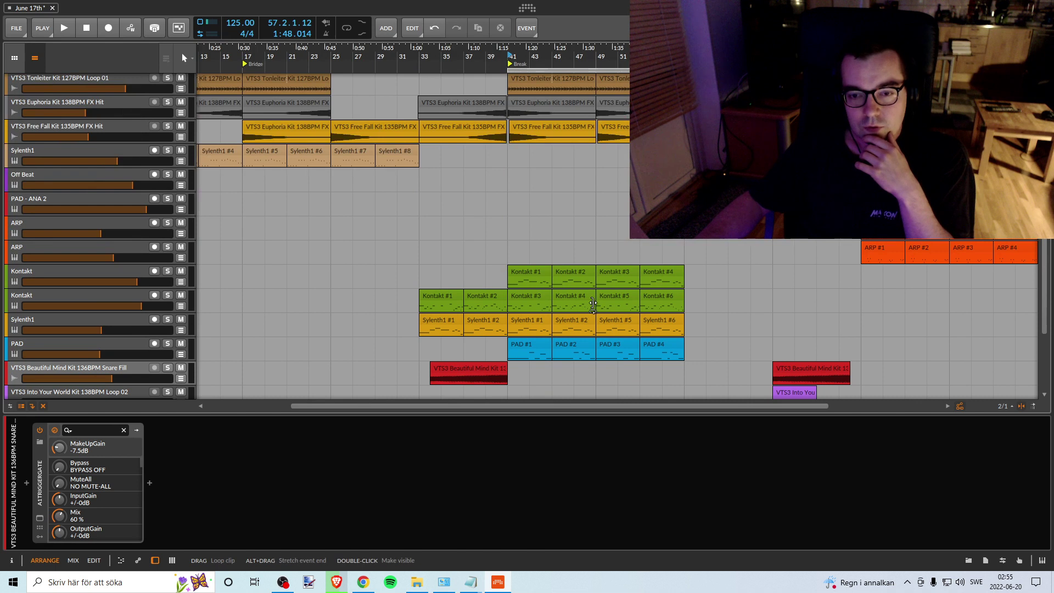
scroll(593, 303, "down", 3)
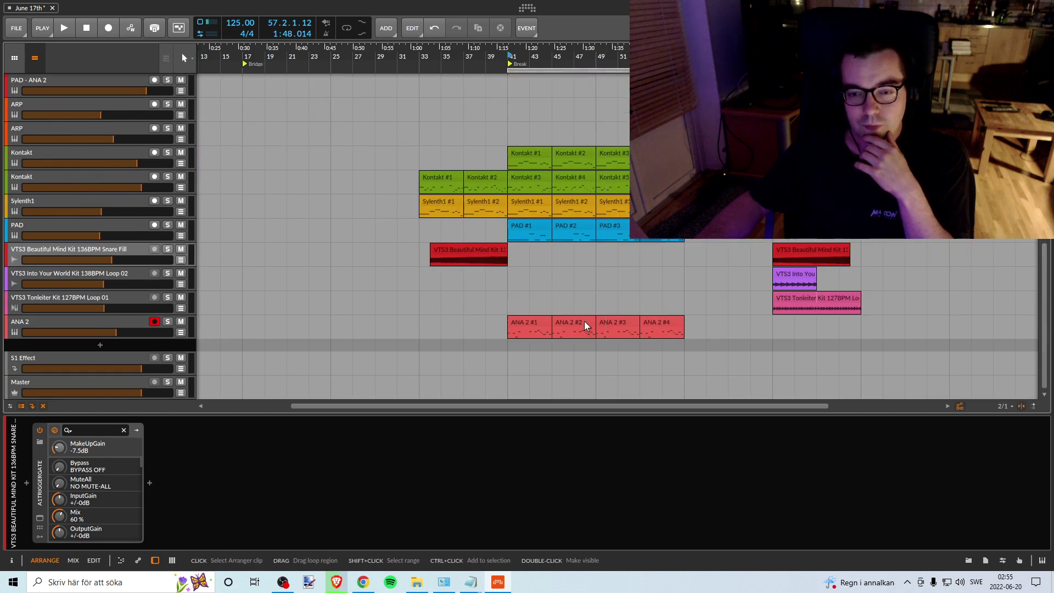
scroll(584, 321, "up", 3)
scroll(585, 321, "down", 3)
scroll(584, 322, "up", 3)
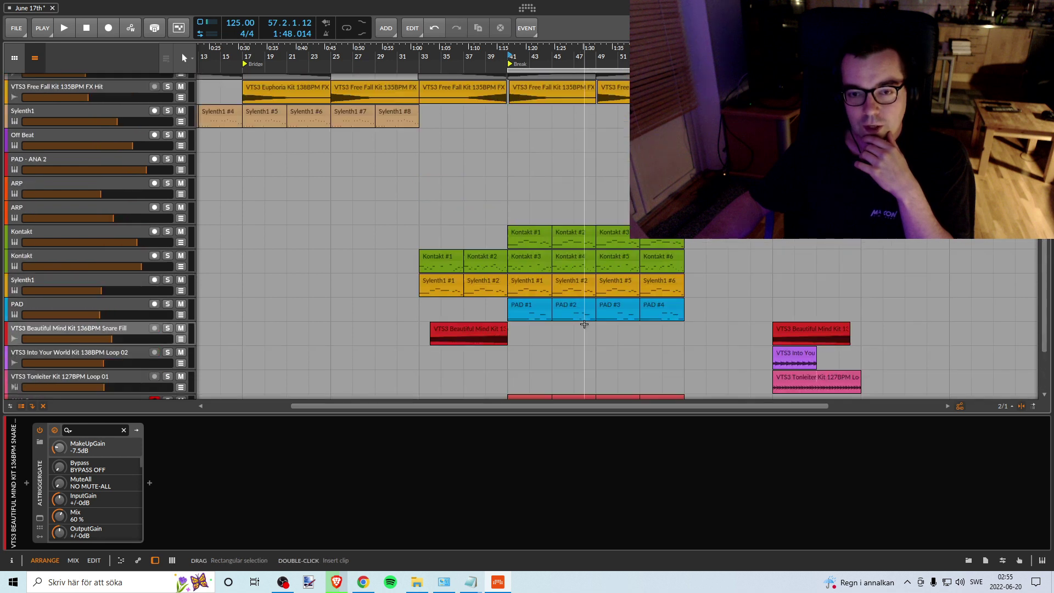
scroll(585, 324, "up", 3)
scroll(584, 325, "down", 4)
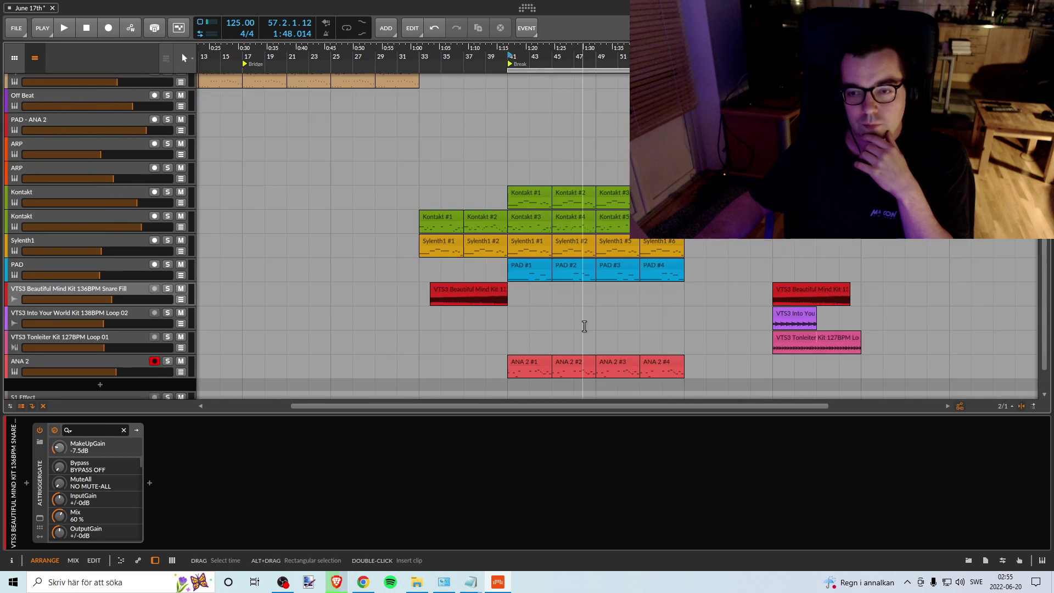
scroll(584, 326, "up", 10)
scroll(585, 328, "up", 4)
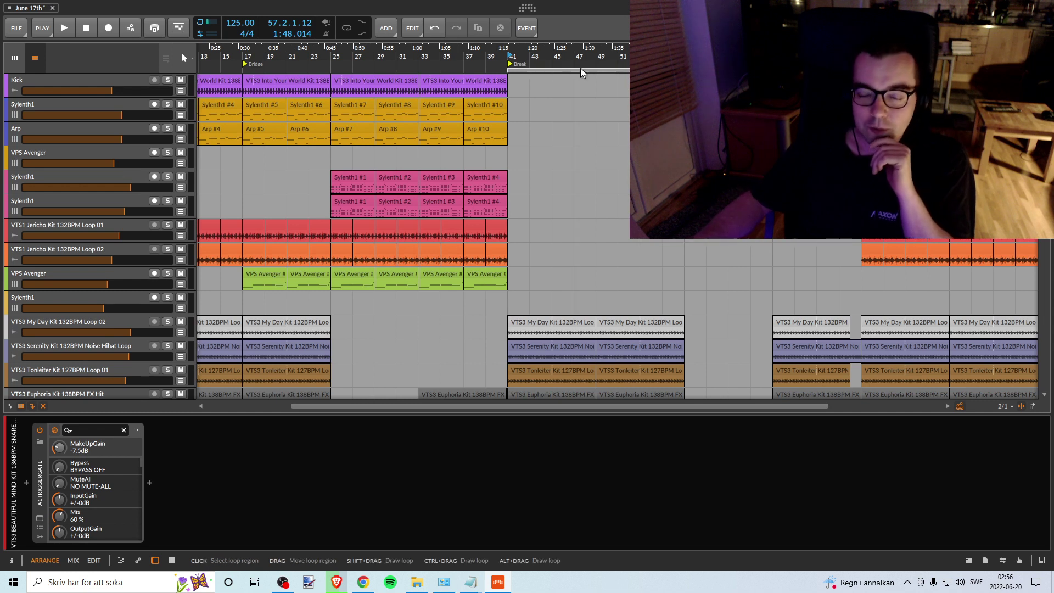
scroll(530, 195, "down", 10)
scroll(536, 201, "up", 10)
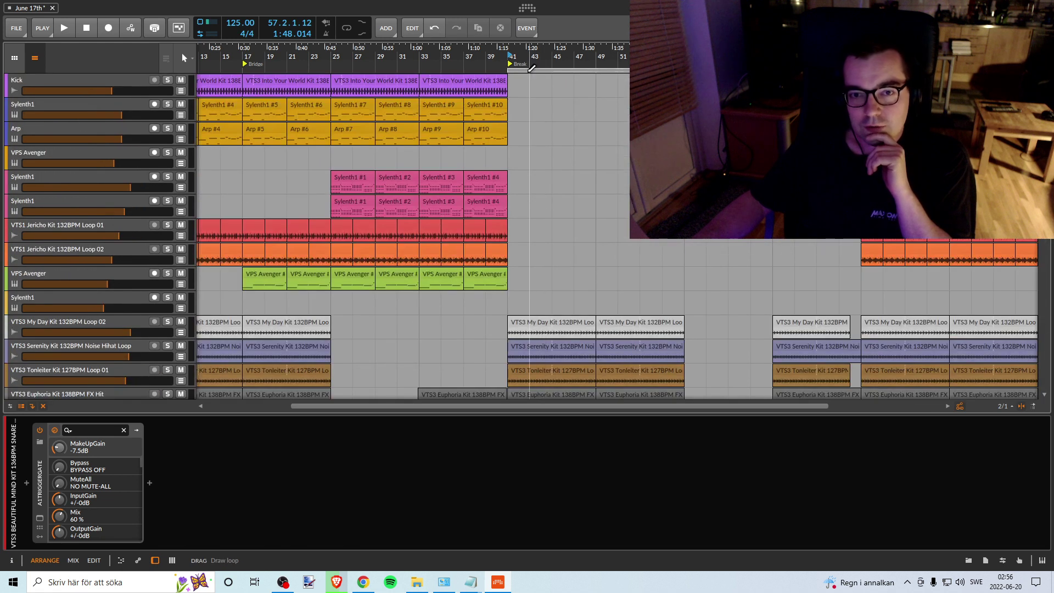
Step: Redraw the loop range so it starts at bar 1, and save the project again
left_click_drag(529, 71, 129, 68)
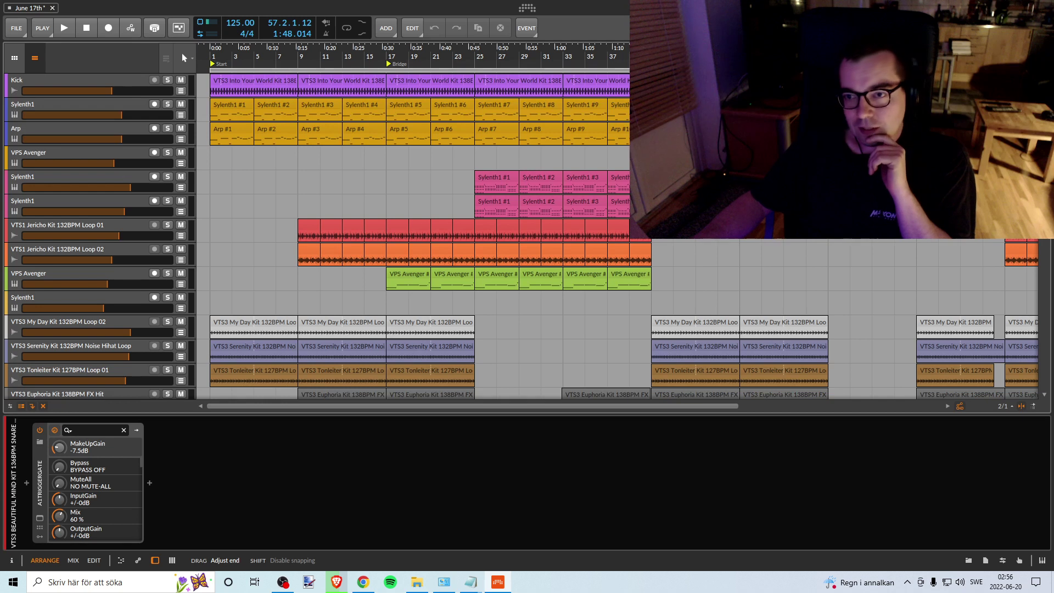
left_click(17, 28)
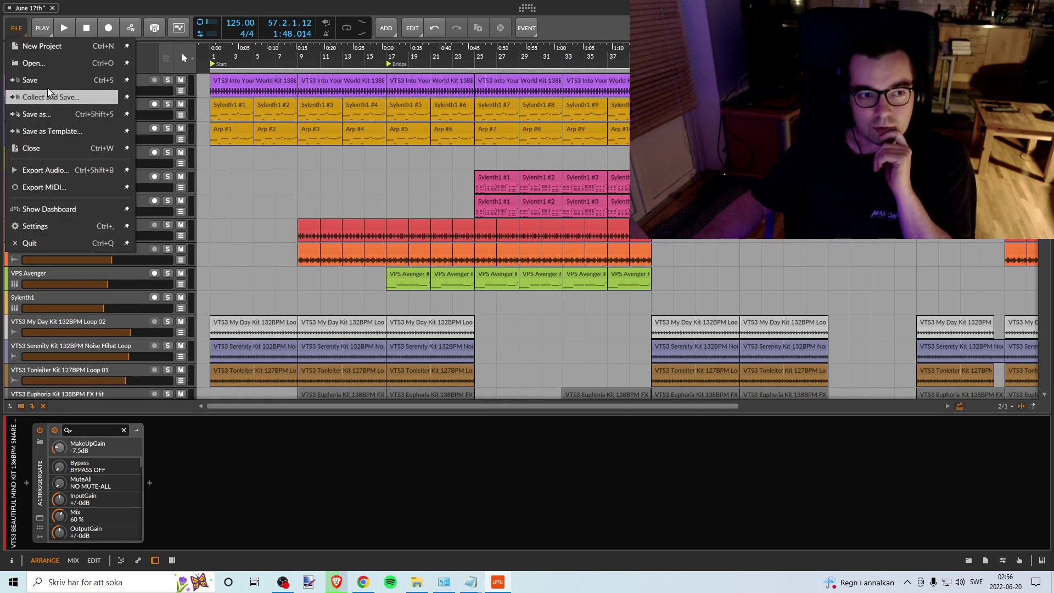
left_click(226, 75)
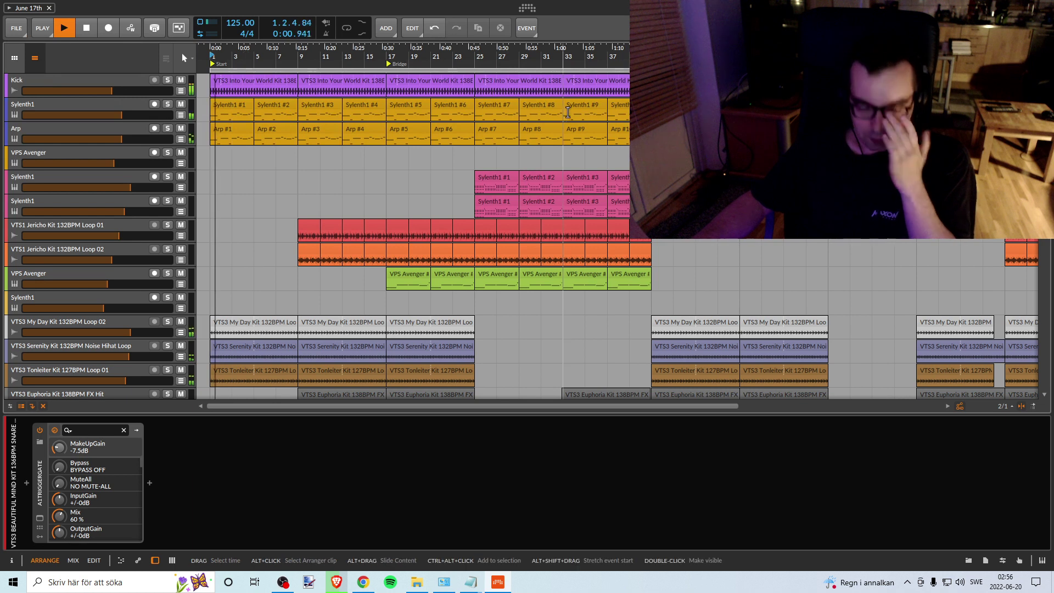
Step: Examine the tracks from bar 1 through the Bridge as the arrangement plays, from the kick down to the pads and arps
scroll(568, 115, "down", 4)
scroll(561, 117, "up", 3)
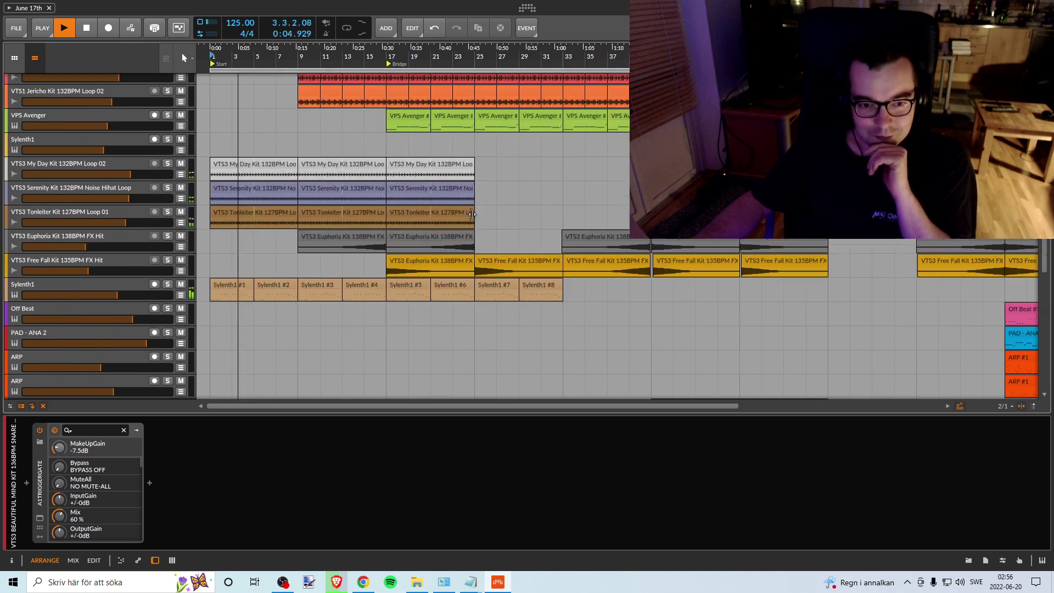
scroll(471, 218, "down", 3)
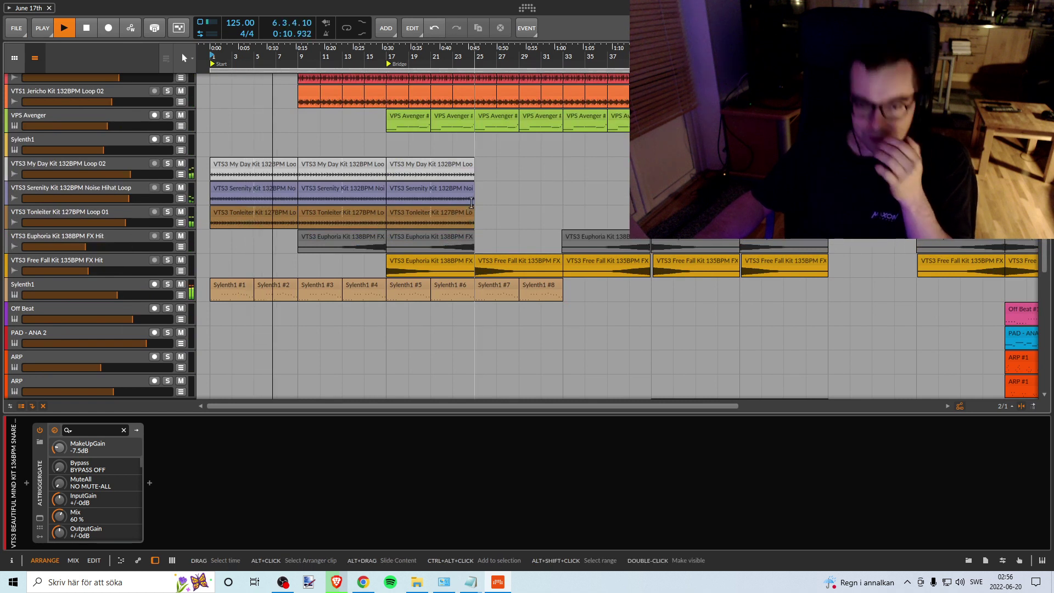
scroll(471, 203, "up", 4)
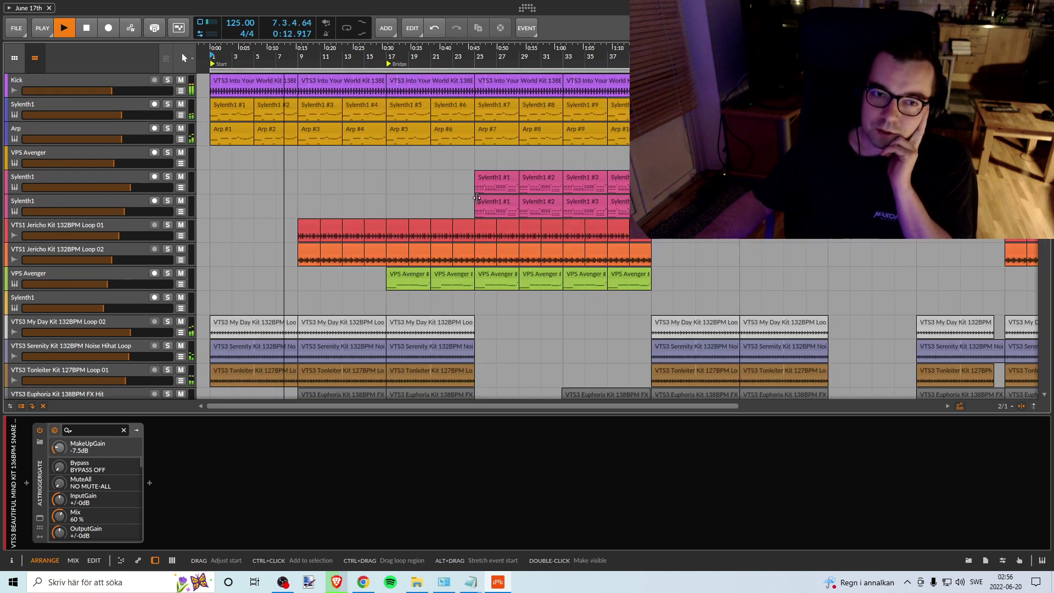
scroll(462, 209, "down", 4)
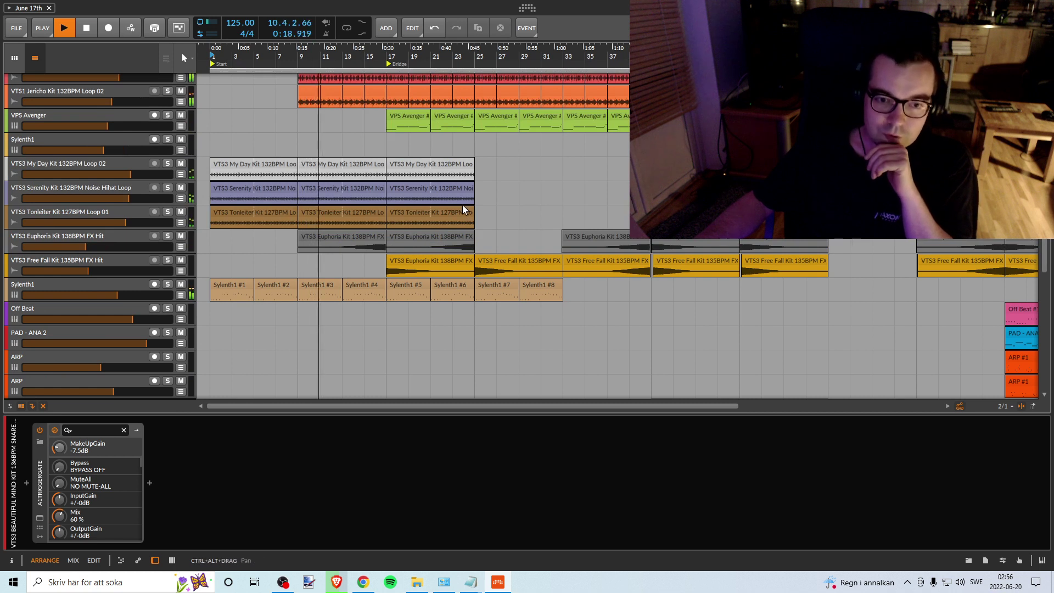
scroll(462, 205, "up", 2)
scroll(467, 206, "down", 2)
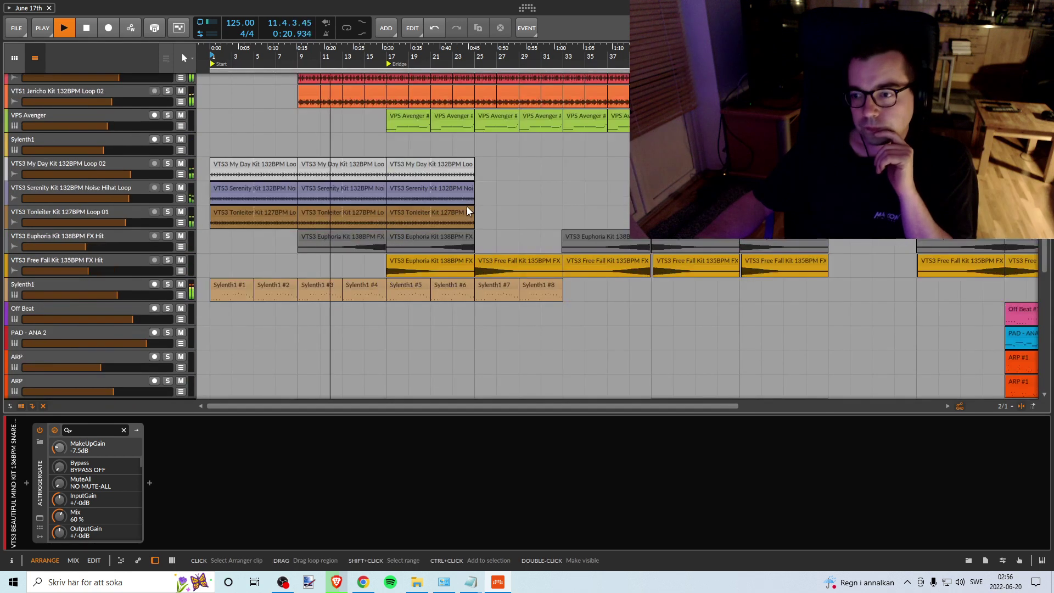
scroll(467, 212, "up", 2)
scroll(468, 202, "up", 2)
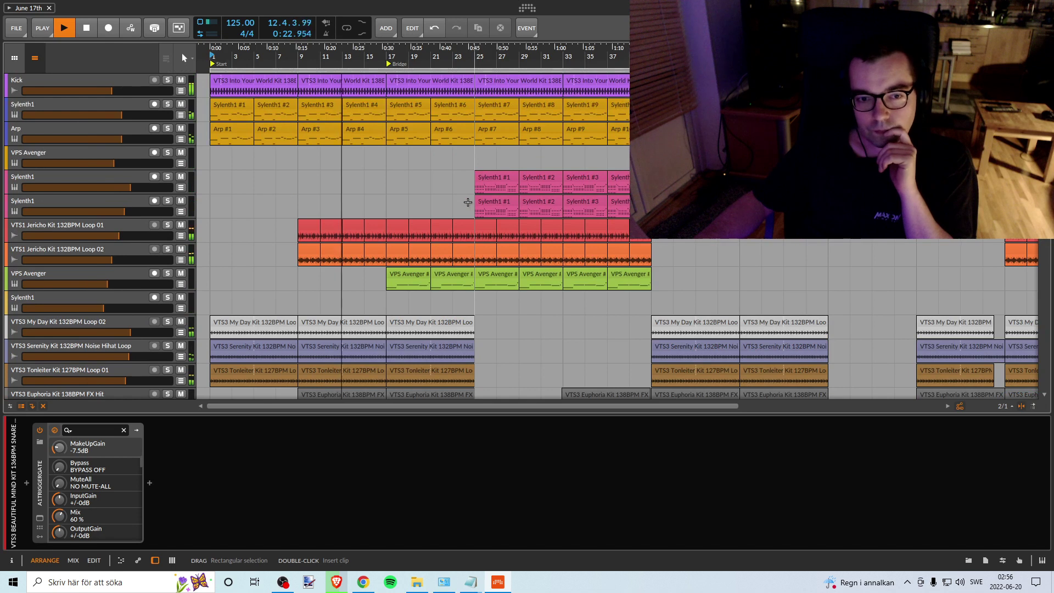
scroll(468, 202, "down", 1)
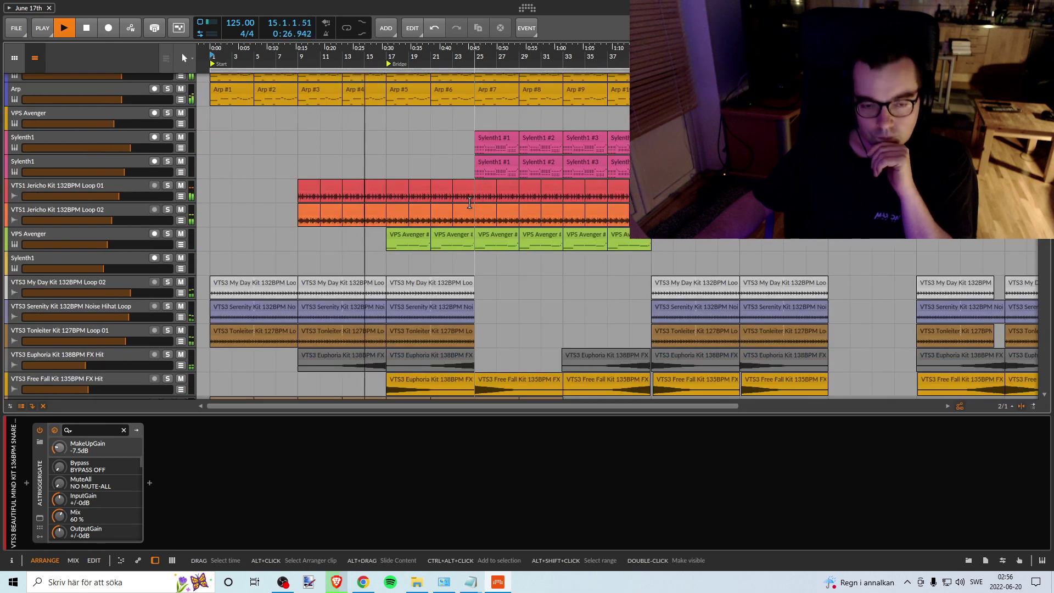
scroll(469, 203, "down", 2)
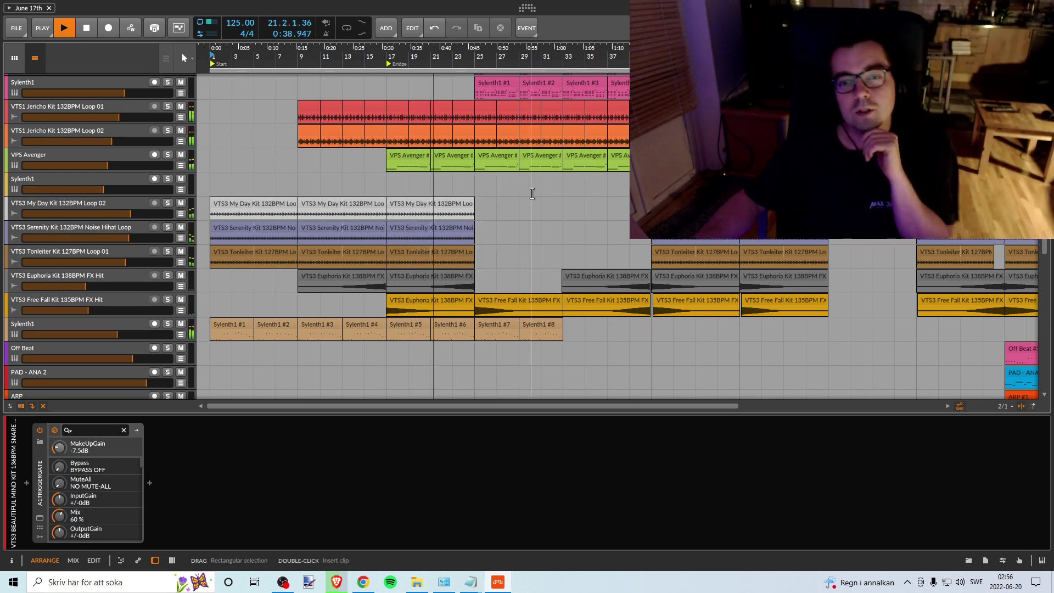
scroll(532, 193, "up", 5)
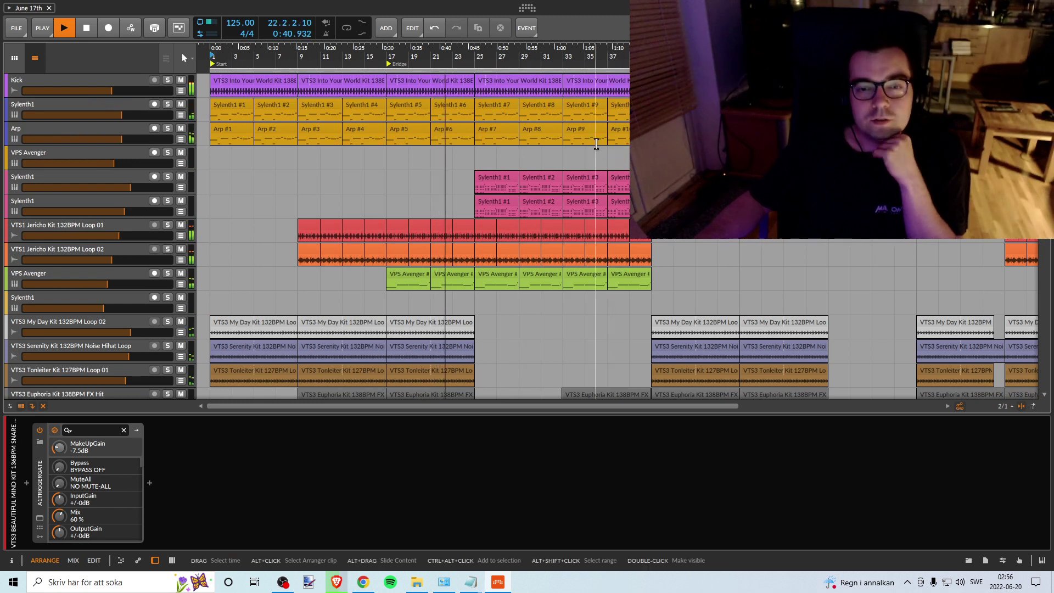
scroll(618, 175, "down", 3)
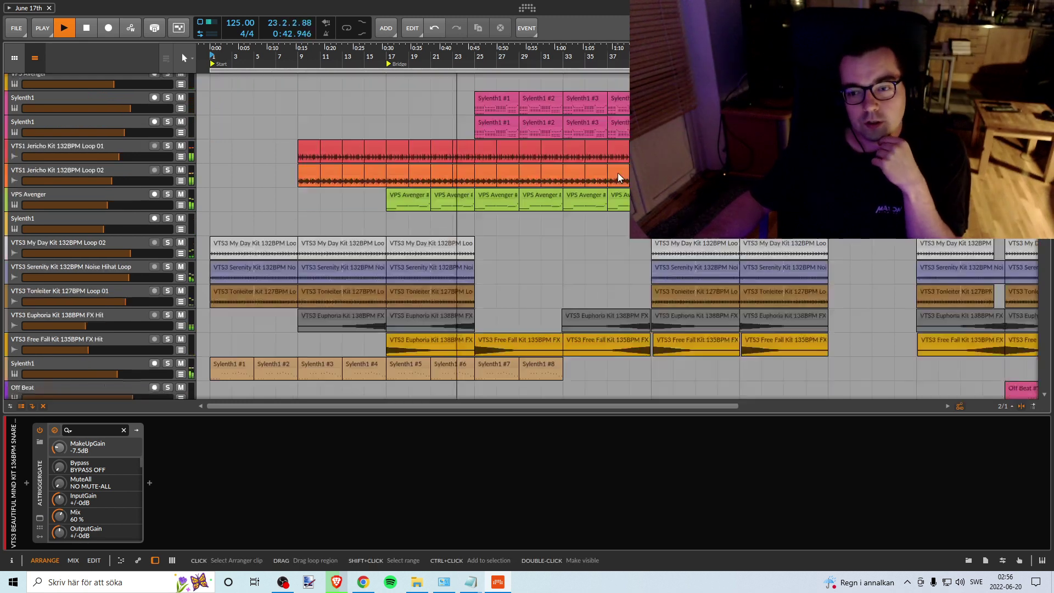
scroll(618, 176, "up", 3)
Step: Examine the transition from the Bridge into the Break across all tracks, down to ANA 2 and the master
scroll(617, 176, "right", 5)
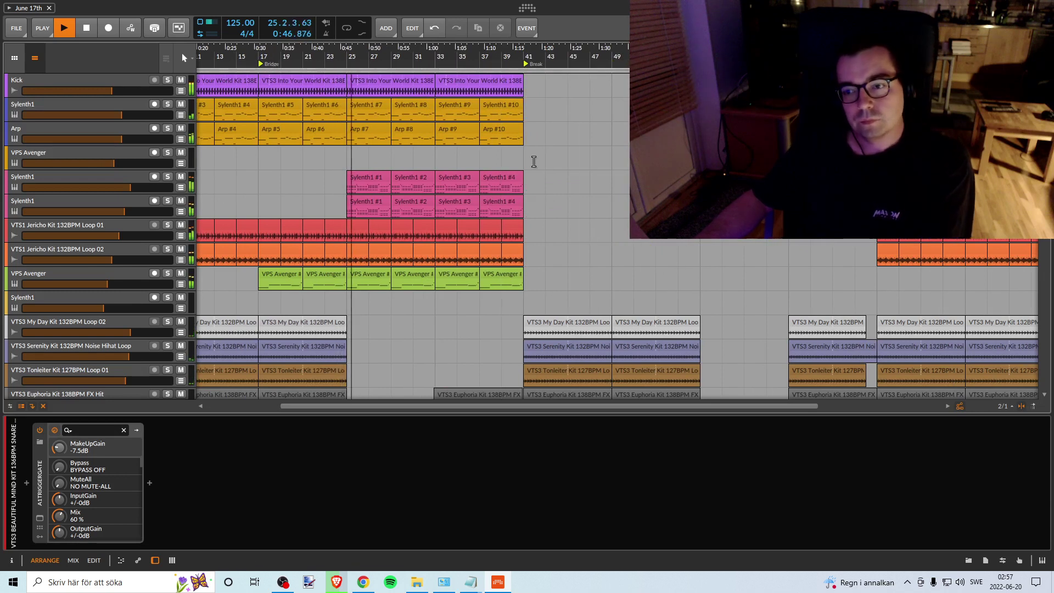
mouse_move(461, 52)
left_mouse_down()
mouse_move(458, 37)
mouse_move(451, 46)
left_mouse_up()
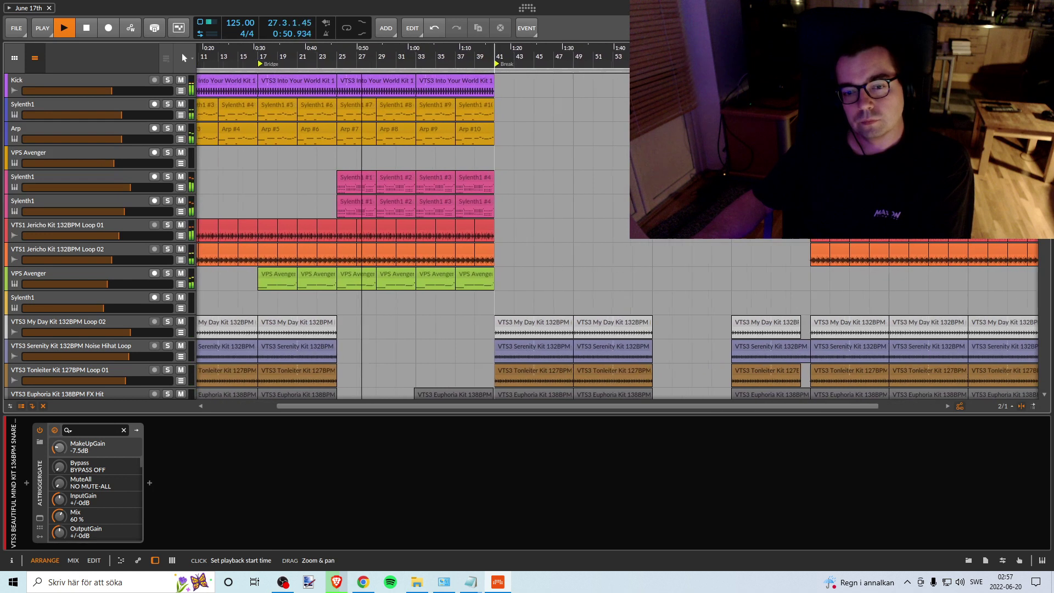
scroll(546, 179, "down", 8)
scroll(546, 179, "up", 3)
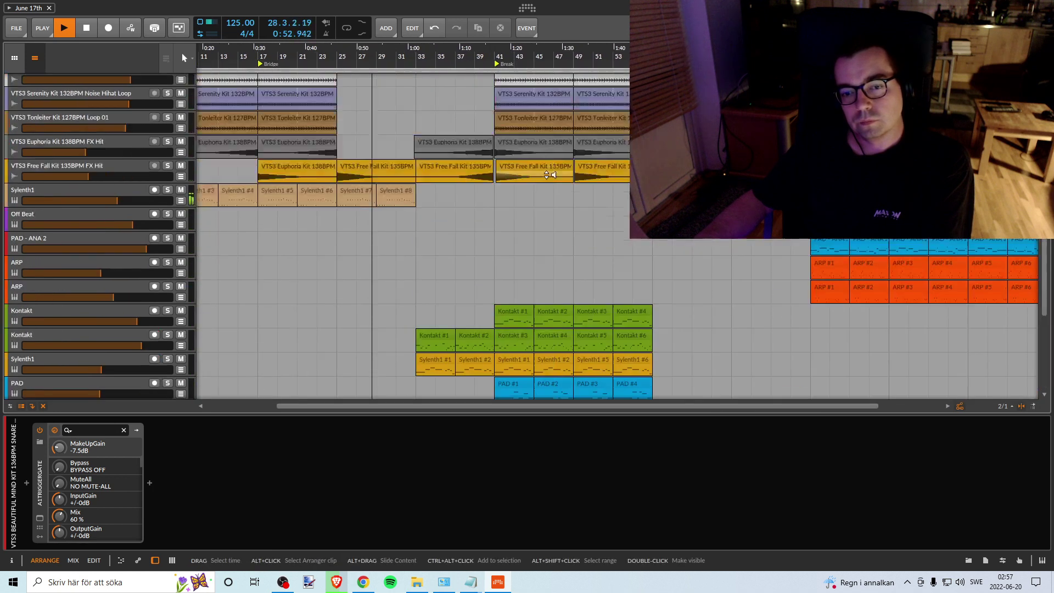
scroll(547, 174, "up", 5)
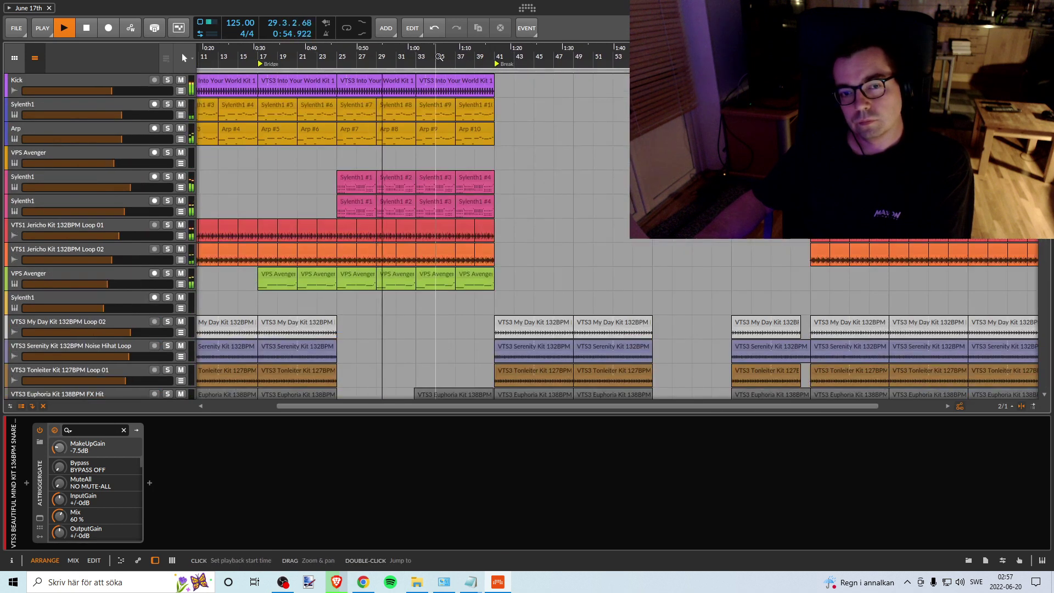
left_click_drag(439, 56, 417, 57)
scroll(437, 169, "down", 10)
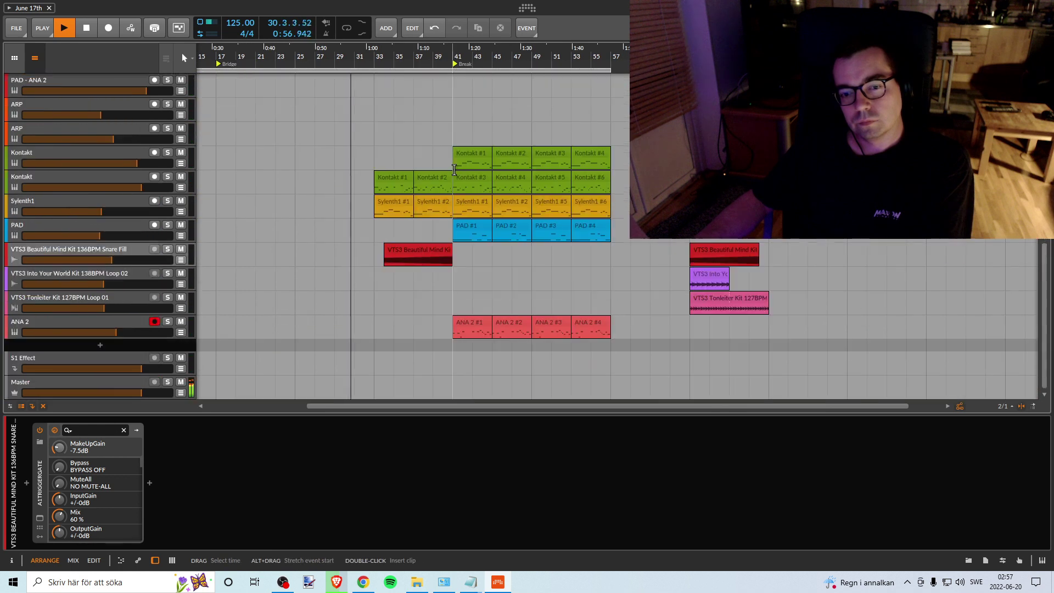
scroll(454, 169, "up", 10)
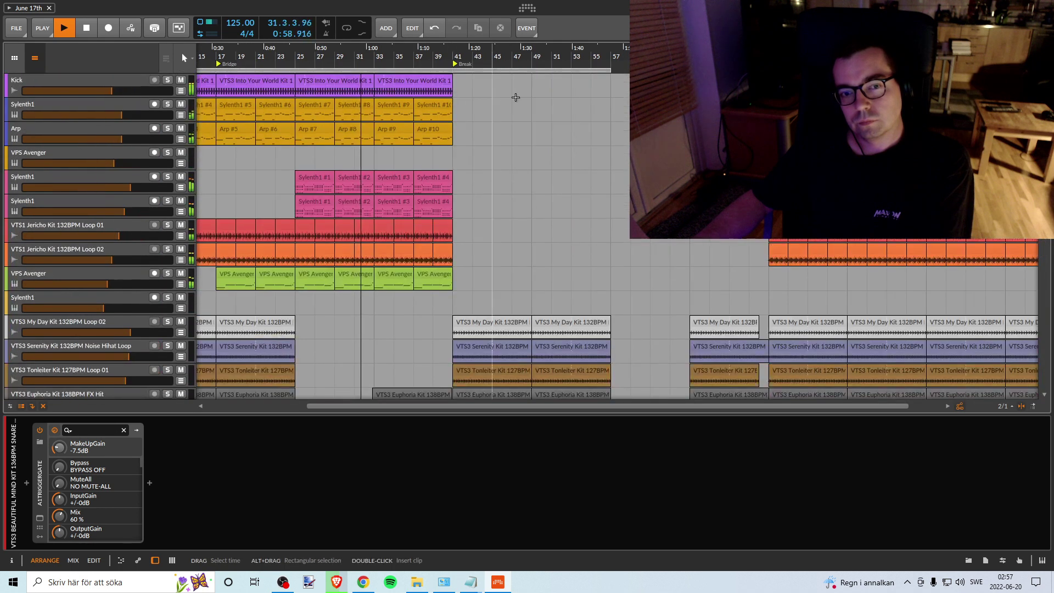
Step: Trim the loop range at both ends so it covers bars 33 to 41
left_click_drag(413, 57, 469, 48)
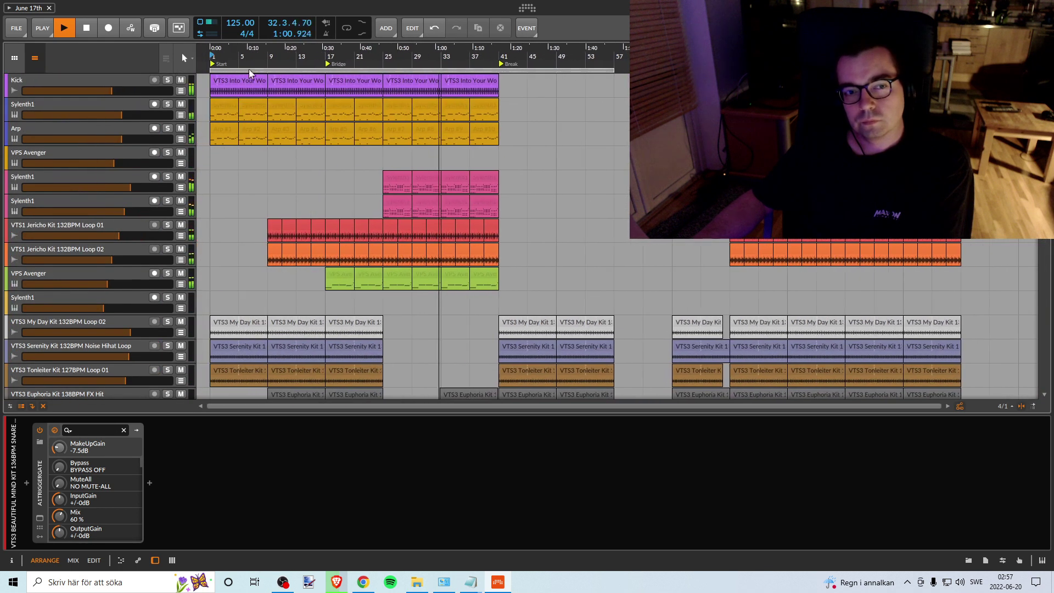
left_click_drag(212, 65, 442, 69)
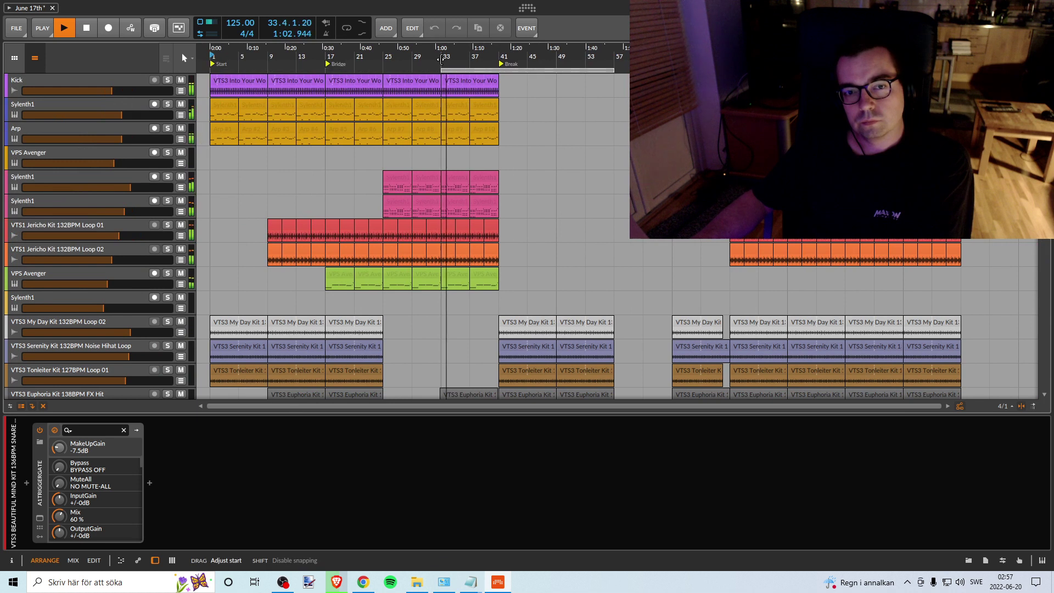
left_click_drag(614, 70, 500, 77)
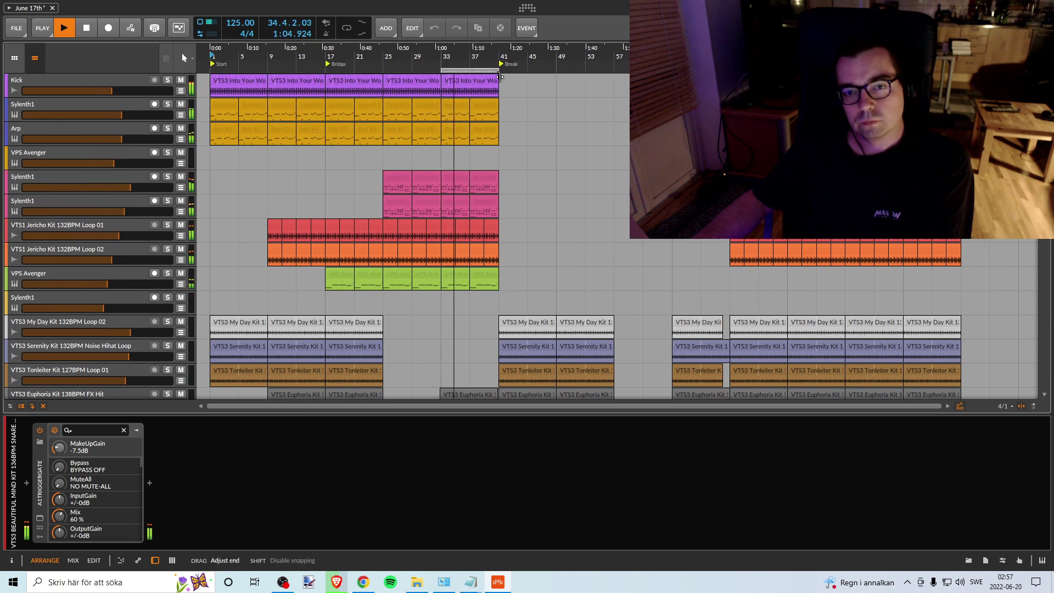
Step: Examine the tracks in bars 33 to 41, comparing the drums and effects with the Kontakt, Sylenth1 and snare fill clips
scroll(509, 170, "down", 10)
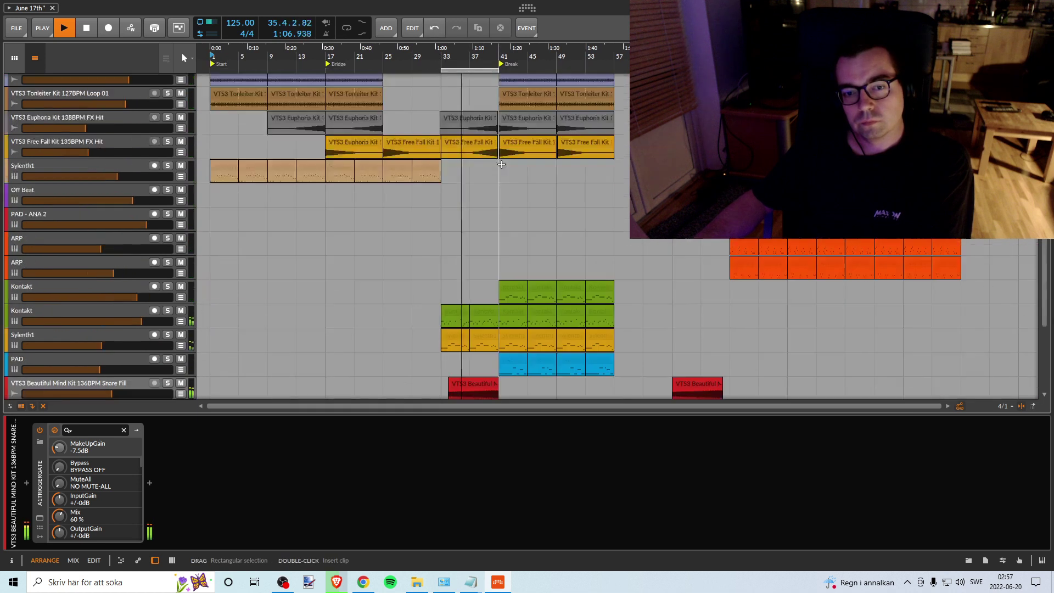
scroll(509, 173, "up", 3)
scroll(509, 171, "down", 3)
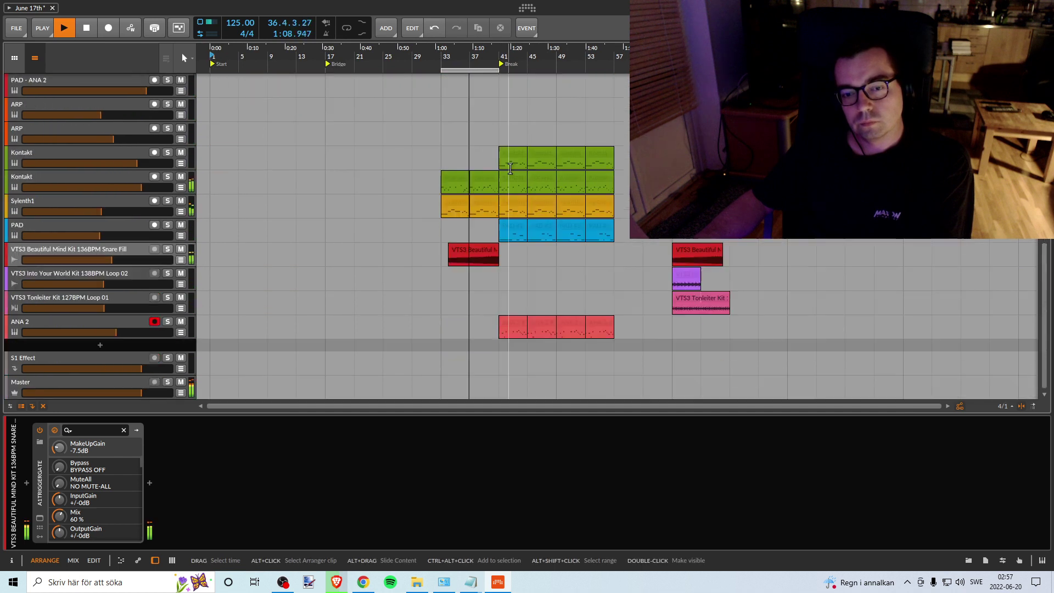
scroll(509, 168, "up", 1)
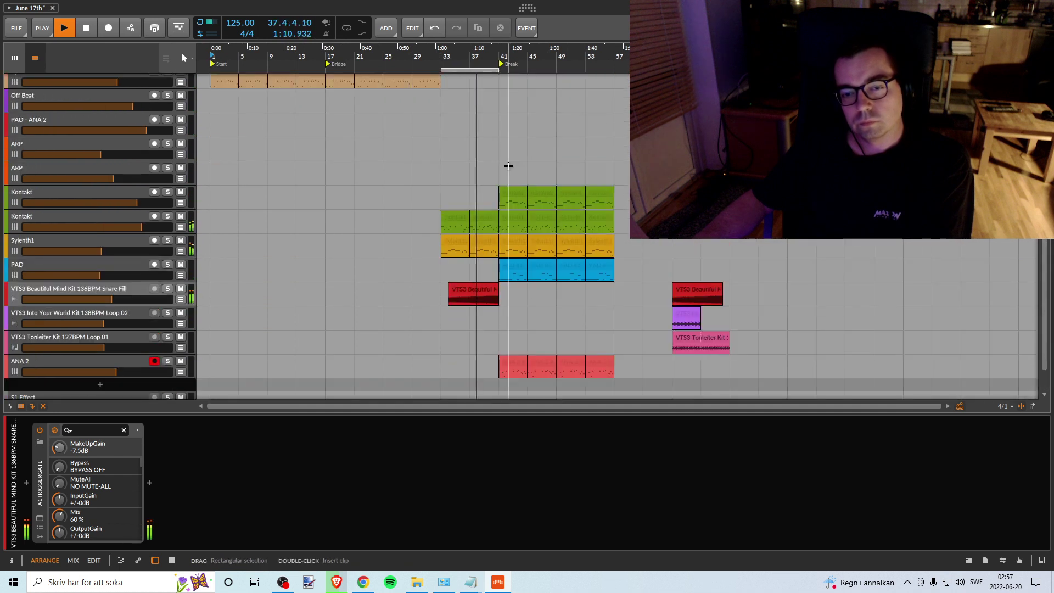
scroll(508, 166, "up", 4)
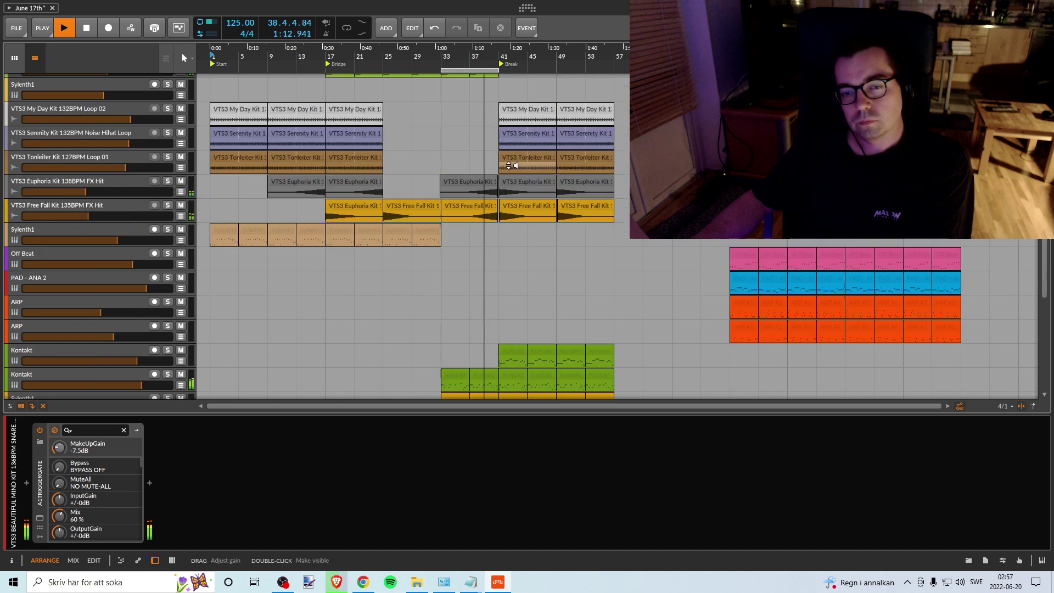
scroll(511, 167, "down", 5)
scroll(514, 168, "up", 3)
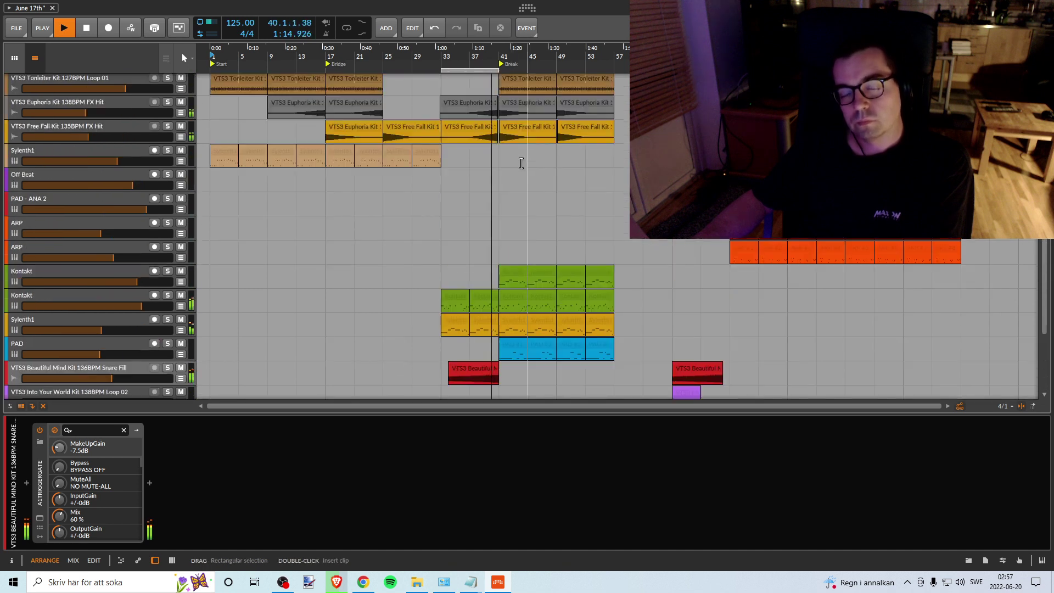
scroll(524, 160, "up", 5)
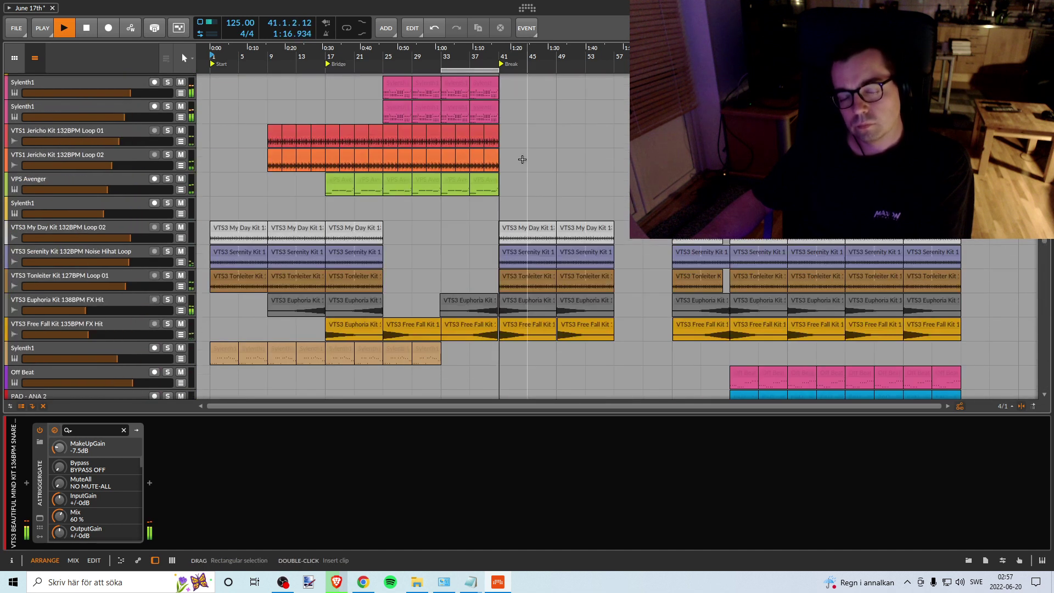
Step: Move the loop range to bars 41 to 49, starting at the Break marker
left_click_drag(486, 71, 543, 71)
scroll(488, 110, "right", 3)
scroll(489, 110, "down", 8)
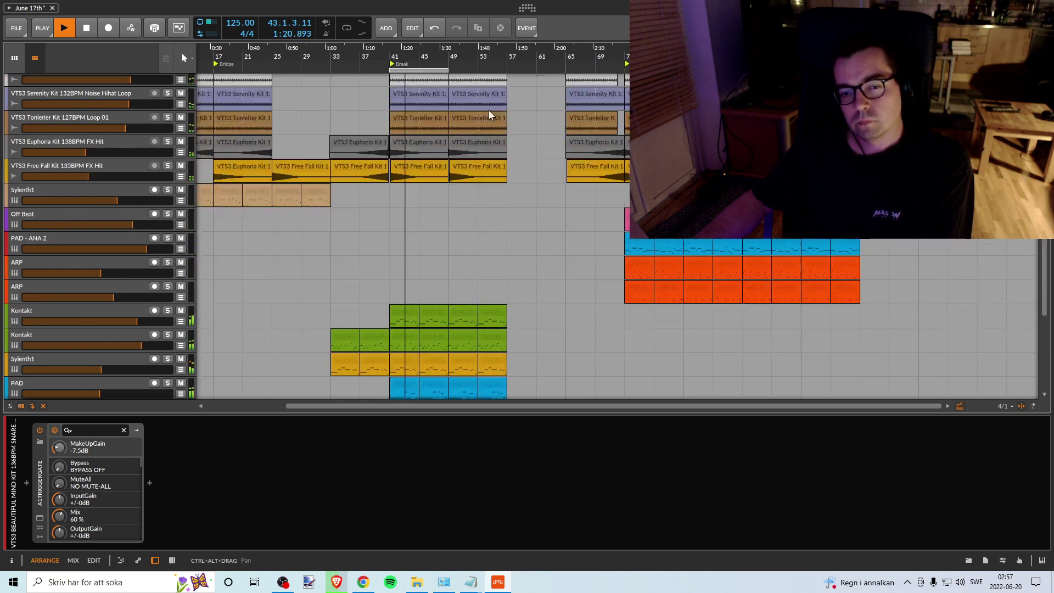
Step: Examine the break's tracks from bar 41 and the empty section from bar 57, from ANA 2 up to the kick
scroll(489, 110, "up", 2)
scroll(489, 108, "down", 4)
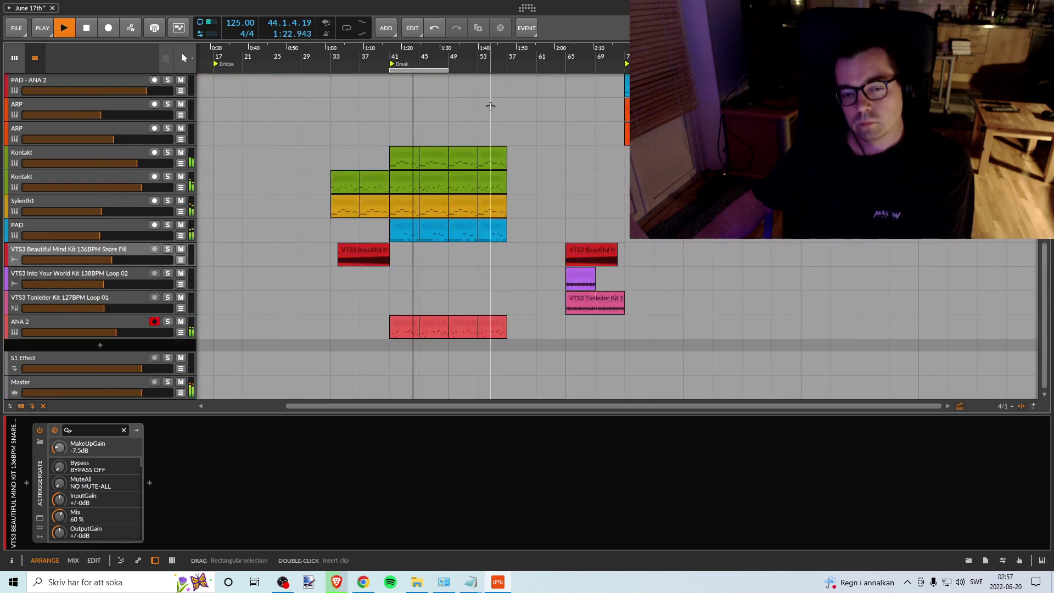
scroll(492, 107, "up", 2)
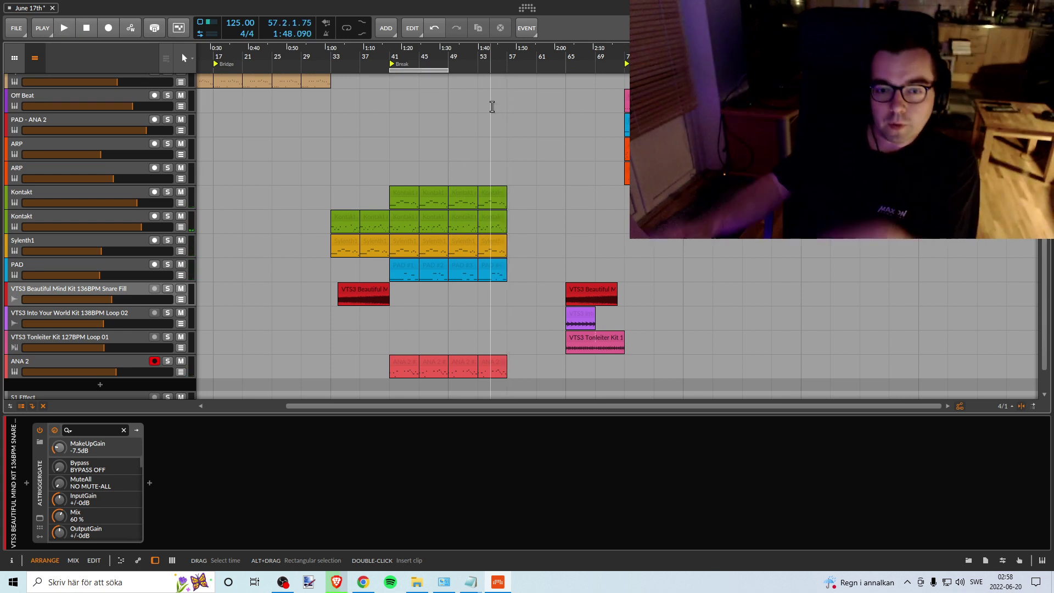
scroll(422, 162, "up", 3)
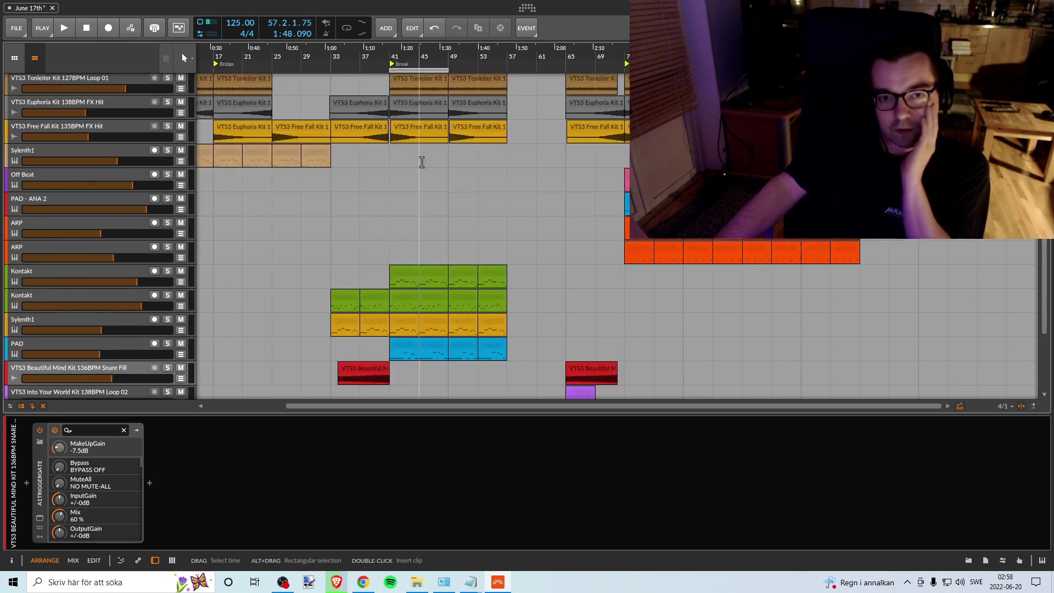
scroll(422, 162, "up", 12)
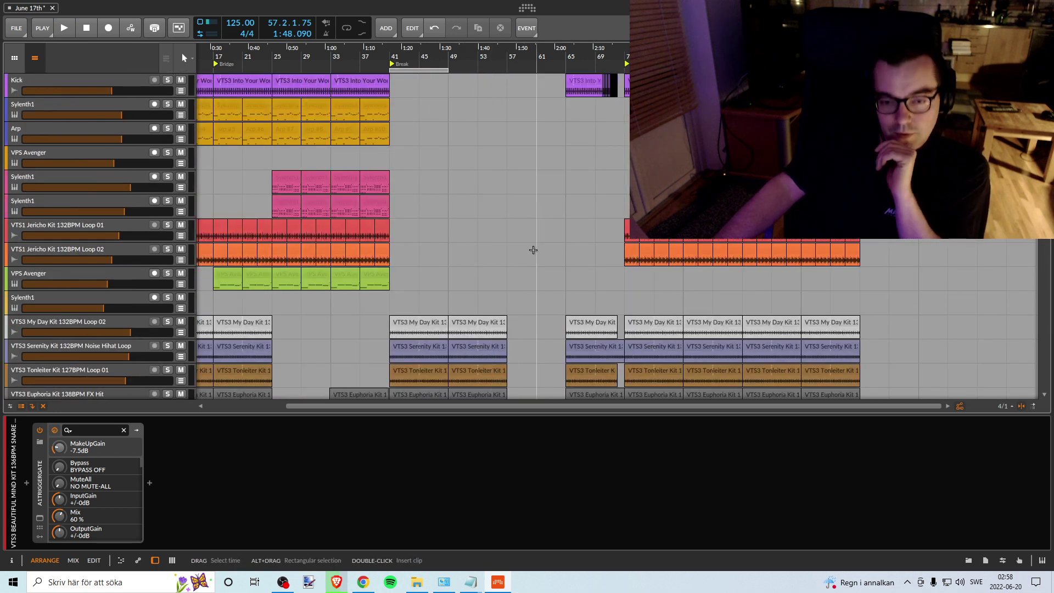
scroll(533, 250, "down", 10)
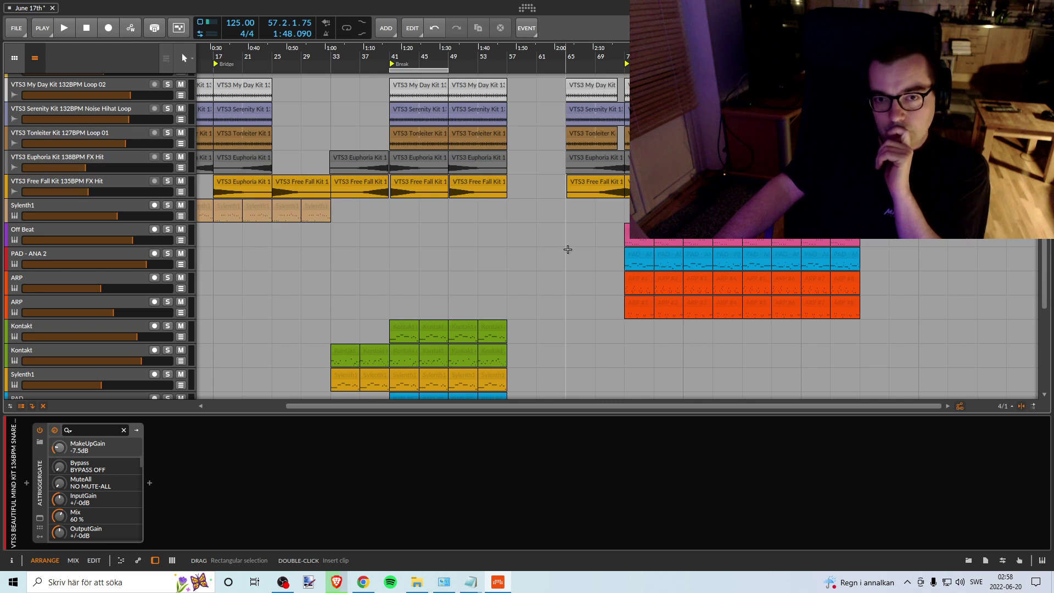
scroll(566, 250, "down", 7)
scroll(567, 254, "up", 15)
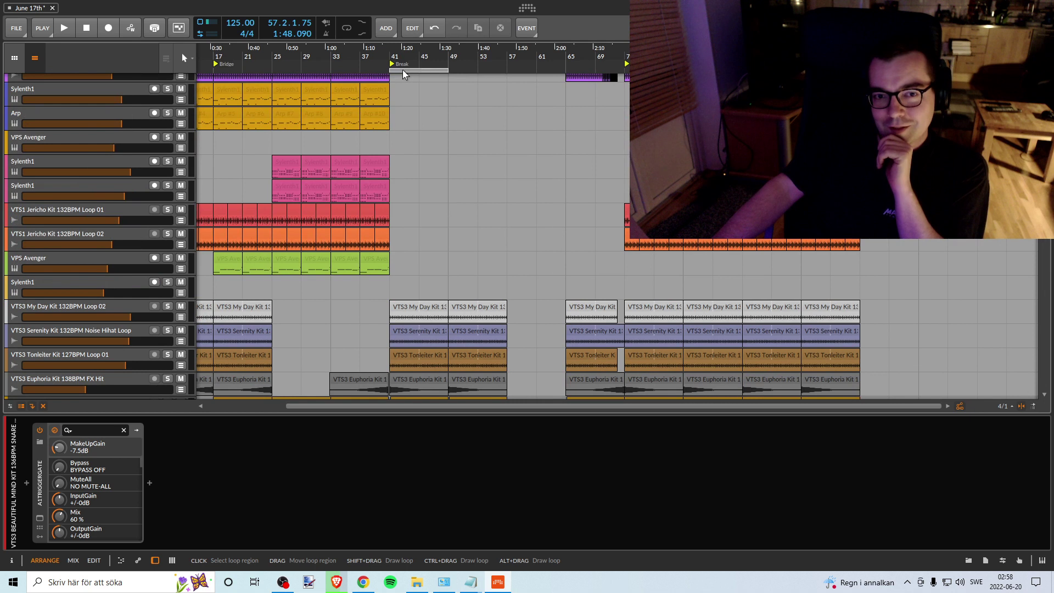
Step: Move the loop range to the empty section at bars 57 to 65
left_click_drag(407, 71, 518, 77)
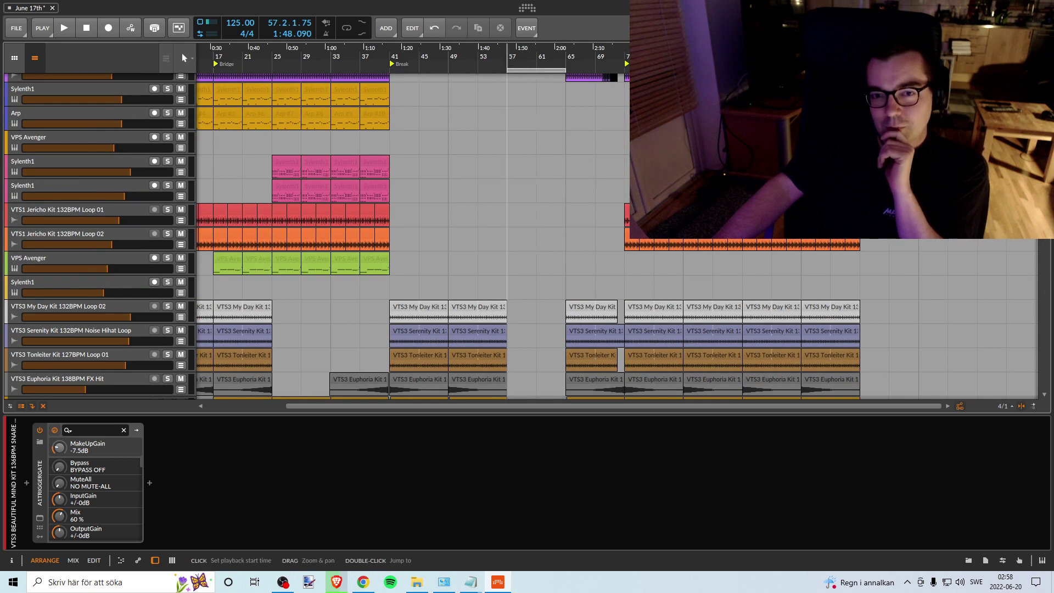
scroll(474, 72, "right", 2)
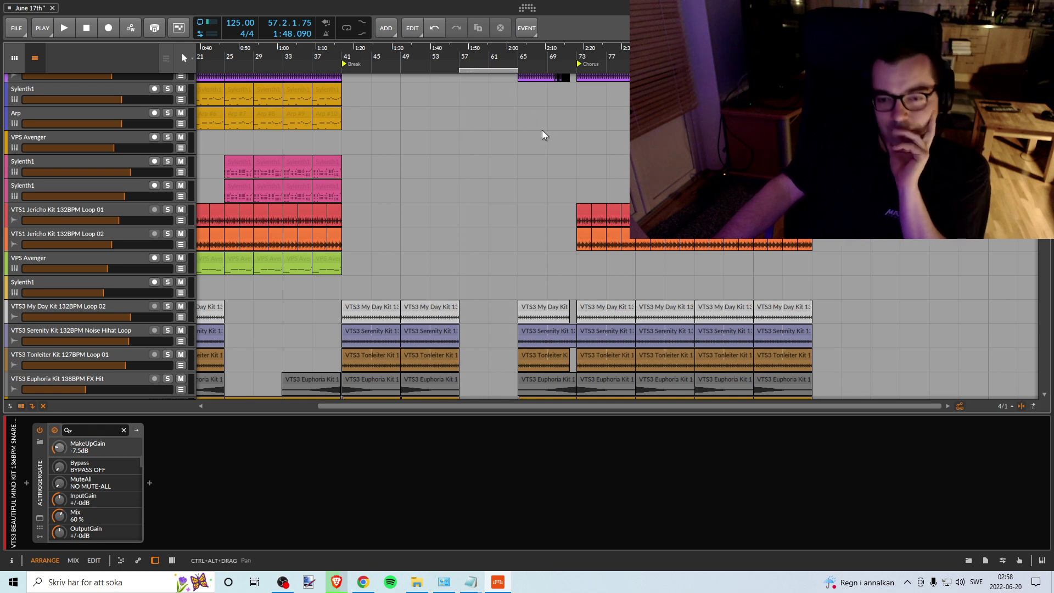
scroll(456, 173, "down", 10)
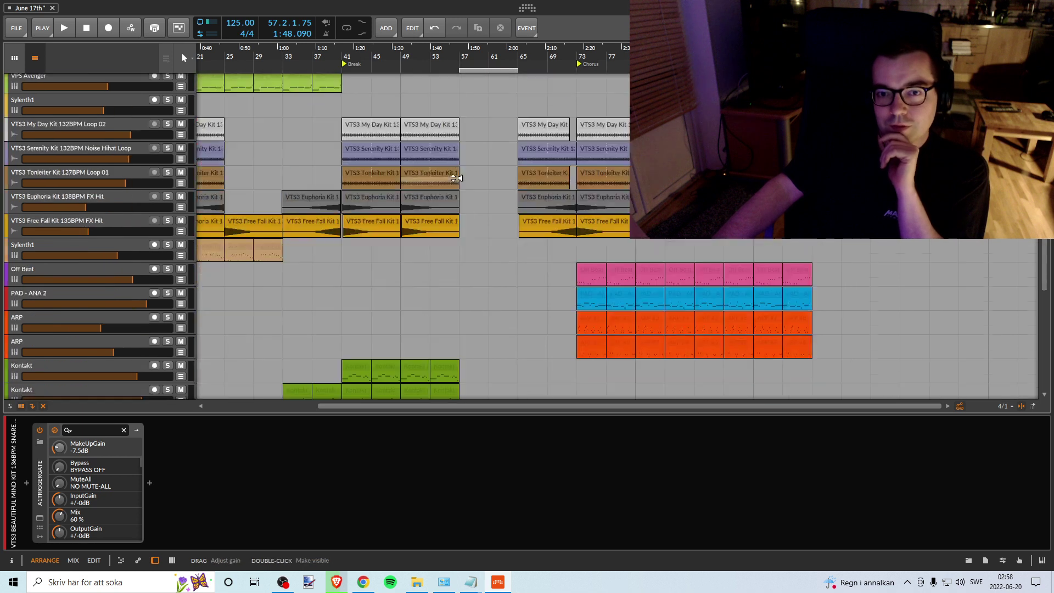
Step: Examine the tracks around the empty section at bars 57 to 65 and play the arrangement from bar 65
scroll(472, 166, "down", 2)
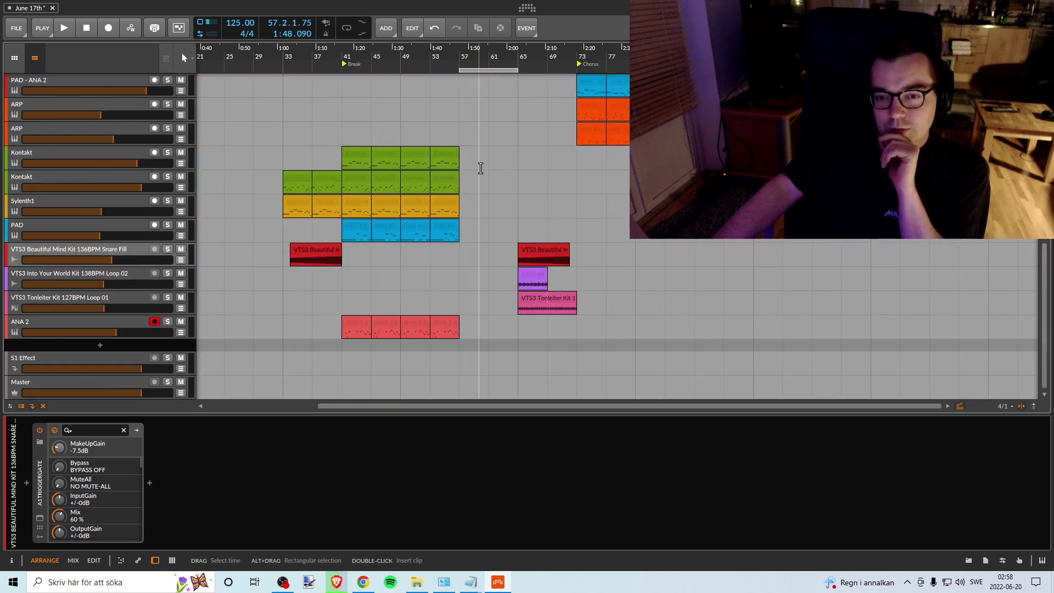
scroll(483, 170, "up", 15)
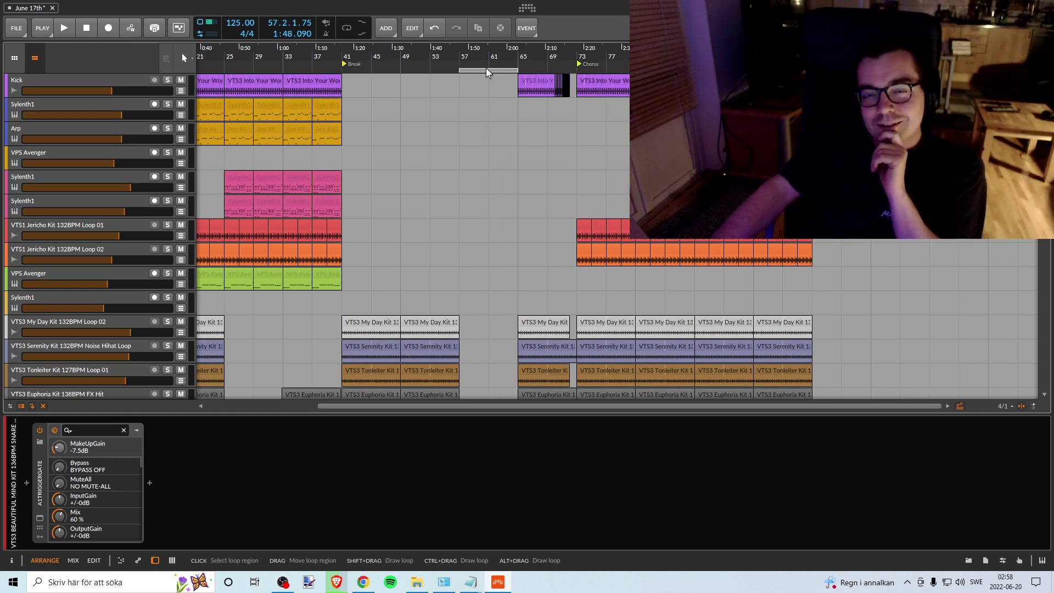
mouse_move(501, 55)
left_mouse_down()
mouse_move(462, 74)
mouse_move(483, 56)
left_mouse_up()
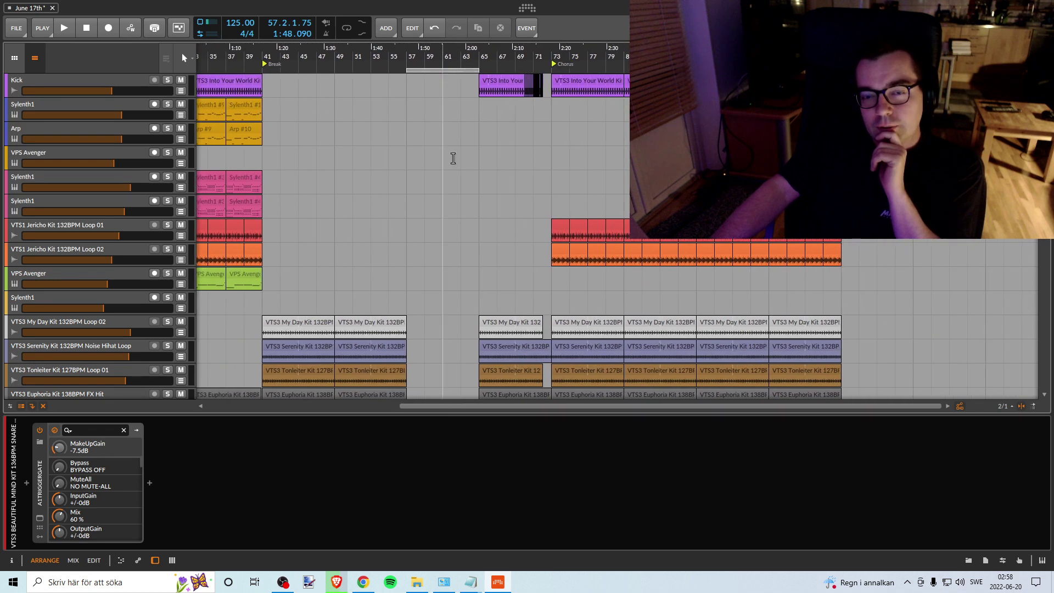
left_click(483, 56)
key("space")
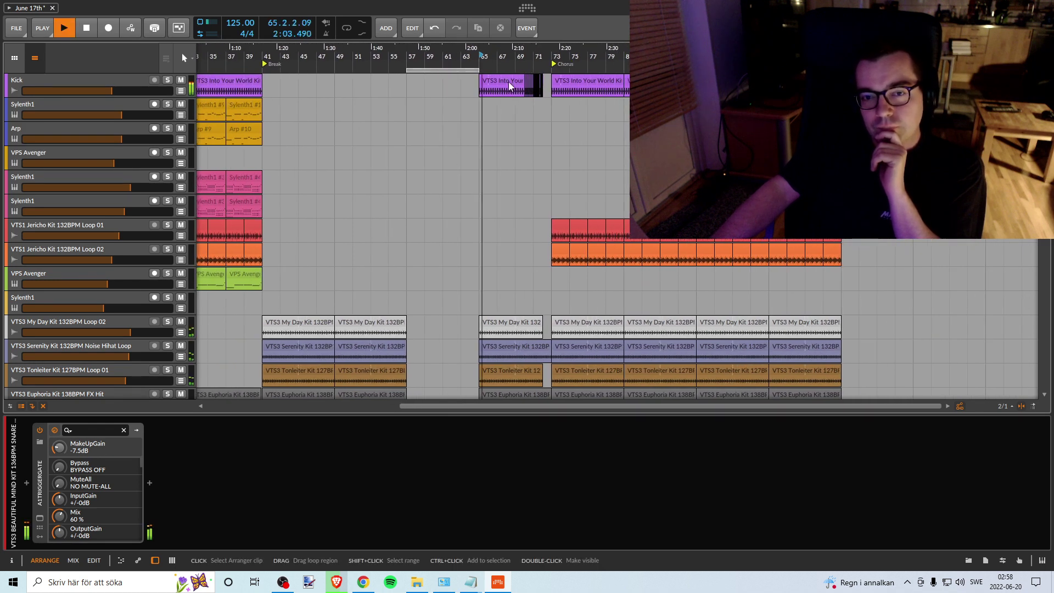
scroll(513, 181, "down", 3)
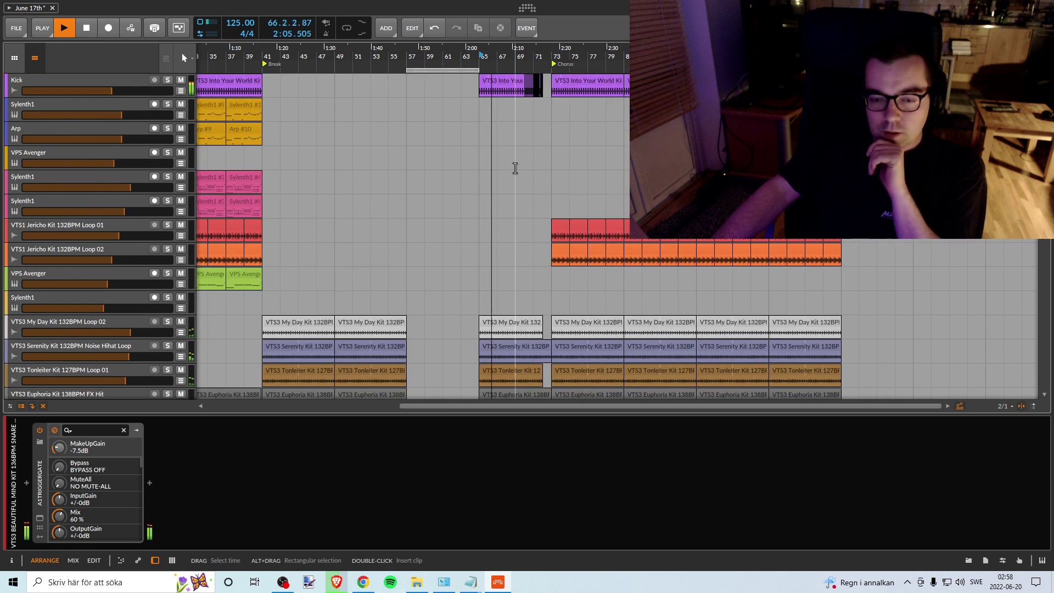
scroll(516, 170, "up", 4)
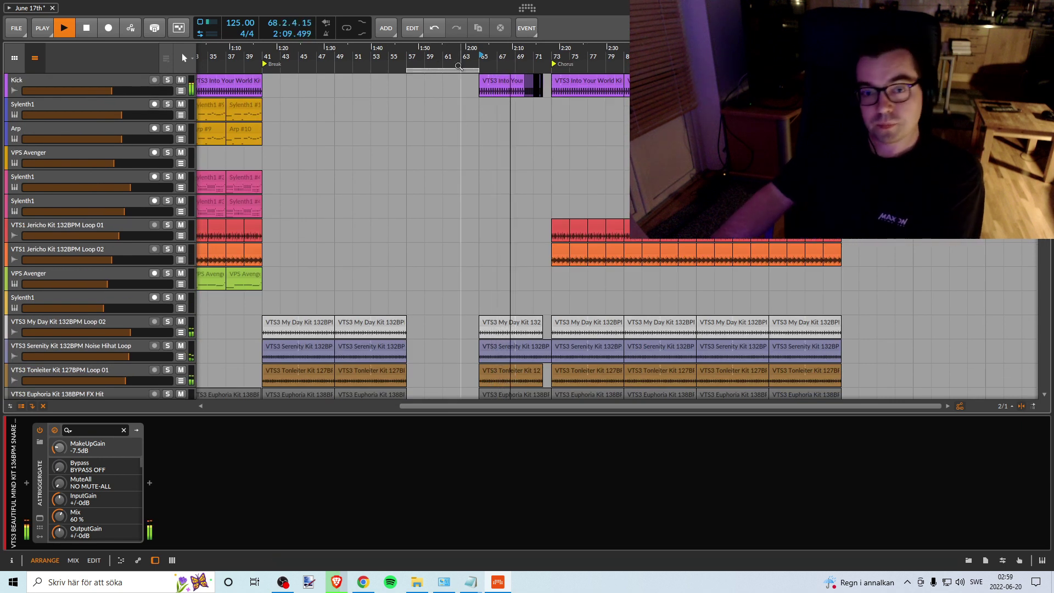
Step: Move the loop range to bars 65 to 73 and look through the tracks in that build-up section
left_click_drag(429, 69, 494, 70)
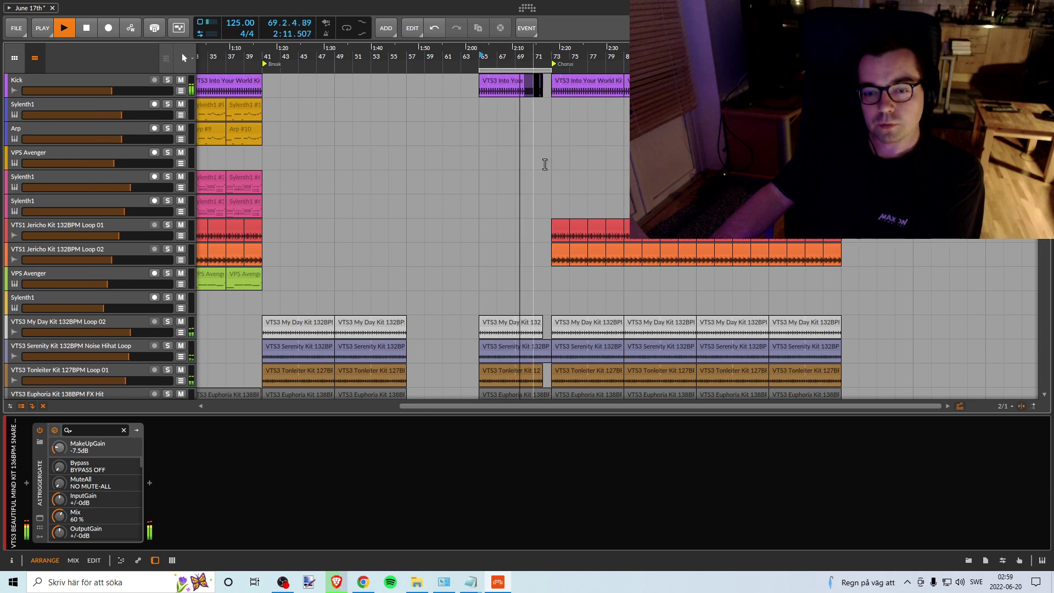
scroll(536, 133, "down", 10)
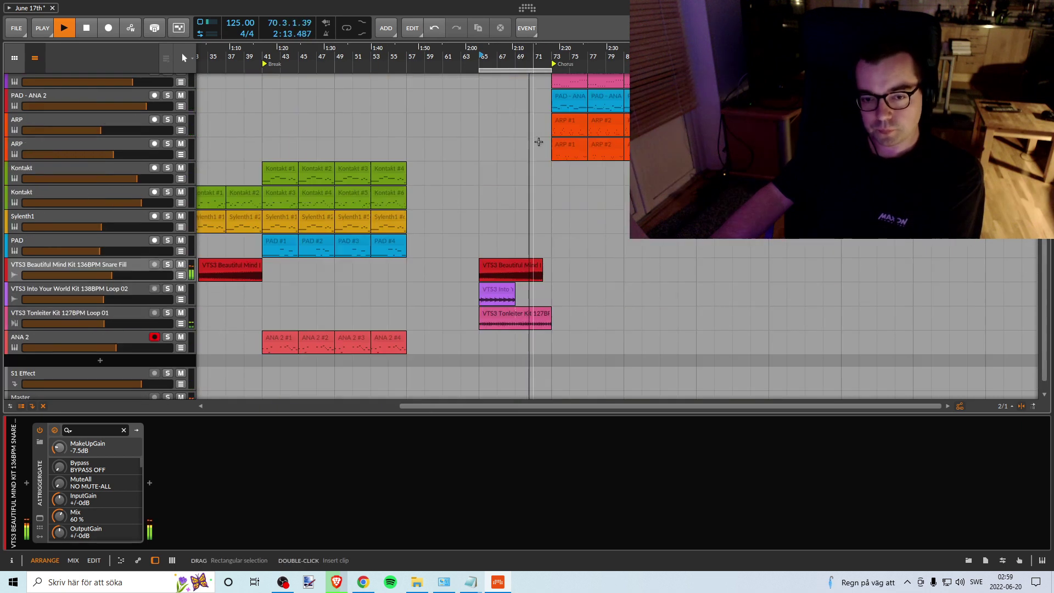
scroll(530, 146, "up", 5)
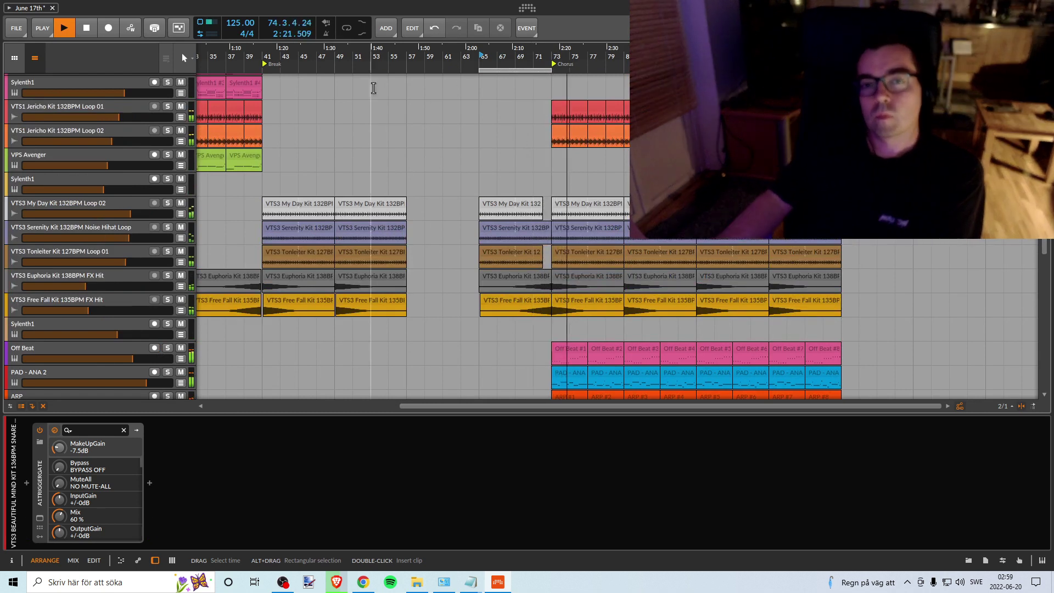
Step: Move the loop range to bars 73 to 81, starting at the Chorus marker
left_click_drag(495, 68, 568, 70)
scroll(568, 71, "right", 5)
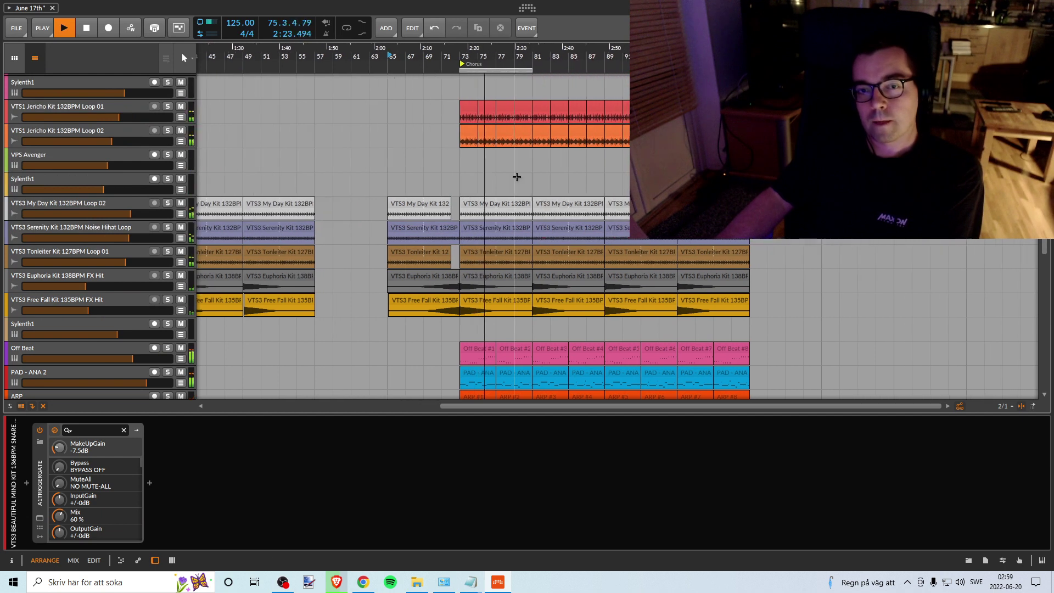
scroll(582, 231, "down", 5)
scroll(574, 242, "up", 5)
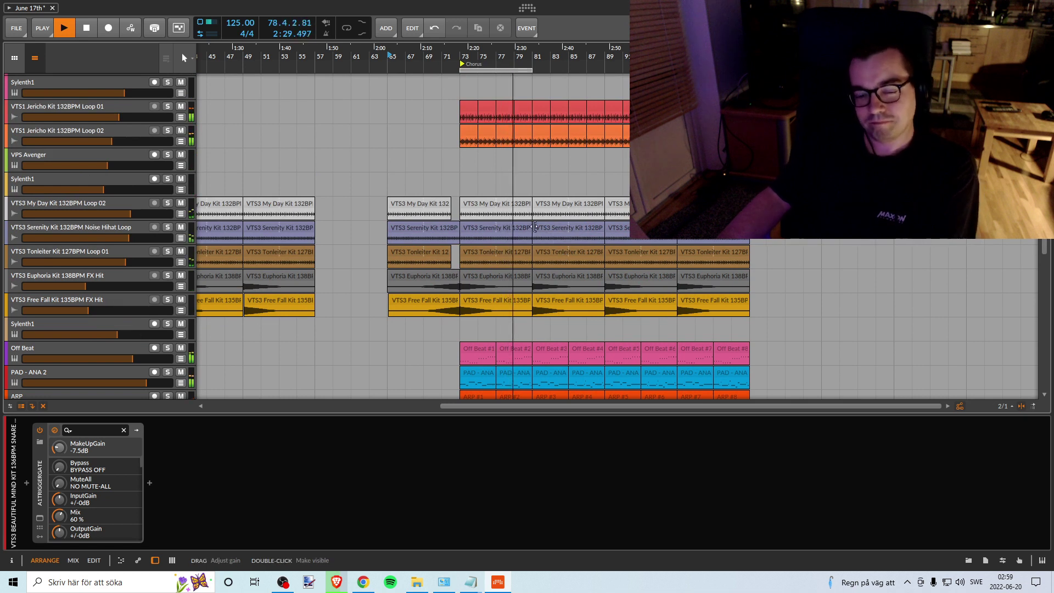
Step: Check the running recording in OBS, return to the arrangement, examine the chorus tracks during playback and stop playback
left_click(287, 585)
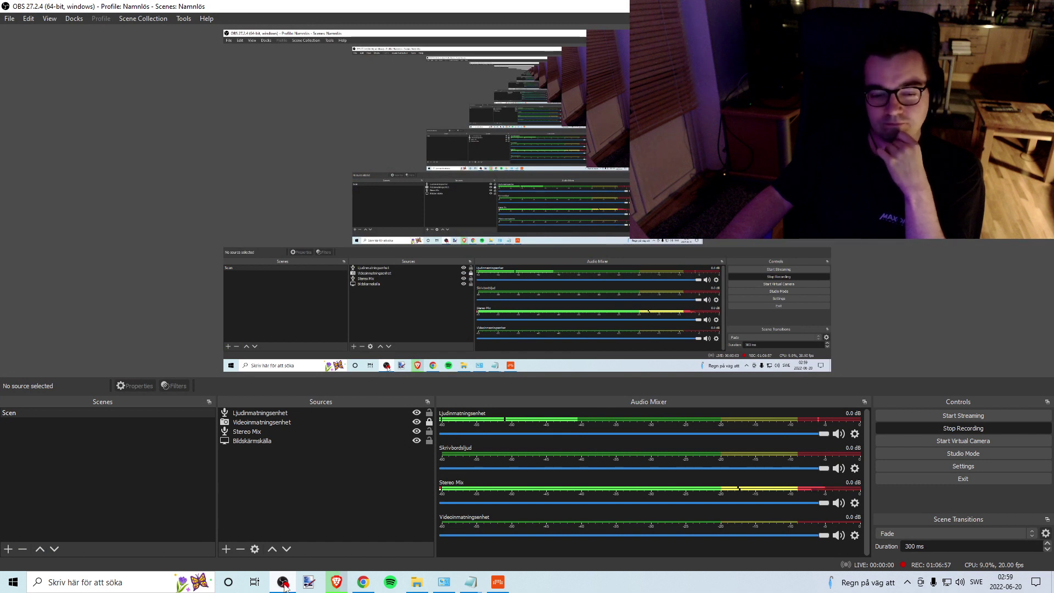
left_click(284, 583)
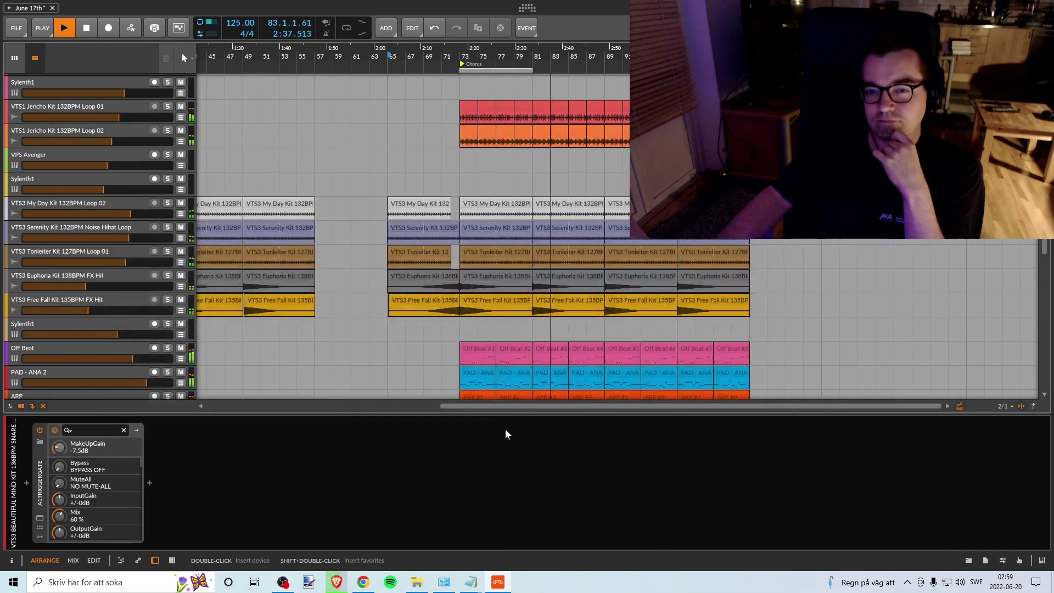
scroll(662, 299, "down", 3)
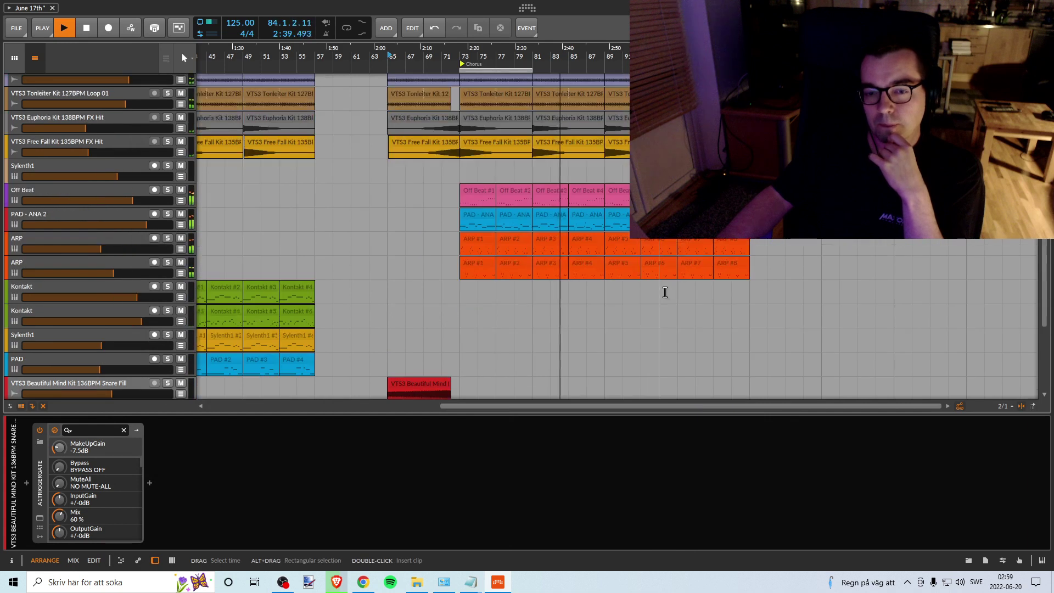
scroll(665, 293, "up", 2)
scroll(601, 284, "down", 3)
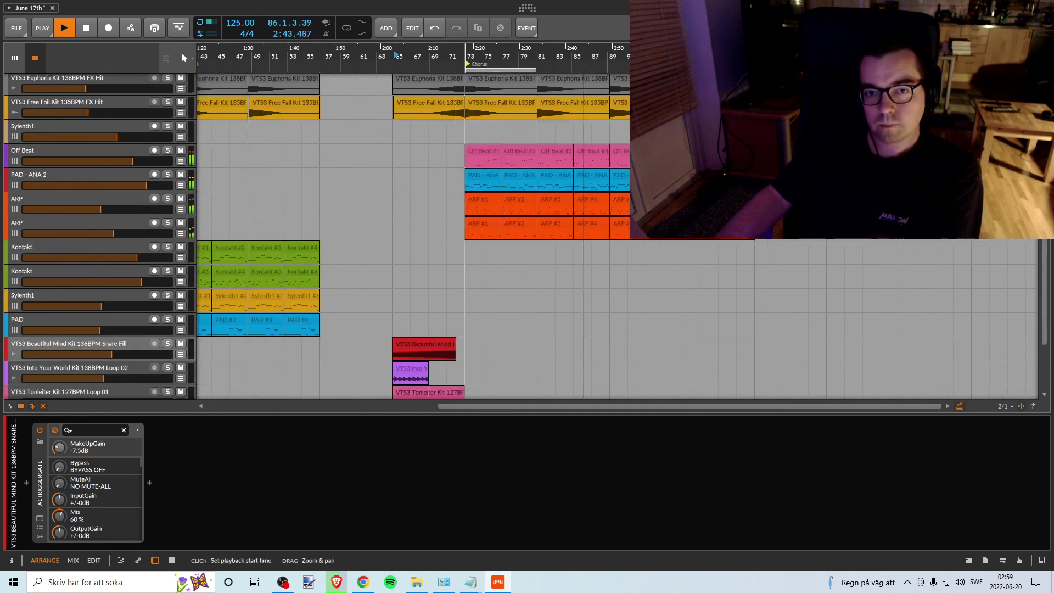
scroll(530, 114, "down", 3)
key("space")
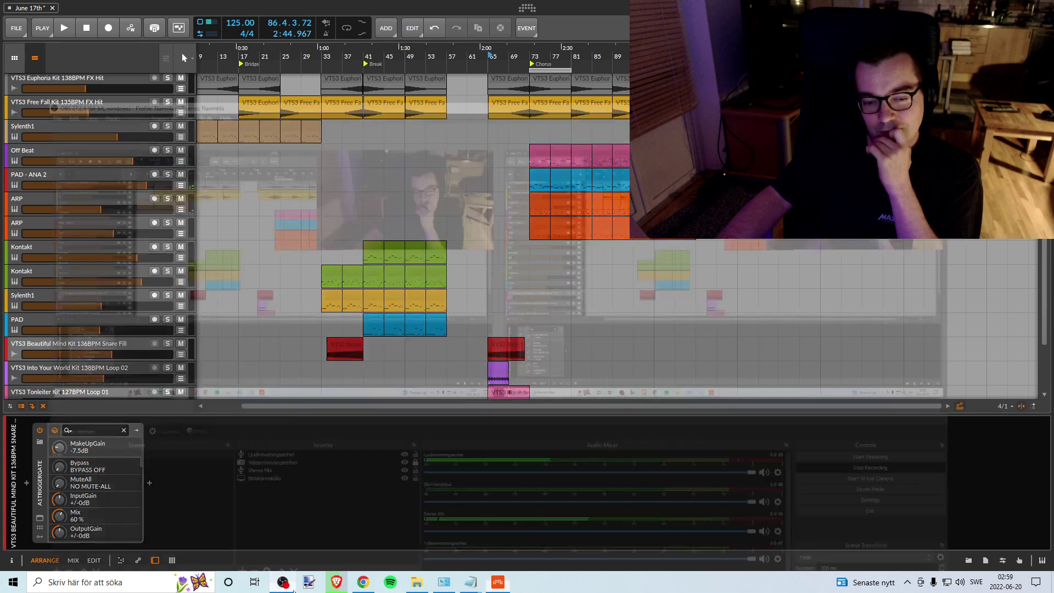
Step: Check OBS once more, return to the arrangement and compare the break's tracks with those of the chorus
left_click(292, 590)
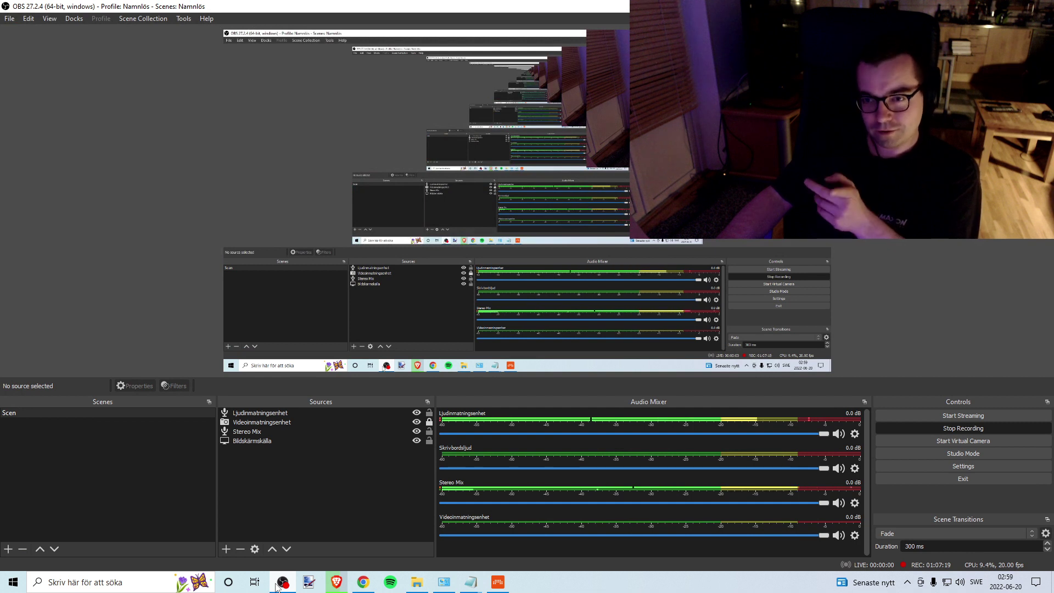
left_click(277, 585)
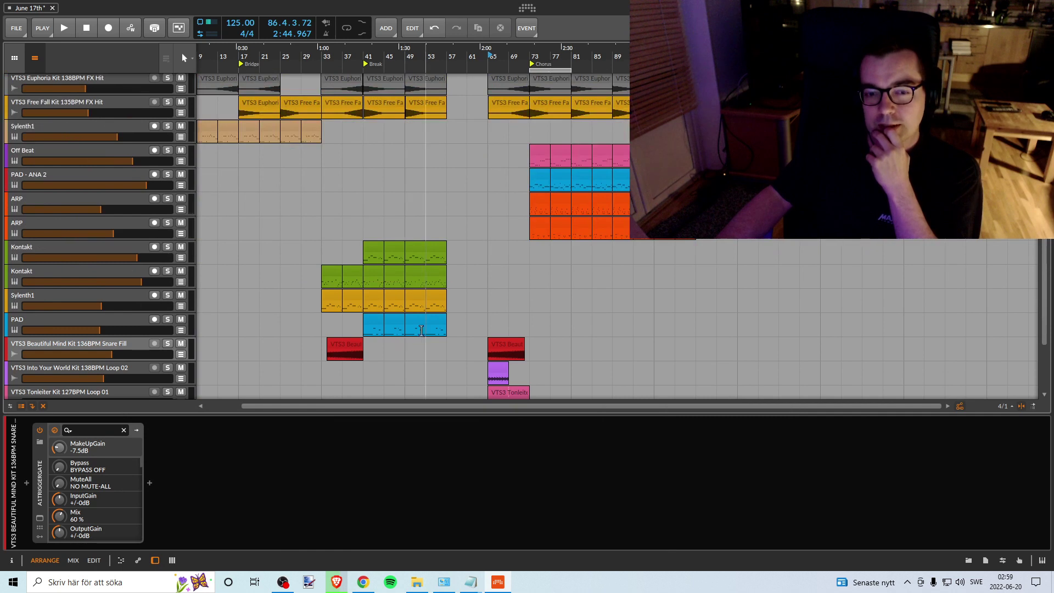
scroll(422, 332, "down", 2)
left_click_drag(397, 67, 388, 134)
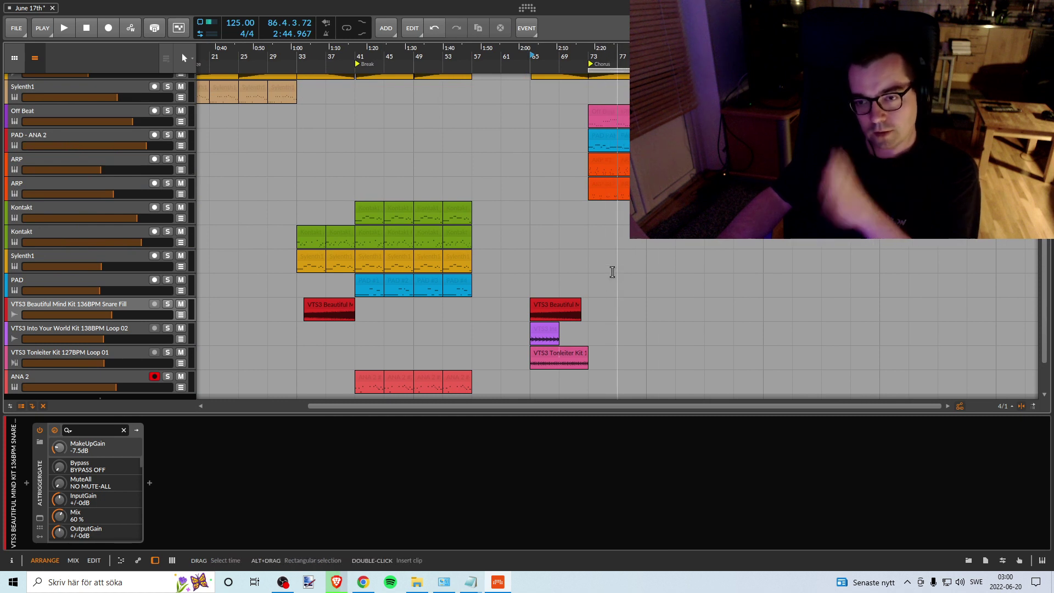
scroll(549, 241, "up", 3)
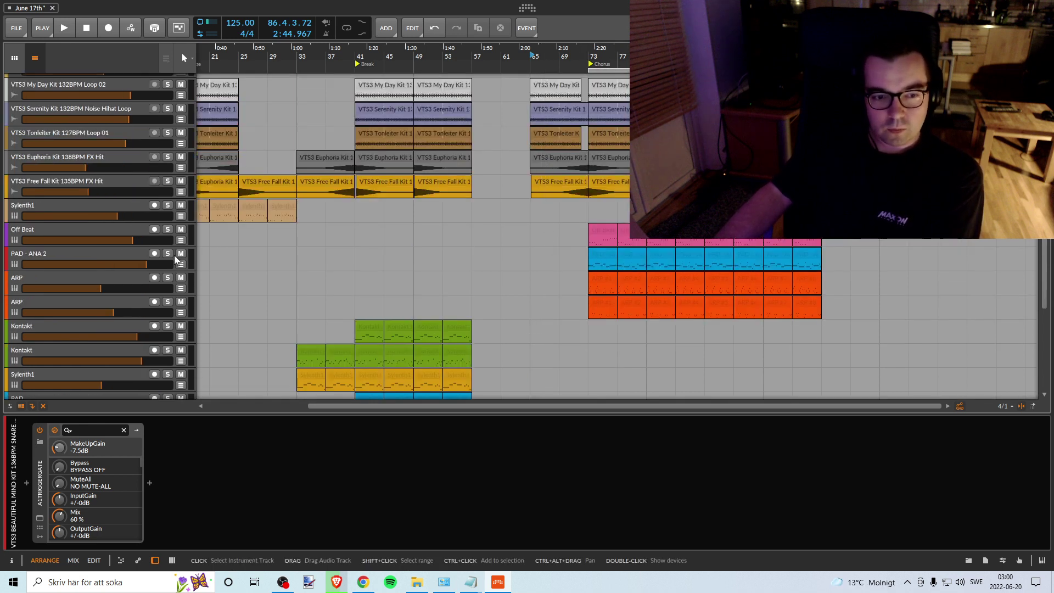
Step: Solo the PAD - ANA 2 track, listen to it from bar 73, and turn the solo off again
left_click(300, 250)
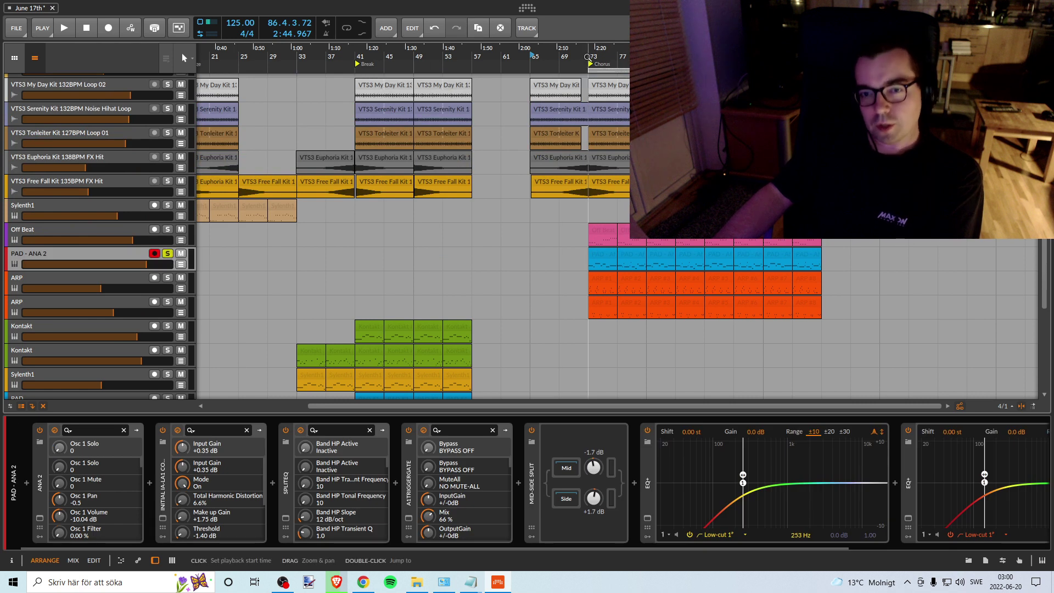
key("space")
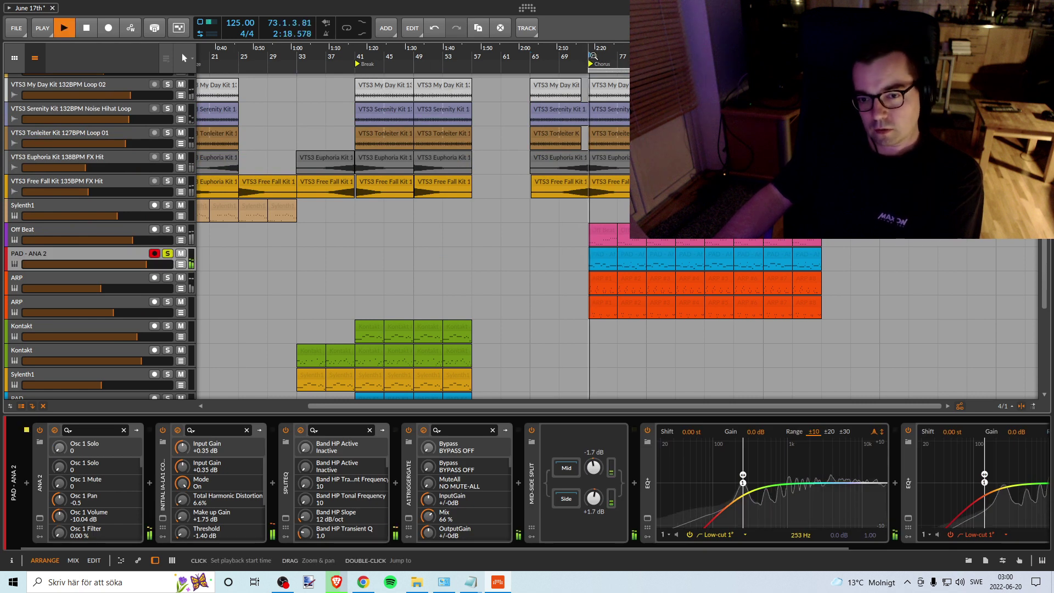
left_click(167, 254)
scroll(401, 278, "down", 3)
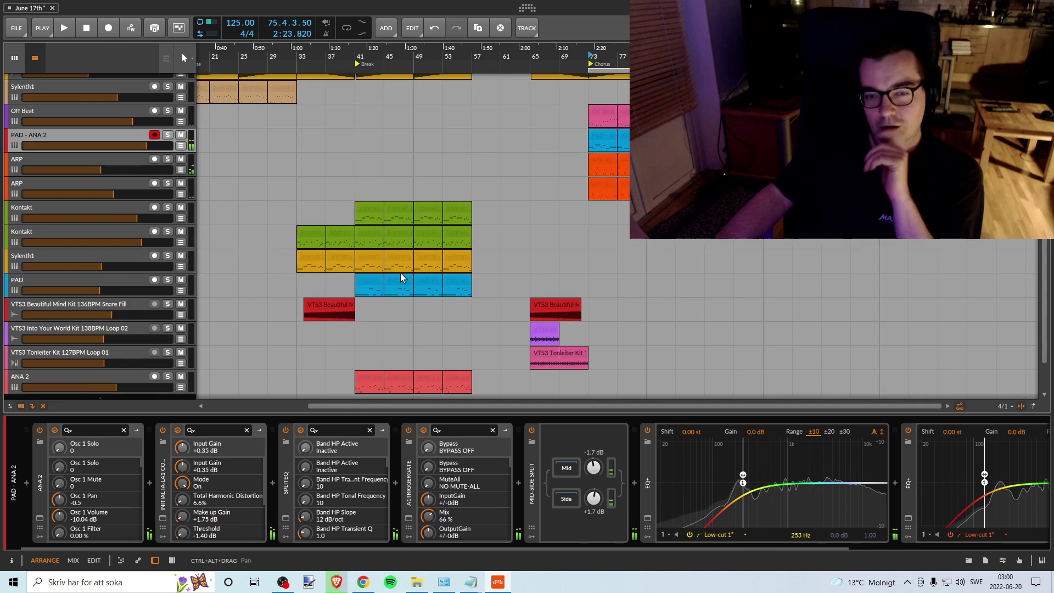
Step: Compare the bridge and break tracks with the chorus, and play the chorus from the first PAD - ANA 2 clip at bar 73
scroll(421, 281, "up", 3)
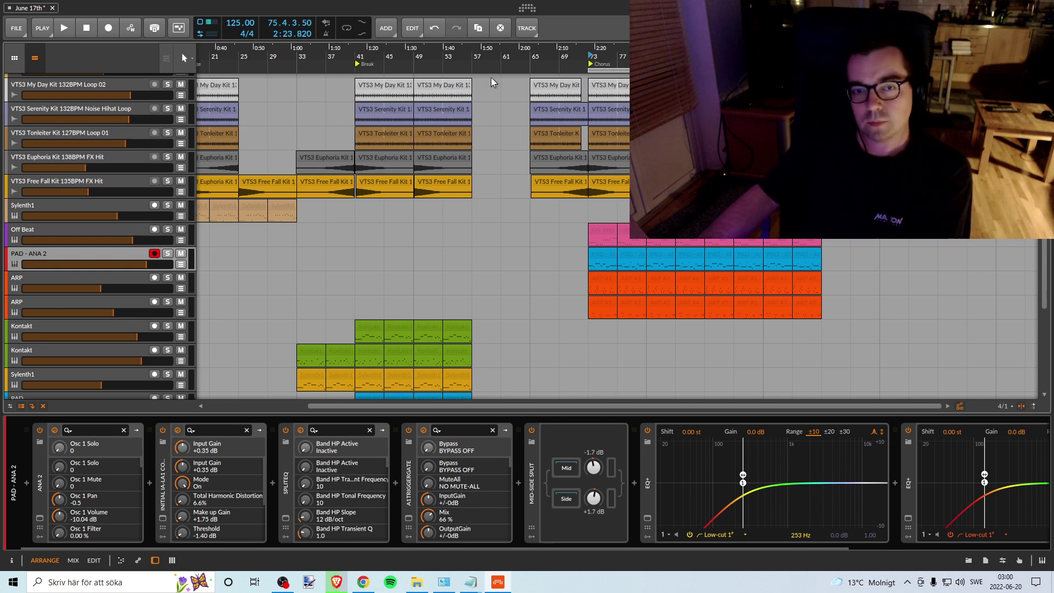
scroll(494, 87, "left", 2)
scroll(502, 205, "down", 4)
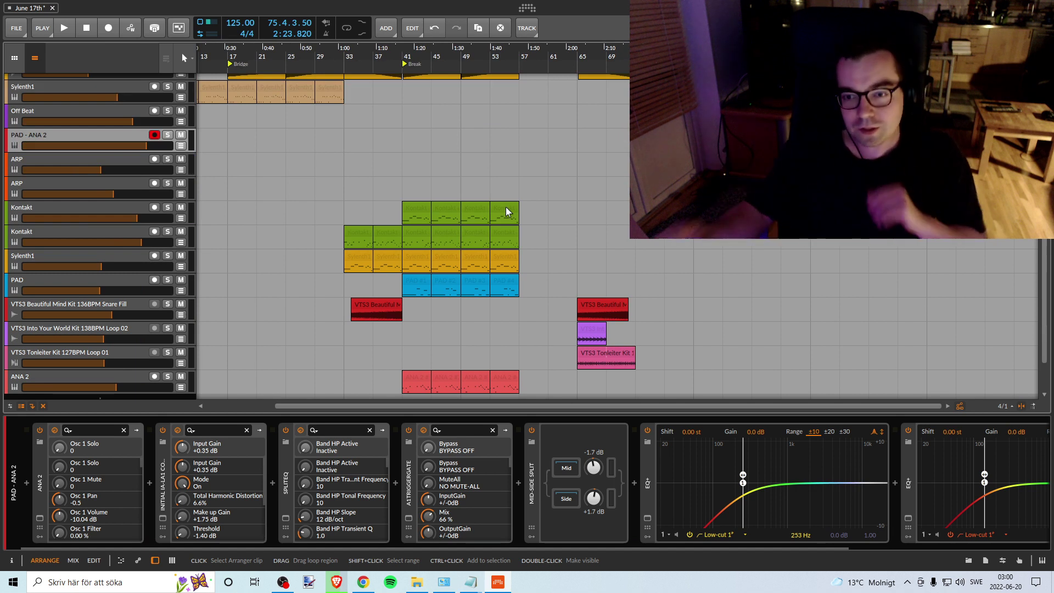
scroll(510, 206, "up", 4)
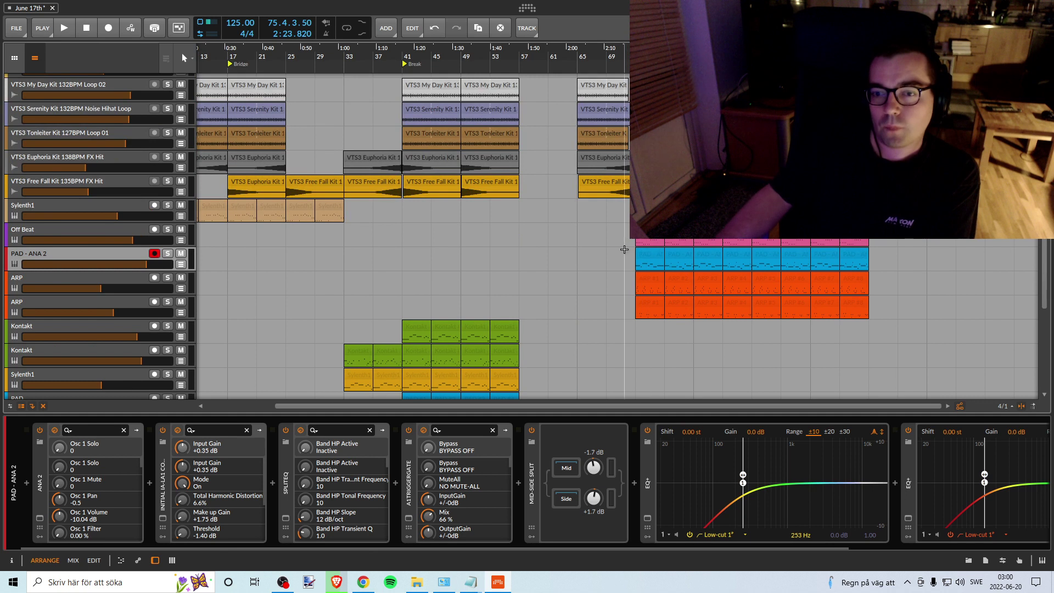
left_click(657, 242)
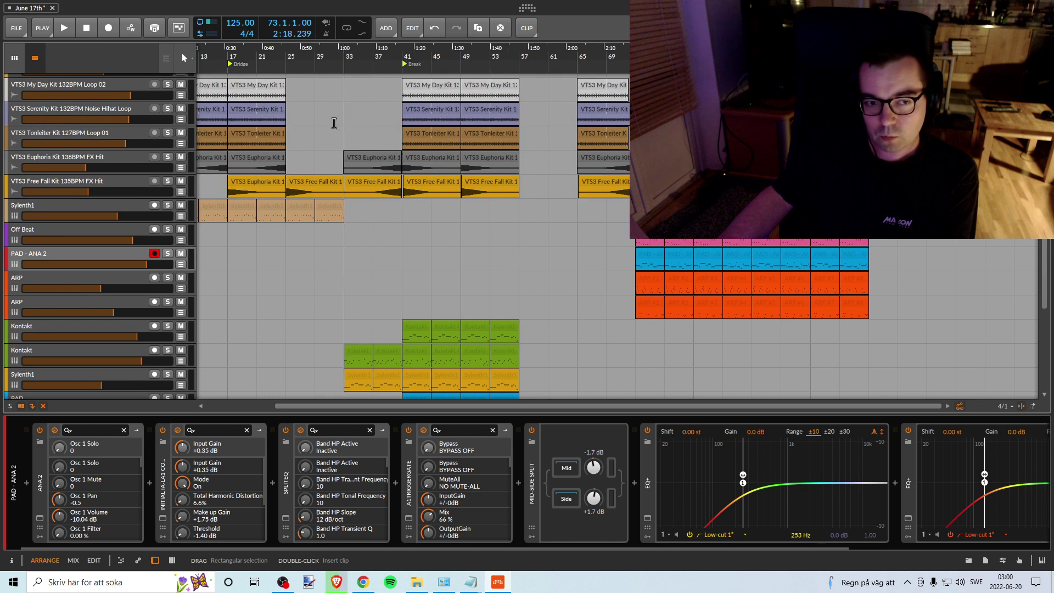
left_click_drag(335, 50, 330, 77)
key("space")
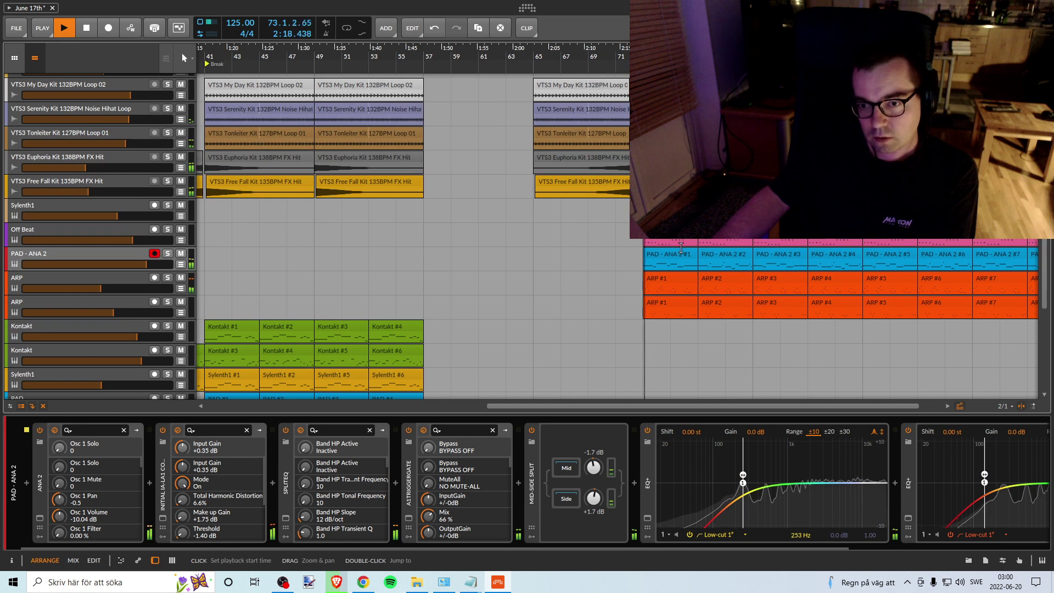
key("space")
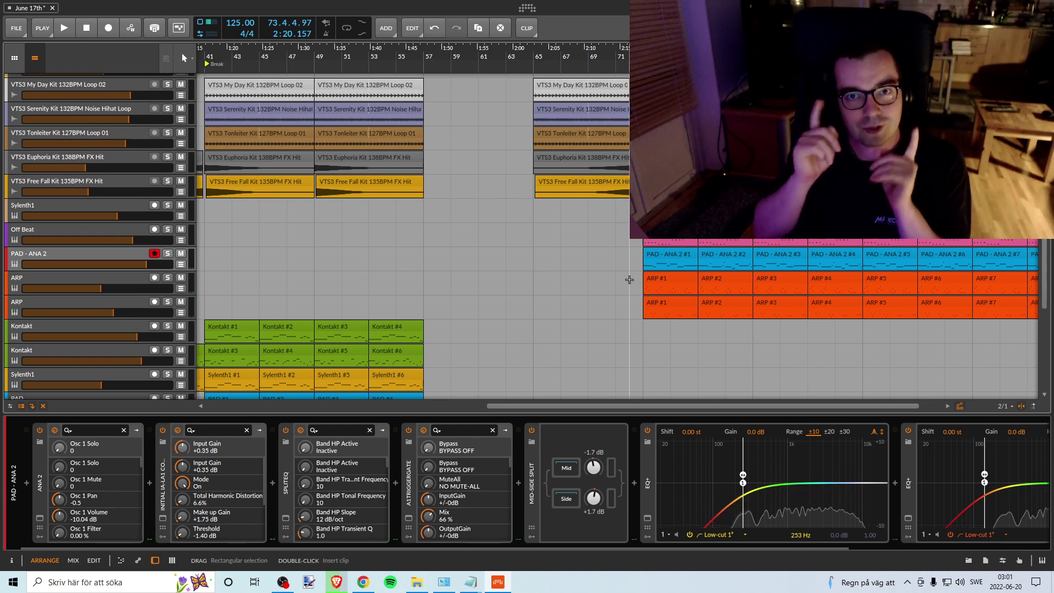
Step: Copy the first two PAD - ANA 2 clips from the chorus to bars 33 and 37, just before the Break marker
left_click(658, 254)
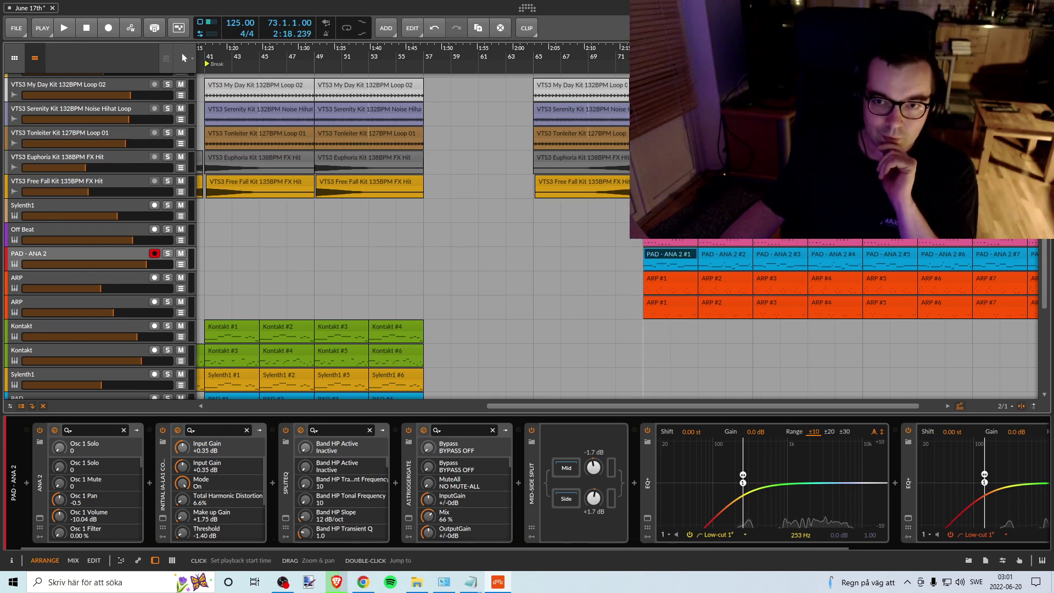
left_click_drag(659, 57, 727, 79)
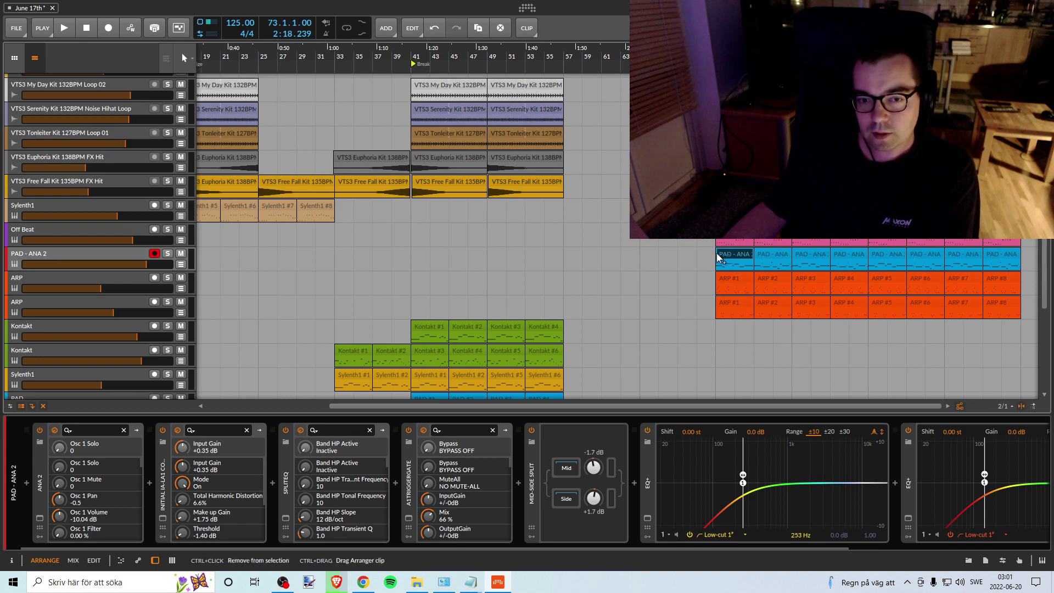
left_click_drag(717, 253, 348, 255)
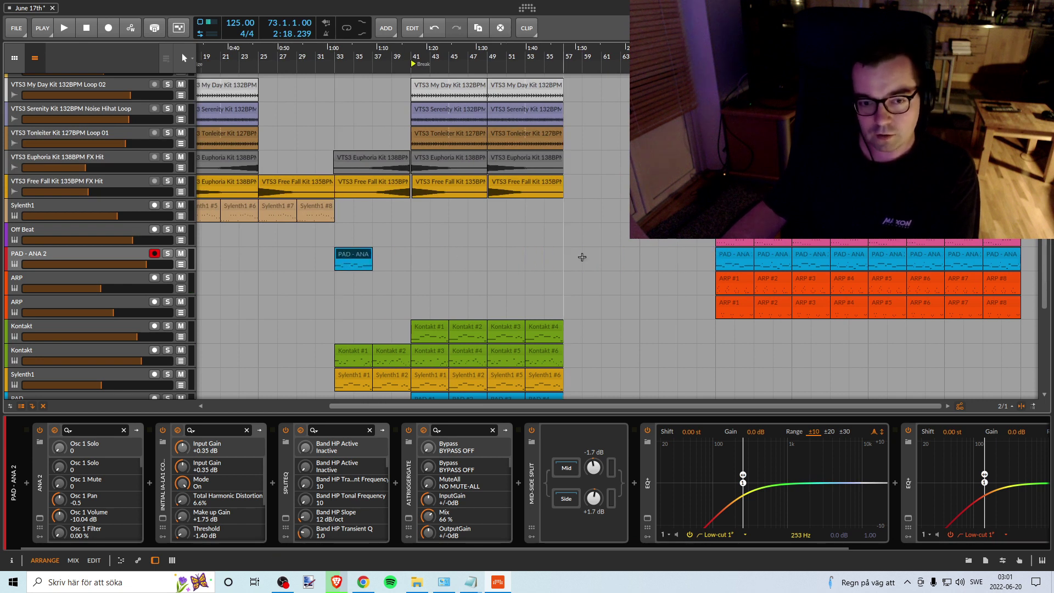
left_click_drag(733, 253, 675, 258)
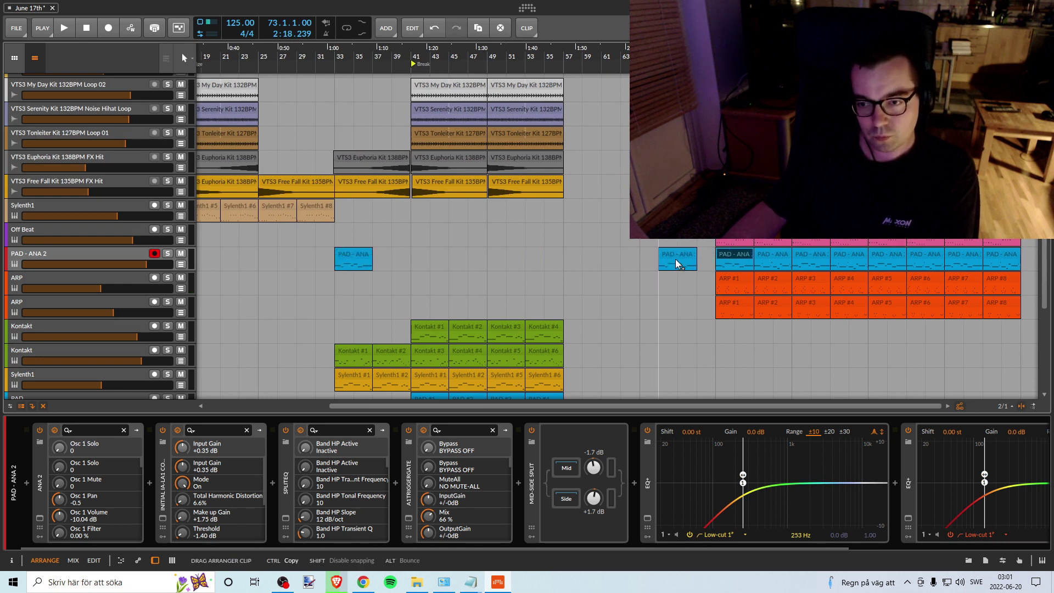
key("ctrl+z")
left_click_drag(765, 253, 377, 261)
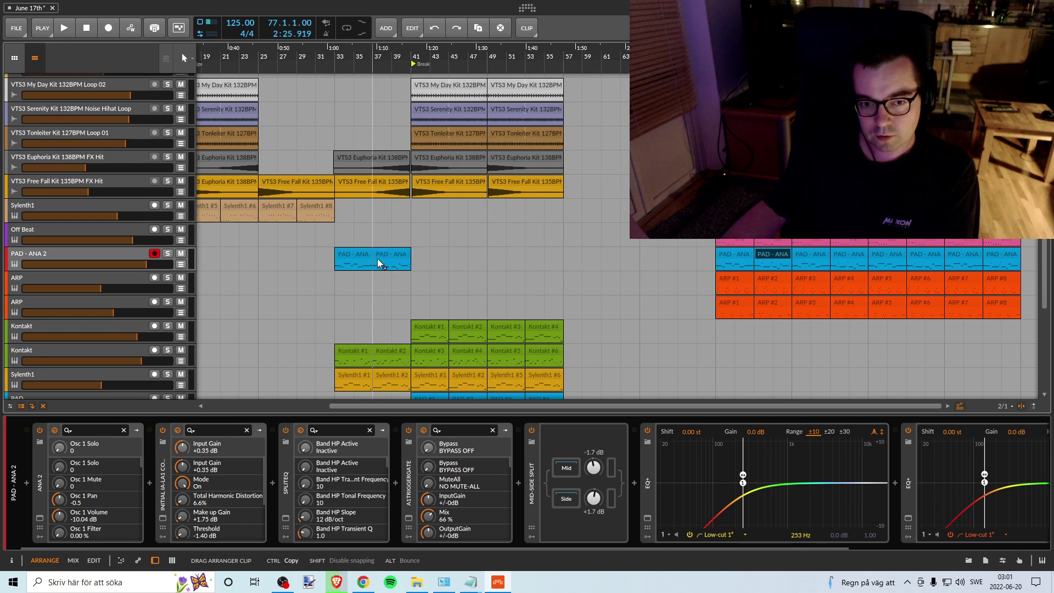
left_click_drag(370, 53, 411, 213)
scroll(420, 233, "down", 5)
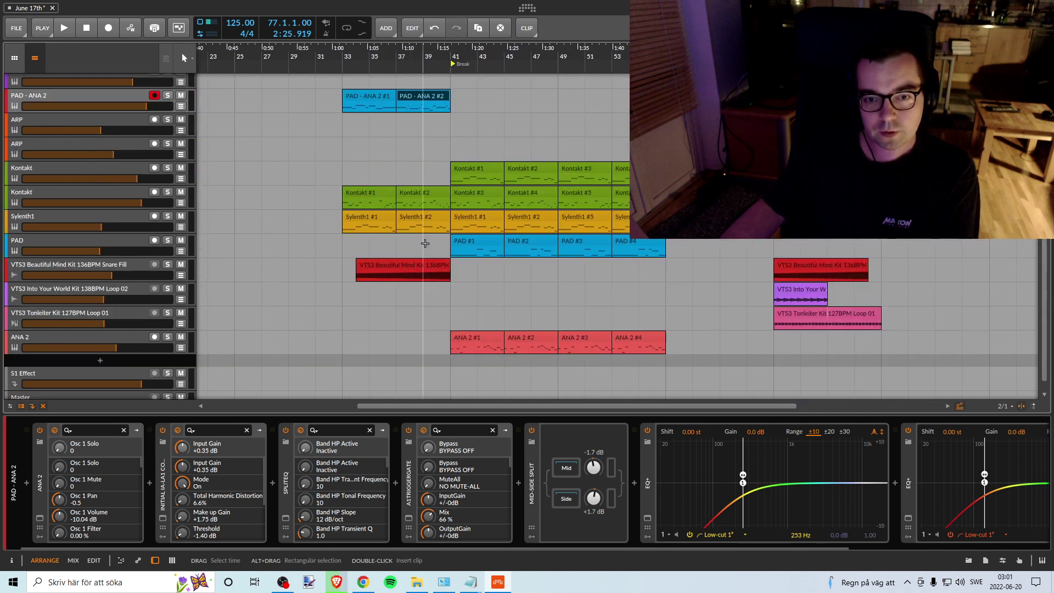
Step: Move the two PAD - ANA 2 clips before the break to start at bar 41, and audition them with the track briefly soloed
scroll(430, 250, "up", 5)
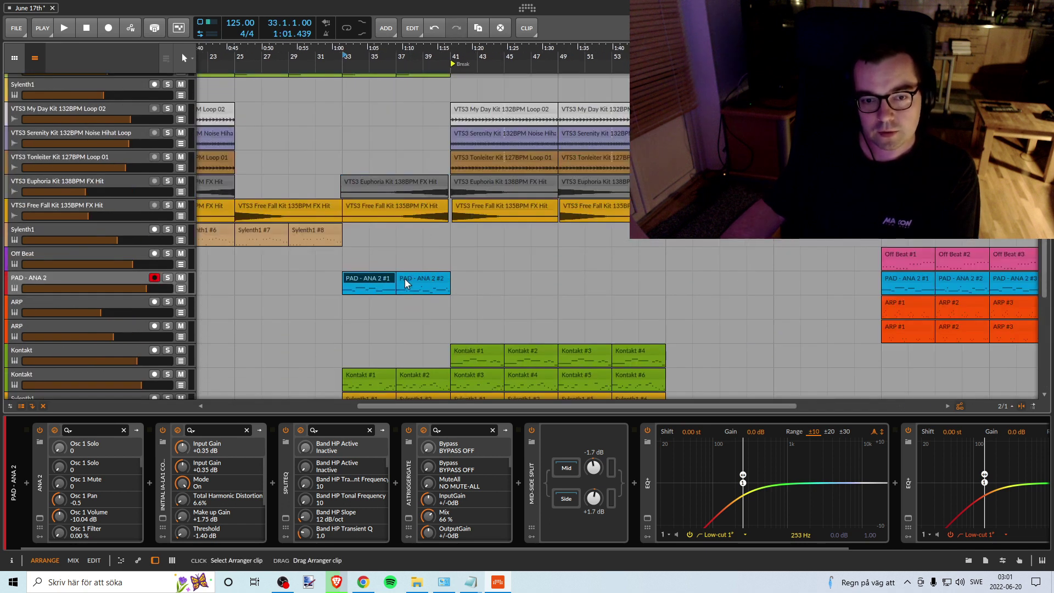
left_click_drag(362, 278, 470, 278)
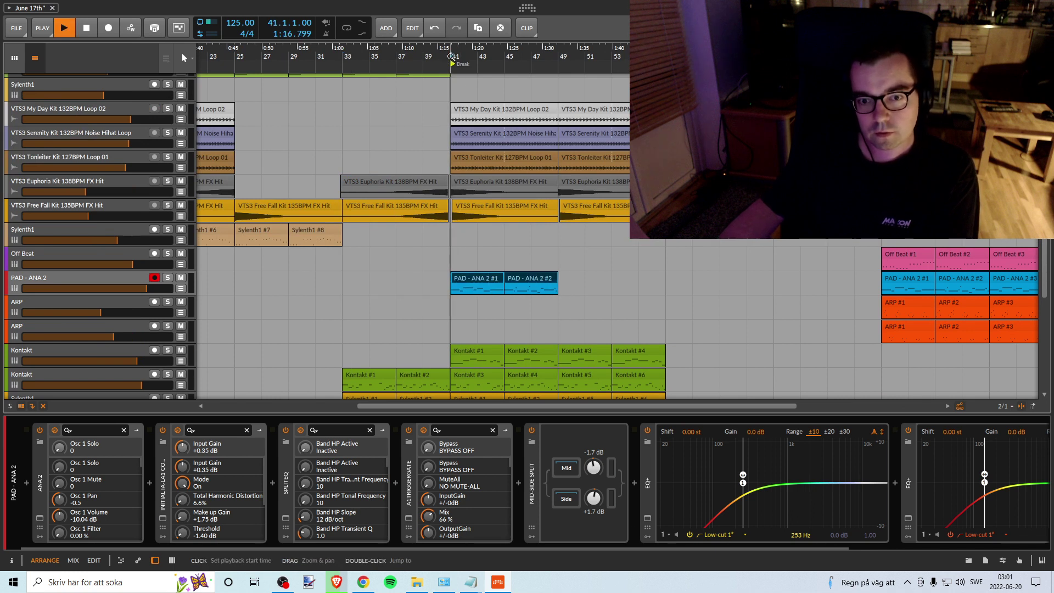
left_click(167, 278)
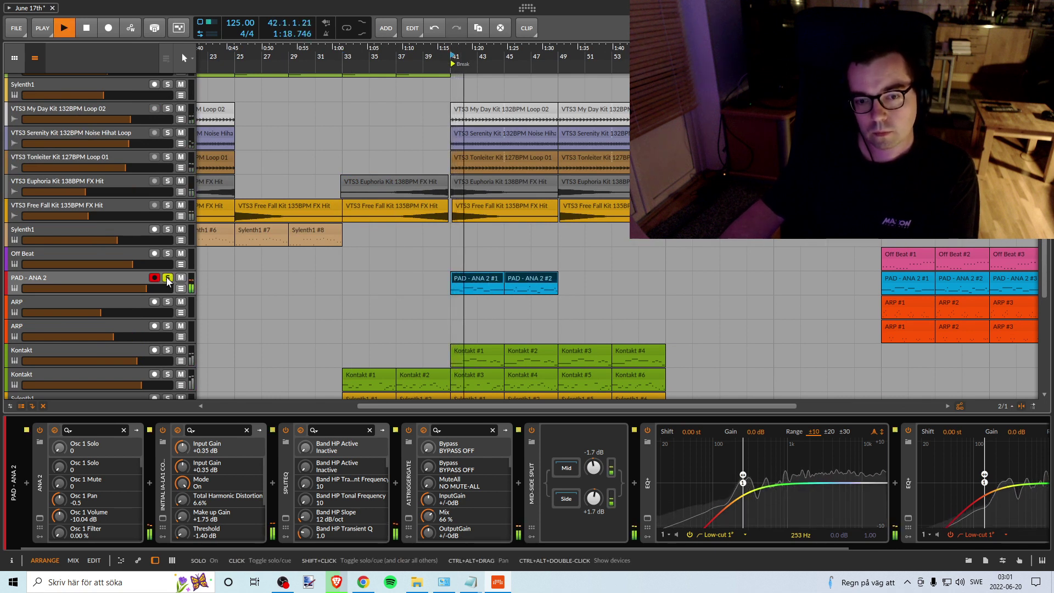
left_click(166, 277)
Step: Raise the PAD - ANA 2 track's volume to +3.7 dB while the break plays, and stop playback
left_click_drag(145, 288, 126, 288)
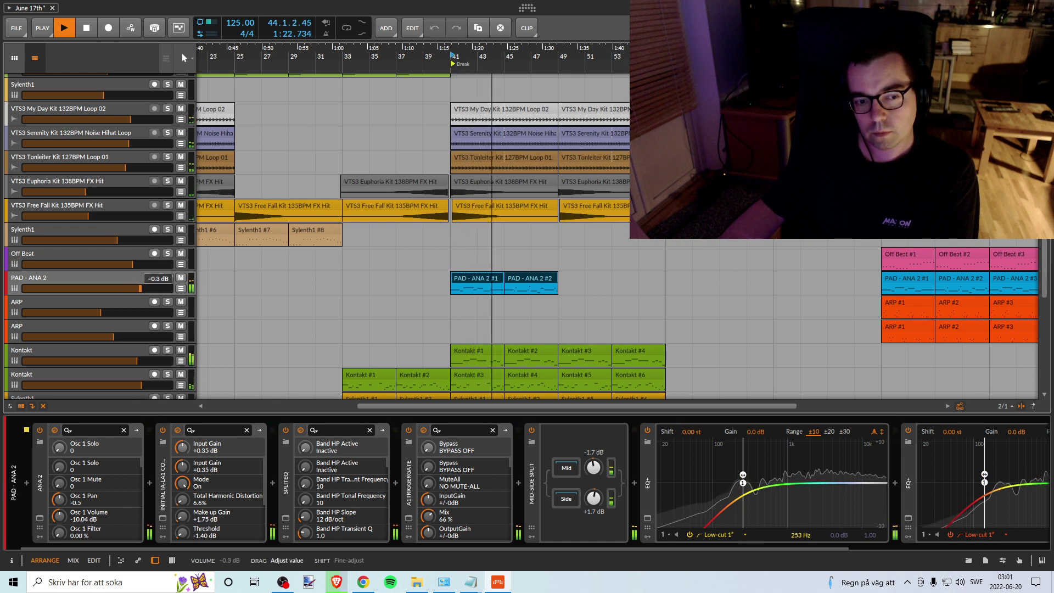
left_click_drag(128, 288, 126, 288)
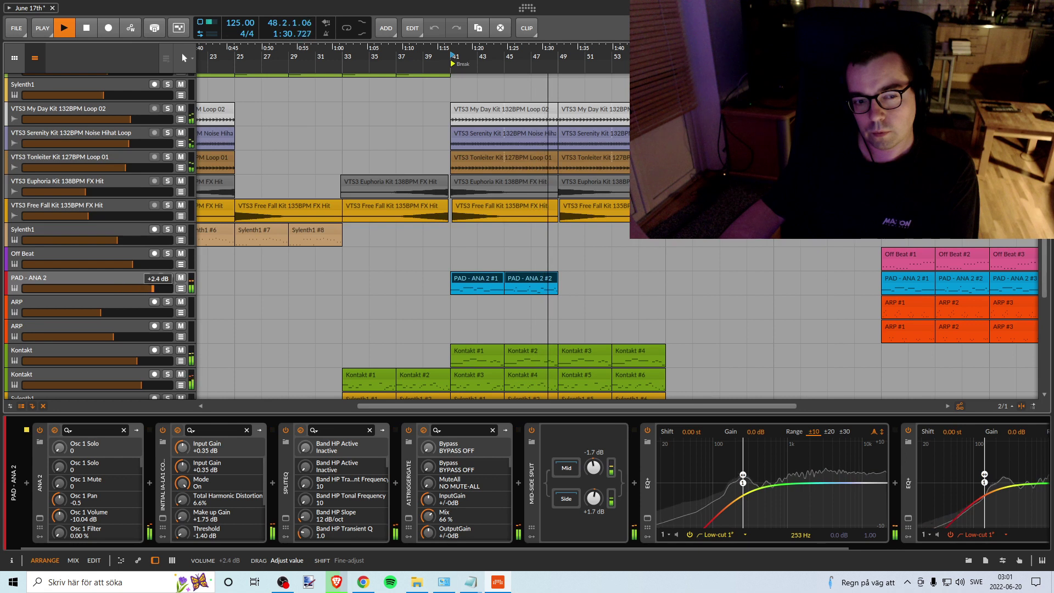
left_click_drag(153, 289, 160, 289)
key("space")
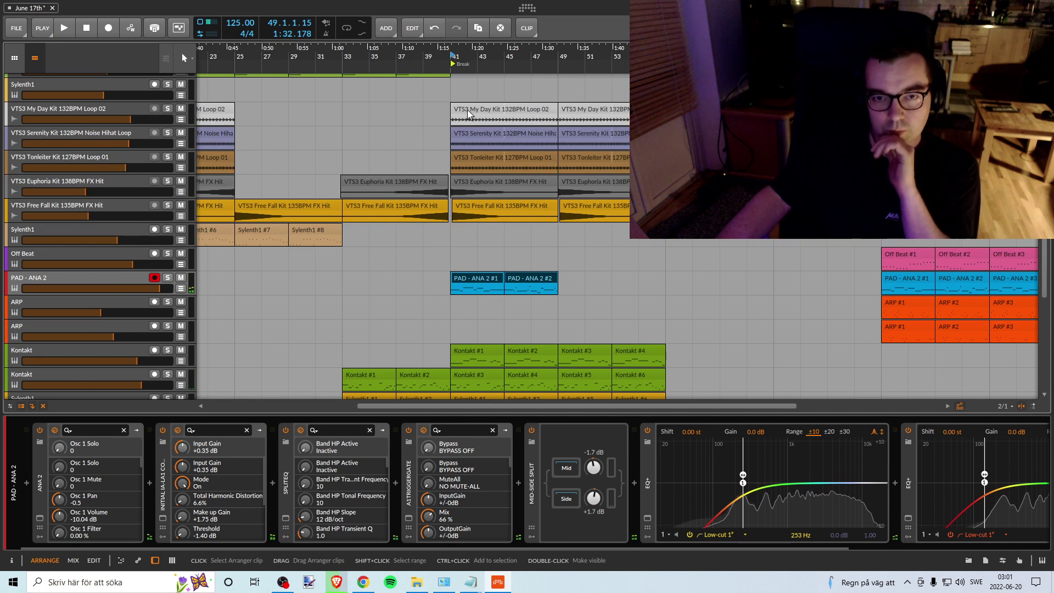
Step: Replay the break from bar 41, solo PAD - ANA 2 briefly, and lower its track volume against the full mix
key("space")
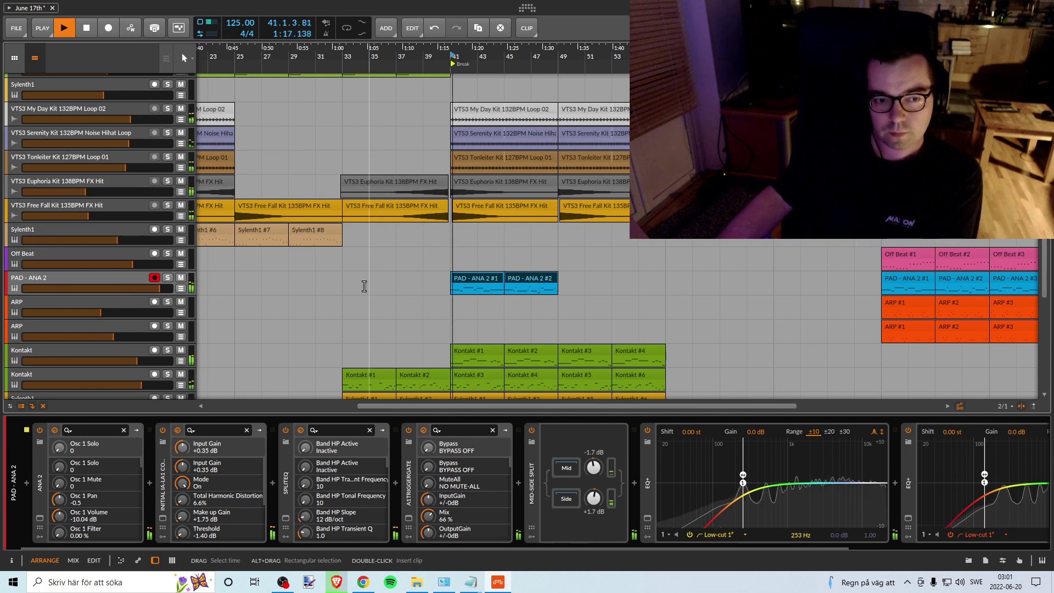
left_click(168, 278)
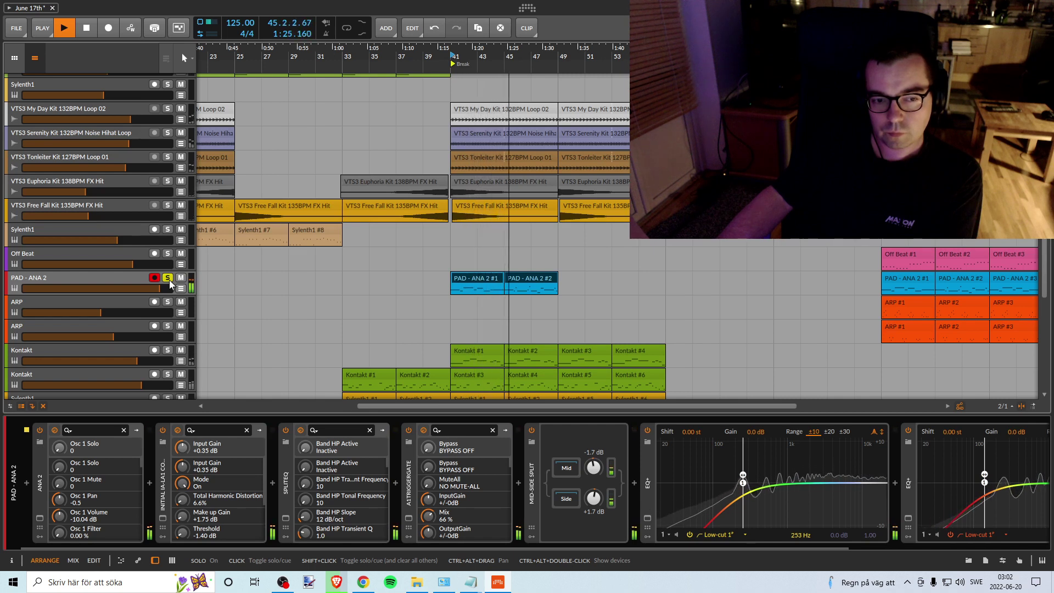
left_click(168, 278)
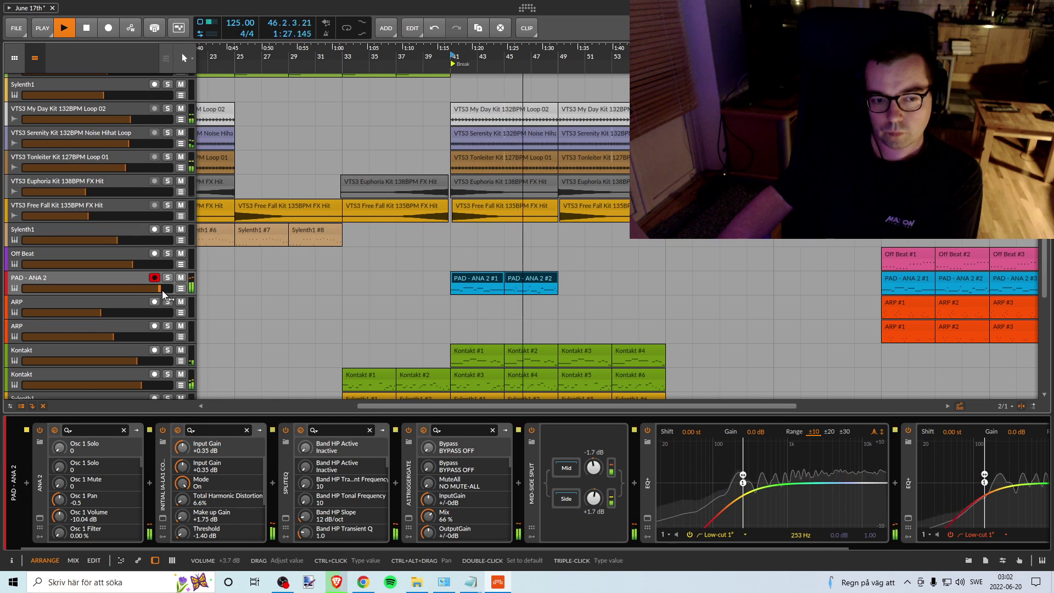
left_click_drag(163, 295, 164, 290)
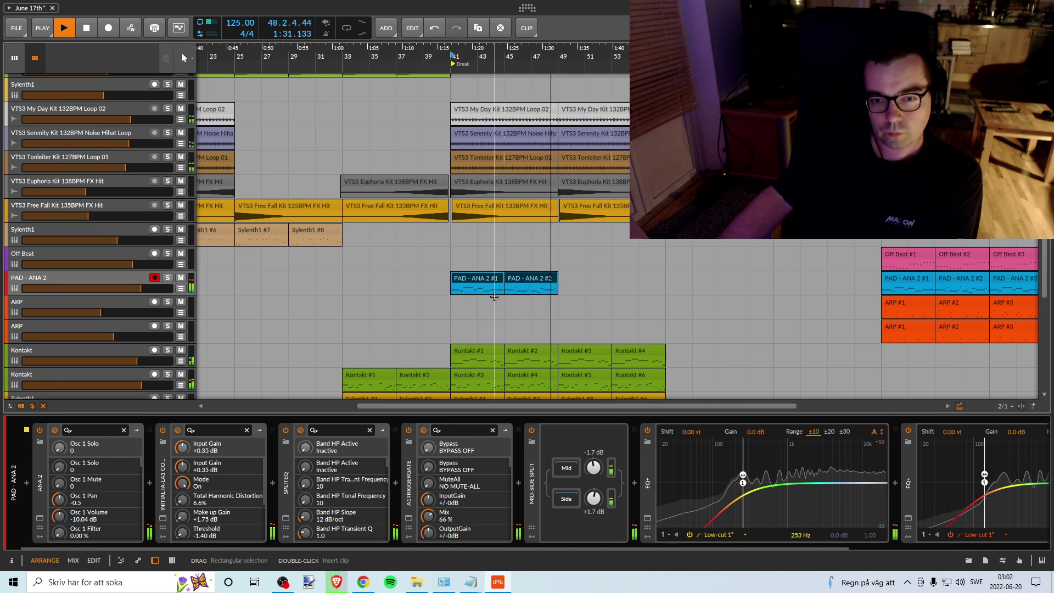
Step: Listen on past bar 49, stop playback, and compare the PAD - ANA 2 clips with the other tracks in the break
scroll(506, 301, "down", 5)
scroll(524, 291, "up", 2)
scroll(523, 291, "down", 2)
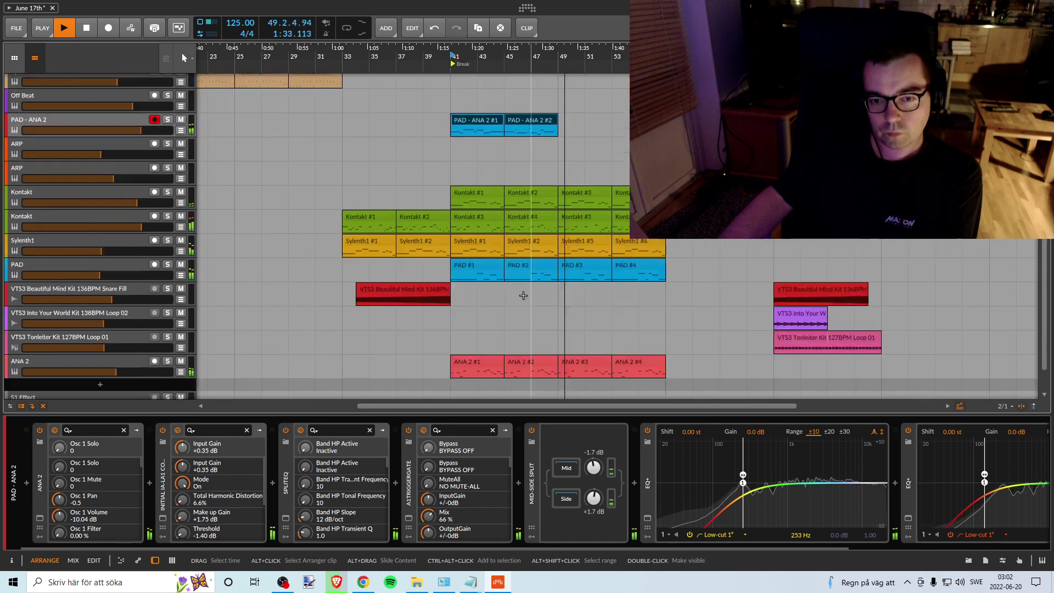
scroll(526, 280, "up", 3)
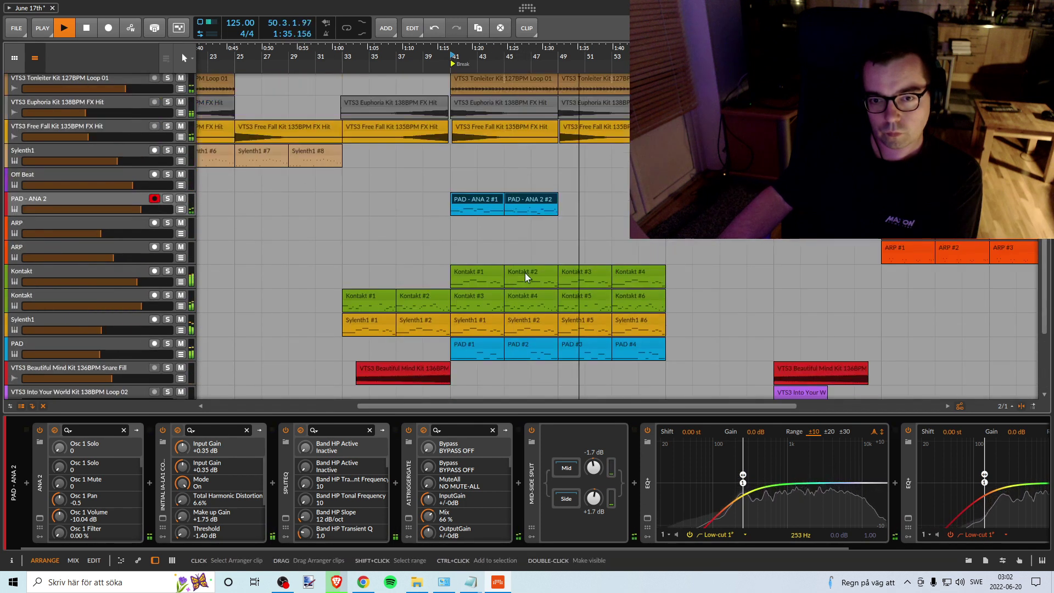
scroll(525, 258, "down", 2)
scroll(522, 236, "up", 2)
key("space")
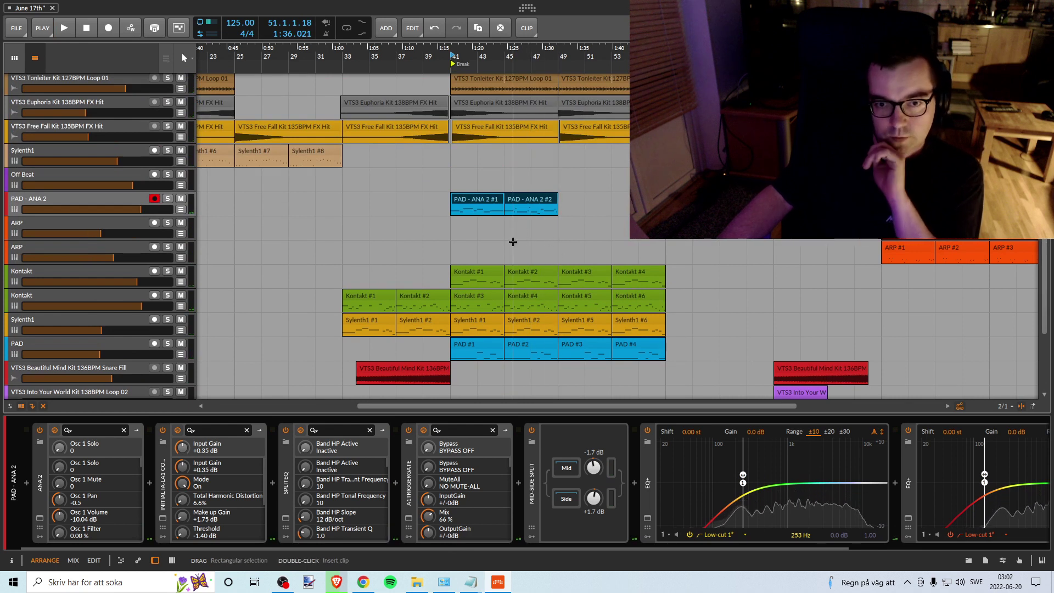
scroll(549, 289, "down", 3)
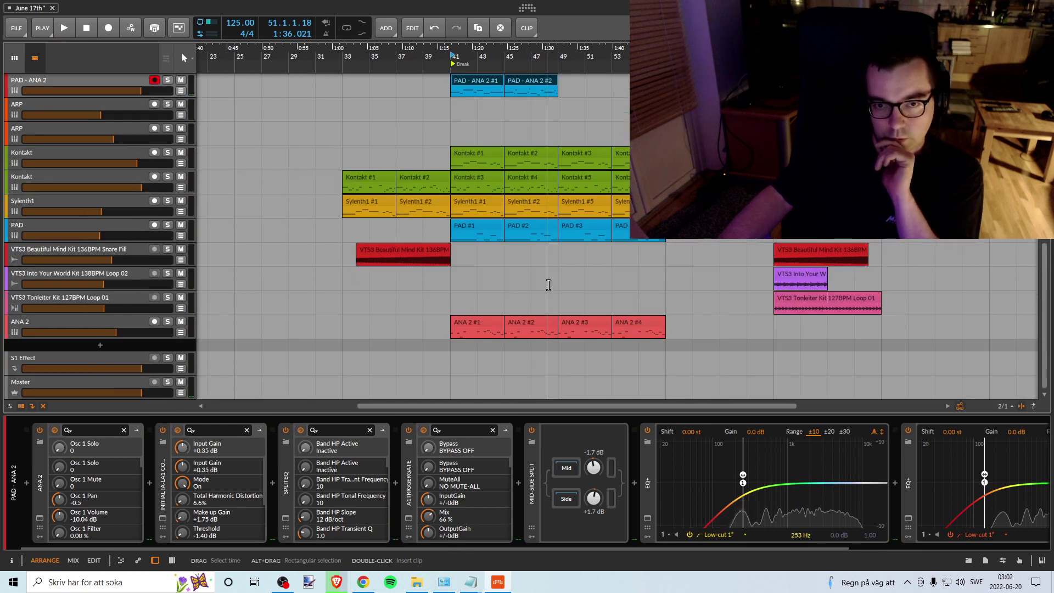
scroll(549, 285, "up", 2)
scroll(547, 285, "down", 2)
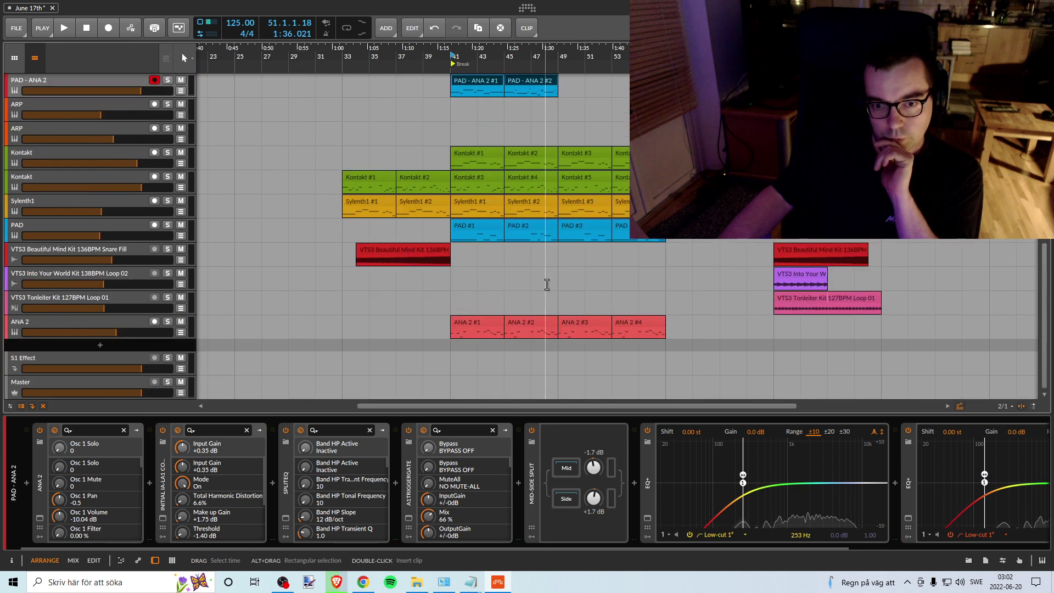
scroll(531, 283, "up", 2)
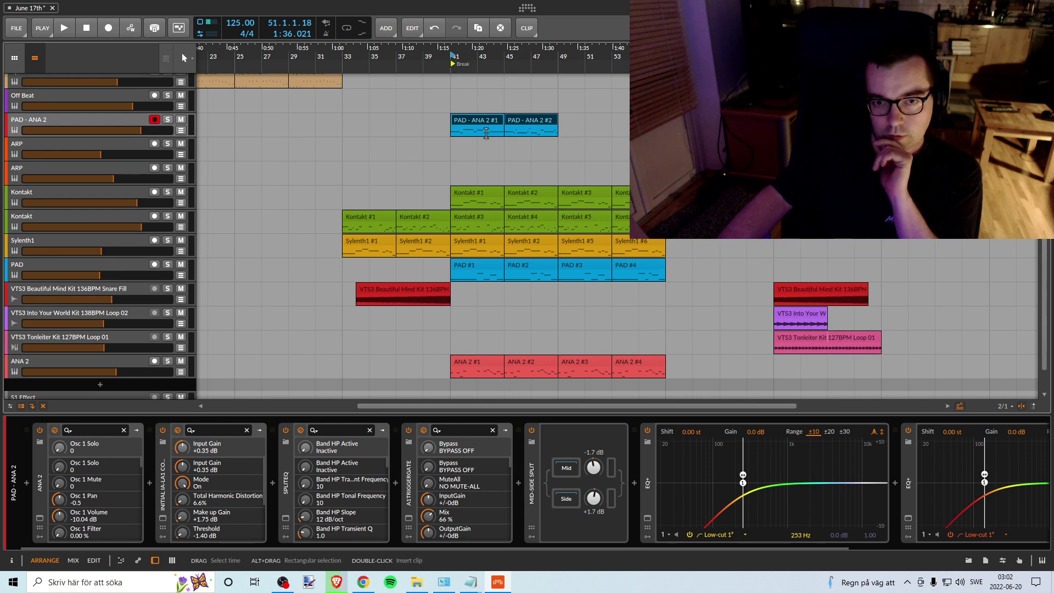
Step: Move the two PAD - ANA 2 clips onto the ANA 2 track at bar 41, replacing its first two clips
left_click_drag(475, 122, 483, 362)
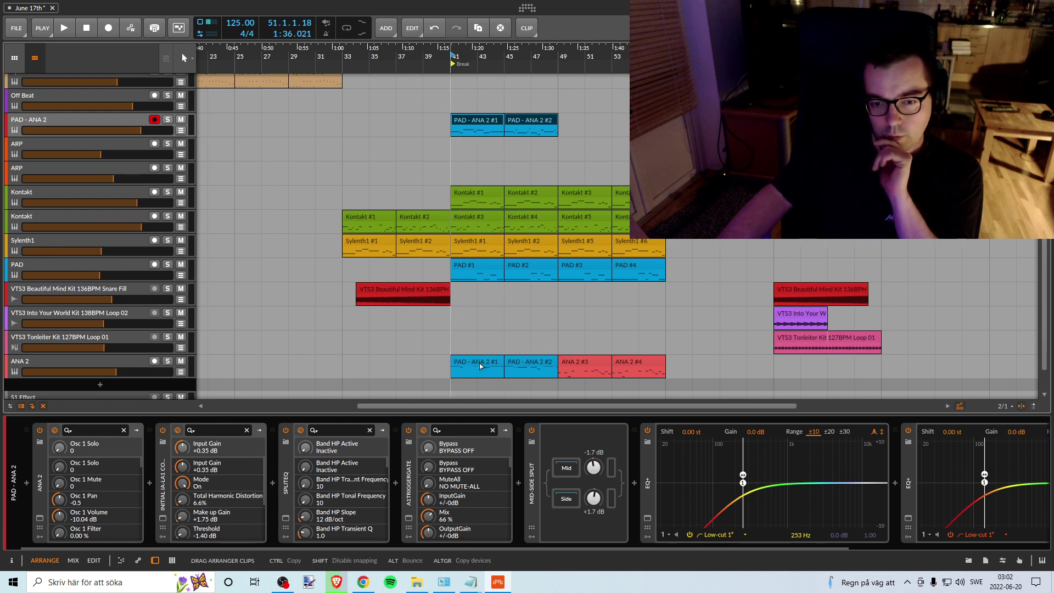
left_click_drag(479, 363, 480, 363)
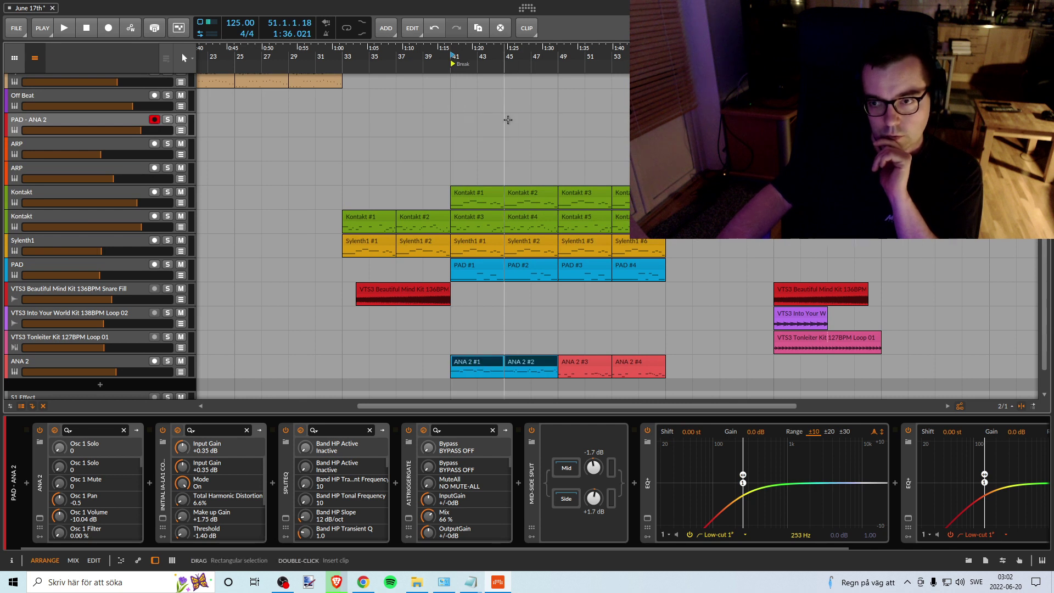
scroll(500, 305, "down", 2)
mouse_move(496, 54)
left_mouse_down()
mouse_move(492, 93)
mouse_move(466, 54)
mouse_move(479, 64)
left_mouse_up()
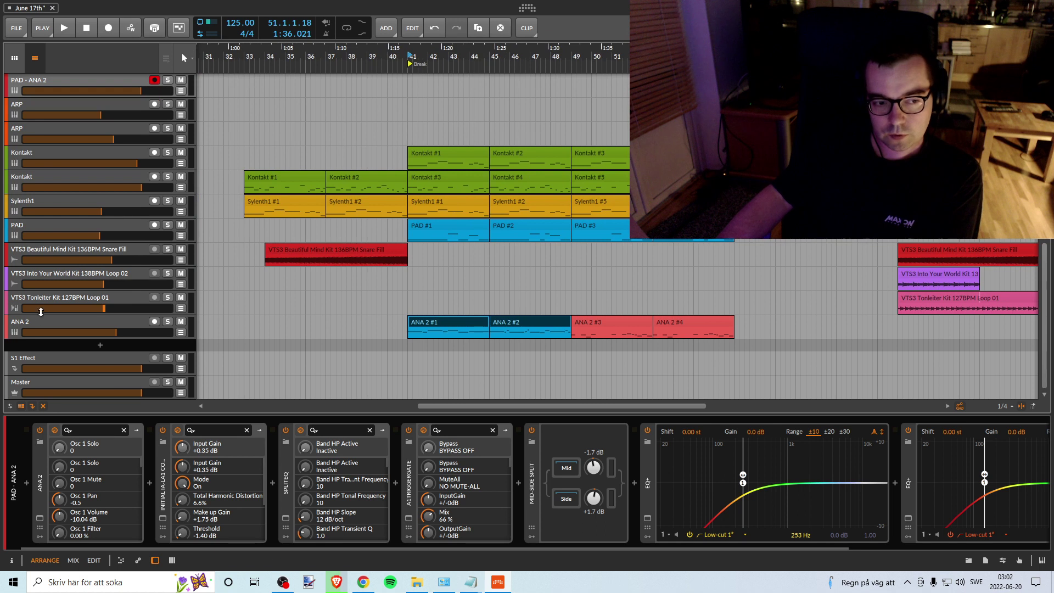
Step: Select the ANA 2 track and play the break from bar 41, soloing the track briefly to hear the moved clips
left_click(87, 336)
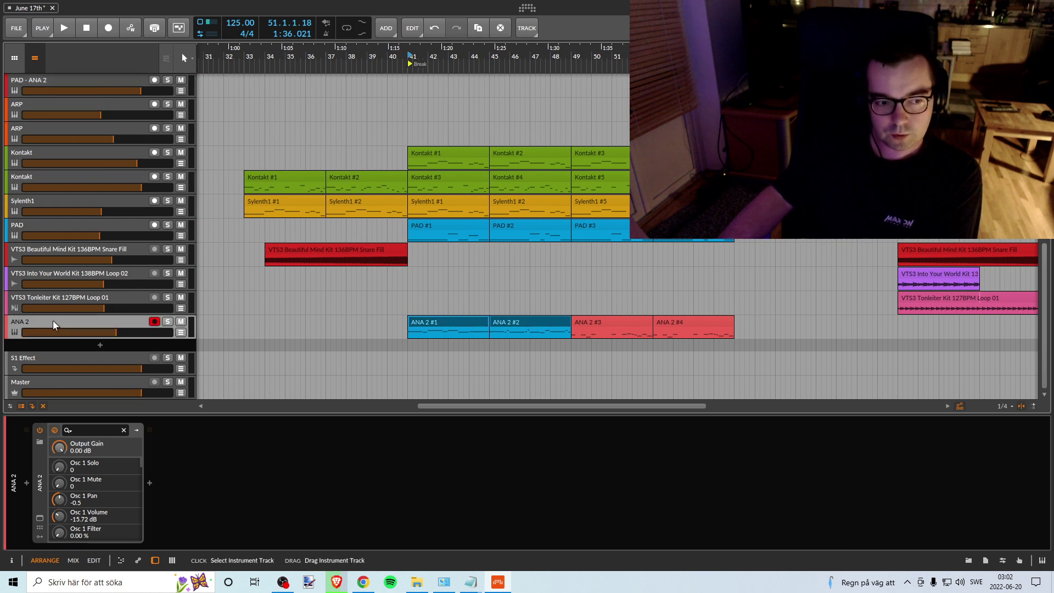
key("space")
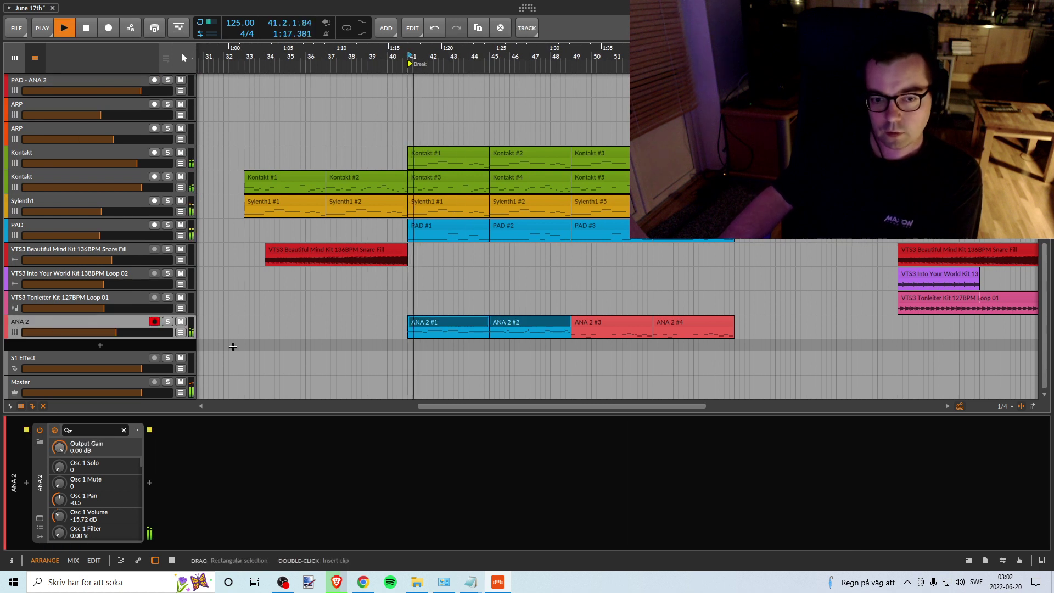
left_click(167, 322)
left_click(168, 322)
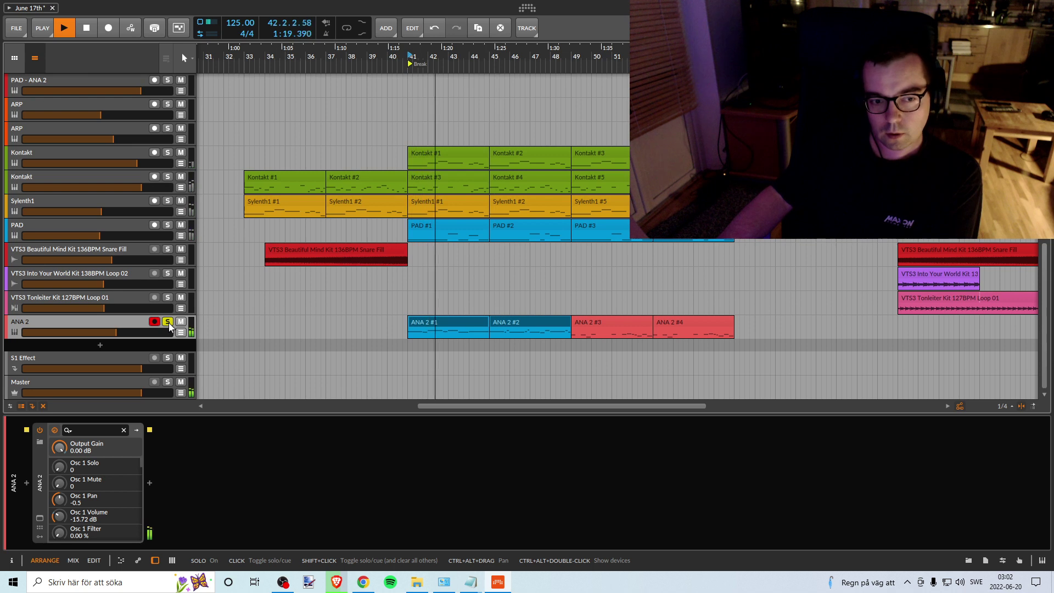
key("space")
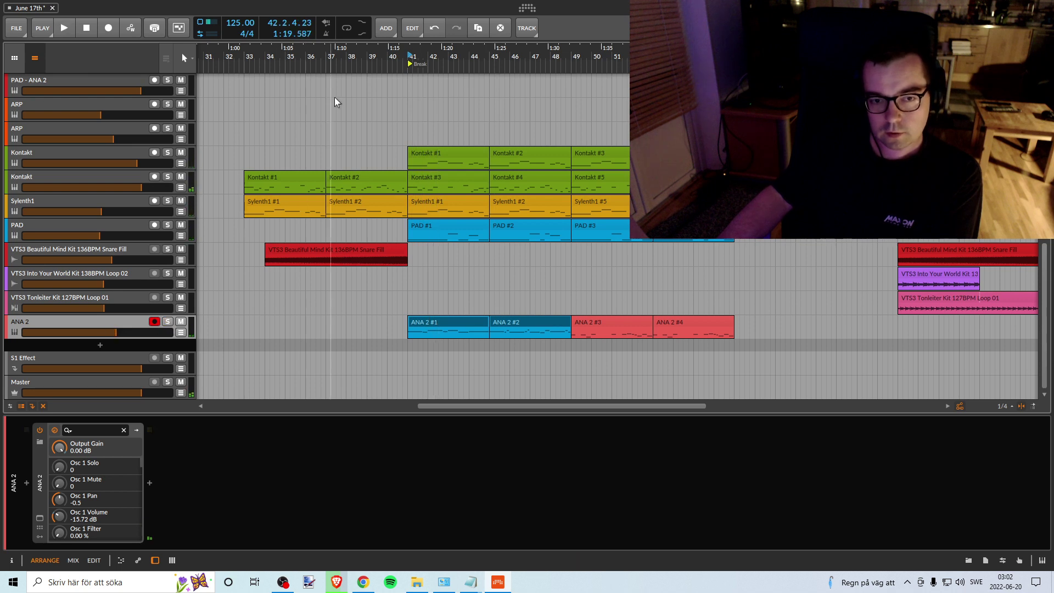
Step: Replay from just before the Break marker, raise the ANA 2 track's volume, and stop playback
left_click(404, 98)
key("space")
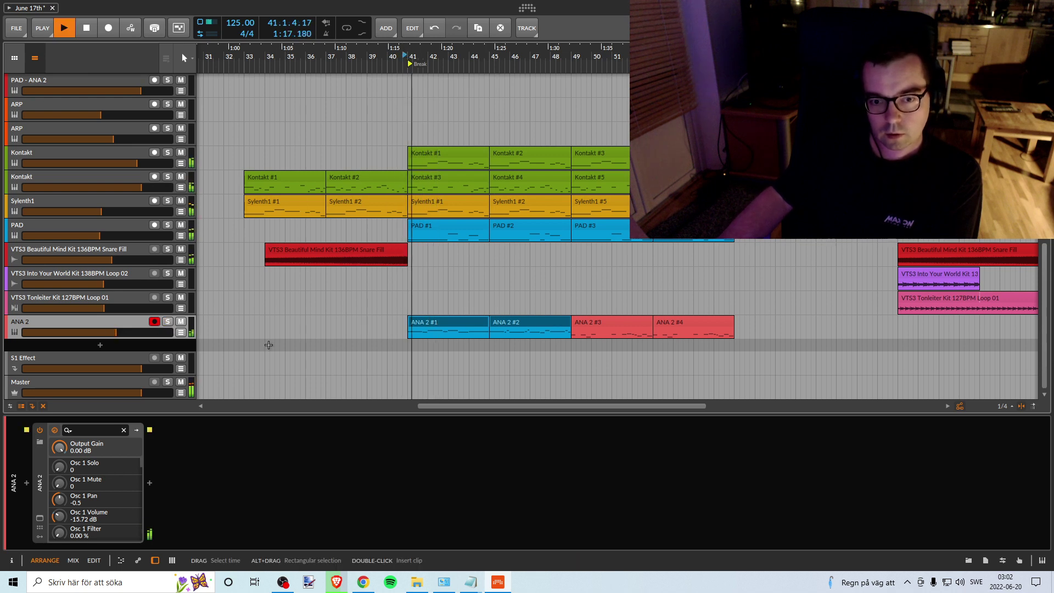
mouse_move(119, 332)
left_mouse_down()
mouse_move(136, 332)
mouse_move(82, 332)
mouse_move(138, 332)
left_mouse_up()
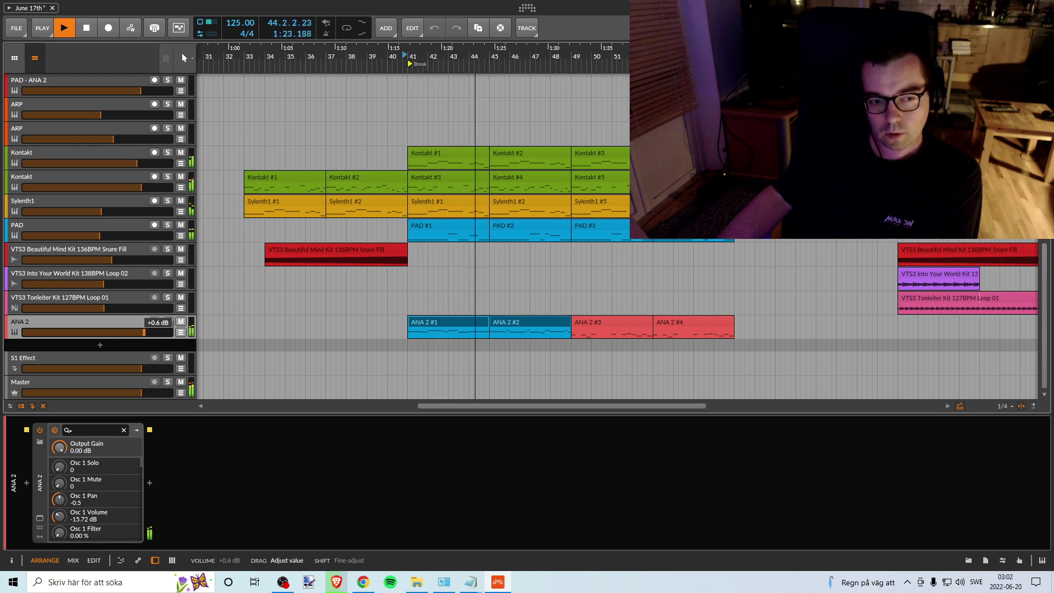
left_click(155, 322)
key("space")
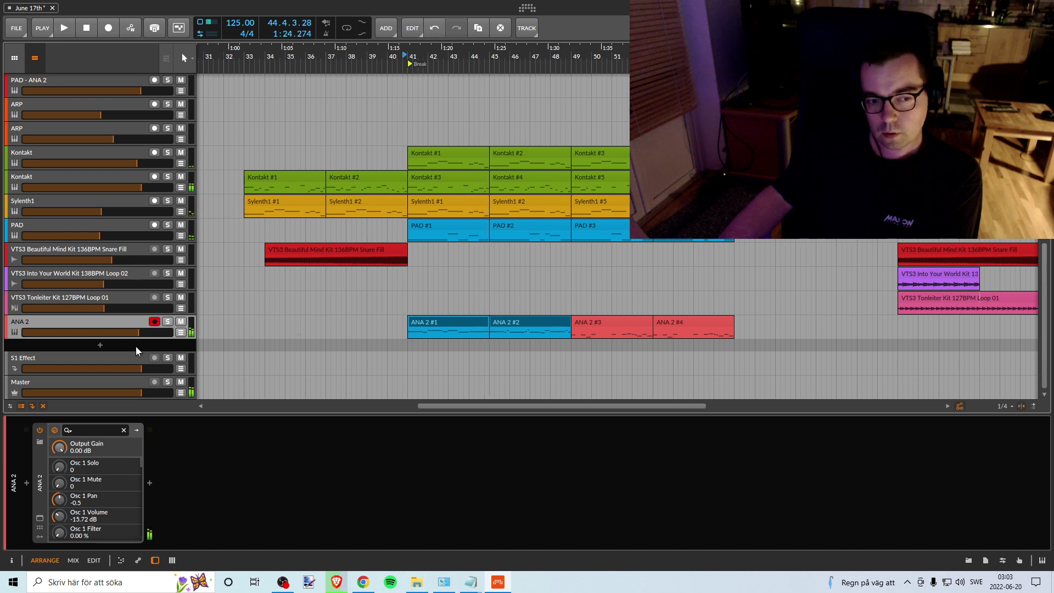
Step: Play the break from bar 49, mute and unmute ANA 2 for comparison, and set its track volume to -6.0 dB
left_click(572, 350)
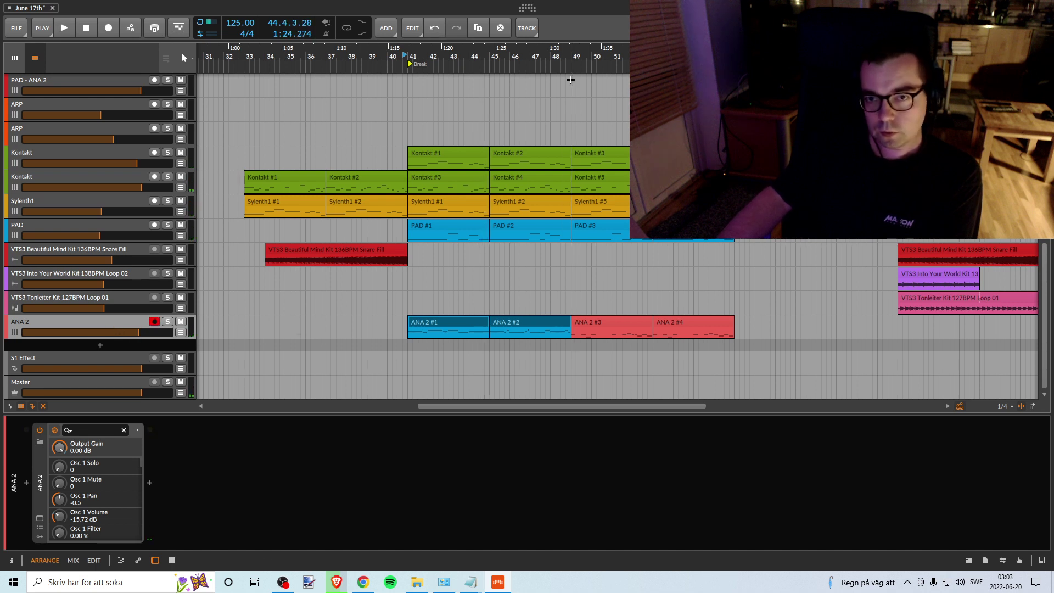
key("space")
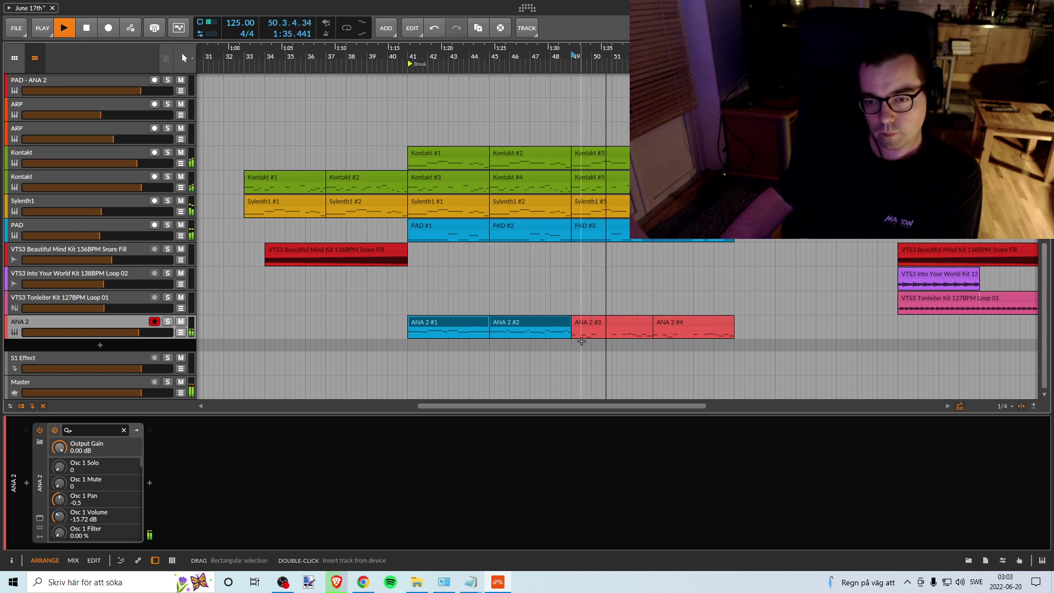
left_click(182, 322)
left_click(182, 322)
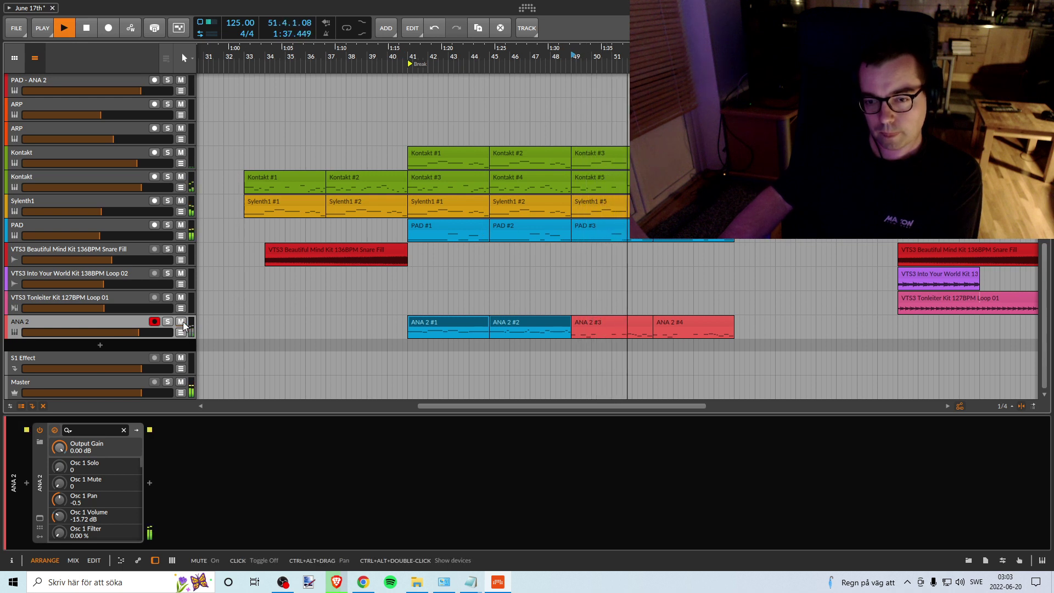
left_click_drag(156, 331, 152, 331)
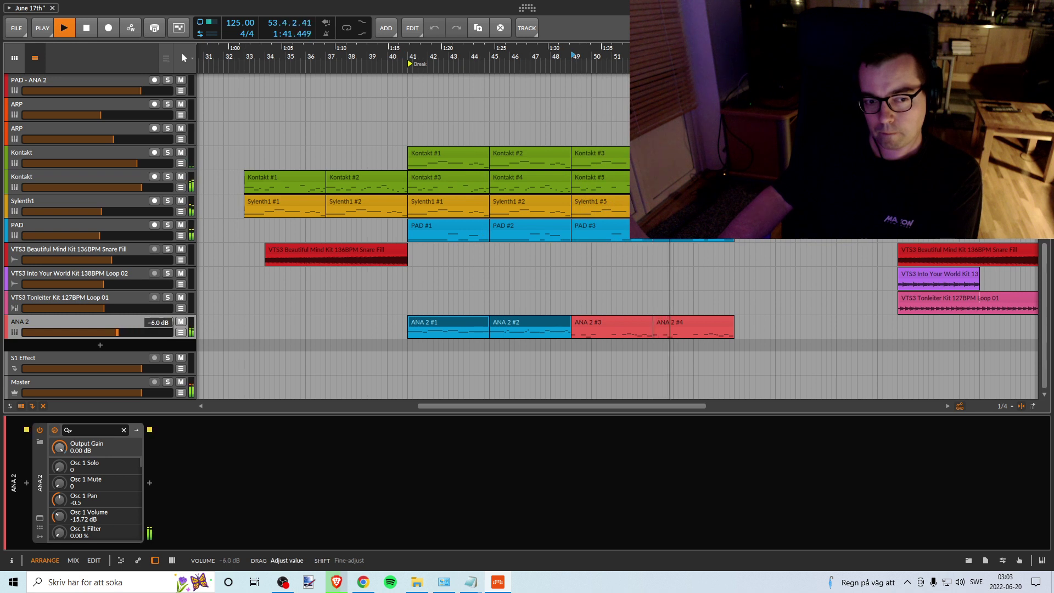
left_click_drag(117, 332, 117, 332)
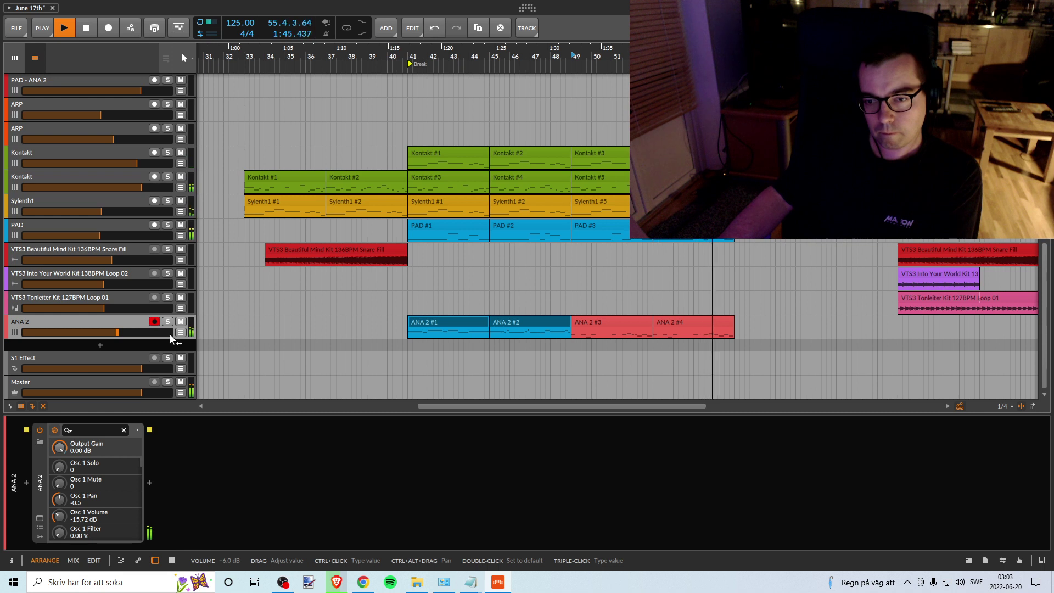
Step: Stop playback and duplicate the ANA 2 track together with its clips
key("space")
key("ctrl+d")
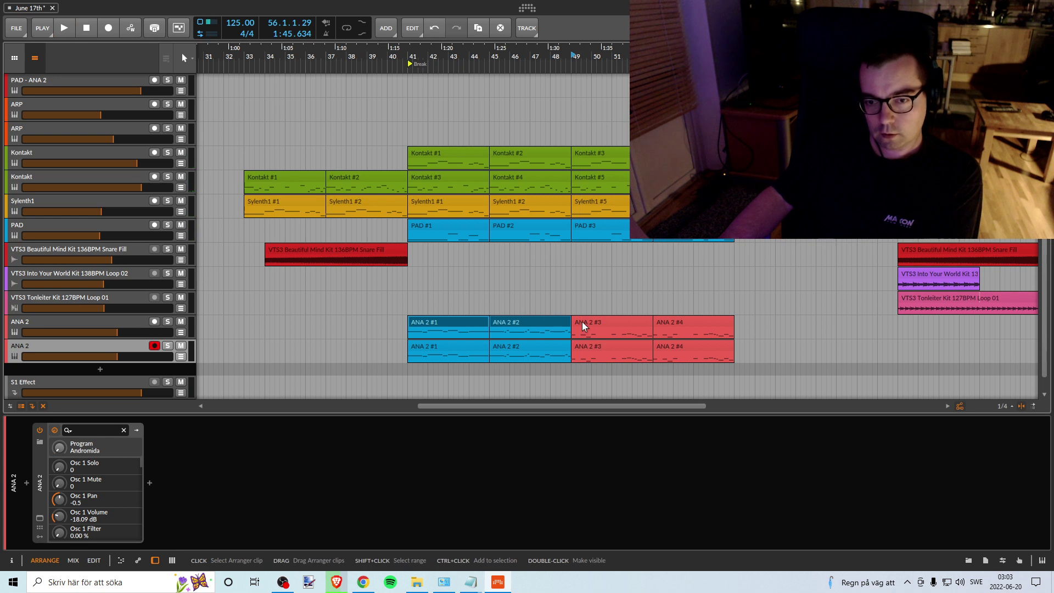
Step: On the upper ANA 2 track, delete the two blue clips and move the two red clips back to bar 41
left_click(522, 323)
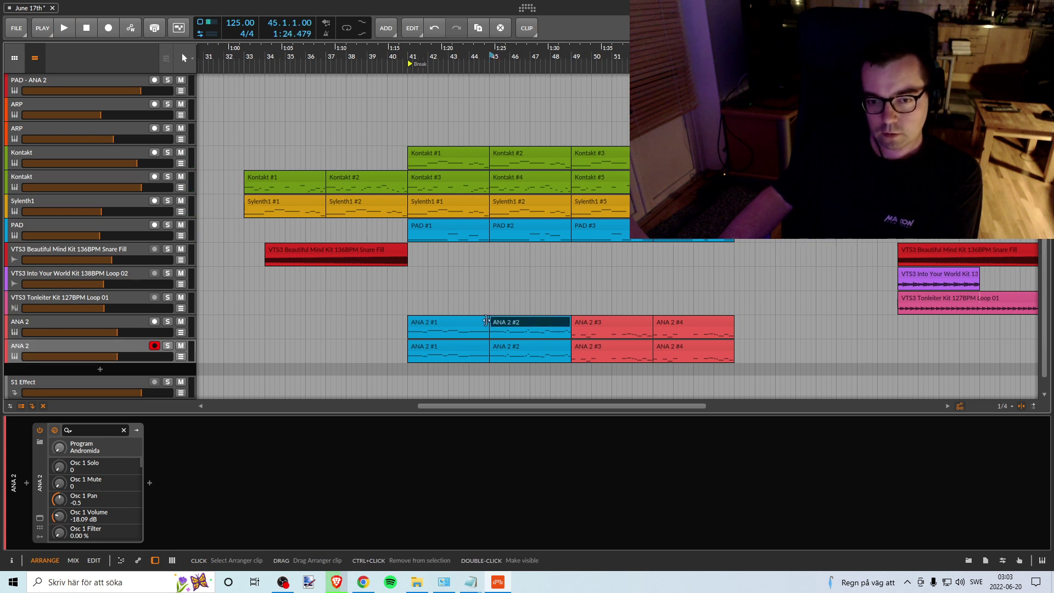
key("Delete")
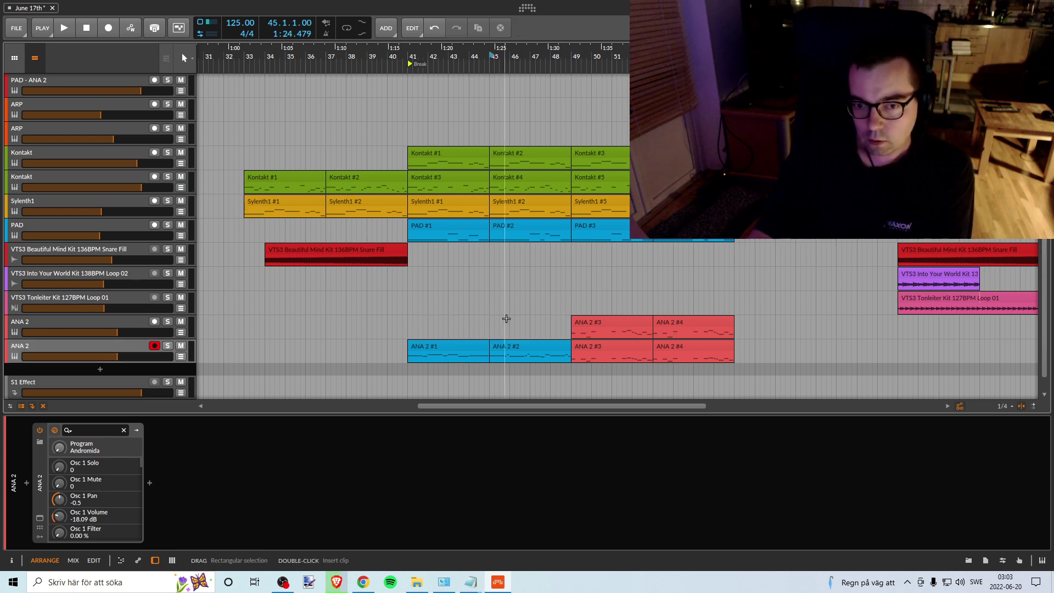
left_click(585, 317)
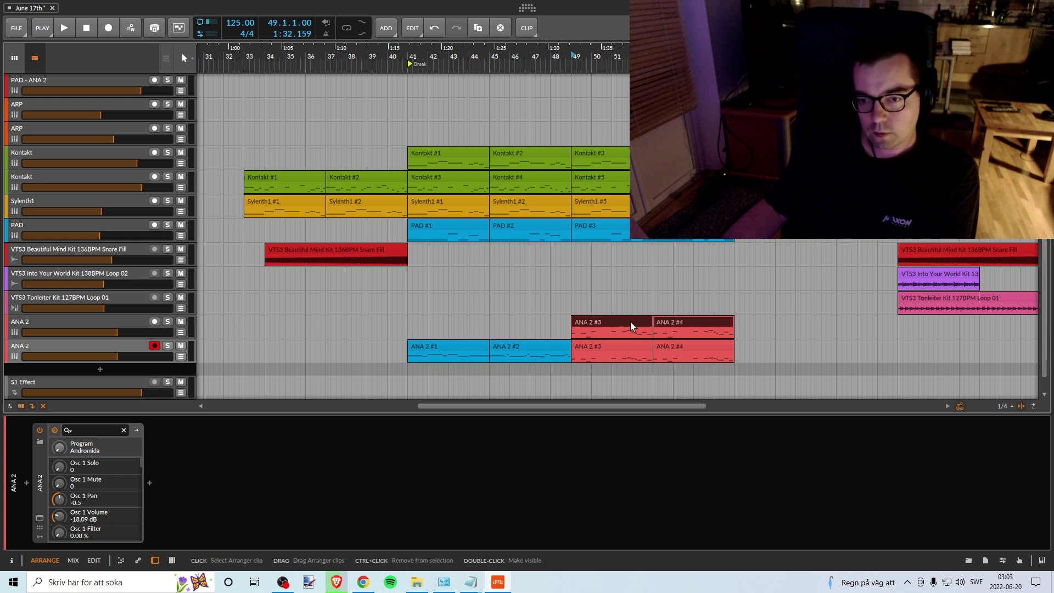
left_click_drag(620, 324, 462, 333)
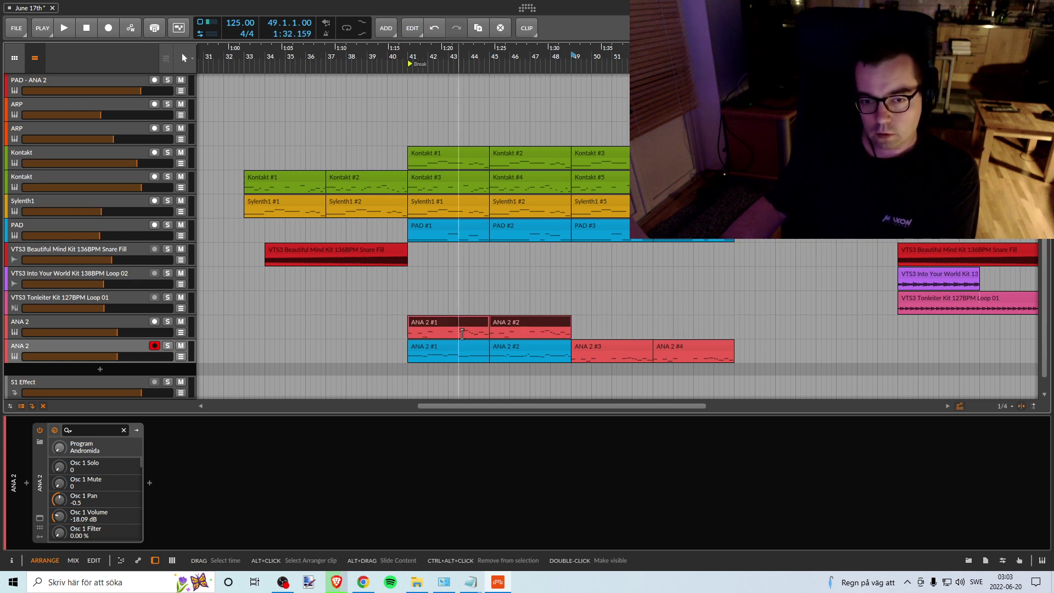
Step: Delete the two red clips at bar 49 from the lower ANA 2 track
double_click(121, 344)
left_click(41, 518)
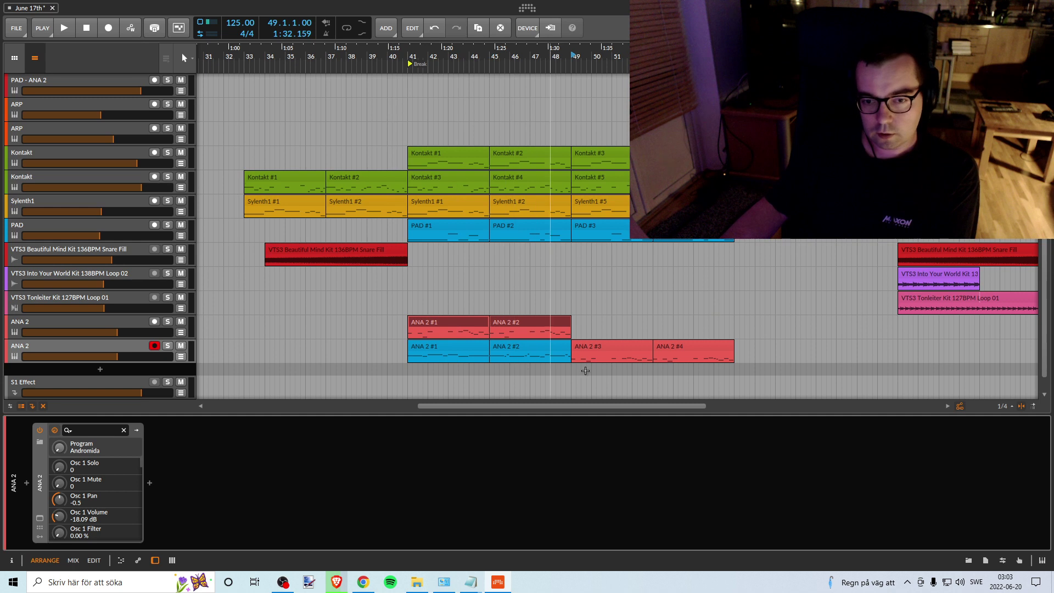
left_click(604, 347)
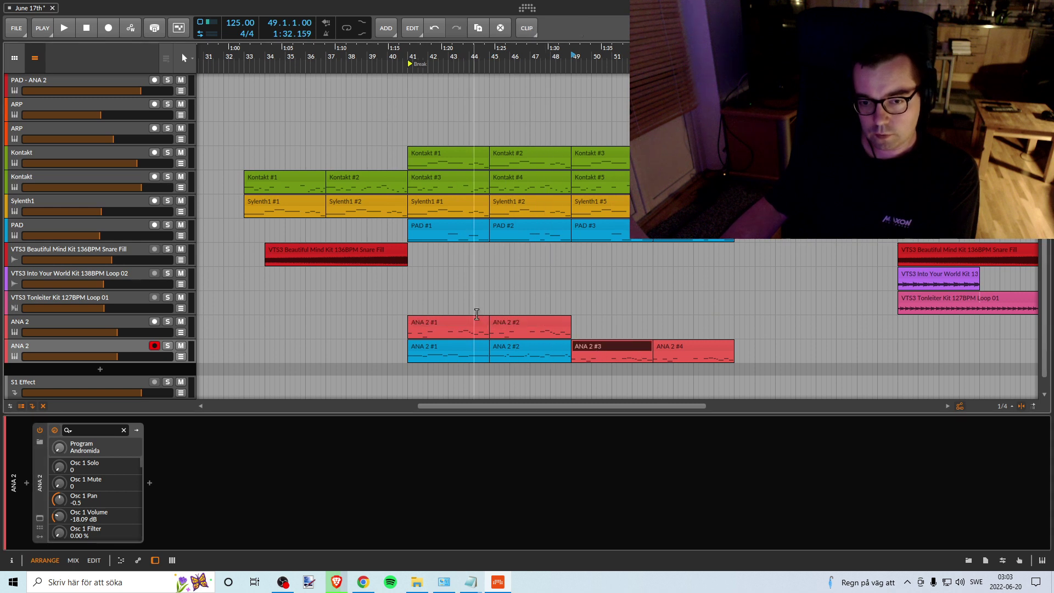
left_click(713, 348, "shift")
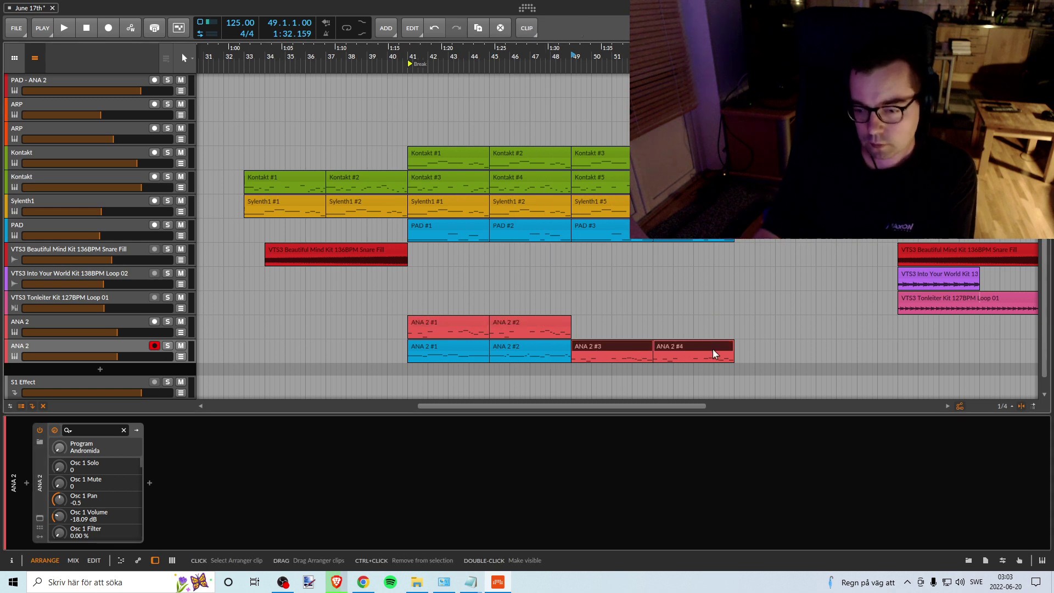
key("Delete")
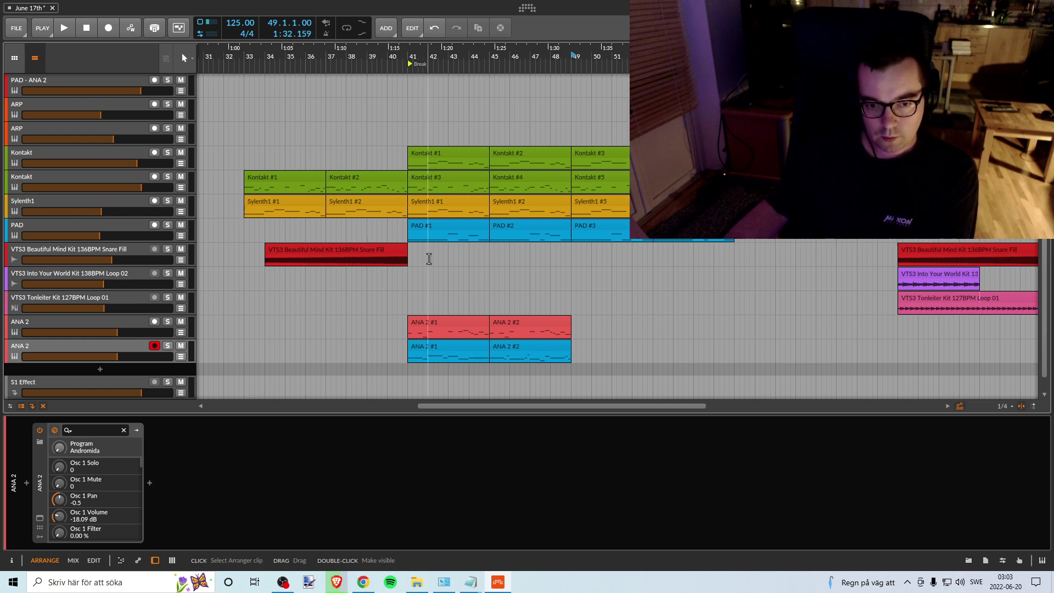
Step: Mark the break from bar 41 to bar 49 as the loop range and start playback
left_click_drag(414, 58, 415, 110)
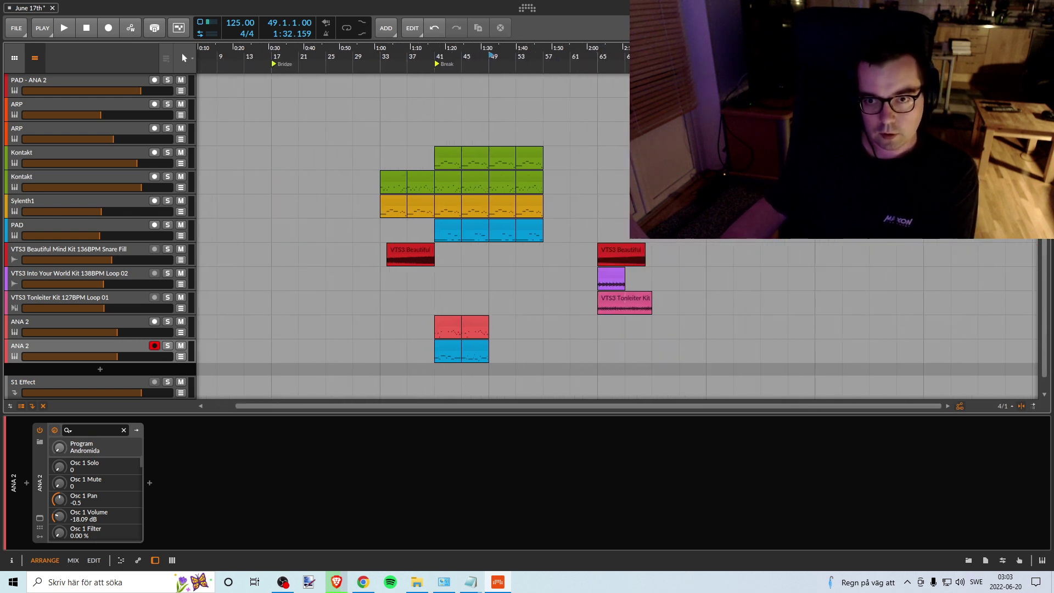
left_click_drag(516, 68, 469, 84)
scroll(447, 73, "up", 3)
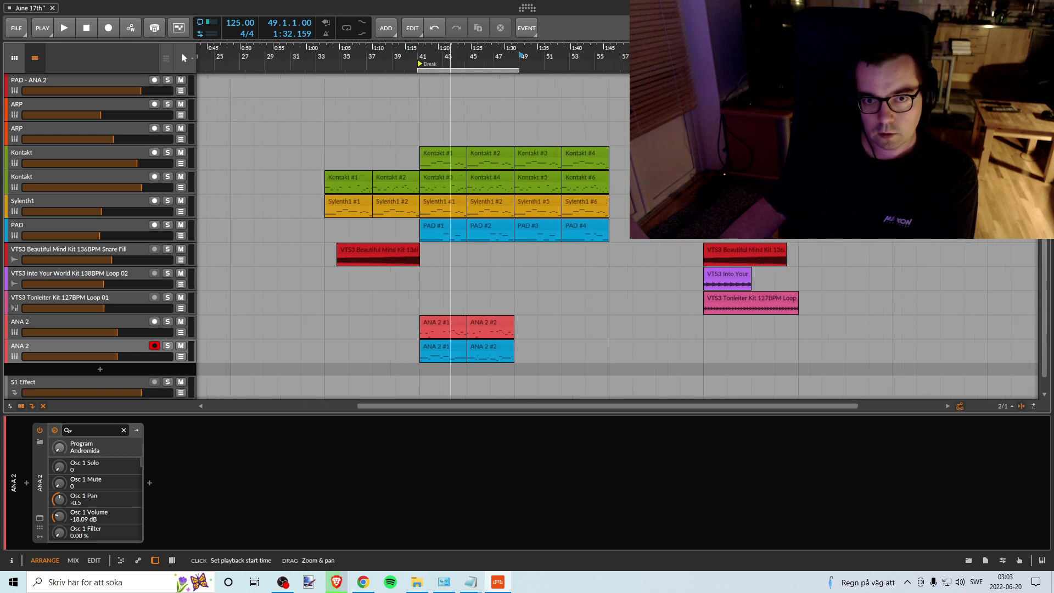
key("space")
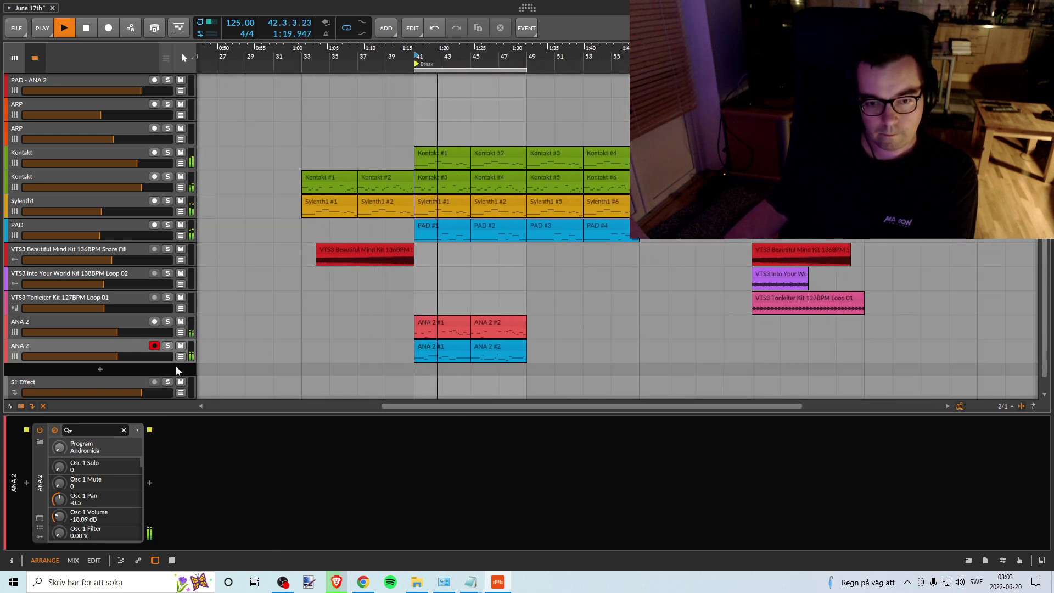
Step: Compare the two ANA 2 parts by muting the lower track, switching the mute to the upper one, and replaying the break
left_click(181, 346)
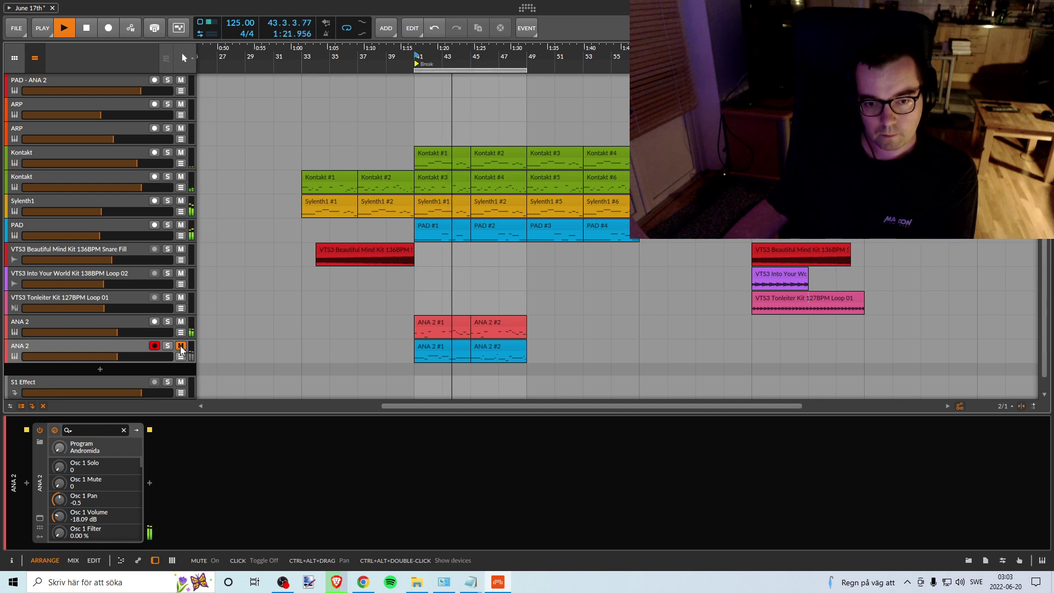
key("space")
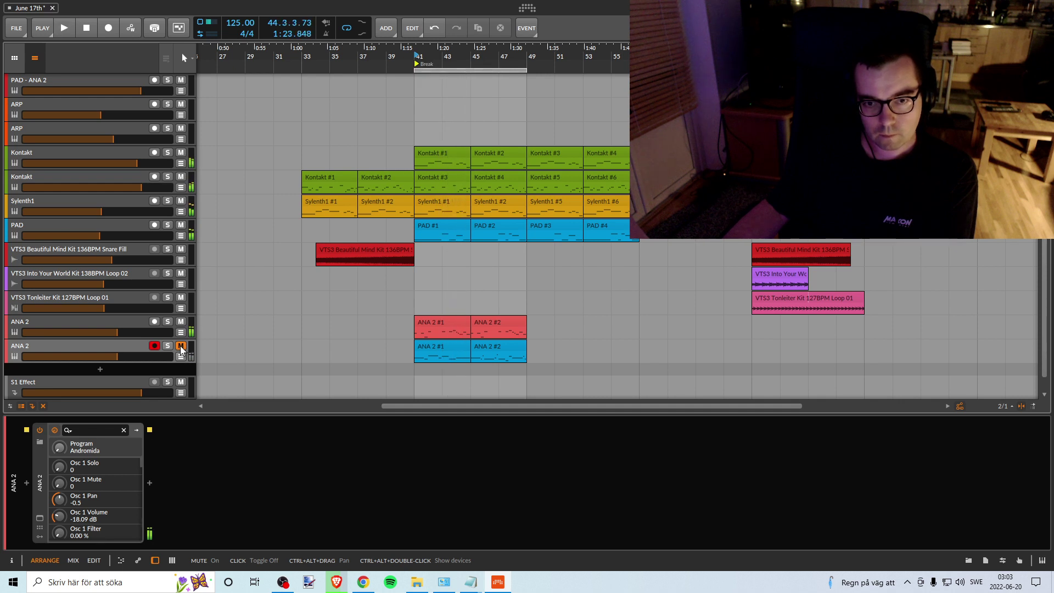
left_click(181, 321)
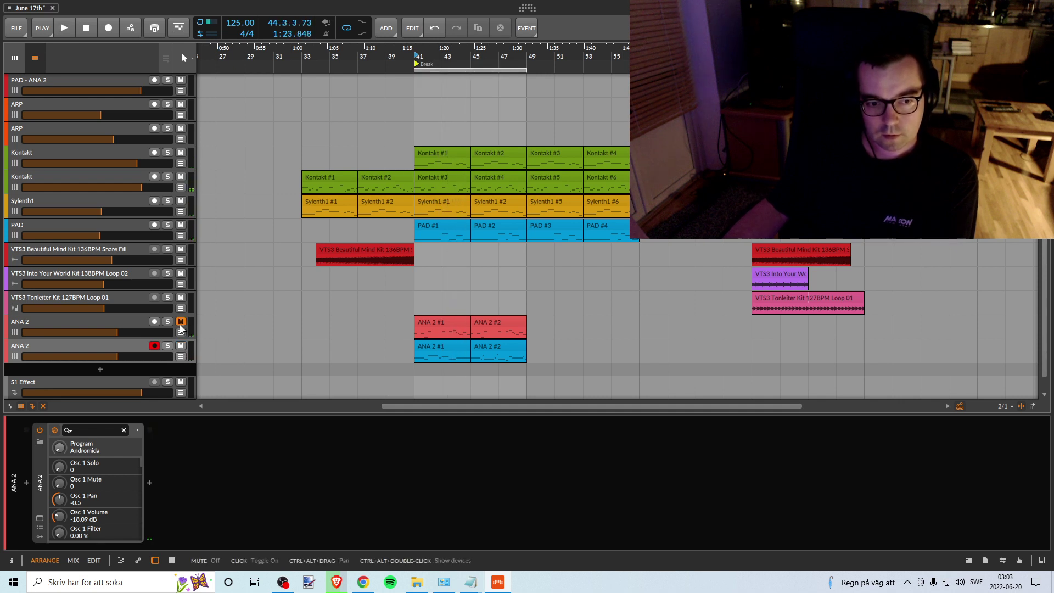
left_click(427, 65)
key("space")
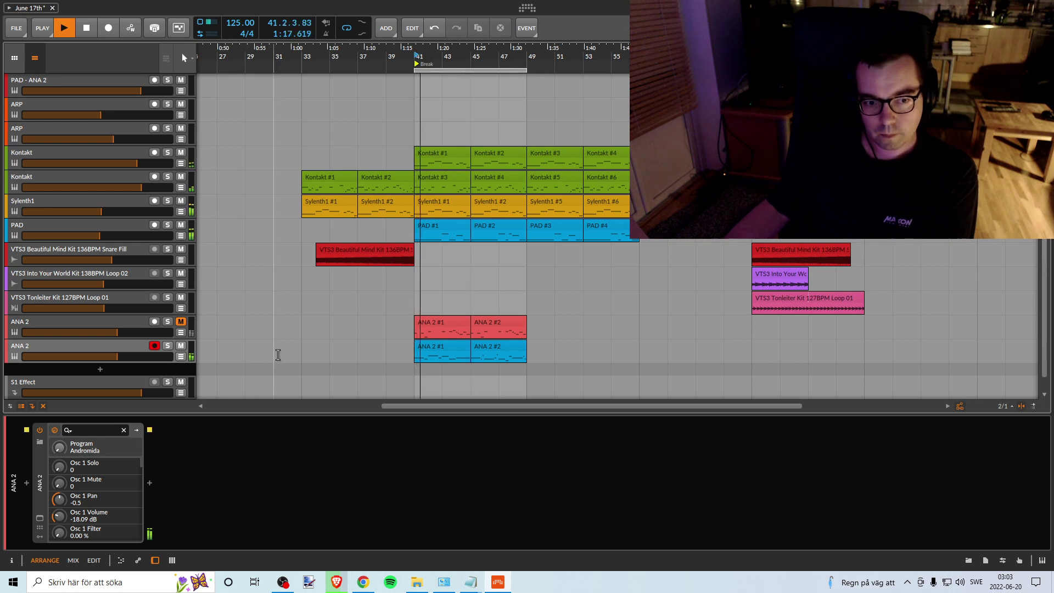
Step: Show the synth window of the lower ANA 2 track and play the loop with that track soloed
left_click(81, 345)
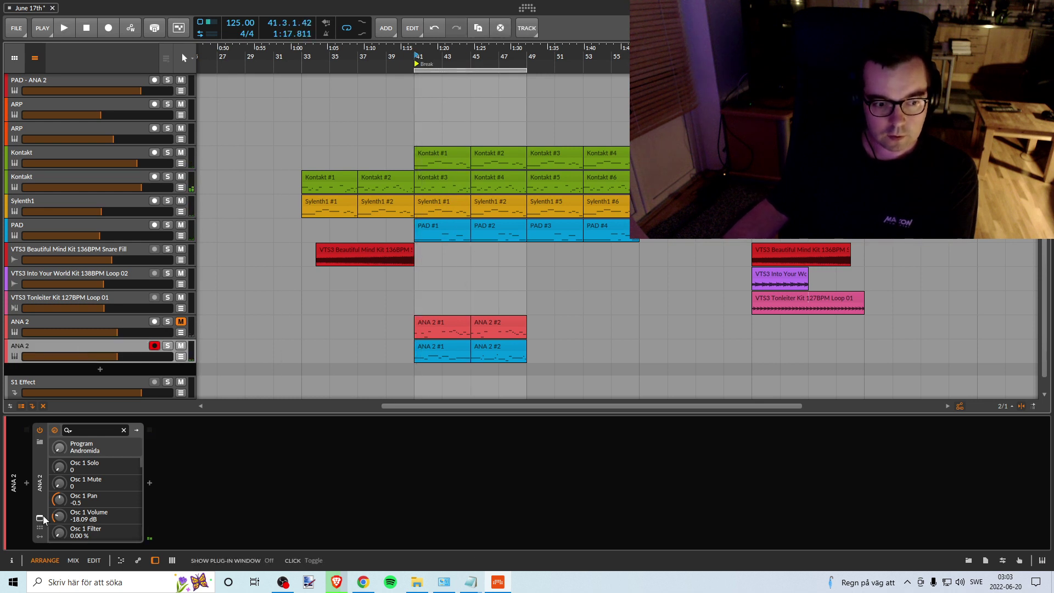
left_click(39, 517)
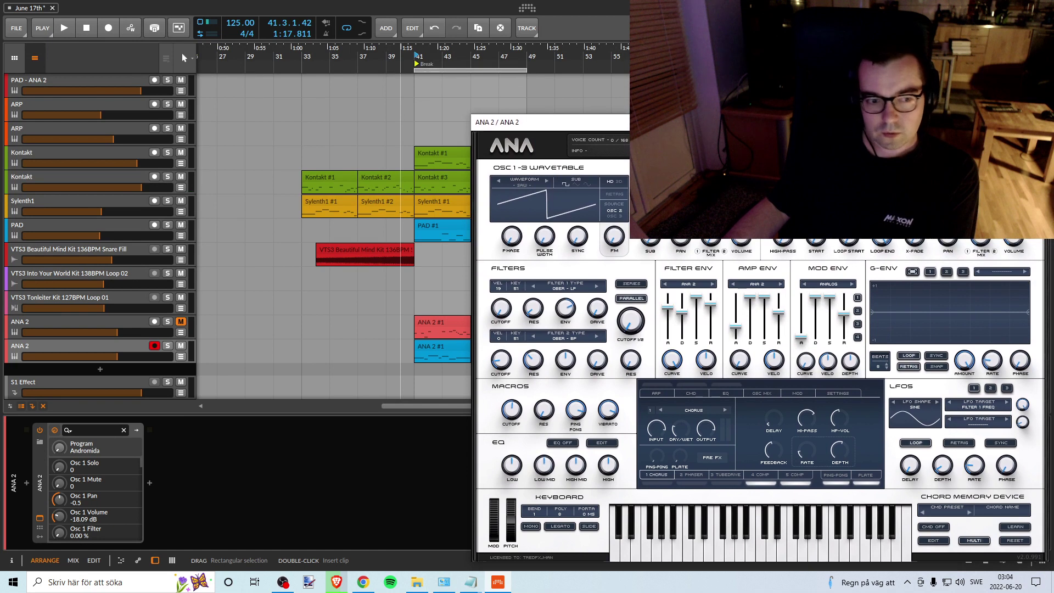
left_click(168, 347)
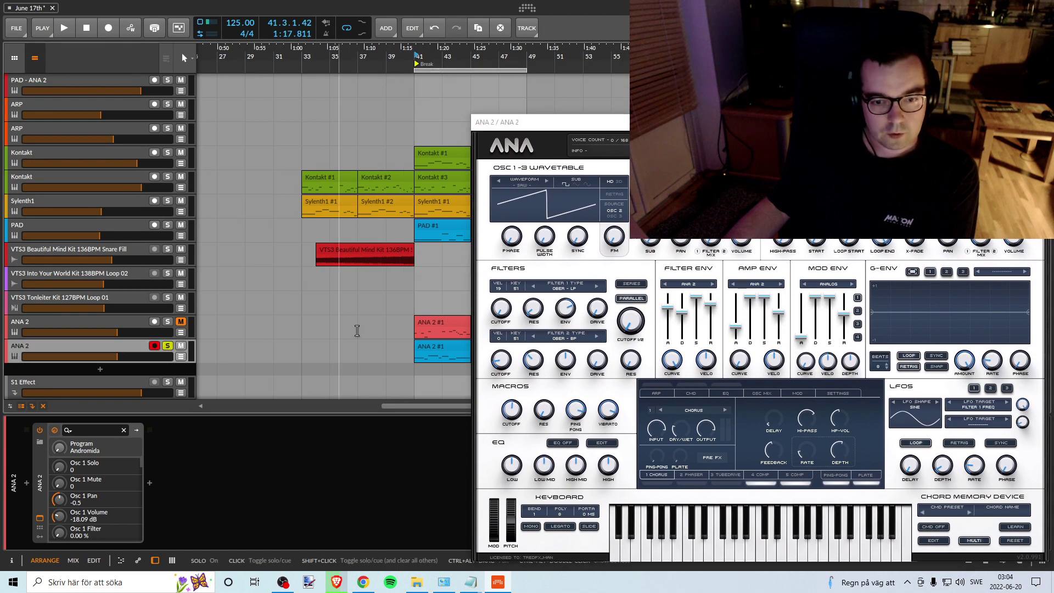
key("space")
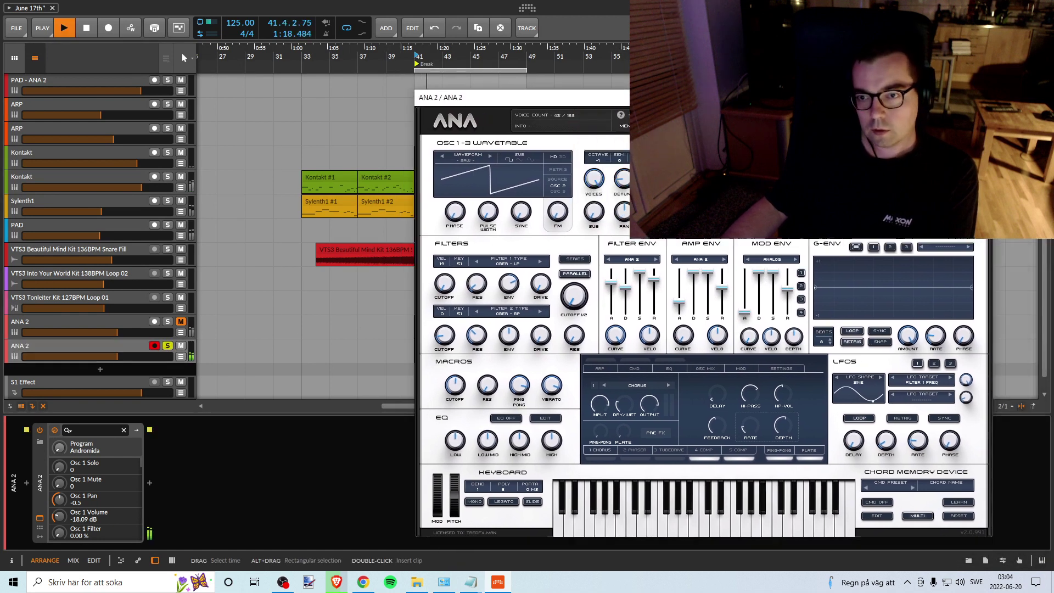
left_click_drag(714, 98, 707, 84)
Step: Load a preset from the Leads category of the ANA 2 preset browser and stop playback
left_click(708, 107)
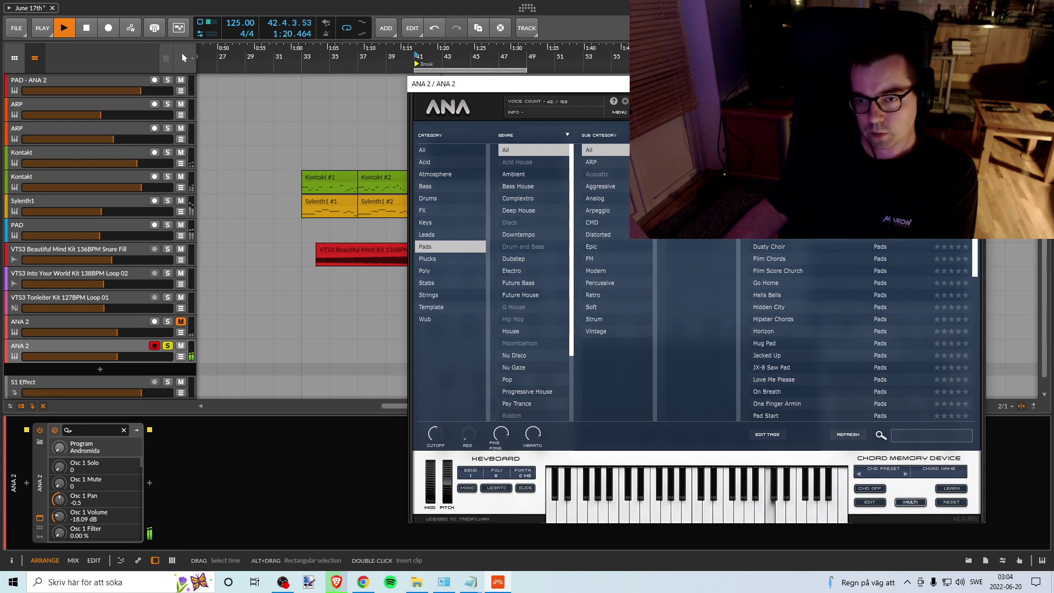
left_click(429, 236)
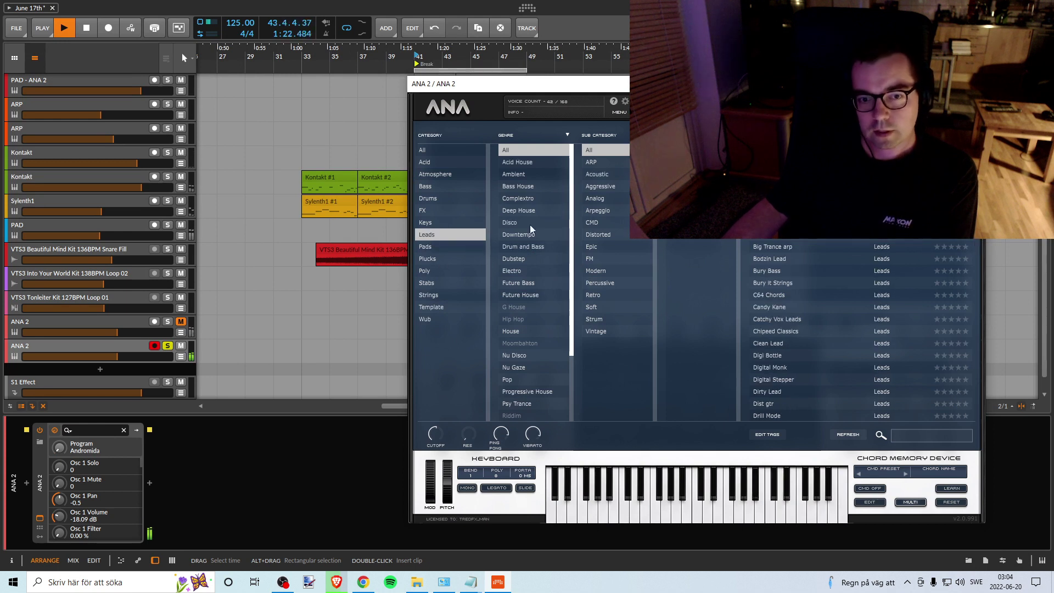
double_click(777, 187)
key("space")
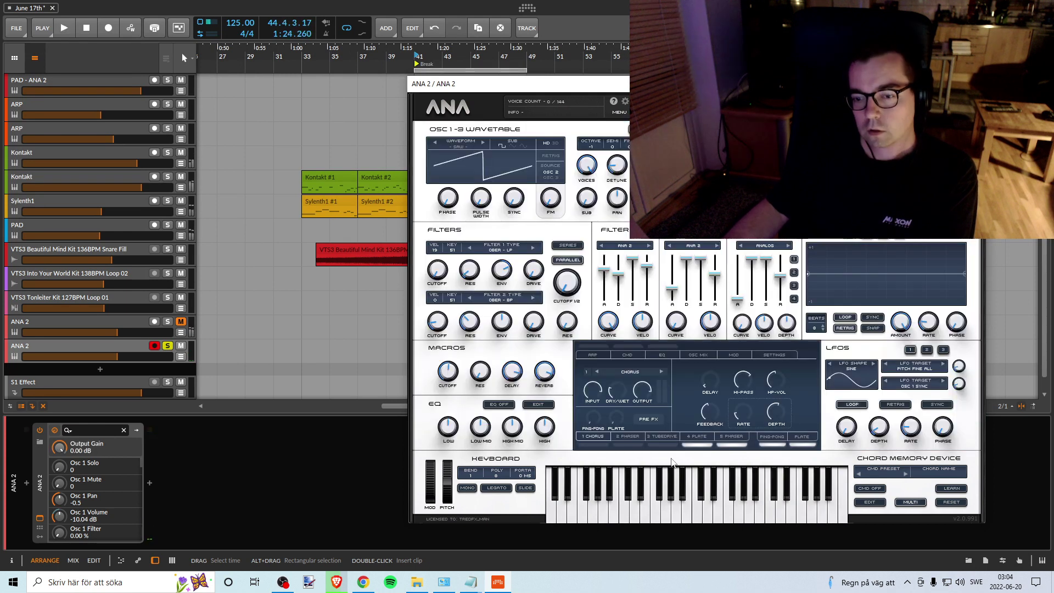
Step: Test the lead sound with a keyboard note, skip ahead several presets, and restart the looped break
left_click(664, 504)
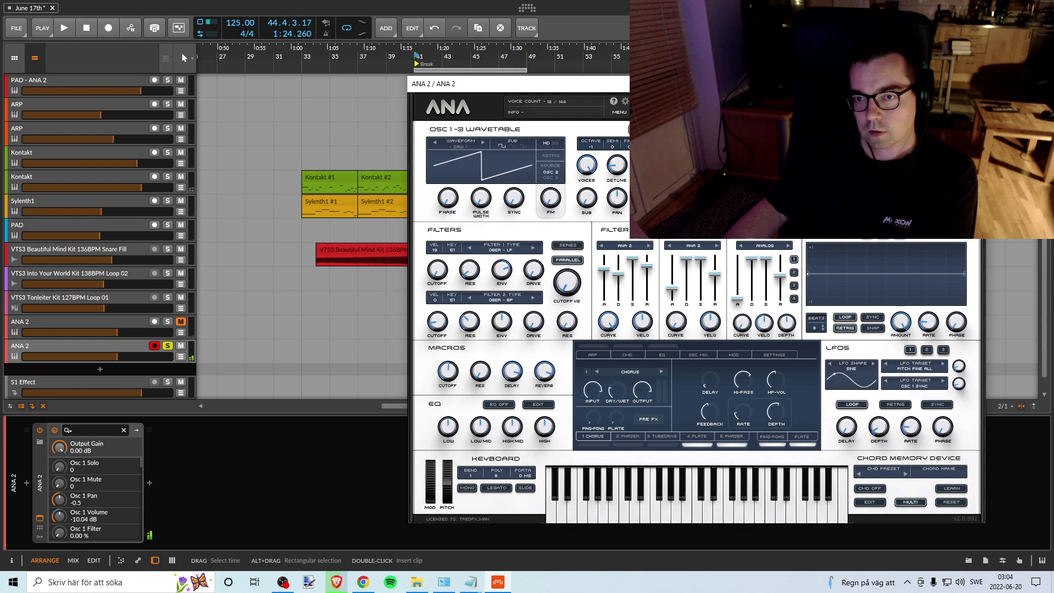
left_click(755, 106)
left_click(755, 106)
left_click(755, 106)
left_click(755, 107)
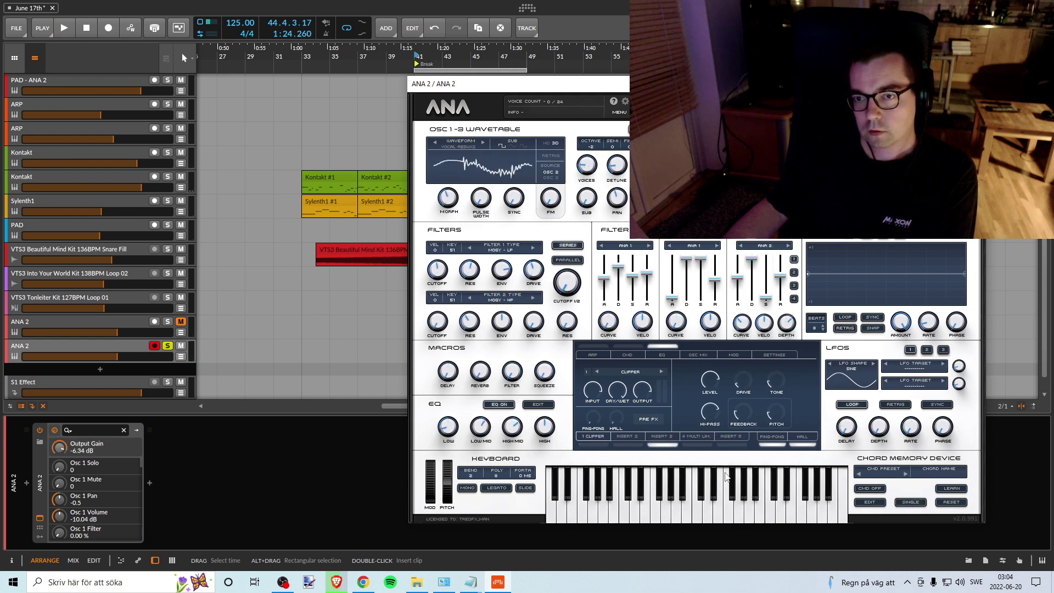
key("space")
left_click_drag(619, 89, 564, 109)
key("space")
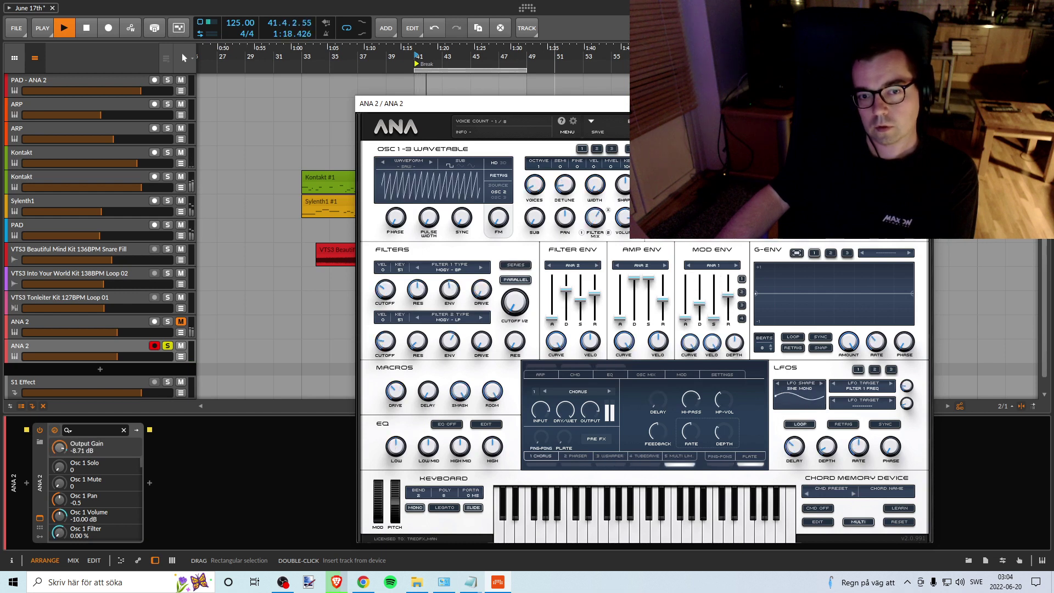
Step: Move the synth window aside, audition successive ANA 2 lead presets over the soloed loop, and stop playback
left_click_drag(617, 114, 659, 126)
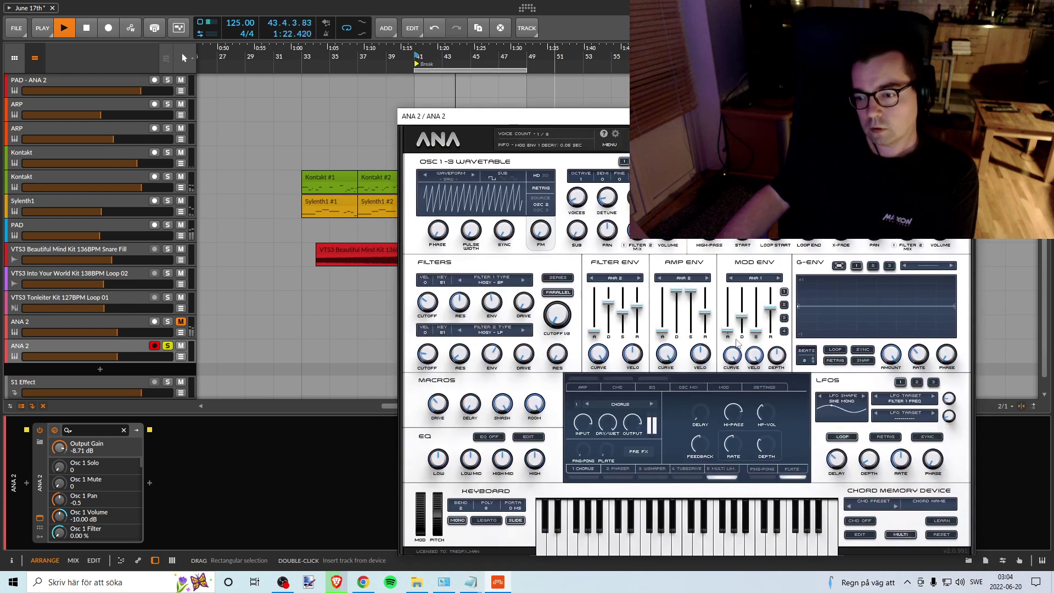
left_click(747, 138)
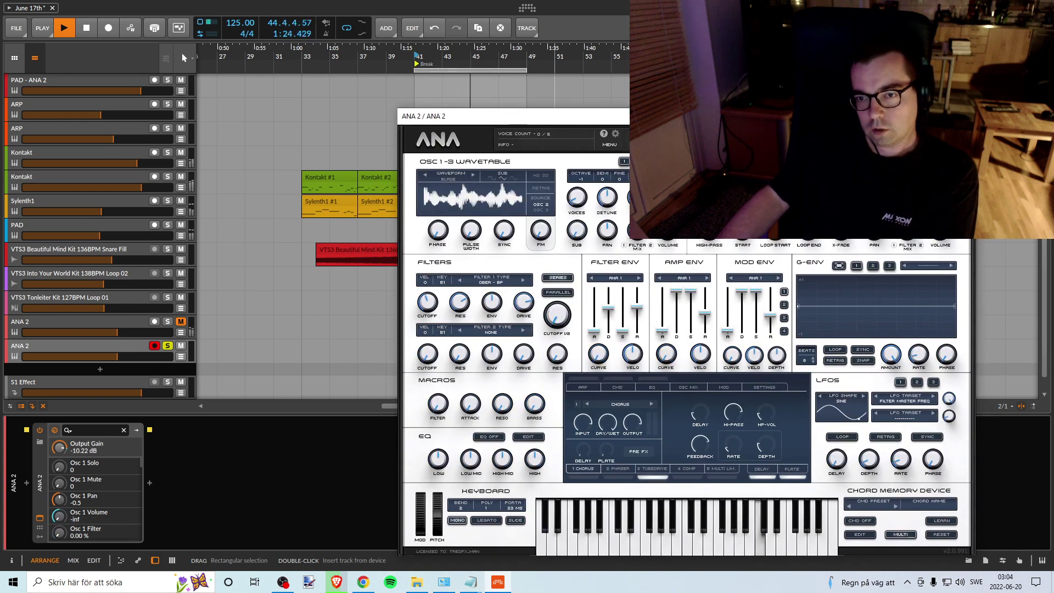
left_click(746, 139)
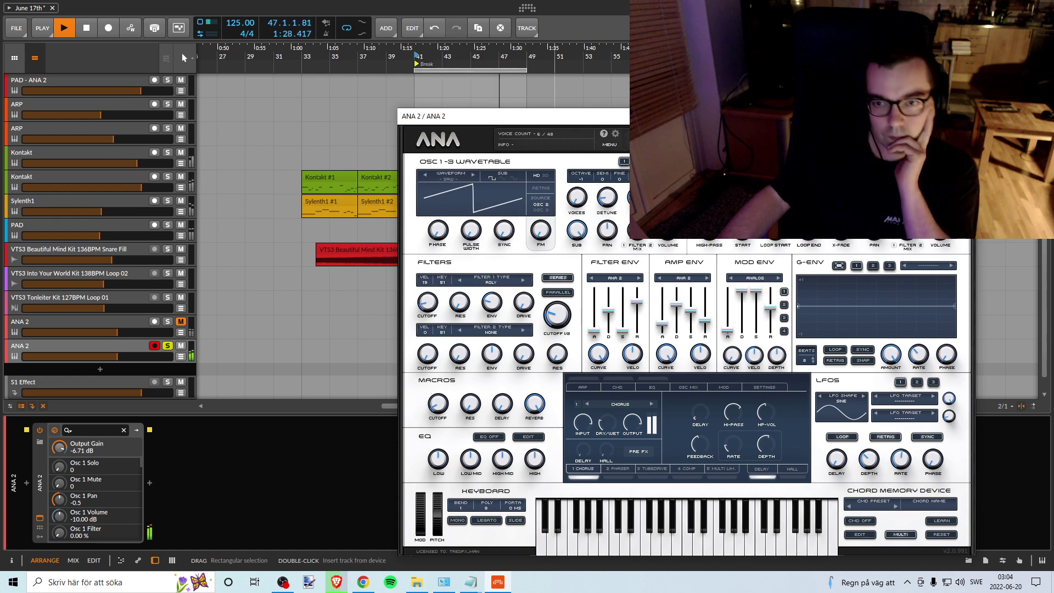
left_click(747, 139)
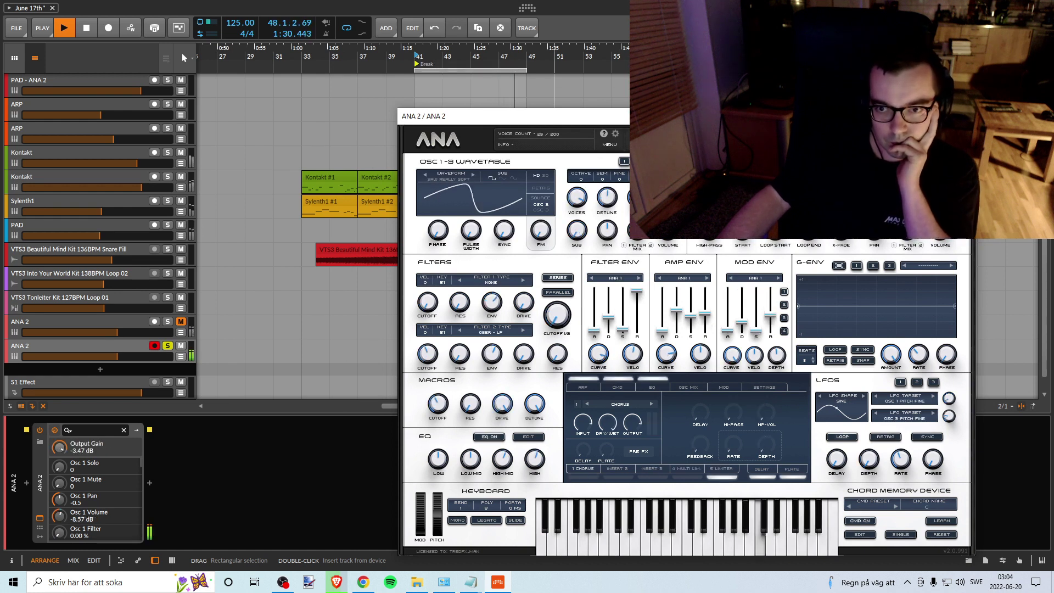
left_click(747, 138)
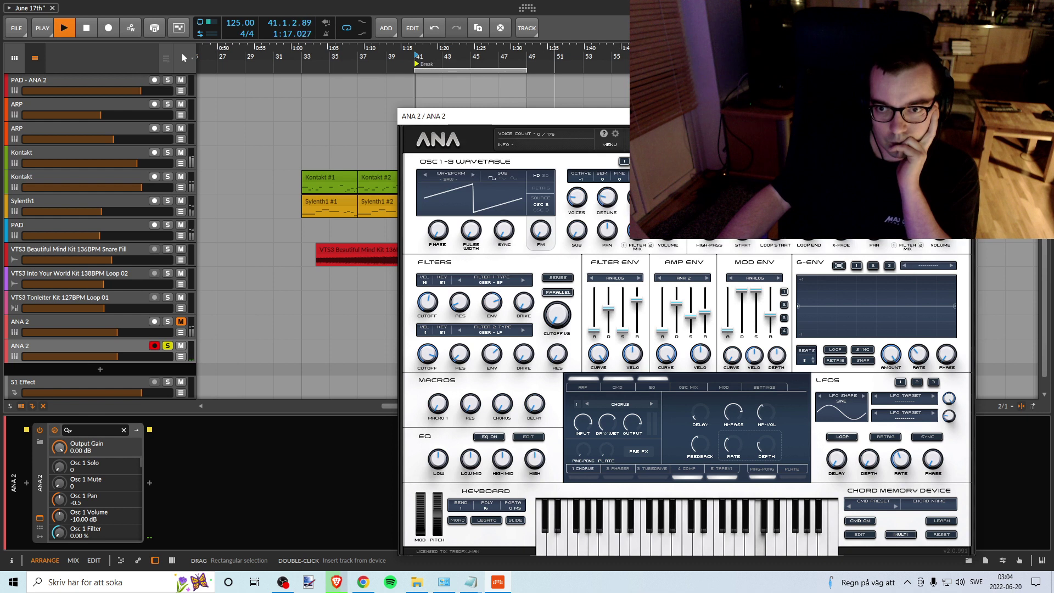
left_click(747, 138)
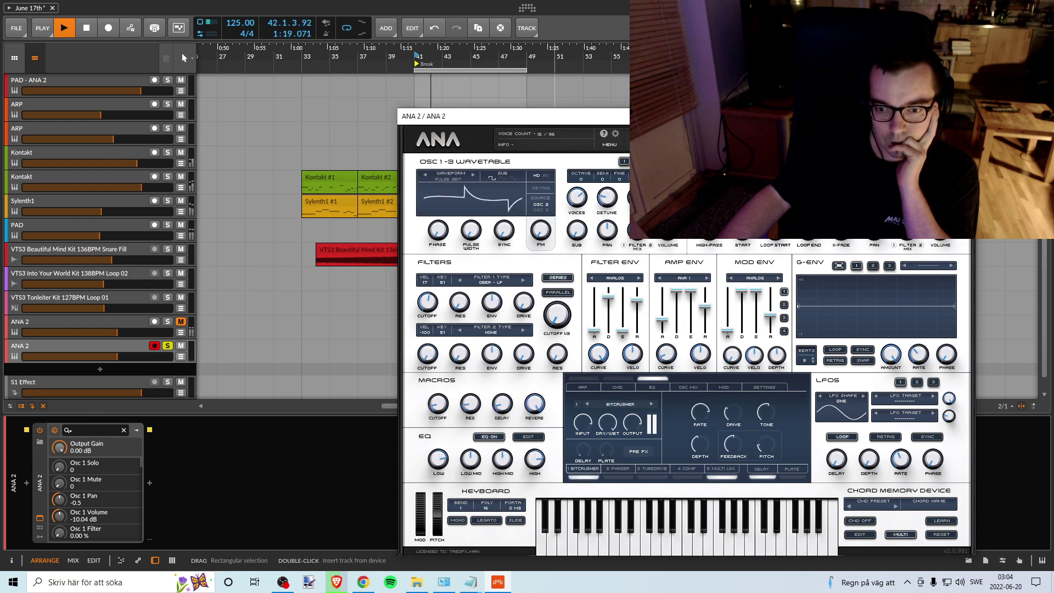
left_click(747, 139)
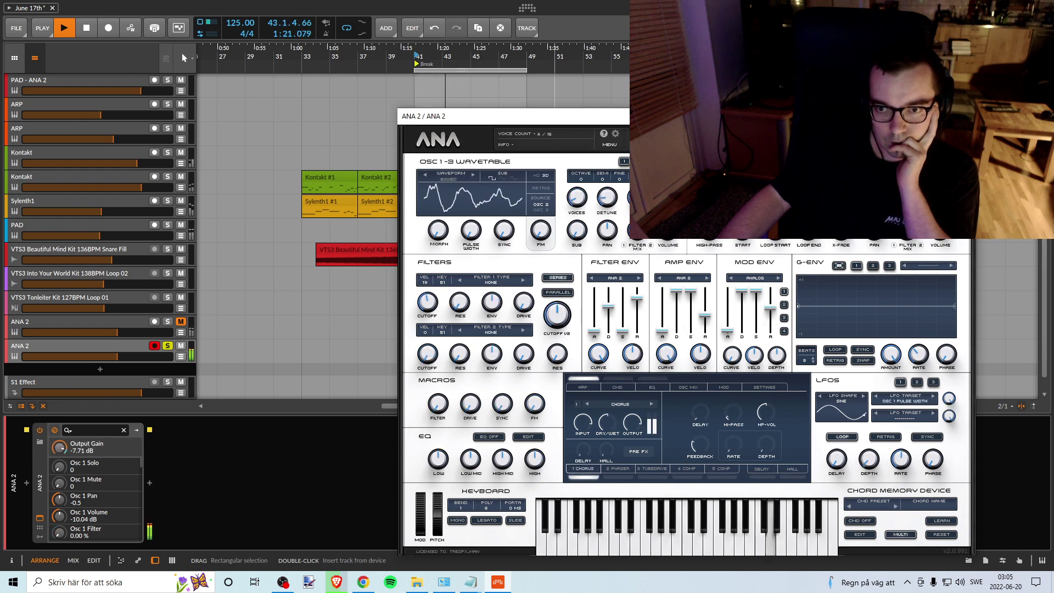
left_click(746, 139)
left_click(747, 138)
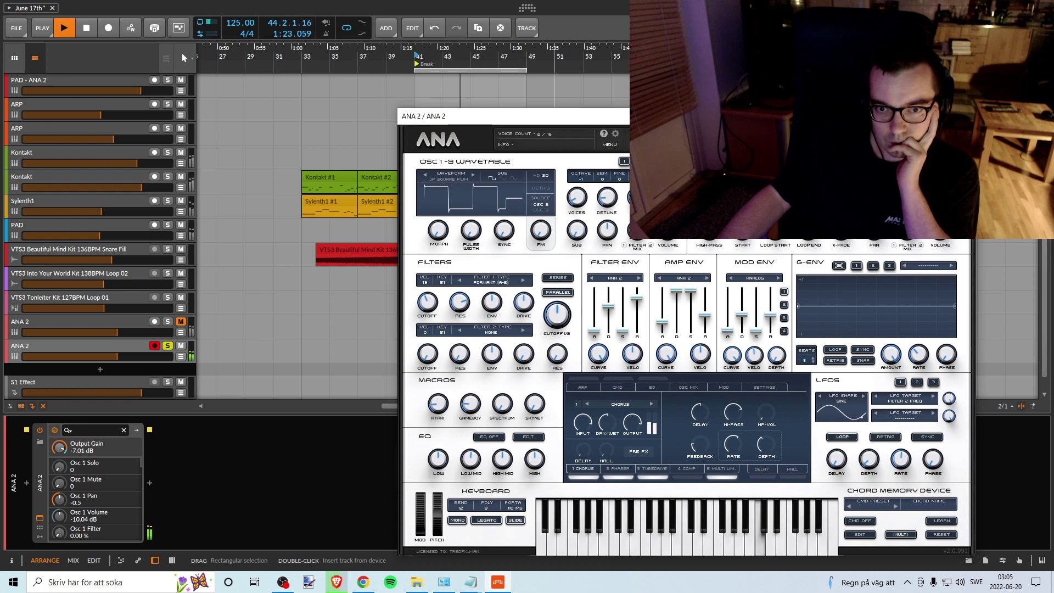
left_click(747, 138)
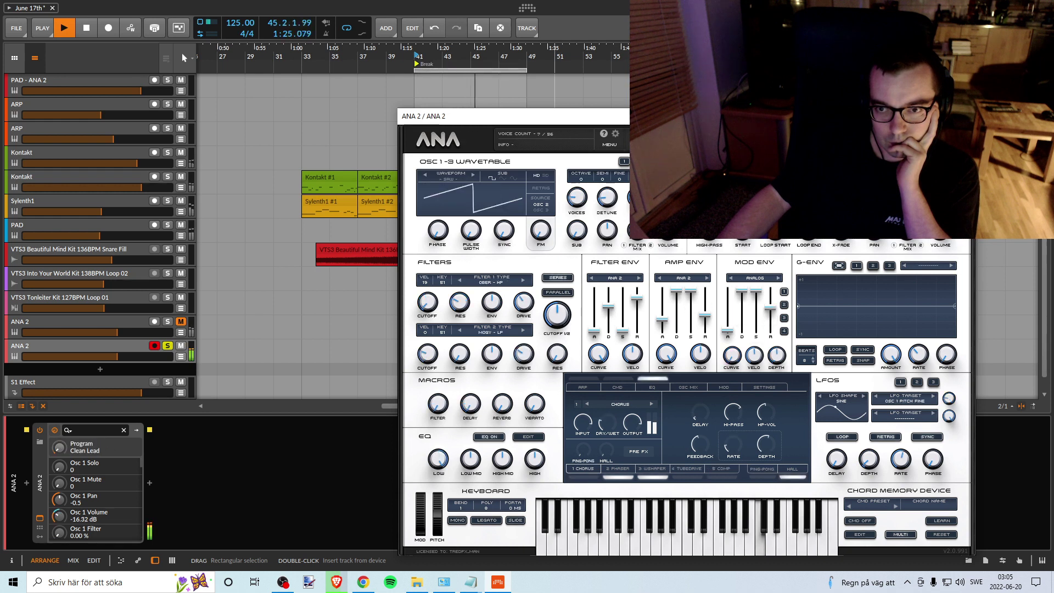
left_click(747, 138)
left_click(747, 138)
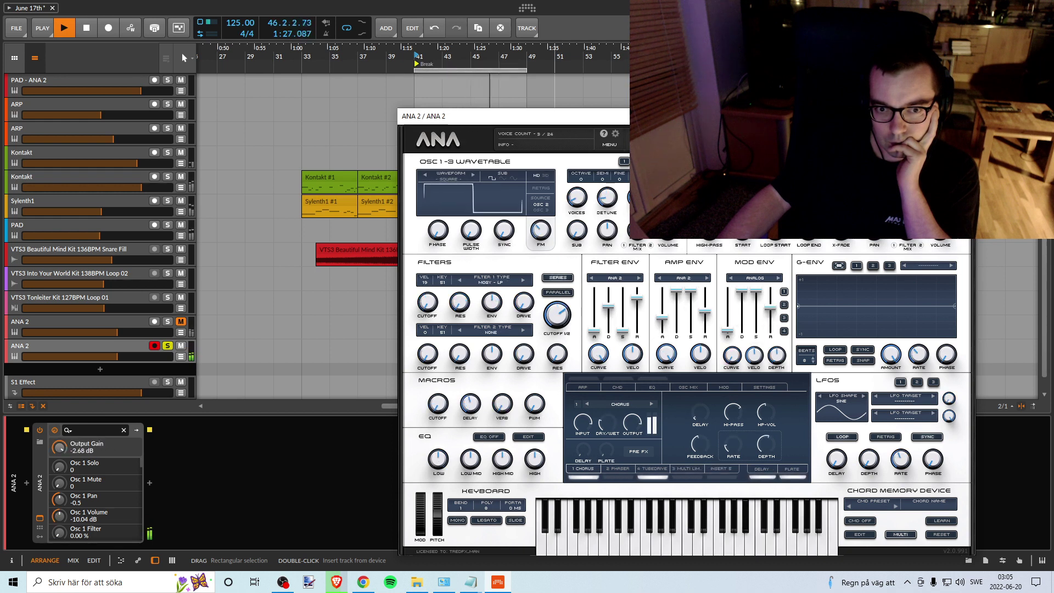
left_click(747, 139)
left_click(747, 138)
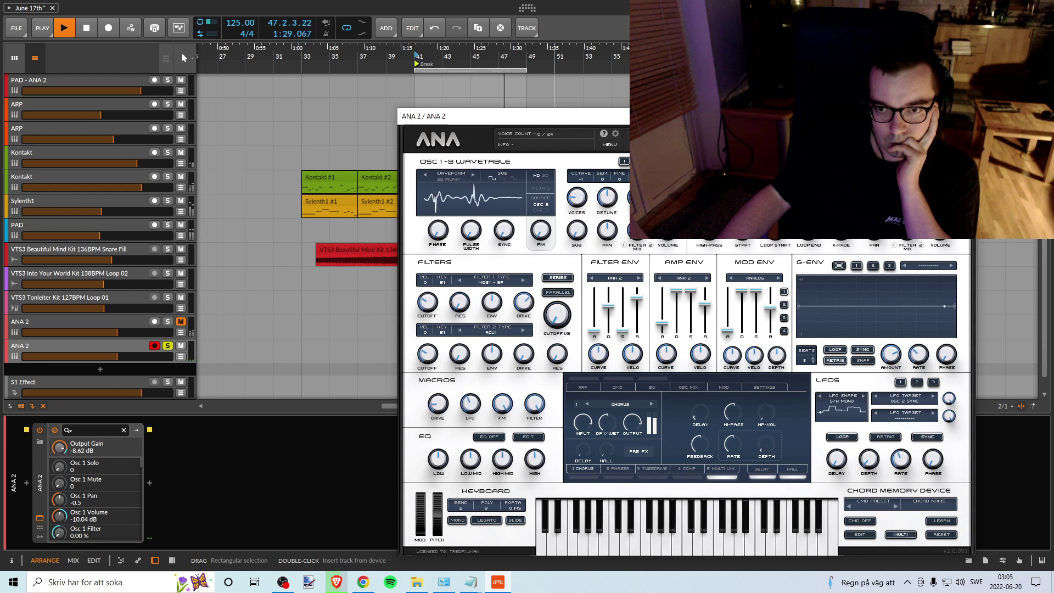
left_click(747, 138)
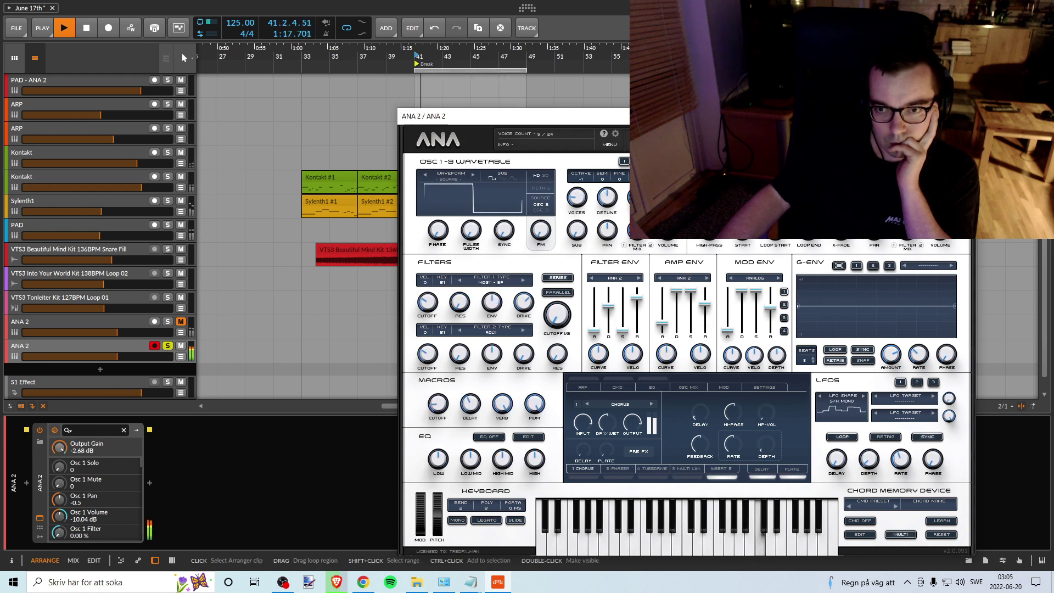
left_click(747, 138)
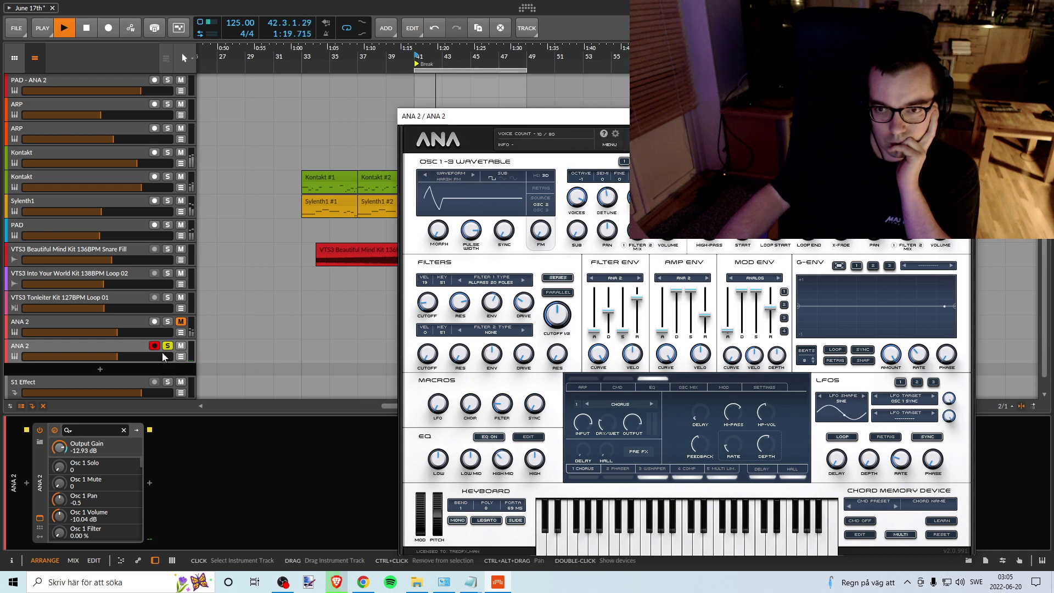
left_click(747, 139)
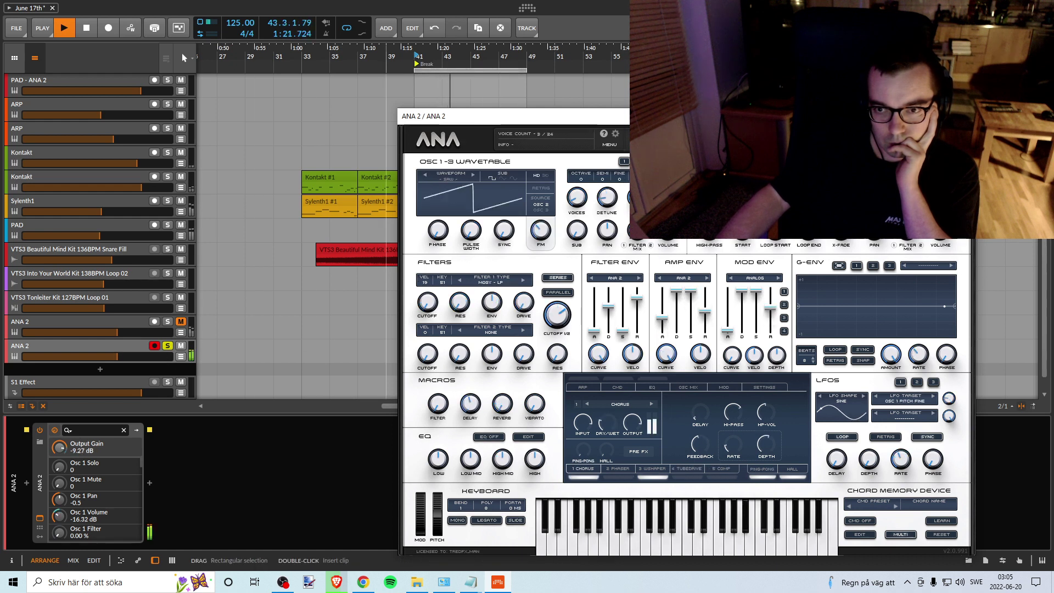
left_click(747, 138)
left_click(747, 138)
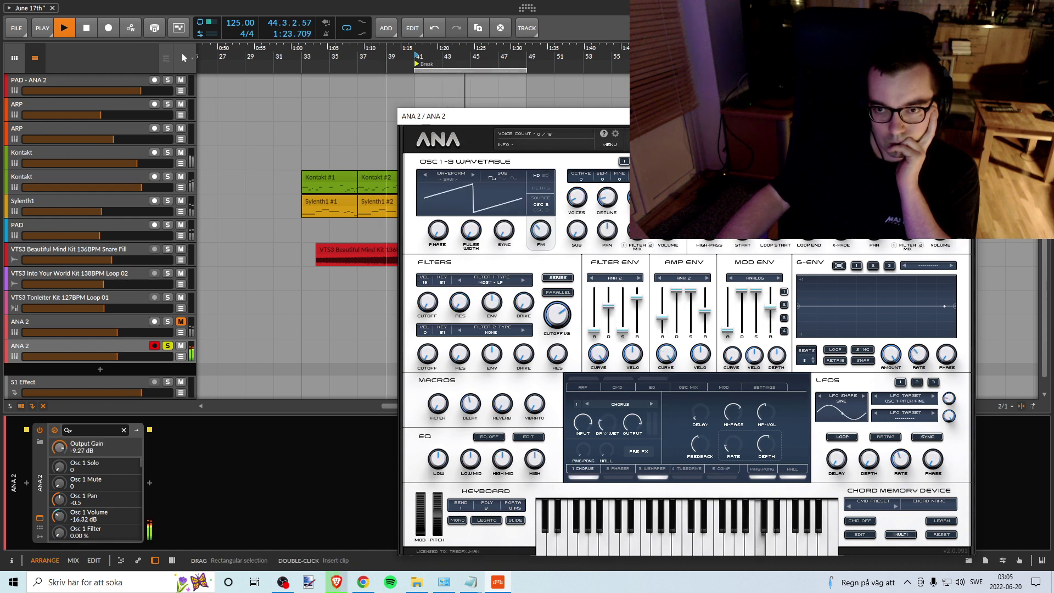
left_click(747, 138)
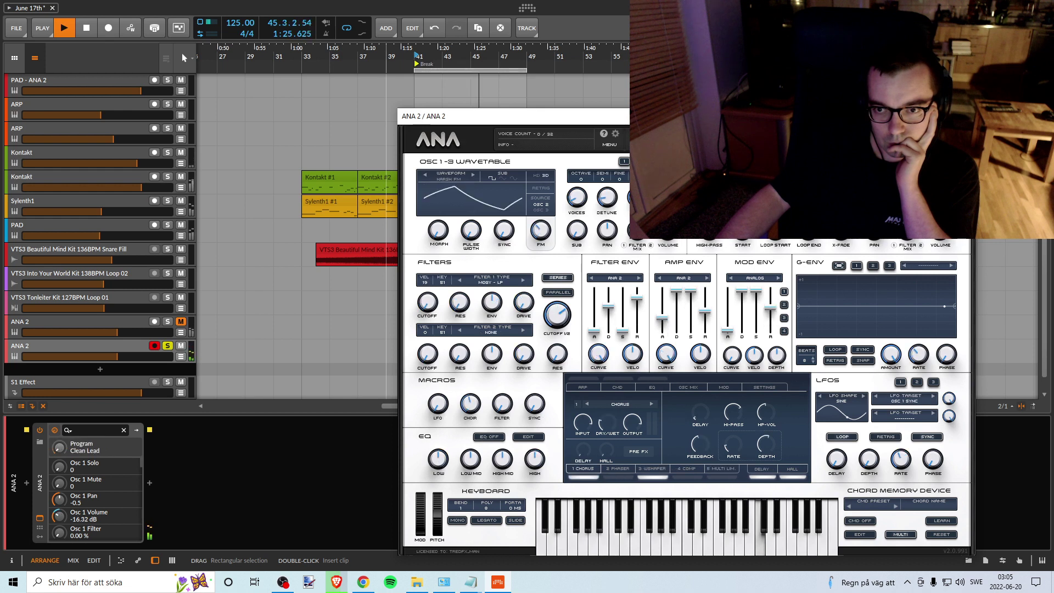
left_click(746, 138)
left_click(747, 138)
left_click(747, 139)
left_click(746, 138)
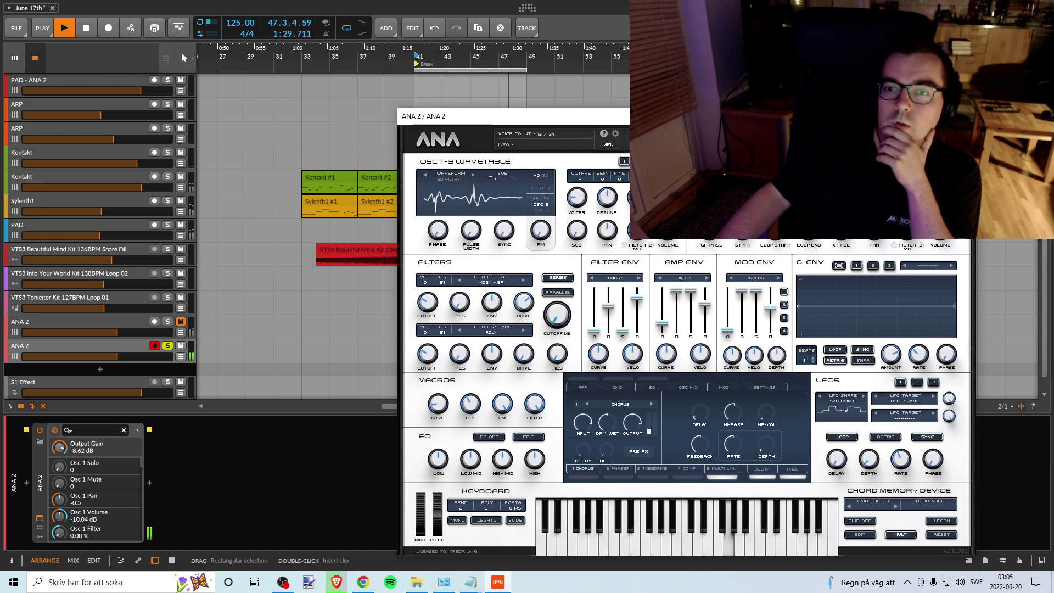
left_click(747, 138)
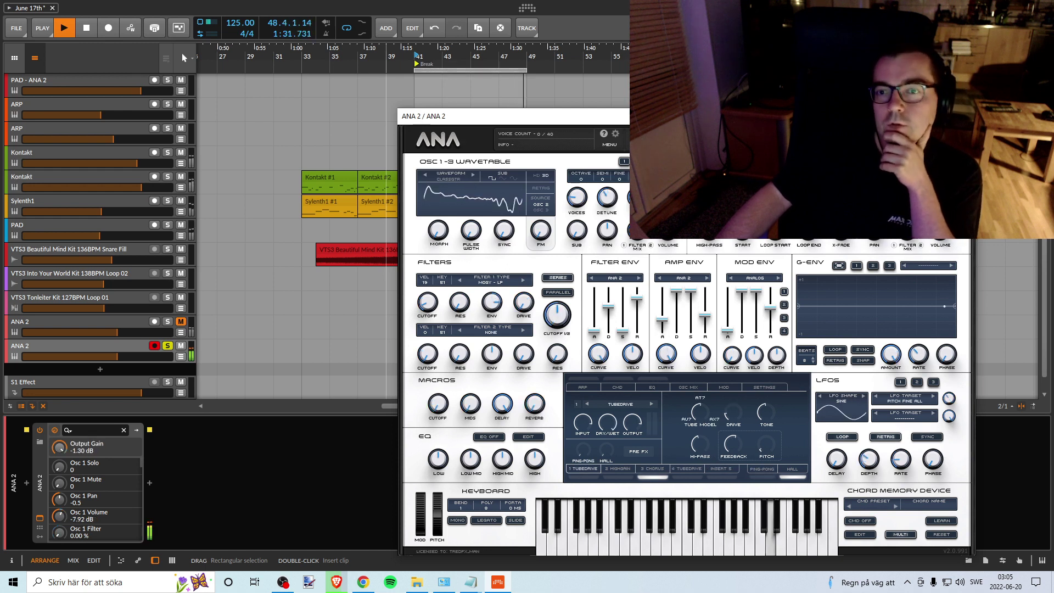
left_click(747, 138)
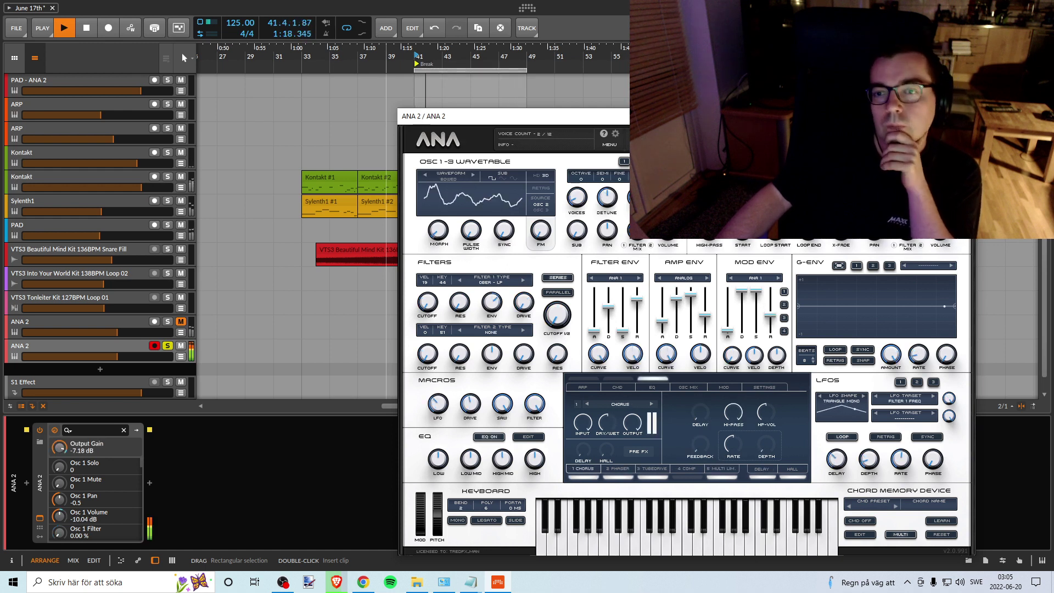
left_click(746, 139)
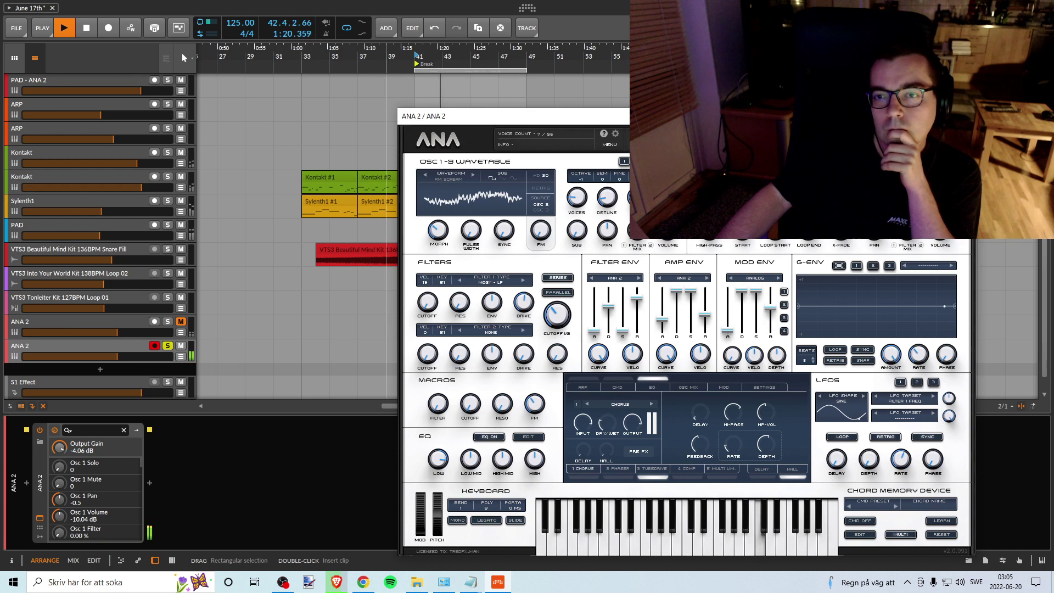
left_click(747, 138)
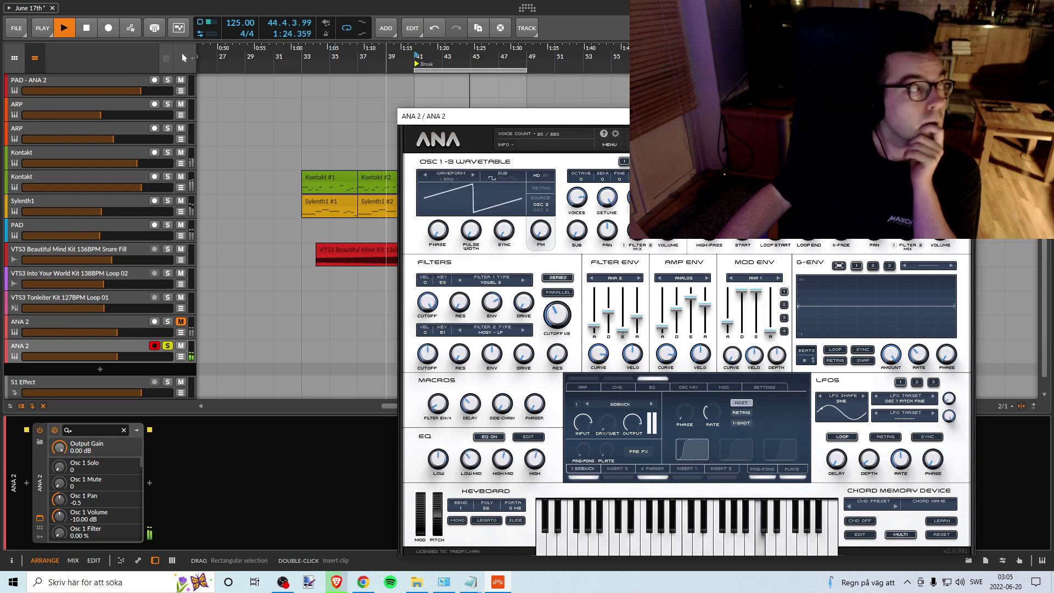
left_click(747, 139)
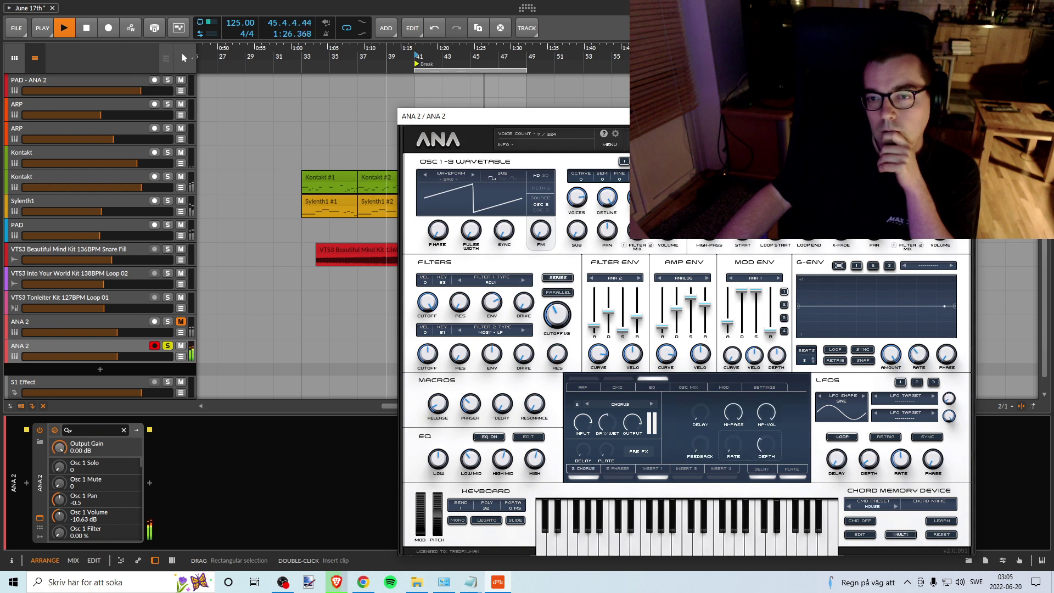
left_click(747, 139)
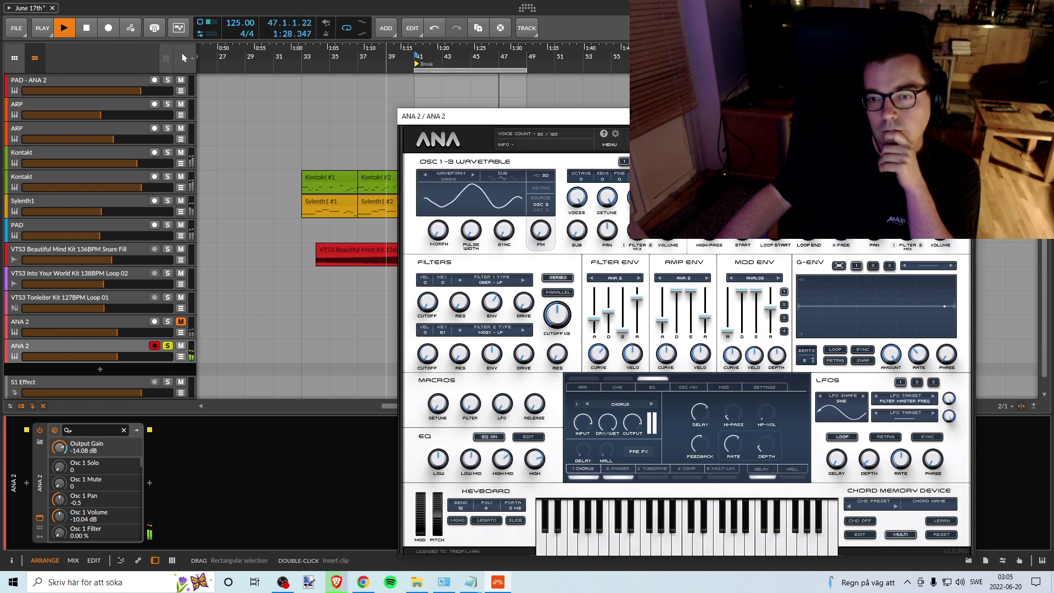
left_click(747, 138)
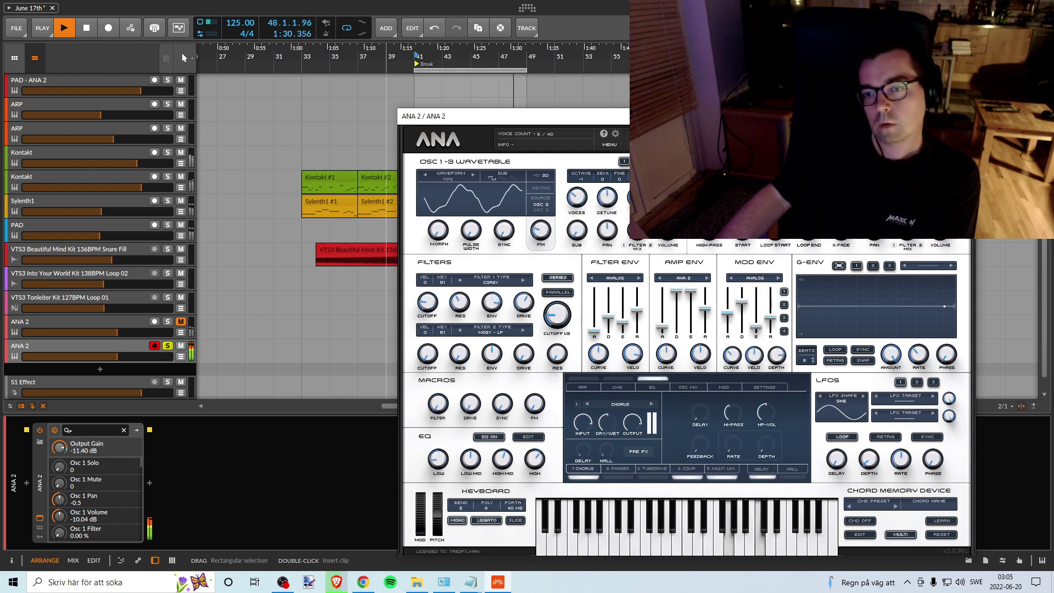
left_click(747, 138)
key("space")
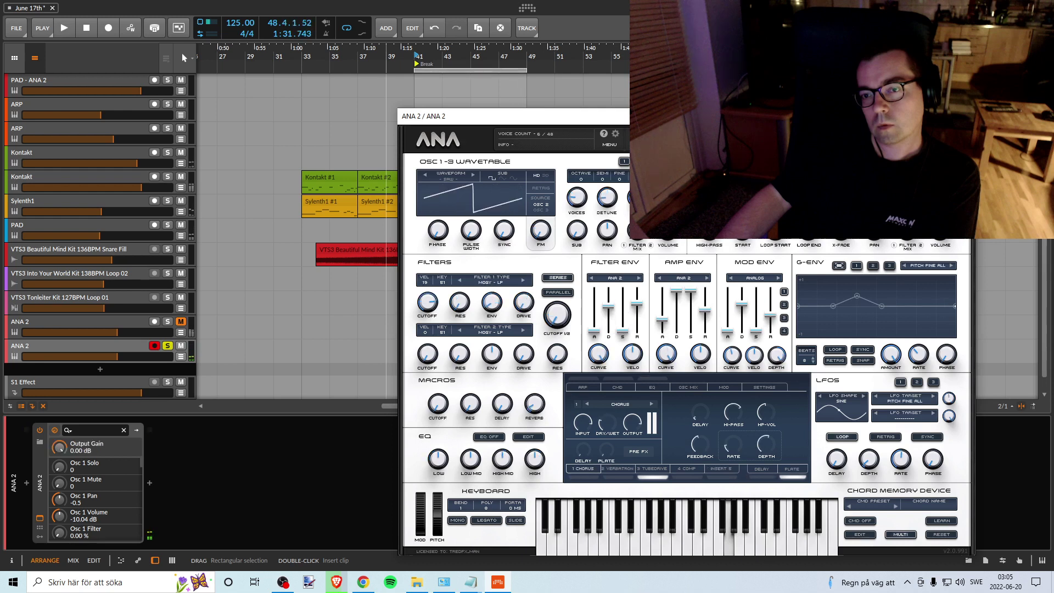
Step: Open the ANA 2 preset browser and filter the presets to the Stabs category with the Aggressive sub category
left_click(697, 138)
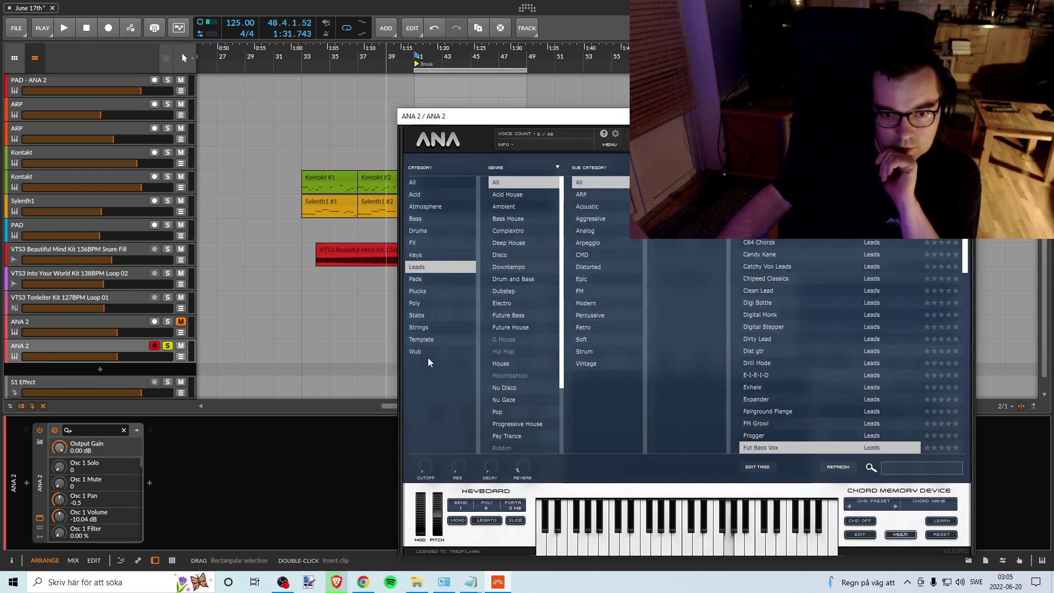
left_click(416, 316)
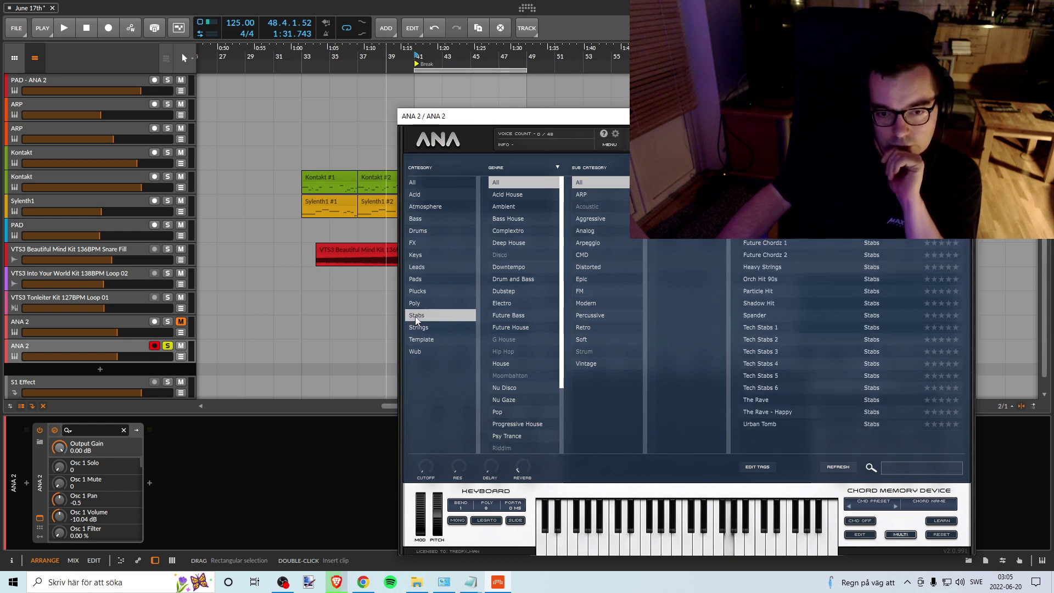
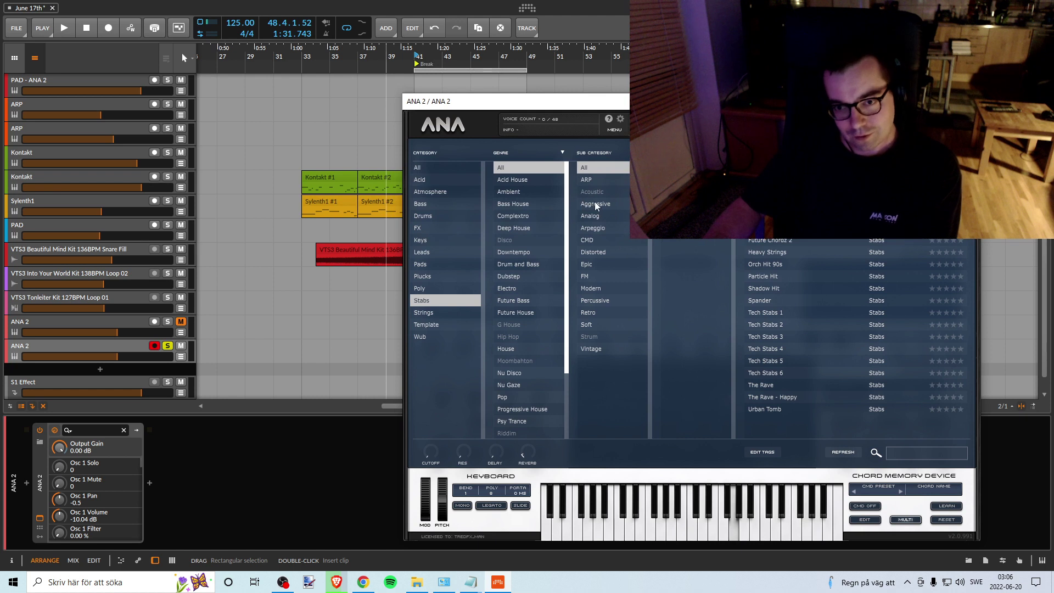
left_click(595, 203)
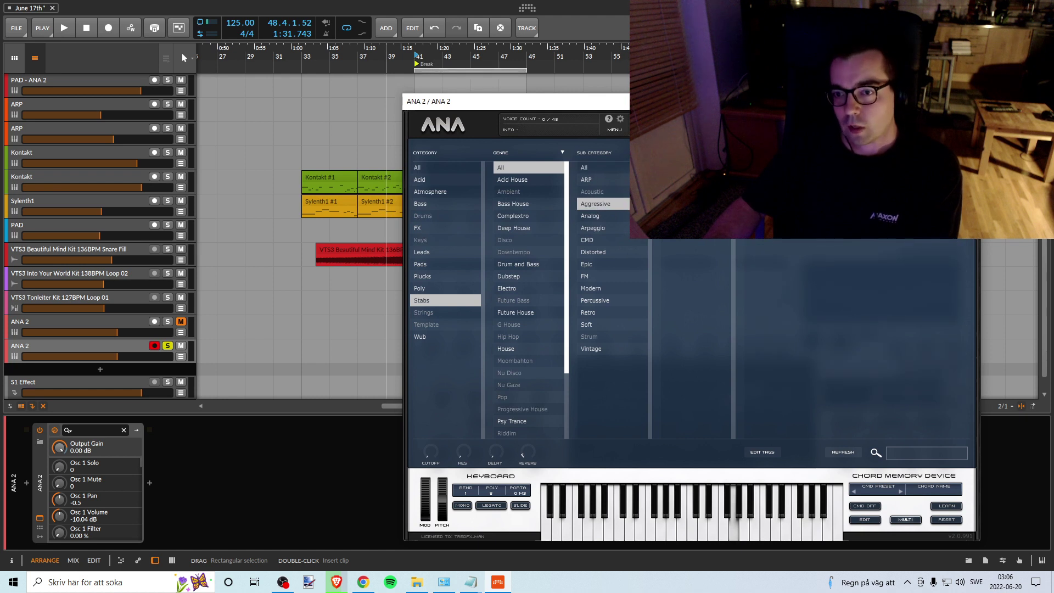
Step: Test an aggressive stab preset by playing several notes on the synth's on-screen keyboard
left_click(665, 522)
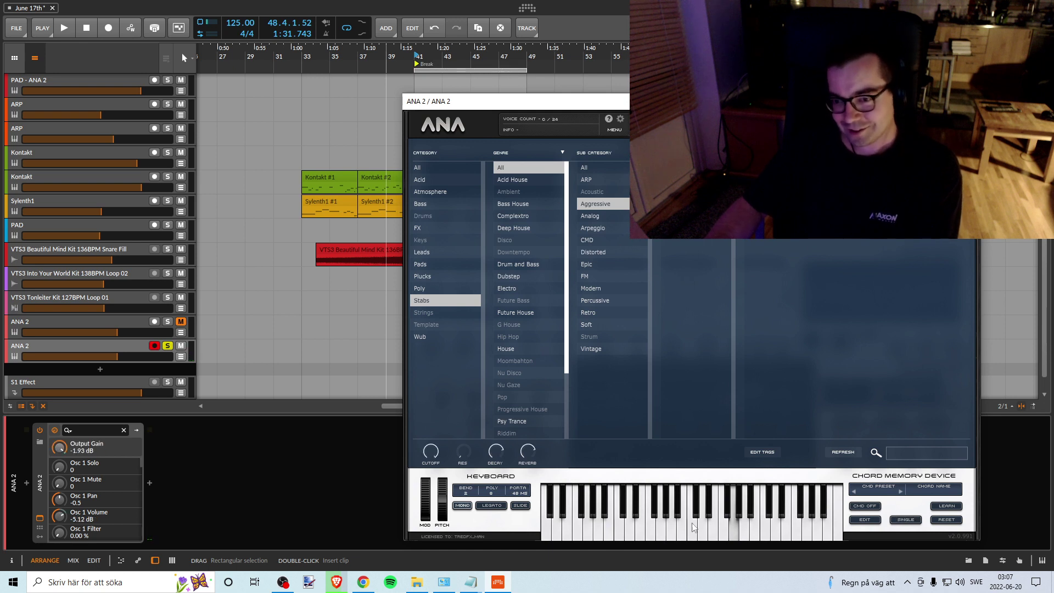
left_click(670, 528)
left_click(640, 527)
left_click(640, 527)
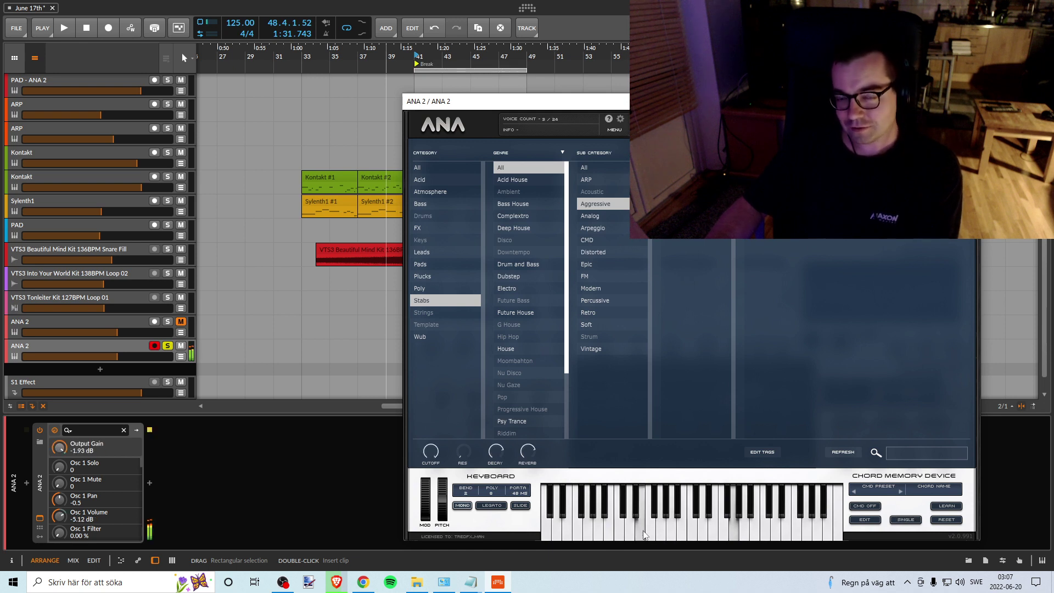
left_click(599, 533)
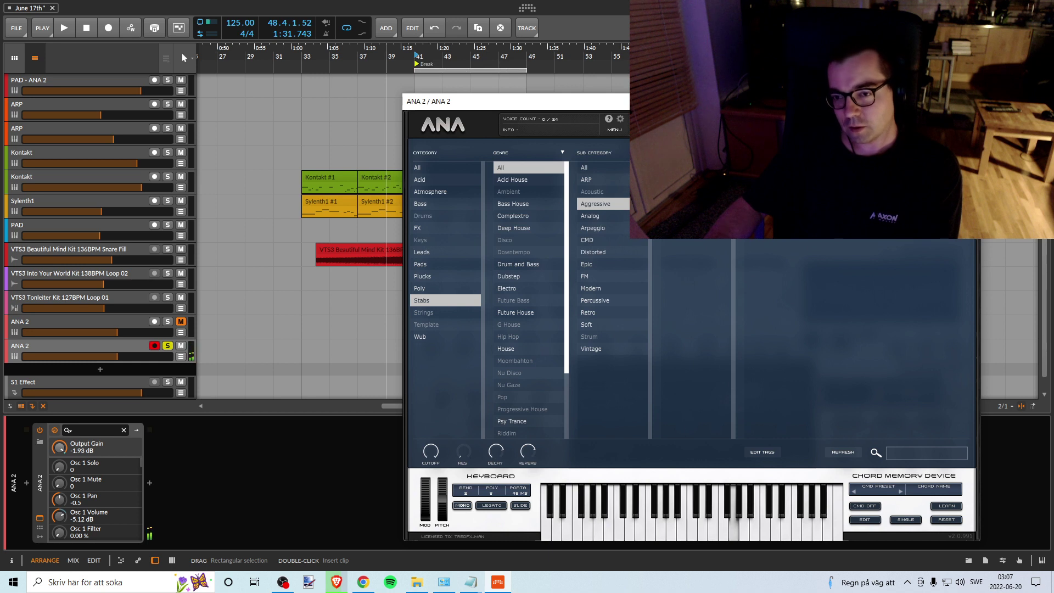
Step: Load further presets from the filtered aggressive stabs list and audition them with notes on the synth's keyboard
left_click(767, 240)
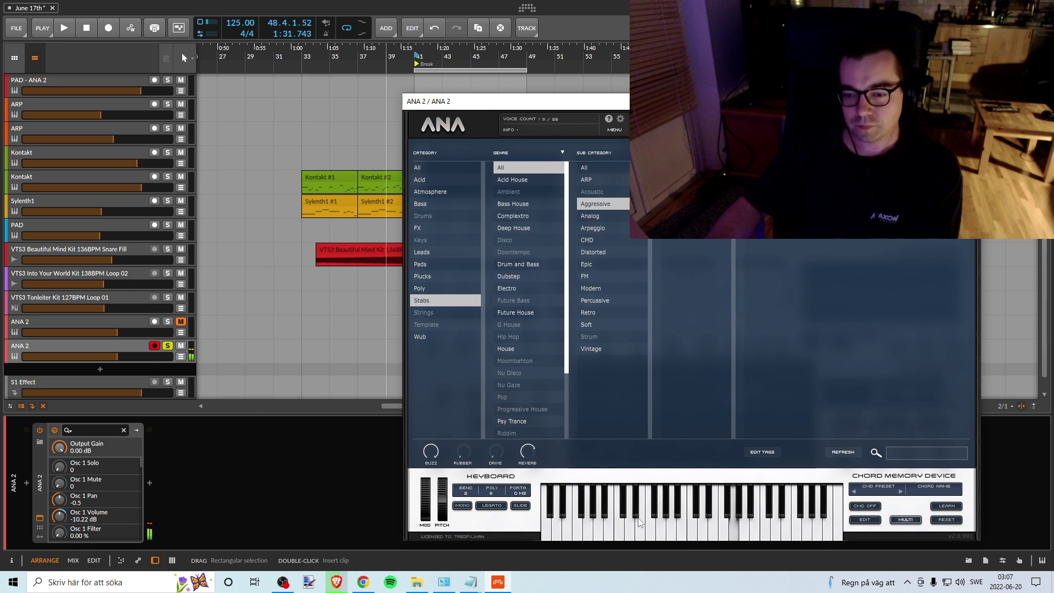
left_click(679, 508)
left_click(732, 529)
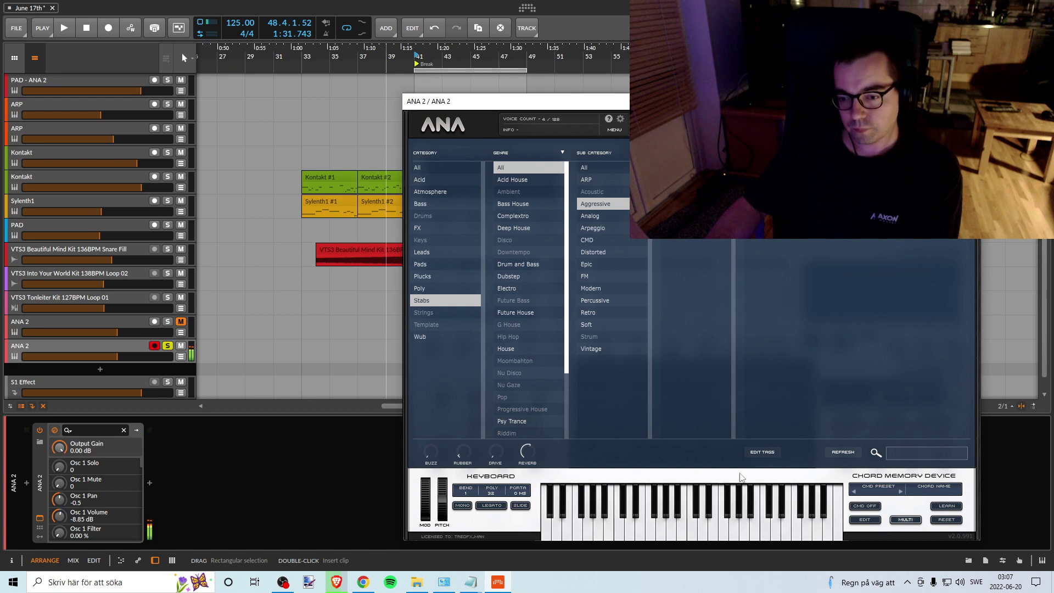
key("Down")
left_click(650, 528)
left_click(725, 527)
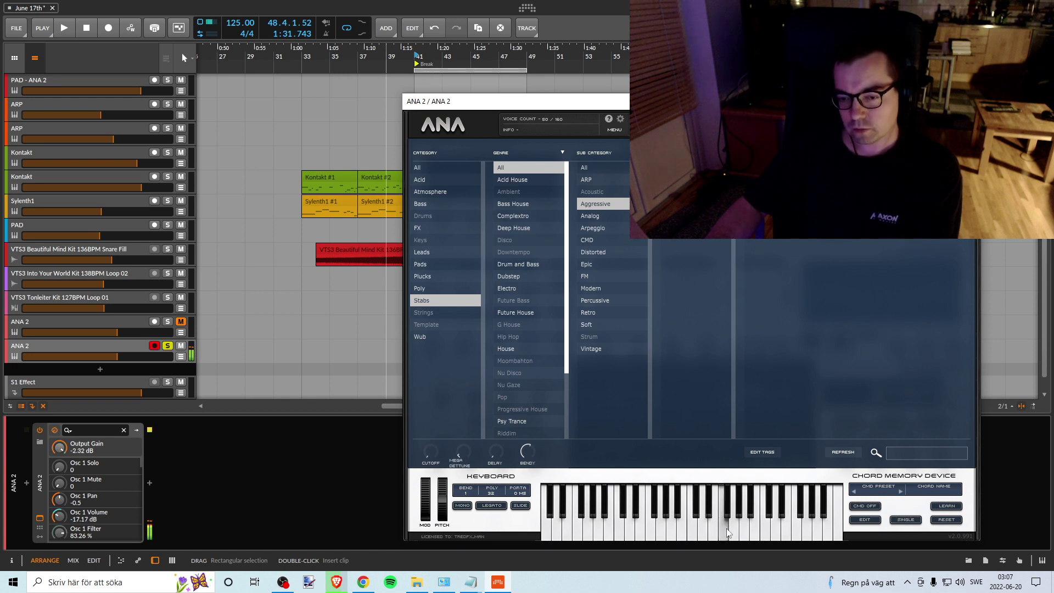
Step: Compare two more aggressive stab presets by playing low and high notes on the synth's on-screen keyboard
left_click(725, 527)
left_click(725, 527)
key("Down")
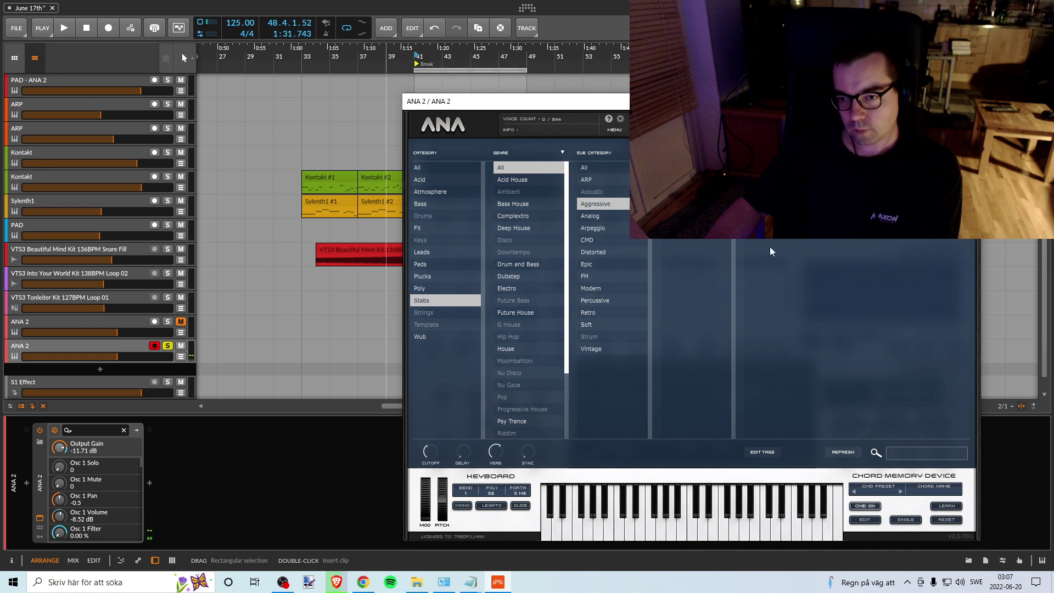
left_click_drag(651, 526, 721, 530)
left_click(733, 528)
left_click(657, 532)
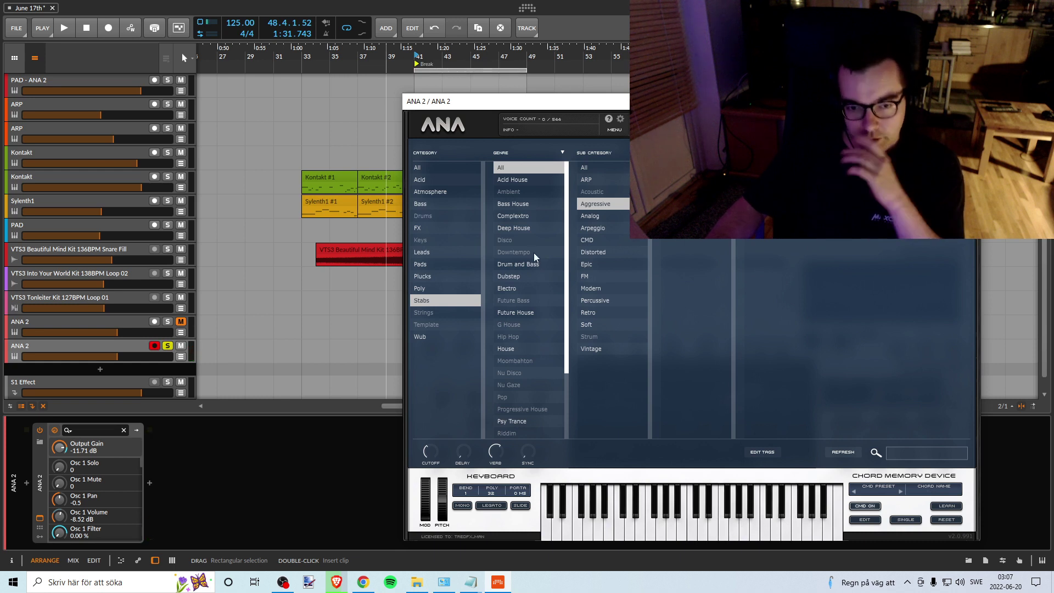
Step: Filter the ANA 2 presets to the Wub category and test an aggressive preset with several on-screen keyboard notes
left_click(420, 337)
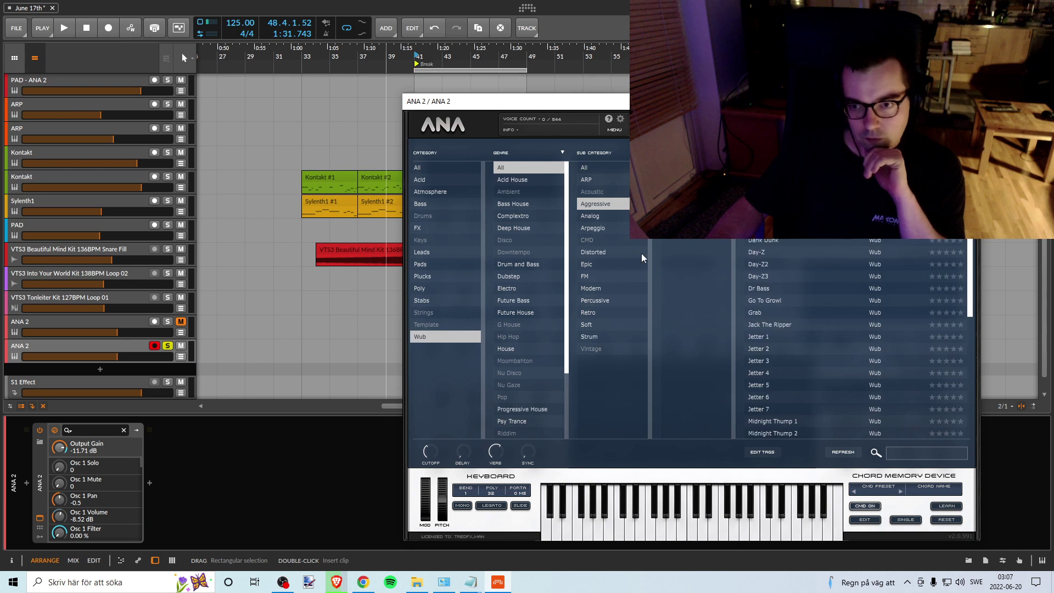
left_click(673, 539)
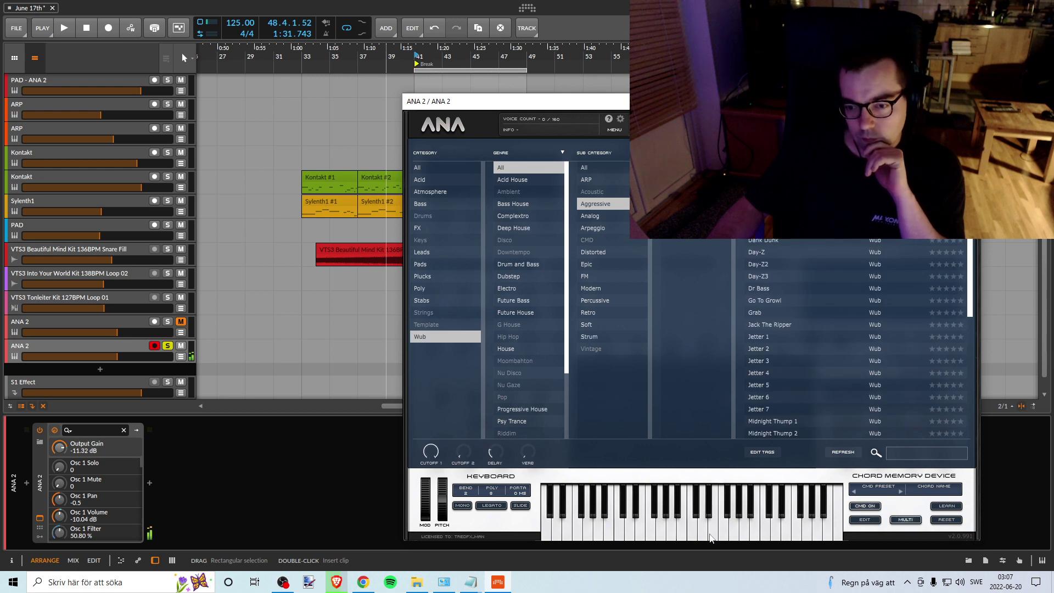
mouse_move(714, 539)
left_mouse_down()
mouse_move(753, 543)
mouse_move(718, 542)
left_mouse_up()
left_click(718, 543)
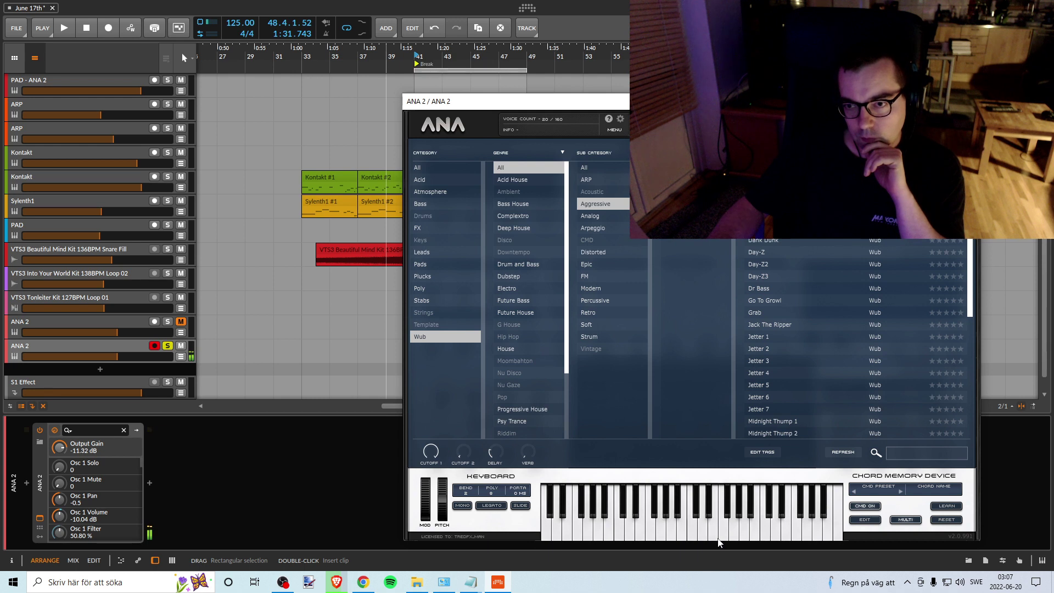
left_click(718, 542)
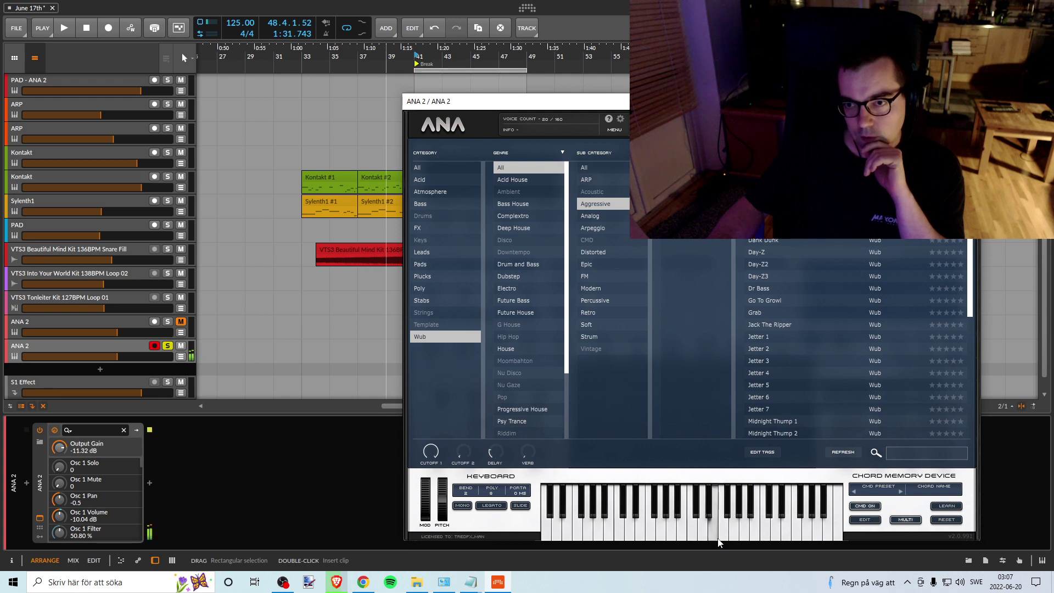
left_click(718, 542)
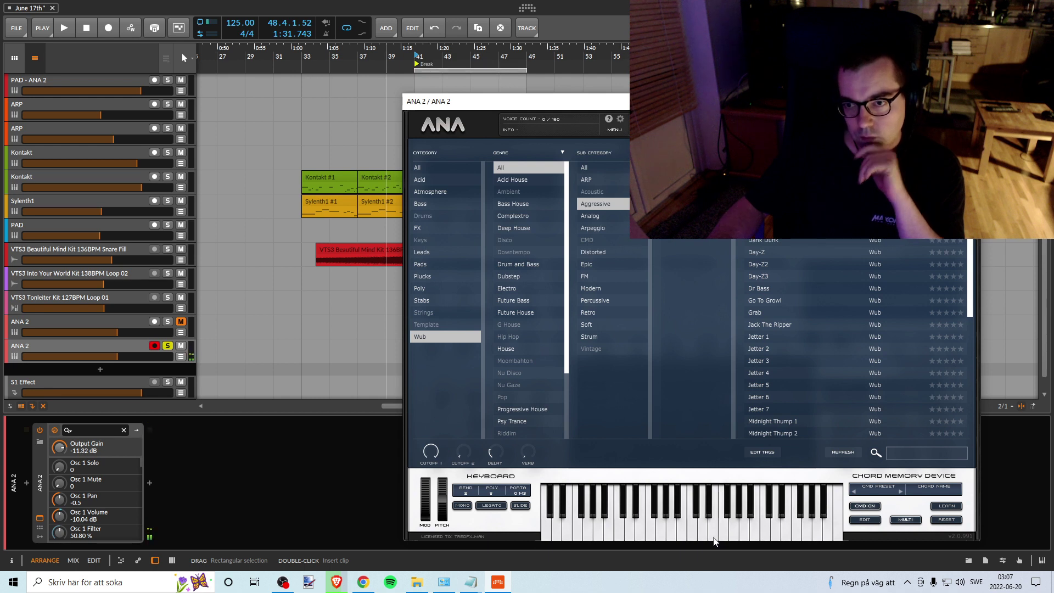
left_click(718, 541)
left_click(665, 535)
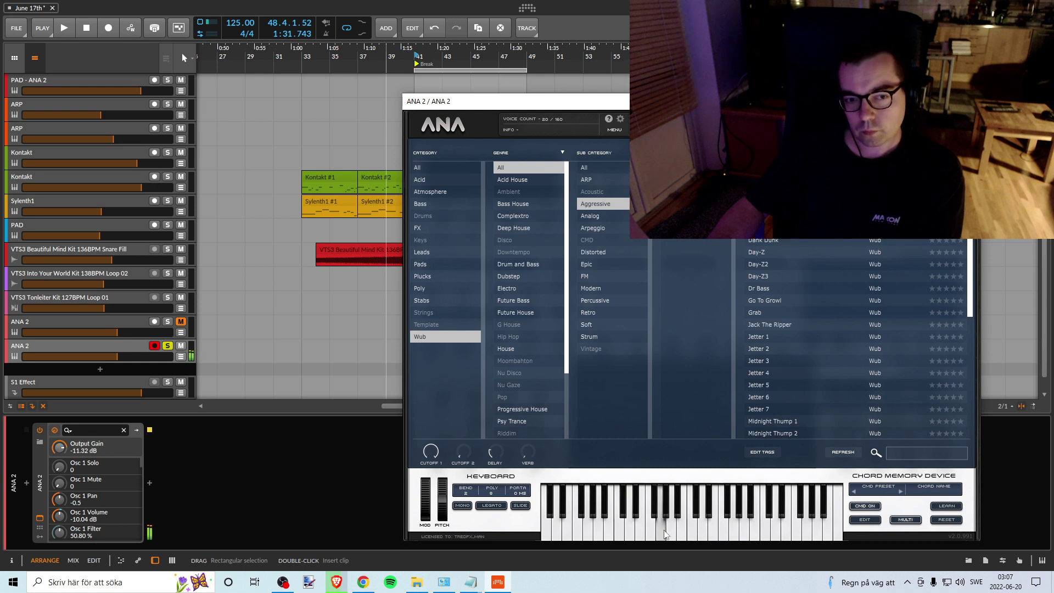
Step: Move the synth window off the clips, unsolo the lower ANA 2 track during loop playback to hear it in the mix, and stop
left_click_drag(591, 102, 768, 92)
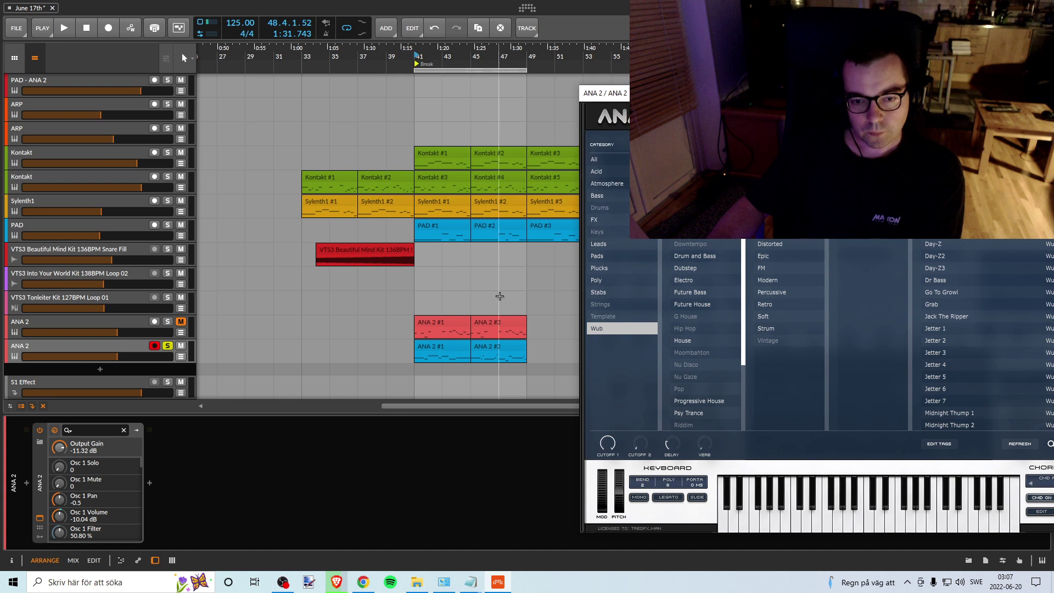
key("space")
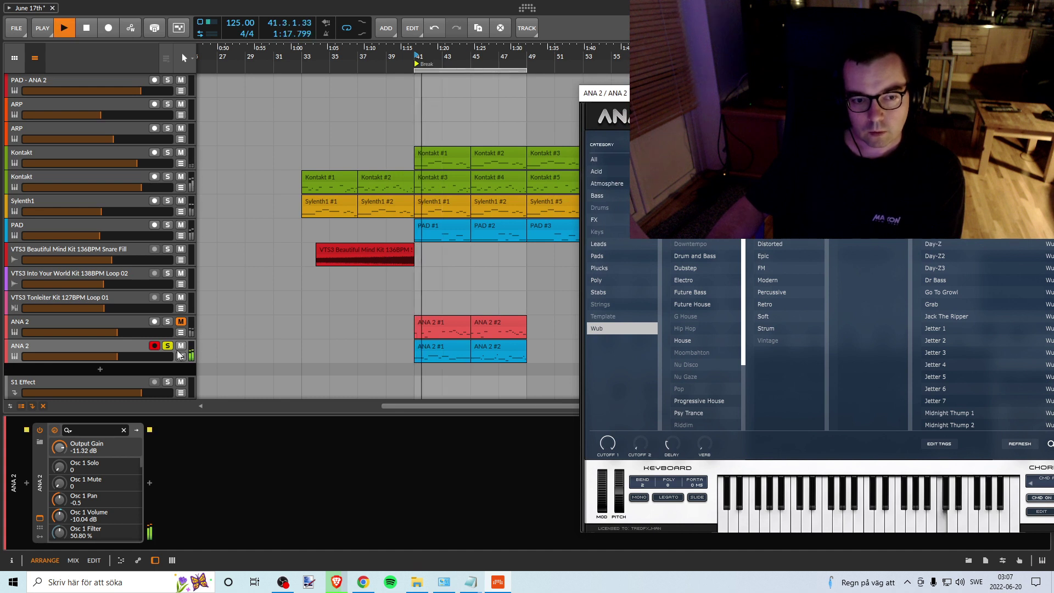
left_click(168, 346)
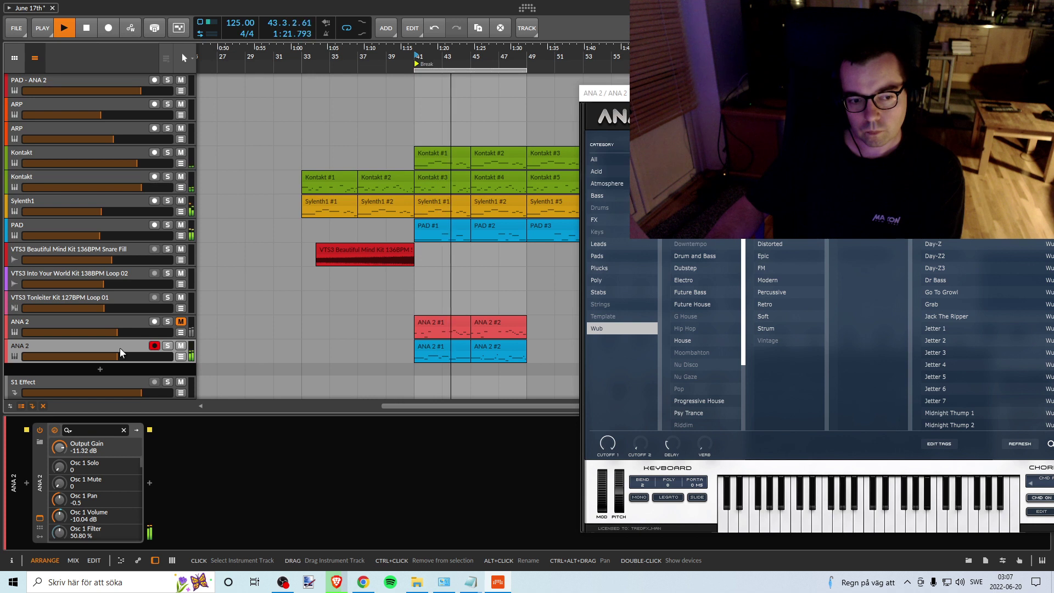
key("space")
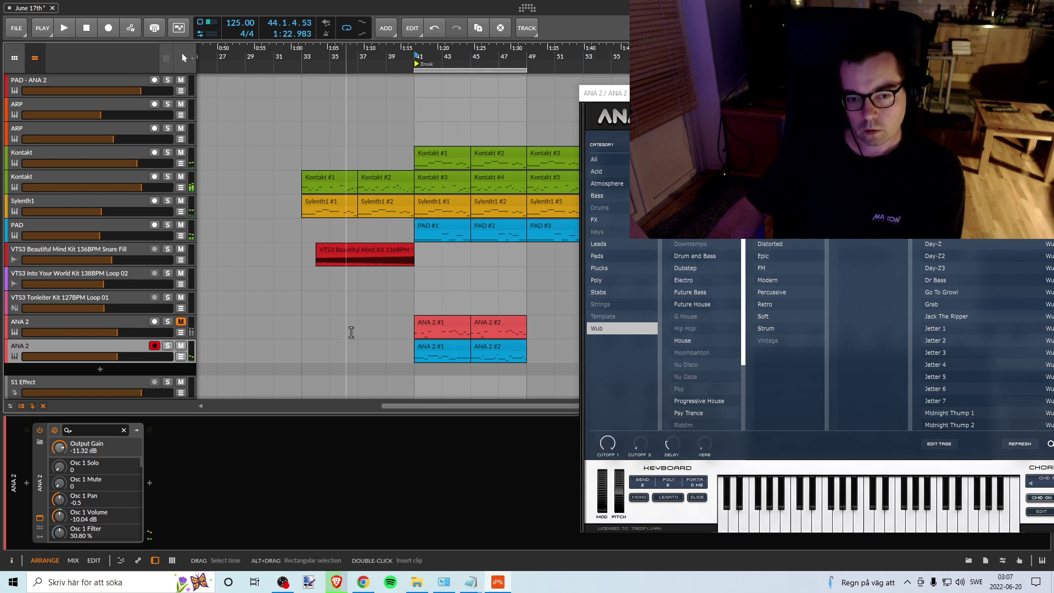
Step: Bring the preset browser back into view, solo the lower ANA 2 track, and audition several Wub presets over the playing loop
left_click_drag(696, 96, 629, 96)
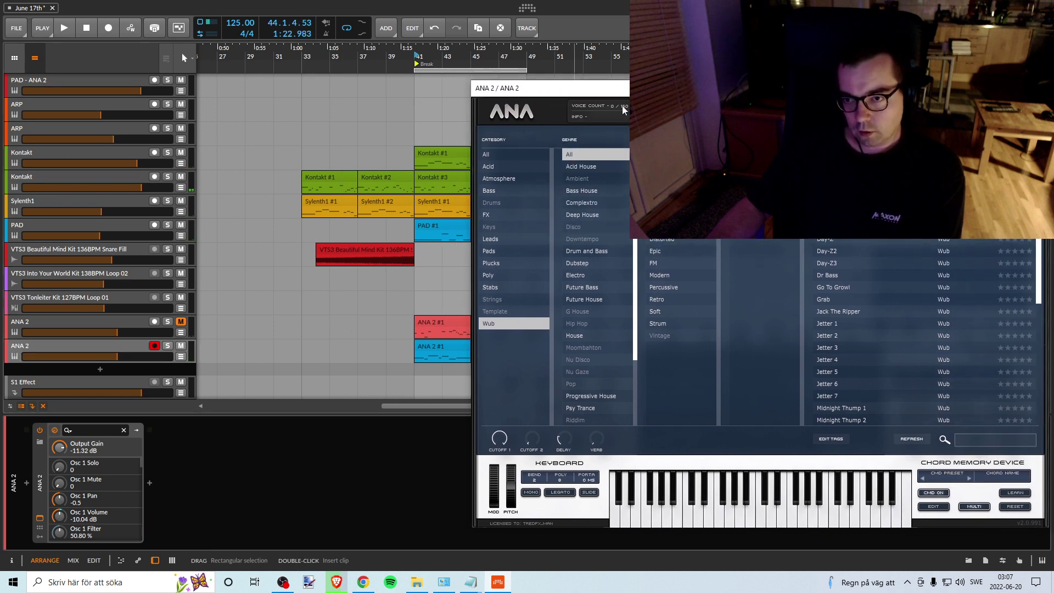
left_click(848, 337)
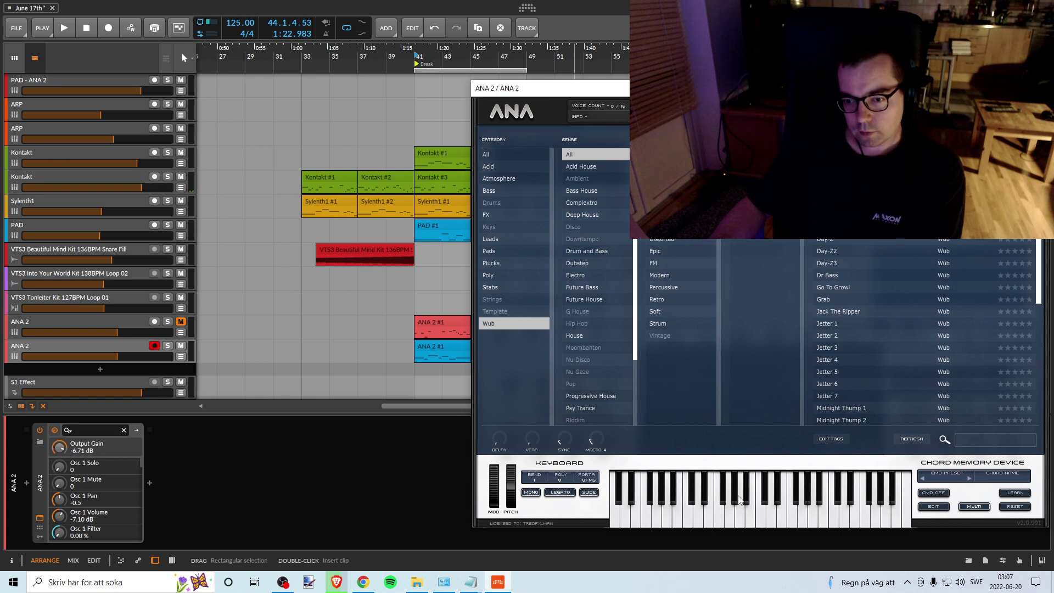
key("space")
left_click(167, 347)
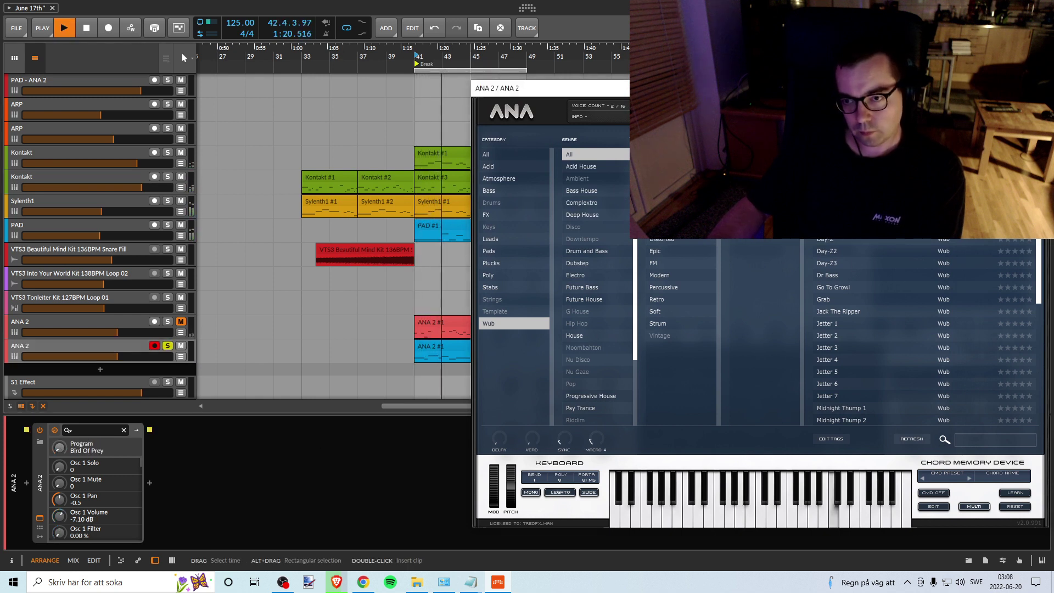
left_click(825, 227)
left_click(825, 231)
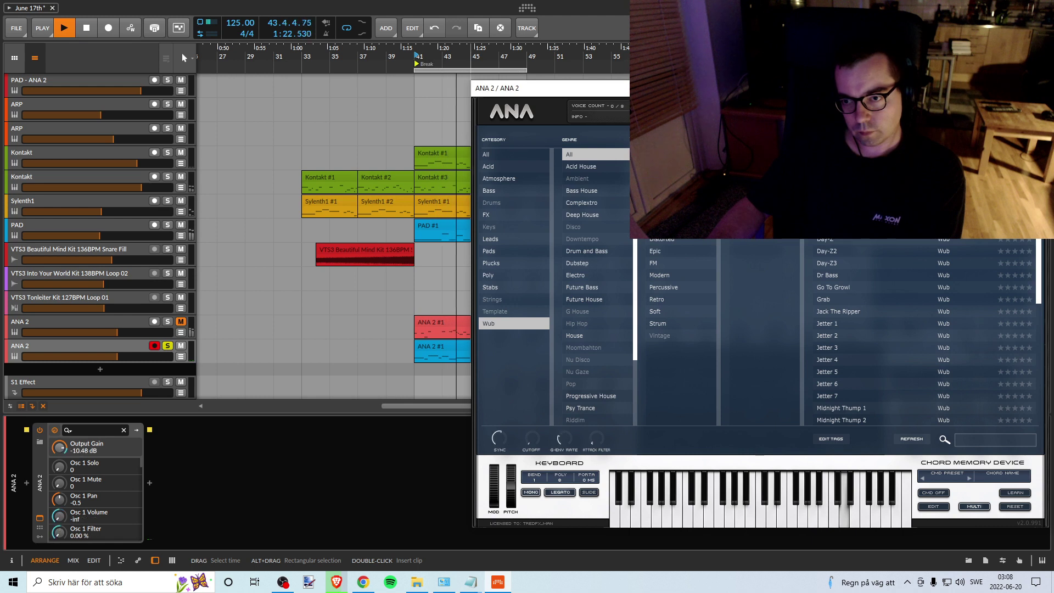
left_click(829, 215)
left_click(829, 227)
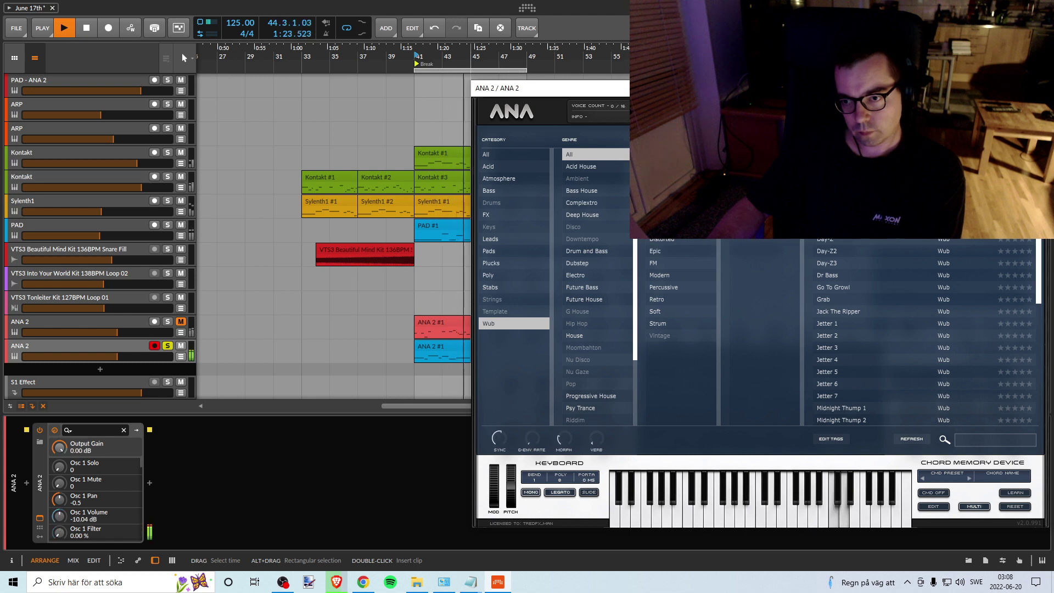
left_click(830, 242)
Step: Audition the Wub presets Jetter 5, Jetter 4 and Jack The Ripper over the soloed loop and stop playback
scroll(865, 296, "down", 3)
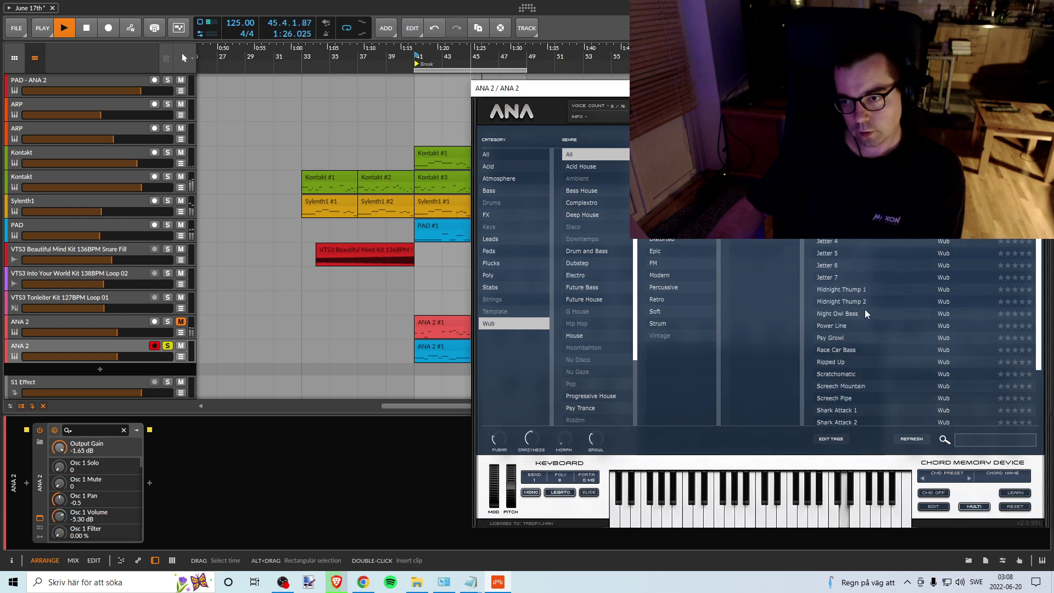
left_click(863, 254)
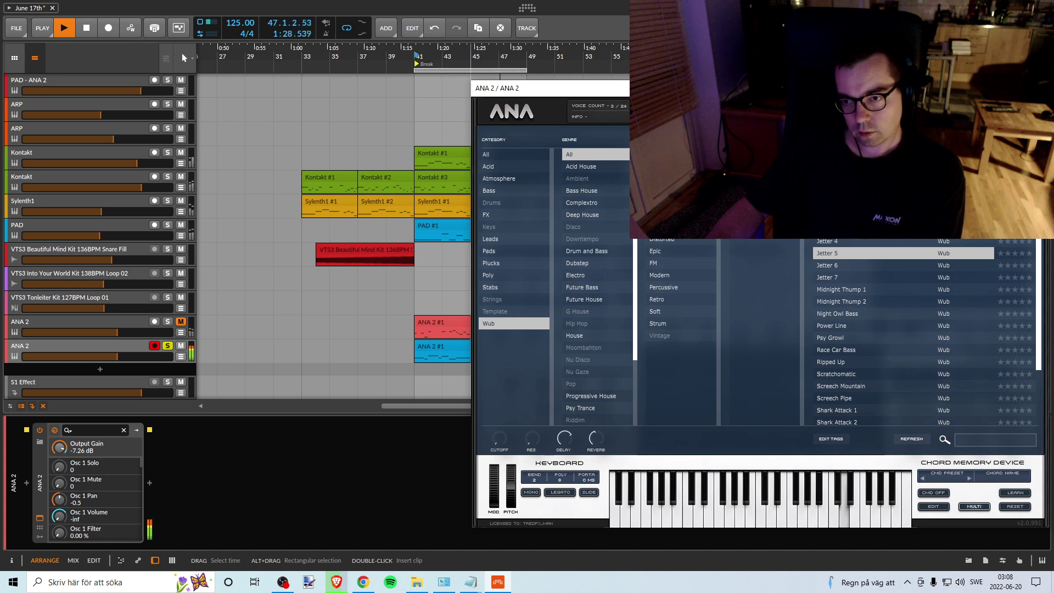
left_click(852, 242)
left_click(850, 242)
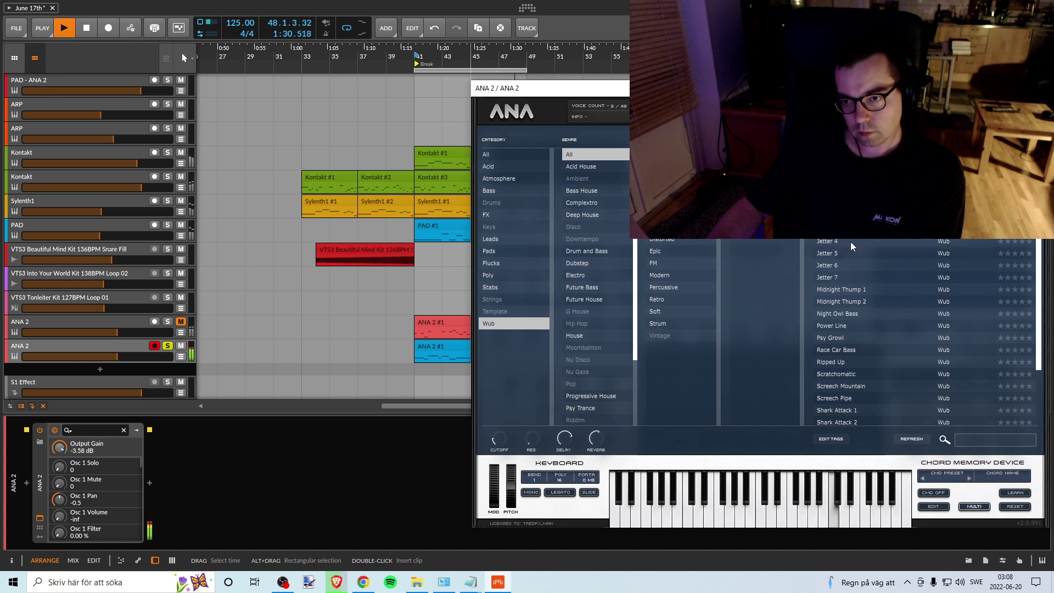
left_click(841, 247)
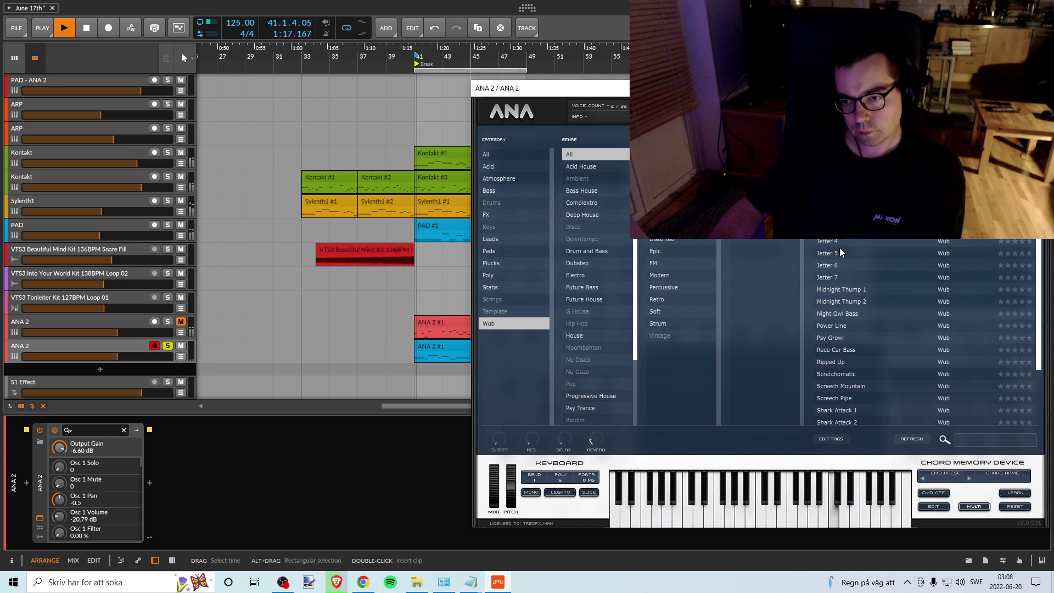
scroll(845, 245, "up", 3)
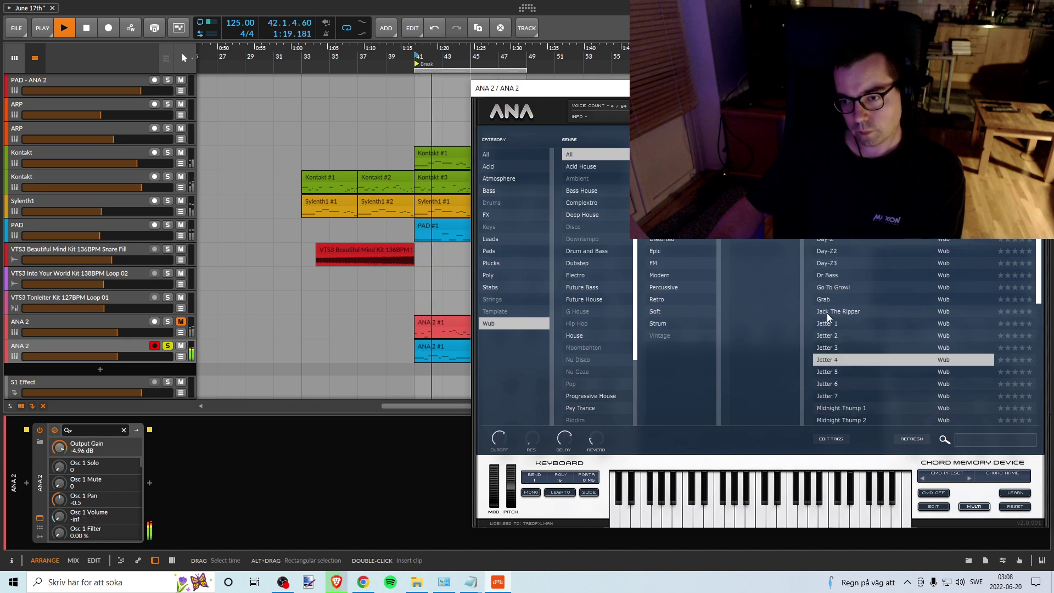
left_click(857, 312)
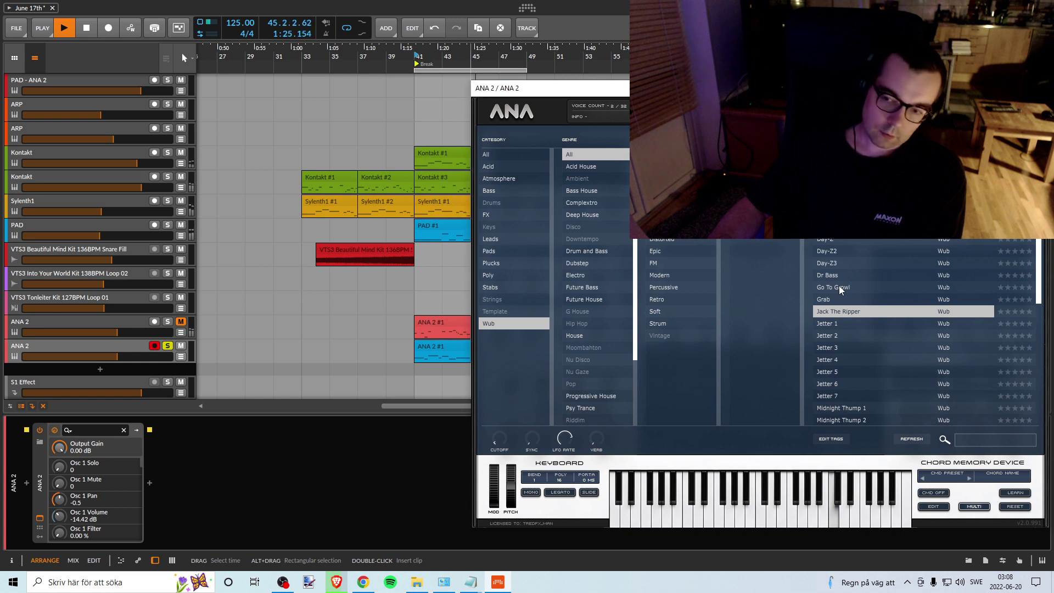
key("space")
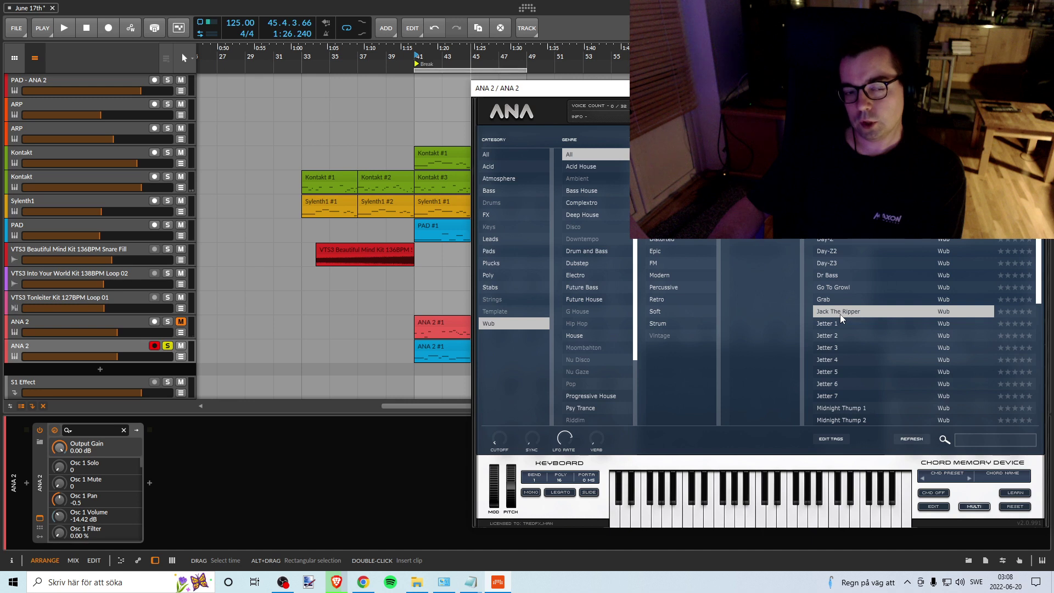
Step: Load the Wub presets Dr Bass and Day-Z and audition them against the soloed loop
left_click(835, 279)
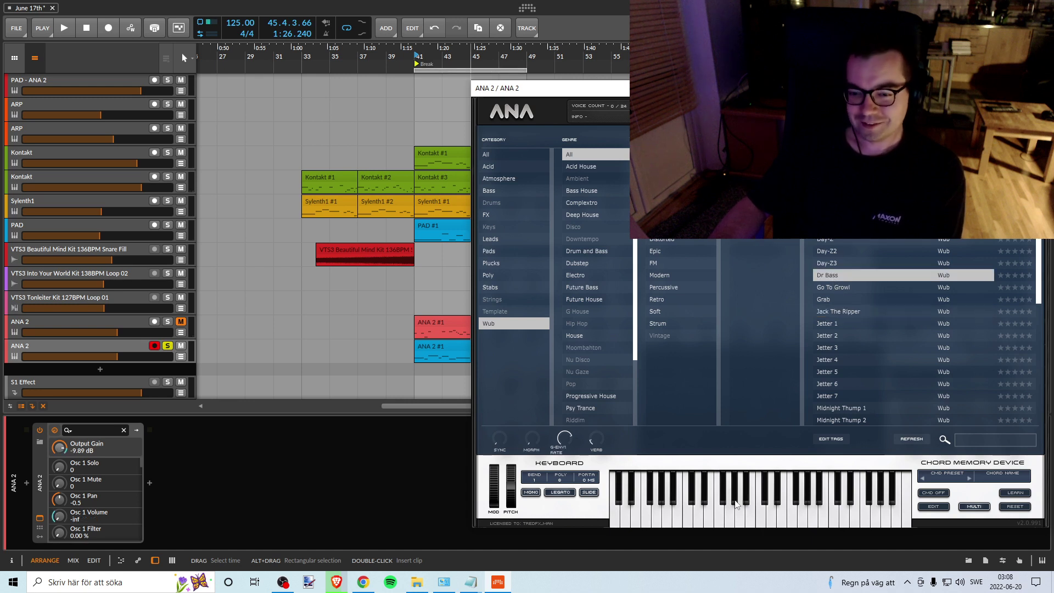
key("space")
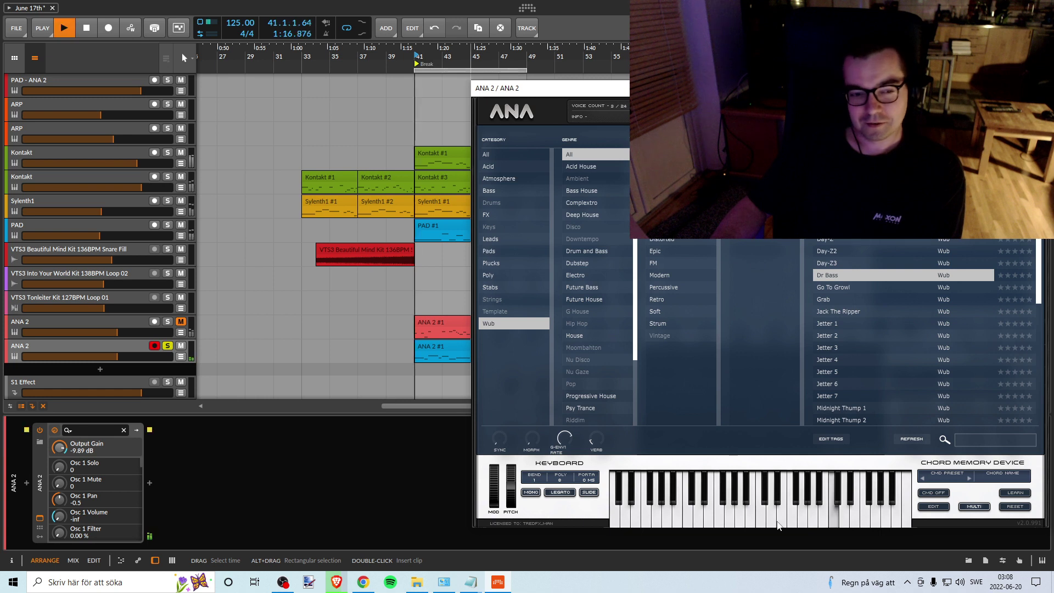
left_click(831, 243)
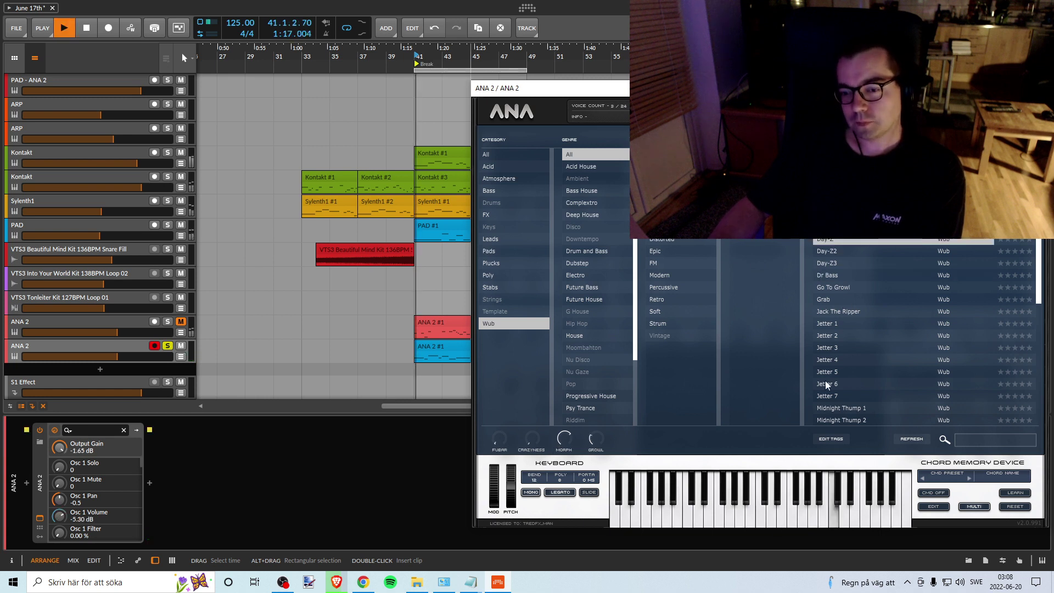
scroll(873, 337, "down", 5)
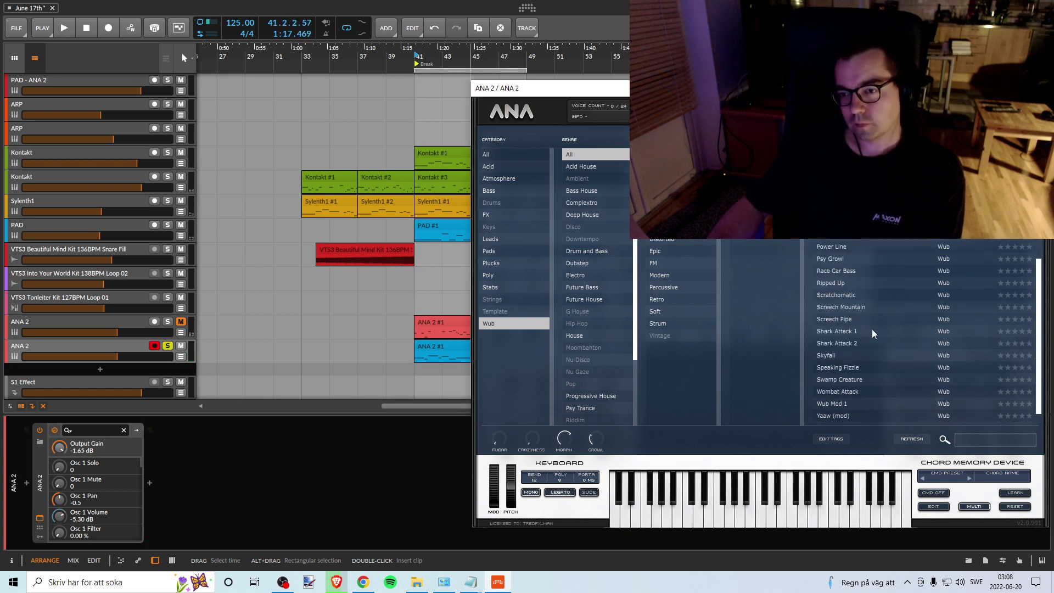
Step: Audition the Wub presets Race Car Bass, Power Line, Screech Pipe, Shark Attack 2, Shark Attack 1 and Skyfall
left_click(852, 272)
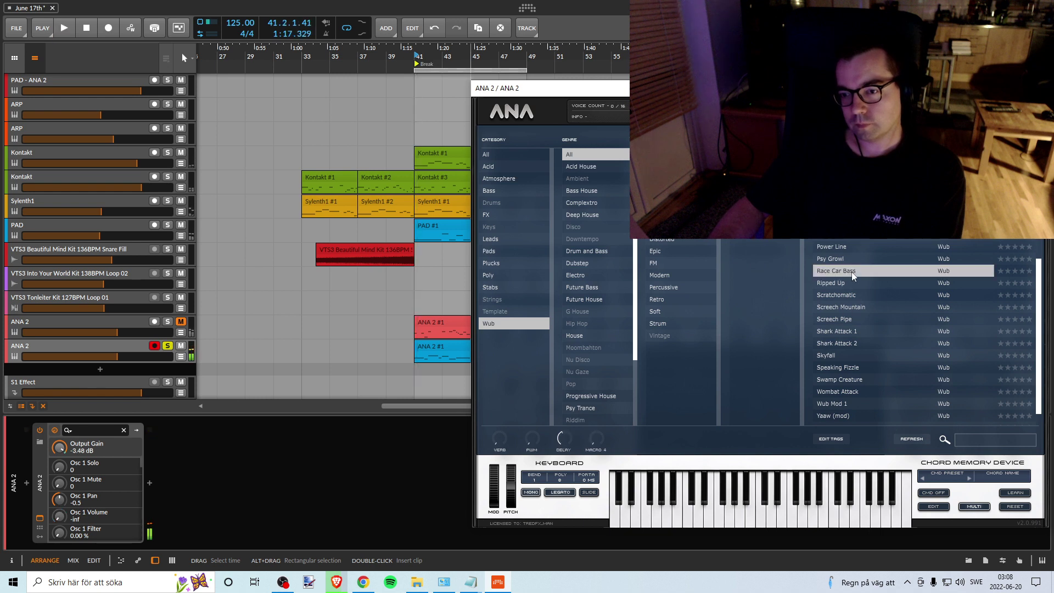
left_click(849, 244)
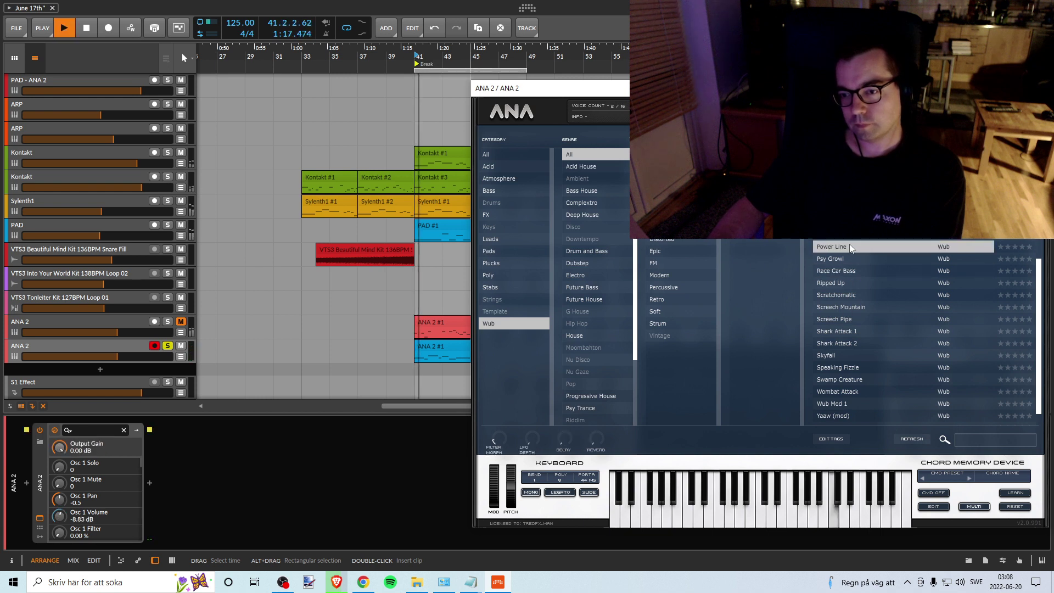
left_click(841, 320)
left_click(834, 342)
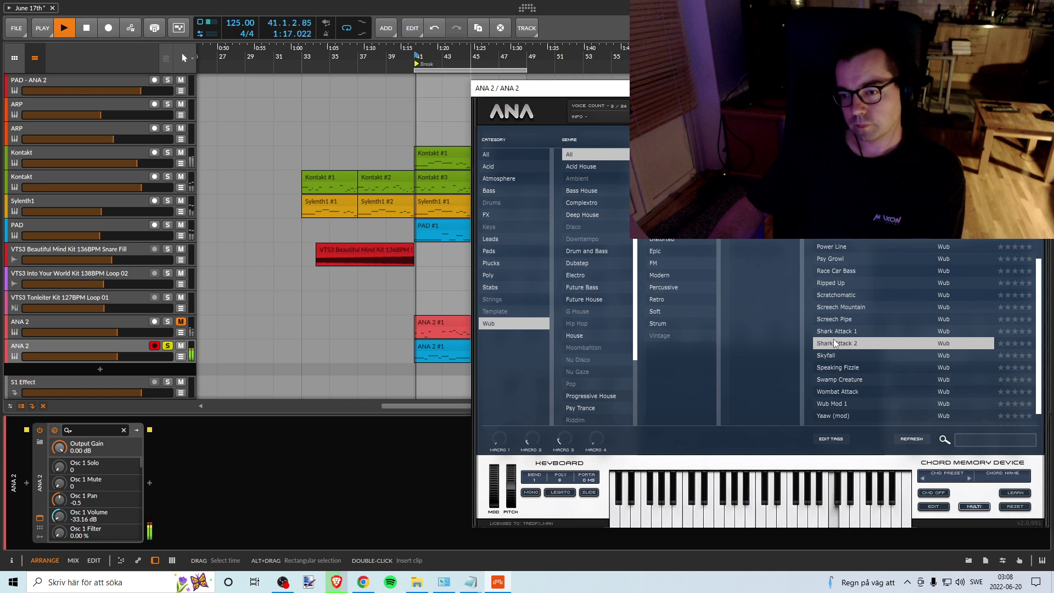
left_click(834, 332)
left_click(839, 356)
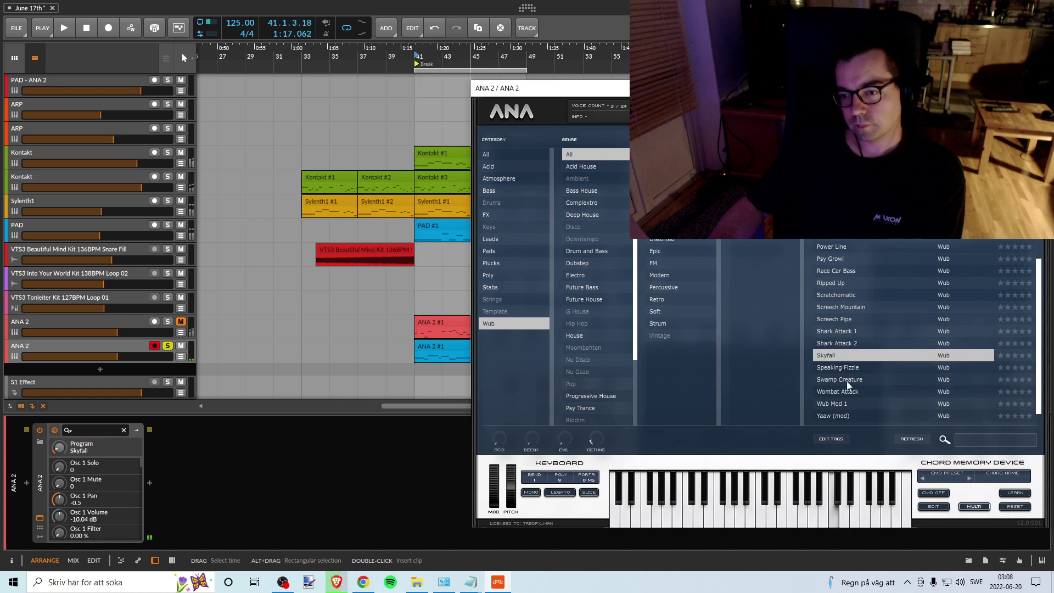
Step: Audition the Wub presets Swamp Creature, Wombat Attack and YEEAAW YEEAAW from the end of the list over the loop
left_click(848, 382)
left_click(846, 393)
scroll(866, 383, "down", 1)
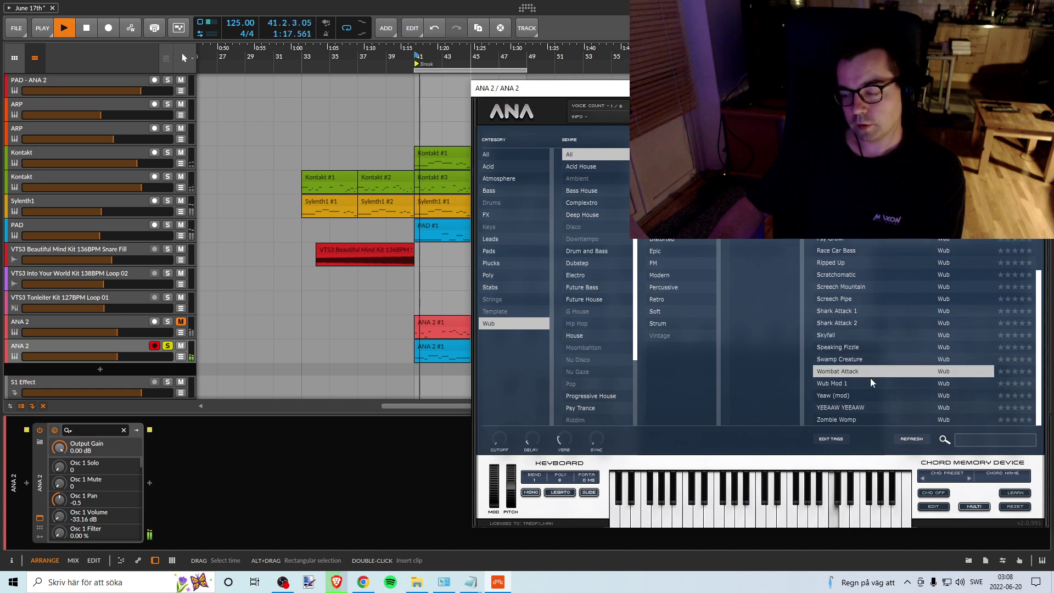
left_click(873, 407)
key("space")
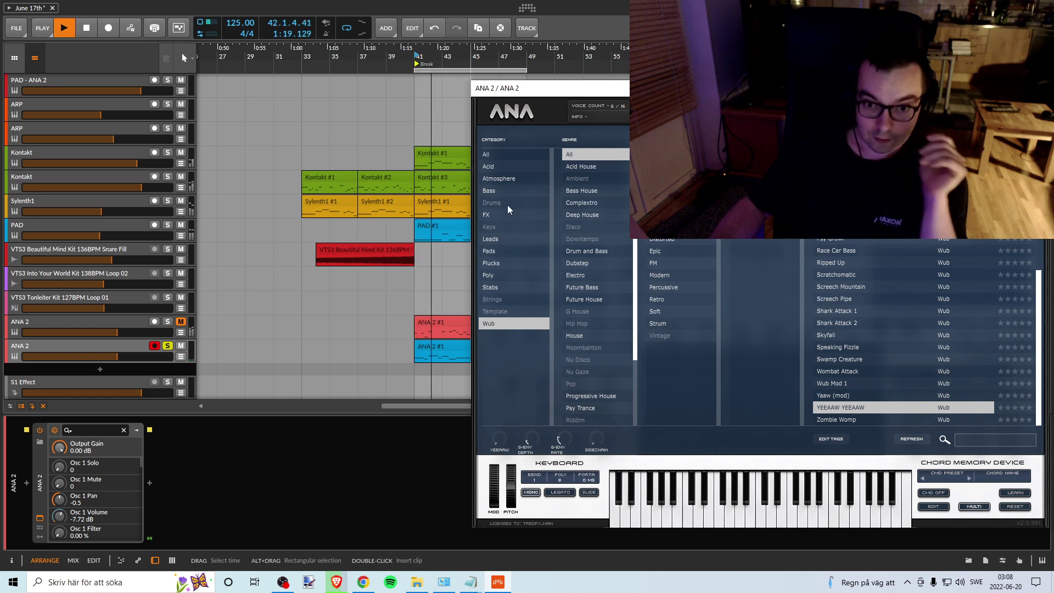
Step: Filter the presets to the Acid category and audition the first Acid sounds with a test note and short loop playback
left_click(505, 167)
key("space")
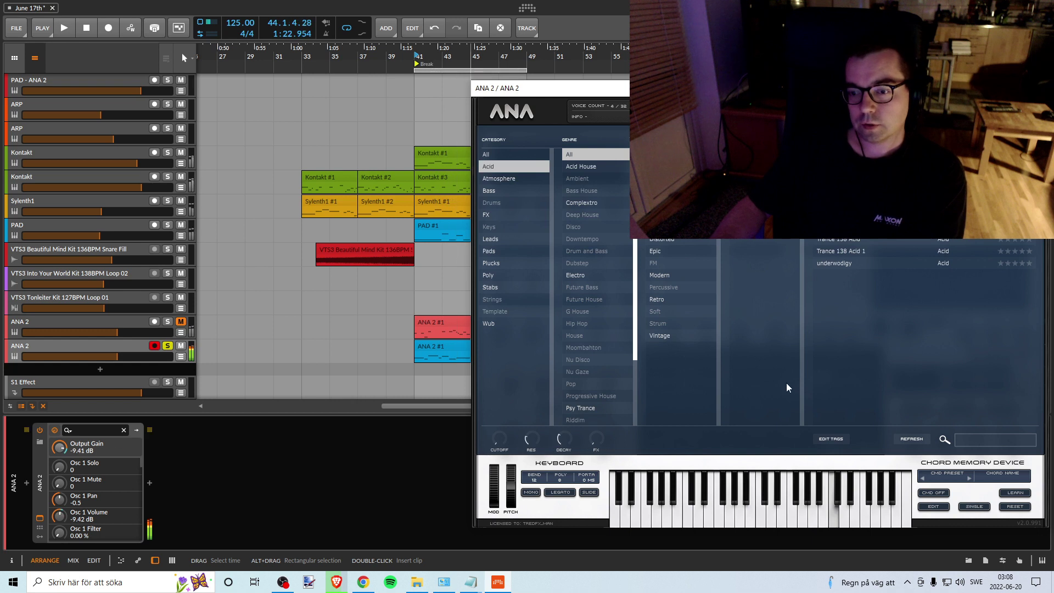
left_click(733, 512)
left_click(840, 203)
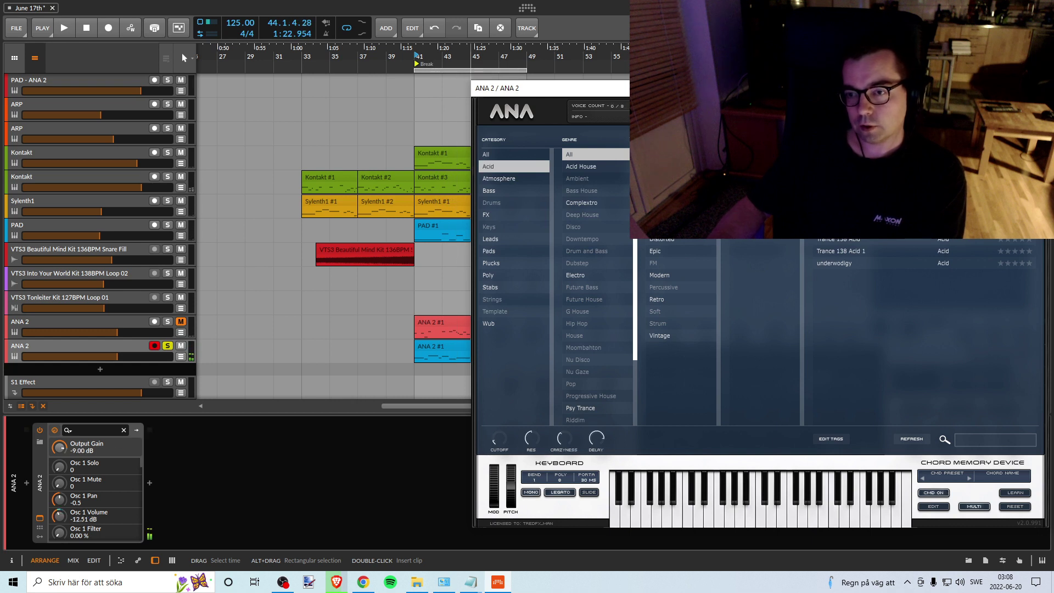
key("space")
key("space")
Step: Audition further presets down the Acid list, playing test notes on the synth's keyboard
left_click(874, 215)
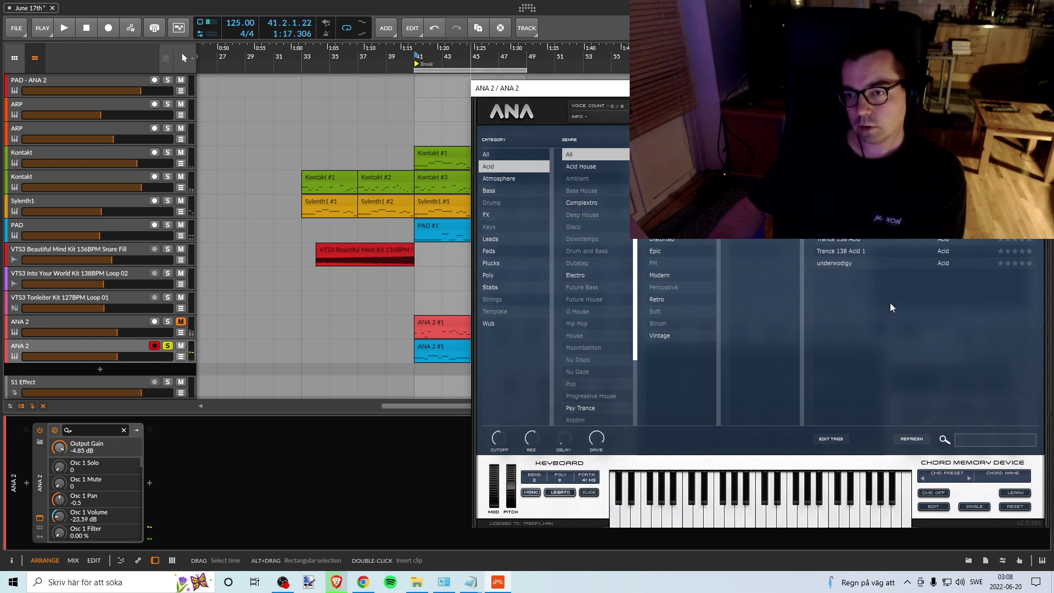
left_click(873, 227)
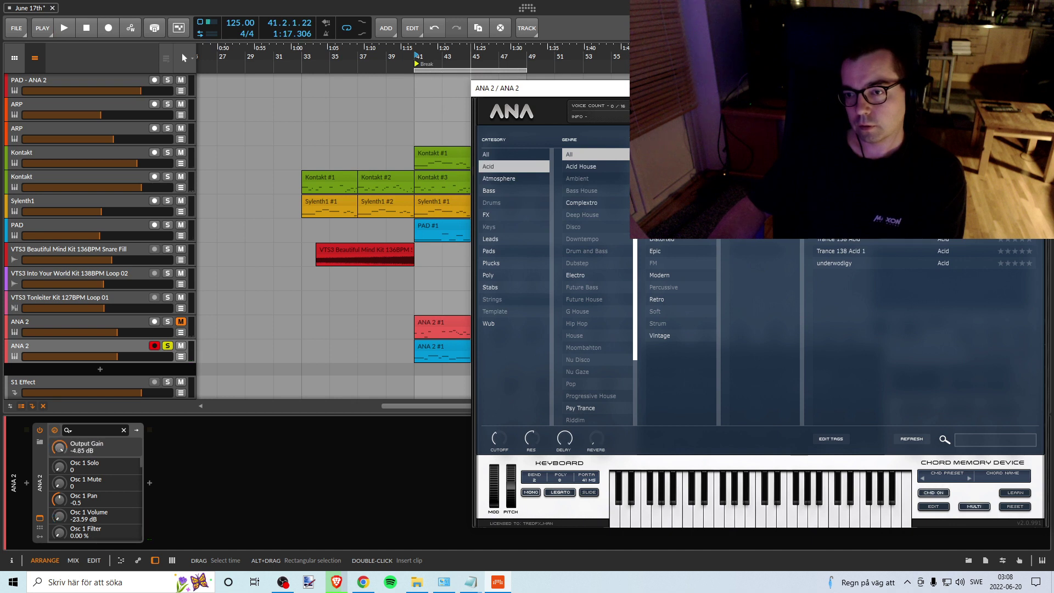
left_click(732, 521)
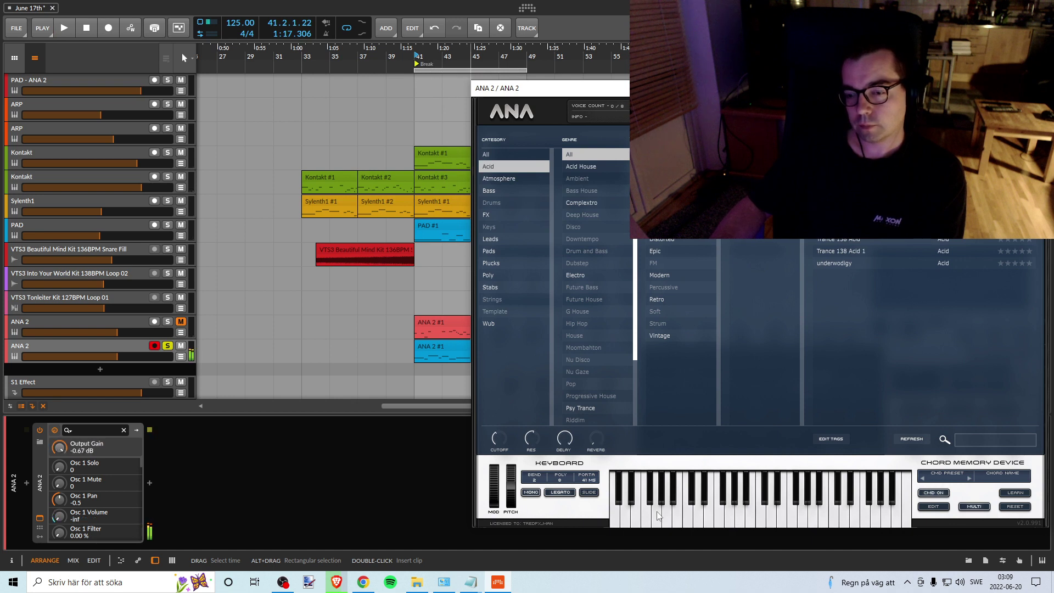
left_click(874, 239)
left_click(723, 513)
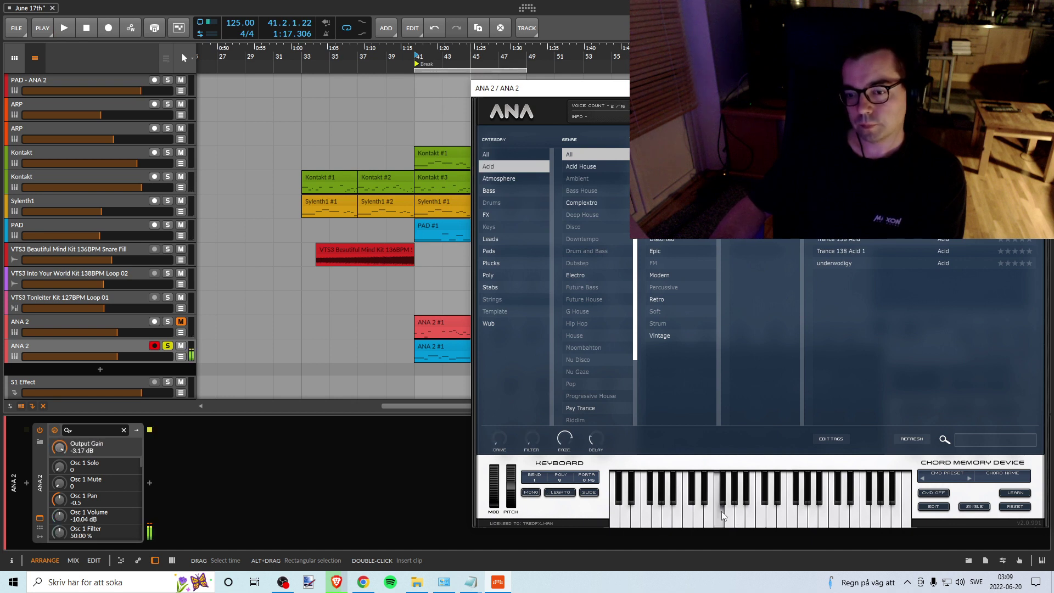
left_click(873, 251)
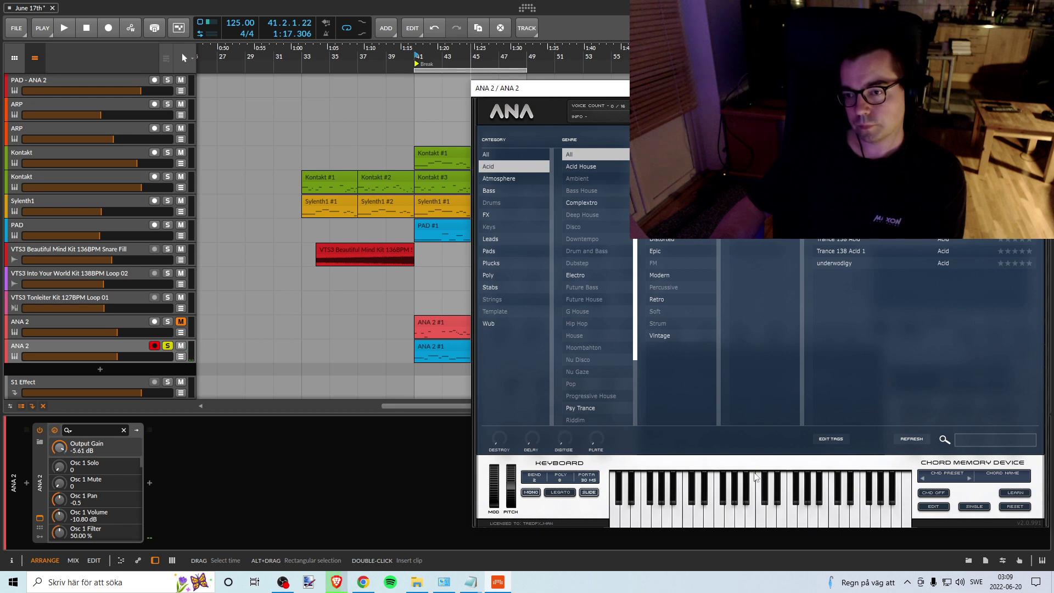
left_click(844, 263)
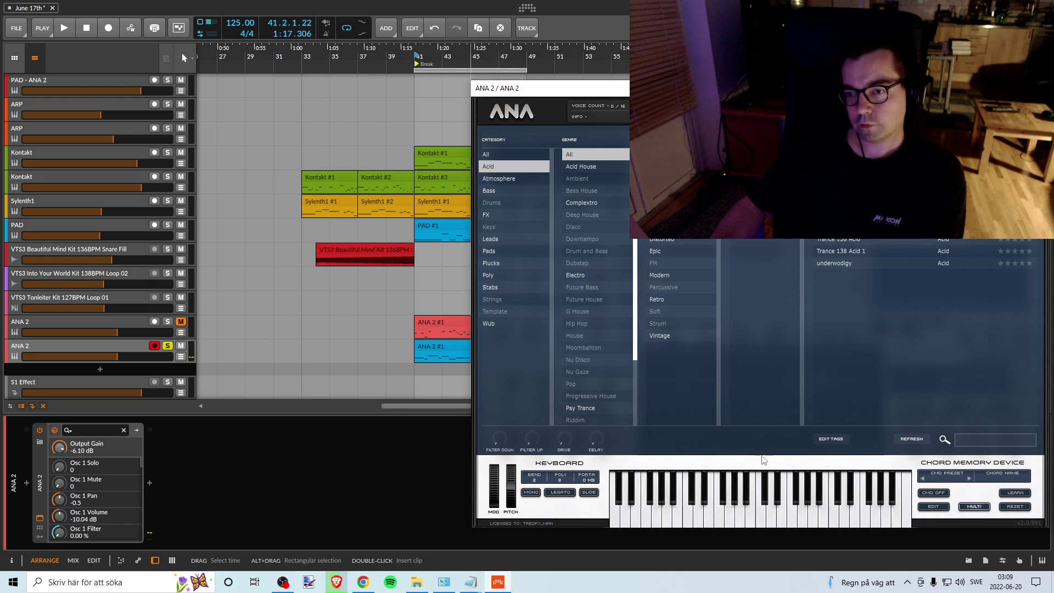
left_click(719, 512)
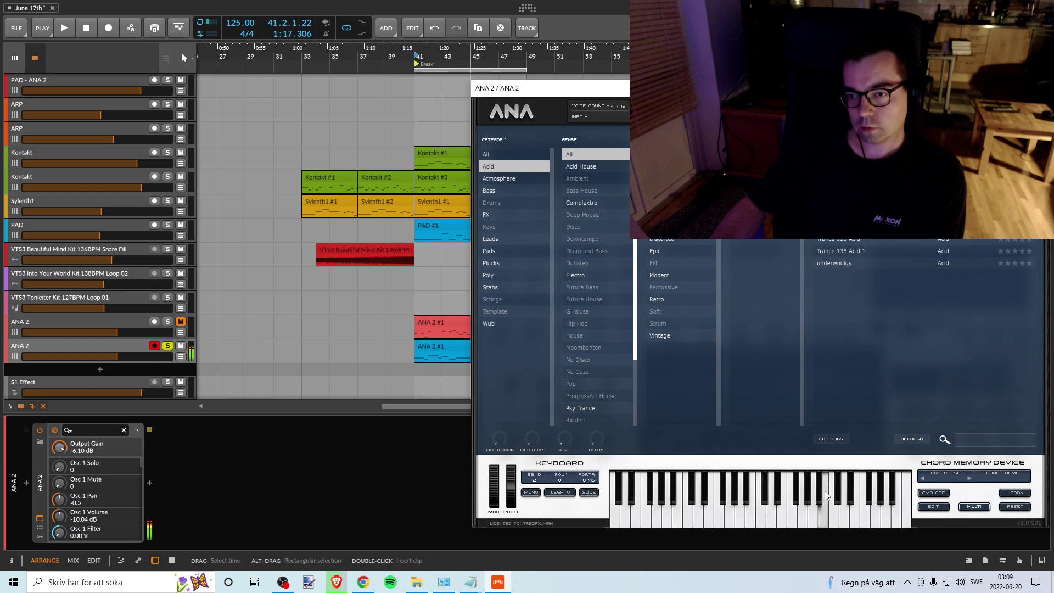
Step: Compare the Acid presets Trance 138 Acid 1 and Trance 138 Acid with test notes and load Trance 138 Acid 1
left_click(848, 247)
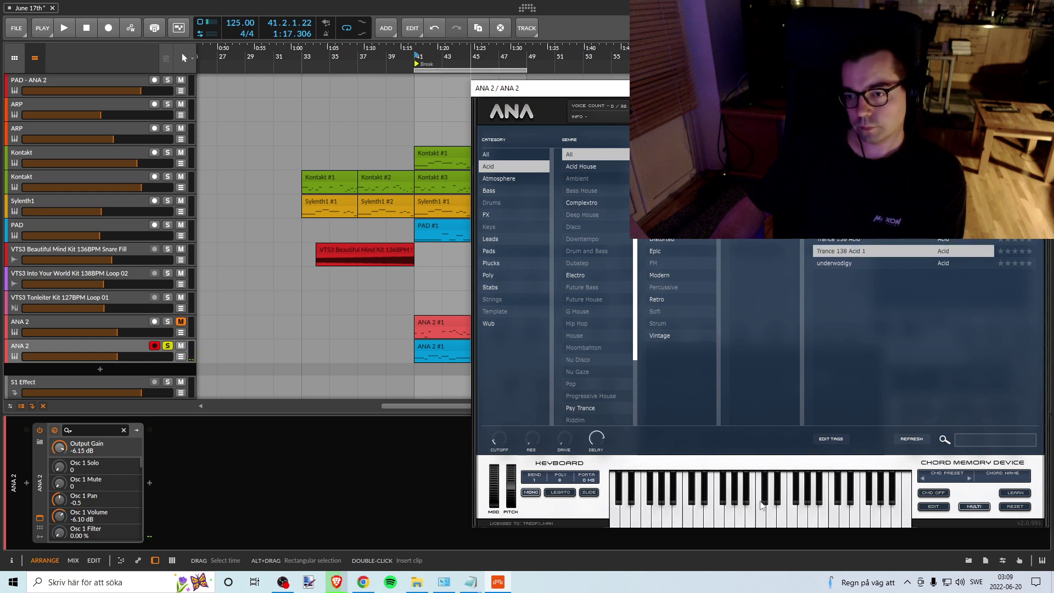
left_click(743, 511)
left_click(836, 240)
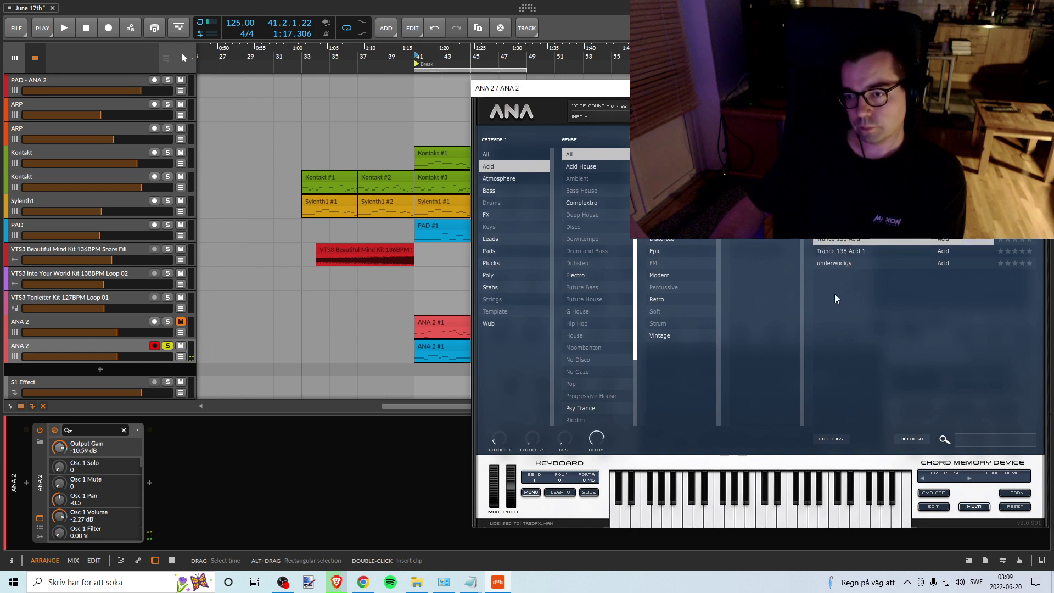
left_click(728, 512)
left_click(844, 251)
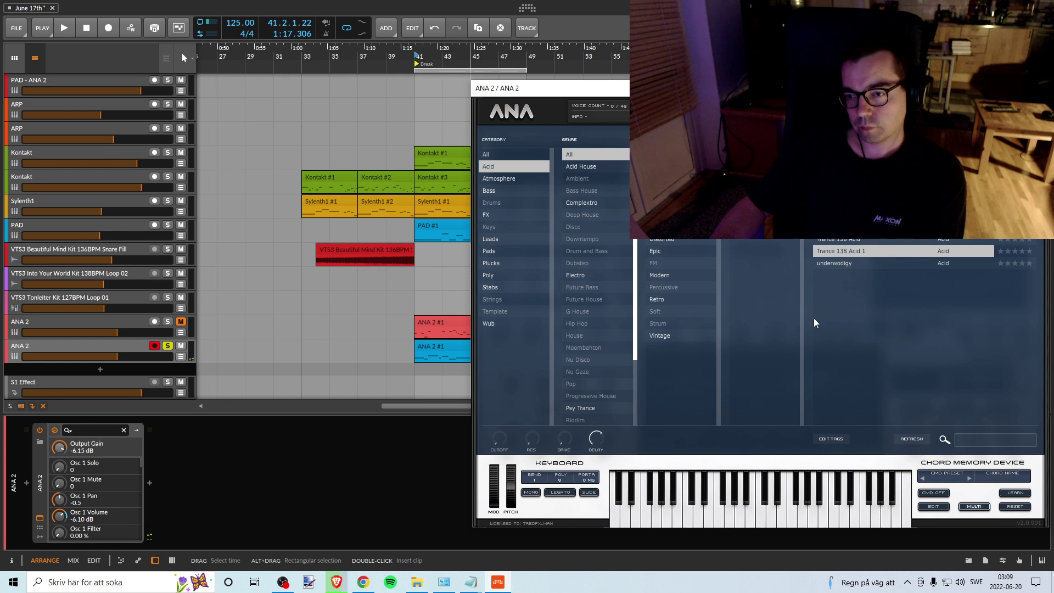
Step: Play the break with the lower ANA 2 track unsoloed and set that track's volume to -11.0 dB
left_click_drag(584, 92, 727, 88)
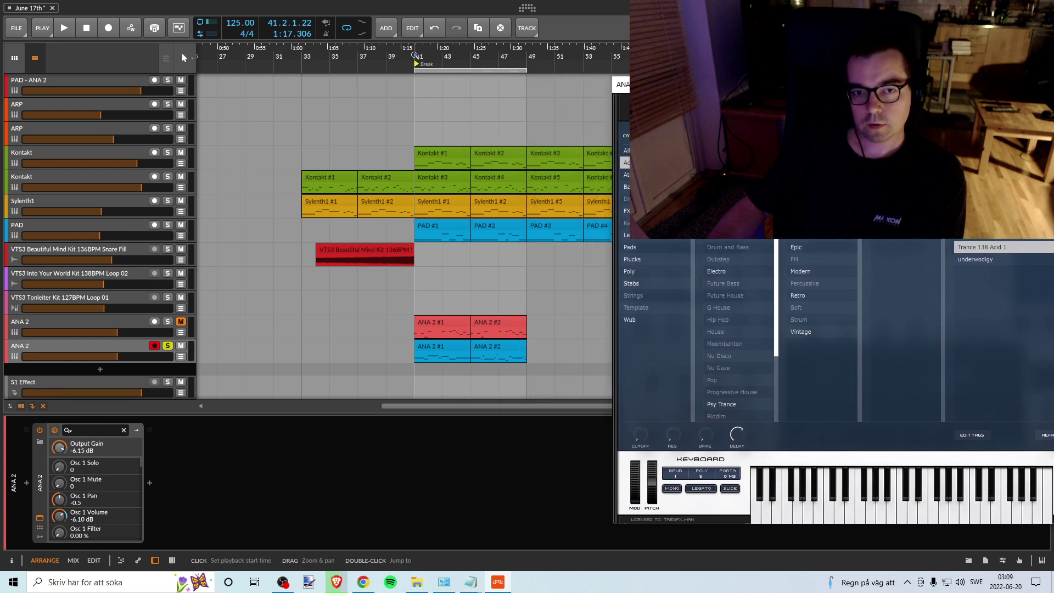
key("space")
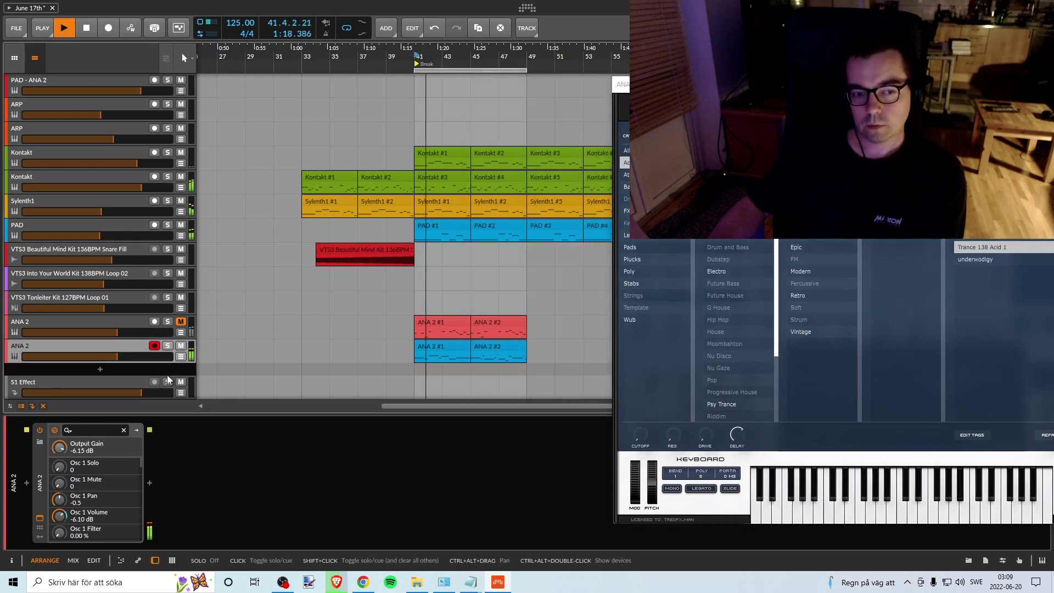
left_click_drag(117, 357, 99, 357)
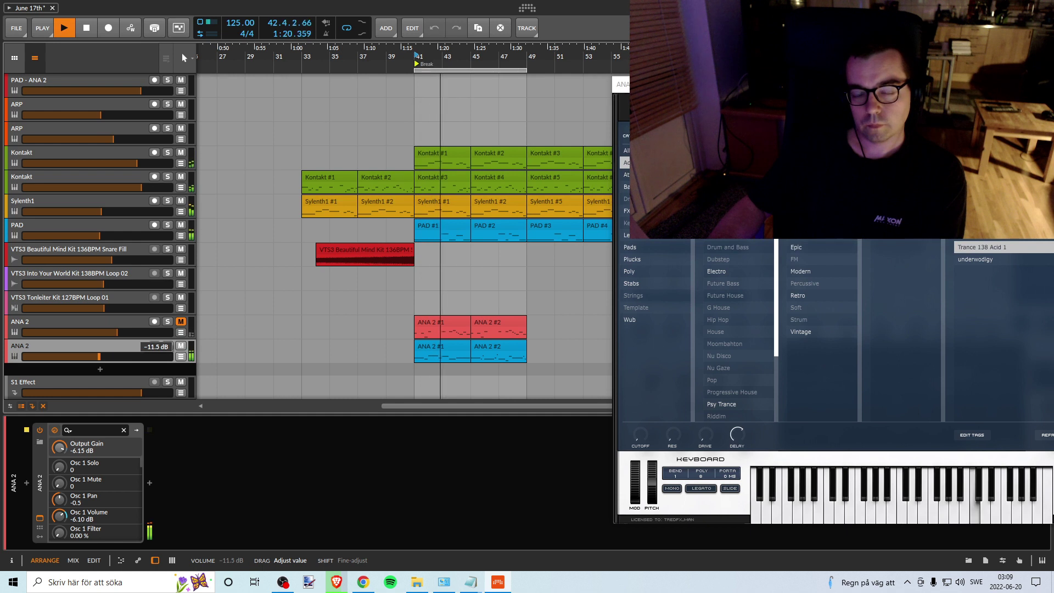
mouse_move(101, 357)
left_mouse_down()
mouse_move(80, 357)
mouse_move(101, 357)
left_mouse_up()
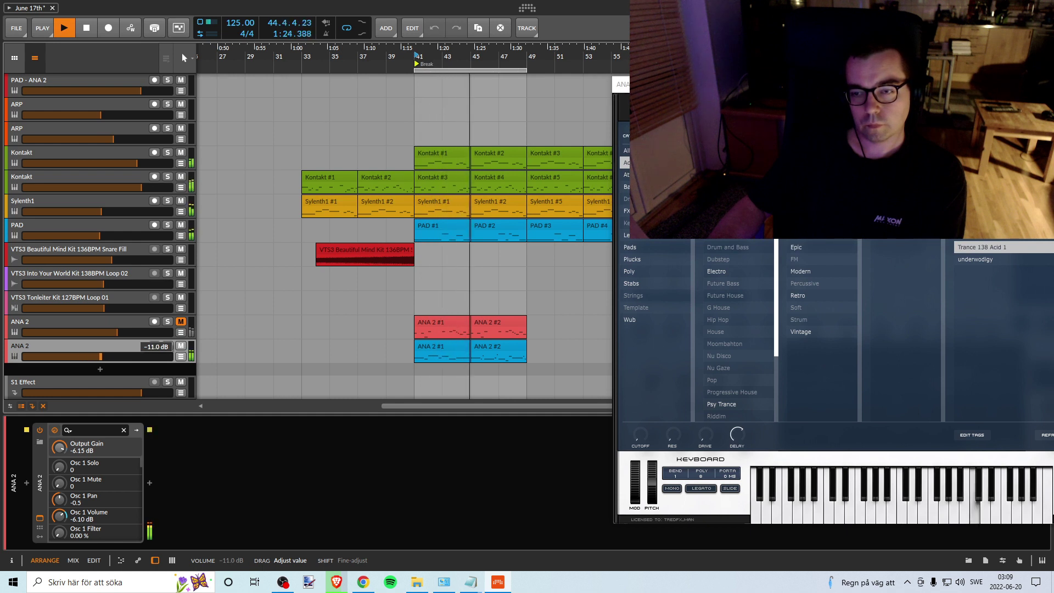
Step: Load the underwodigy acid preset into the bottom ANA 2 track's synth and start playback to hear it
key("space")
left_click_drag(699, 87, 466, 95)
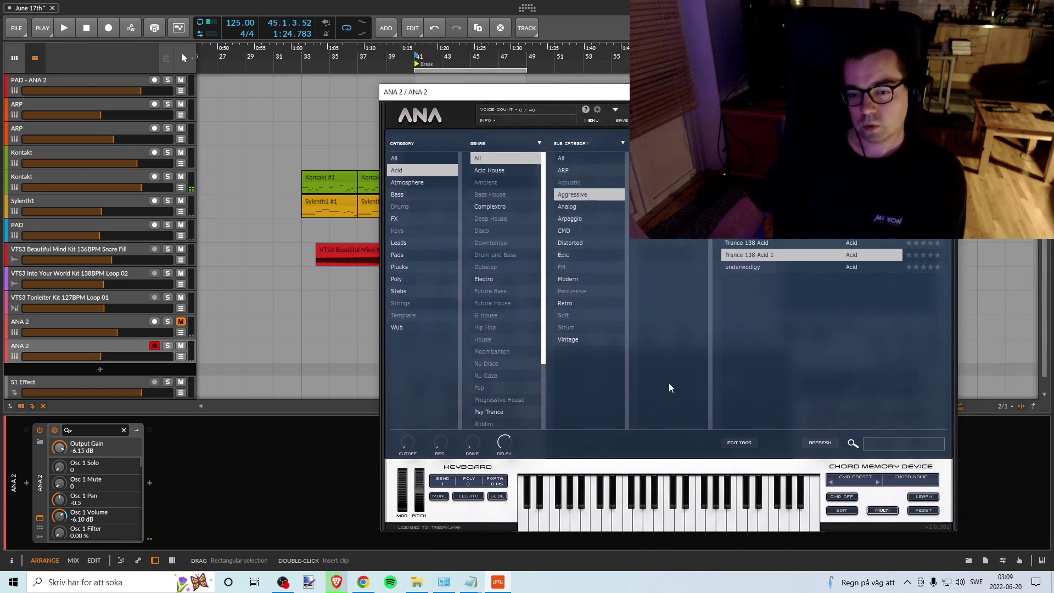
left_click(745, 269)
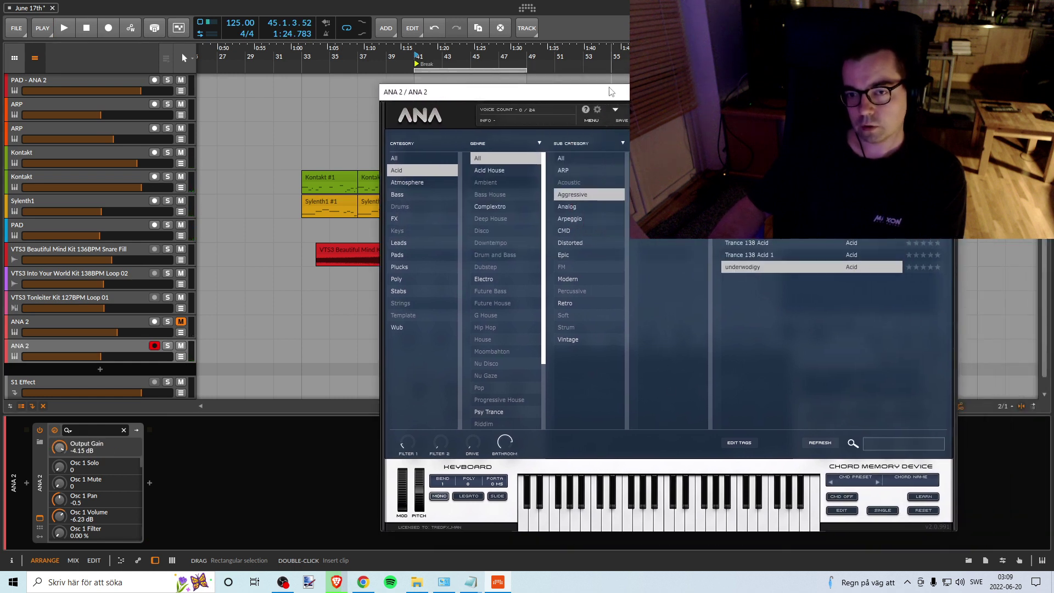
left_click_drag(494, 92, 586, 73)
key("space")
Step: Compare the bottom ANA 2 track soloed and in the mix, and set its volume to -5.6 dB
left_click(167, 346)
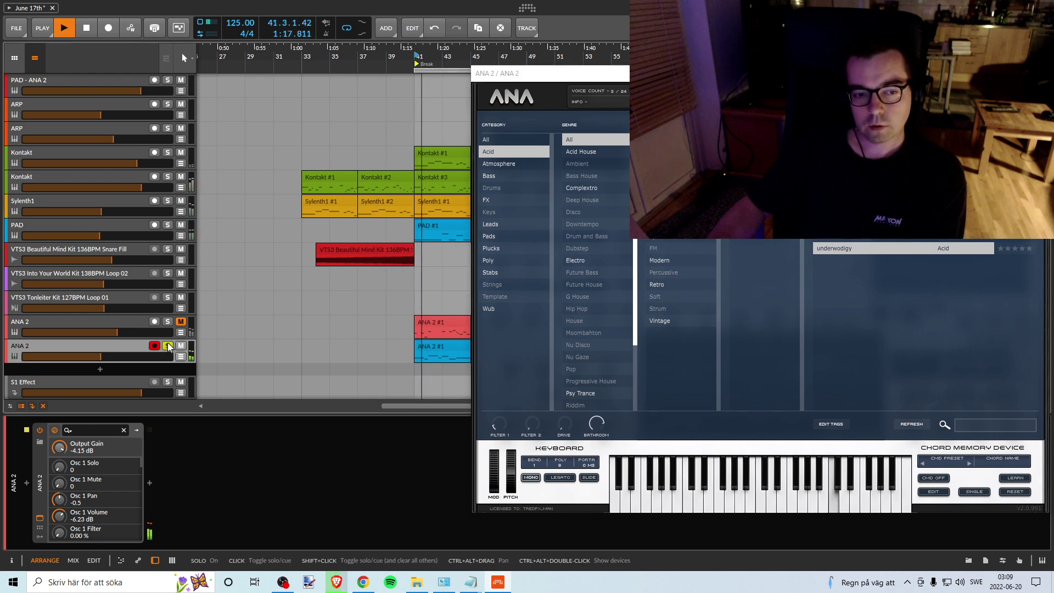
left_click(167, 346)
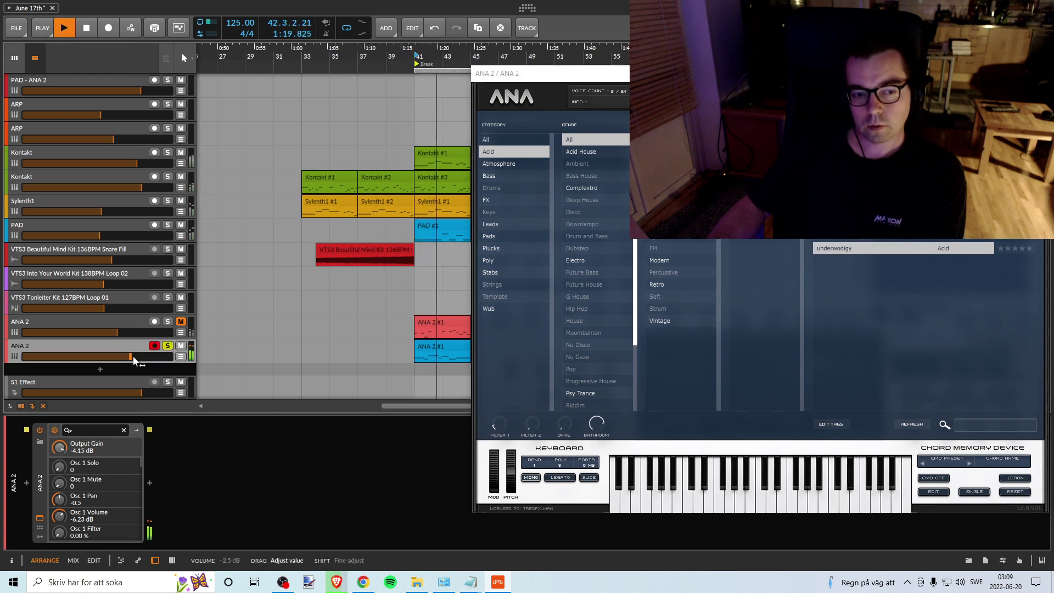
mouse_move(134, 357)
left_mouse_down()
mouse_move(147, 360)
mouse_move(135, 360)
left_mouse_up()
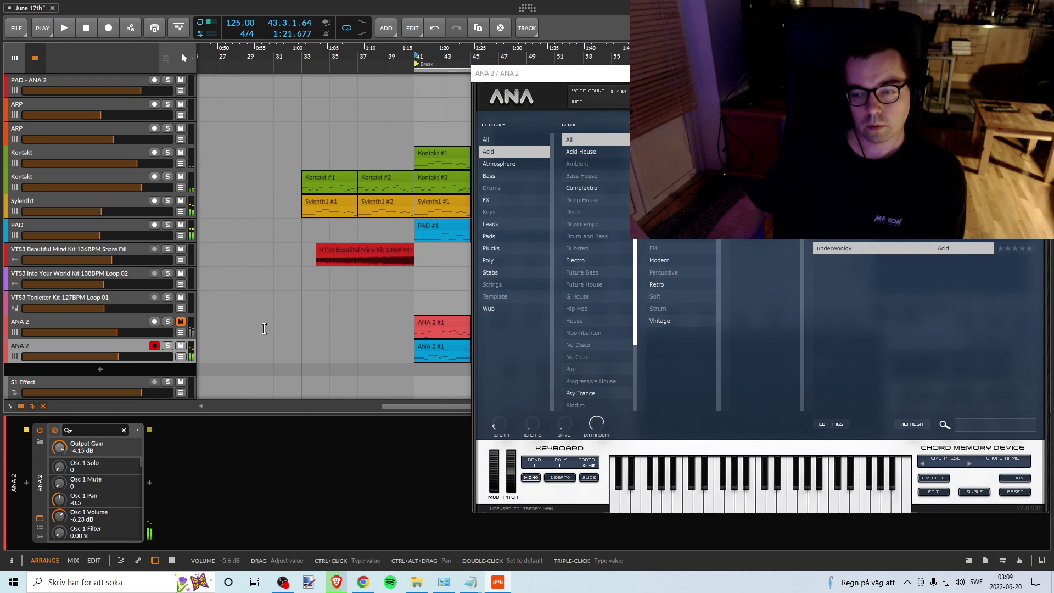
key("space")
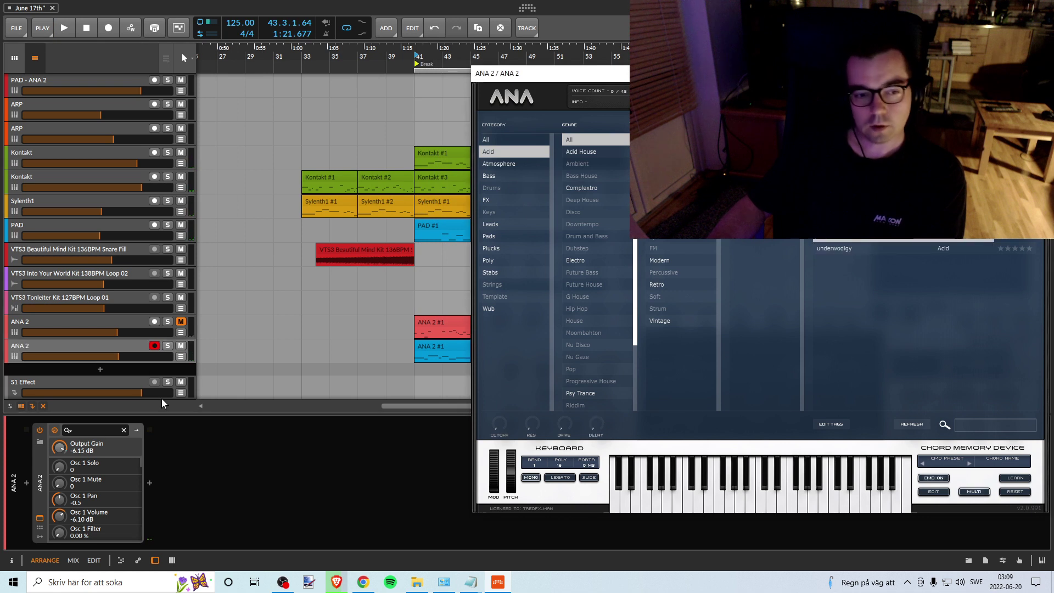
Step: Play the break in full and lower the bottom ANA 2 track's volume slightly
left_click(168, 346)
key("space")
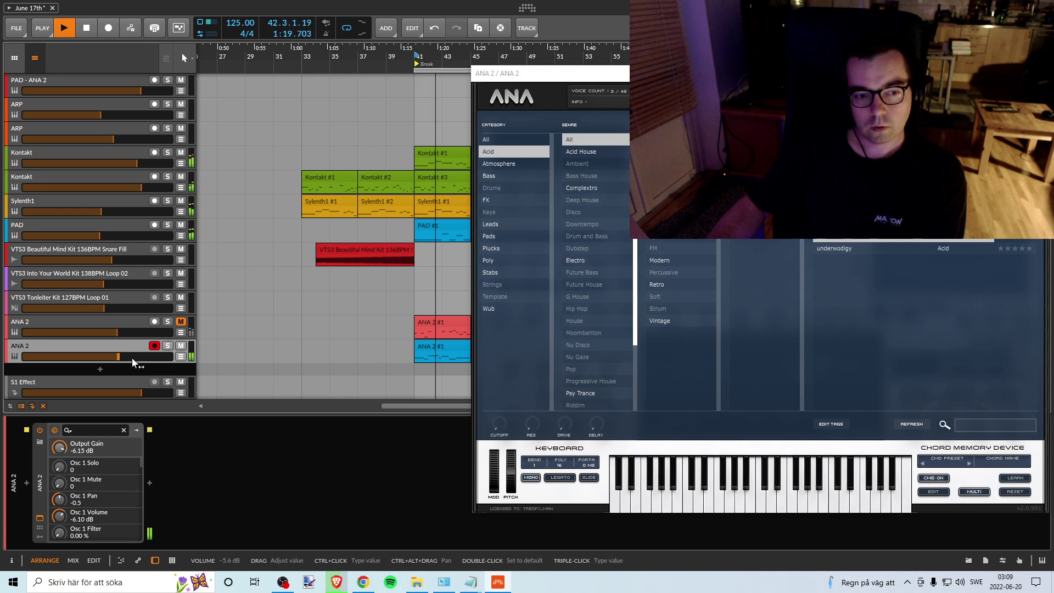
left_click_drag(132, 357, 115, 357)
key("space")
Step: Switch the ANA 2 plugin from its preset browser to the synth editor and place its window clear of the arrangement clips
left_click_drag(513, 73, 398, 60)
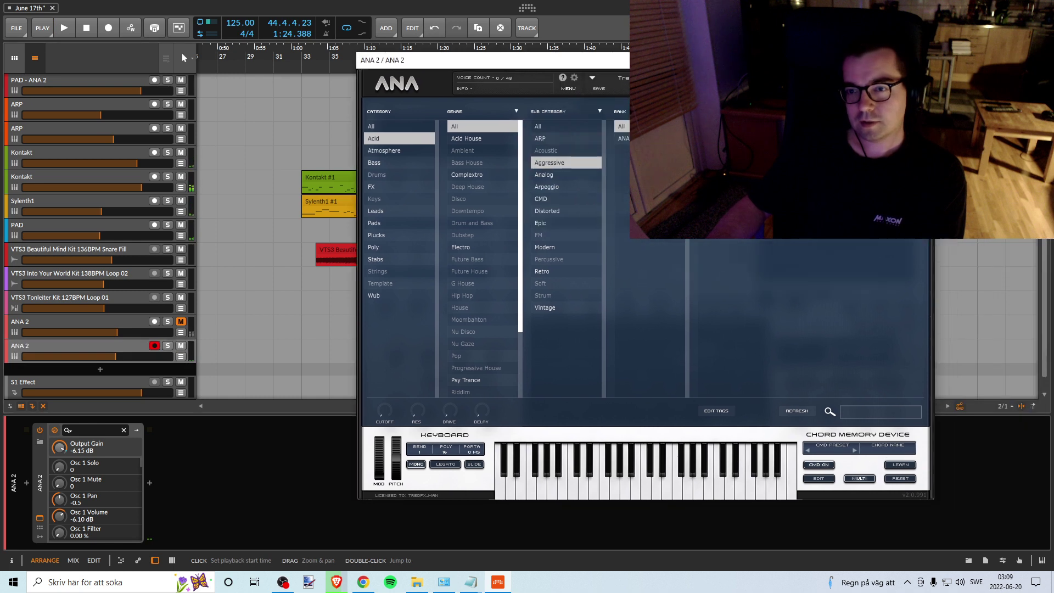
left_click(665, 79)
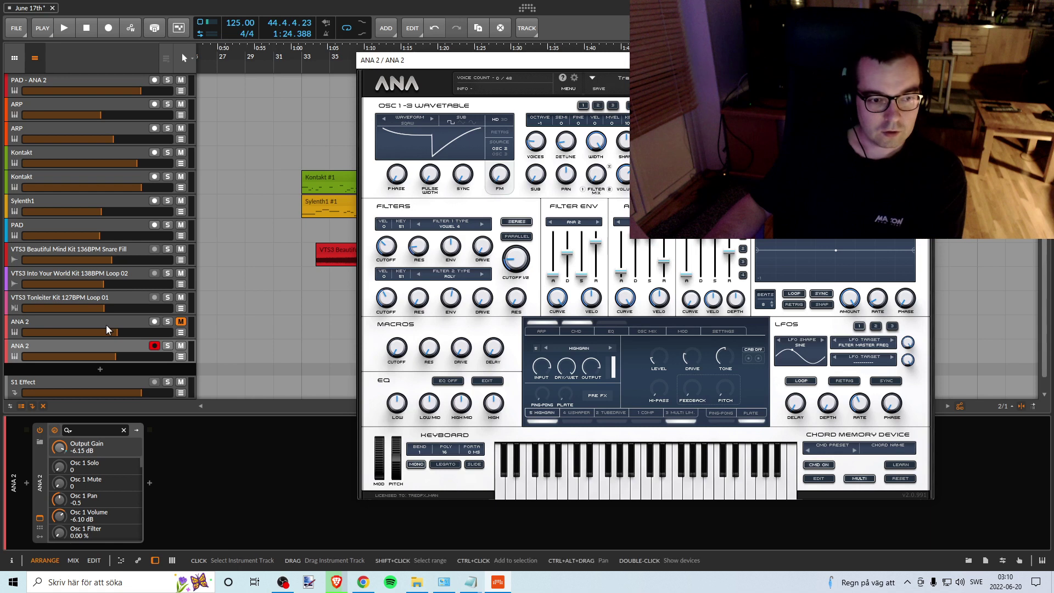
left_click(132, 349)
left_click_drag(447, 62, 770, 126)
Step: Play the break, compare the bottom ANA 2 track soloed and in the mix, and reduce its volume a little more
key("space")
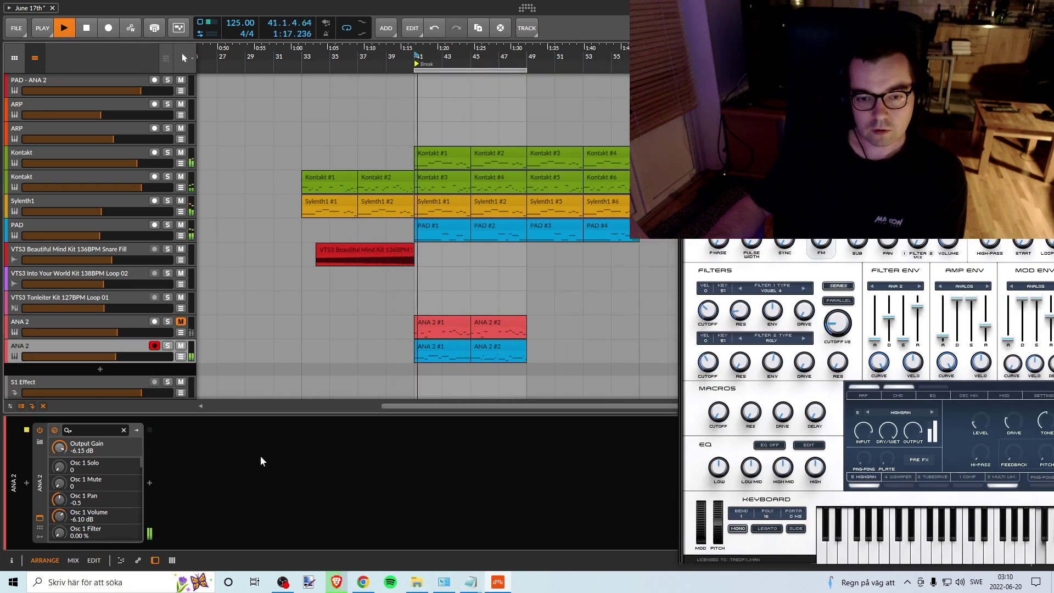
left_click(168, 346)
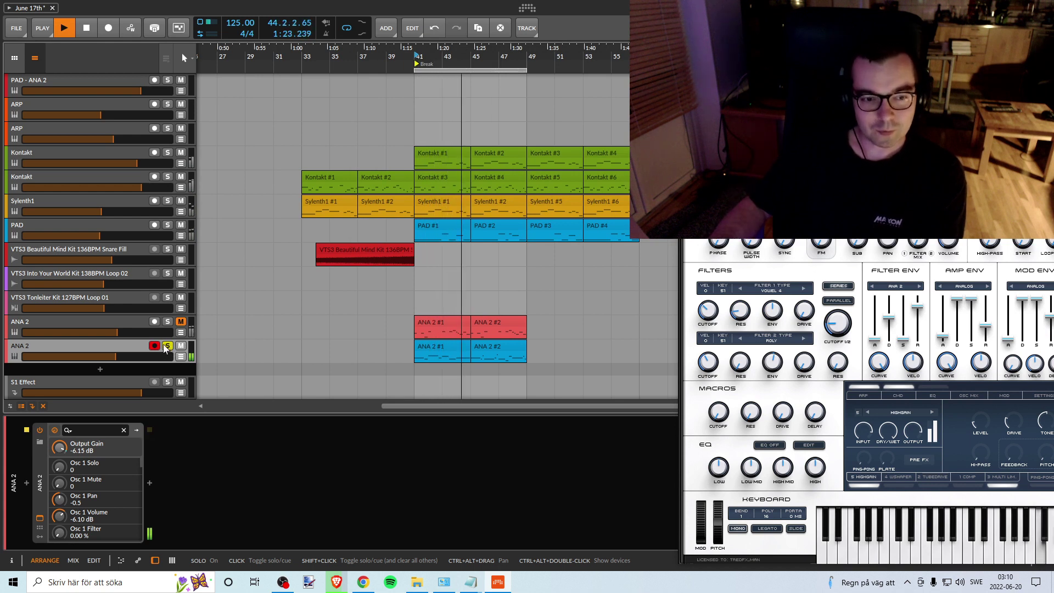
left_click(168, 347)
left_click(168, 350)
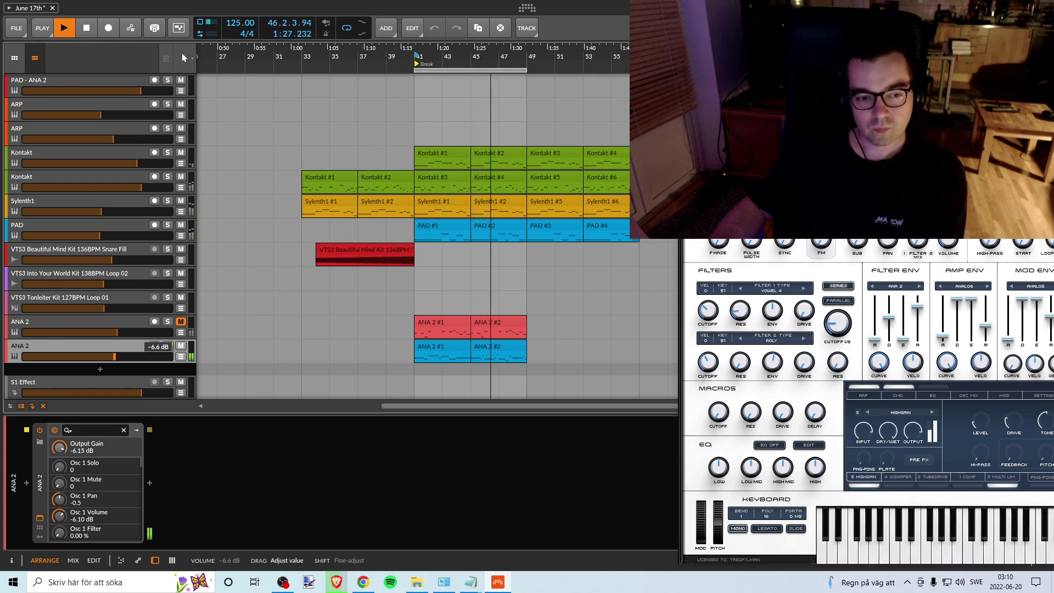
key("space")
Step: Open ANA 2's arpeggiator and change its pattern preset to 4 Note Wonder during playback
left_click_drag(706, 128, 423, 109)
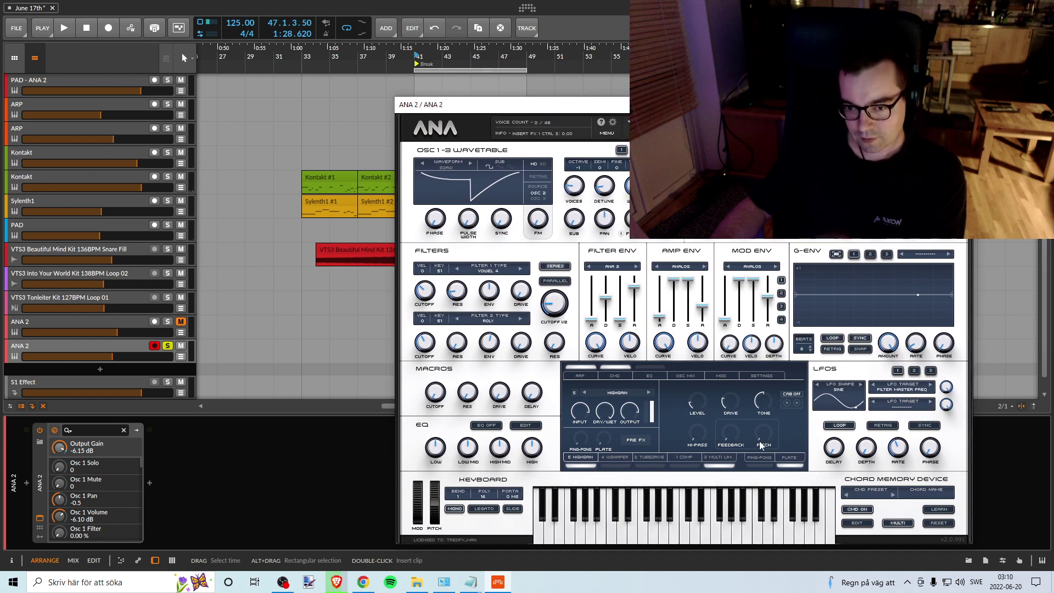
left_click(582, 375)
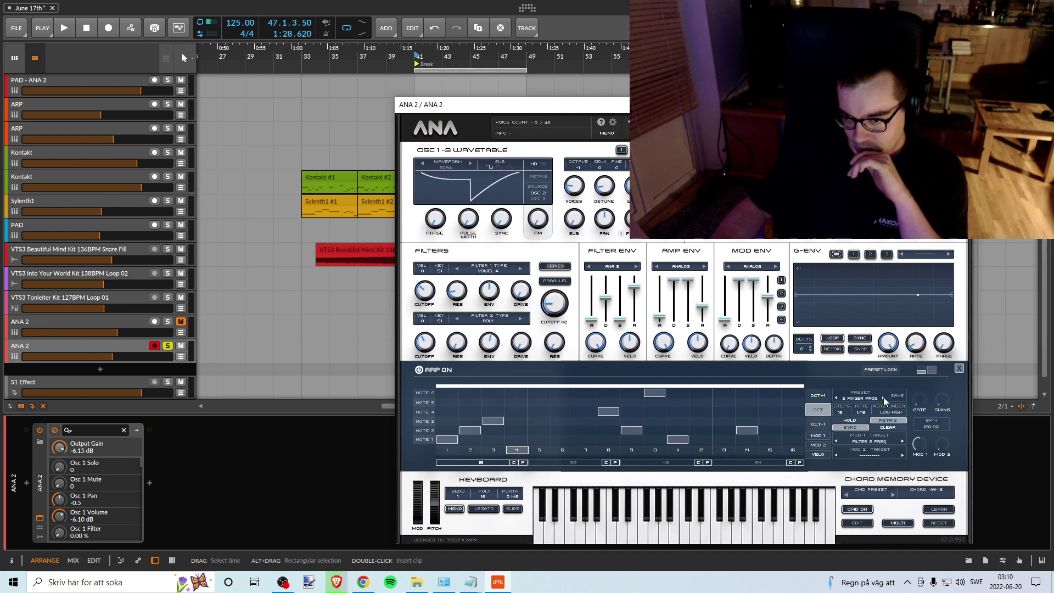
key("space")
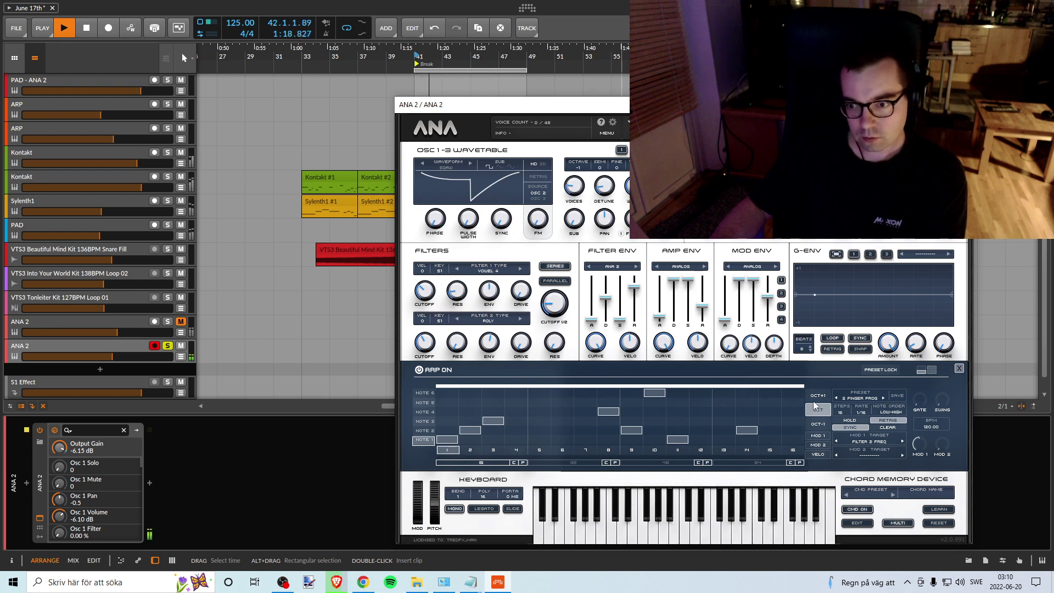
left_click(884, 397)
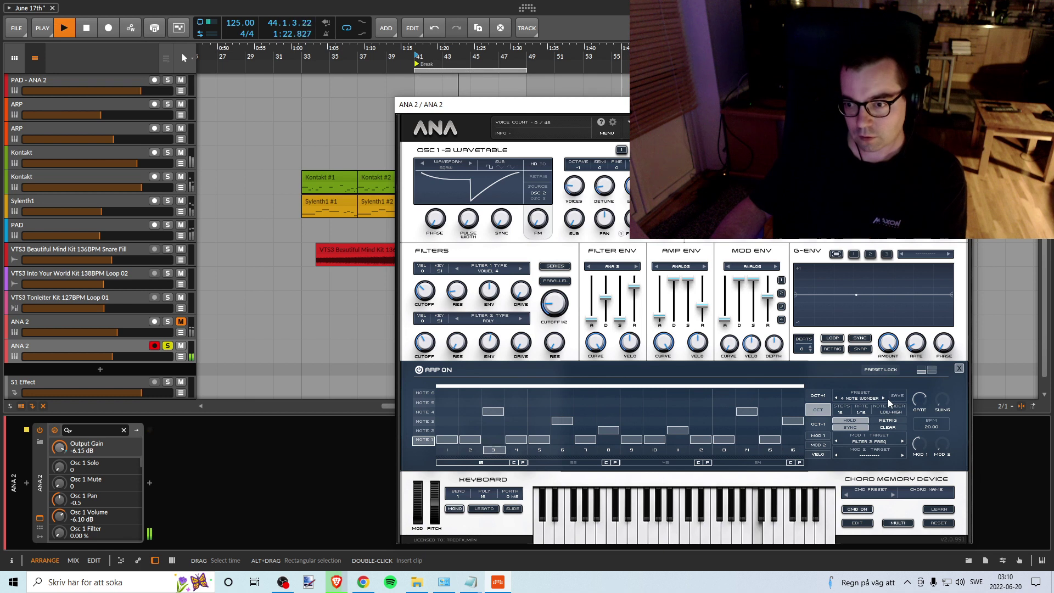
Step: Set the bottom ANA 2 track's volume to -7.3 dB in the full mix and compare it with the soloed sound
left_click(168, 347)
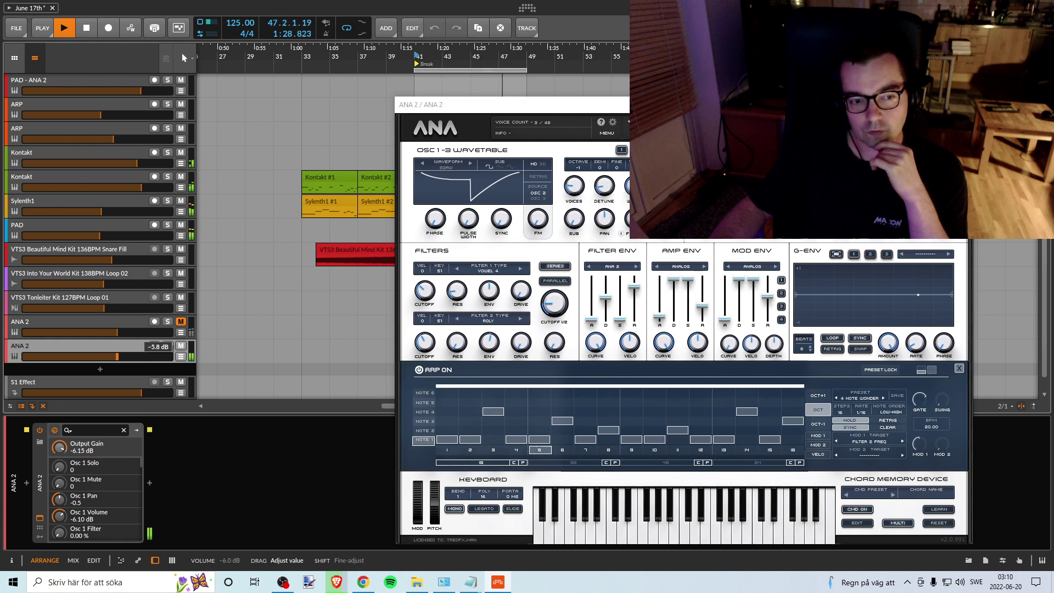
left_click_drag(124, 357, 112, 356)
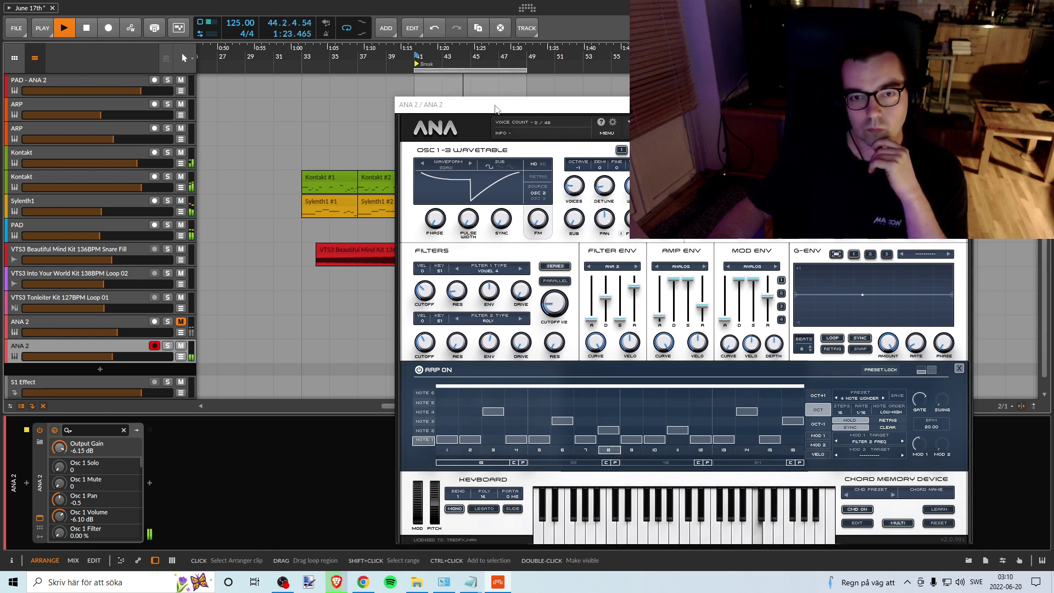
left_click_drag(456, 104, 639, 96)
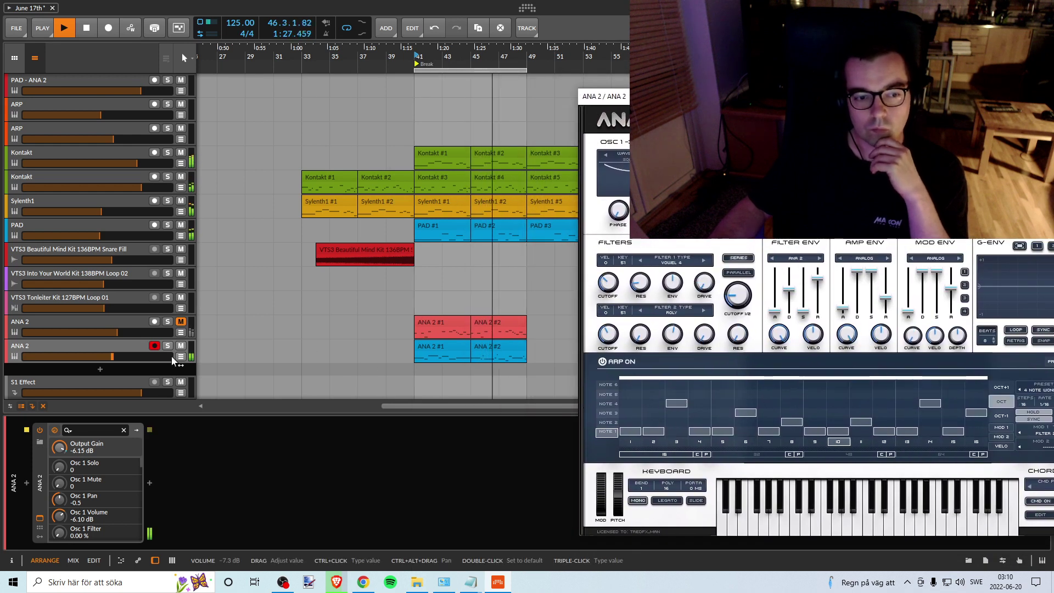
left_click(168, 346)
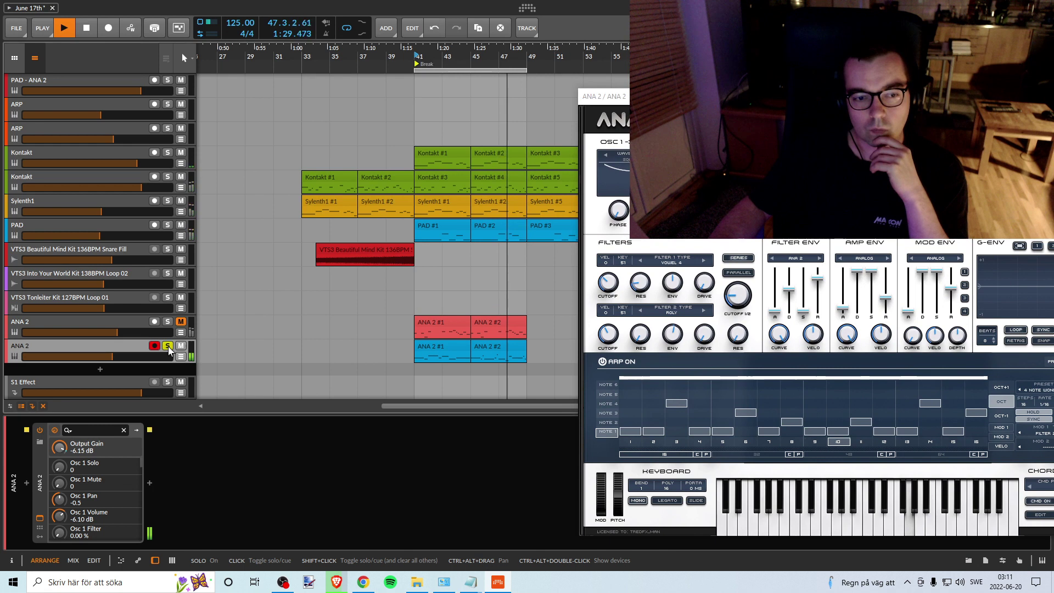
left_click(168, 346)
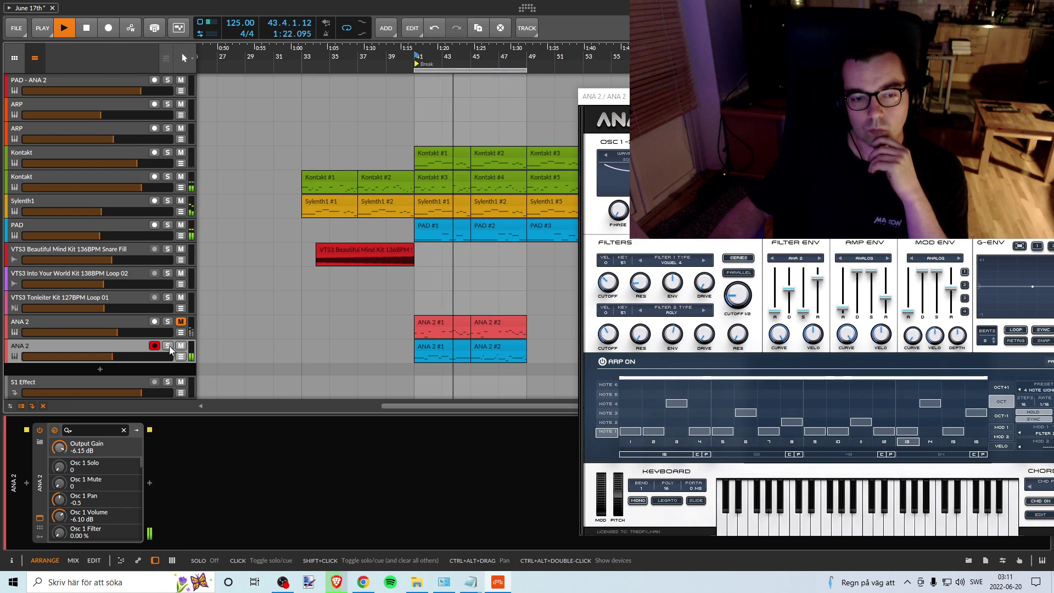
key("space")
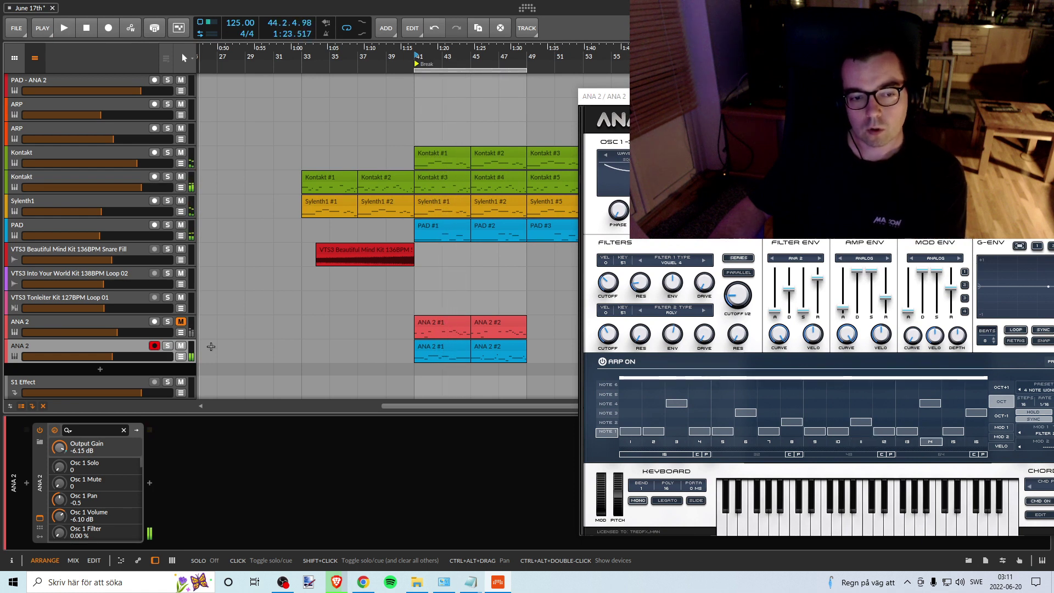
Step: Select the ANA 2 #1 clip on the bottom track and clear the ANA 2 plugin window from the arrangement
left_click(448, 347)
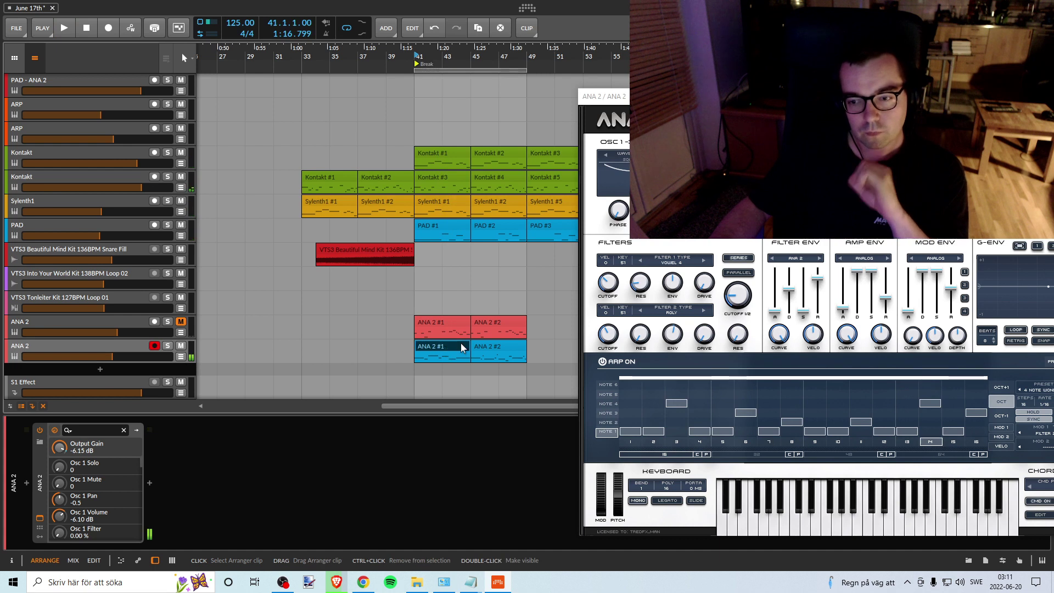
key("space")
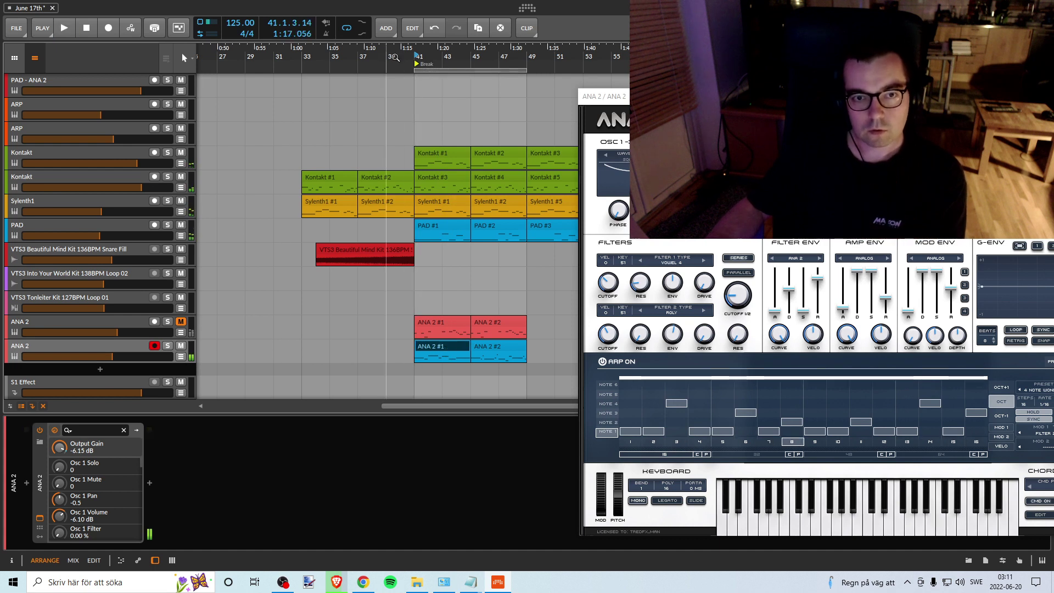
left_click_drag(604, 96, 376, 85)
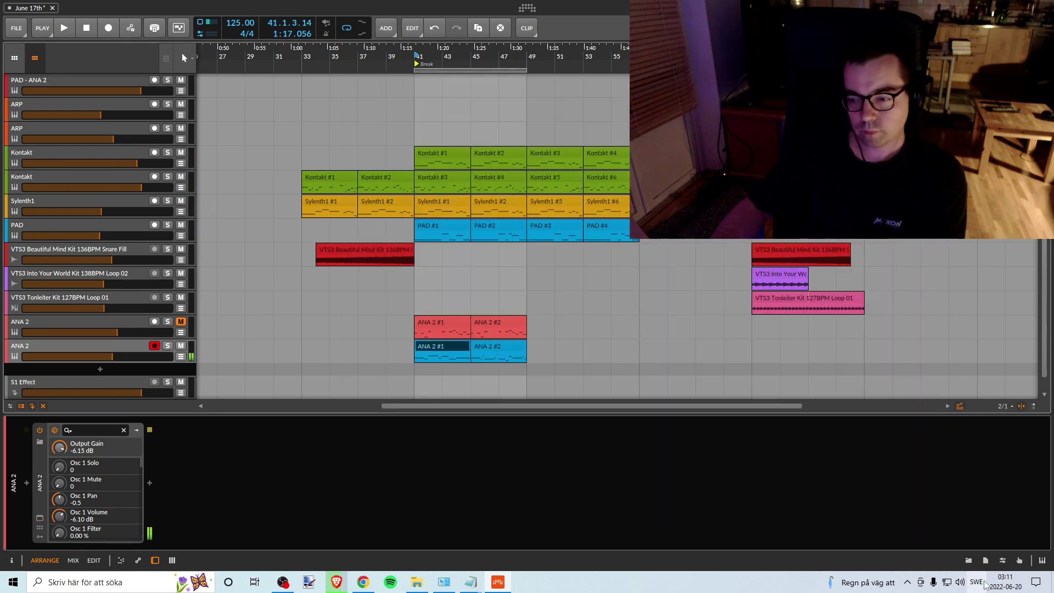
Step: Switch to the Windows network adapter settings, disable the Ethernet adapter and minimize the network connections window
left_click(946, 585)
left_click(916, 547)
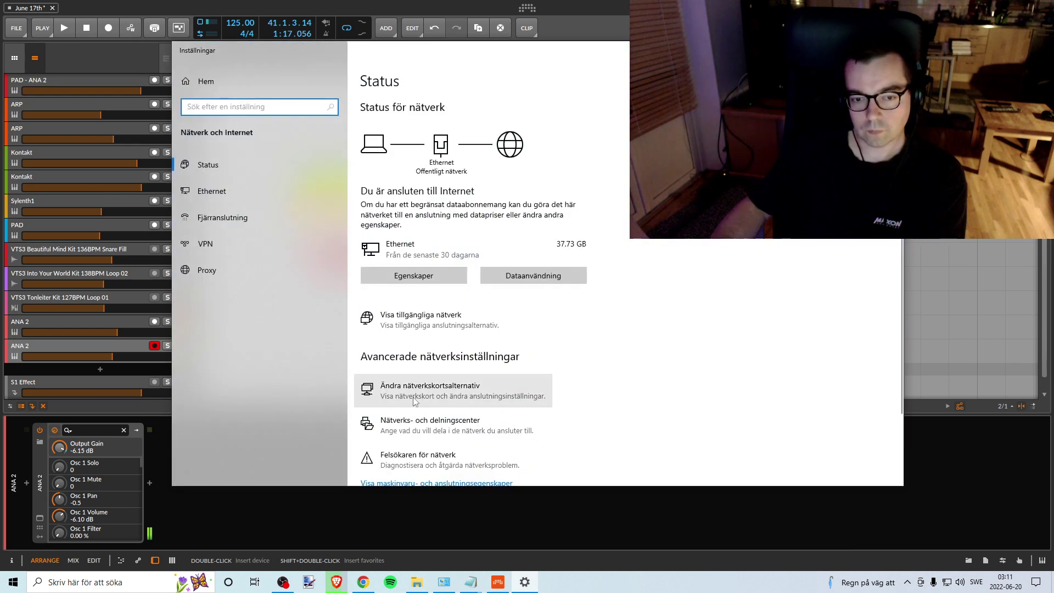
left_click(415, 401)
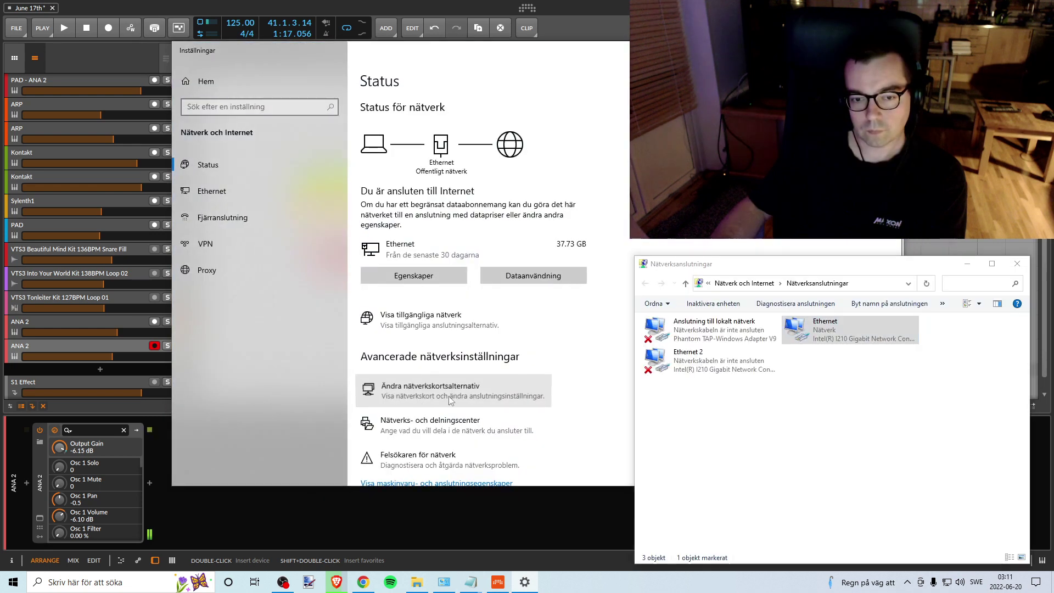
left_click(724, 310)
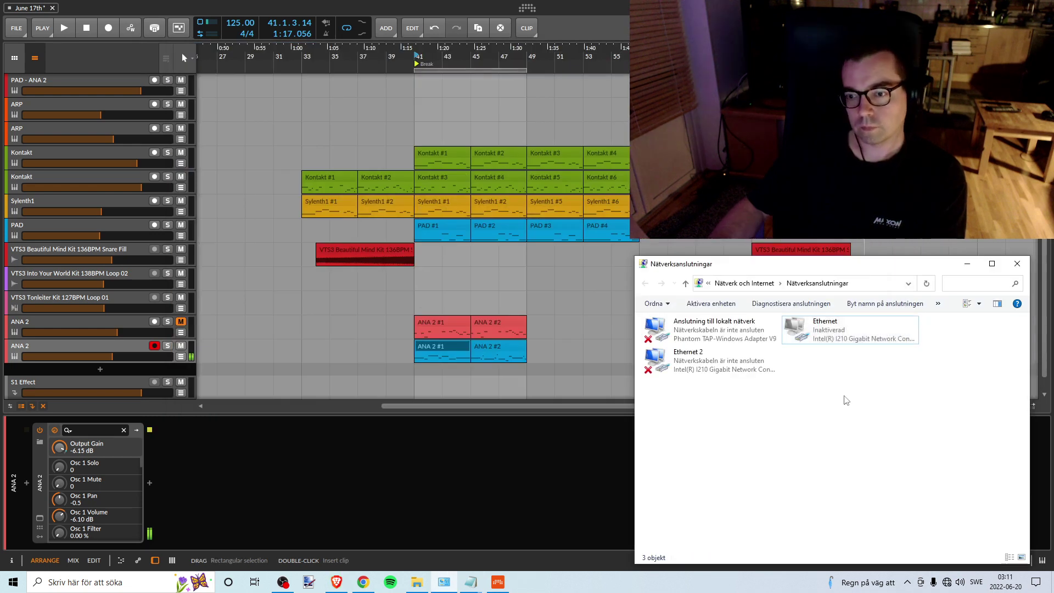
left_click(967, 264)
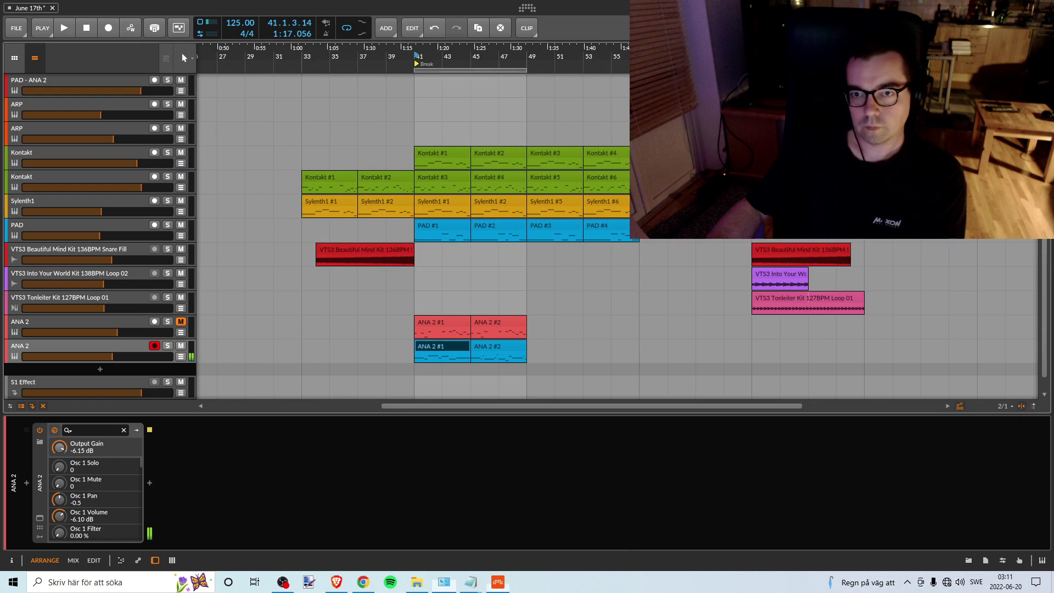
Step: Briefly play the break, unmute the upper ANA 2 track and mute the bottom ANA 2 track
key("space")
key("space")
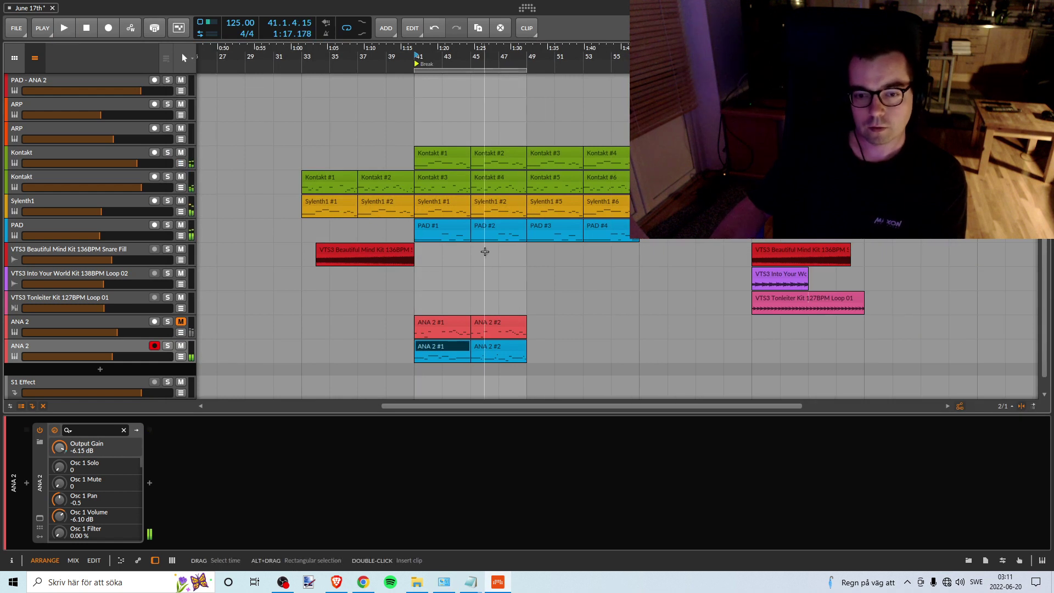
left_click(182, 323)
left_click(182, 347)
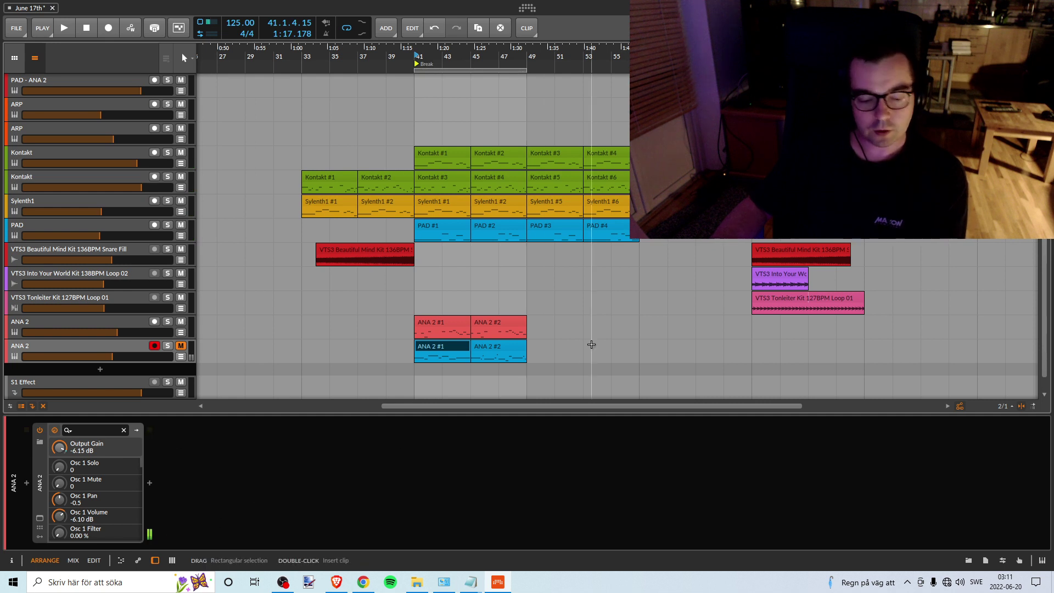
Step: Review the channels in the mixer, return to the arrangement and select the ANA 2 #1 clip on the bottom track
key("alt+2")
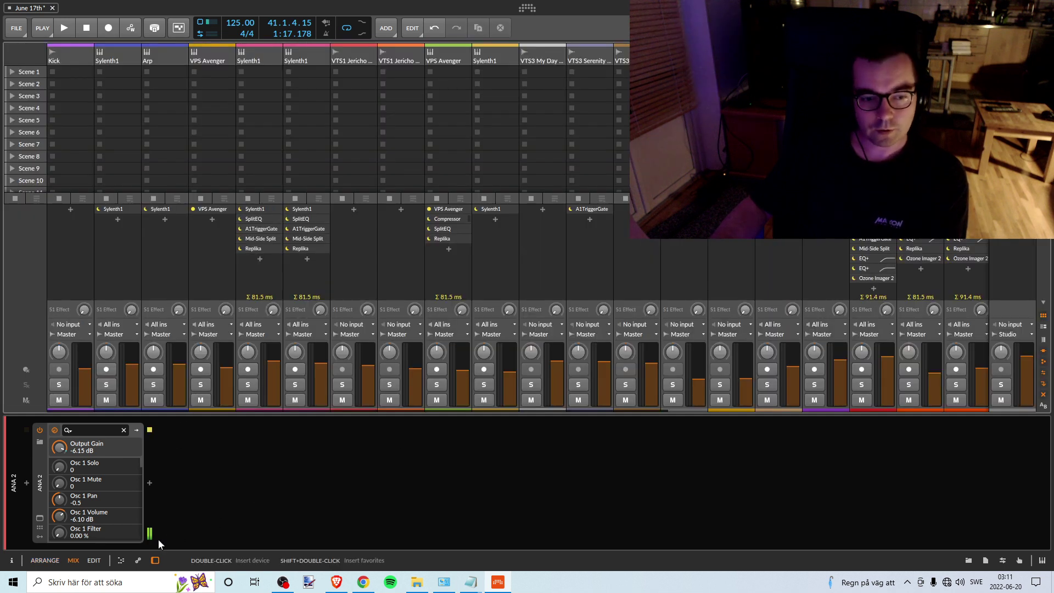
key("alt+1")
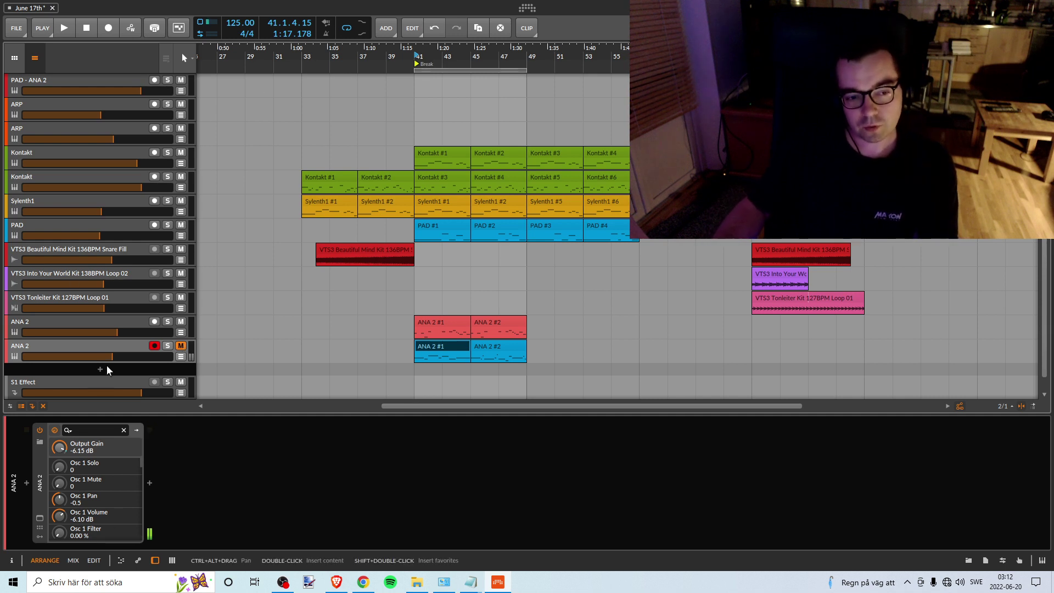
left_click(170, 356)
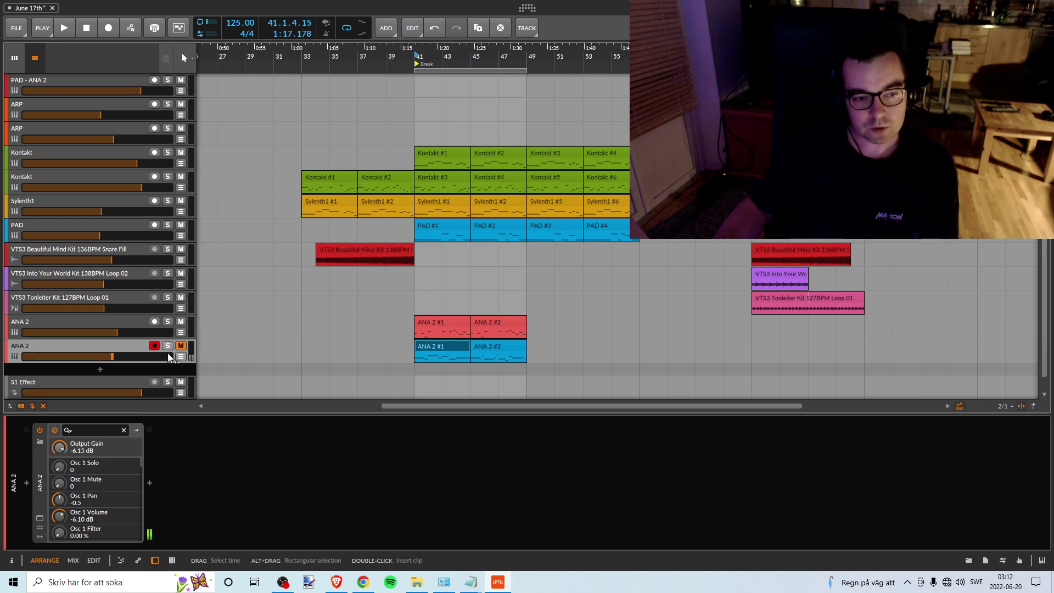
left_click(439, 347)
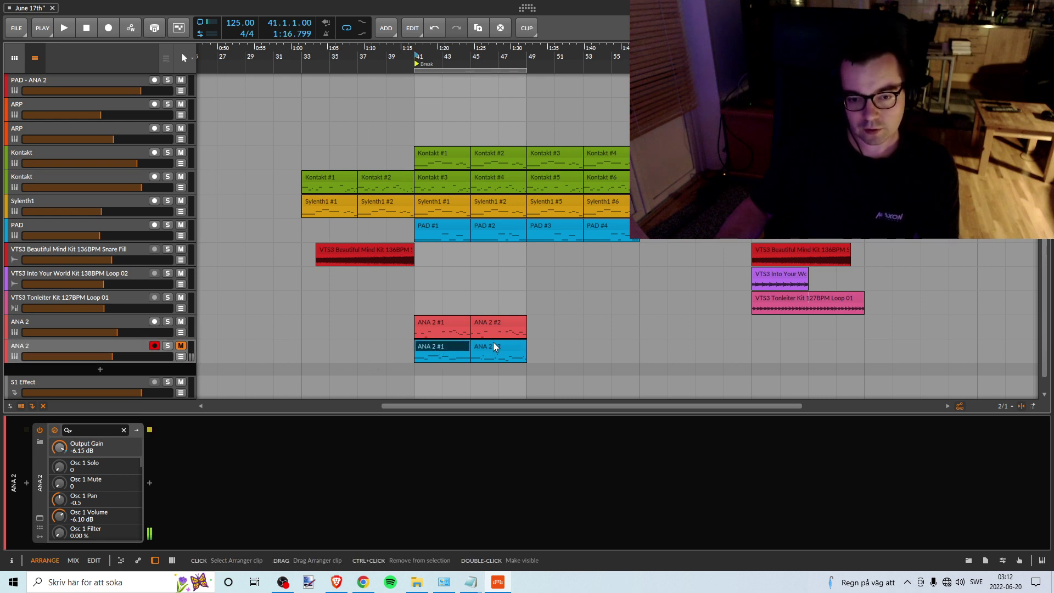
Step: Move both clips from the bottom ANA 2 track to the upper ANA 2 track at bar 49 and check the bottom track's loaded preset
left_click(494, 347, "ctrl")
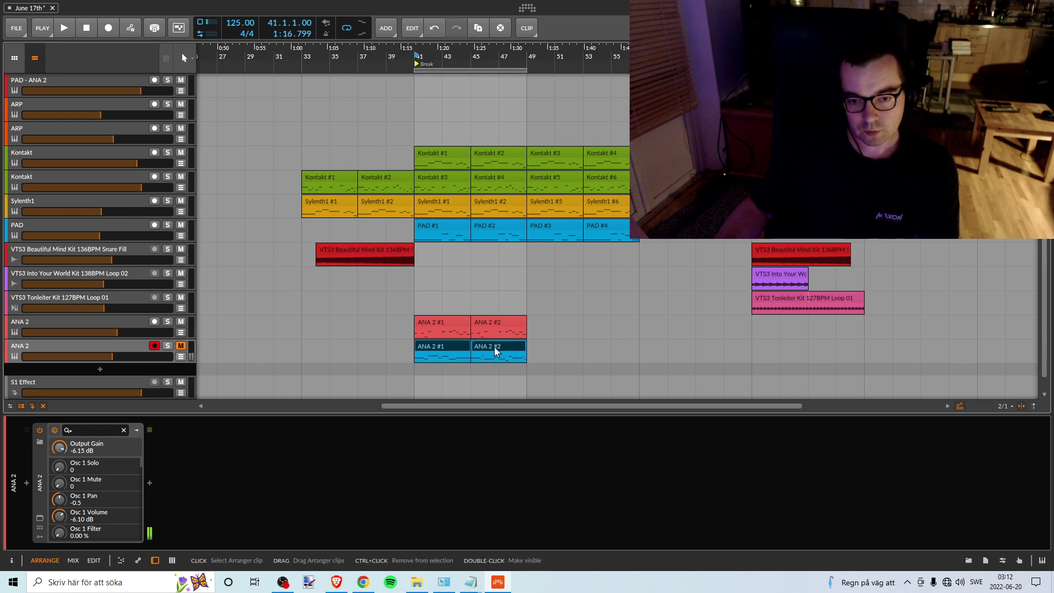
left_click_drag(444, 347, 559, 324)
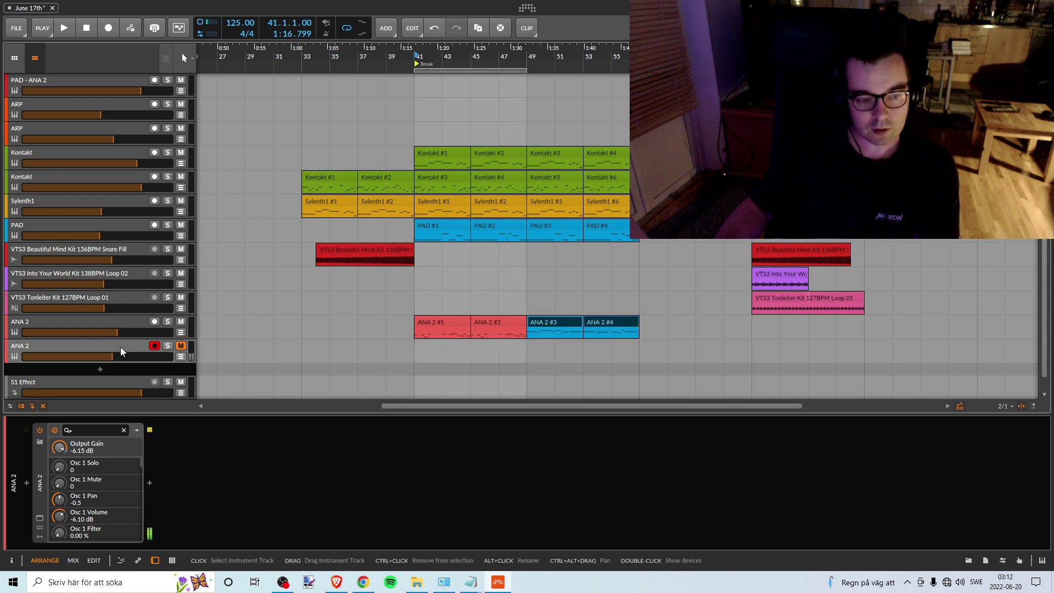
left_click(39, 518)
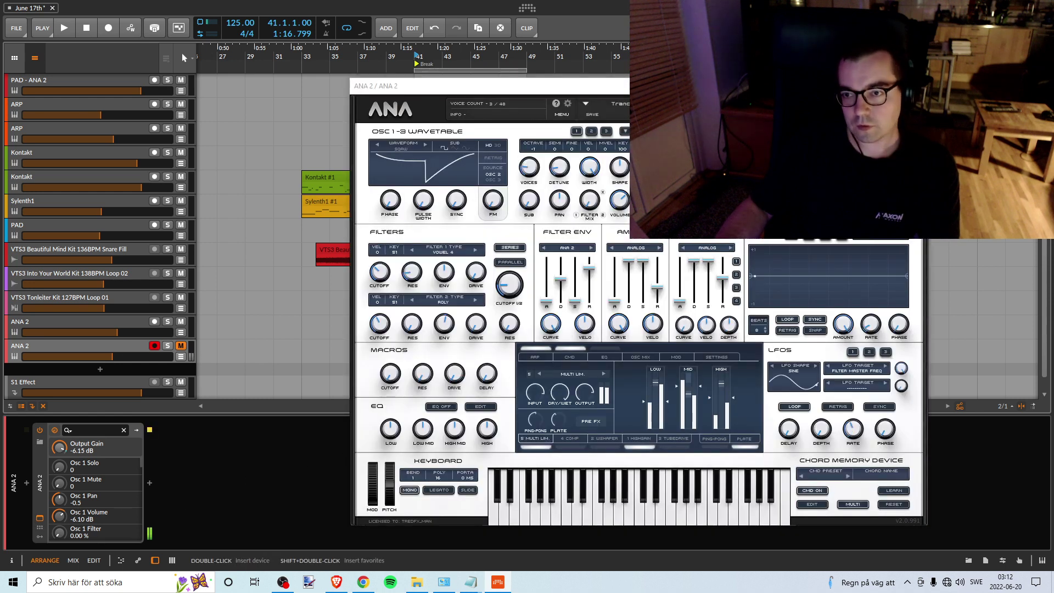
left_click(653, 104)
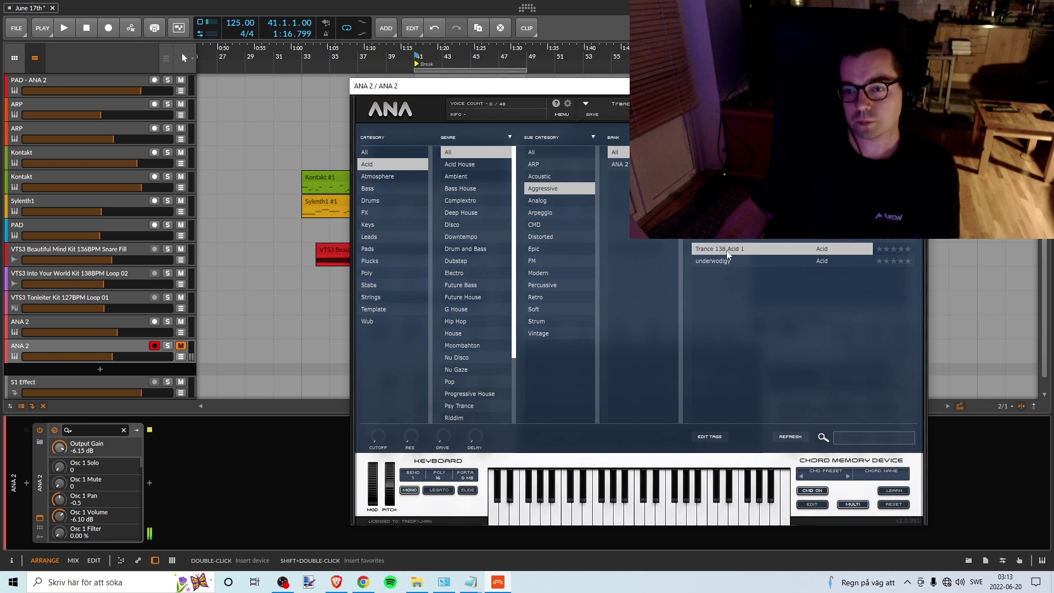
left_click(919, 87)
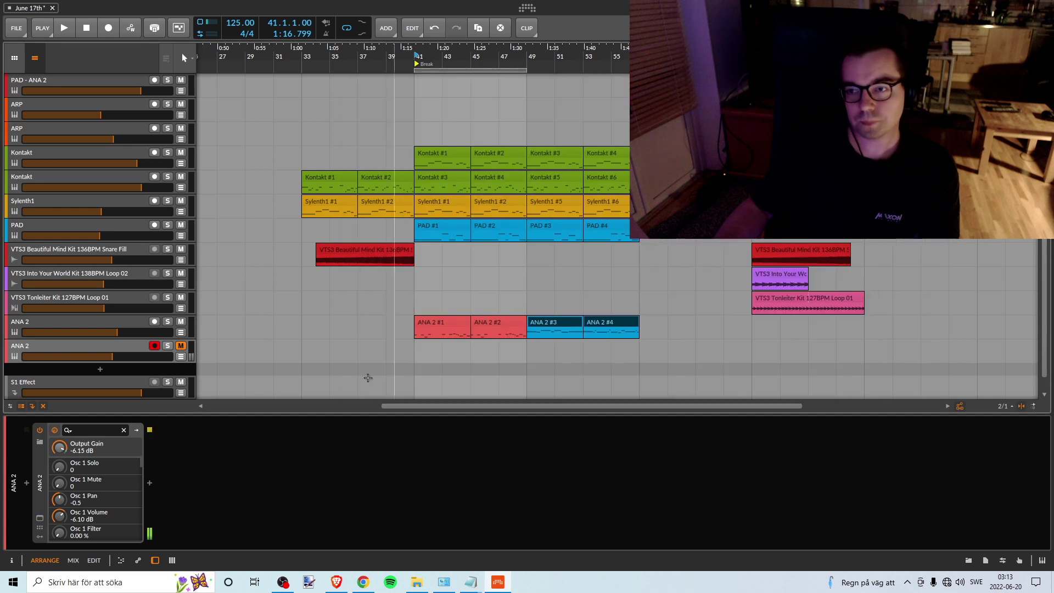
Step: Delete the ANA 2 device on the bottom track and insert a fresh ANA 2 instance in its place
left_click(42, 481)
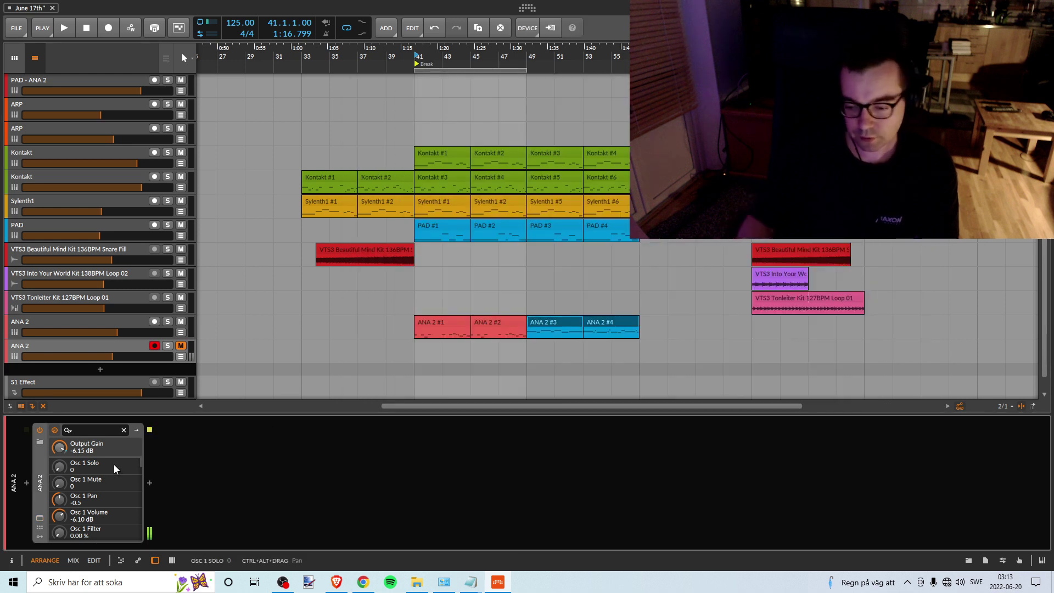
key("Delete")
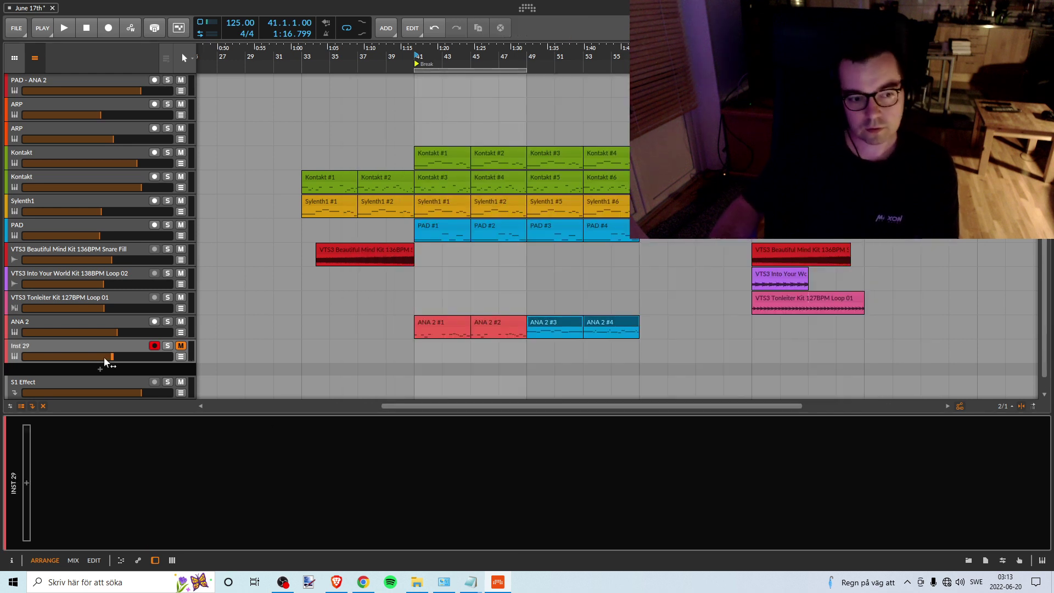
left_click(25, 483)
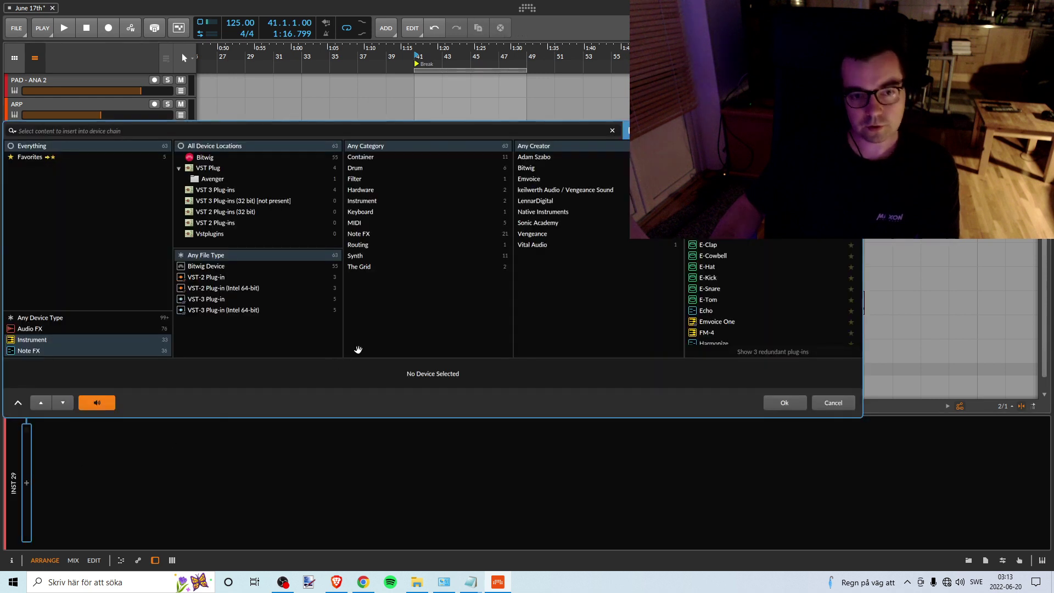
type("ar")
key("Down")
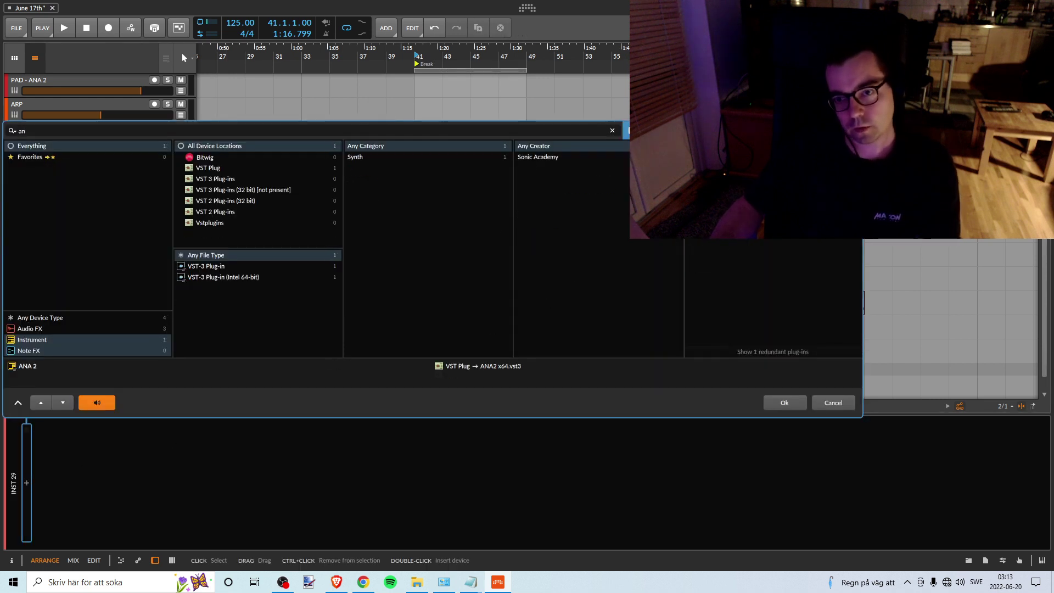
left_click(785, 402)
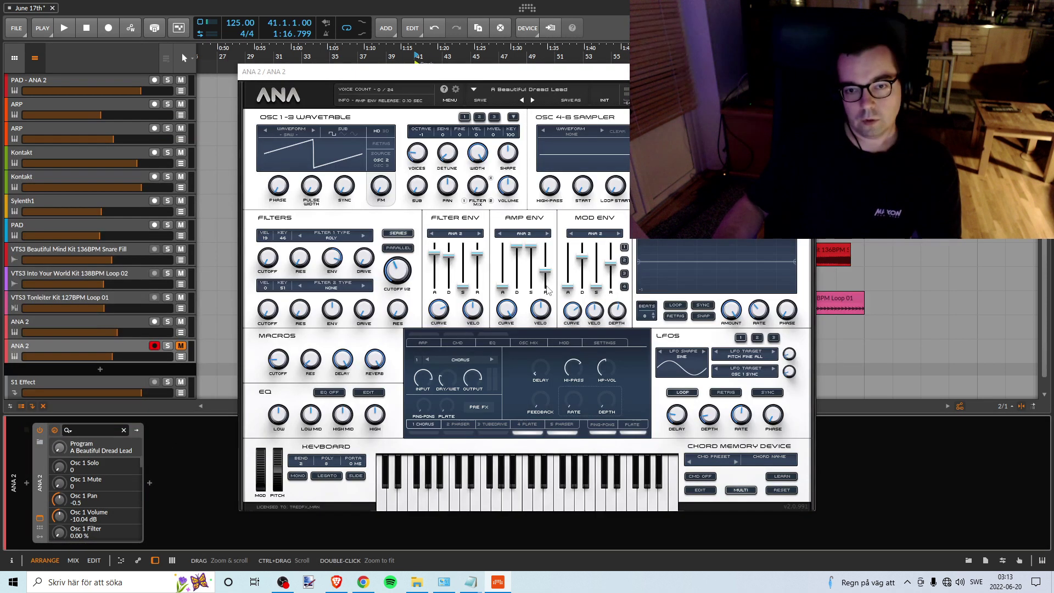
Step: Clear the plugin window from the arrangement and move the two blue ANA 2 clips back to the bottom track at bar 41
left_click_drag(422, 71, 408, 521)
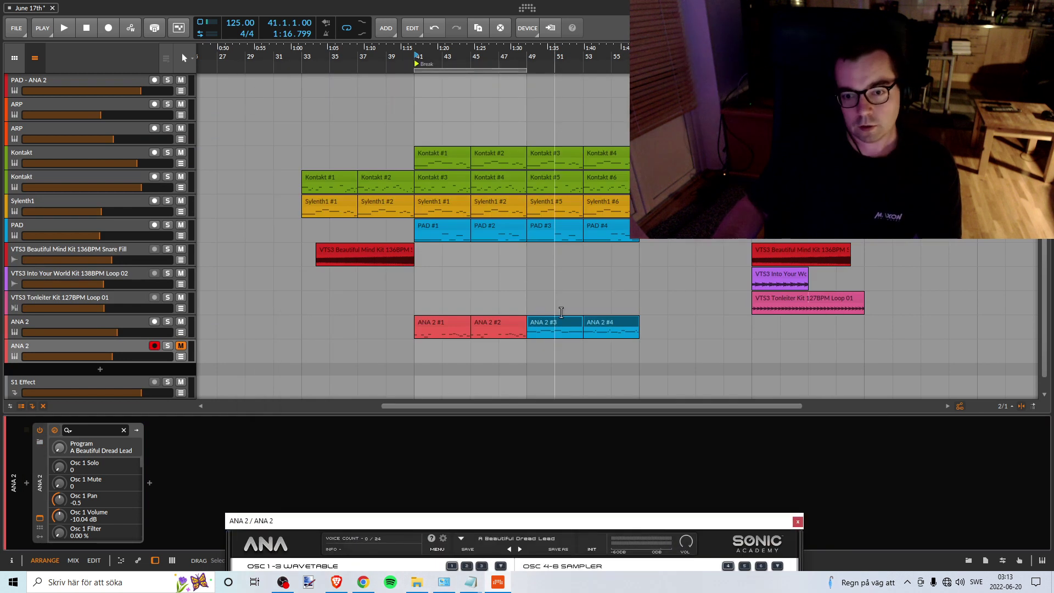
left_click(562, 329)
left_click_drag(565, 323, 452, 353)
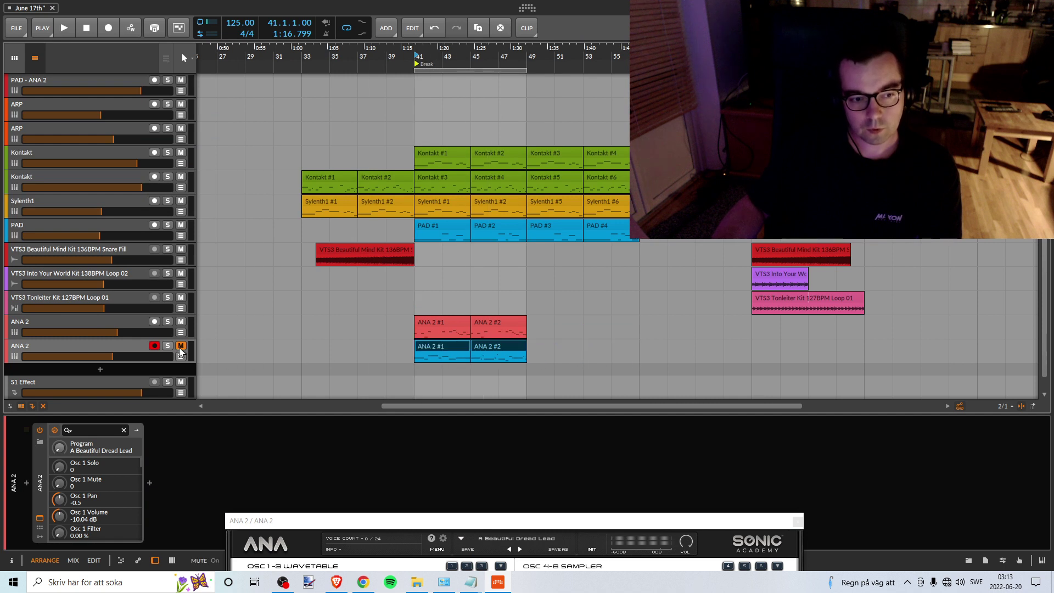
Step: Load the Acid preset Trance 138 Acid 1 into the bottom track's new ANA 2 instance
left_click_drag(317, 521, 432, 123)
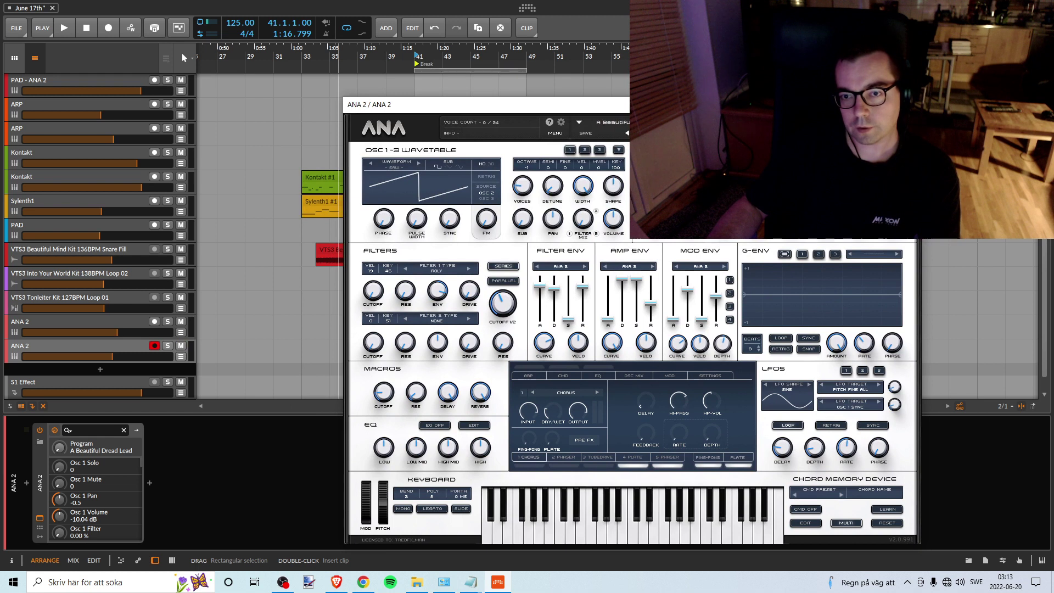
left_click(615, 122)
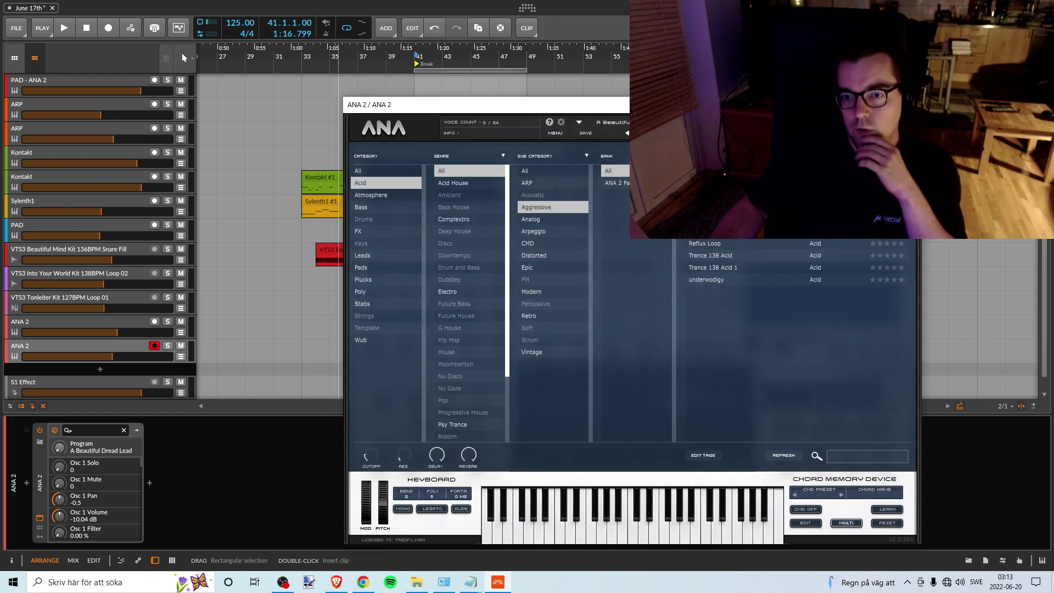
left_click(718, 269)
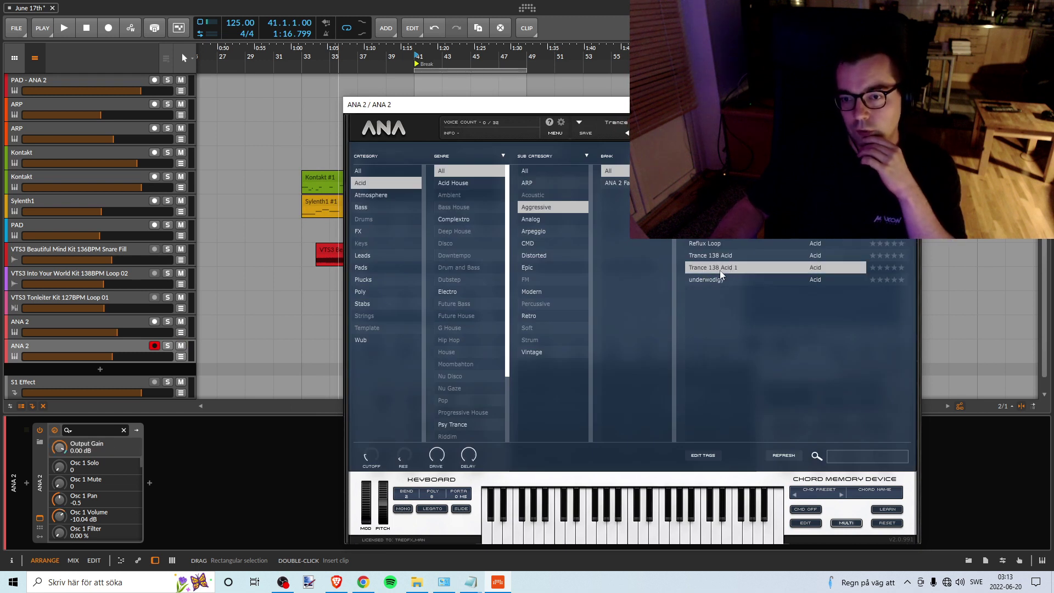
double_click(721, 275)
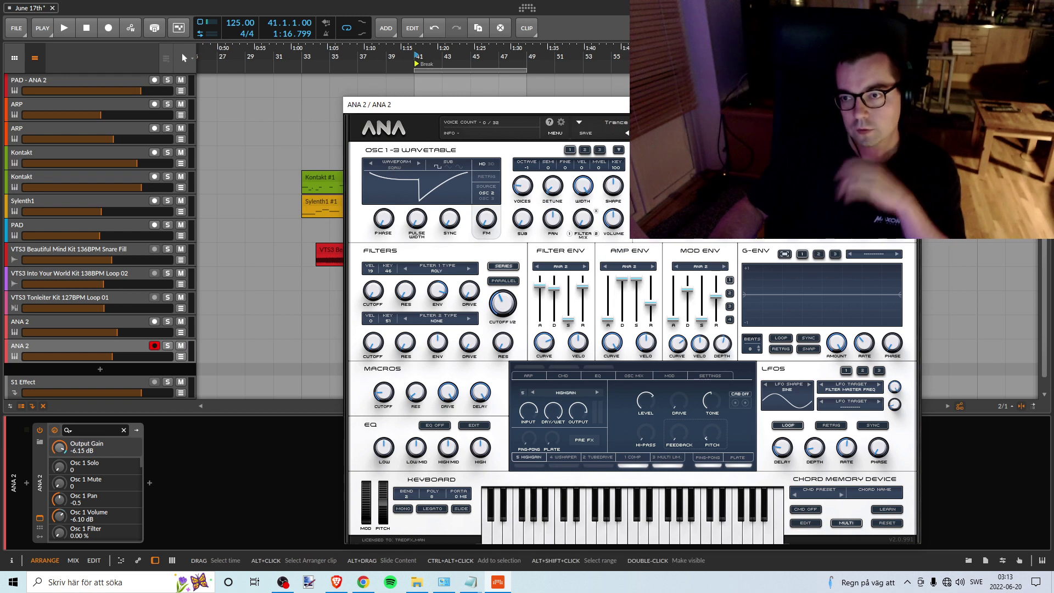
Step: Solo the bottom ANA 2 track and briefly play the break to hear the preset
left_click_drag(535, 104, 608, 486)
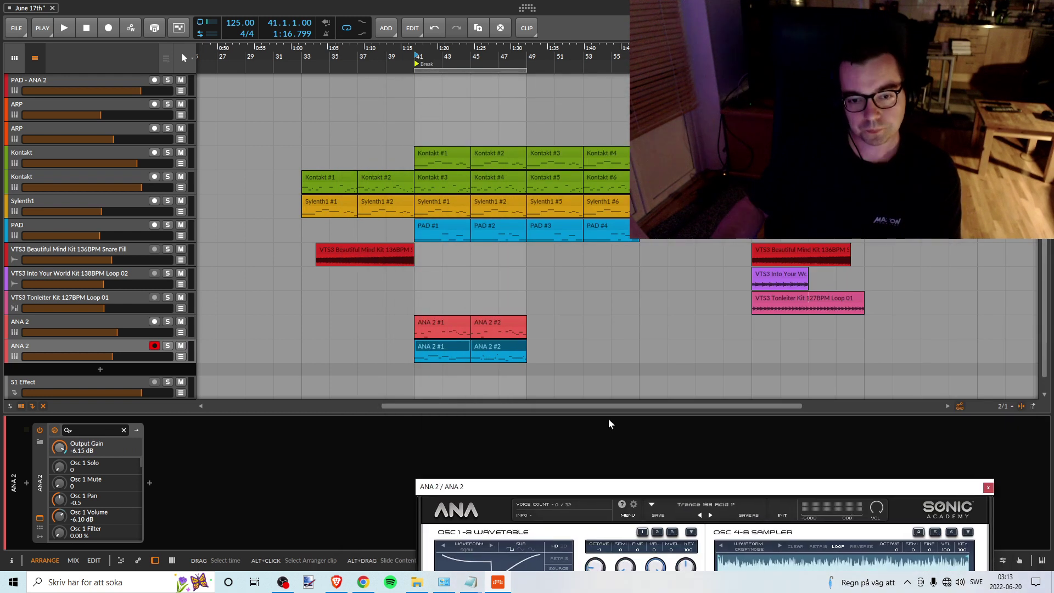
left_click(168, 346)
key("space")
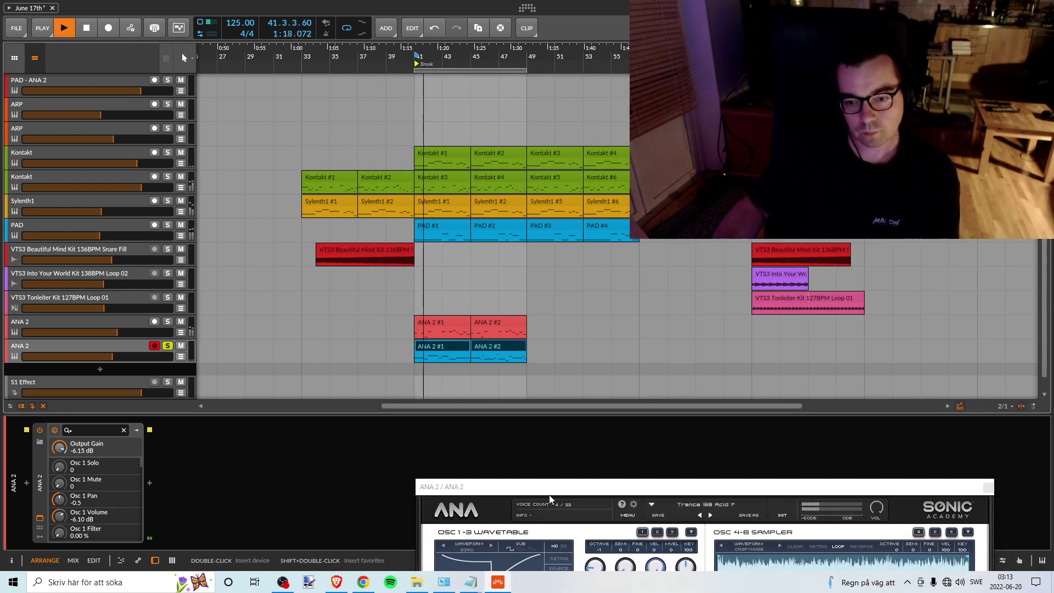
left_click_drag(549, 495, 604, 121)
key("space")
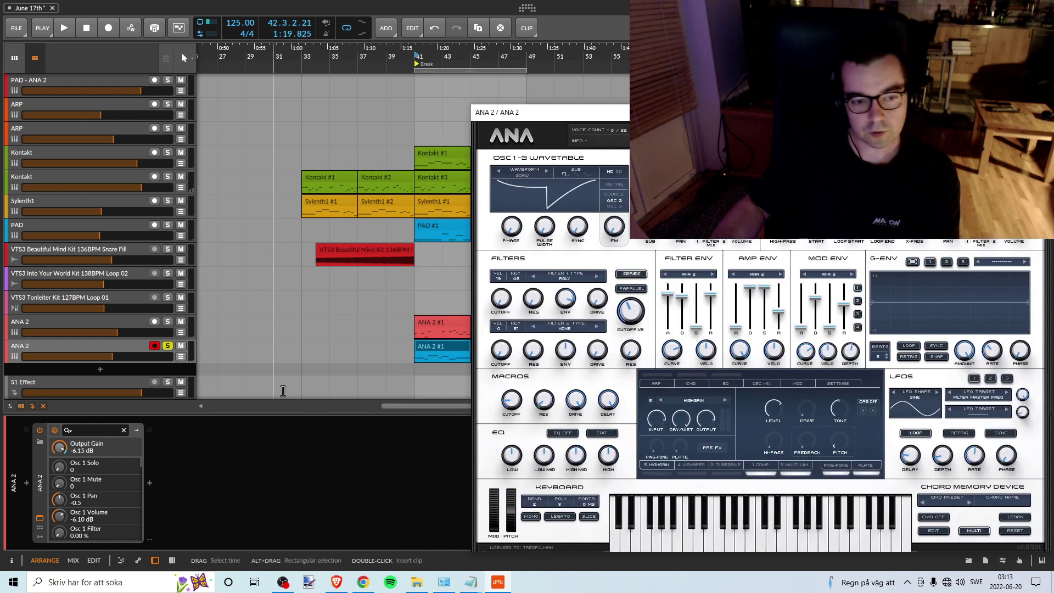
Step: Play the break again while raising the bottom ANA 2 track's volume to its maximum
key("space")
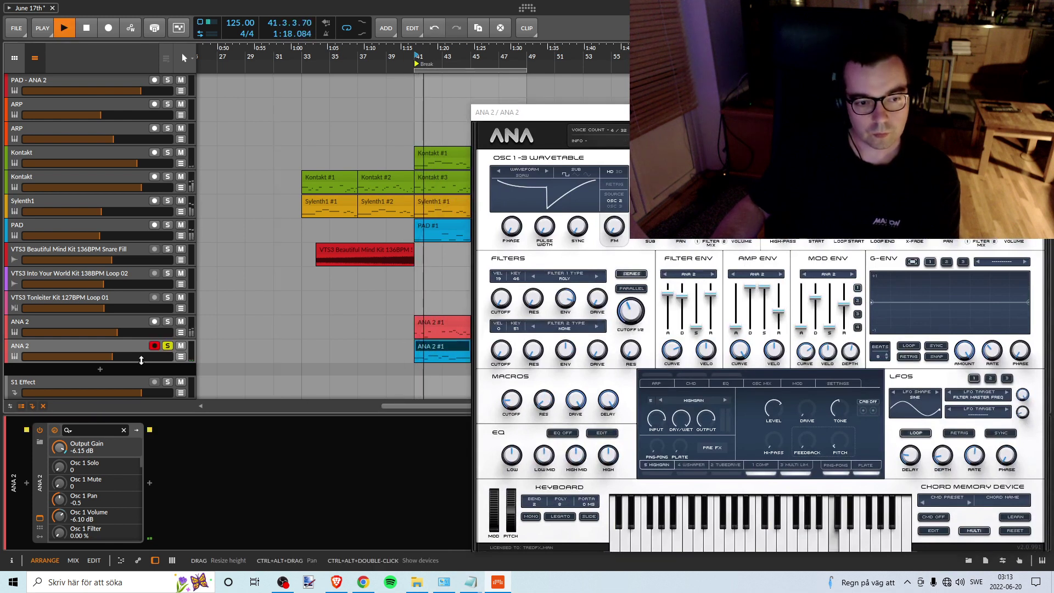
left_click_drag(137, 355, 172, 356)
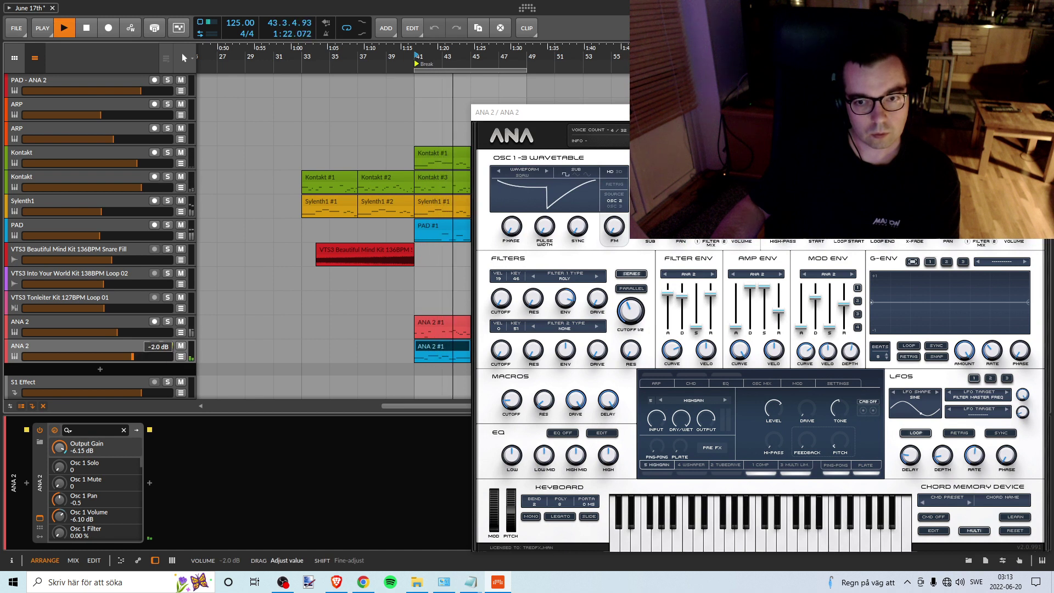
key("space")
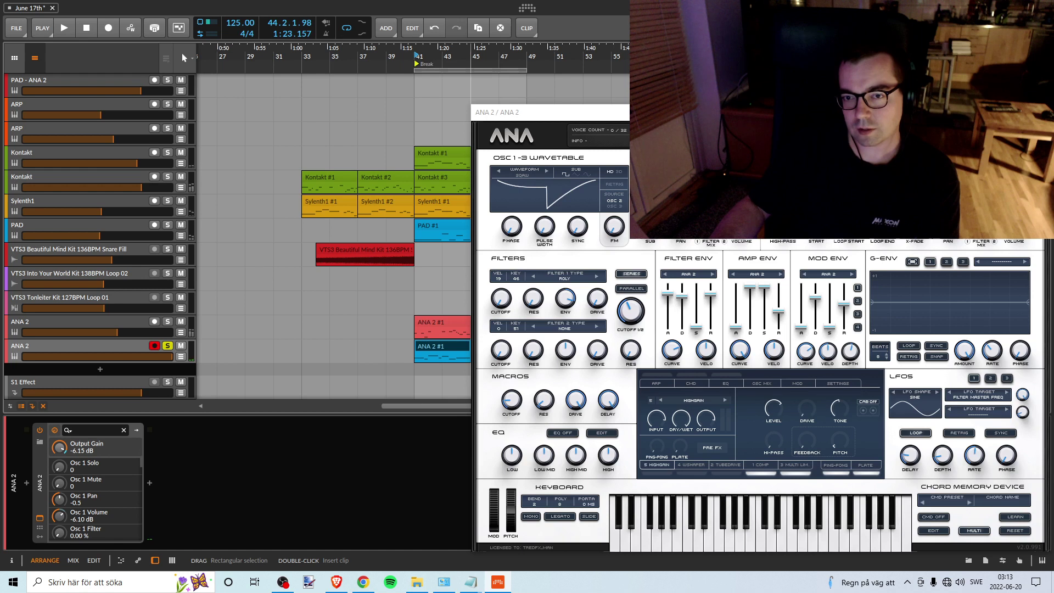
Step: Load the preset Trance 138 Acid and audition notes, lowering the bottom ANA 2 track's volume to -7.5 dB
left_click_drag(692, 112, 545, 98)
left_click(610, 116)
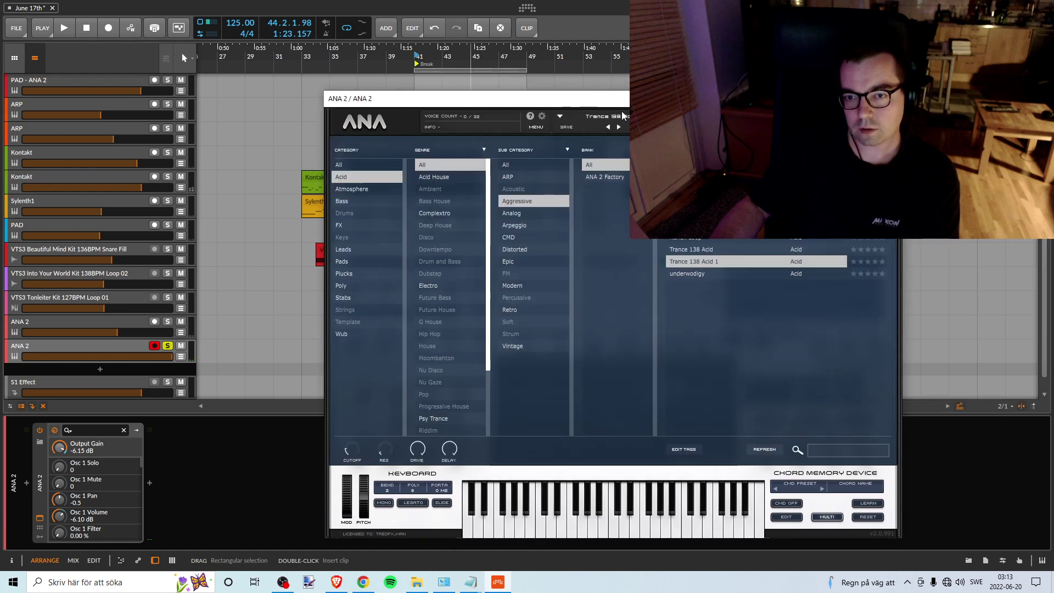
double_click(702, 250)
left_click(600, 531)
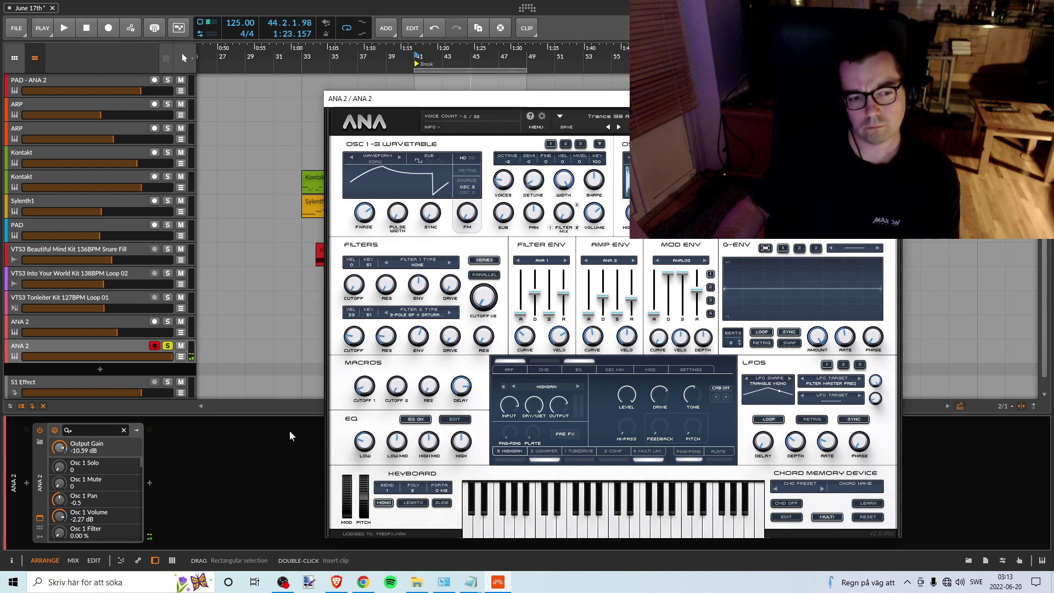
left_click_drag(160, 356, 122, 356)
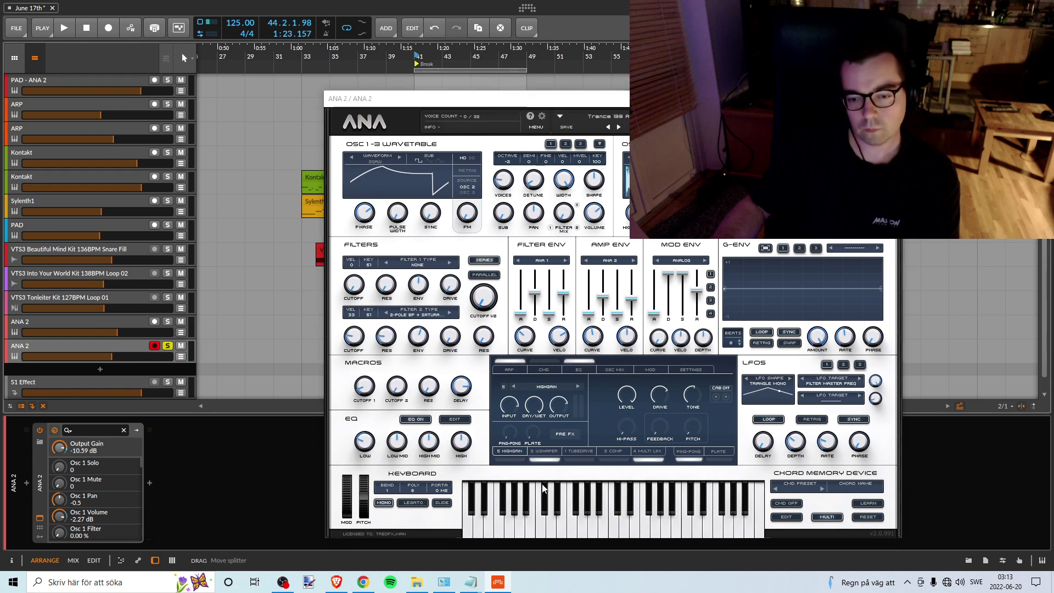
left_click(604, 535)
Step: Reload the preset Trance 138 Acid 1 in the bottom track's ANA 2 and audition a note
left_click(609, 117)
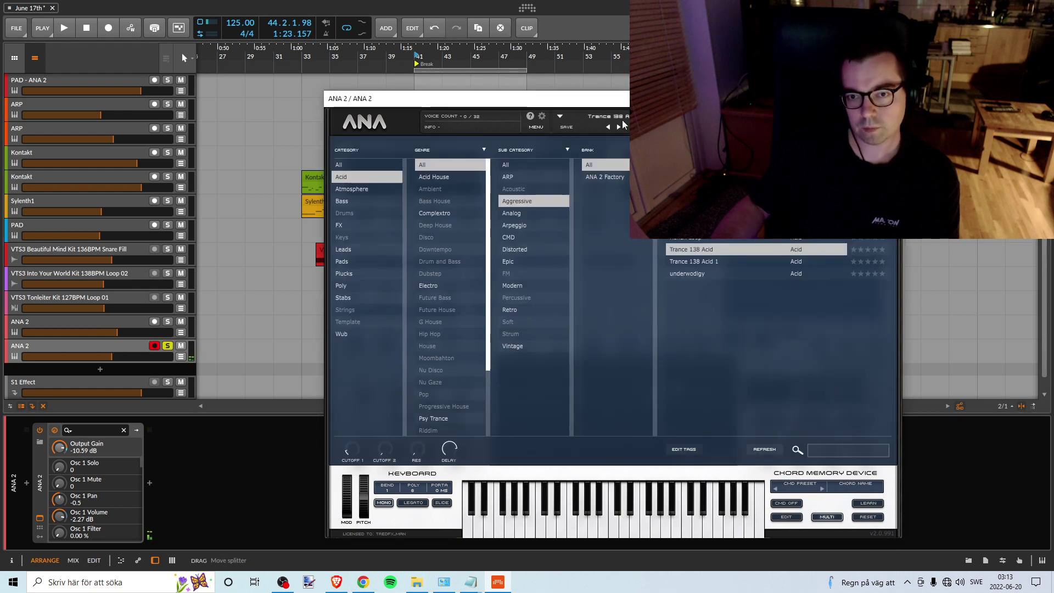
double_click(709, 262)
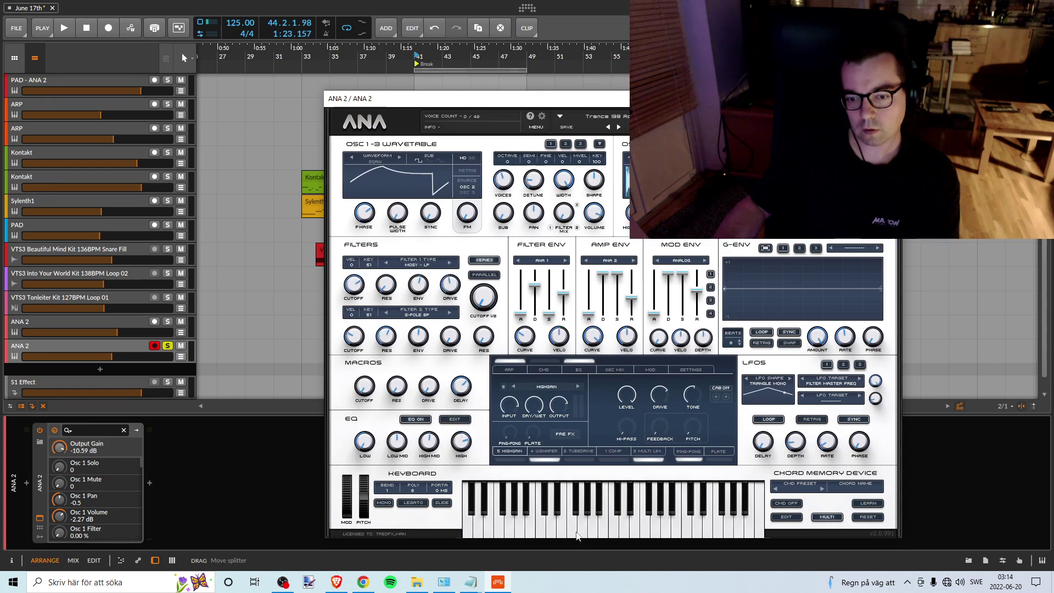
left_click(577, 535)
left_click_drag(616, 110, 646, 85)
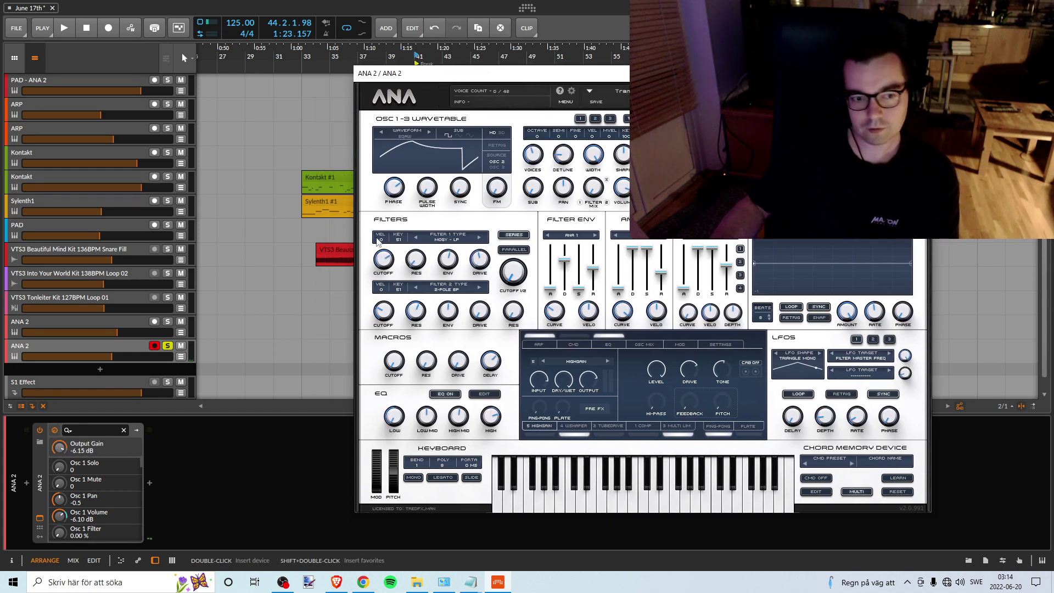
Step: Unsolo the bottom ANA 2 track, audition another note and close the plugin window
left_click(167, 346)
left_click(590, 507)
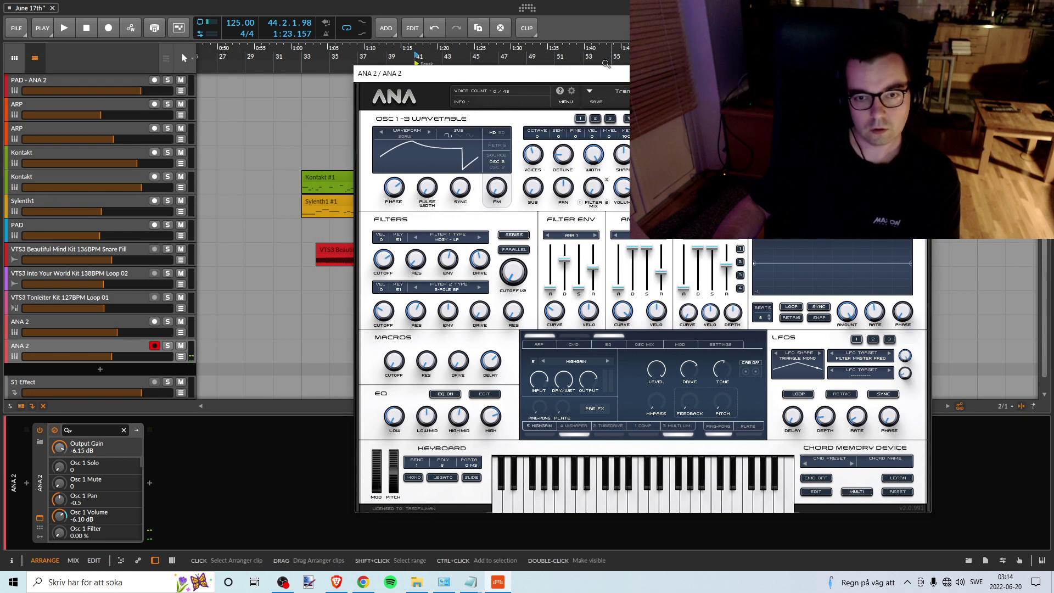
left_click(918, 73)
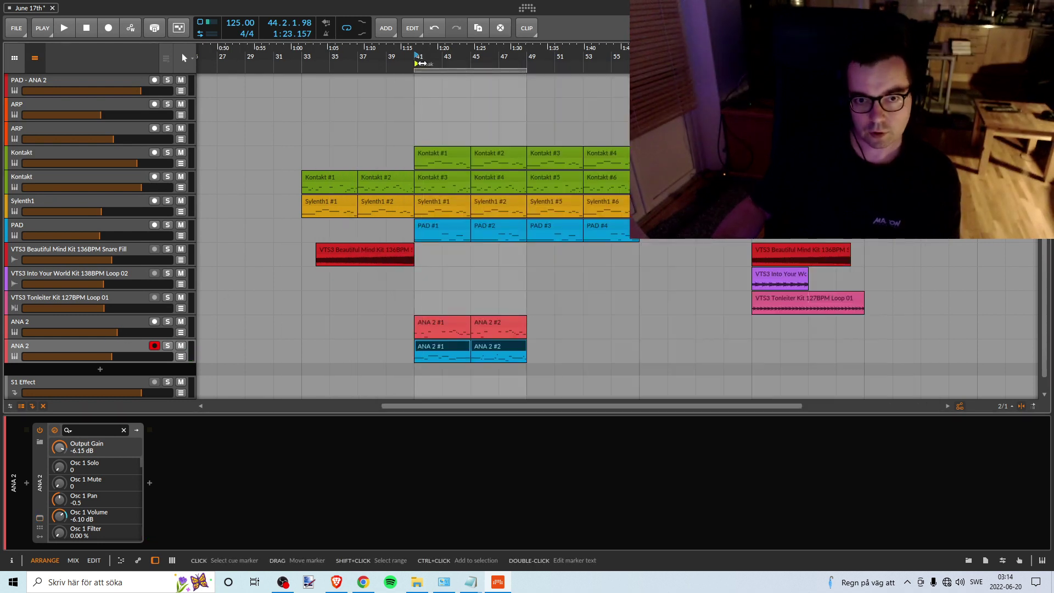
Step: Play the break with all tracks and raise the bottom ANA 2 track's volume slightly
key("space")
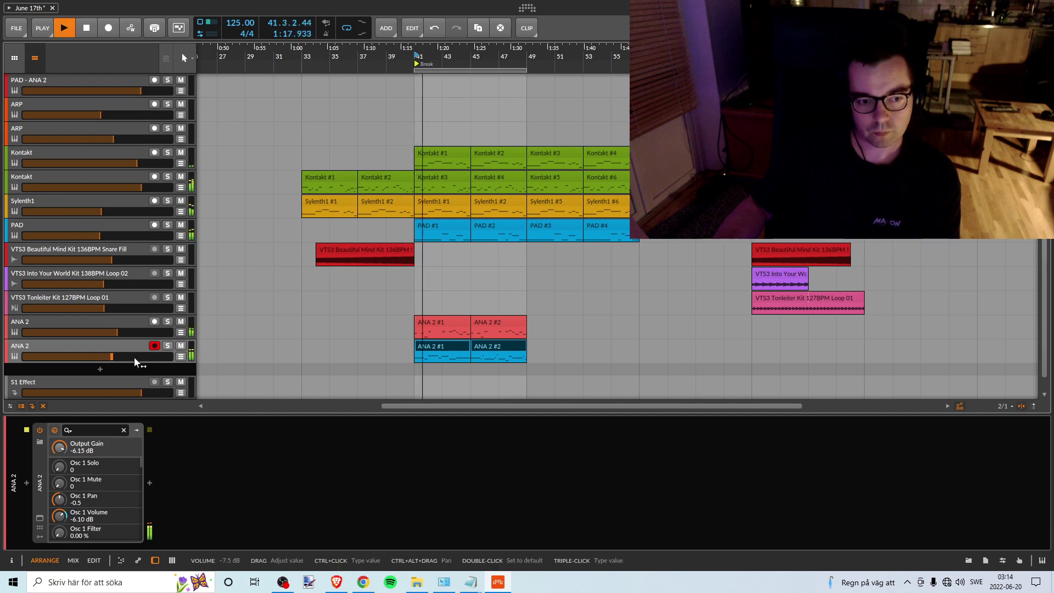
left_click_drag(134, 357, 191, 356)
key("space")
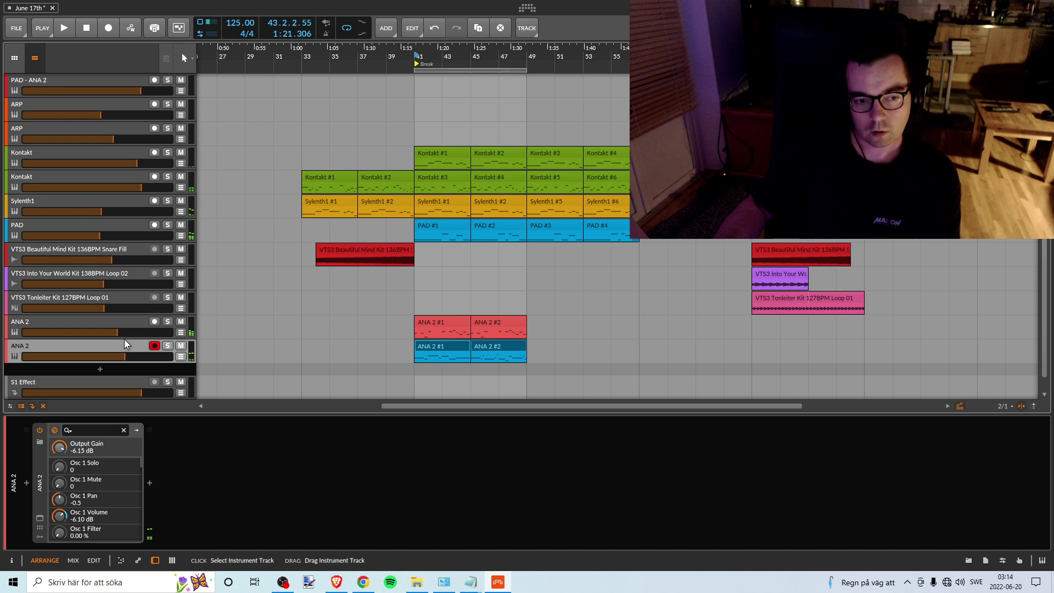
Step: Reopen the bottom track's ANA 2, set oscillator 1's octave to -1 and play the break
left_click(116, 446)
left_click(38, 519)
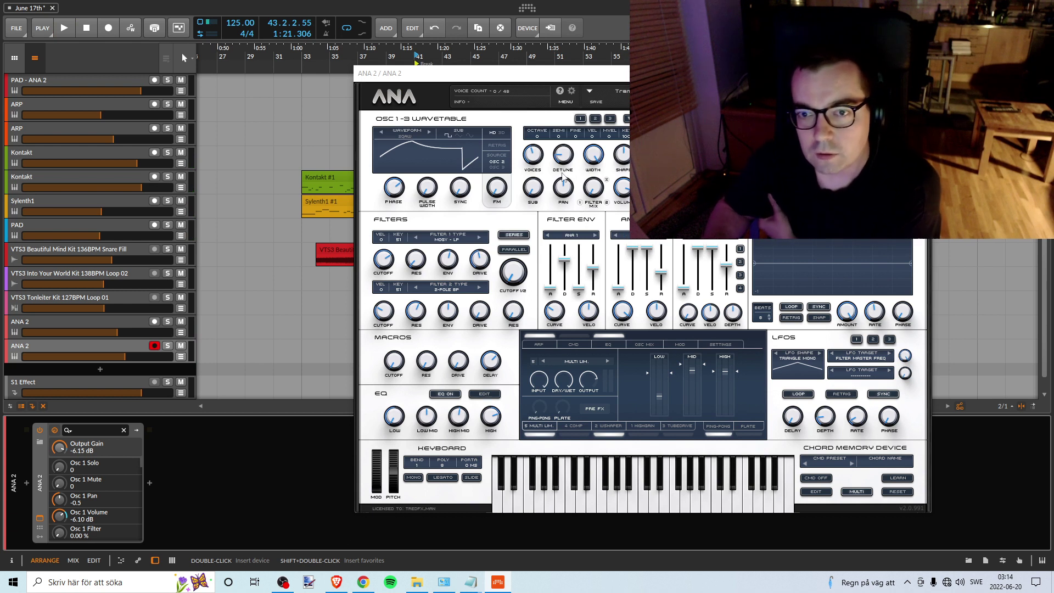
left_click(538, 140)
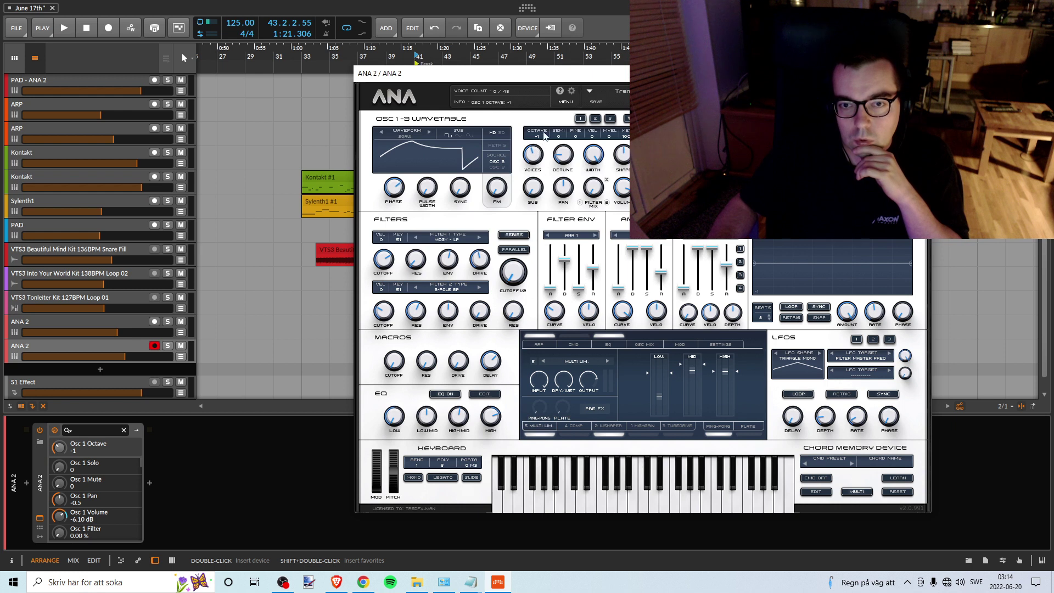
key("space")
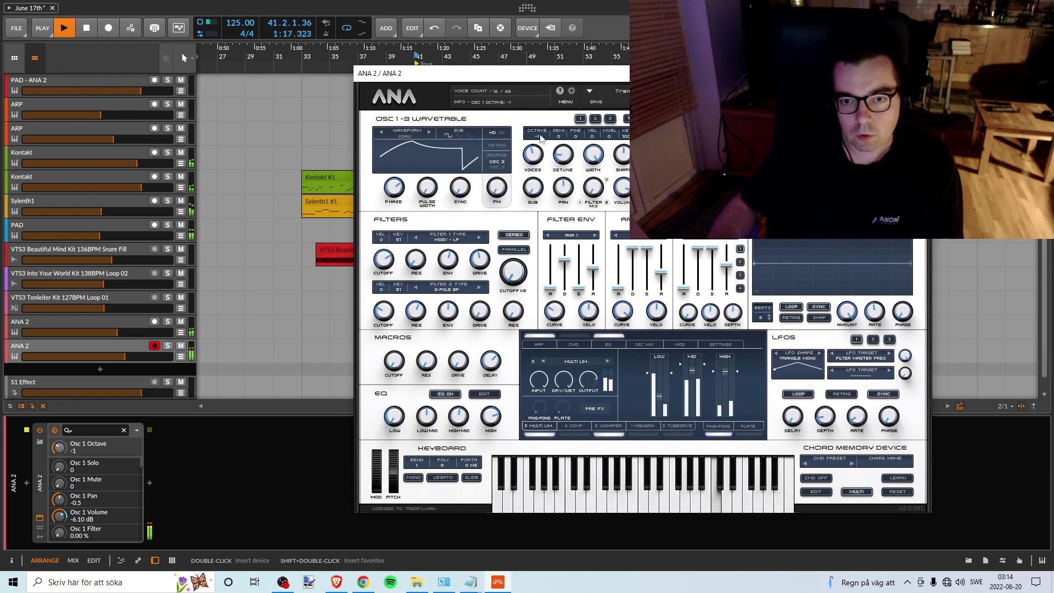
Step: Set oscillator 1's octave to -2, lower the bottom ANA 2 track's volume to -7.5 dB and play the break
left_click_drag(541, 138, 538, 167)
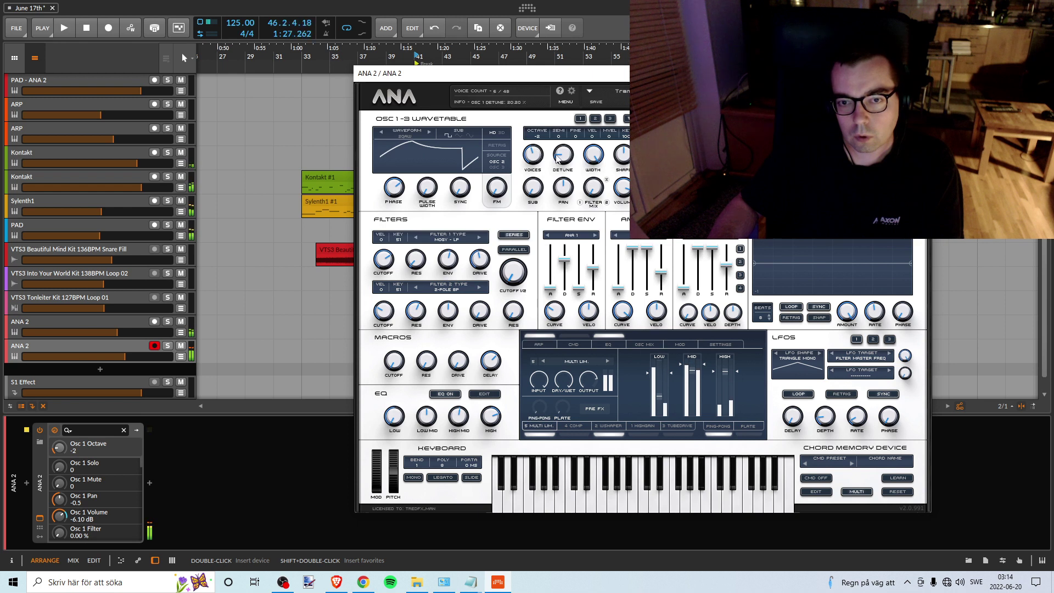
left_click_drag(417, 73, 535, 75)
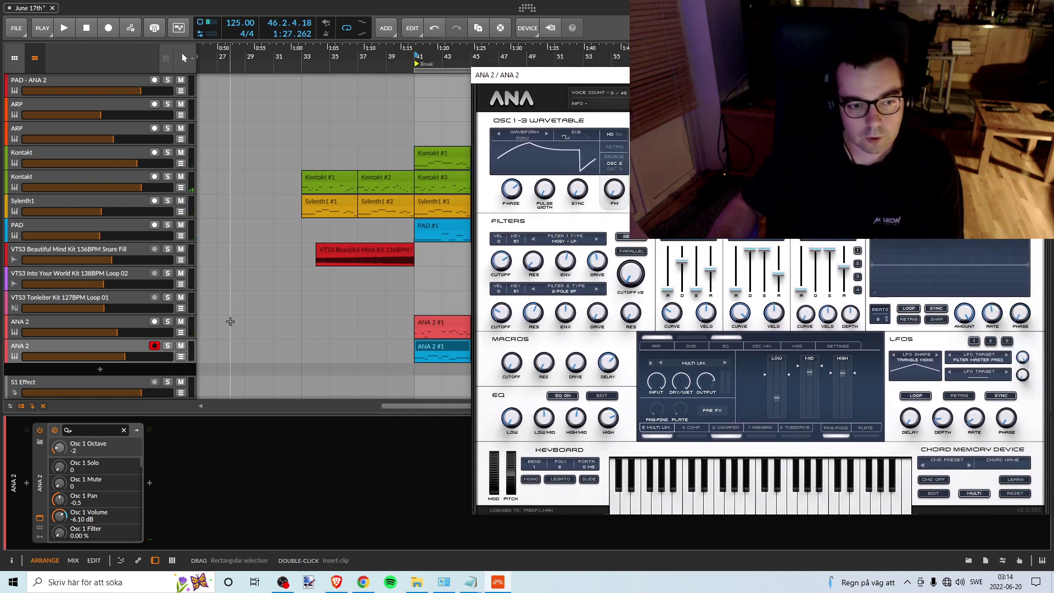
left_click_drag(127, 358, 111, 357)
key("space")
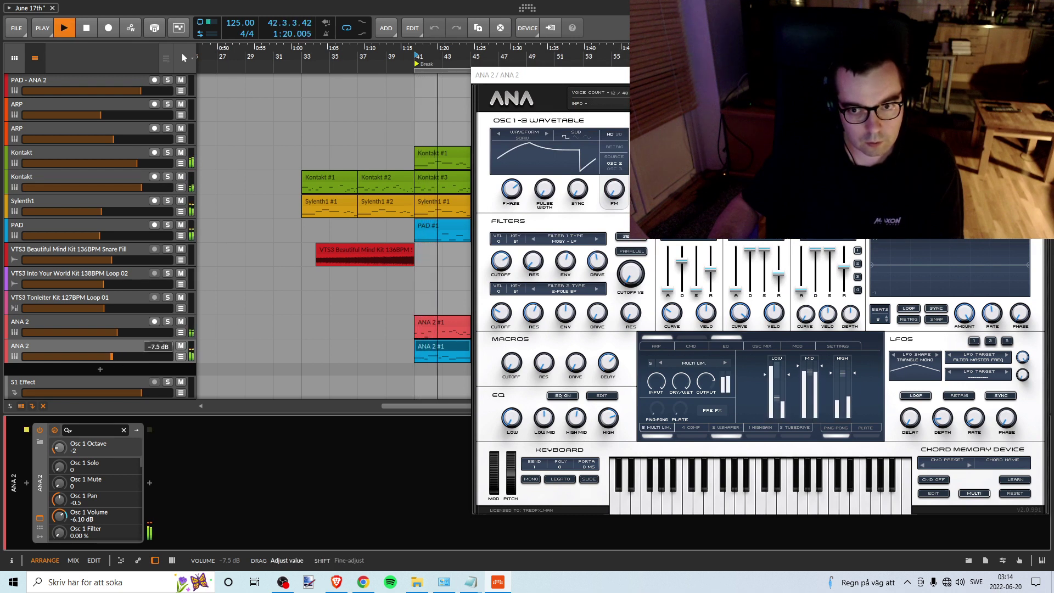
key("space")
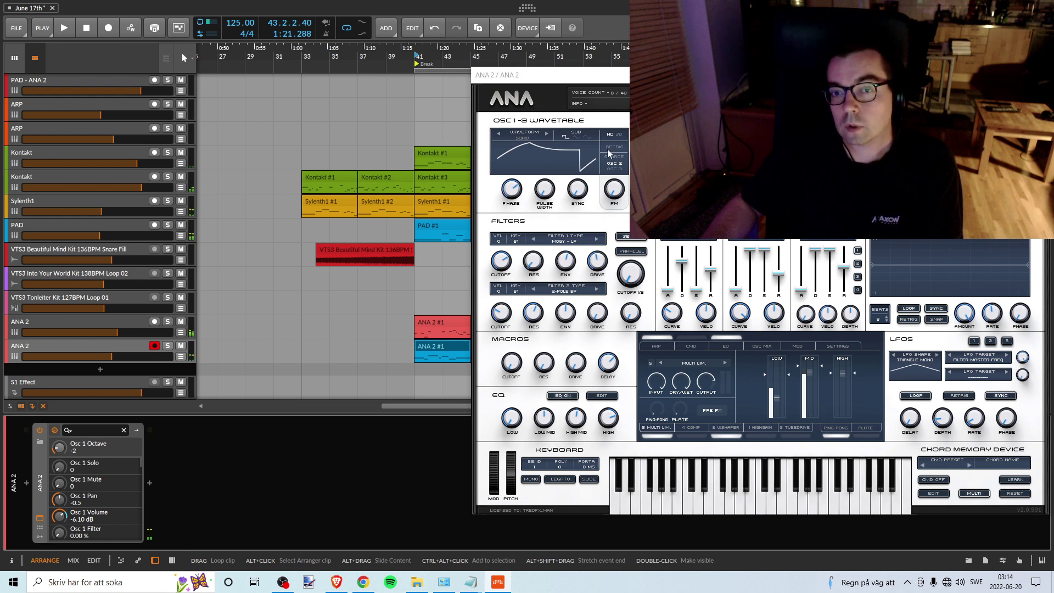
Step: Solo the bottom ANA 2 track and reduce oscillator 1's voices to 2 while the break plays
left_click_drag(621, 75, 505, 87)
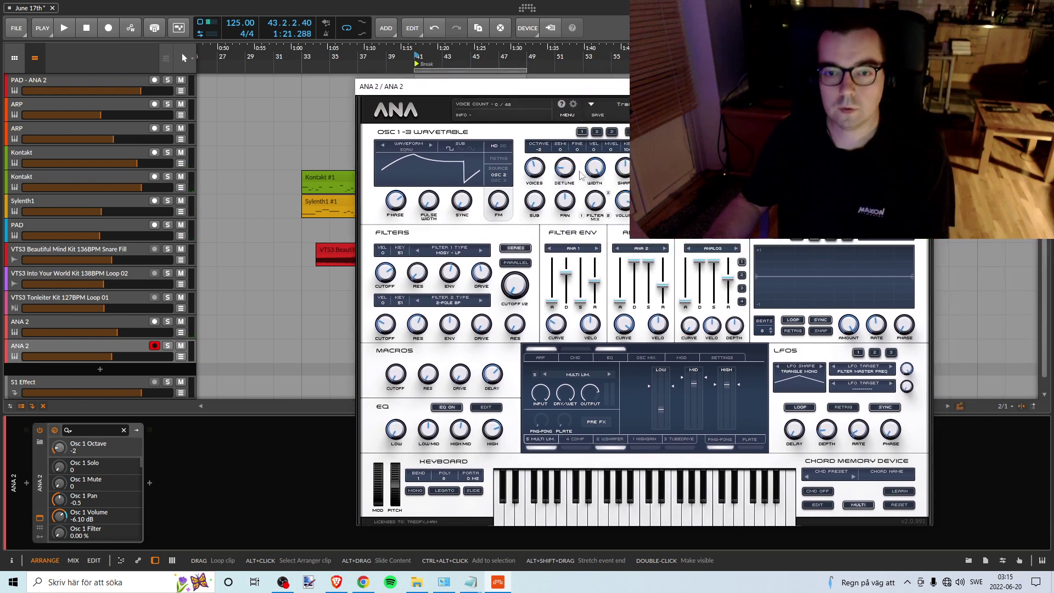
left_click(167, 345)
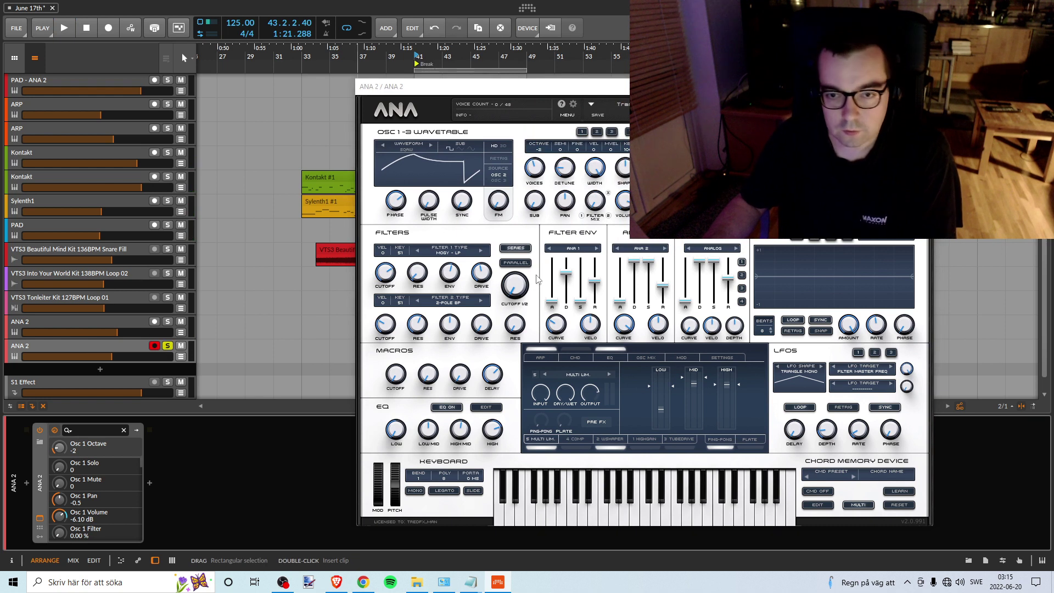
key("space")
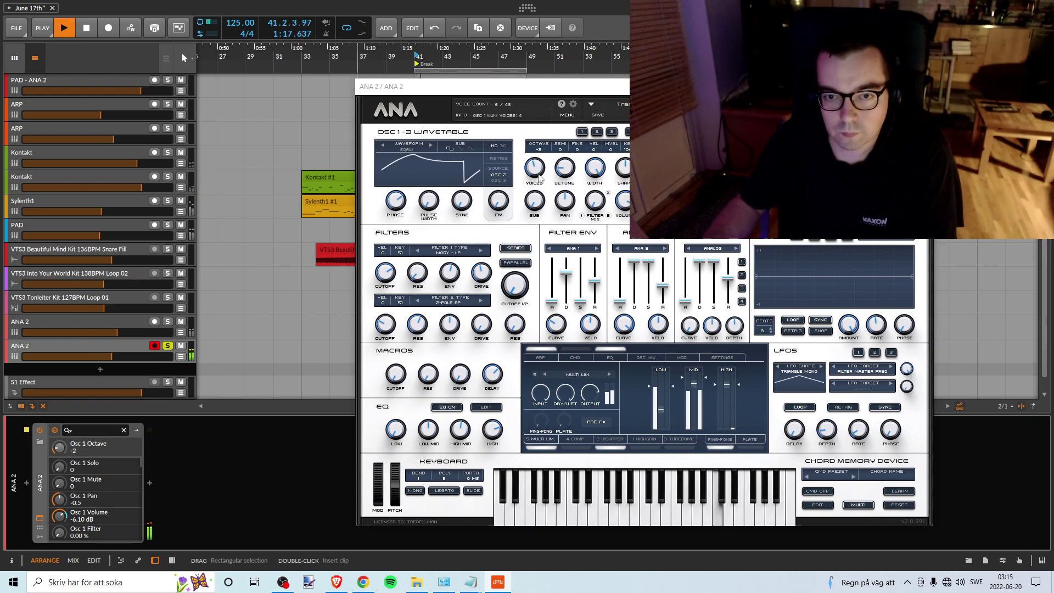
left_click_drag(539, 178, 543, 253)
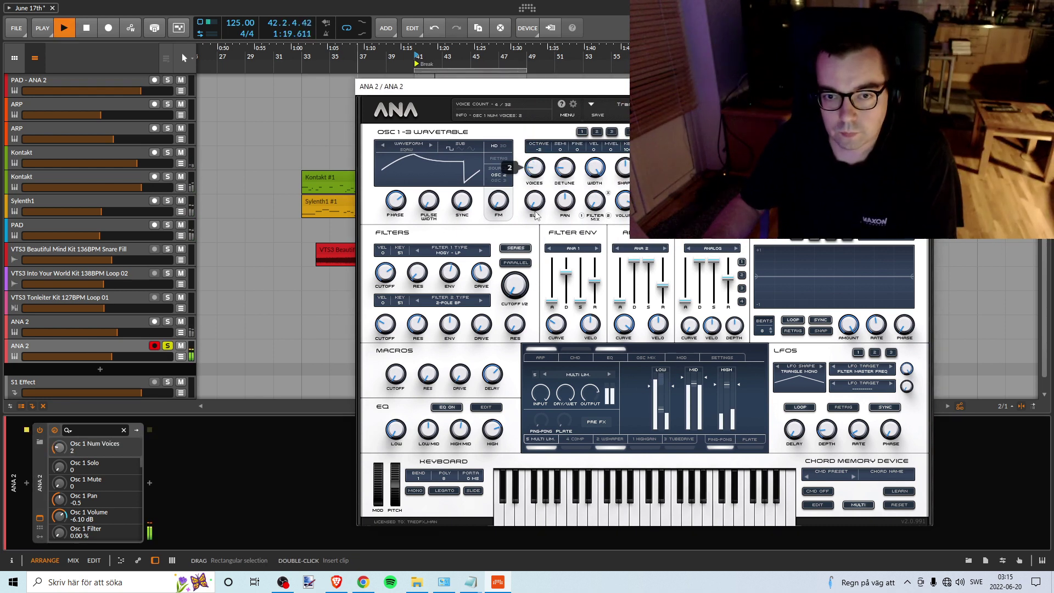
key("space")
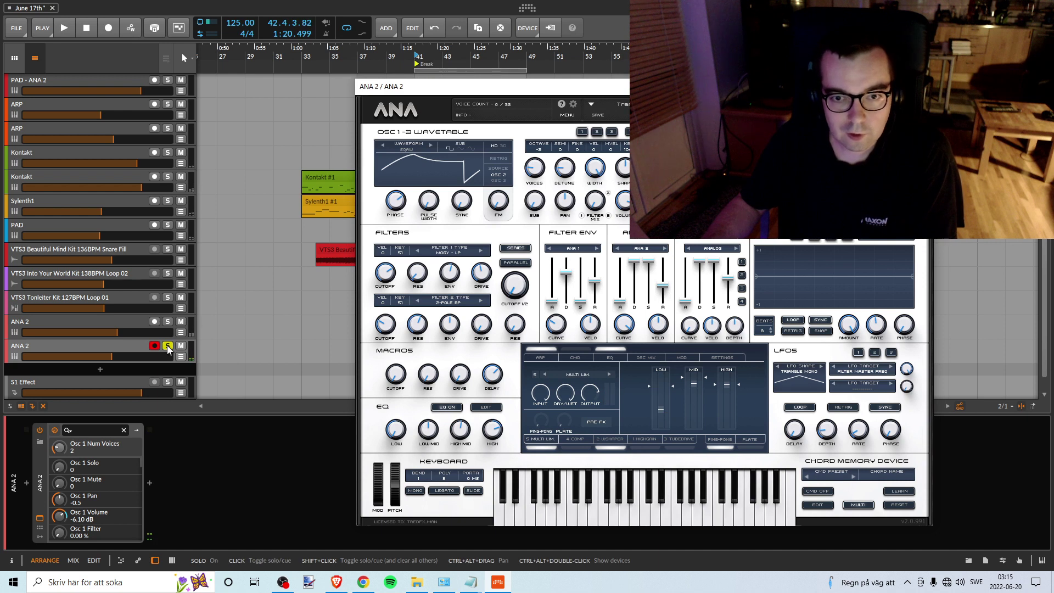
Step: Unsolo the bottom ANA 2 track, play the full break and lower its volume to about -8.2 dB
left_click(168, 346)
key("space")
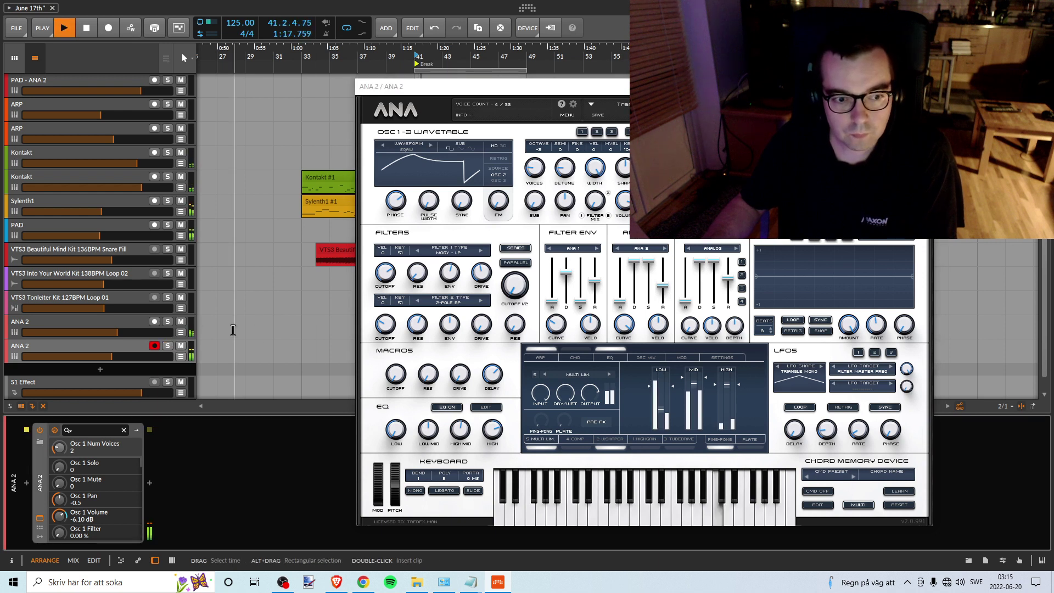
left_click_drag(130, 356, 124, 357)
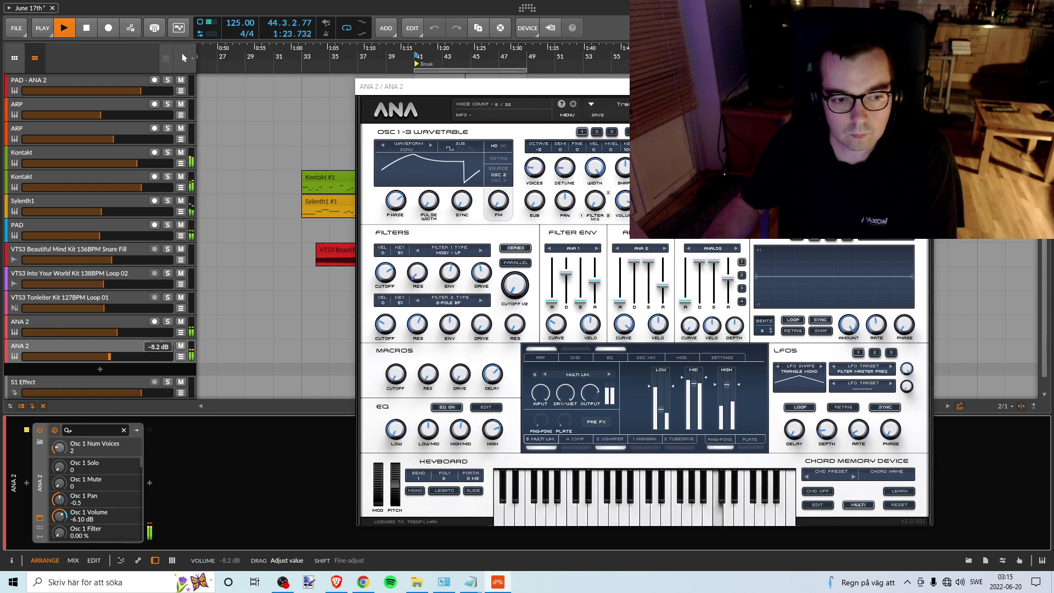
left_click_drag(109, 357, 110, 357)
Step: Set oscillator 1's detune to 0% and its width to 32.8% during playback, then stop
left_click_drag(588, 175, 582, 258)
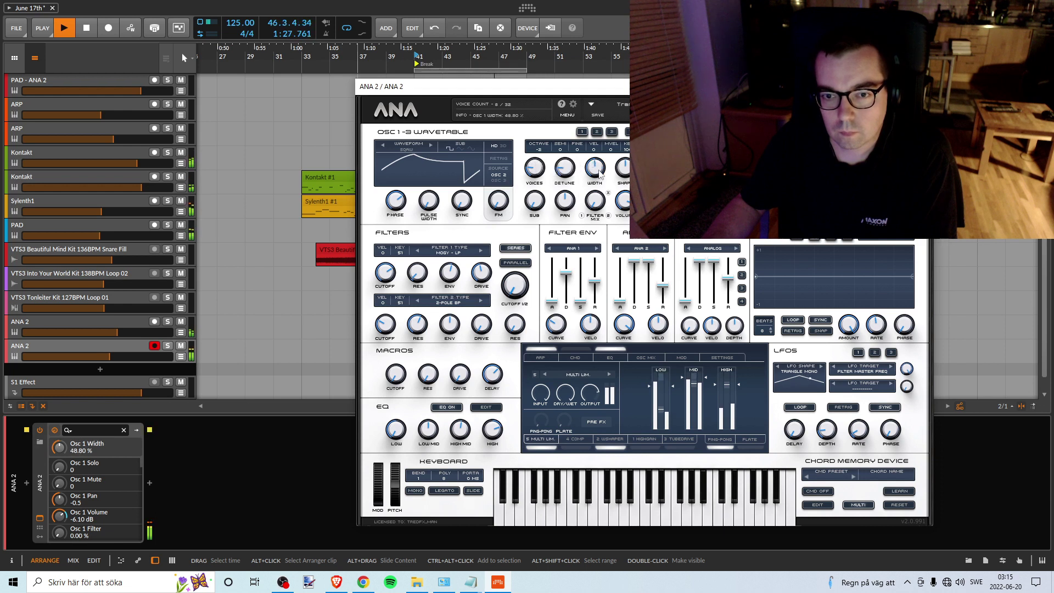
scroll(603, 171, "up", 1)
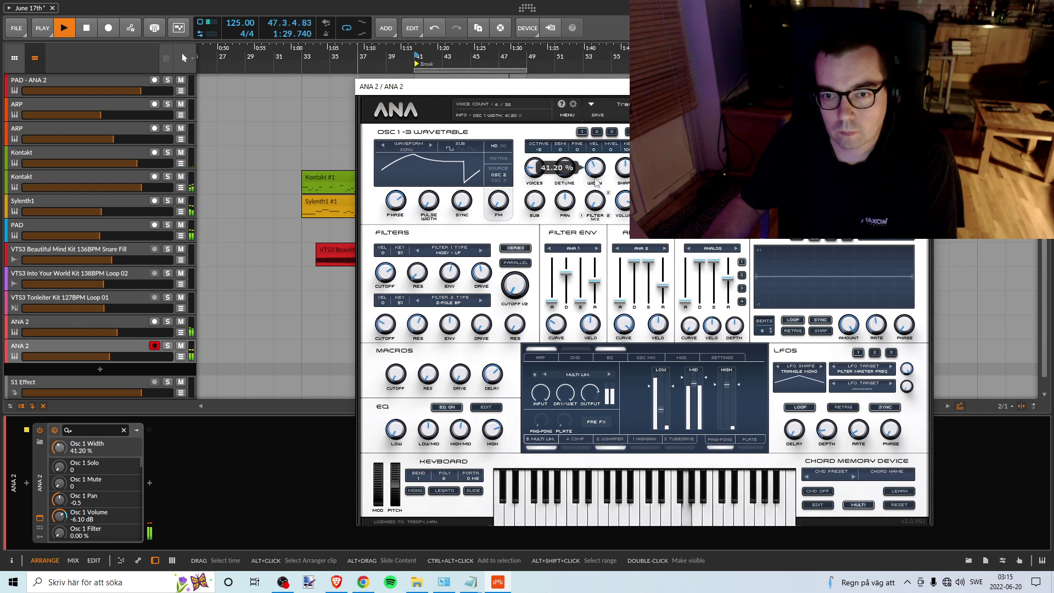
left_click_drag(596, 182, 600, 172)
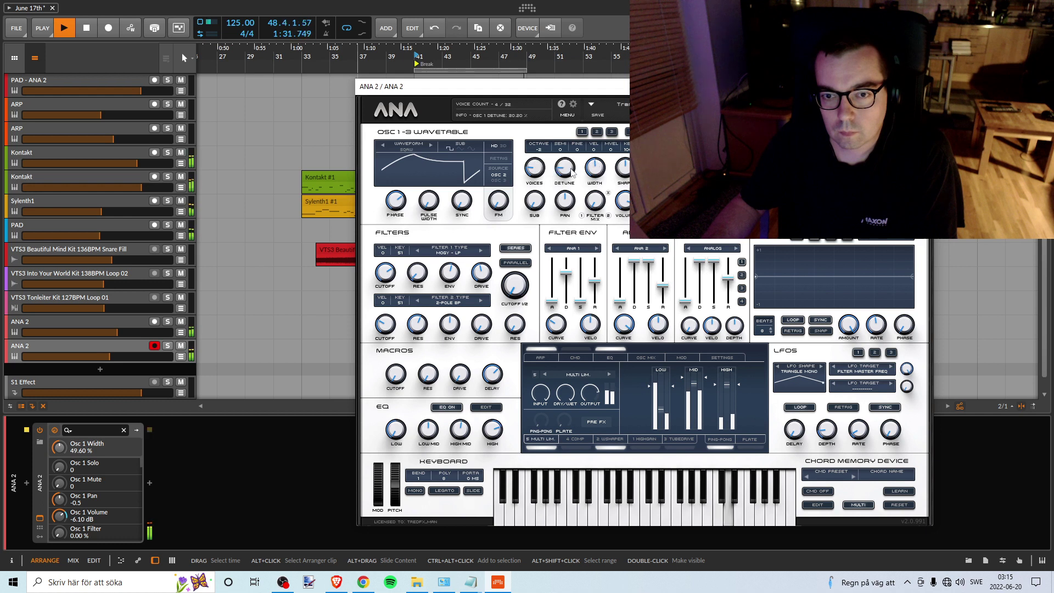
scroll(569, 183, "down", 1)
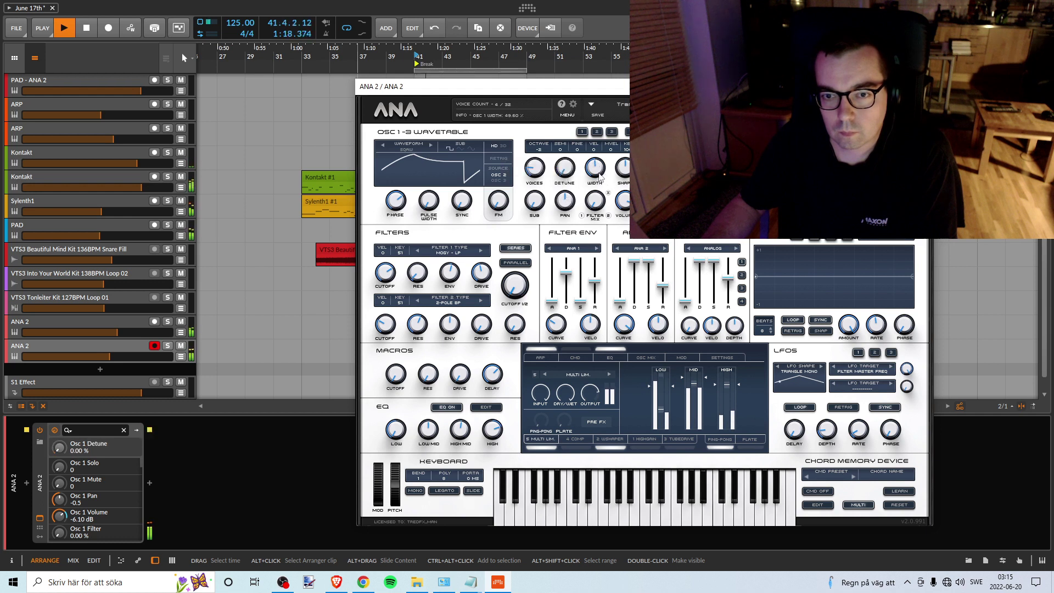
left_click_drag(600, 176, 595, 195)
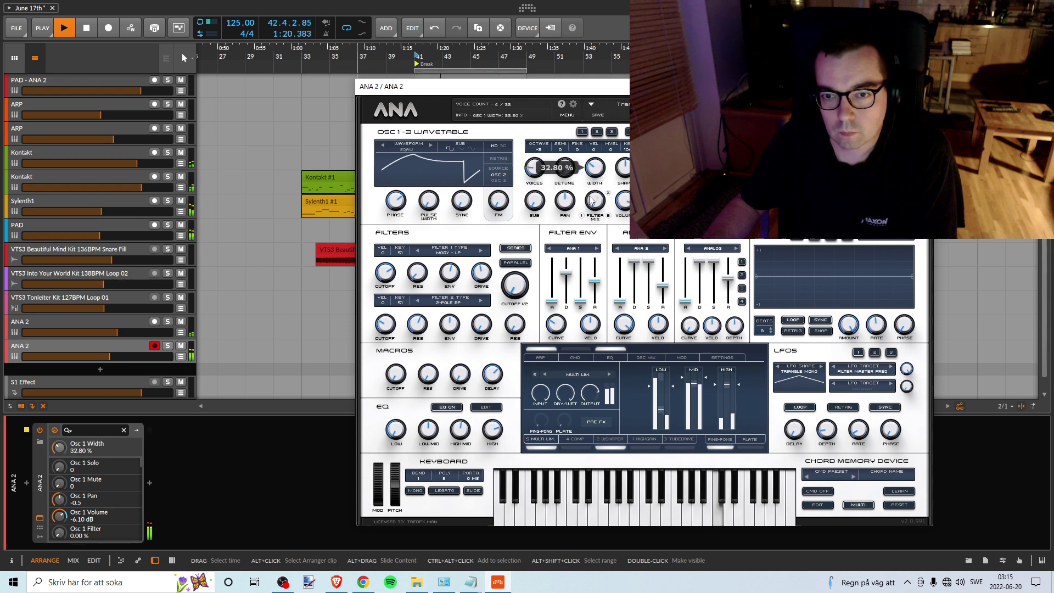
key("space")
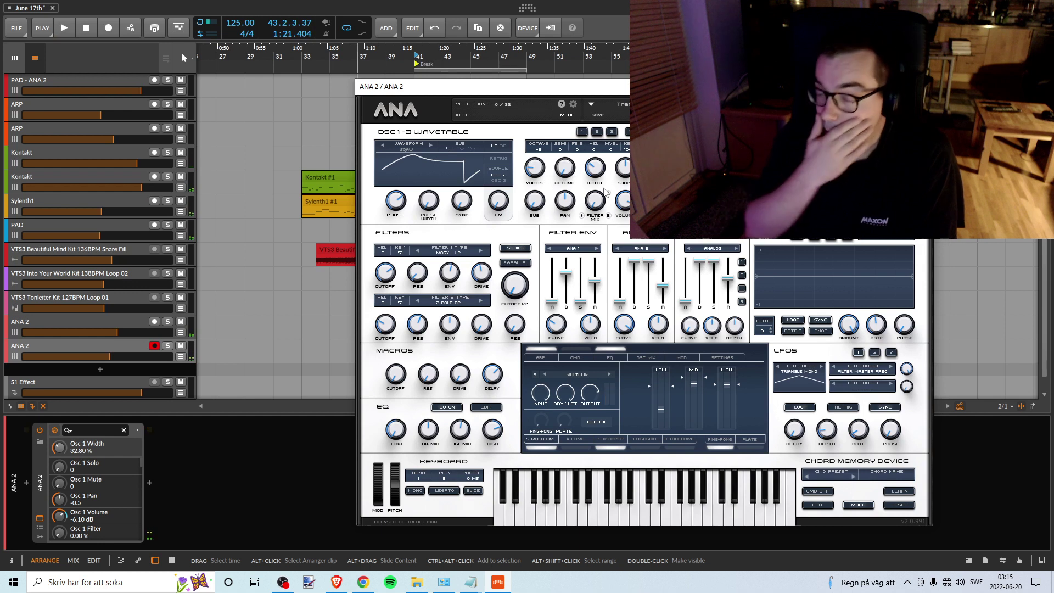
Step: Play the break again and lower the bottom ANA 2 track's volume to -9.6 dB
left_click_drag(402, 88, 638, 82)
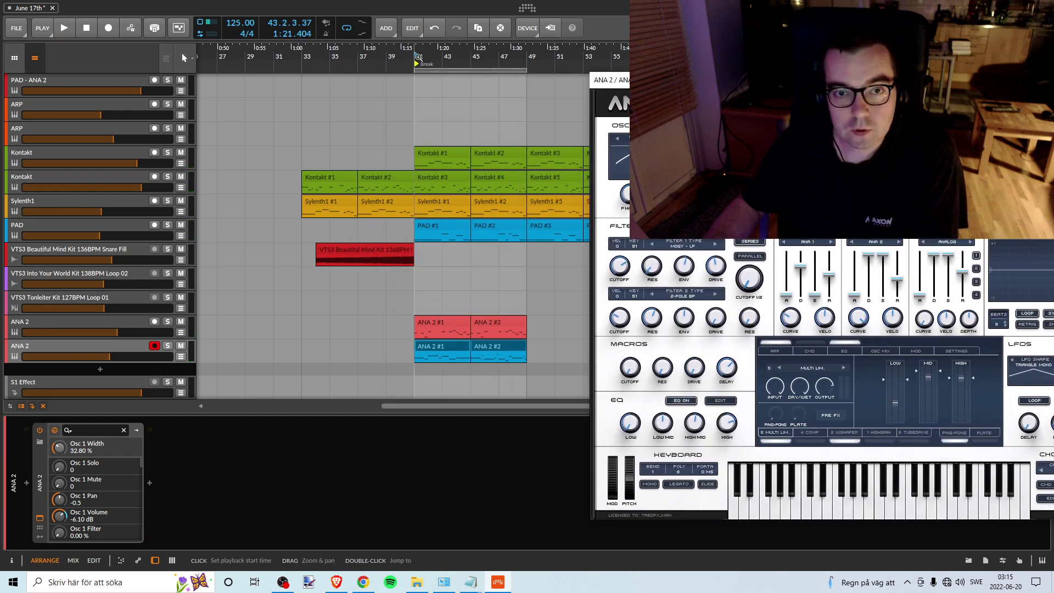
key("space")
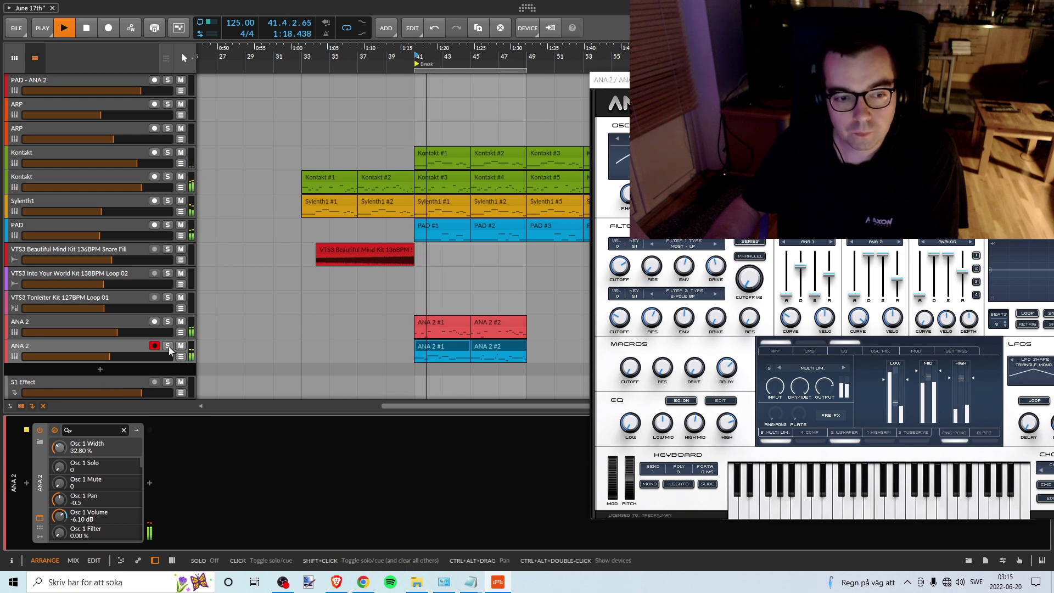
left_click_drag(123, 358, 106, 360)
key("space")
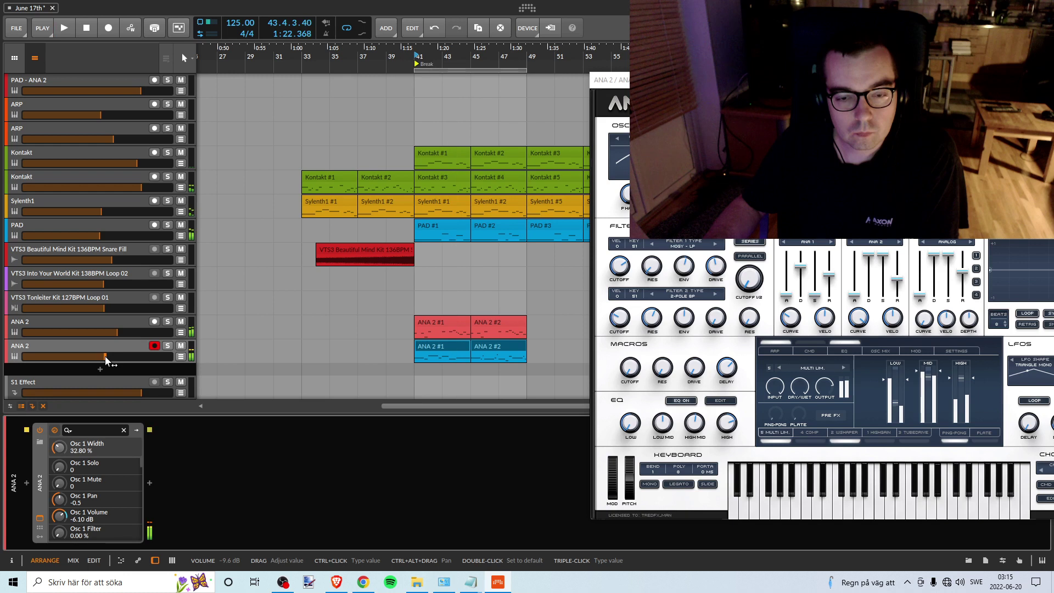
Step: Insert SplitEQ after ANA 2 on the bottom track and start playing the break
left_click(150, 482)
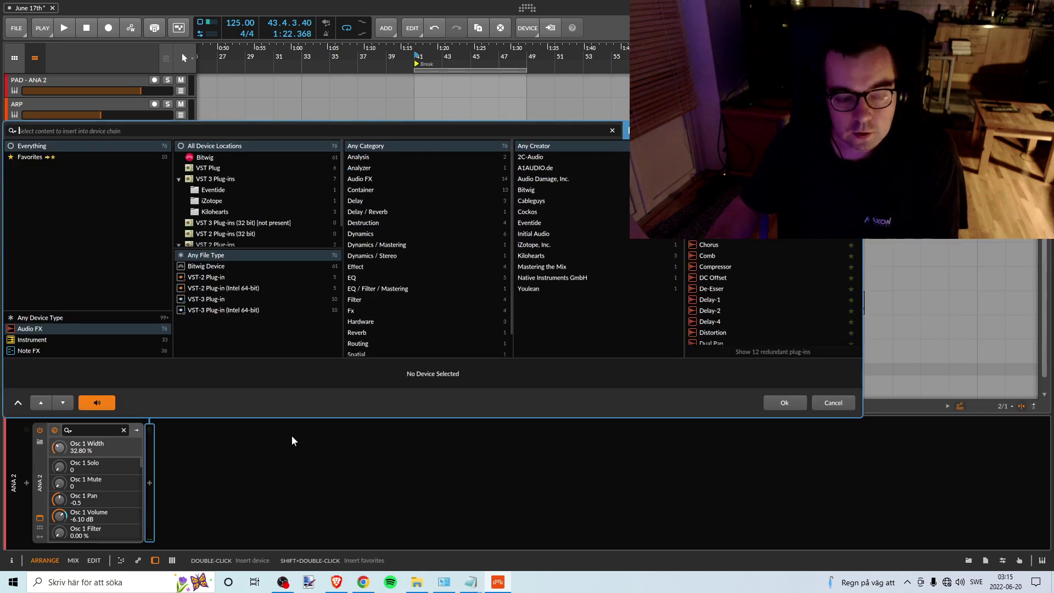
type("spl")
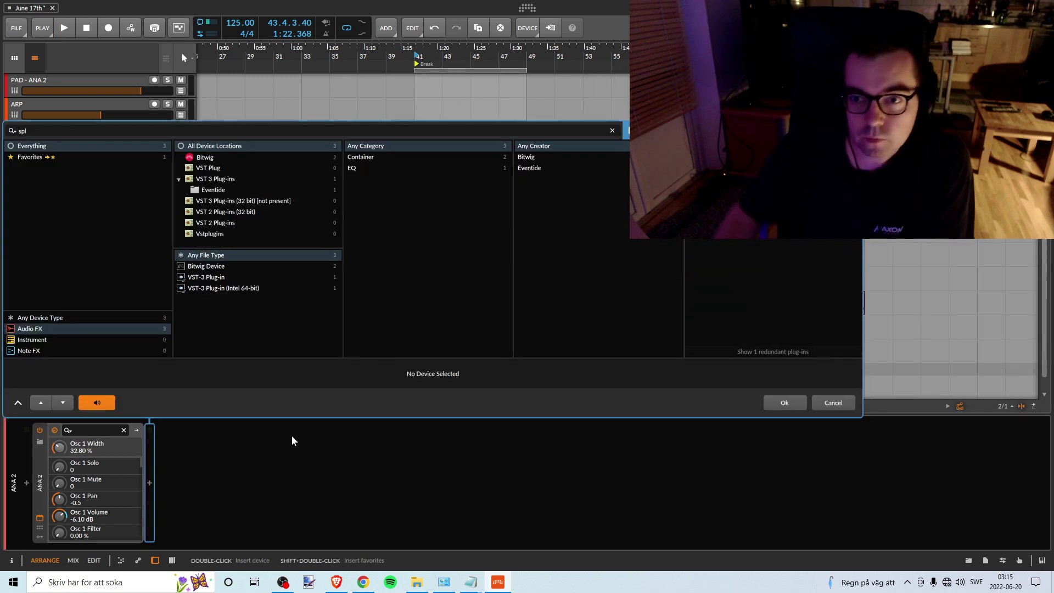
key("Down")
left_click(784, 403)
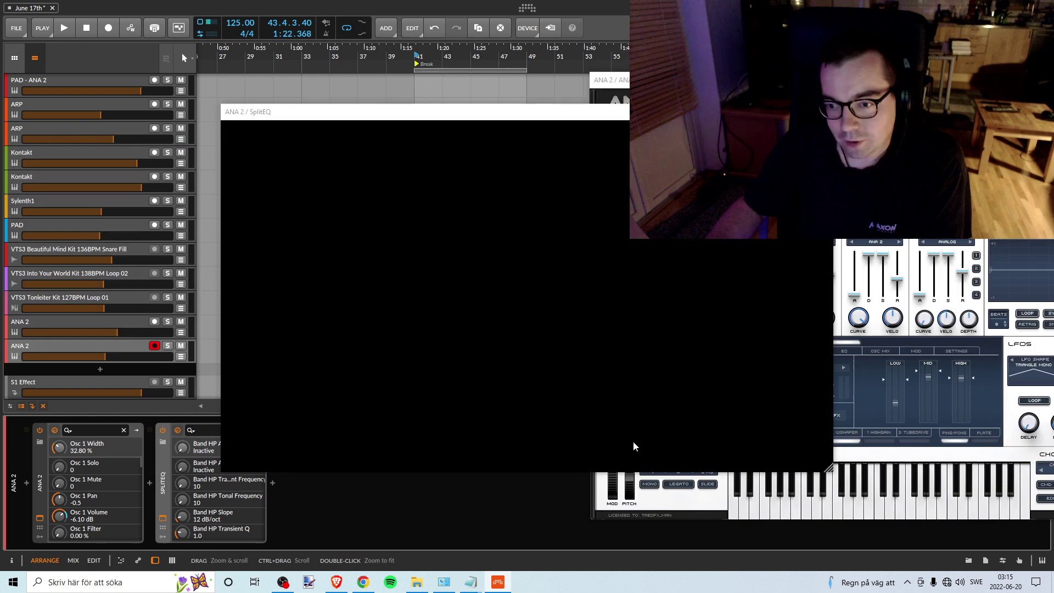
key("space")
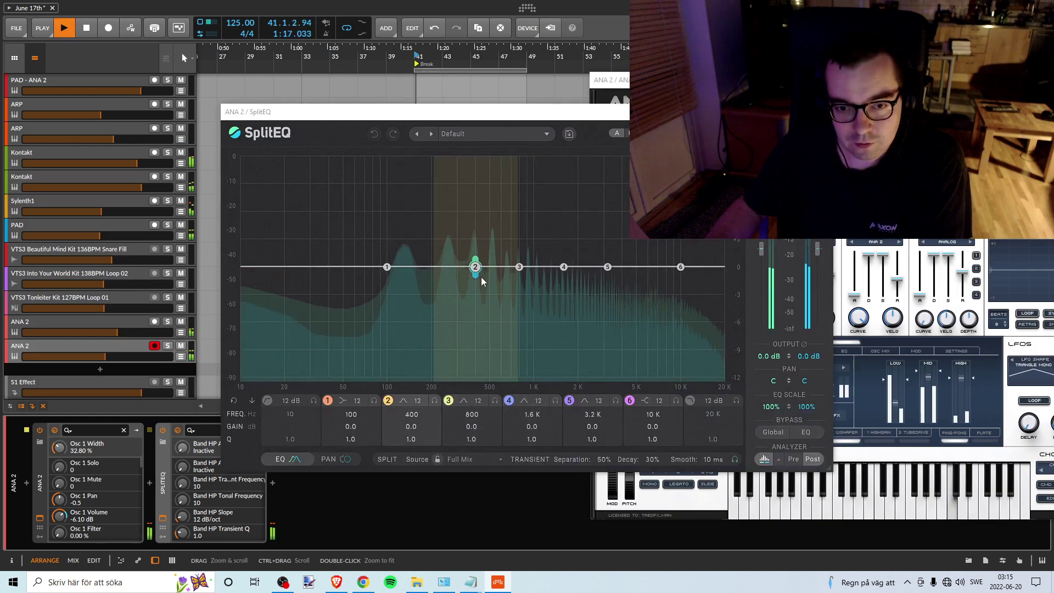
Step: Cut SplitEQ band 2's tonal gain to -5.8 dB at 202 Hz and boost band 4 at 66 Hz by 0.7 dB transient and 3.7 dB tonal
left_click_drag(481, 277, 419, 317)
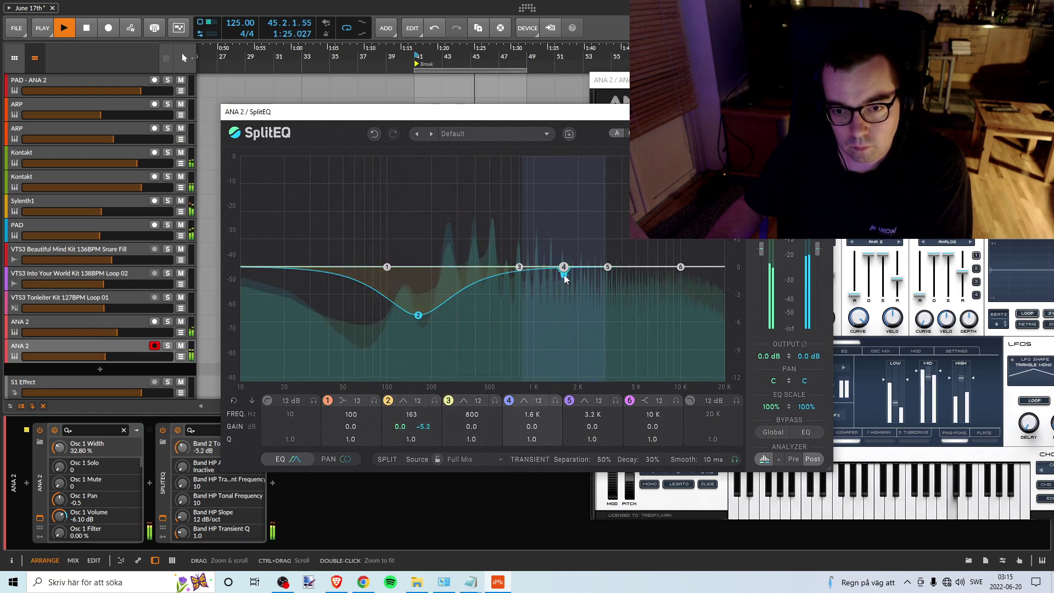
left_click_drag(566, 279, 544, 247)
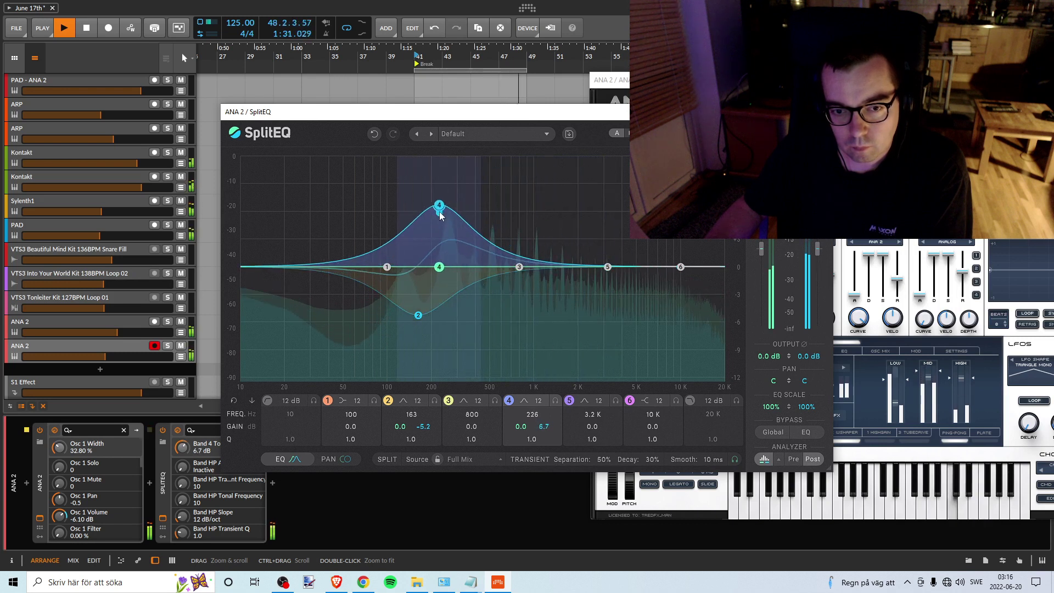
left_click_drag(430, 214, 398, 205)
mouse_move(398, 270)
left_mouse_down()
mouse_move(395, 217)
mouse_move(419, 312)
mouse_move(408, 213)
mouse_move(390, 264)
left_mouse_up()
left_click_drag(390, 196, 369, 241)
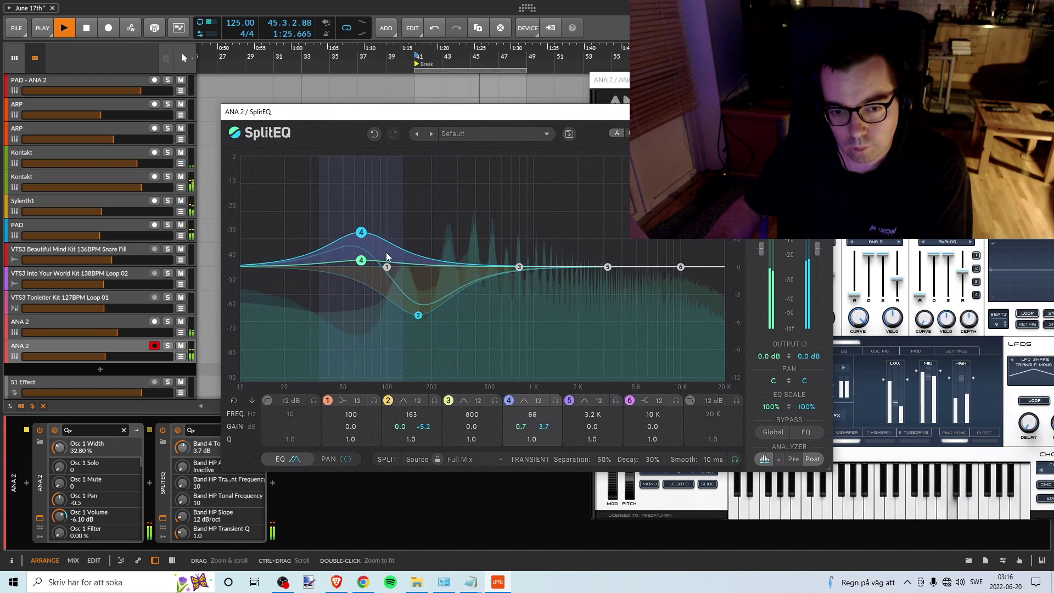
mouse_move(419, 316)
left_mouse_down()
mouse_move(424, 327)
mouse_move(464, 314)
mouse_move(428, 279)
mouse_move(418, 307)
mouse_move(433, 314)
mouse_move(434, 288)
mouse_move(427, 326)
left_mouse_up()
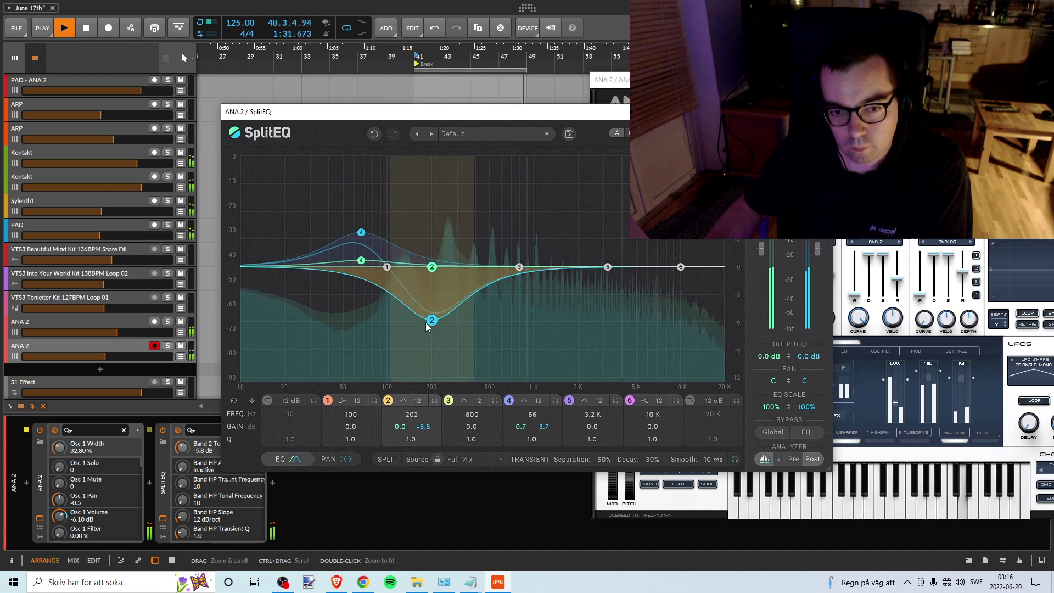
Step: Move SplitEQ band 3 to 1.4 kHz and set band 1 to 243 Hz with 0.1 dB transient and -1.5 dB tonal gain
left_click(519, 267)
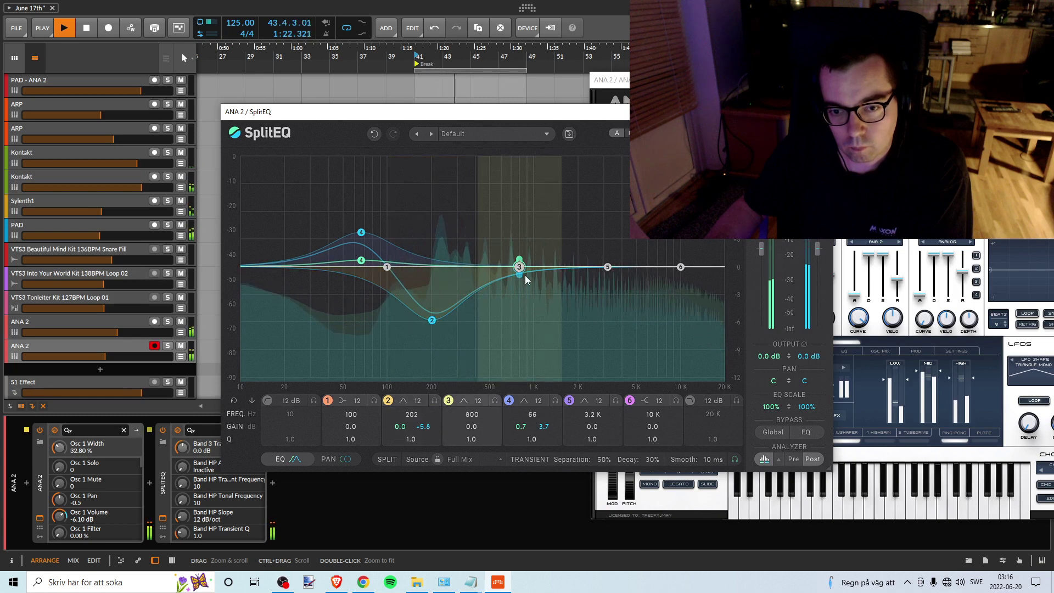
left_click(522, 279)
left_click_drag(522, 279, 556, 276)
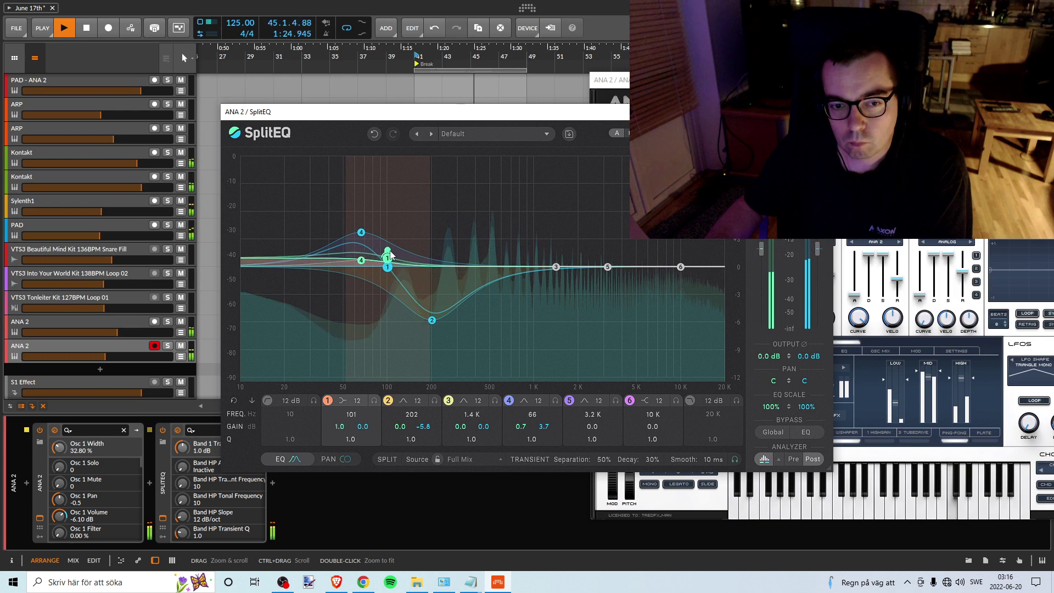
left_click_drag(395, 253, 431, 285)
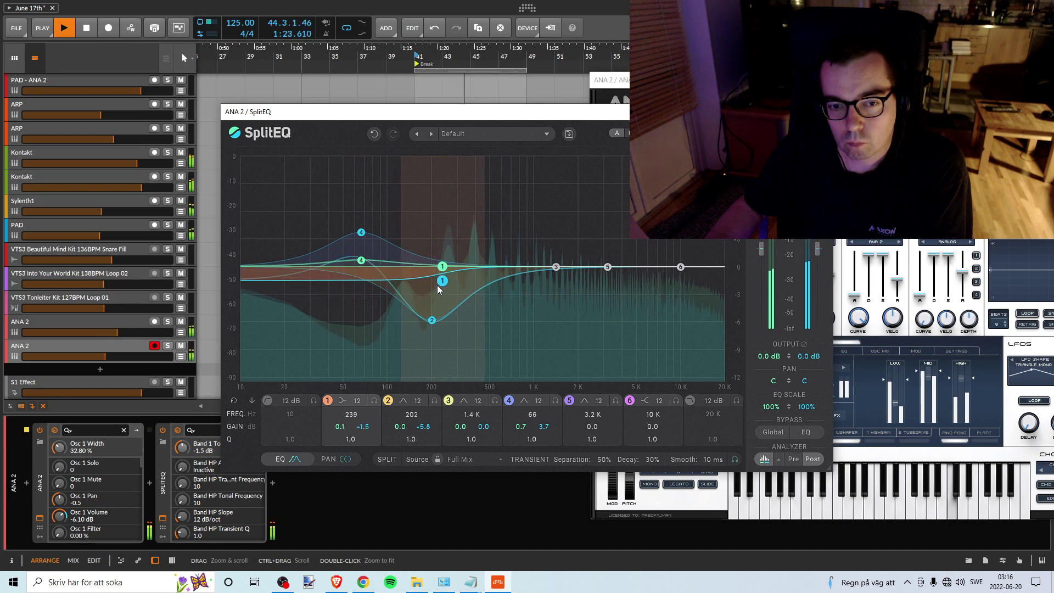
key("space")
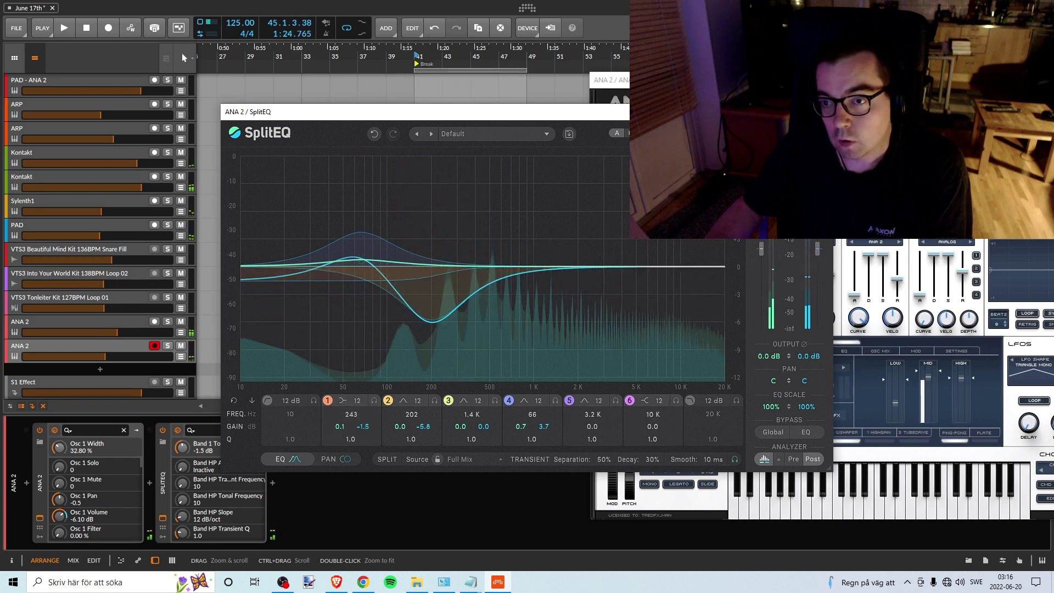
Step: Close SplitEQ, play the break and mute the bottom ANA 2 track to compare the mix without it
left_click(499, 357)
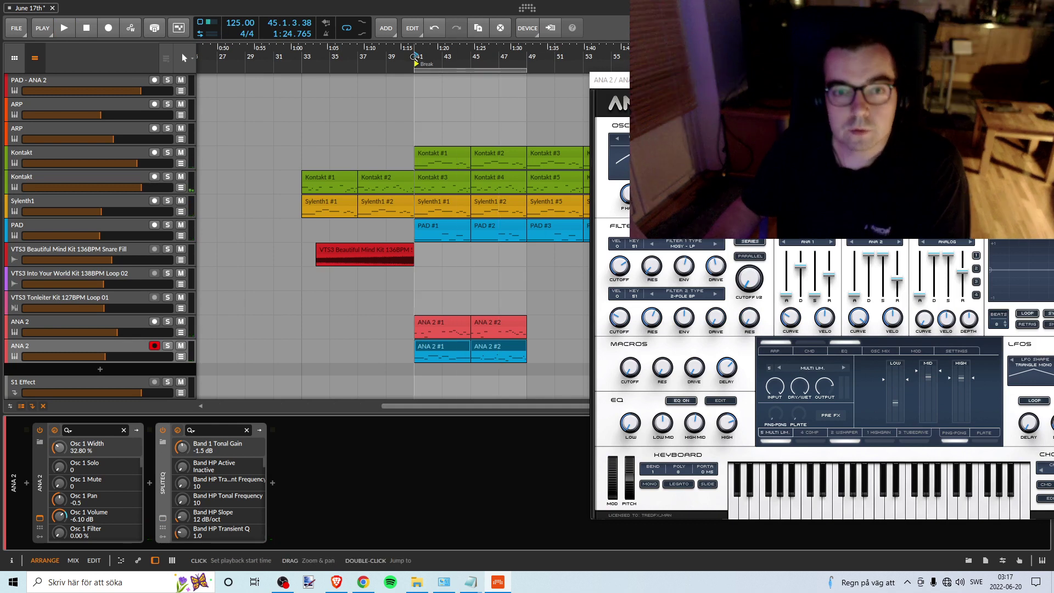
key("space")
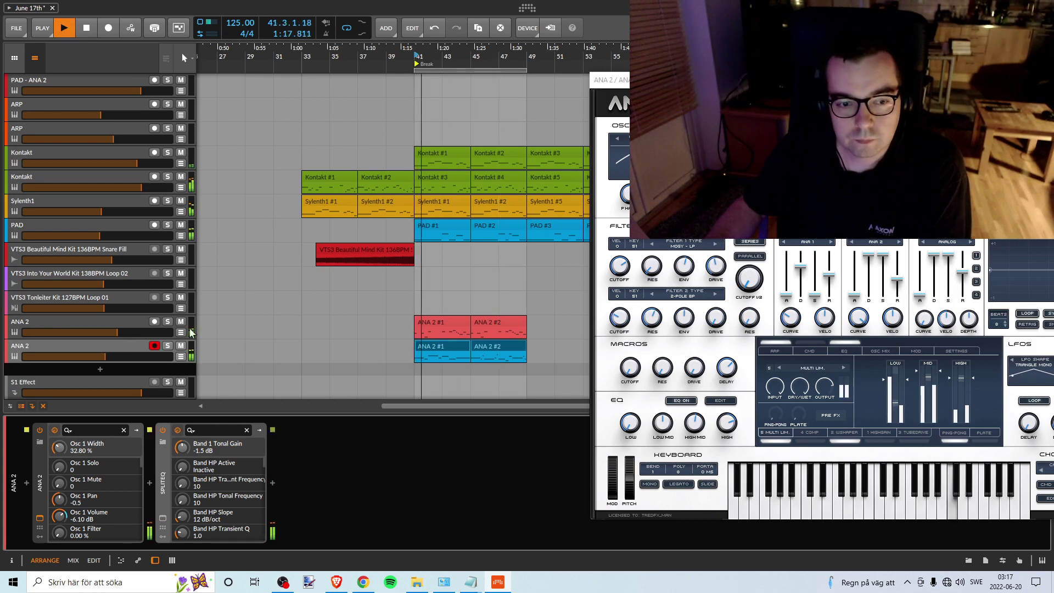
left_click(181, 346)
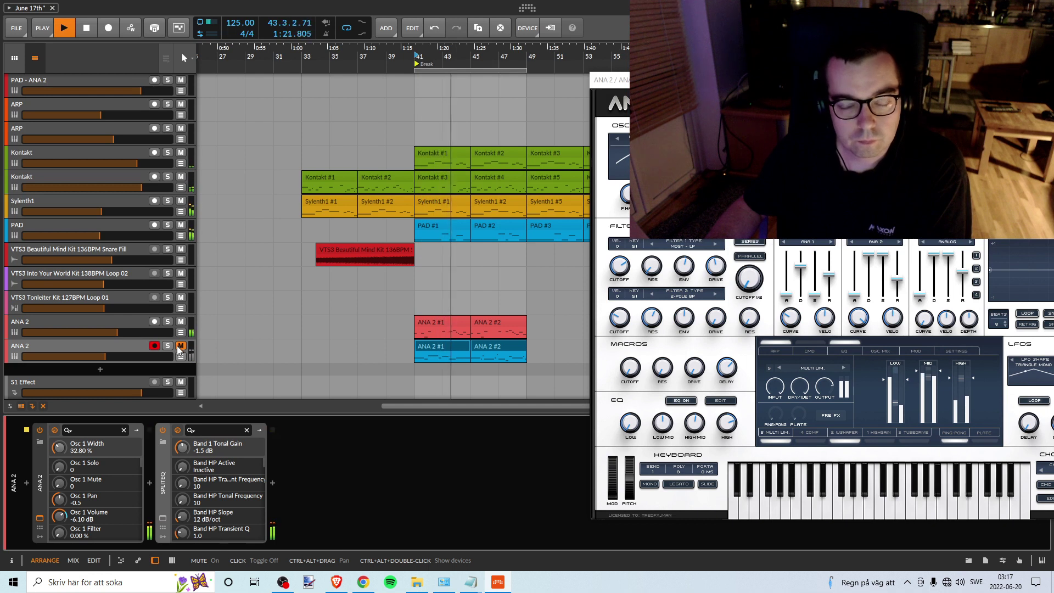
Step: Unmute and solo the bottom ANA 2 track, and move its synth window so the filter and macro controls are accessible
left_click(180, 347)
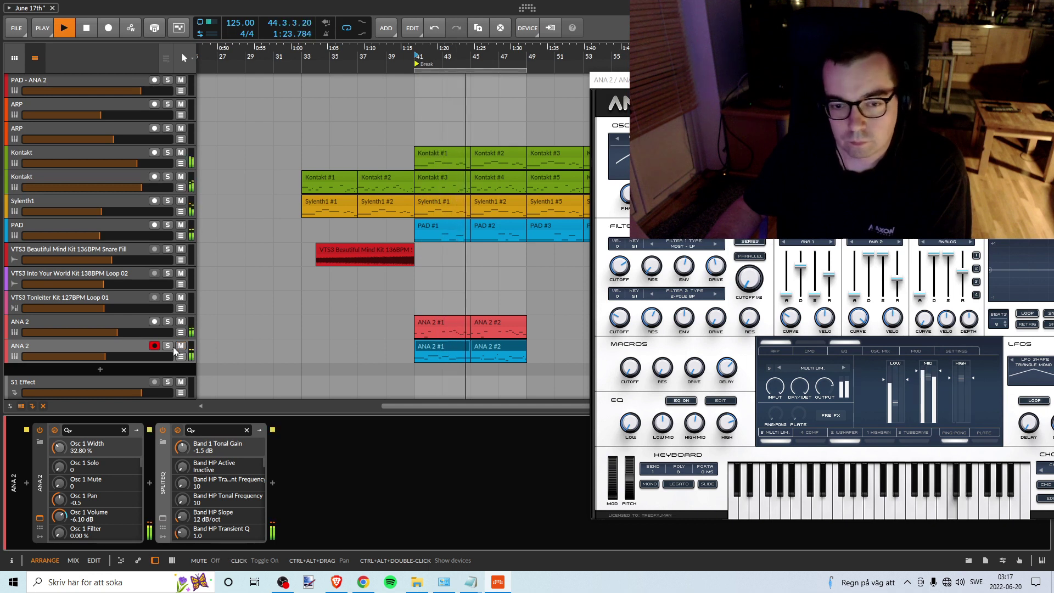
left_click(165, 347)
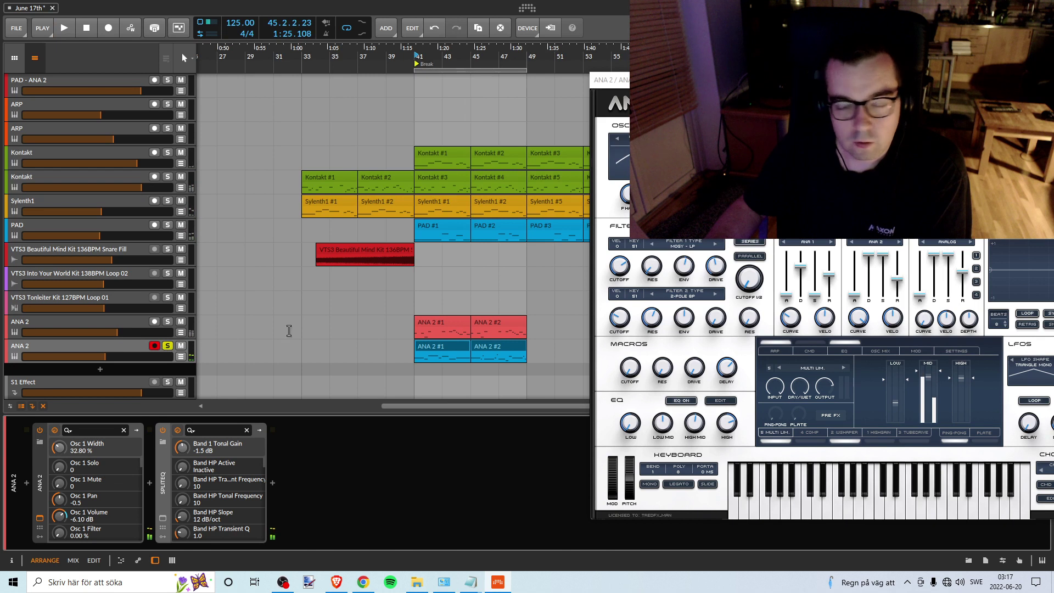
left_click_drag(824, 80, 676, 81)
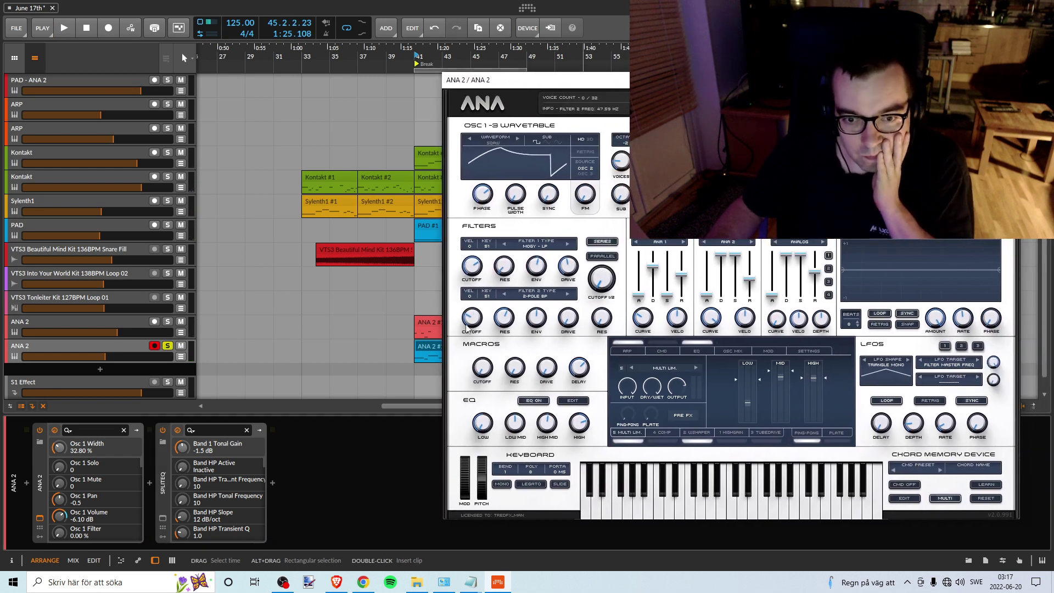
Step: Play the break and lower the bottom ANA 2's filter 2 cutoff to 29.68 Hz
key("space")
left_click_drag(473, 320, 474, 349)
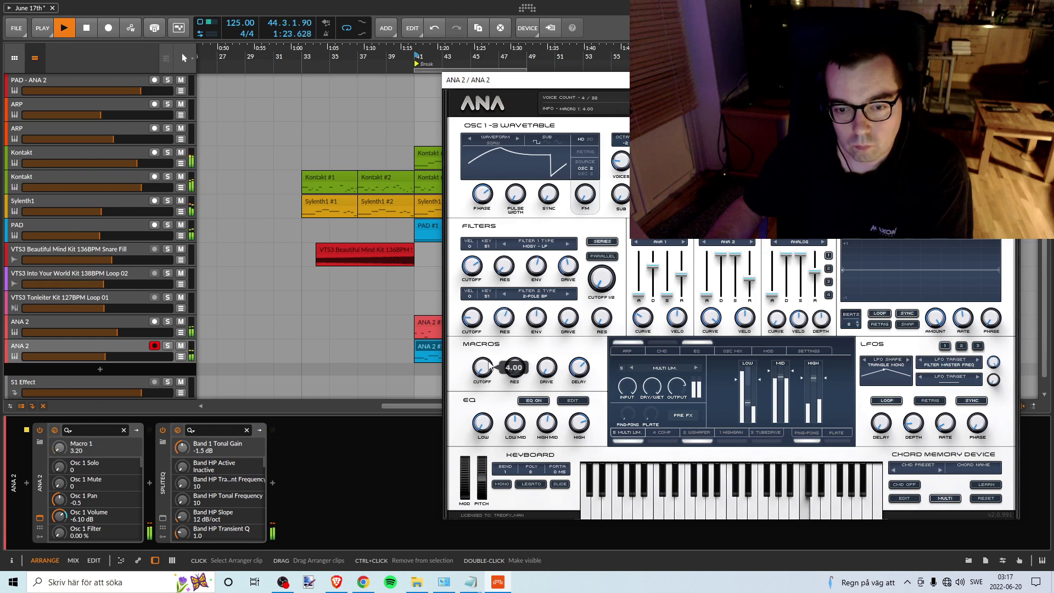
left_click_drag(474, 320, 485, 288)
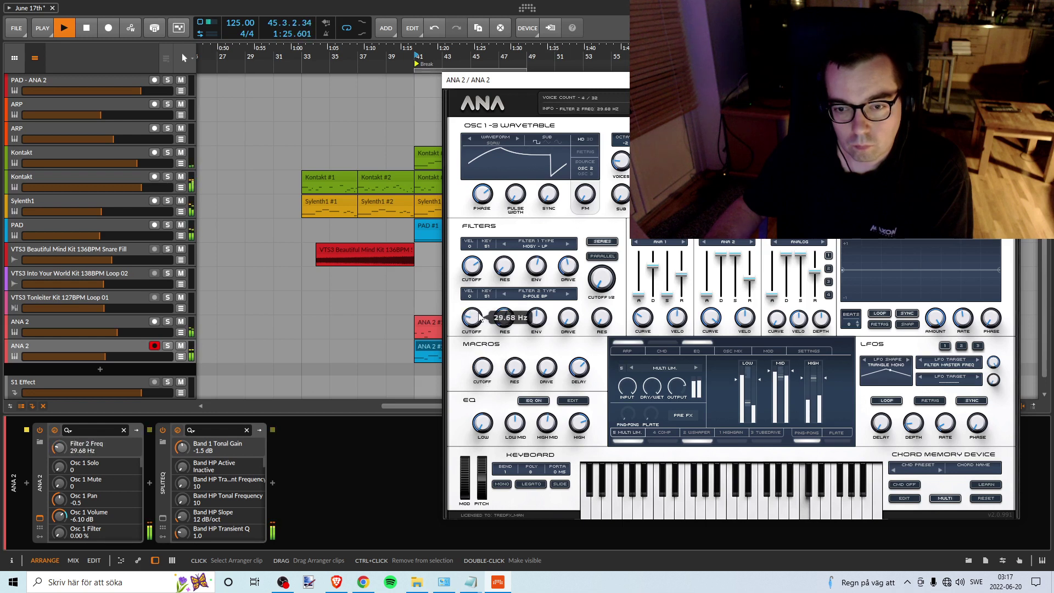
Step: Replay the break with the bottom track soloed, adjusting filter 2 resonance and setting filter 1 cutoff to 464.26 Hz
key("space")
key("space")
left_click(167, 346)
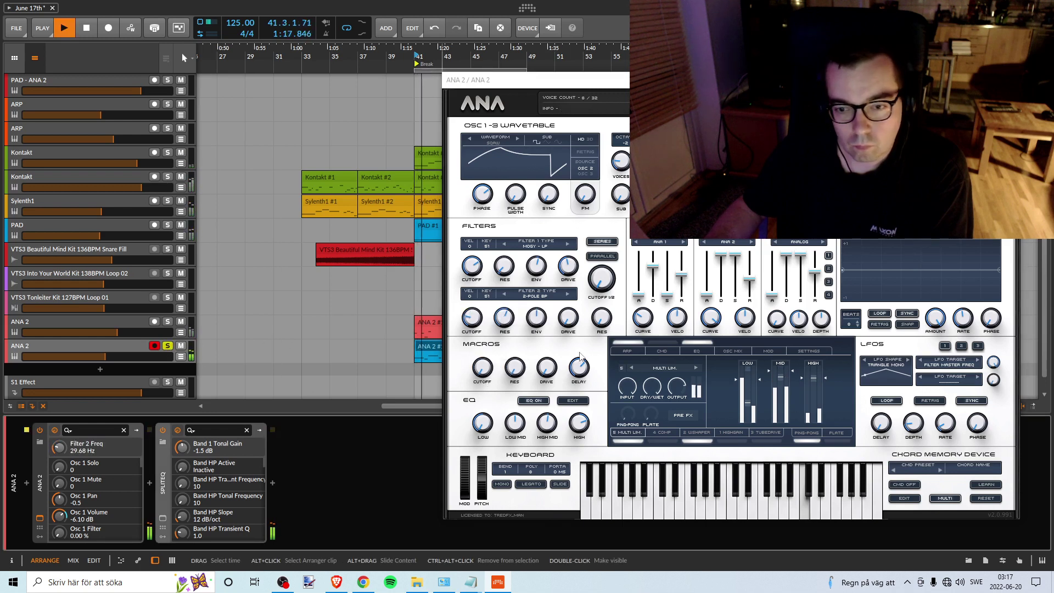
left_click_drag(569, 318, 514, 324)
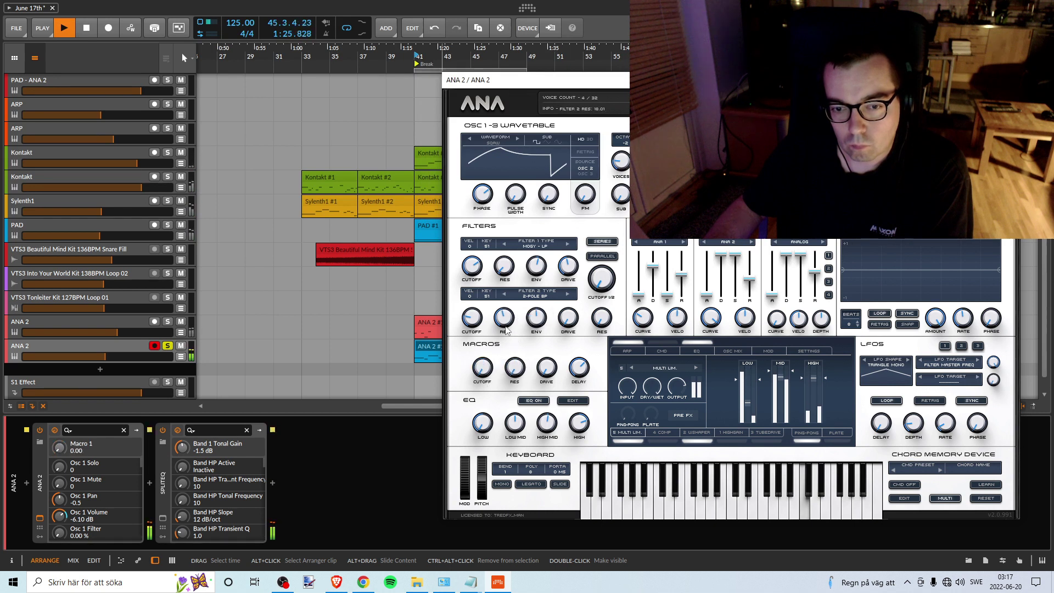
left_click_drag(506, 330, 462, 299)
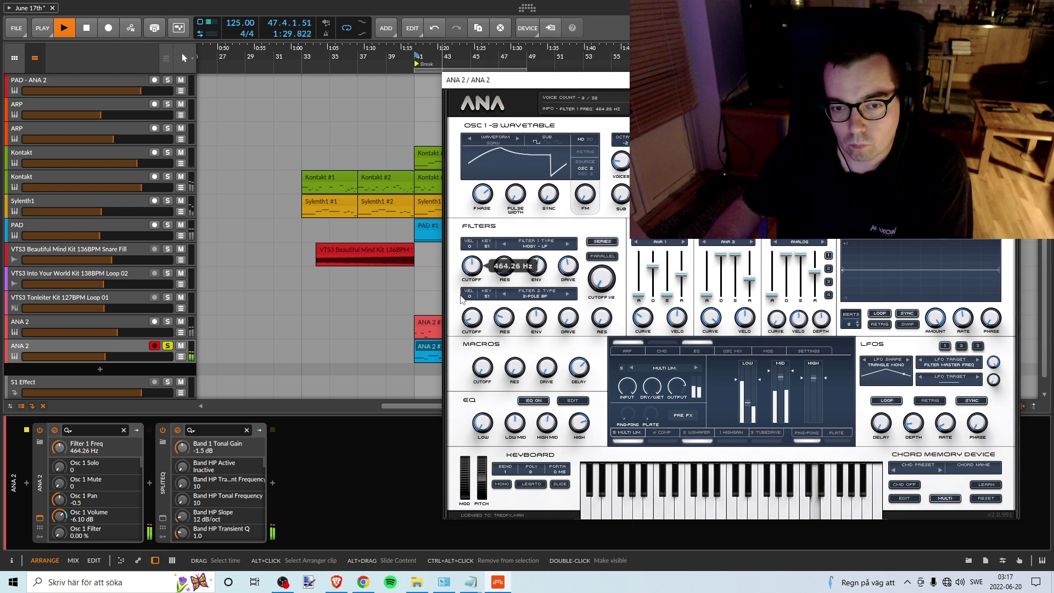
Step: Switch the ANA 2 filters to parallel routing, unsolo the track and replay the break in the full mix
left_click(602, 257)
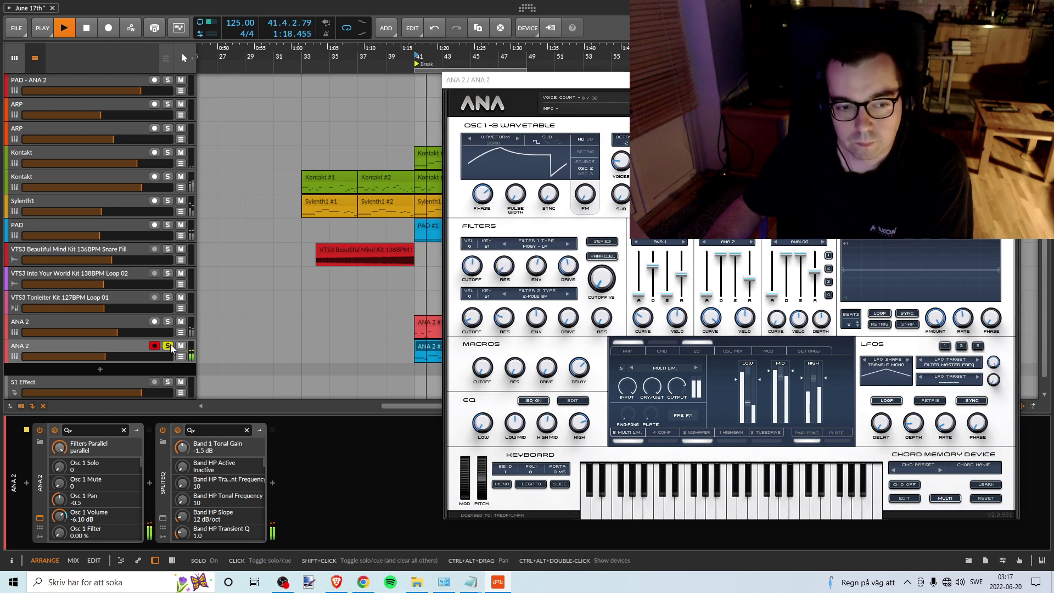
left_click(328, 321)
key("space")
key("space")
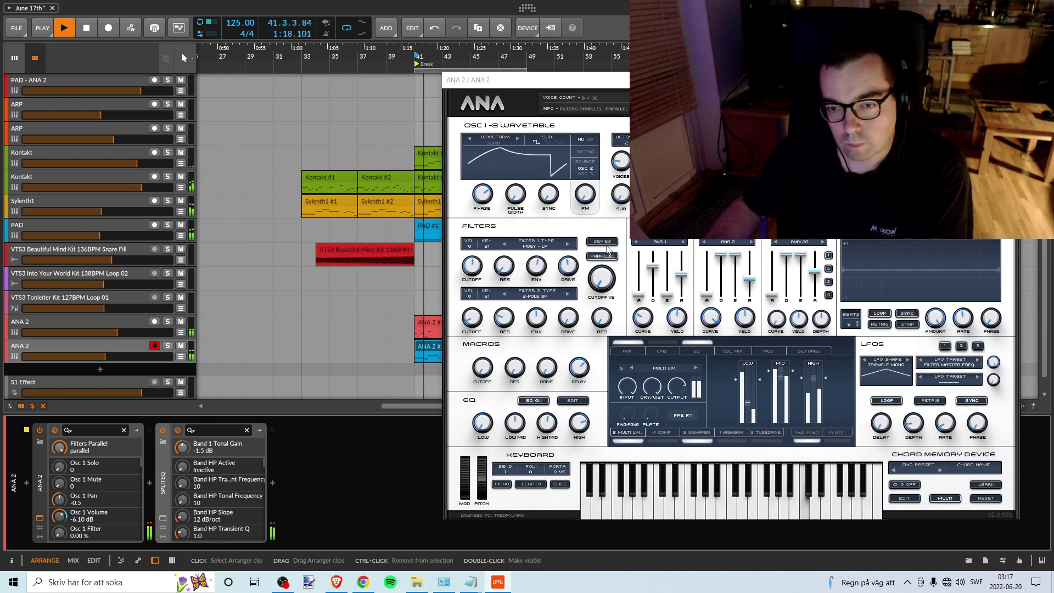
Step: Adjust filter 1 drive to about 50 % and the master filter cutoff to 20 Hz, checking the sound soloed
left_click_drag(571, 274, 572, 304)
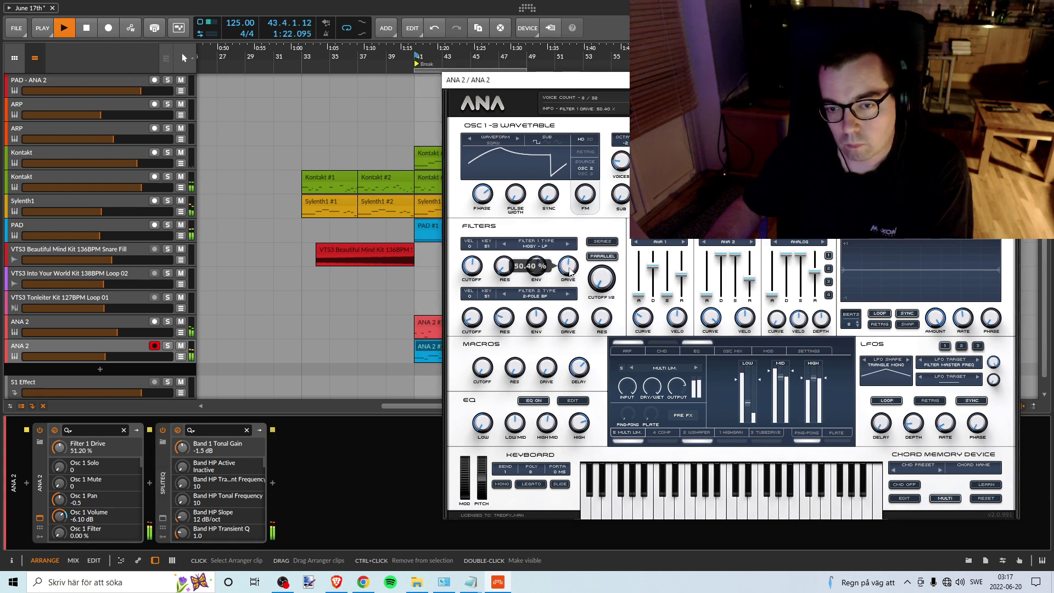
key("space")
left_click_drag(571, 299, 611, 346)
key("s")
key("space")
key("space")
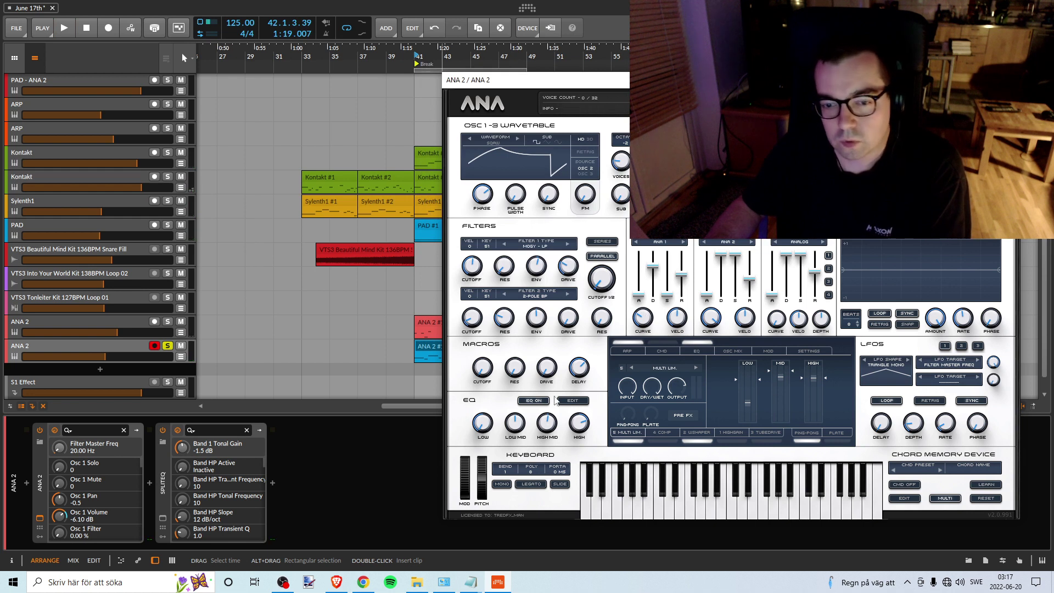
Step: Cut the low band of ANA 2's built-in EQ to -5.52 dB while playing the break
left_click_drag(488, 431, 476, 361)
key("space")
key("space")
key("space")
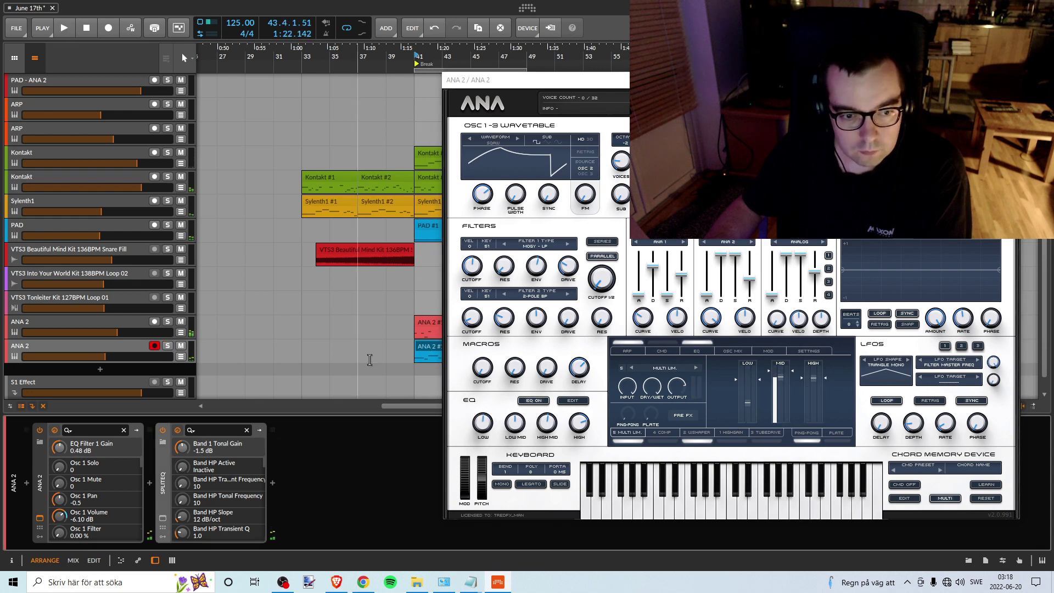
left_click_drag(483, 423, 465, 473)
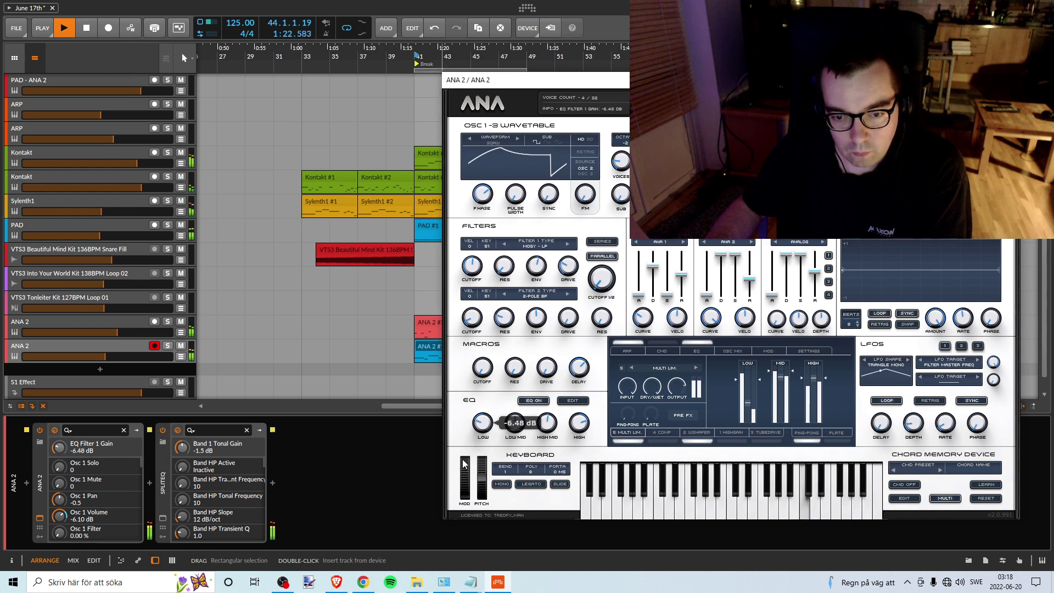
left_click_drag(463, 460, 463, 460)
key("space")
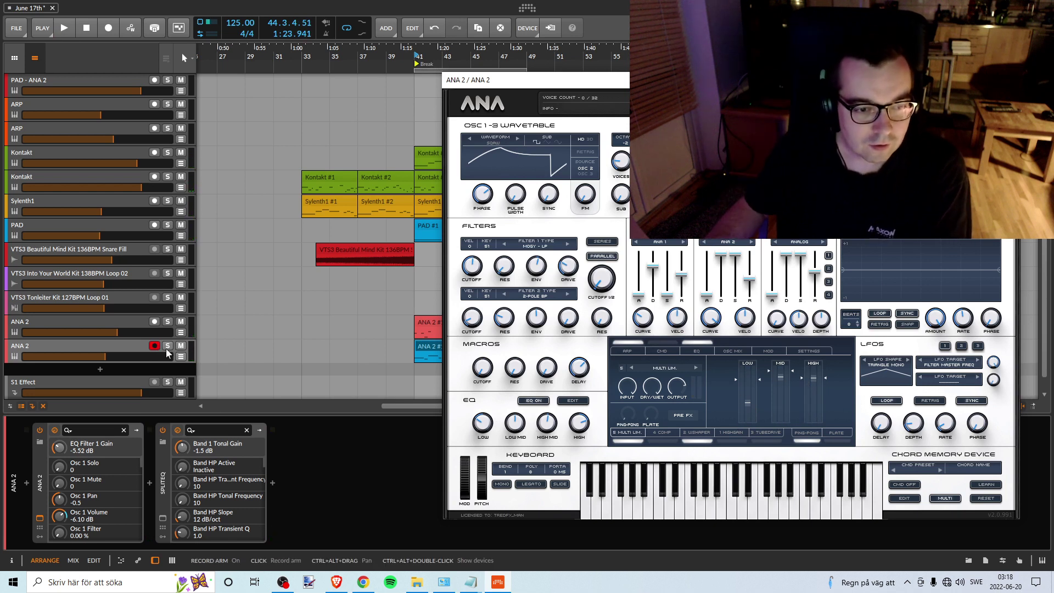
Step: Solo the bottom track, play the break, and lower the amp envelope's sustain and set its decay to 0 ms
left_click(167, 346)
key("space")
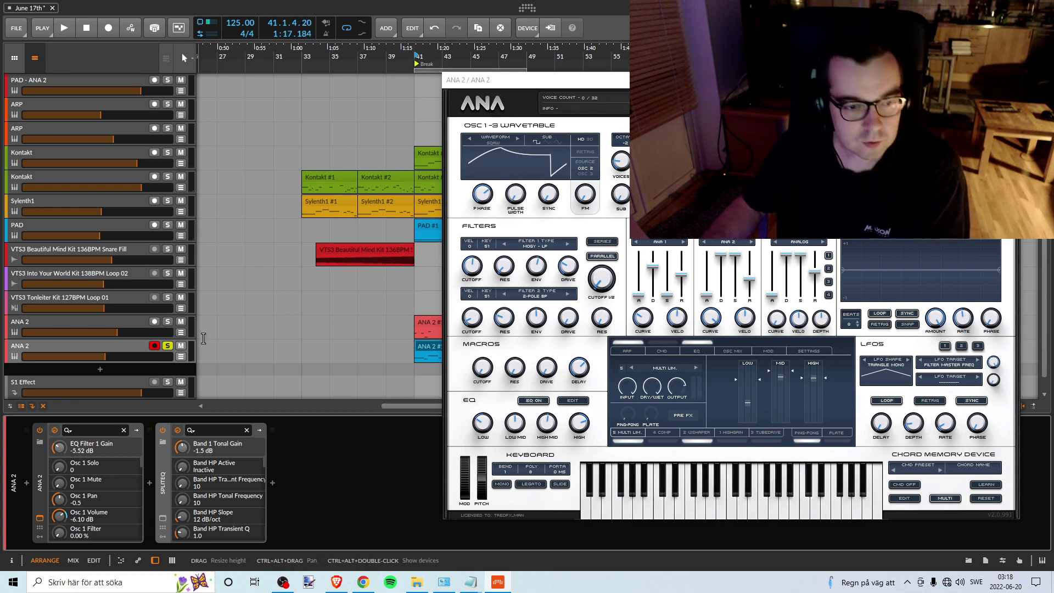
key("space")
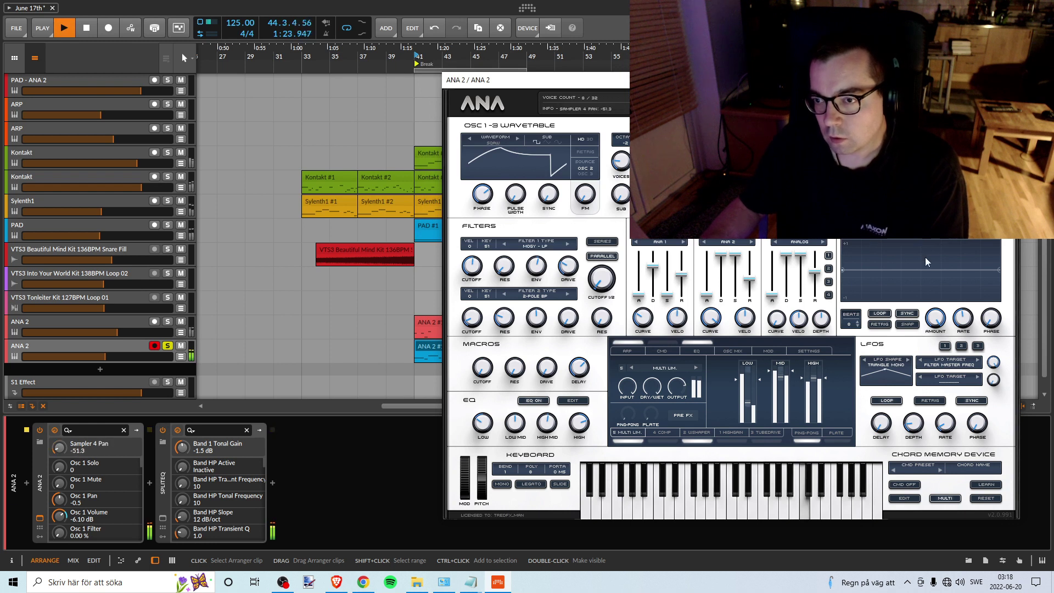
key("space")
left_click_drag(742, 256, 721, 295)
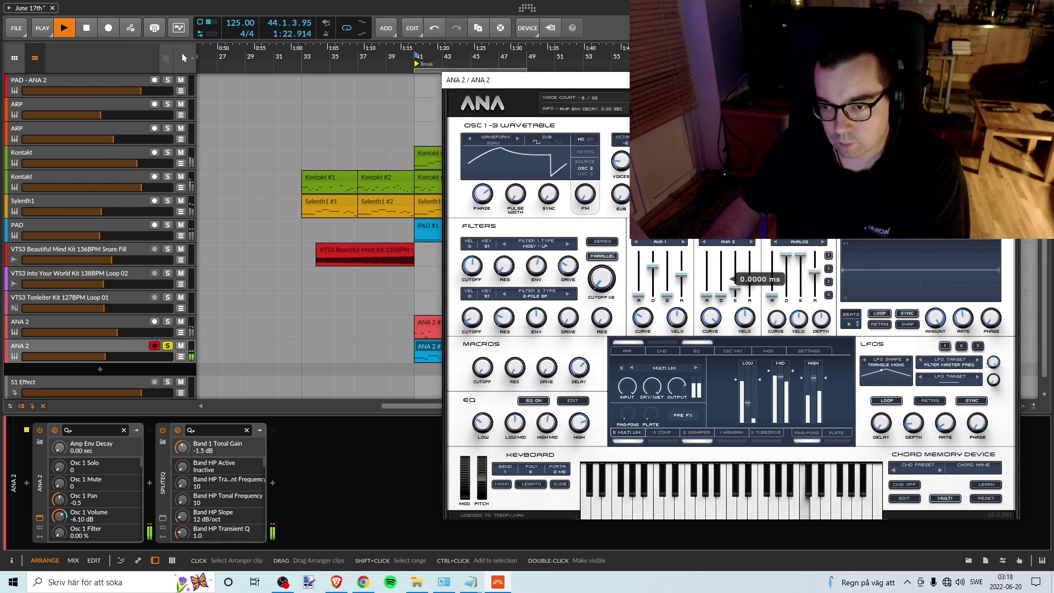
Step: Lower the filter envelope's decay and sustain, set its velocity to -12.14 %, and set the amp envelope curve to 29.84 %
left_click_drag(653, 267, 664, 281)
left_click_drag(677, 318, 668, 343)
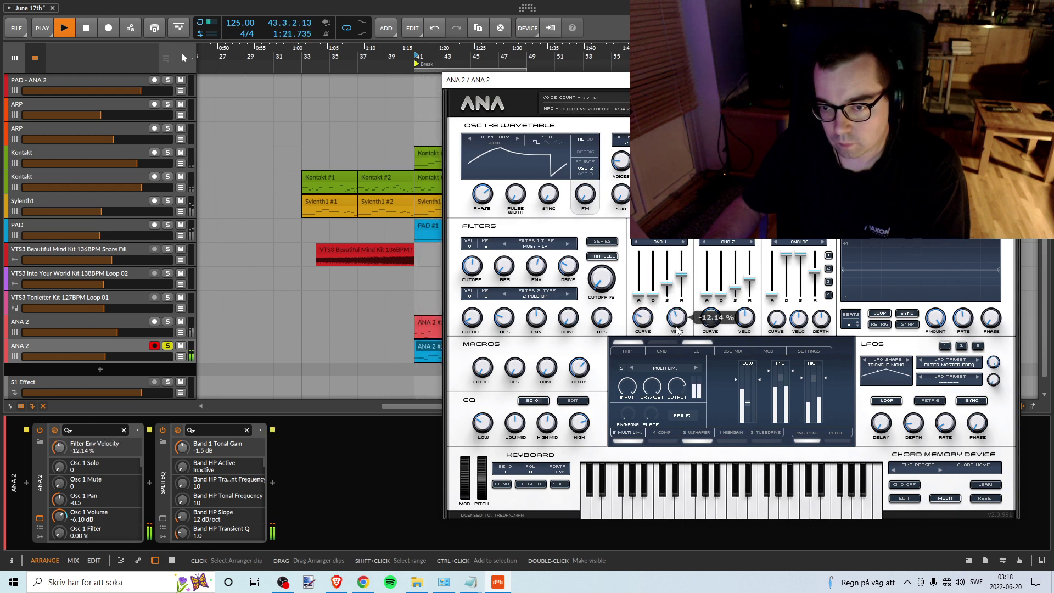
left_click(710, 317)
key("space")
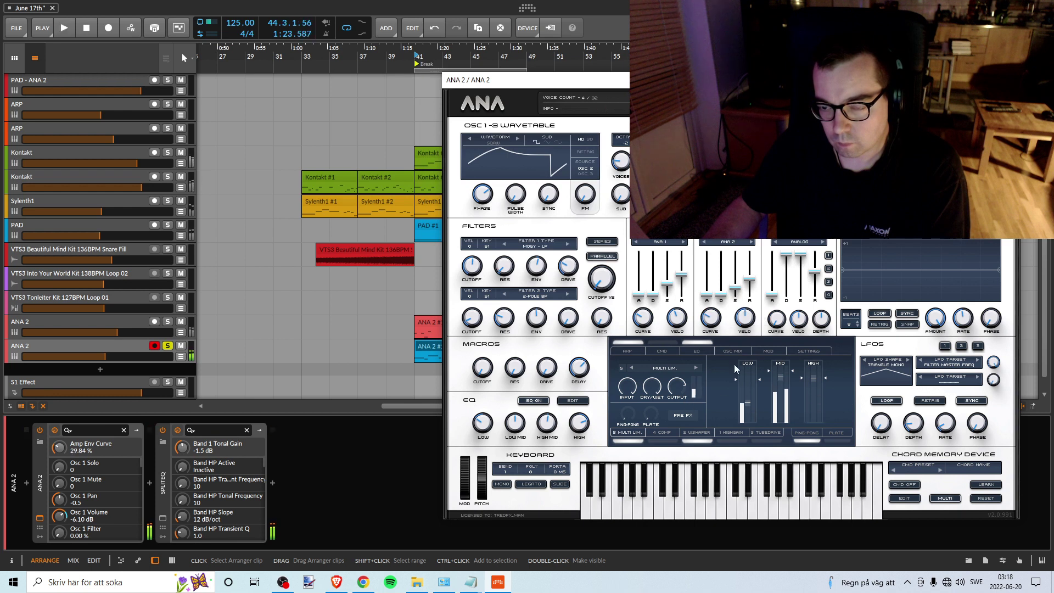
key("space")
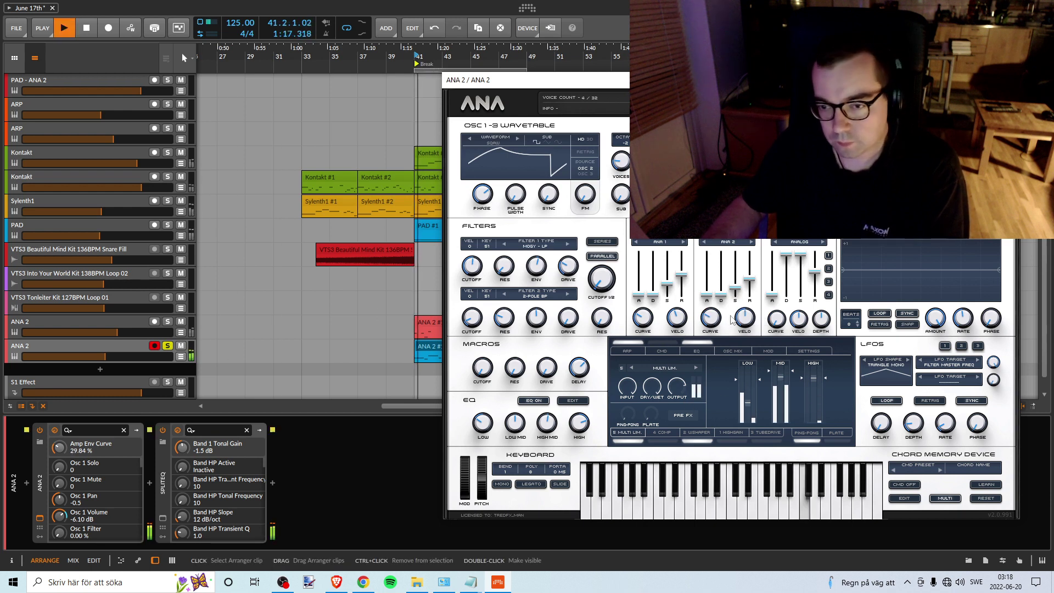
Step: Set the amp envelope release to 0.05 s and the filter envelope sustain to -22.85 dB, shortening the filter release
left_click_drag(711, 319, 736, 271)
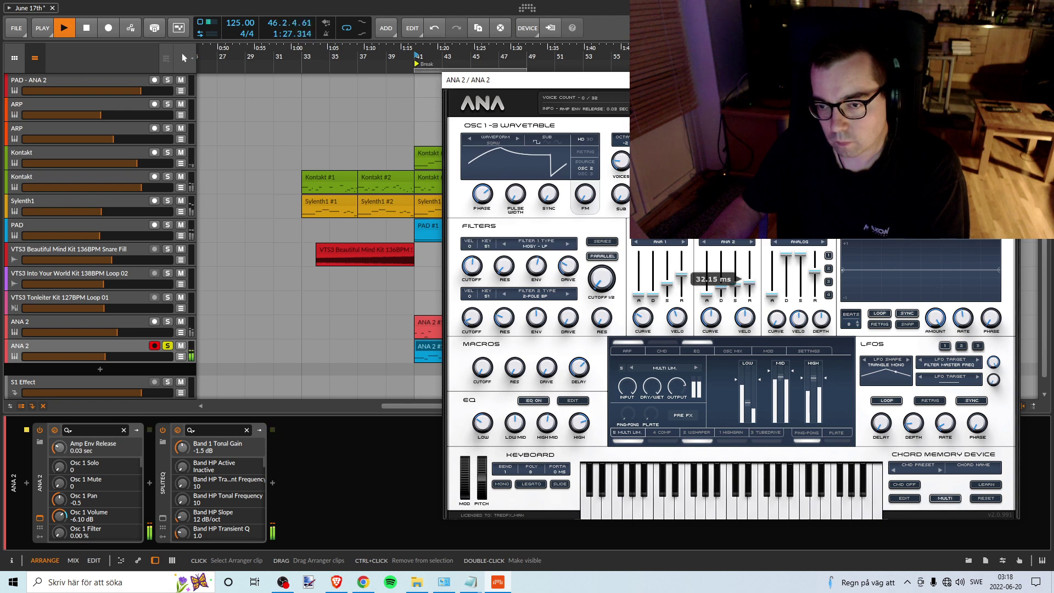
left_click_drag(750, 271, 749, 276)
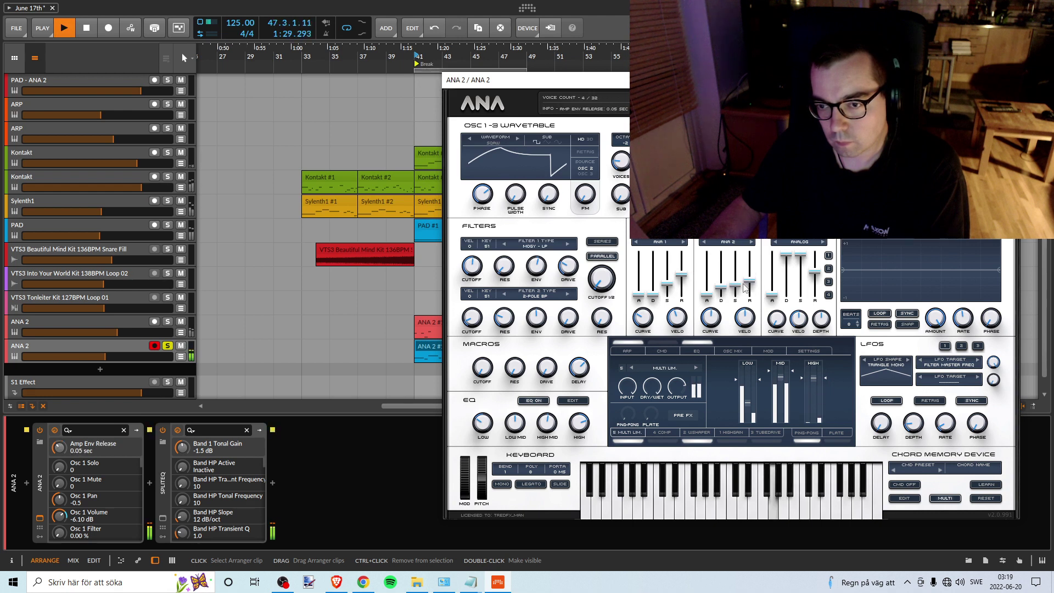
left_click_drag(681, 274, 668, 293)
Step: Unsolo the bottom ANA 2 track, play the break in the mix and set the track volume to -8.9 dB
left_click(168, 345)
key("space")
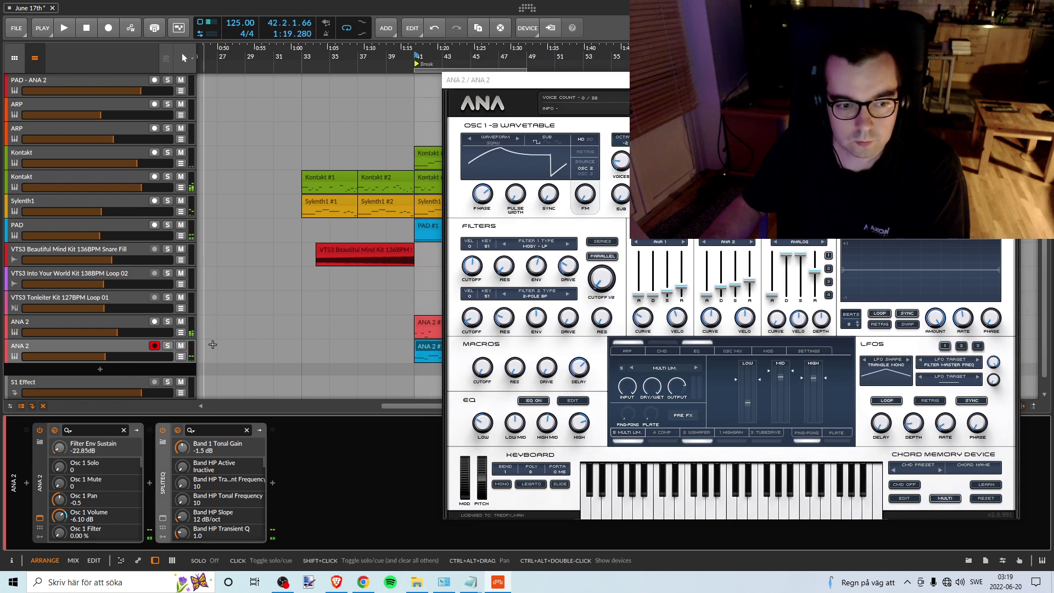
key("space")
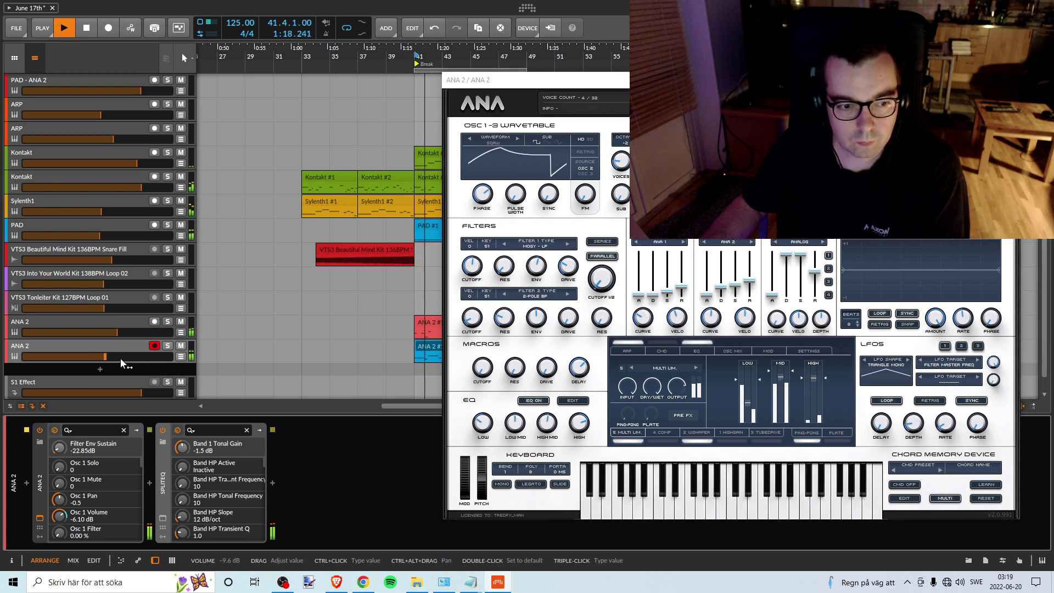
left_click_drag(122, 360, 130, 360)
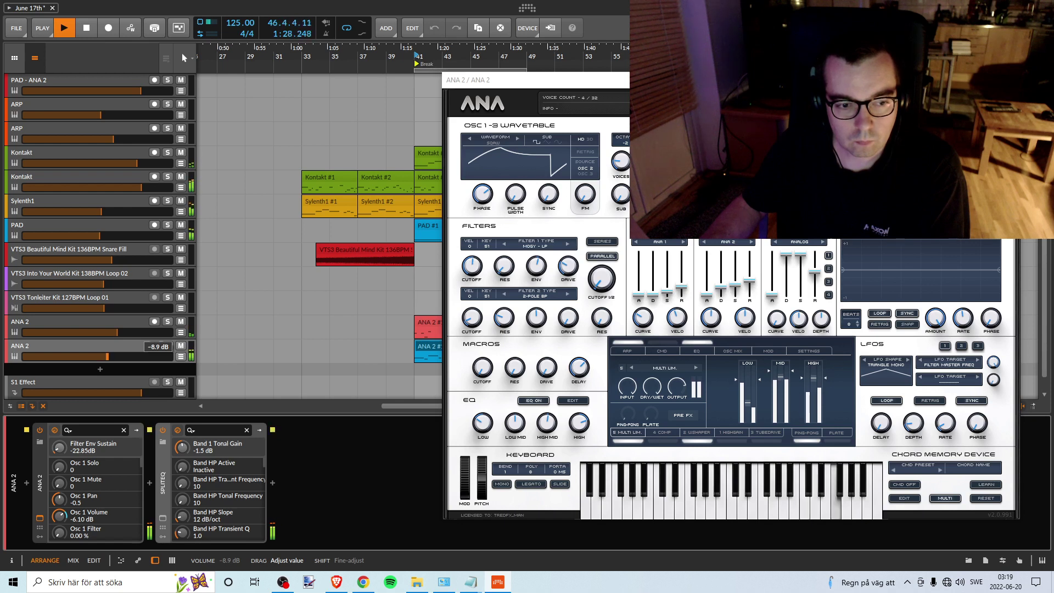
left_click(154, 345)
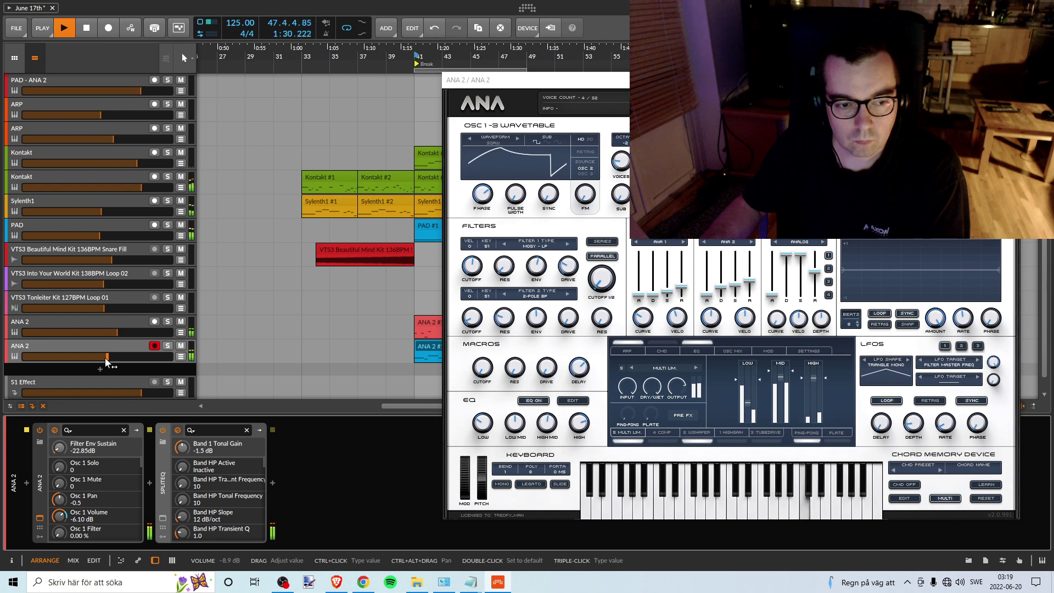
key("space")
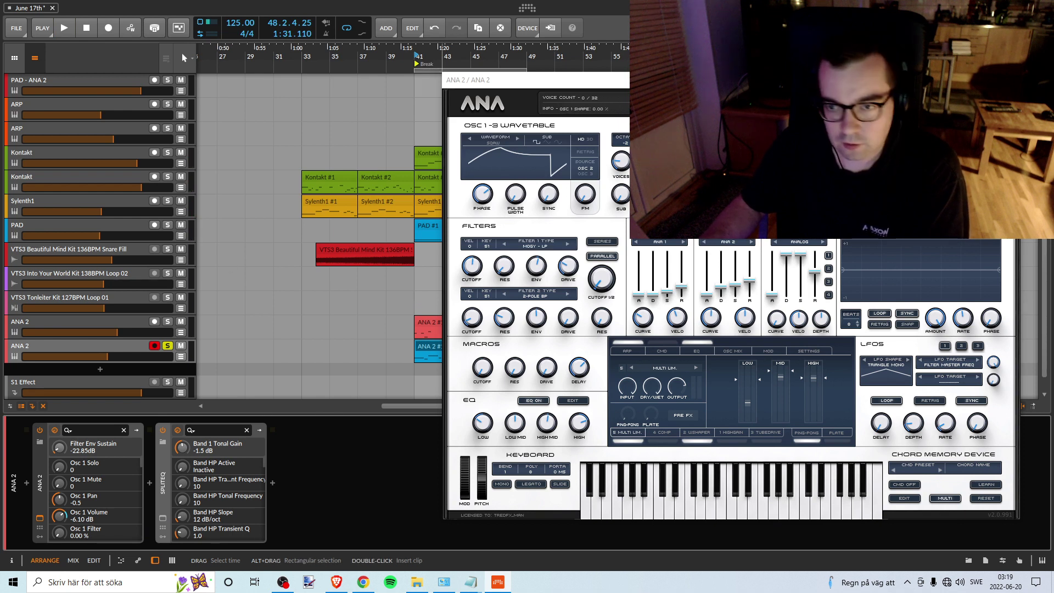
Step: Set oscillator 1 width to 50.40 %, comparing the bottom track soloed and in the full mix
key("space")
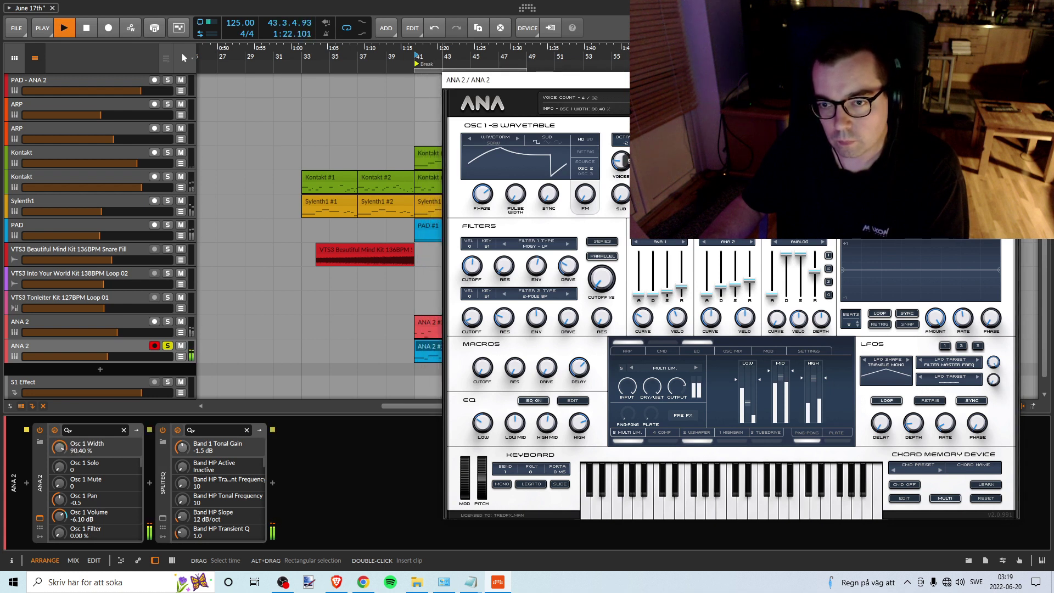
key("space")
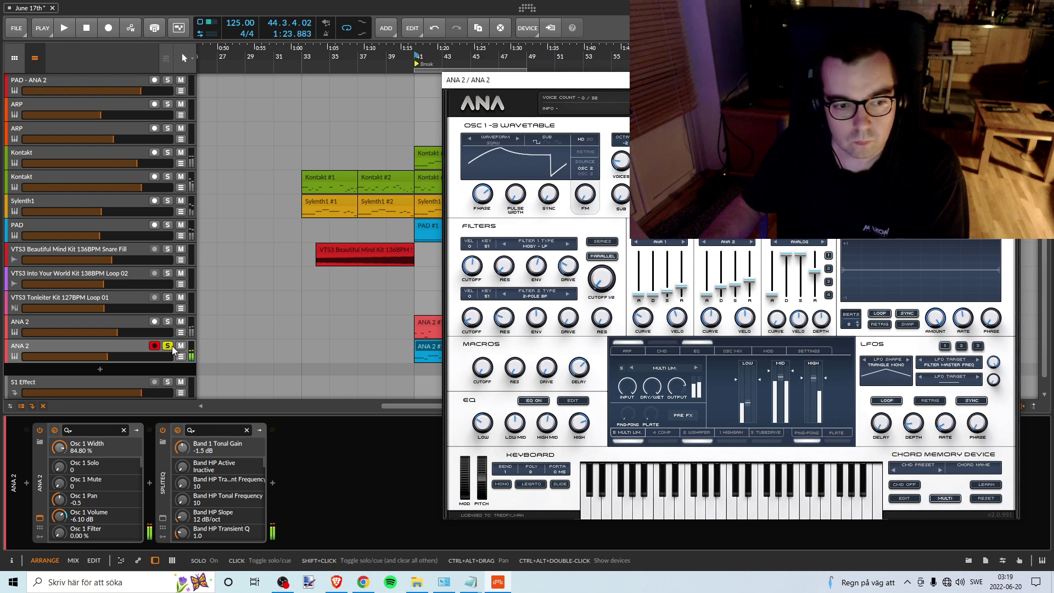
left_click(168, 346)
key("space")
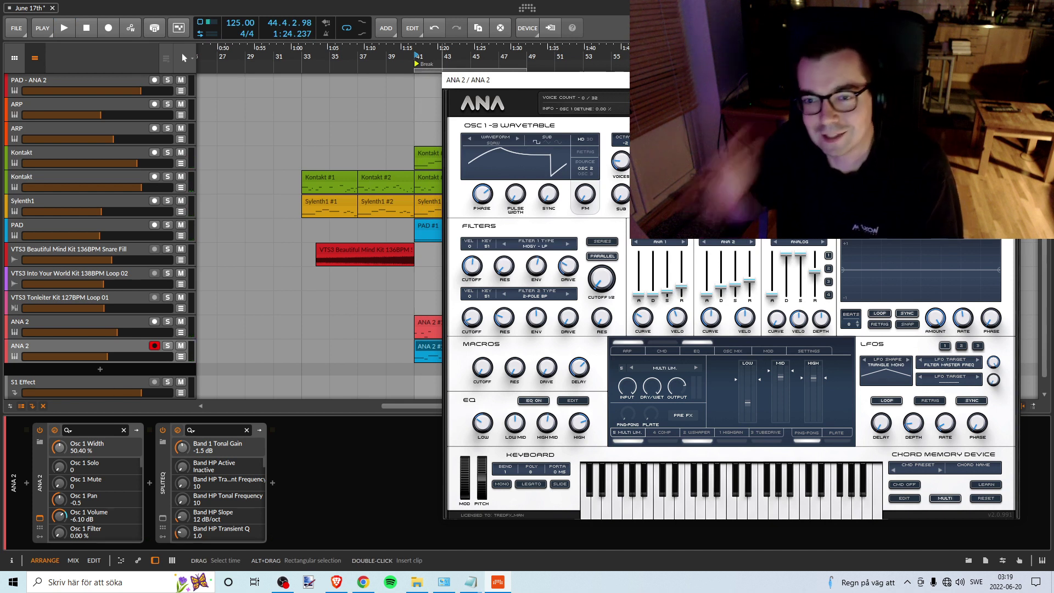
key("space")
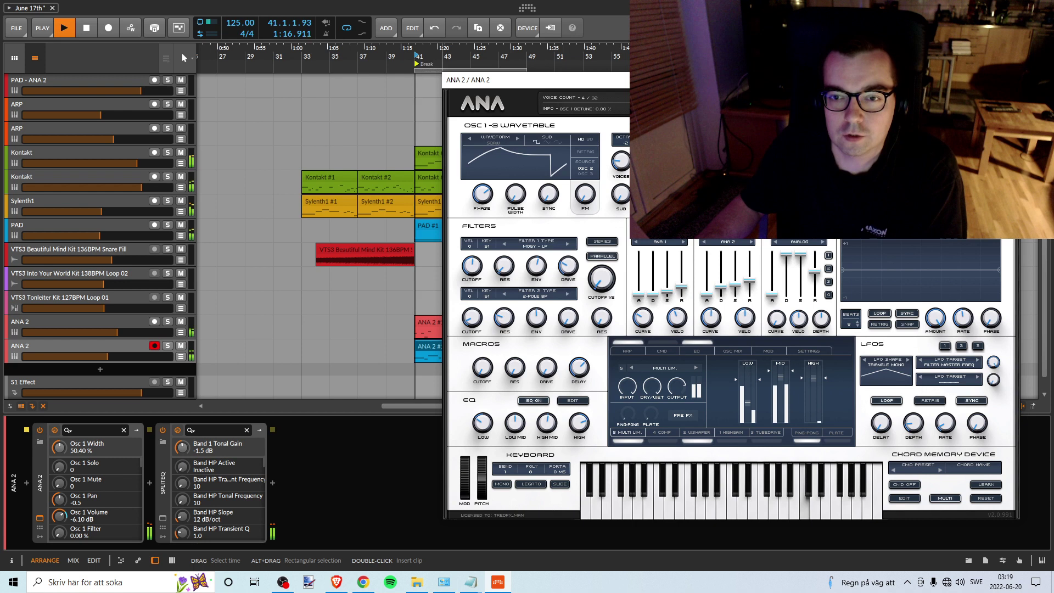
Step: Try oscillator 1 detune at 50.80 % and 28.80 %, comparing the bottom track soloed and in the full mix
left_click(167, 346)
key("space")
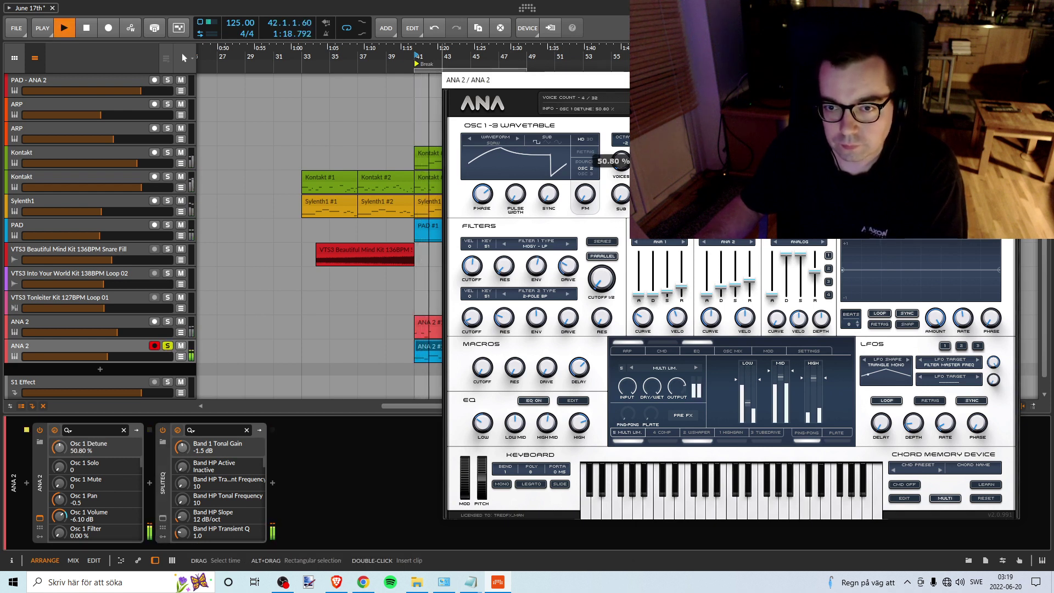
key("space")
left_click(168, 345)
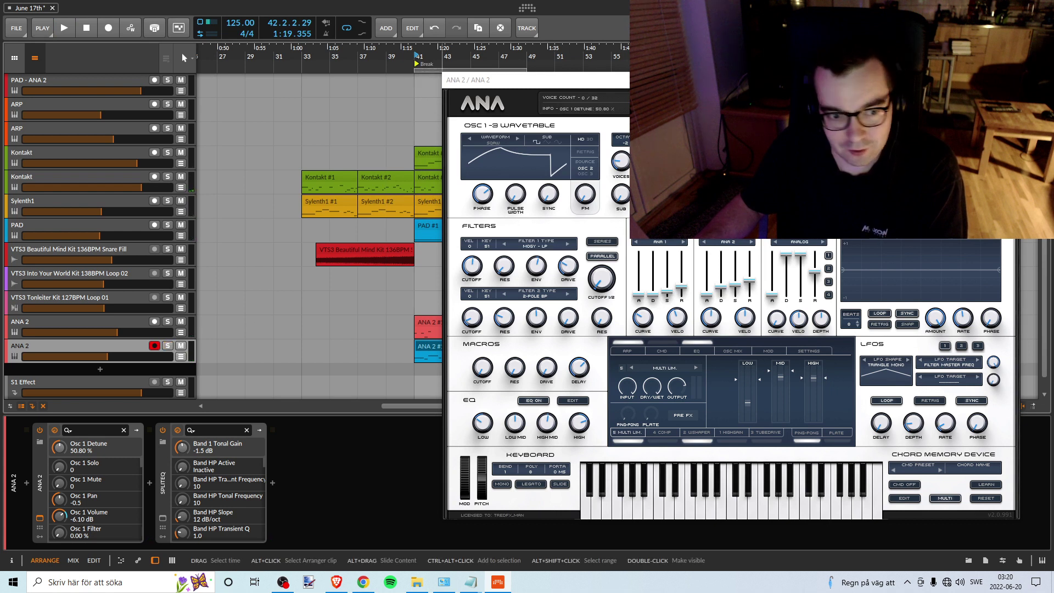
key("space")
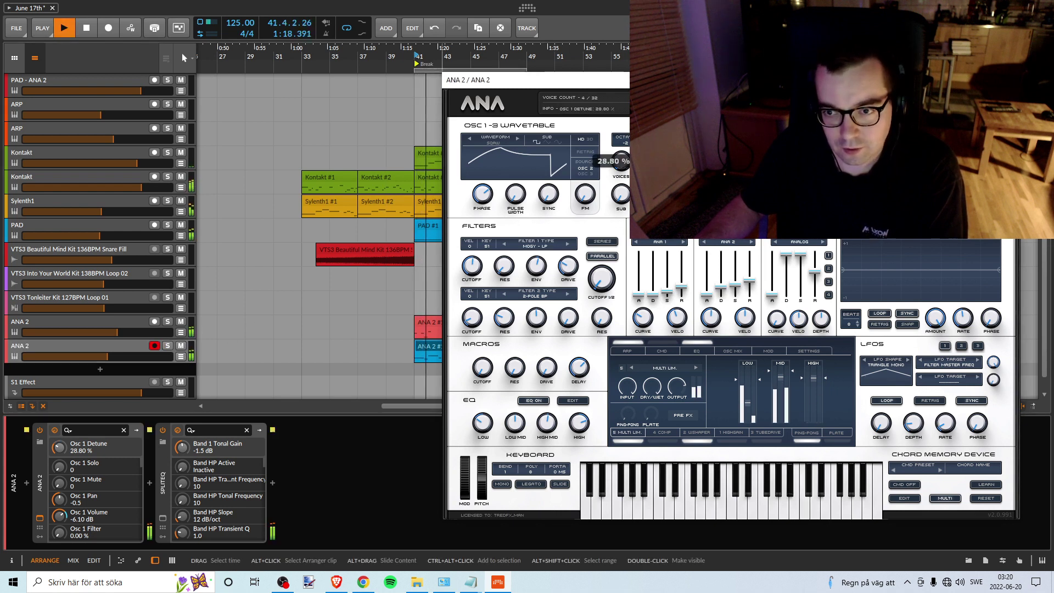
key("space")
left_click(167, 347)
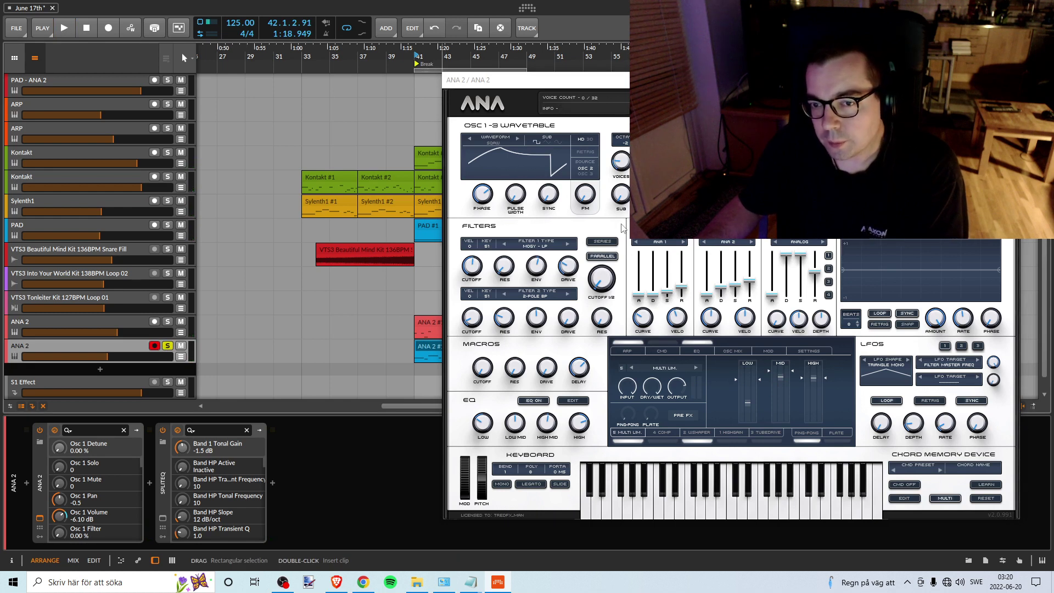
Step: Set oscillator 1 sub to 35.60 % and raise the bottom track's volume slightly while playing the full mix
left_click_drag(626, 202, 627, 194)
key("space")
key("space")
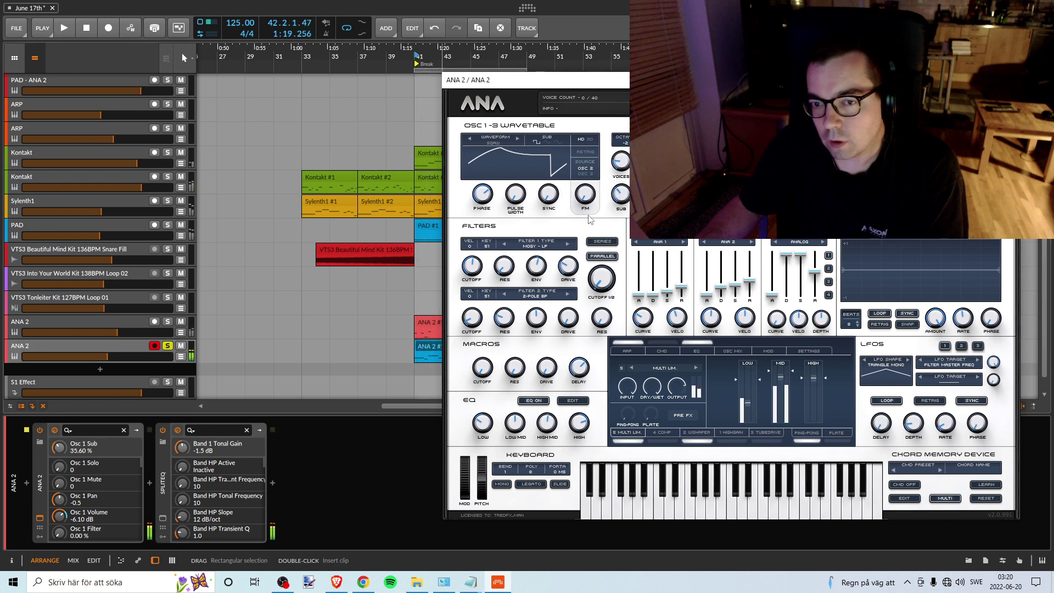
key("s")
key("space")
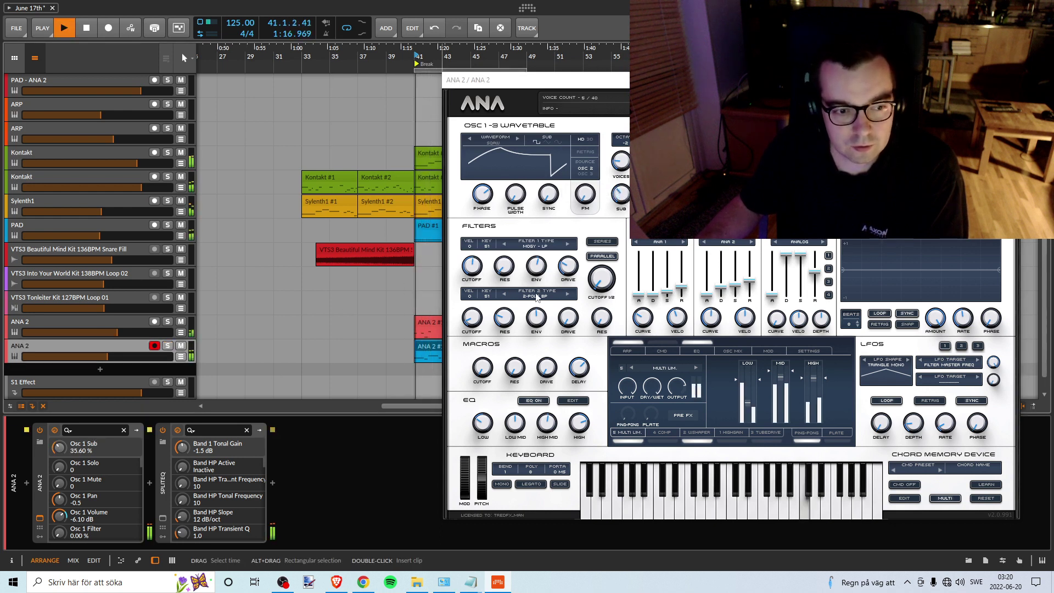
mouse_move(125, 356)
left_mouse_down()
mouse_move(138, 356)
mouse_move(110, 357)
left_mouse_up()
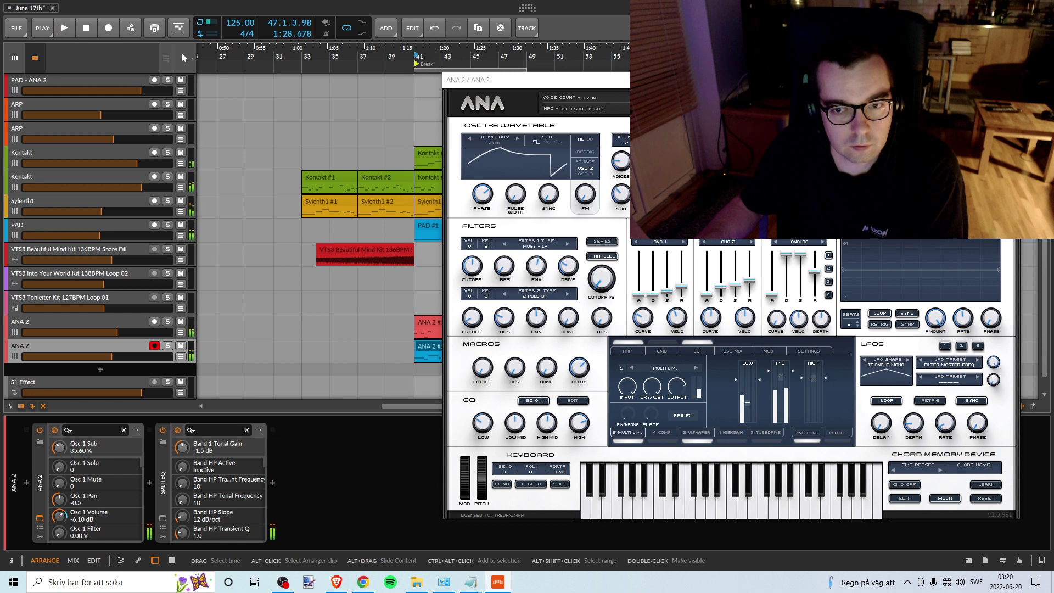
Step: Lower oscillator 1 sub to 24.80 %, checking the bottom track soloed and in the full mix
key("s")
key("space")
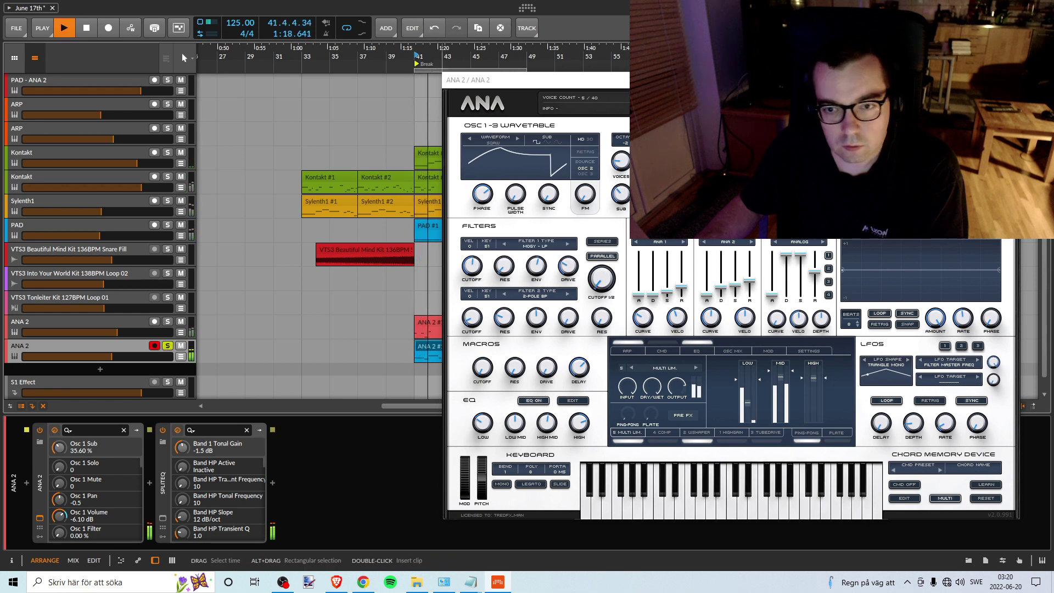
left_click_drag(622, 193, 628, 209)
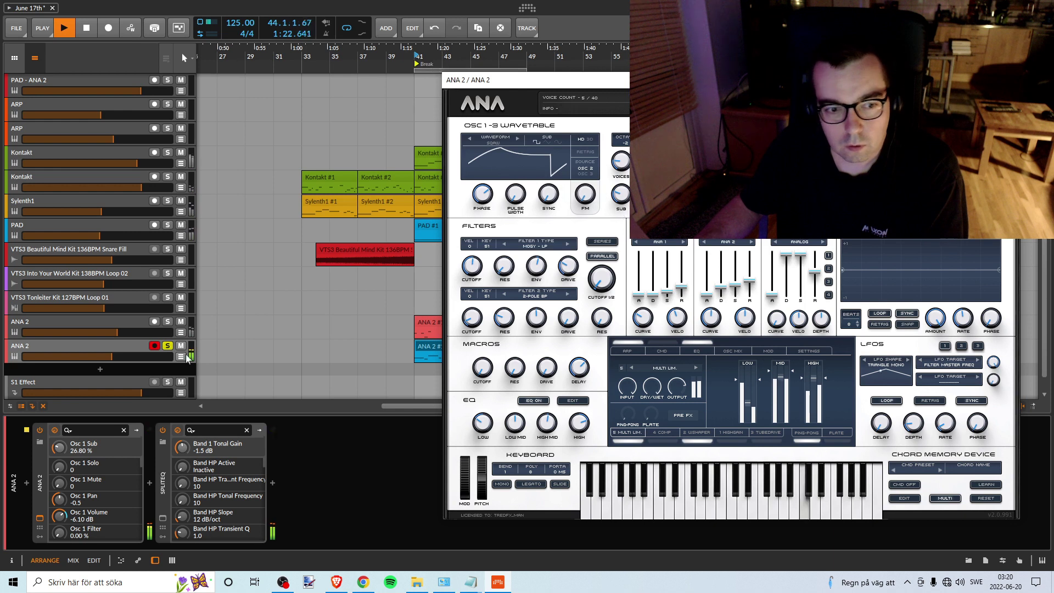
key("s")
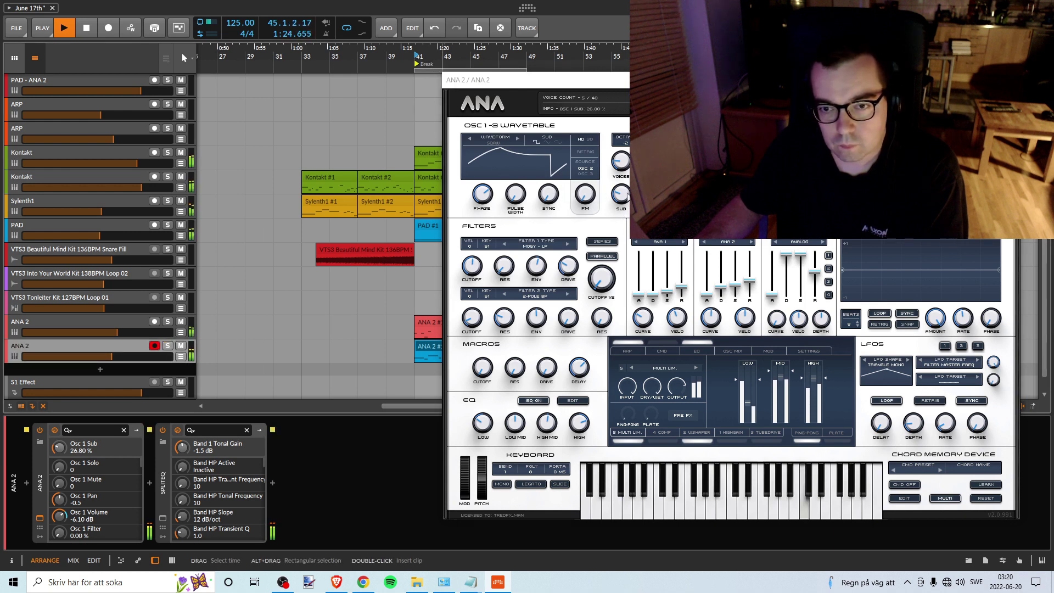
left_click_drag(621, 193, 621, 190)
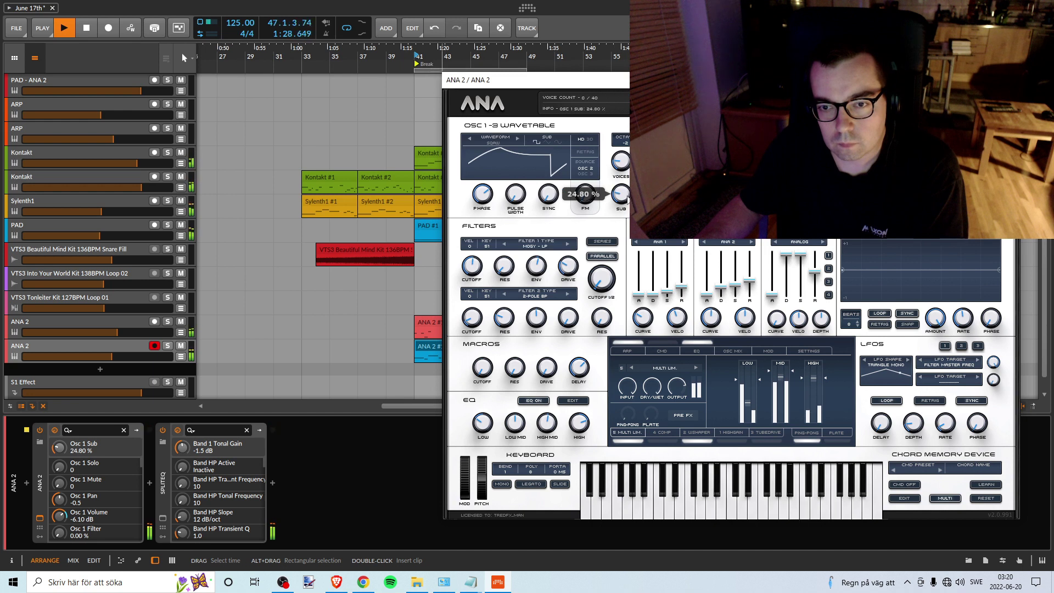
Step: Try oscillator 1 FM amounts up to 48.80 %, listening in the mix and soloed, and return FM to 0.00 %
left_click_drag(584, 193, 592, 177)
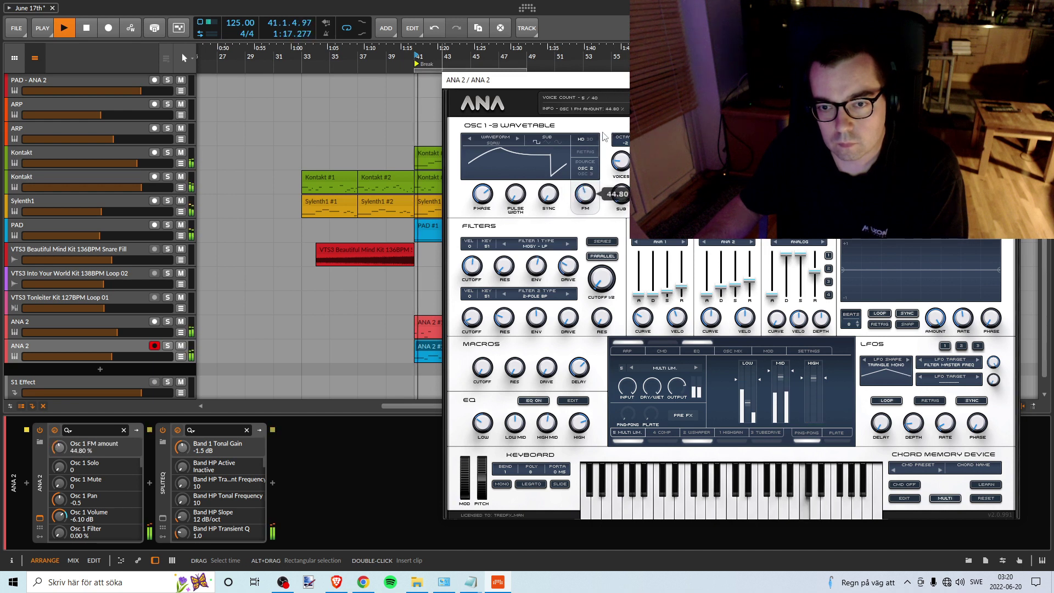
left_click(167, 348)
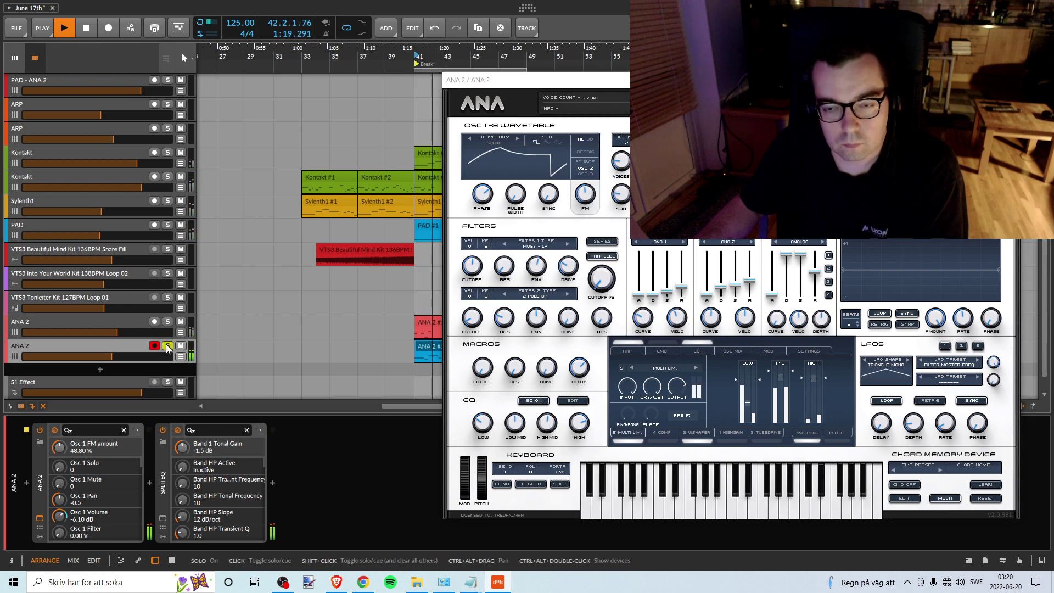
left_click_drag(585, 193, 560, 263)
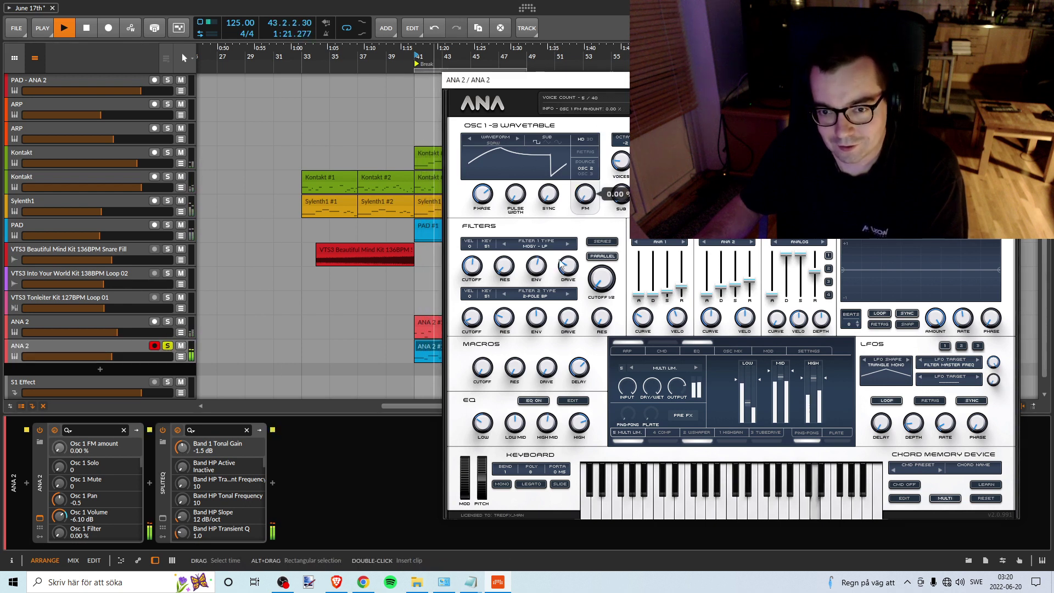
key("space")
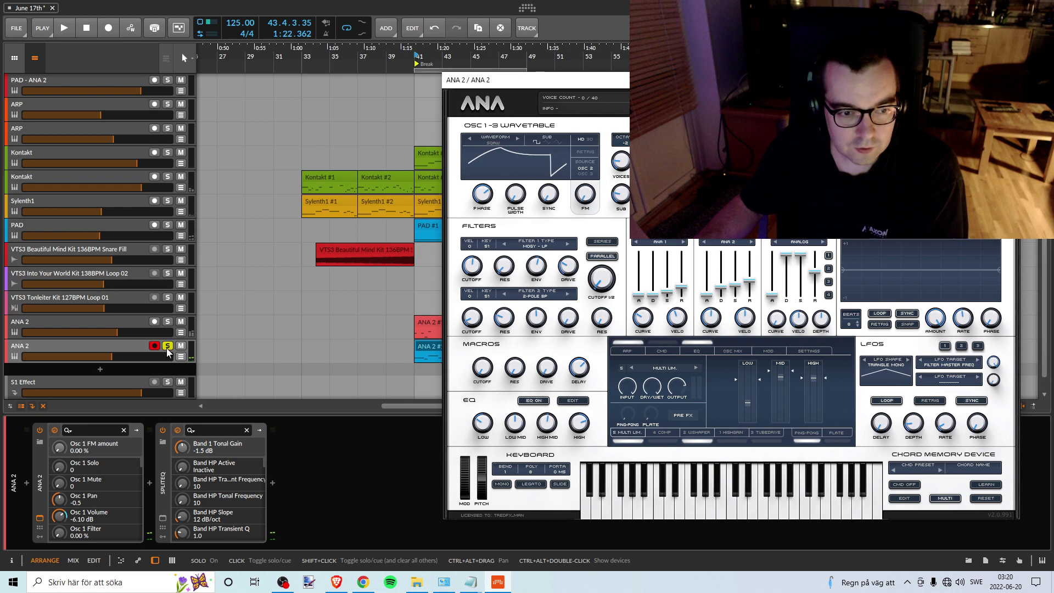
key("s")
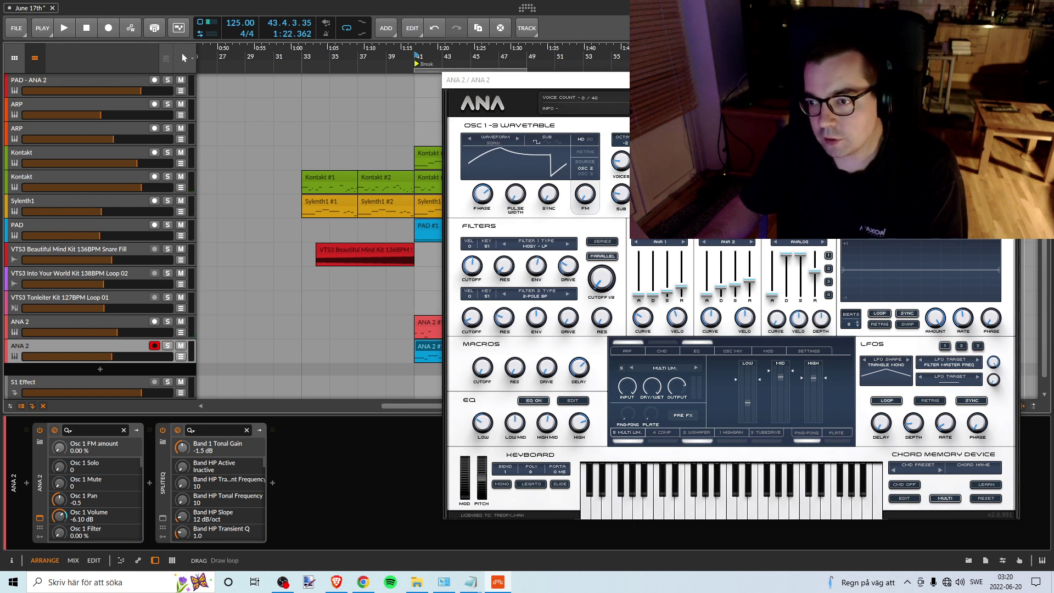
Step: Close the ANA 2 plugin window and audition the bottom ANA 2 track soloed
left_click(1007, 80)
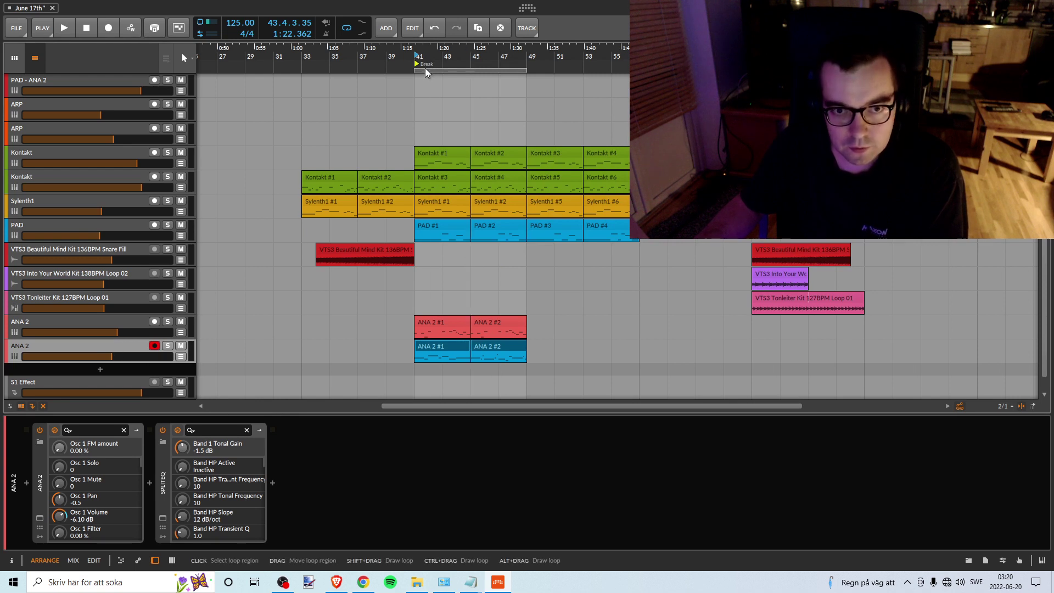
left_click(167, 346)
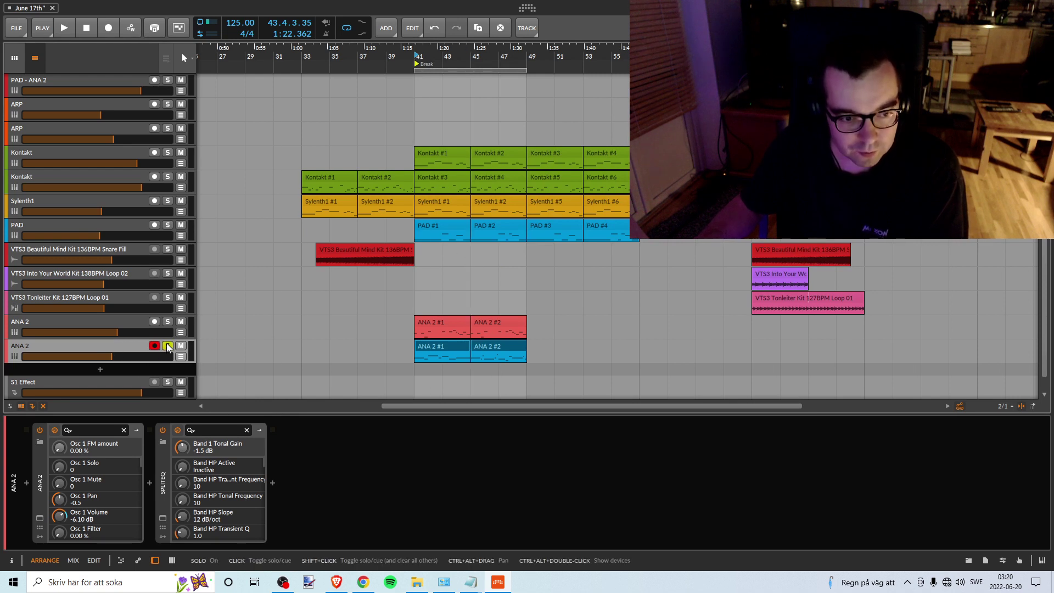
left_click(168, 346)
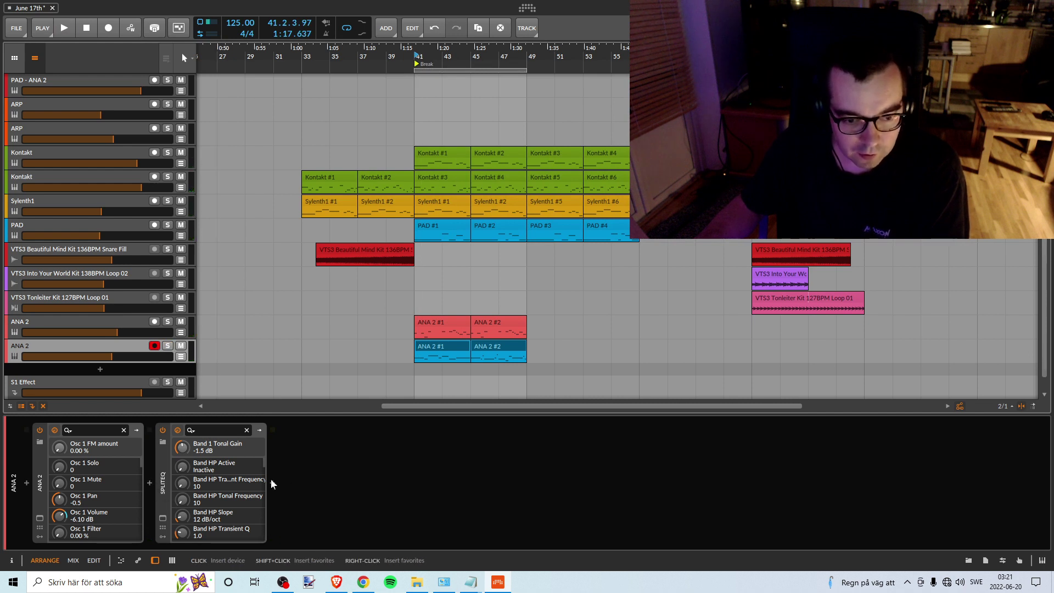
Step: Insert A1TriggerGate after SplitEQ on the bottom ANA 2 track and play the break with that track soloed
left_click(271, 479)
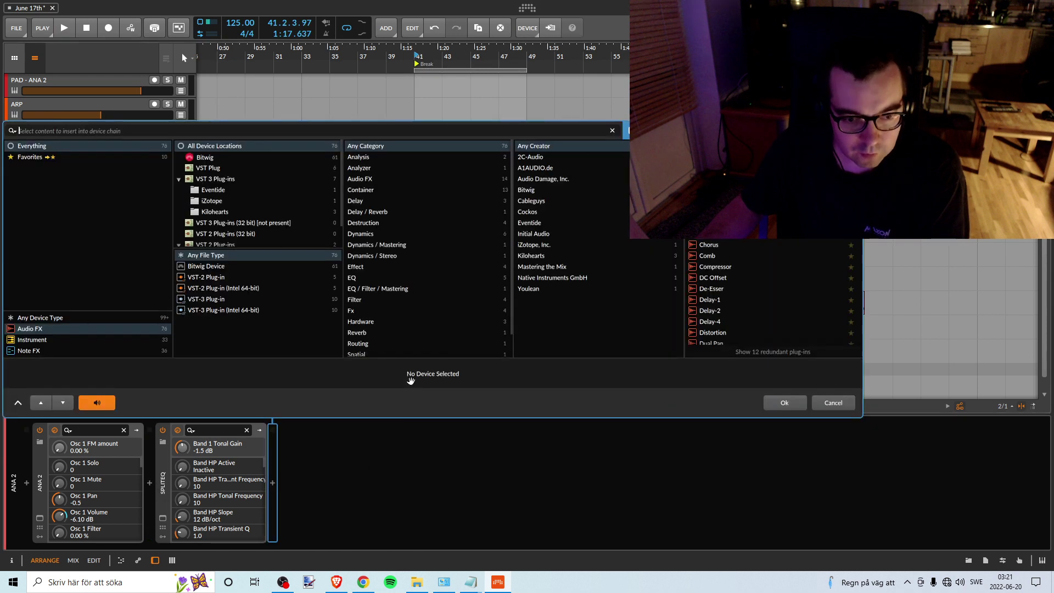
left_click(718, 148)
left_click(791, 401)
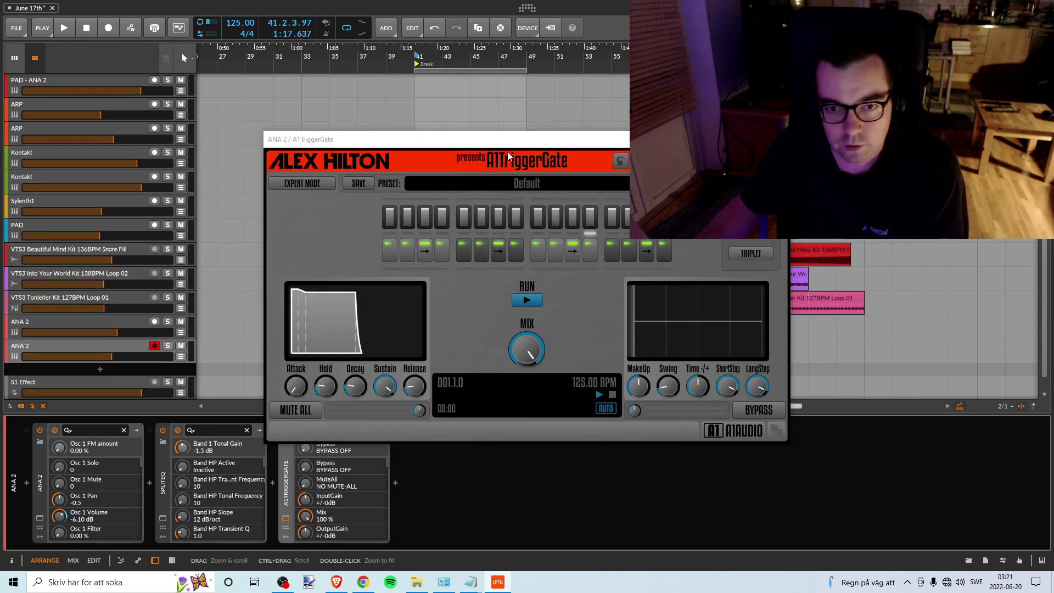
left_click_drag(508, 140, 860, 262)
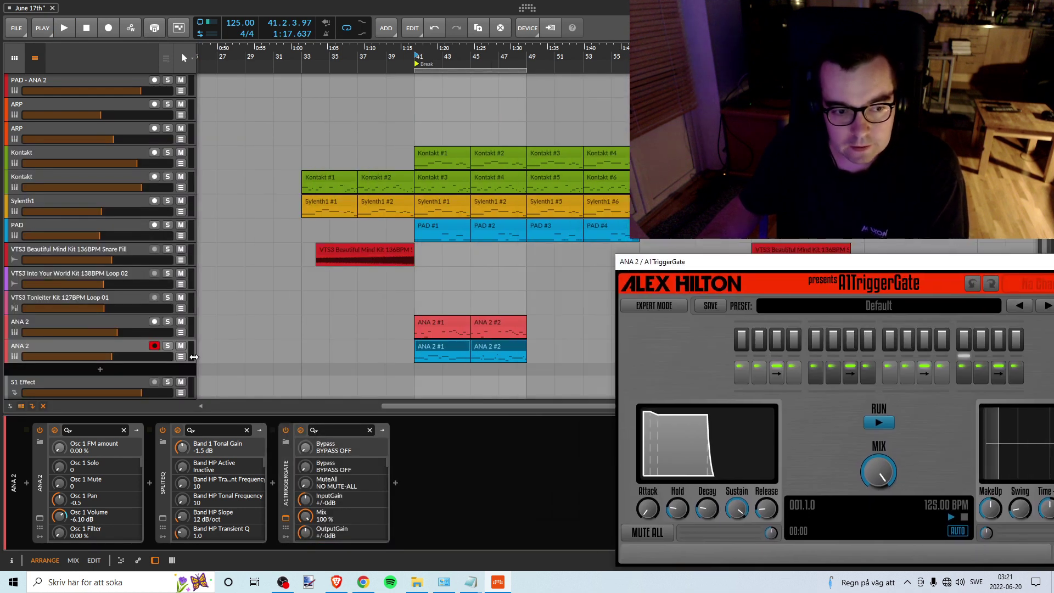
left_click(168, 345)
key("space")
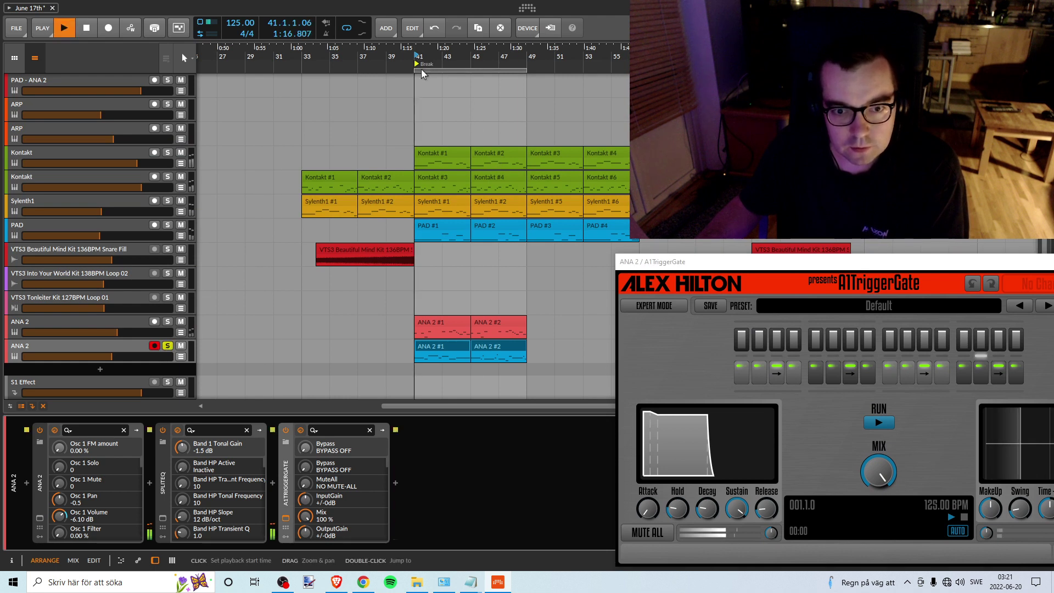
Step: Audition the default gate at 47 % mix, browse the A1TriggerGate presets and load Like A SideChain 01
left_click_drag(885, 493, 885, 522)
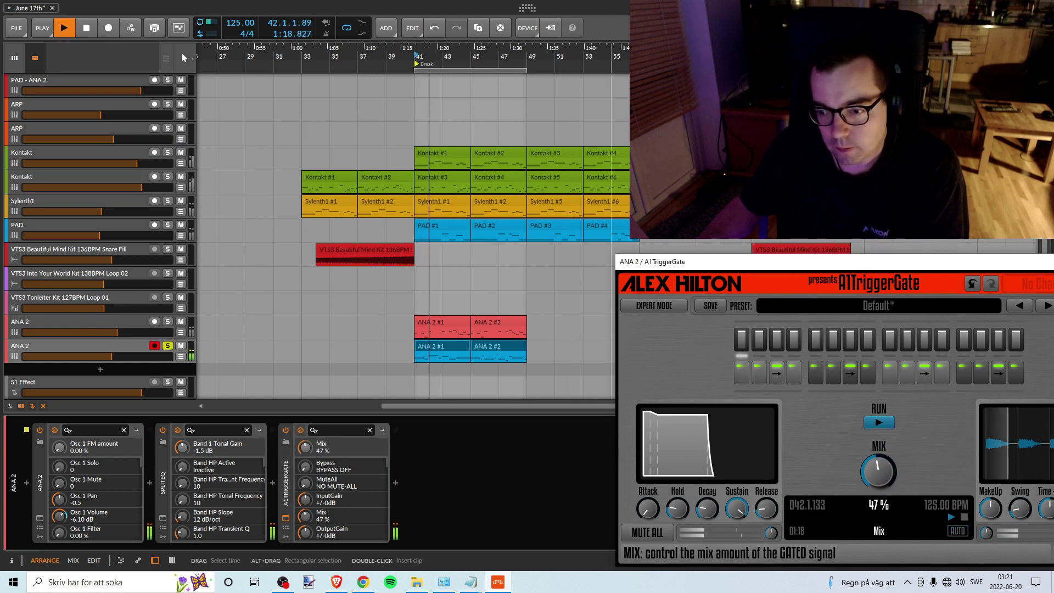
left_click(1045, 306)
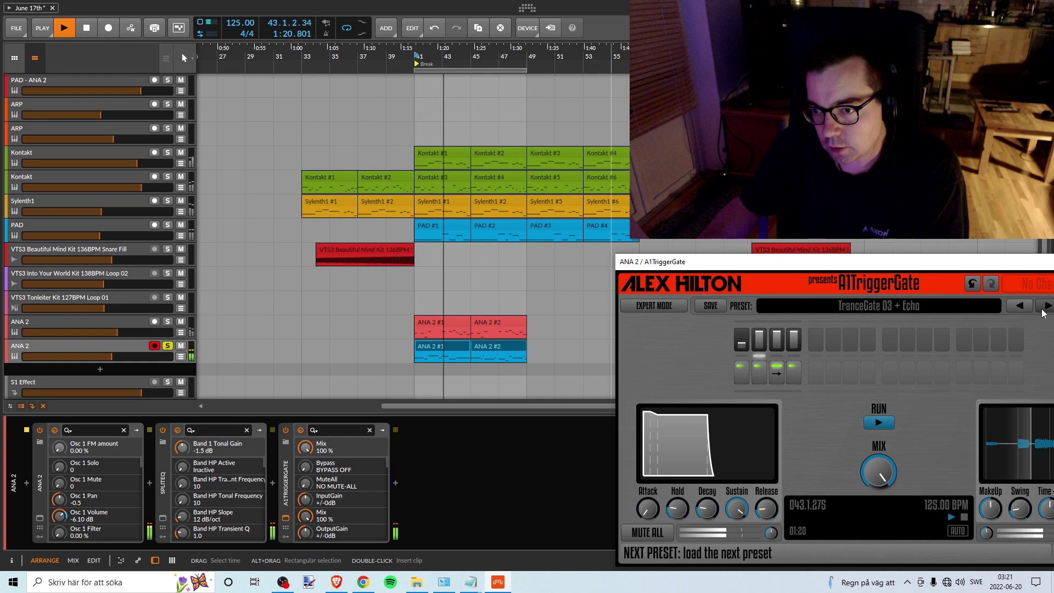
left_click(1045, 306)
left_click(1045, 306)
left_click(1045, 305)
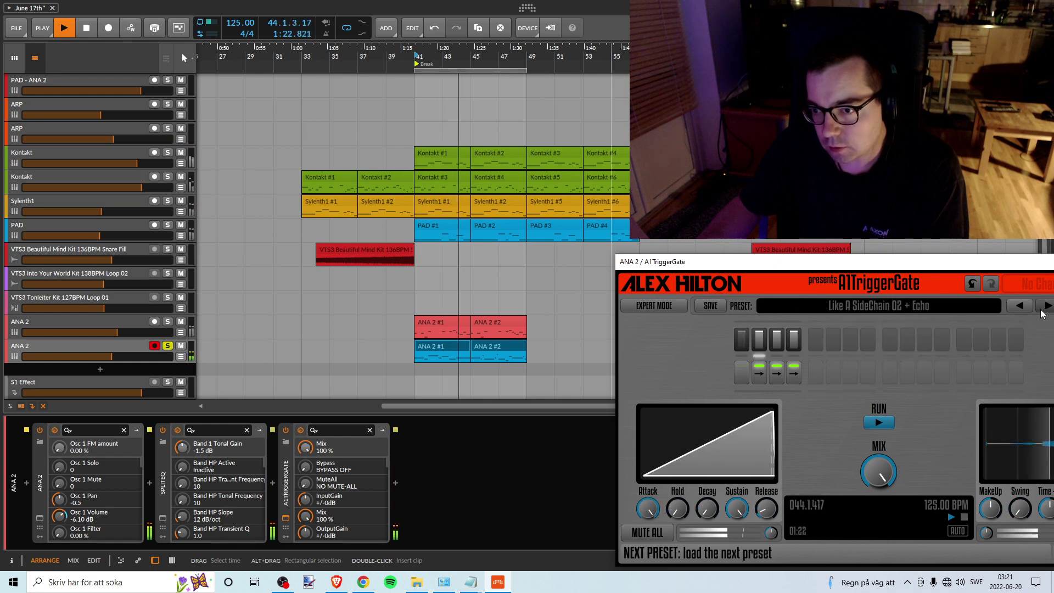
left_click(1020, 306)
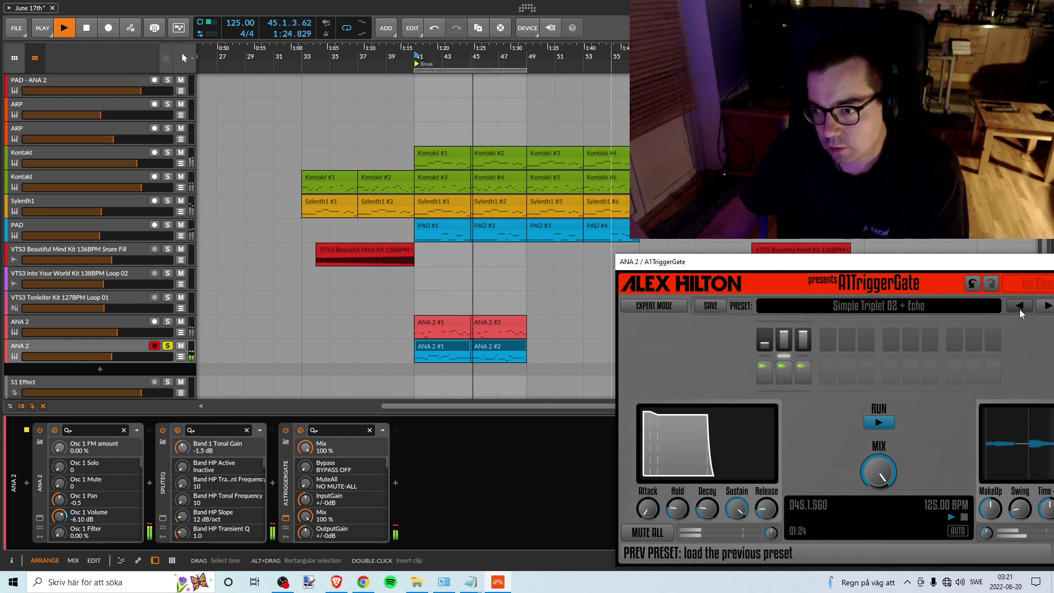
left_click(1020, 306)
left_click(1020, 306)
left_click(1020, 306)
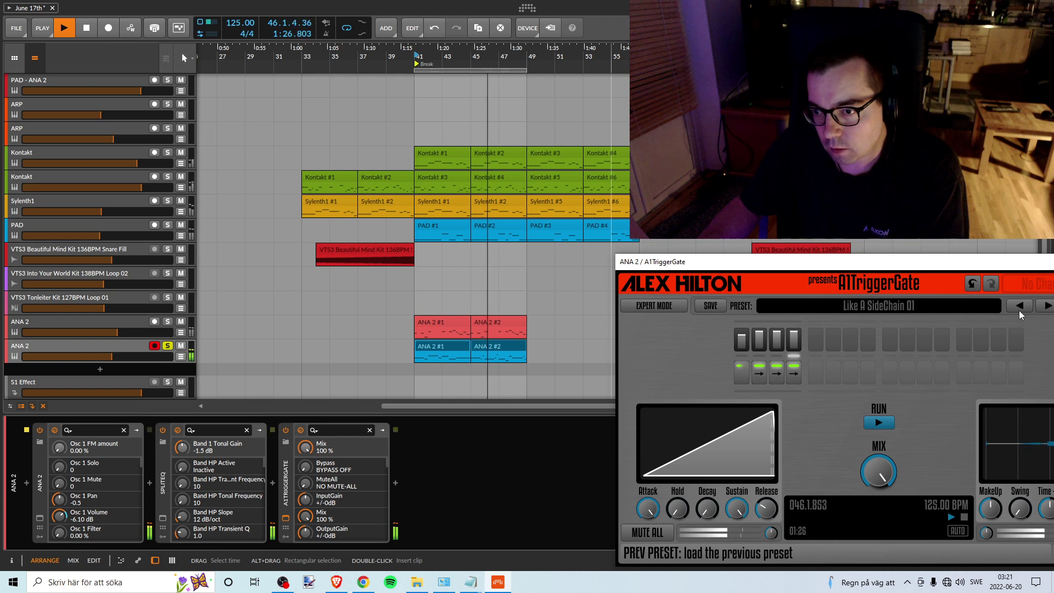
Step: Set the gate mix to 70 % and, with the track unsoloed, lower its volume to -10.0 dB
mouse_move(878, 472)
left_mouse_down()
mouse_move(878, 497)
mouse_move(879, 485)
left_mouse_up()
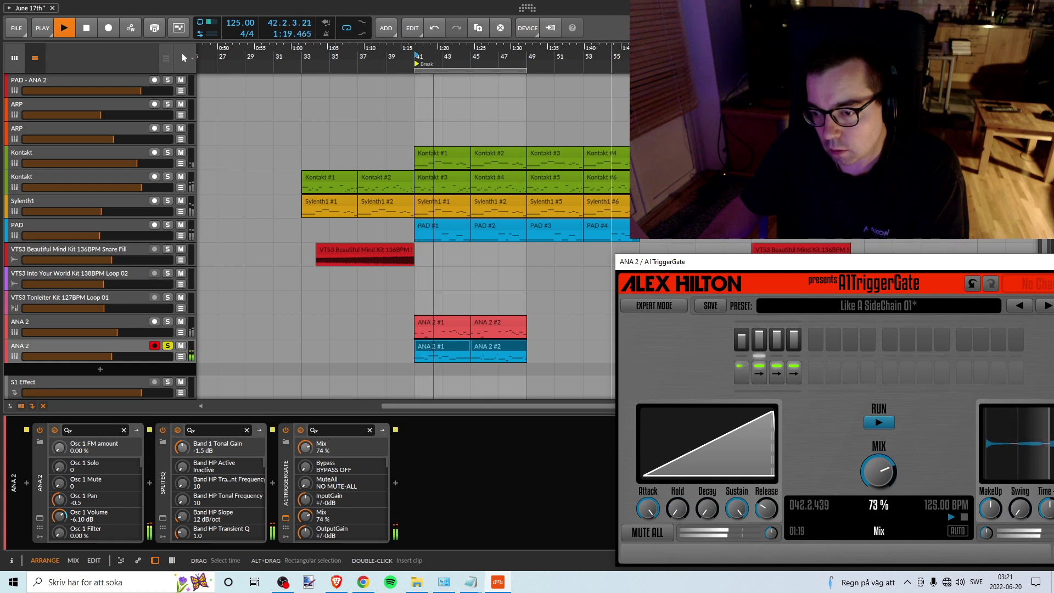
left_click(168, 345)
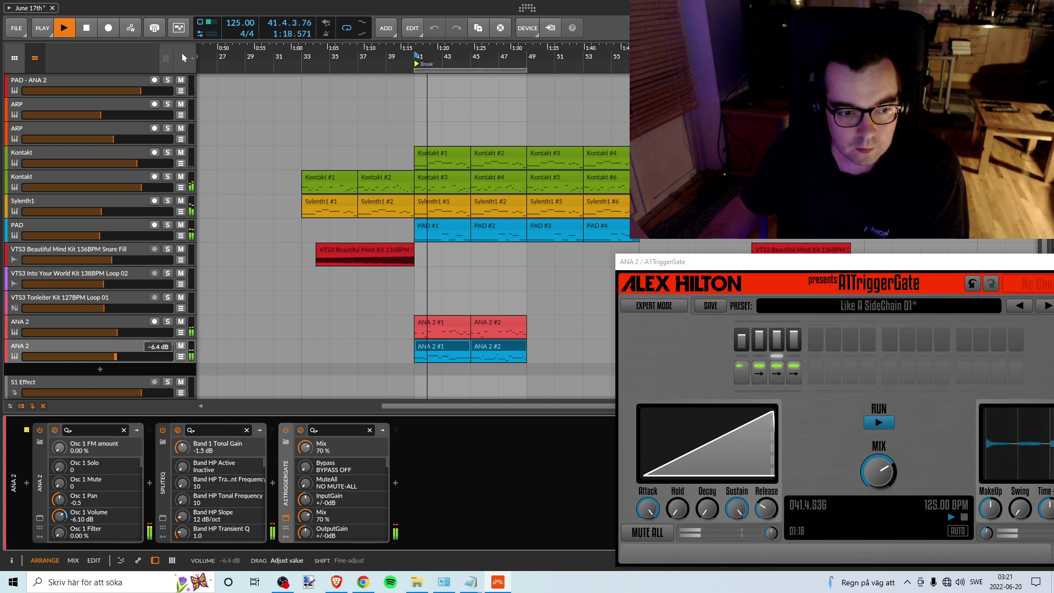
mouse_move(111, 357)
left_click_drag(112, 357, 105, 357)
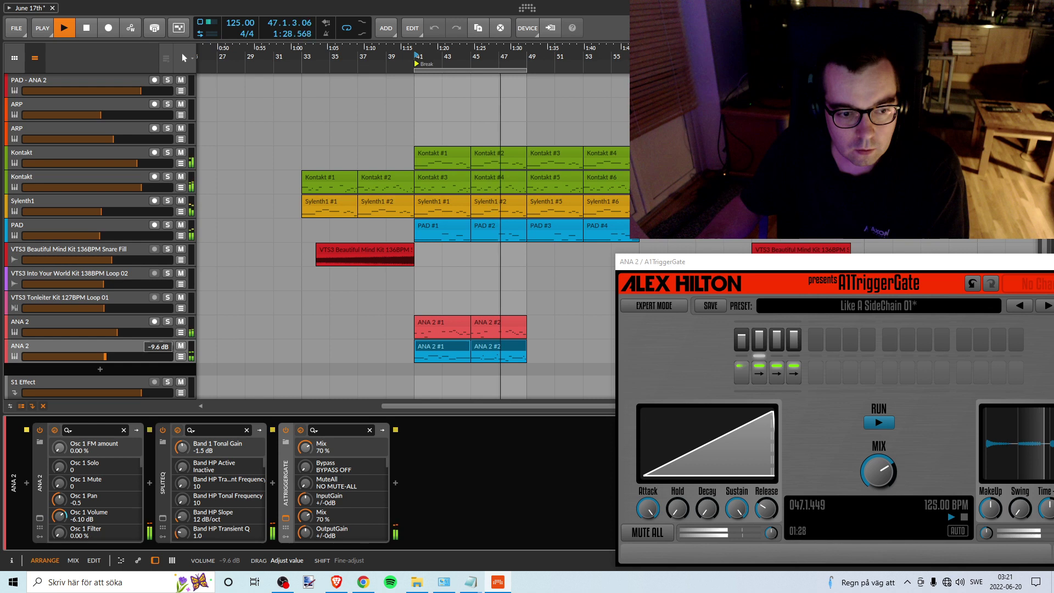
left_click_drag(105, 356, 103, 356)
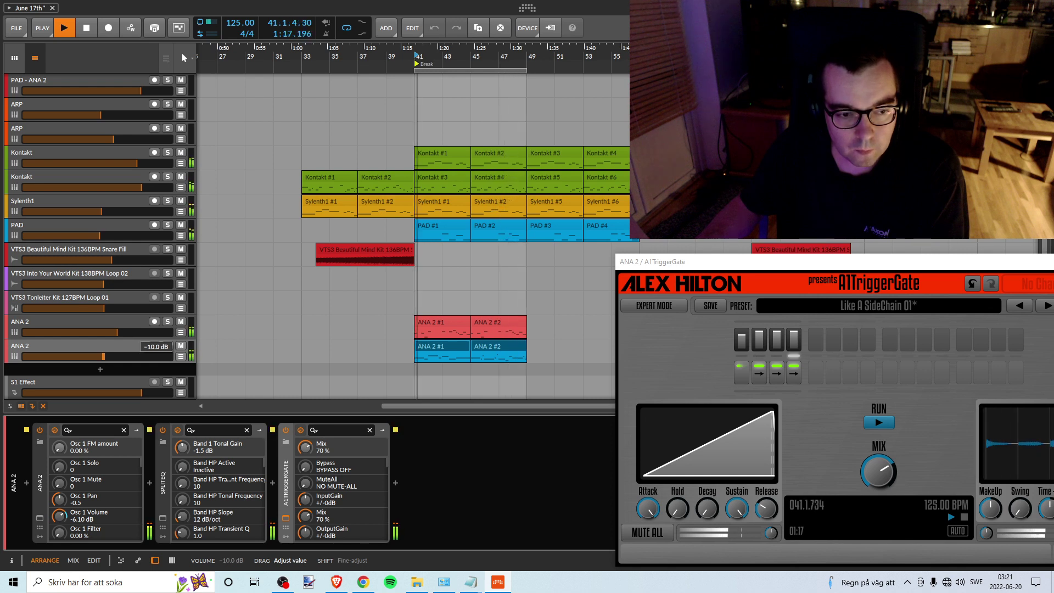
Step: Check the gated sound soloed and raise the bottom track's volume to -8.6 dB in the full mix
left_click(168, 346)
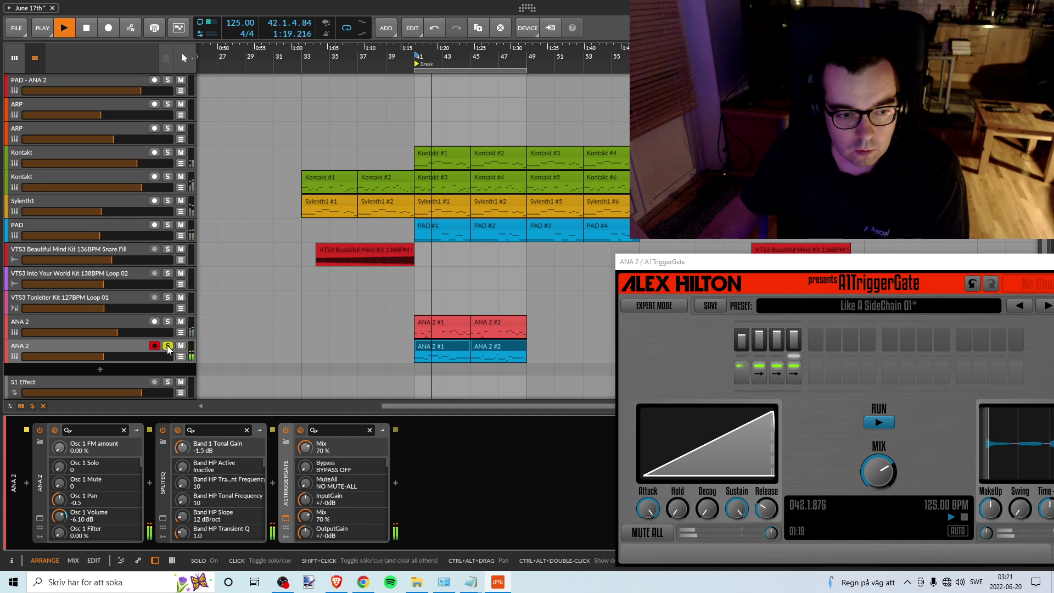
mouse_move(104, 357)
left_mouse_down()
mouse_move(138, 356)
mouse_move(109, 357)
left_mouse_up()
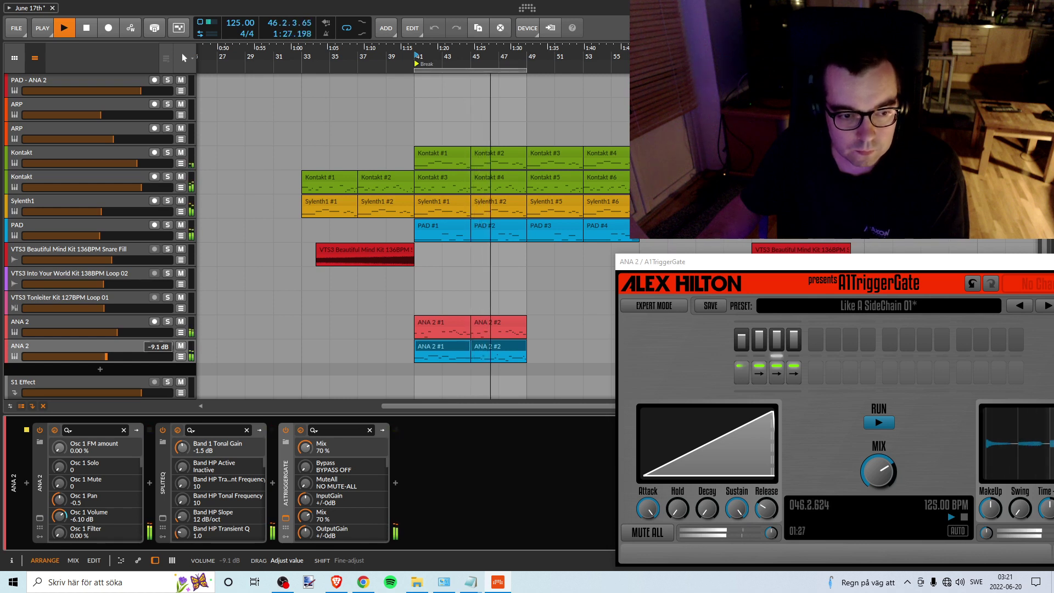
left_click_drag(106, 356, 110, 358)
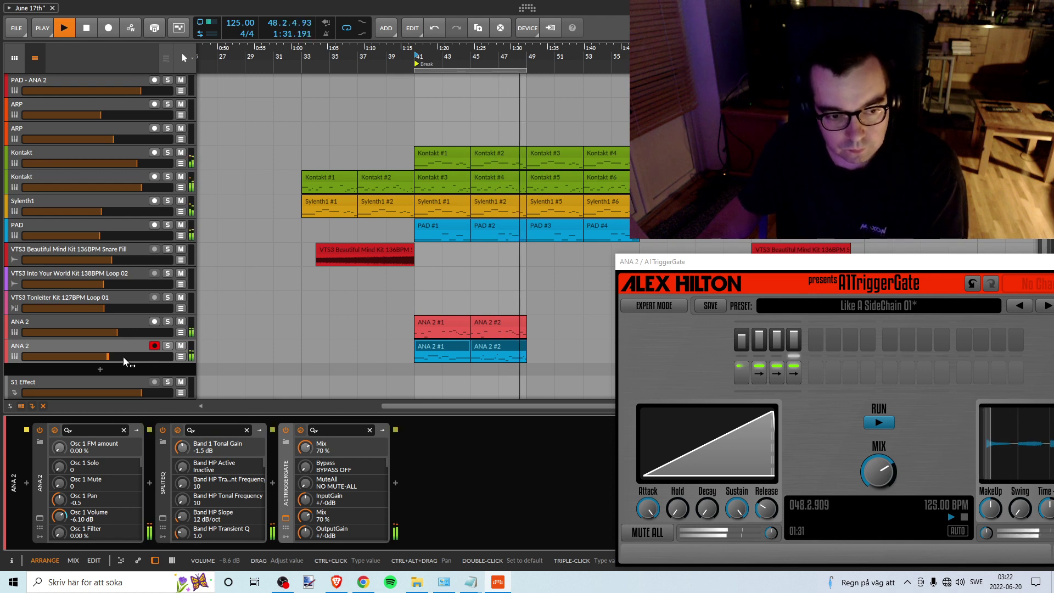
Step: Solo the bottom ANA 2 track and check the recording's audio levels in OBS before returning to Bitwig Studio
left_click(168, 346)
key("space")
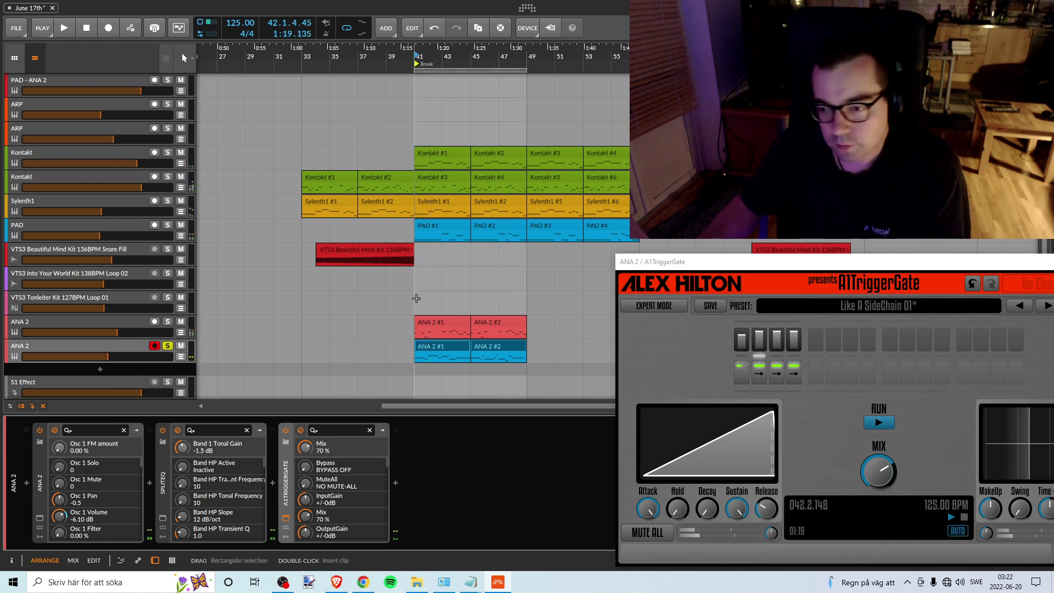
left_click(283, 582)
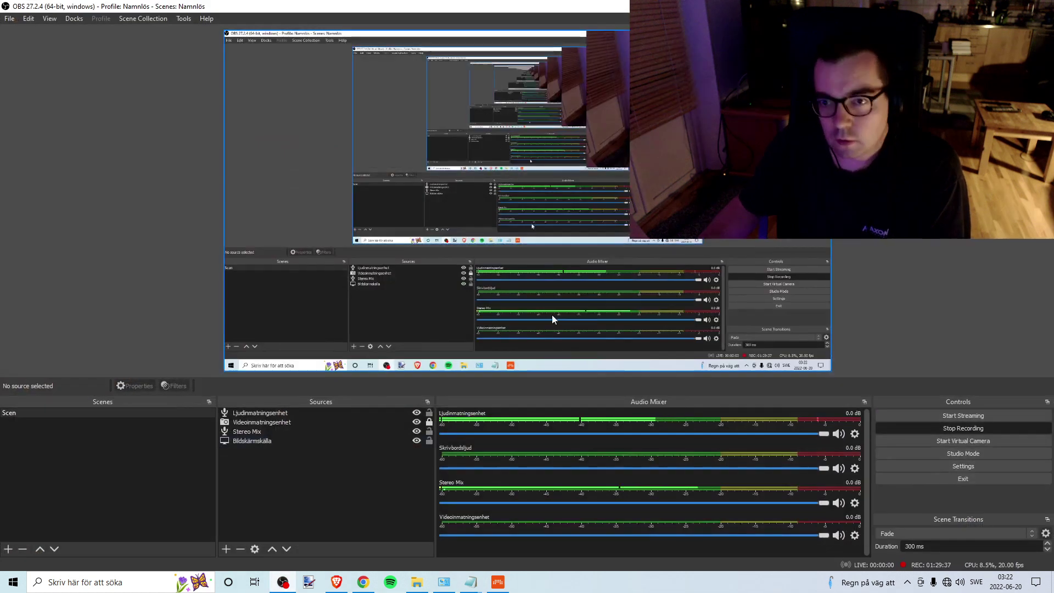
left_click(282, 582)
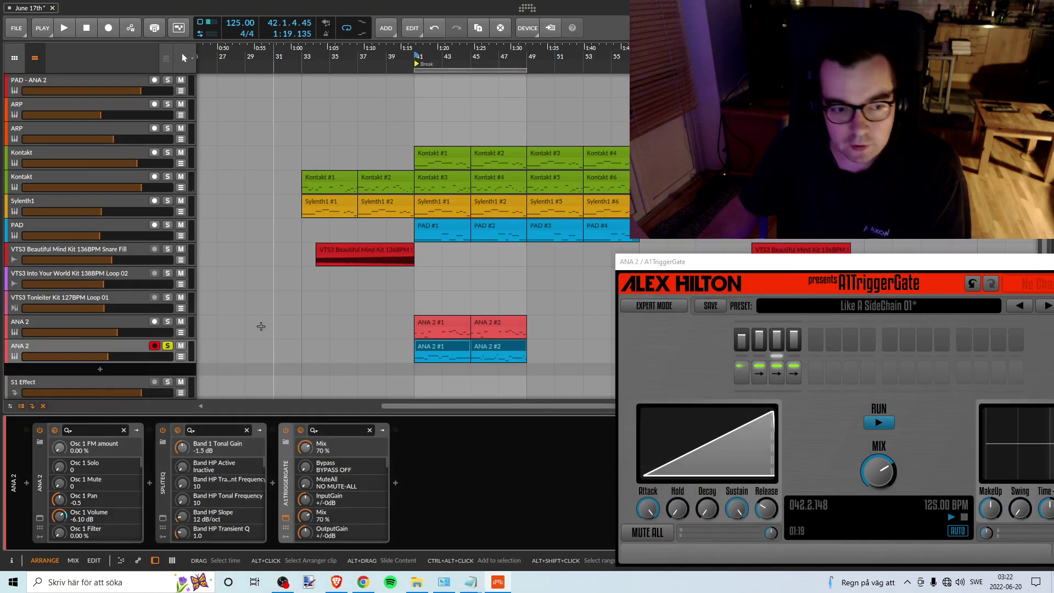
Step: Raise the bottom ANA 2 track's volume to -6.2 dB in the full mix and recheck the audio levels in OBS
key("space")
left_click_drag(116, 356, 113, 357)
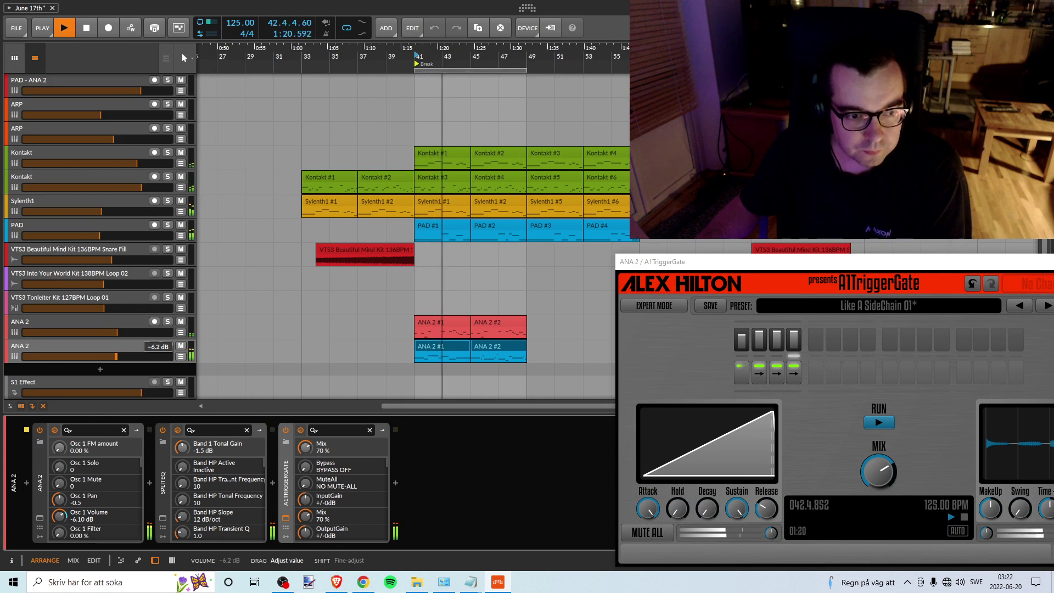
left_click(154, 345)
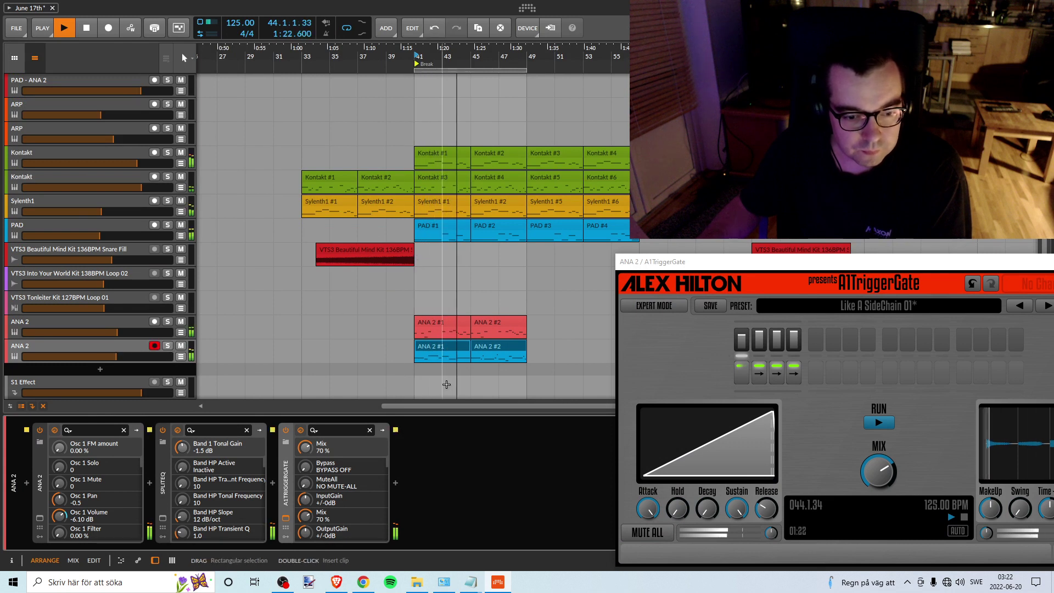
left_click(283, 582)
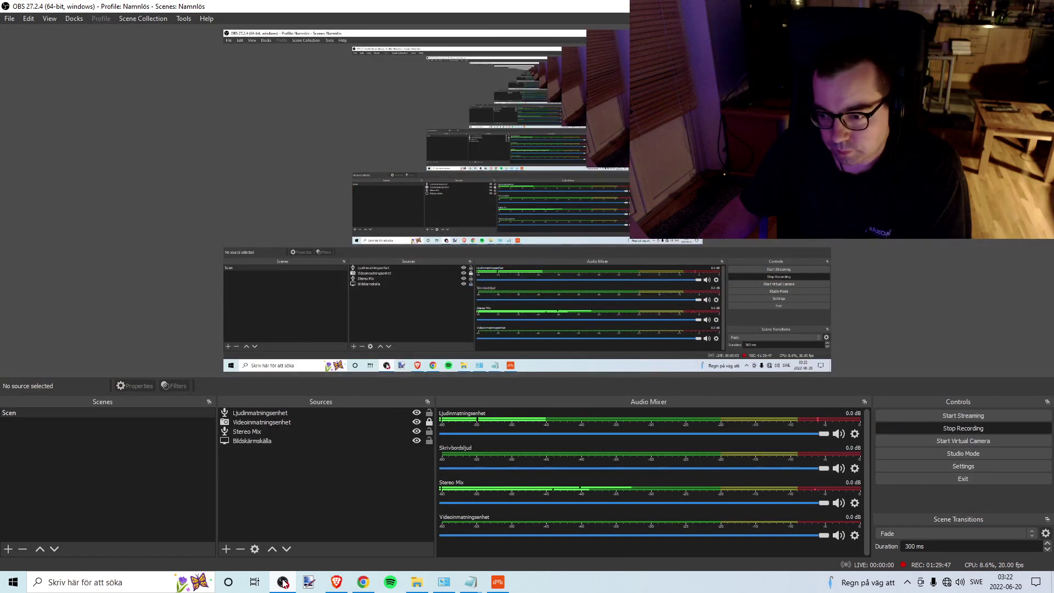
left_click(283, 582)
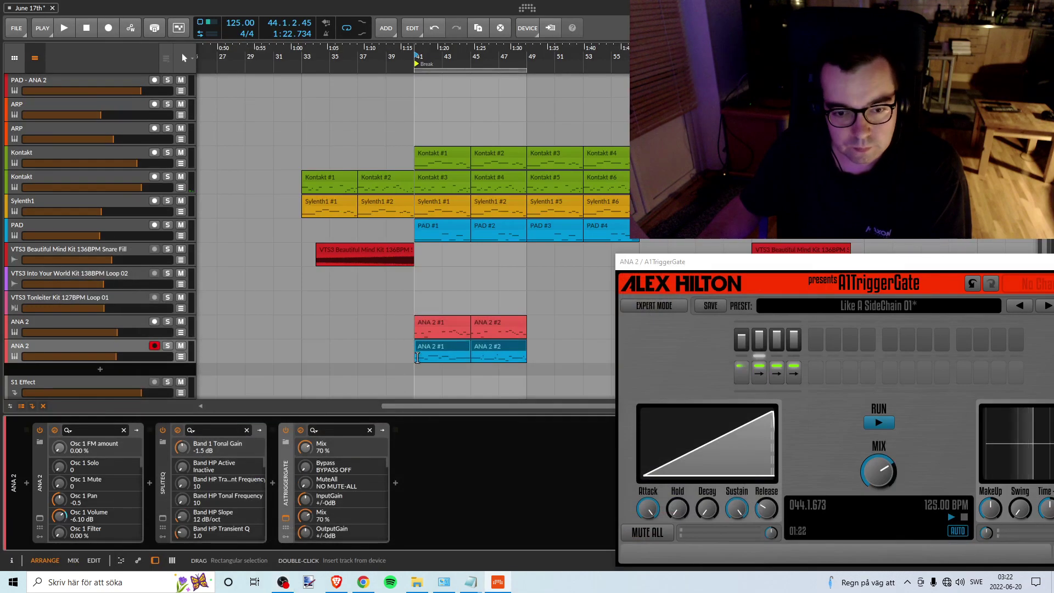
Step: Lower the bottom ANA 2 track's volume slightly and compare it soloed and in the full mix from the break's start
left_click_drag(660, 262, 546, 246)
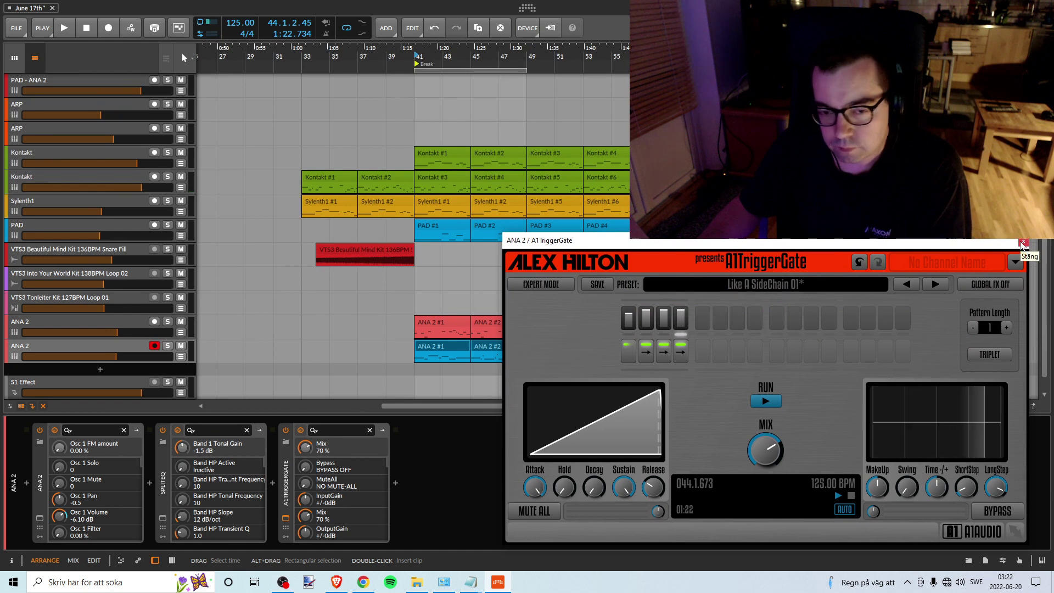
key("space")
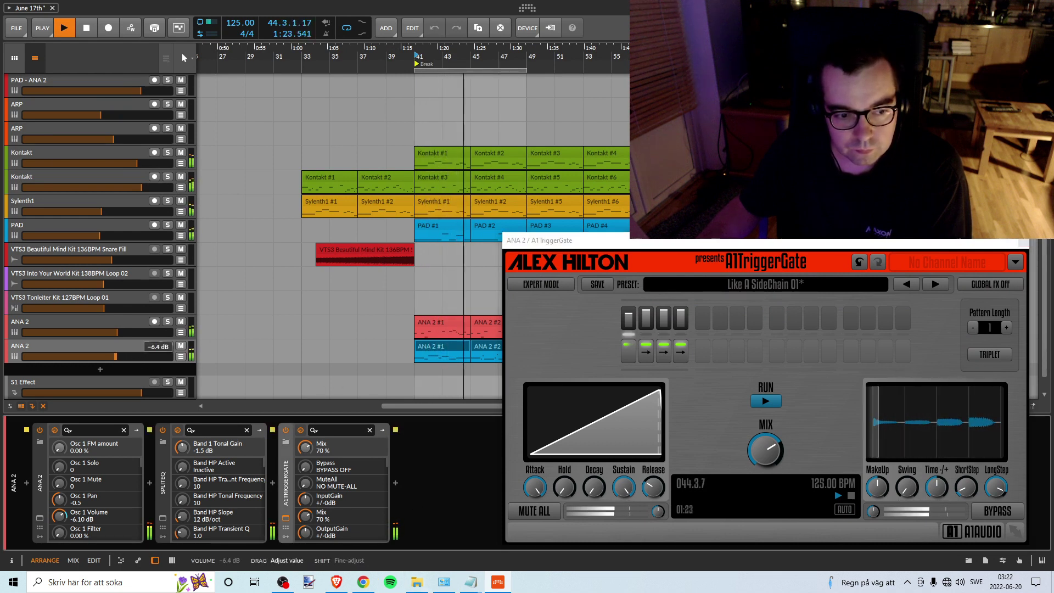
left_click(168, 346)
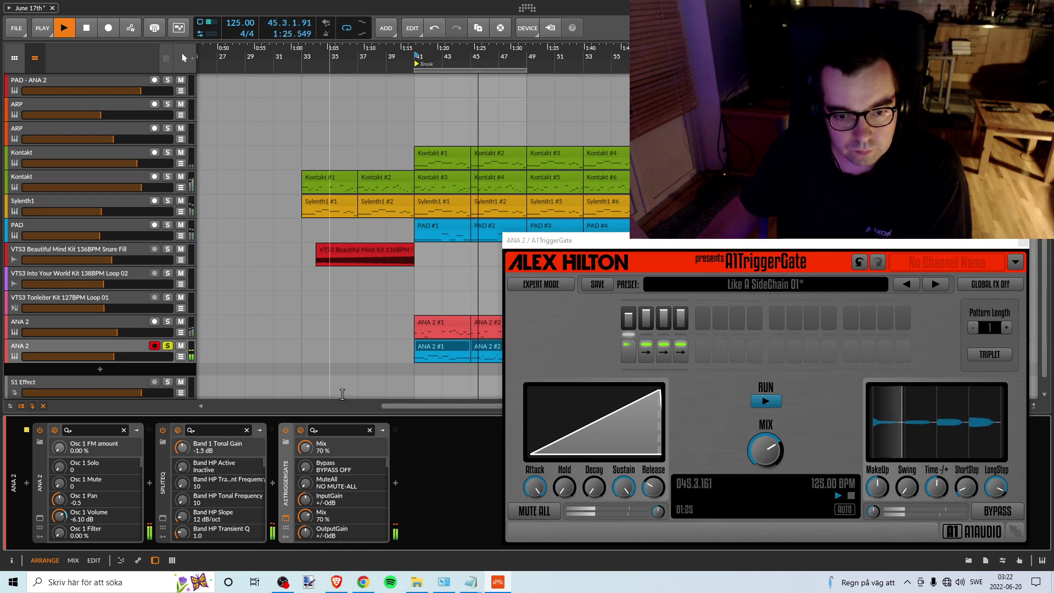
left_click_drag(628, 260, 614, 249)
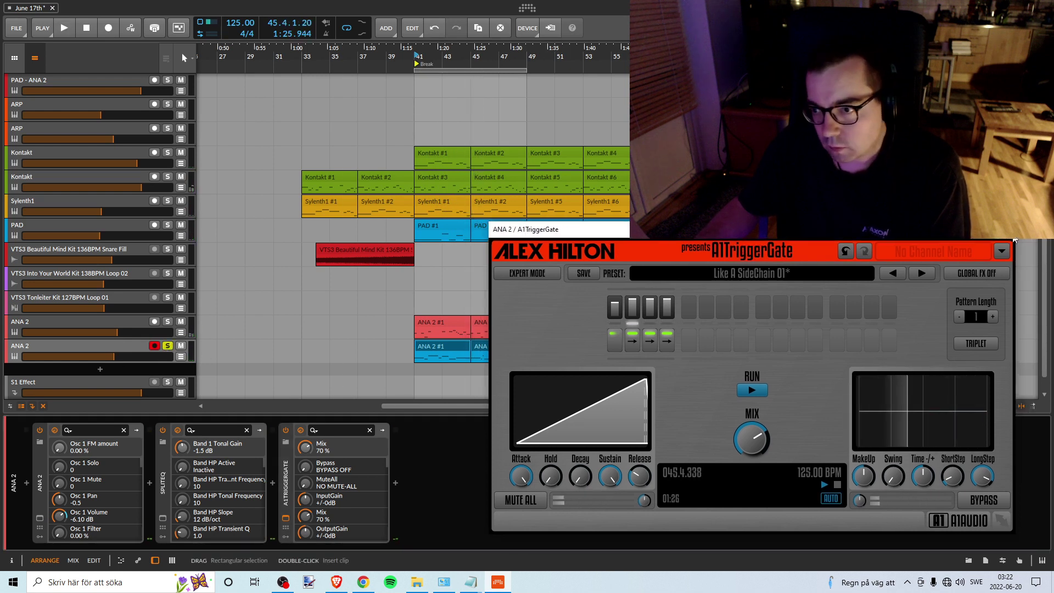
left_click(1005, 229)
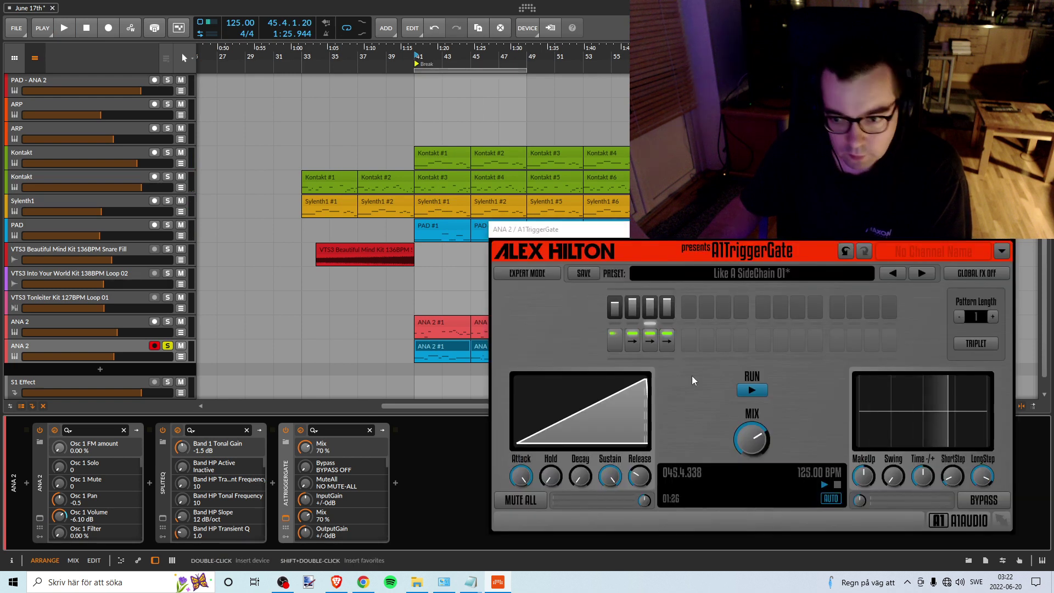
left_click_drag(546, 229, 721, 211)
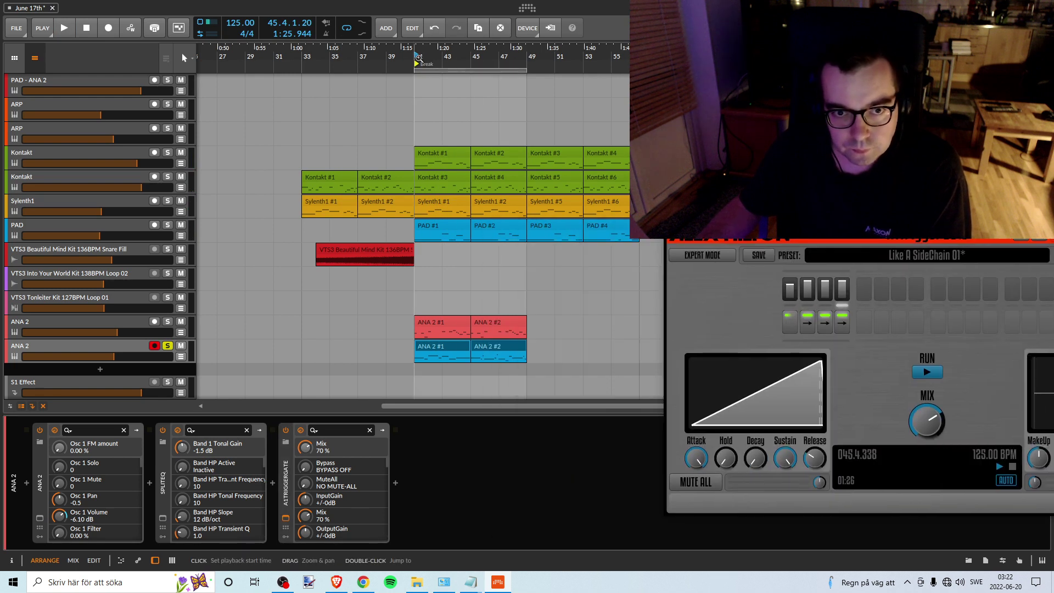
key("space")
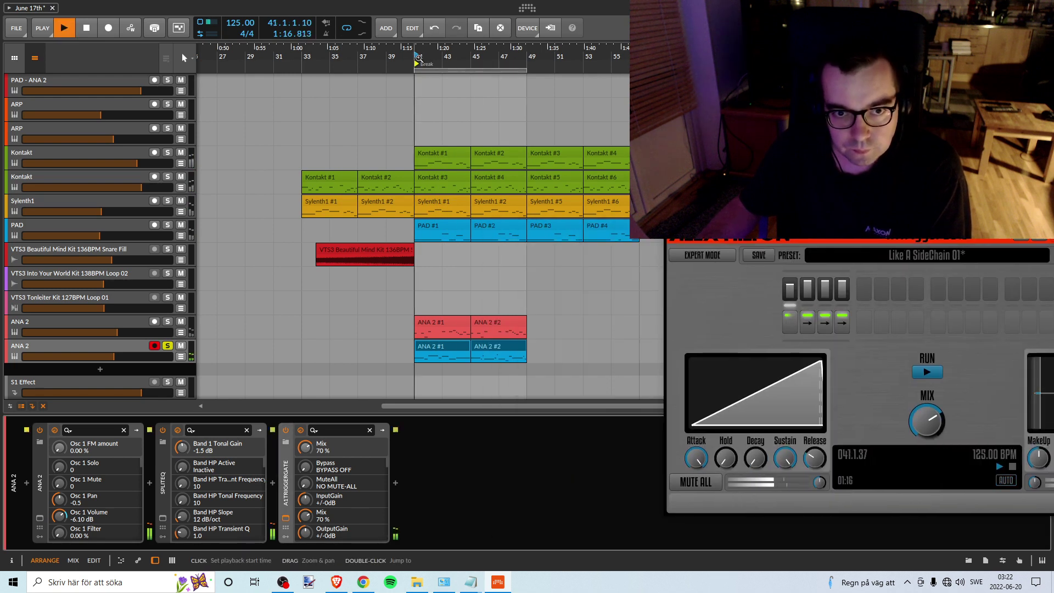
left_click(168, 346)
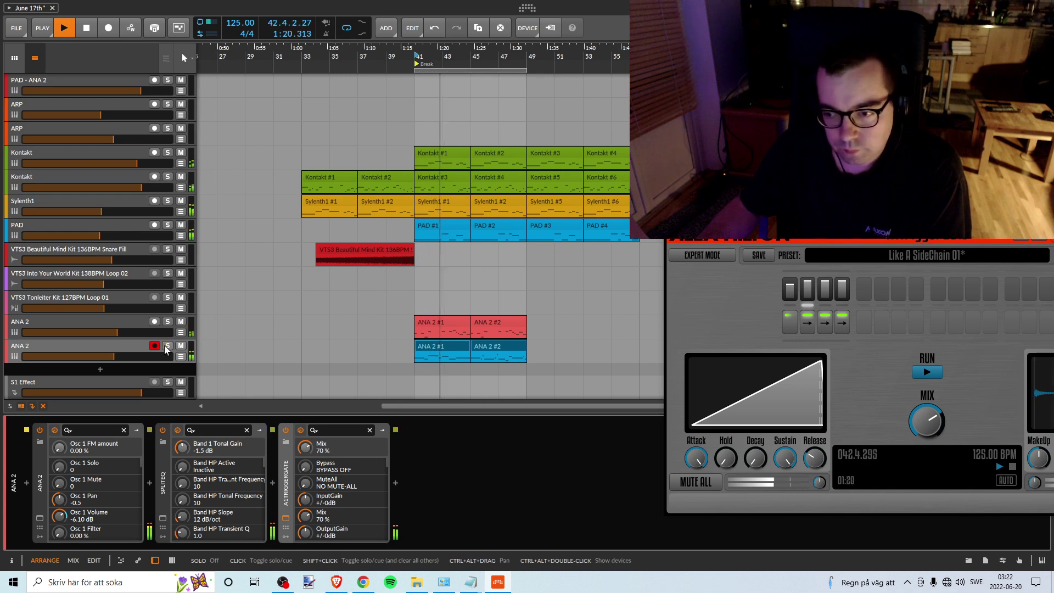
Step: Try the trigger gate fully wet during playback and reduce its mix to 60 %
left_click_drag(961, 211, 820, 170)
left_click_drag(786, 395, 787, 386)
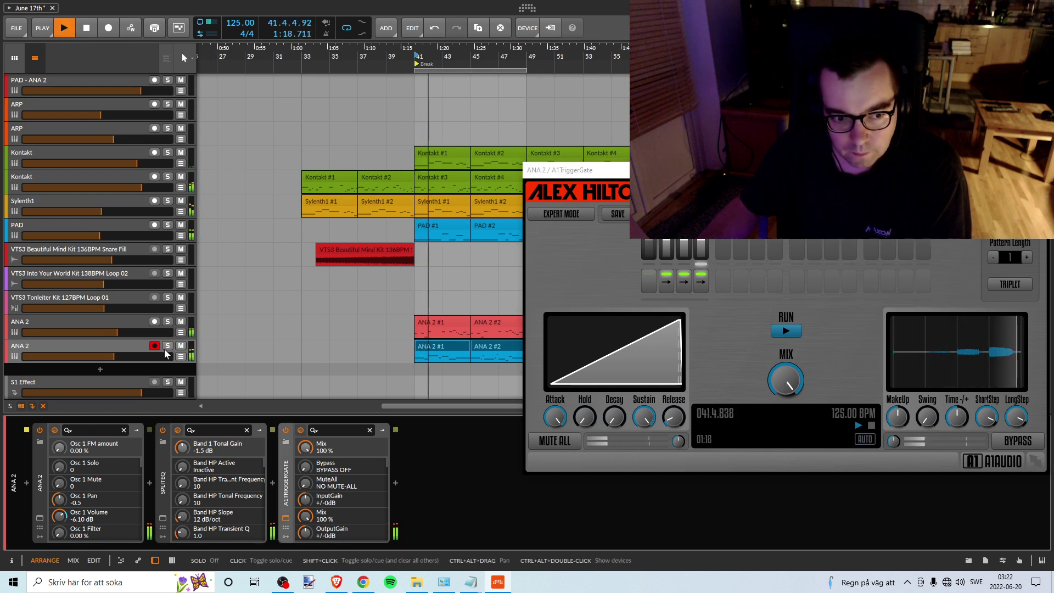
left_click_drag(786, 379, 785, 387)
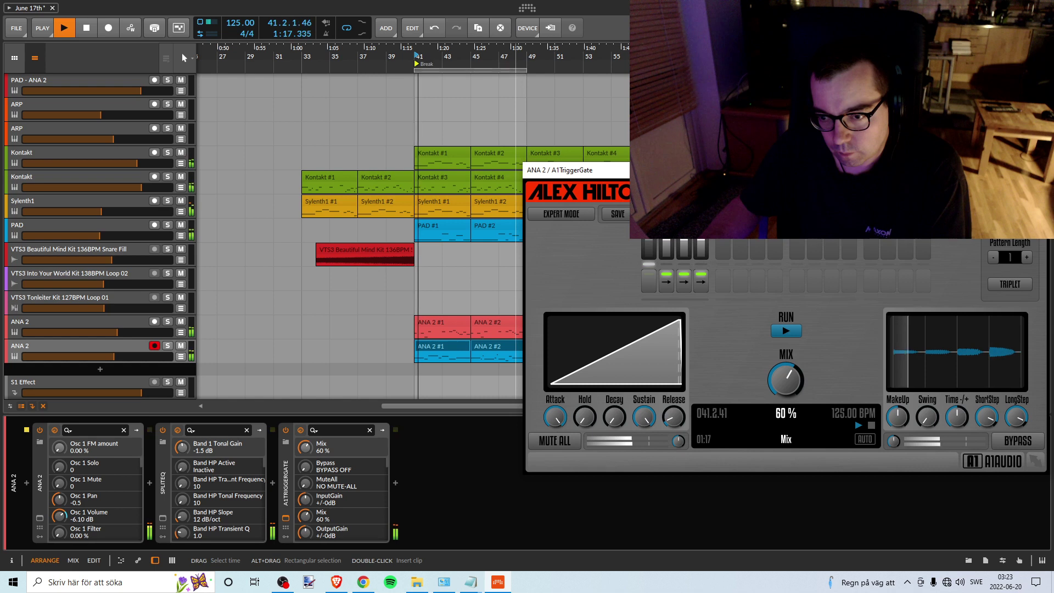
left_click_drag(785, 386, 795, 366)
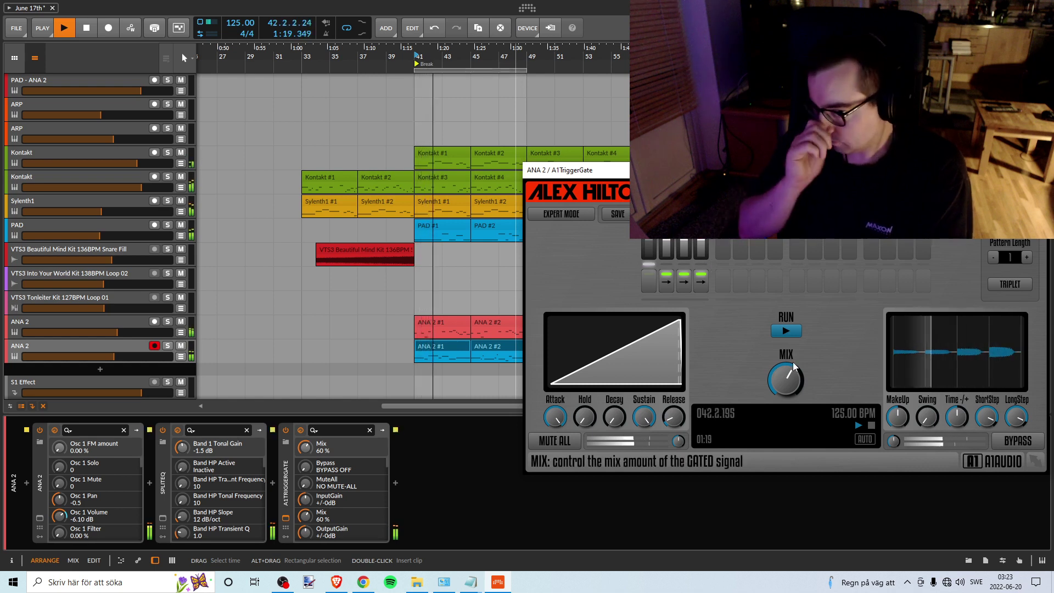
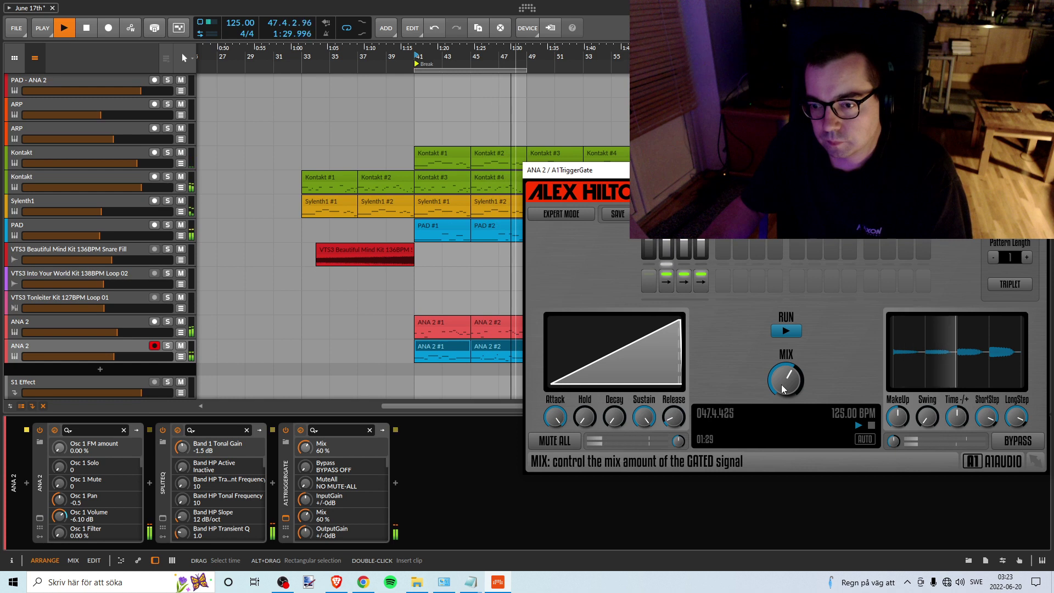
Step: Audition the next gate preset, return to Like A SideChain 01 and set the gate mix to about 50 %
left_click_drag(782, 384, 894, 270)
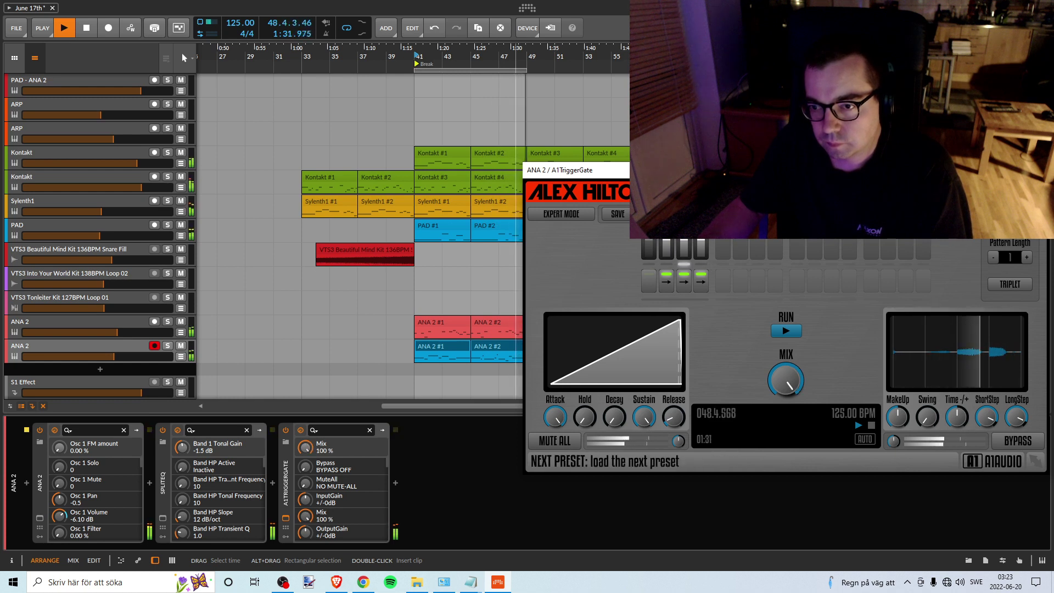
left_click_drag(791, 379, 852, 320)
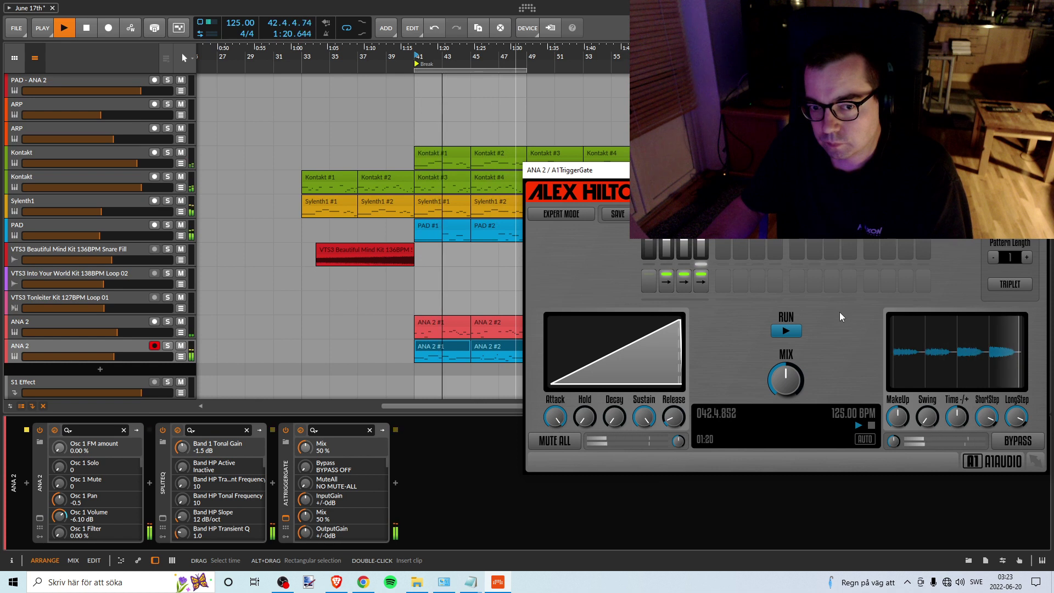
left_click(928, 214)
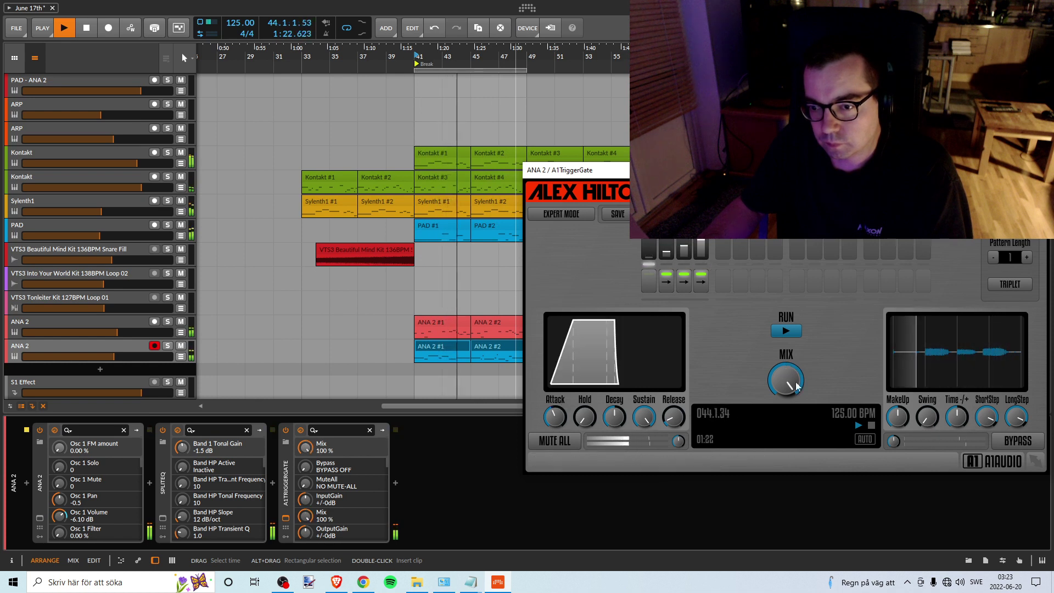
mouse_move(797, 386)
left_mouse_down()
mouse_move(798, 494)
mouse_move(787, 383)
mouse_move(786, 422)
mouse_move(786, 384)
mouse_move(787, 401)
left_mouse_up()
left_click(909, 214)
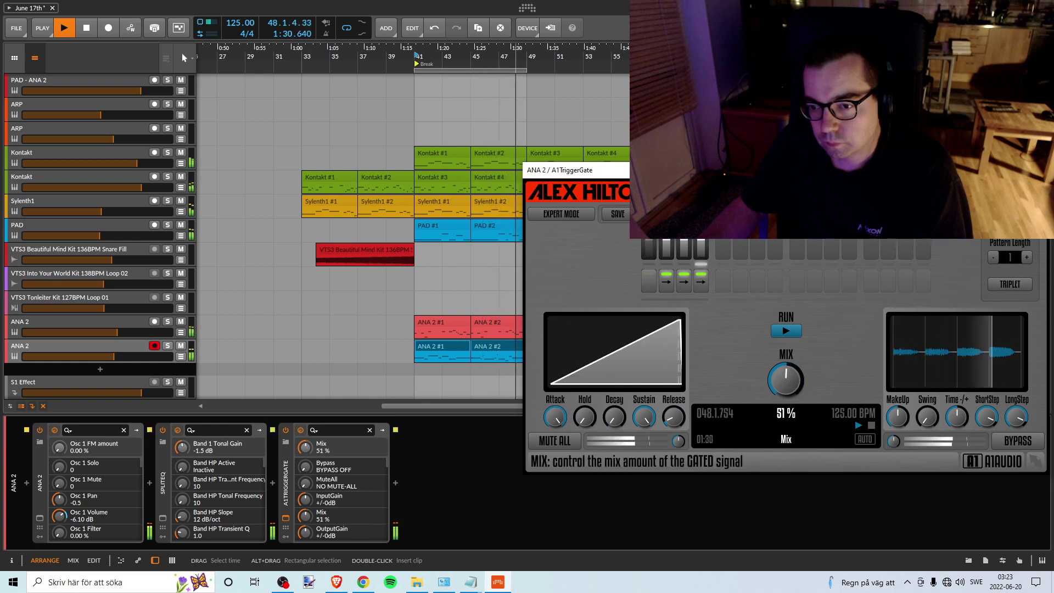
Step: Open the bottom track's ANA 2 editor and, with the track soloed from just before the break, adjust the master filter cutoff to 20.18 Hz
left_click(406, 81)
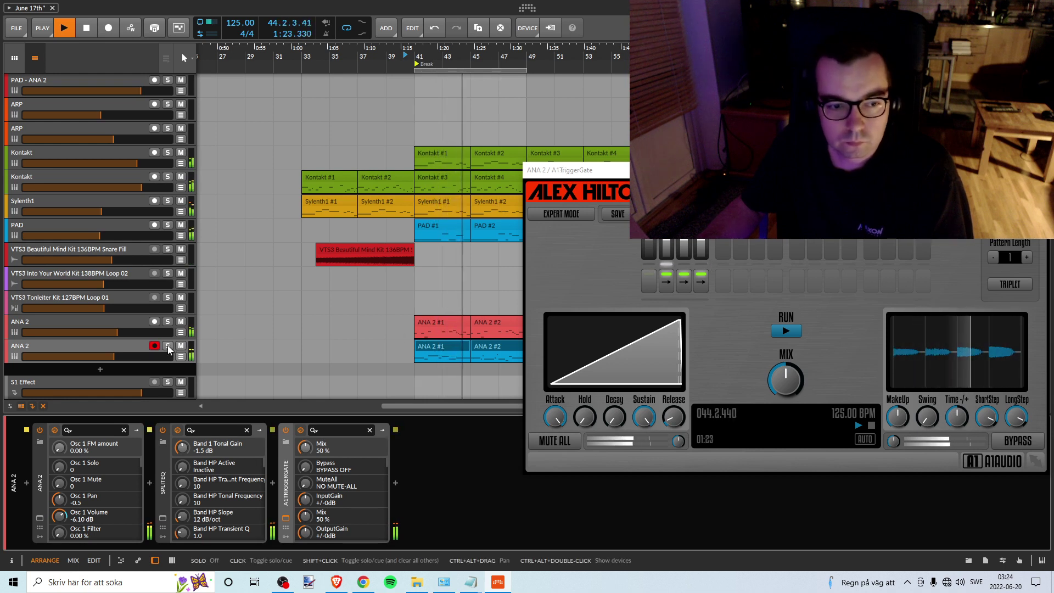
key("space")
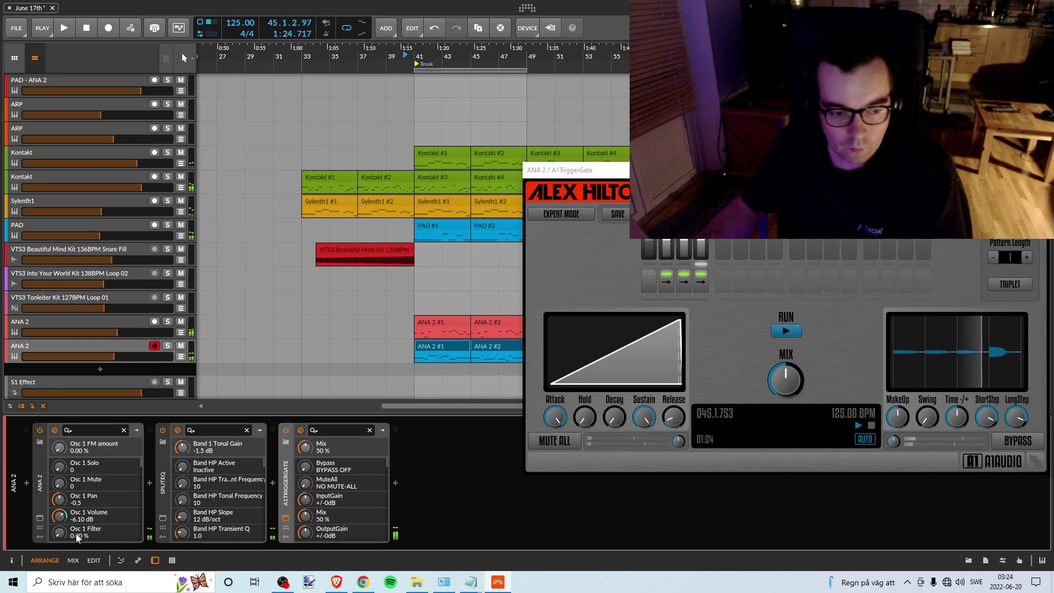
left_click(40, 519)
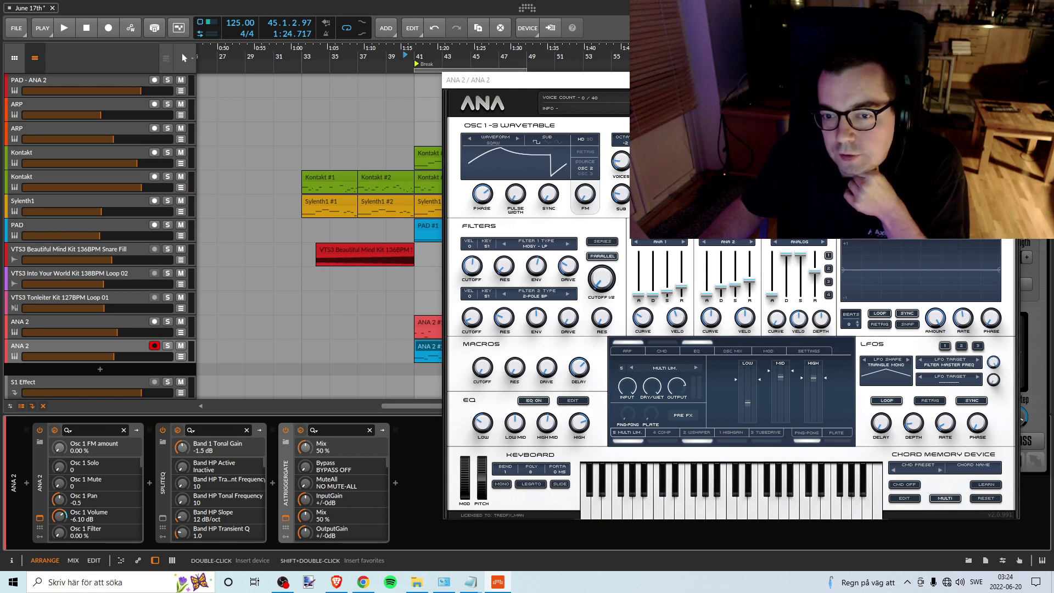
left_click(167, 345)
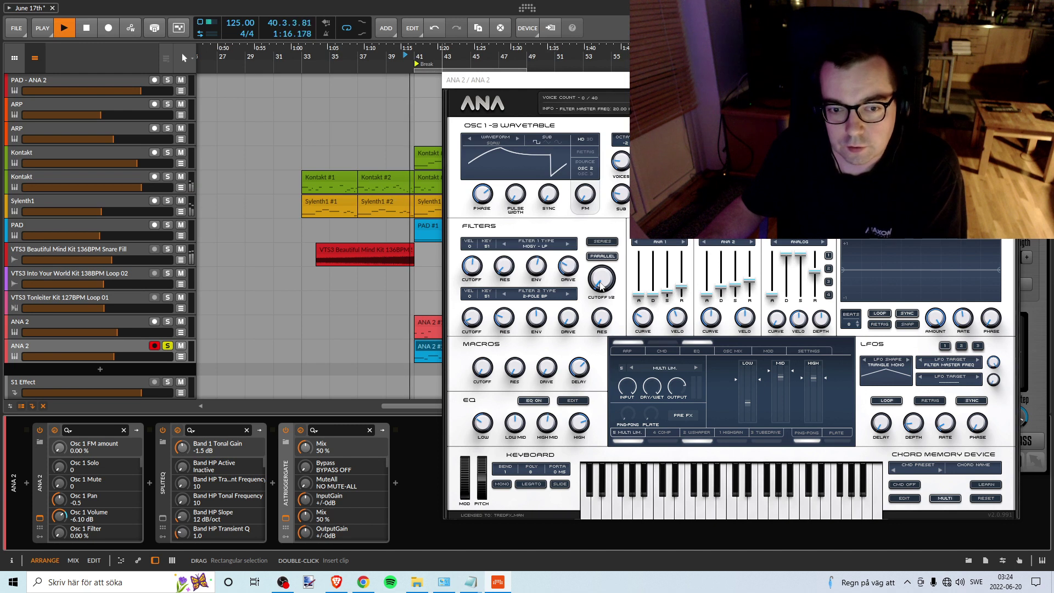
left_click_drag(601, 285, 604, 264)
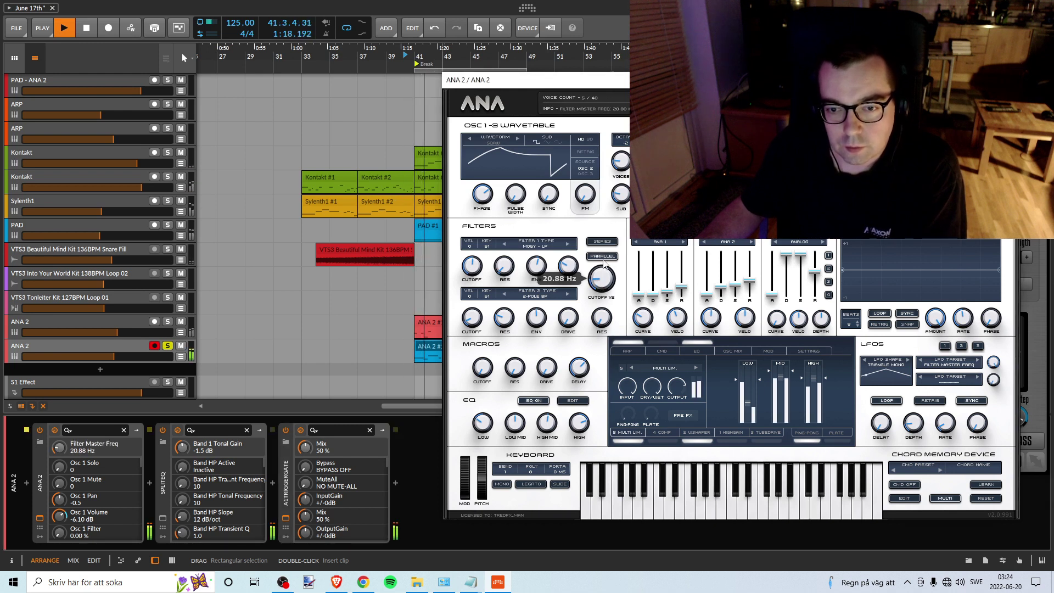
left_click(168, 346)
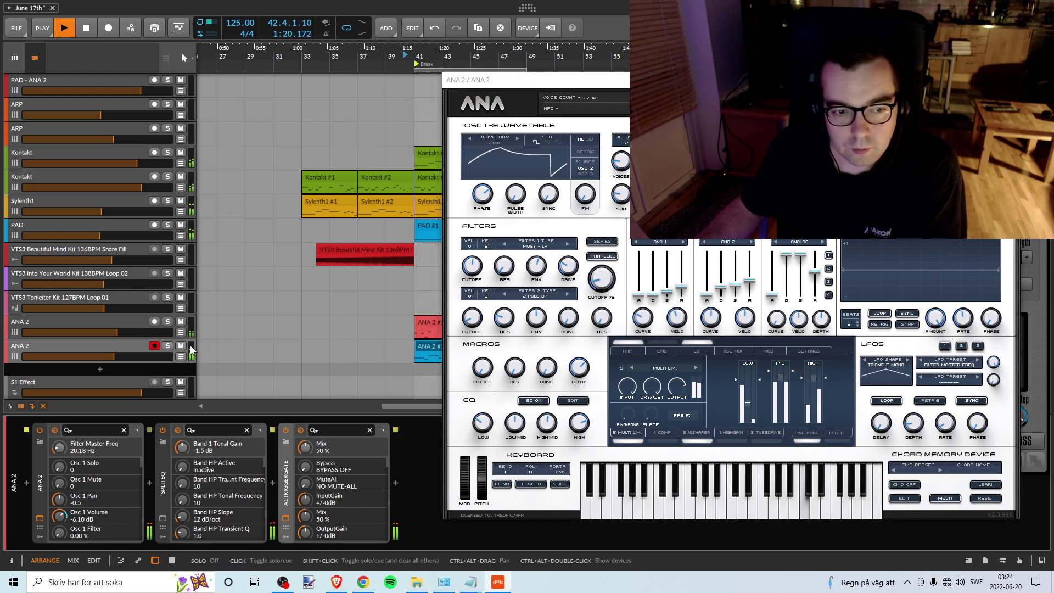
Step: Fine-tune the ANA 2 master filter cutoff to 20.03 Hz while the full mix plays
left_click_drag(601, 280, 604, 301)
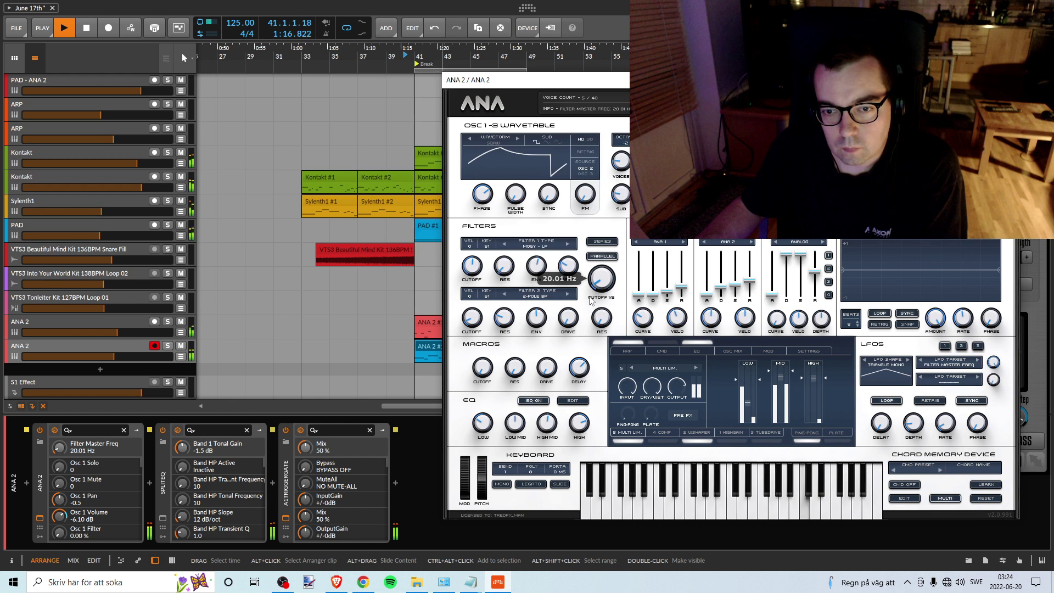
left_click_drag(590, 299, 622, 309)
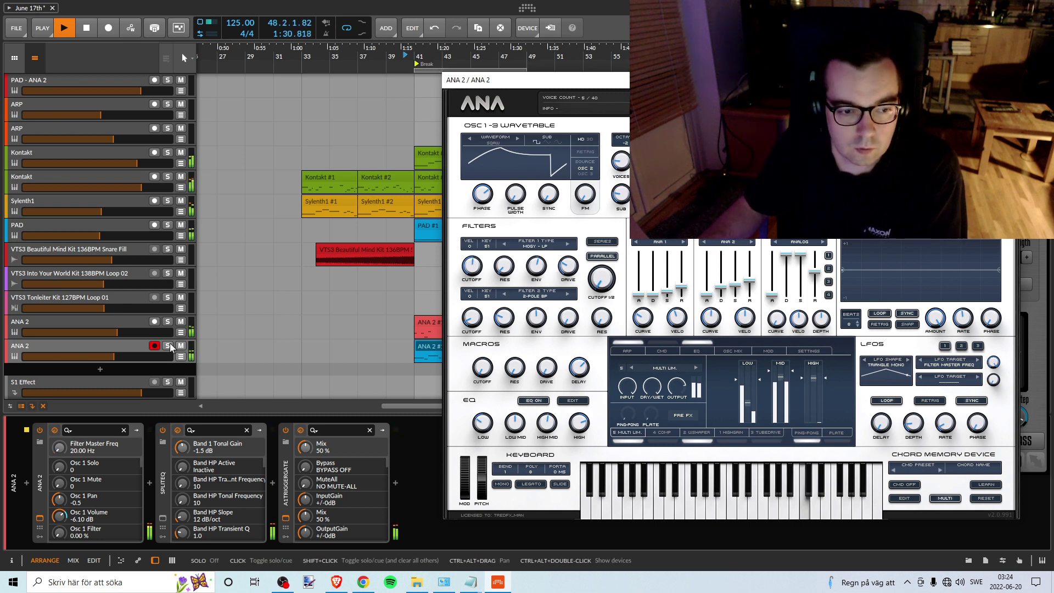
left_click_drag(604, 277, 611, 269)
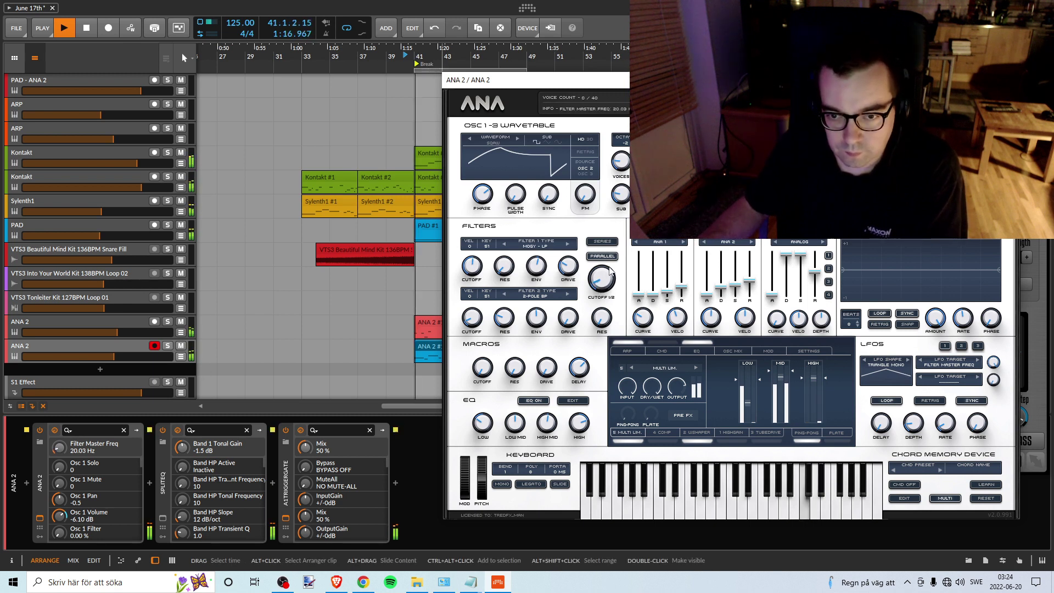
Step: Compare the break with and without the bottom ANA 2 track, leaving that track muted and playback stopped
left_click(181, 346)
key("space")
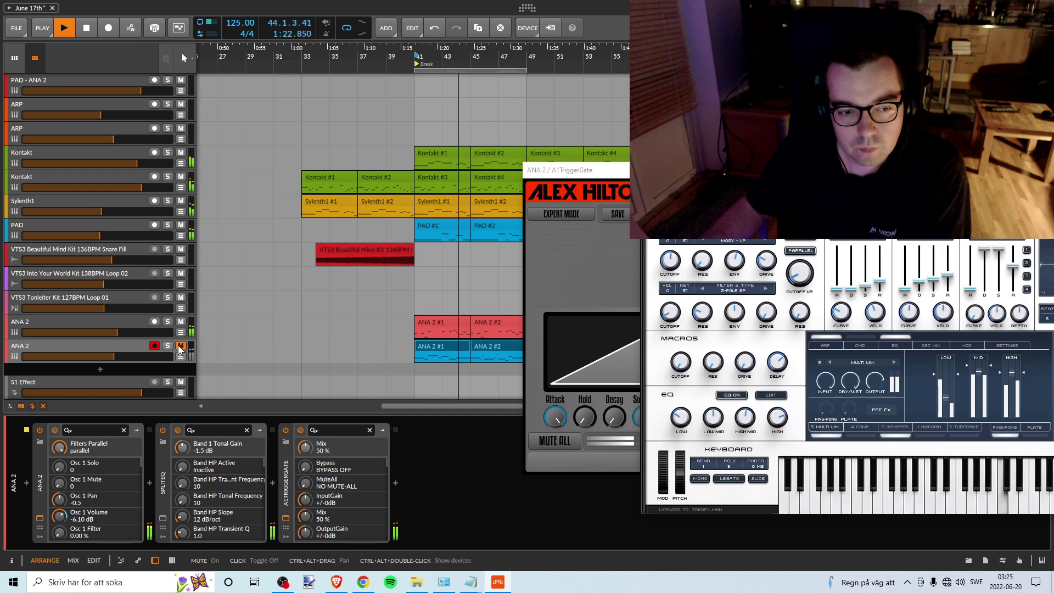
left_click(180, 347)
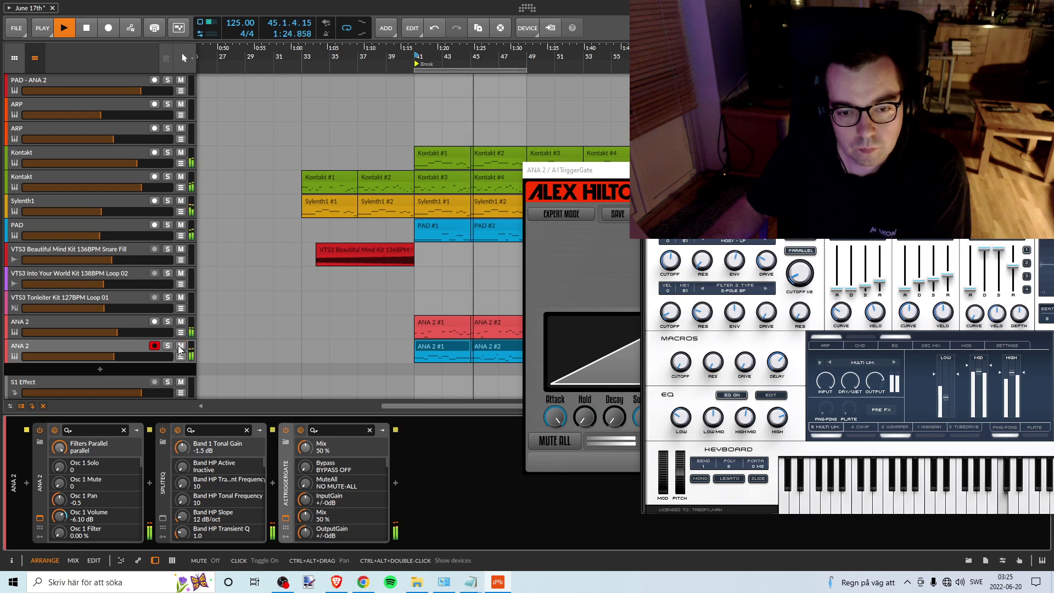
left_click(180, 347)
key("space")
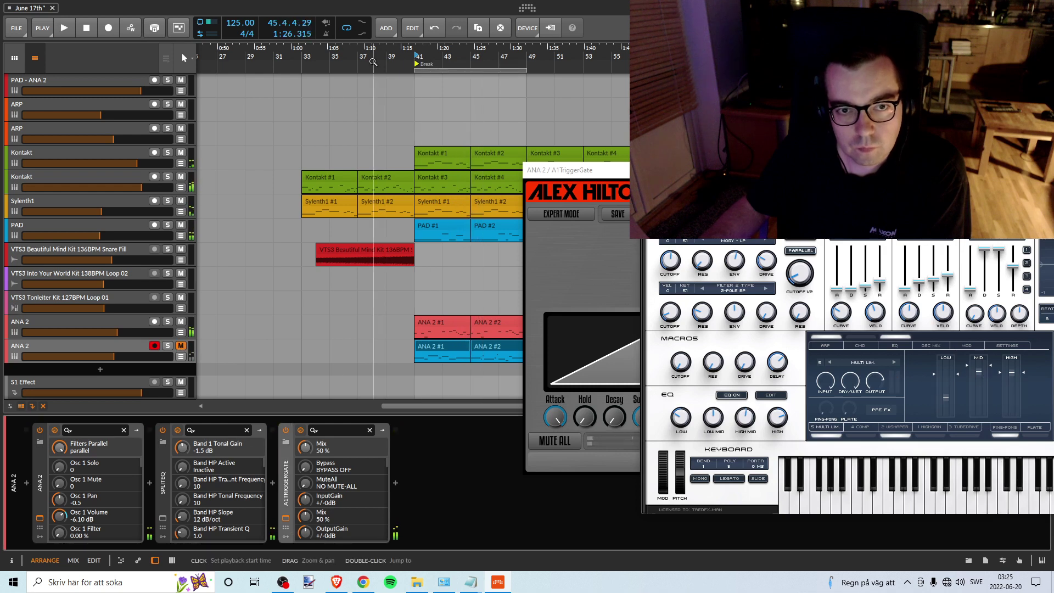
Step: Play from bar 33 into the break, unmute the bottom ANA 2 track, and stop playback
key("space")
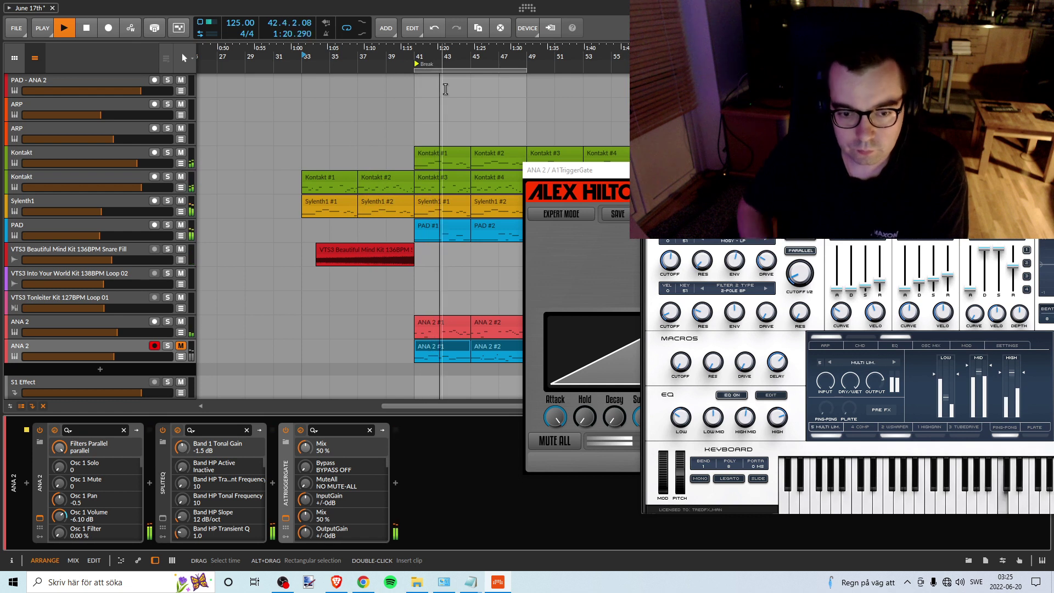
left_click(180, 347)
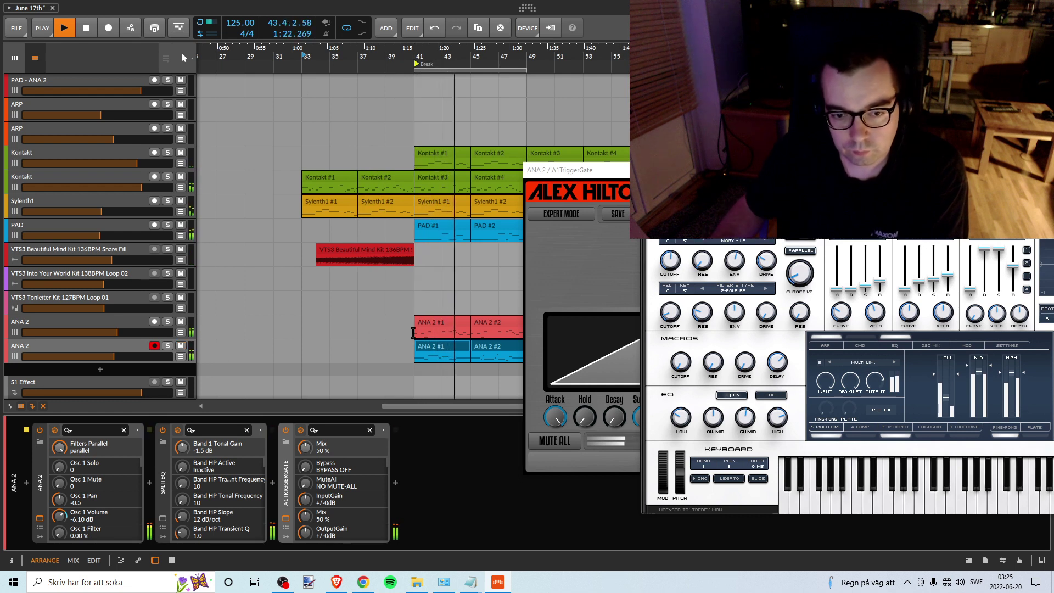
key("space")
Step: Check the bottom ANA 2 track's loaded acid preset in the synth's preset browser and close the editor
left_click_drag(715, 77, 474, 112)
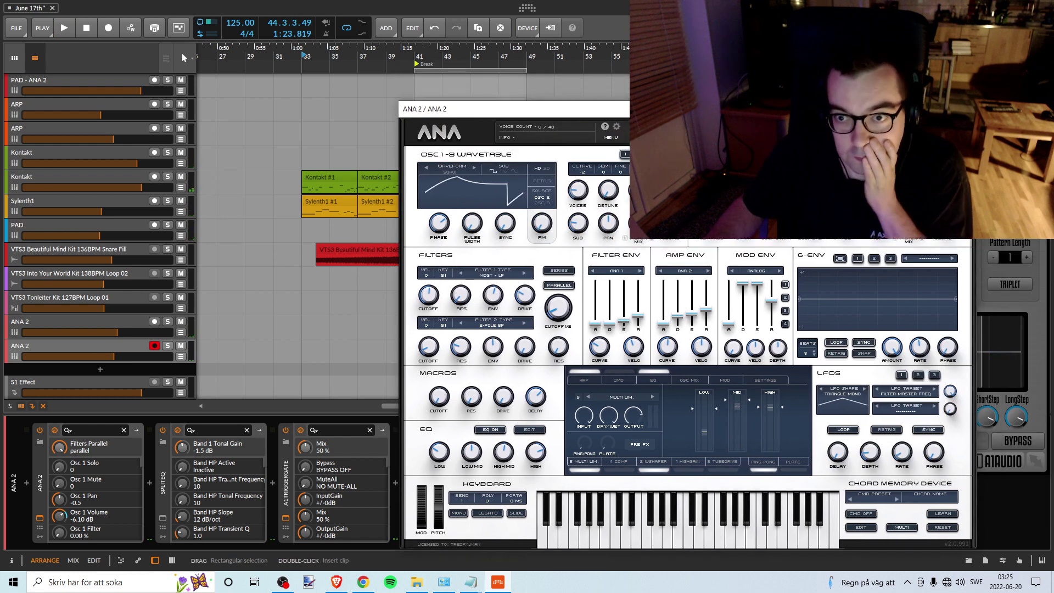
left_click(689, 132)
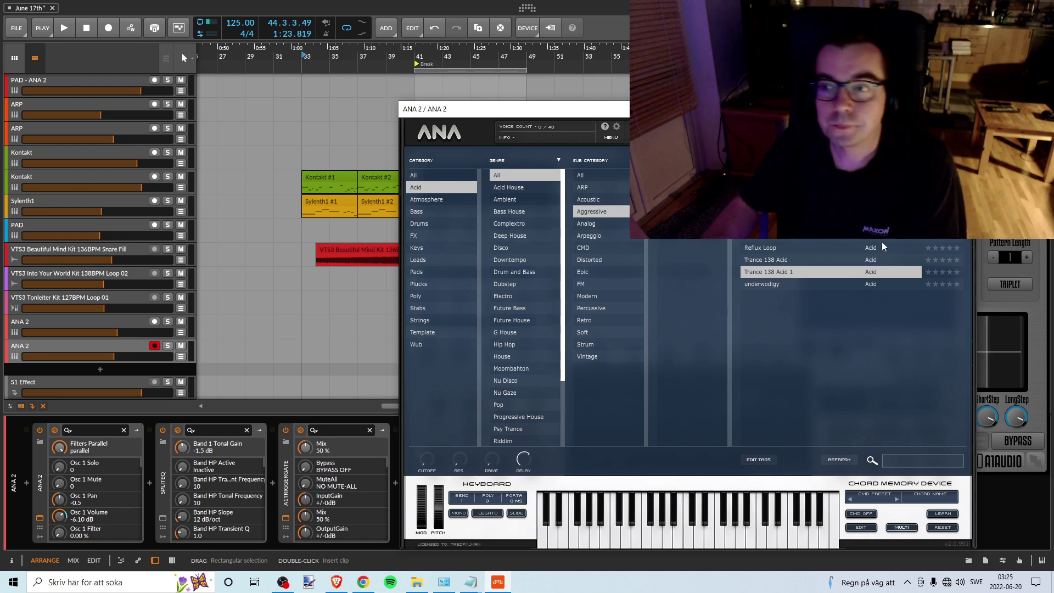
left_click(963, 109)
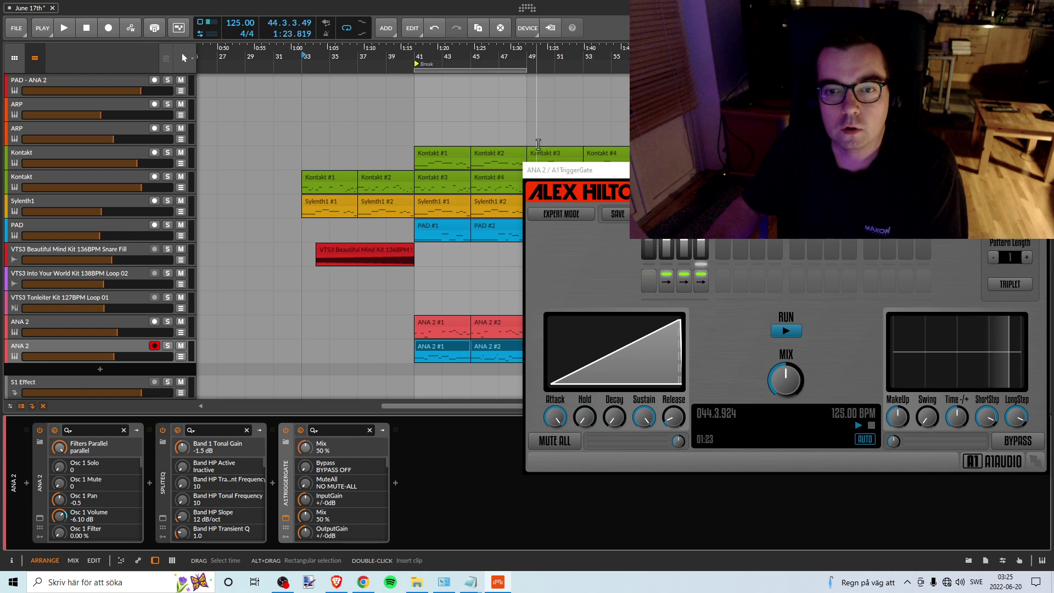
Step: Play the break from bar 41 while reviewing its tracks, with the gate window moved aside, and stop playback
left_click_drag(540, 170, 599, 172)
key("space")
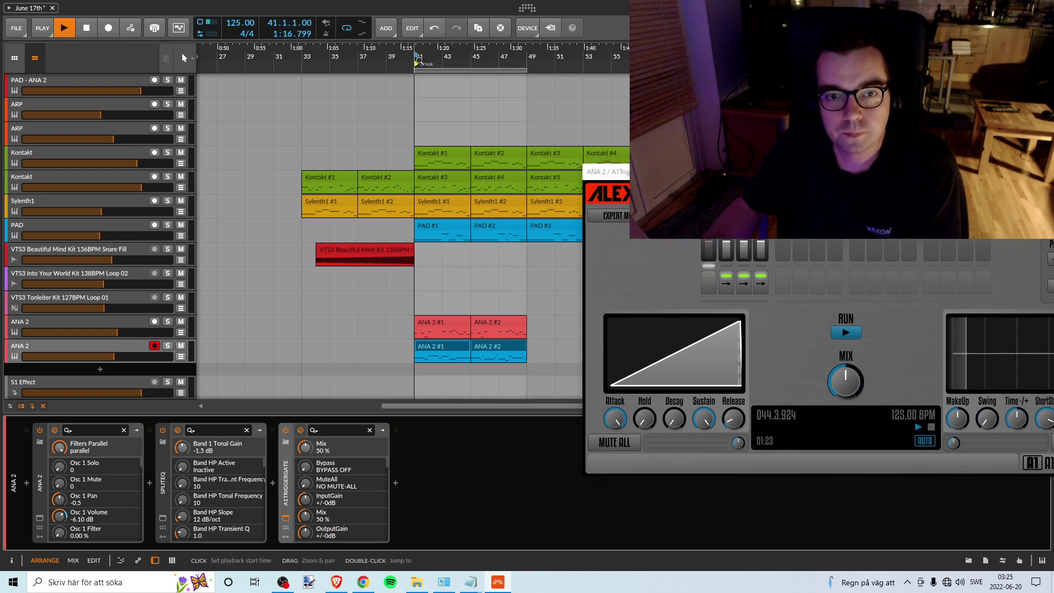
scroll(487, 234, "up", 5)
scroll(494, 228, "up", 5)
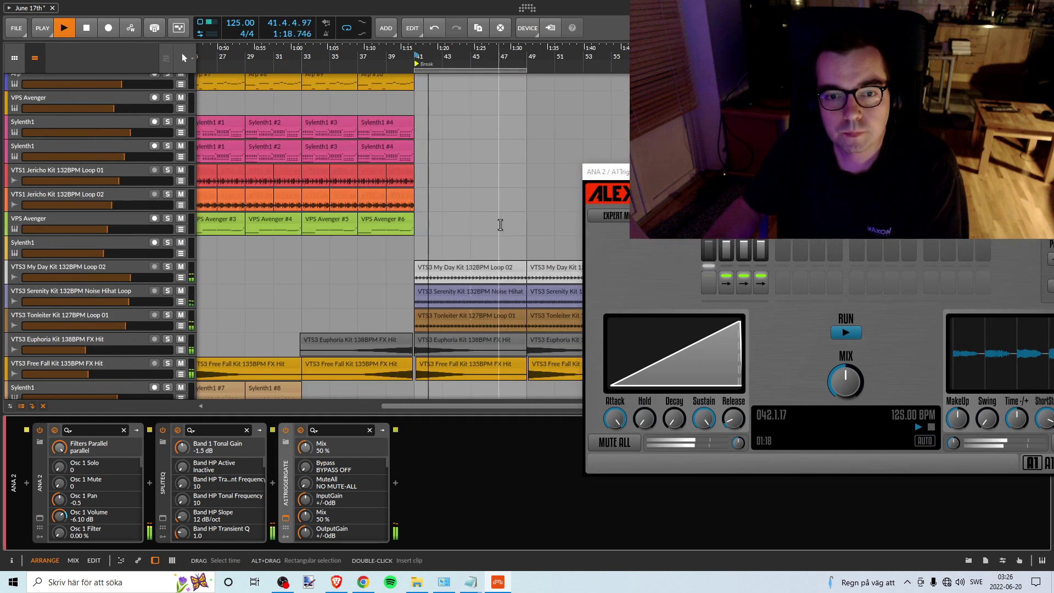
scroll(515, 221, "down", 5)
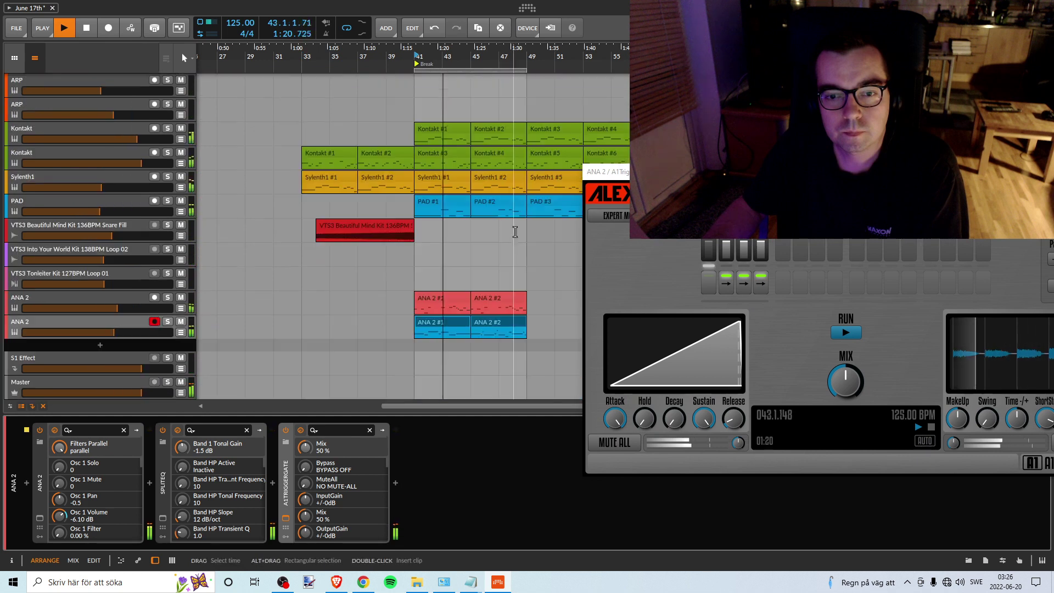
key("space")
left_click_drag(624, 176, 519, 147)
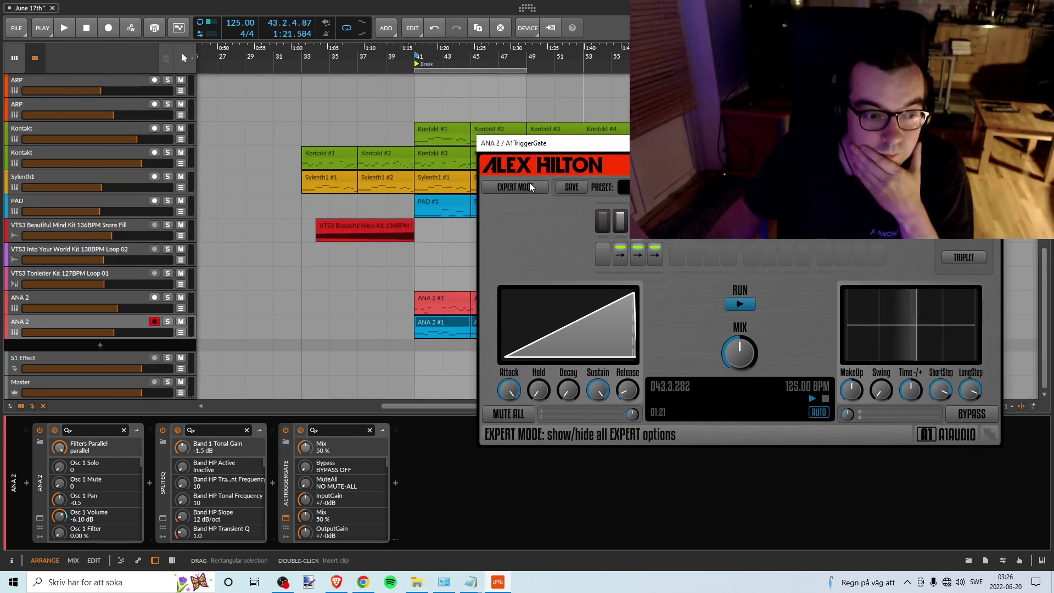
left_click_drag(519, 147, 765, 181)
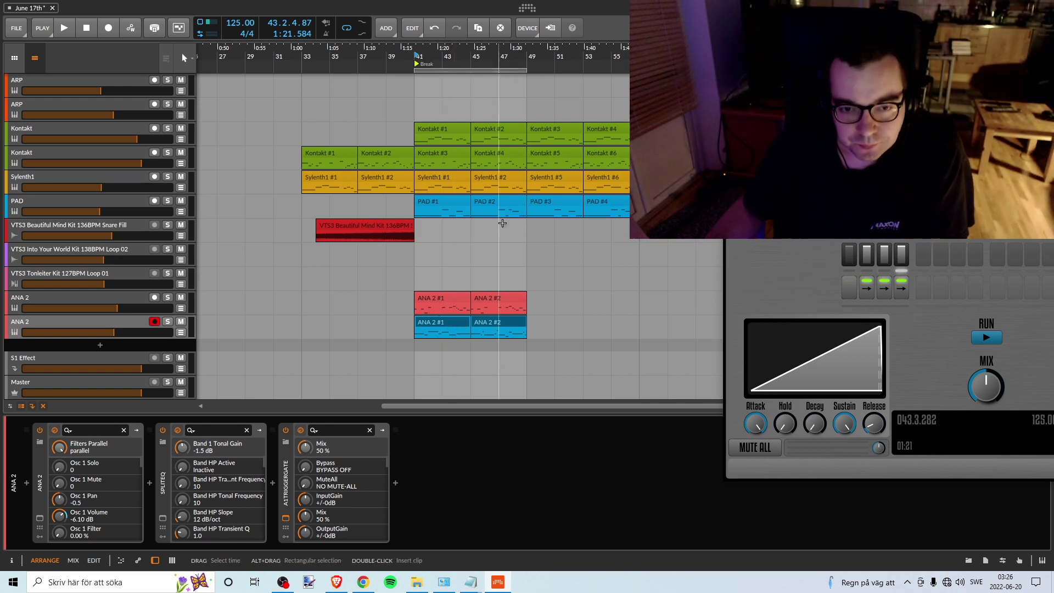
scroll(422, 254, "up", 3)
scroll(479, 298, "down", 3)
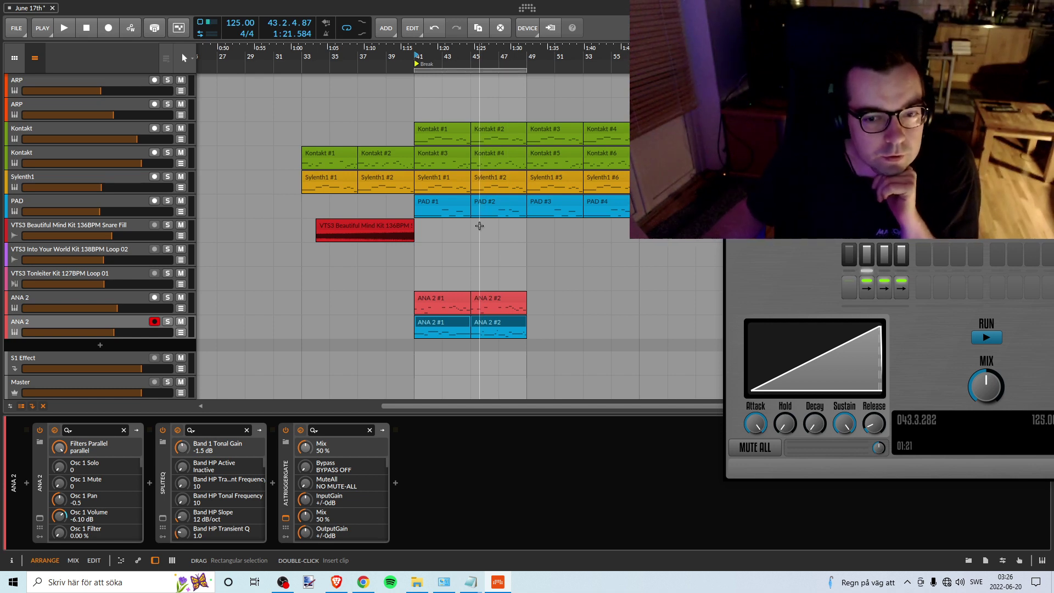
left_click_drag(879, 230, 795, 185)
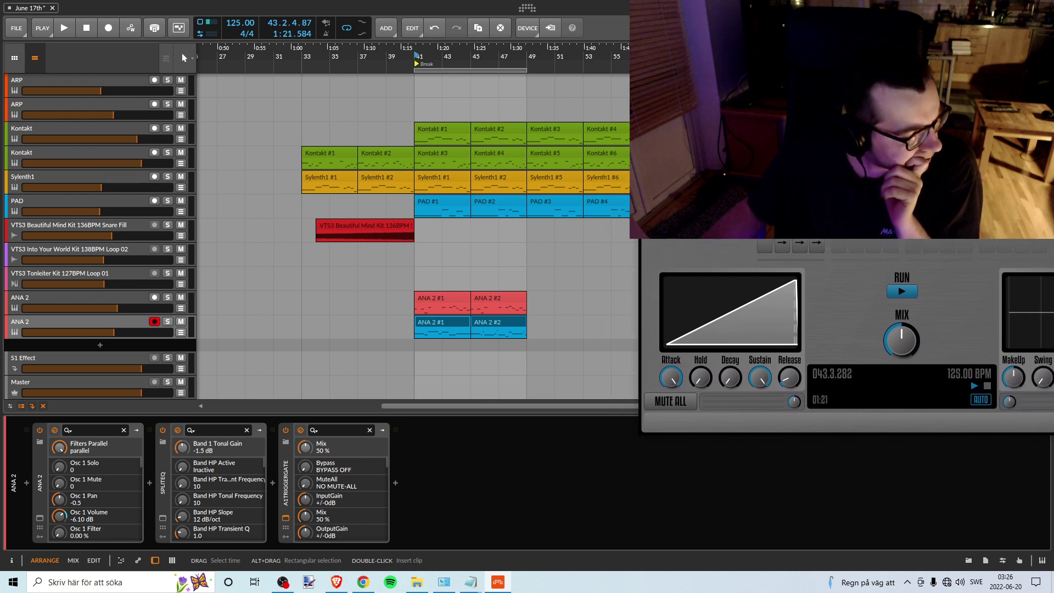
left_click_drag(795, 184, 767, 190)
left_click_drag(706, 140, 618, 169)
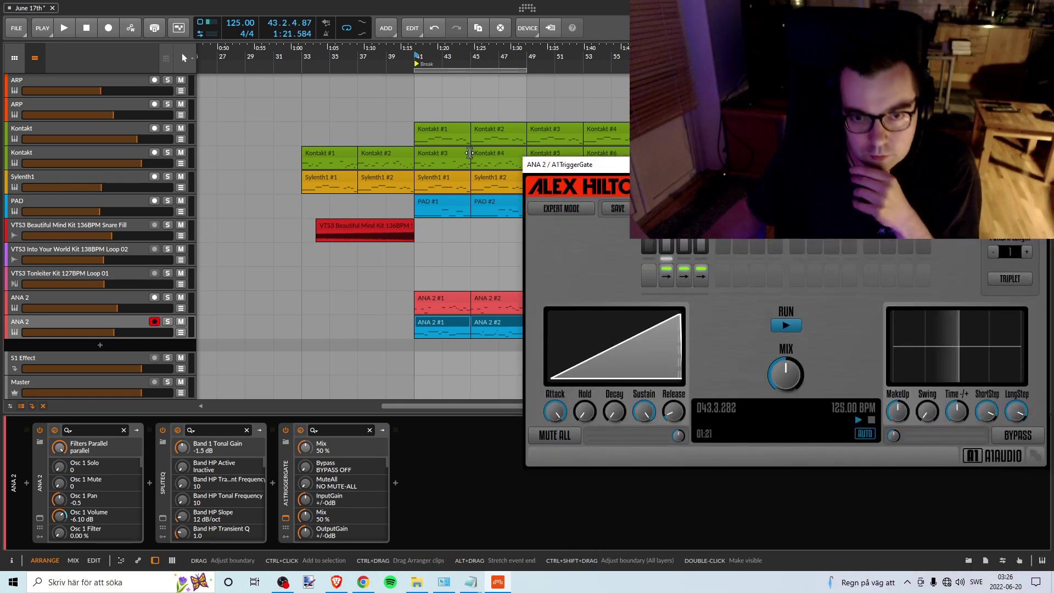
left_click_drag(419, 57, 352, 57)
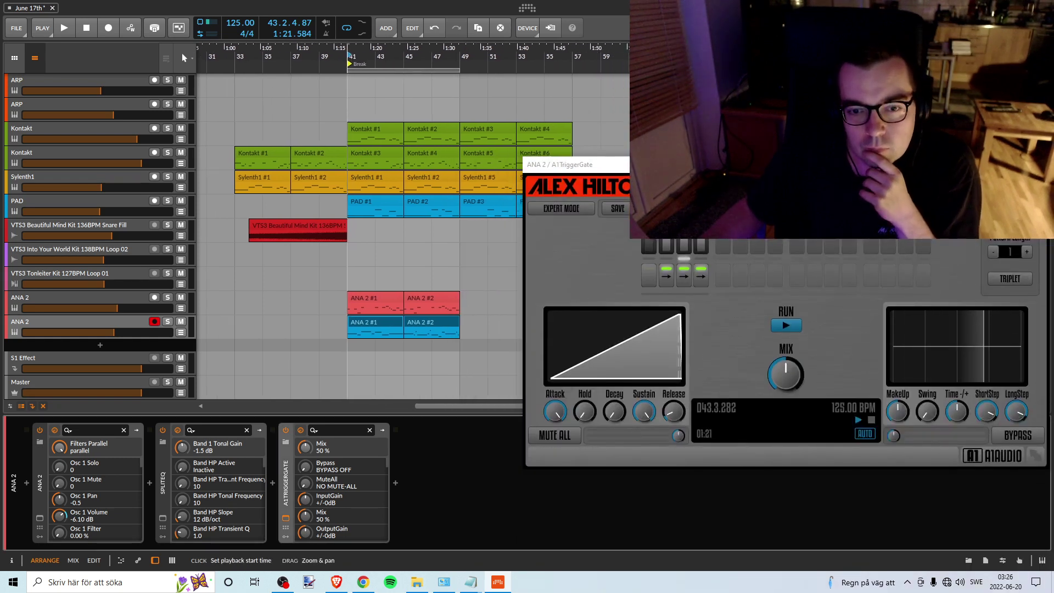
mouse_move(547, 167)
left_mouse_down()
mouse_move(693, 172)
mouse_move(694, 227)
mouse_move(435, 244)
mouse_move(566, 257)
mouse_move(332, 246)
mouse_move(533, 179)
mouse_move(226, 182)
mouse_move(469, 155)
mouse_move(528, 85)
mouse_move(281, 112)
mouse_move(321, 168)
mouse_move(630, 261)
mouse_move(547, 203)
mouse_move(557, 160)
left_mouse_up()
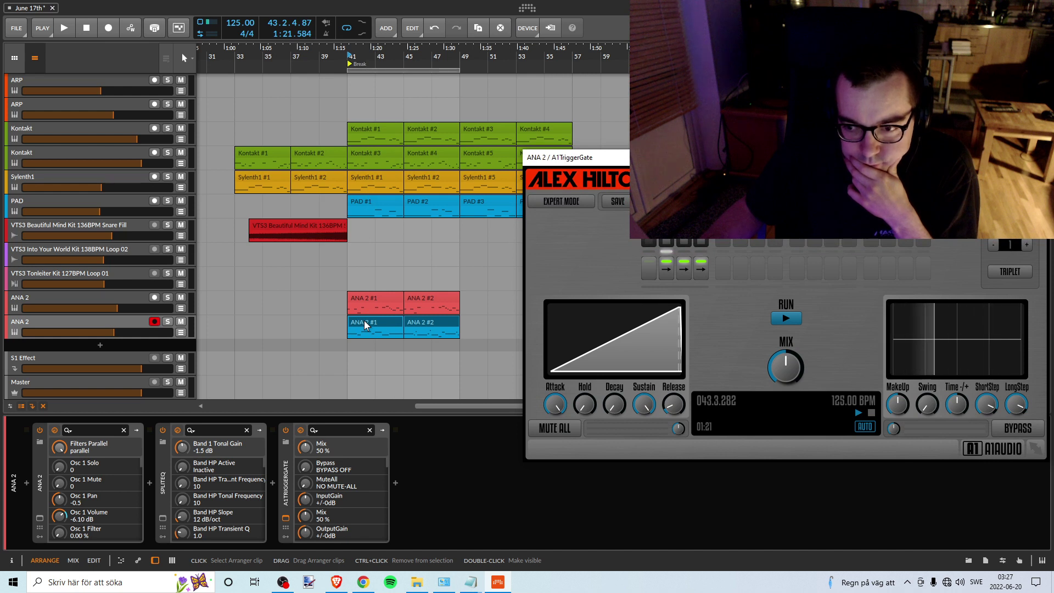
left_click_drag(533, 166, 757, 250)
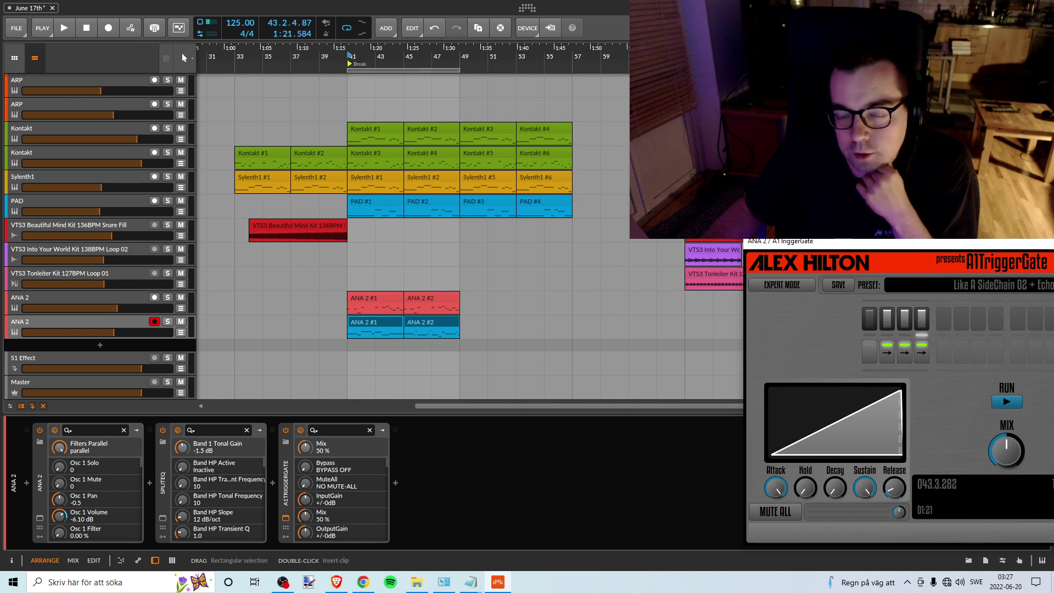
Step: Review the arrangement from the break to bar 65 and close the bottom ANA 2 track's A1TriggerGate window
left_click_drag(602, 48, 546, 70)
scroll(546, 165, "up", 8)
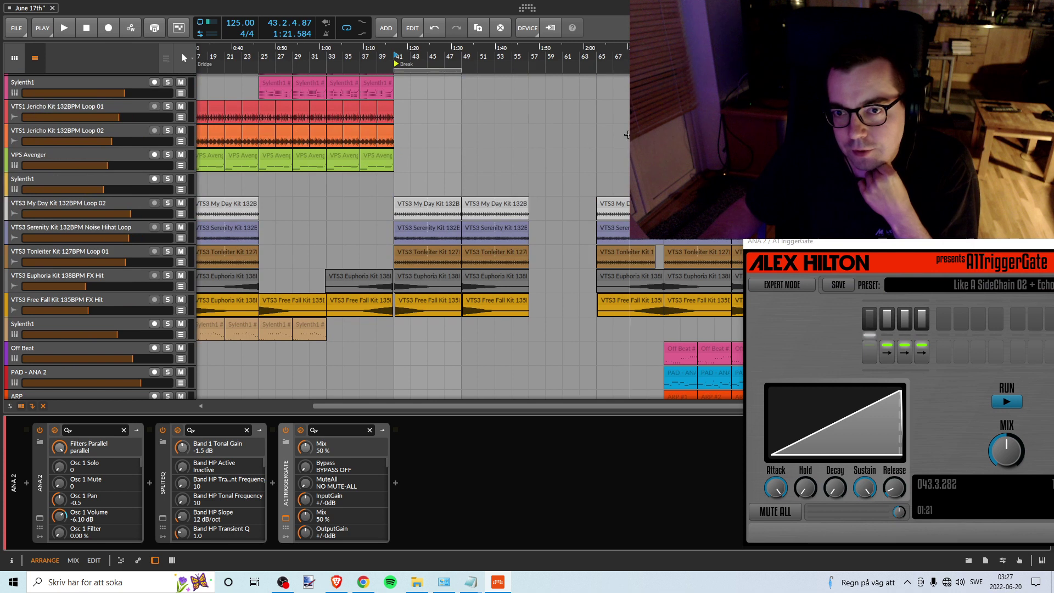
scroll(517, 190, "down", 10)
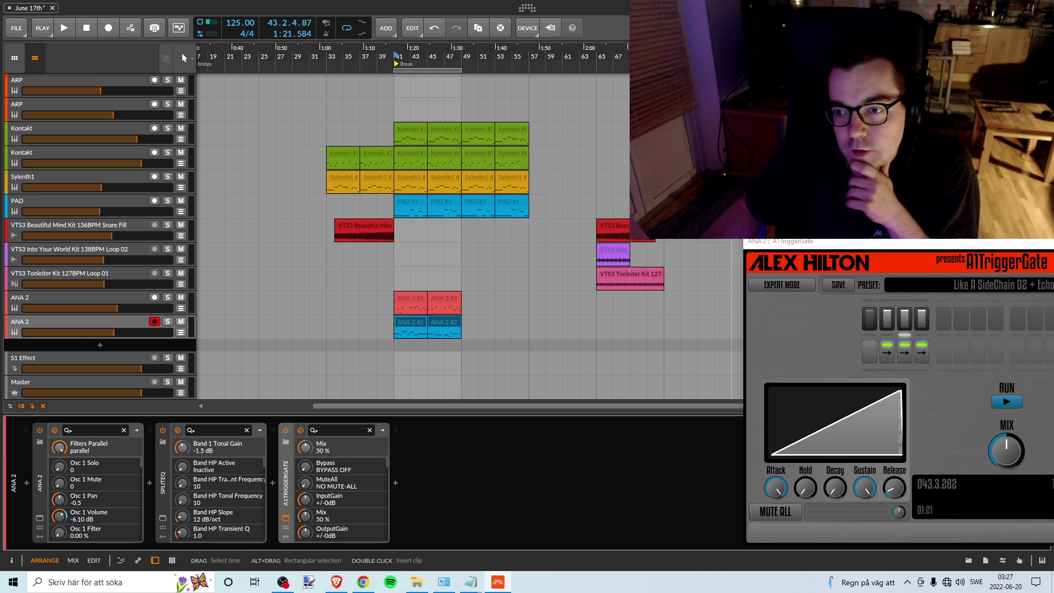
left_click_drag(823, 242, 553, 213)
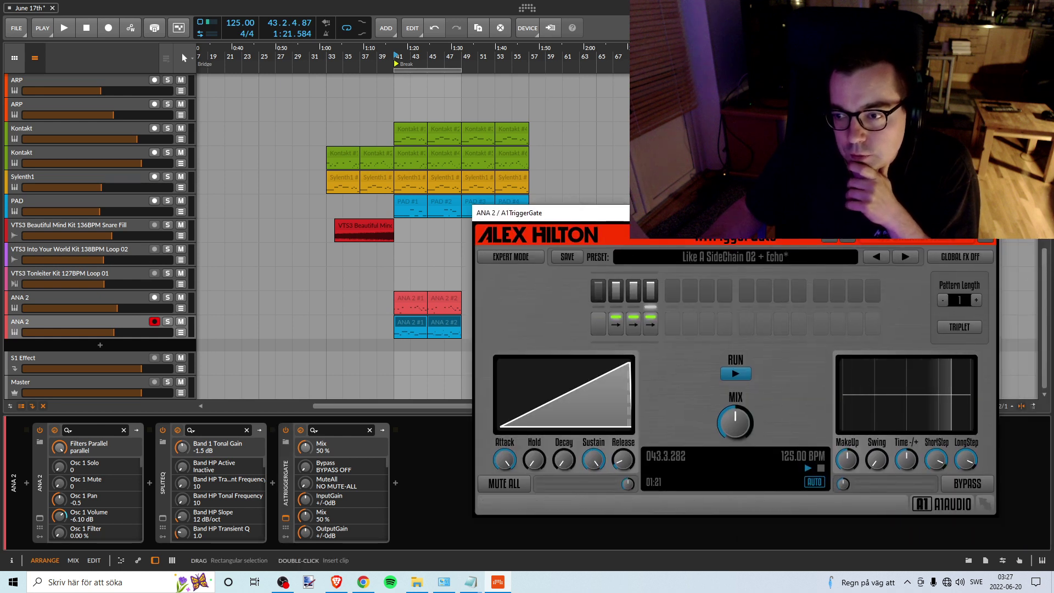
left_click(986, 213)
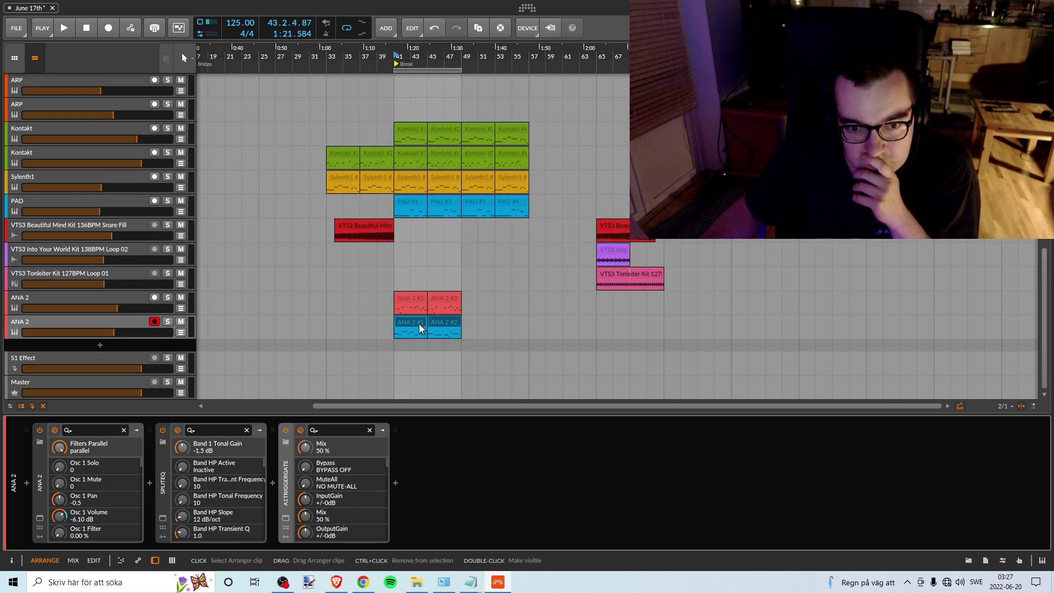
Step: Move the Snare Fill, Into Your World Loop 02 and Tonleiter Loop 01 clips together from bar 65 to bar 51
scroll(420, 324, "up", 10)
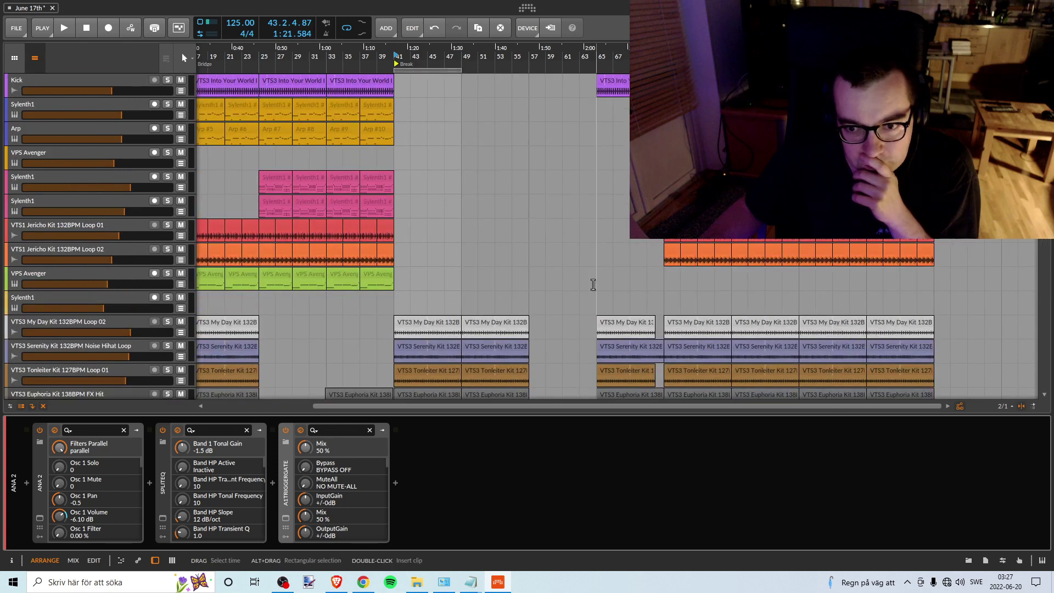
scroll(625, 232, "down", 10)
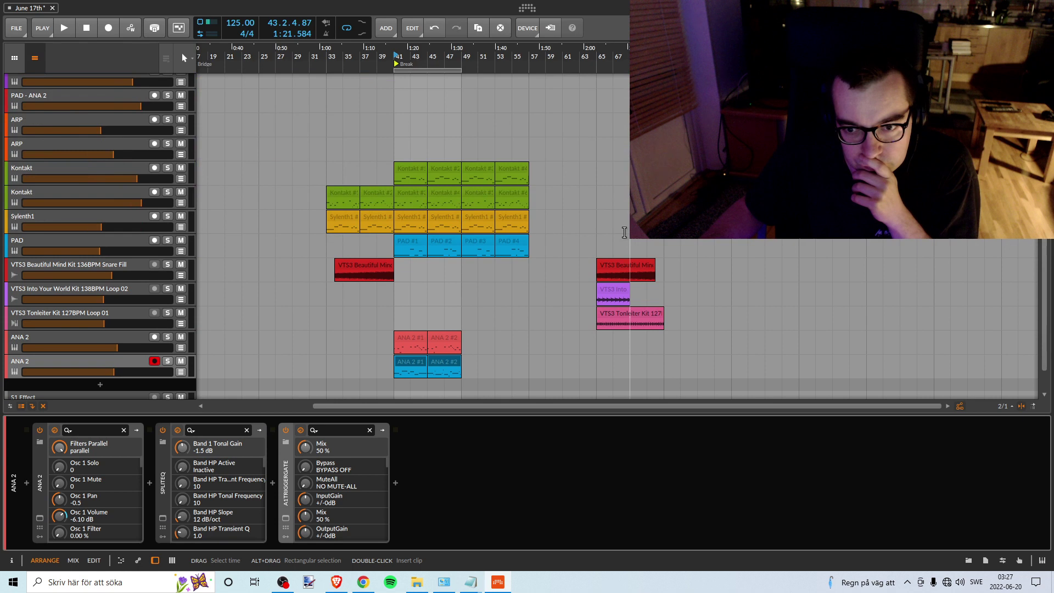
scroll(624, 233, "up", 10)
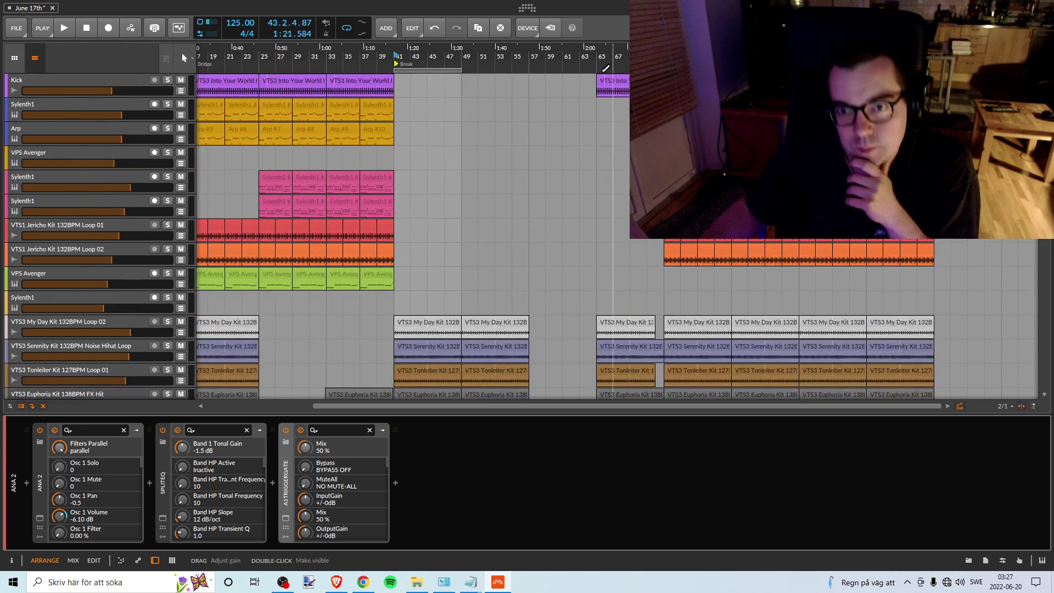
scroll(632, 307, "down", 10)
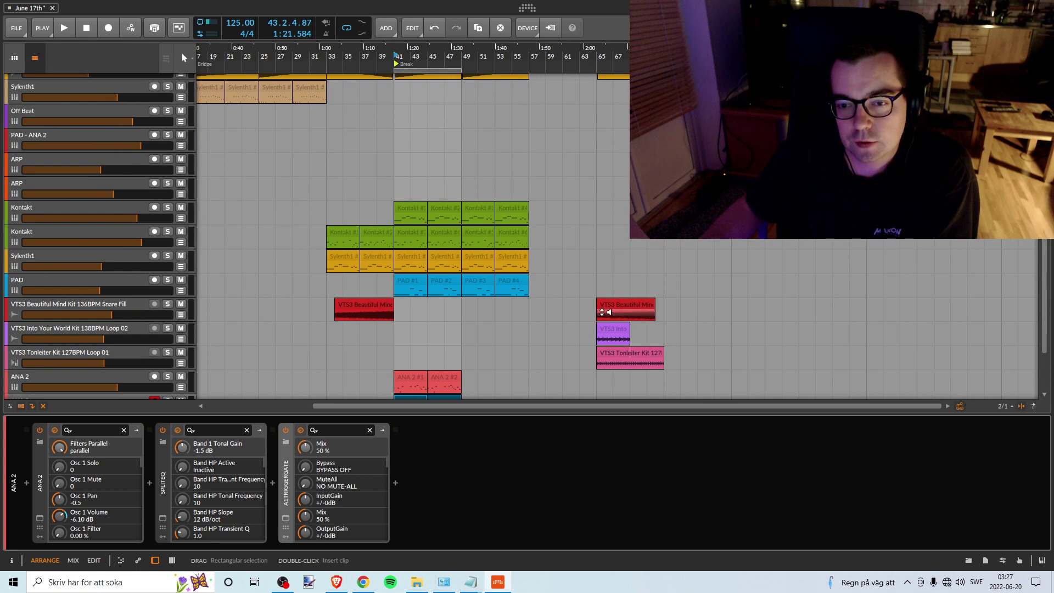
scroll(584, 291, "up", 10)
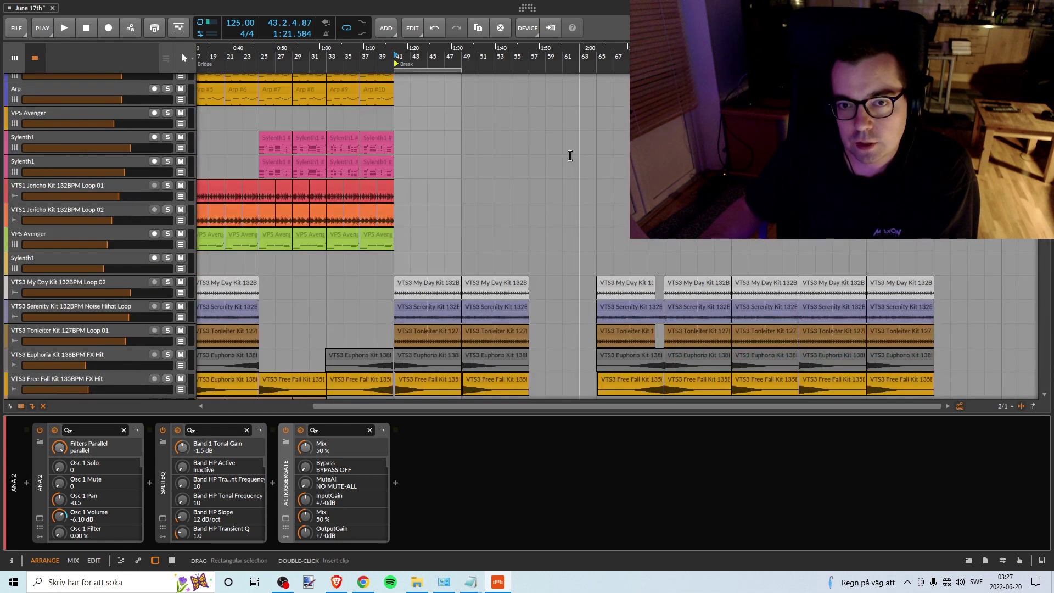
scroll(570, 156, "down", 10)
left_click(647, 272)
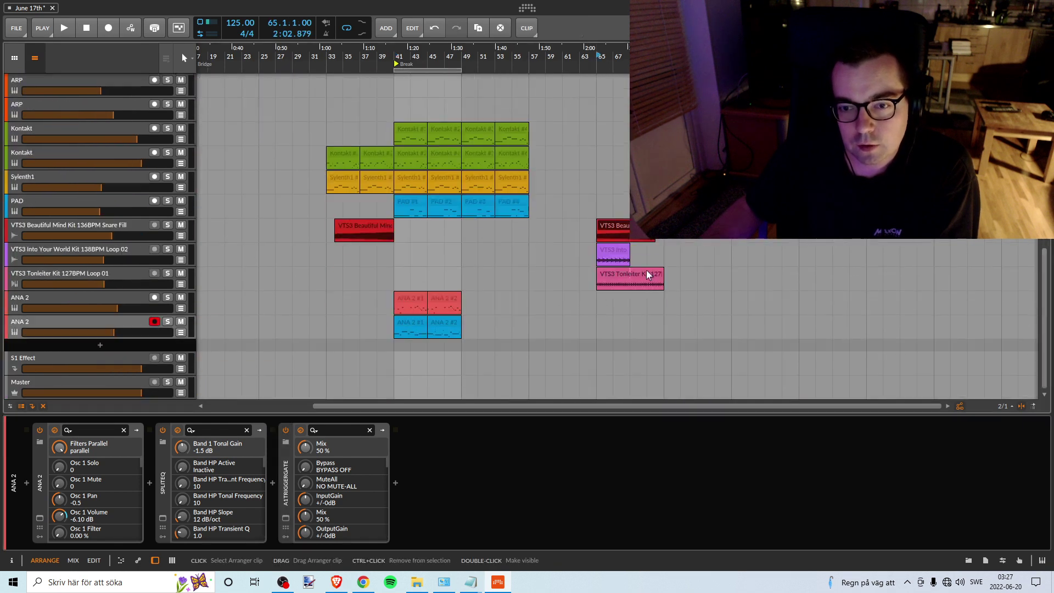
left_click_drag(623, 222, 498, 236)
Step: Shift the loop region to the second half of the break, bars 49 to 57
left_click_drag(449, 69, 511, 71)
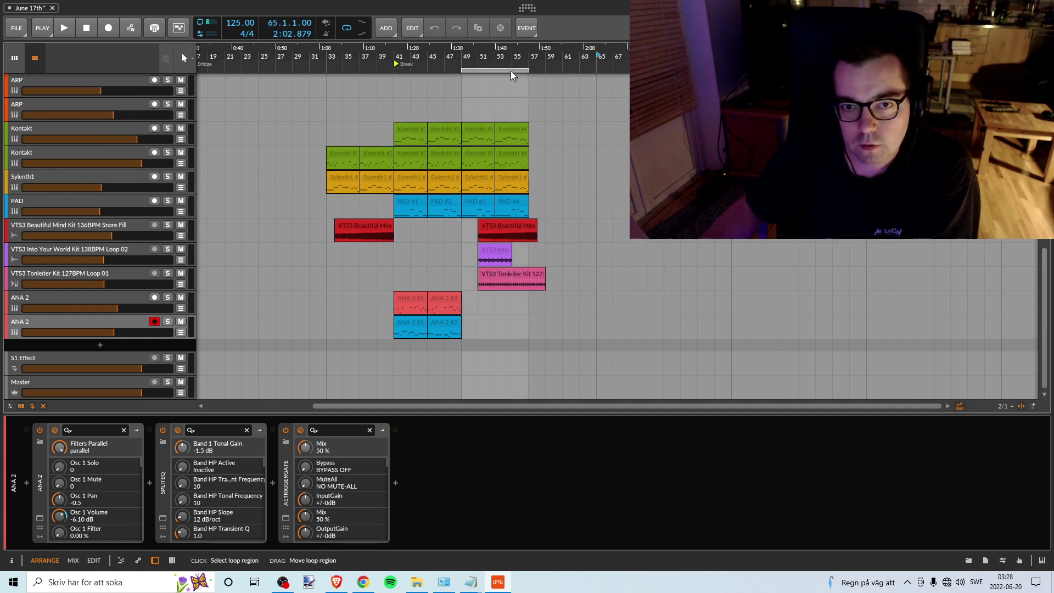
scroll(510, 56, "up", 3)
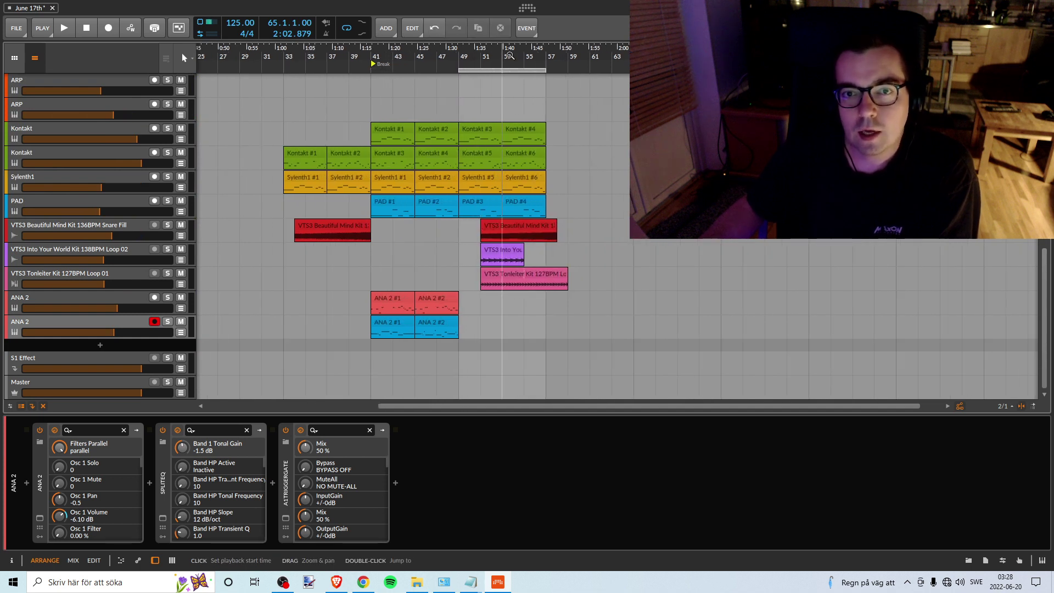
scroll(510, 55, "up", 3)
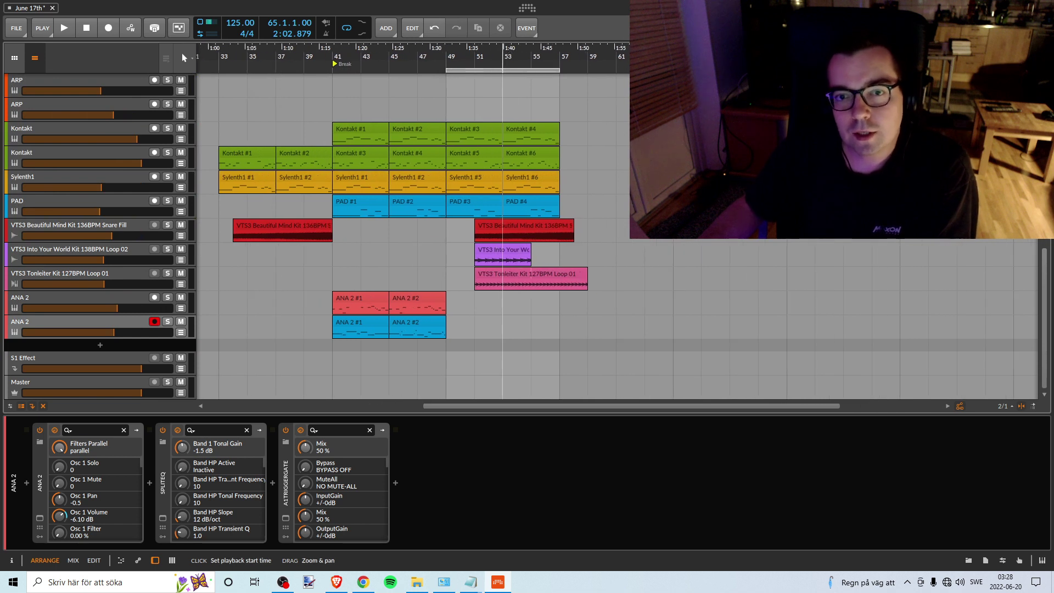
Step: Move the snare fill and the two loop clips below it one bar earlier, from bar 51 to bar 50
left_click(505, 225)
left_click(514, 274, "shift")
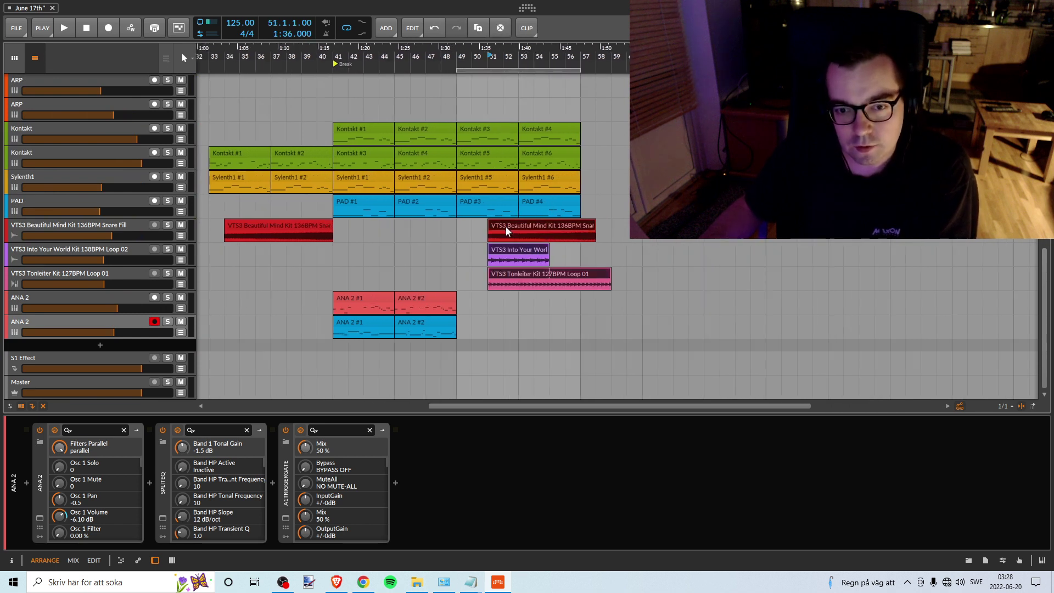
mouse_move(506, 226)
left_mouse_down()
mouse_move(472, 229)
mouse_move(491, 230)
left_mouse_up()
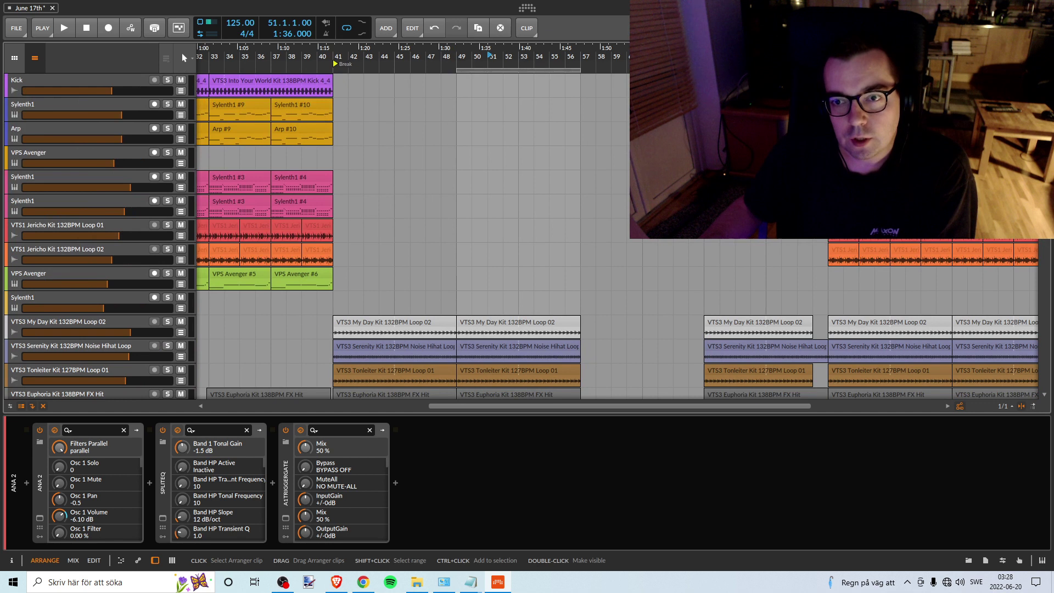
Step: Move the kick build-up clips from bar 65 to bar 50 and play the build-up from bar 49
left_click(704, 290)
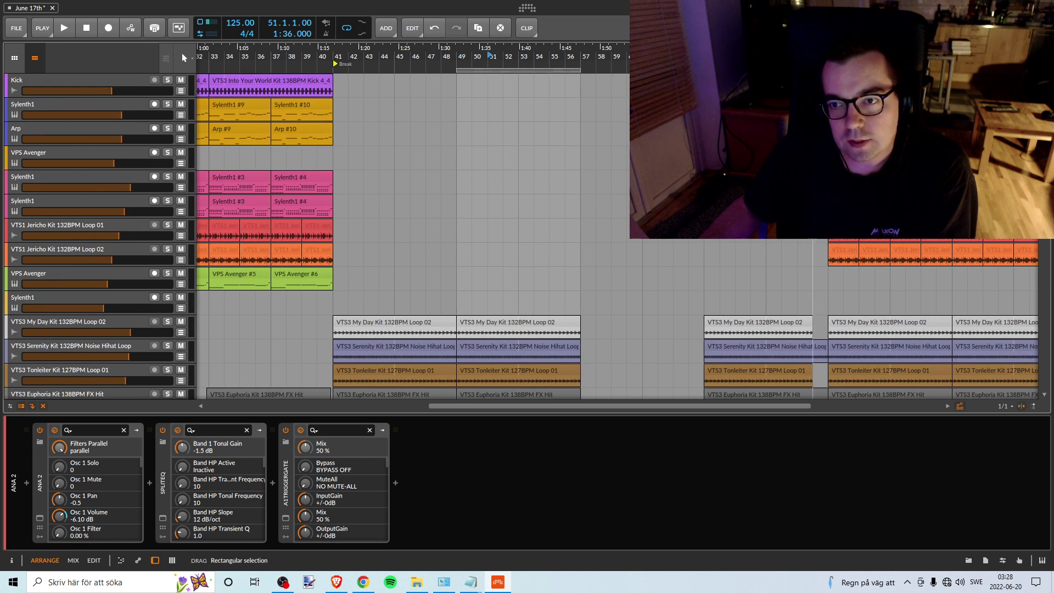
left_click_drag(659, 87, 504, 87)
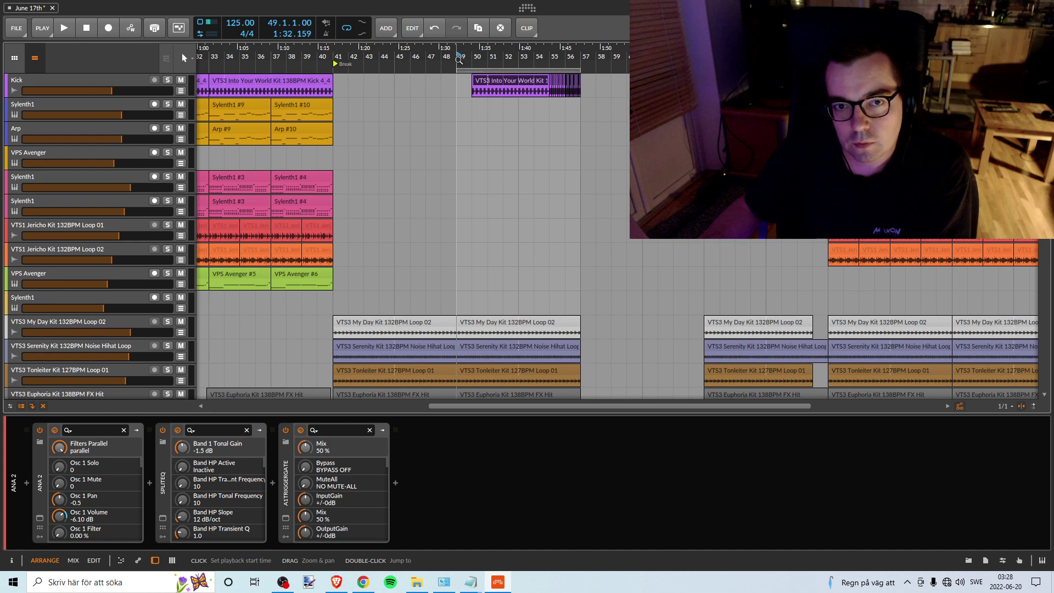
key("space")
scroll(449, 139, "down", 3)
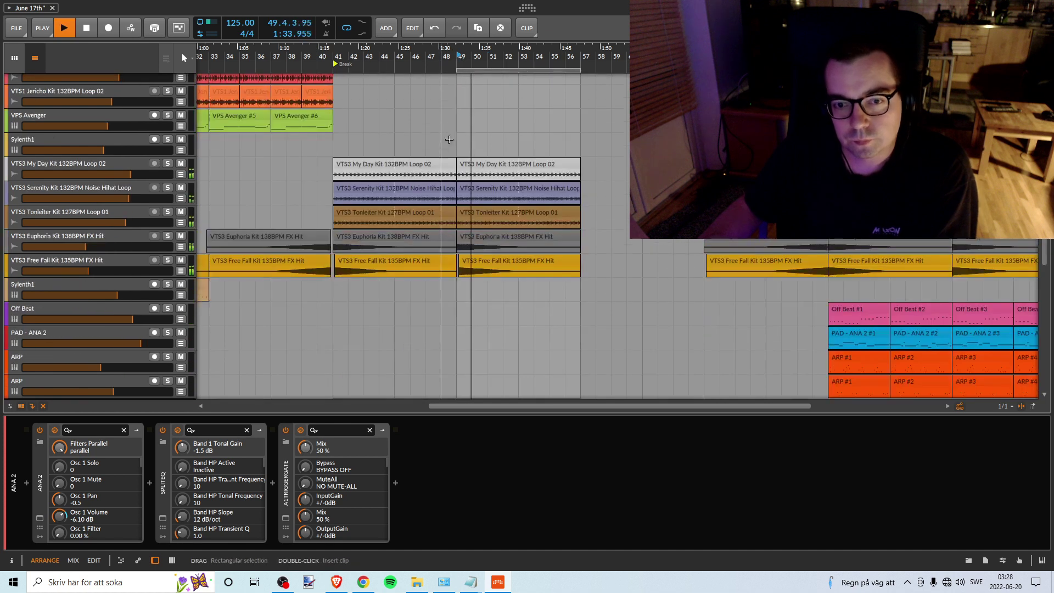
scroll(520, 200, "up", 2)
scroll(520, 197, "up", 1)
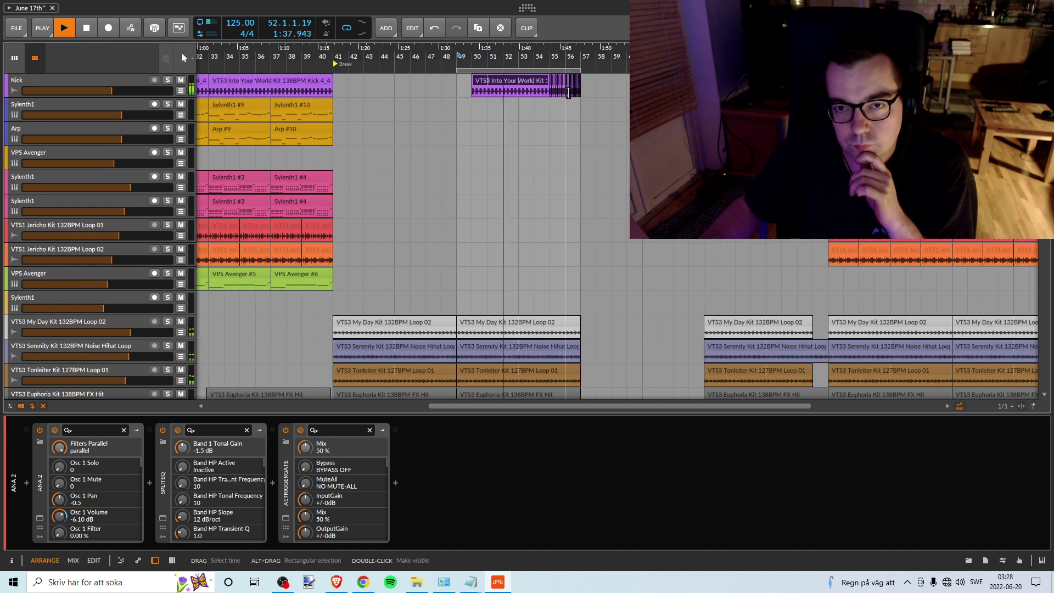
Step: Play through the break build-up and the chorus from bar 73 while checking the clips on every track
scroll(577, 182, "down", 3)
scroll(575, 180, "up", 3)
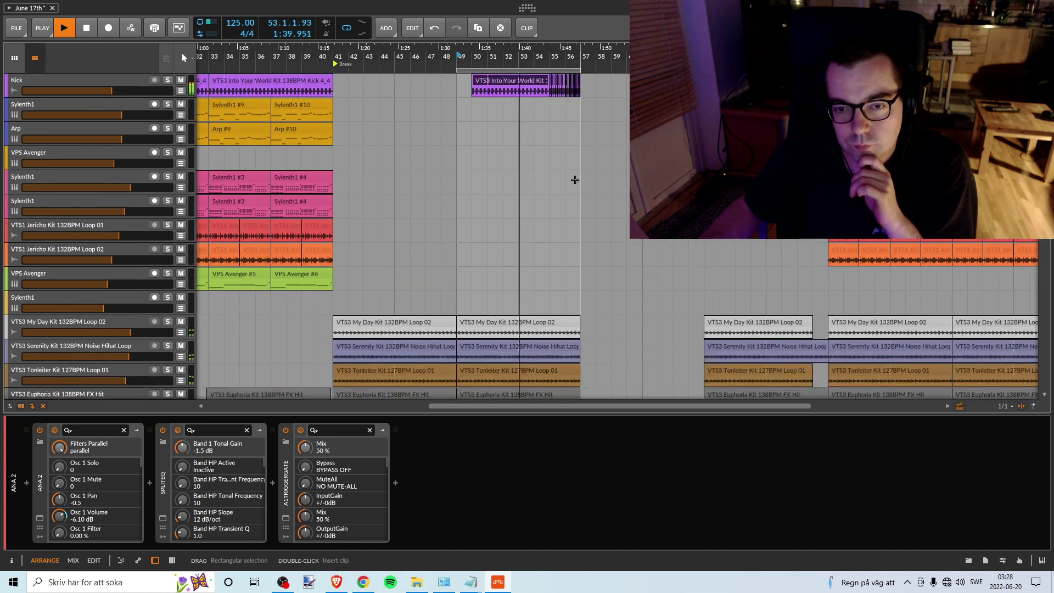
scroll(575, 180, "down", 8)
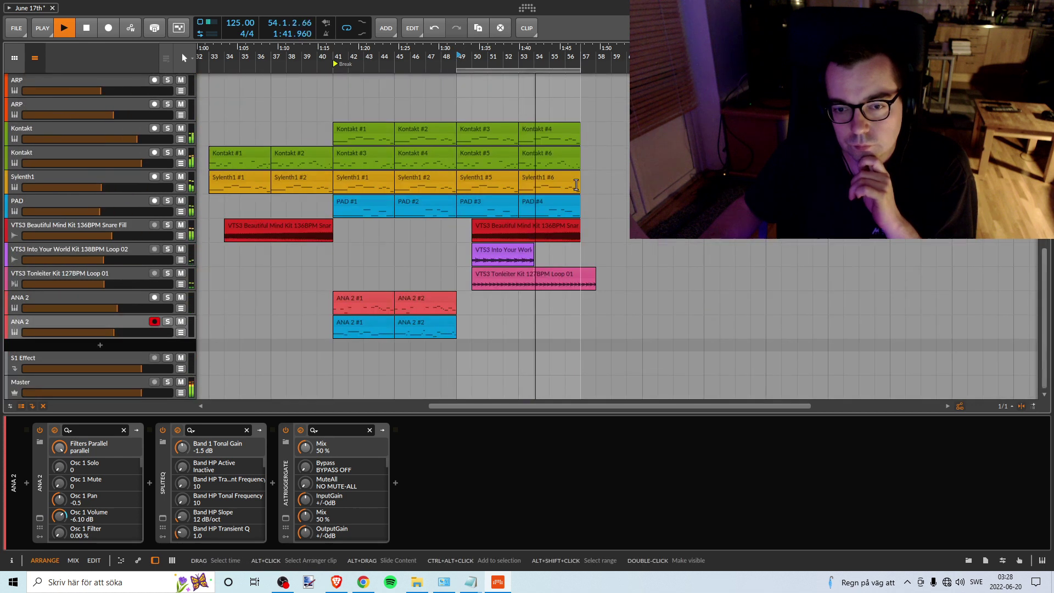
scroll(577, 180, "up", 5)
scroll(576, 180, "up", 3)
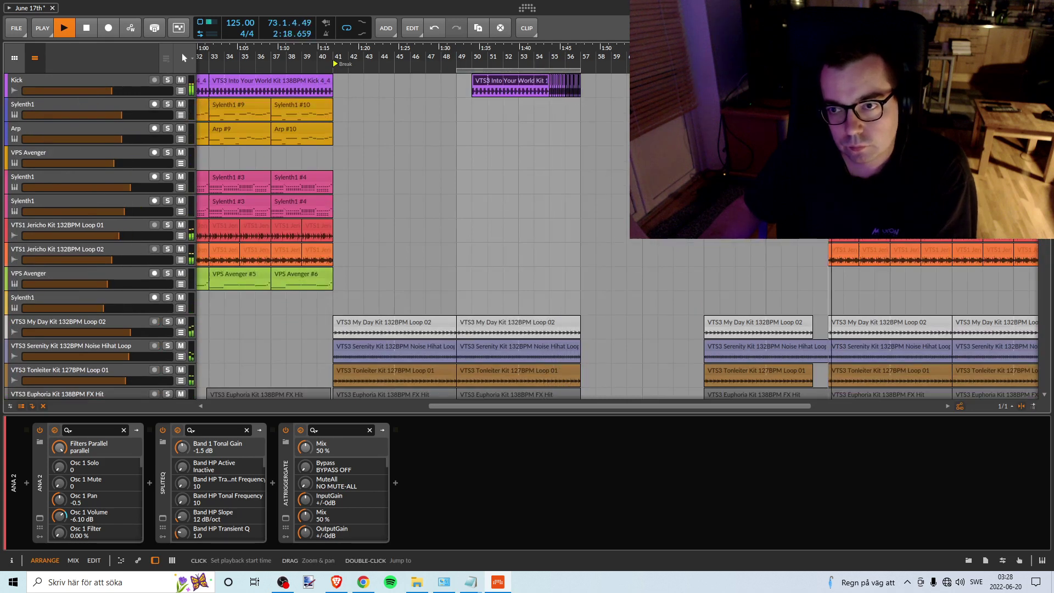
left_click_drag(816, 56, 782, 78)
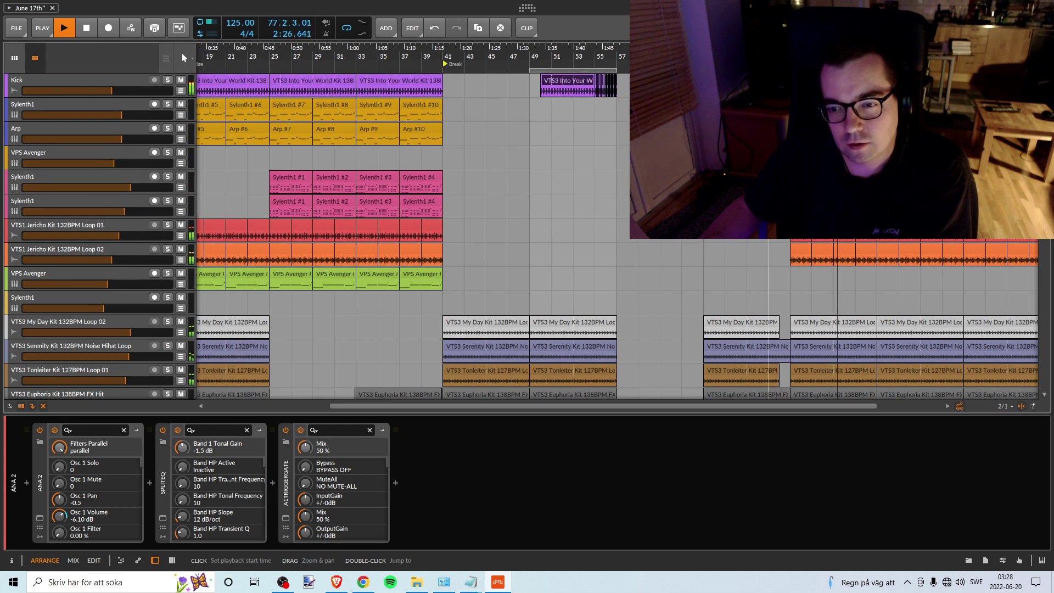
scroll(344, 236, "down", 5)
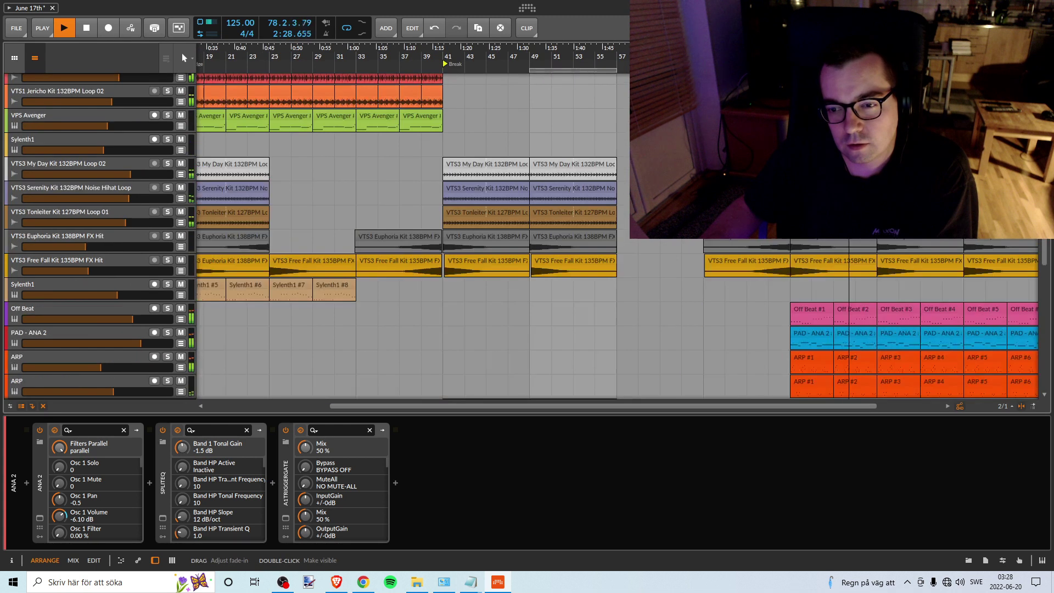
scroll(343, 237, "up", 5)
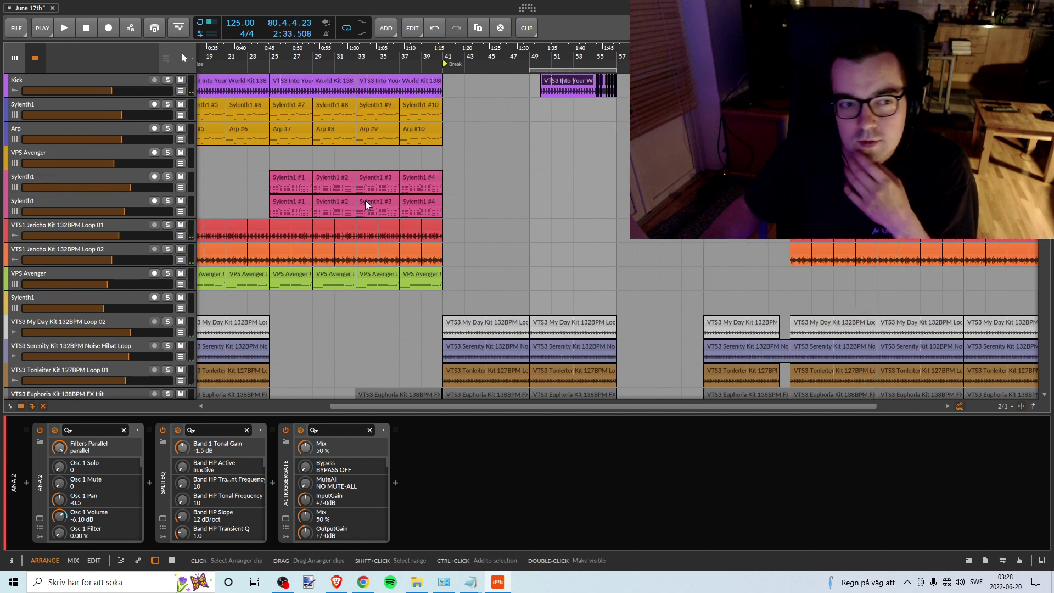
Step: Save the project
left_click(25, 28)
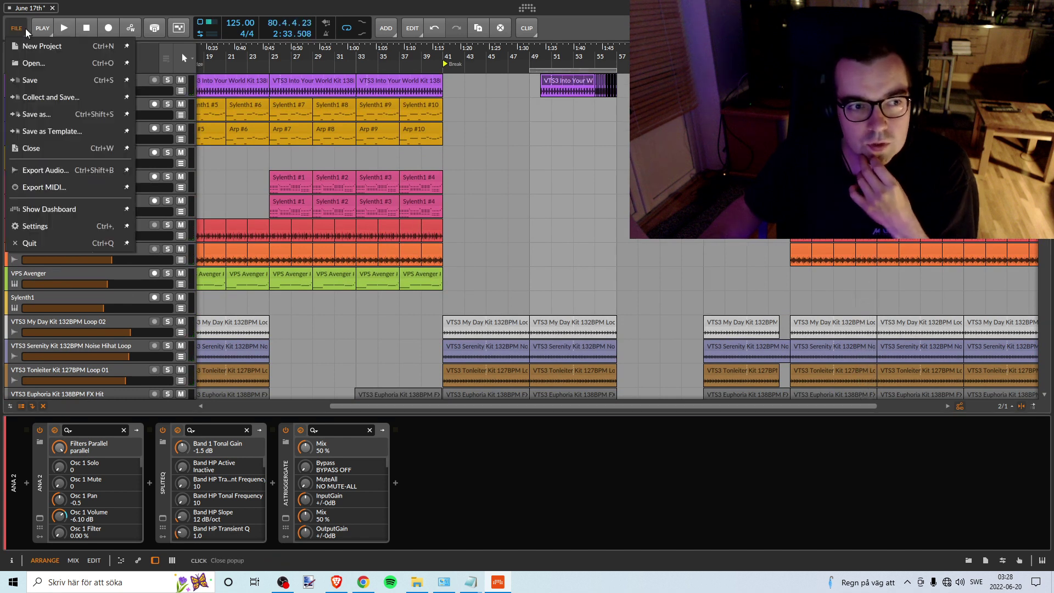
left_click(29, 81)
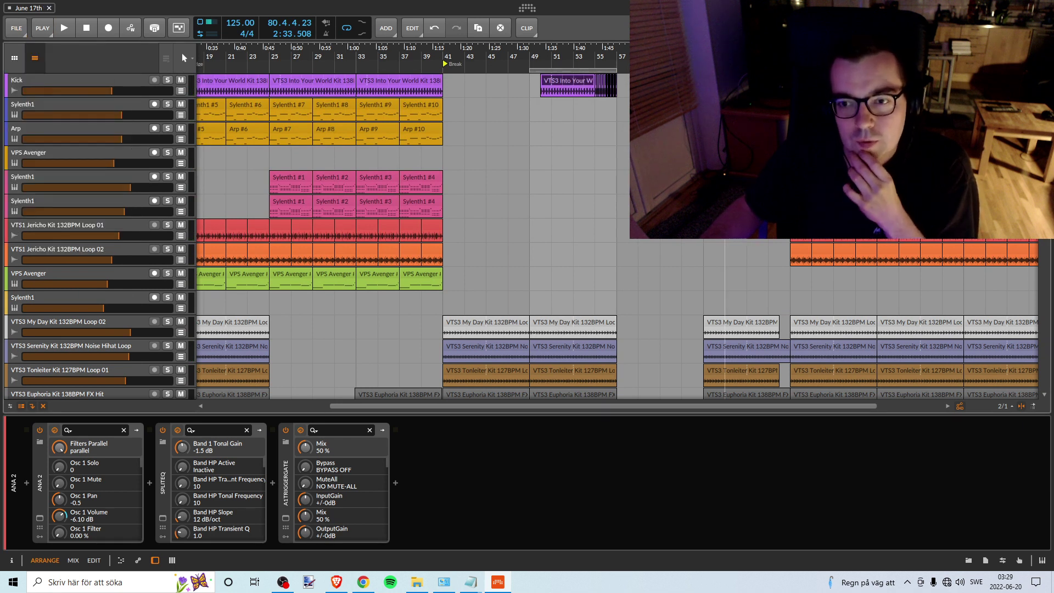
Step: Examine all tracks between the break and the chorus, comparing the break's last clips with those just before the chorus
scroll(659, 318, "down", 15)
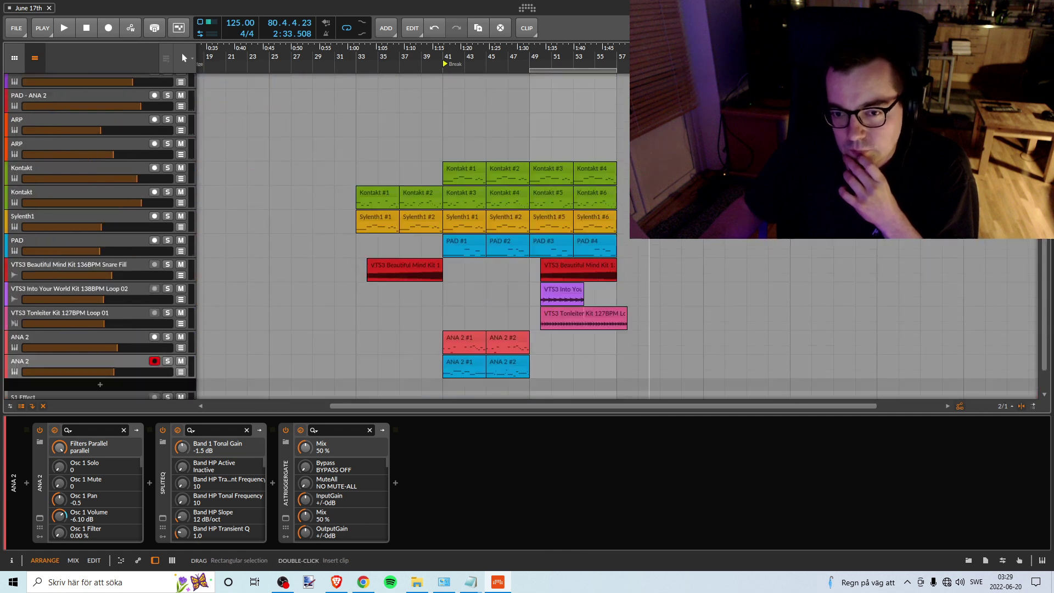
scroll(653, 164, "up", 15)
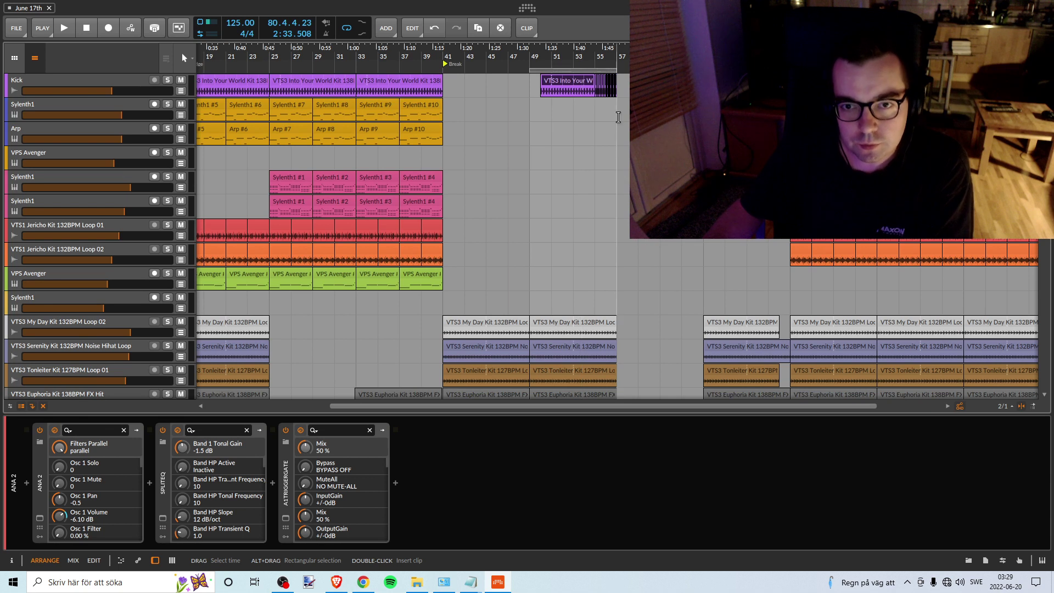
scroll(625, 136, "down", 5)
scroll(714, 165, "up", 4)
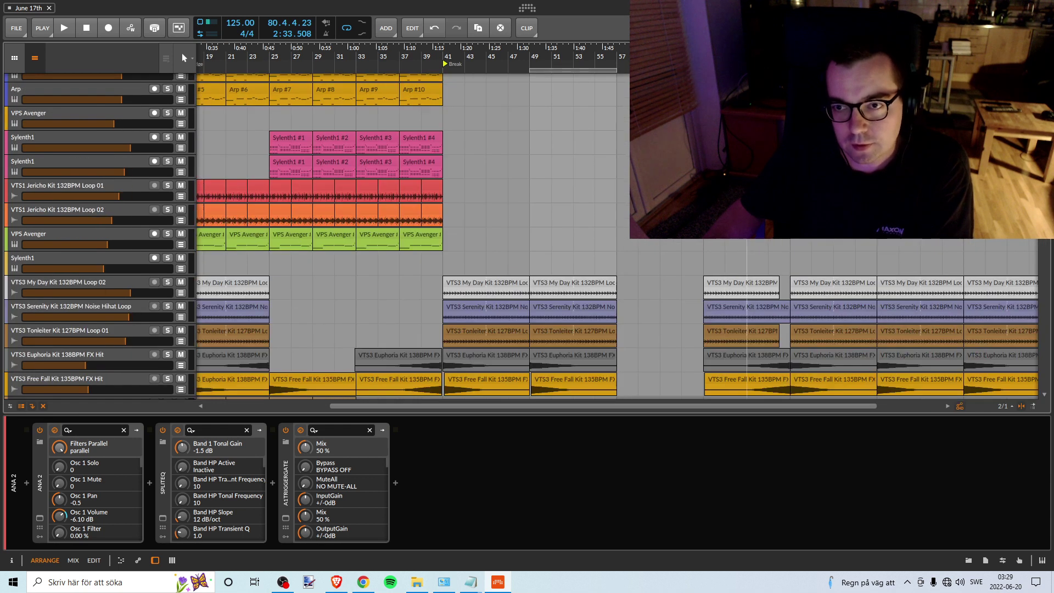
scroll(681, 164, "up", 1)
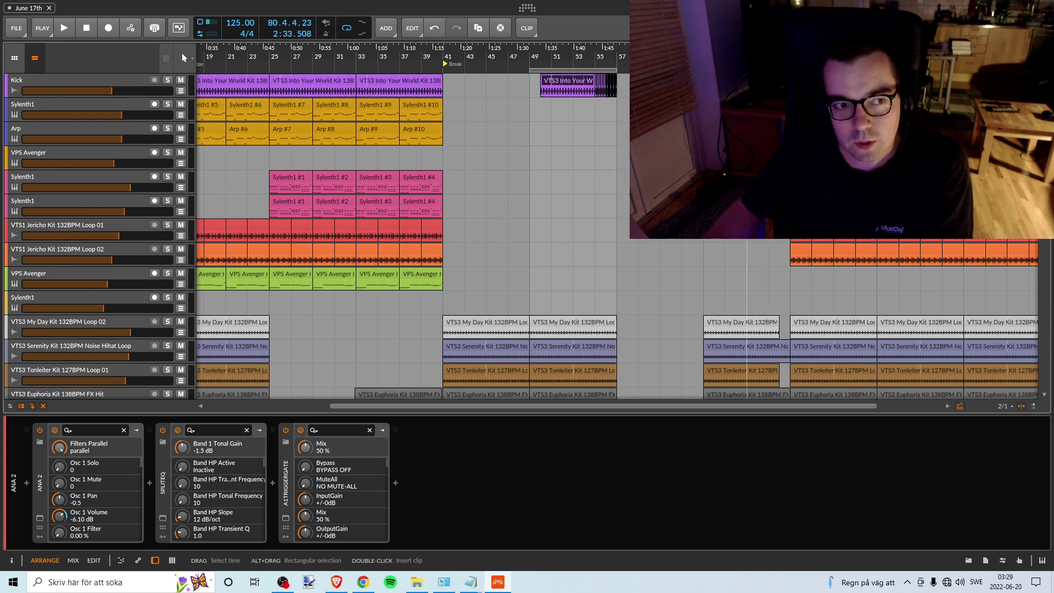
scroll(750, 330, "down", 4)
scroll(749, 330, "up", 2)
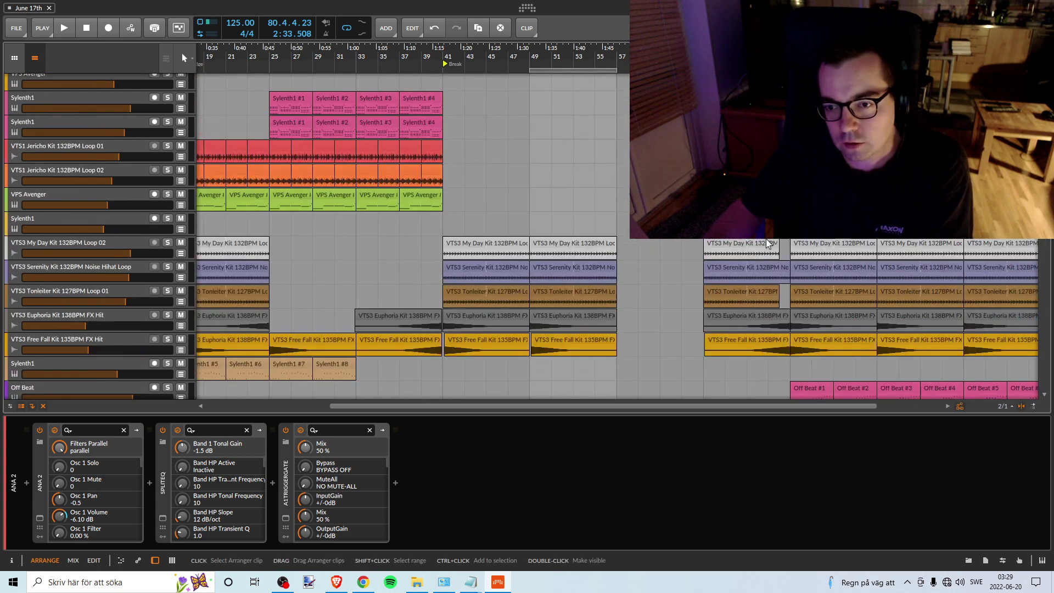
scroll(755, 249, "down", 5)
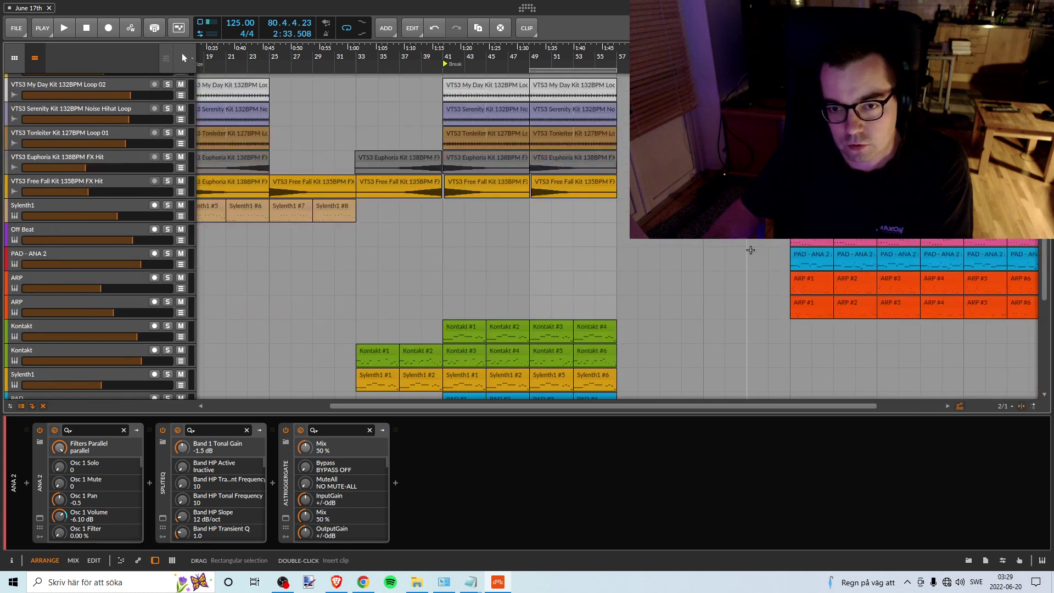
scroll(751, 250, "up", 3)
scroll(752, 250, "down", 9)
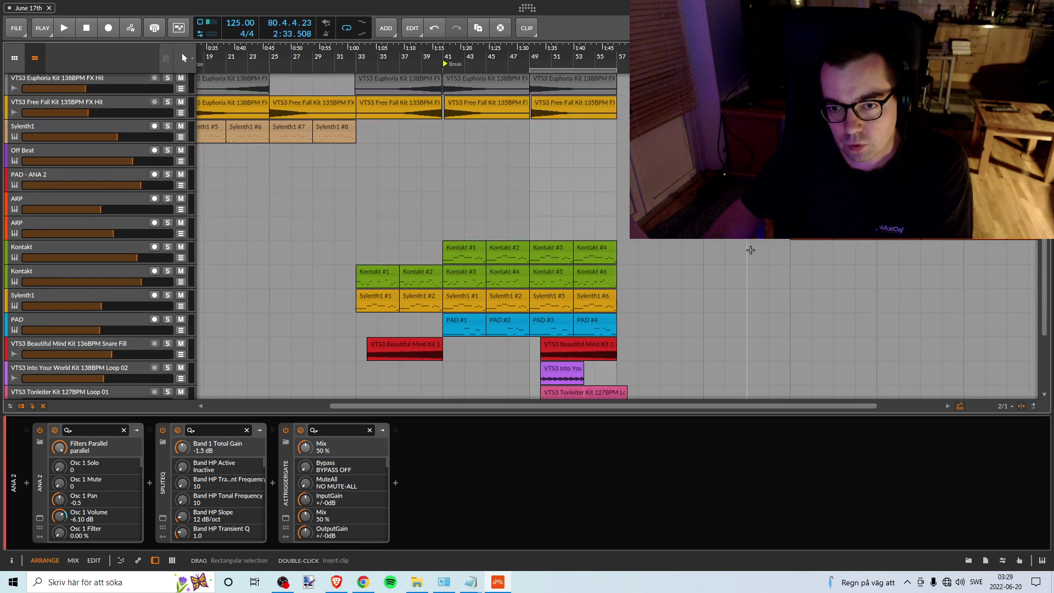
scroll(681, 269, "up", 3)
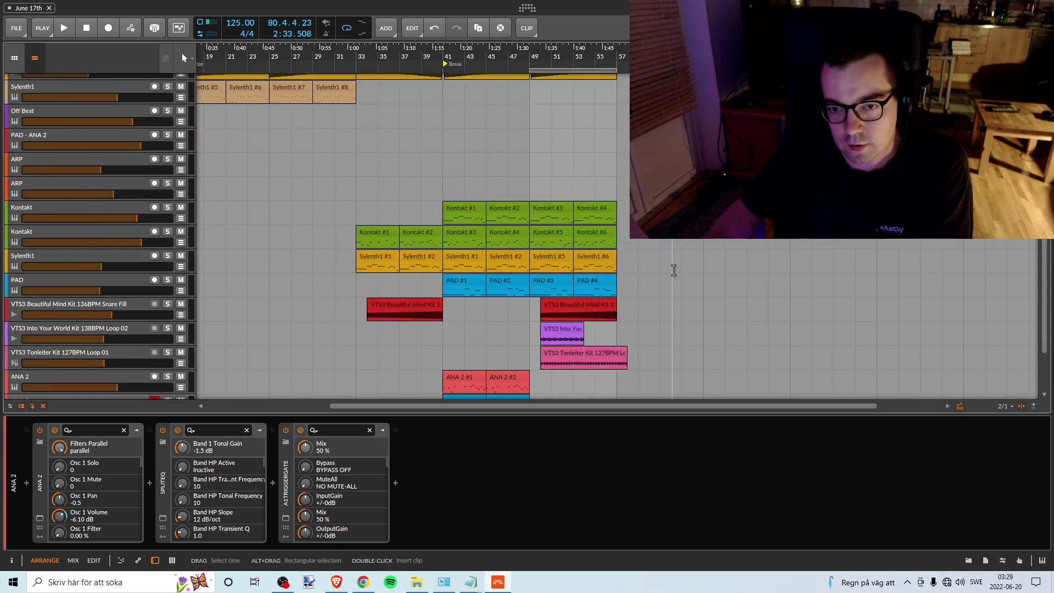
scroll(674, 270, "up", 8)
left_click_drag(638, 292, 531, 189)
left_click(644, 318)
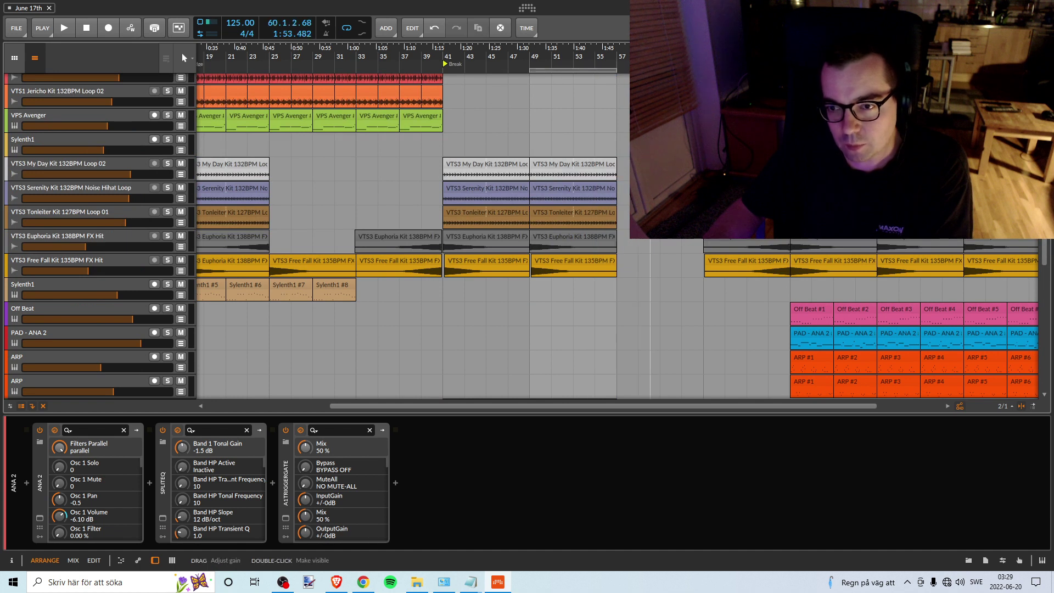
left_click(599, 165)
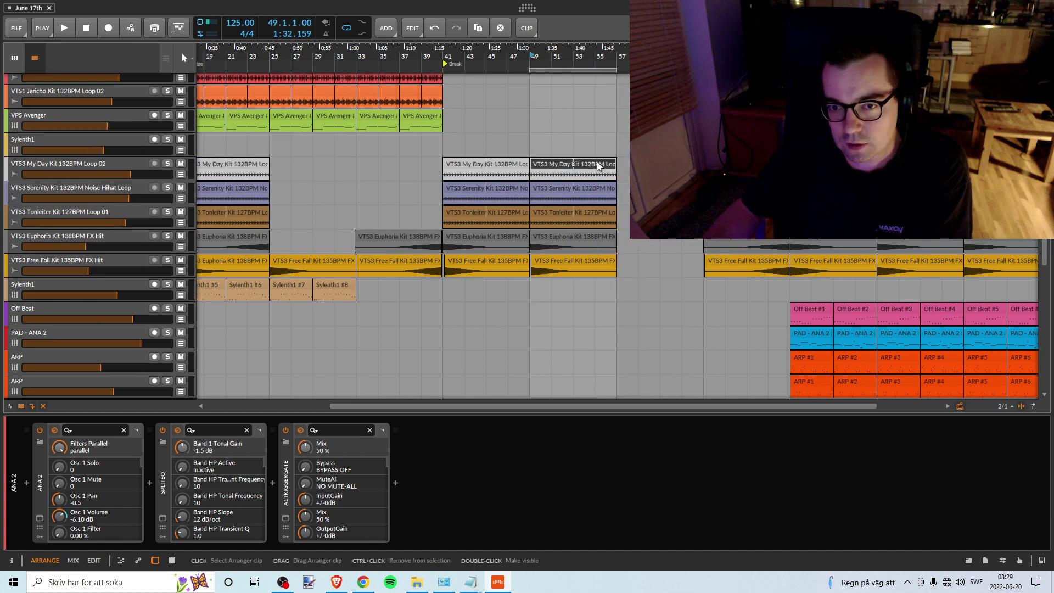
left_click(560, 166, "ctrl")
scroll(560, 166, "up", 5)
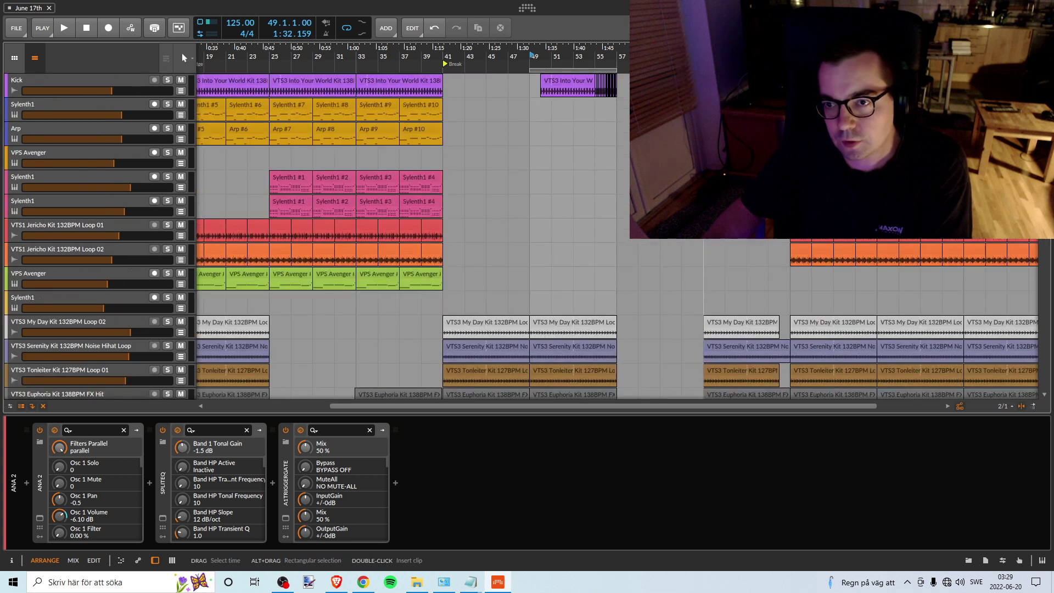
Step: Delete the My Day, Serenity, Tonleiter, Euphoria and Free Fall clips from bars 49 to 57
scroll(560, 166, "down", 4)
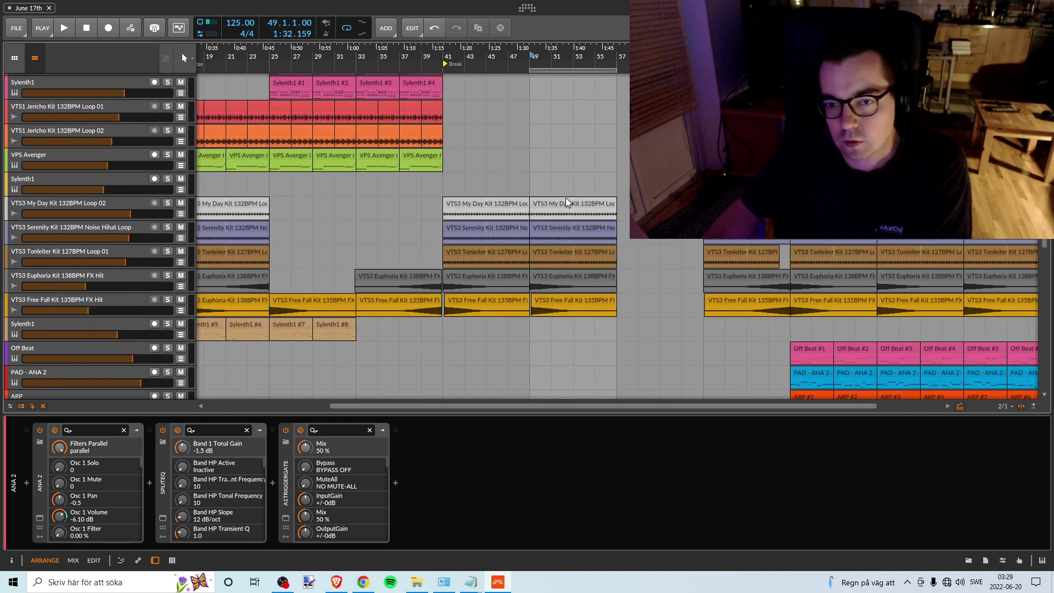
left_click_drag(533, 178, 623, 341)
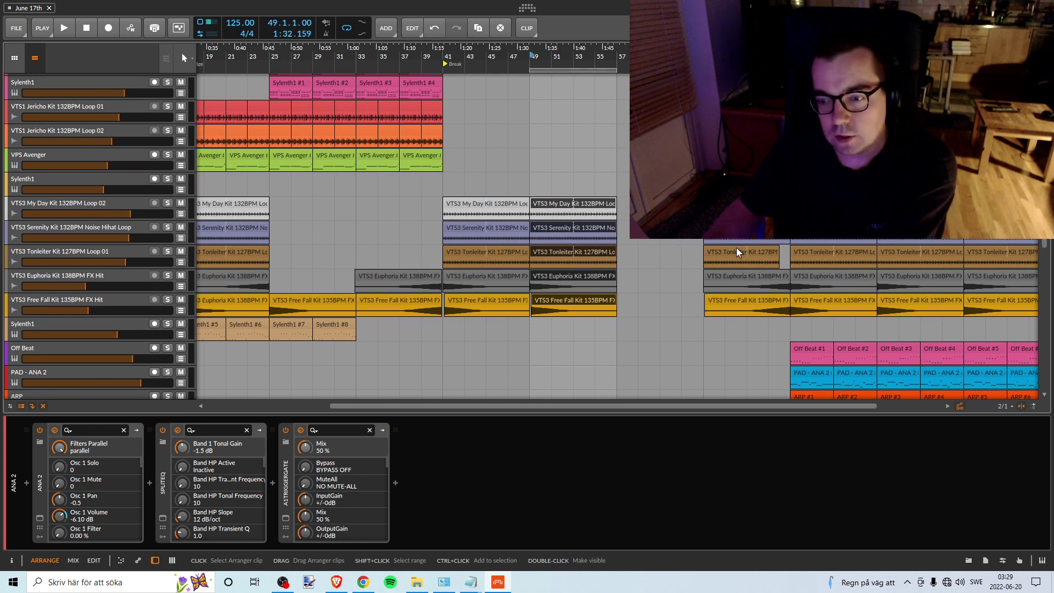
key("Delete")
Step: Try to move a time selection from bar 63 to 73 over the loop and FX clips back to bar 47
left_click_drag(681, 241, 792, 328)
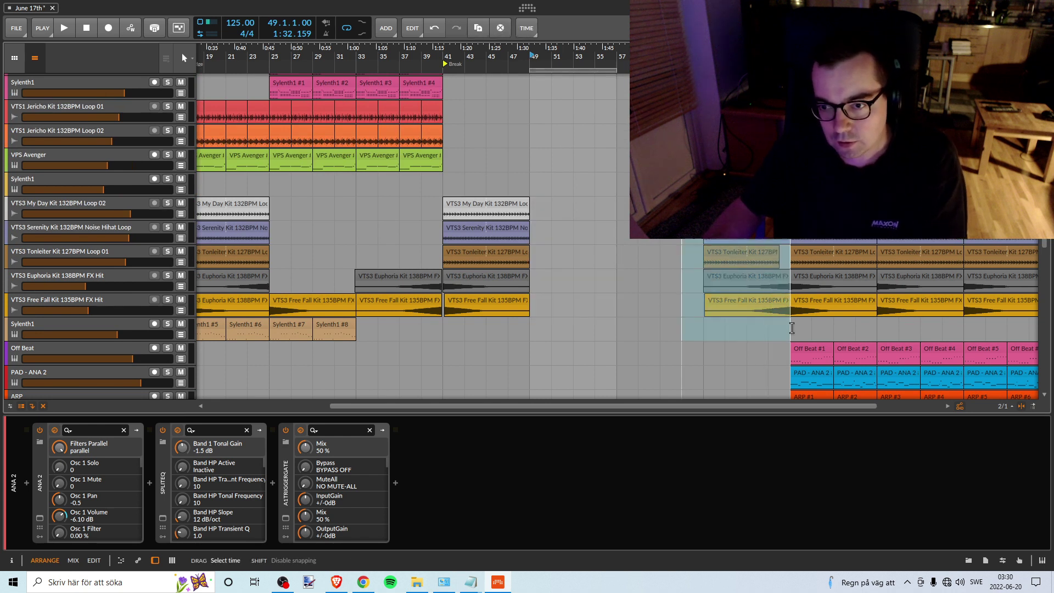
left_click_drag(724, 208, 561, 207)
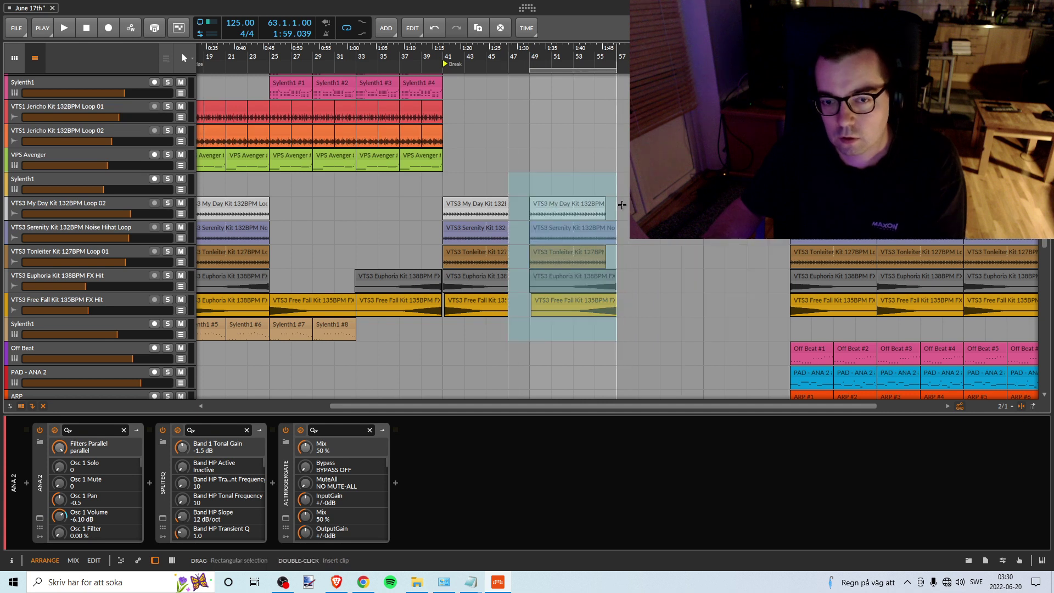
key("ctrl+z")
left_click(660, 274)
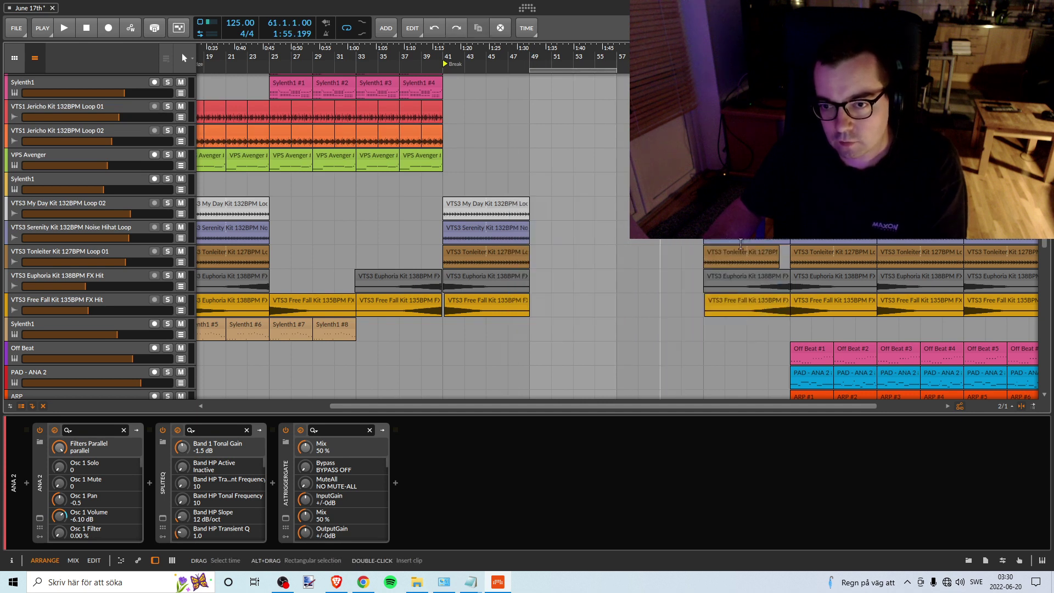
Step: Move the five loop and FX clips just before the chorus from bar 65 to bar 49
left_click(755, 298)
left_click(733, 273, "ctrl")
left_click(732, 252, "ctrl")
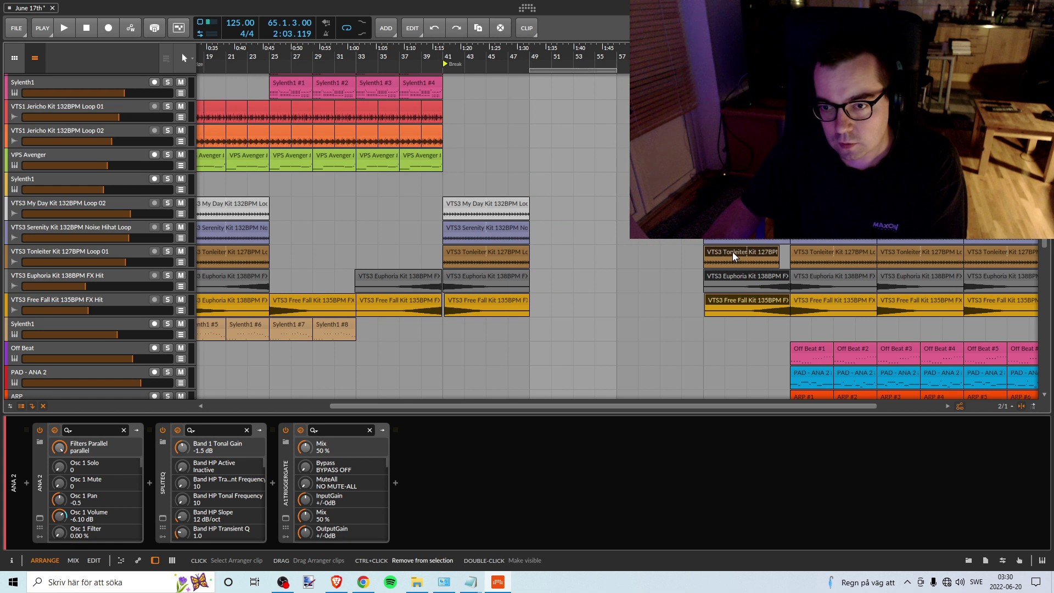
left_click_drag(745, 209, 571, 209)
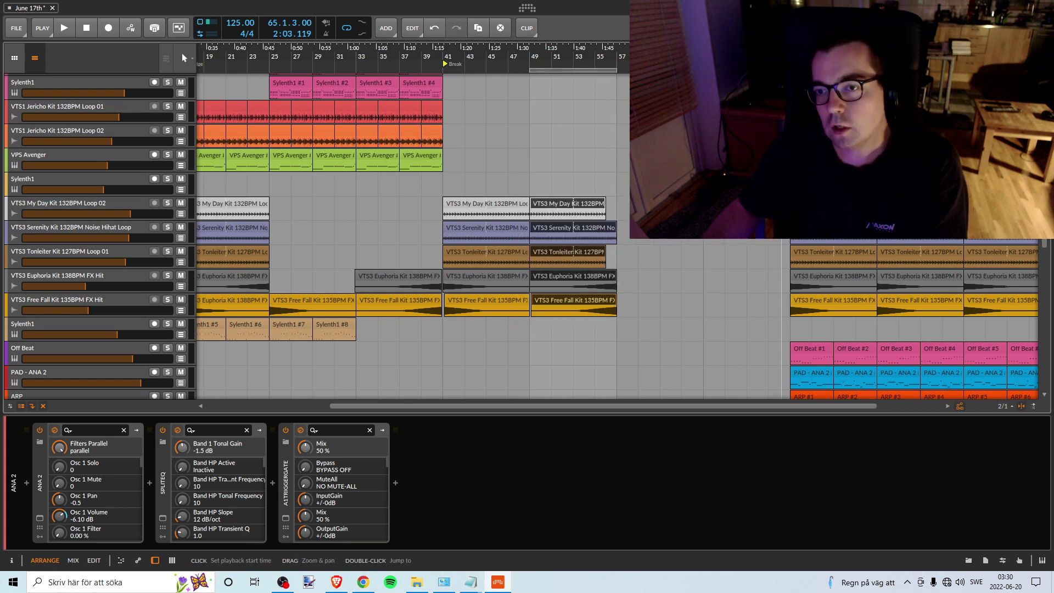
Step: Move all chorus clips, from the Kick down to the ARP tracks, from bar 73 to bar 57
left_click_drag(517, 60, 517, 69)
scroll(651, 239, "down", 10)
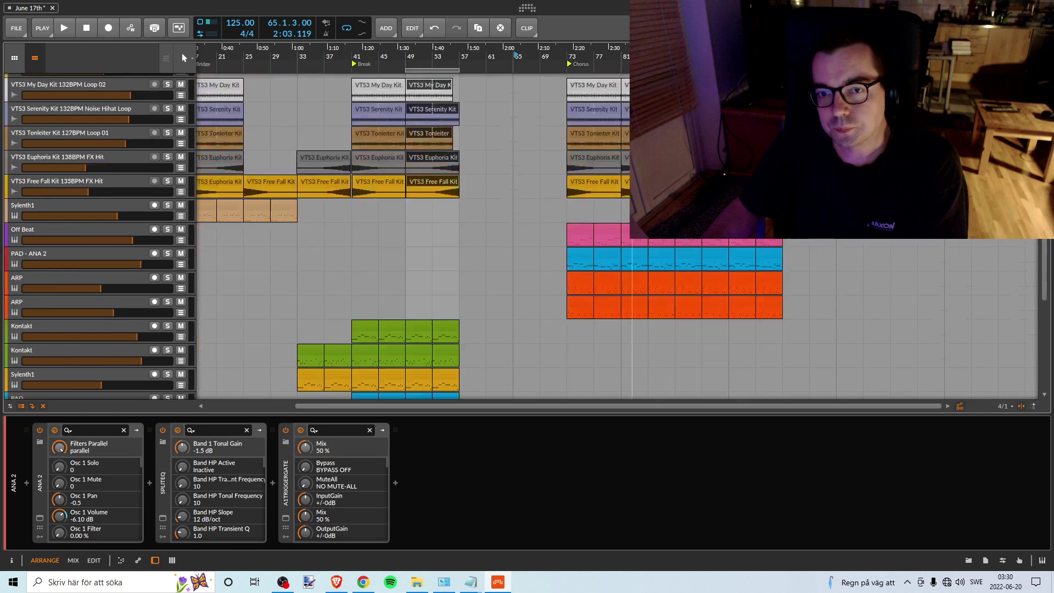
scroll(651, 239, "up", 8)
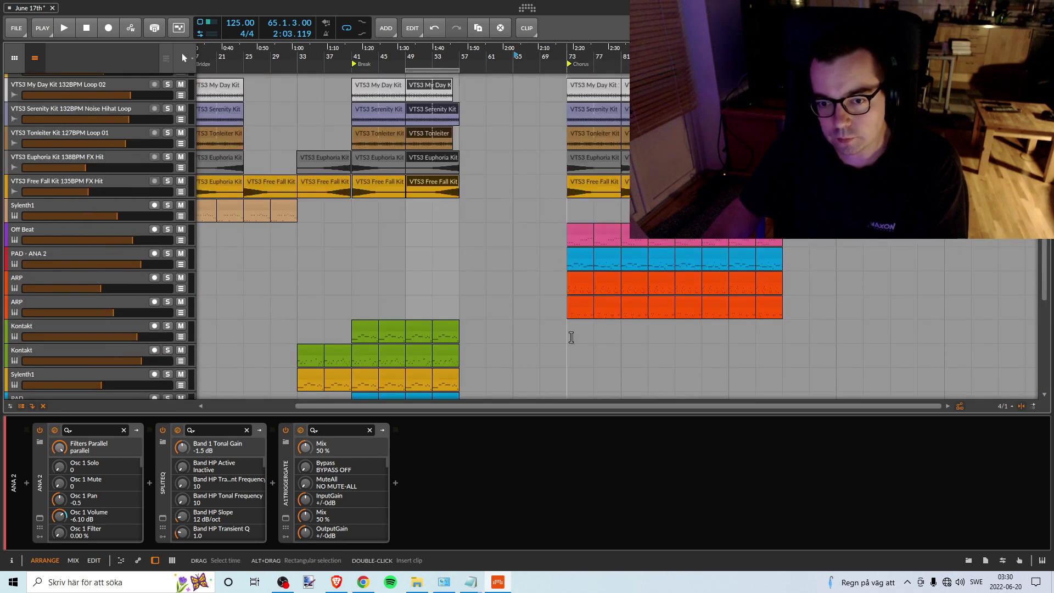
left_click_drag(568, 331, 844, 105)
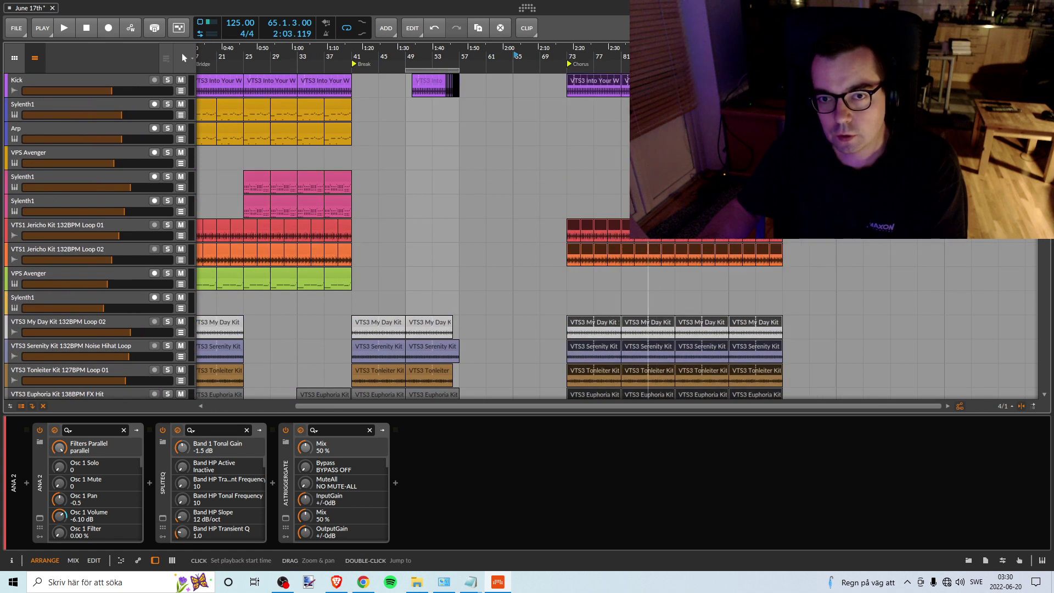
scroll(520, 255, "down", 5)
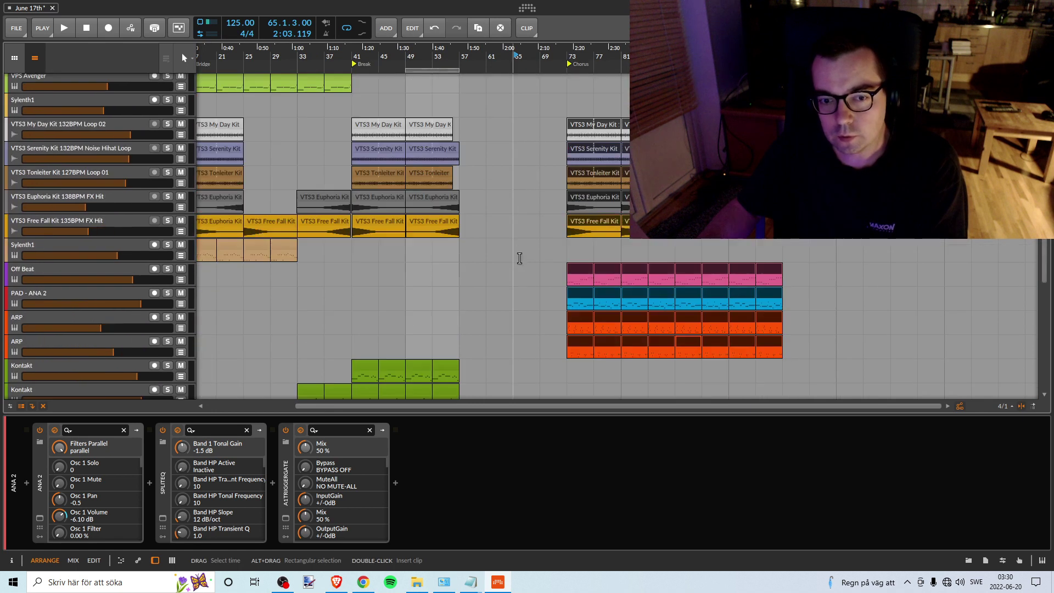
scroll(520, 255, "up", 5)
left_click_drag(588, 86, 477, 87)
scroll(423, 122, "down", 10)
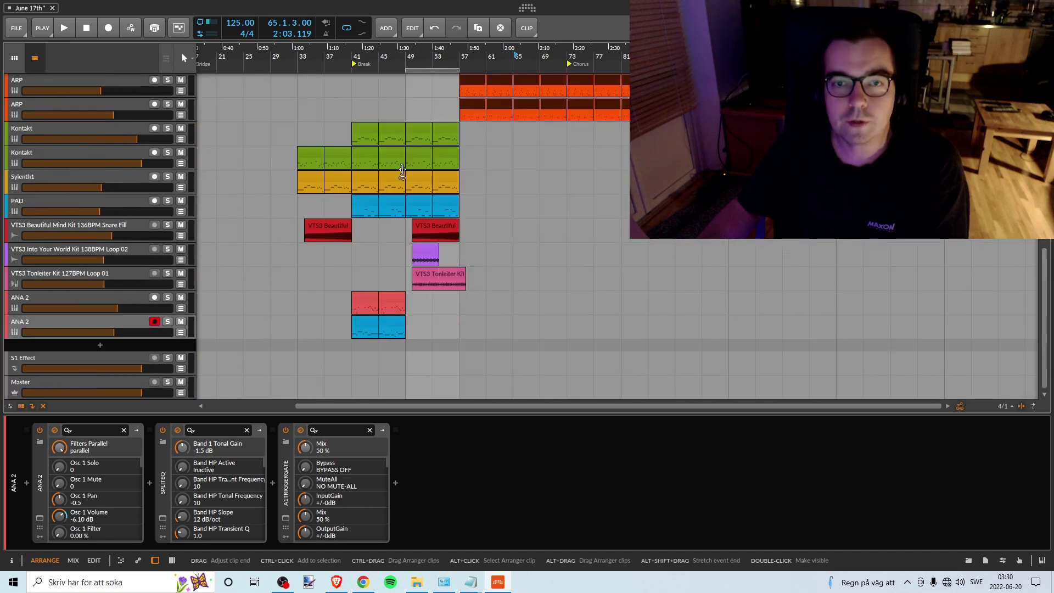
scroll(433, 122, "up", 10)
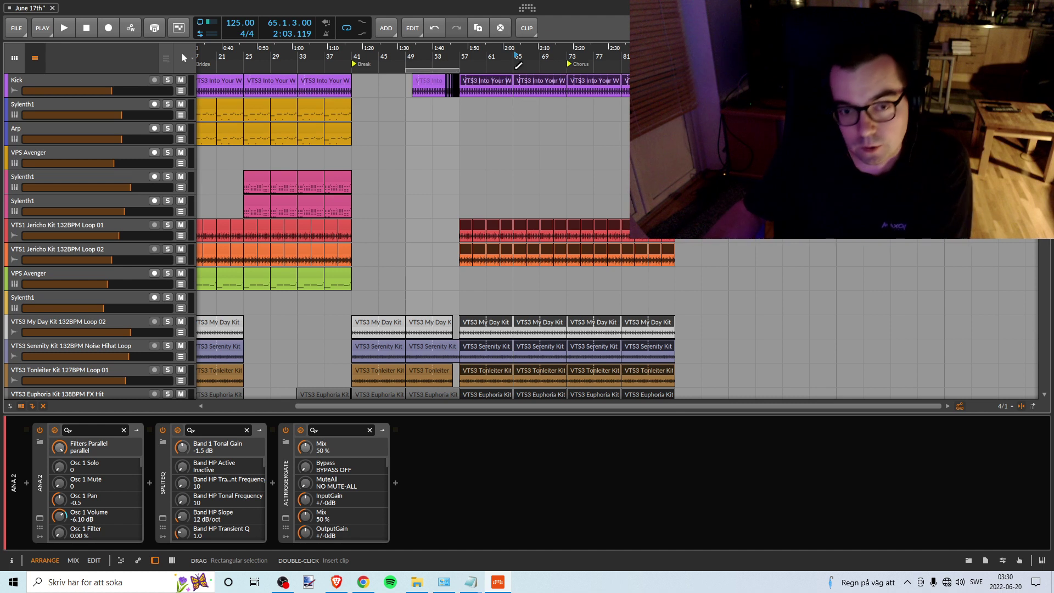
Step: Set the loop region to bars 37 to 61 and play the shortened break from bar 37
mouse_move(415, 68)
left_mouse_down()
mouse_move(361, 68)
mouse_move(512, 71)
left_mouse_up()
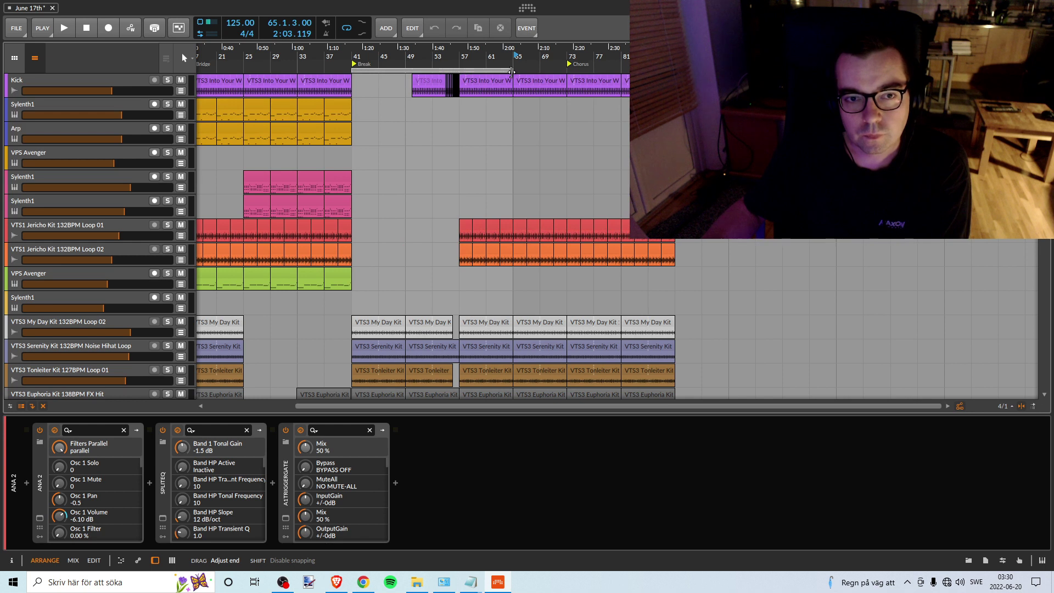
left_click_drag(358, 70, 331, 69)
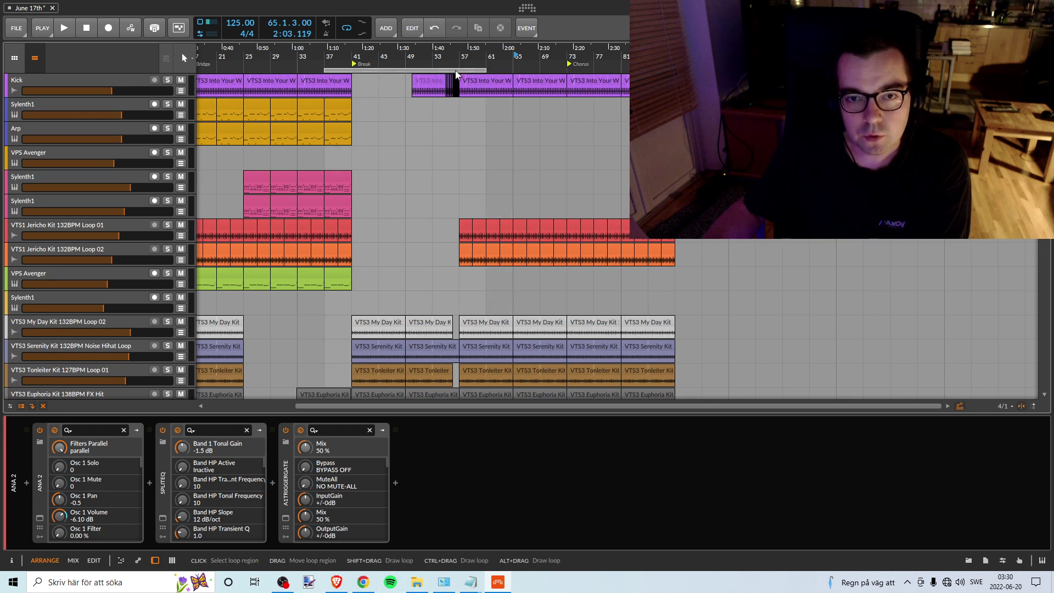
key("space")
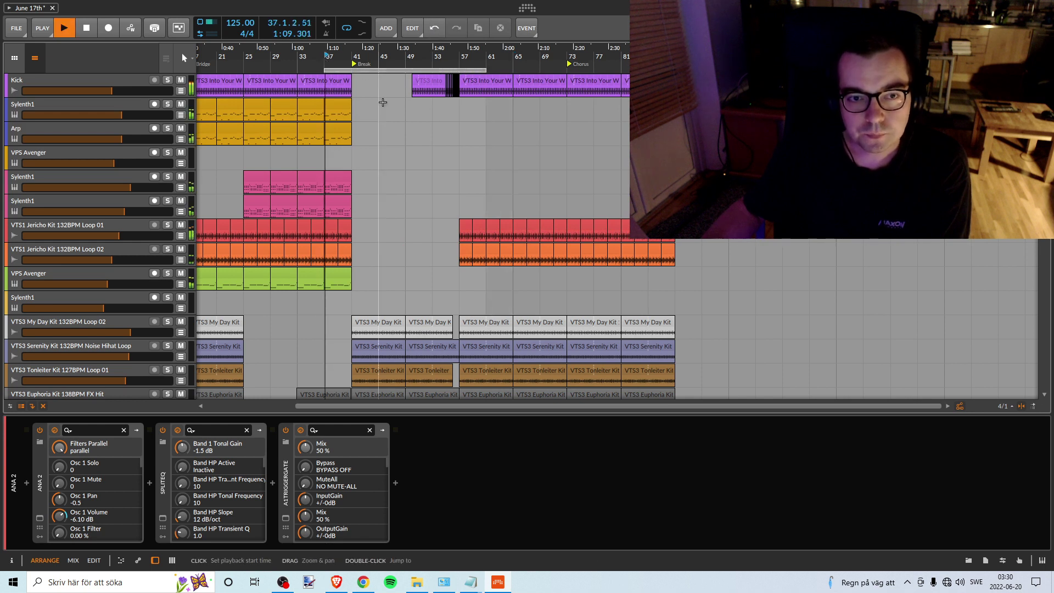
Step: Examine the clips across all tracks in the break and chorus while the arrangement plays from bar 37
scroll(416, 157, "down", 5)
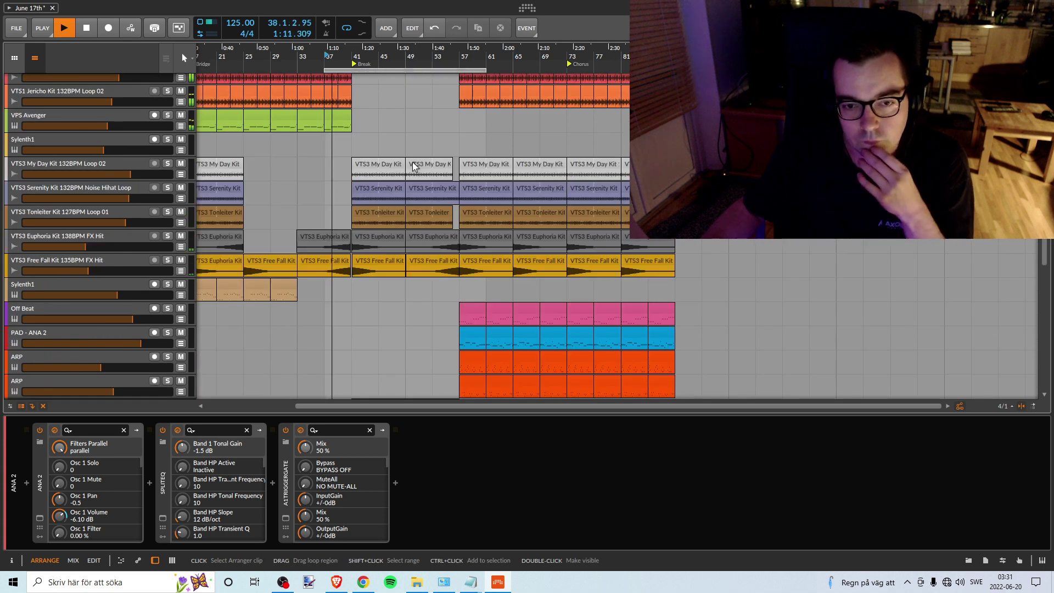
scroll(413, 162, "up", 5)
scroll(423, 170, "down", 9)
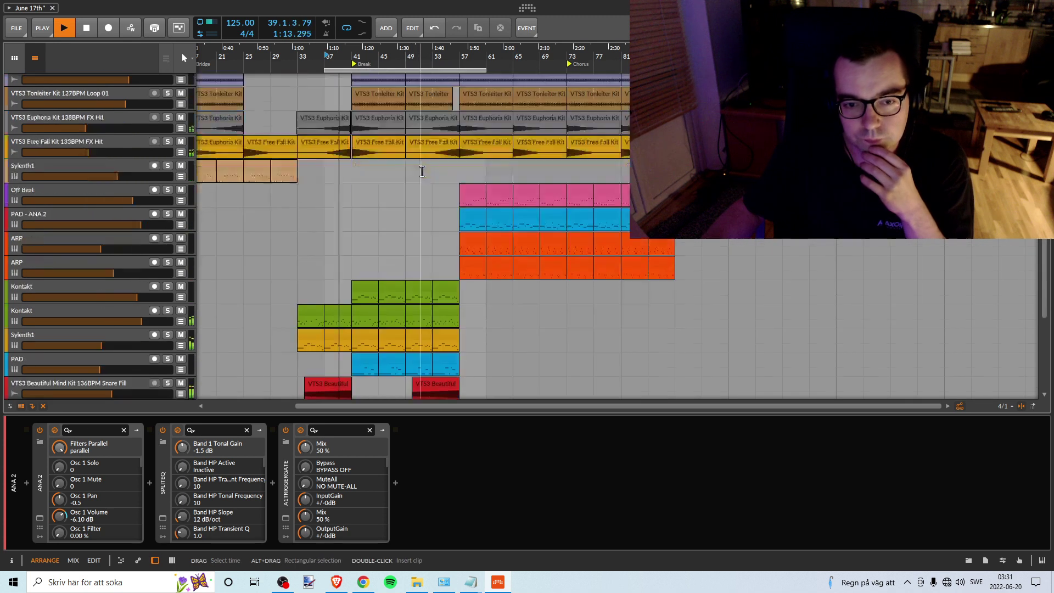
scroll(422, 172, "down", 4)
scroll(420, 173, "up", 5)
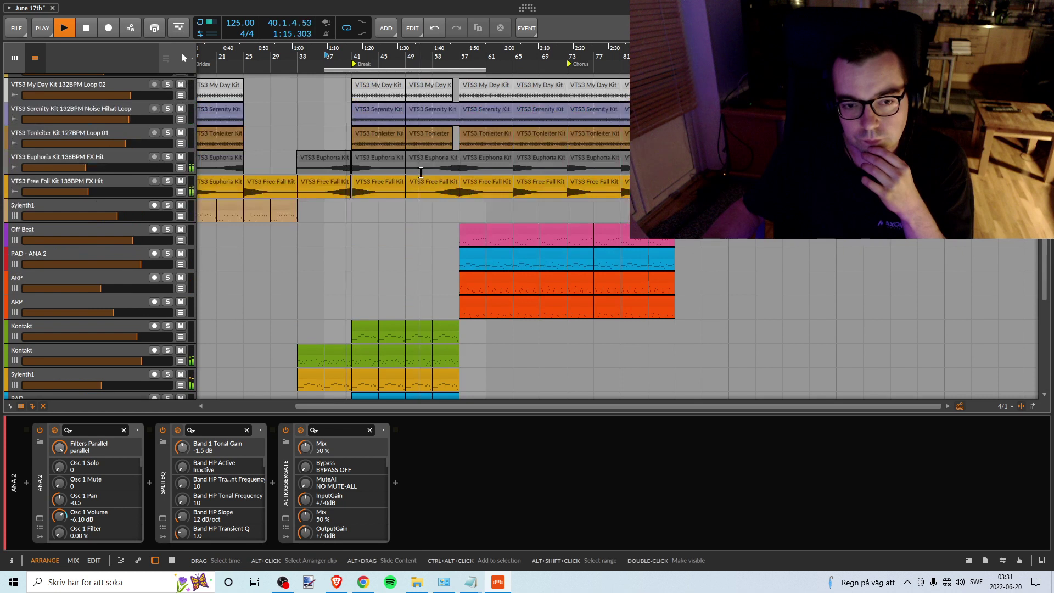
scroll(420, 172, "up", 3)
scroll(418, 173, "down", 8)
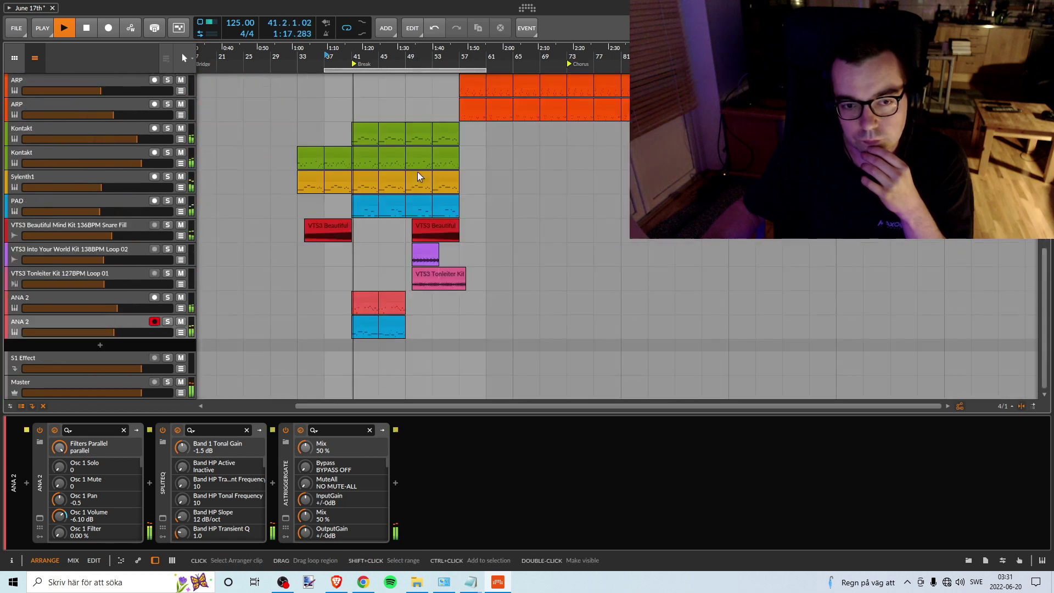
scroll(417, 172, "up", 1)
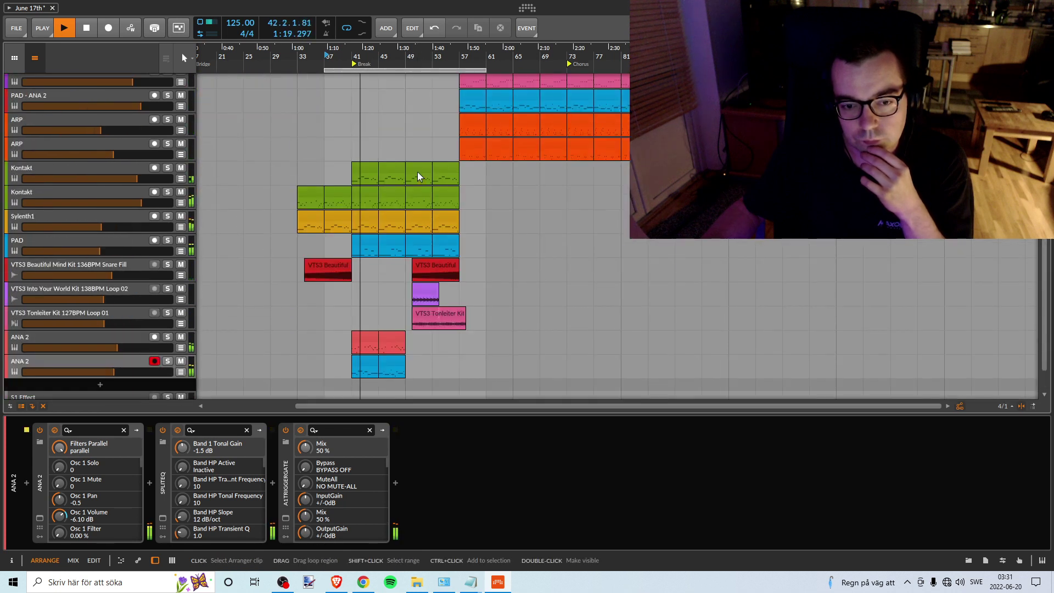
scroll(417, 173, "up", 3)
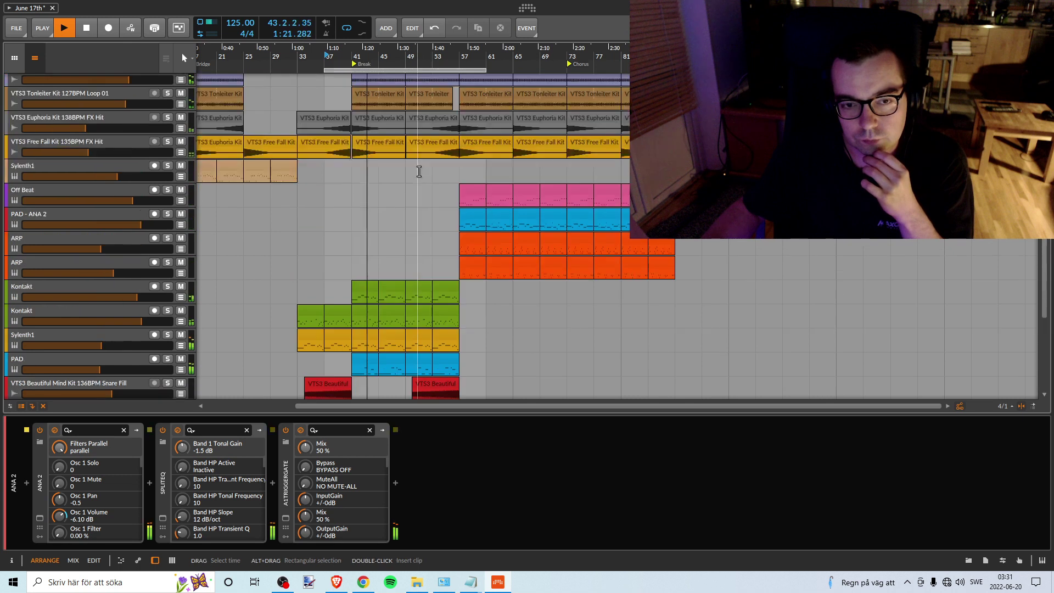
scroll(419, 172, "up", 6)
scroll(419, 172, "down", 7)
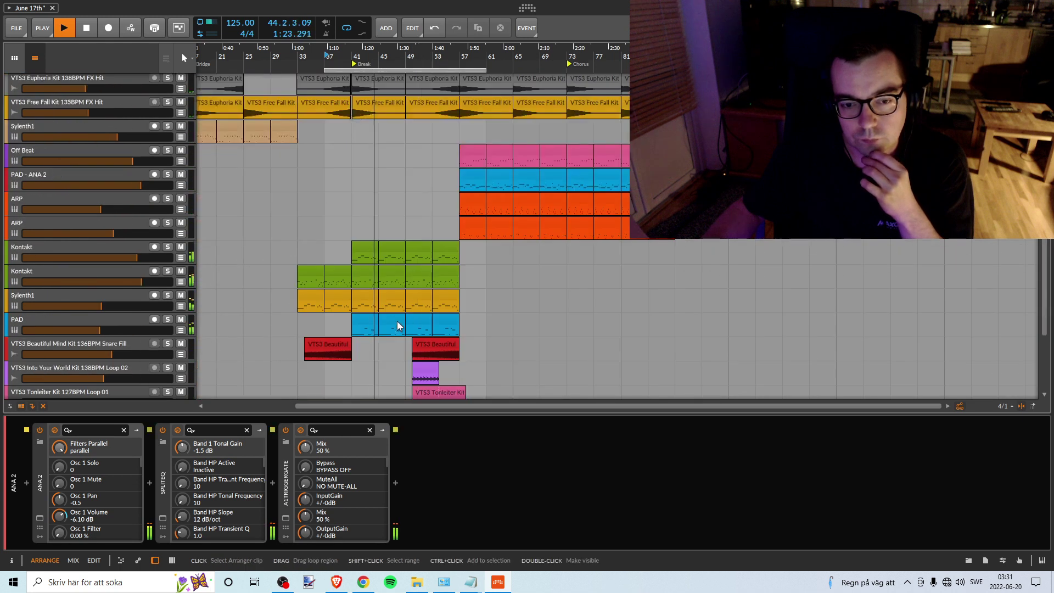
Step: Solo and unsolo the last ANA 2 track, and mute and unmute it to compare the break with and without it
scroll(397, 321, "down", 3)
left_click(167, 322)
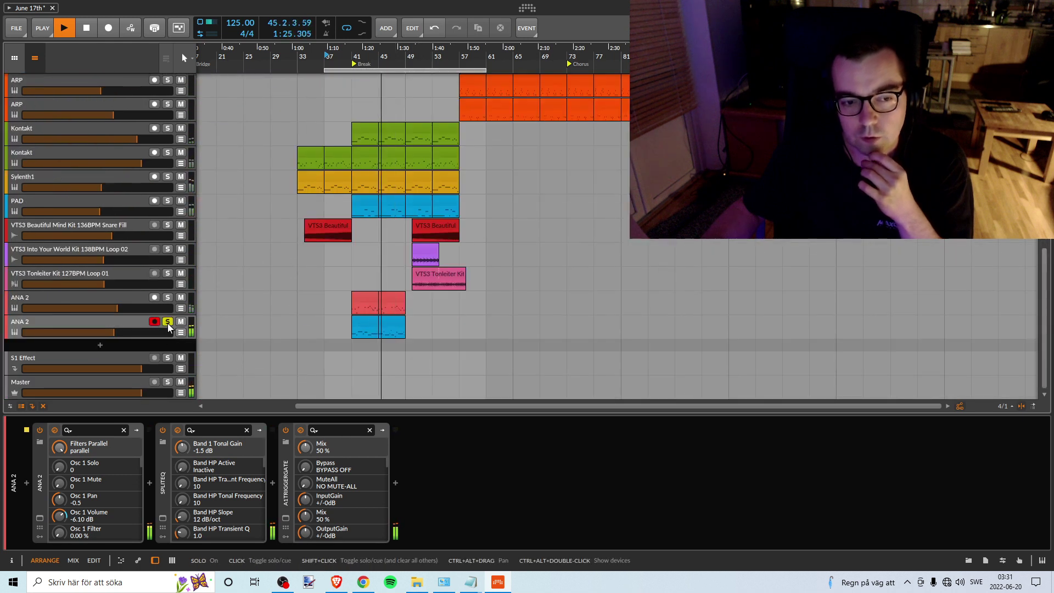
left_click(167, 321)
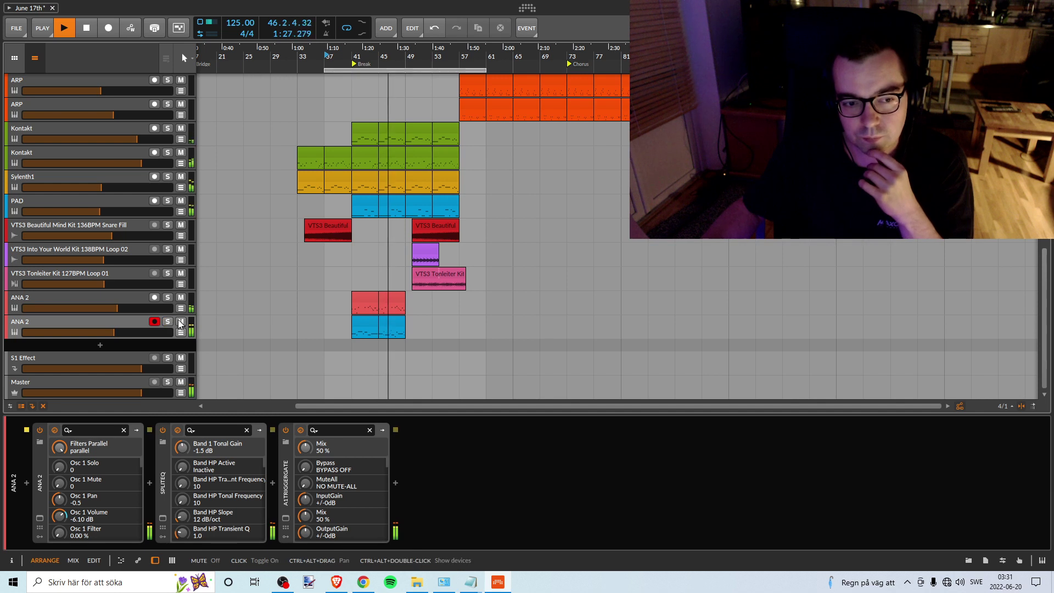
left_click(181, 322)
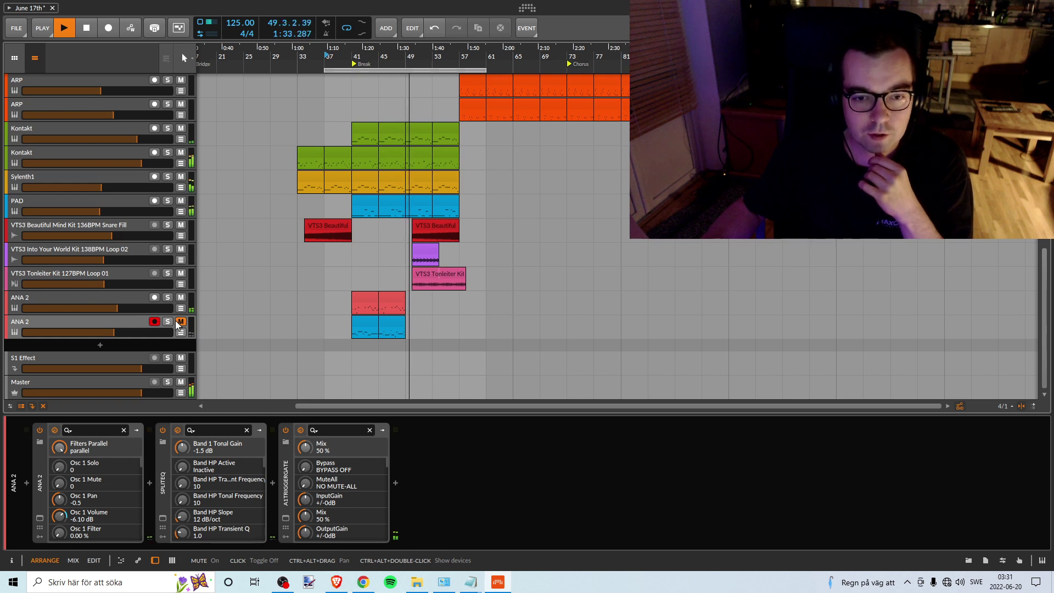
left_click(180, 322)
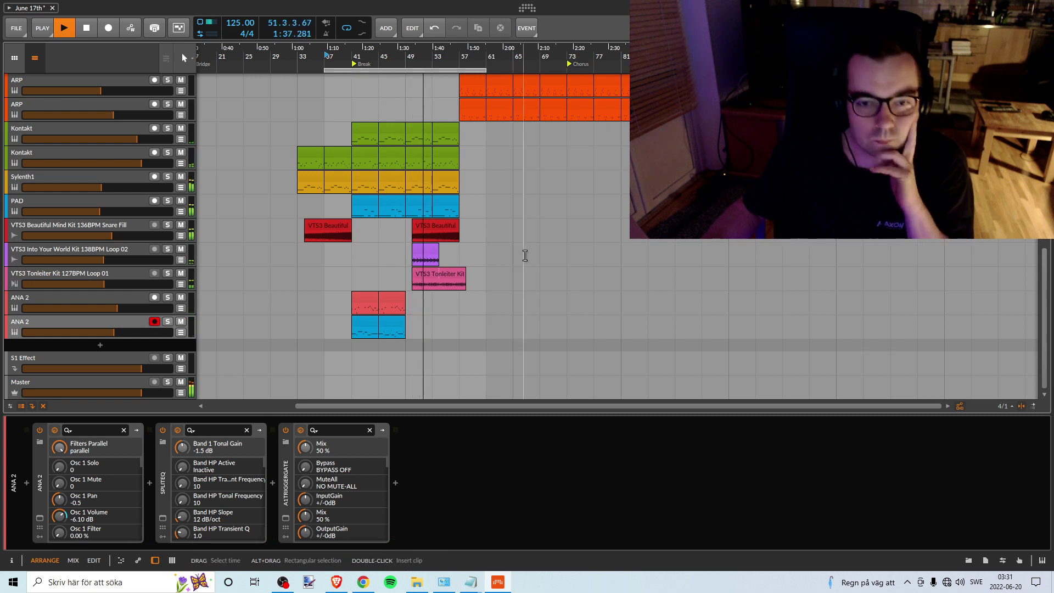
Step: Listen to the build-up into the chorus and the looped return to the break while examining the tracks, and stop playback
scroll(528, 258, "up", 3)
scroll(552, 274, "down", 2)
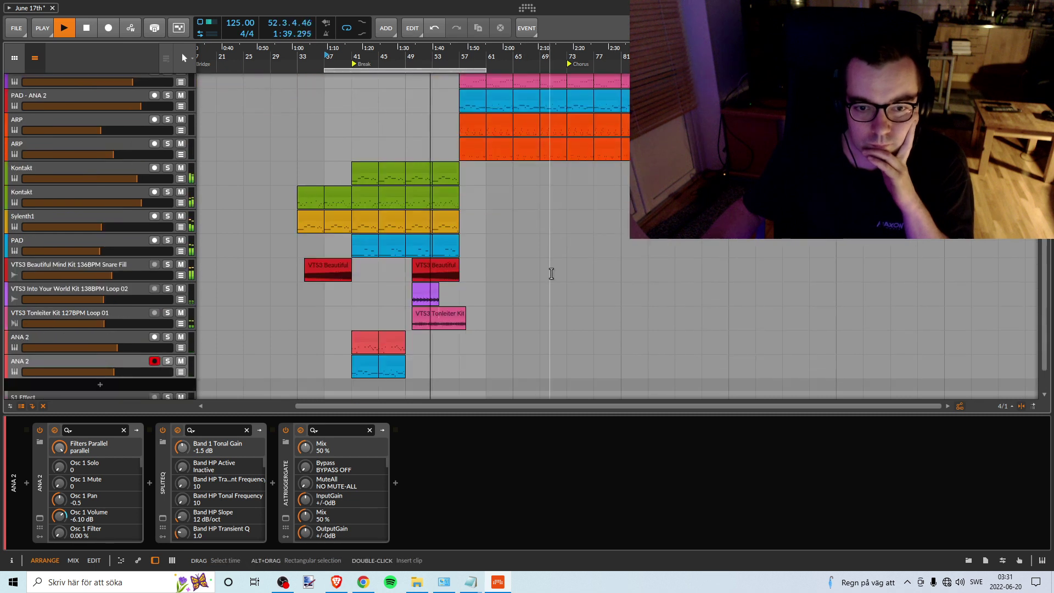
scroll(549, 273, "up", 2)
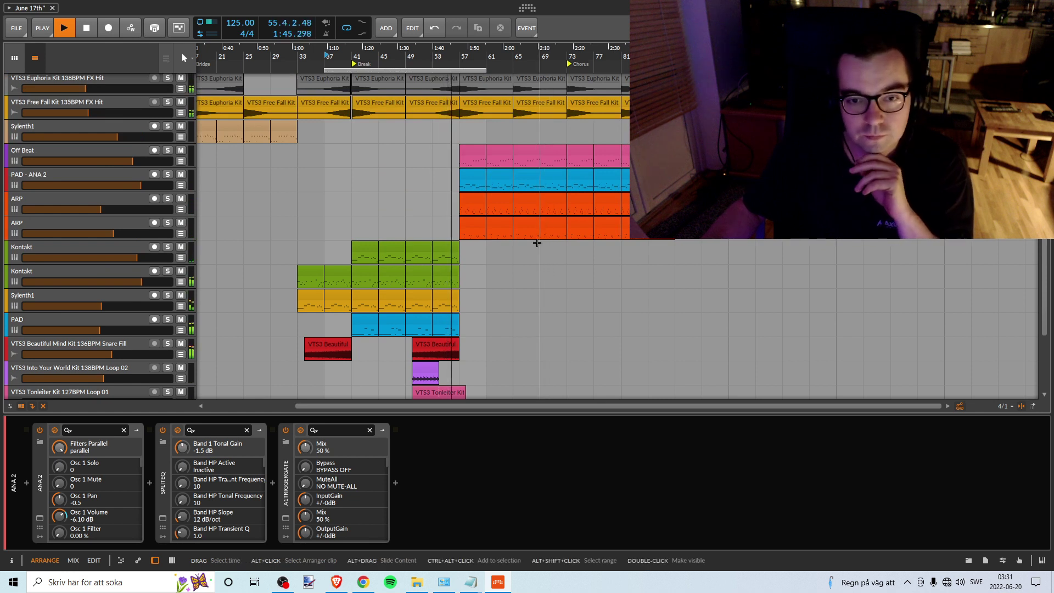
scroll(544, 259, "up", 8)
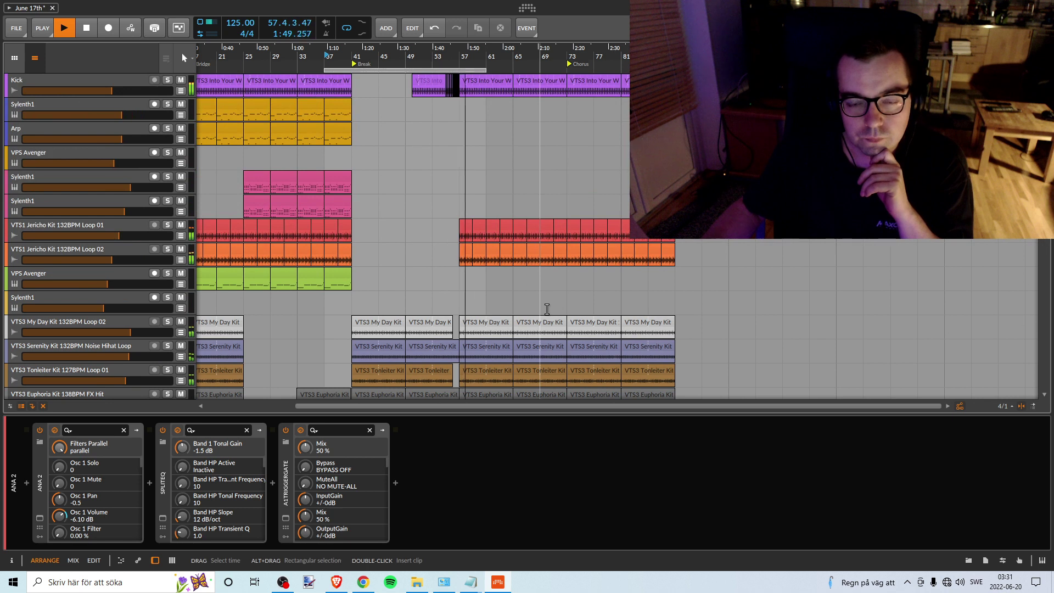
scroll(552, 303, "down", 3)
scroll(553, 302, "down", 8)
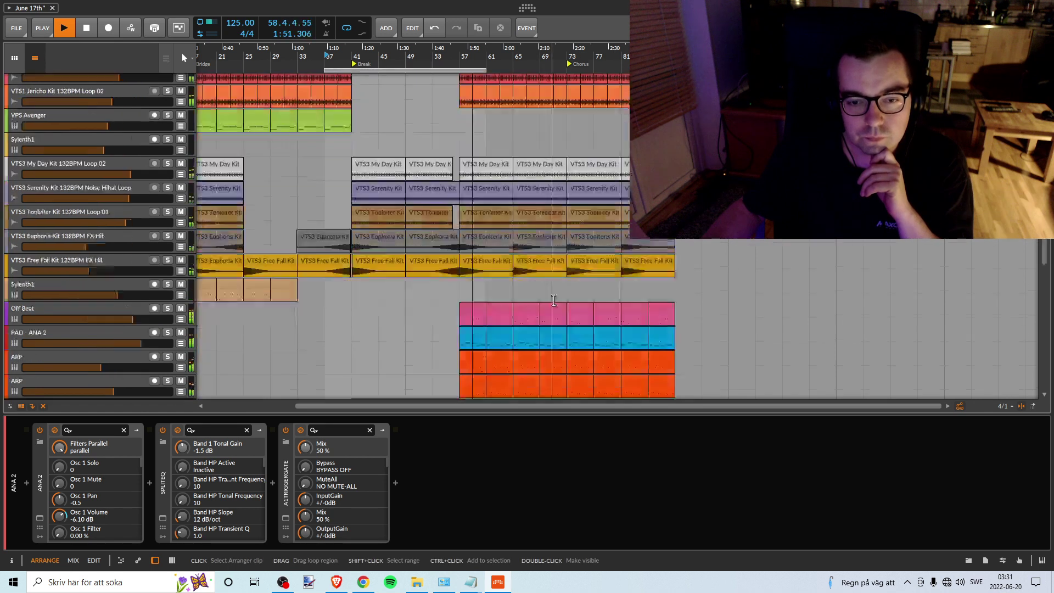
scroll(555, 299, "up", 4)
scroll(557, 297, "down", 3)
scroll(556, 297, "down", 6)
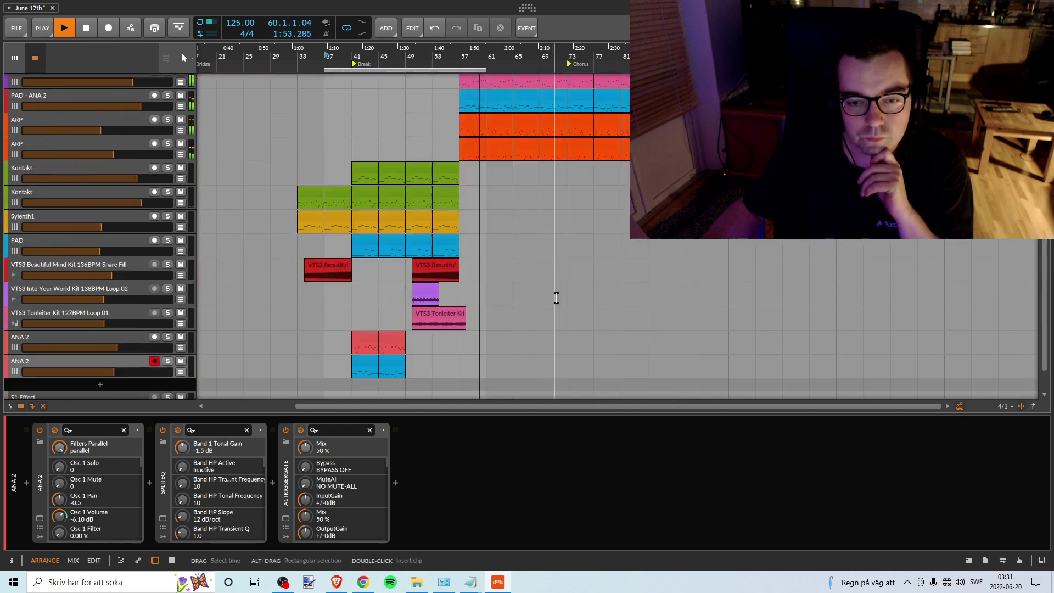
scroll(555, 298, "up", 3)
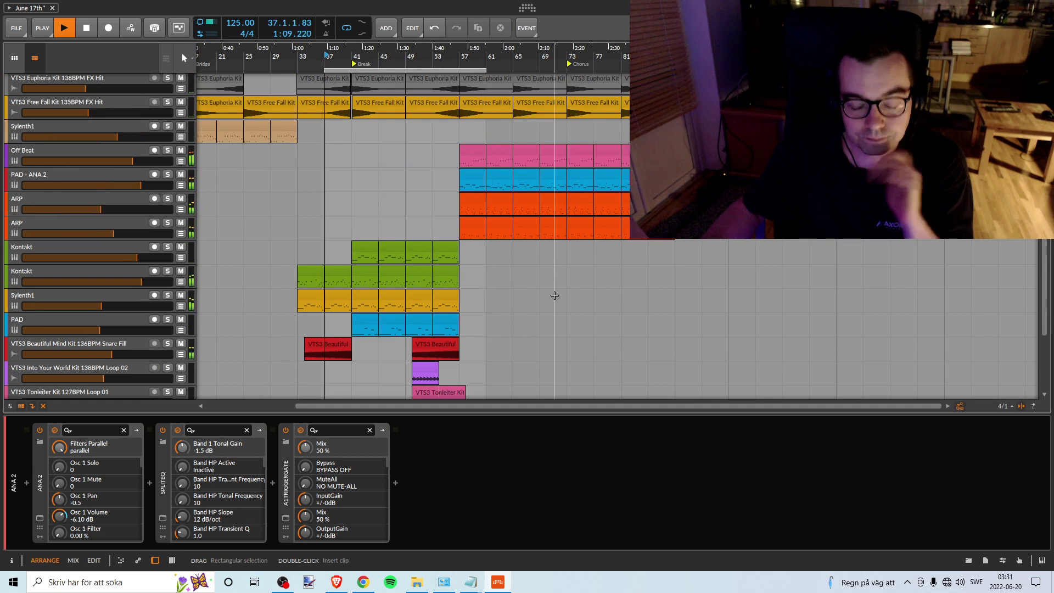
scroll(555, 287, "up", 5)
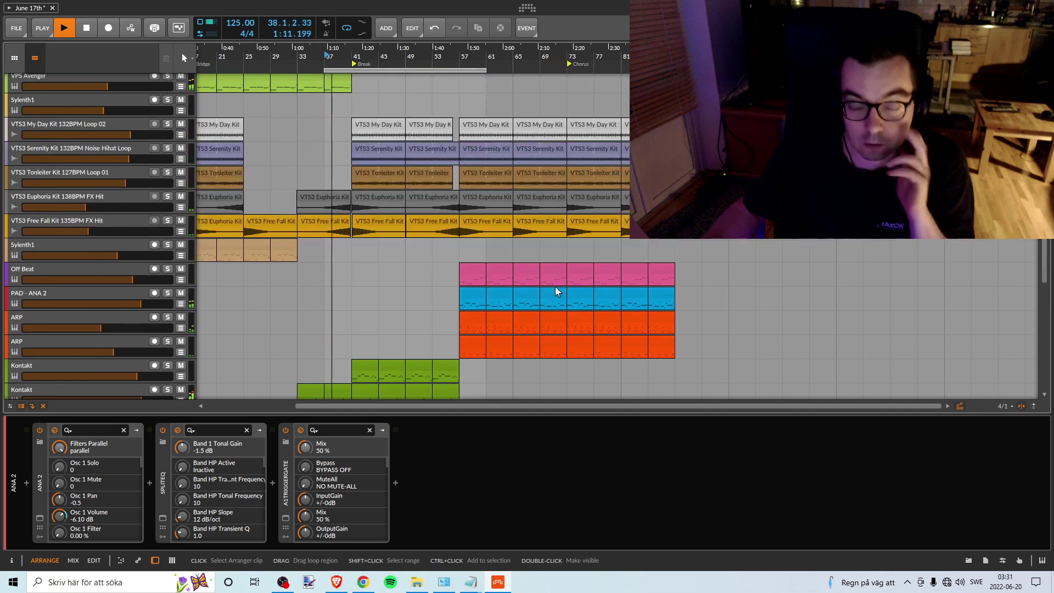
scroll(437, 161, "down", 3)
scroll(437, 161, "down", 5)
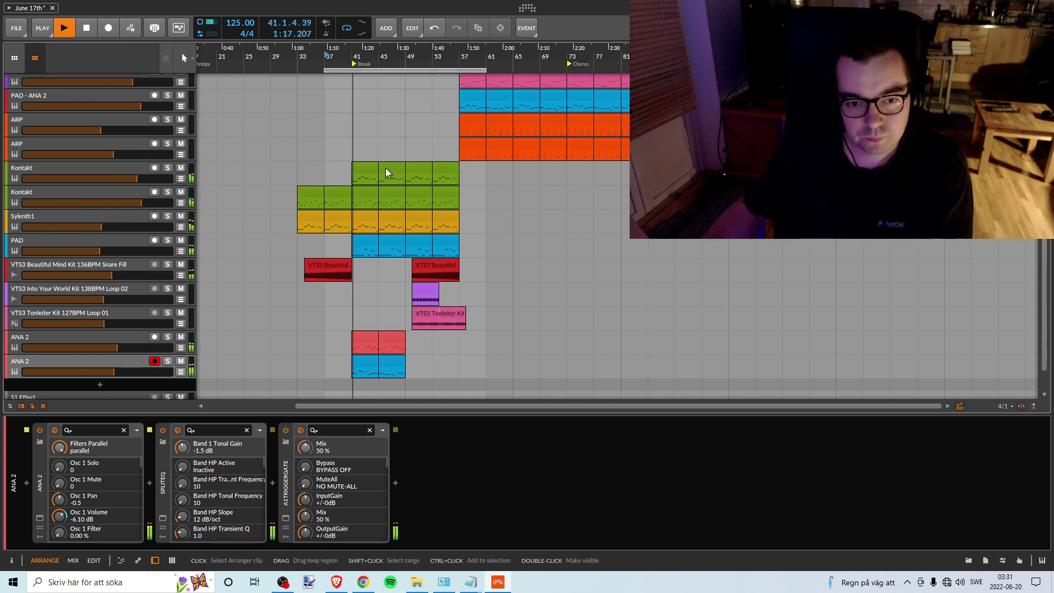
key("space")
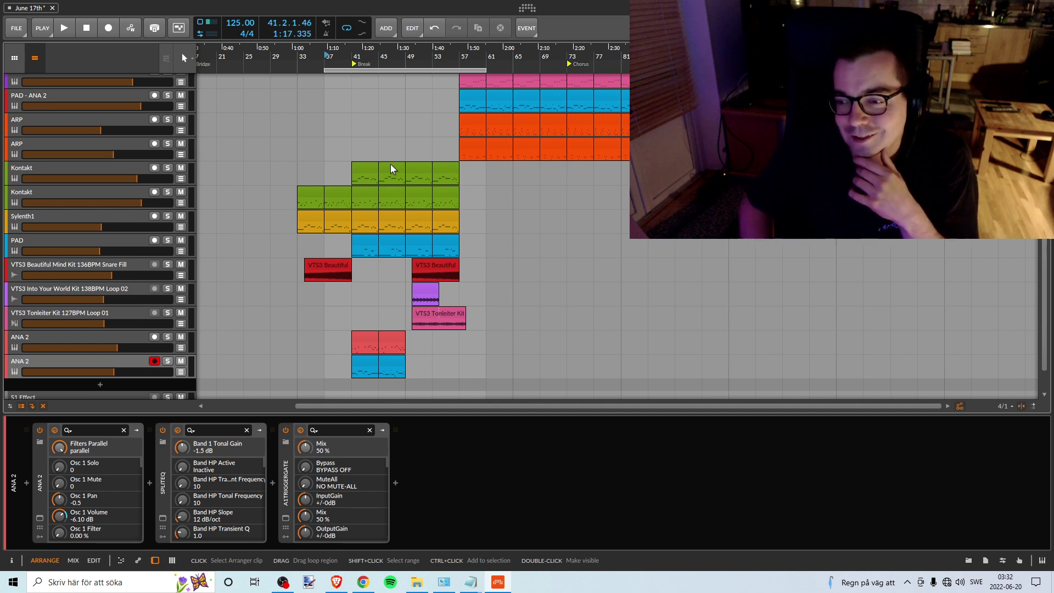
Step: Move the loop region to bars 41 to 65, starting at the Break marker
scroll(355, 232, "up", 4)
scroll(355, 232, "up", 3)
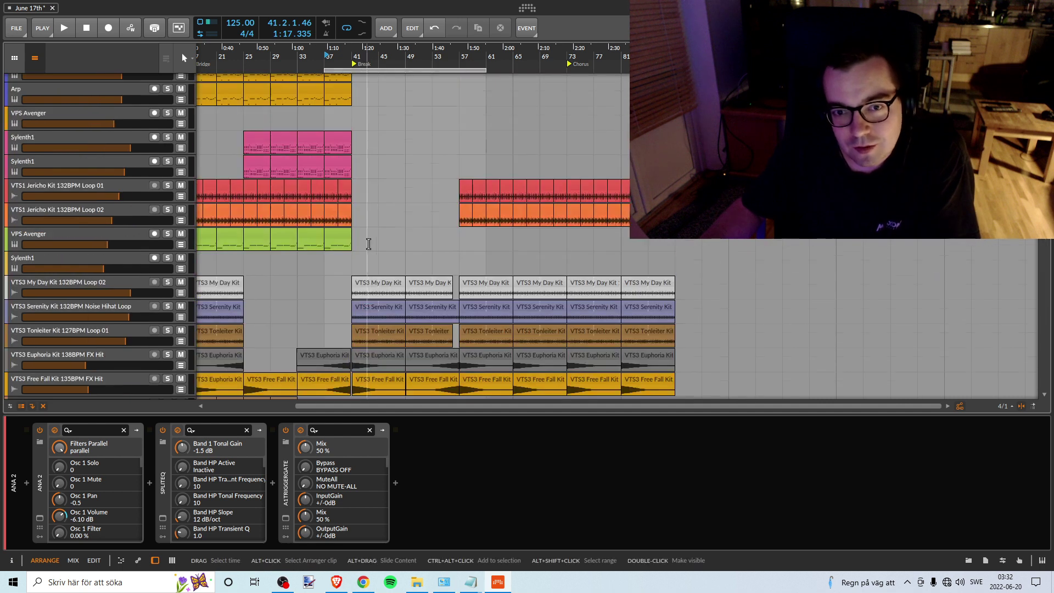
scroll(414, 95, "up", 5)
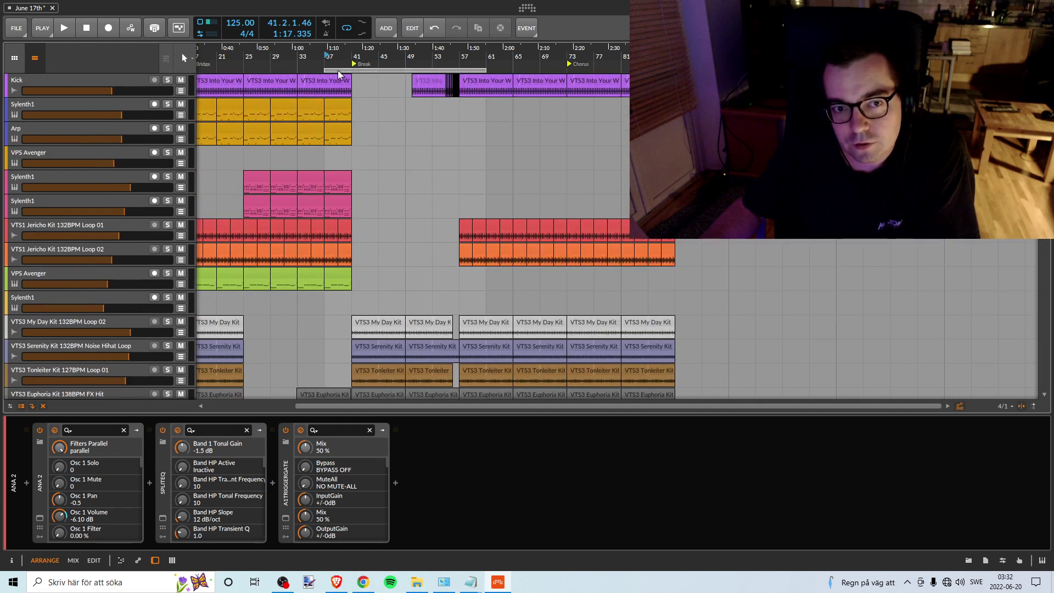
left_click_drag(337, 70, 364, 71)
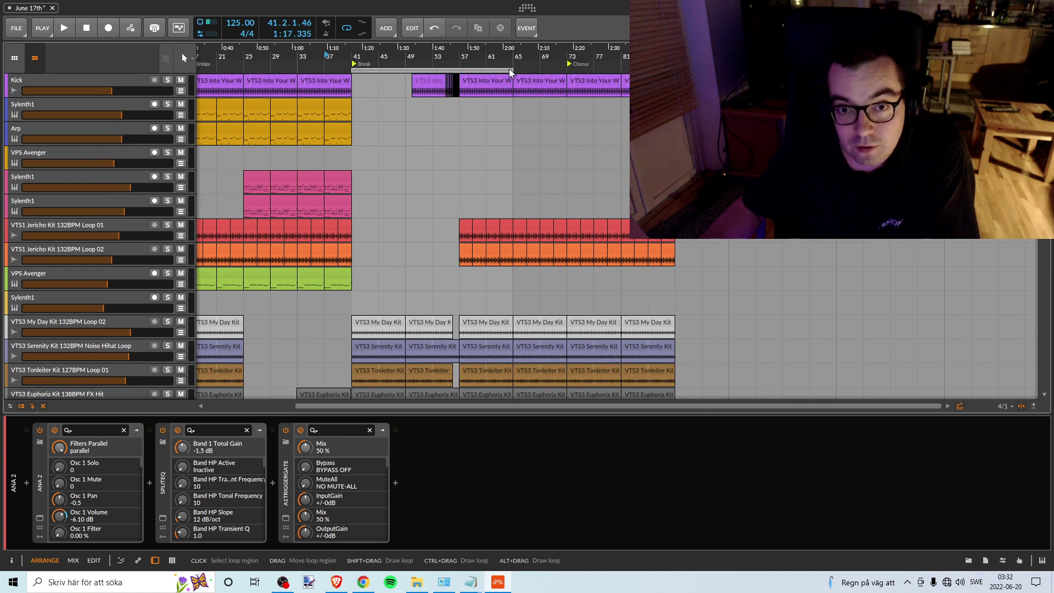
Step: Move the loop region to bars 65 to 89, over the last part of the chorus clips
left_click_drag(511, 72, 673, 71)
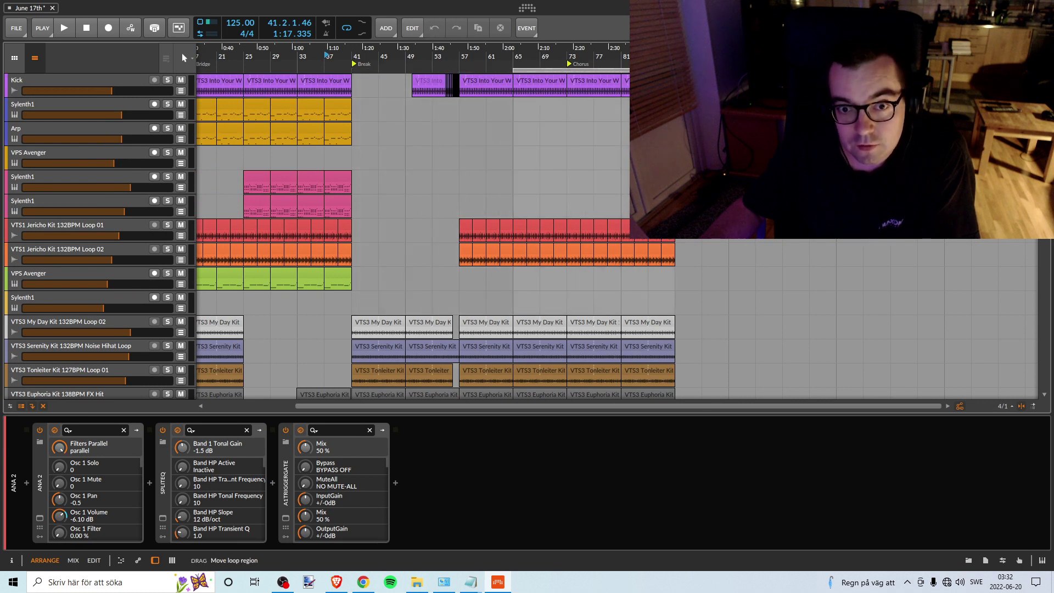
scroll(527, 68, "right", 2)
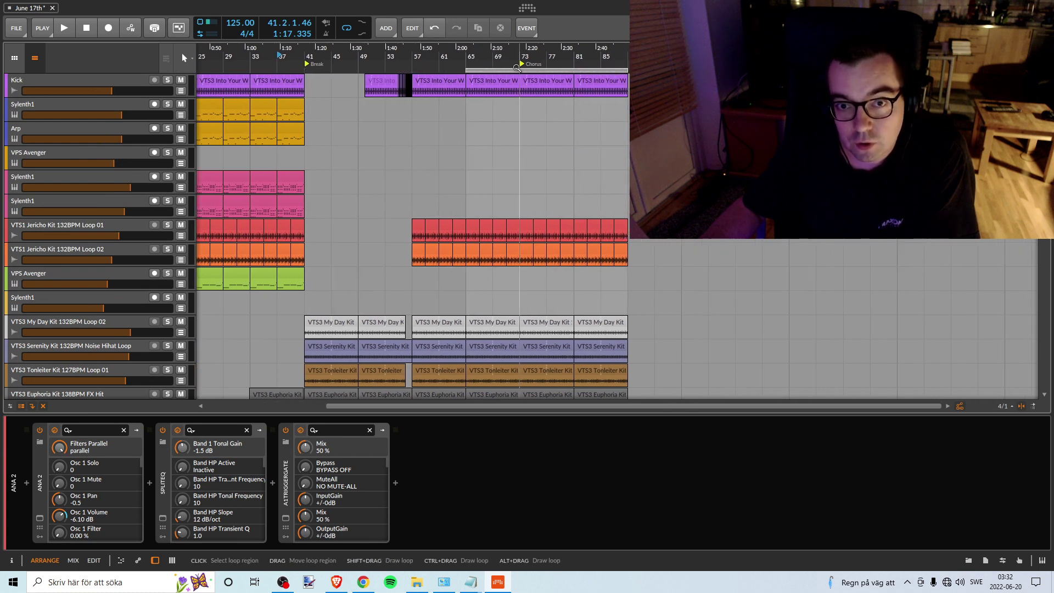
scroll(553, 129, "left", 2)
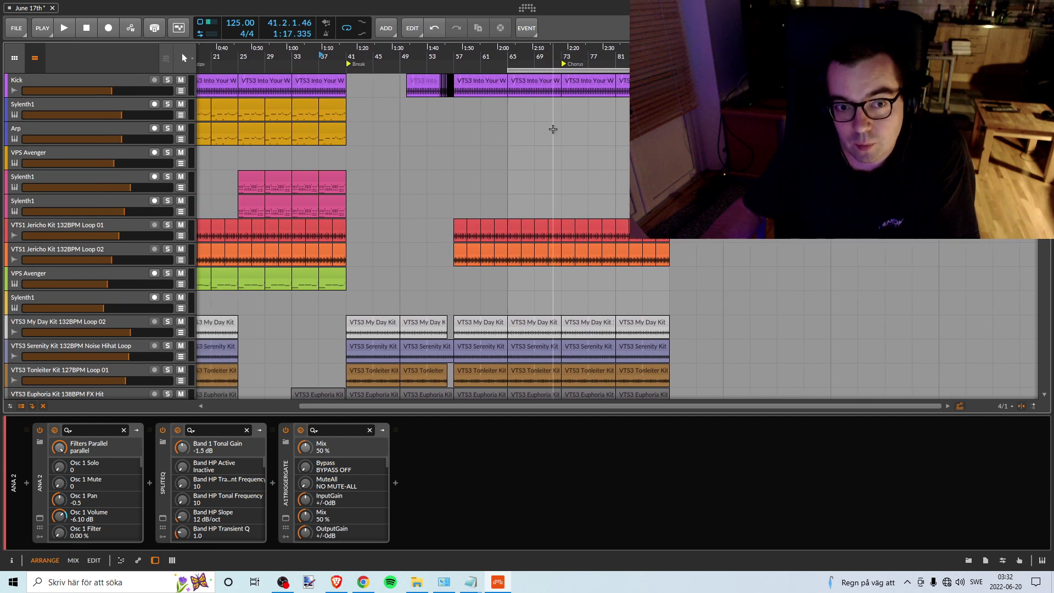
scroll(546, 287, "down", 6)
scroll(561, 336, "up", 6)
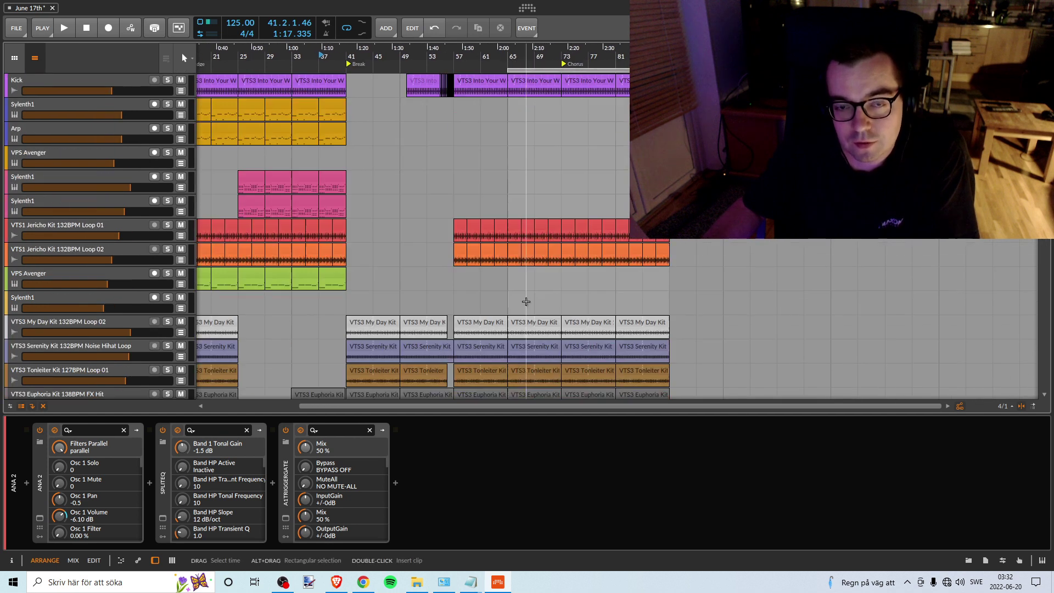
Step: Return the loop region to bars 41 to 65 so that it starts at the Break marker
scroll(428, 181, "left", 10)
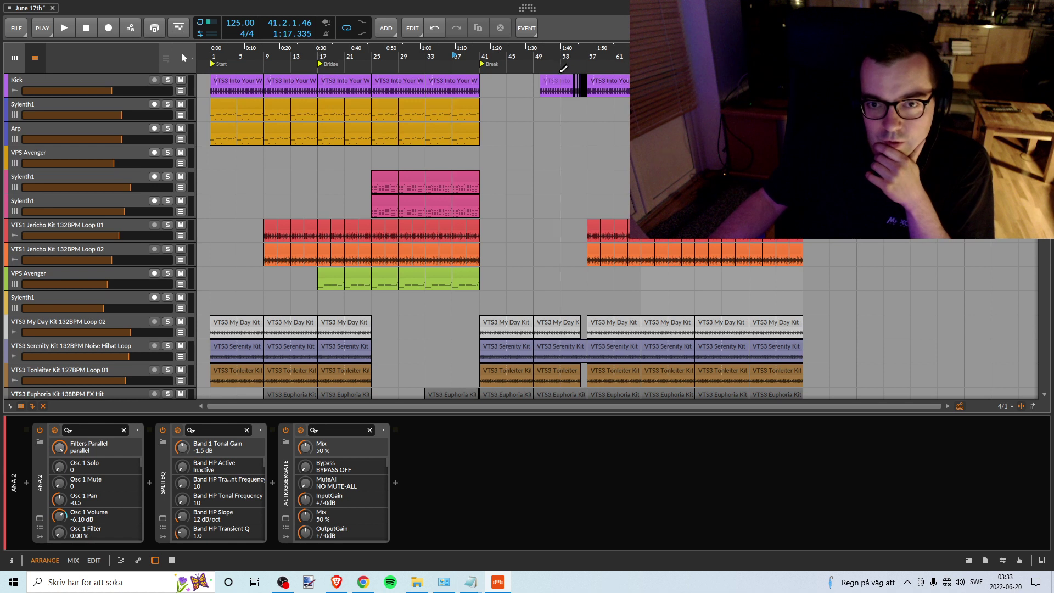
scroll(563, 68, "right", 3)
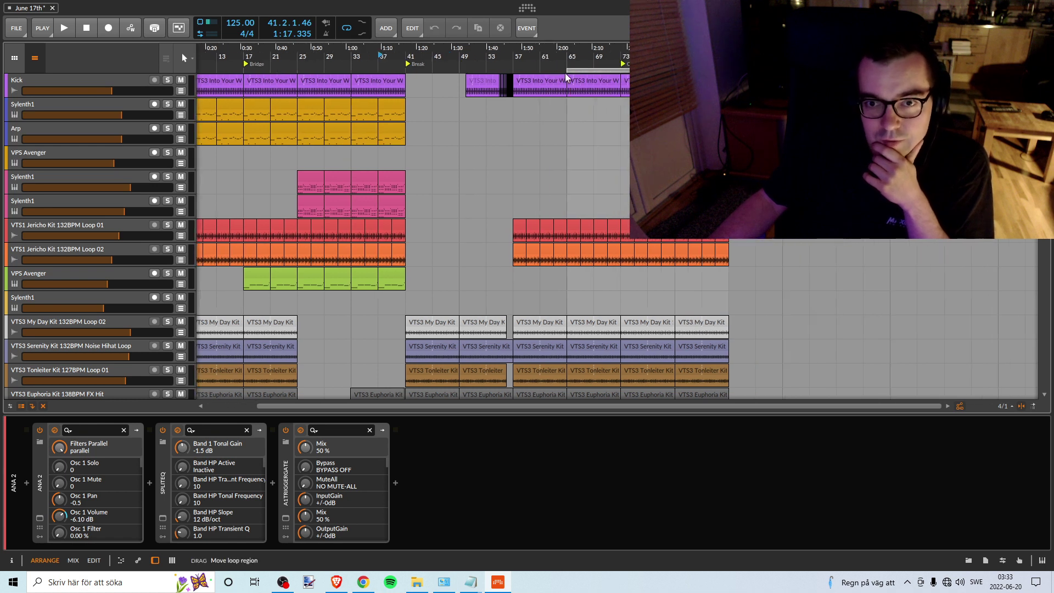
left_click_drag(565, 74, 407, 71)
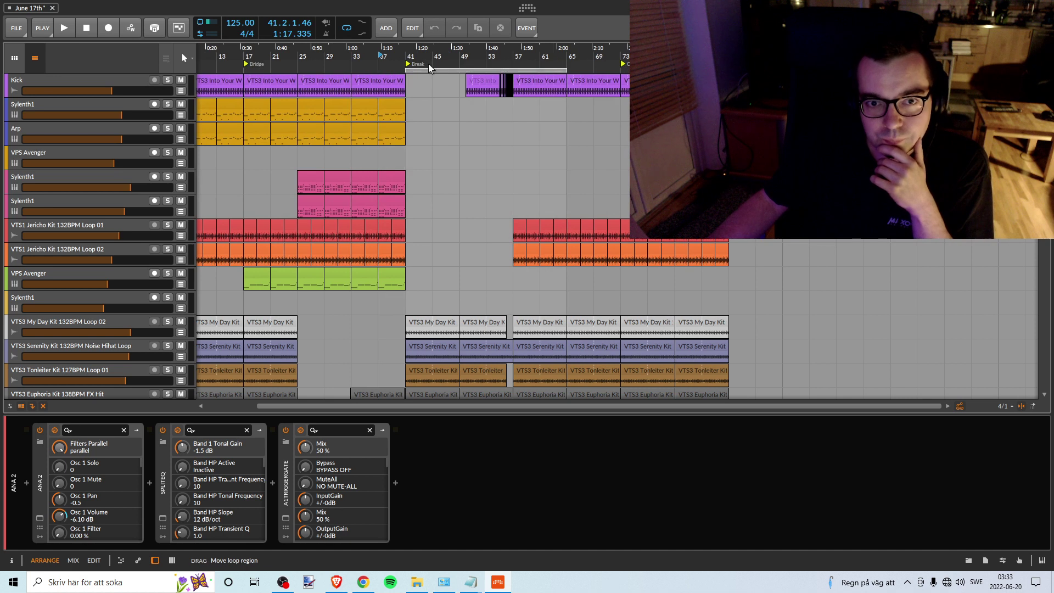
Step: Examine the tracks around the break and play the arrangement from bar 33 to hear the transition into it
scroll(444, 207, "down", 3)
scroll(444, 206, "up", 3)
scroll(459, 210, "down", 3)
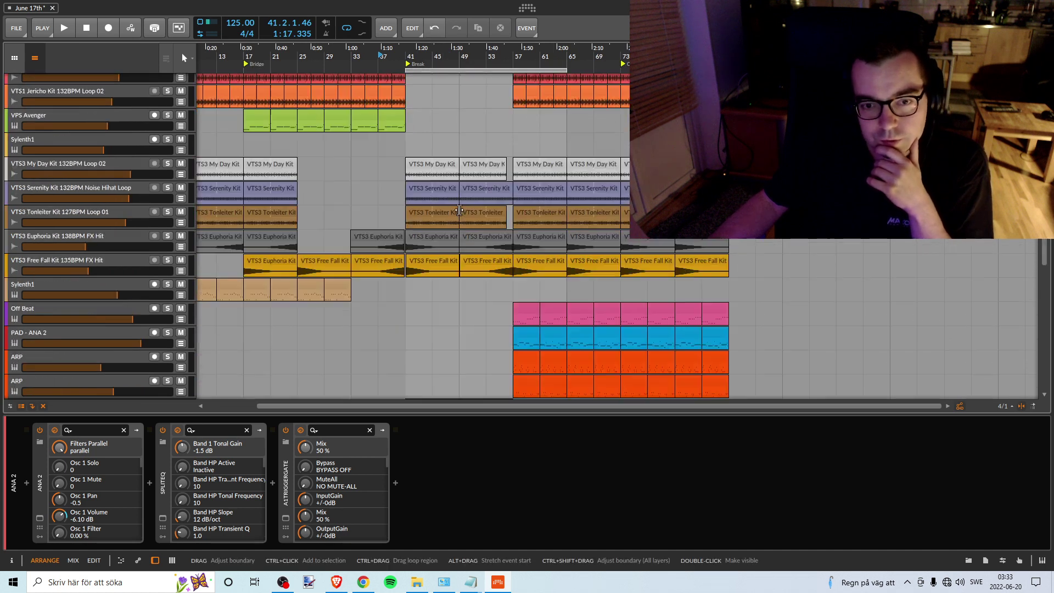
scroll(459, 211, "down", 5)
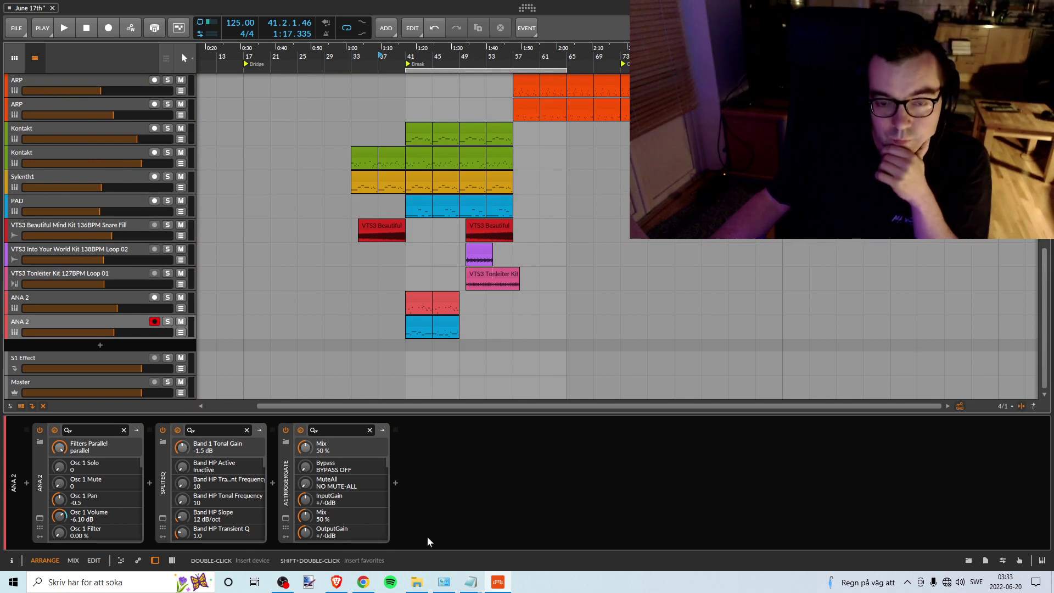
scroll(344, 331, "up", 6)
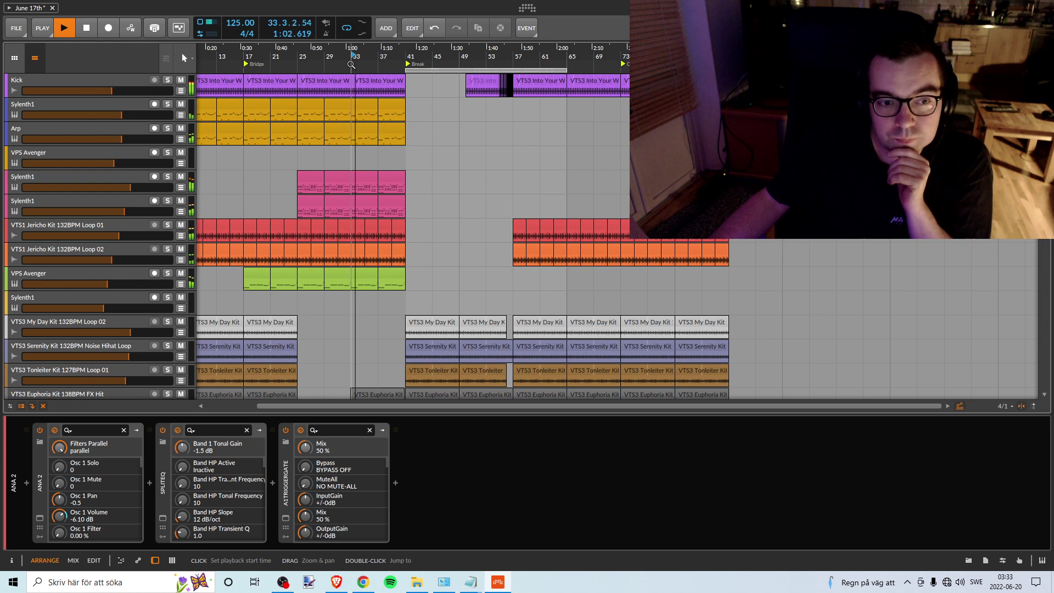
scroll(391, 135, "down", 3)
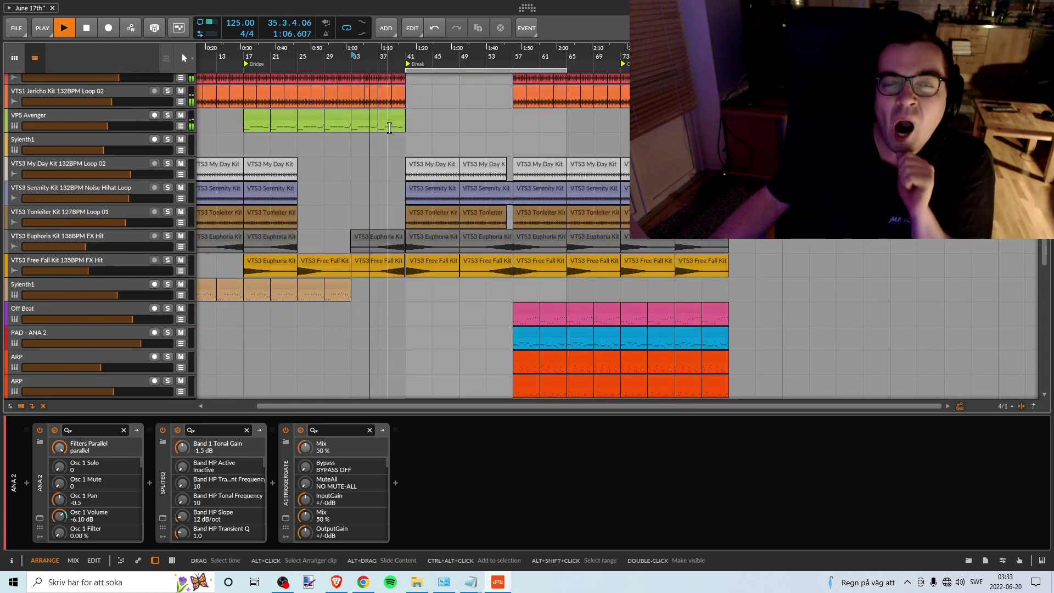
scroll(408, 135, "up", 3)
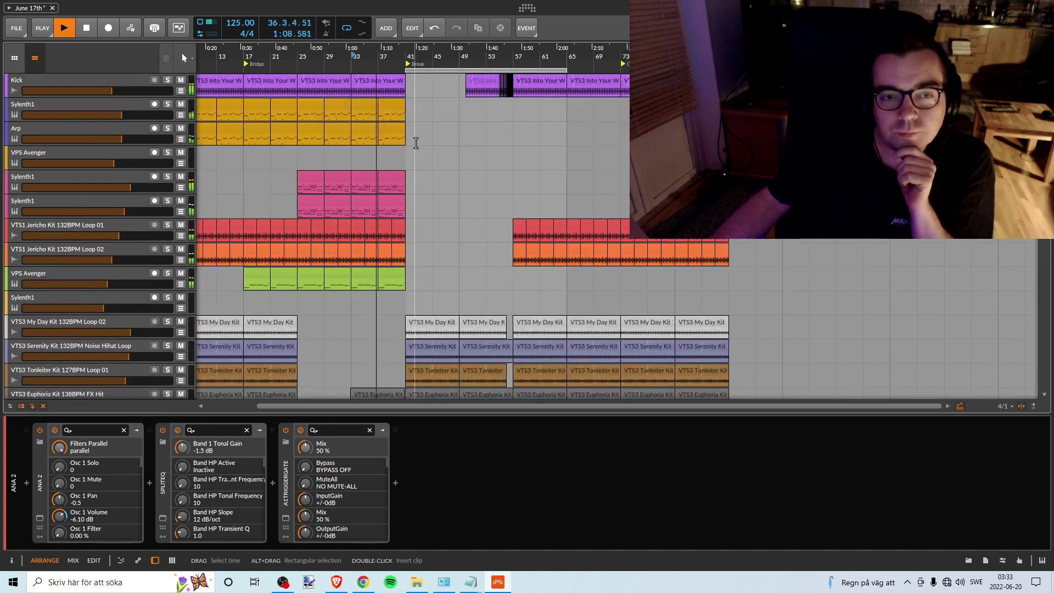
Step: Listen to the transition into the break at bar 41 while examining the tracks that play around it
left_click_drag(404, 56, 329, 70)
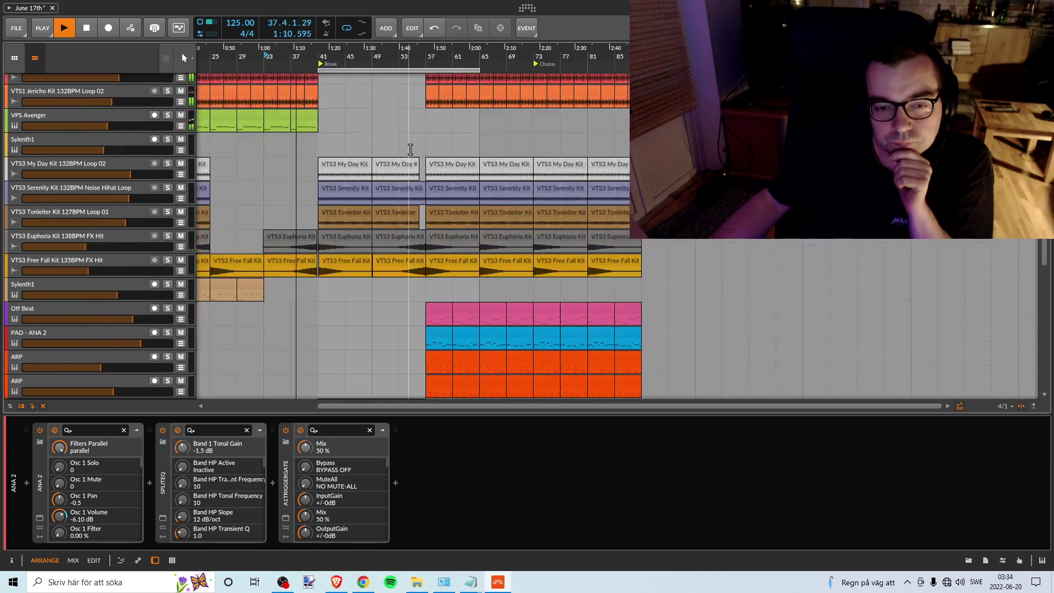
scroll(411, 147, "down", 3)
scroll(411, 148, "down", 5)
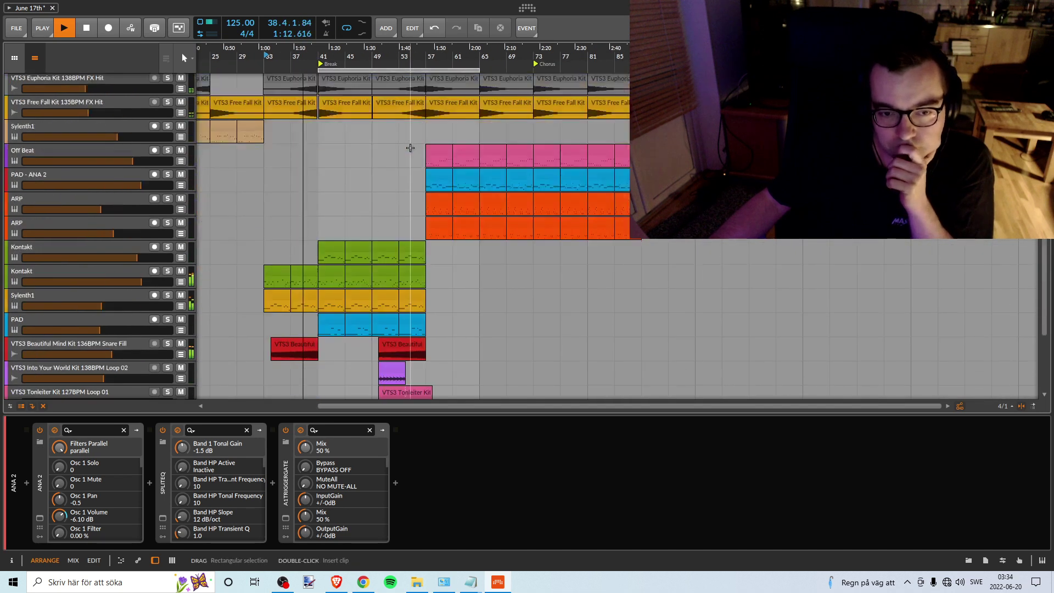
scroll(412, 155, "up", 2)
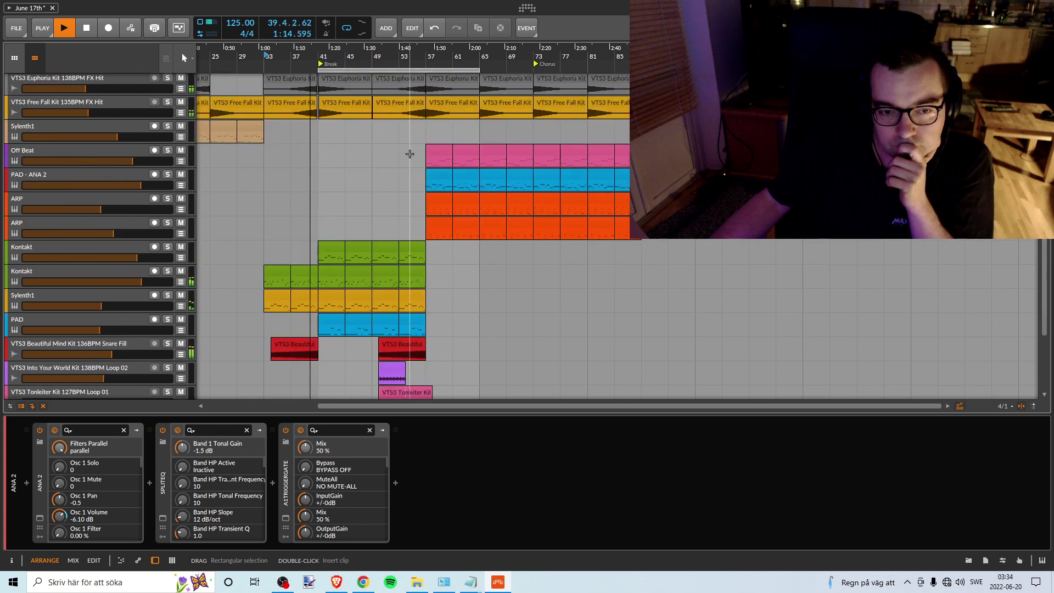
scroll(411, 155, "up", 1)
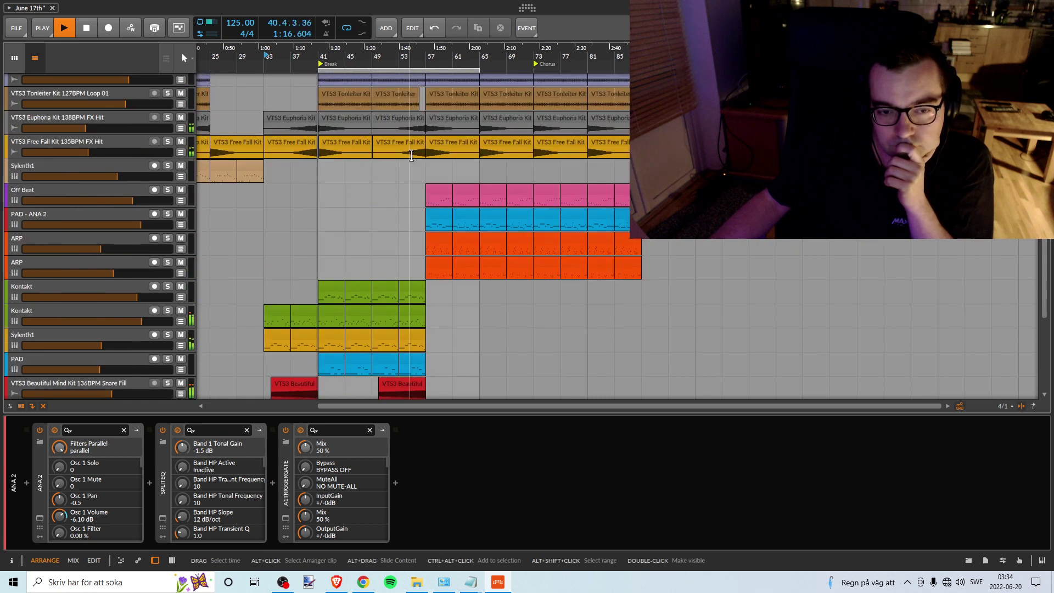
scroll(412, 156, "down", 3)
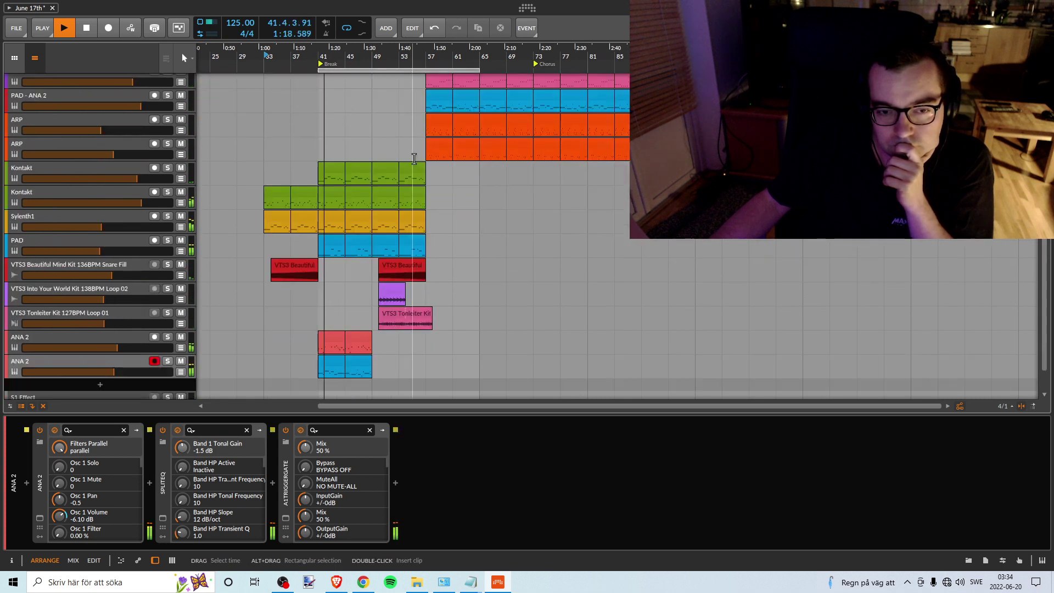
scroll(414, 159, "down", 1)
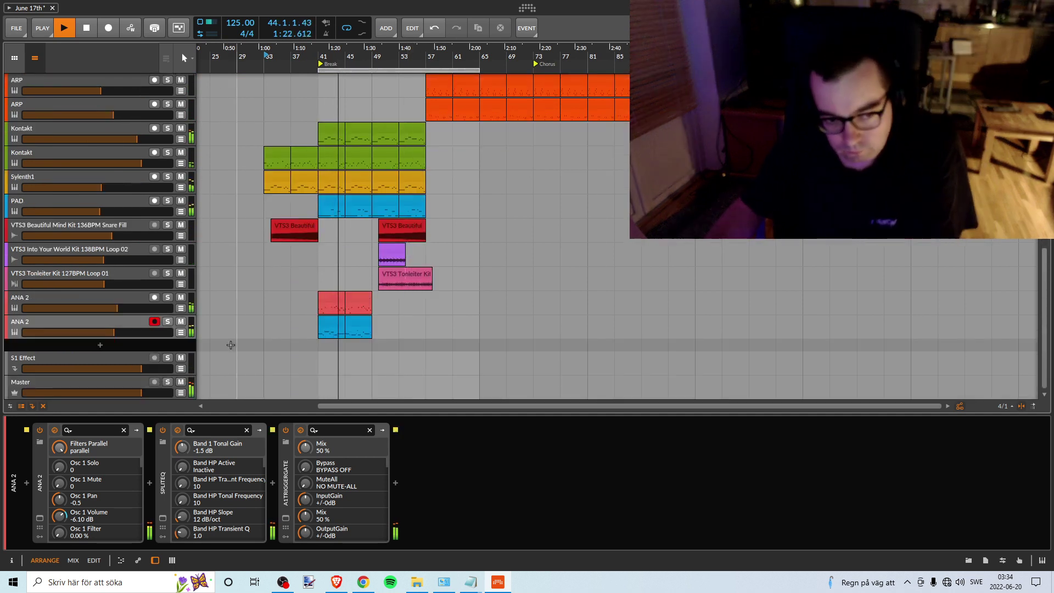
Step: Mute the lower of the two ANA 2 tracks and restart playback from about bar 38, just before the break
left_click(181, 322)
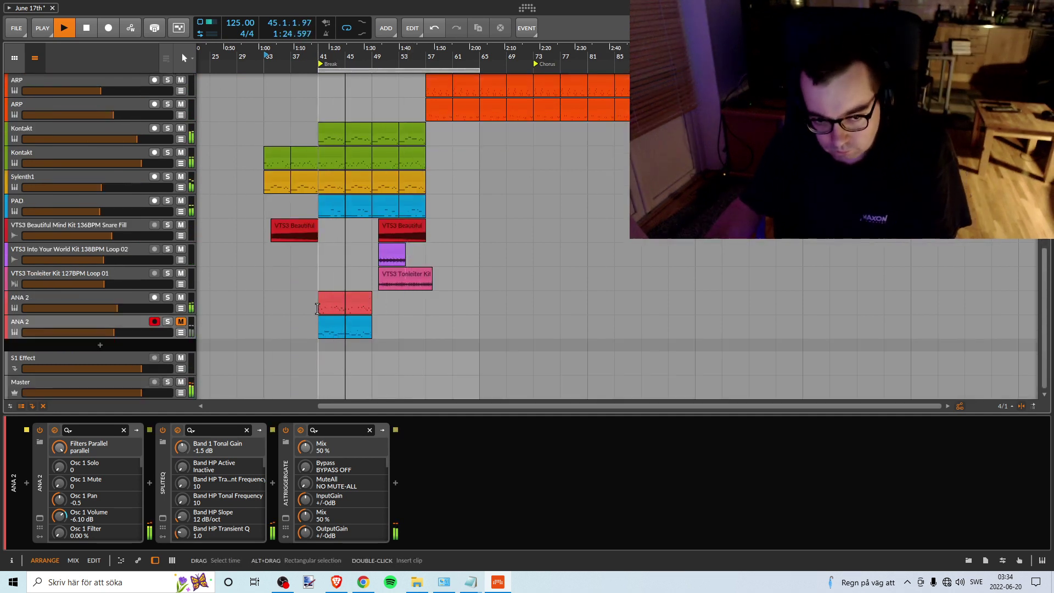
scroll(313, 313, "up", 3)
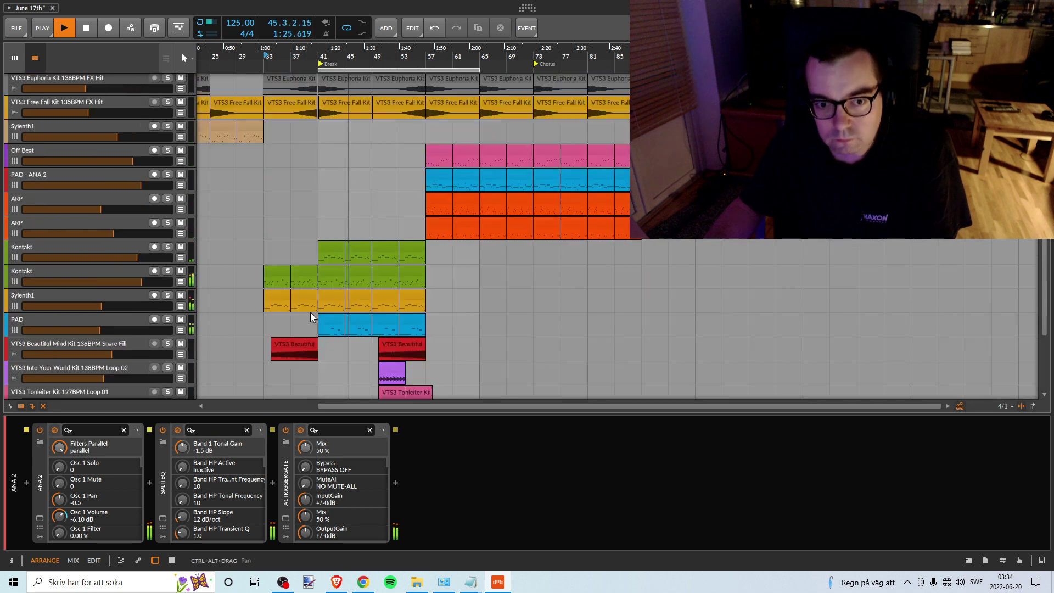
left_click(302, 77)
Step: Listen to the break from bar 41 to 57 and examine which tracks play through it and into its build-up
scroll(337, 196, "down", 5)
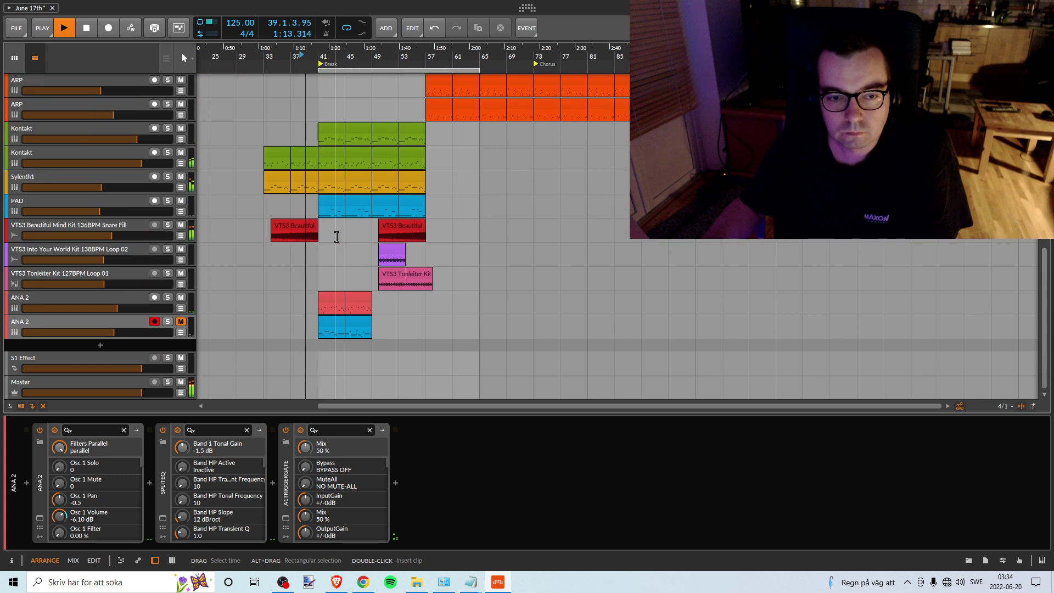
scroll(335, 235, "up", 8)
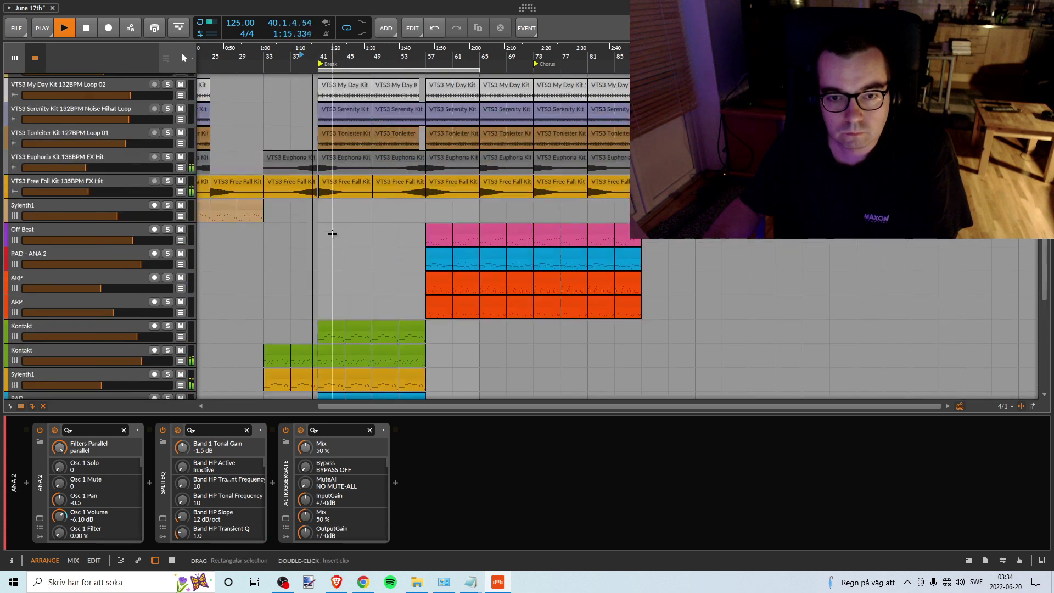
scroll(332, 234, "up", 6)
scroll(332, 234, "down", 3)
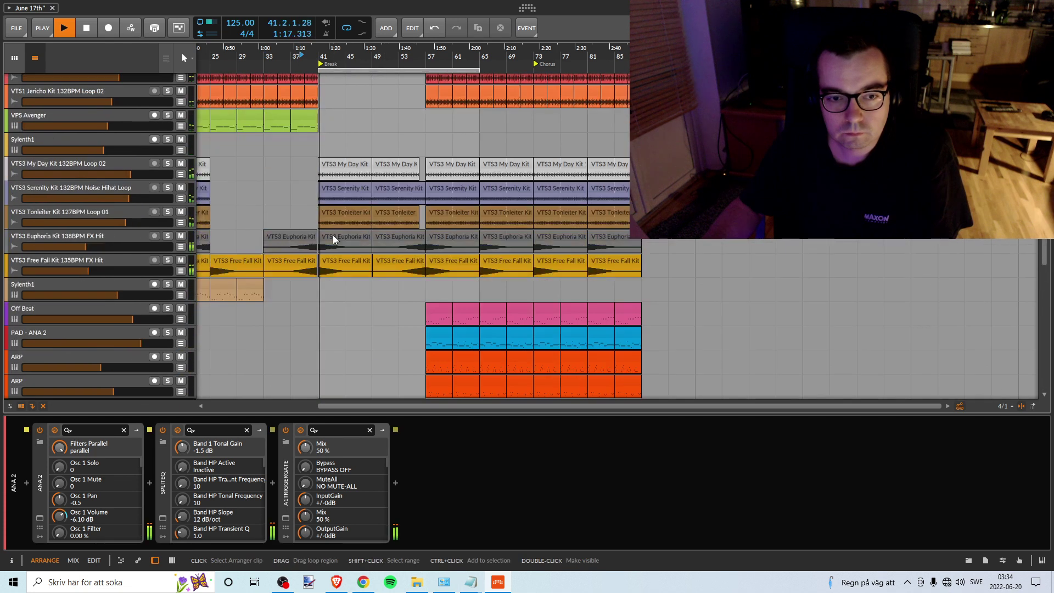
scroll(332, 236, "down", 10)
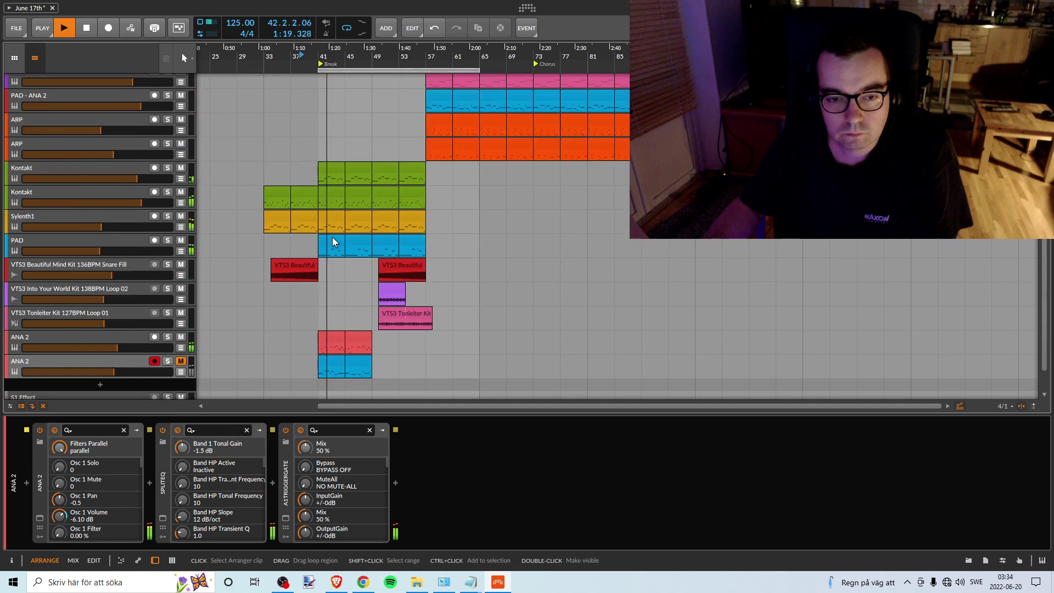
scroll(333, 242, "up", 11)
scroll(333, 238, "down", 4)
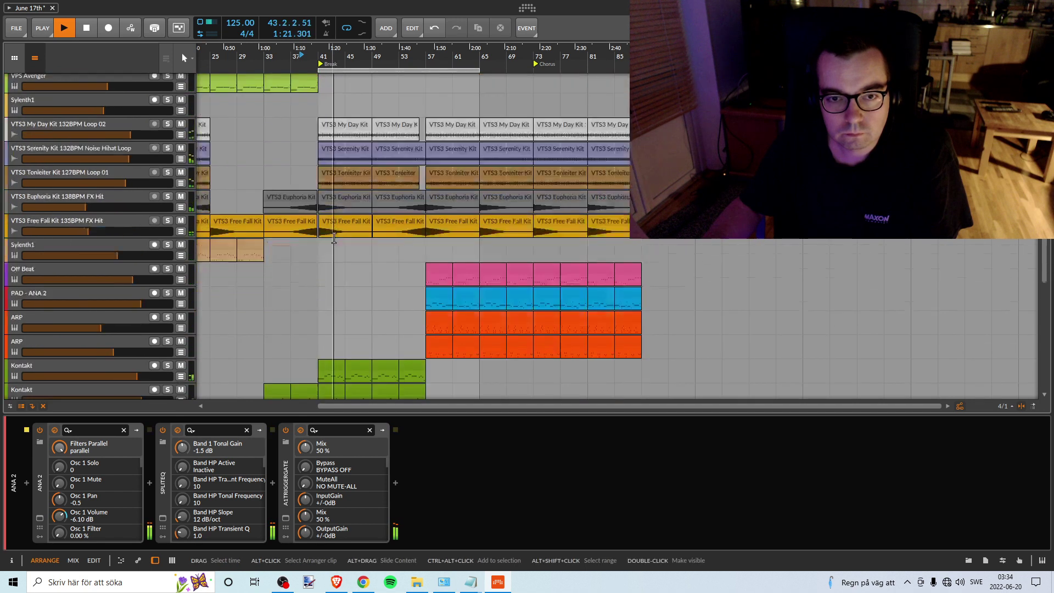
scroll(334, 239, "down", 5)
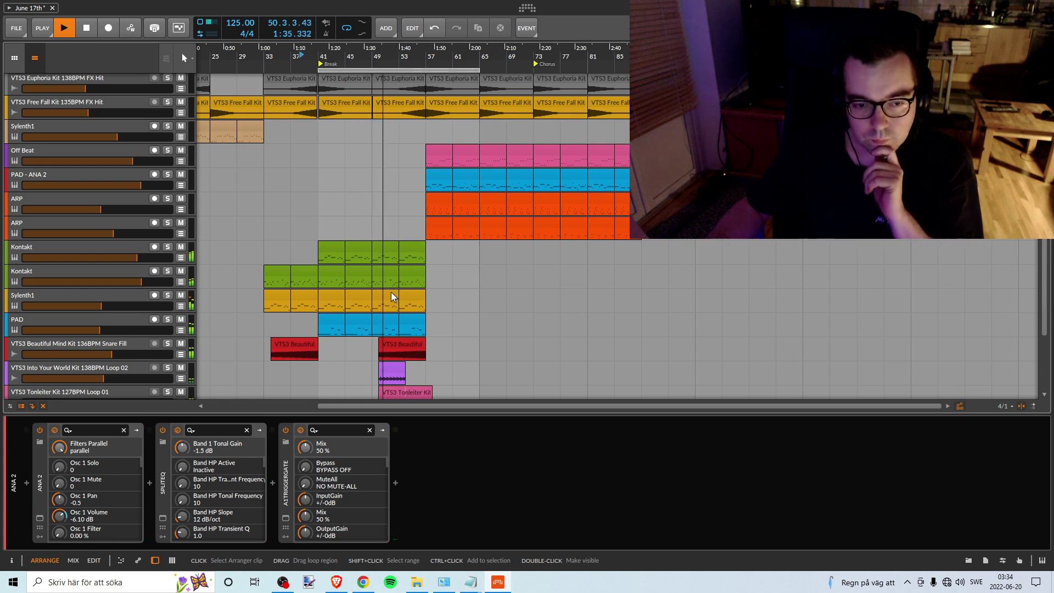
scroll(427, 309, "down", 3)
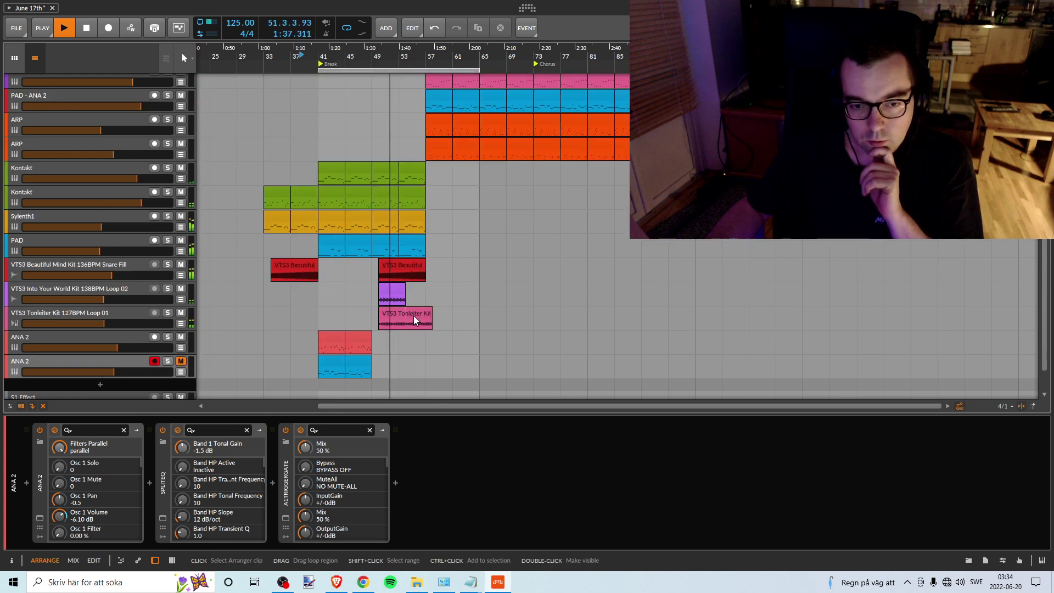
scroll(428, 308, "up", 12)
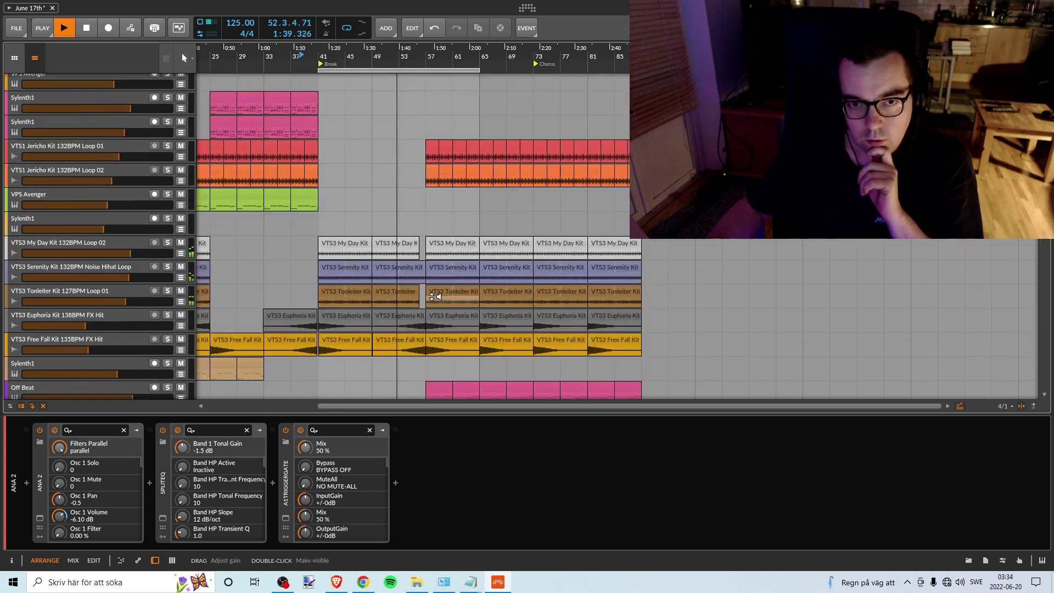
scroll(432, 297, "down", 9)
scroll(434, 296, "down", 3)
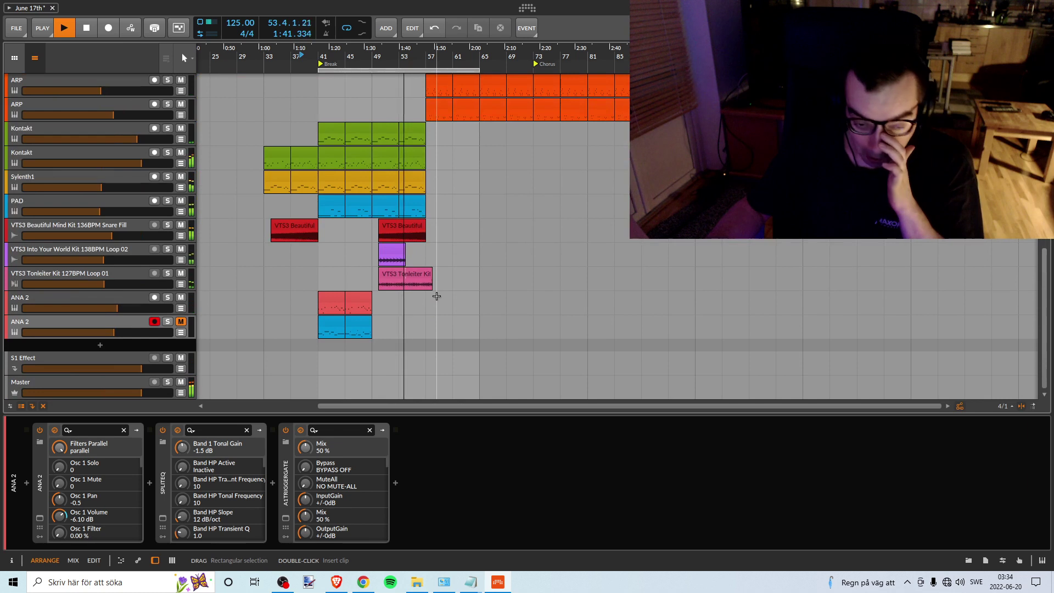
scroll(438, 299, "up", 3)
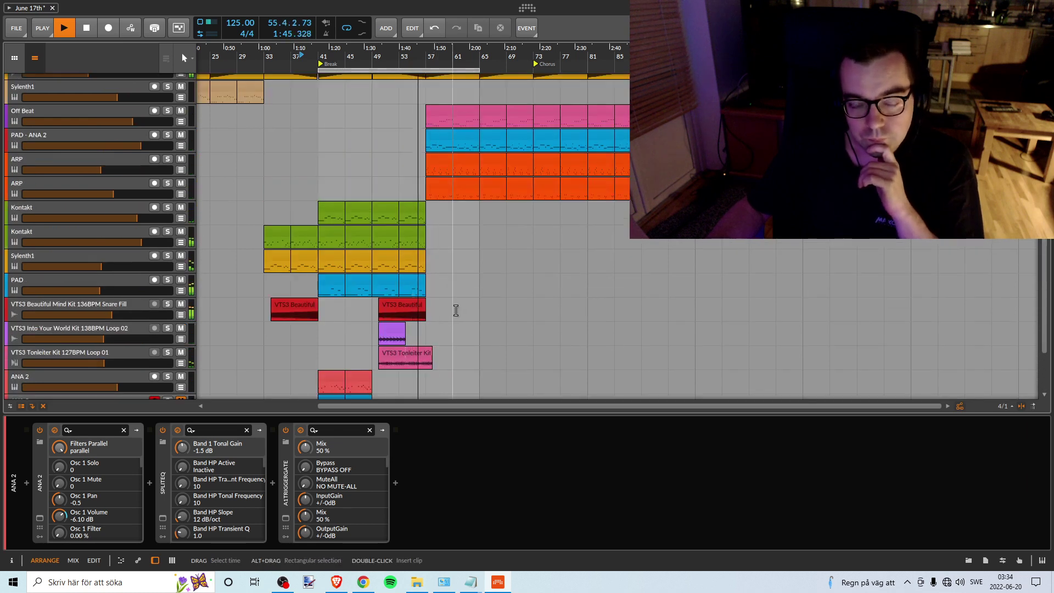
Step: Listen to the section from bar 57 while examining its clips, and stop playback once the loop returns to the break
scroll(456, 311, "up", 10)
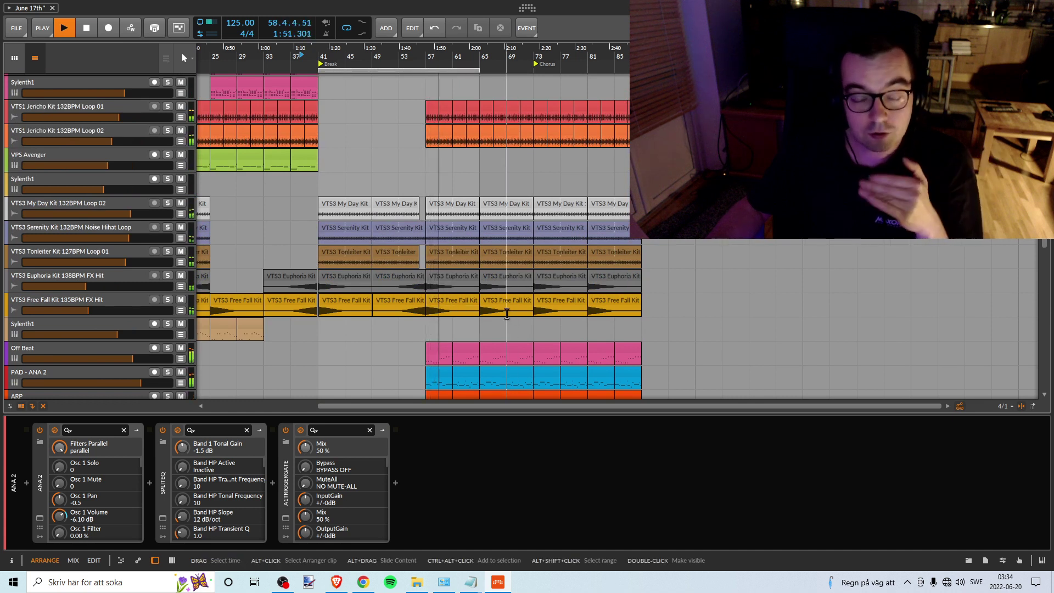
scroll(506, 314, "down", 5)
scroll(502, 312, "down", 2)
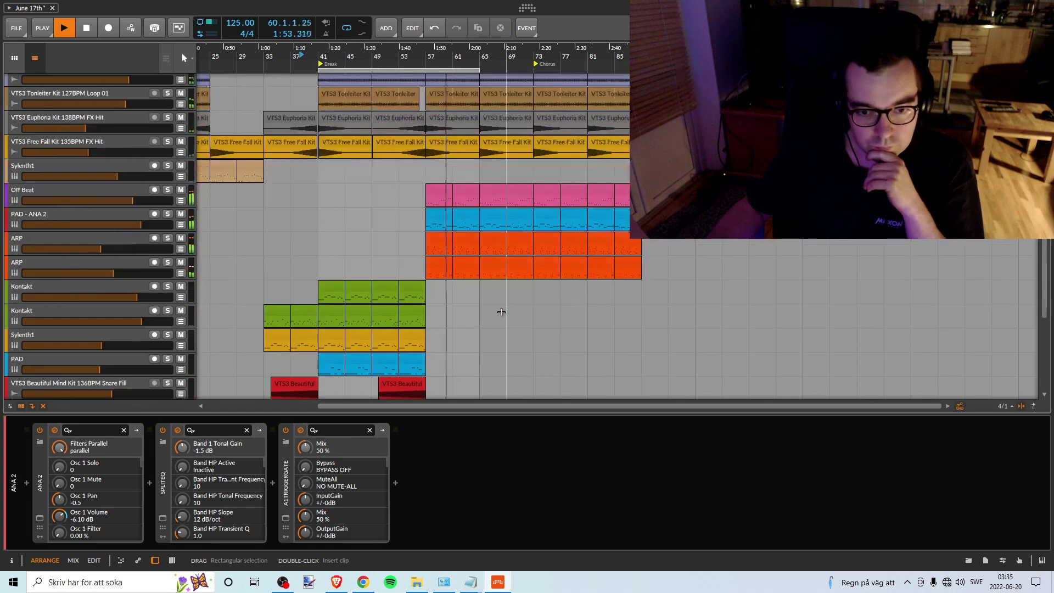
scroll(501, 312, "up", 3)
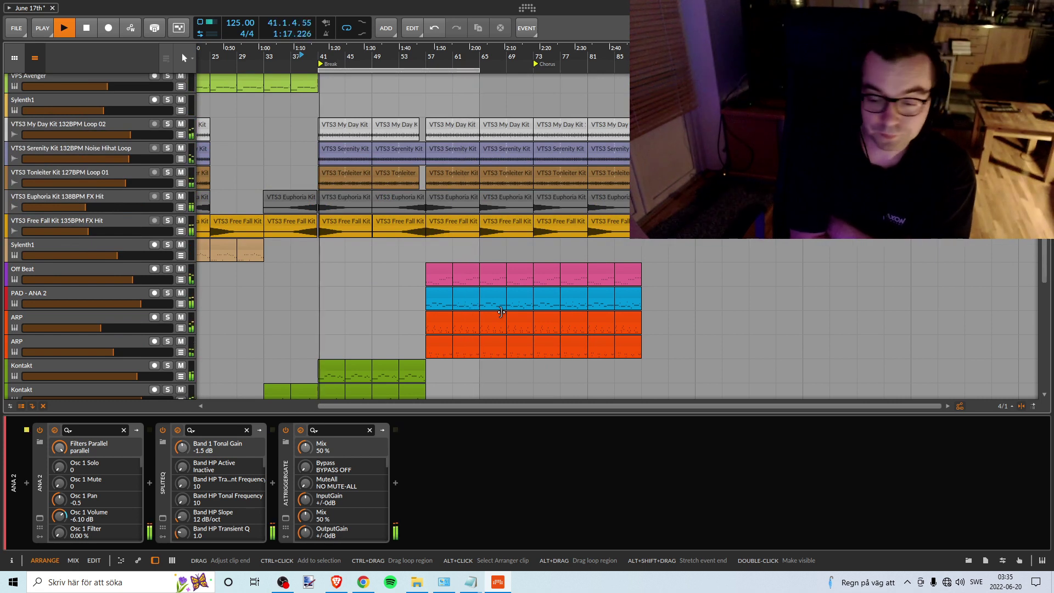
key("space")
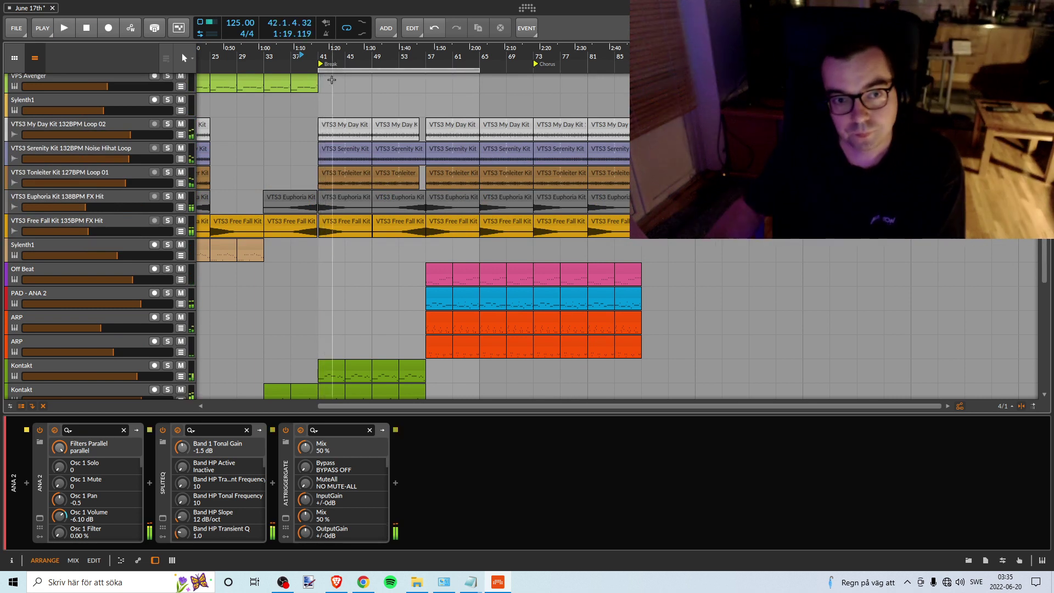
Step: Review the whole arrangement from bar 1 to 89 across all tracks, comparing the sections before, during and after the break
scroll(337, 169, "down", 2)
scroll(337, 169, "up", 3)
scroll(337, 168, "down", 8)
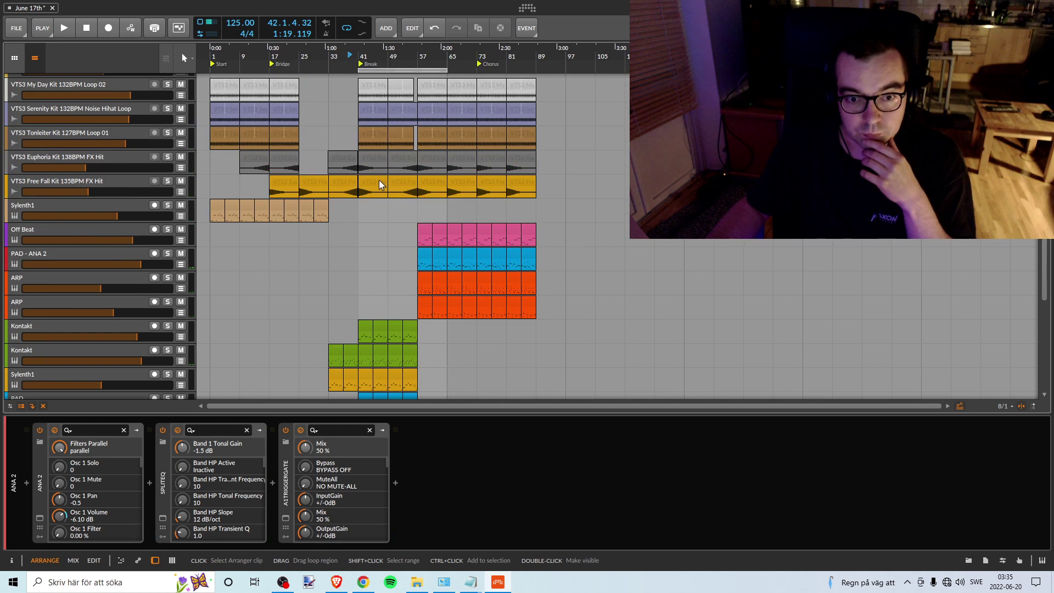
scroll(380, 178, "down", 3)
scroll(380, 177, "up", 13)
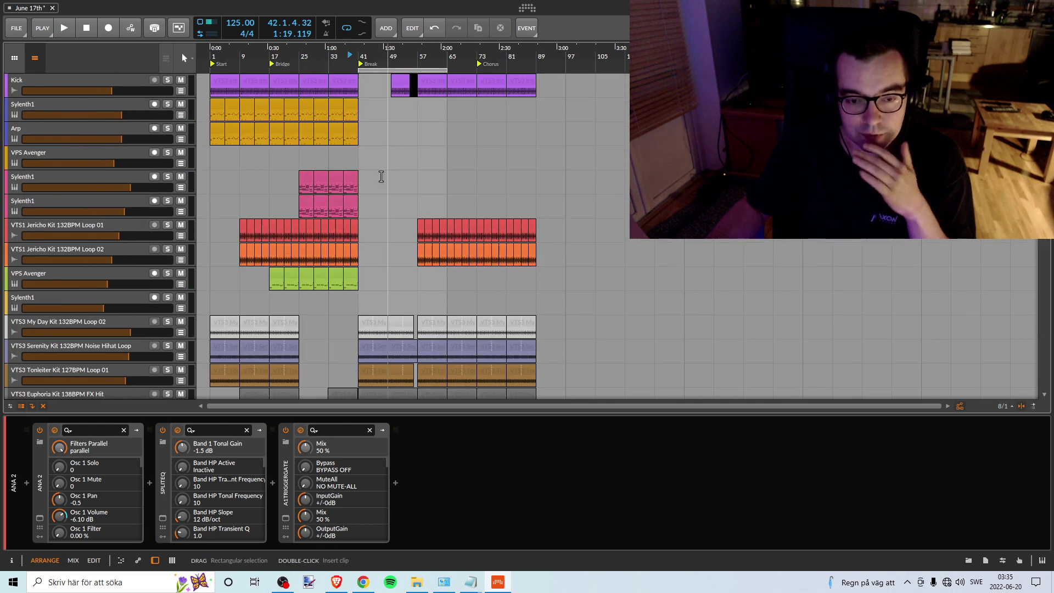
scroll(381, 176, "down", 8)
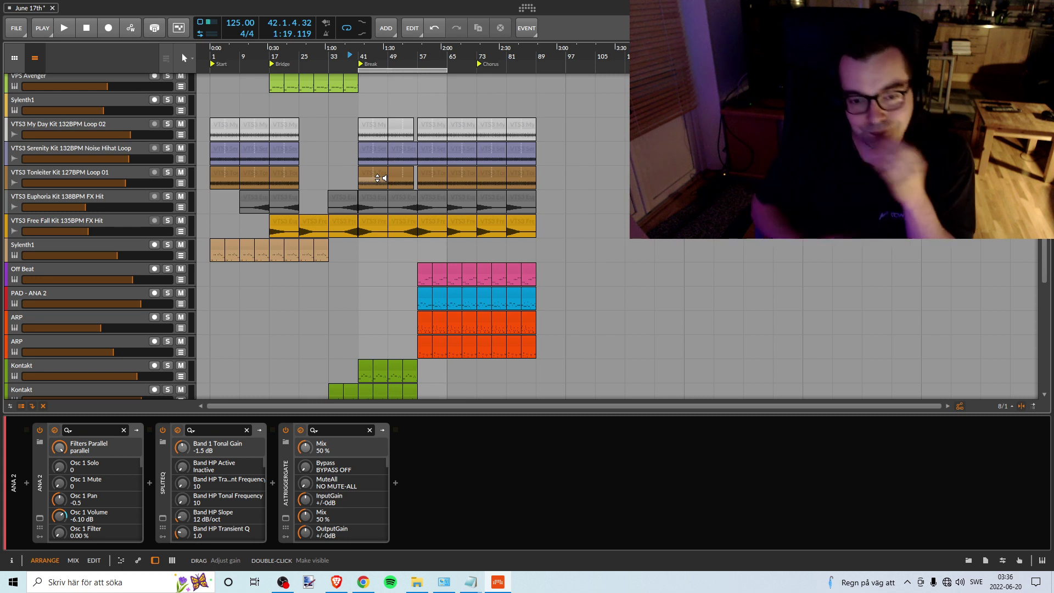
scroll(437, 207, "up", 2)
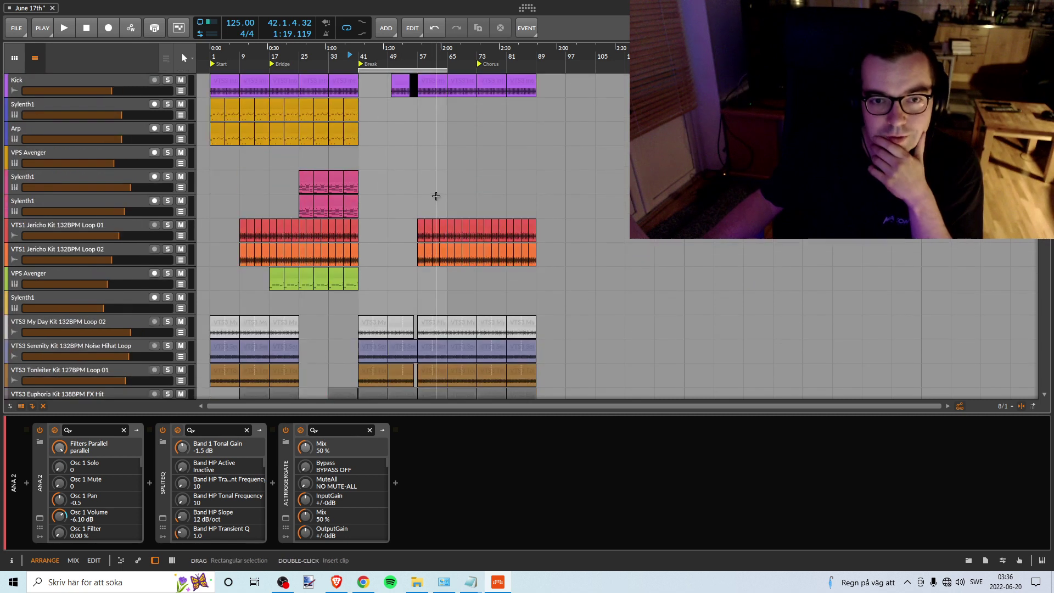
scroll(438, 198, "down", 10)
scroll(445, 200, "down", 3)
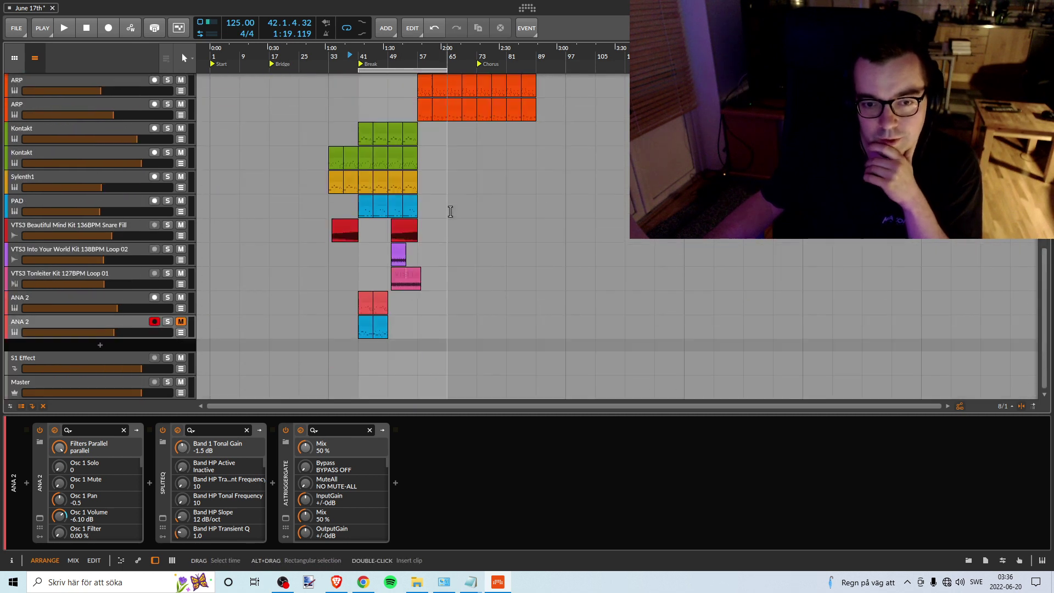
scroll(456, 202, "up", 8)
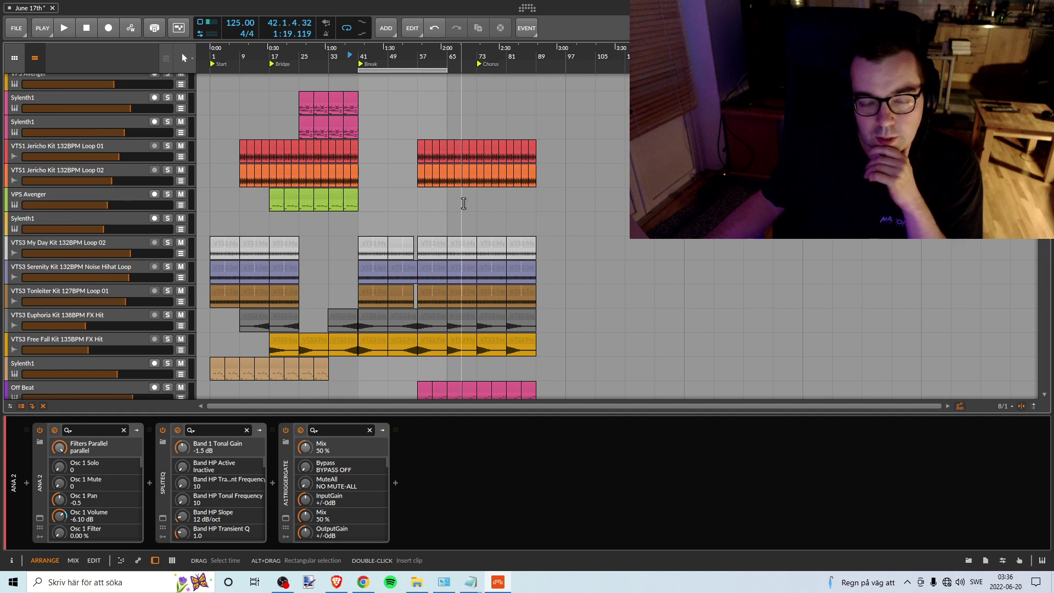
scroll(467, 208, "down", 3)
scroll(471, 212, "down", 8)
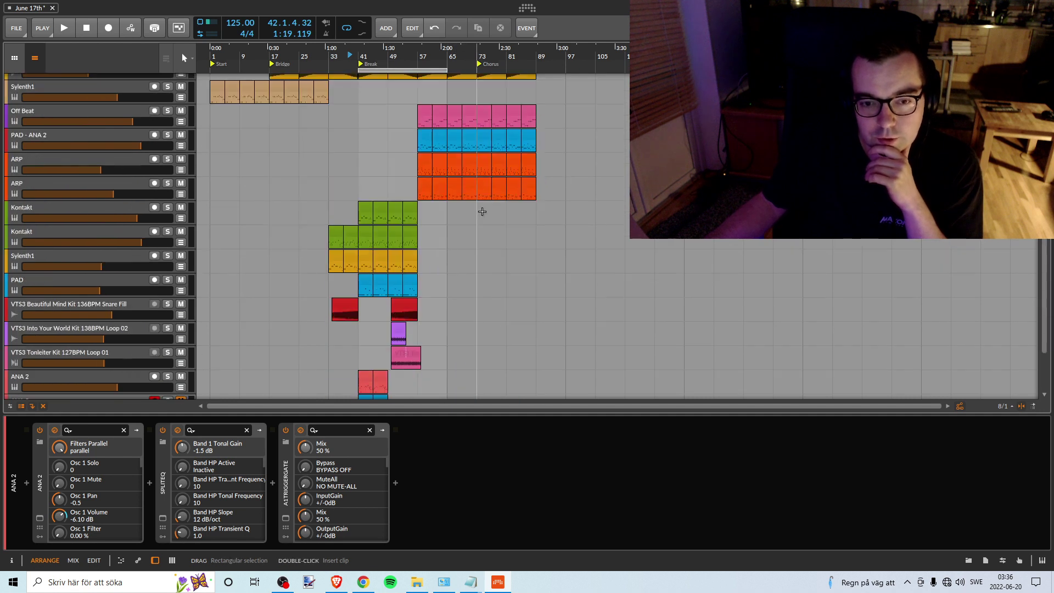
scroll(488, 216, "up", 11)
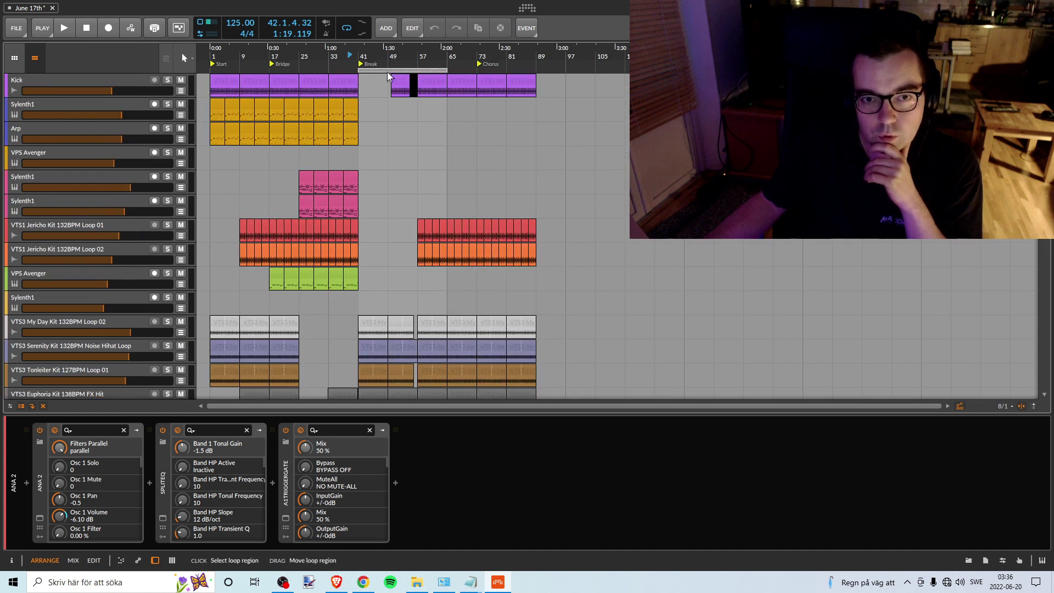
Step: Return the loop region to bars 1 to 25 at the Start marker and save the project
left_click(434, 27)
left_click(16, 28)
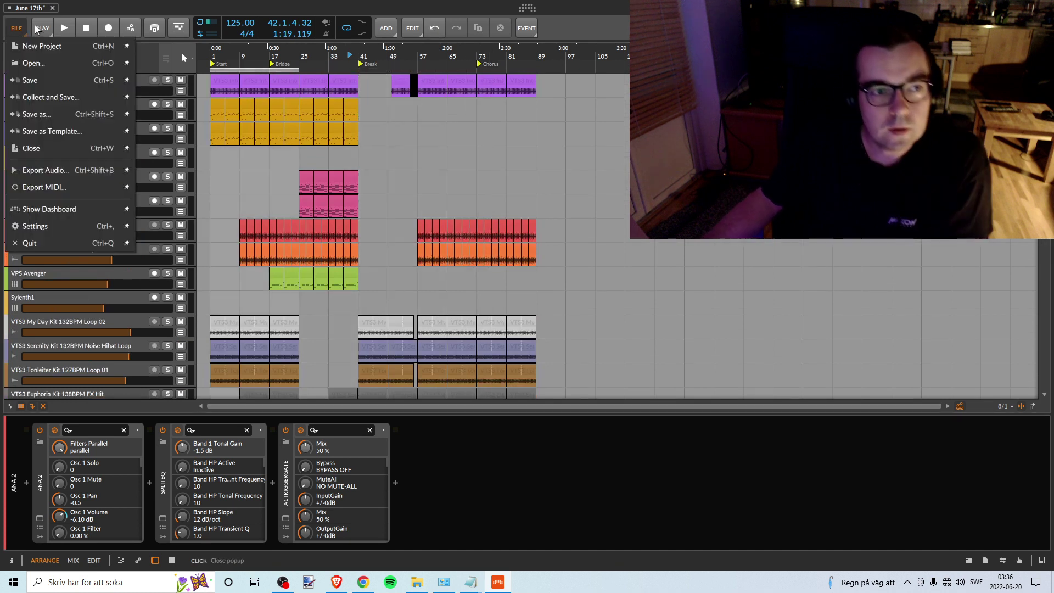
left_click(43, 82)
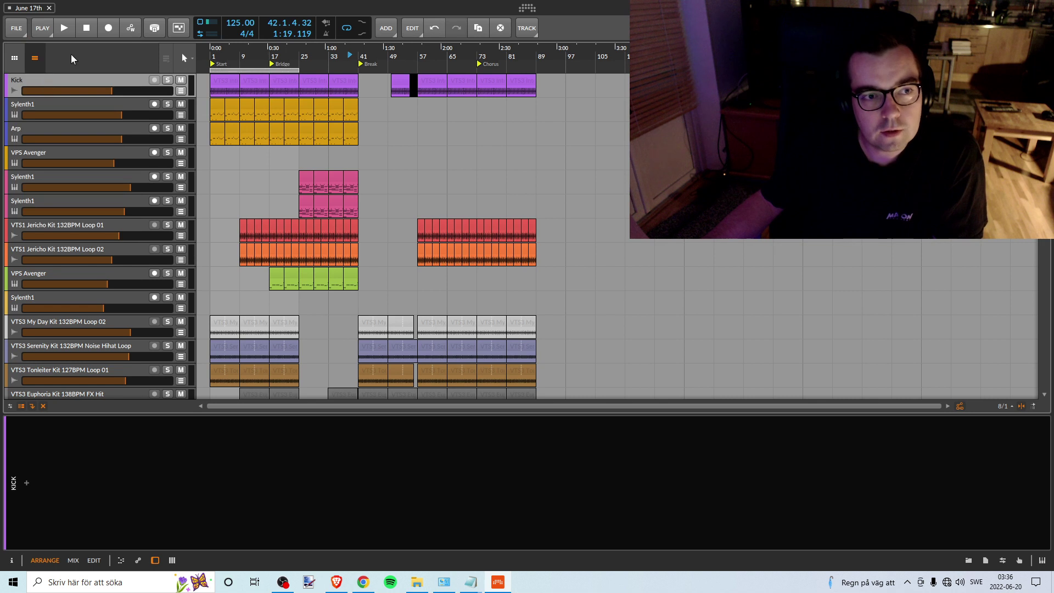
Step: Switch to OBS Studio to reach its recording controls
left_click(283, 583)
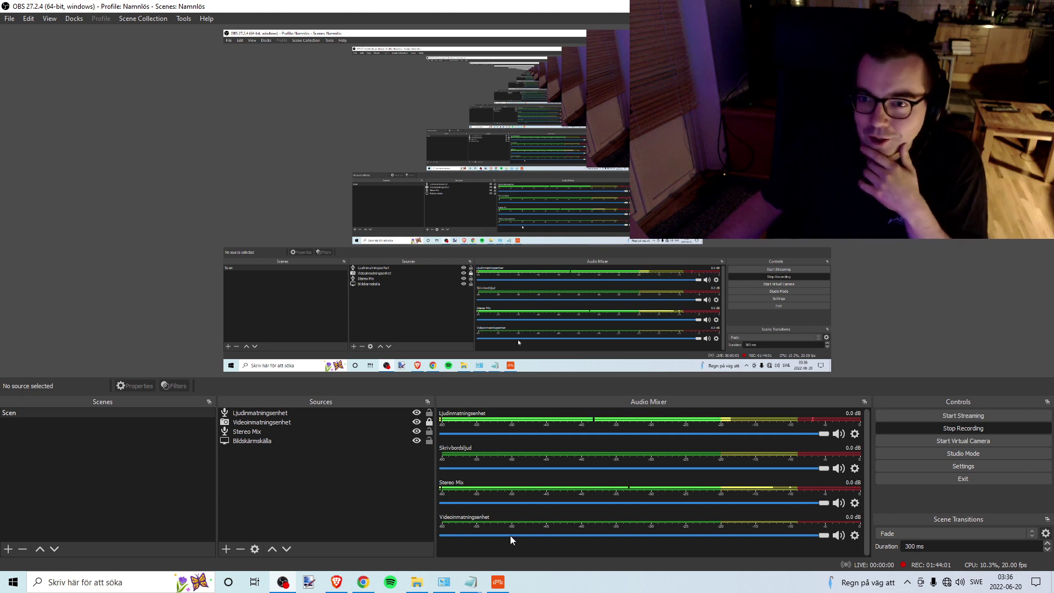
left_click(283, 582)
left_click(284, 582)
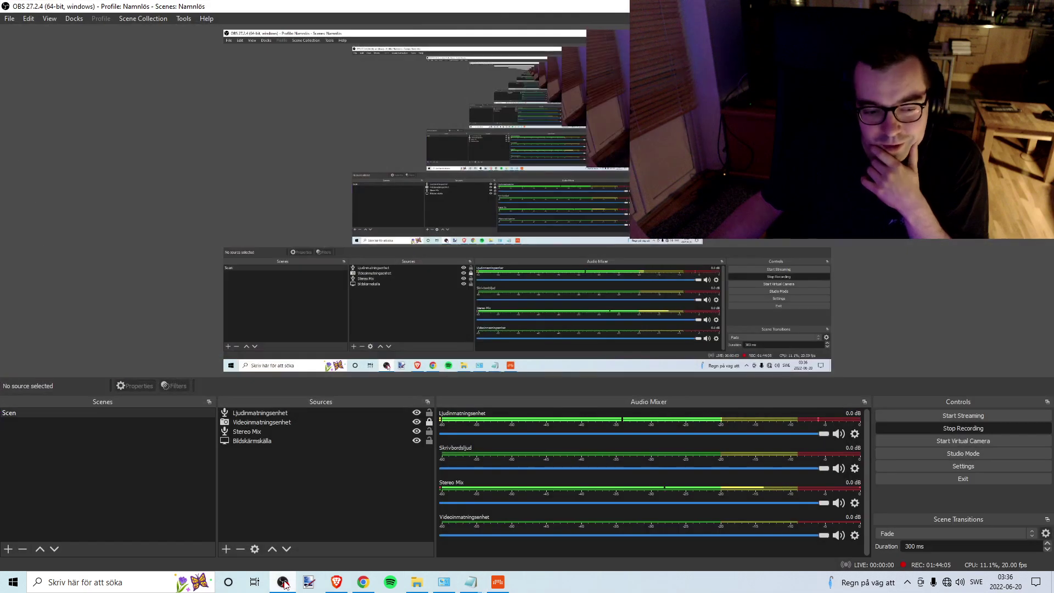